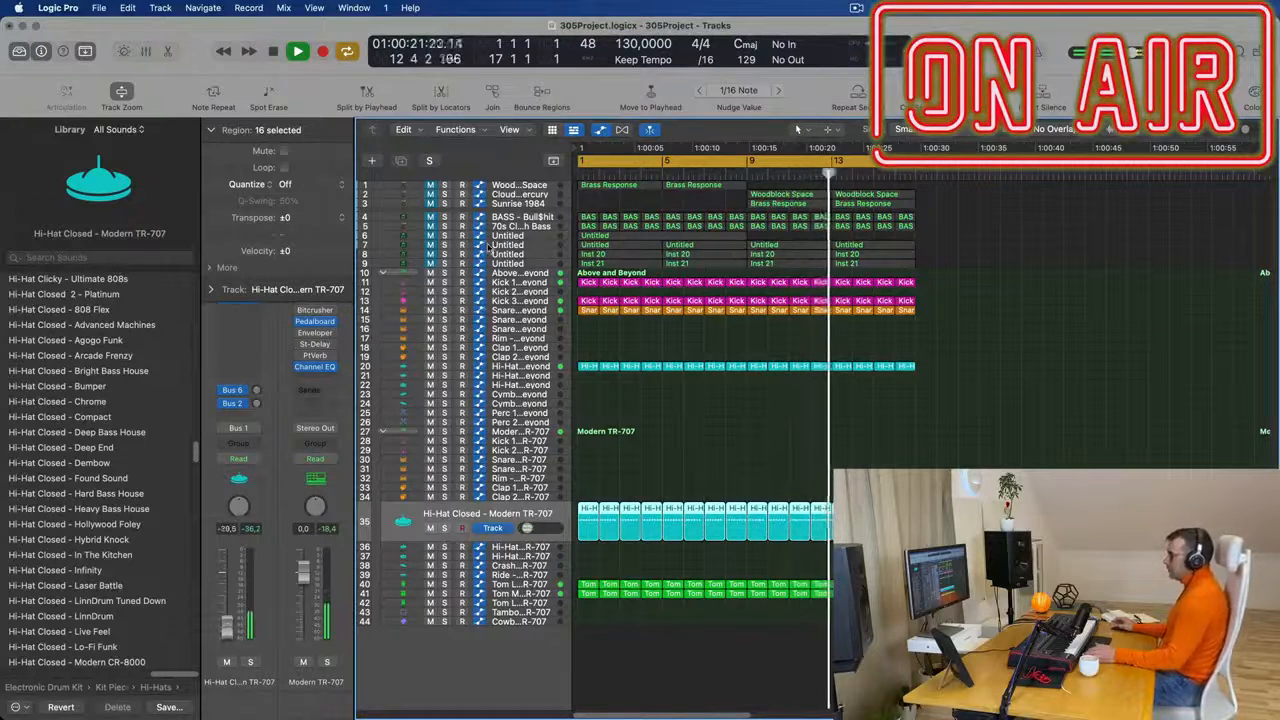
- Move the Woodblock Space and Brass Response regions on tracks 2 and 3 to bar 1 and repeat tracks 1–3's regions from bar 9
drag(961, 195, 629, 197)
drag(760, 188, 604, 206)
key(super+r)
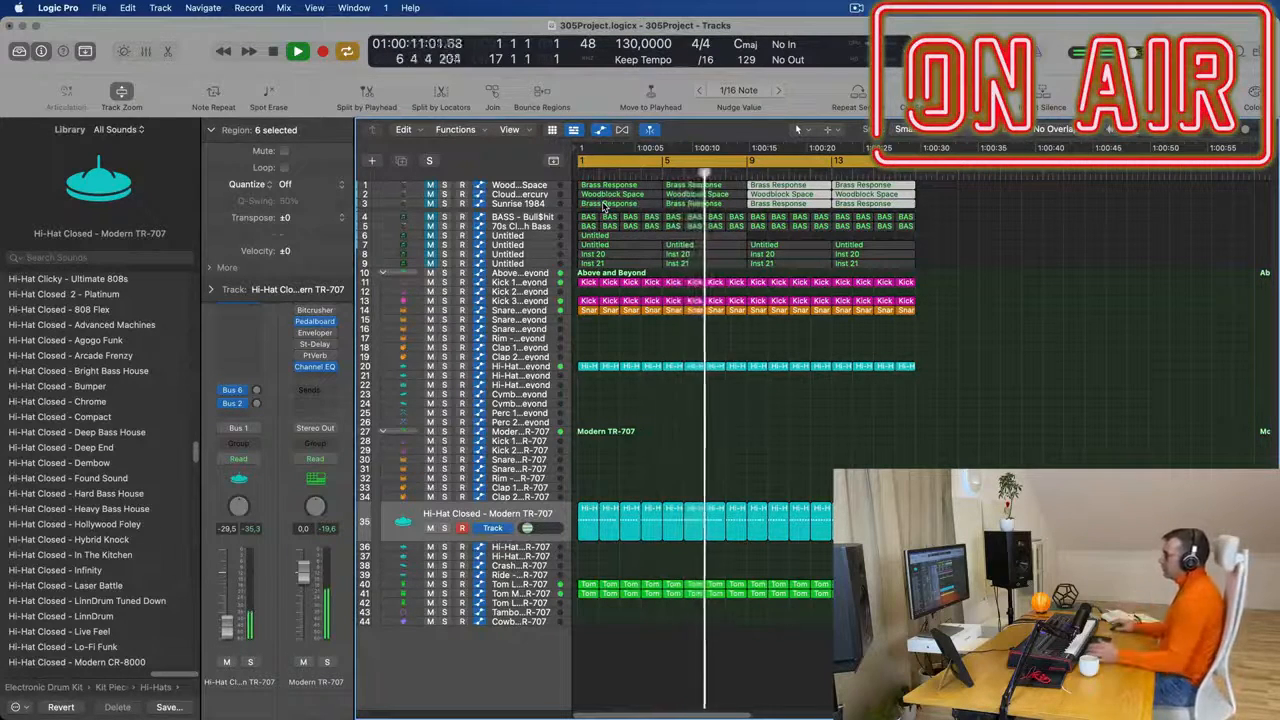
click(1026, 317)
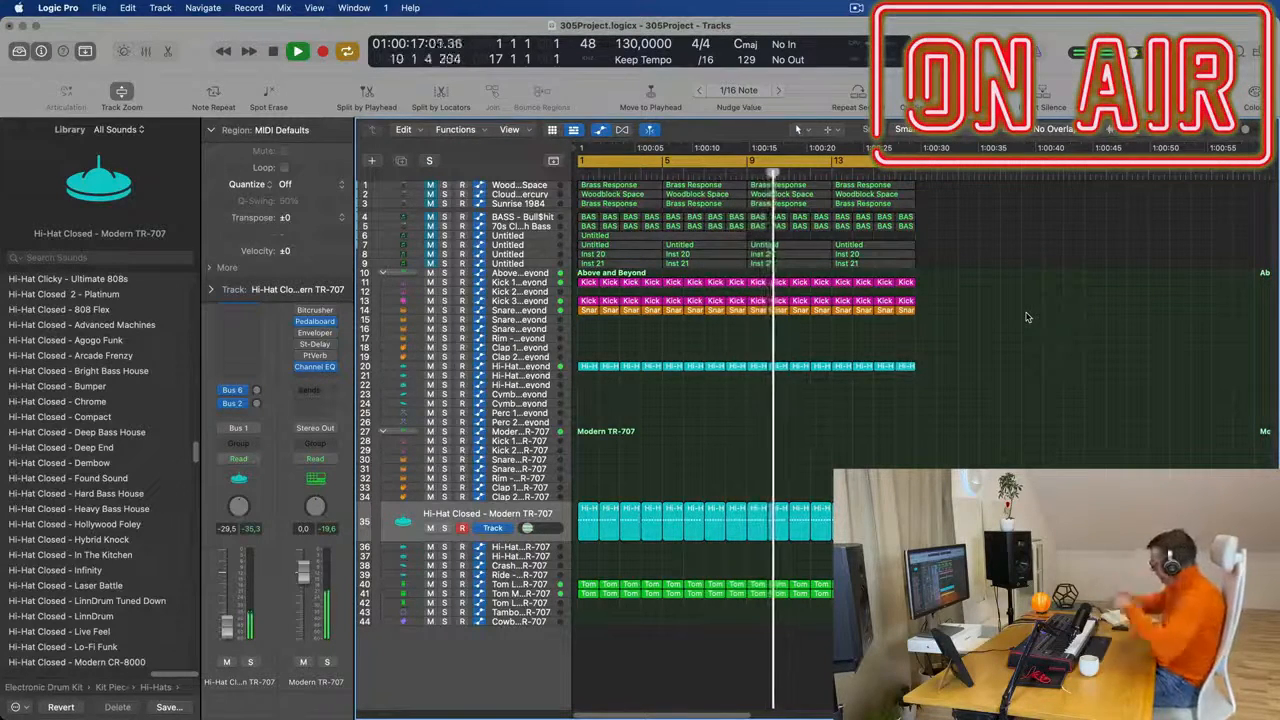
- Unmute the untitled track 9 and open its four Inst 21 regions in the Piano Roll
key(space)
key(Return)
key(space)
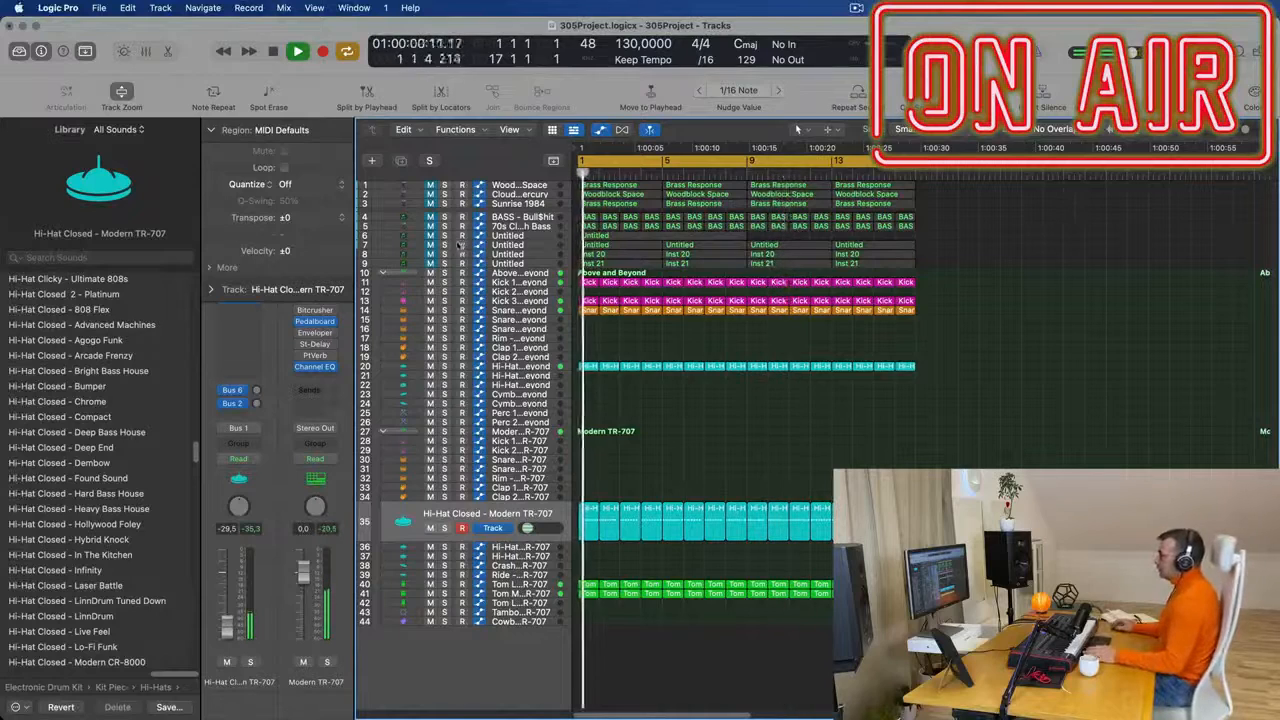
click(518, 263)
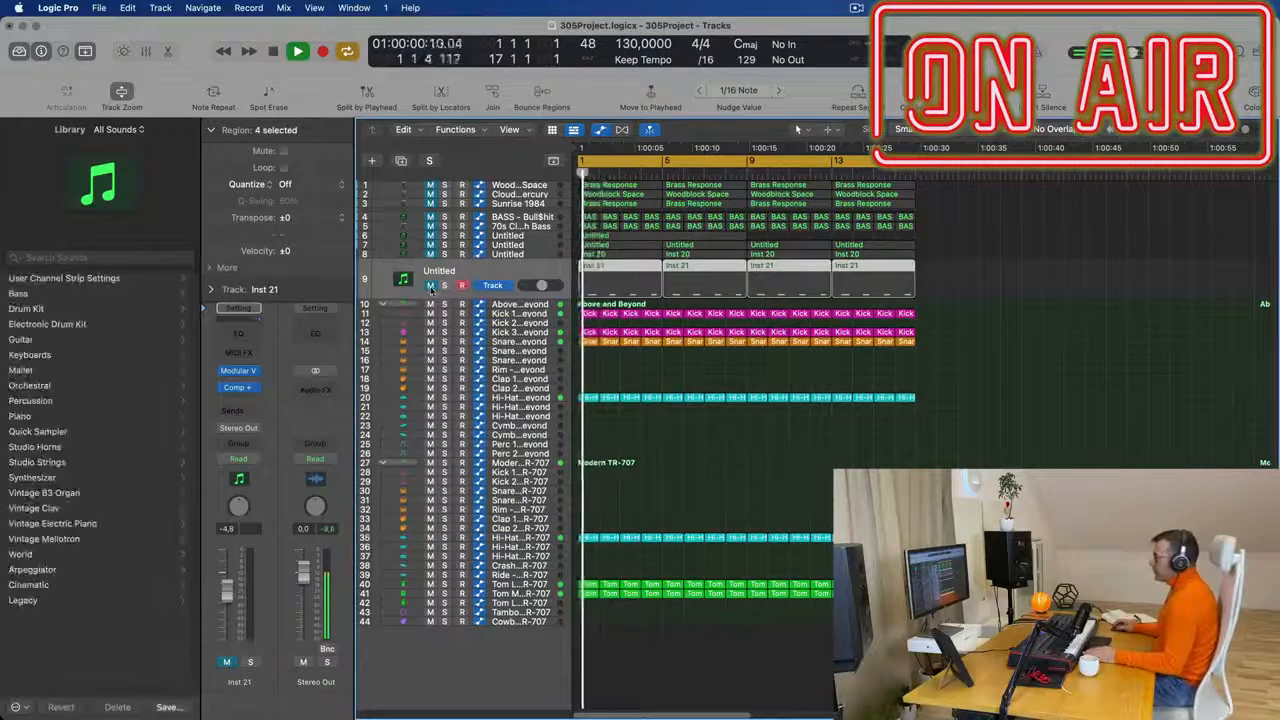
key(Return)
key(p)
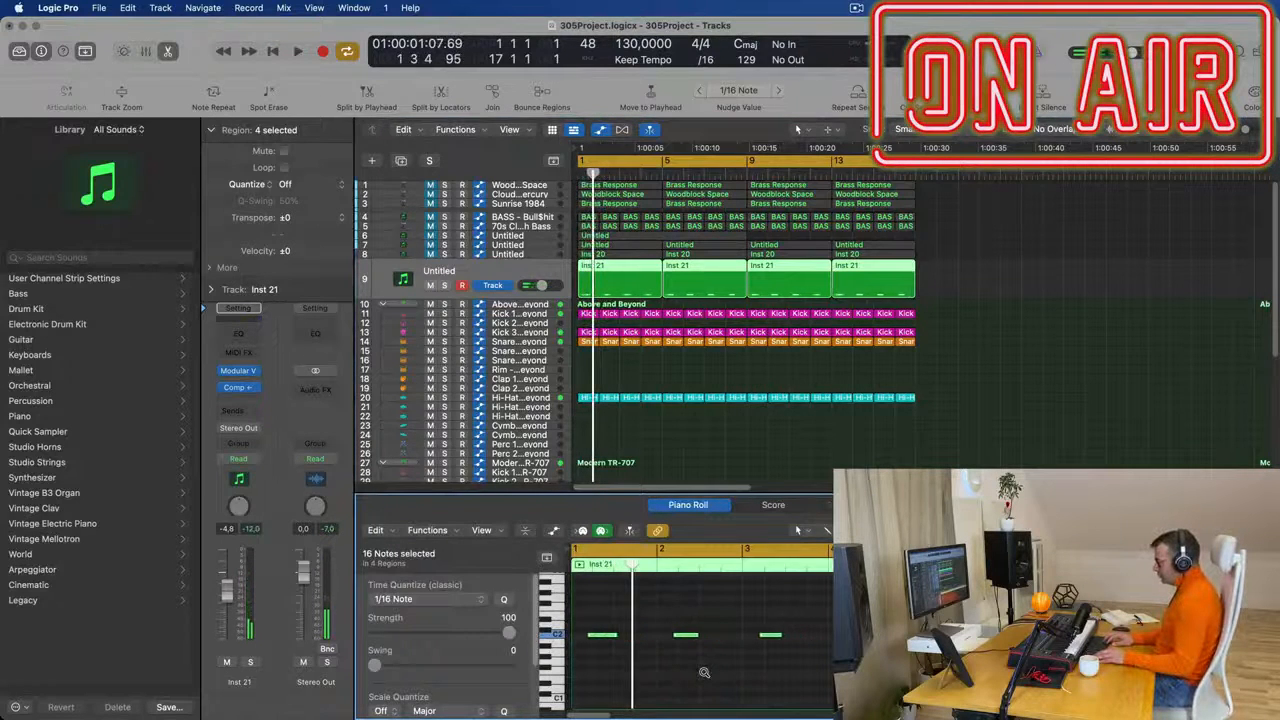
- Audition the Inst 21 part on track 9 together with the drum tracks
key(space)
key(space)
key(space)
click(476, 270)
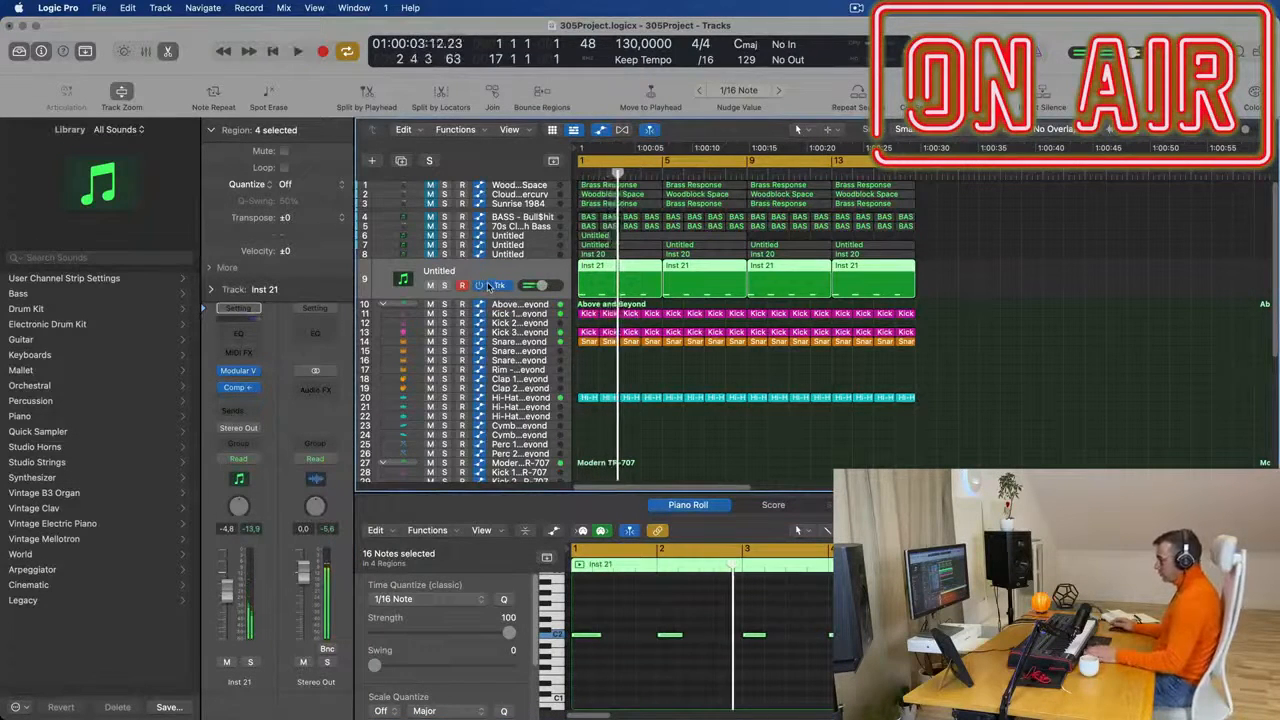
- Replace the Modular V instrument on track 9 with Sylenth1
click(237, 371)
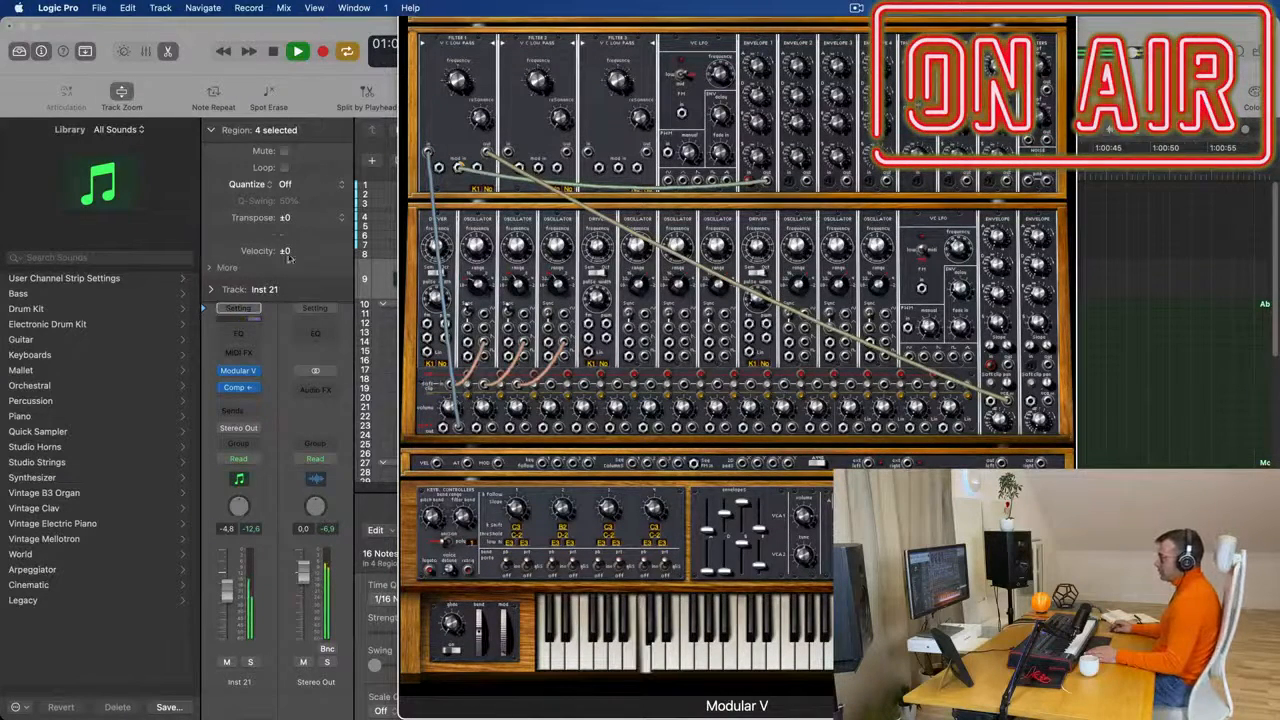
click(237, 372)
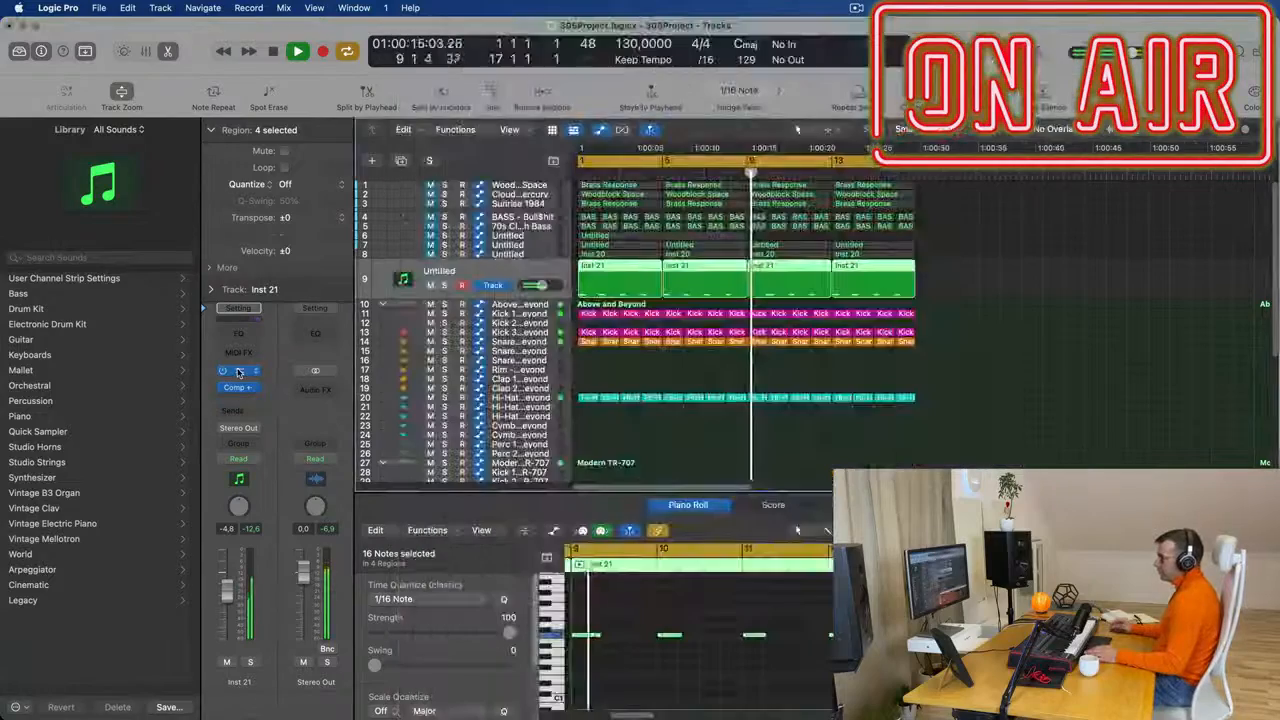
click(237, 372)
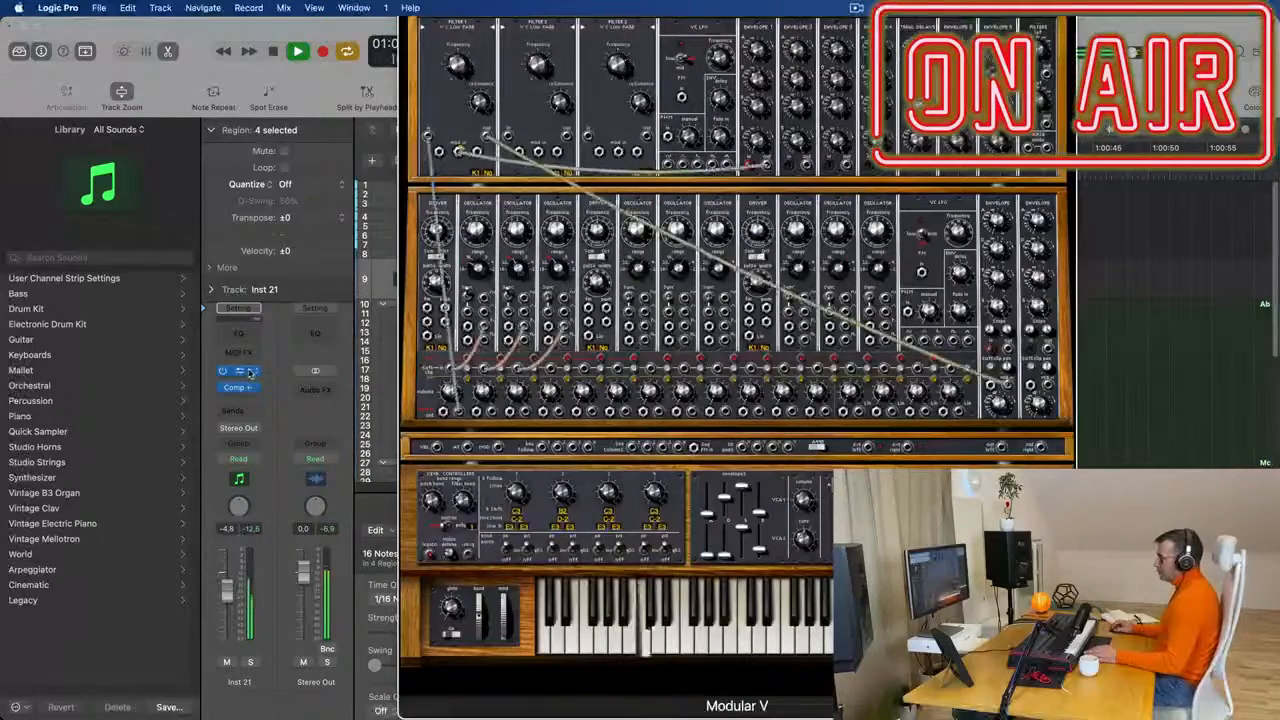
click(254, 372)
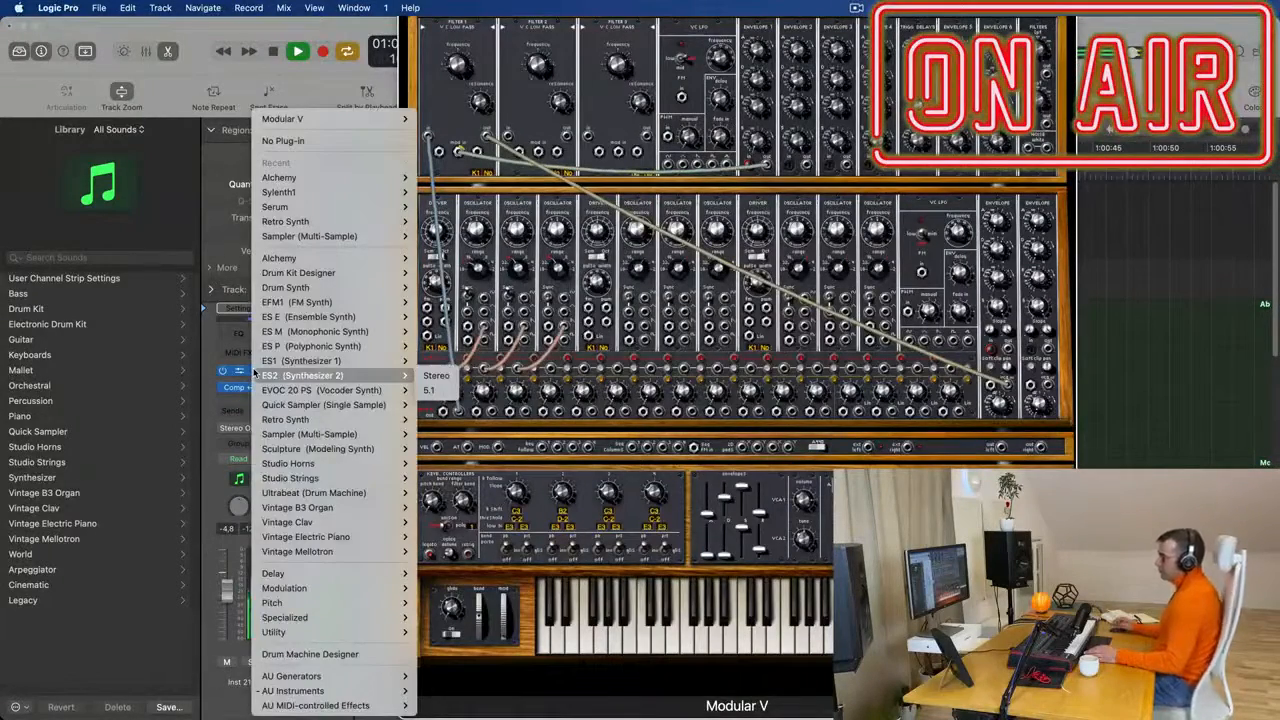
mouse_move(313, 191)
click(434, 193)
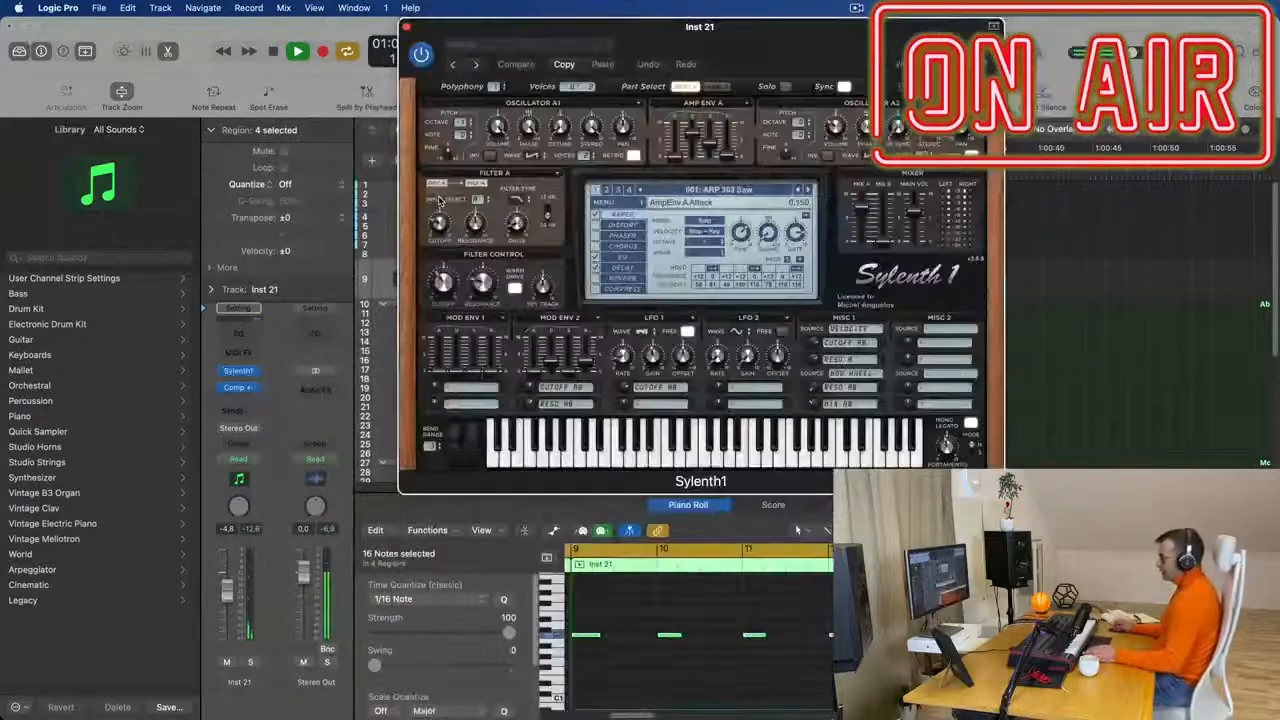
drag(780, 28, 757, 133)
click(580, 454)
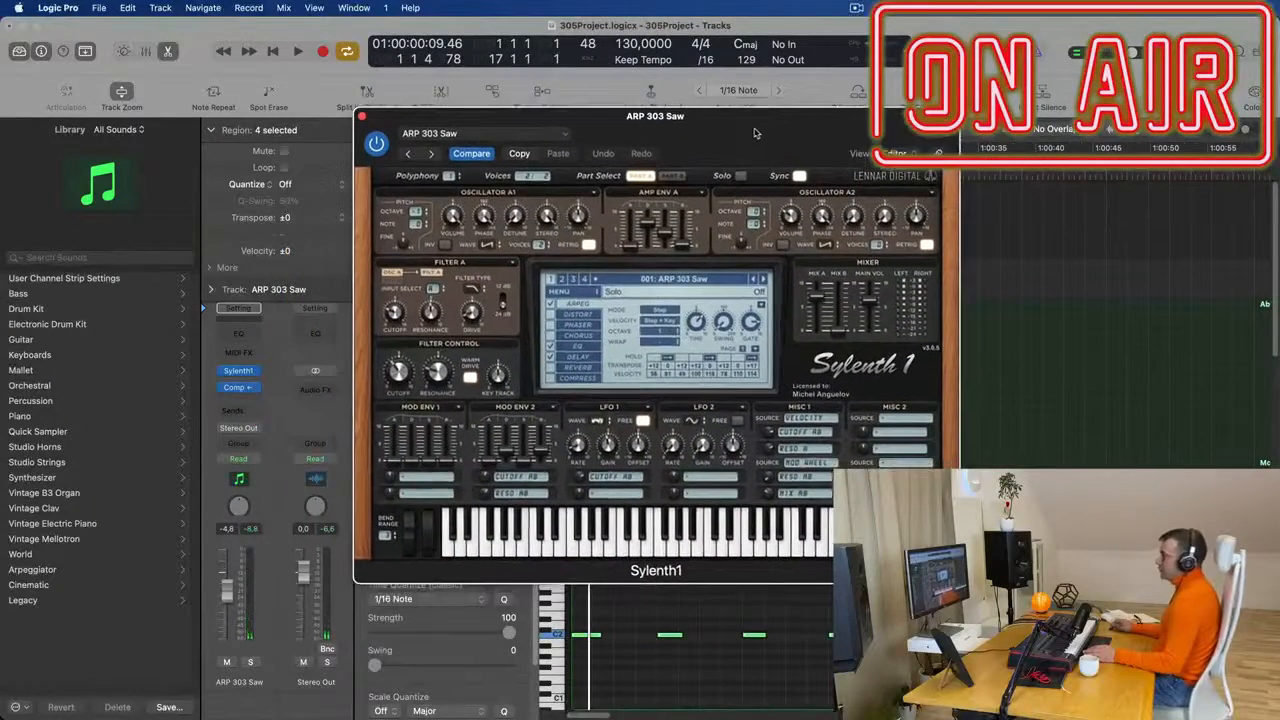
- Load the Sylenth1 Definitive Collection factory bank into the synth
click(695, 280)
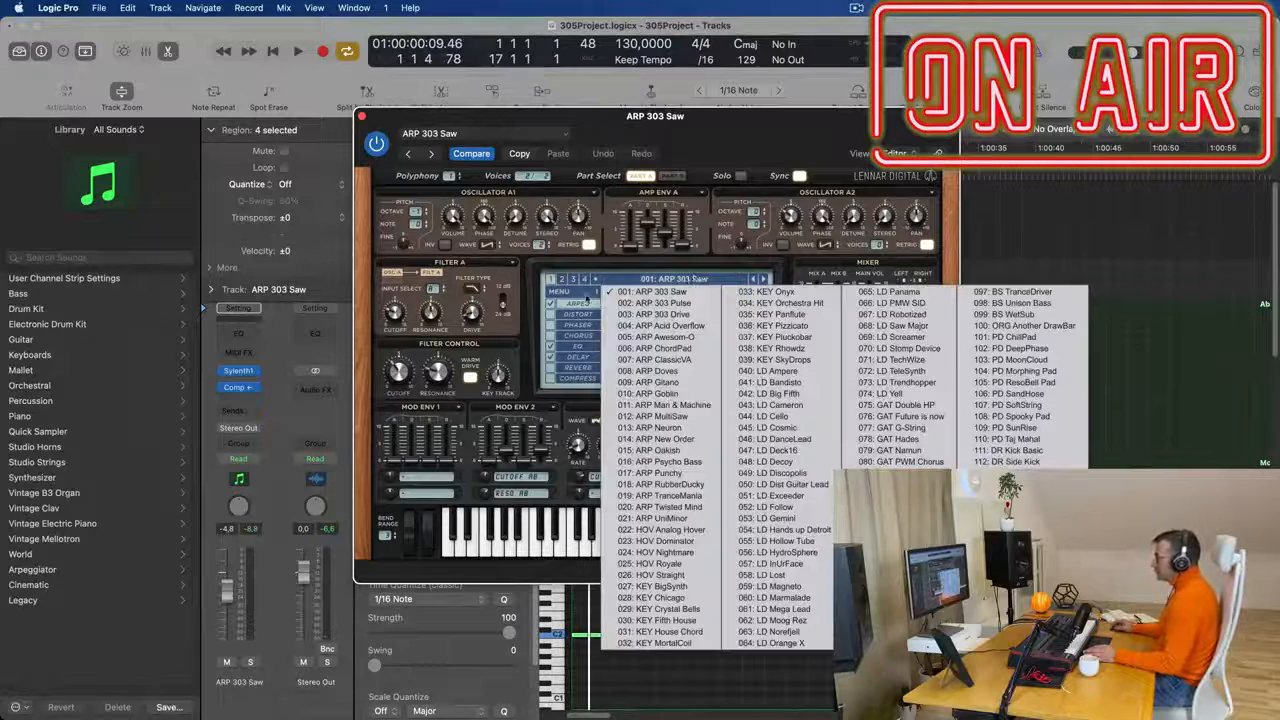
click(558, 291)
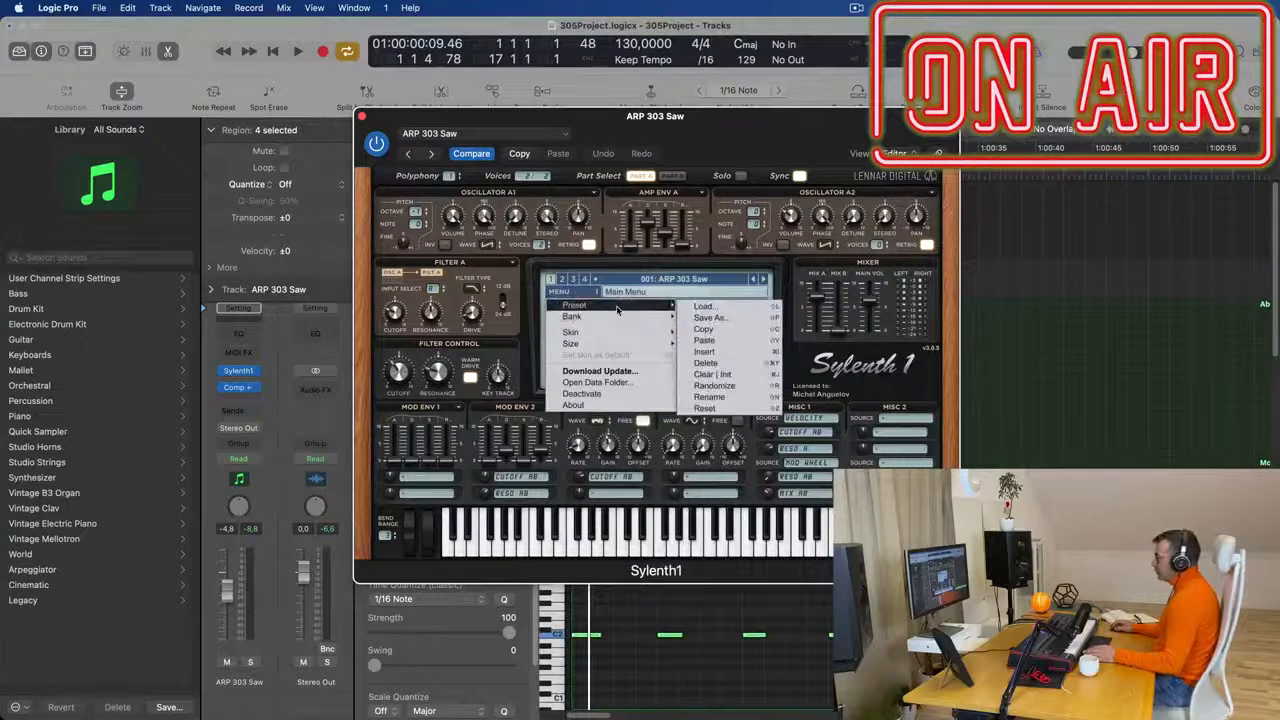
mouse_move(620, 316)
mouse_move(717, 317)
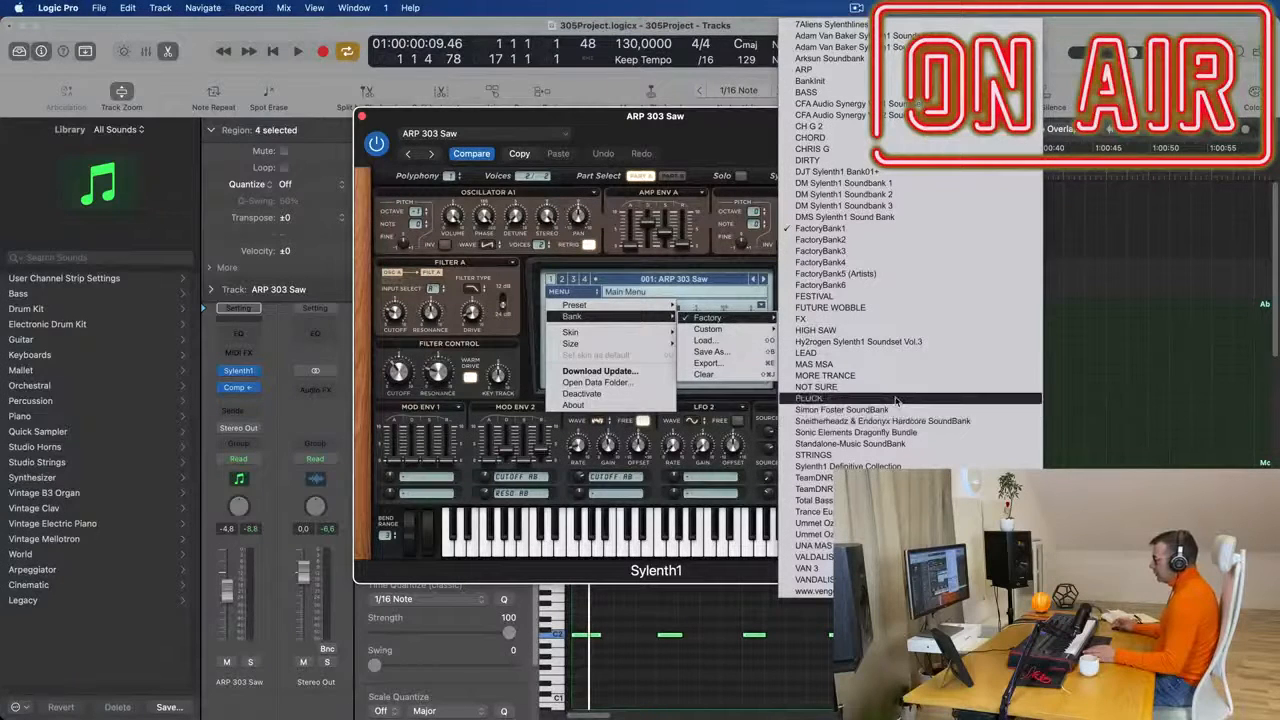
click(897, 467)
drag(655, 116, 878, 80)
- Load the preset 027: BASS - Acid Bass and lower track 9's volume to -9.0 dB
click(905, 249)
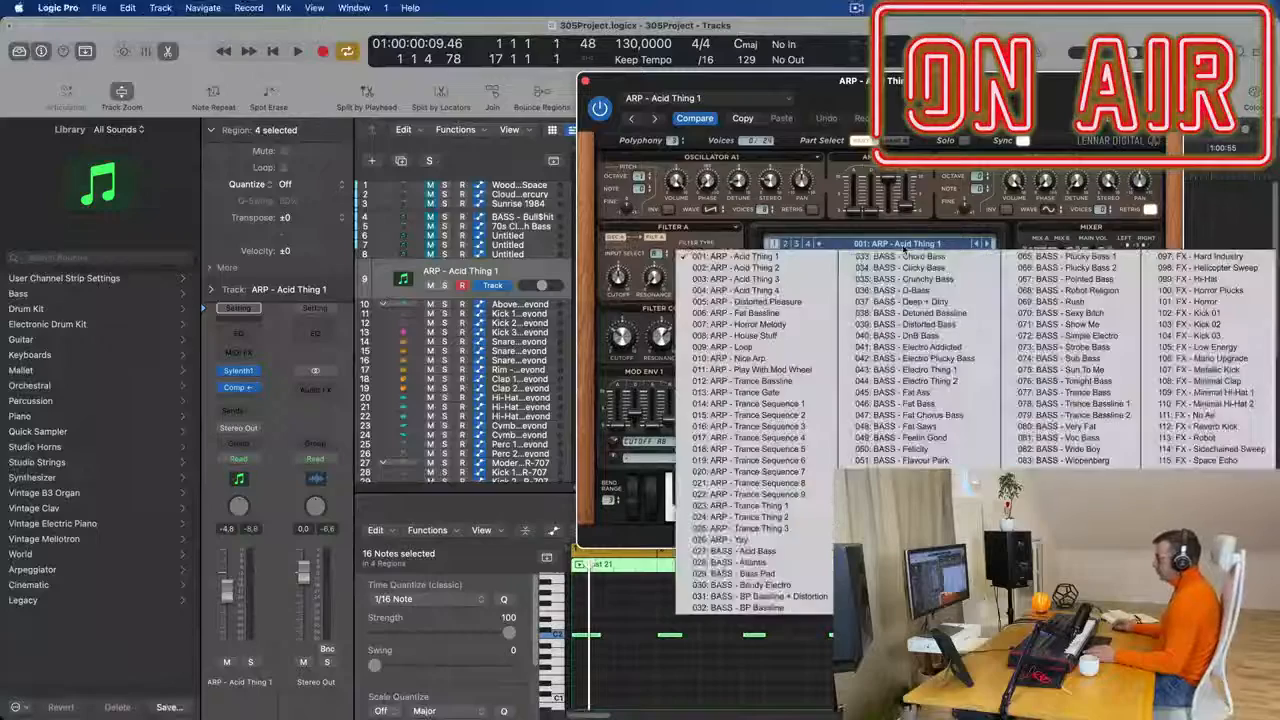
click(772, 552)
drag(810, 80, 734, 41)
click(797, 530)
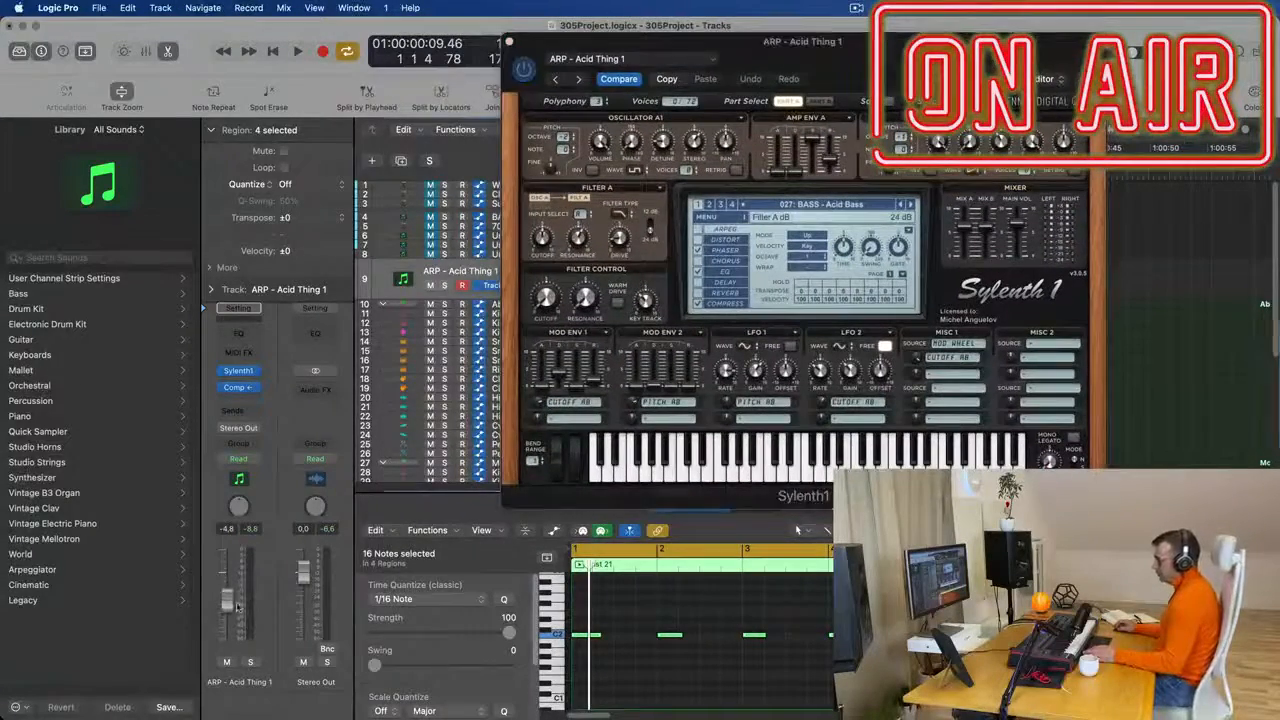
- Audition successive bass presets against the looping drums, from Acid Bass through to BASS - Deep + Dirty
key(space)
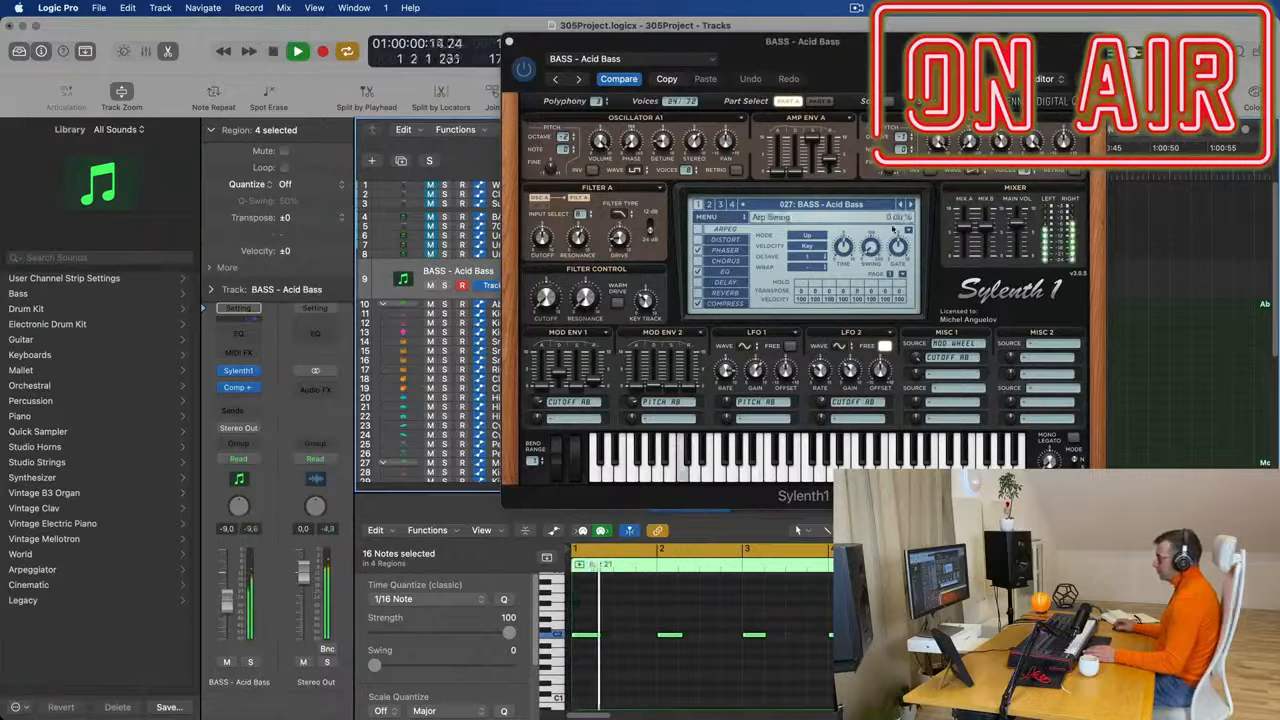
click(910, 205)
click(910, 205)
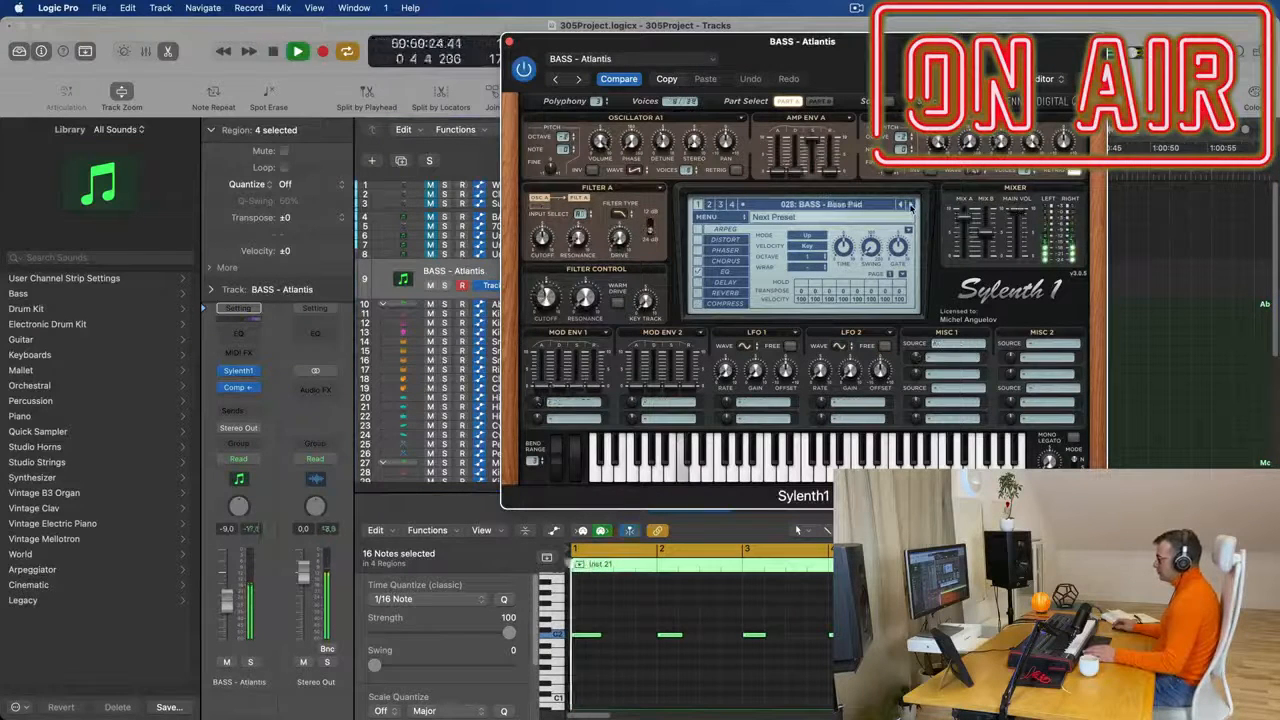
click(910, 205)
click(900, 205)
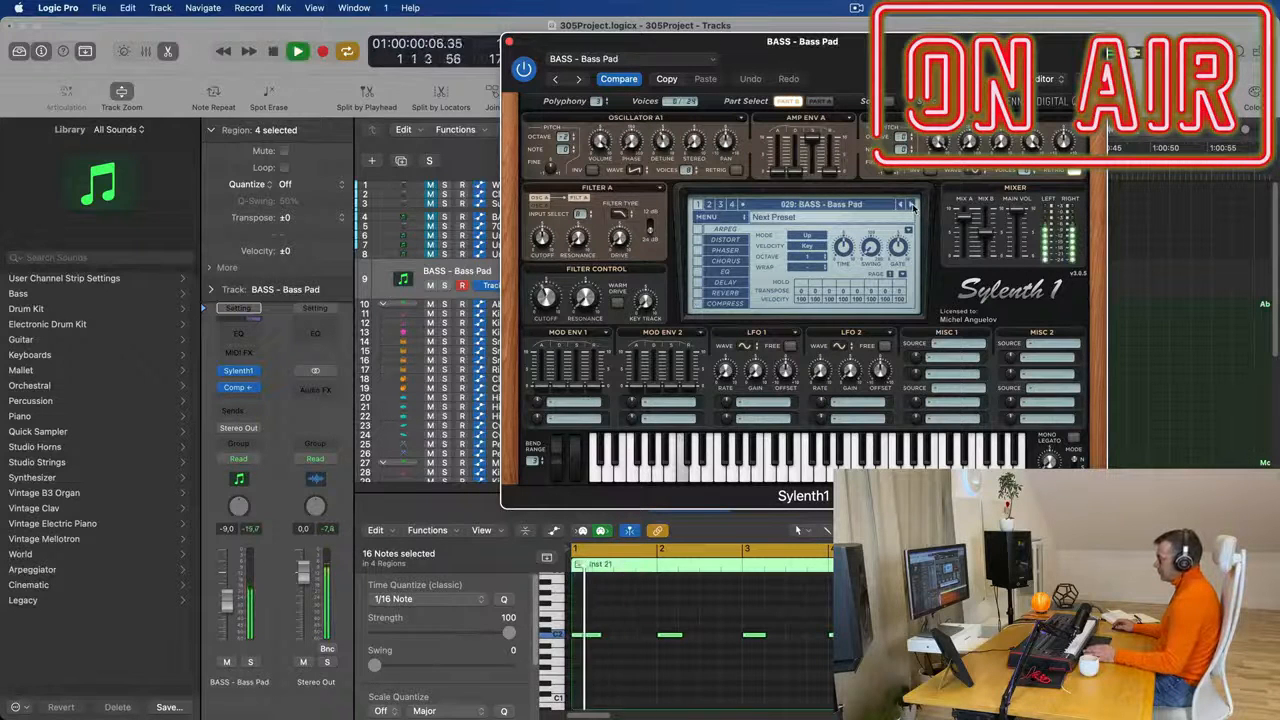
click(910, 205)
click(910, 205)
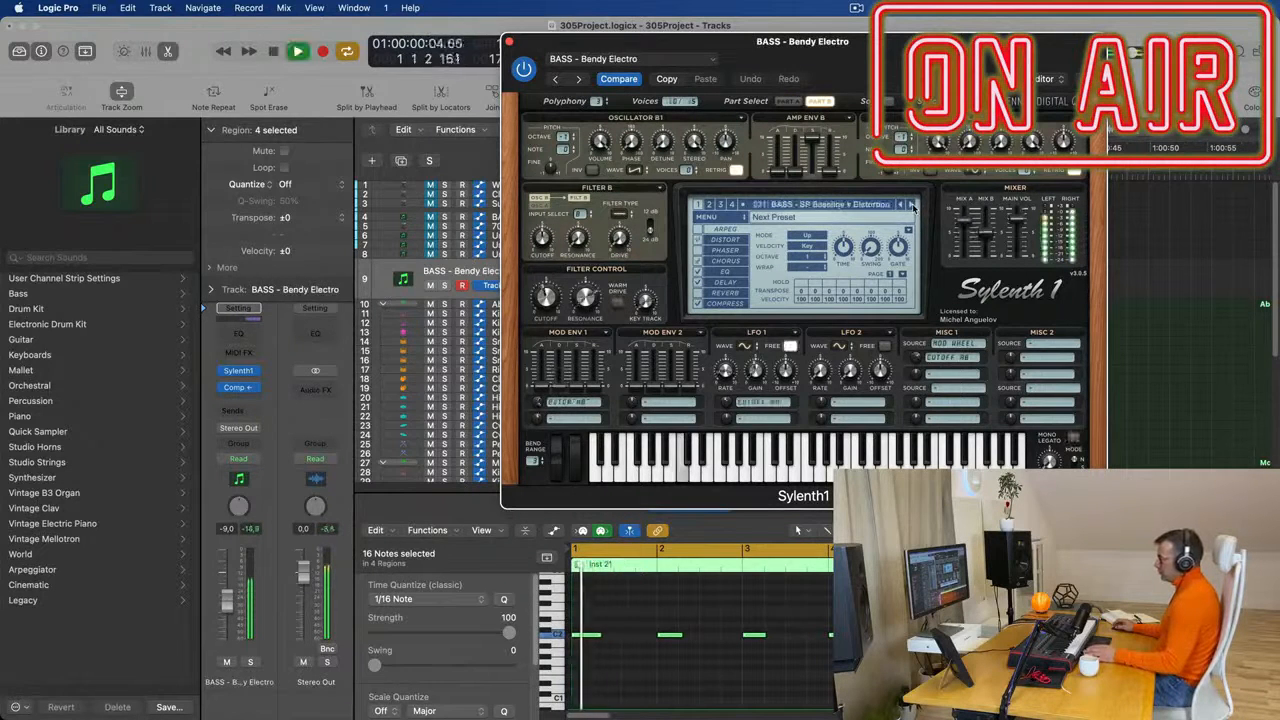
click(910, 205)
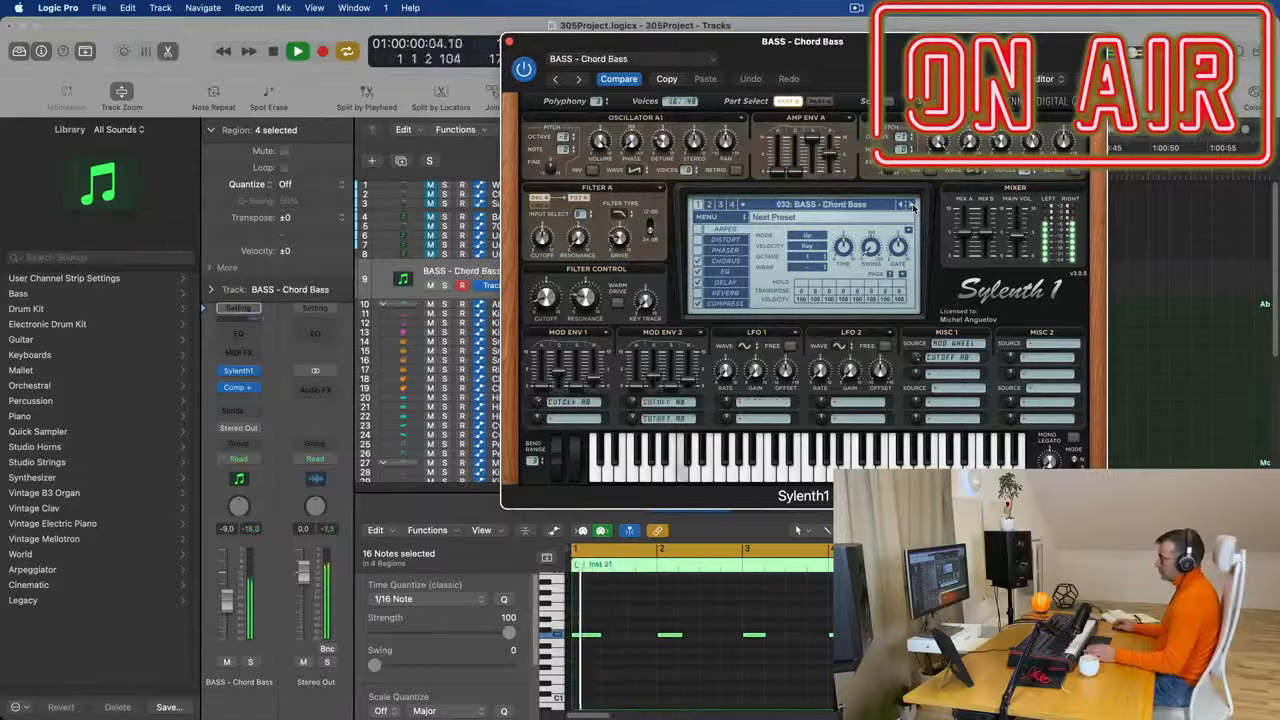
click(910, 205)
key(space)
click(911, 206)
click(911, 206)
key(space)
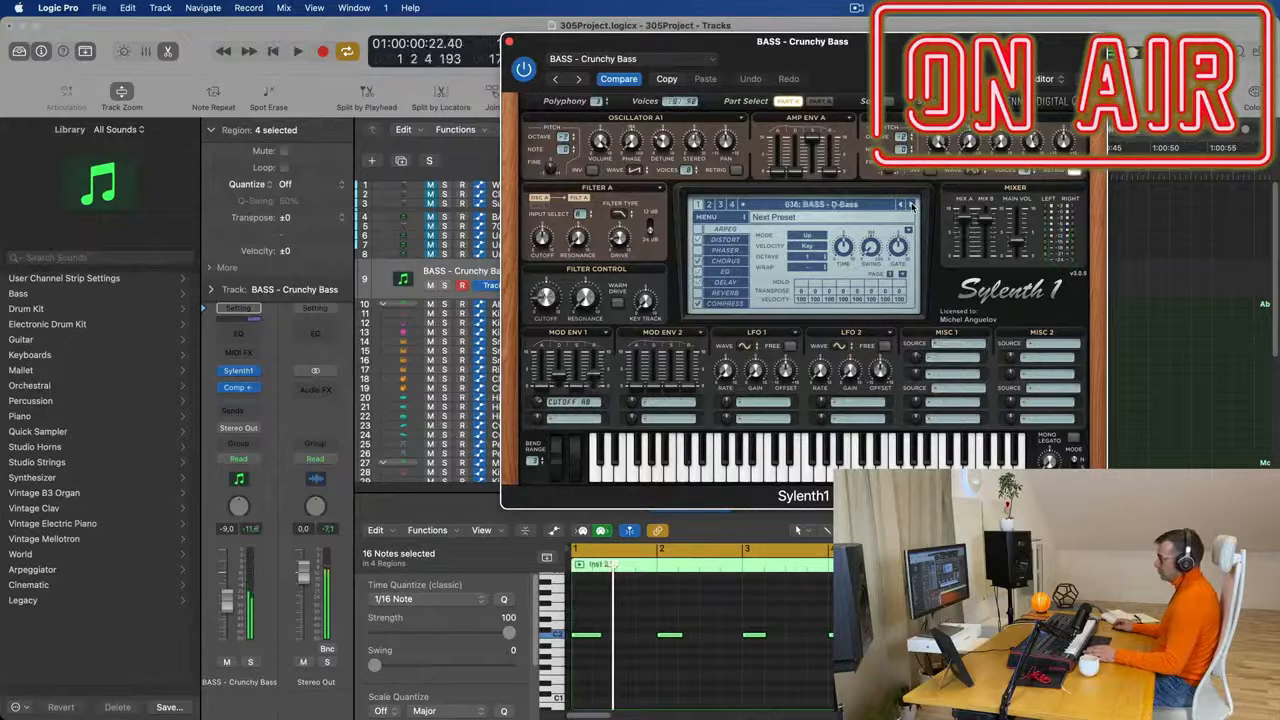
click(911, 206)
key(space)
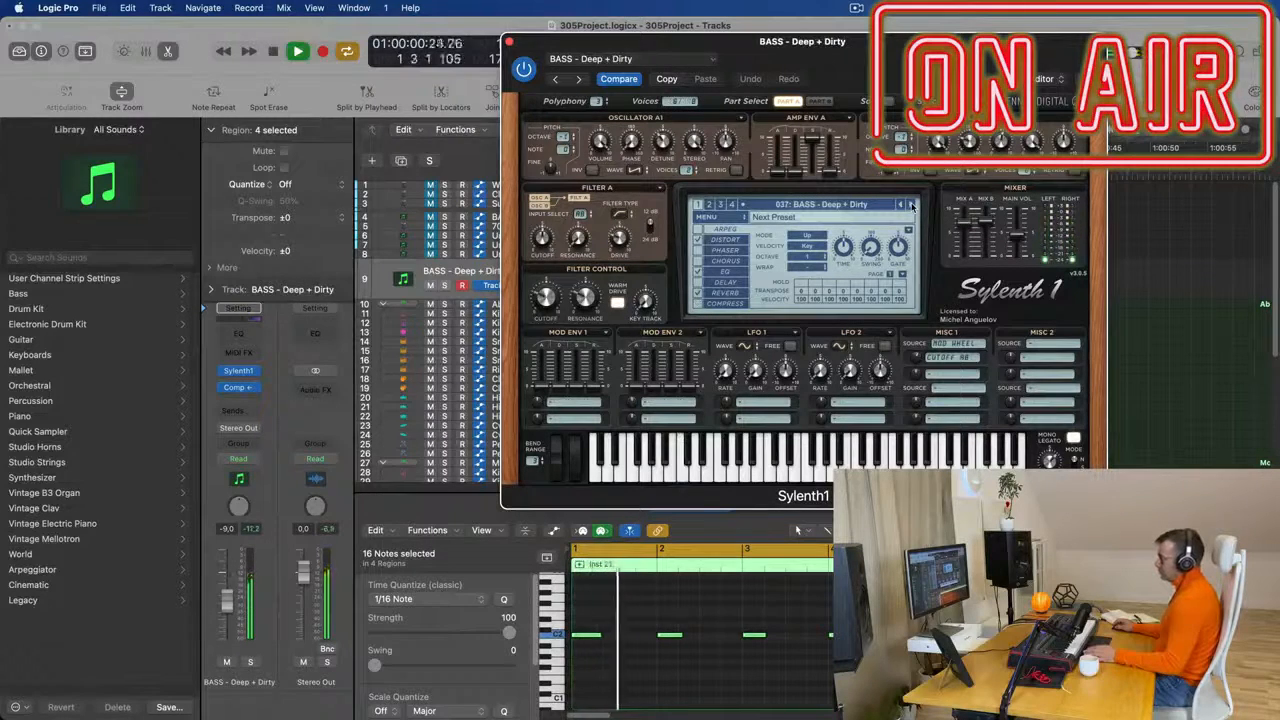
- Step onward through the bass presets during playback and settle on 047: BASS - Fat Chorus Bass
drag(858, 42, 860, 90)
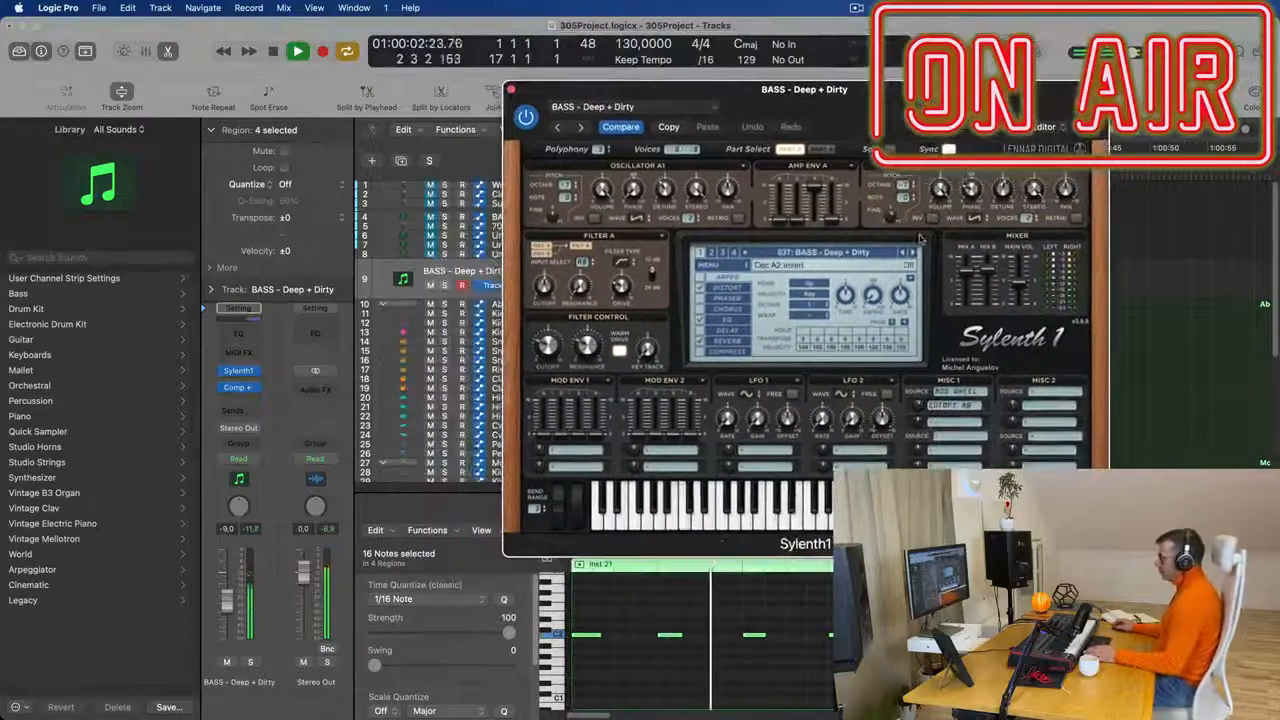
click(911, 252)
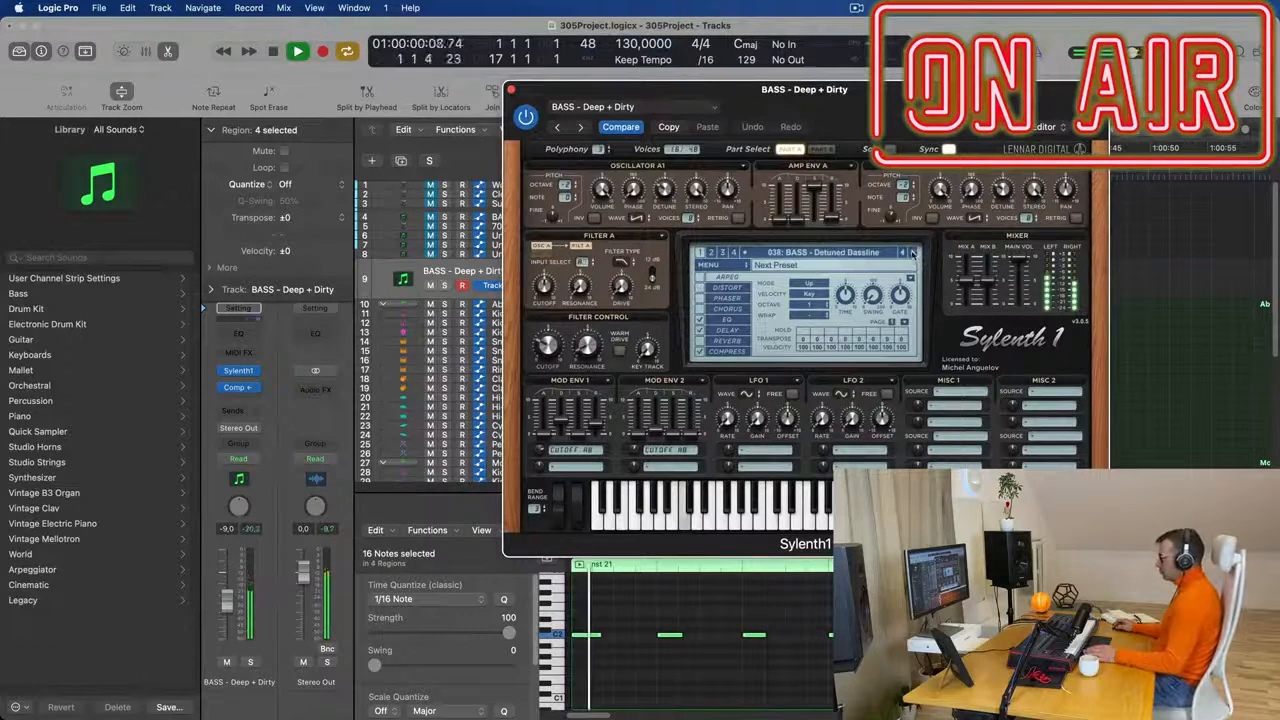
drag(945, 90, 855, 121)
key(space)
key(space)
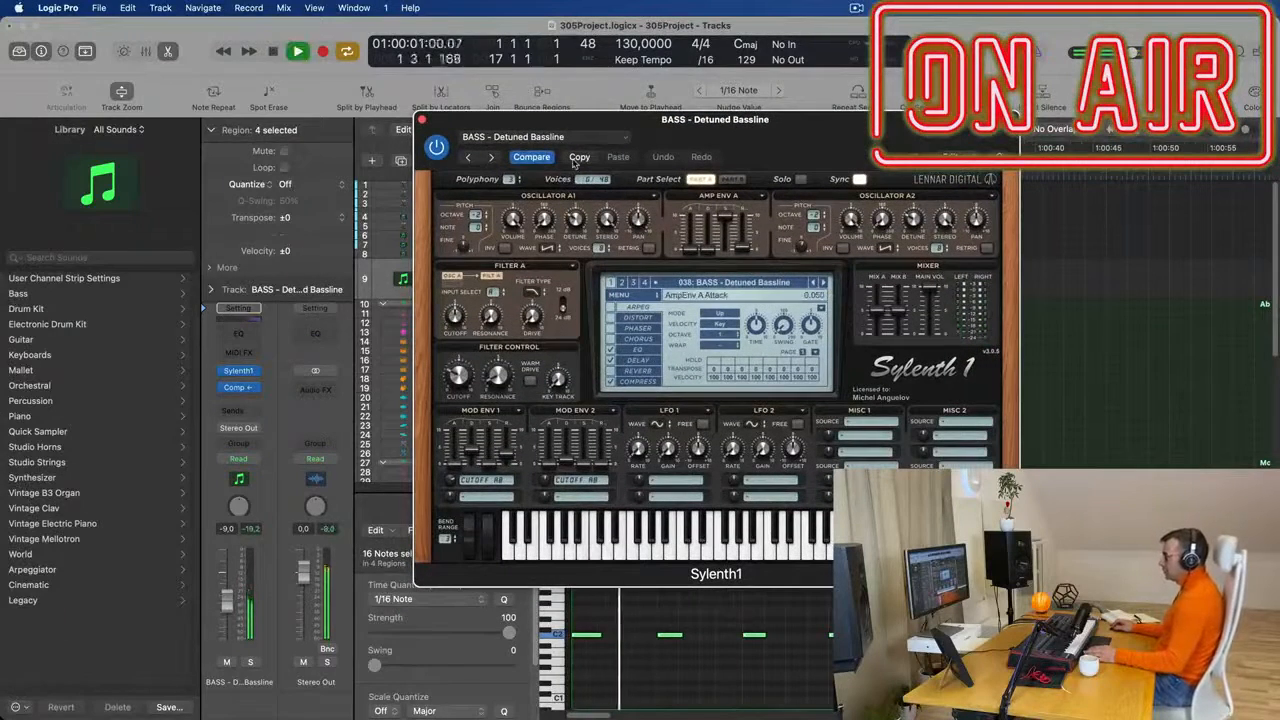
click(824, 284)
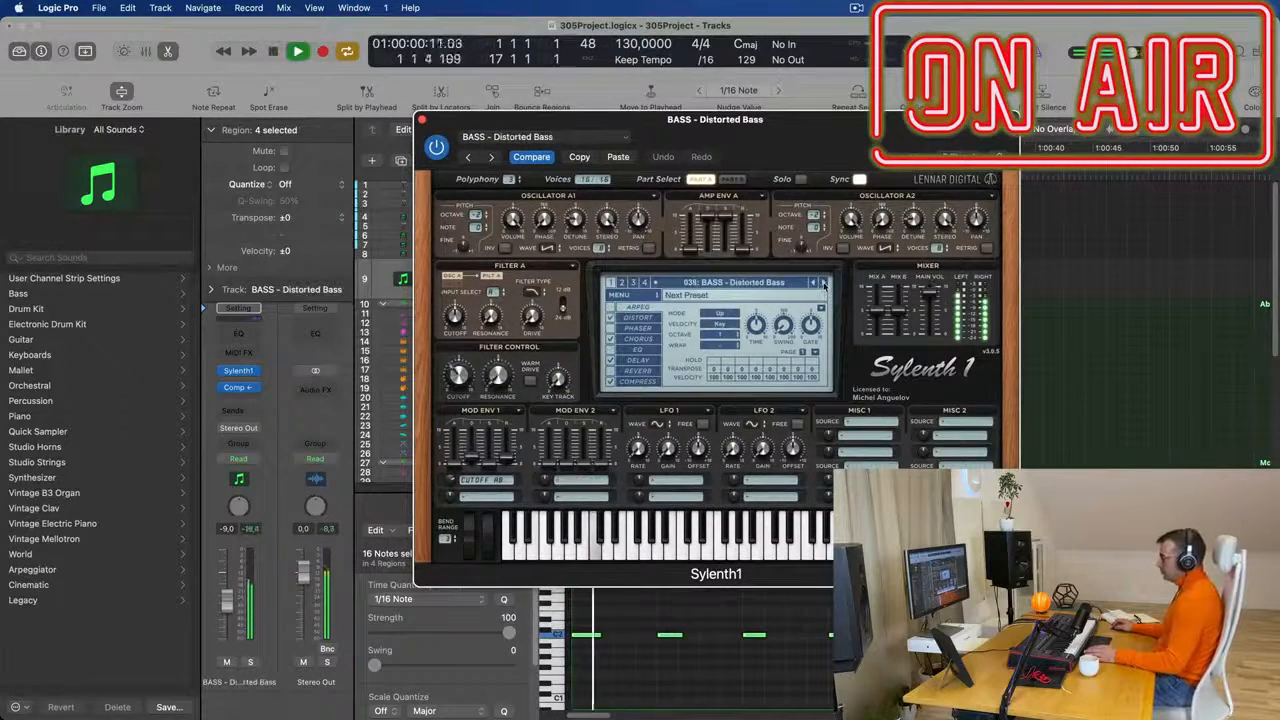
click(824, 284)
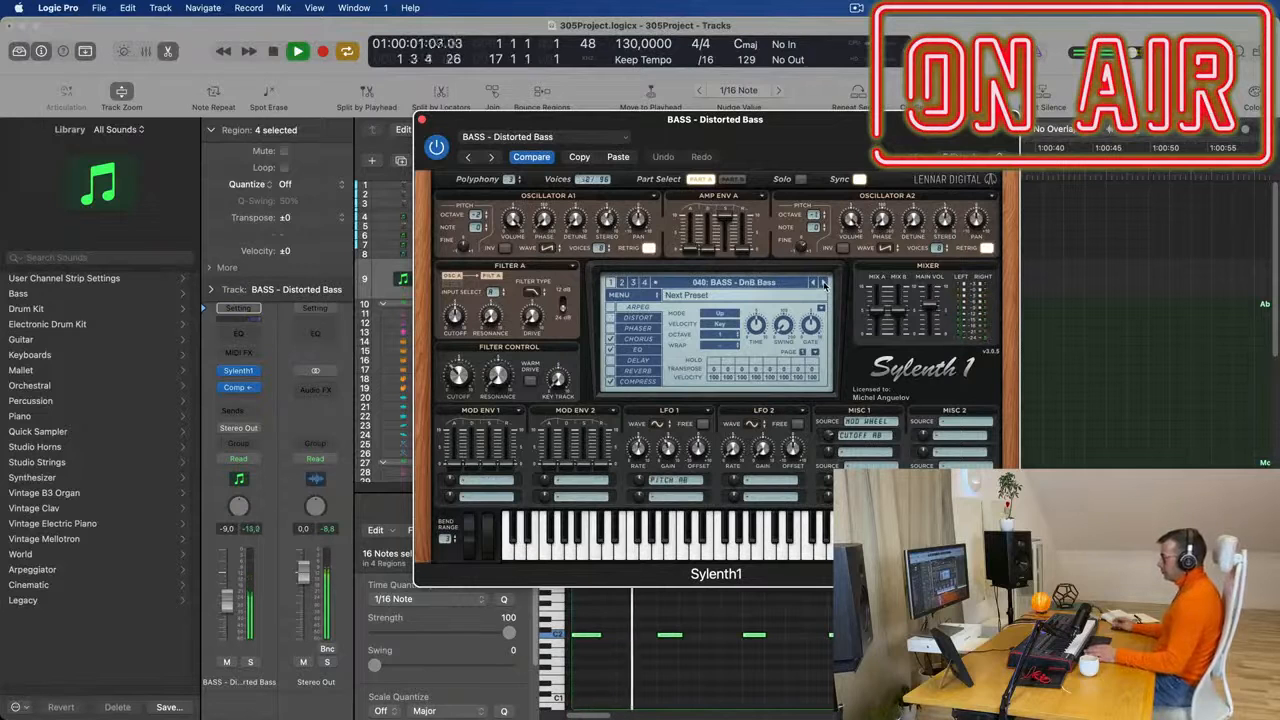
click(824, 284)
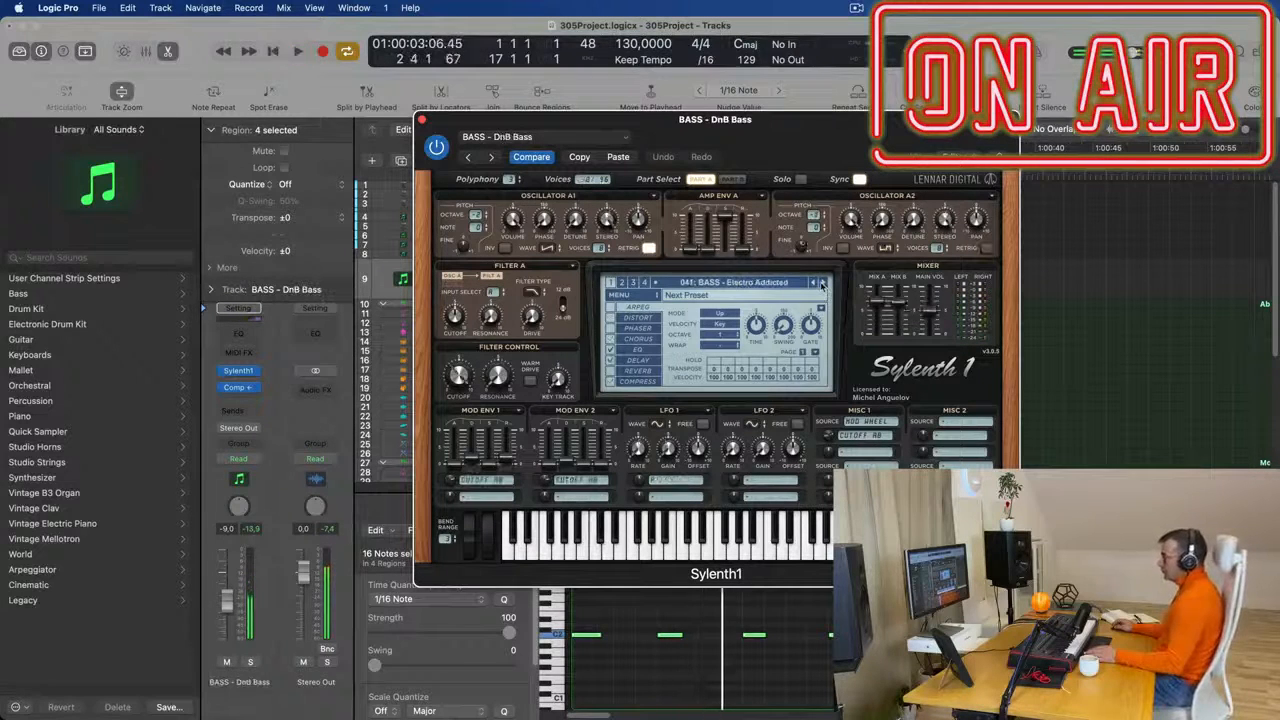
click(824, 284)
click(824, 284)
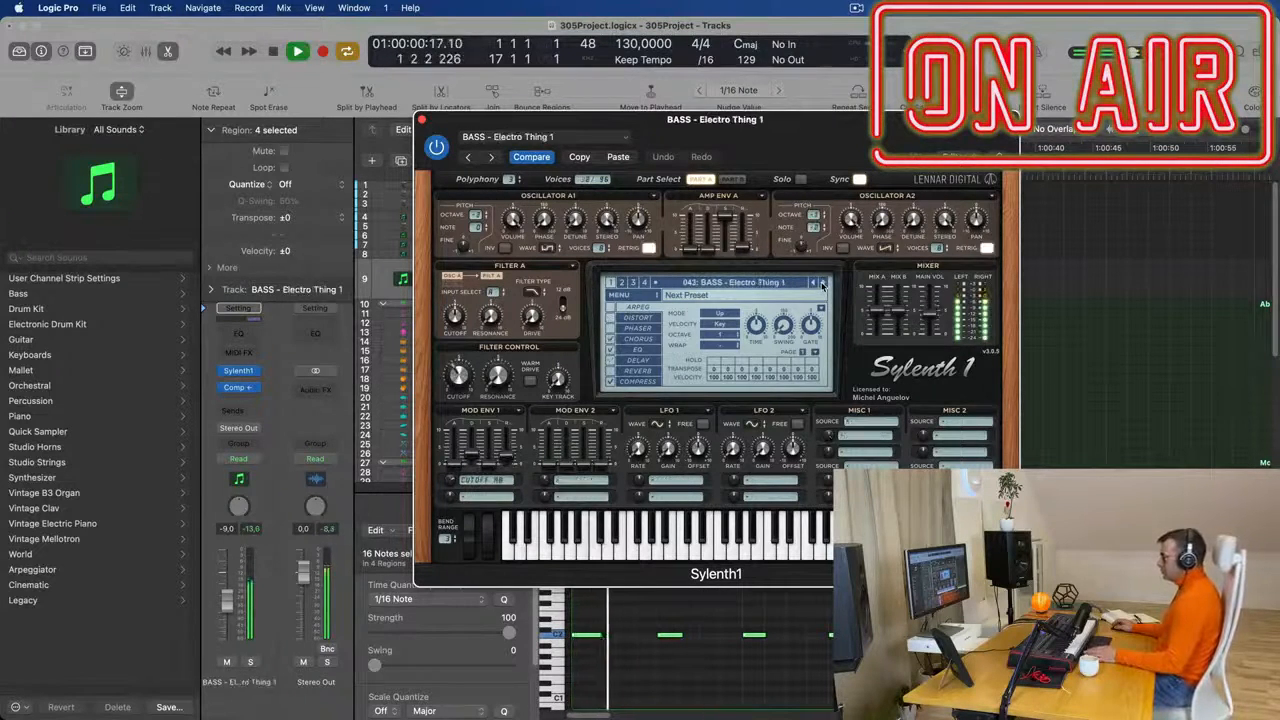
click(823, 284)
click(823, 284)
click(823, 284)
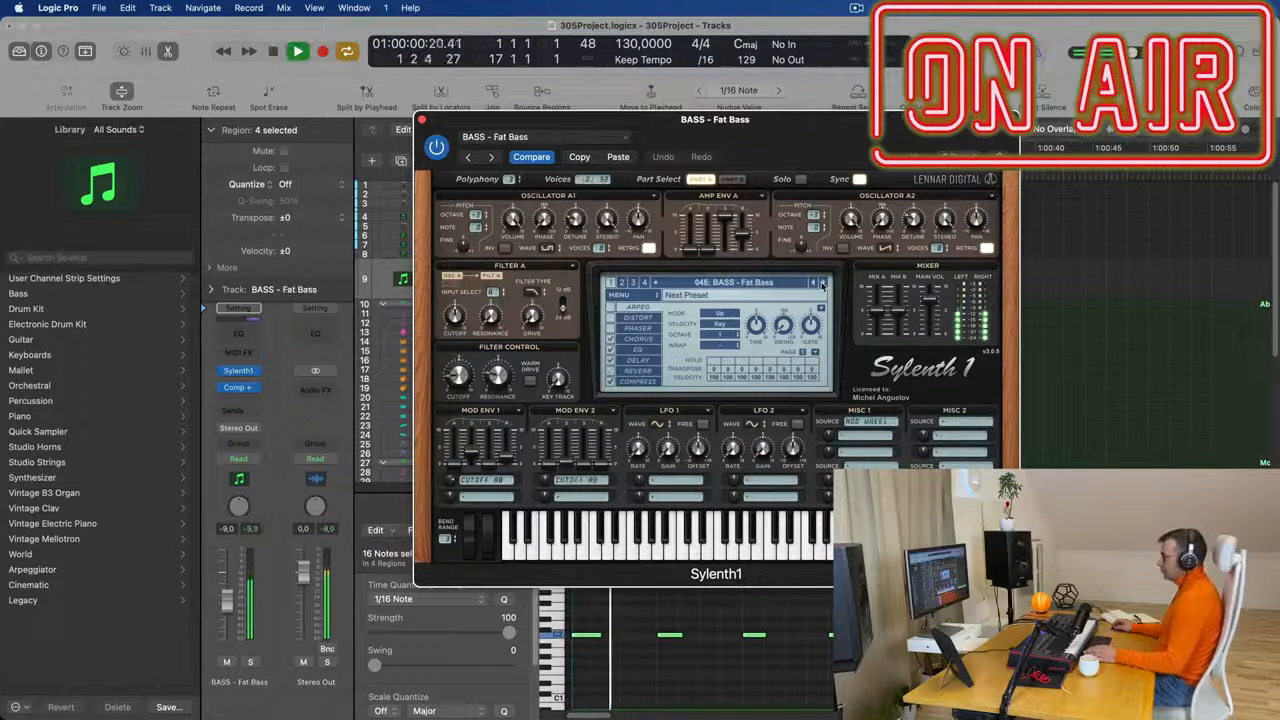
click(823, 284)
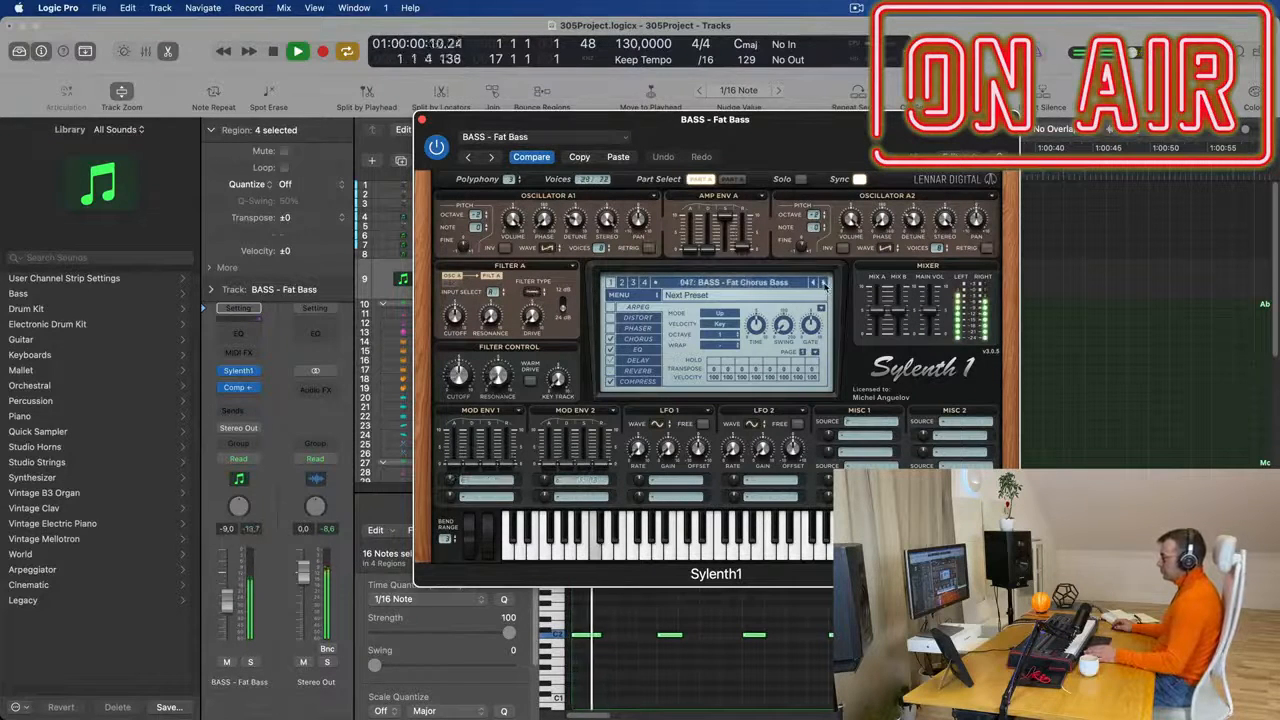
- Listen to the Fat Chorus Bass preset in the mix and close the Sylenth1 window
drag(812, 145, 930, 72)
key(space)
key(space)
click(540, 46)
key(space)
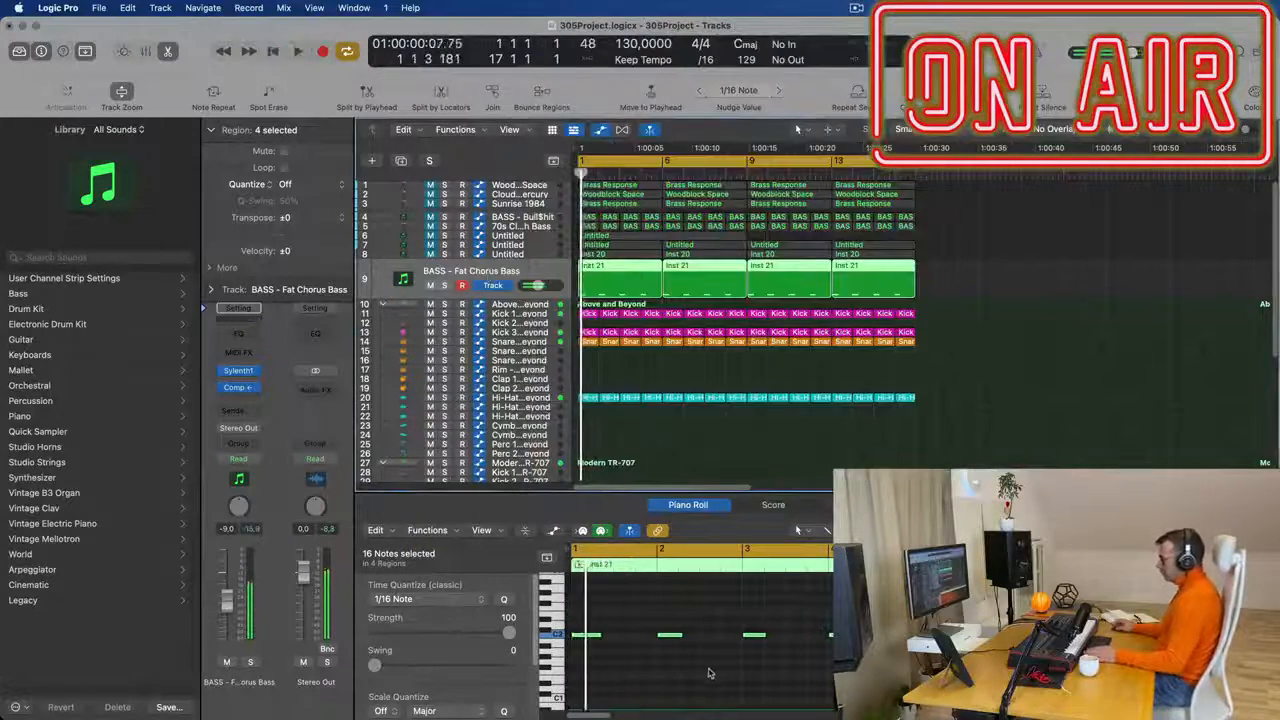
- Lengthen all 16 notes of the Inst 21 regions to about two beats, play them, and lower track 9's volume to -15.2 dB
click(712, 675)
ctrl+alt+click(736, 670)
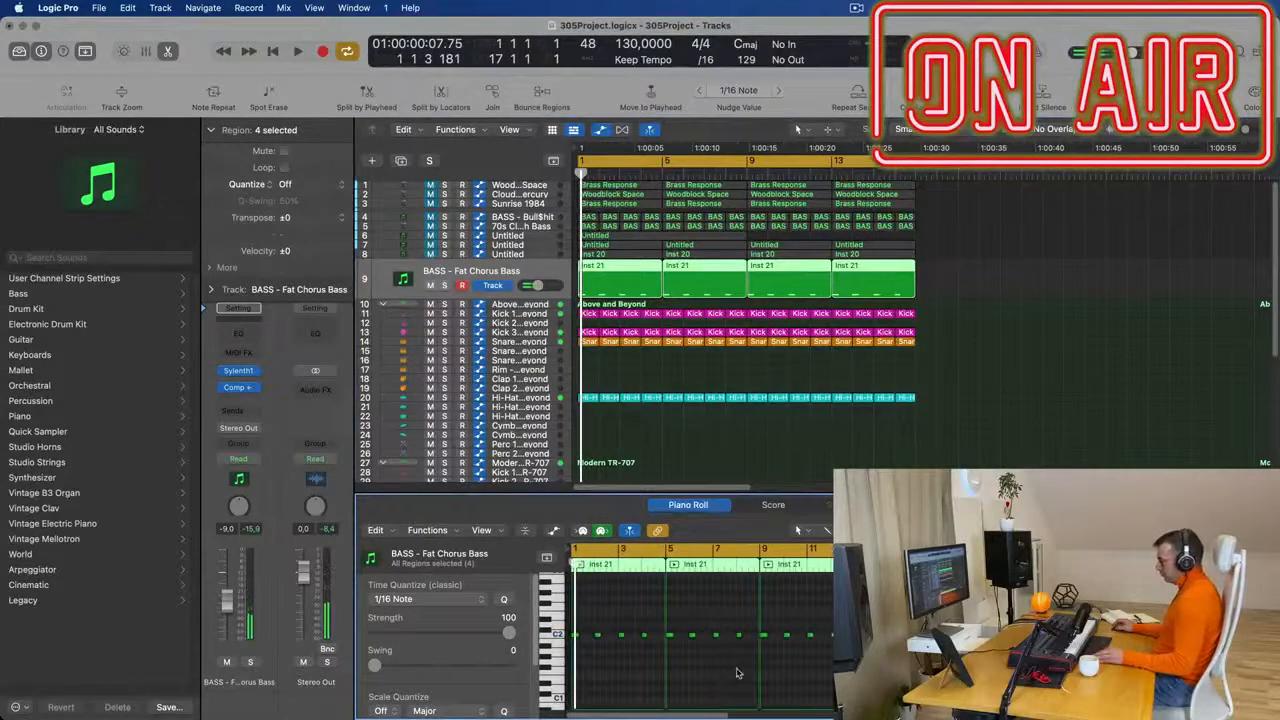
key(super+a)
key(super+Right)
key(super+Right)
key(super+Right)
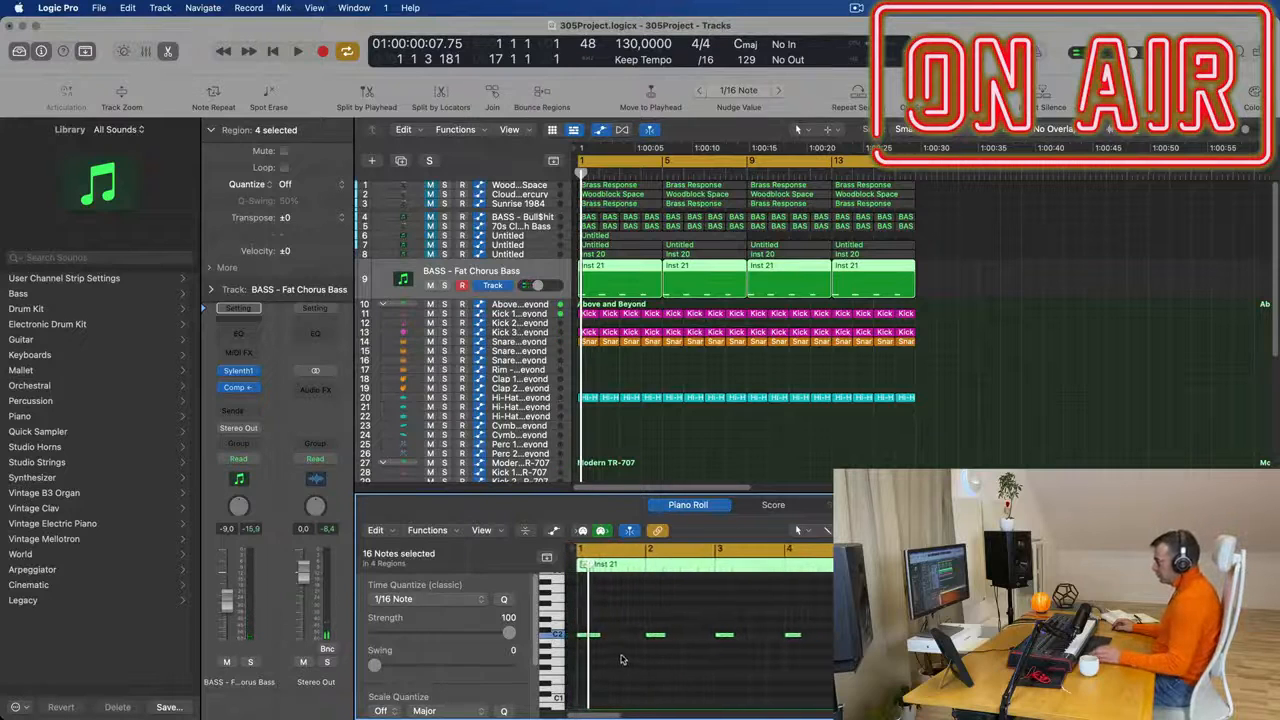
drag(592, 634, 600, 601)
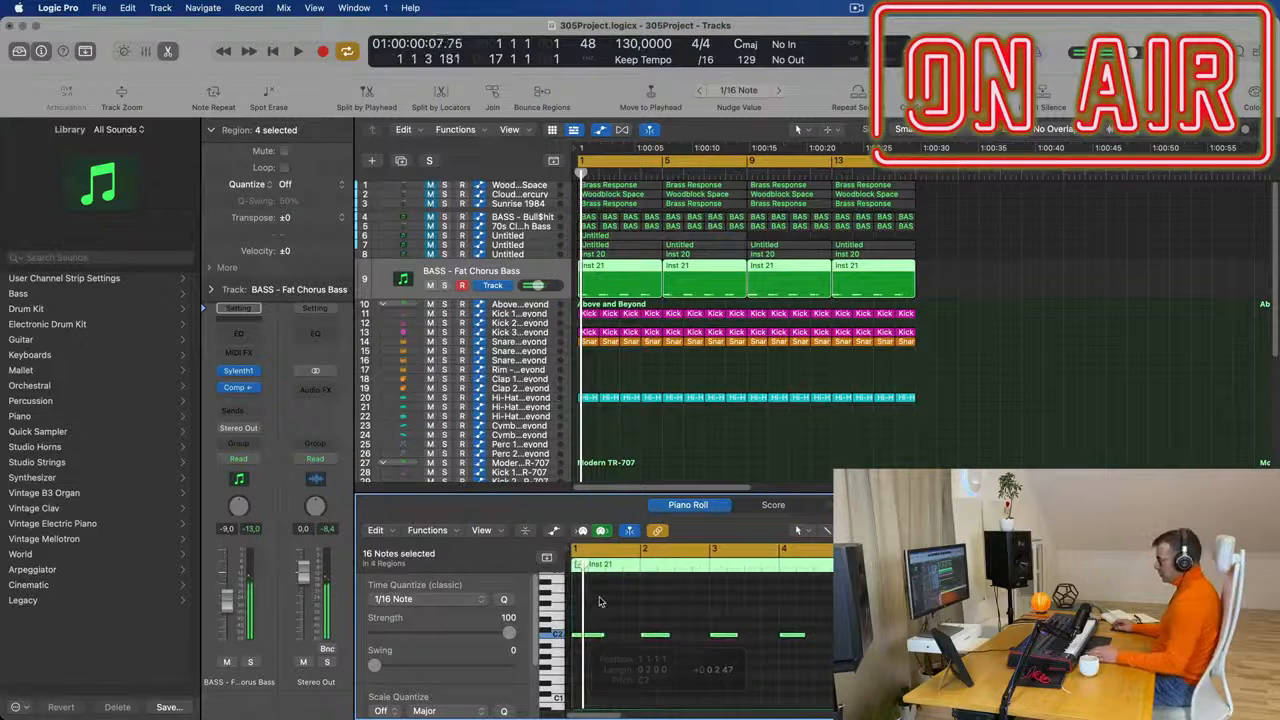
key(space)
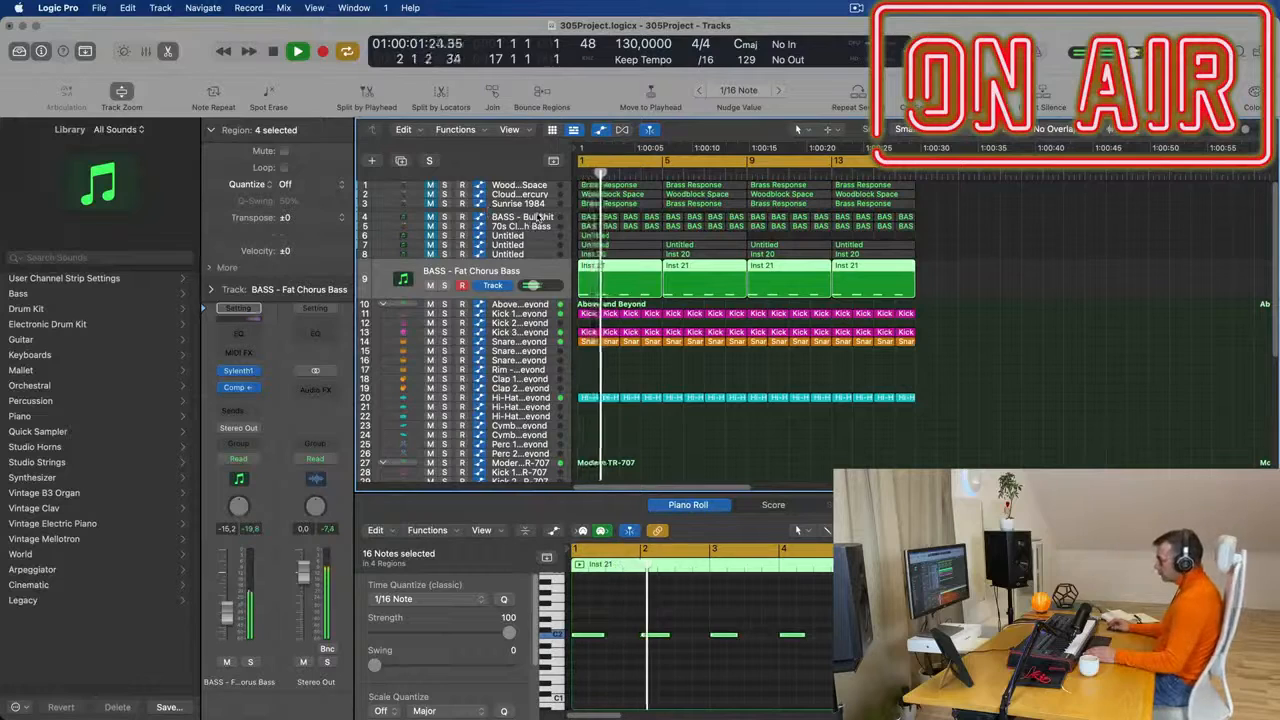
- Select the 70s Classic Synth Bass track and unmute it
click(538, 216)
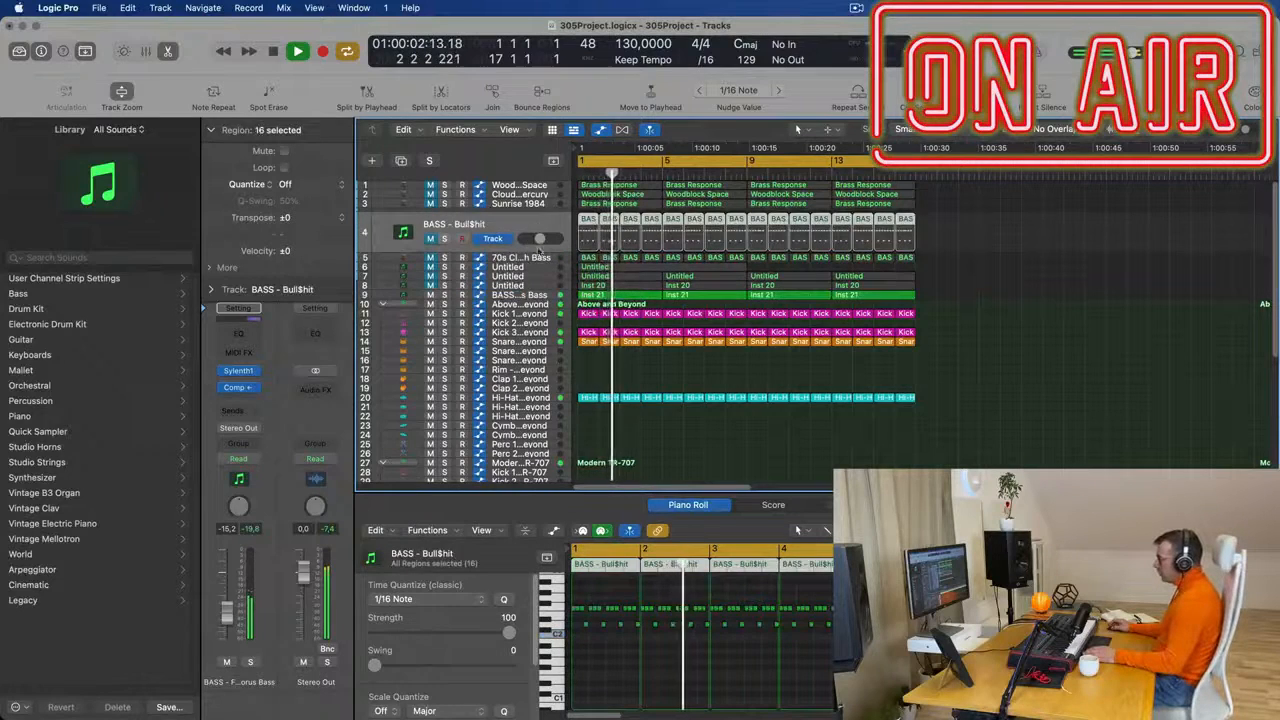
click(533, 258)
click(520, 238)
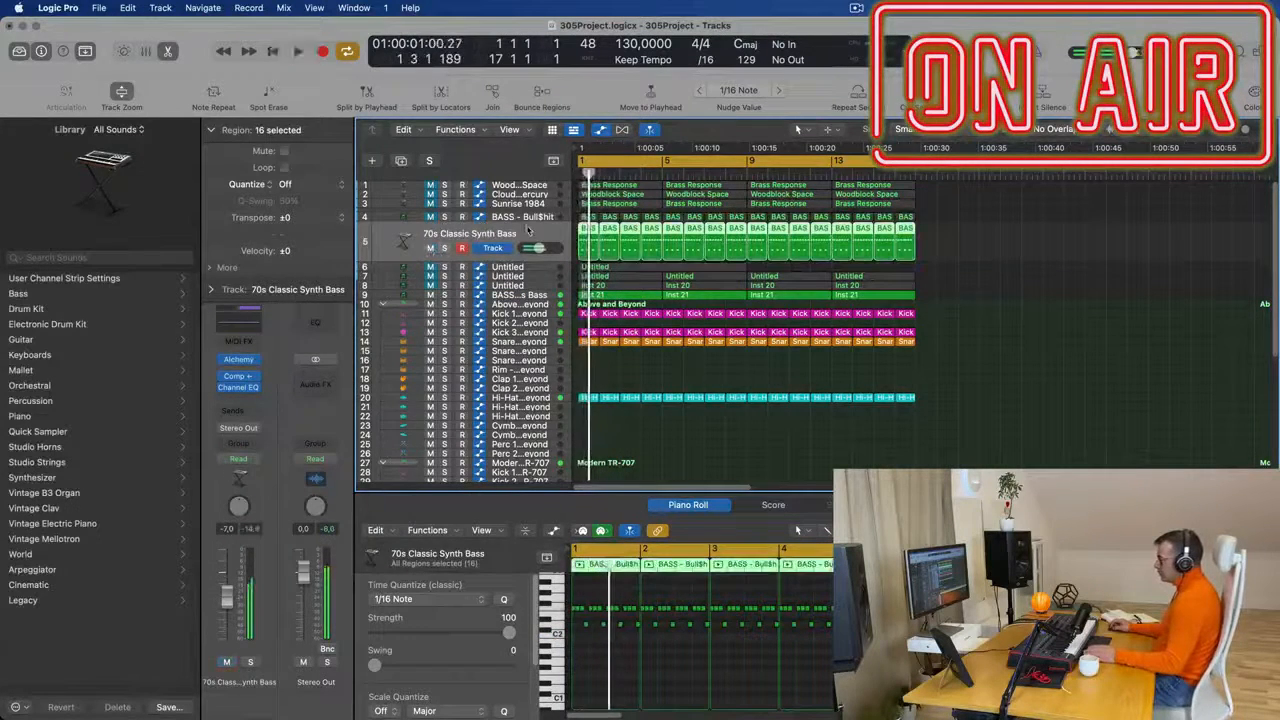
scroll(657, 666, up, 3)
scroll(658, 663, down, 5)
- Move the lower-pitched notes in all 16 regions of the 70s Classic Synth Bass track up to the upper notes' pitch
click(694, 664)
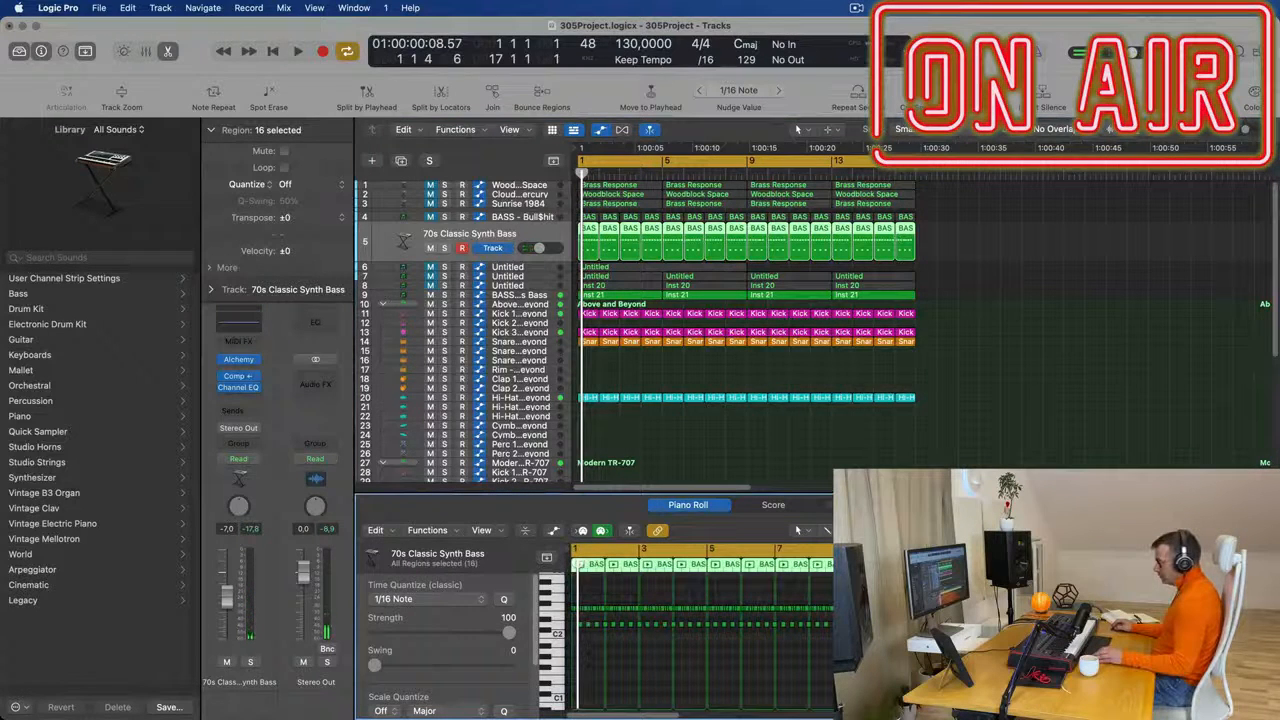
click(556, 625)
scroll(599, 678, up, 3)
scroll(599, 678, up, 3)
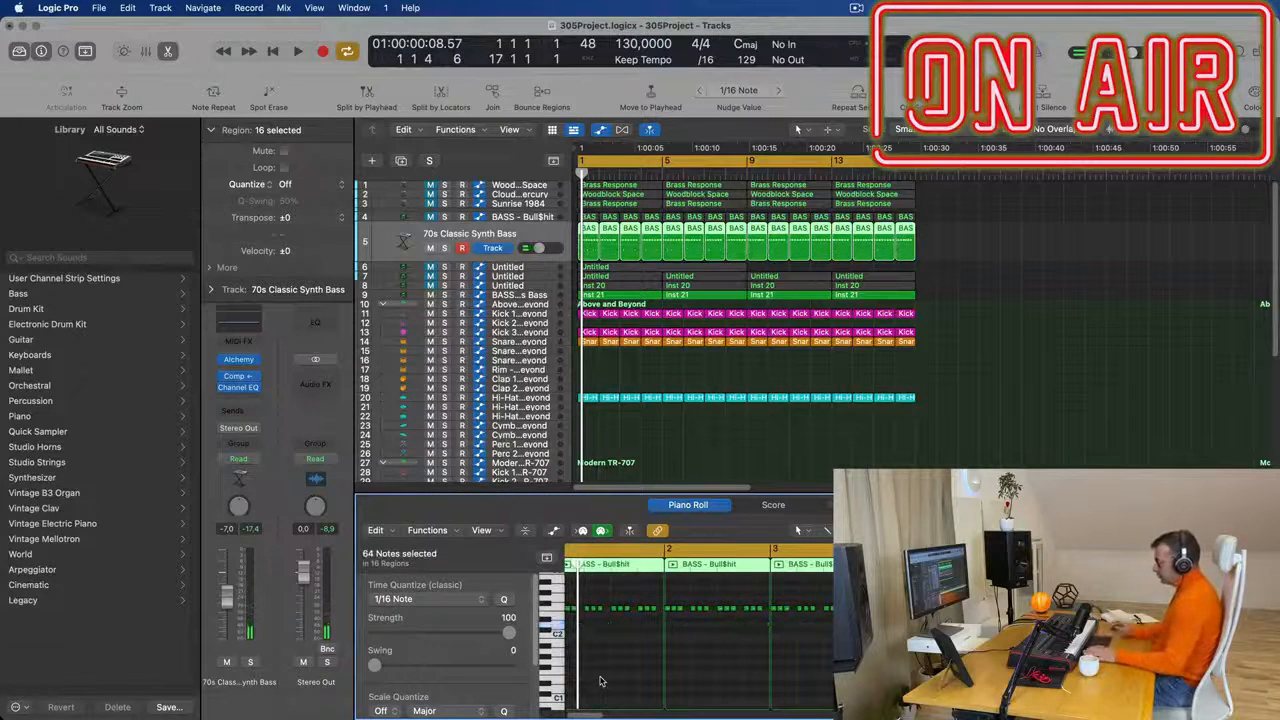
- Play the 70s Classic Synth Bass part from the start with the drums and lower its volume to -12.2 dB
key(space)
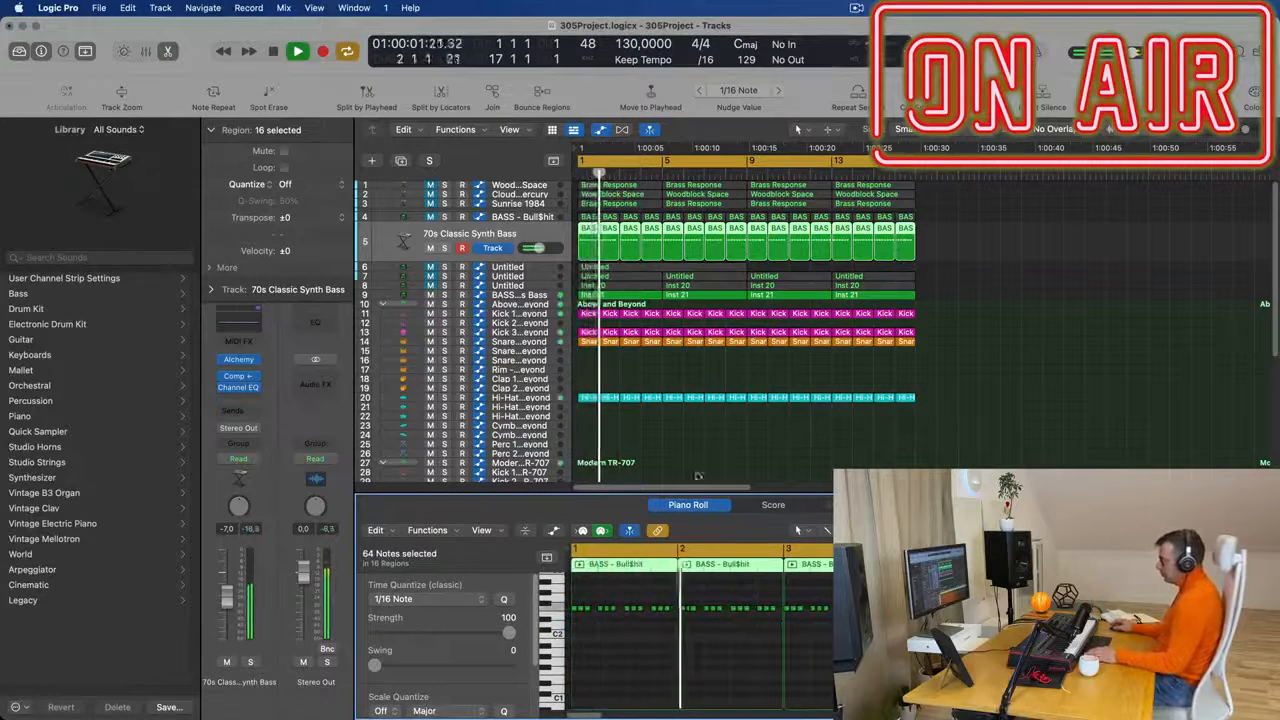
click(508, 235)
key(Return)
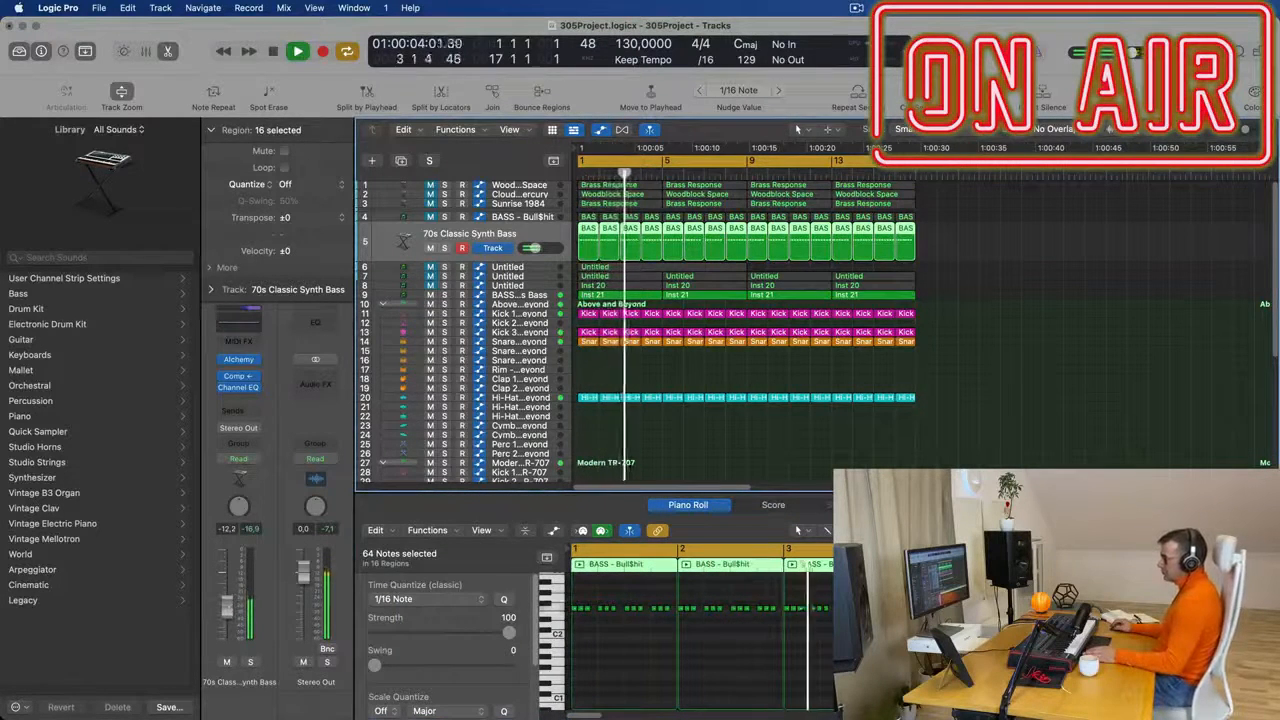
key(Return)
key(Return)
- Duplicate the BASS - Fat Chorus Bass track and move the 16 synth bass regions from track 5 onto the new track
click(525, 294)
key(space)
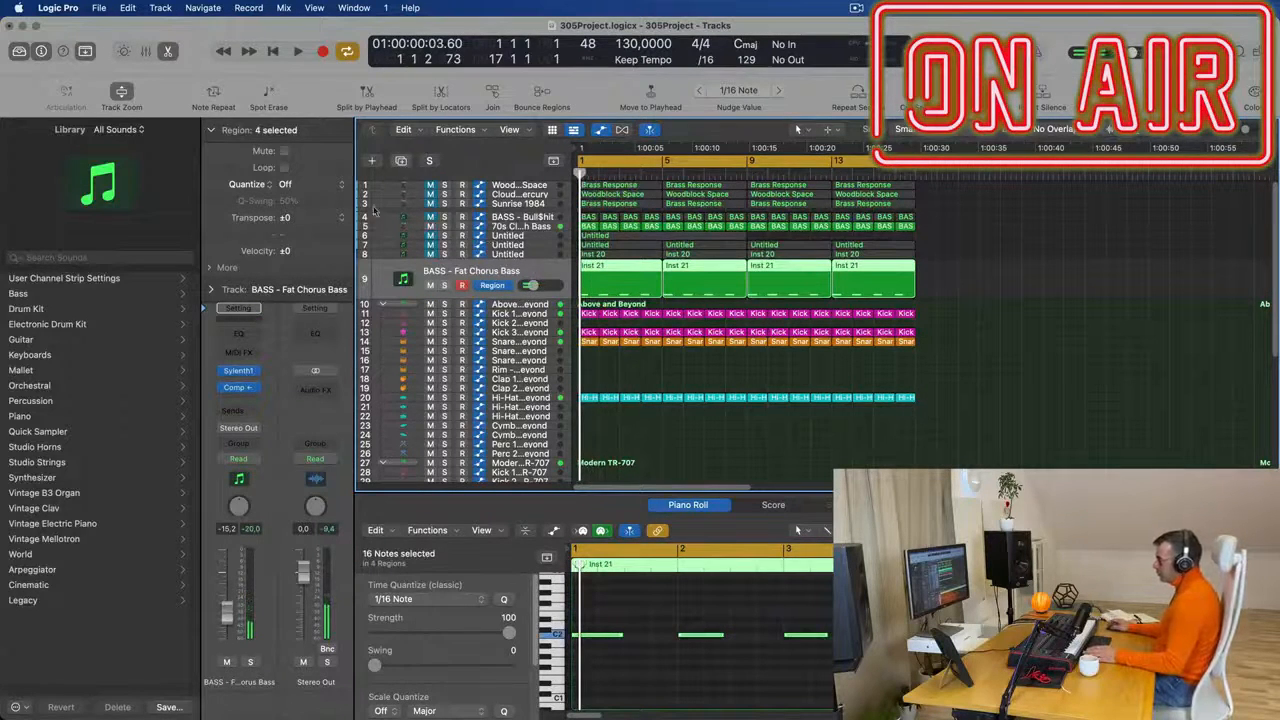
key(super+d)
drag(951, 227, 587, 290)
key(space)
key(space)
- Open Sylenth1 on track 10 and audition bass presets during playback, settling on 052: BASS - Get Outta My Way
click(239, 372)
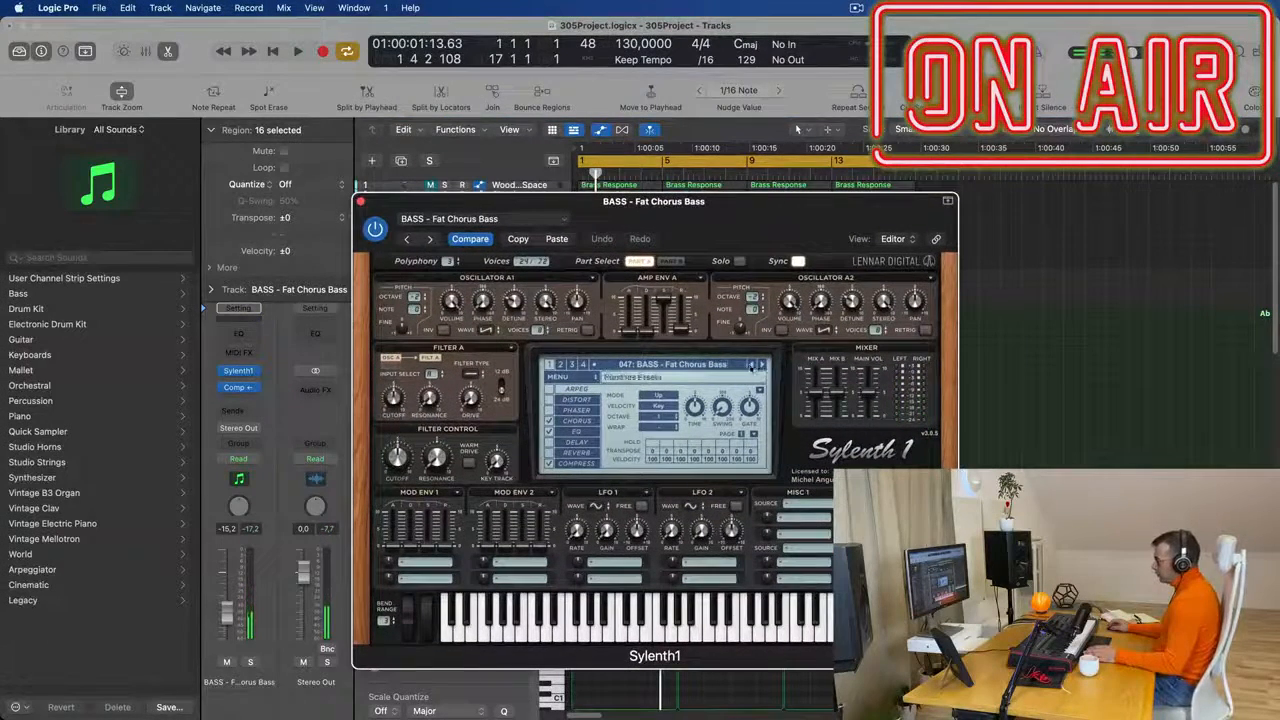
key(space)
click(761, 366)
click(761, 366)
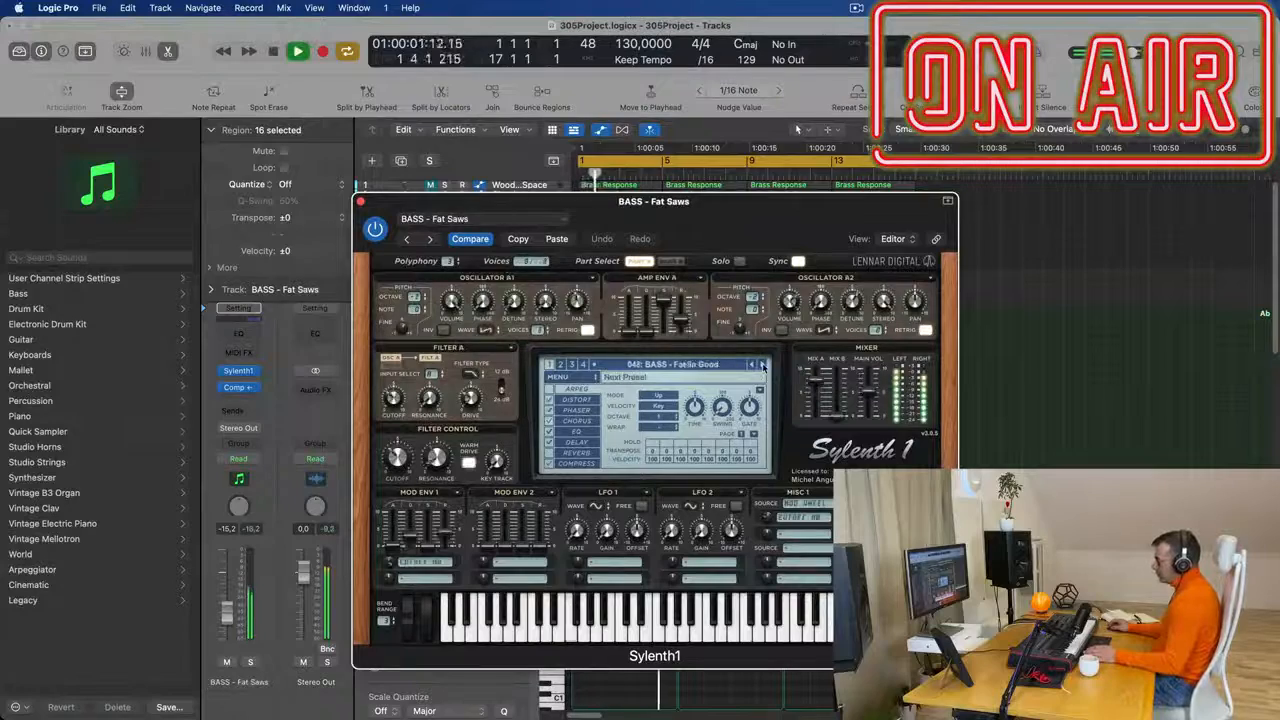
drag(742, 249, 987, 201)
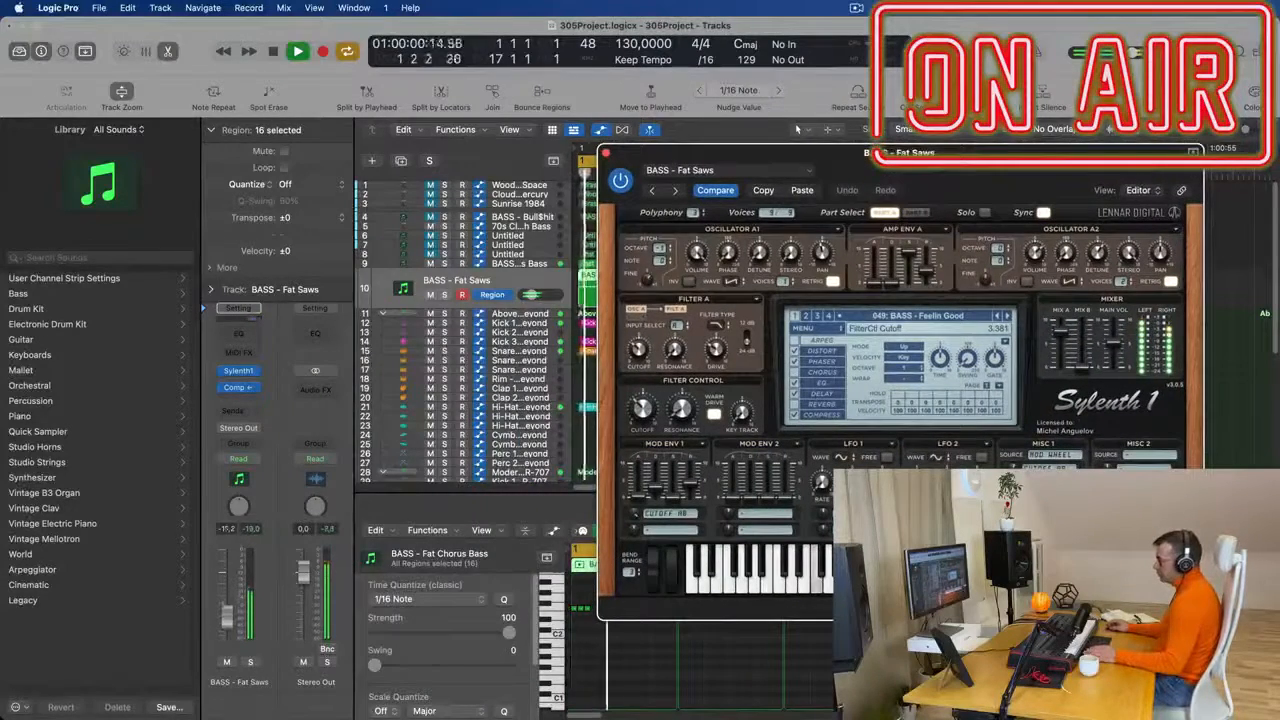
click(1008, 316)
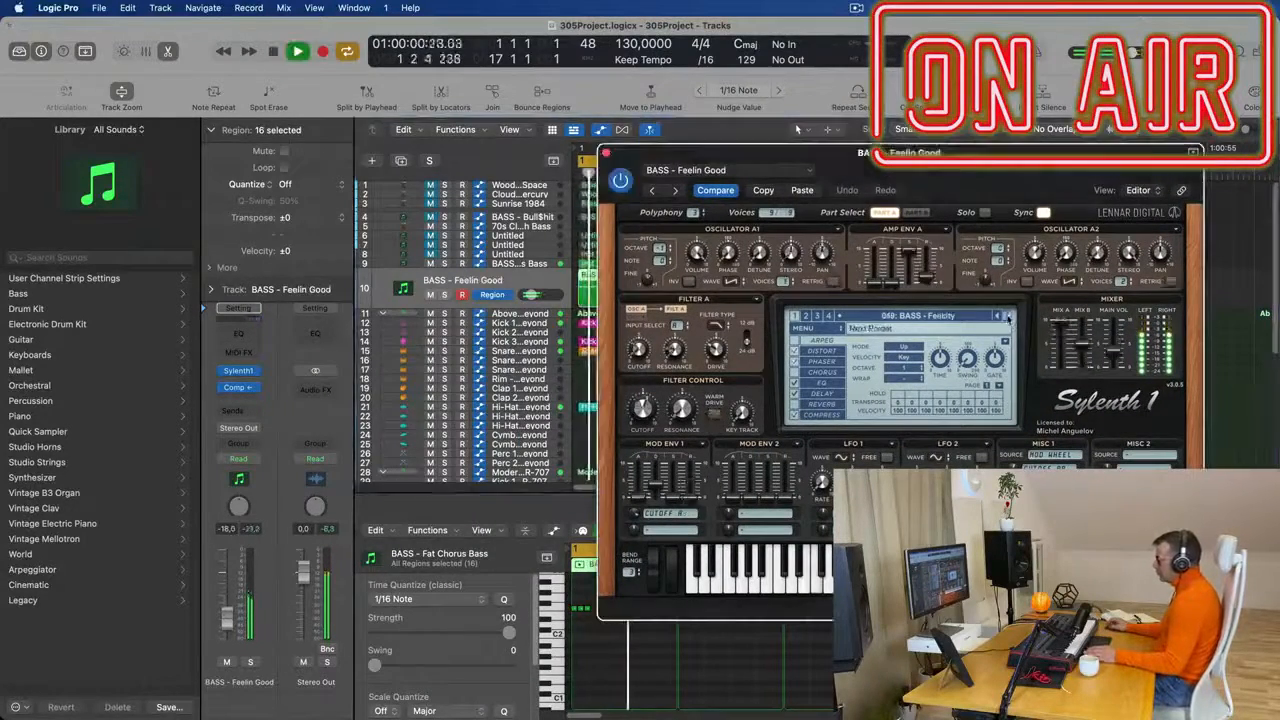
drag(984, 169, 637, 197)
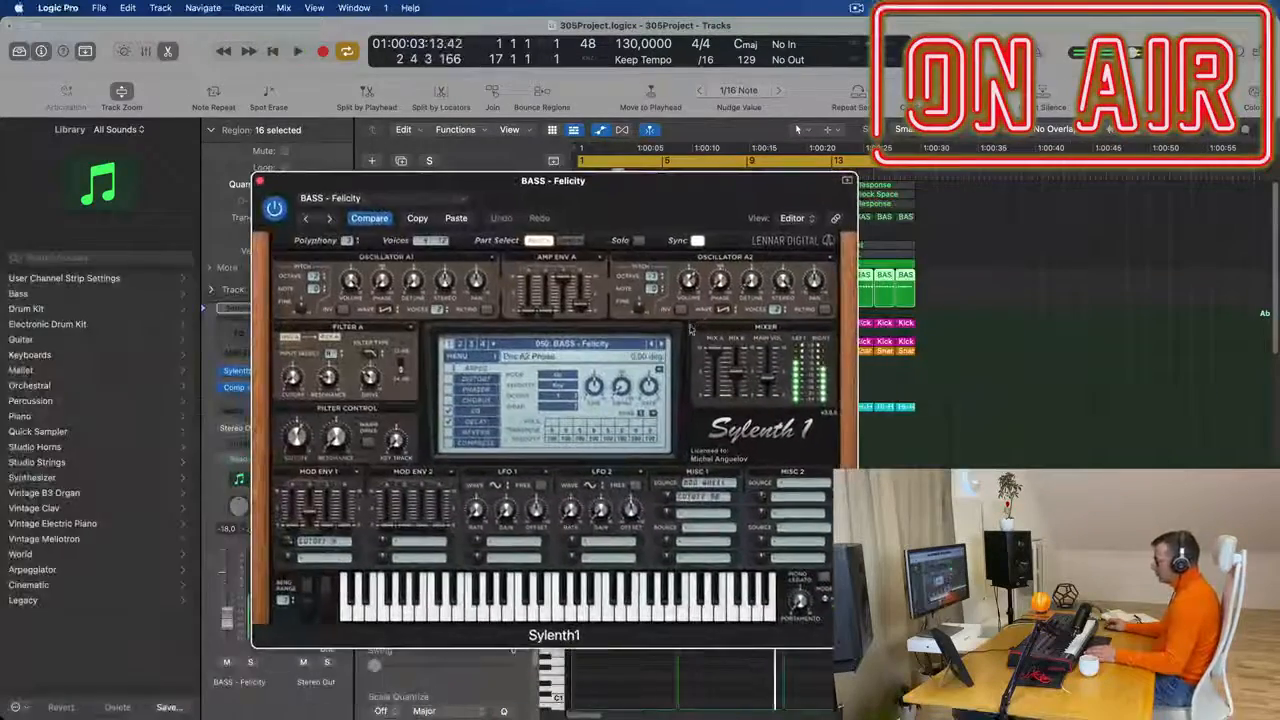
click(661, 344)
click(661, 344)
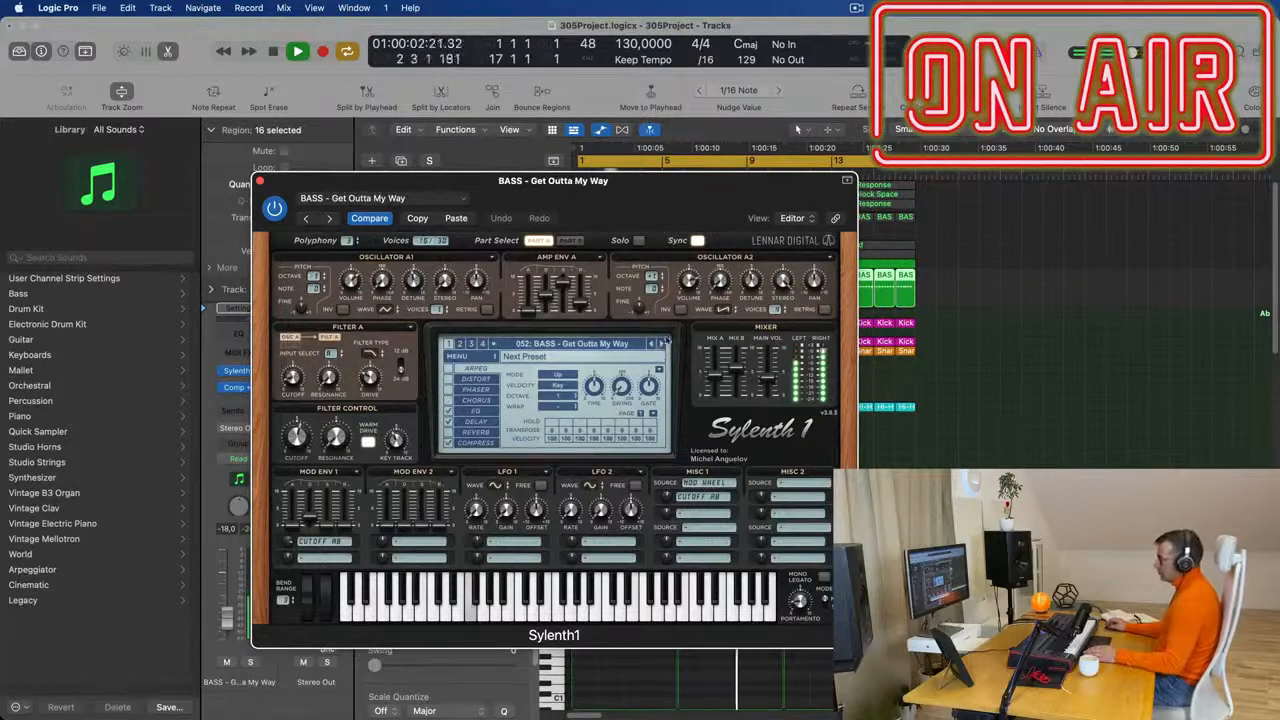
- Close the Sylenth1 window and set the volume of track 10 to -21.5 dB
drag(678, 205, 745, 220)
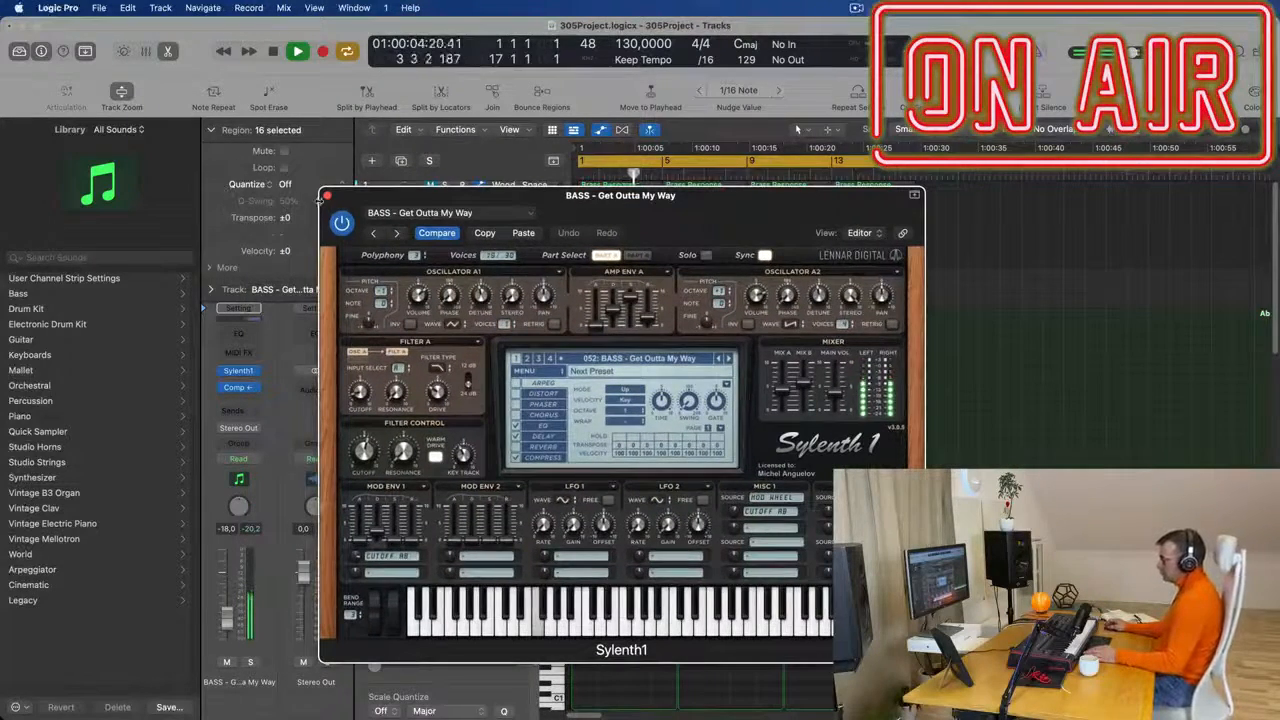
click(326, 195)
drag(227, 630, 226, 623)
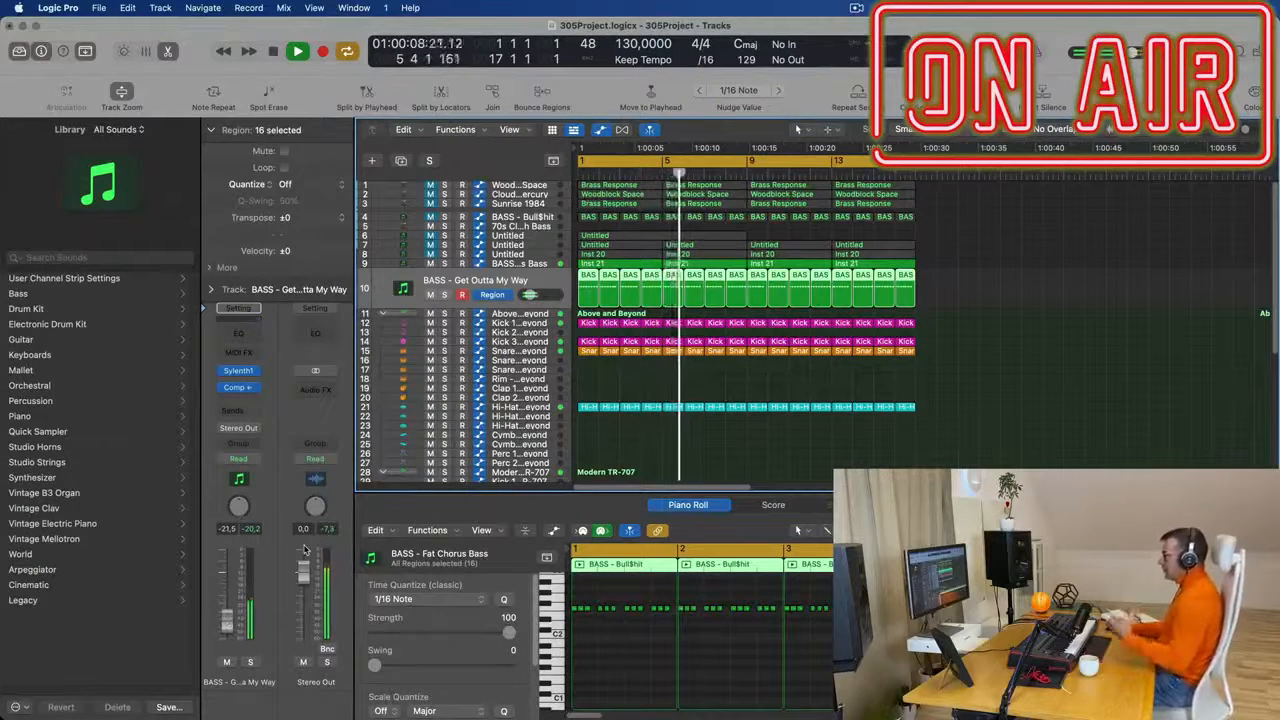
- Unmute the Woodblock Space track and play its Brass Response regions with the basses and drums
click(994, 310)
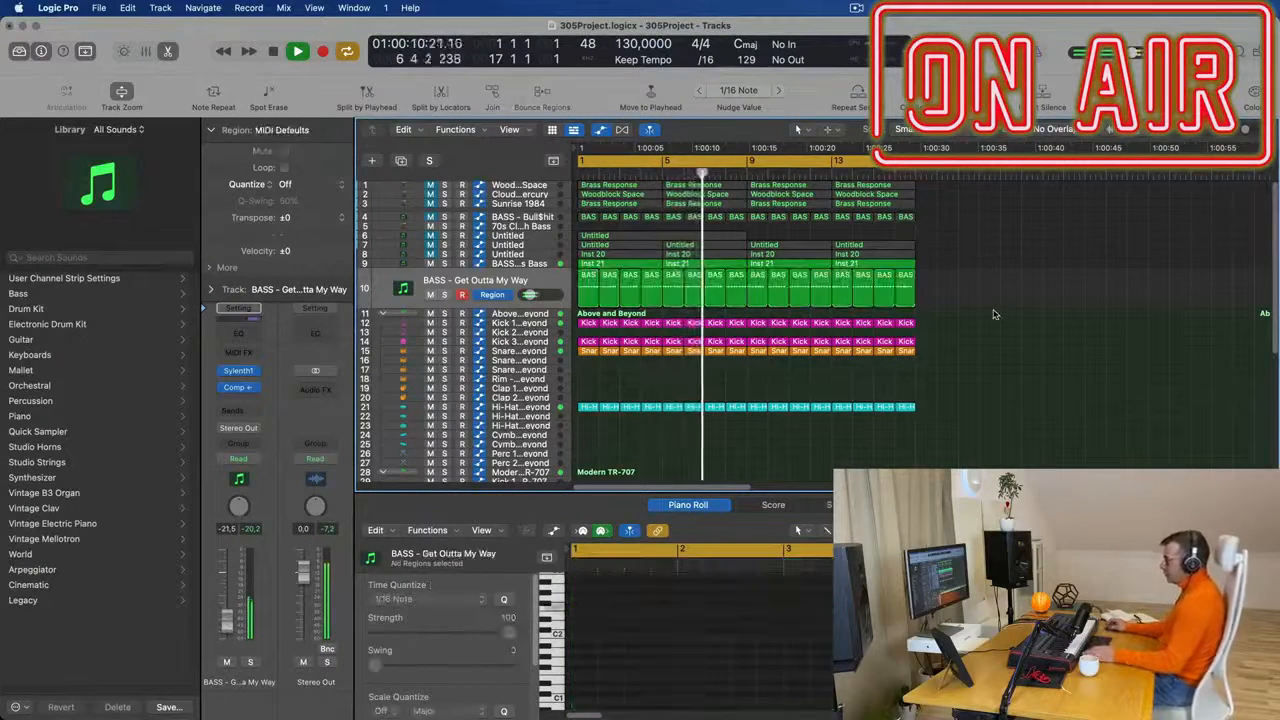
click(521, 262)
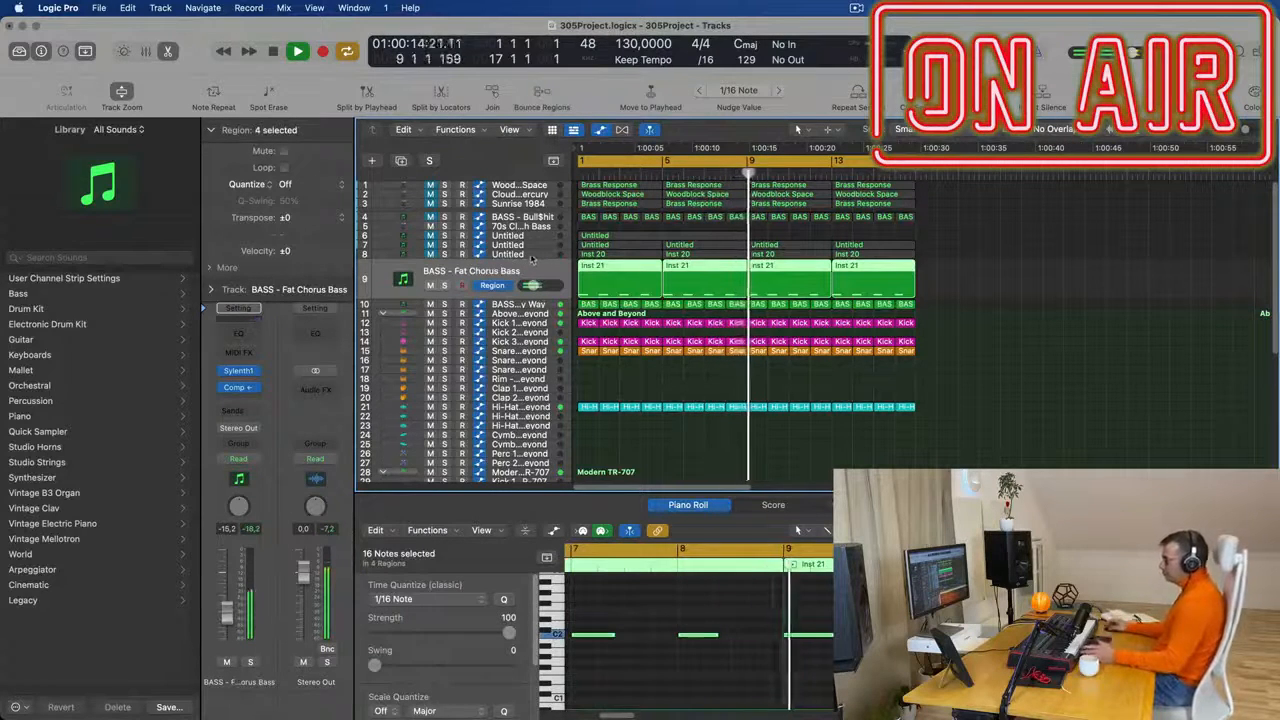
click(538, 255)
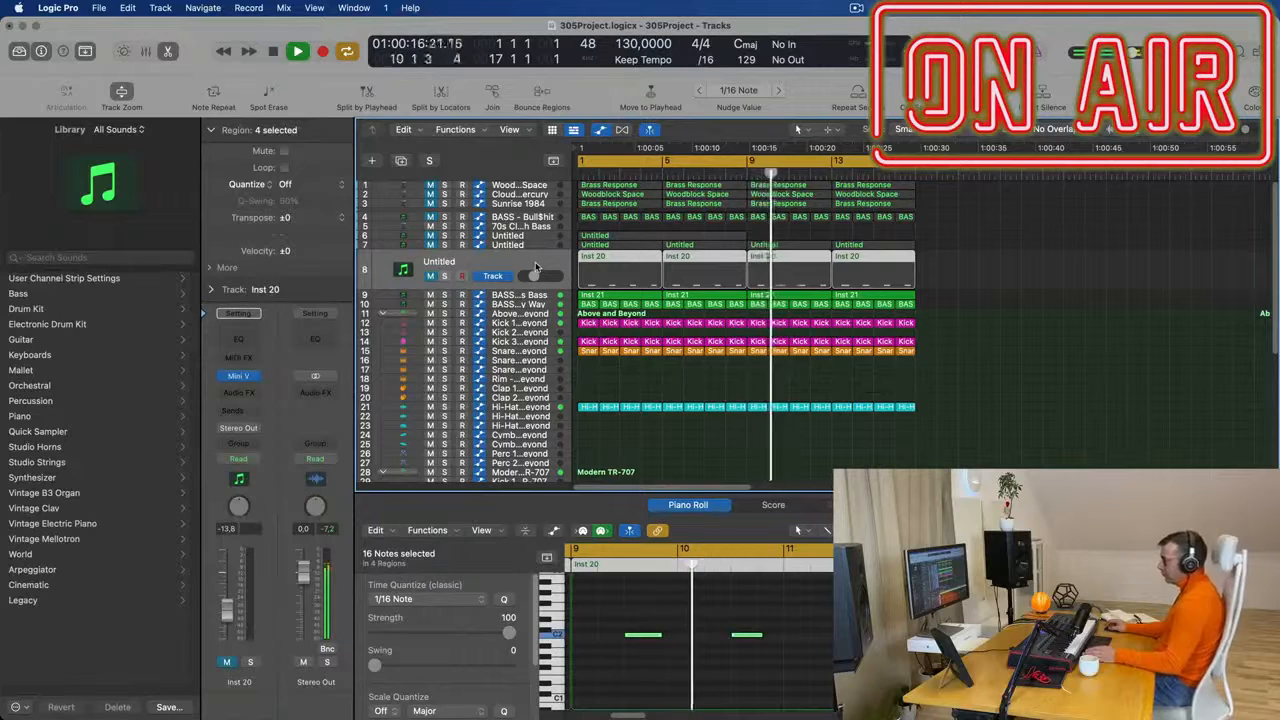
scroll(552, 191, up, 1)
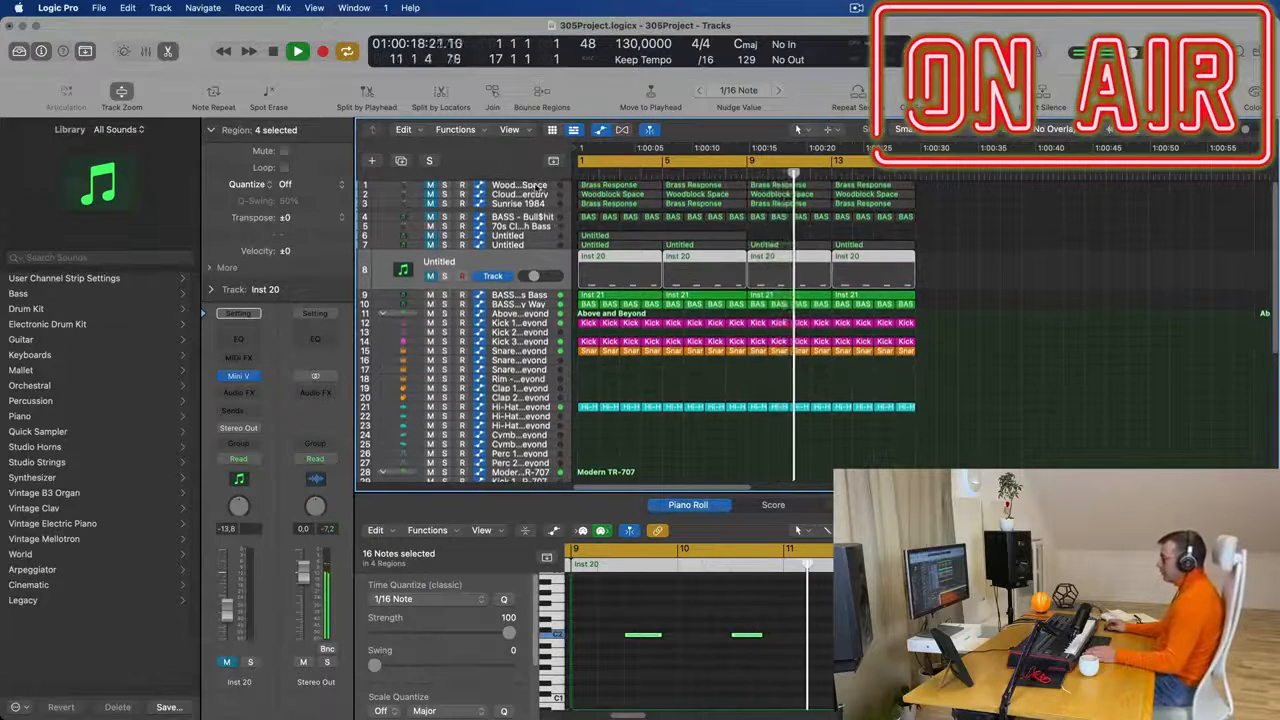
click(552, 191)
click(428, 208)
key(space)
key(space)
key(space)
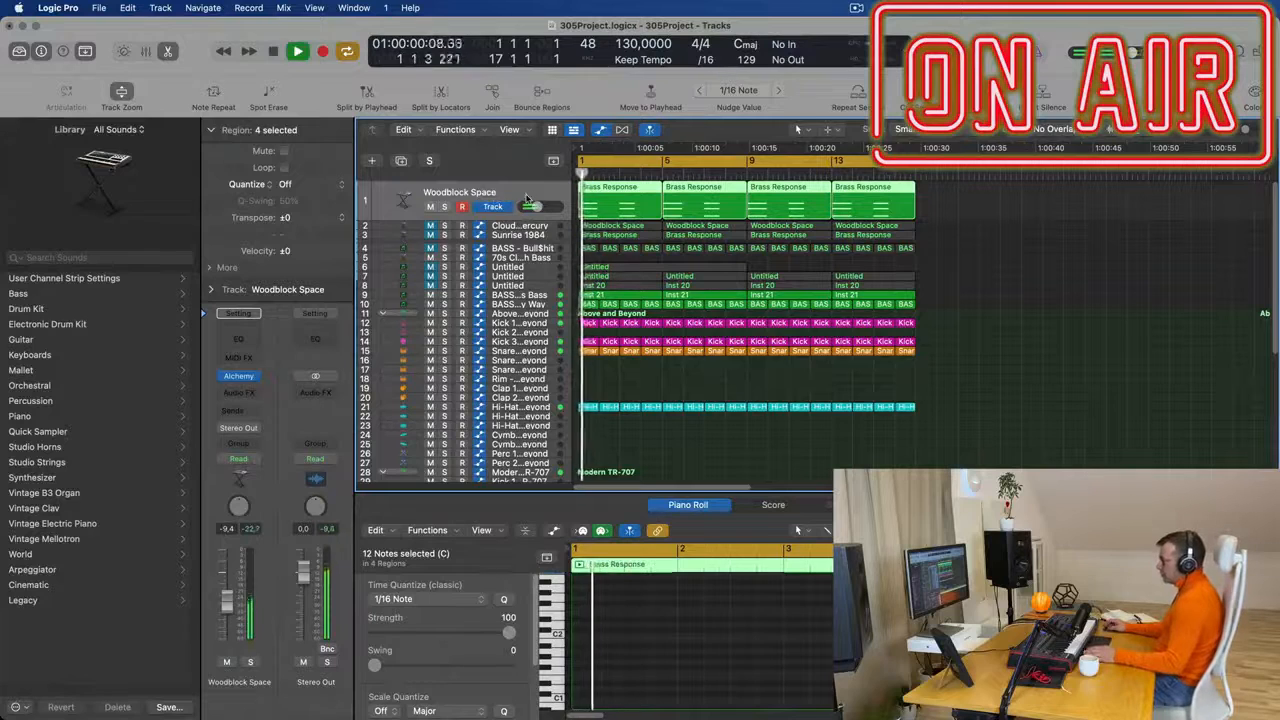
click(255, 376)
mouse_move(296, 300)
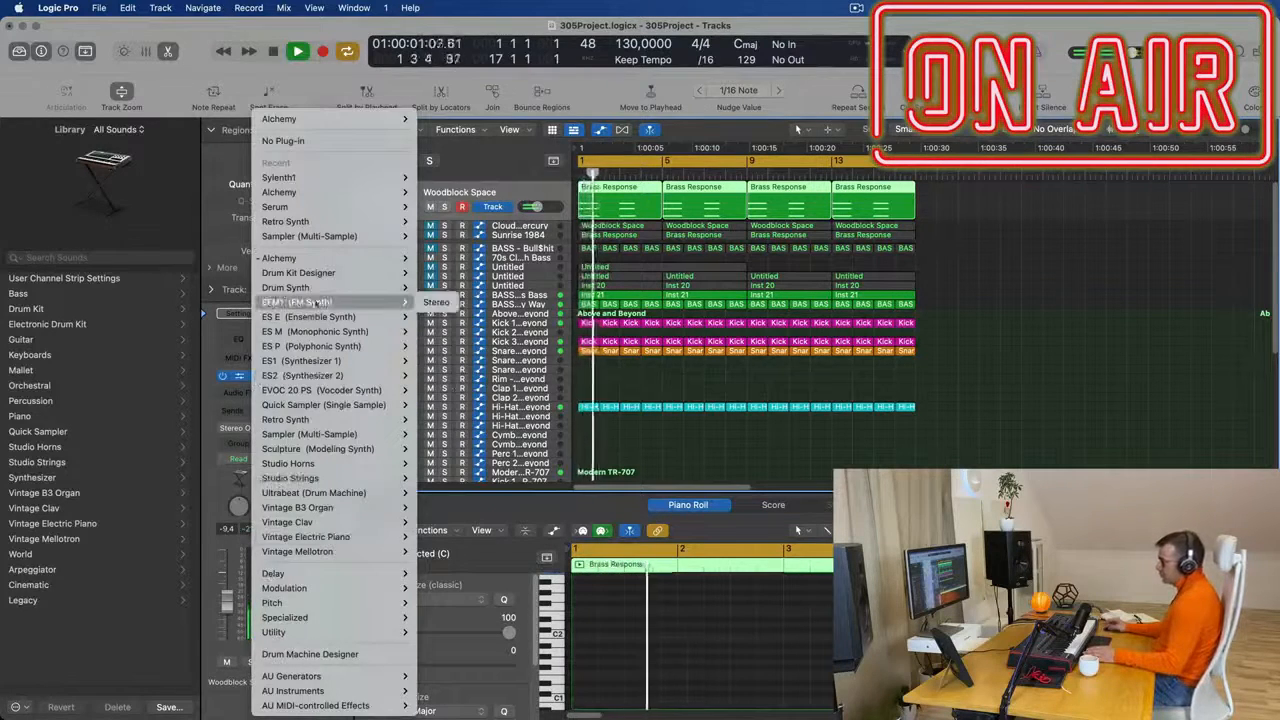
click(985, 381)
key(space)
key(space)
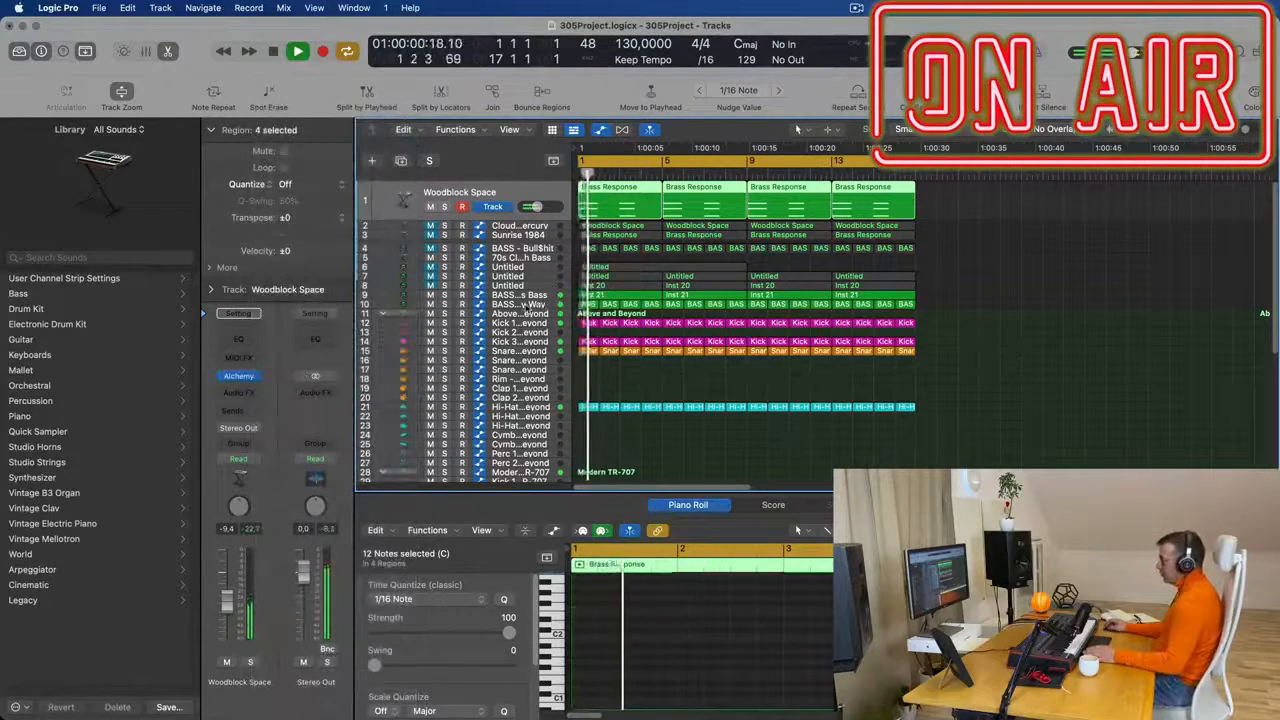
- Create a new track with the same settings as the BASS - Get Outta My Way track
click(528, 307)
key(space)
key(space)
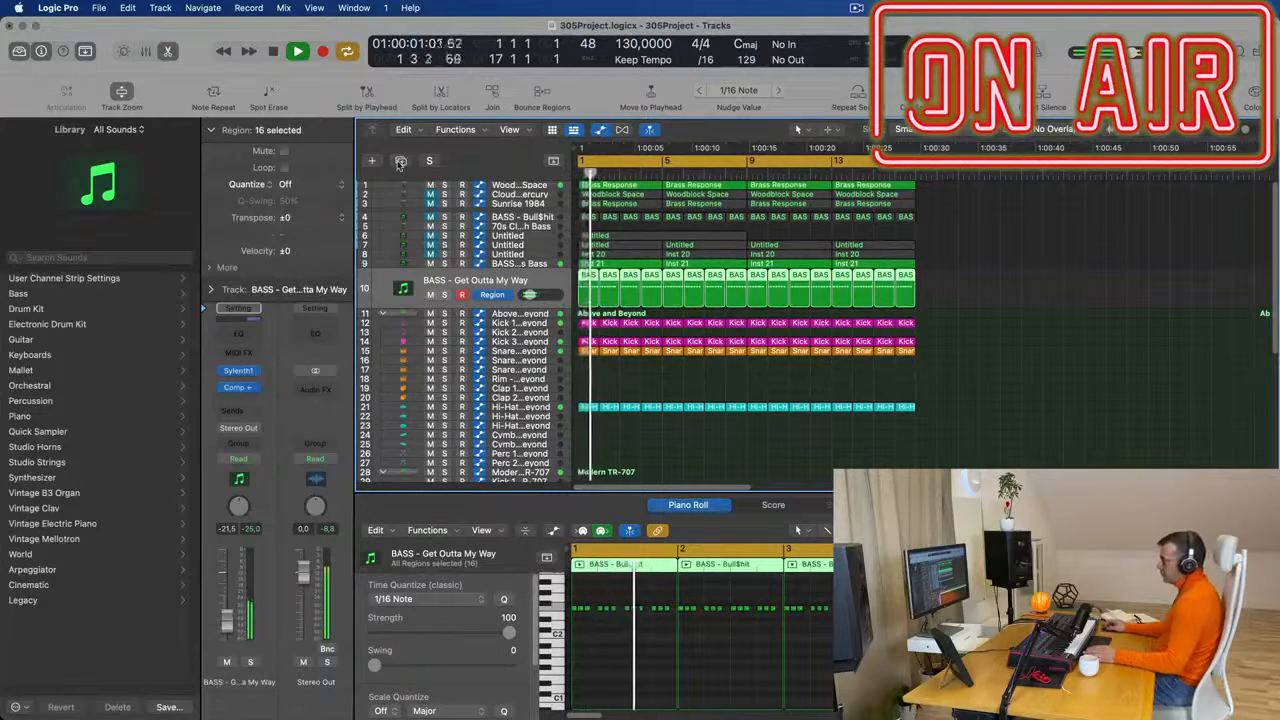
click(400, 161)
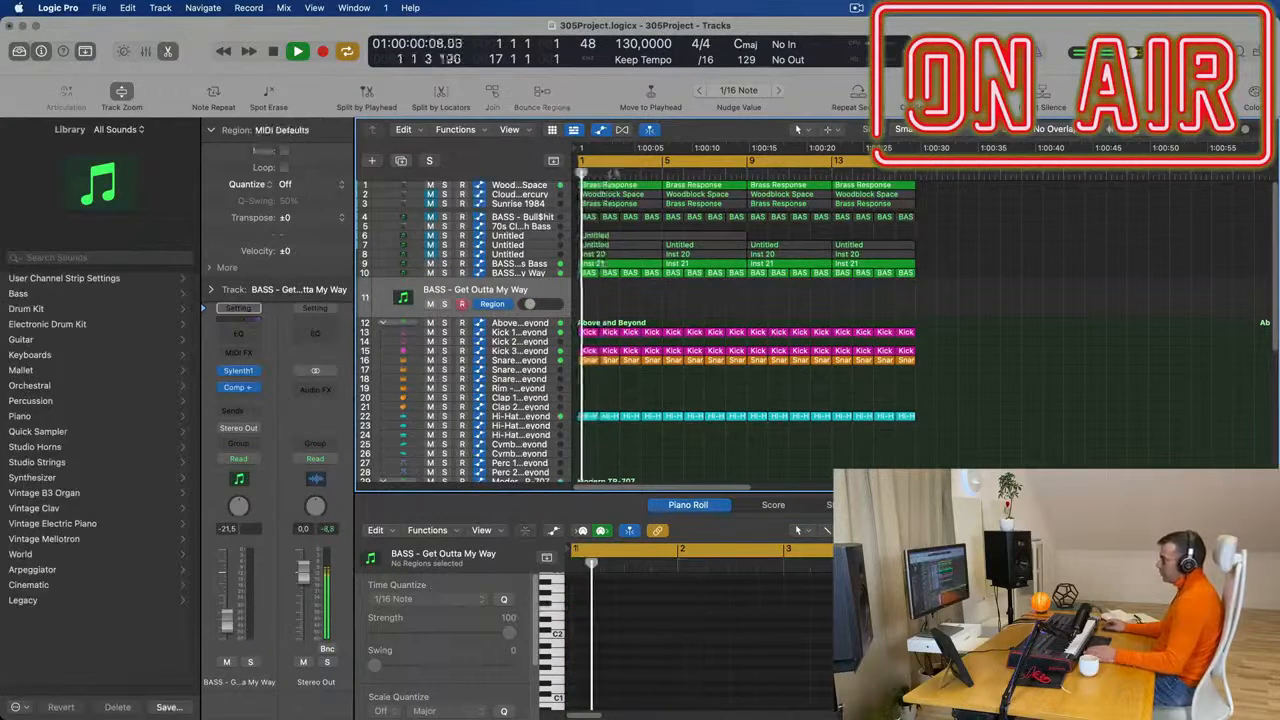
- Move the first Brass Response region from the Woodblock Space track to bar 1 of track 11 and play it
key(space)
drag(612, 186, 630, 304)
key(space)
key(space)
key(space)
key(space)
click(612, 302)
scroll(640, 627, up, 5)
scroll(640, 627, up, 3)
scroll(640, 626, down, 1)
key(space)
key(space)
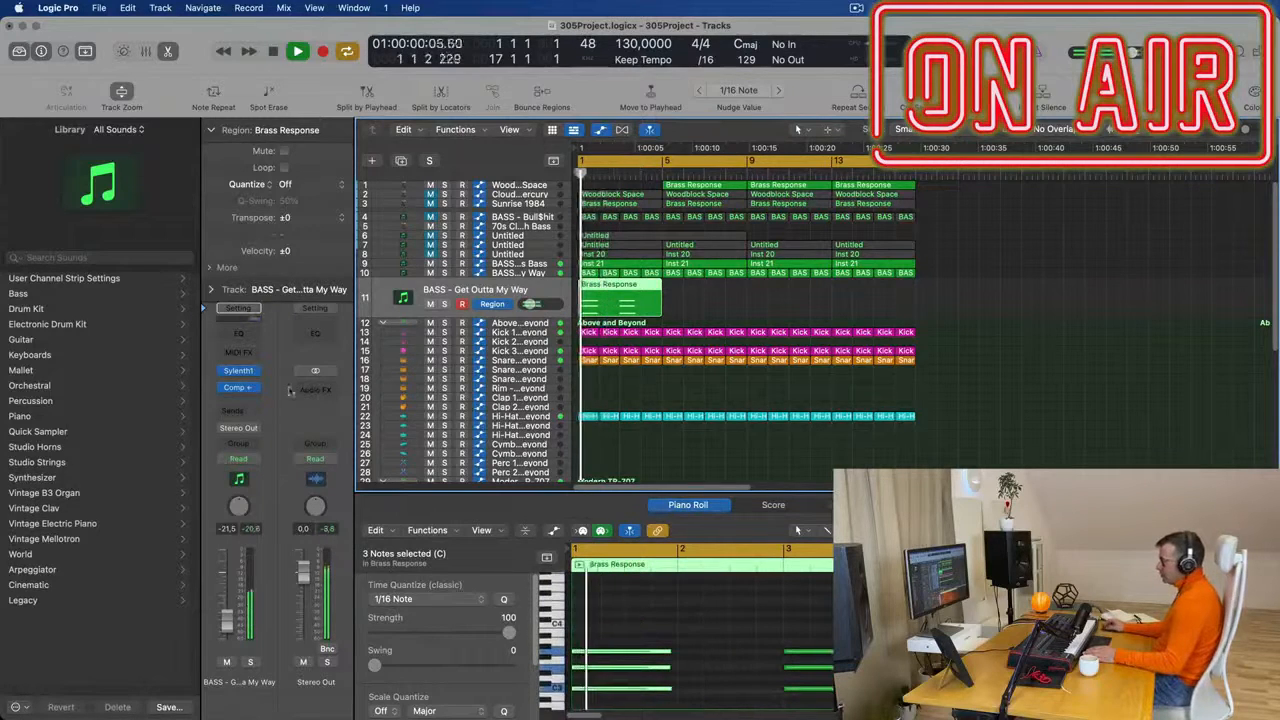
- Open Sylenth1 on track 11 and load the preset 002: ARP - Acid Thing 2
click(240, 373)
drag(780, 205, 876, 185)
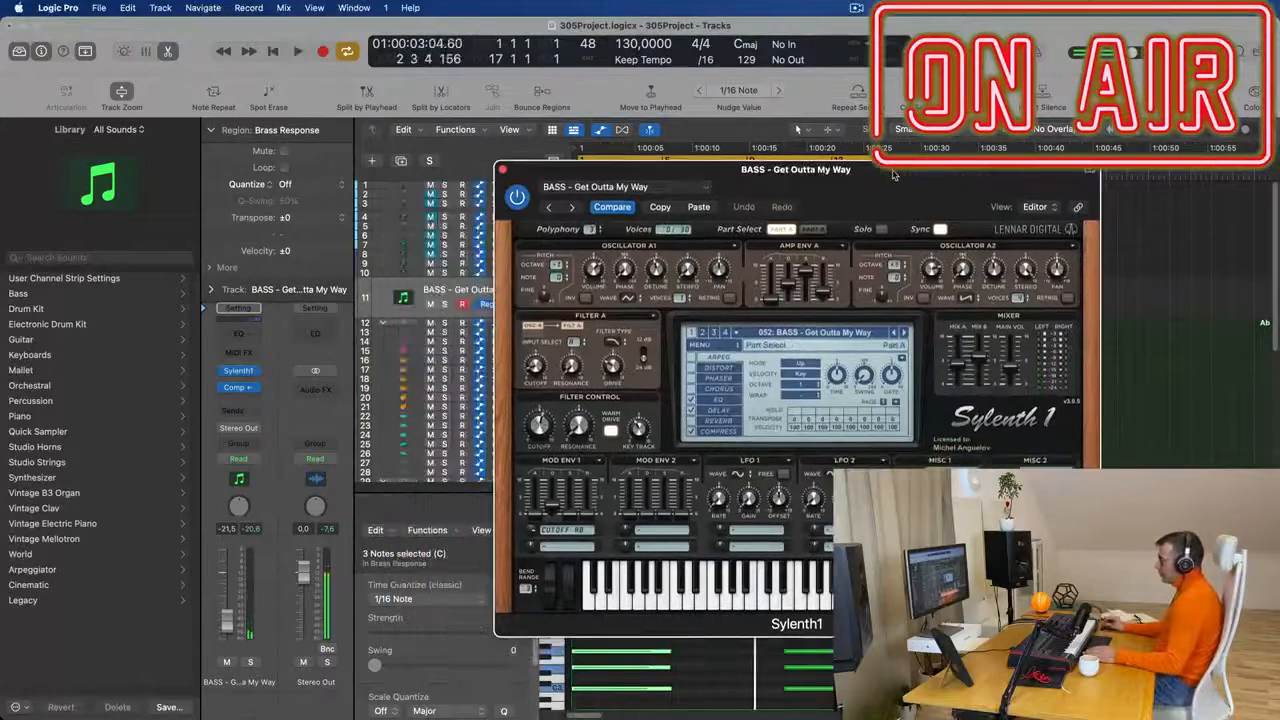
click(780, 334)
click(737, 356)
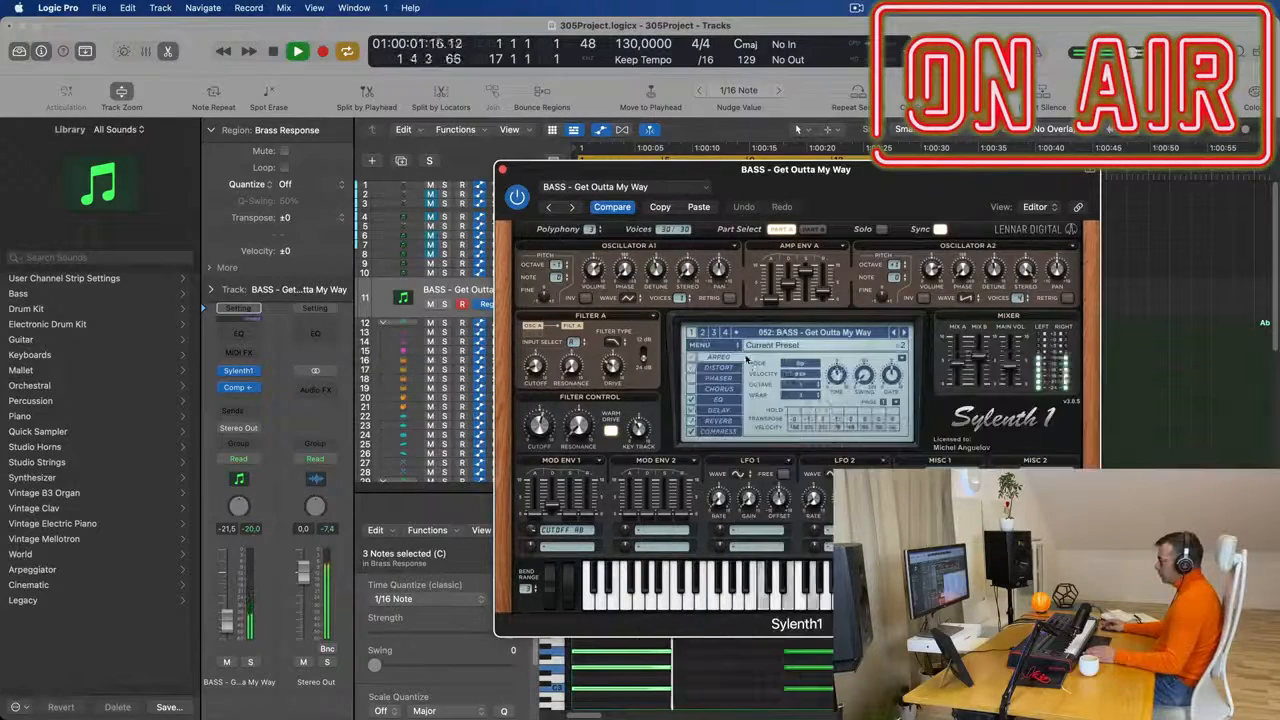
drag(863, 182, 972, 195)
key(space)
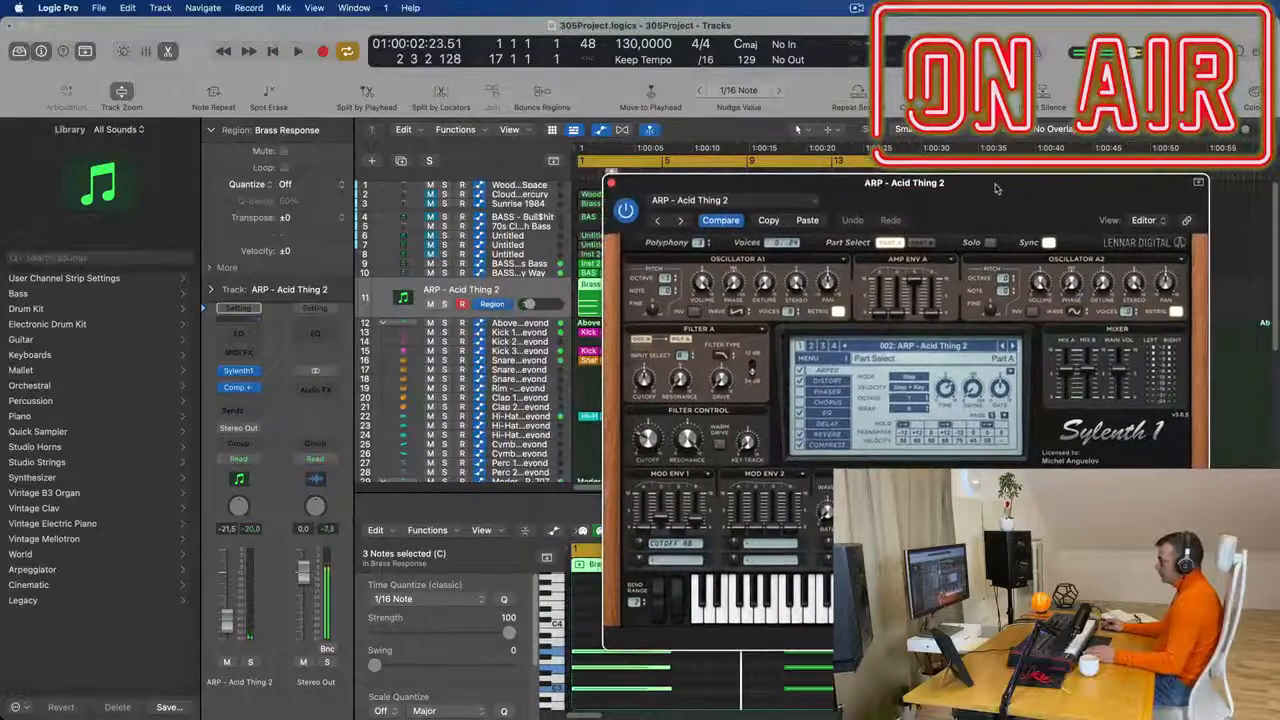
key(space)
- Listen to the arpeggio in the mix, set track 11's volume to -21.0 dB, and close the Sylenth1 window
click(590, 302)
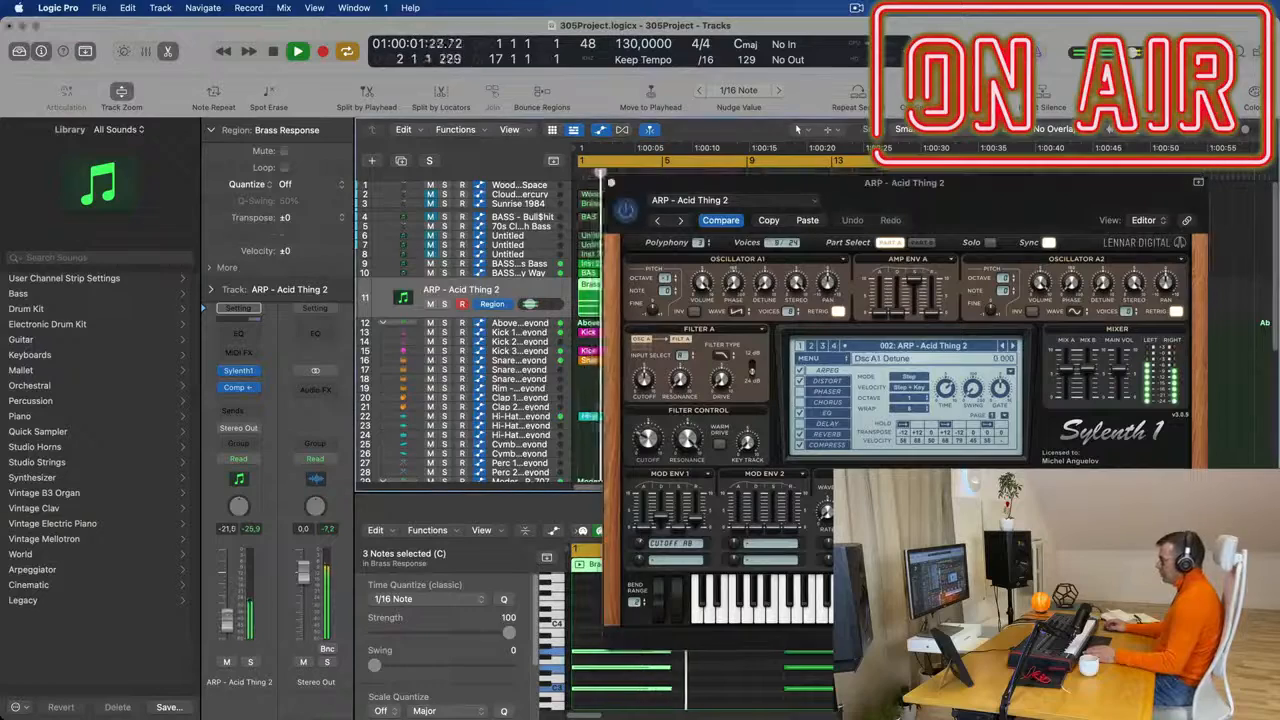
drag(977, 186, 738, 297)
key(space)
key(space)
click(371, 296)
key(space)
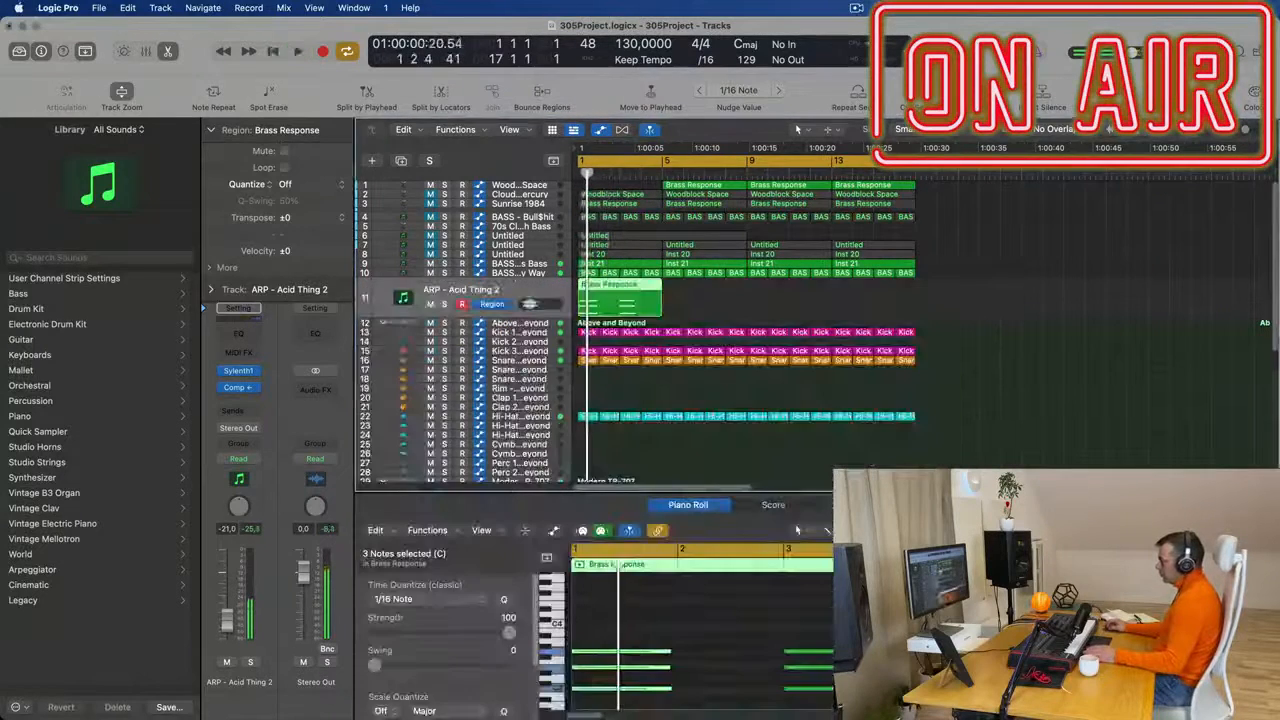
- Select all six chord notes of track 11's Brass Response region and shift them one bar later, starting at bar 2
scroll(634, 663, down, 3)
mouse_move(818, 694)
mouse_down()
mouse_move(580, 580)
mouse_move(810, 594)
mouse_move(756, 592)
mouse_up()
scroll(697, 672, up, 1)
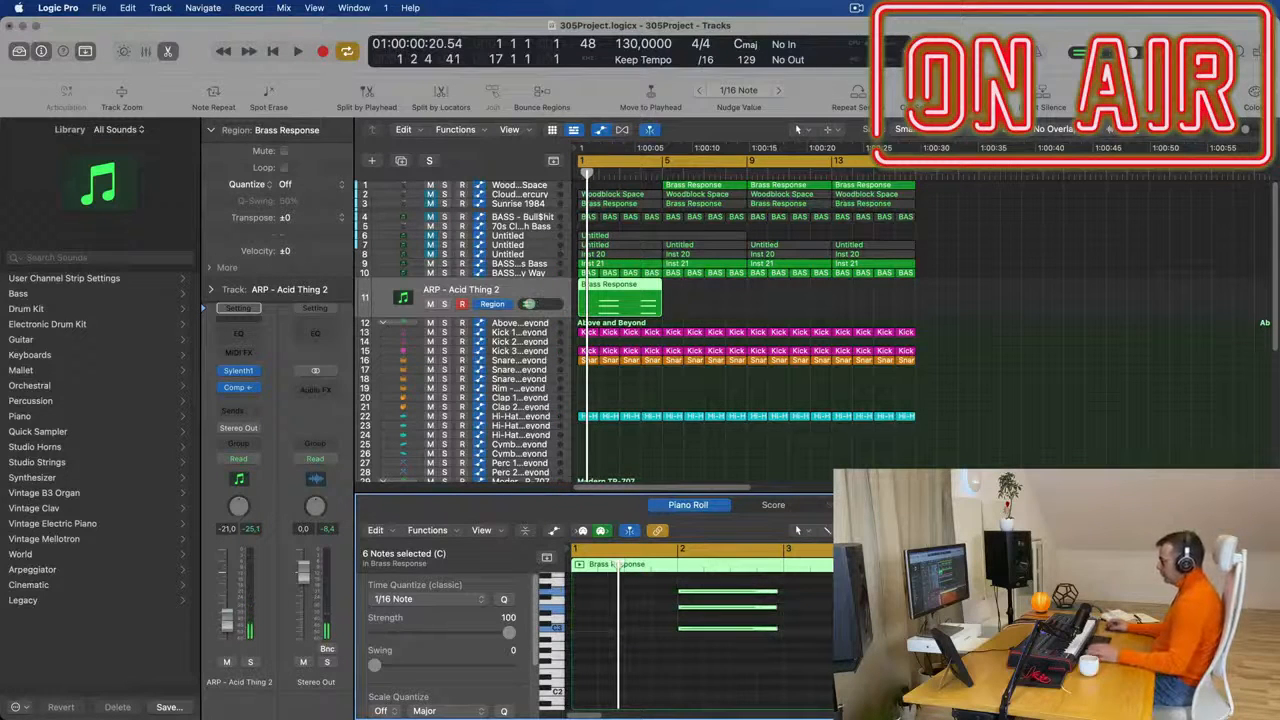
- Play the mix from bar 1 to judge the shifted arpeggio against the bass on track 10
click(848, 640)
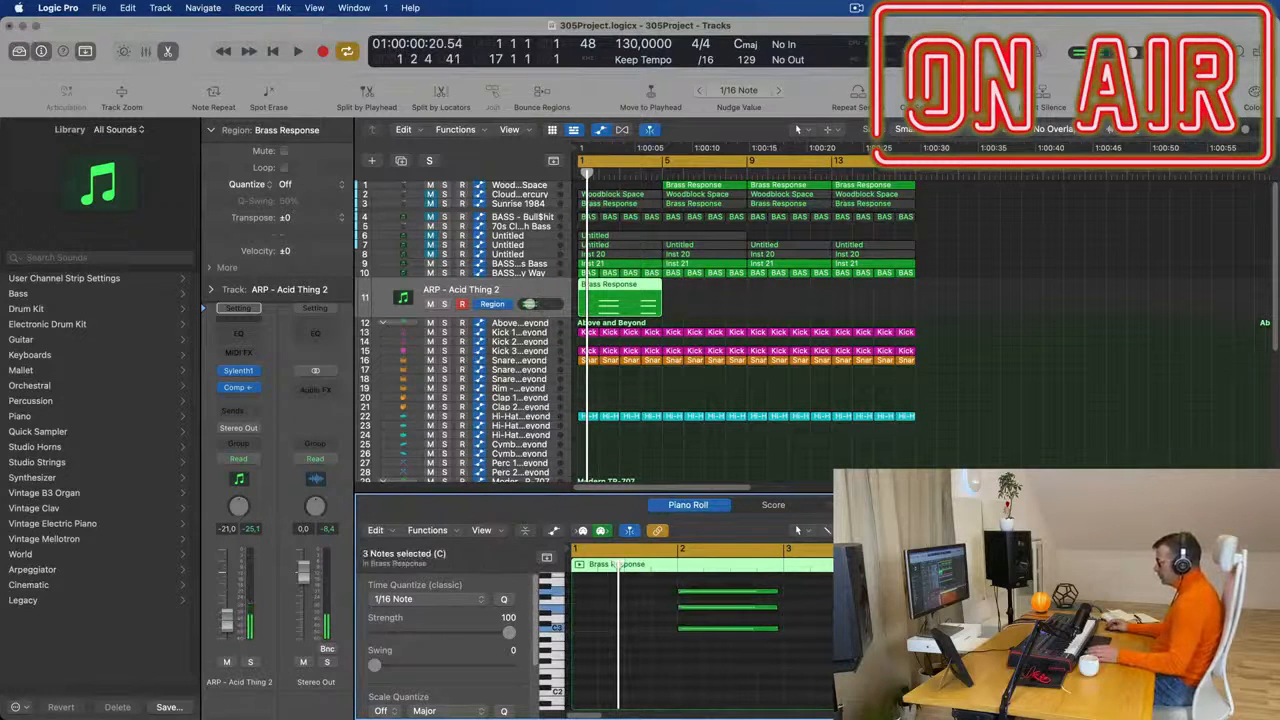
key(space)
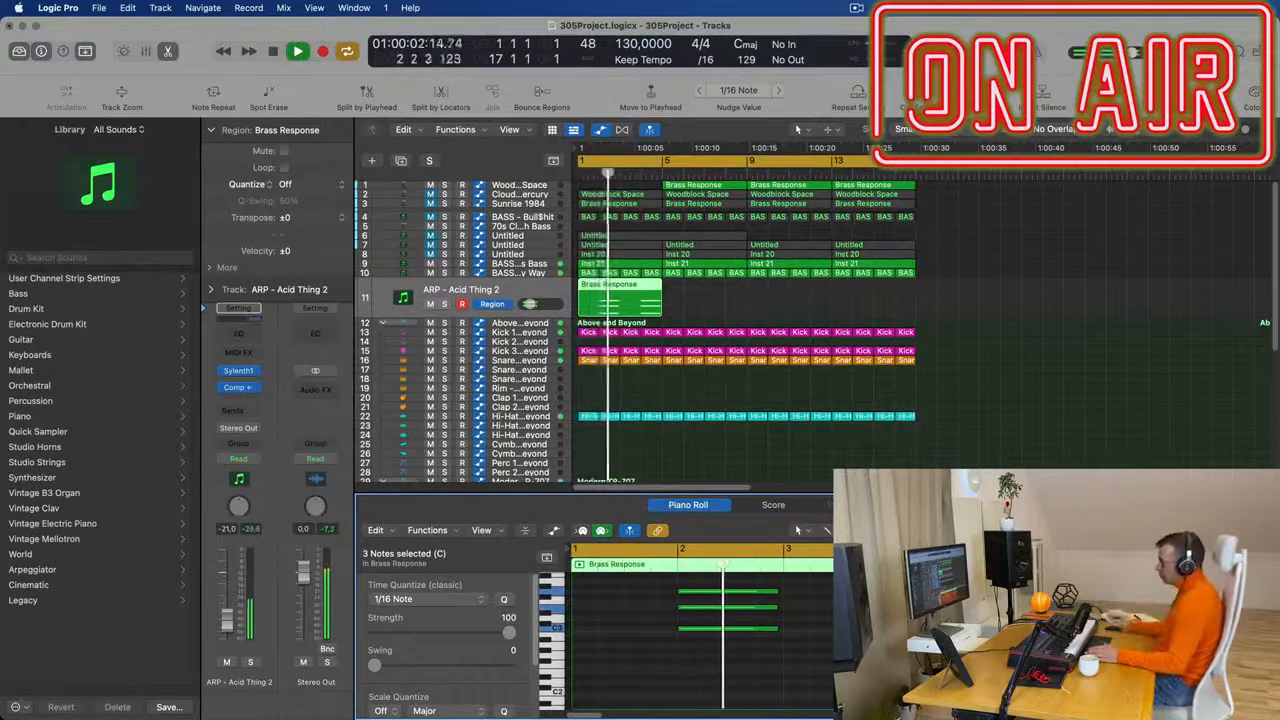
key(Return)
scroll(800, 317, down, 2)
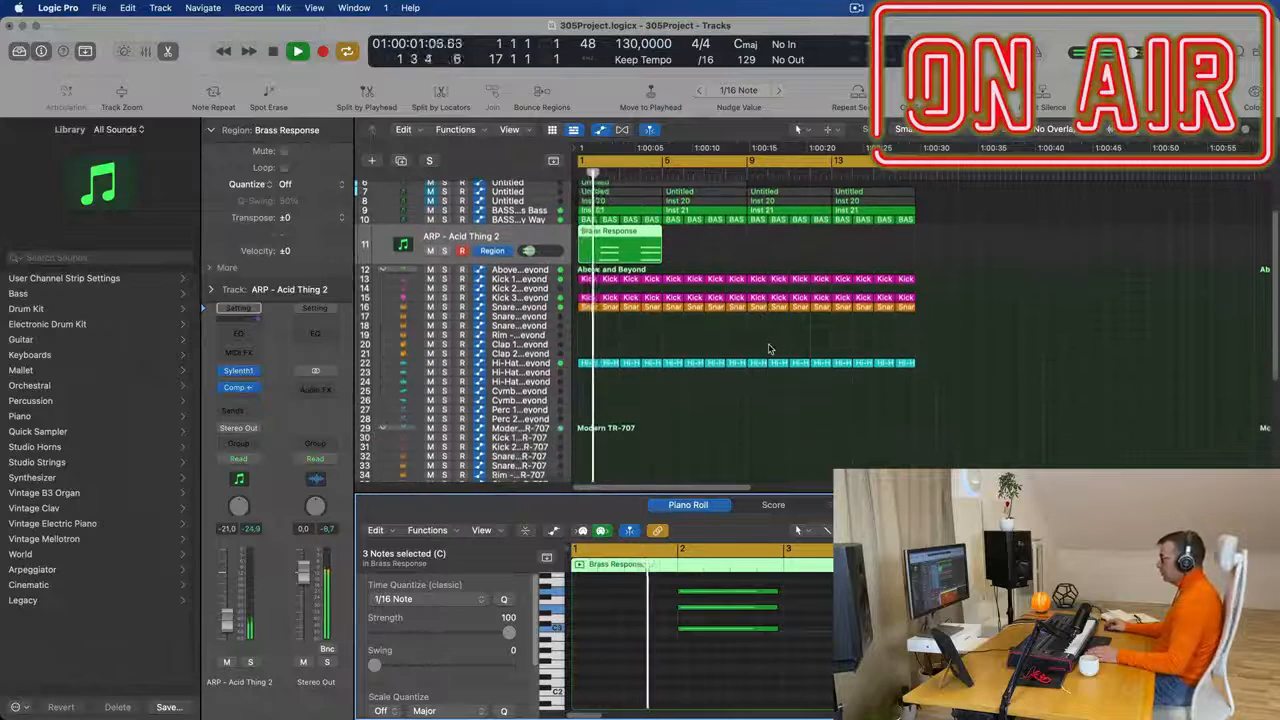
key(space)
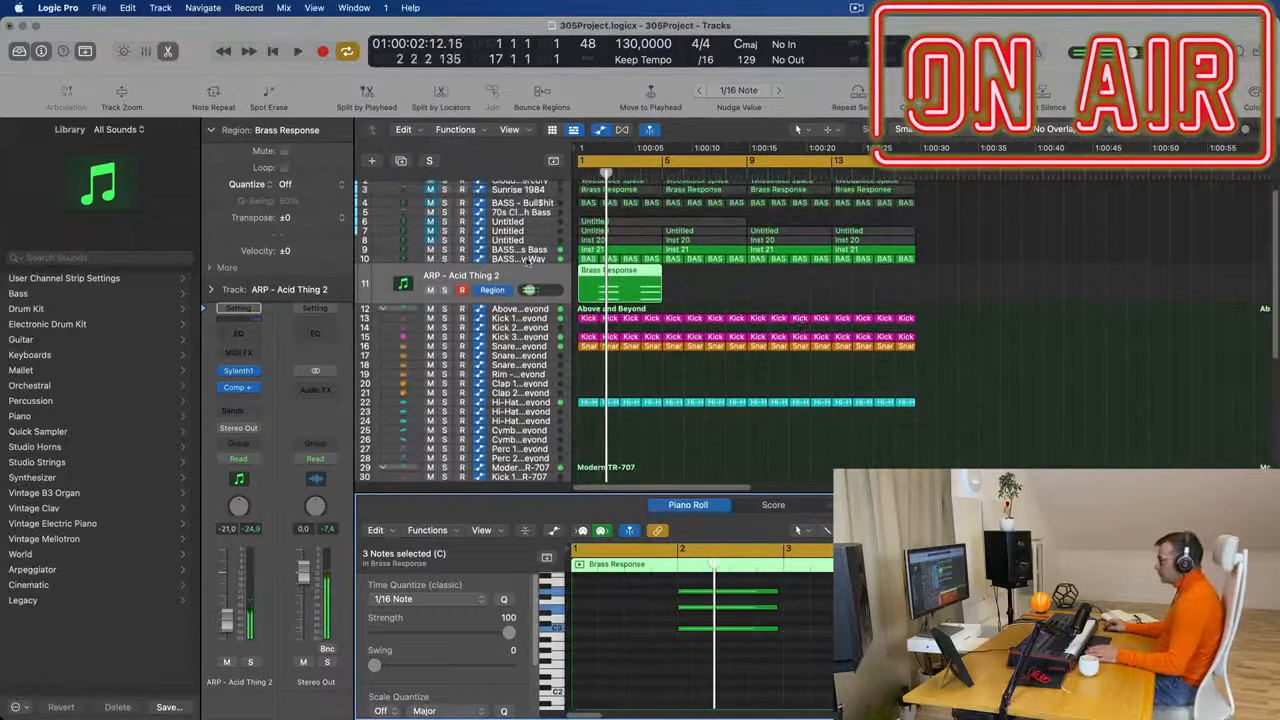
click(528, 260)
key(space)
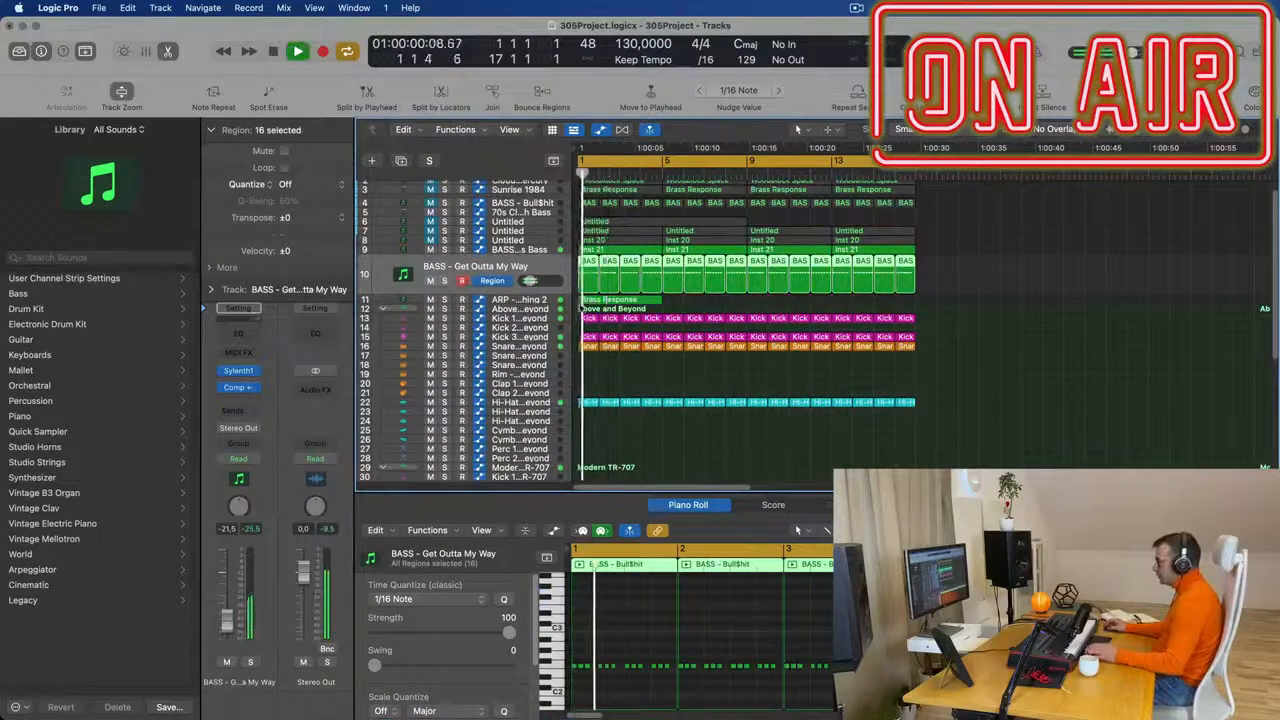
- Delete the bar 2 and bar 4 notes in the first Inst 21 region of track 9 and play the result
key(Up)
key(space)
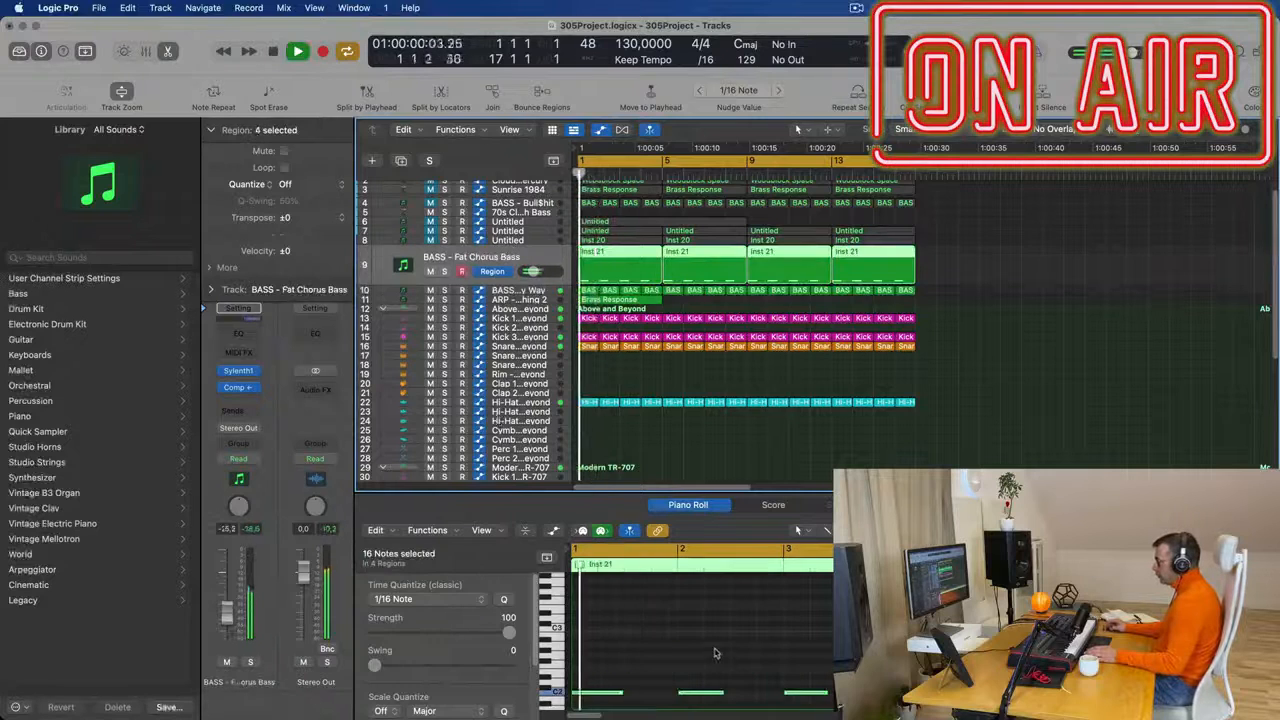
click(699, 694)
key(space)
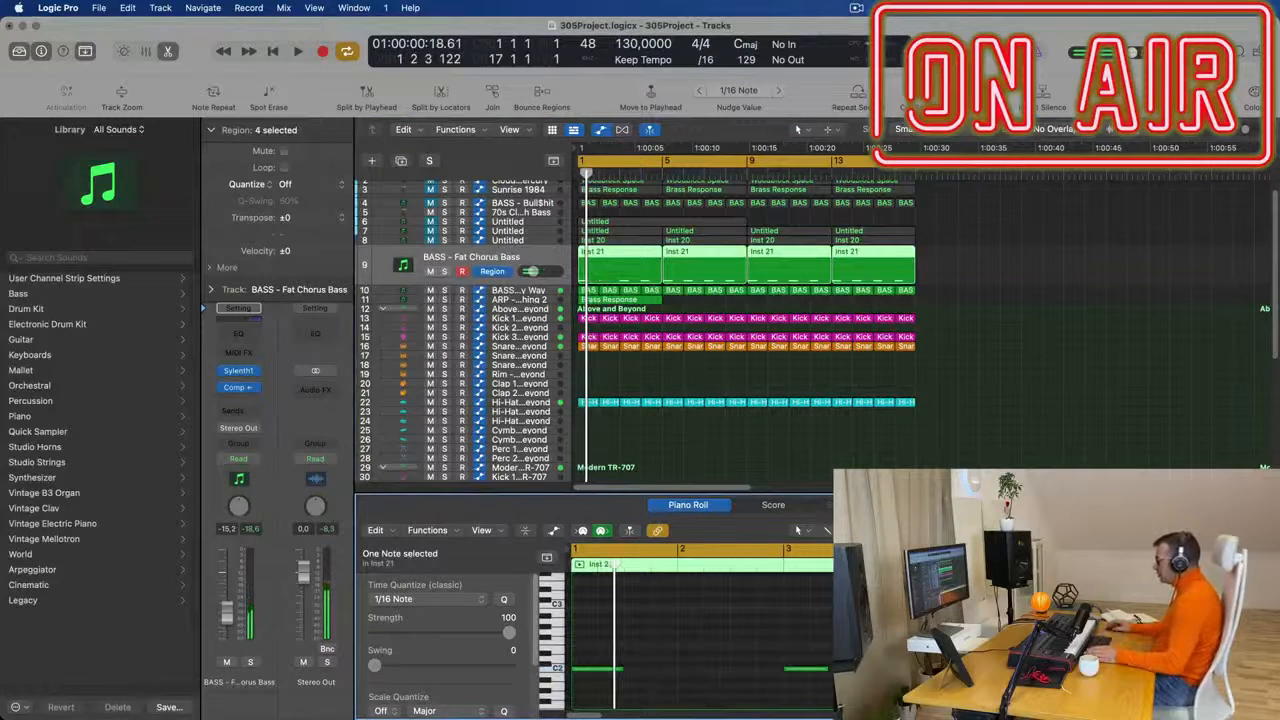
key(space)
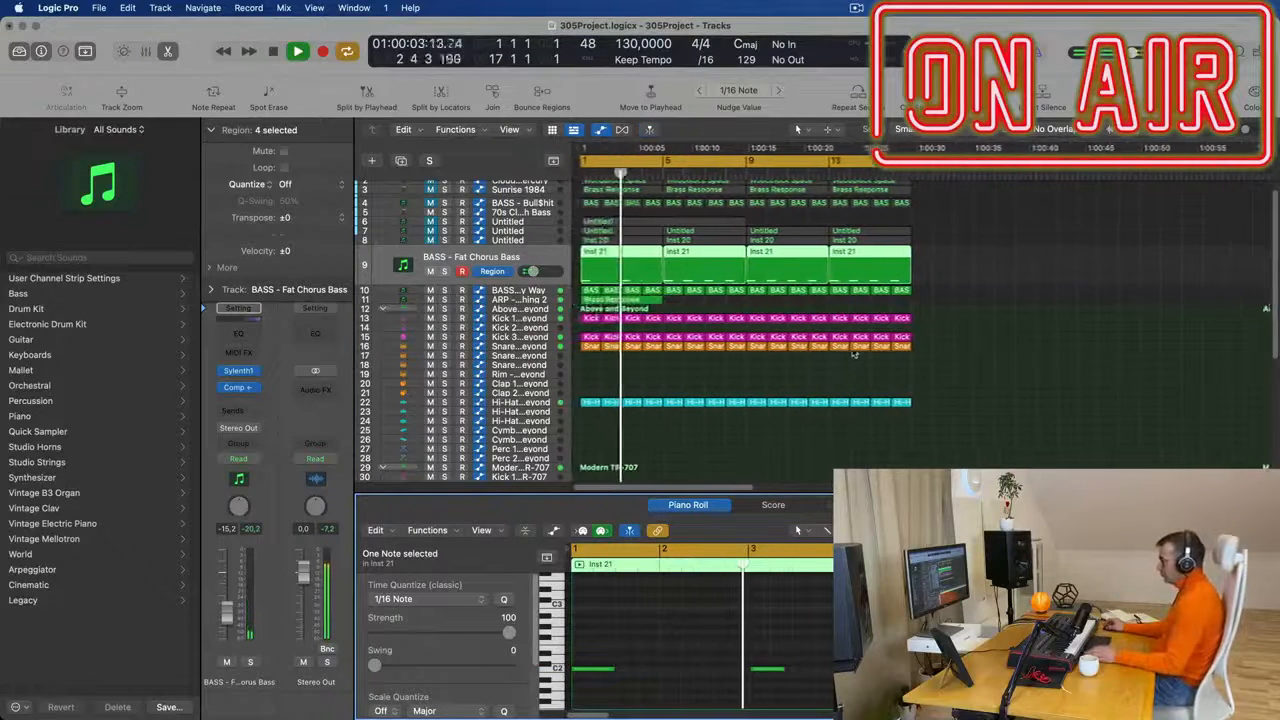
- Open Sylenth1 on track 11 and step through the presets to load 006: ARP - Fat Bassline during playback
click(505, 299)
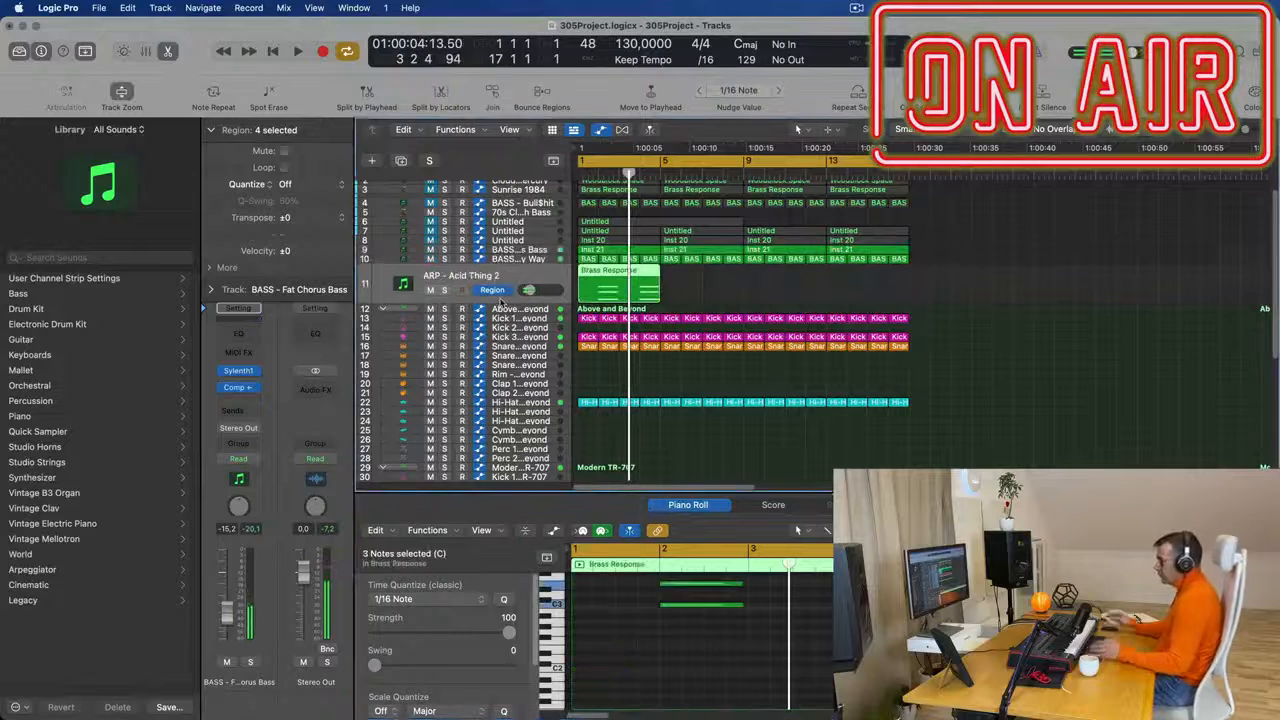
key(space)
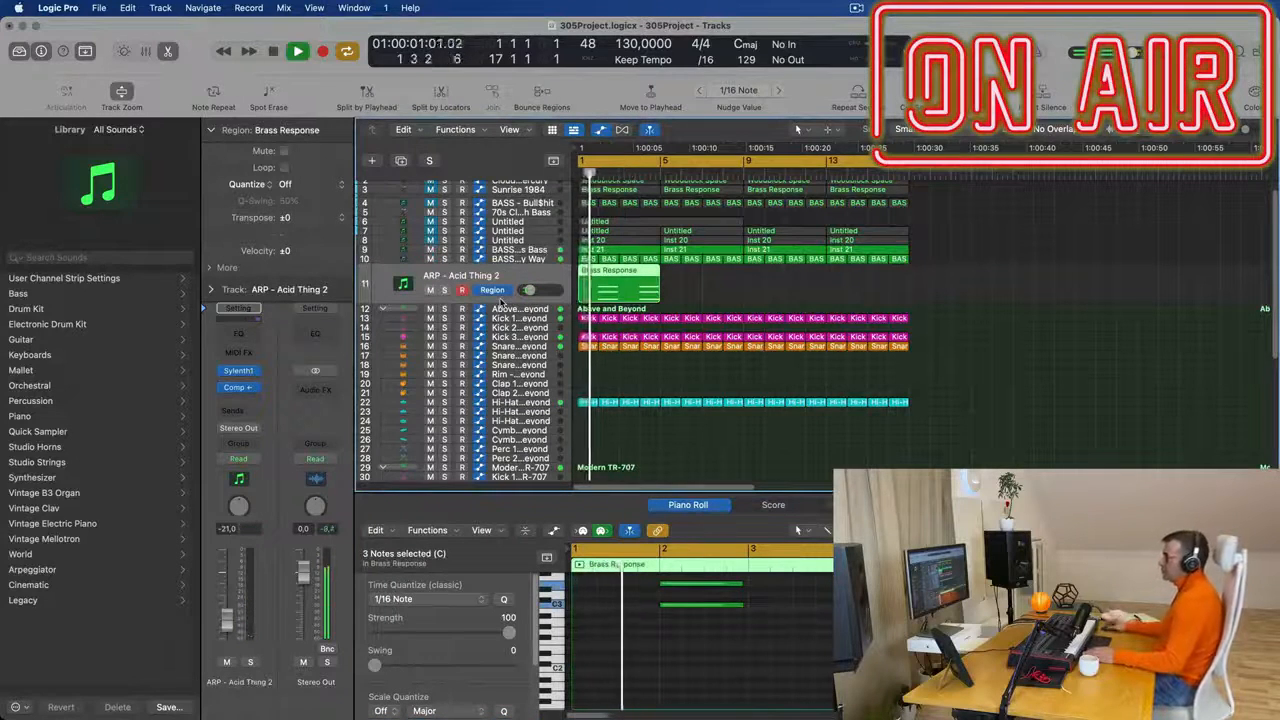
click(239, 371)
click(774, 457)
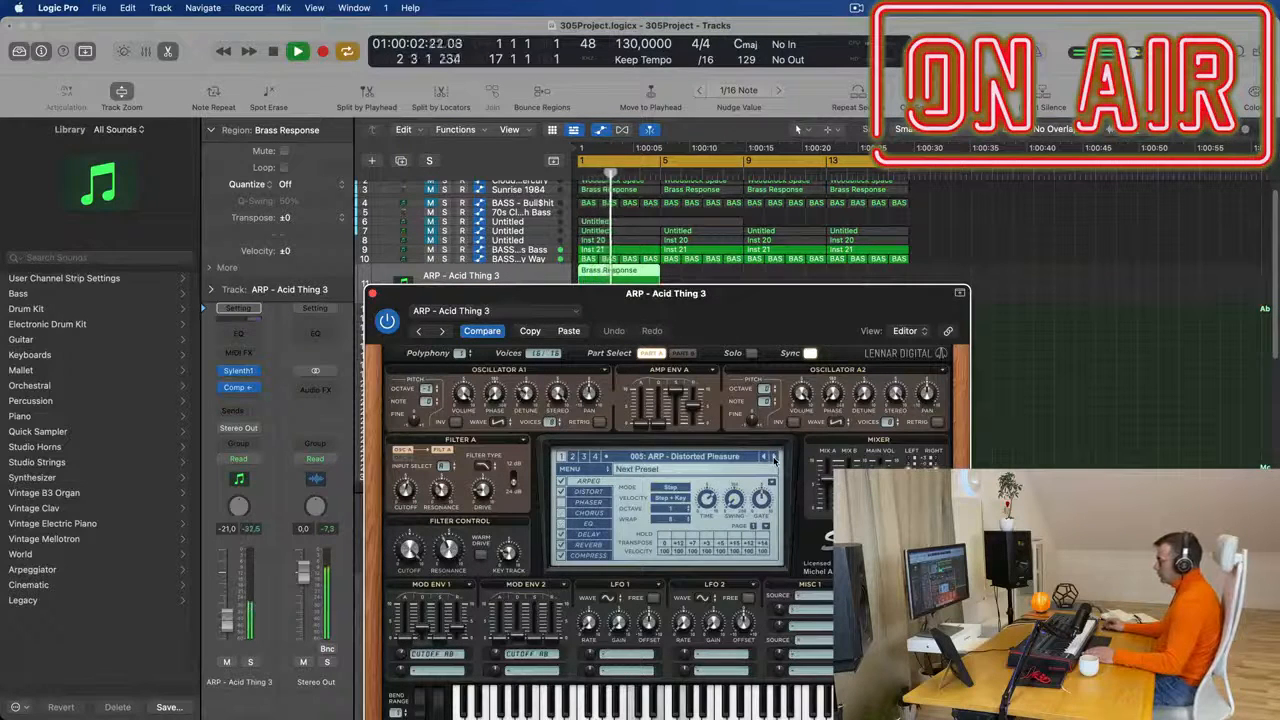
click(774, 457)
drag(780, 314, 958, 276)
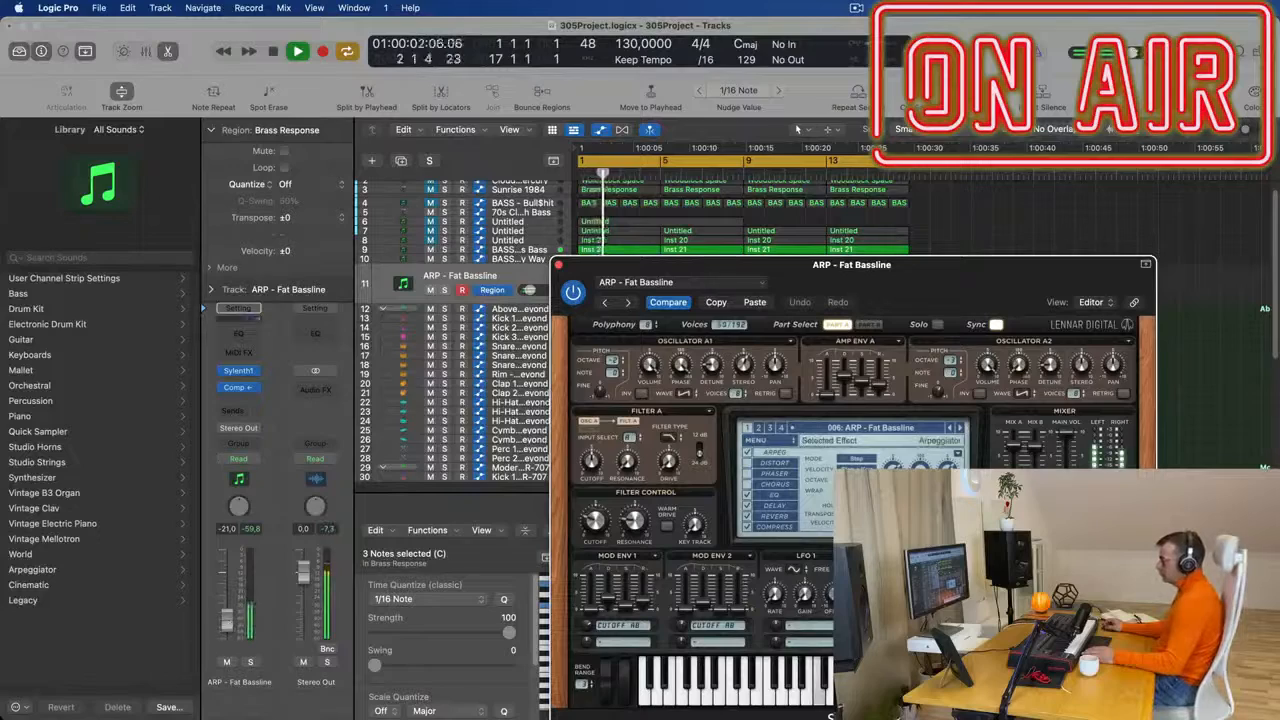
- Set track 11's volume to -14.2 dB while listening to the mix
click(960, 130)
key(space)
key(space)
drag(918, 271, 910, 361)
key(space)
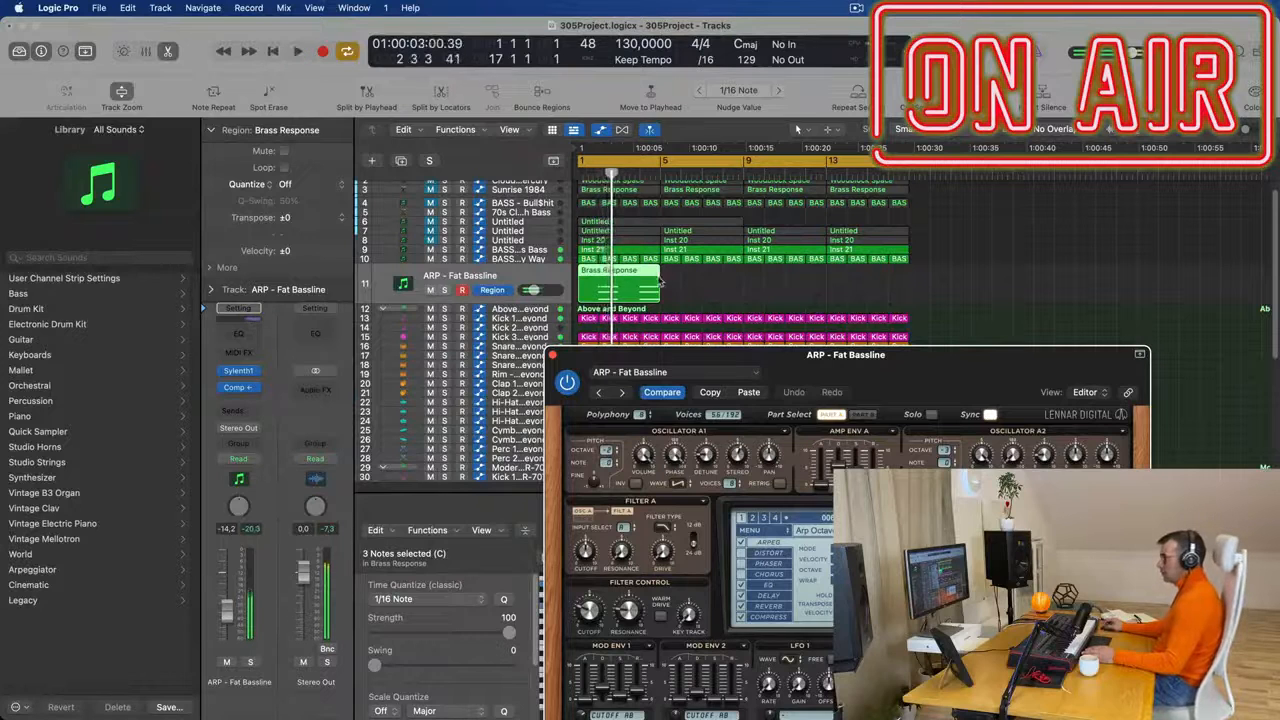
- Mute track 9, BASS - Fat Chorus Bass, and play the mix with the arpeggio's Brass Response region open for editing
double_click(639, 273)
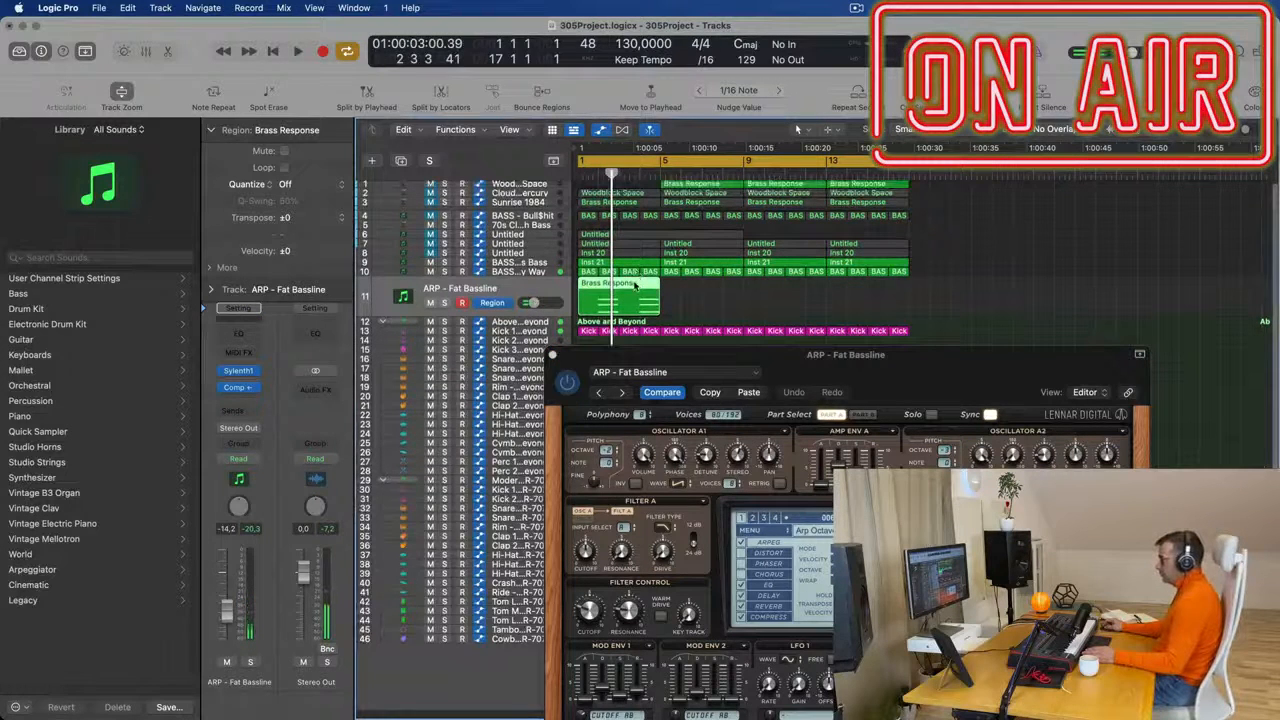
double_click(634, 285)
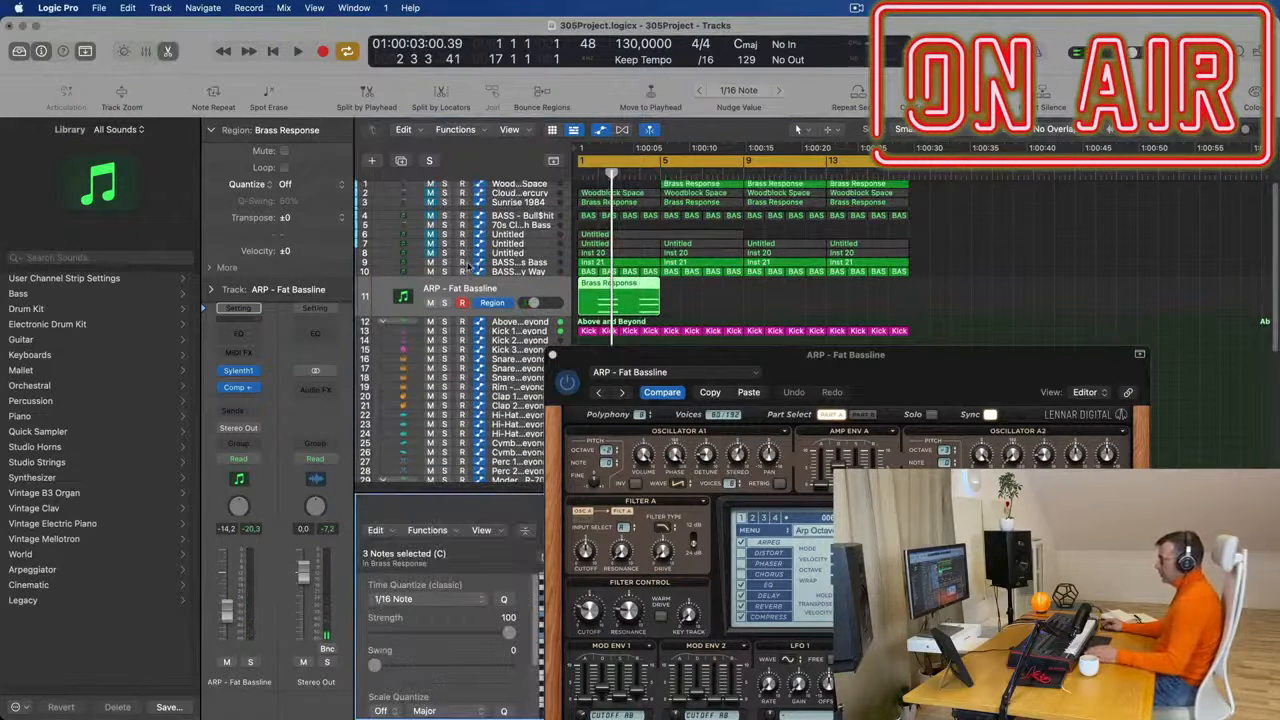
key(space)
click(431, 263)
key(space)
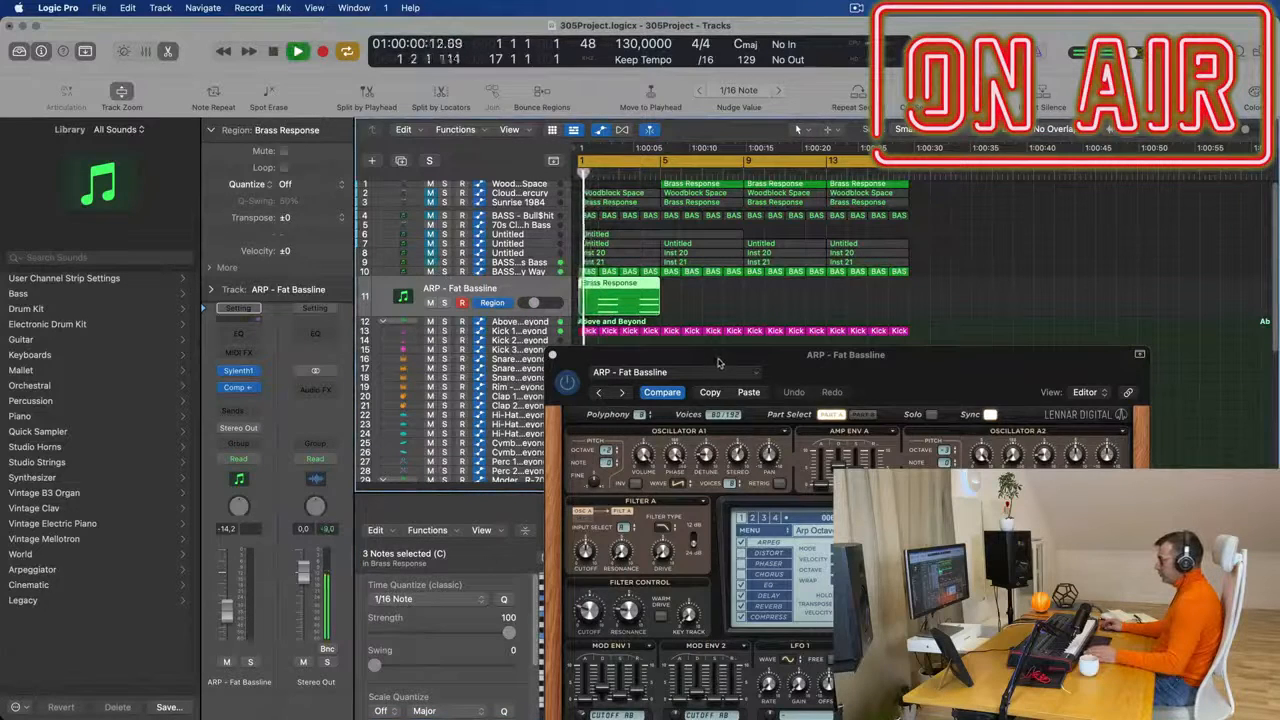
- Move and lengthen track 11's six chord notes so the two chords fill bars 1–2 and bars 3–4, then play them
drag(717, 363, 998, 354)
key(space)
drag(846, 703, 748, 609)
key(space)
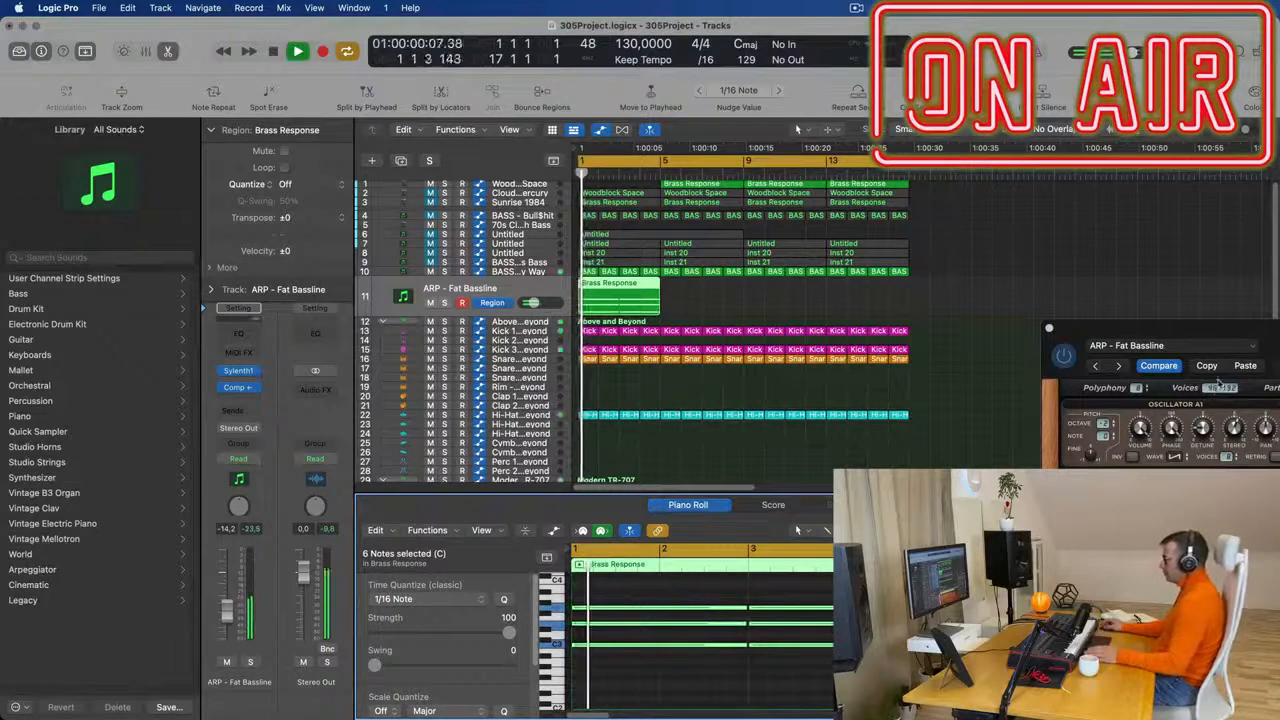
- Close the Sylenth1 window, select track 10, and play the mix from bar 1
drag(1229, 333, 797, 353)
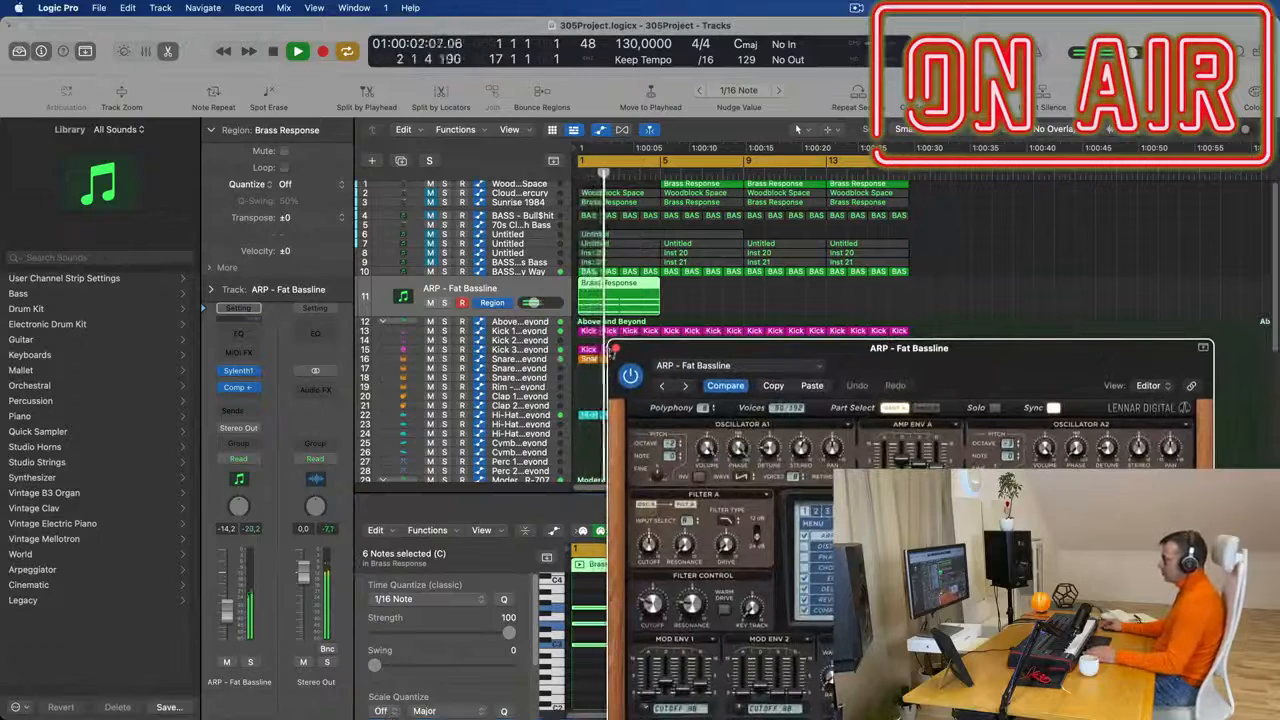
click(615, 348)
click(528, 271)
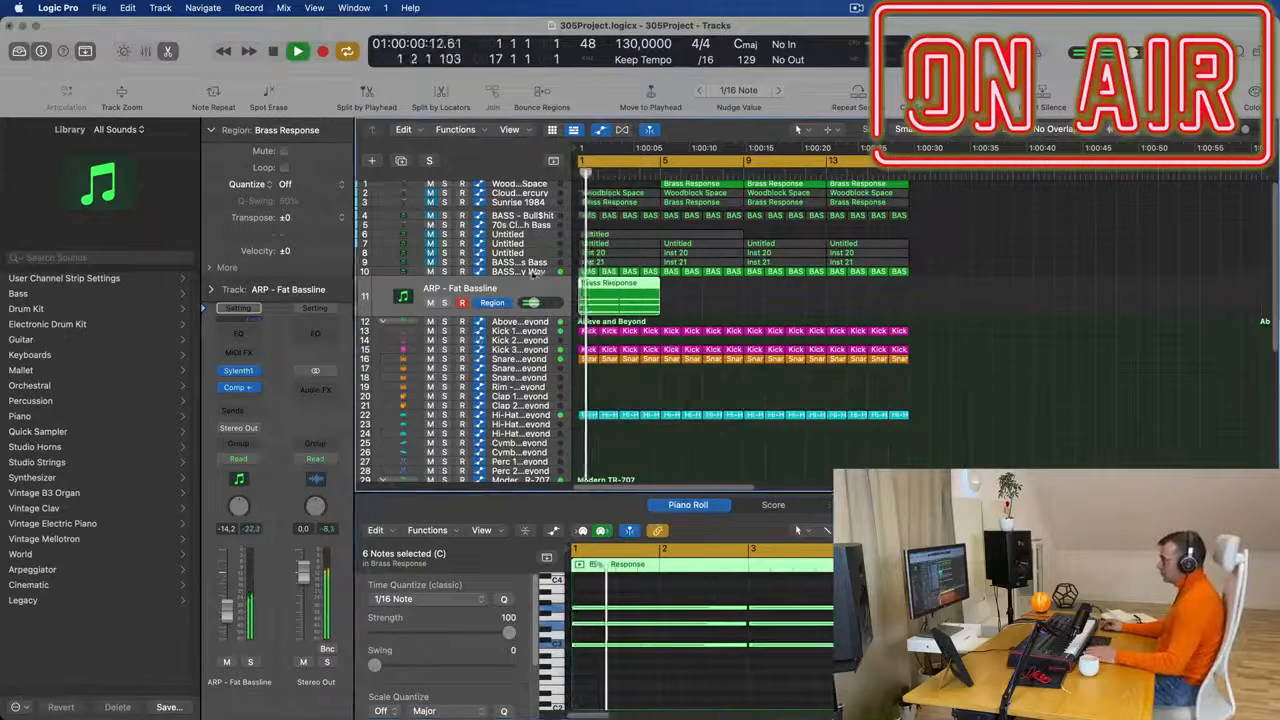
key(space)
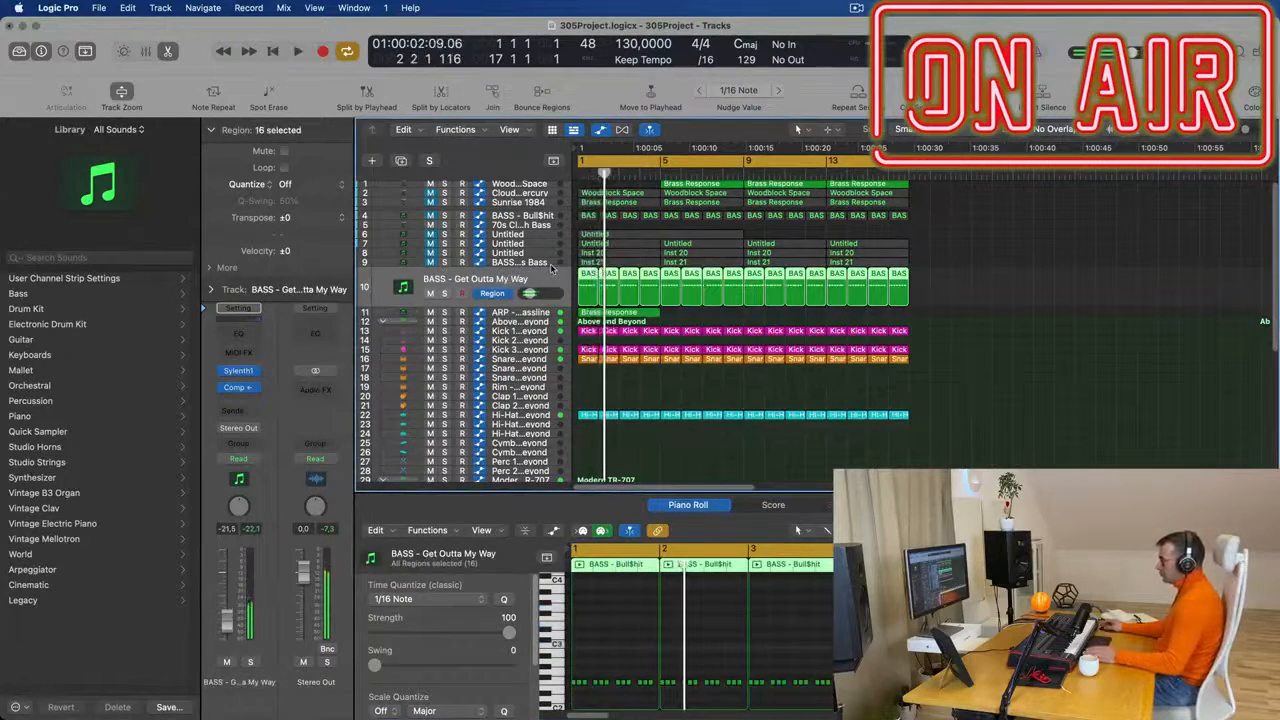
key(Return)
key(space)
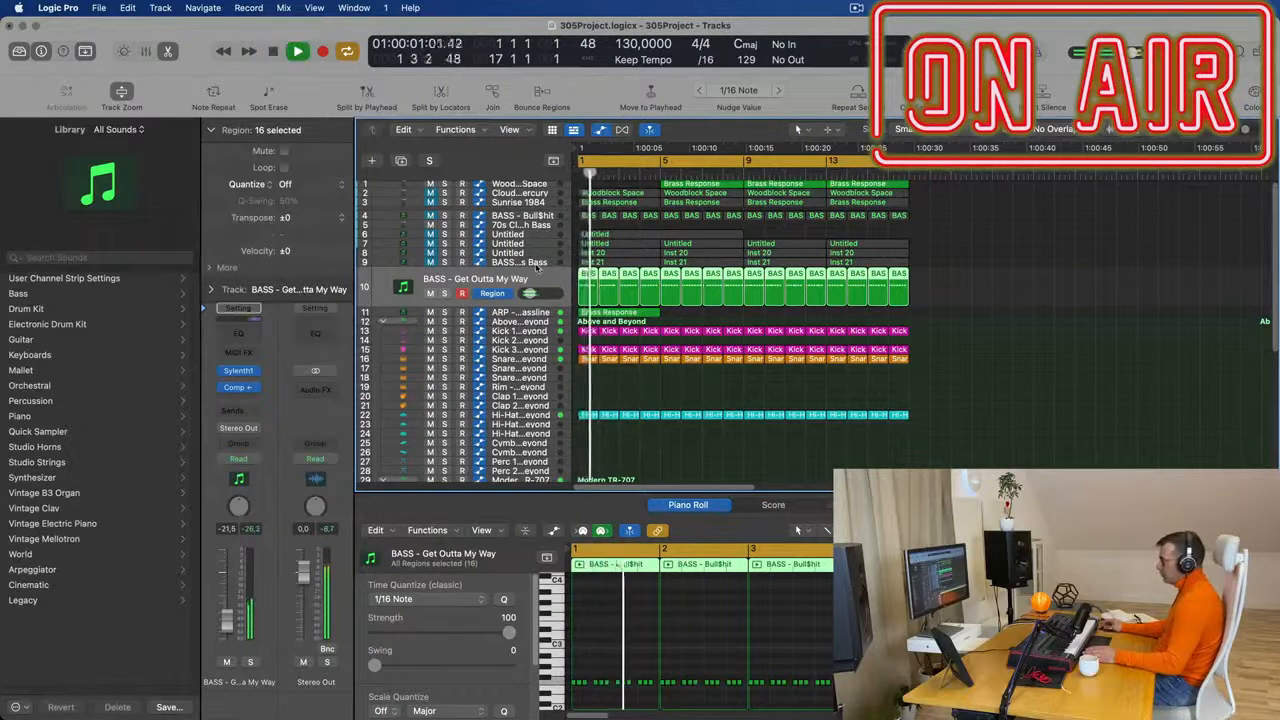
- Unmute track 9, BASS - Fat Chorus Bass, and play the mix again from the start
click(538, 263)
key(Return)
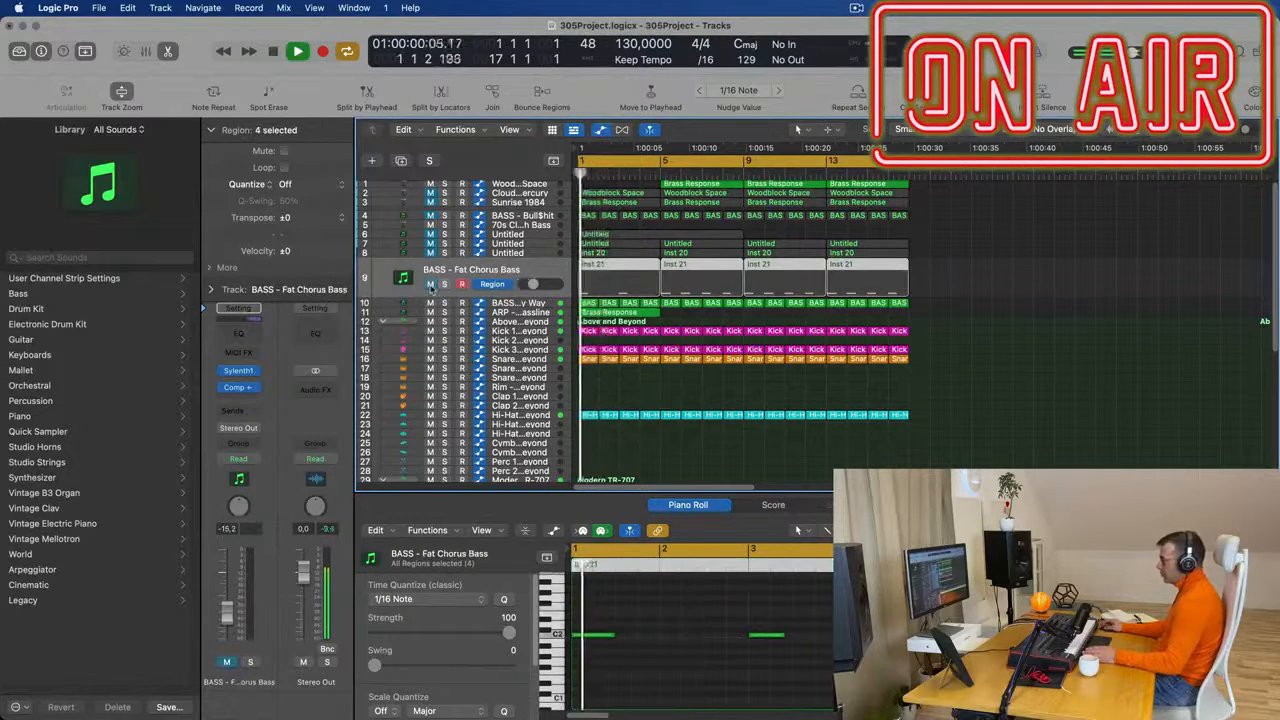
key(space)
key(Return)
key(space)
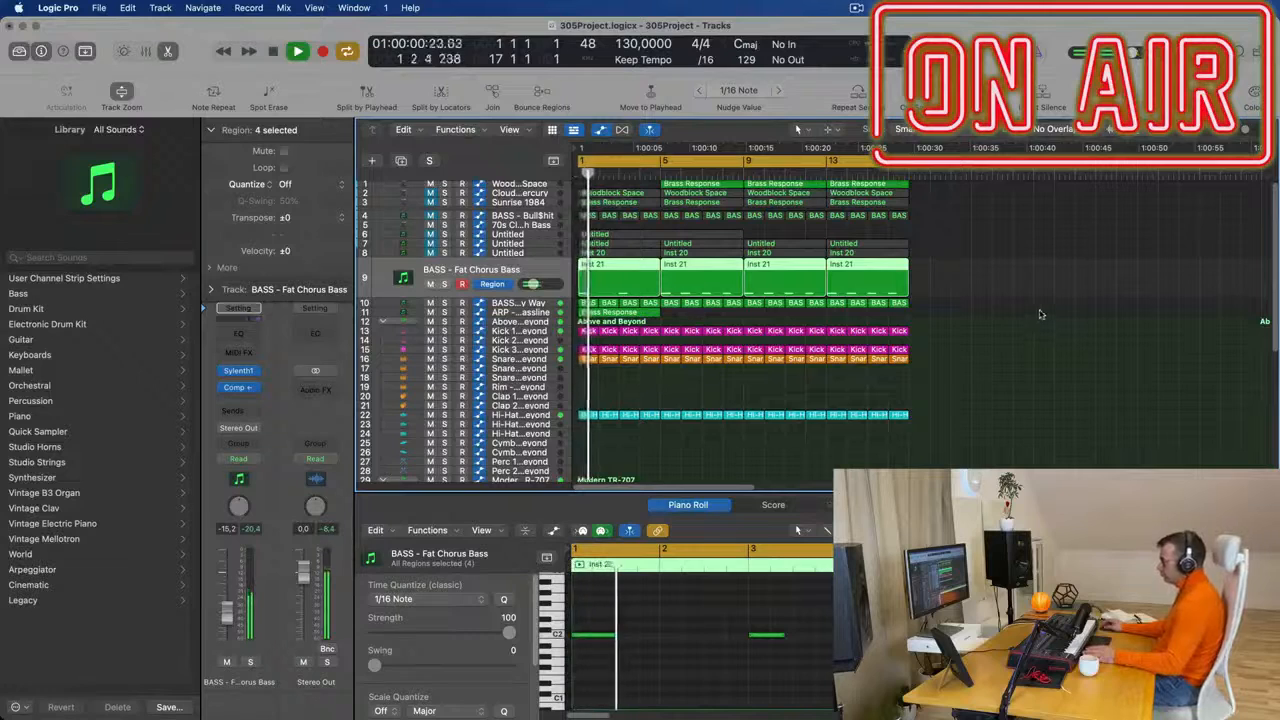
- Delete track 9's Inst 21 regions at bars 5, 9 and 13, then select the remaining region and play it
scroll(1034, 348, up, 3)
scroll(1030, 346, down, 3)
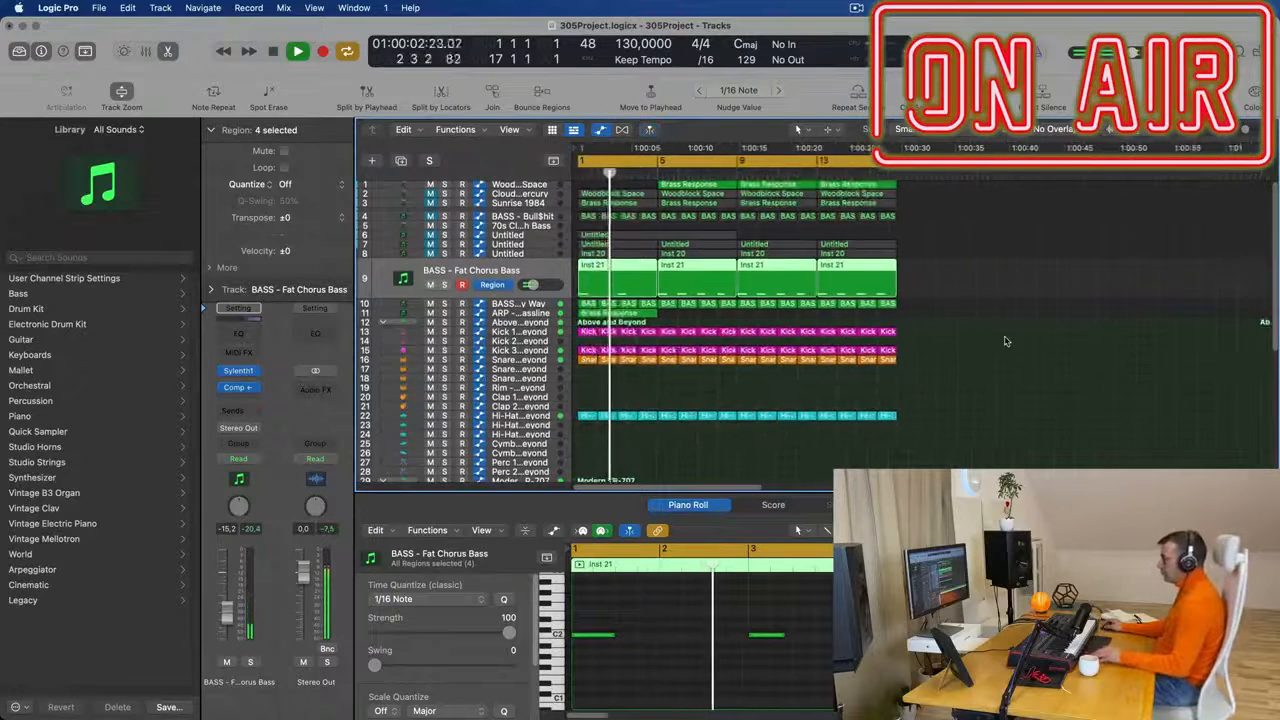
drag(982, 284, 691, 277)
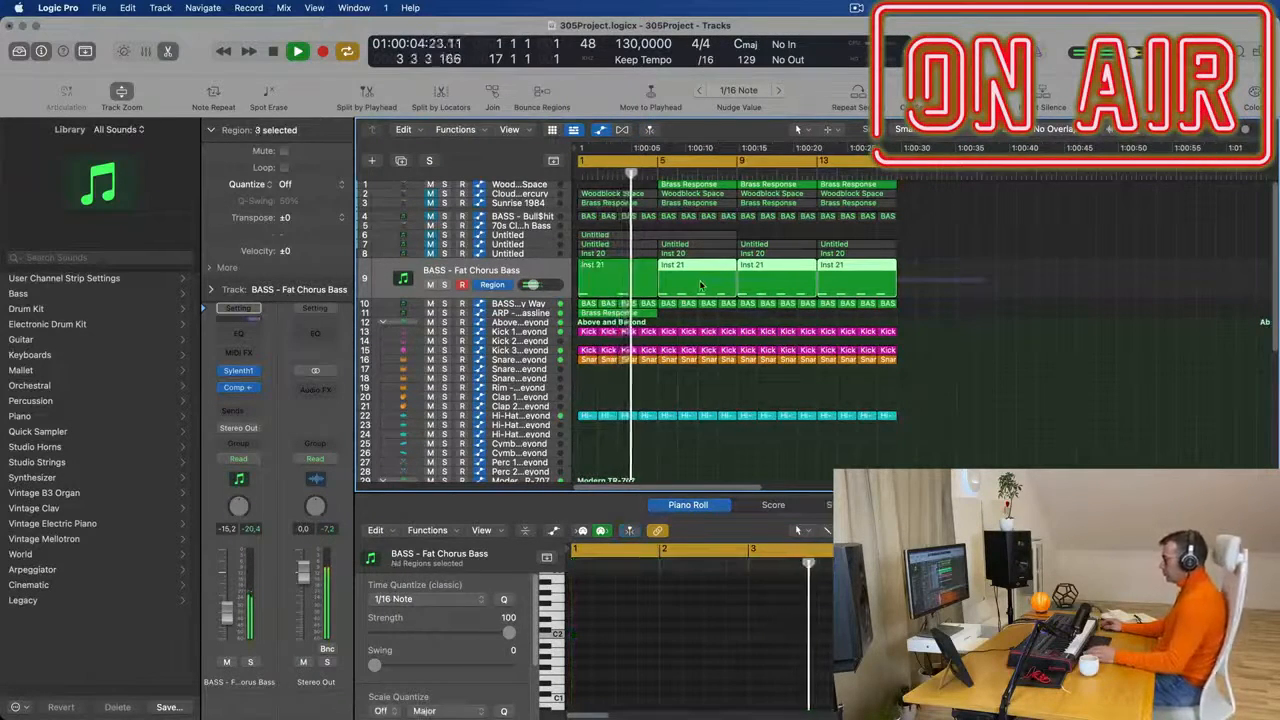
key(Delete)
key(space)
click(607, 281)
key(space)
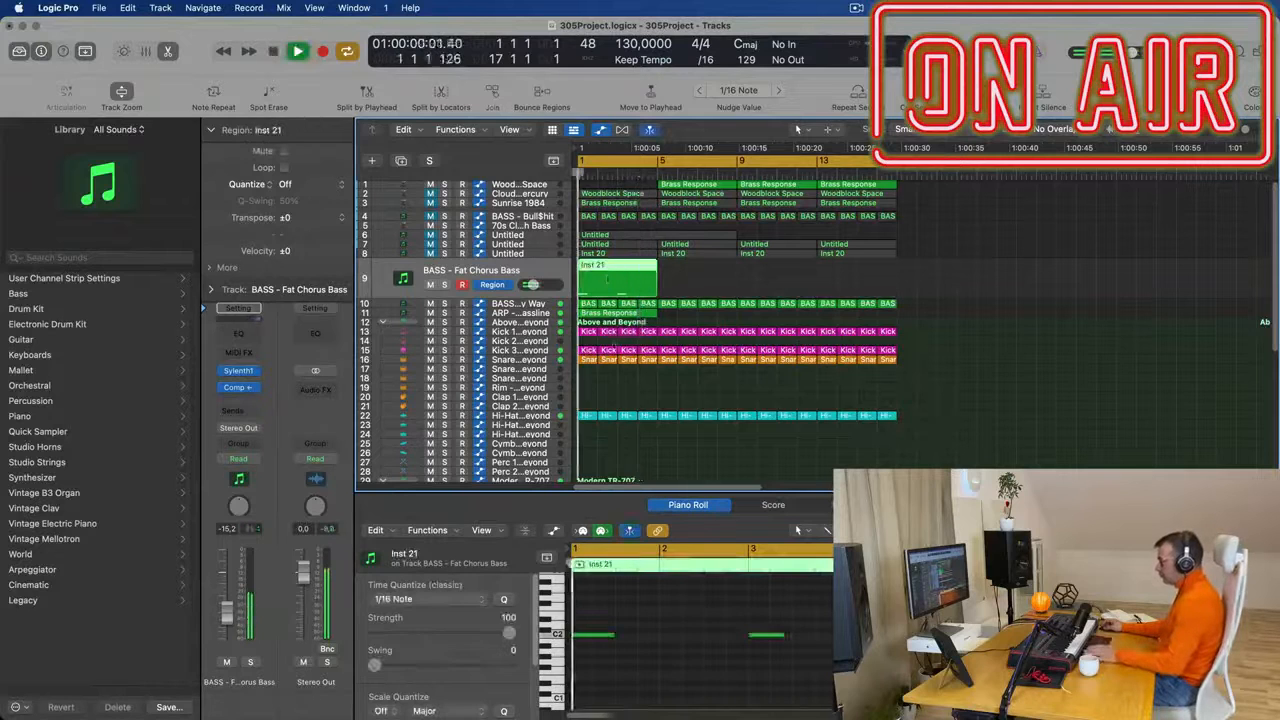
- Transpose both notes of track 9's Inst 21 region up one octave and listen to them in the mix
click(812, 668)
key(super+a)
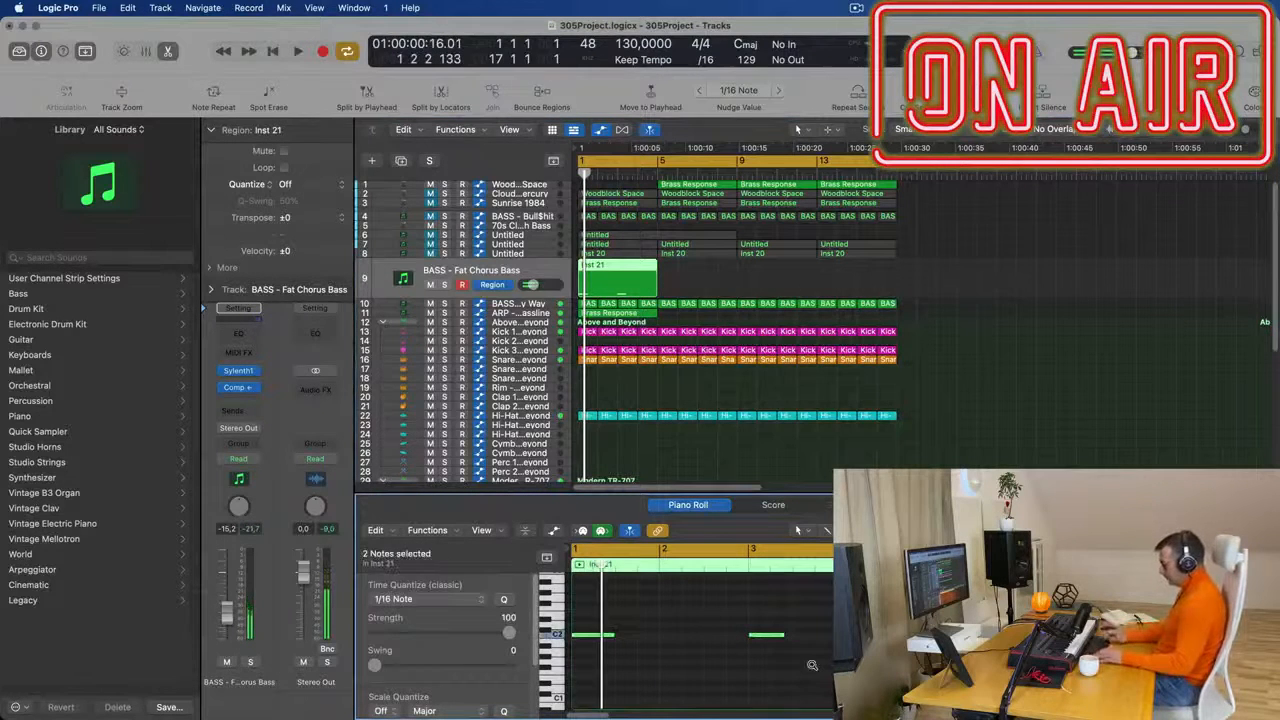
key(space)
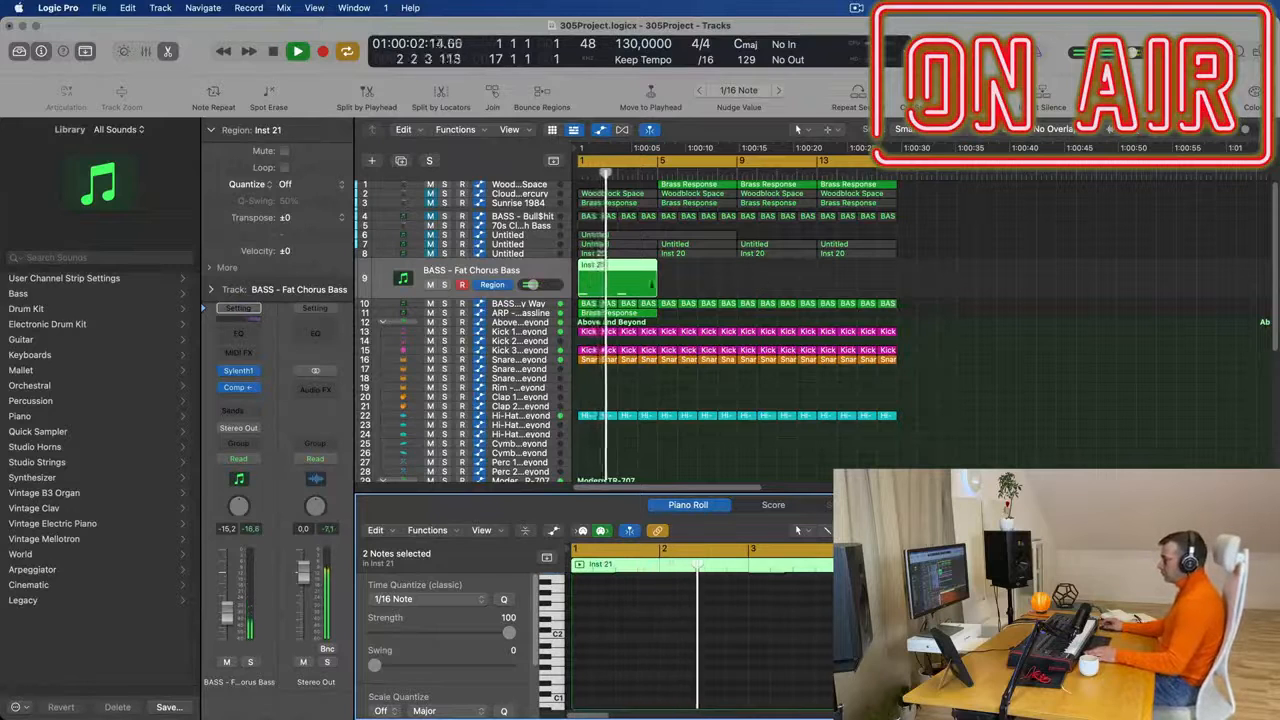
click(538, 303)
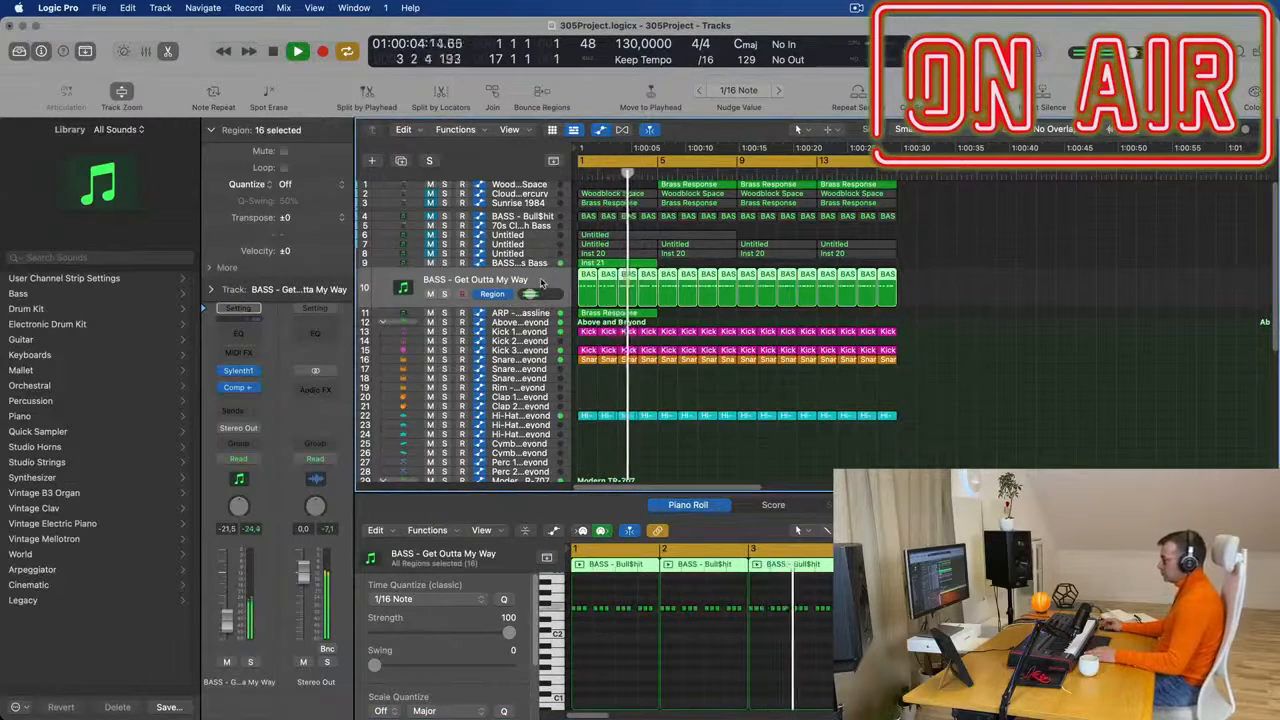
click(545, 263)
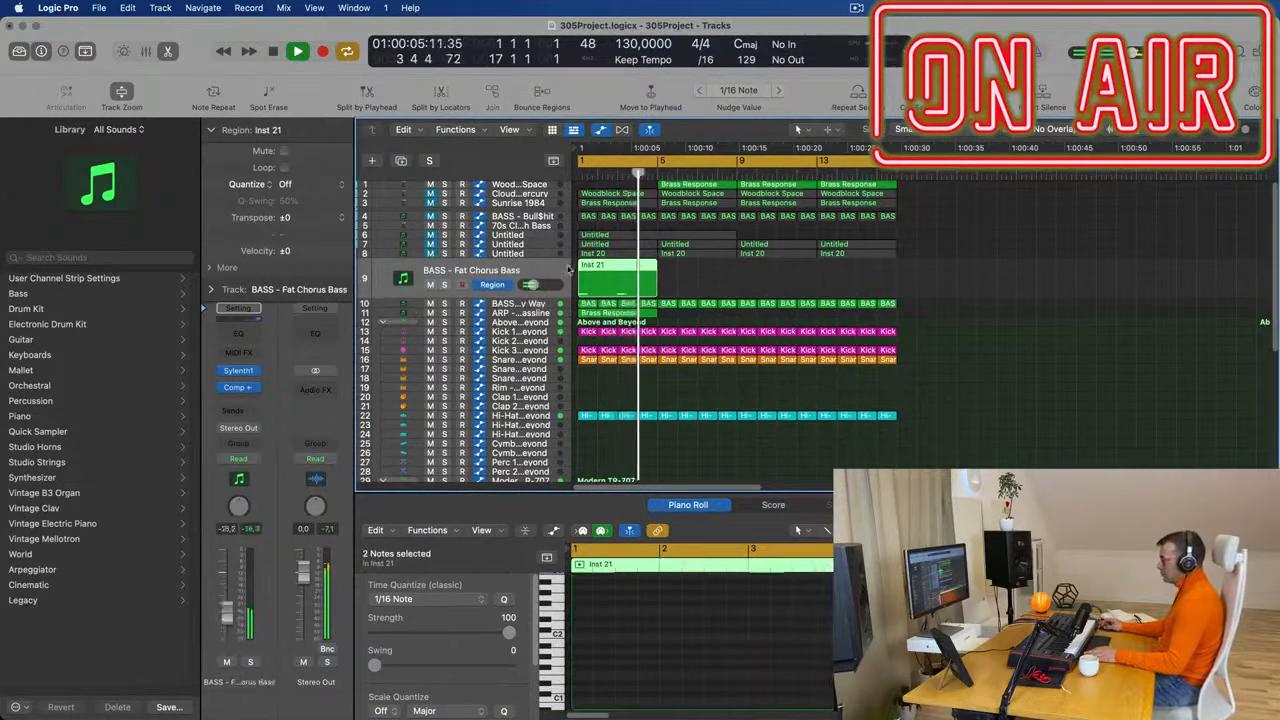
- Lengthen the bar 3 note in track 9's Inst 21 region to match the bar 1 note and play it
double_click(629, 268)
scroll(629, 267, right, 1)
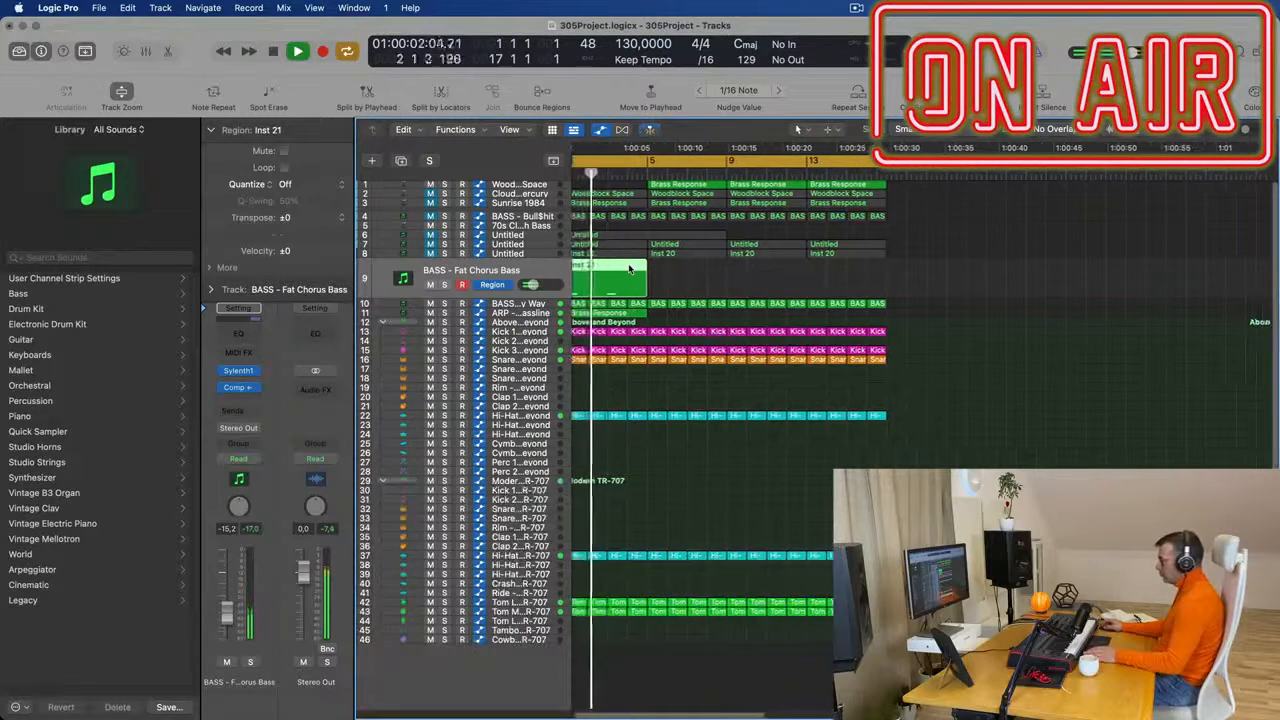
double_click(630, 267)
click(768, 634)
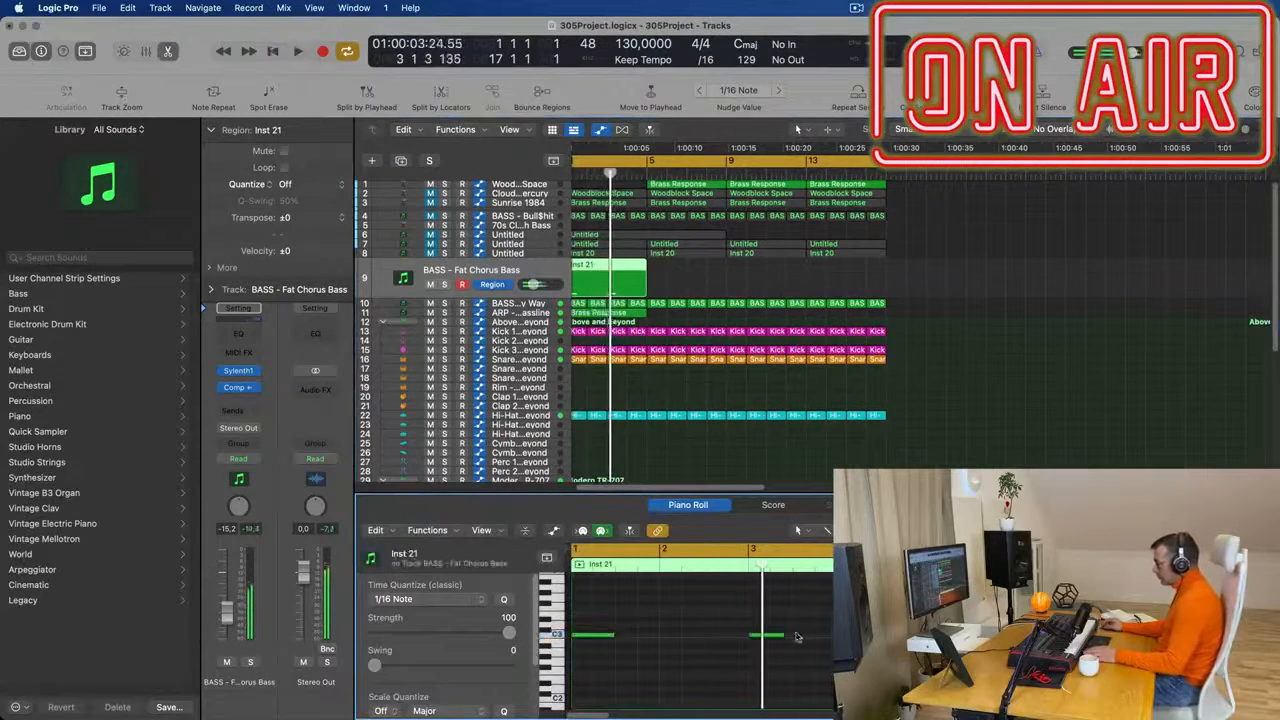
key(space)
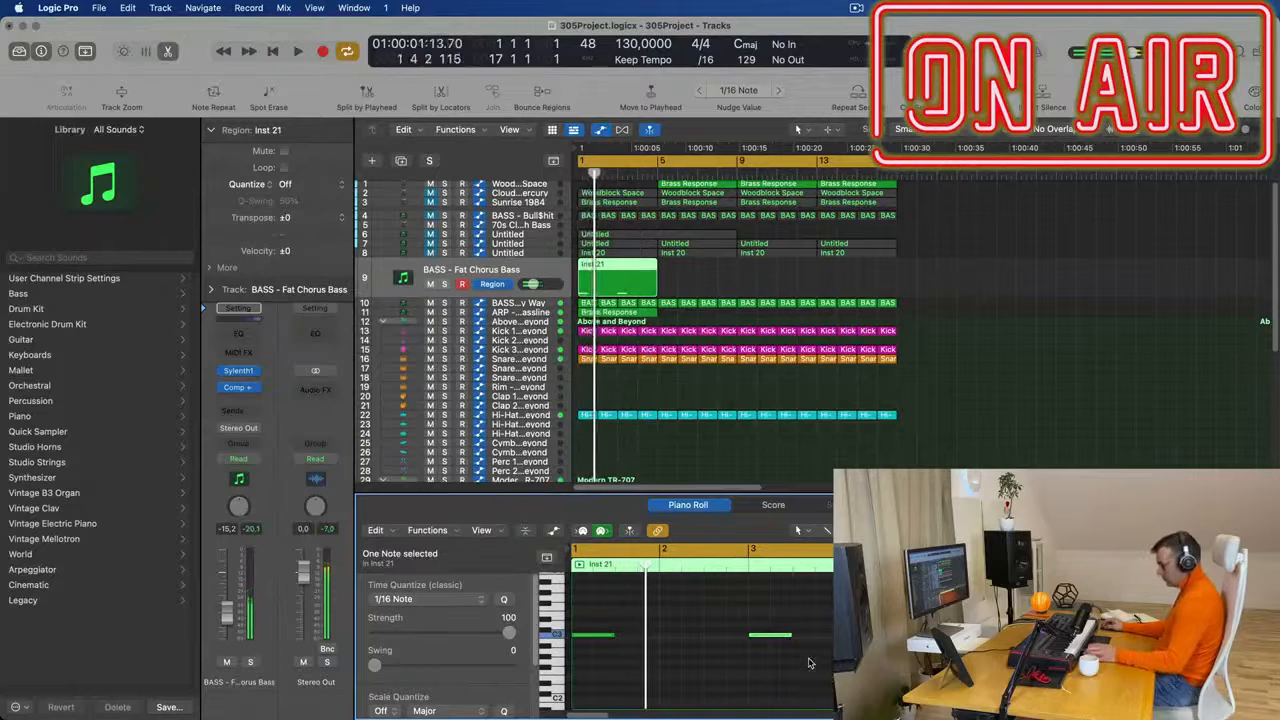
key(space)
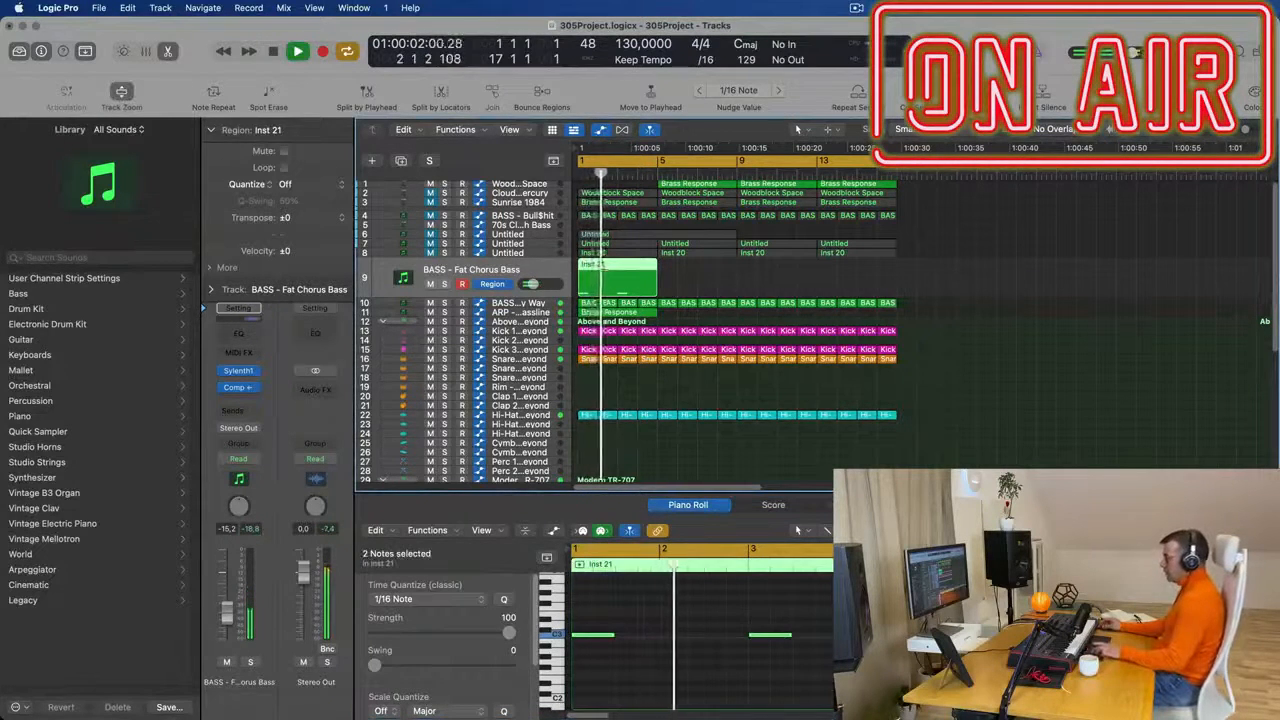
- Repeat track 9's Inst 21 region three times to fill the track through bar 16
key(super+r)
key(super+r)
key(super+r)
click(957, 307)
key(super+Left)
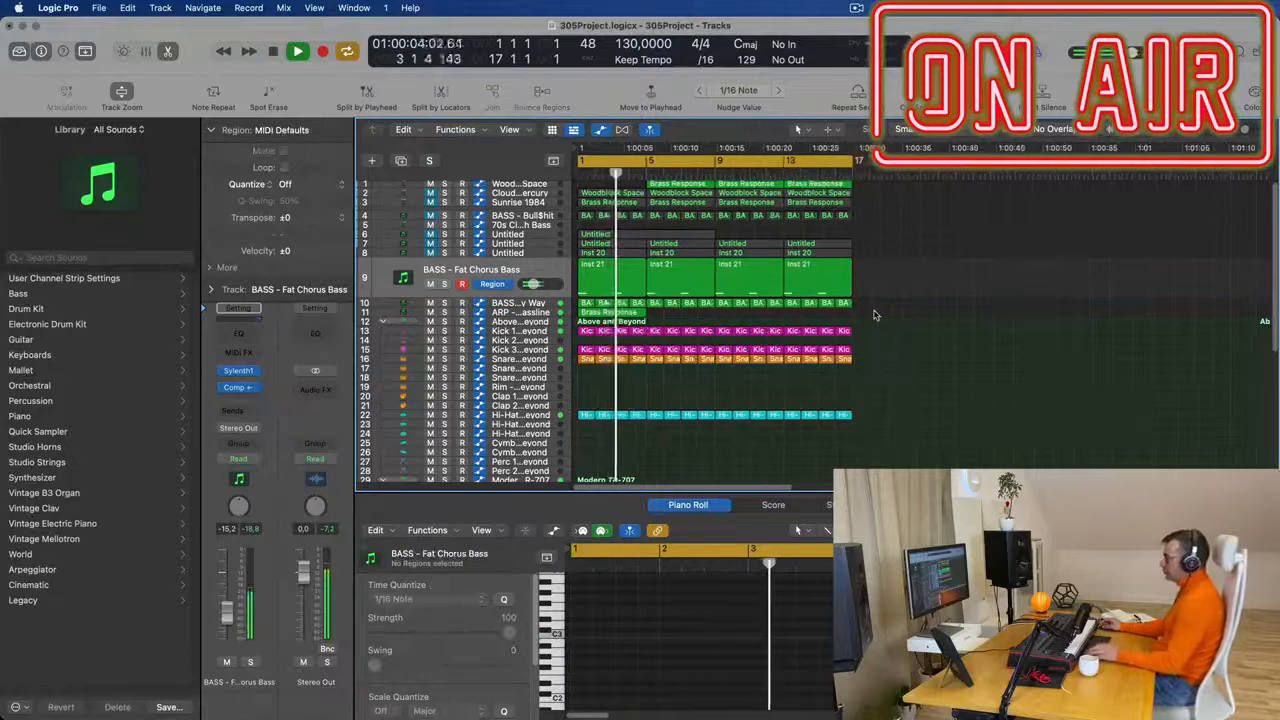
- Repeat the ARP - Fat Bassline track's Brass Response region three times to fill the track through bar 16
click(524, 313)
key(space)
key(space)
click(729, 306)
click(550, 301)
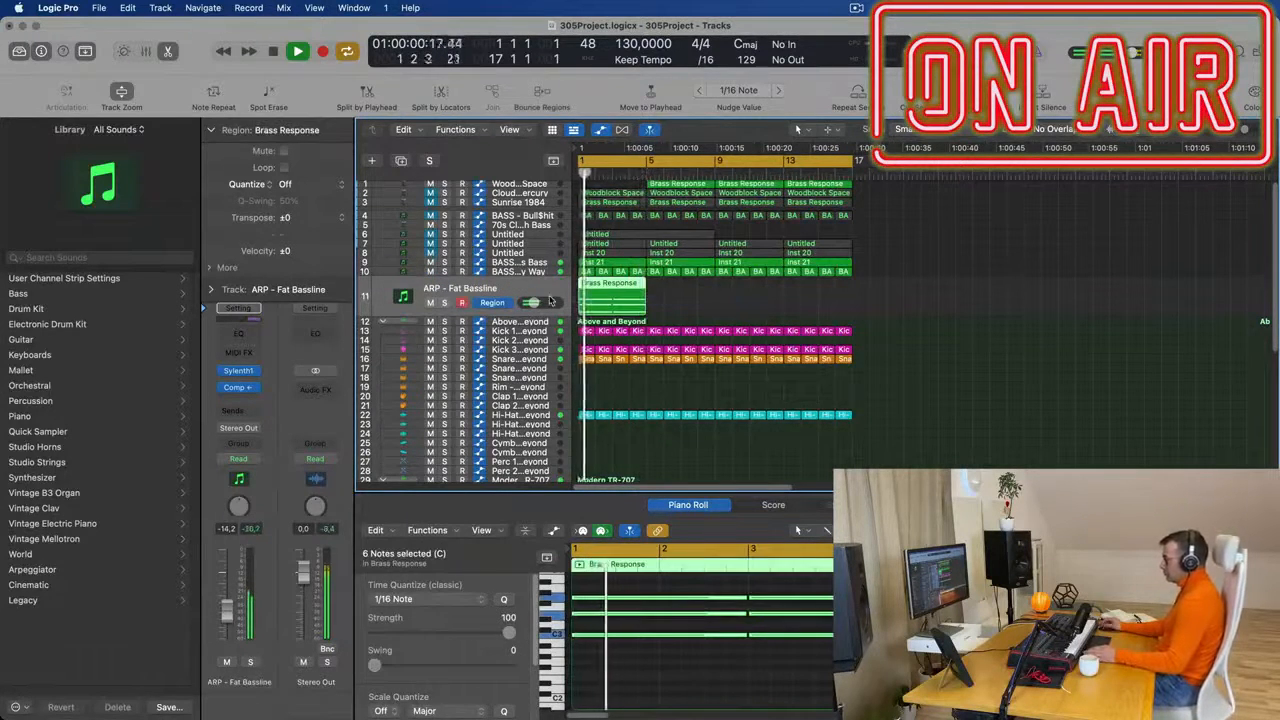
key(super+r)
key(super+r)
key(super+r)
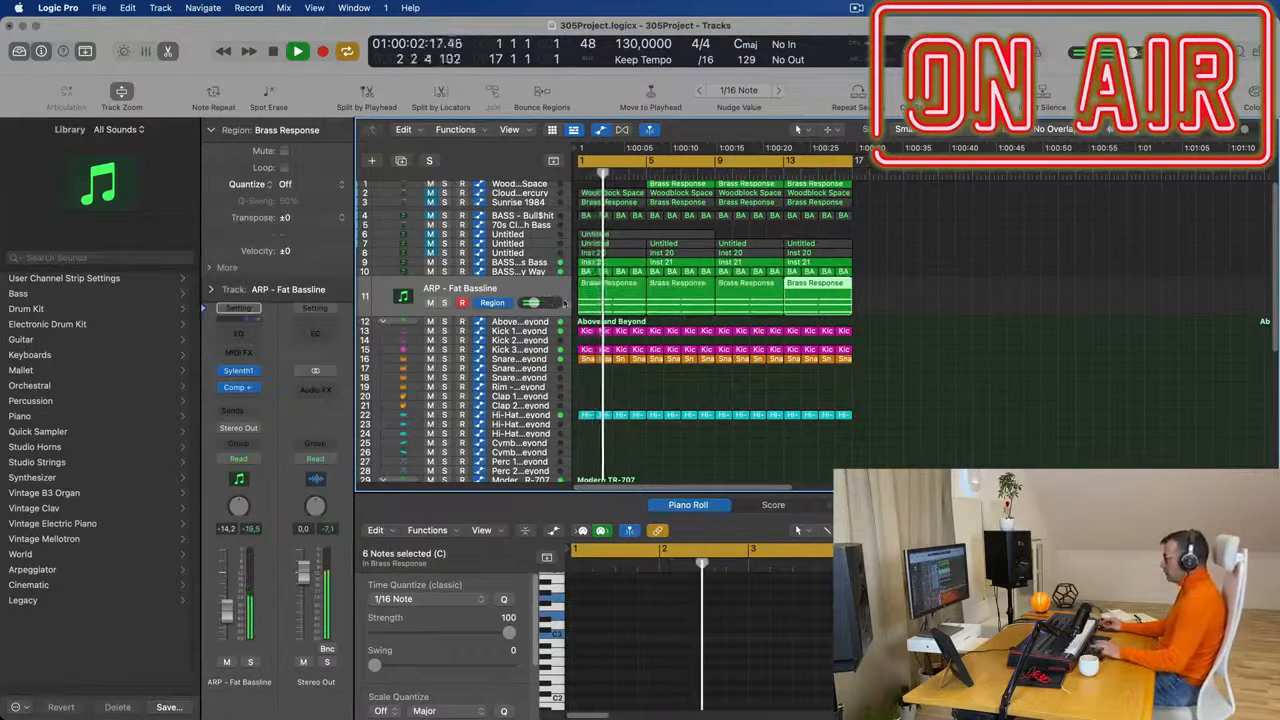
- Audition the BASS - Get Outta My Way track soloed, muted and in the full mix, restarting playback from bar 1
click(524, 273)
click(444, 296)
click(444, 294)
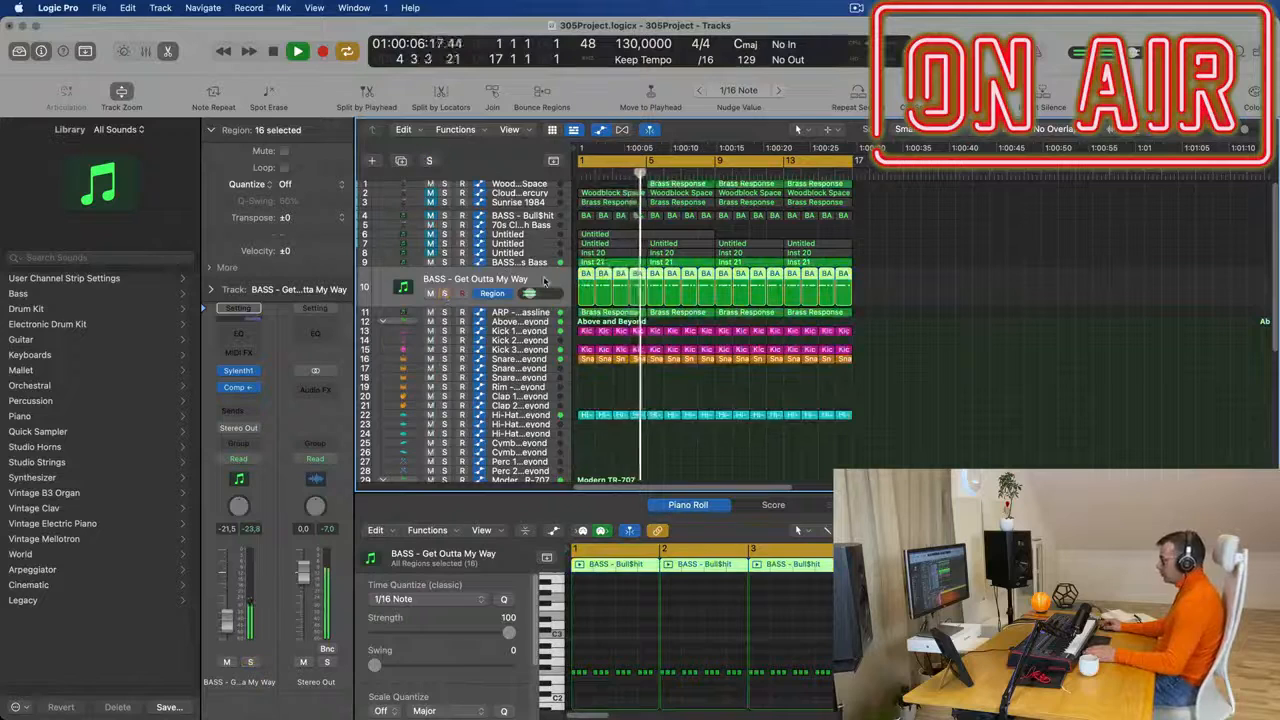
key(Return)
click(444, 294)
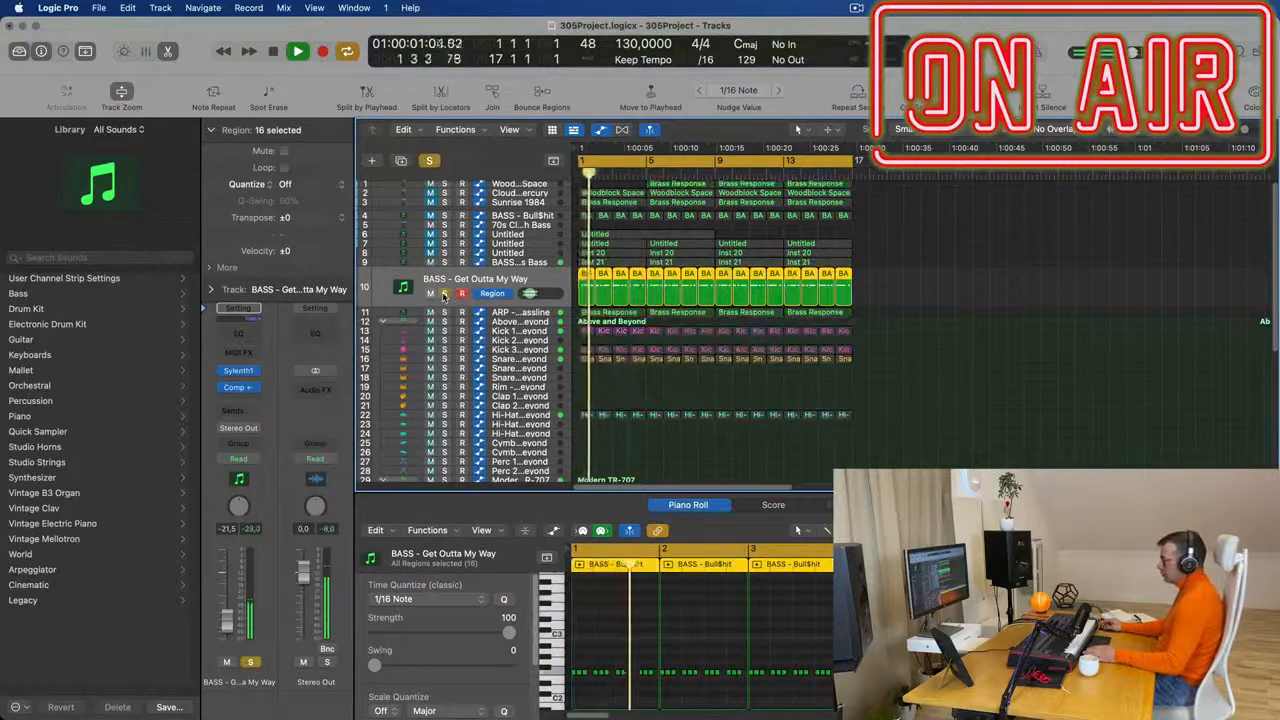
key(Return)
click(431, 294)
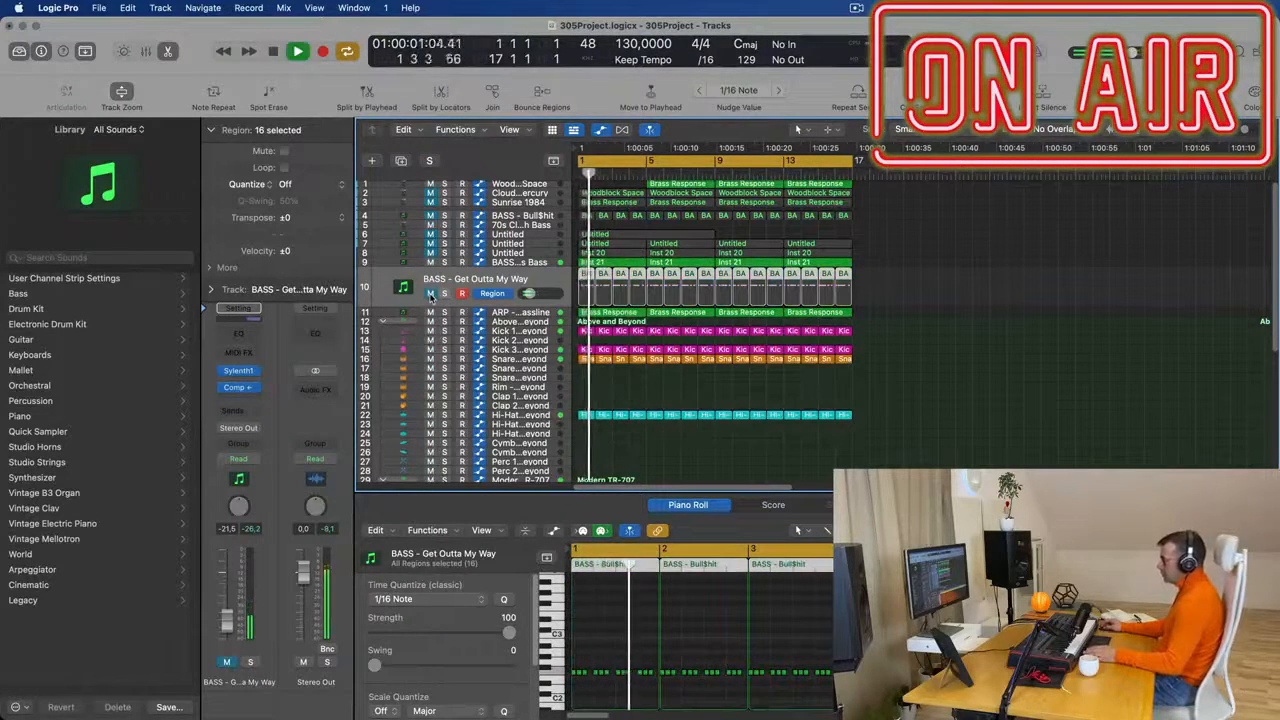
click(431, 294)
key(Return)
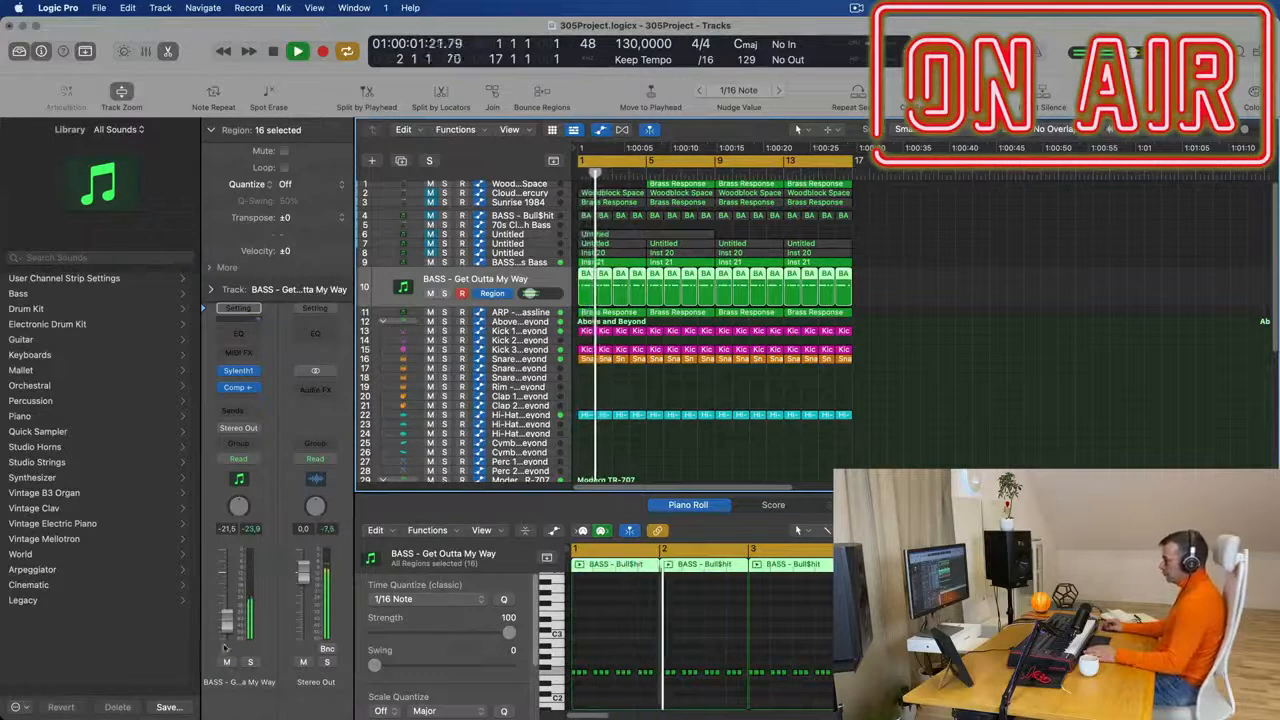
- Lower the BASS - Get Outta My Way track's volume to -22.0 dB and replay the mix from the start
drag(221, 618, 226, 614)
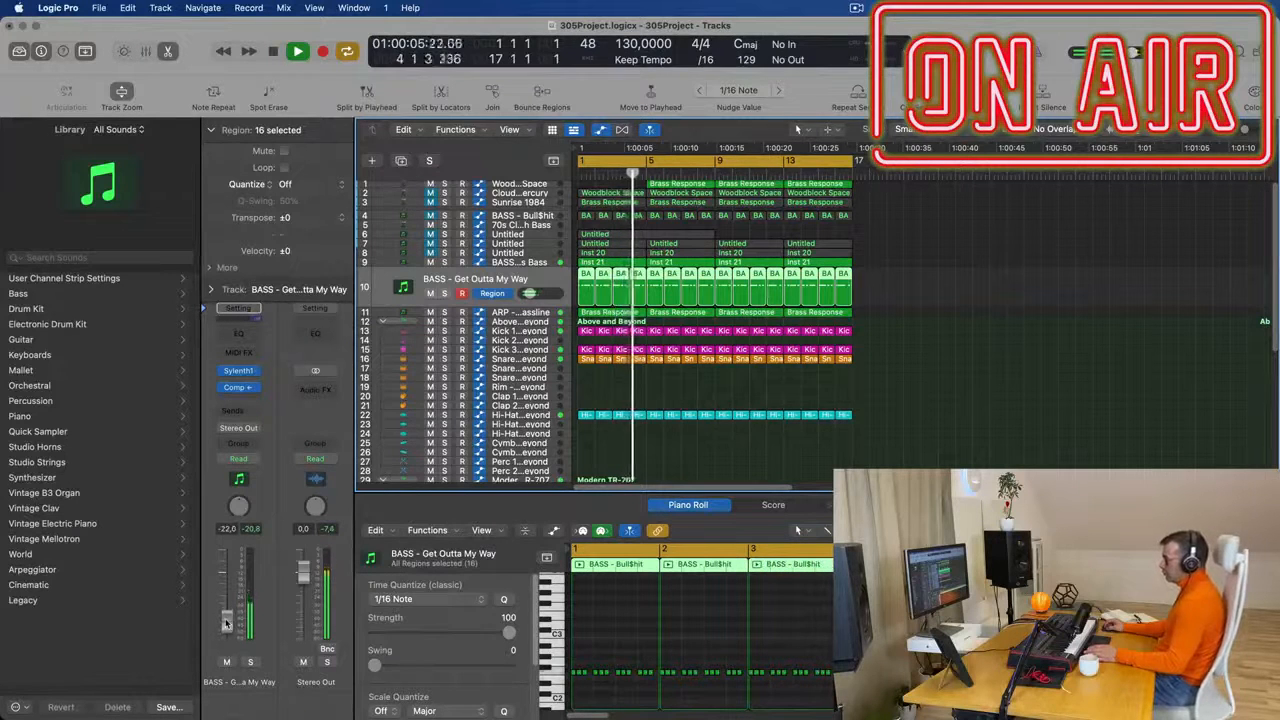
scroll(966, 354, down, 3)
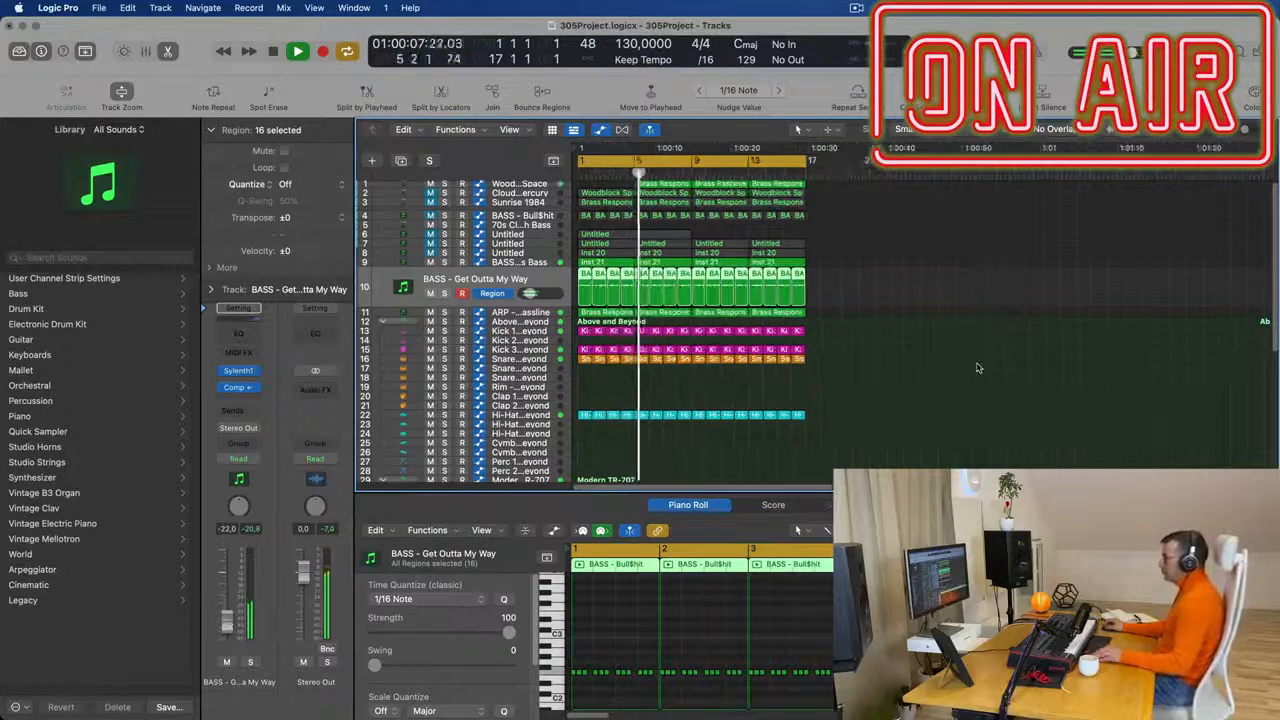
scroll(928, 346, up, 3)
key(Return)
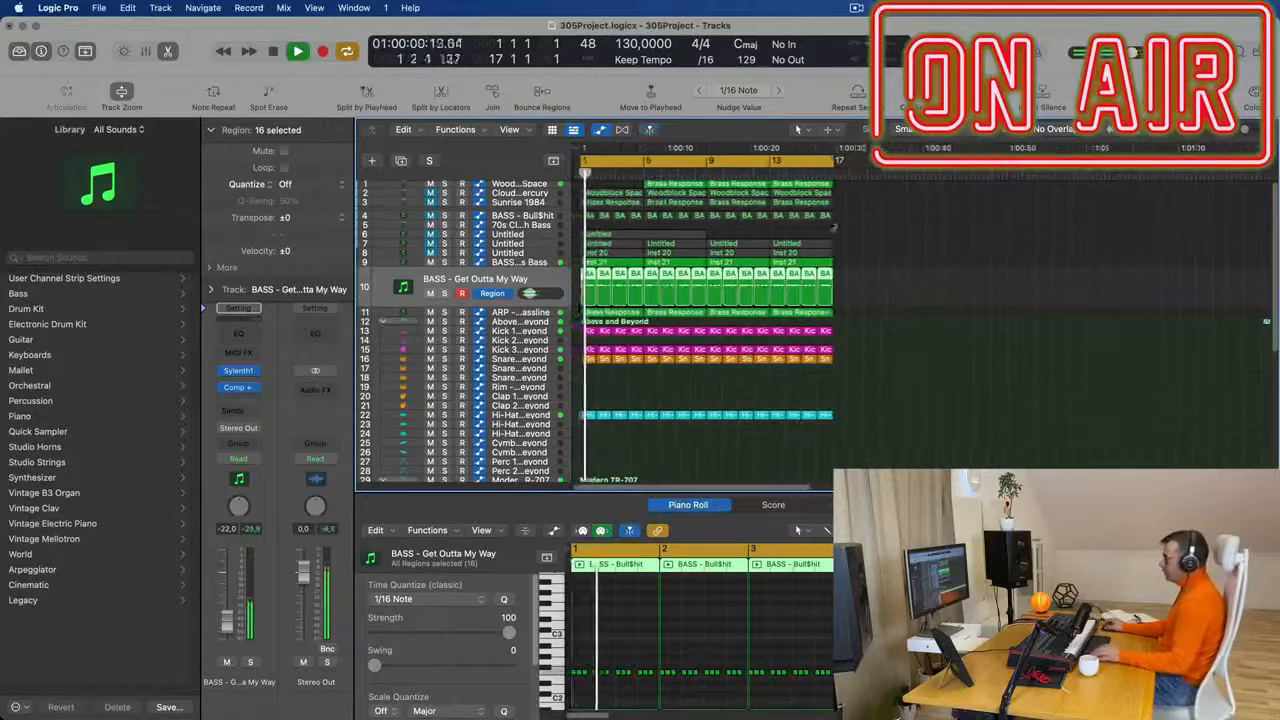
drag(840, 186, 686, 185)
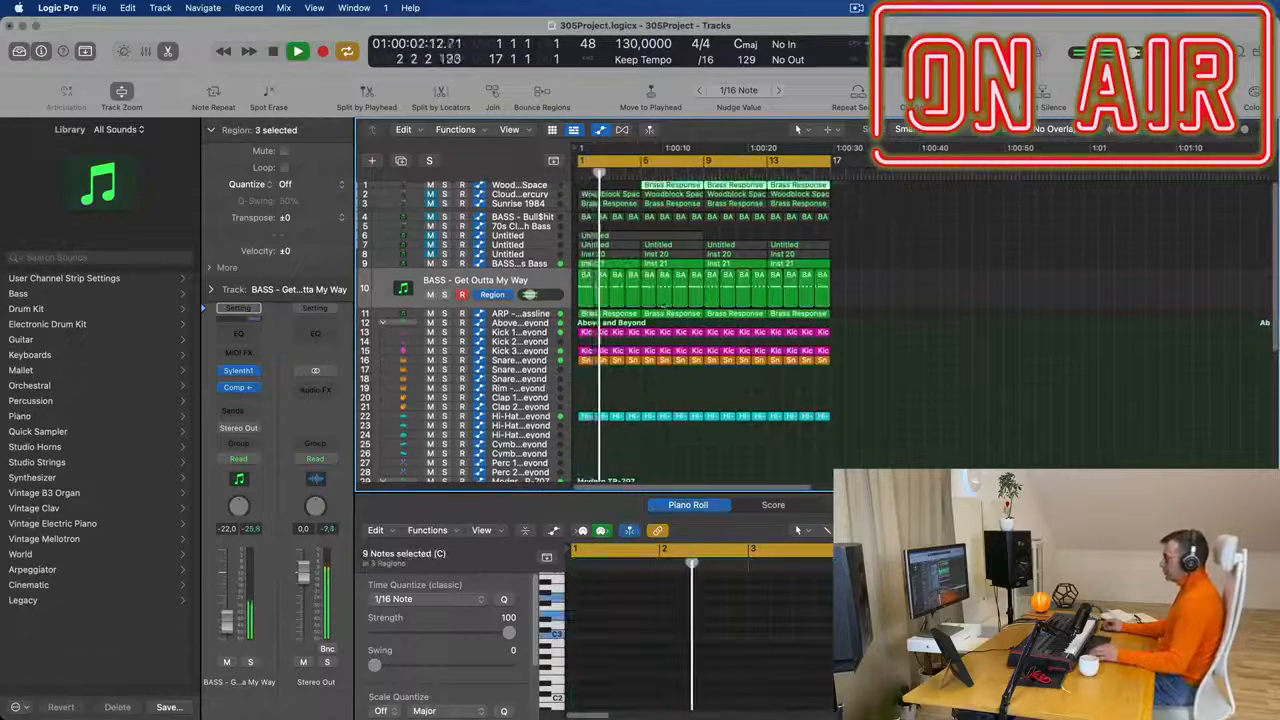
click(958, 273)
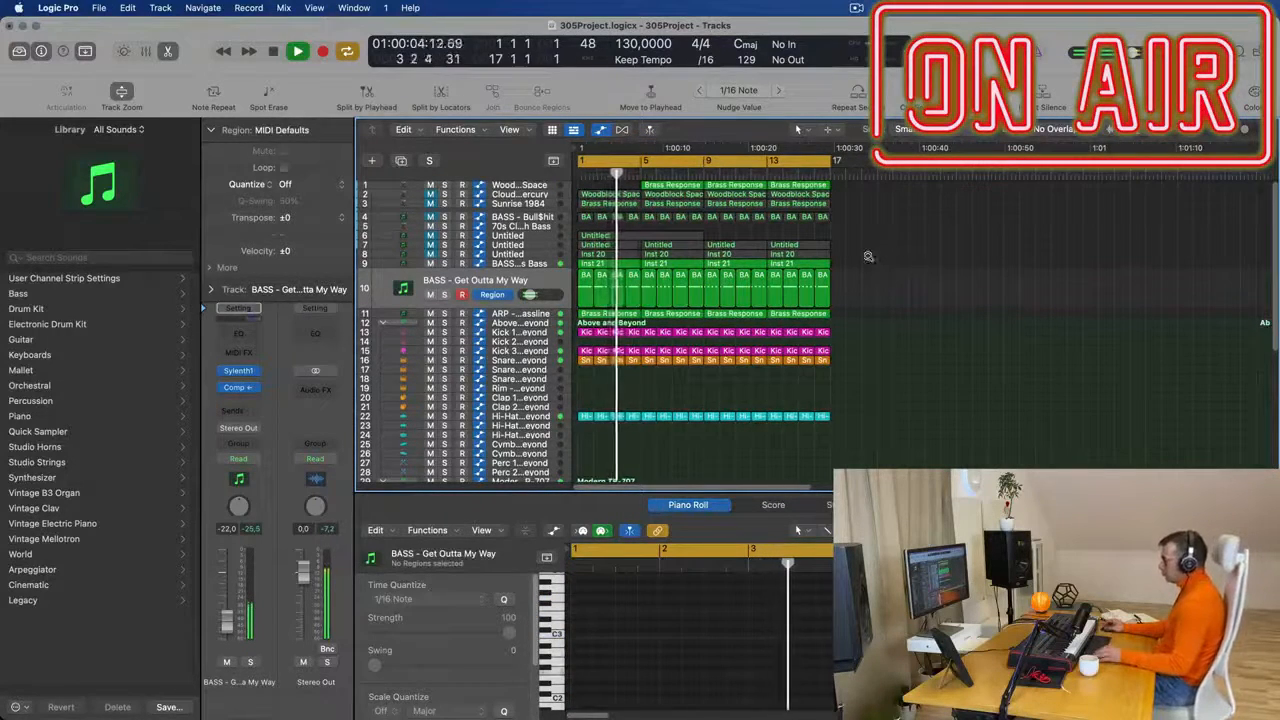
scroll(866, 260, down, 2)
- Listen to the mix from the start with the BASS - Fat Chorus Bass track selected
click(527, 266)
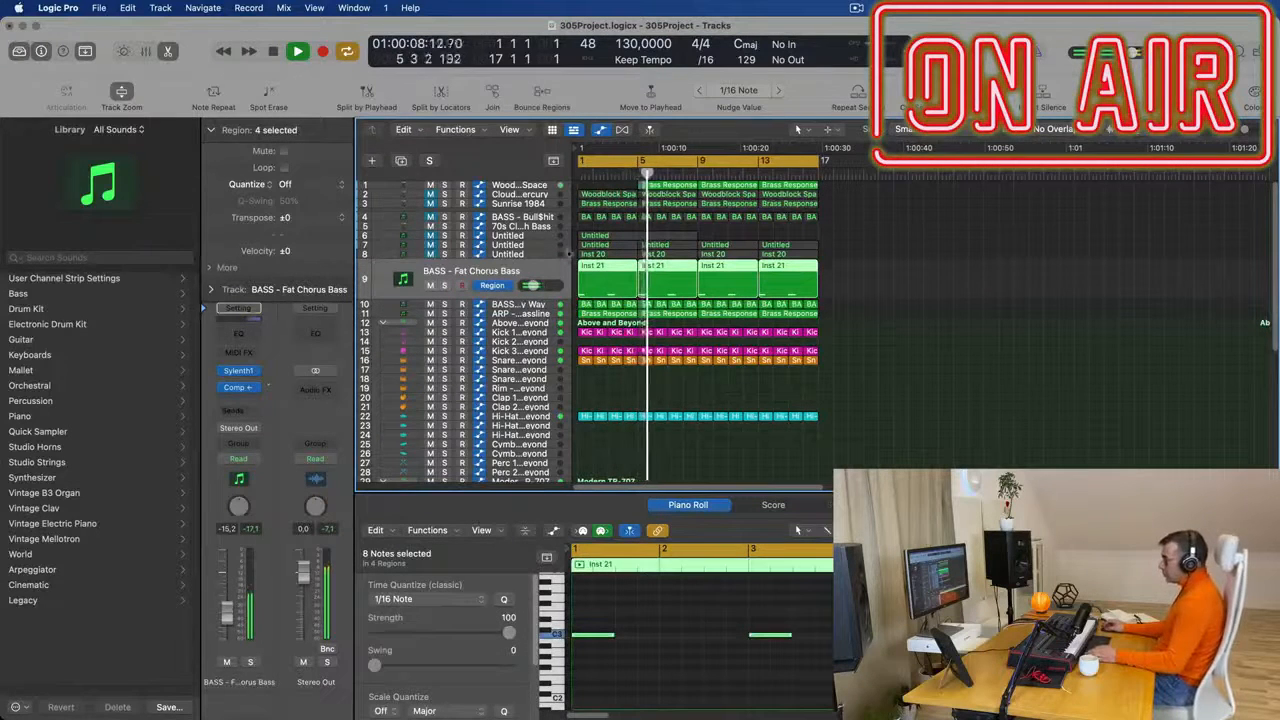
key(Return)
key(space)
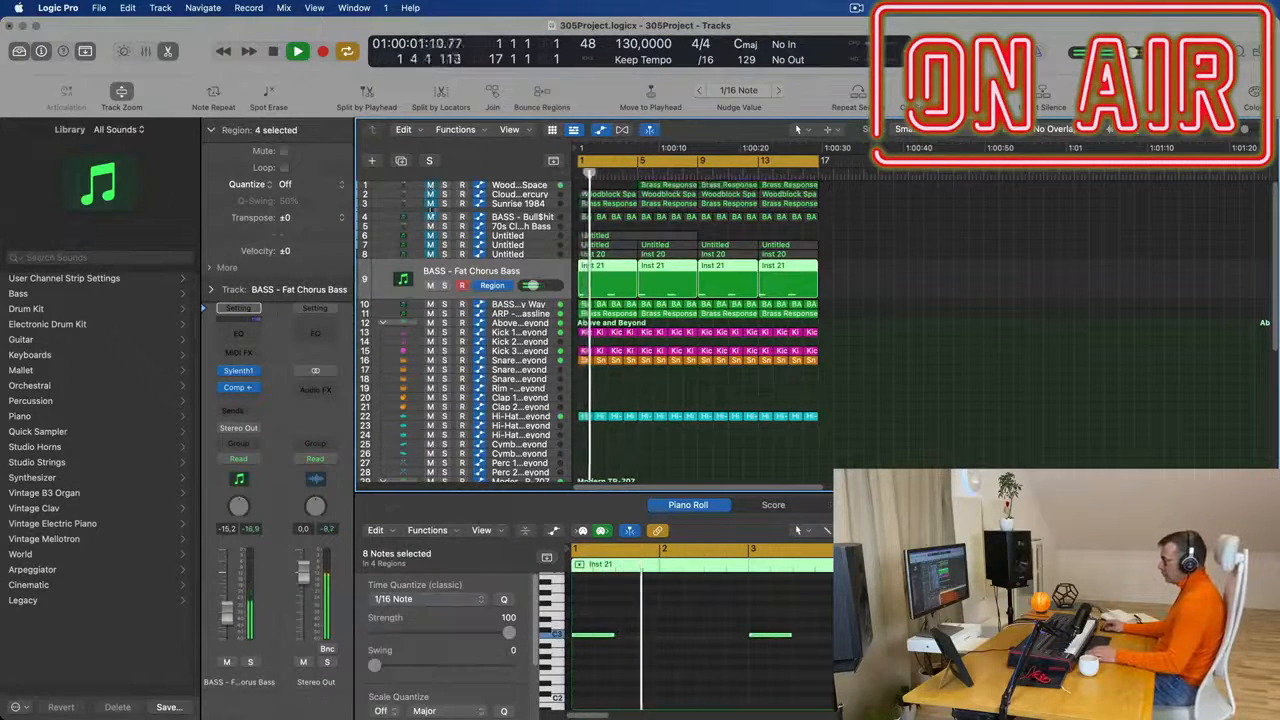
key(space)
key(space)
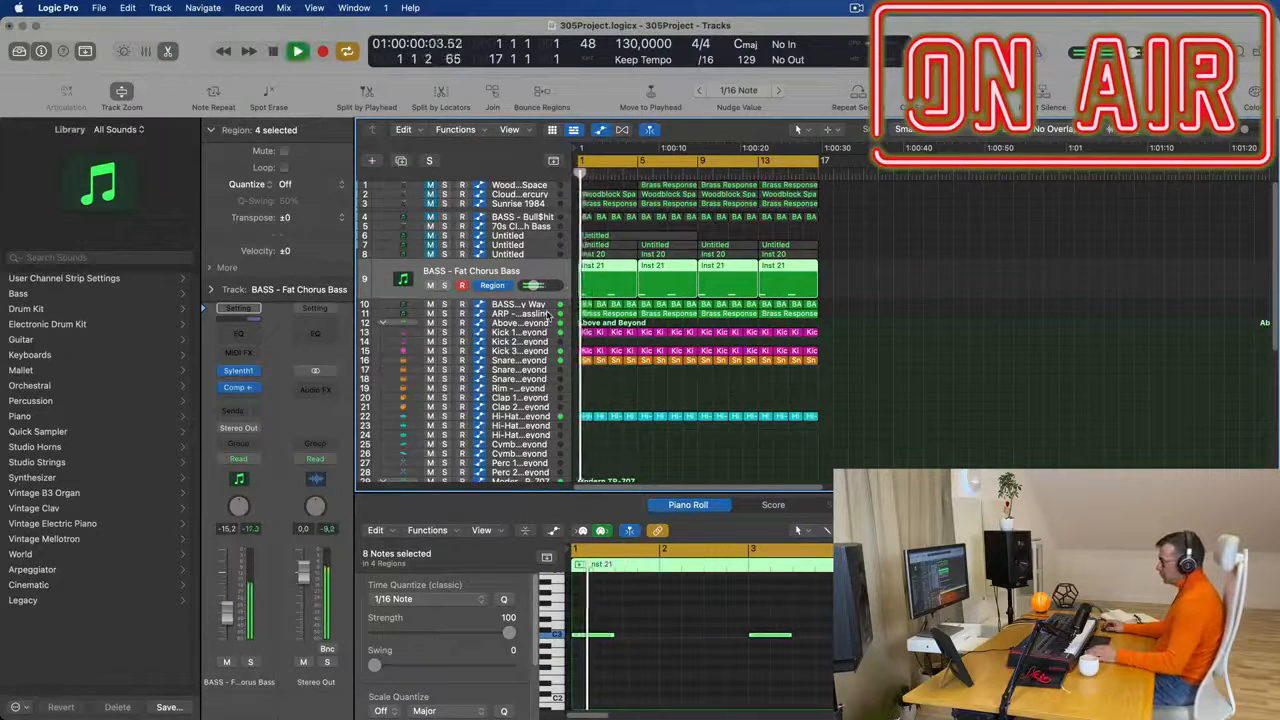
click(548, 316)
click(540, 264)
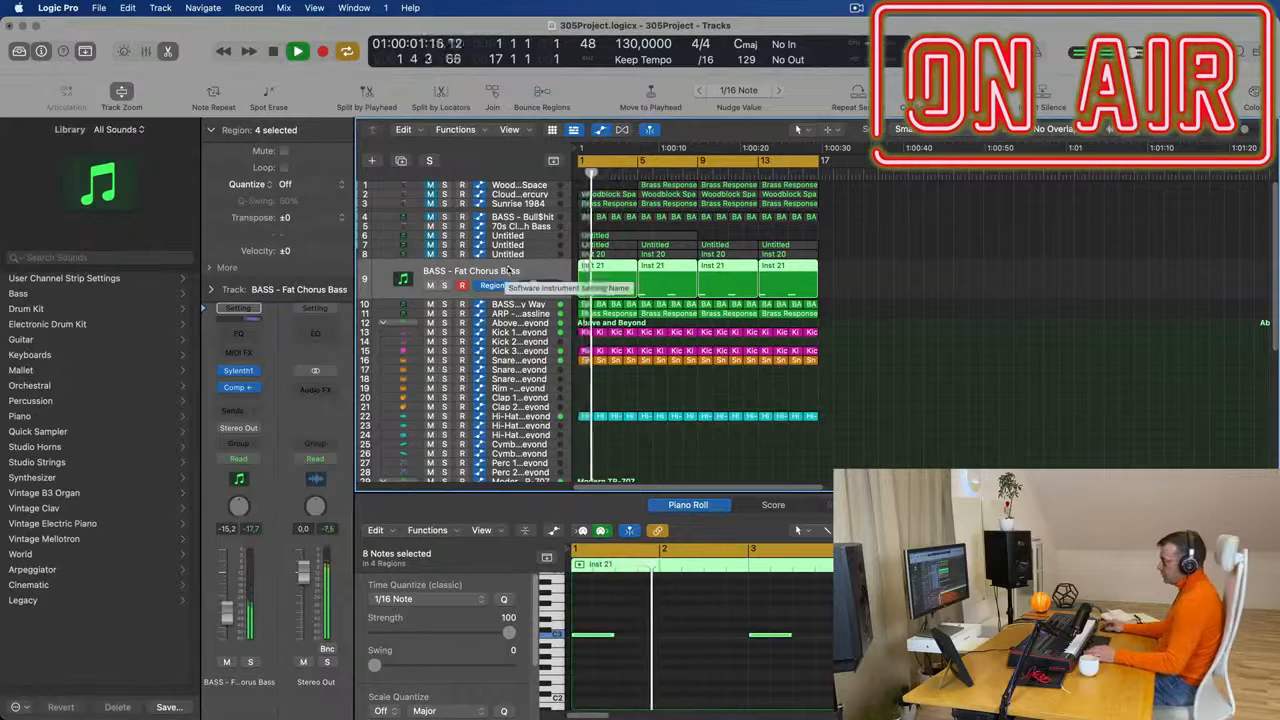
- Insert a stereo Vintage Tube EQ from the Vintage EQ Collection after the compressor on the BASS - Fat Chorus Bass track
click(242, 398)
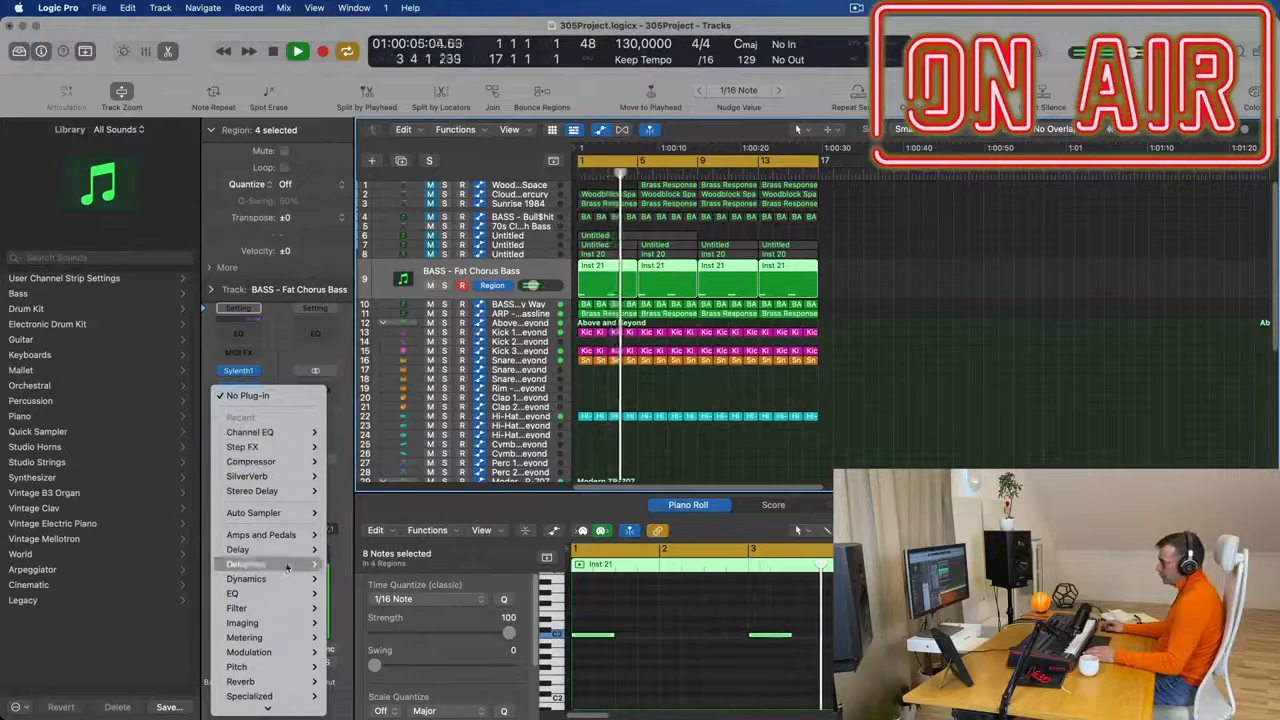
mouse_move(240, 593)
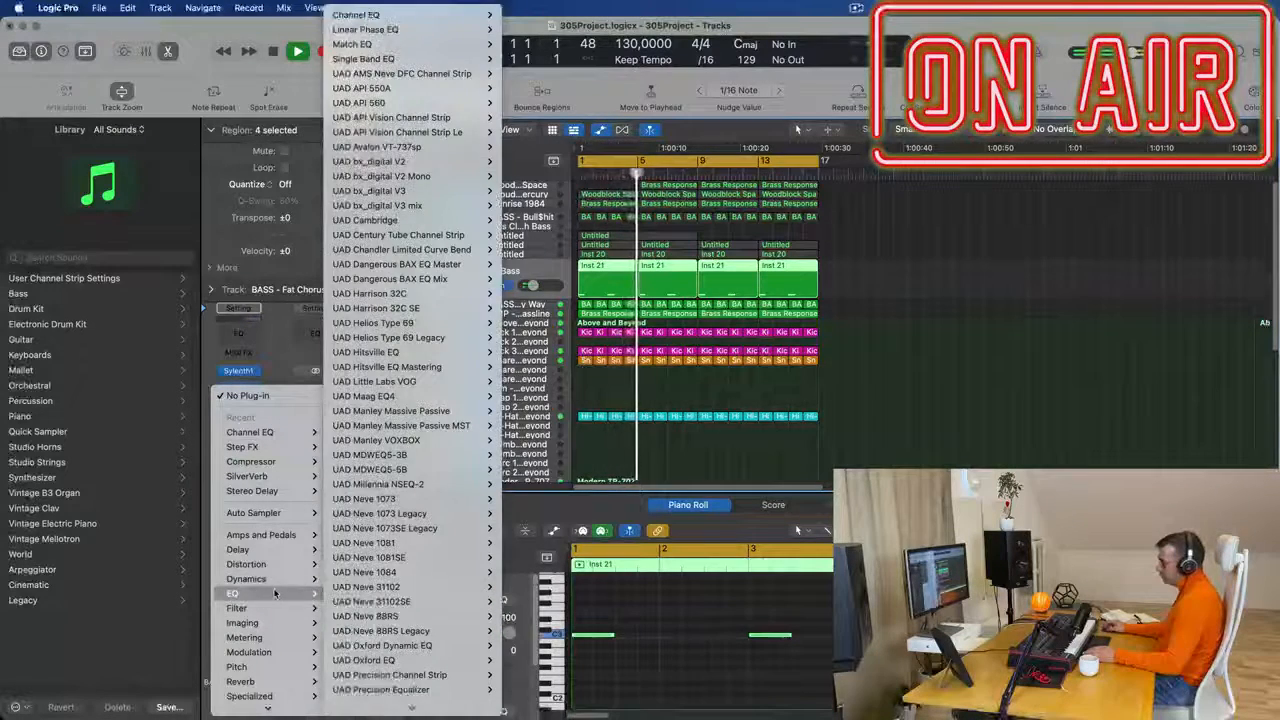
mouse_move(262, 705)
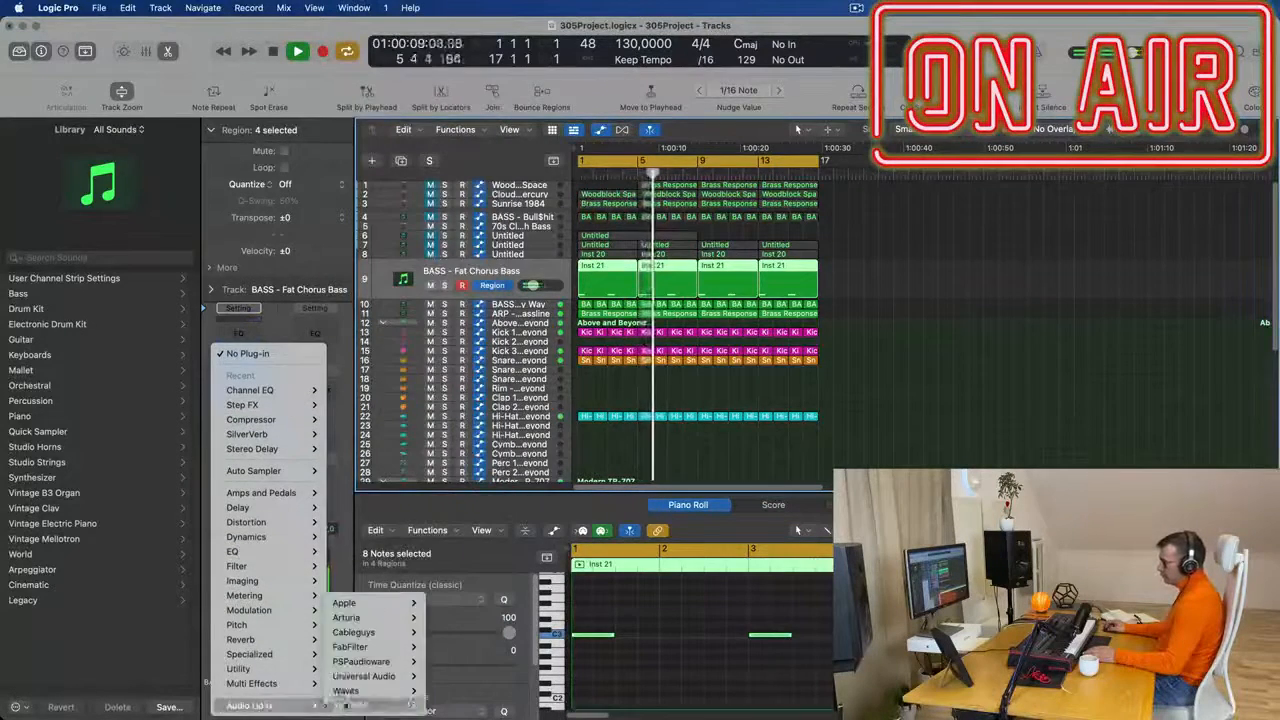
mouse_move(372, 620)
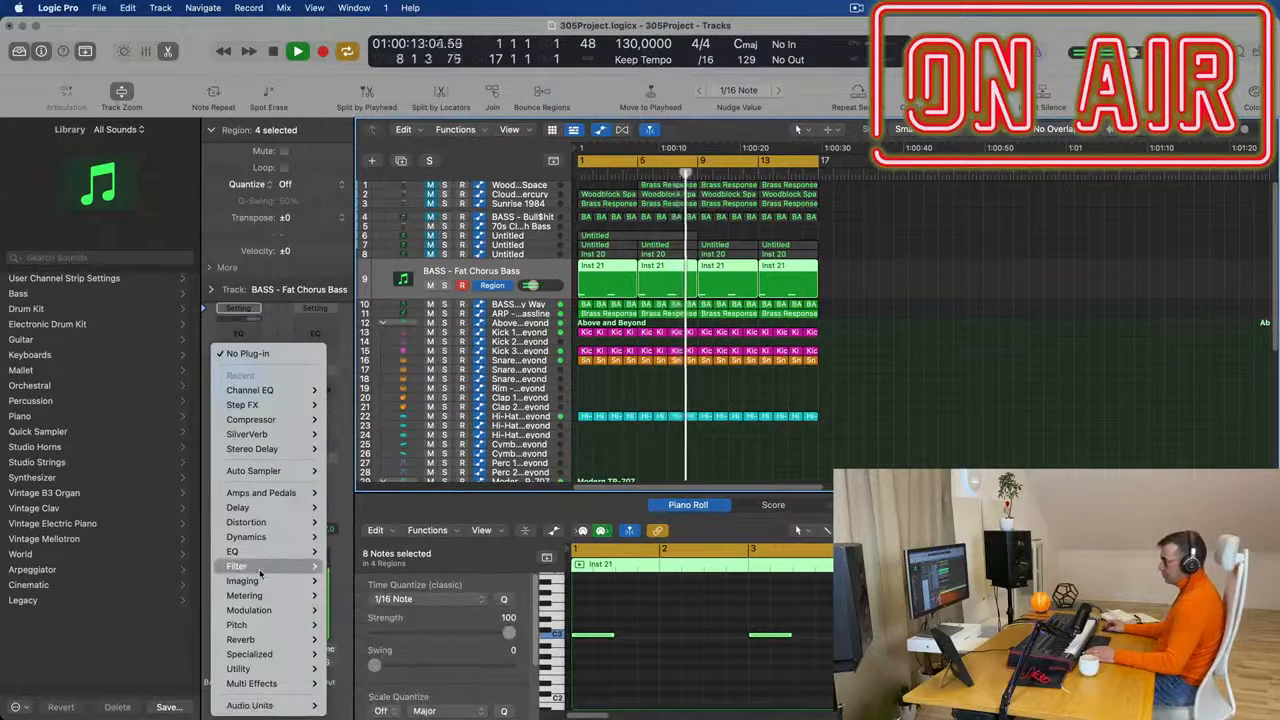
mouse_move(254, 553)
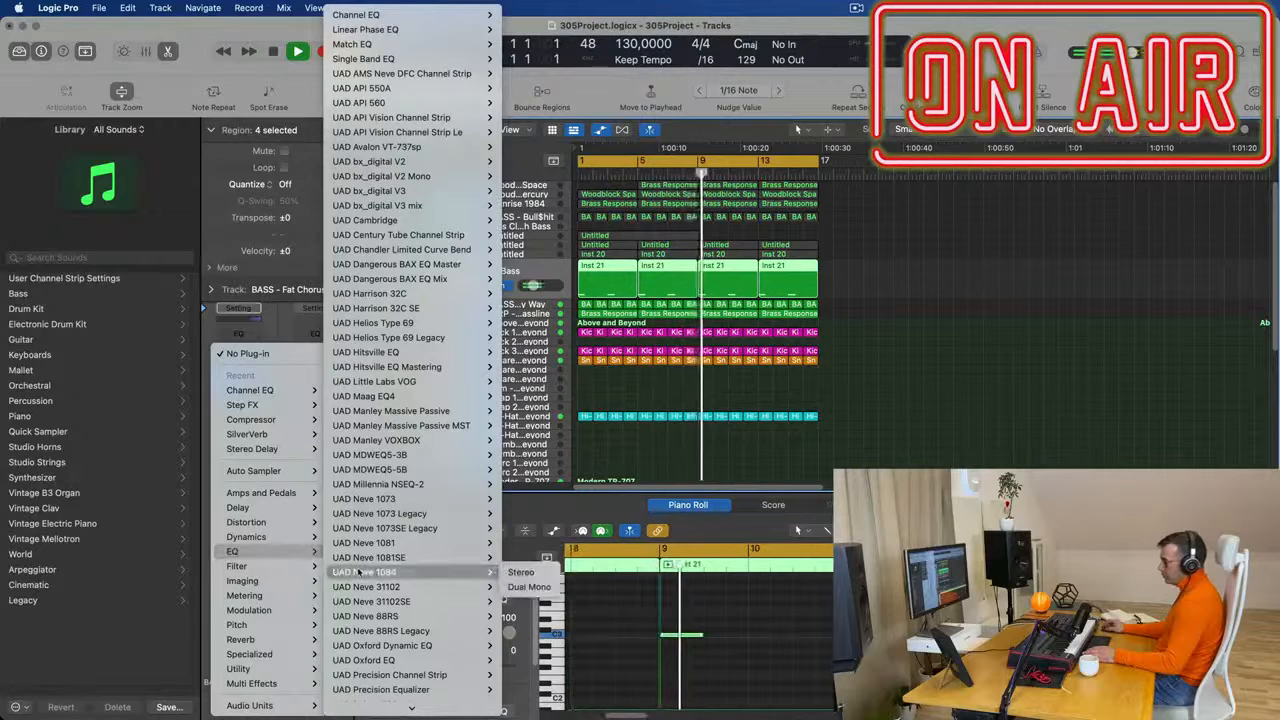
mouse_move(443, 106)
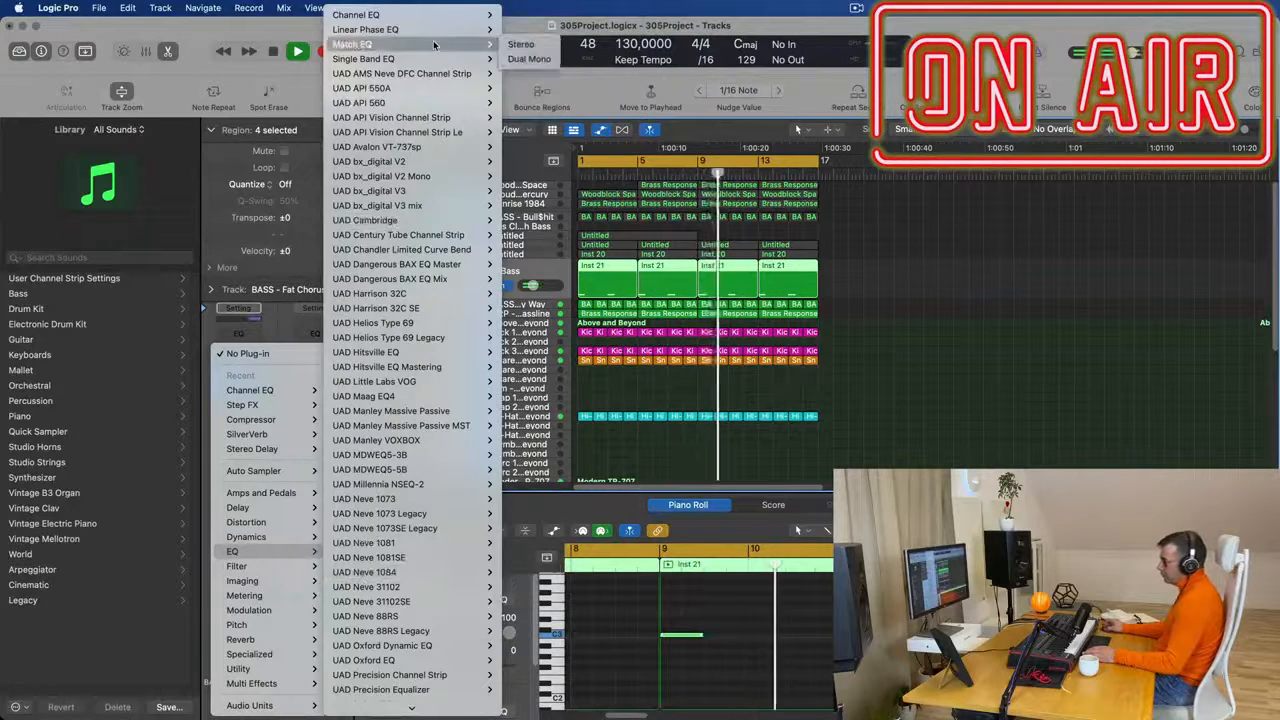
mouse_move(437, 20)
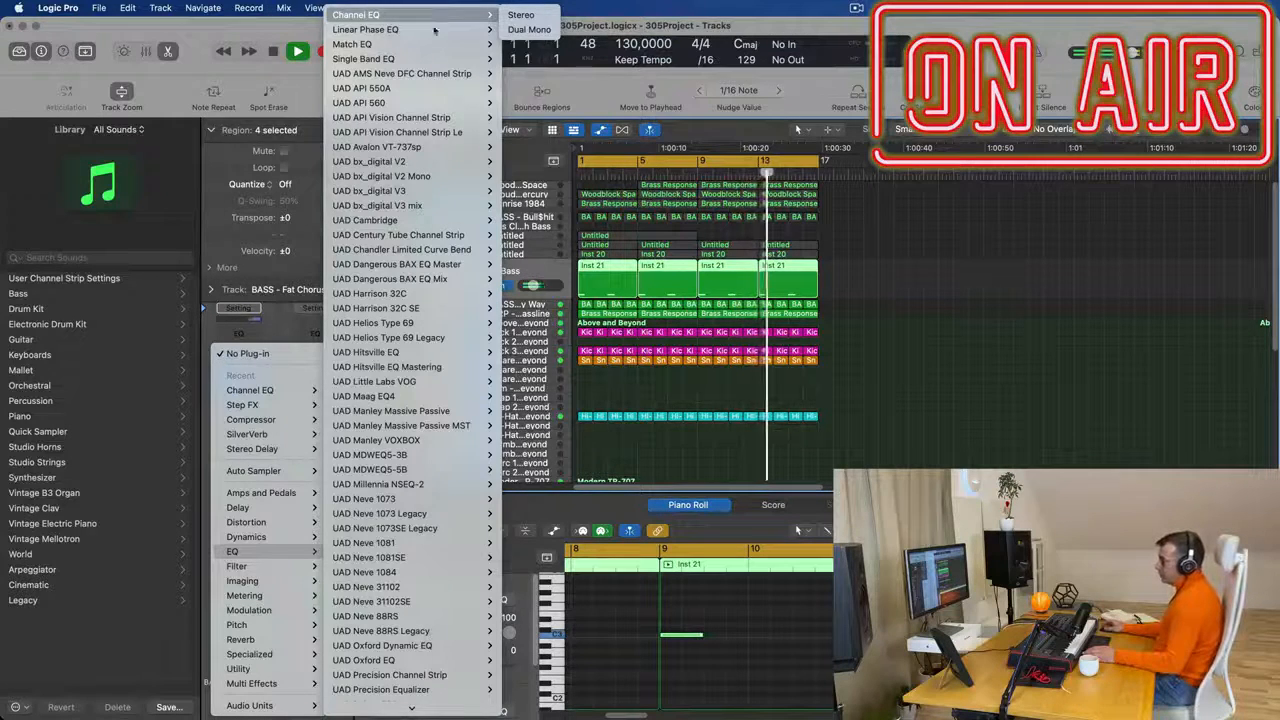
scroll(405, 122, down, 5)
mouse_move(405, 122)
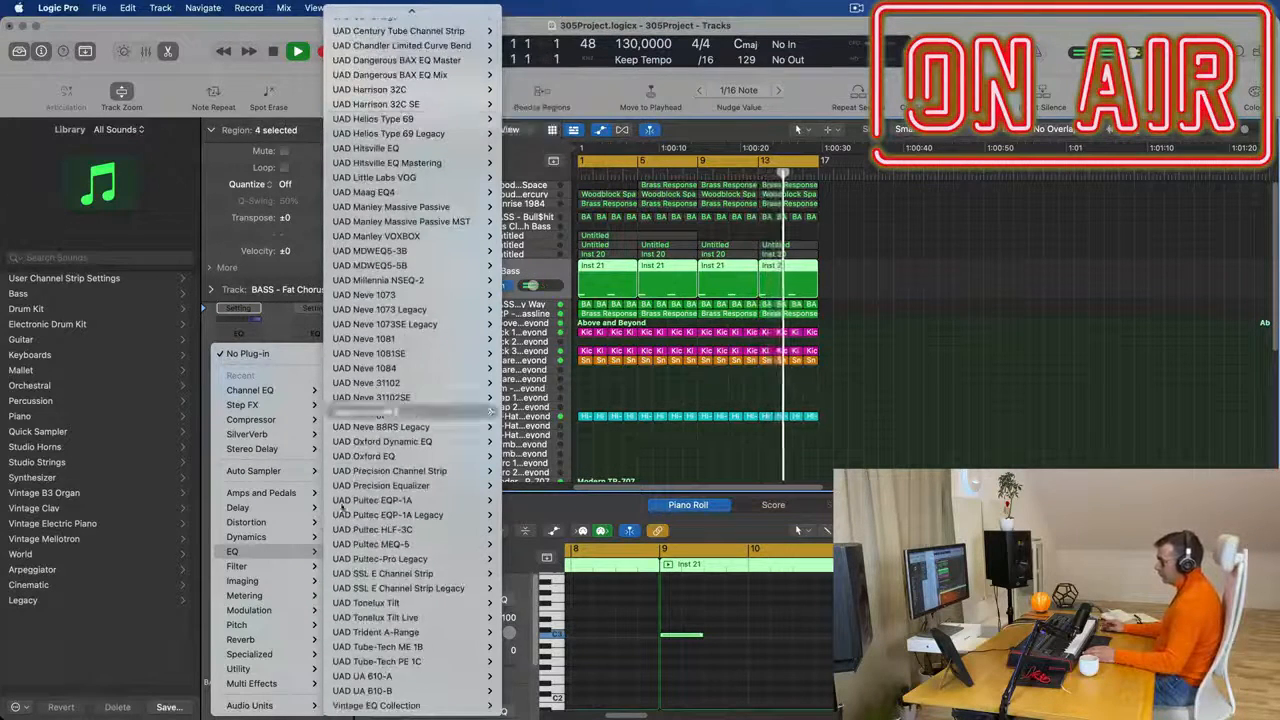
mouse_move(400, 705)
mouse_move(560, 704)
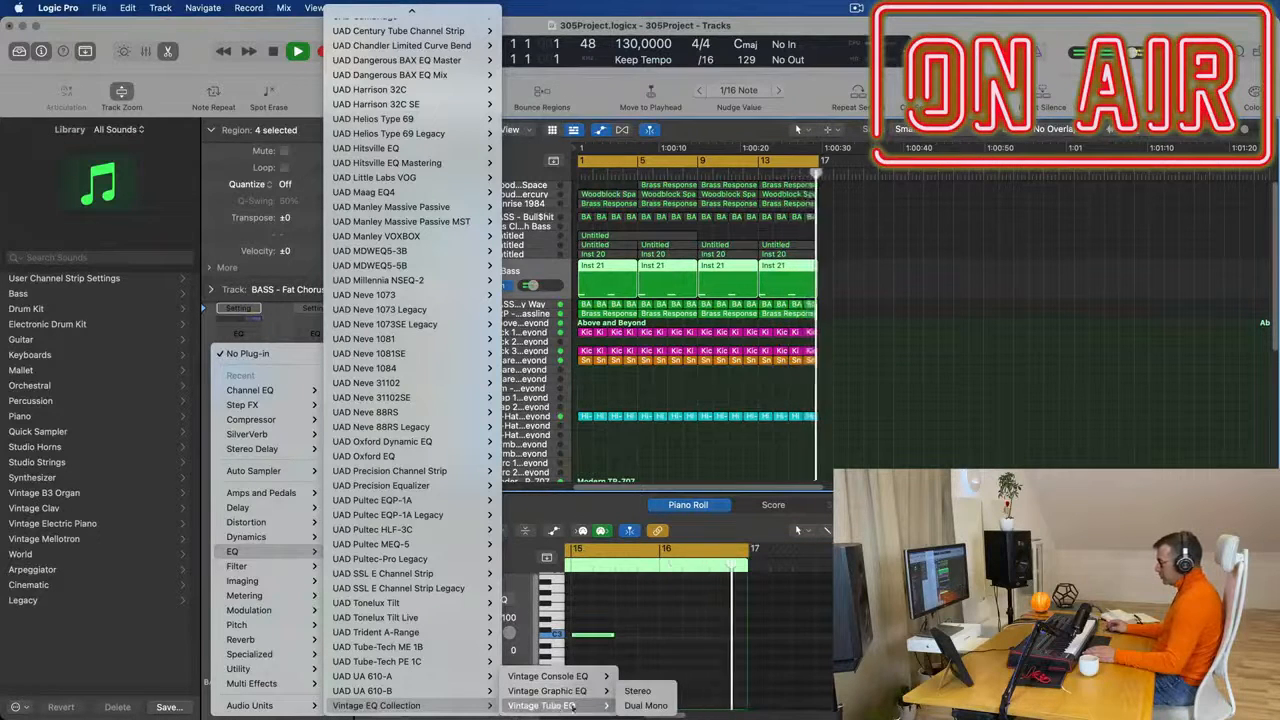
click(638, 691)
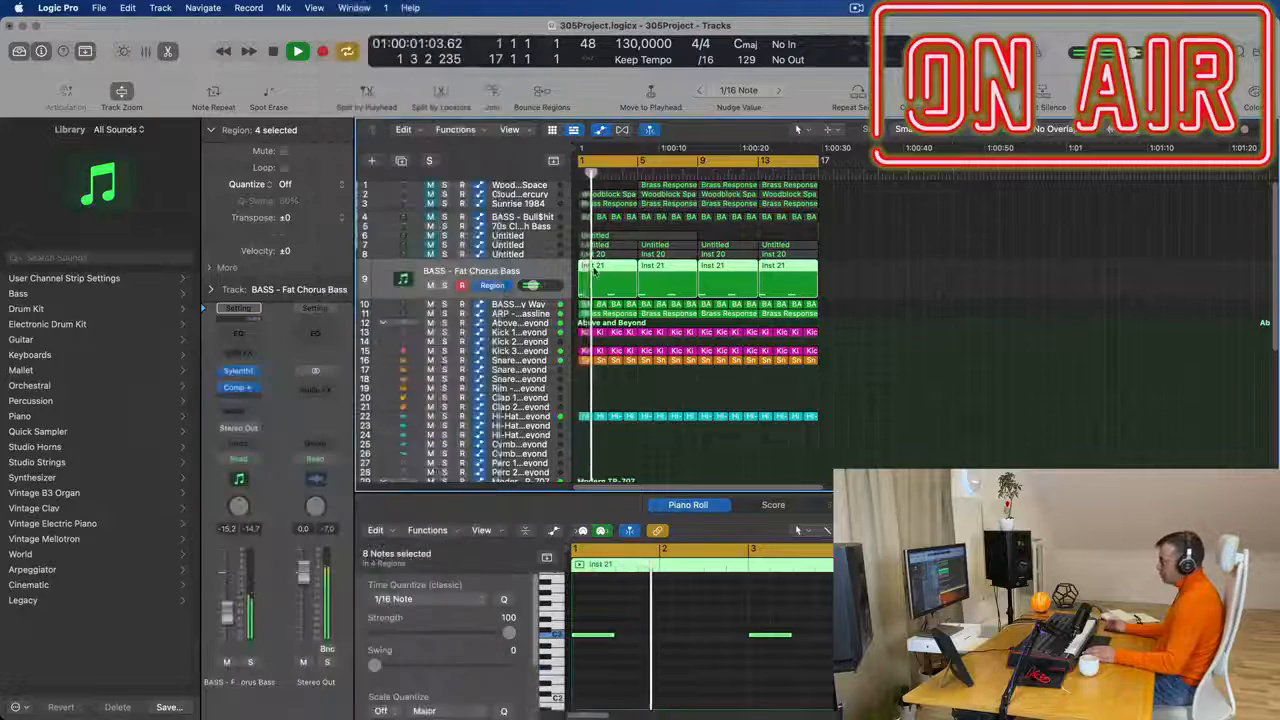
- Load the Big Synth preset in the Vintage Tube EQ, close its window and listen to the mix from the start
click(566, 208)
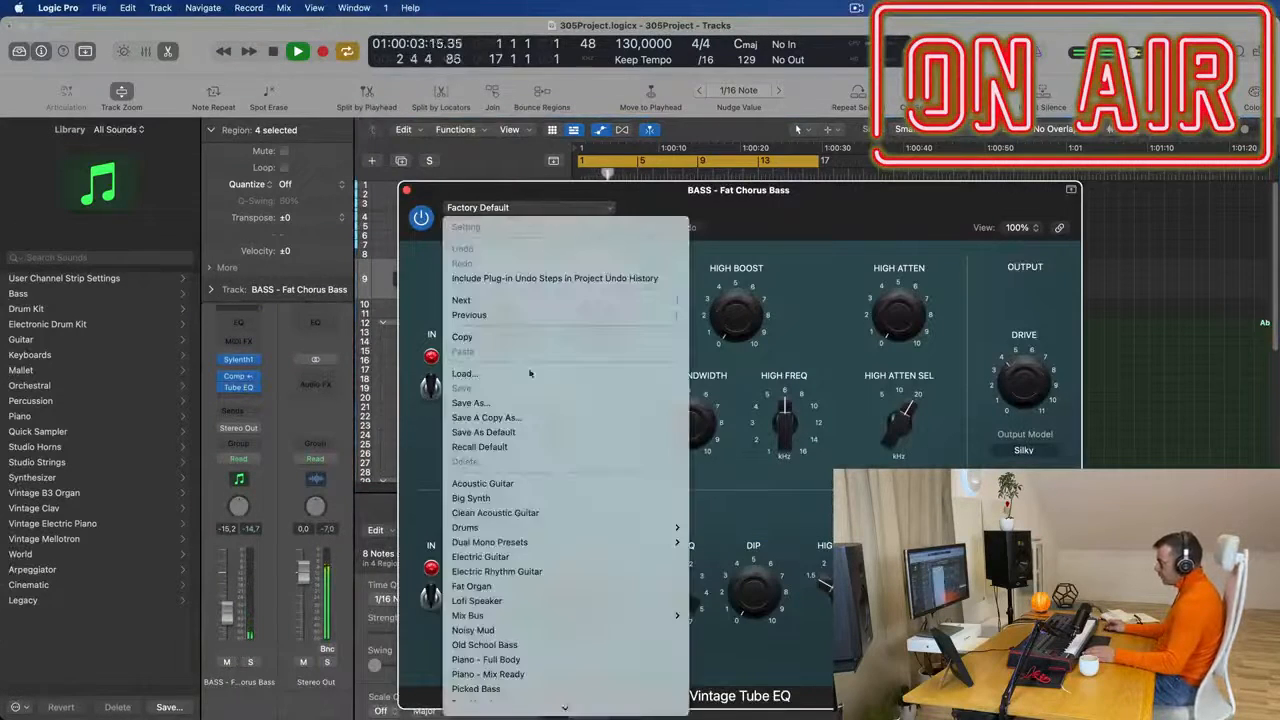
click(521, 498)
drag(478, 190, 296, 217)
click(224, 217)
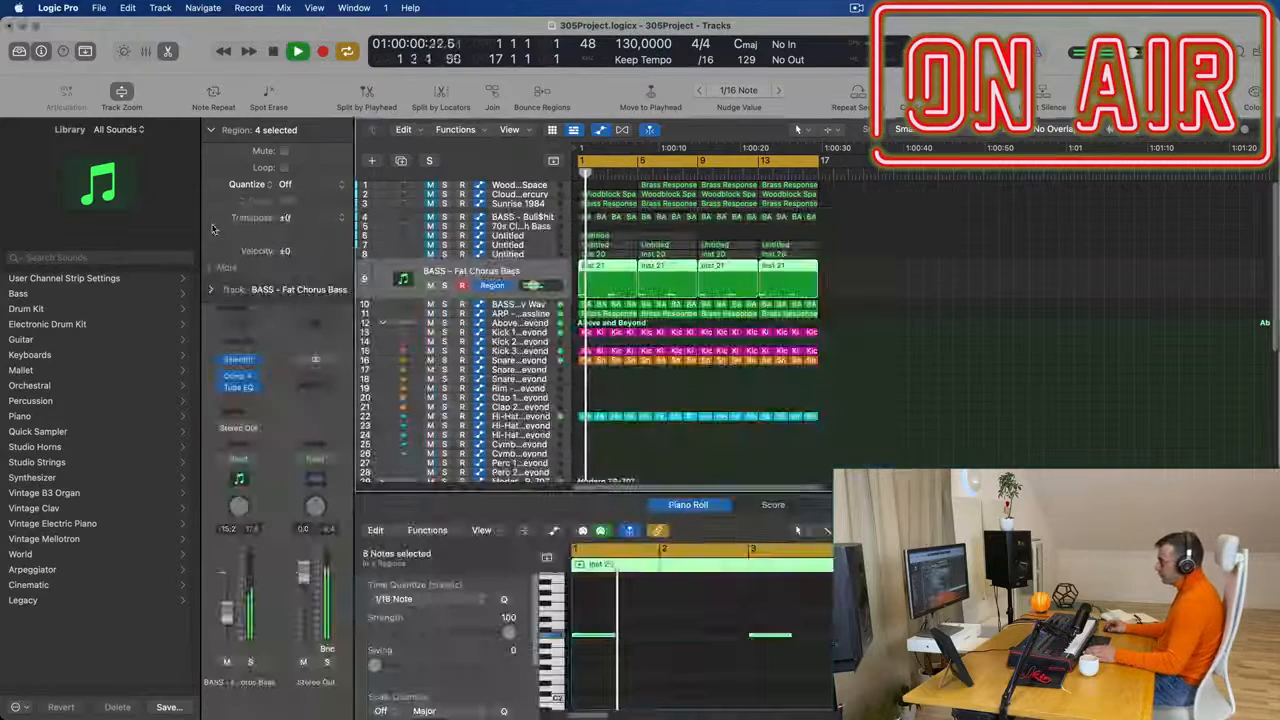
key(space)
key(space)
key(space)
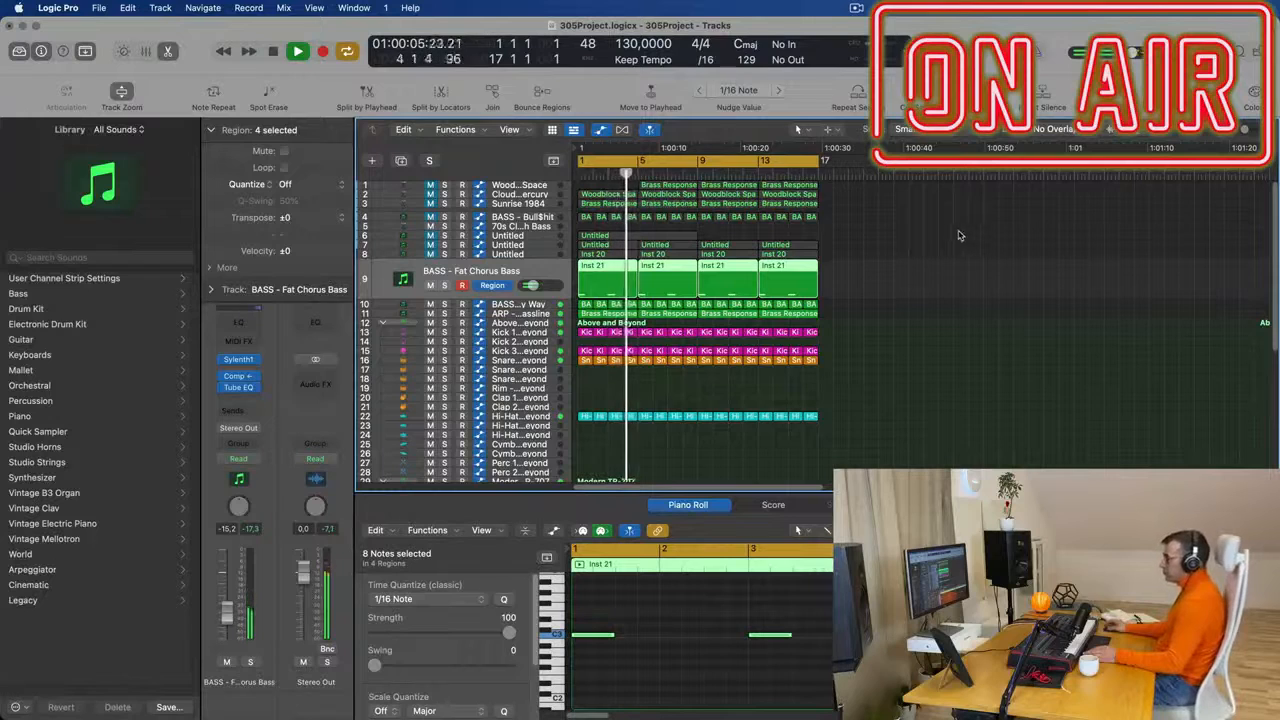
key(space)
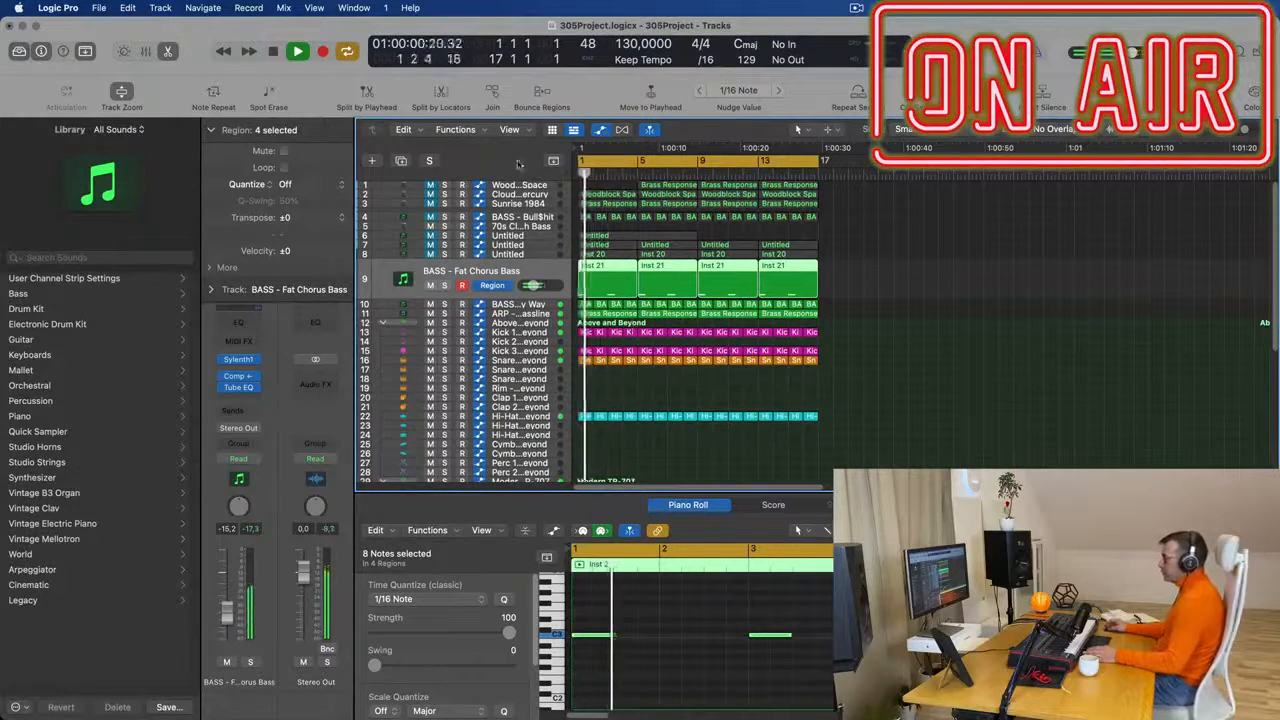
- Duplicate the BASS - Fat Chorus Bass track and move track 1's Brass Response region from bar 5 to bar 1 of the copy
click(517, 187)
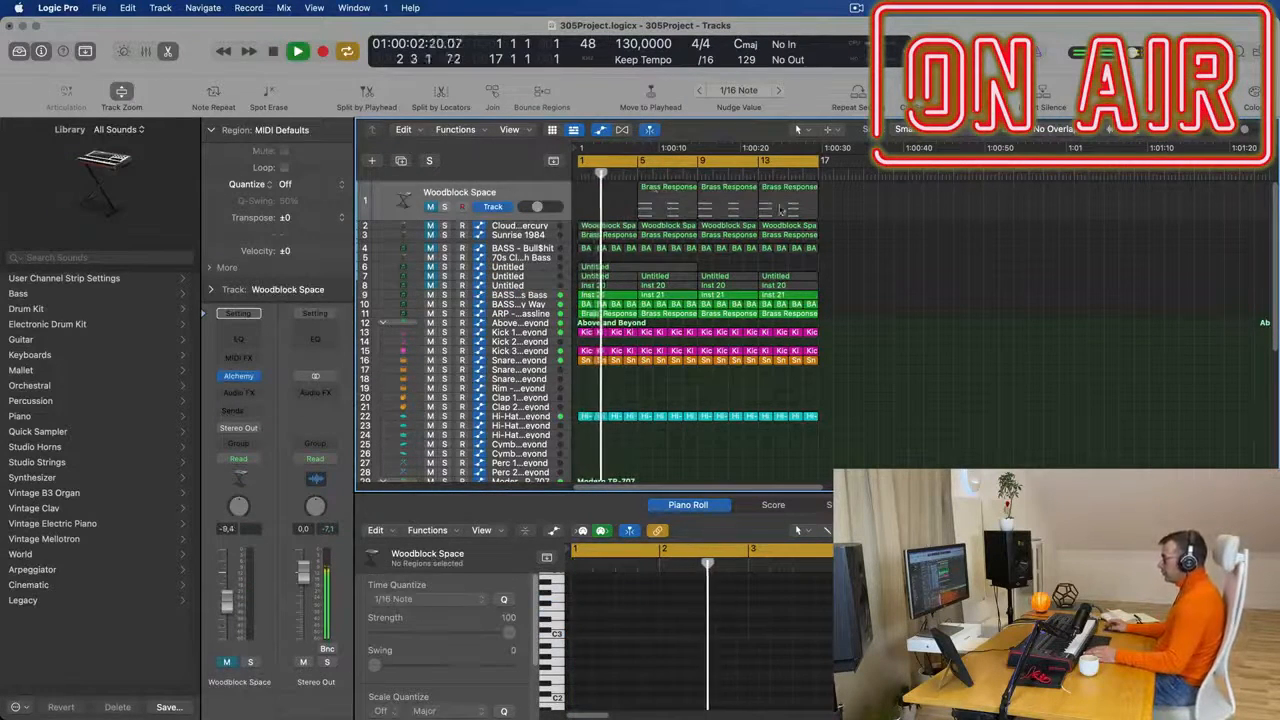
click(673, 190)
click(530, 296)
click(401, 160)
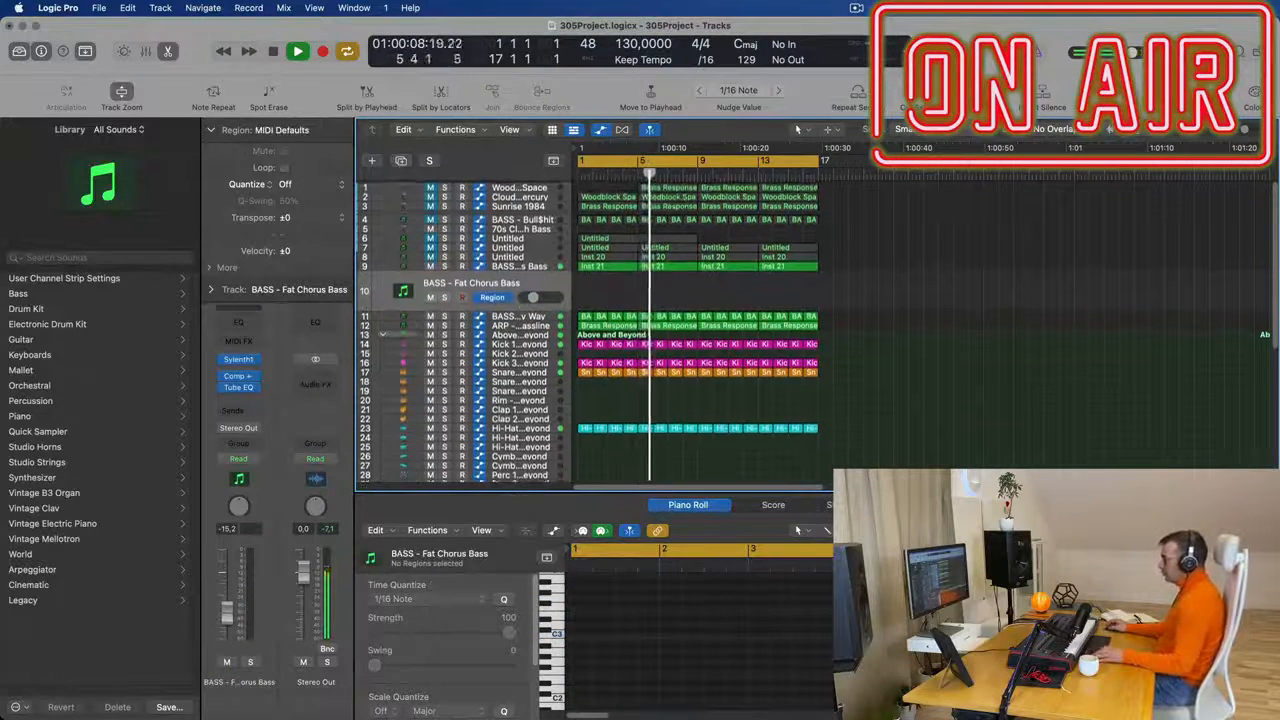
click(680, 187)
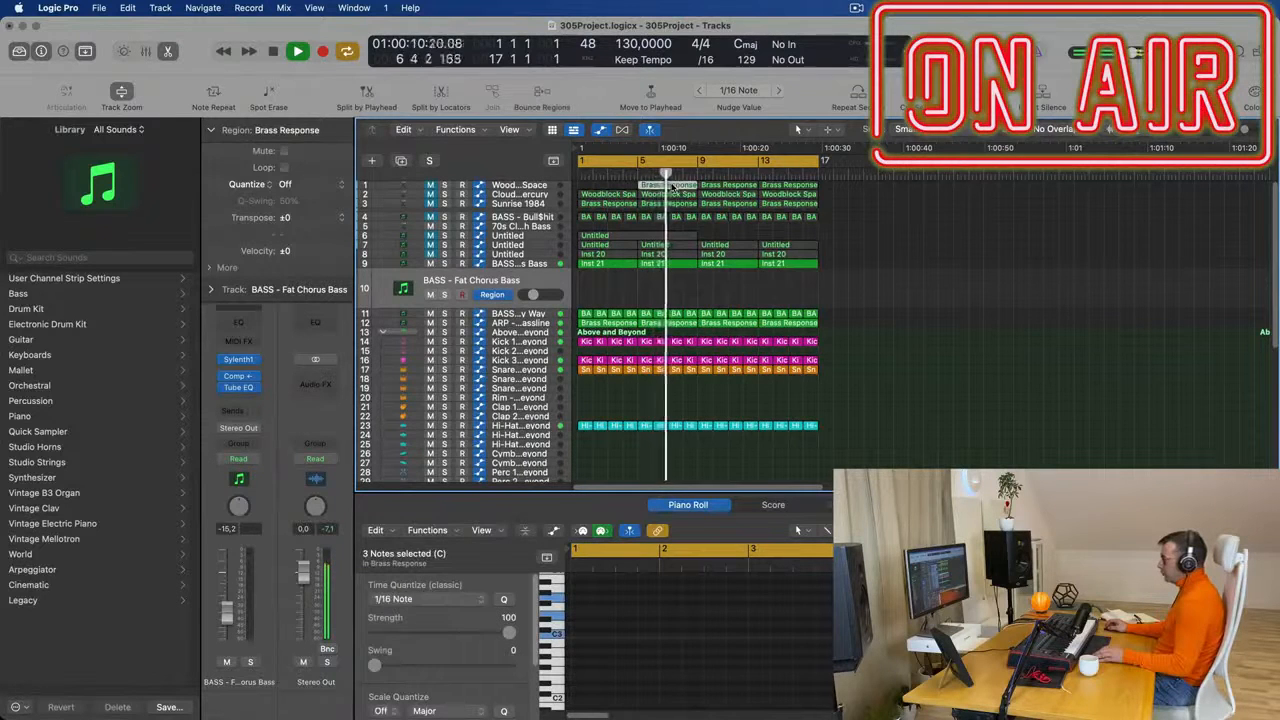
drag(680, 187, 617, 294)
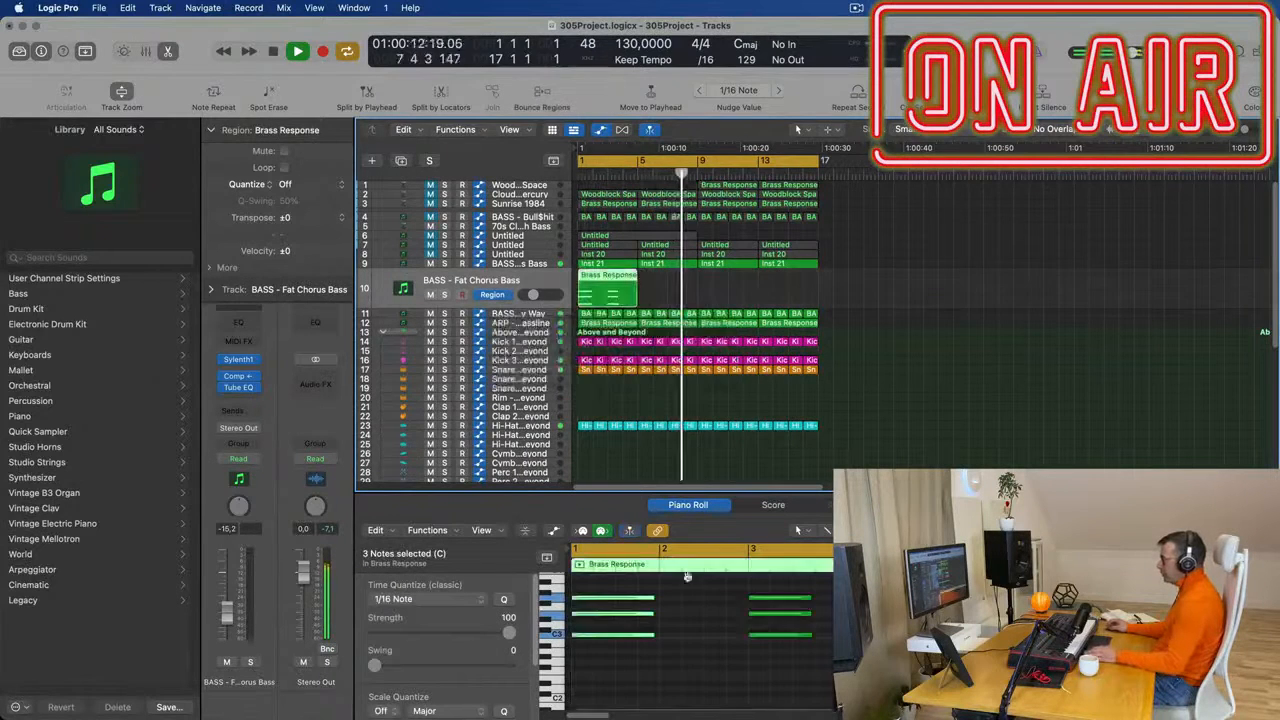
- Lengthen both chords in track 10's Brass Response region so they sustain through the whole region, then play them
key(space)
scroll(710, 649, down, 2)
drag(842, 588, 722, 641)
drag(828, 590, 875, 660)
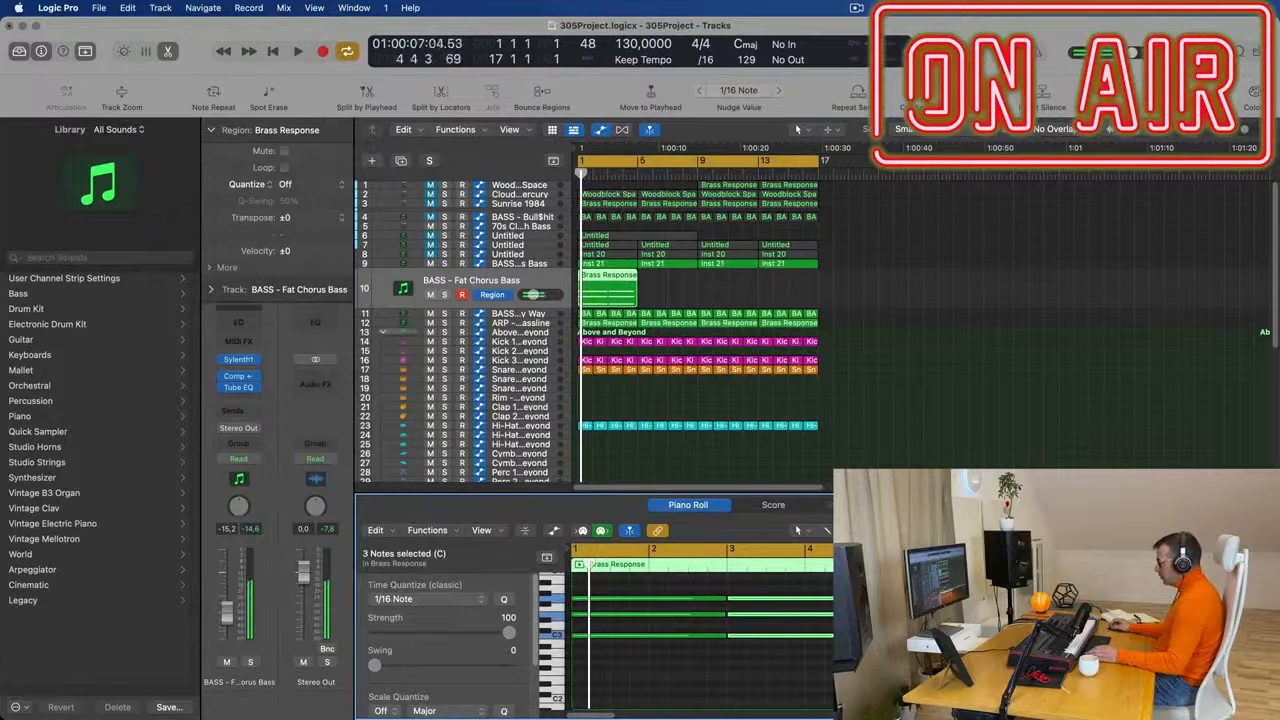
key(space)
key(space)
click(505, 284)
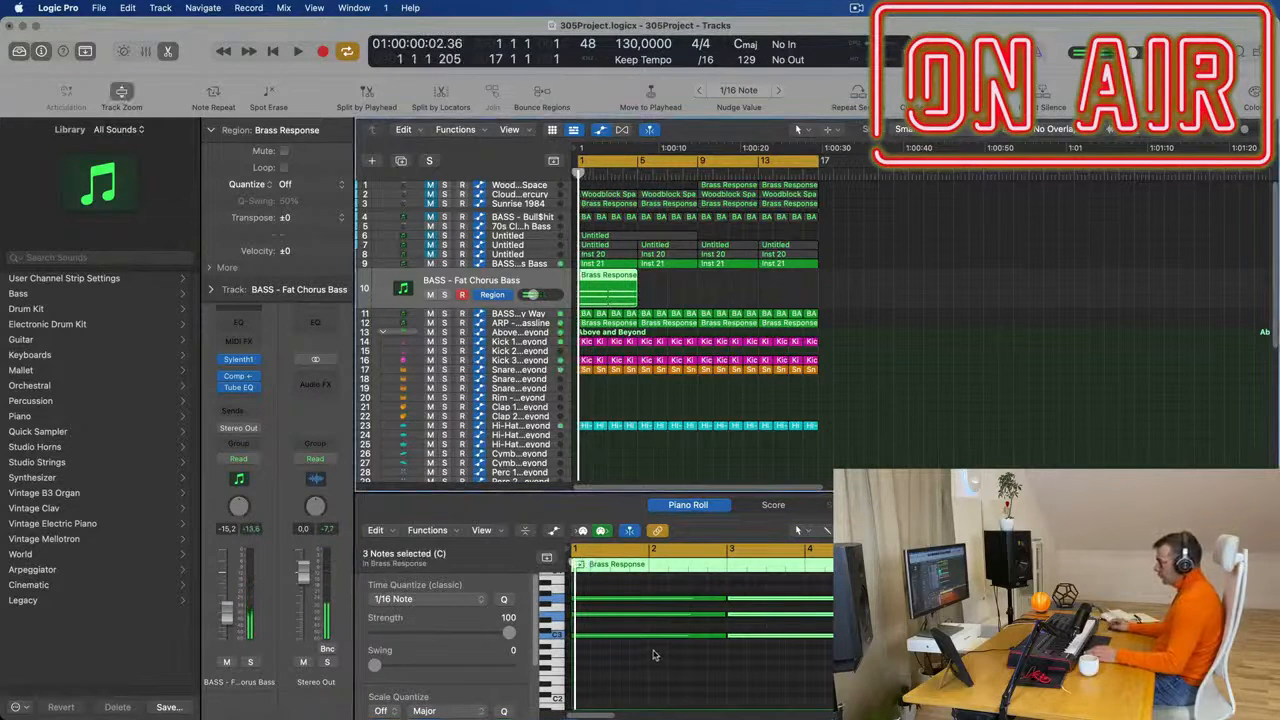
- Transpose all six chord notes in track 10's Brass Response region down one octave
click(656, 658)
key(super+a)
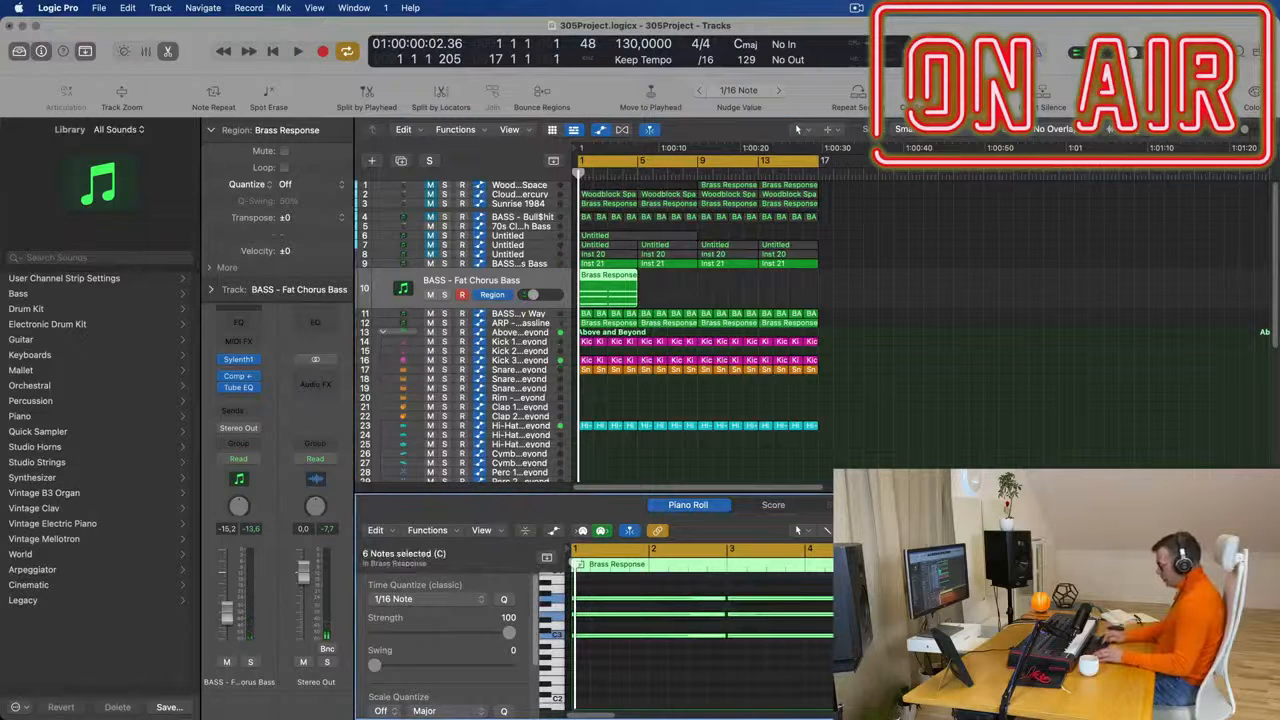
key(alt+shift+Down)
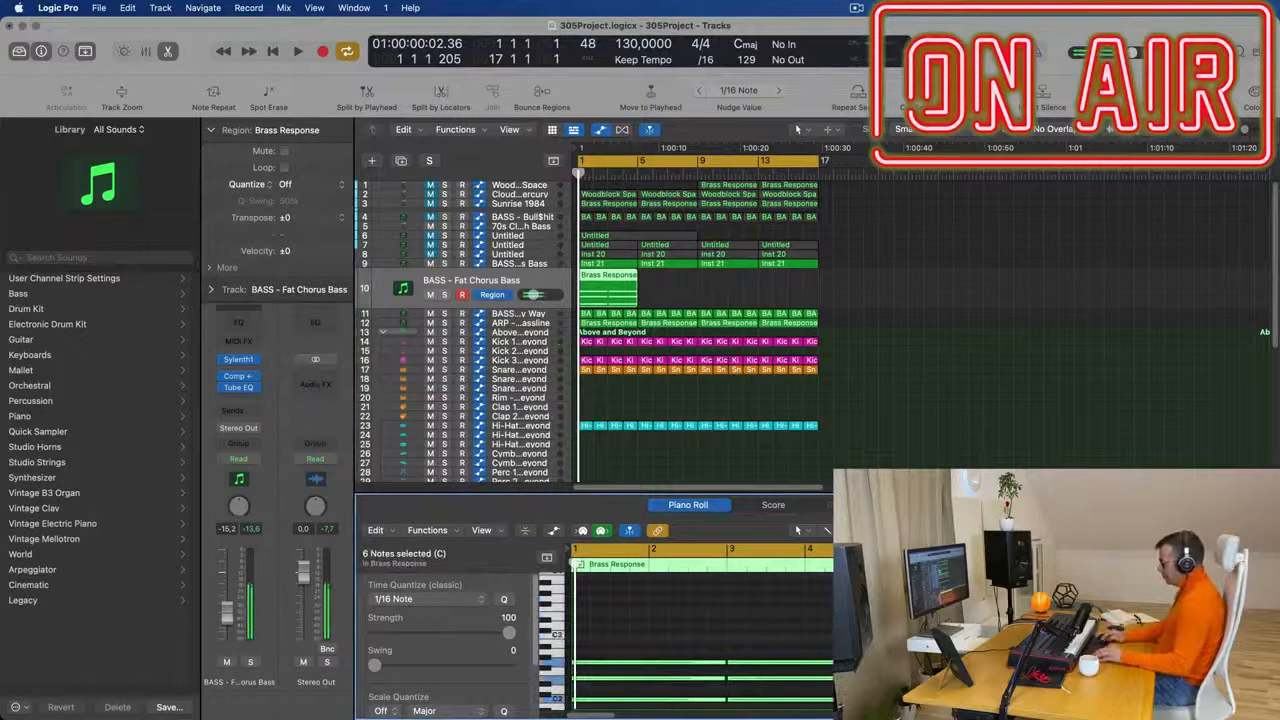
- Load a fresh stereo Sylenth1 on track 10, switch to its second preset bank and choose the preset PAD - Anjuna Pad
click(255, 360)
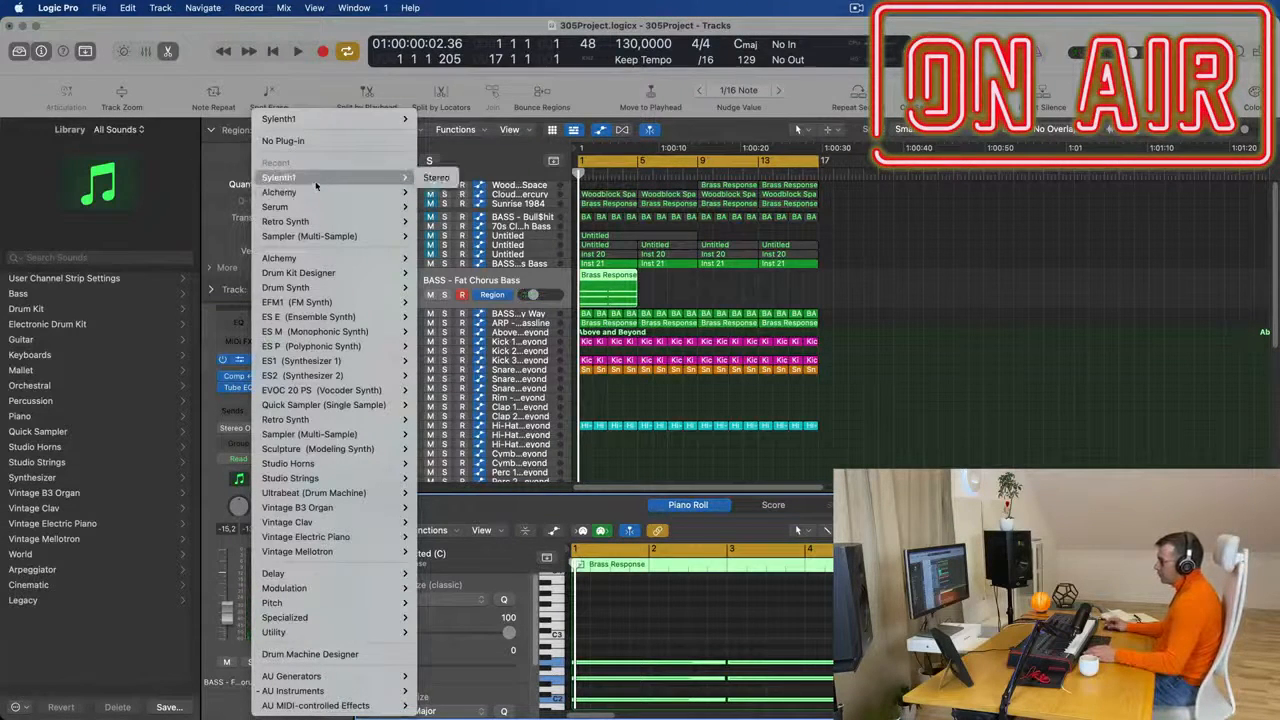
click(437, 179)
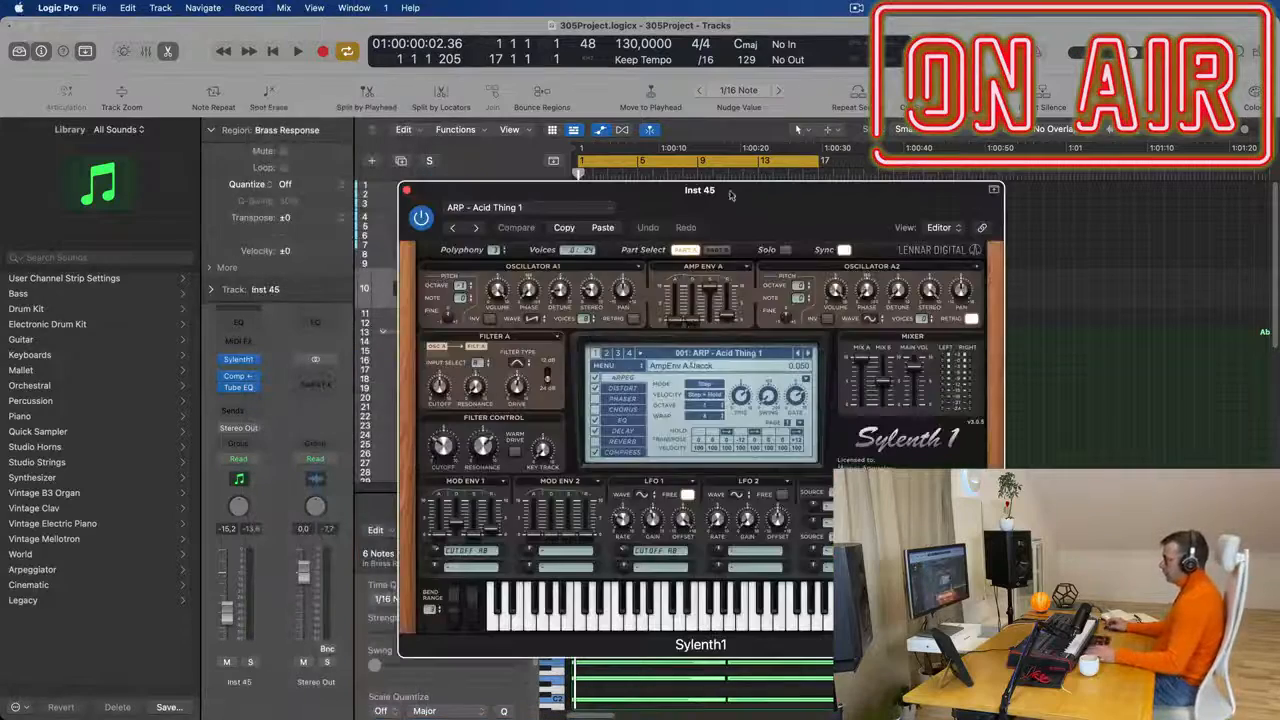
click(760, 356)
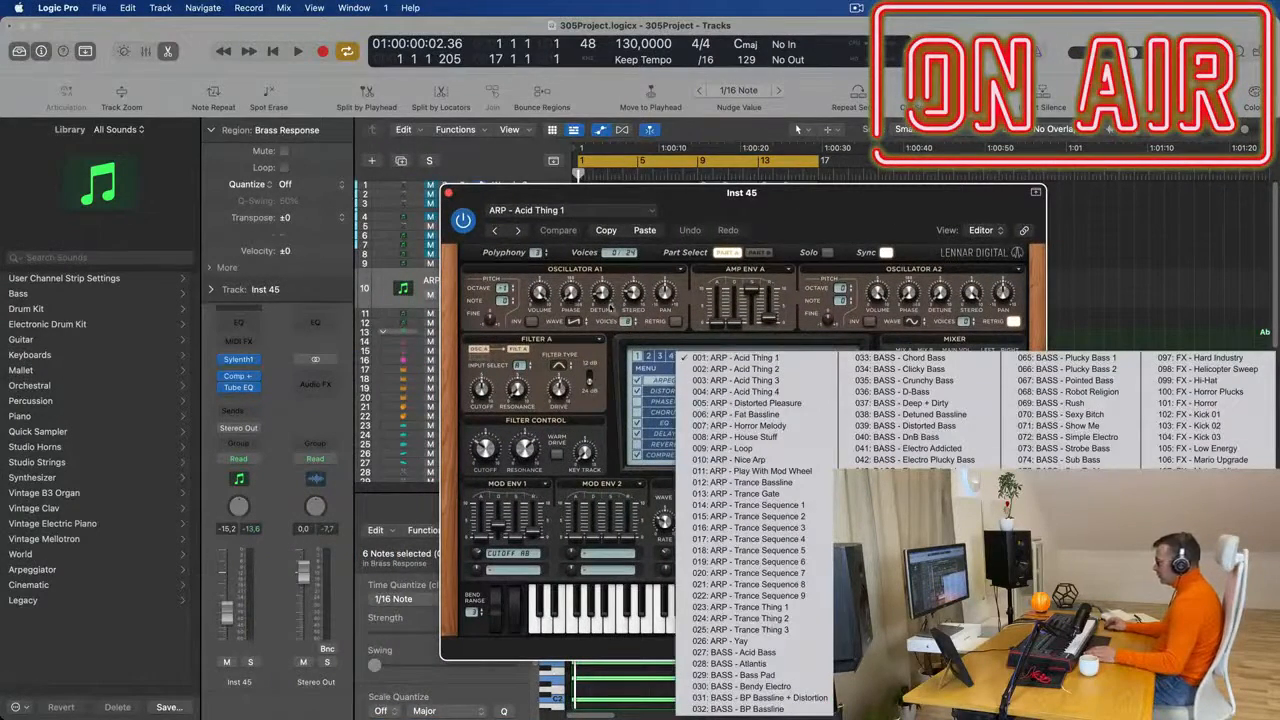
click(650, 357)
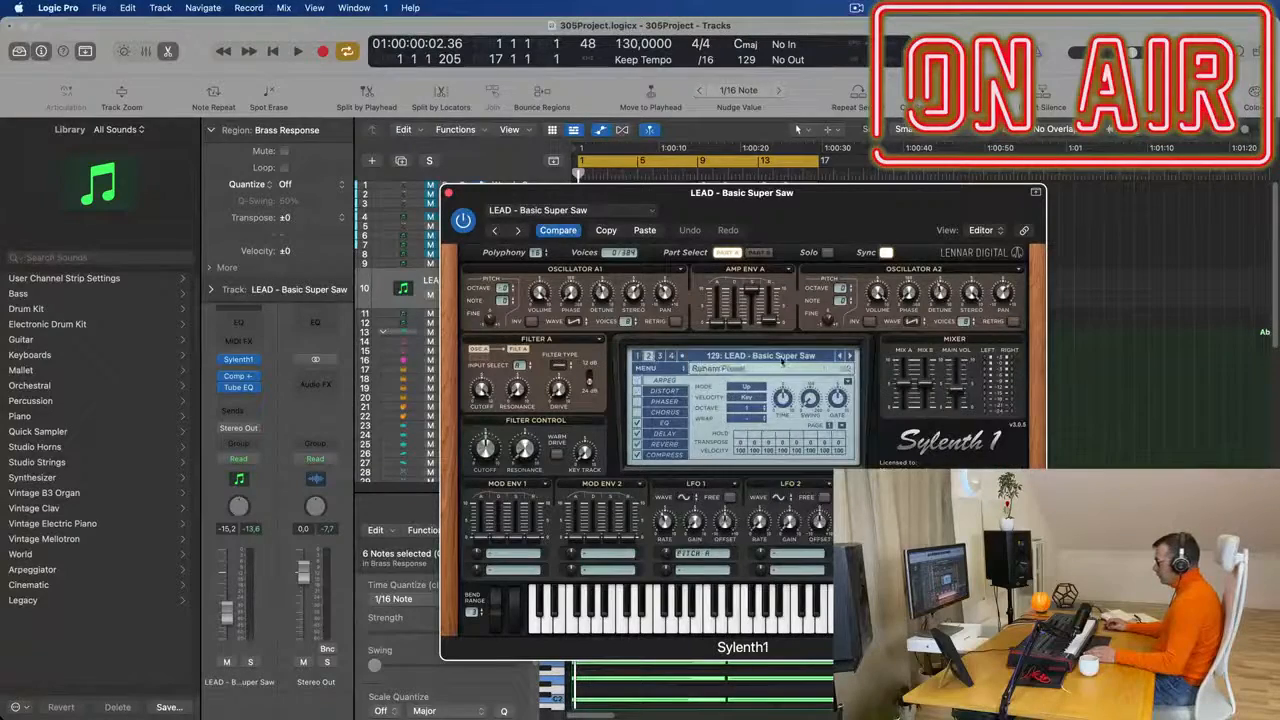
click(783, 358)
click(1190, 607)
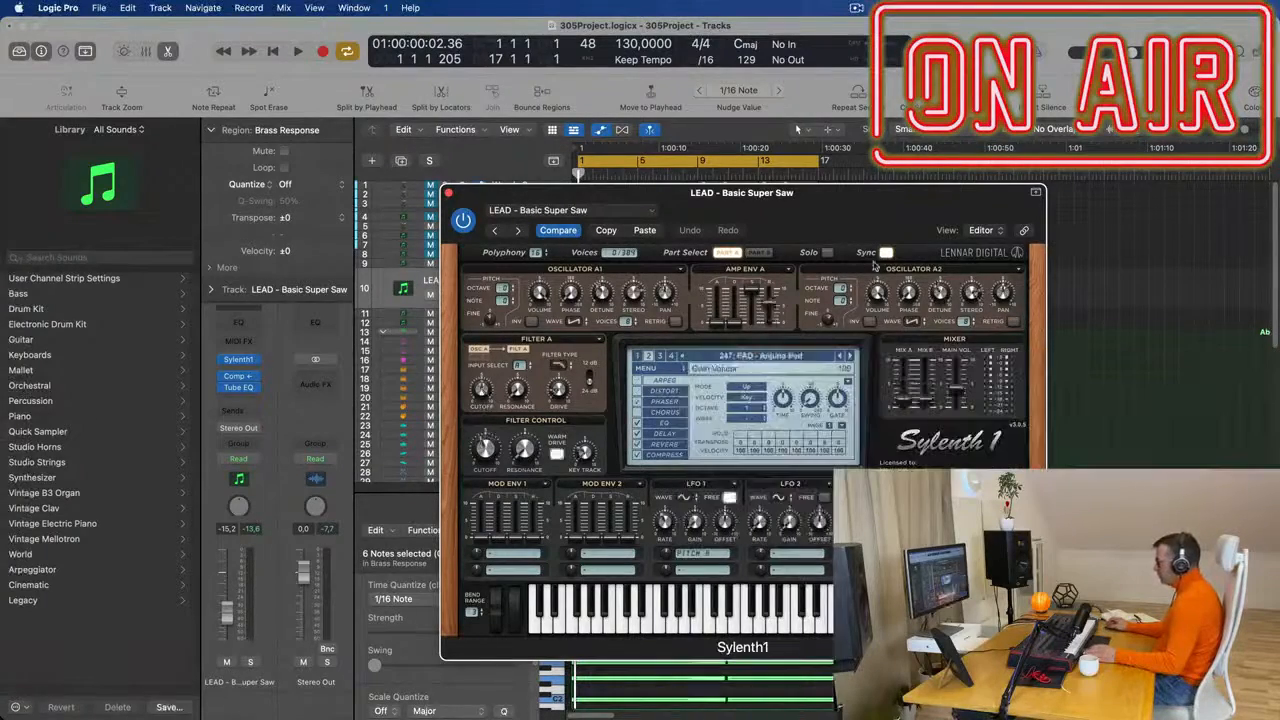
- Play the arrangement and lower the Anjuna Pad track's volume to about -16.2 dB
key(space)
drag(860, 213, 1079, 121)
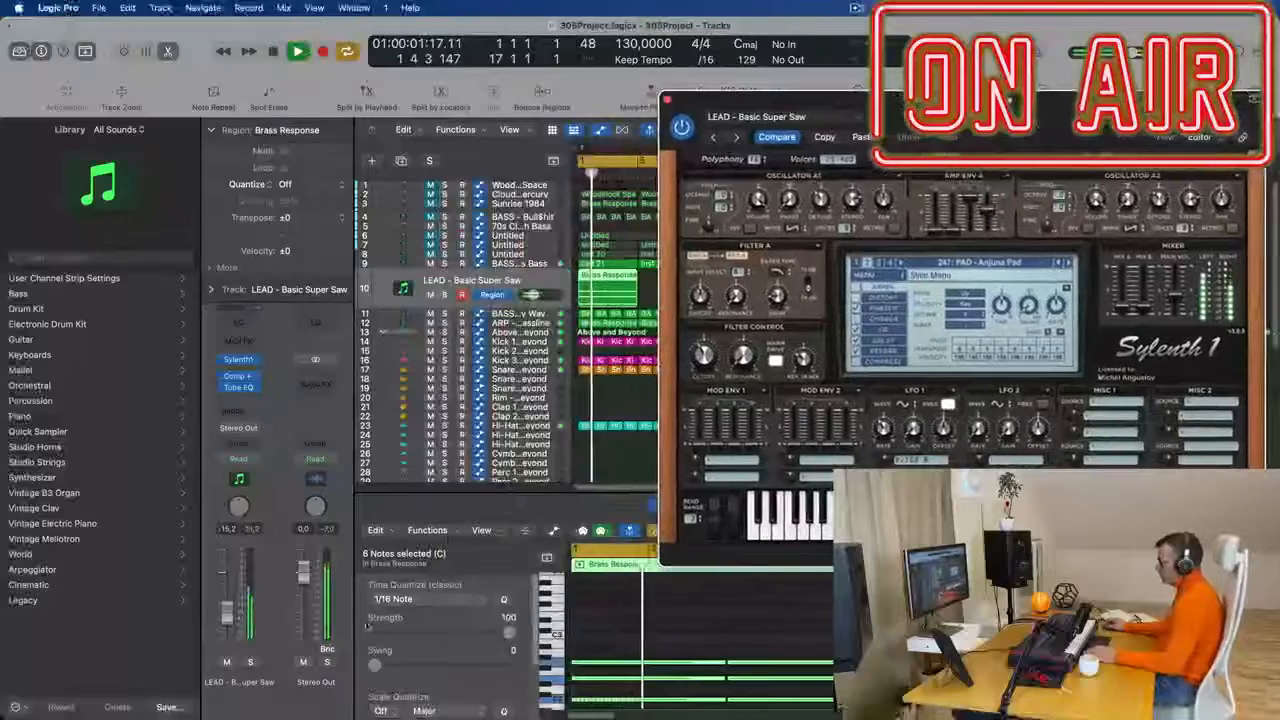
drag(228, 619, 228, 623)
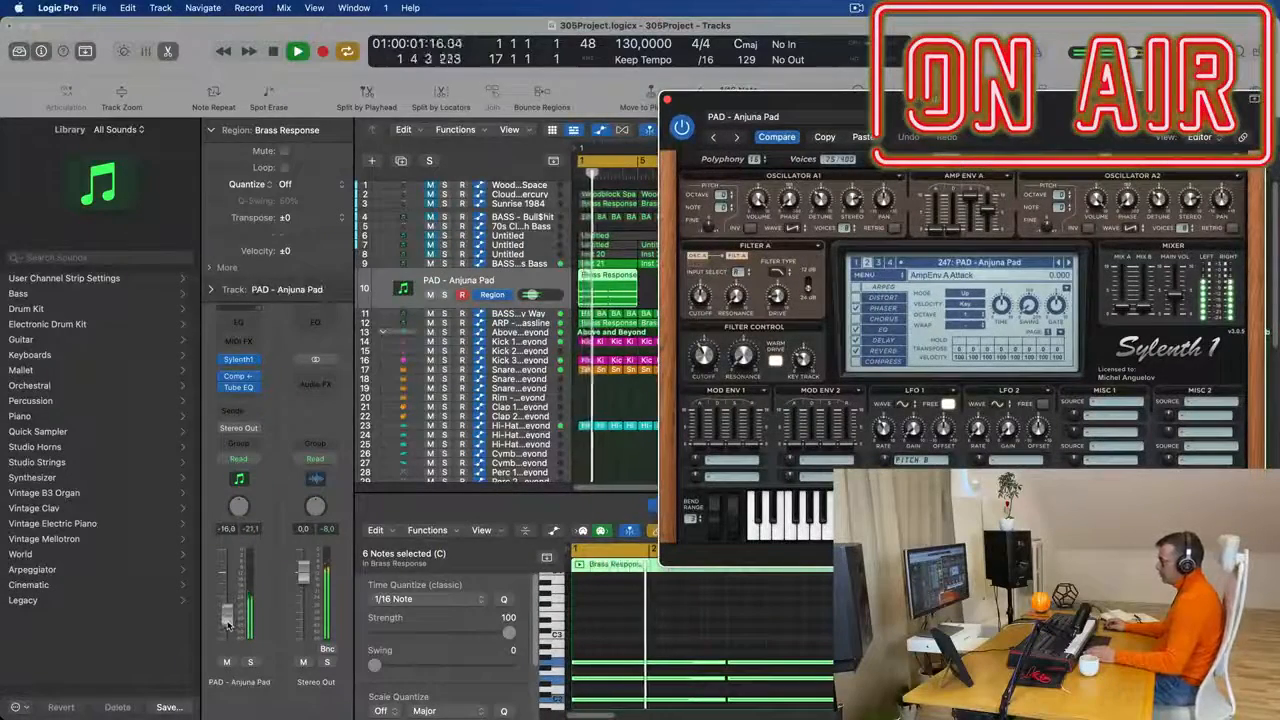
- Set the Anjuna Pad's Filter Control cutoff to about 5.634 during playback, then close the synth window
drag(1048, 124, 697, 238)
key(space)
key(space)
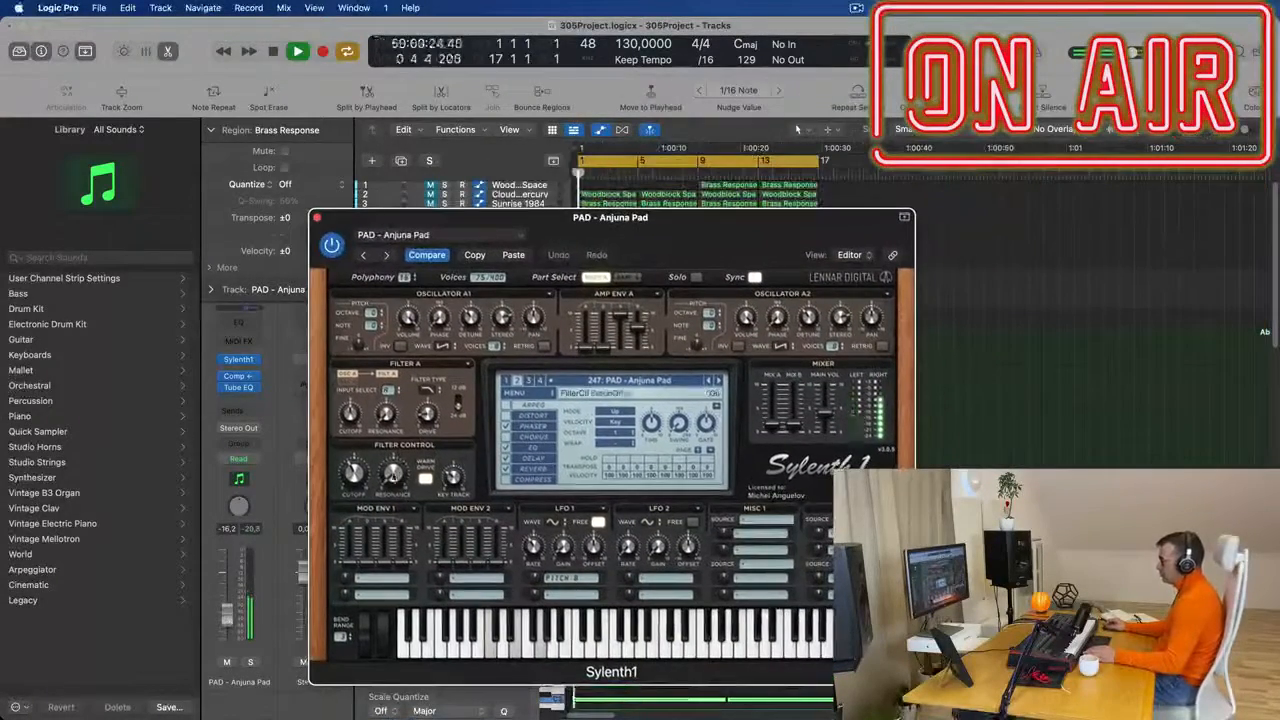
drag(356, 475, 356, 463)
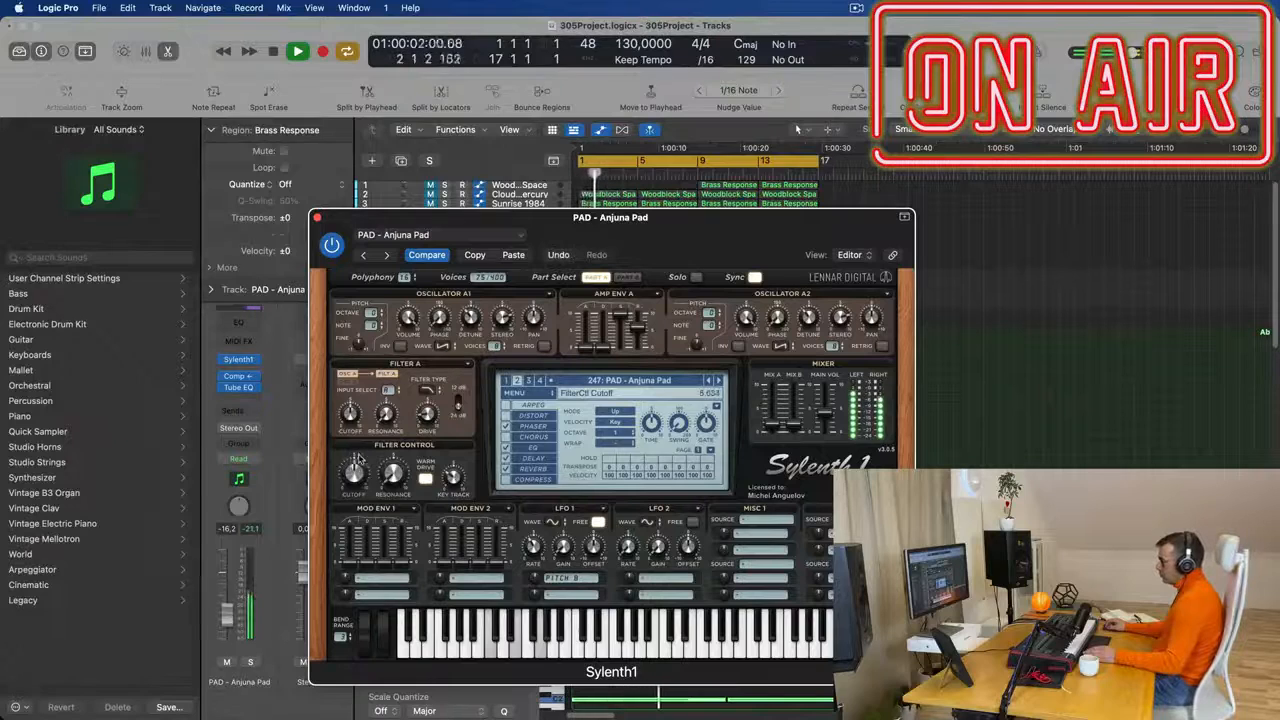
drag(653, 238, 903, 263)
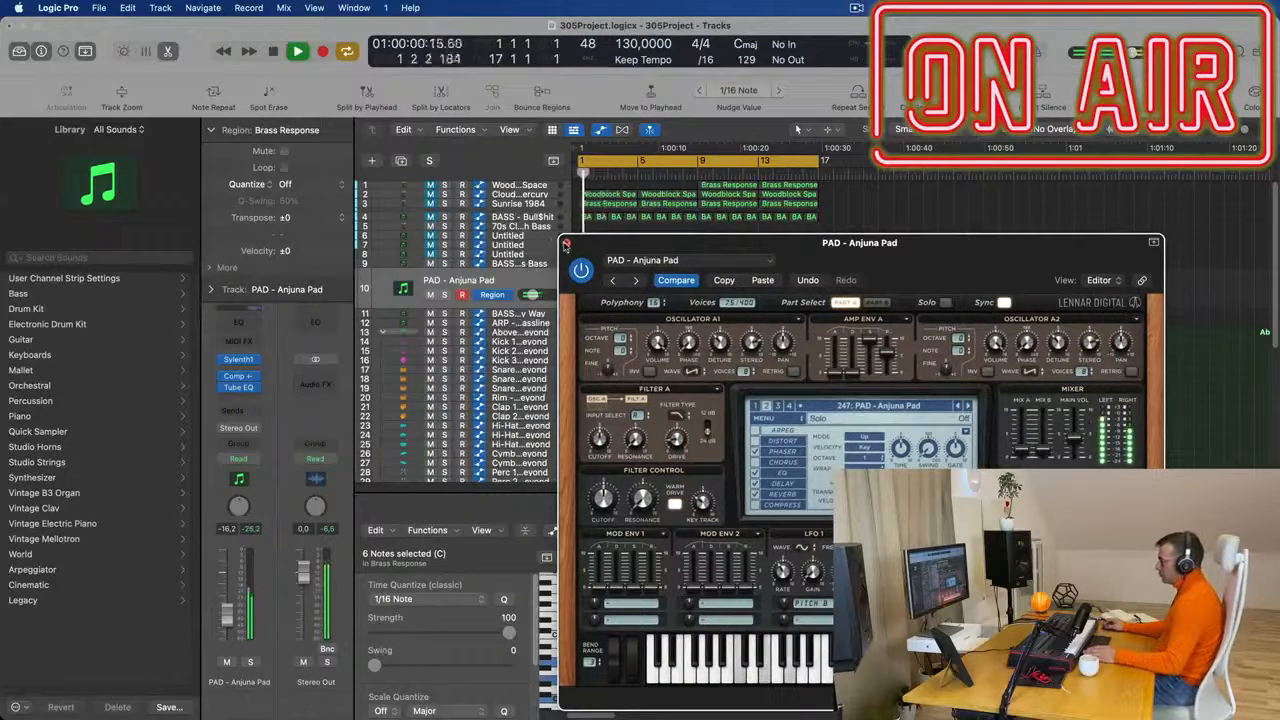
click(566, 243)
- Shorten all six notes of the two sustained chords in track 10's Brass Response region to short stabs
key(space)
scroll(697, 609, down, 2)
key(space)
scroll(704, 655, up, 3)
key(space)
drag(686, 605, 870, 708)
scroll(700, 630, up, 1)
drag(883, 618, 748, 617)
key(space)
scroll(657, 651, up, 3)
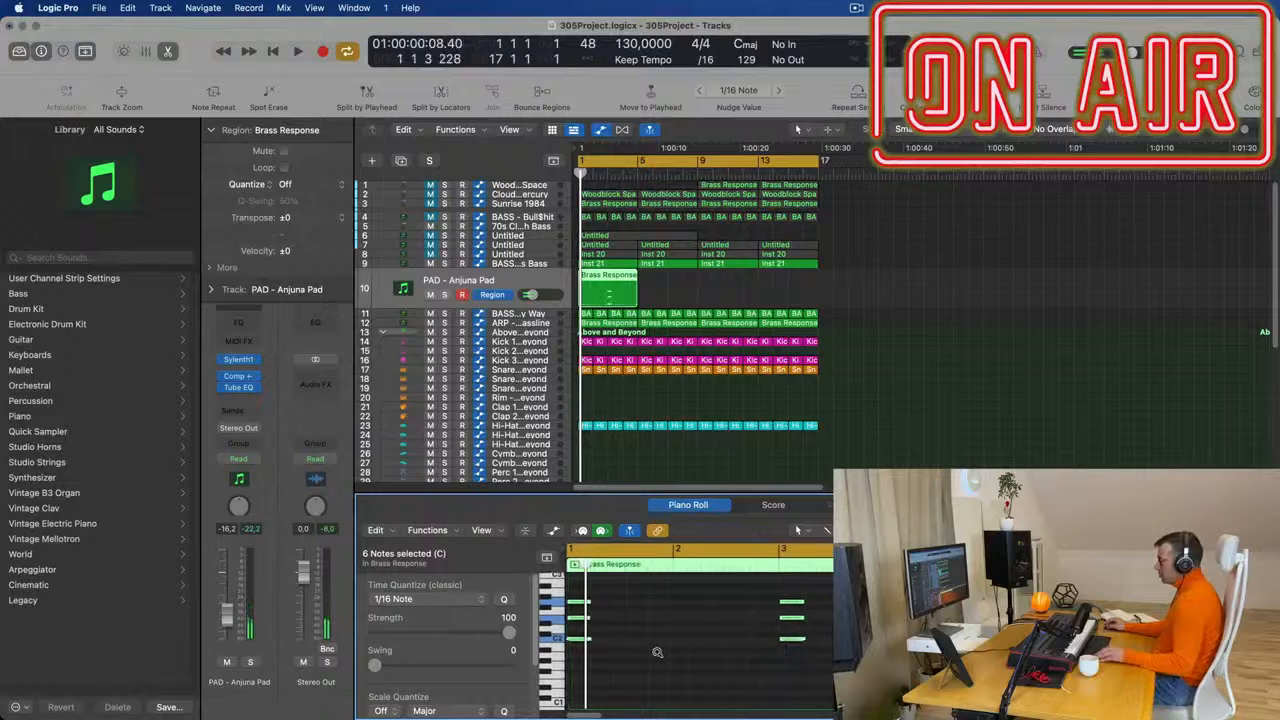
- Move both chord stabs one bar later so they start at bars 2 and 4, and play the result
key(Return)
key(space)
drag(587, 605, 693, 607)
key(Return)
key(space)
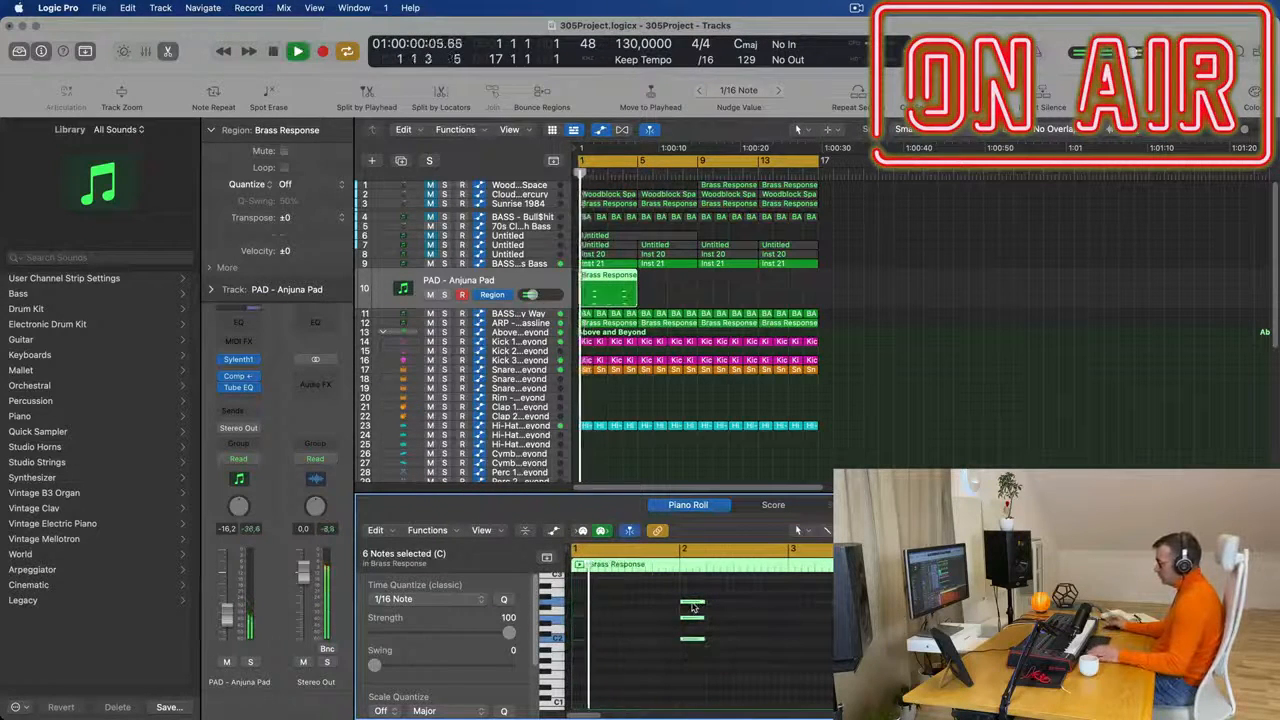
scroll(742, 622, up, 3)
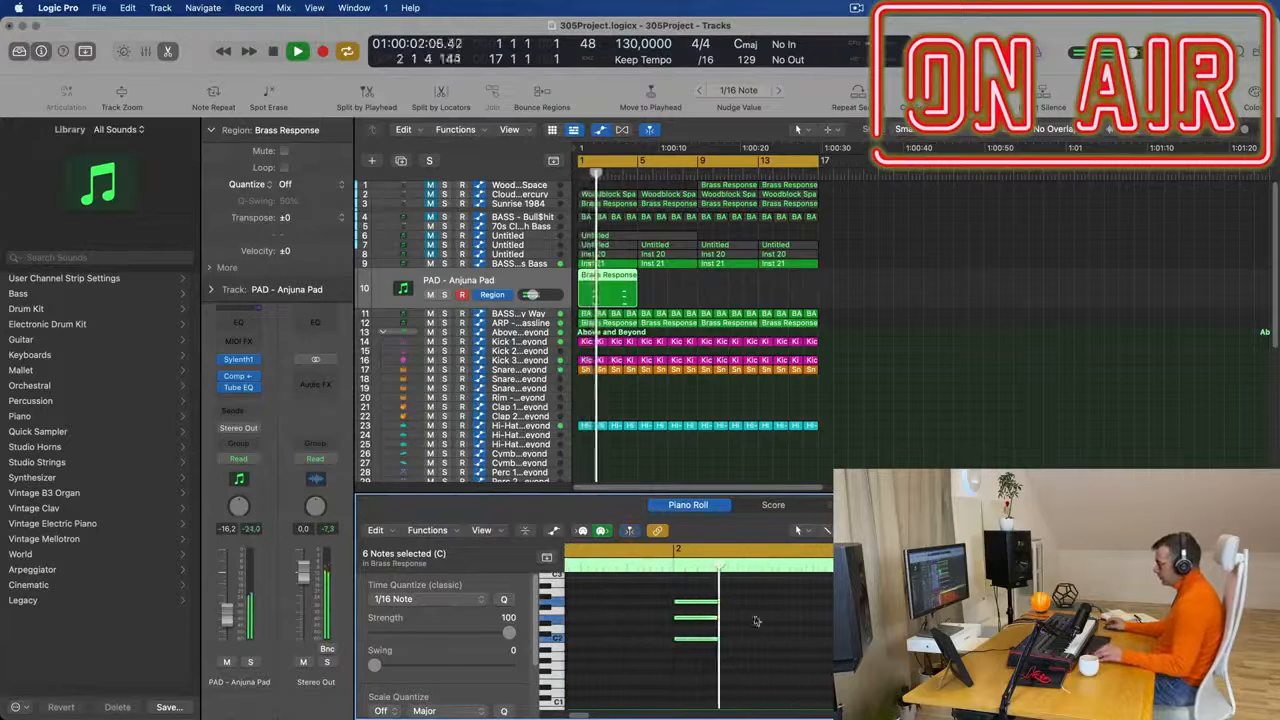
- Shorten the stabs further and copy them into six evenly spaced chords from bar 2 and again from bar 4, then play them
drag(738, 588, 707, 670)
key(space)
drag(642, 608, 850, 674)
drag(718, 641, 690, 643)
scroll(694, 616, right, 5)
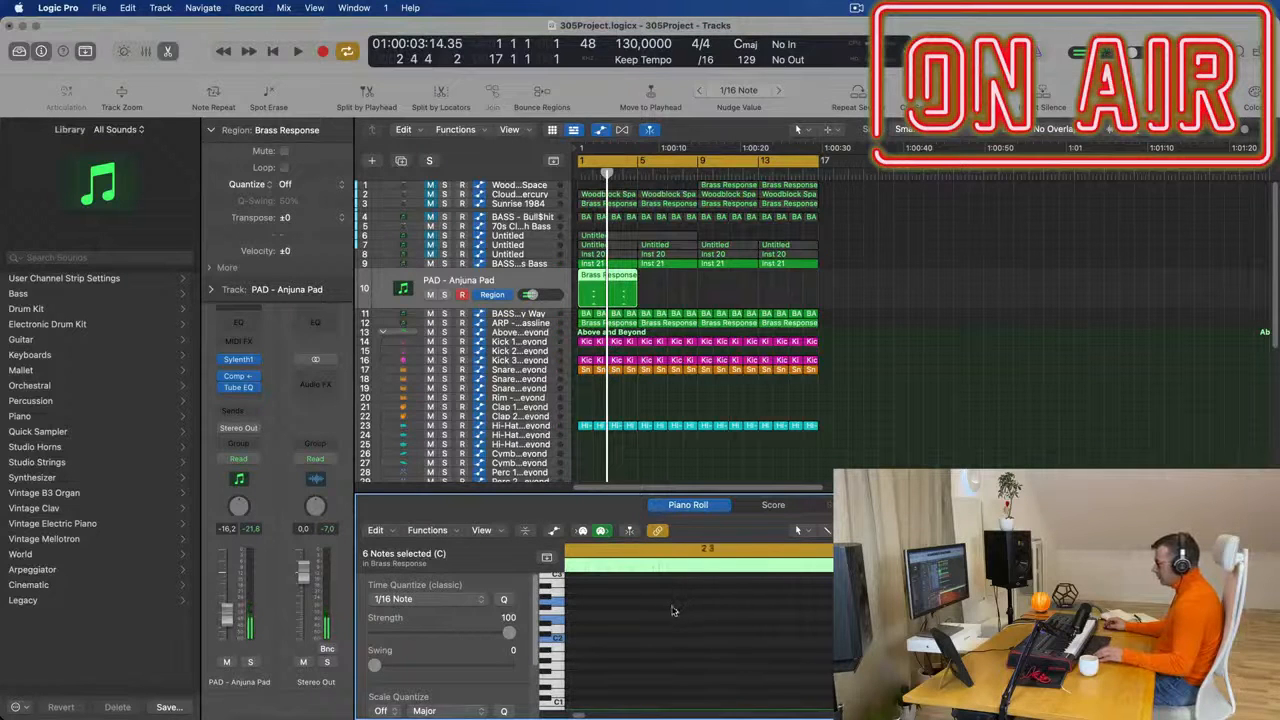
drag(587, 602, 716, 606)
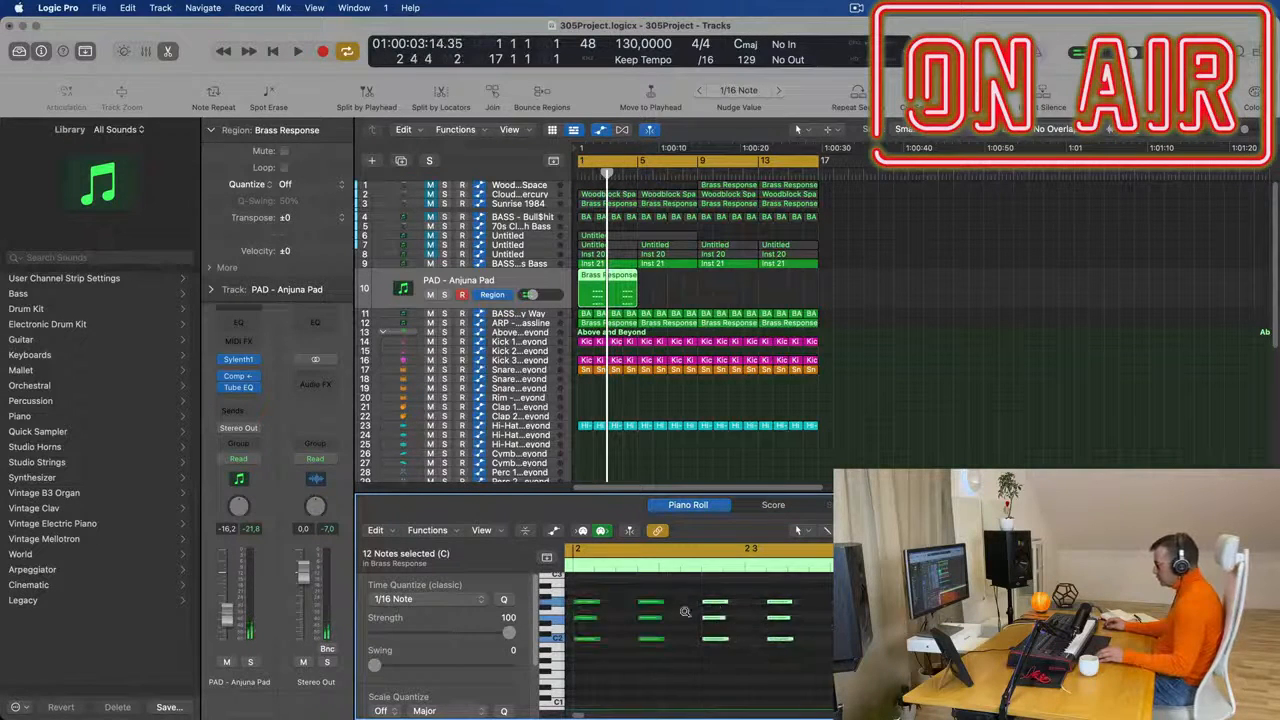
key(space)
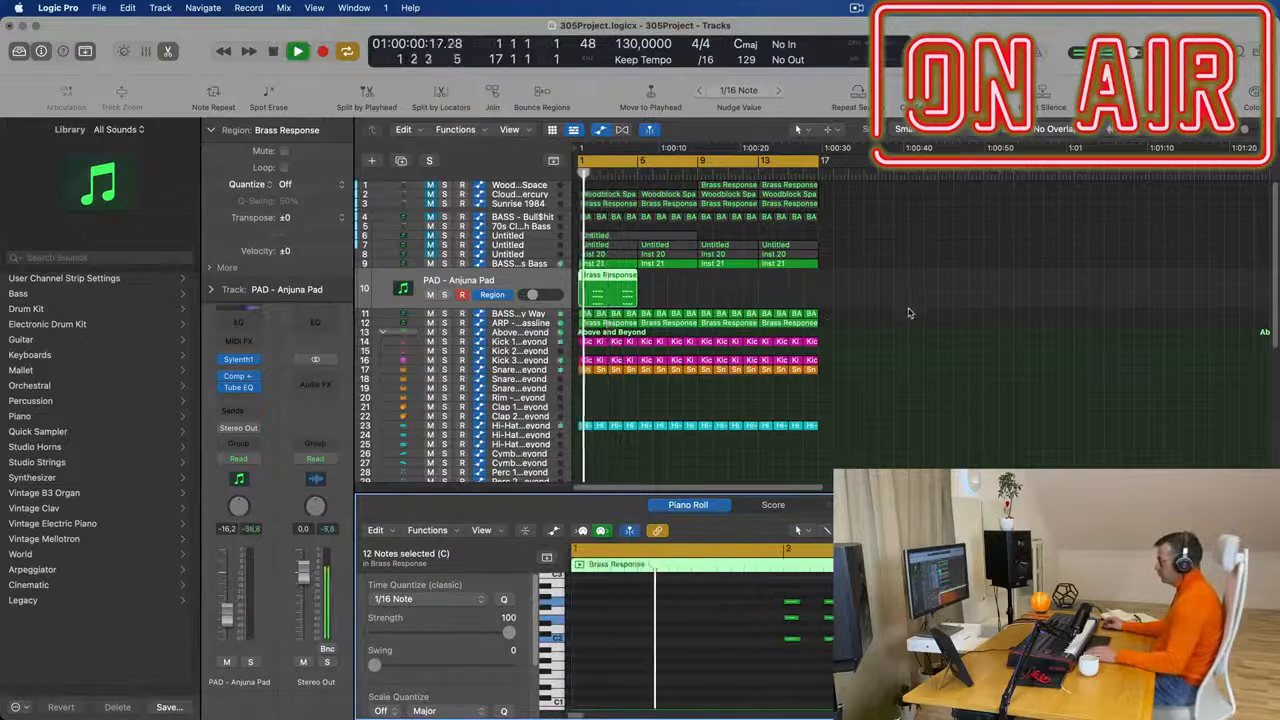
- Tighten the Anjuna Pad's Amp Env A in Sylenth1 by lowering its sustain and setting its release to 0 during playback
scroll(913, 338, down, 5)
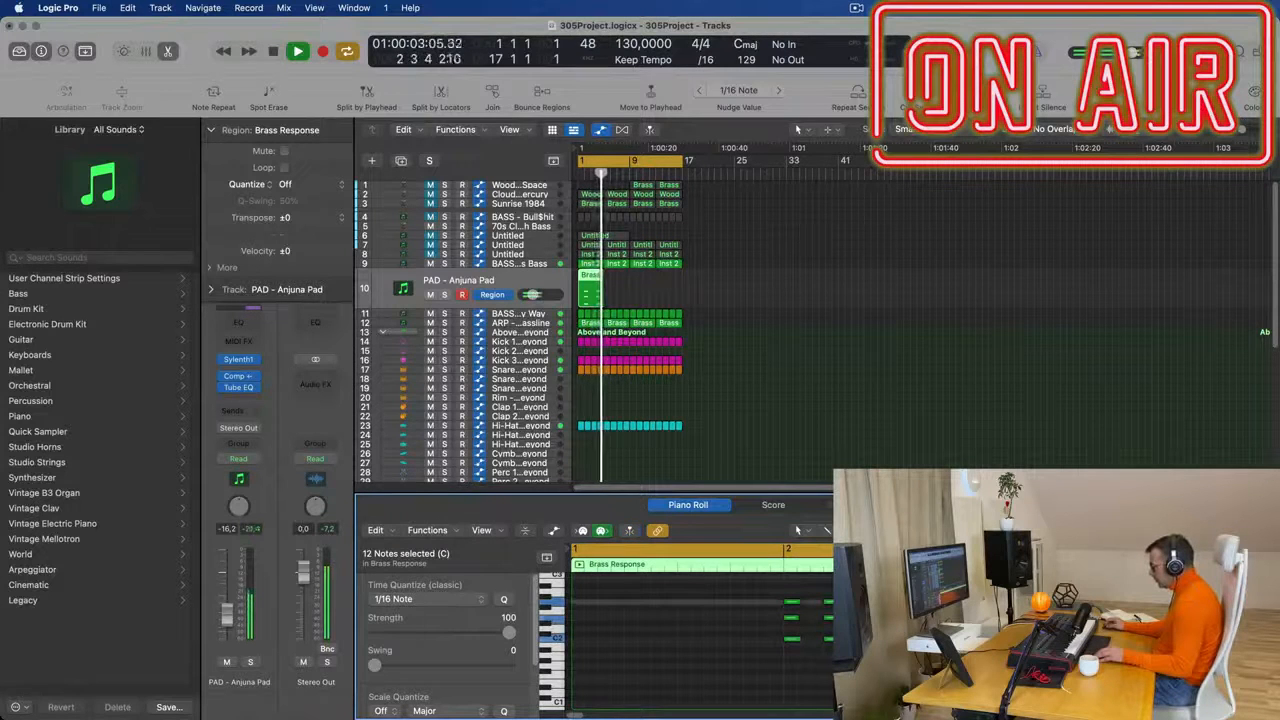
scroll(887, 361, down, 3)
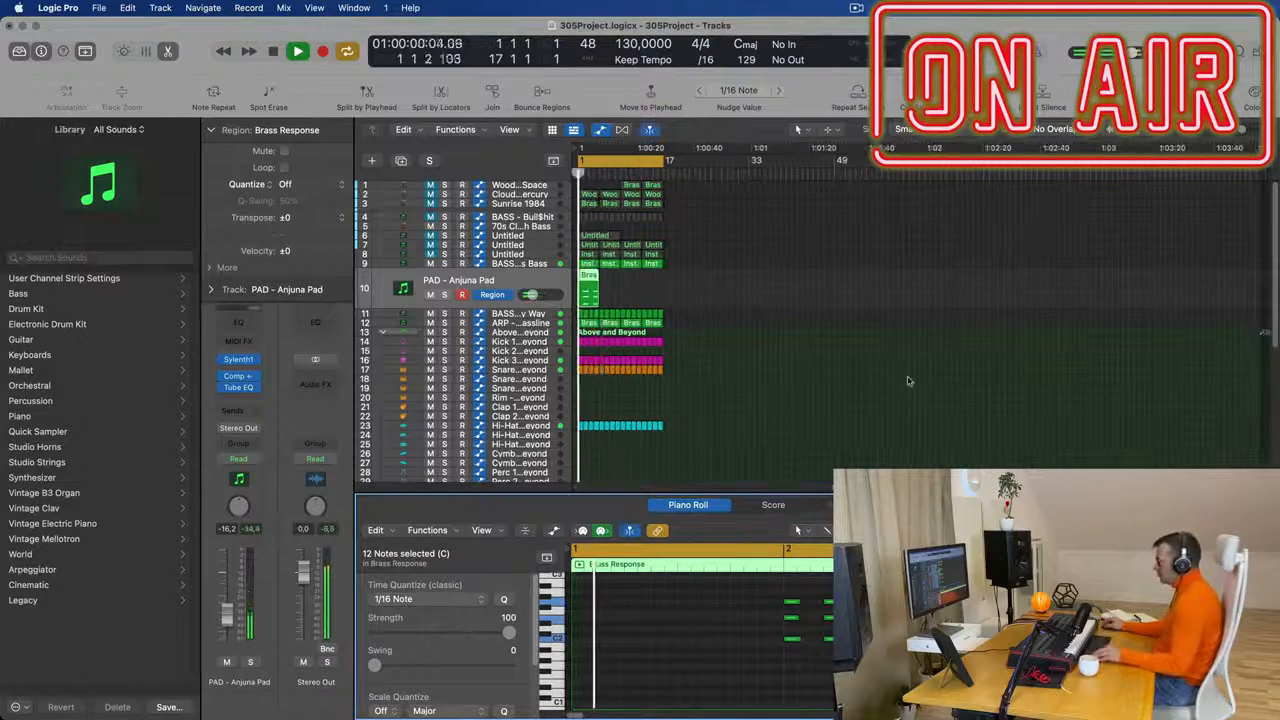
click(537, 281)
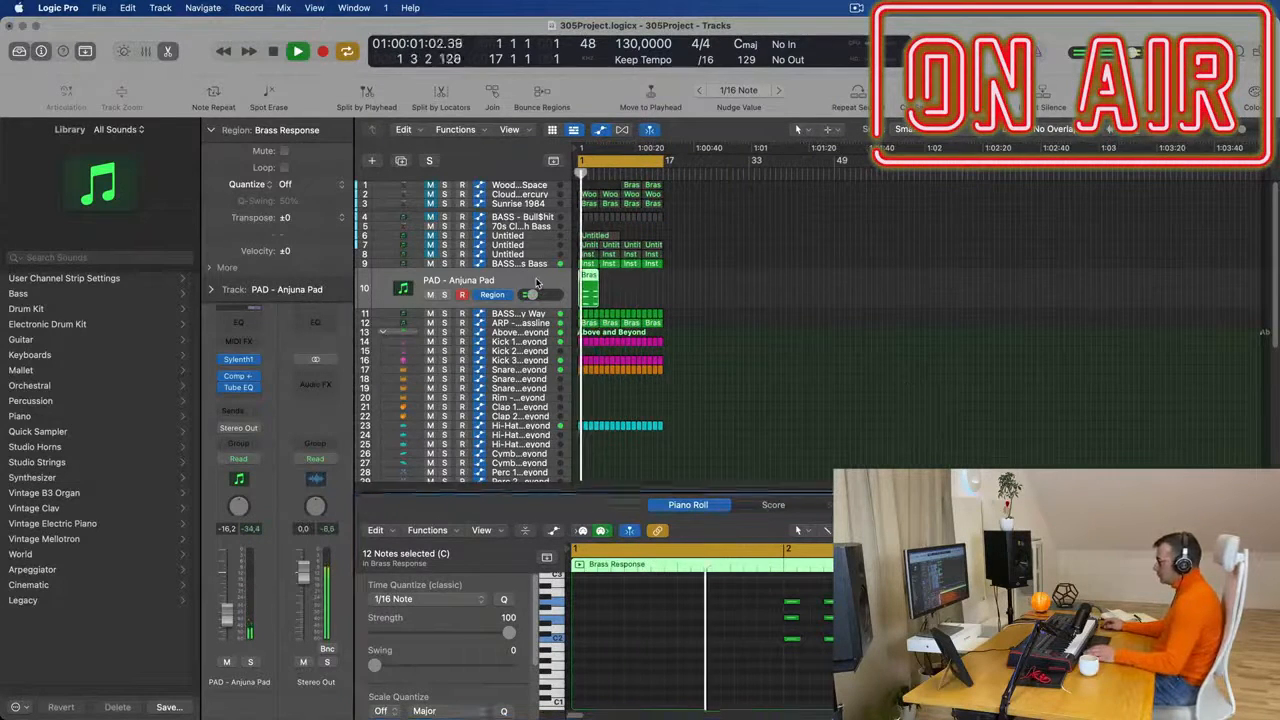
click(239, 361)
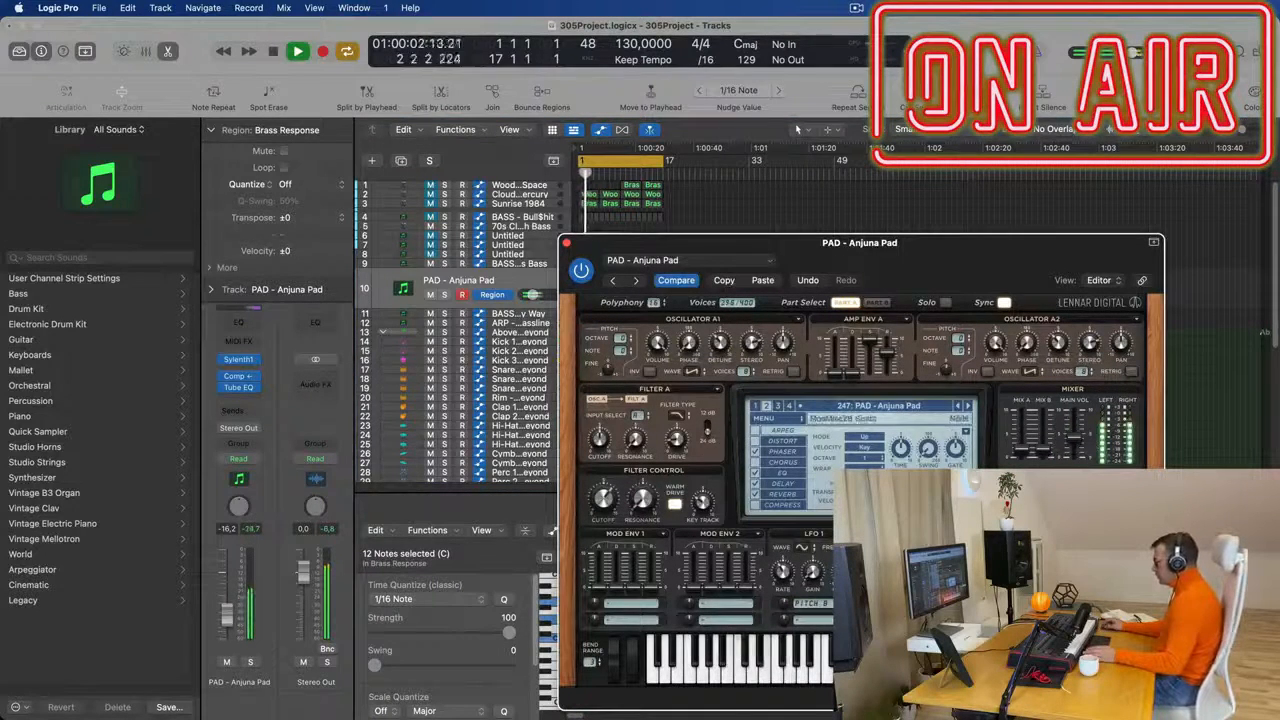
key(space)
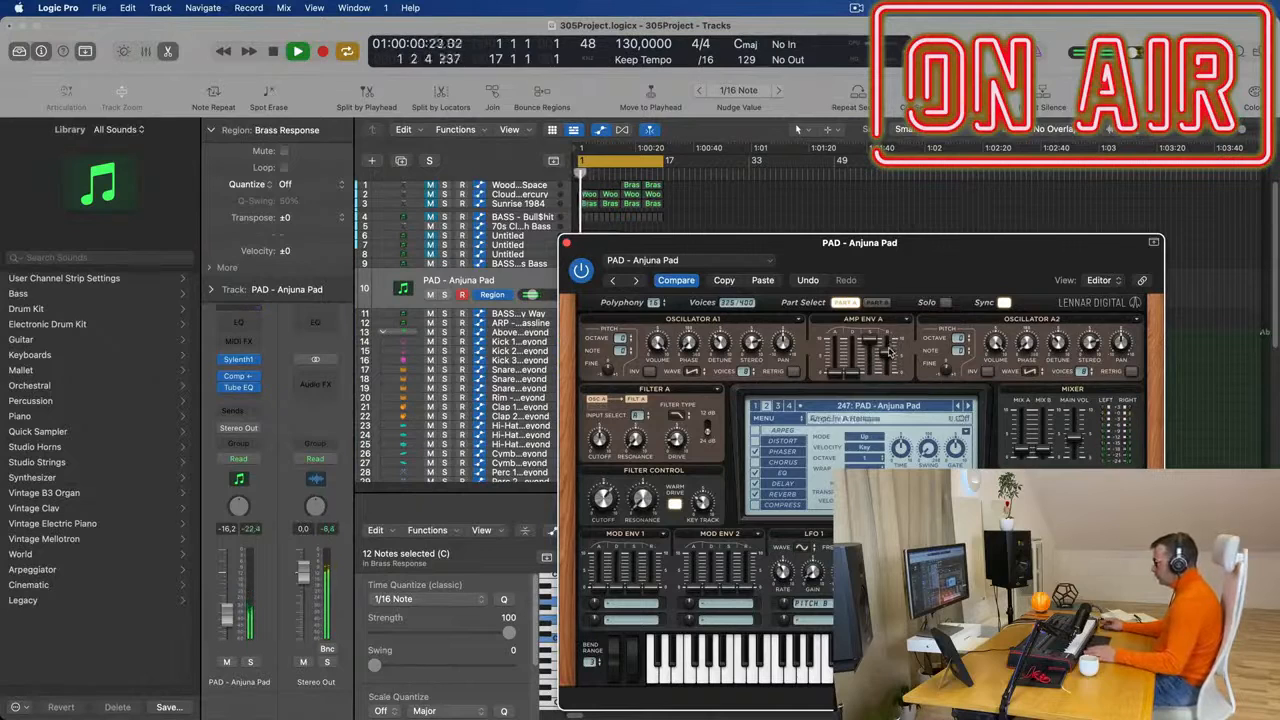
drag(916, 268, 1031, 246)
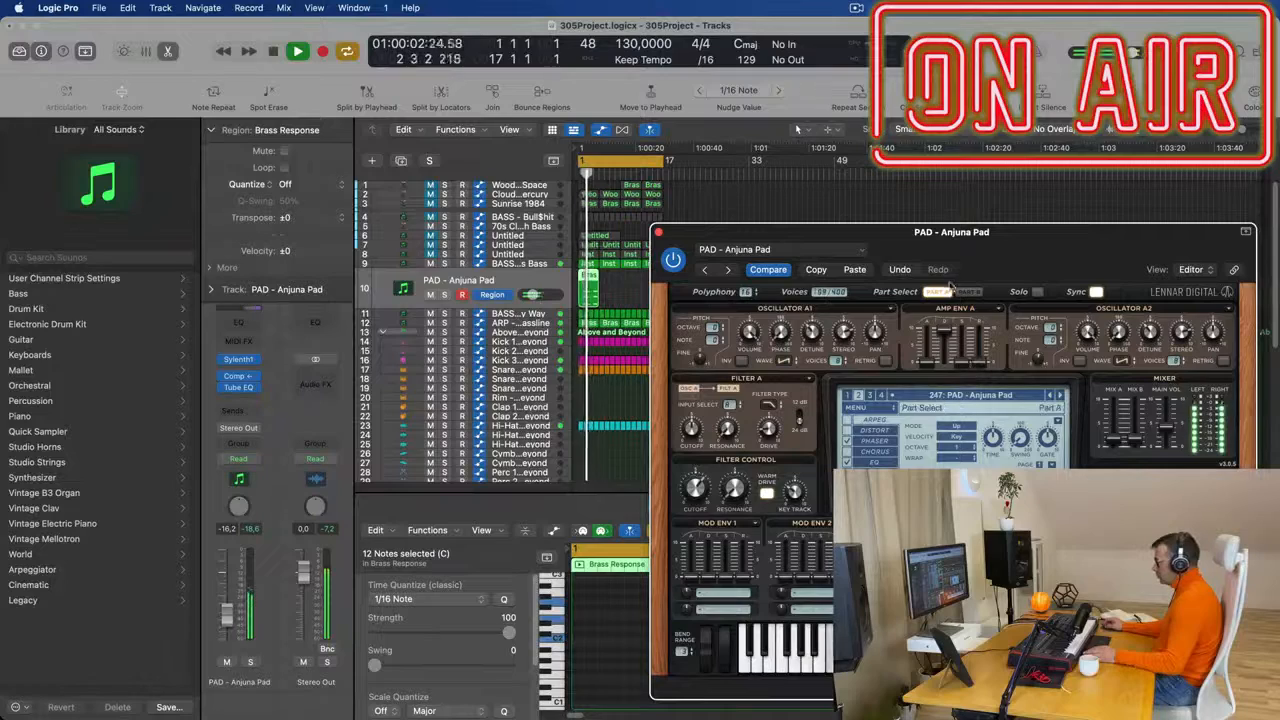
drag(1058, 234, 1010, 157)
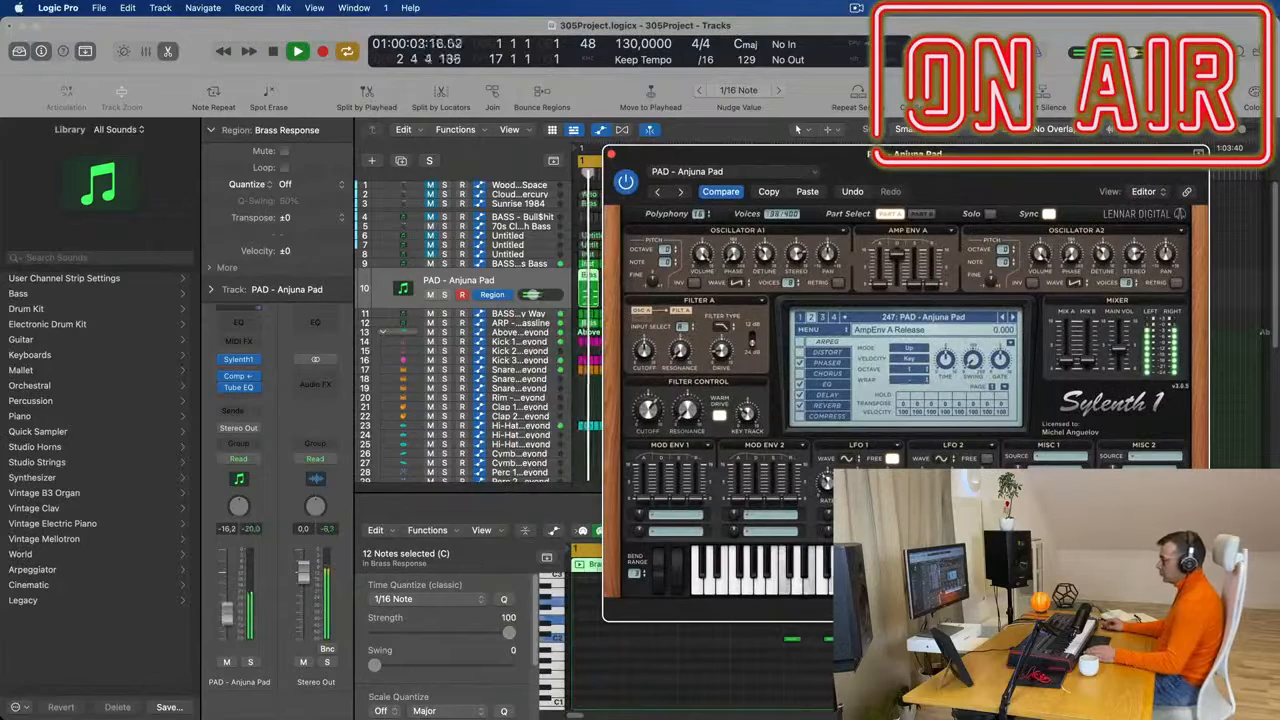
- Raise the Anjuna Pad track's volume to -15.0 dB and close the Sylenth1 window
click(295, 550)
drag(905, 155, 847, 181)
key(space)
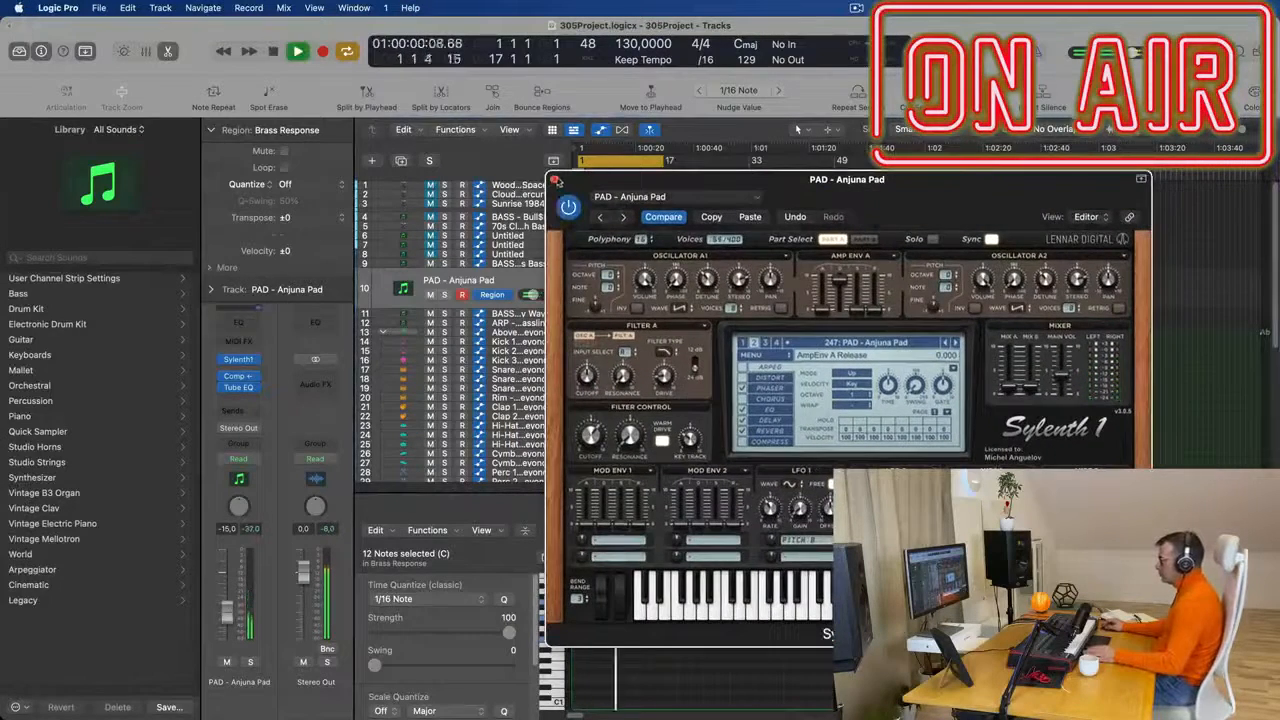
click(556, 180)
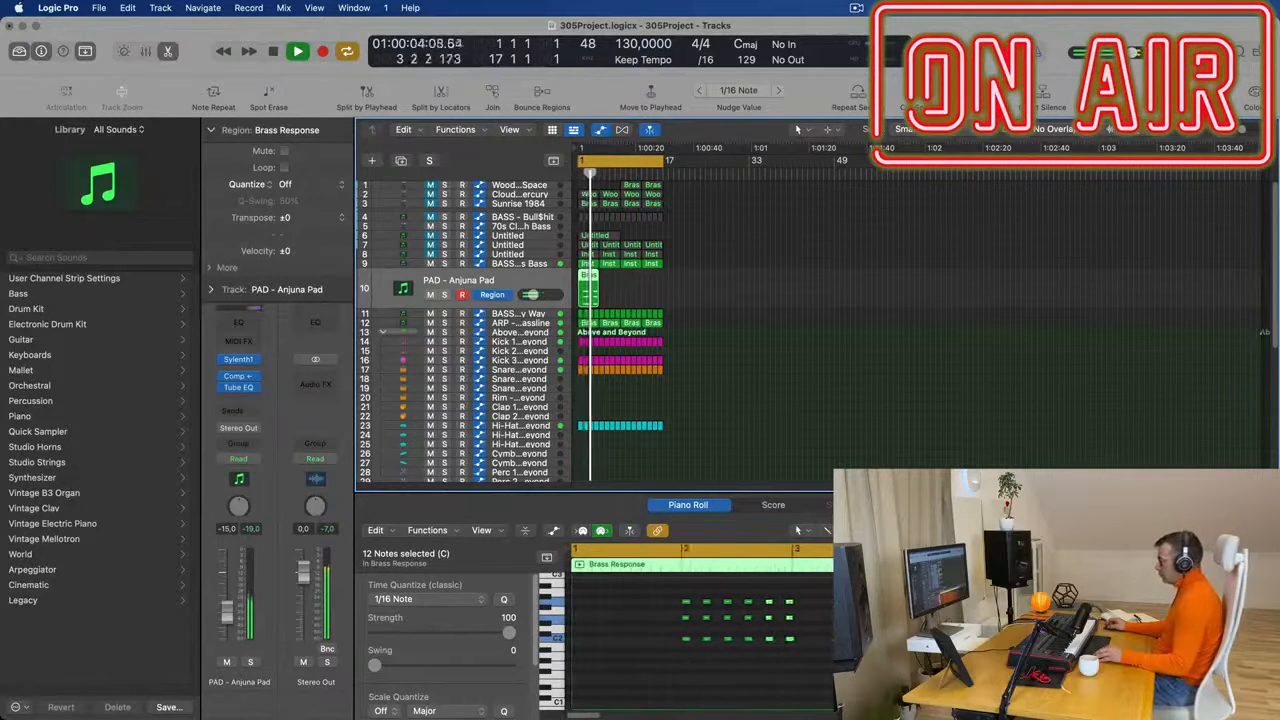
- Repeat track 10's four-bar Brass Response region three times to fill all 16 bars
key(Return)
key(super+r)
key(super+r)
key(super+r)
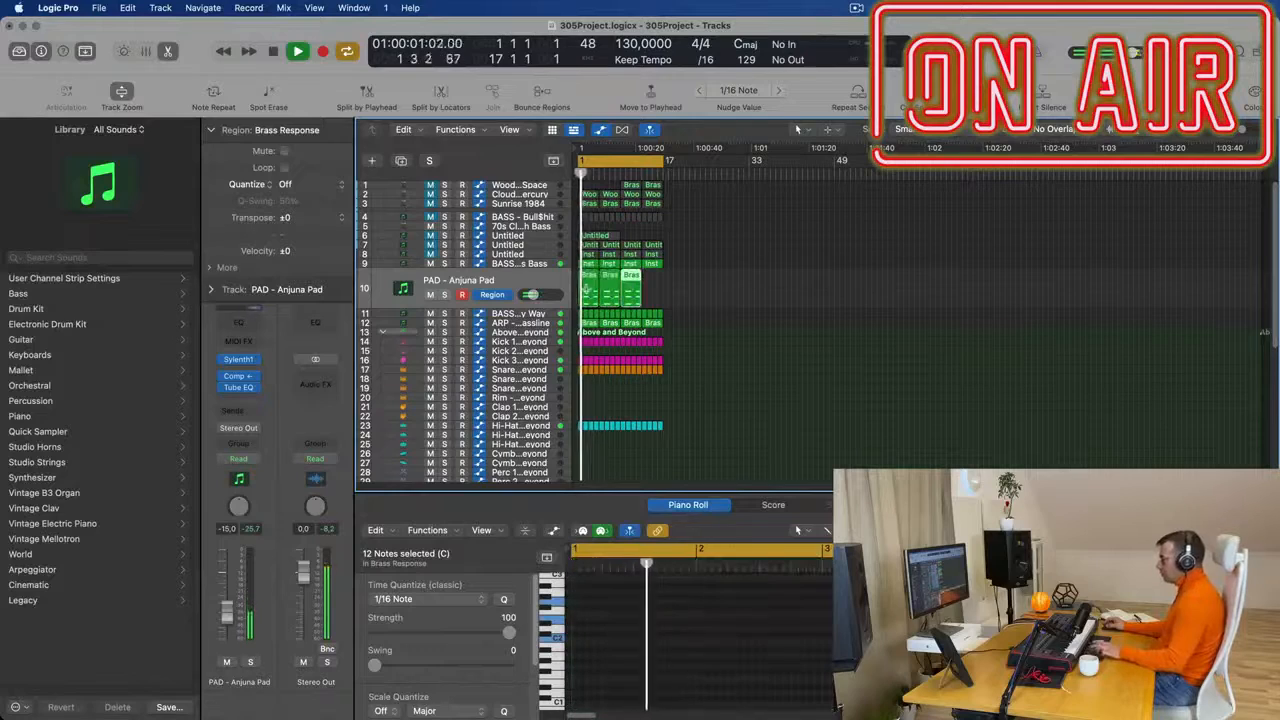
- Load the Sylenth1 preset LEAD - Basic Super Saw on track 10 and lower the track's volume to about -16.4 dB
click(456, 282)
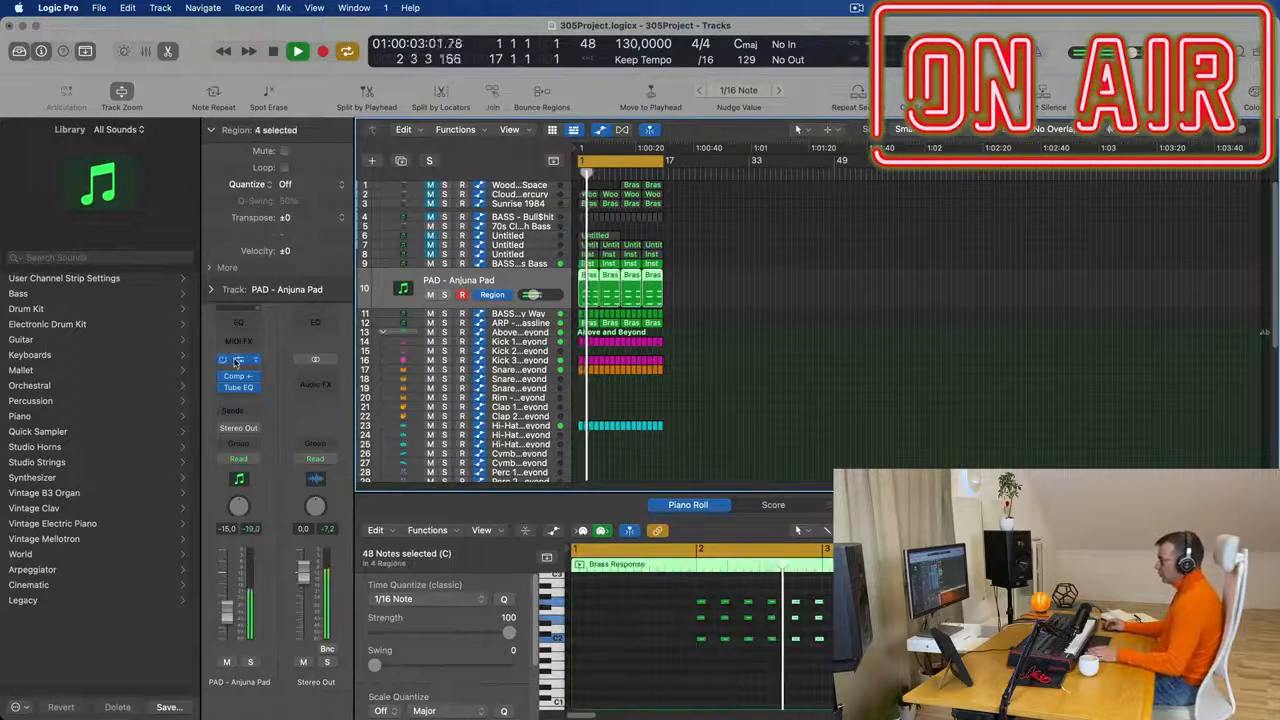
click(228, 358)
key(space)
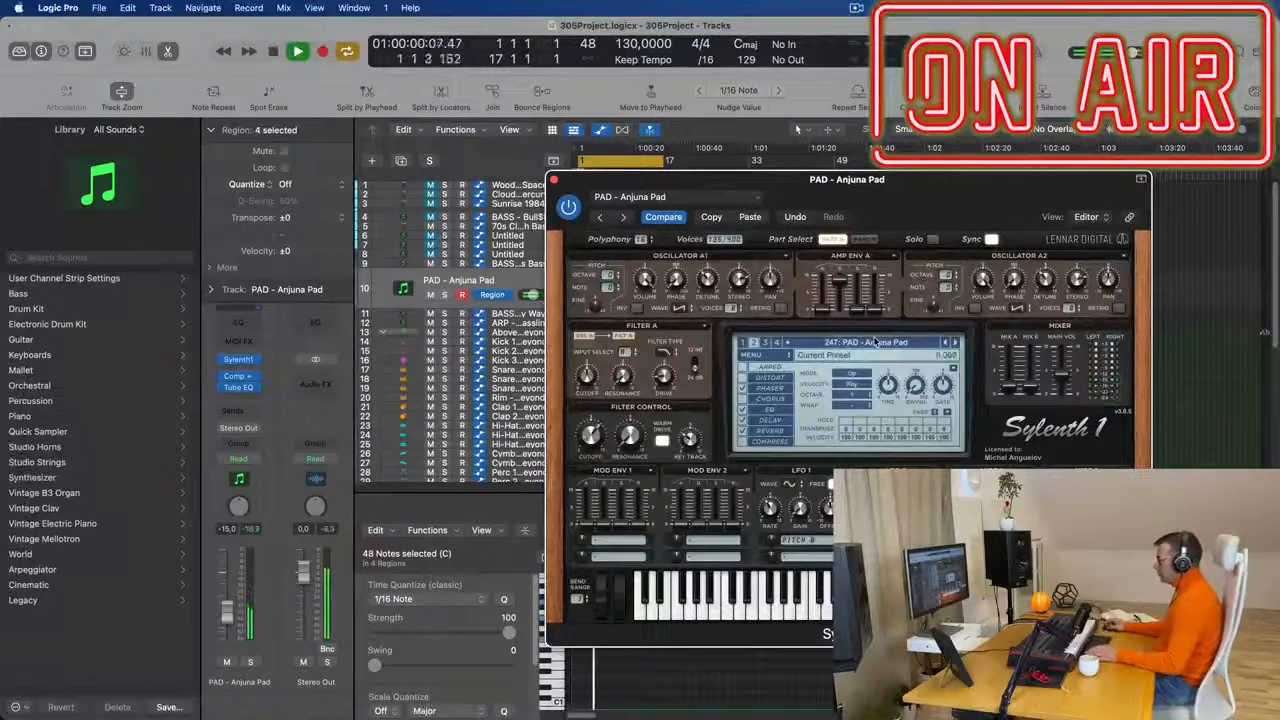
click(875, 343)
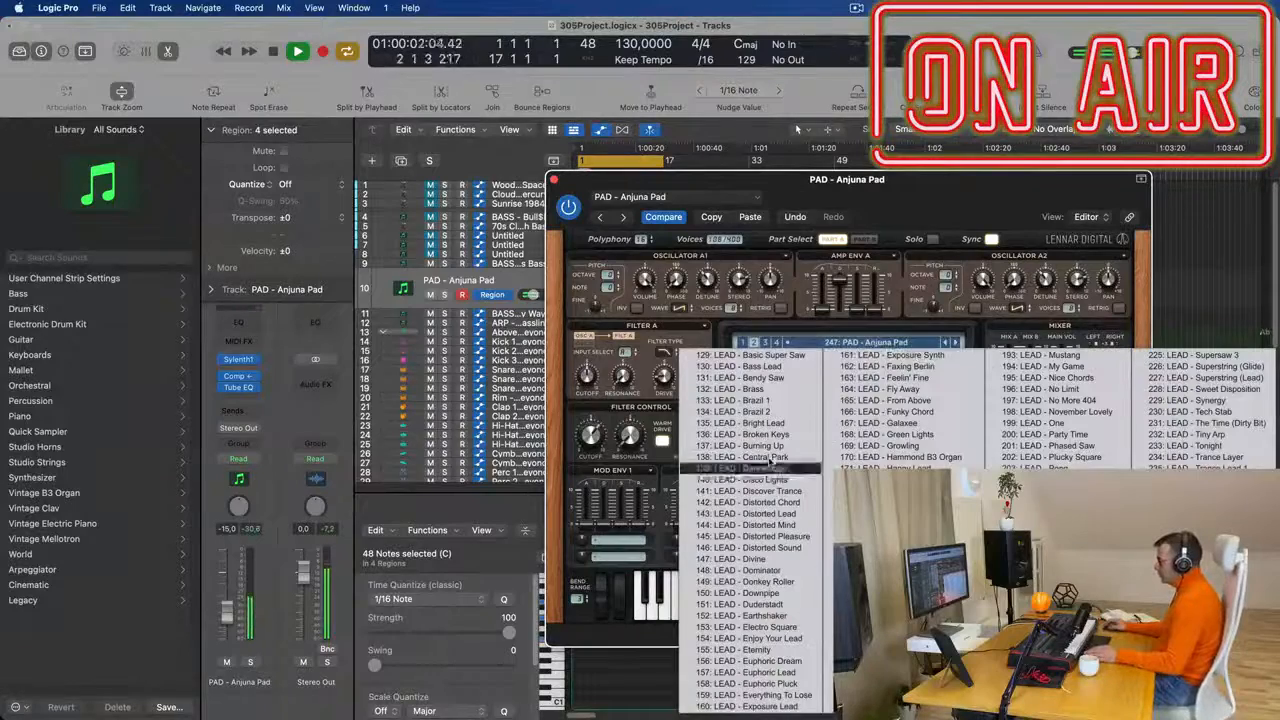
click(778, 358)
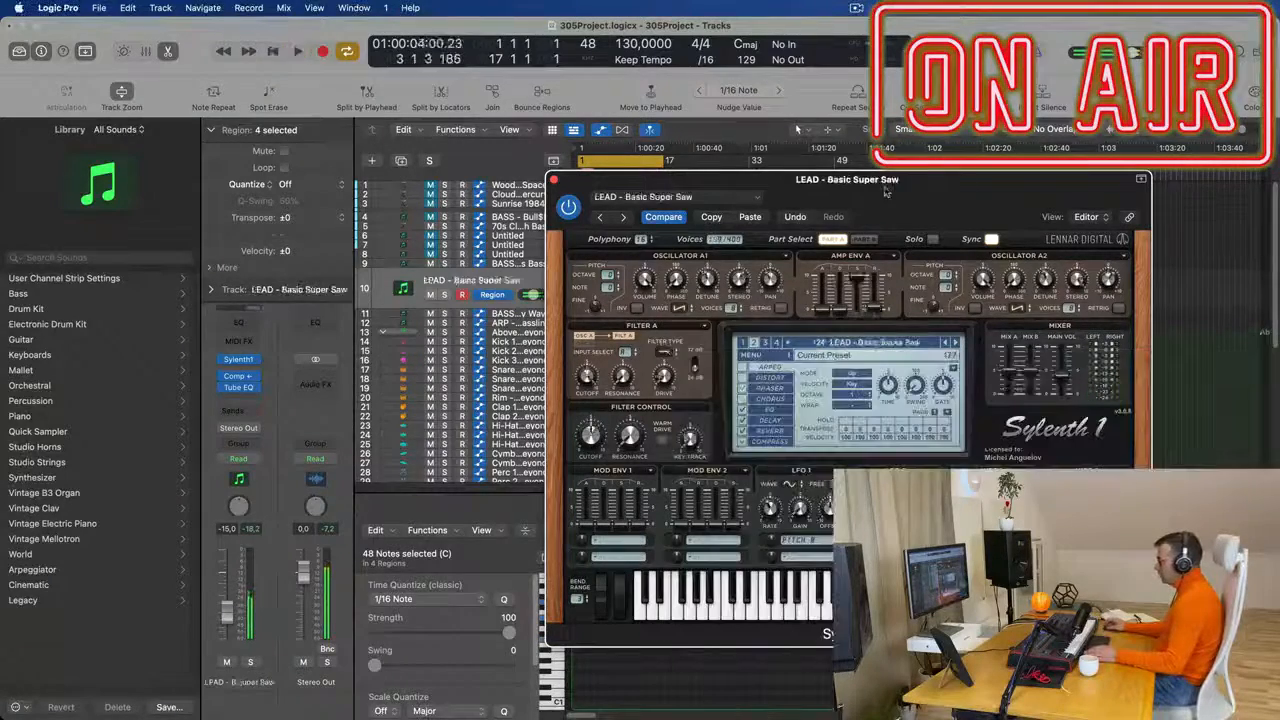
drag(226, 616, 227, 618)
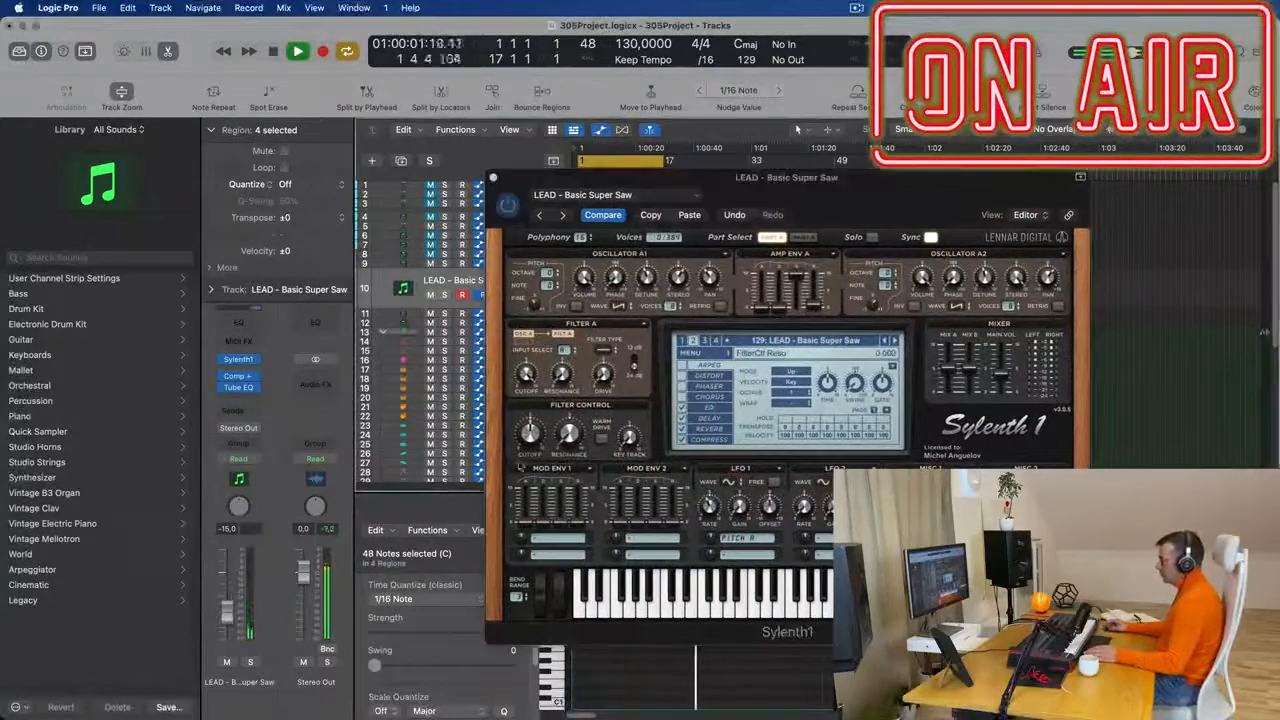
- Audition the Sylenth1 lead presets from LEAD - Bass Lead to LEAD - Bright Lead on track 10 during playback
click(895, 341)
key(space)
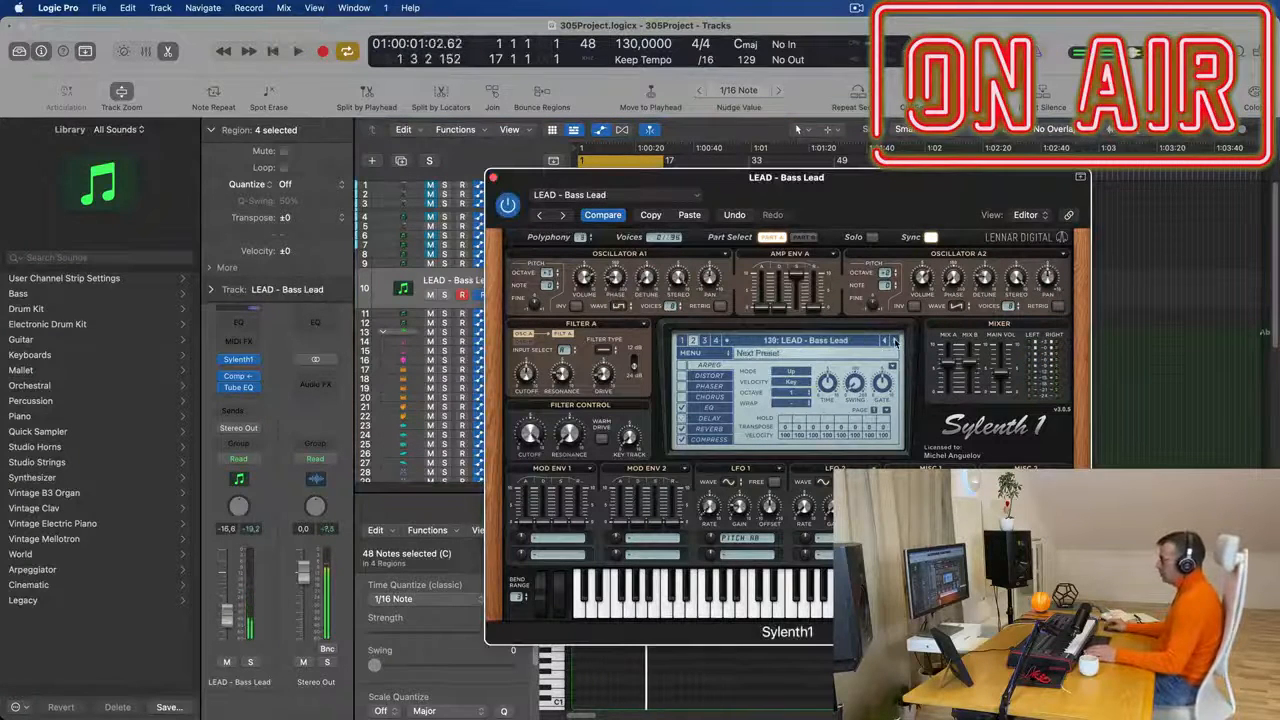
key(space)
click(895, 341)
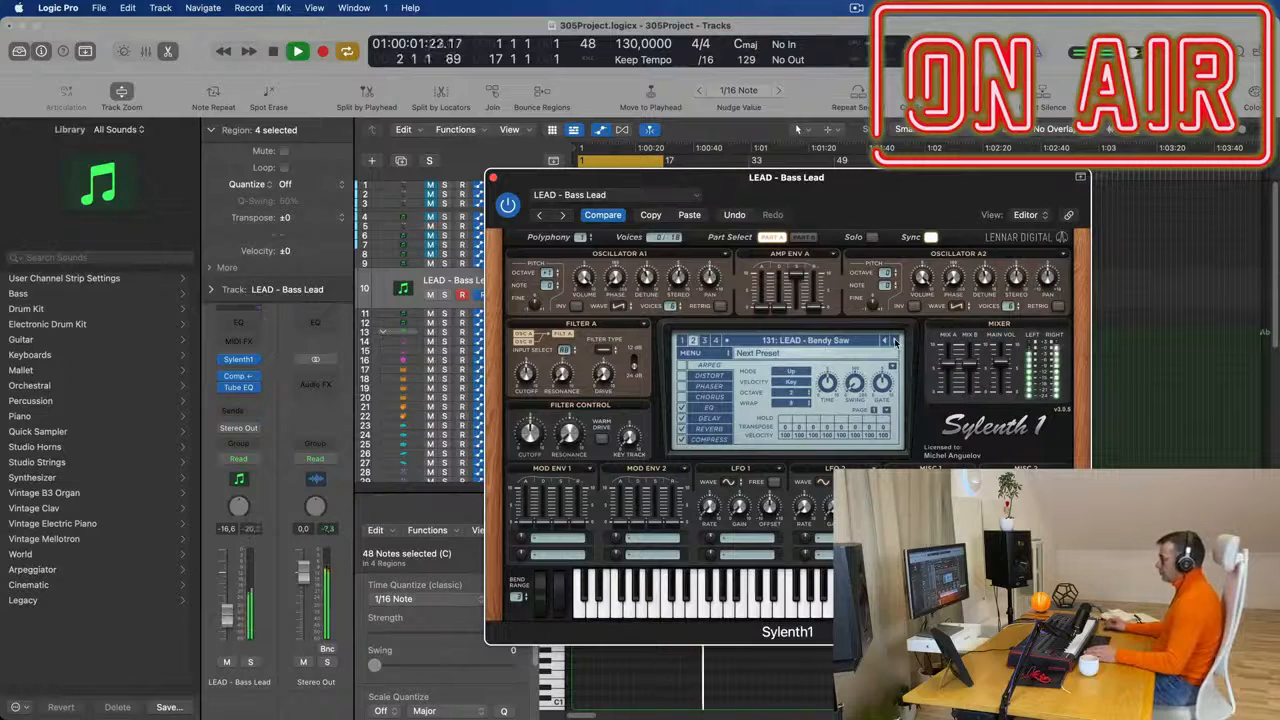
click(895, 341)
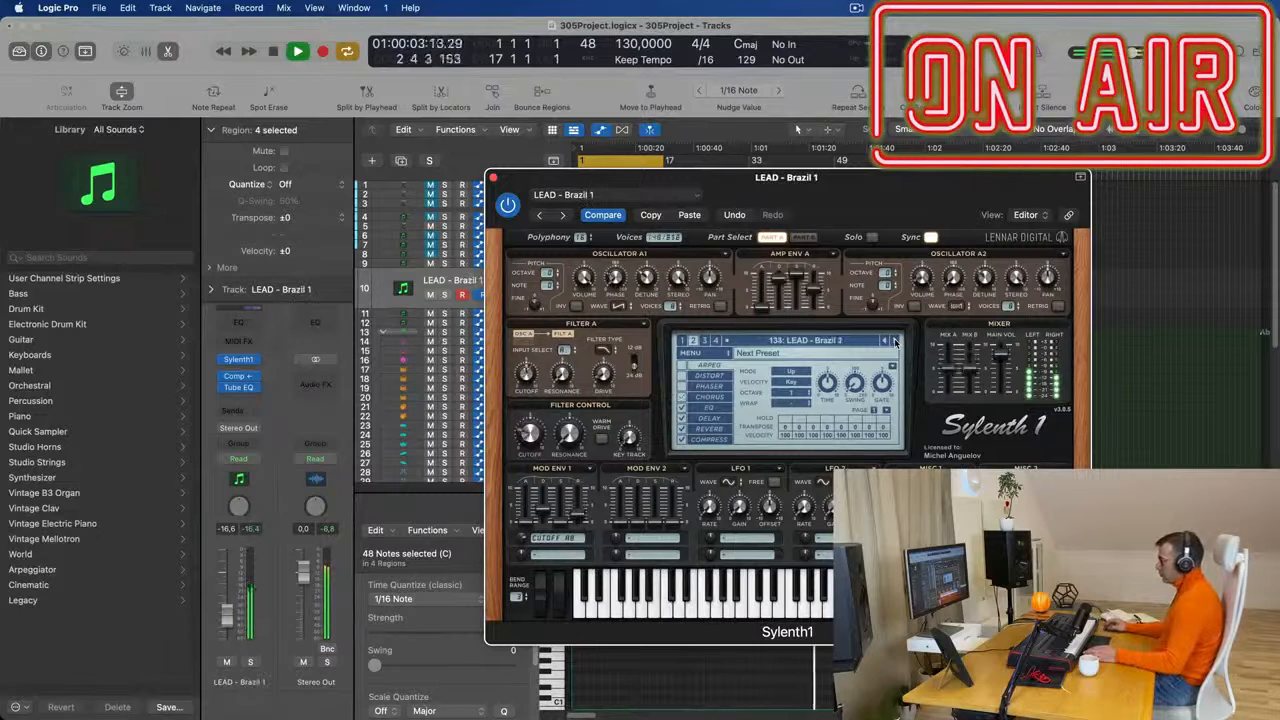
click(895, 341)
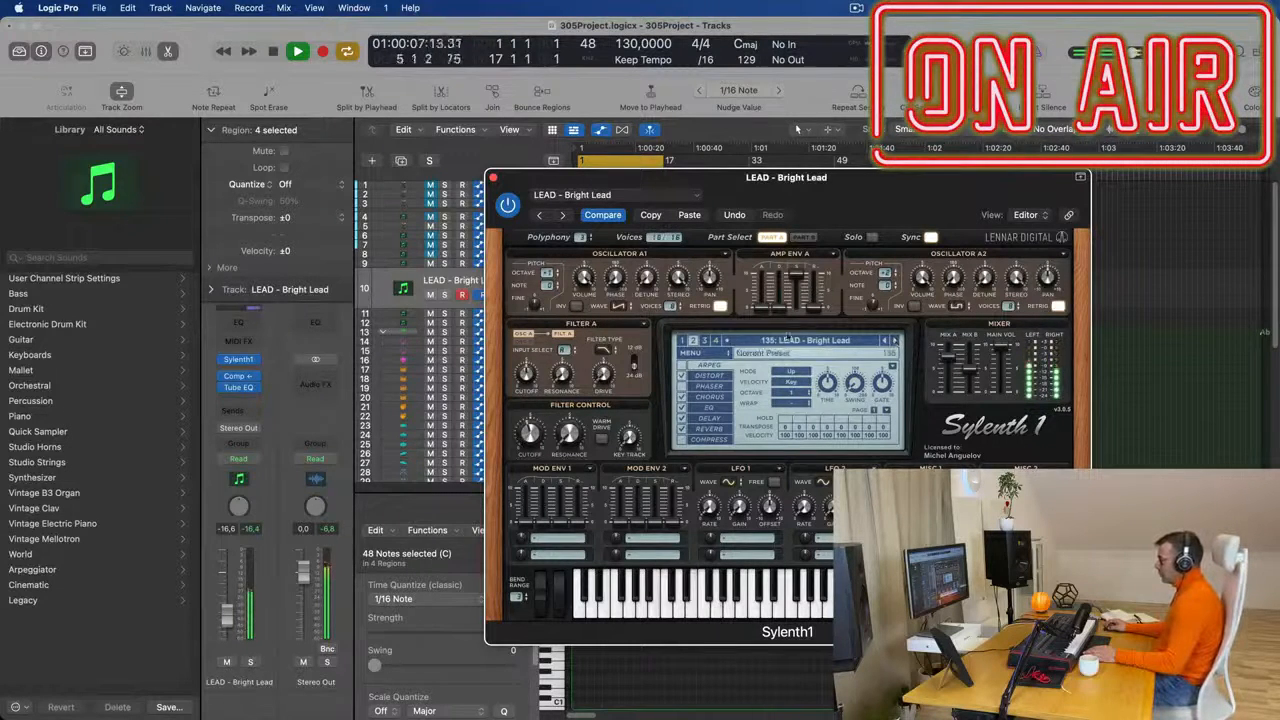
click(708, 356)
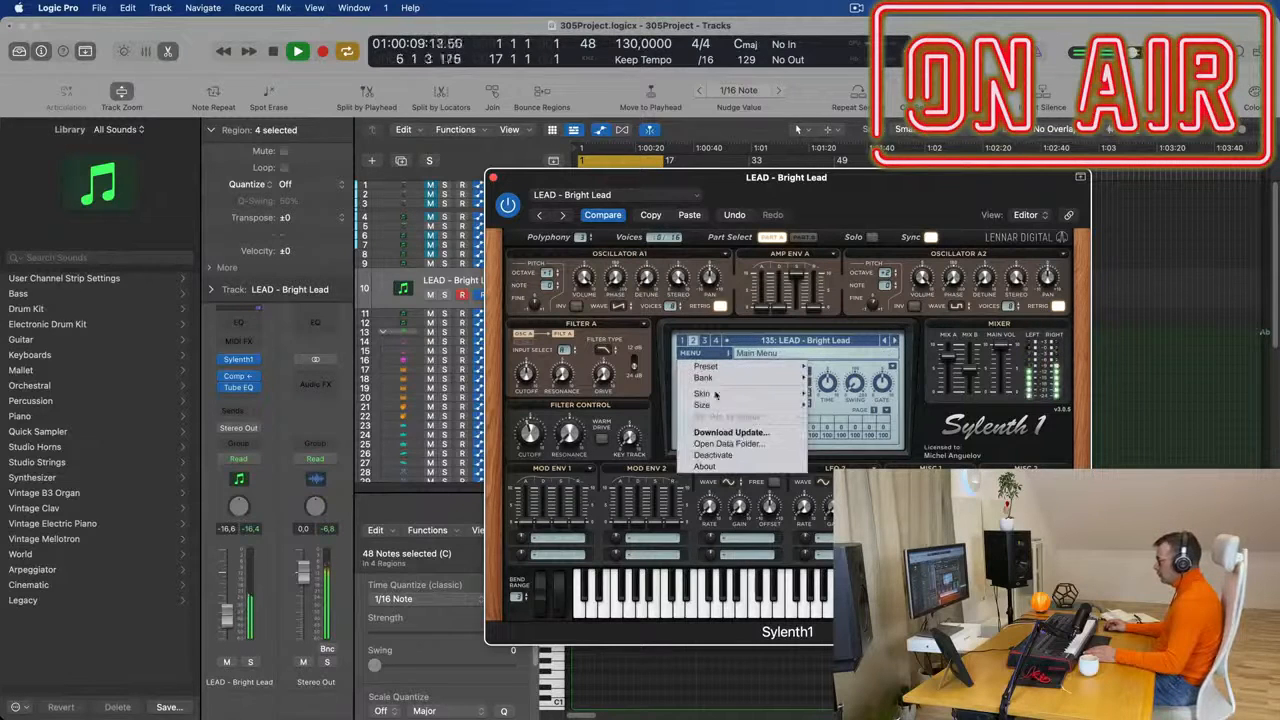
mouse_move(750, 377)
mouse_move(838, 379)
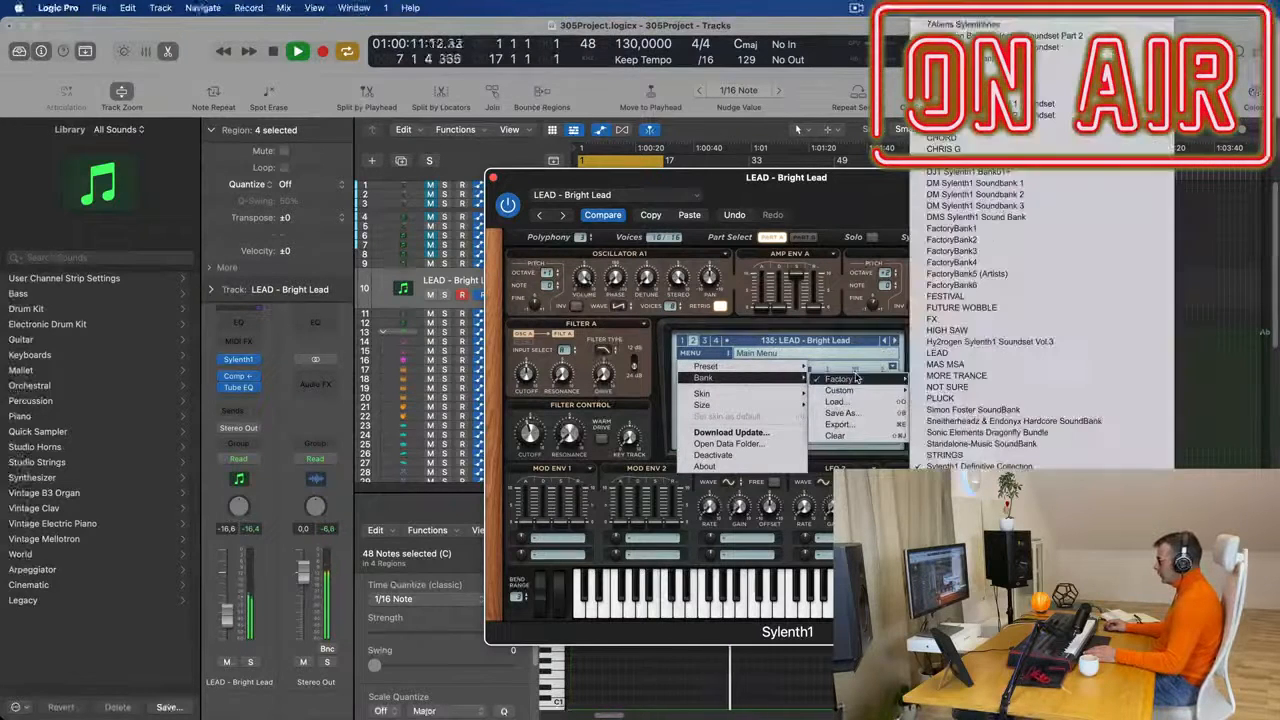
click(758, 312)
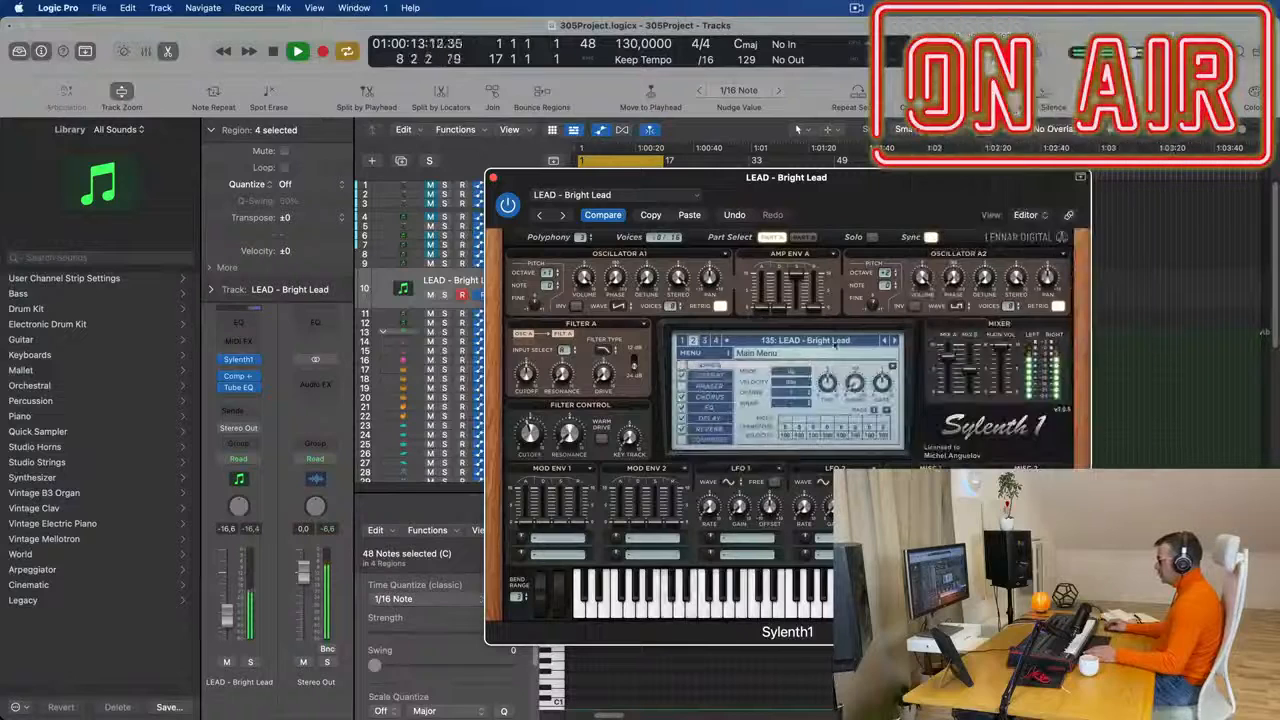
- Step forward through the Sylenth1 lead presets during playback, load LEAD - From Above on track 10 and close the plug-in window
click(895, 341)
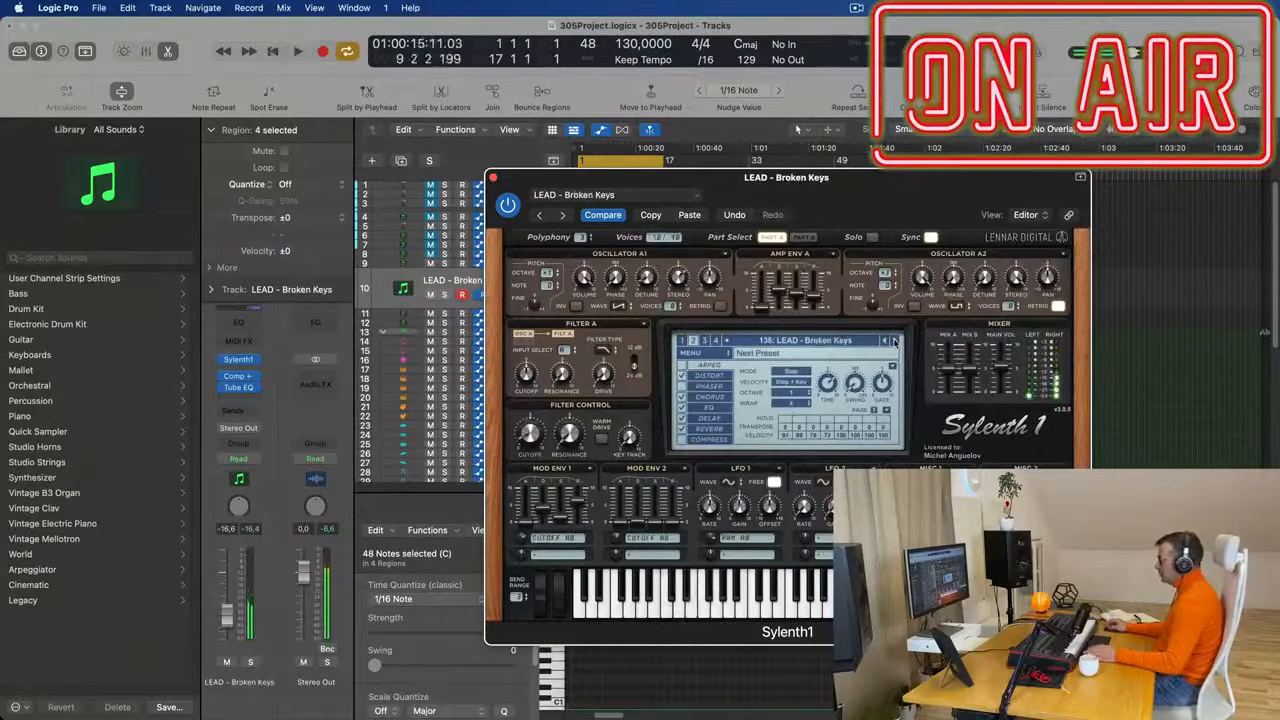
click(895, 341)
key(space)
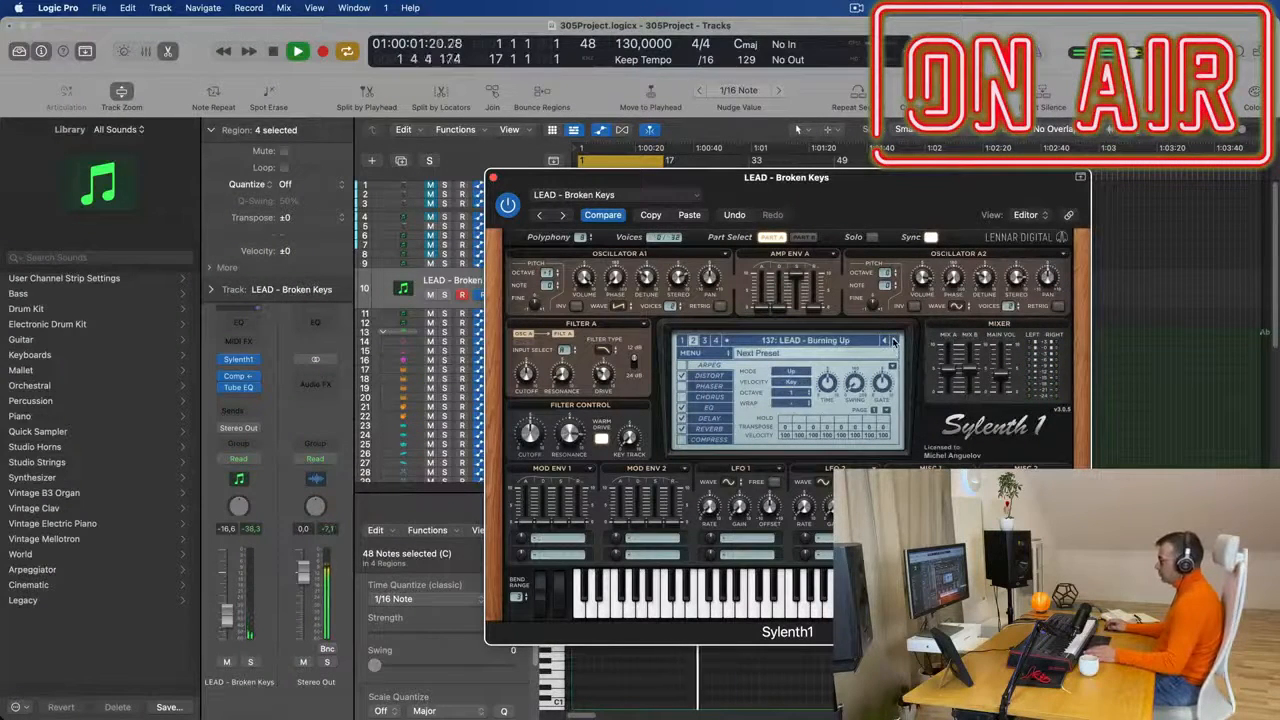
click(895, 341)
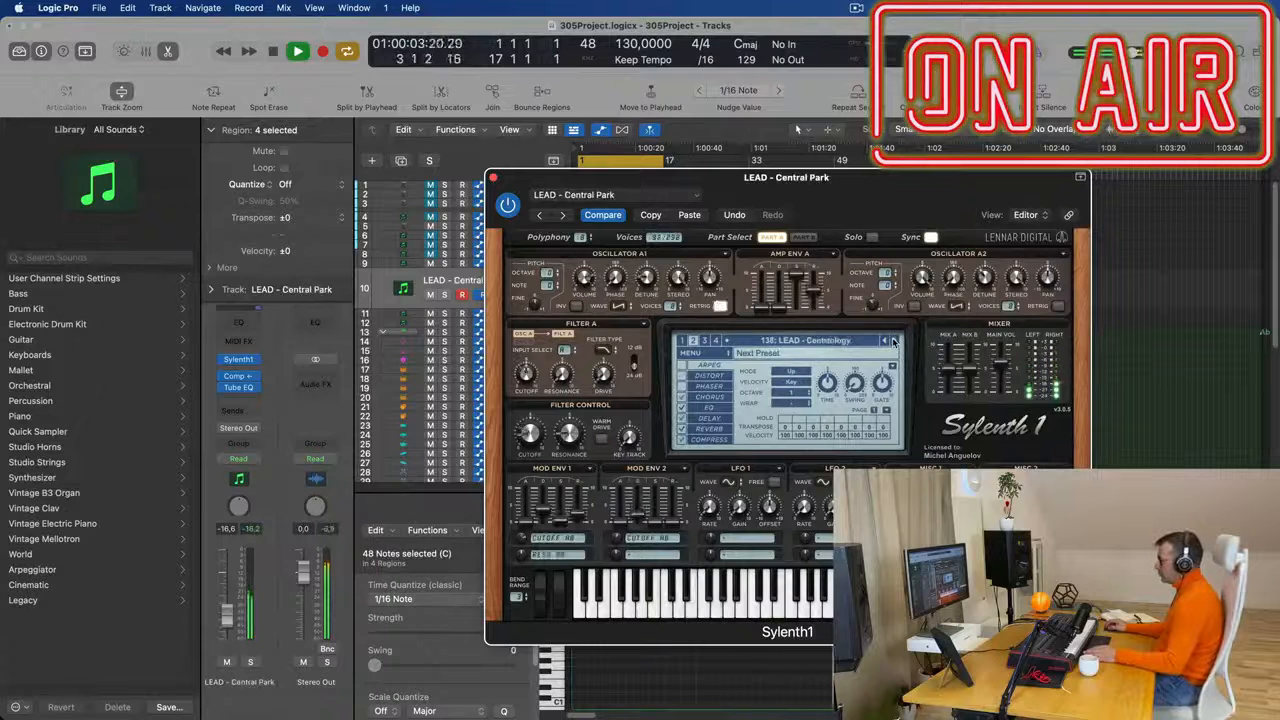
click(895, 341)
click(895, 341)
click(895, 341)
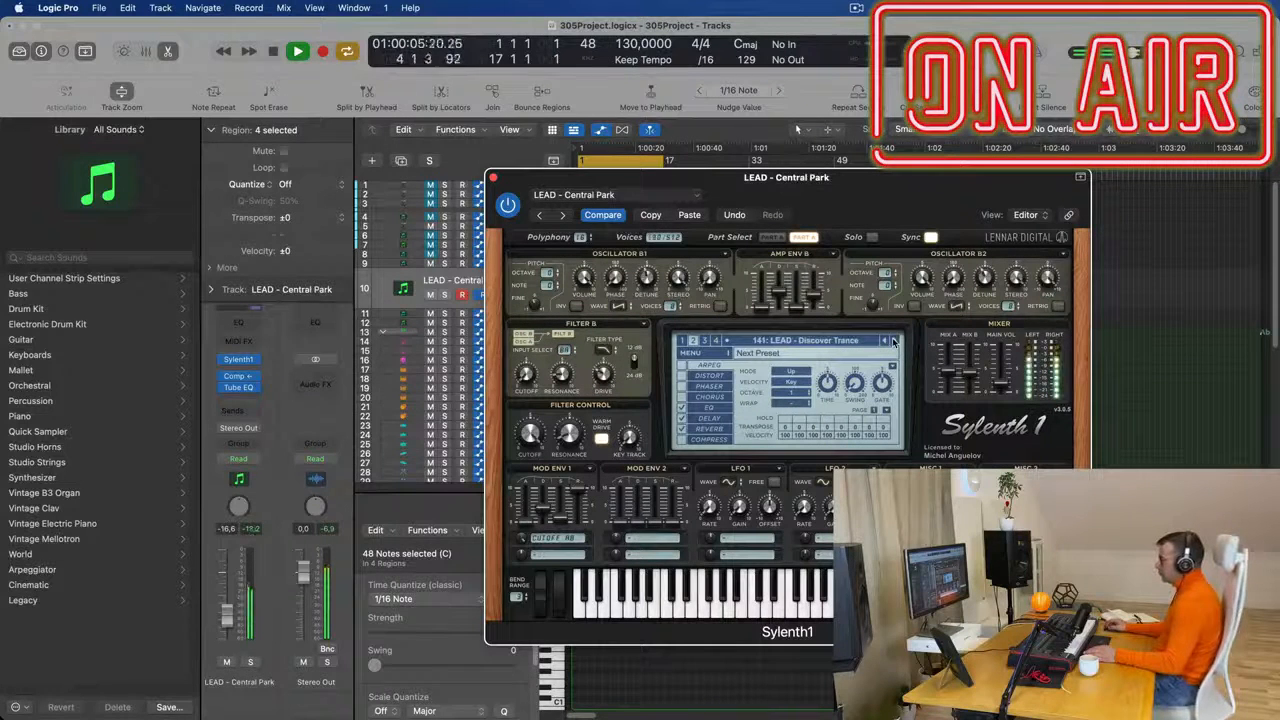
click(895, 341)
key(space)
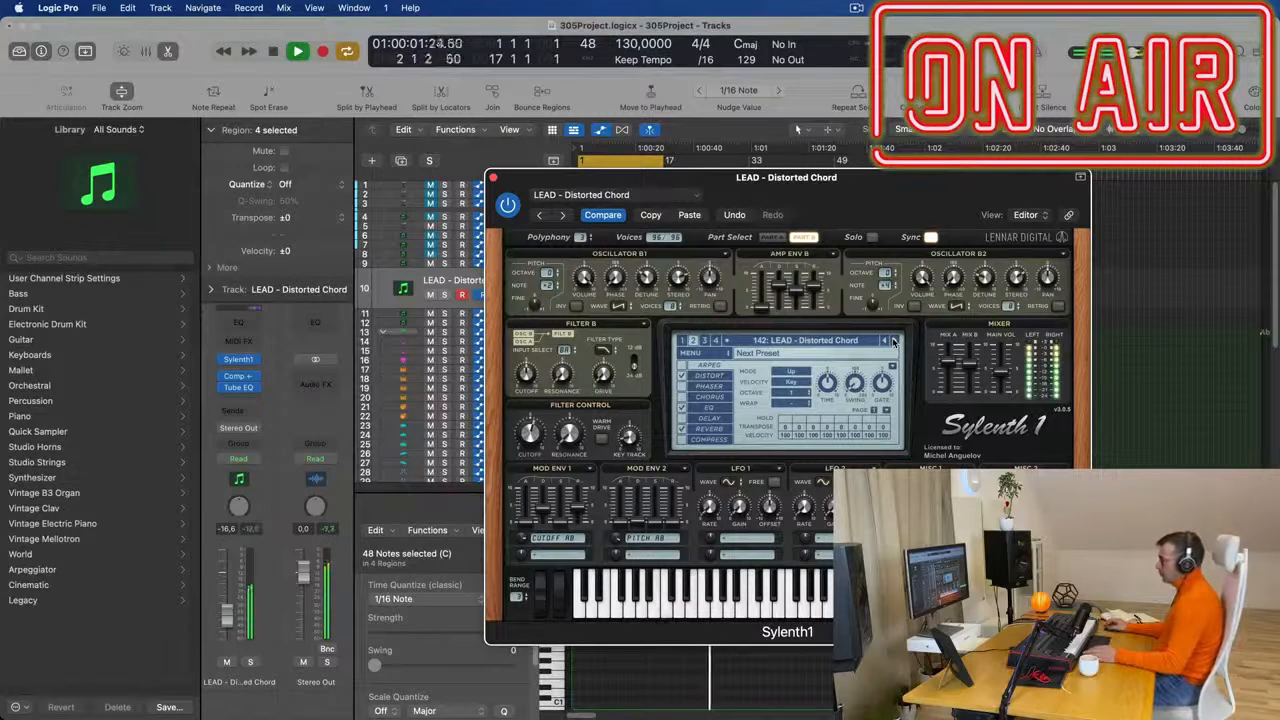
click(895, 341)
click(894, 341)
click(894, 341)
click(894, 341)
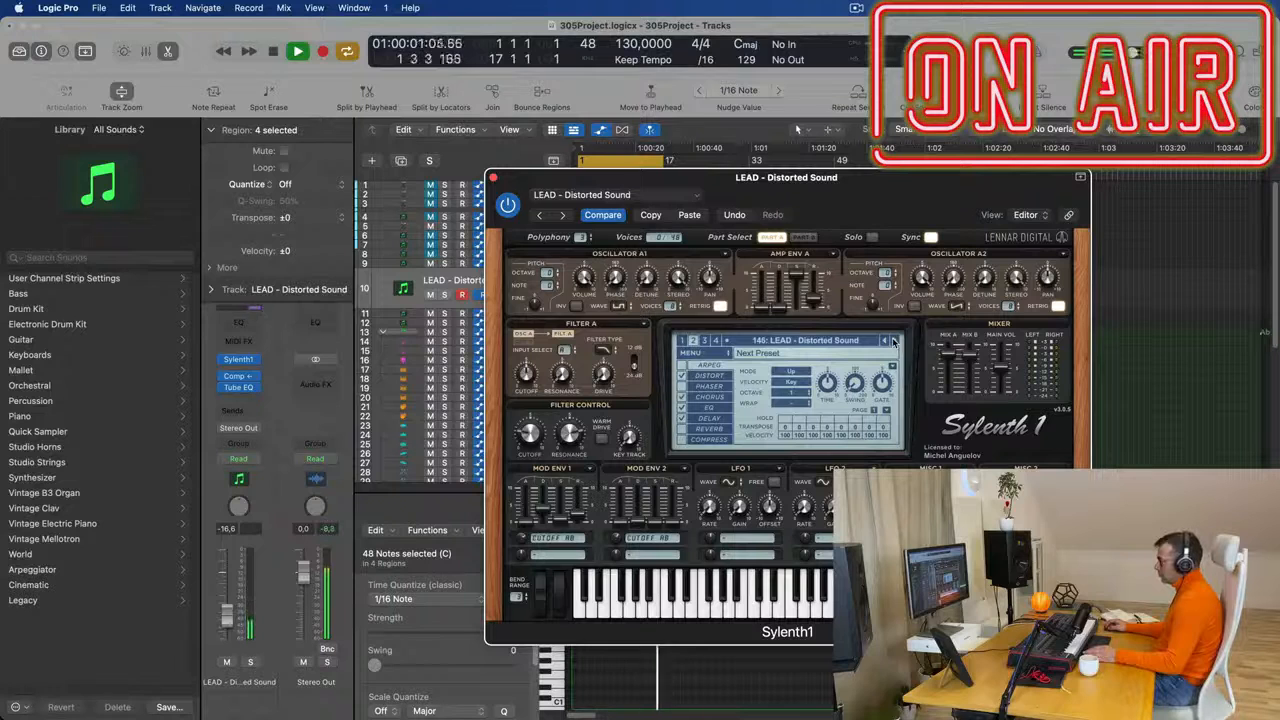
click(894, 341)
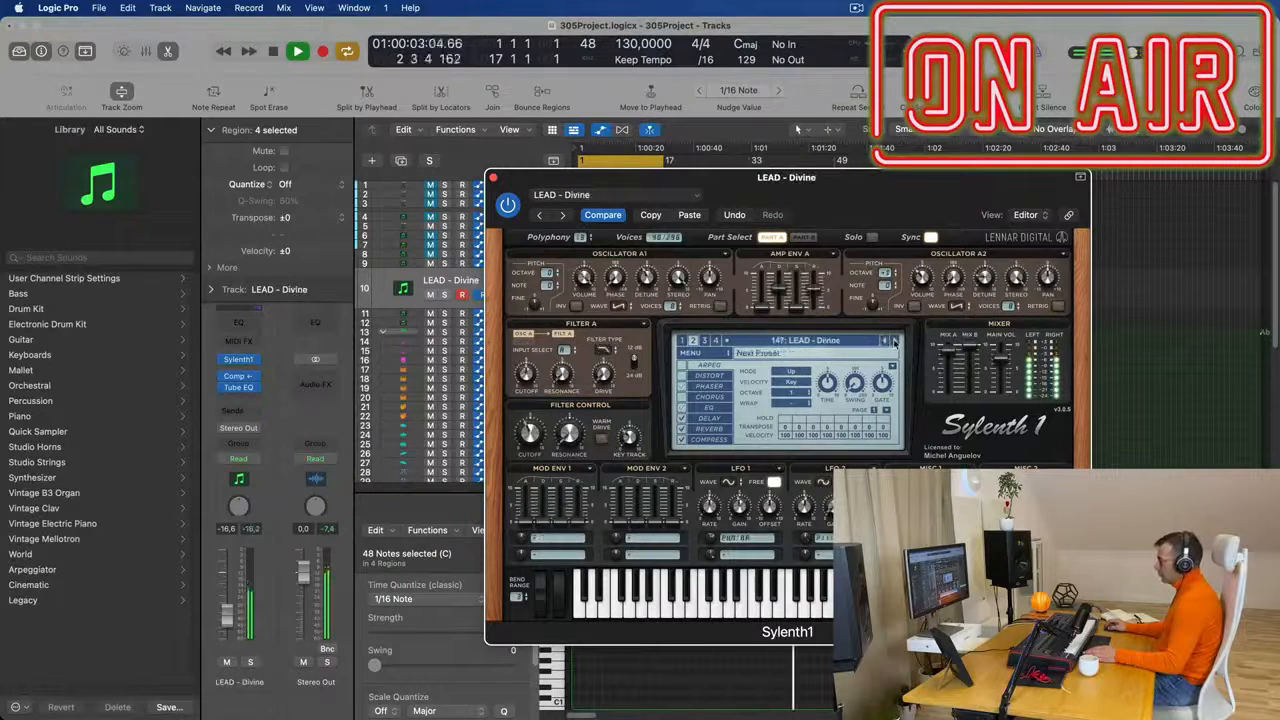
click(894, 341)
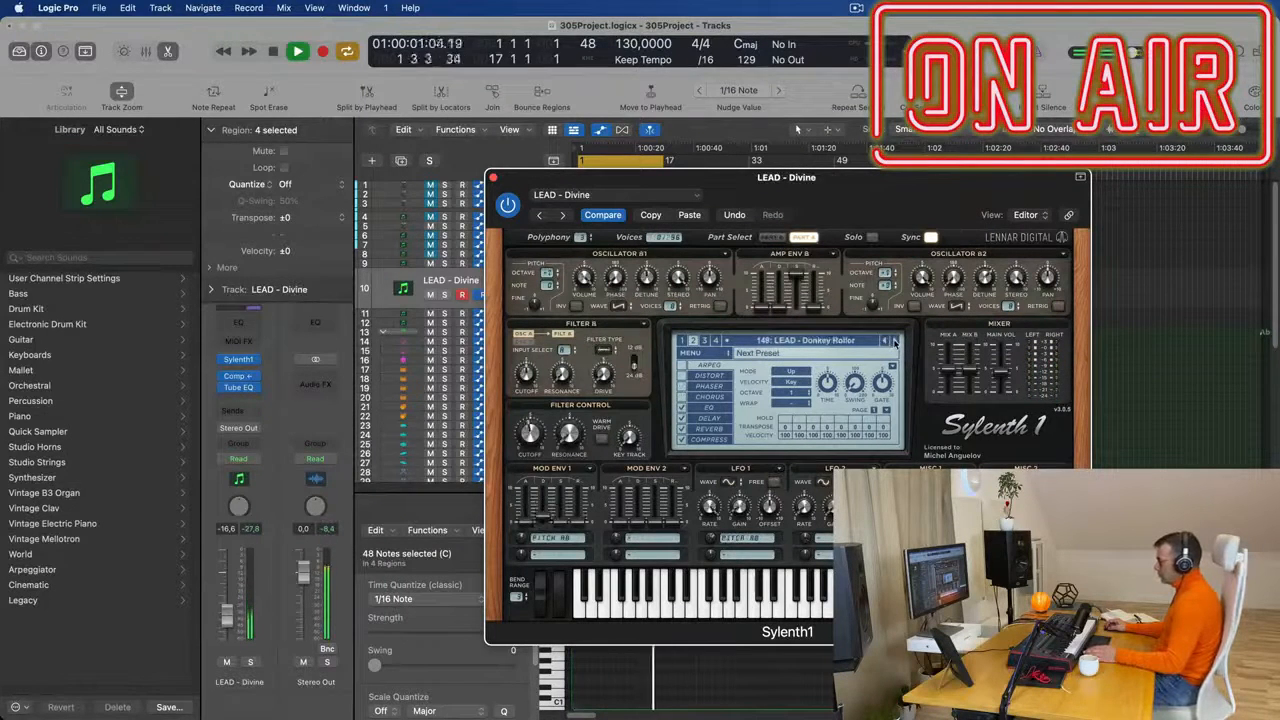
click(894, 341)
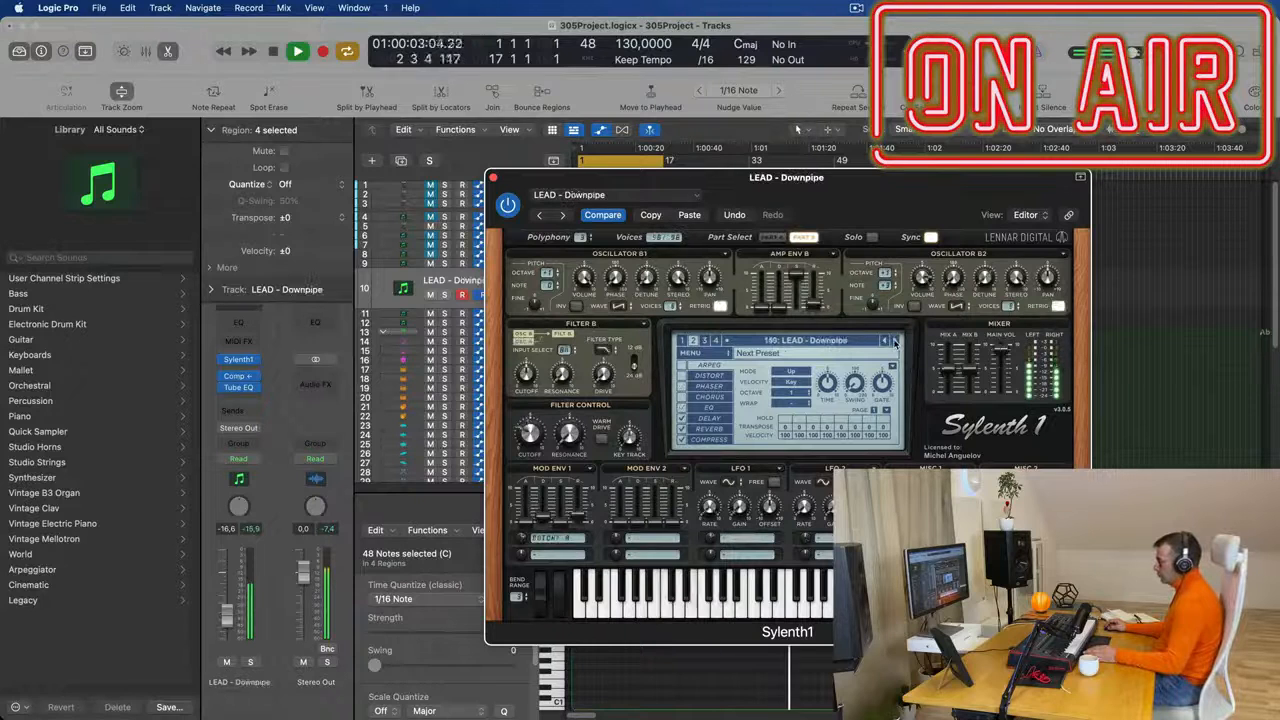
click(894, 341)
click(894, 341)
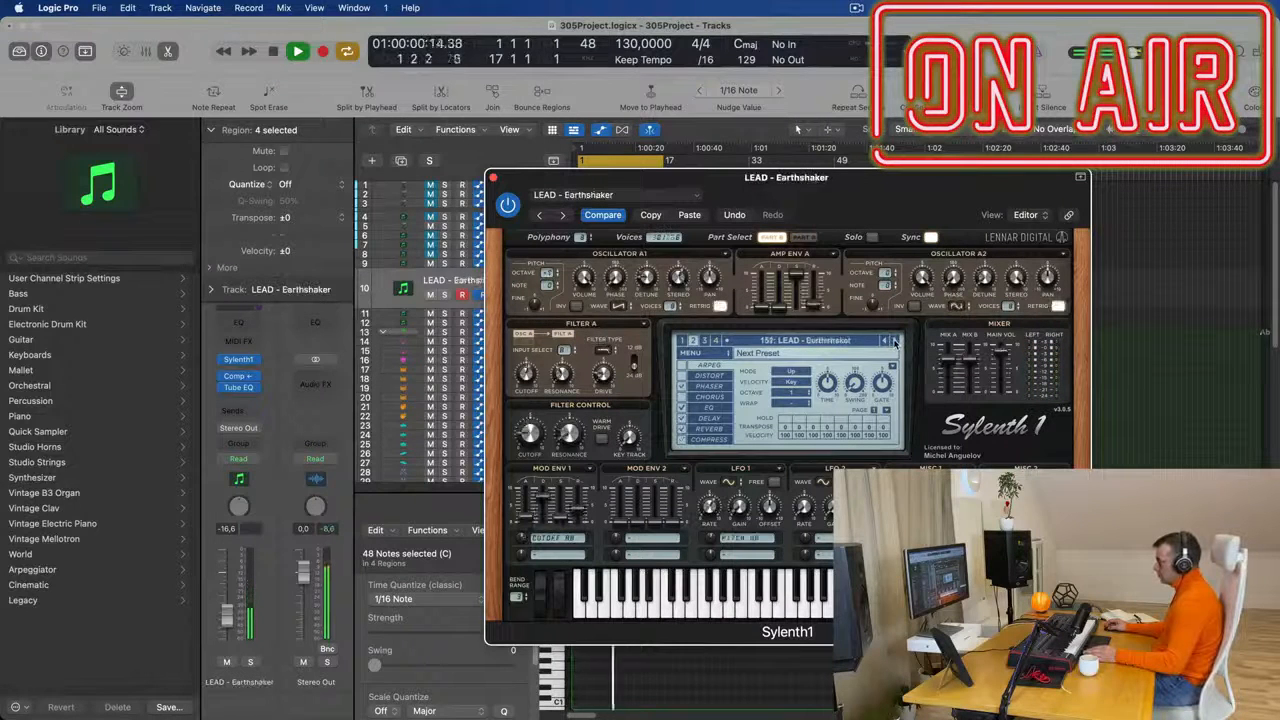
click(894, 341)
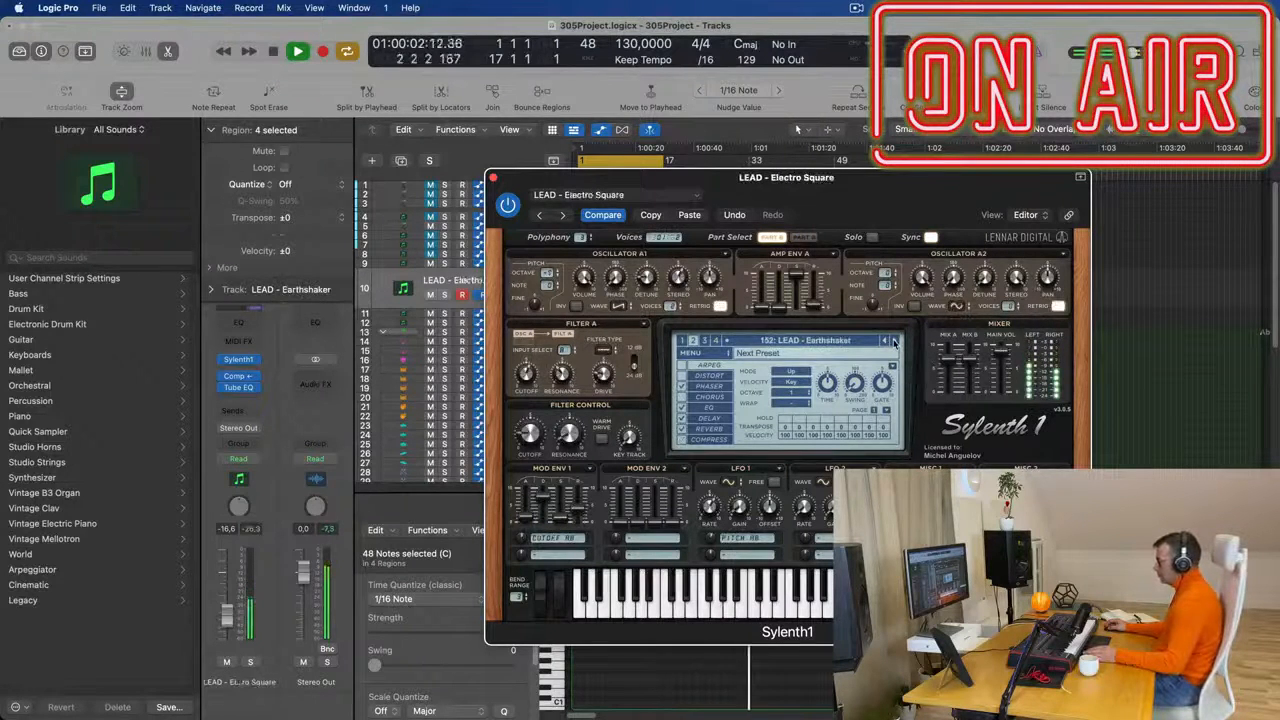
click(894, 341)
click(894, 341)
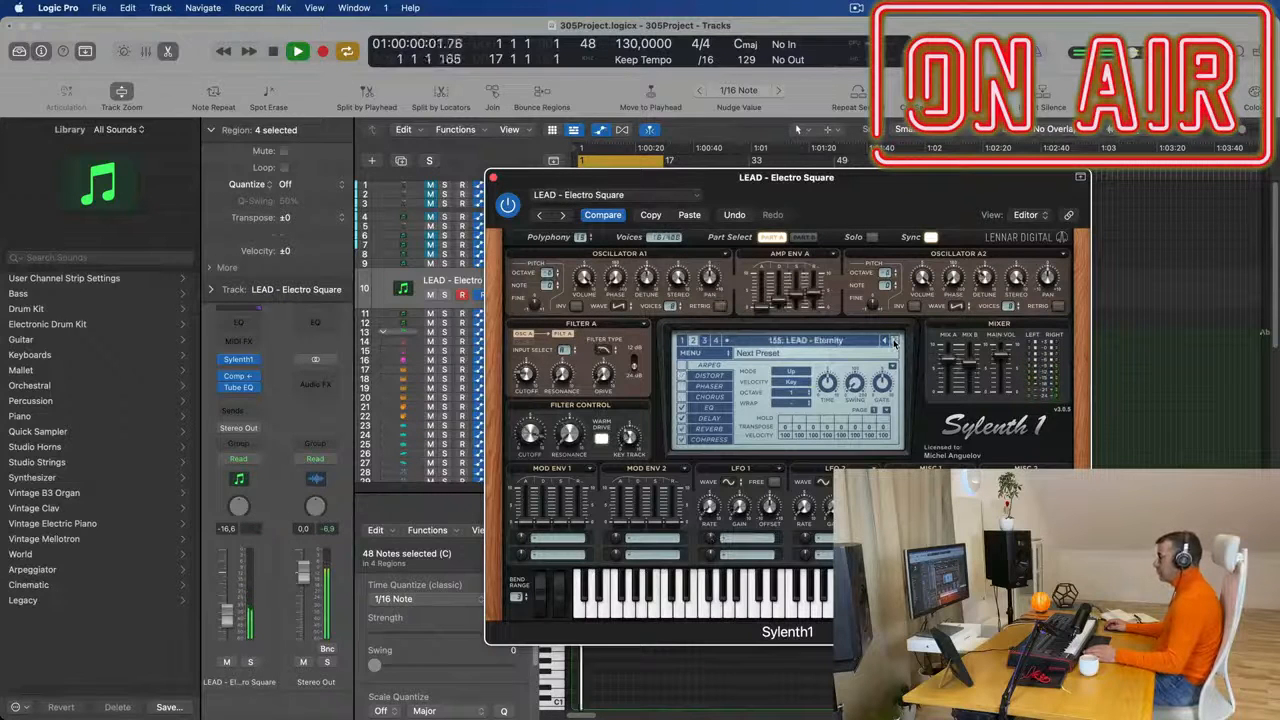
click(894, 341)
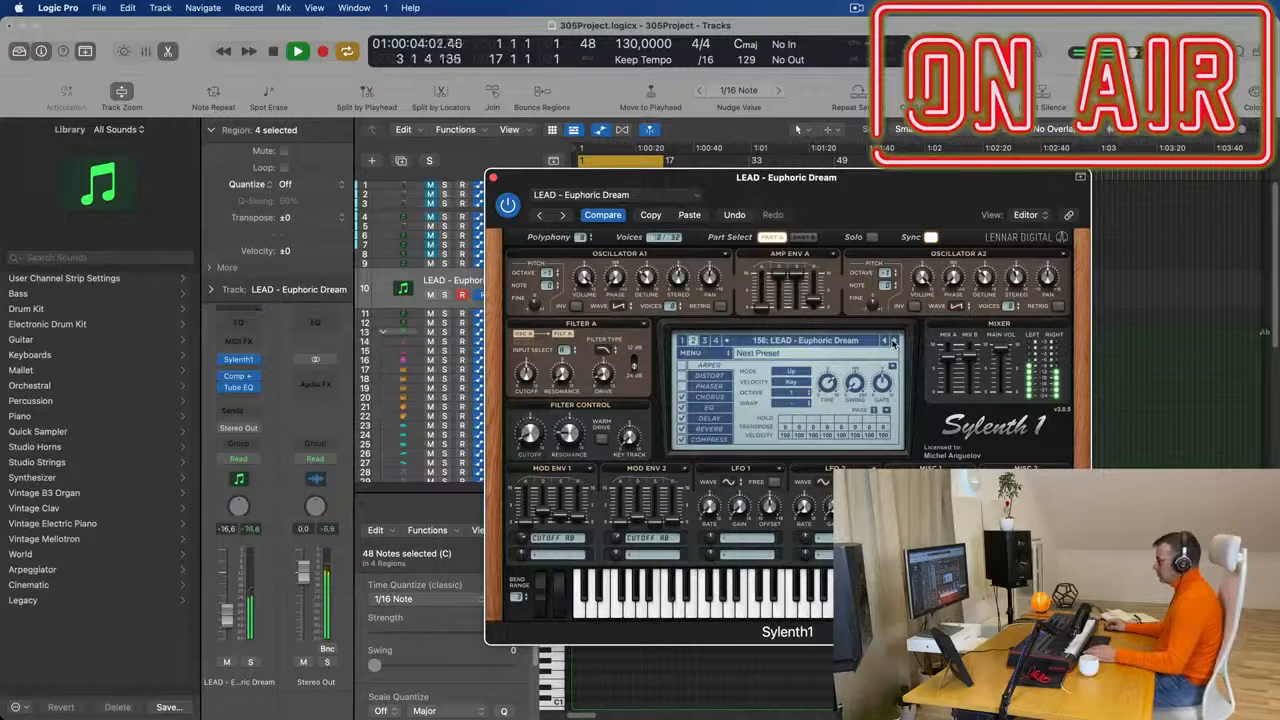
click(894, 341)
key(space)
click(894, 341)
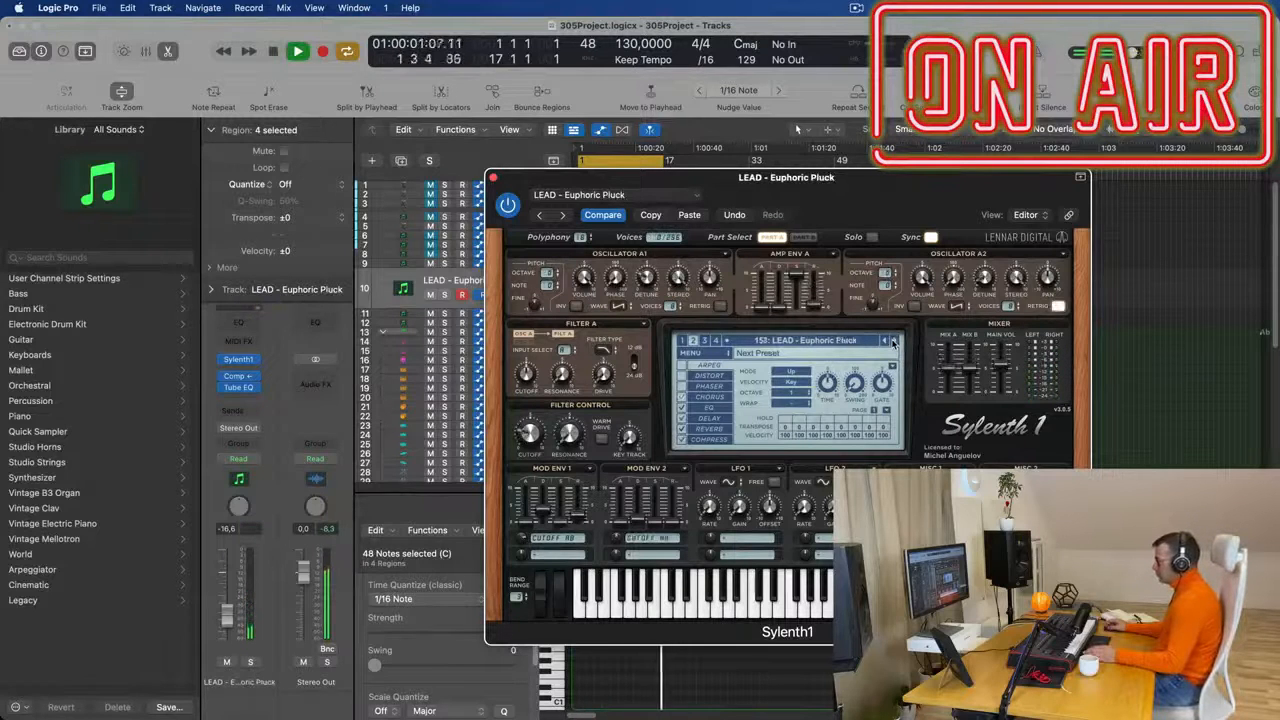
click(894, 341)
click(894, 341)
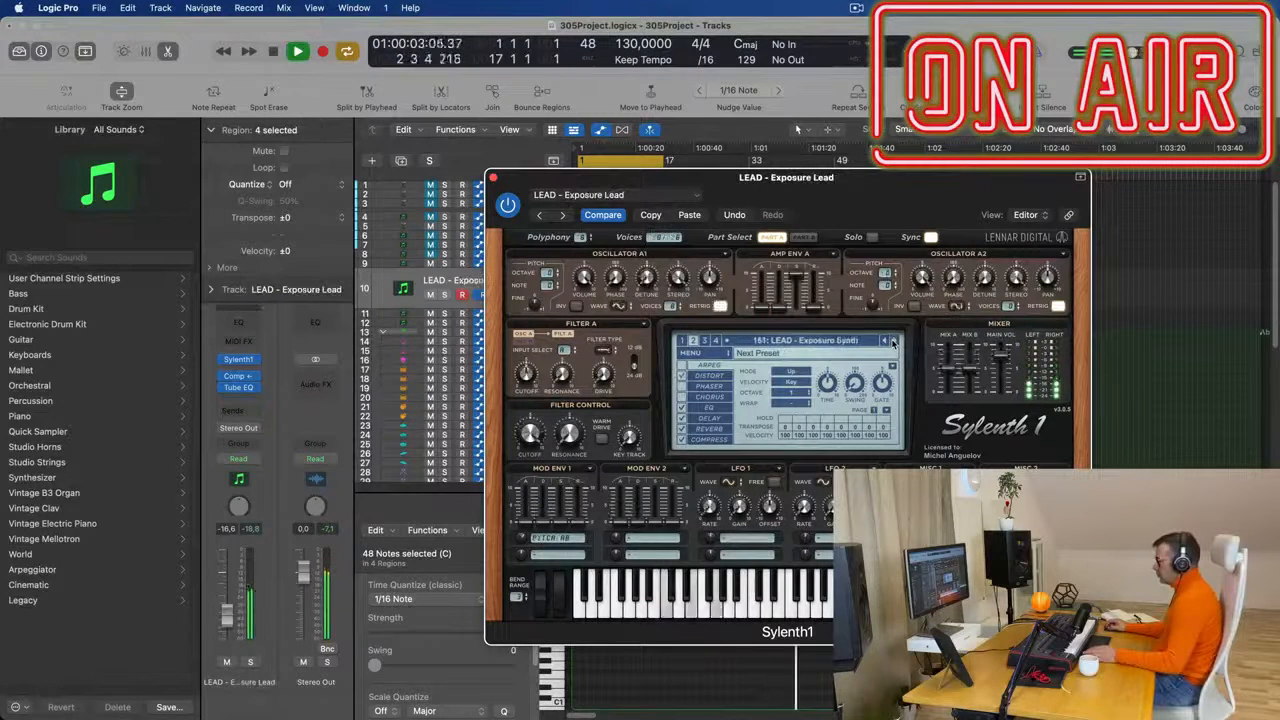
click(894, 341)
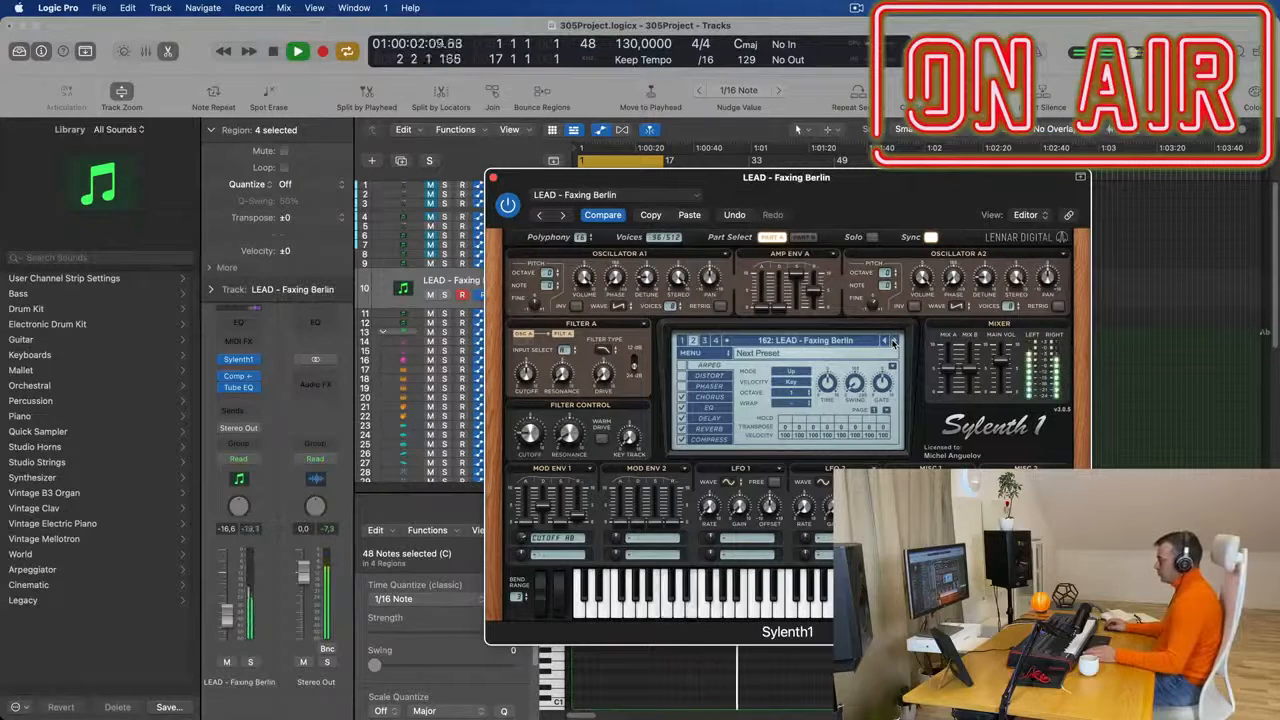
click(894, 341)
click(894, 341)
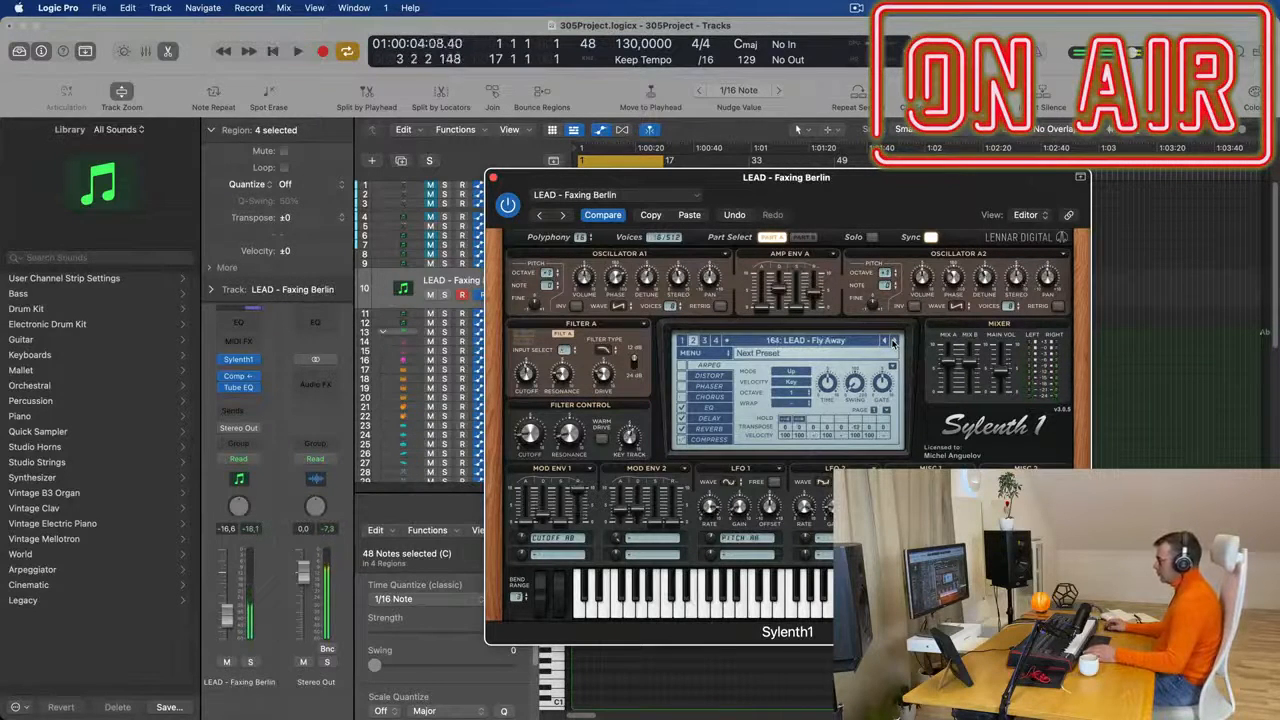
key(space)
click(894, 341)
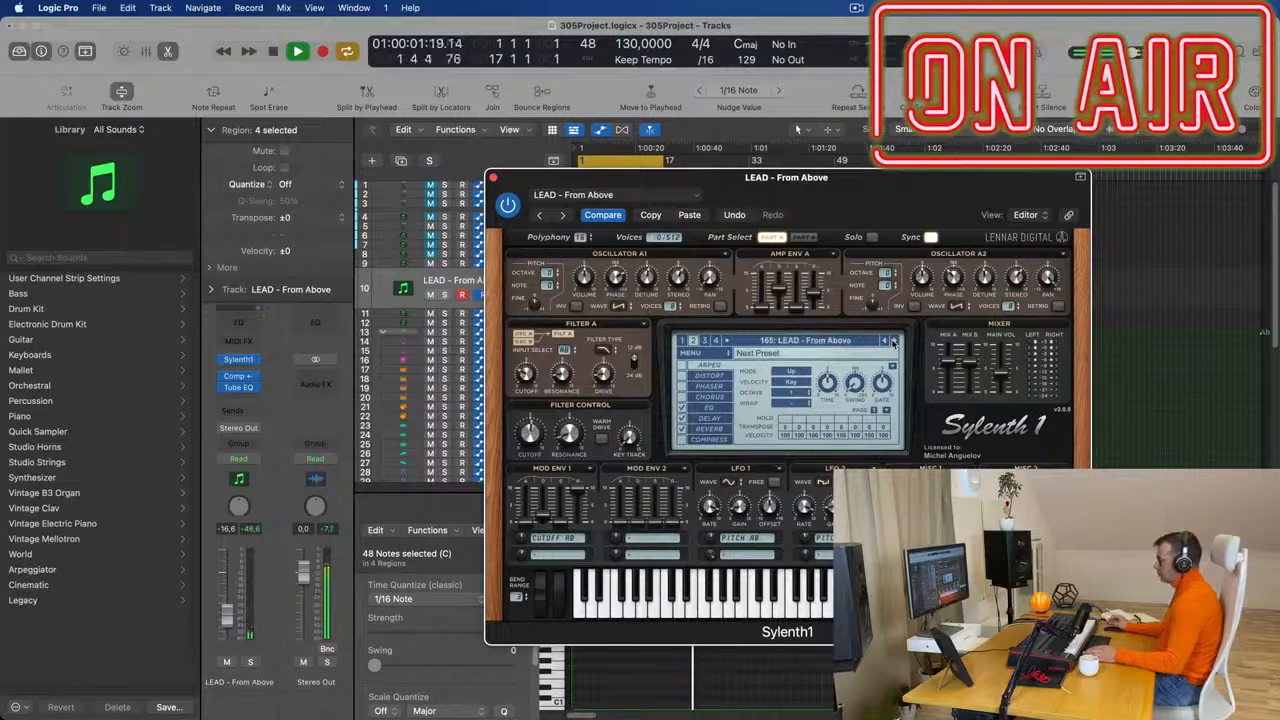
drag(497, 180, 521, 185)
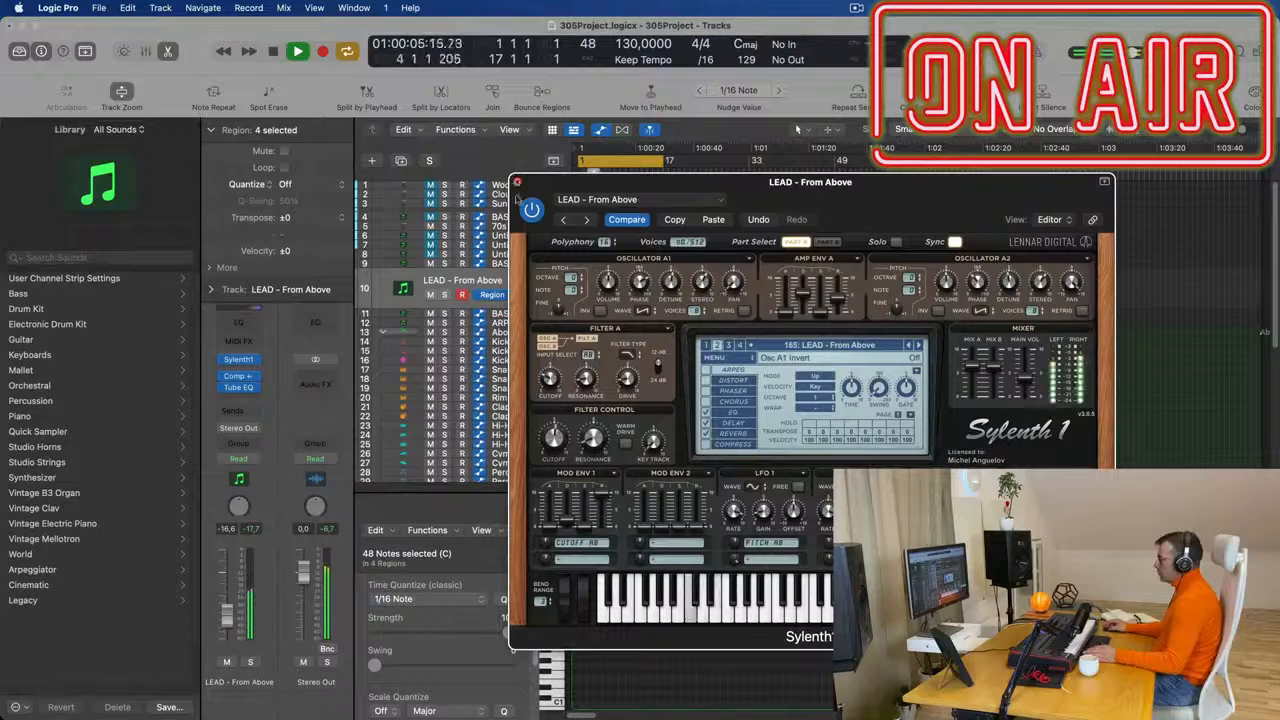
click(516, 181)
- Replay the opening bars from the start to check the timing of track 10's chord part against the other tracks
key(Return)
scroll(817, 701, up, 3)
key(space)
key(space)
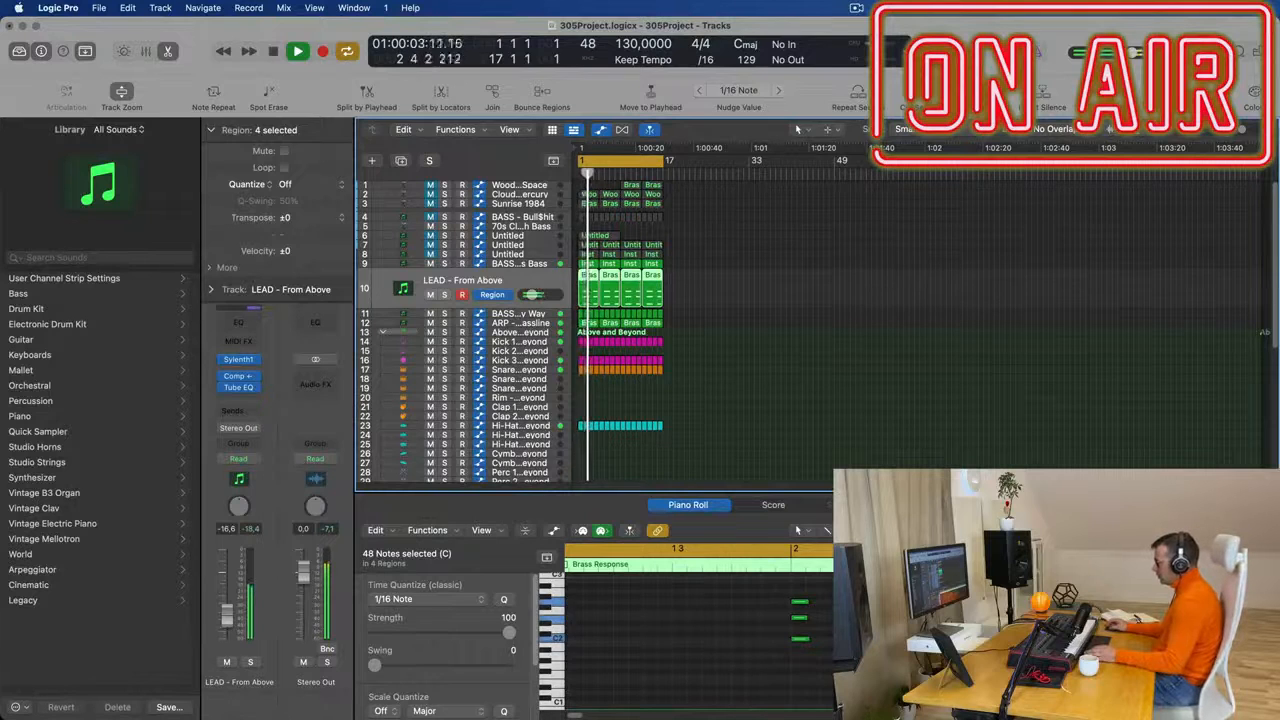
key(space)
key(space)
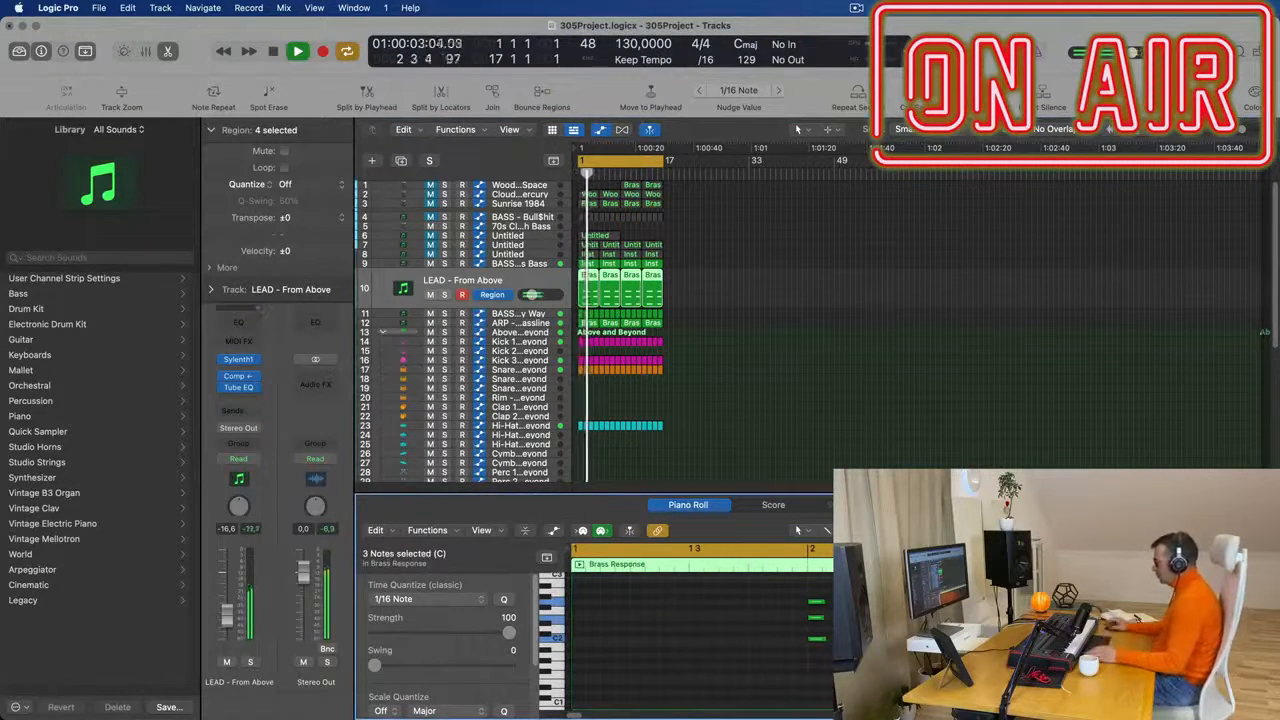
key(space)
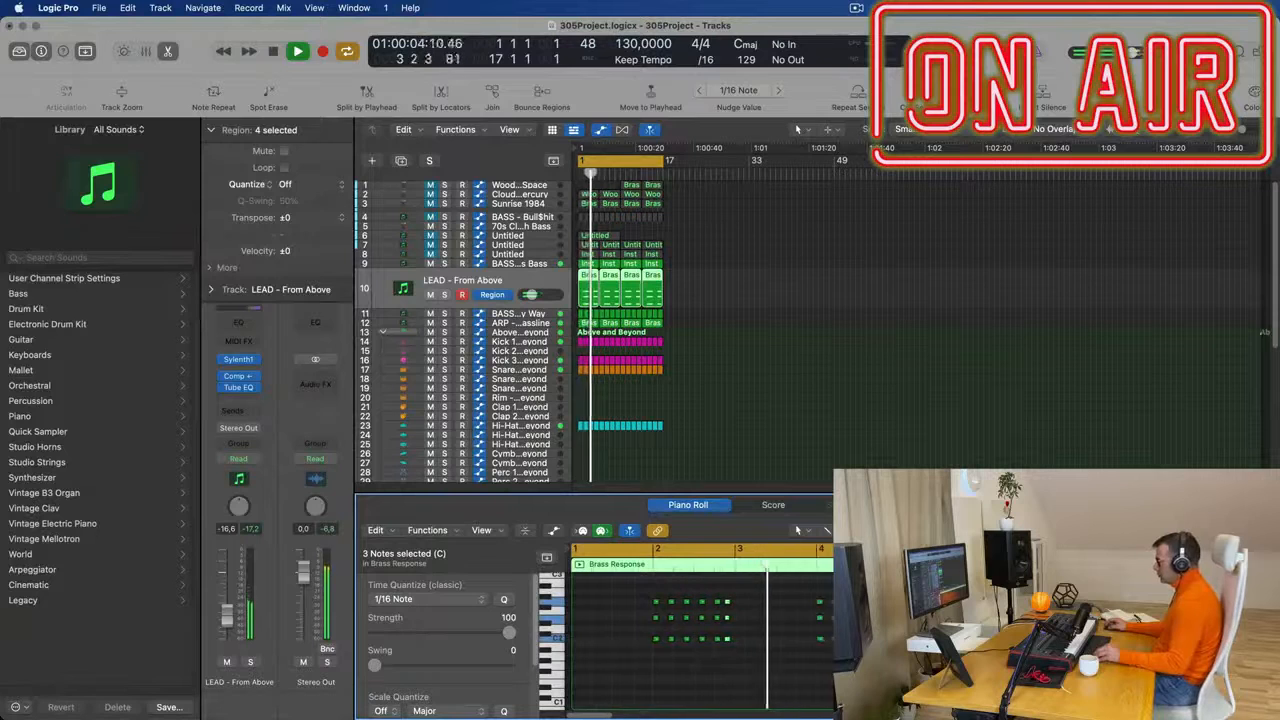
key(space)
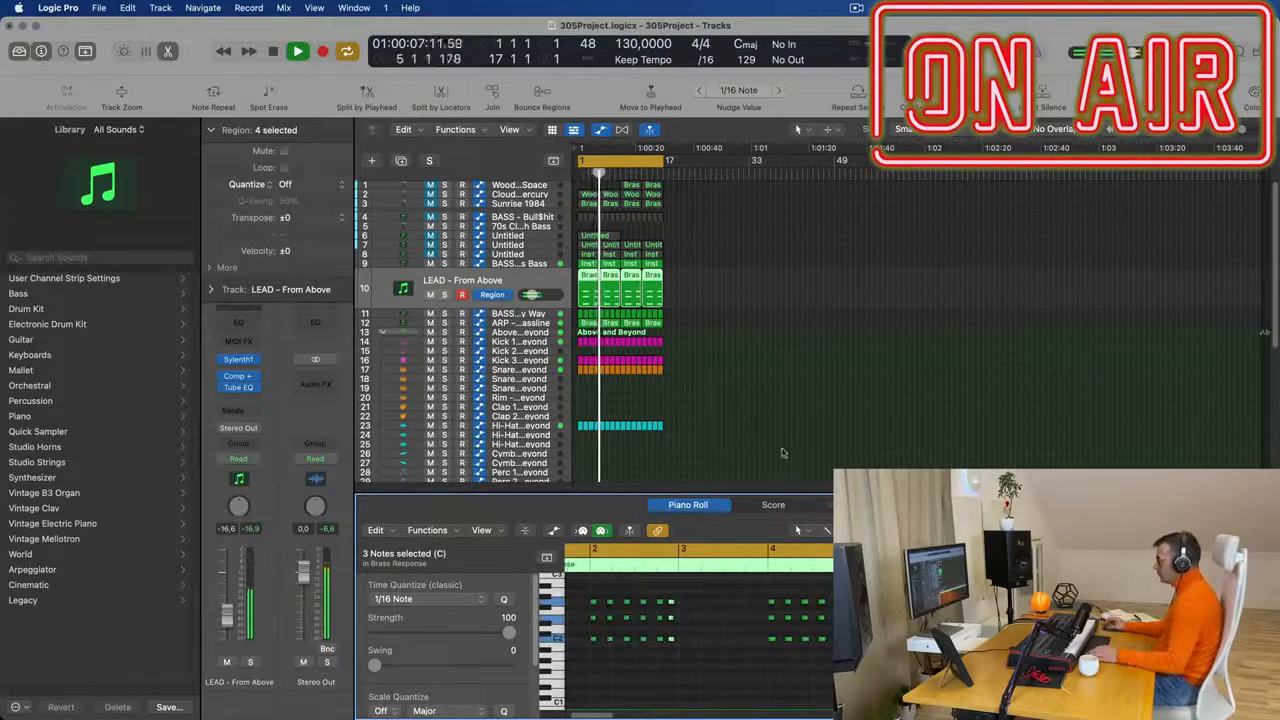
- Select the three-note chord just before bar 3 in track 10's first Brass Response region and play the part again
key(super+Right)
key(super+Right)
key(super+Right)
drag(664, 590, 686, 648)
key(space)
key(space)
- Delete the three repeated Brass Response regions on track 10 and repeat the first region three times to fill 16 bars
drag(730, 285, 614, 289)
key(Delete)
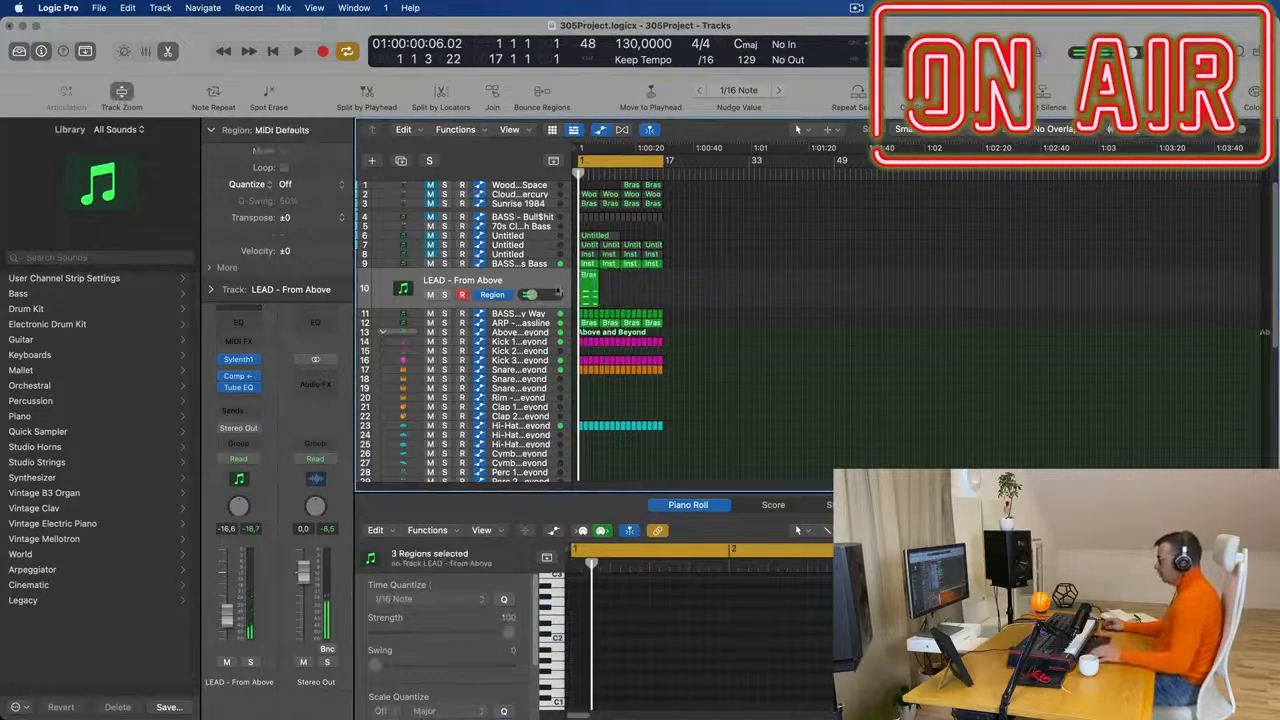
key(super+r)
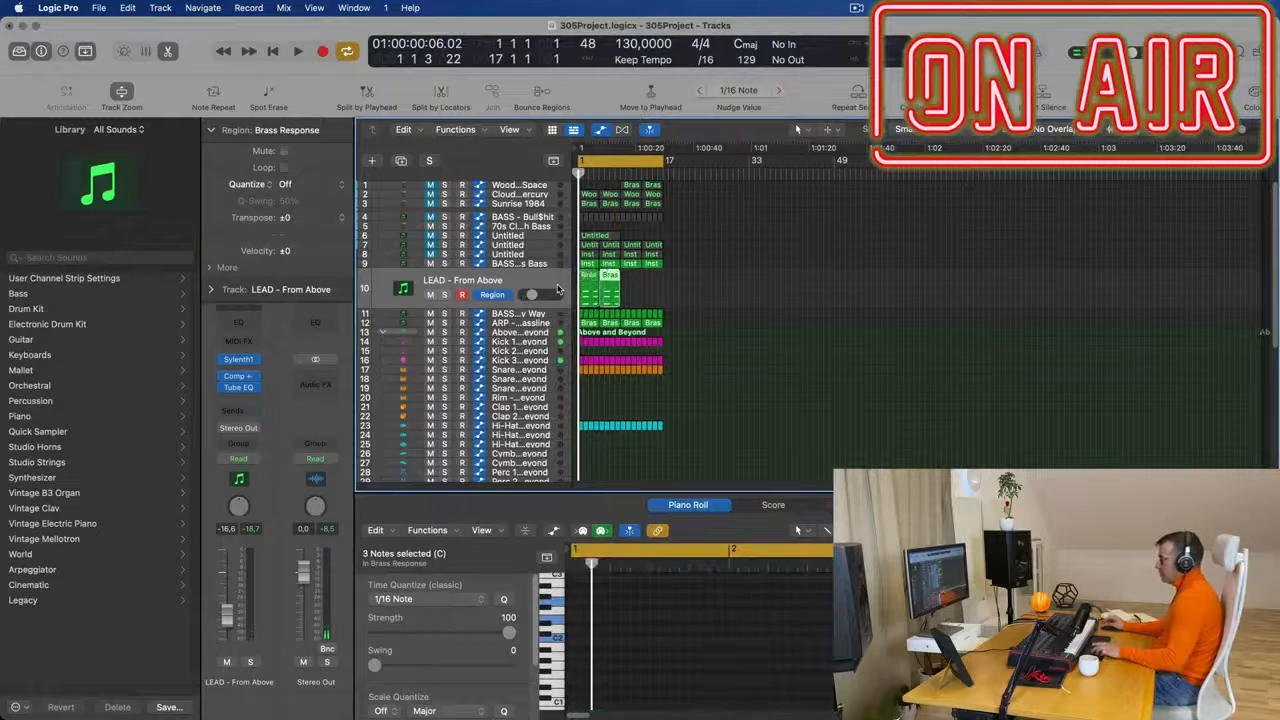
key(super+r)
- Raise track 10's volume to -14.2 dB during playback and add a send from it to Bus 7
key(space)
click(503, 282)
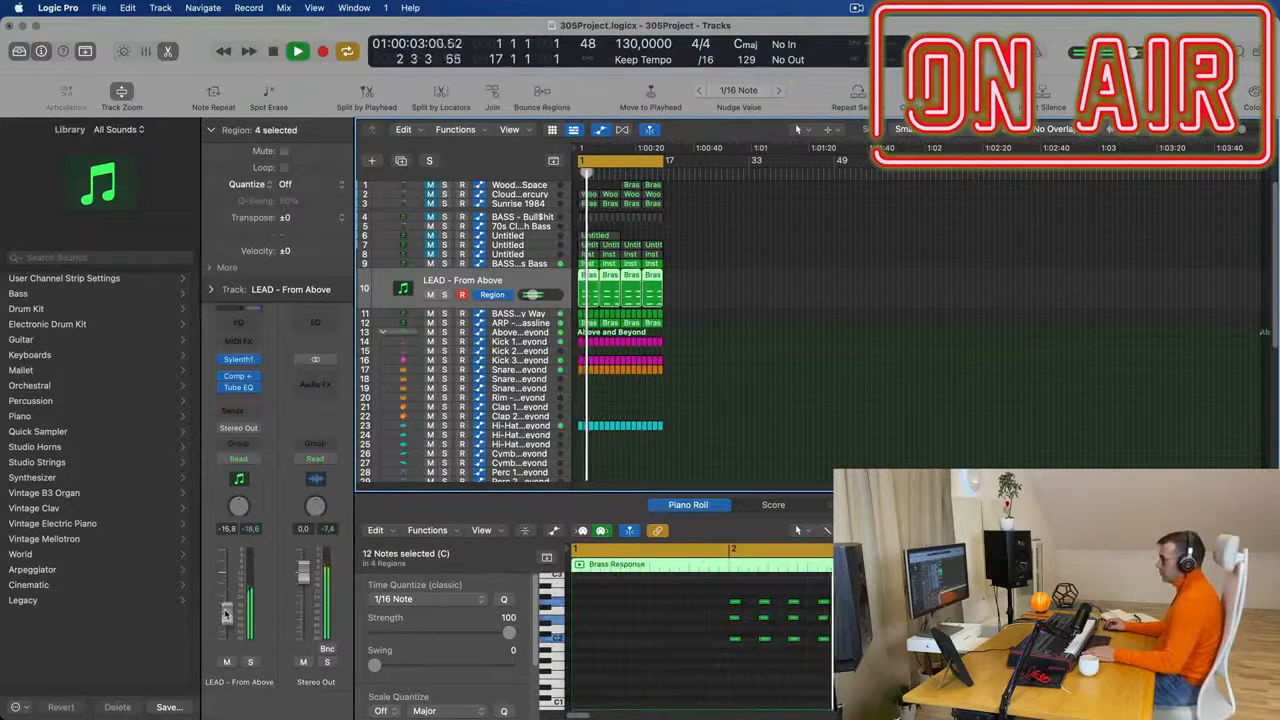
click(230, 410)
mouse_move(260, 432)
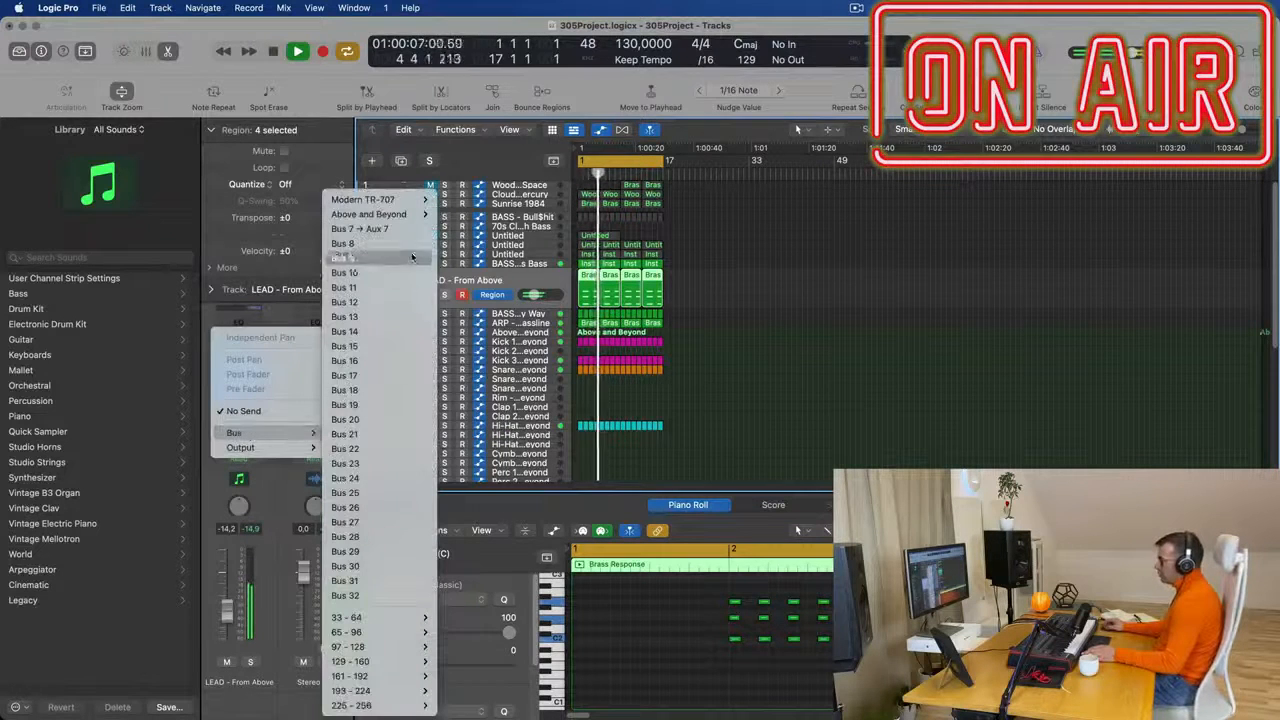
click(409, 229)
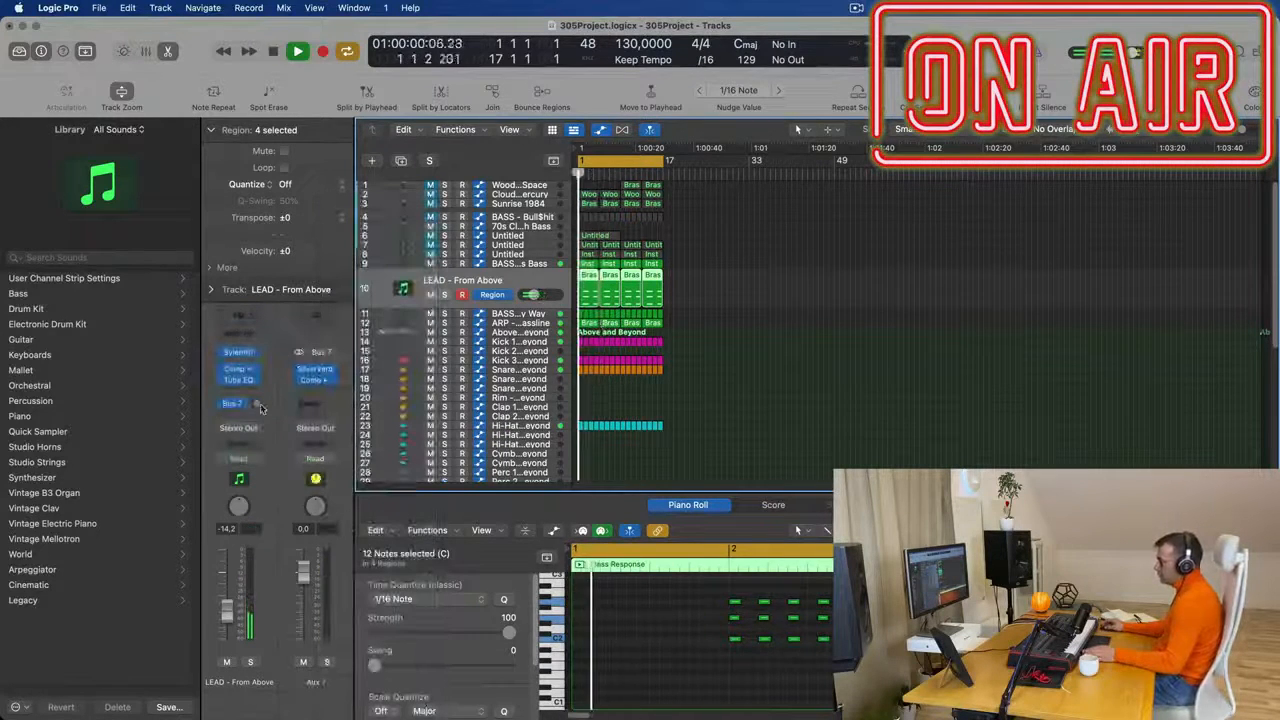
- Restart playback and set the level of track 10's Bus 7 send to about -9.8 dB
key(space)
key(space)
drag(258, 406, 257, 405)
double_click(257, 405)
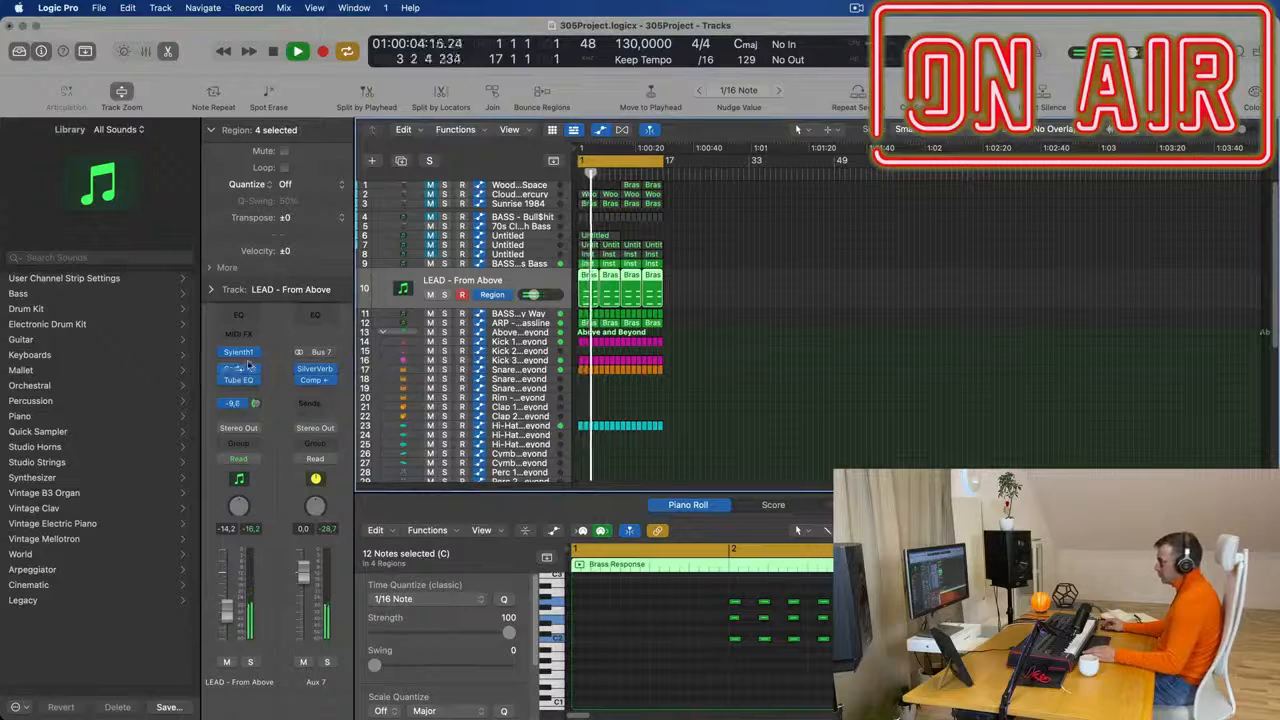
- Adjust the Filter Control cutoff and set the Filter A cutoff to 2.729 in track 10's Sylenth1 during playback
click(241, 353)
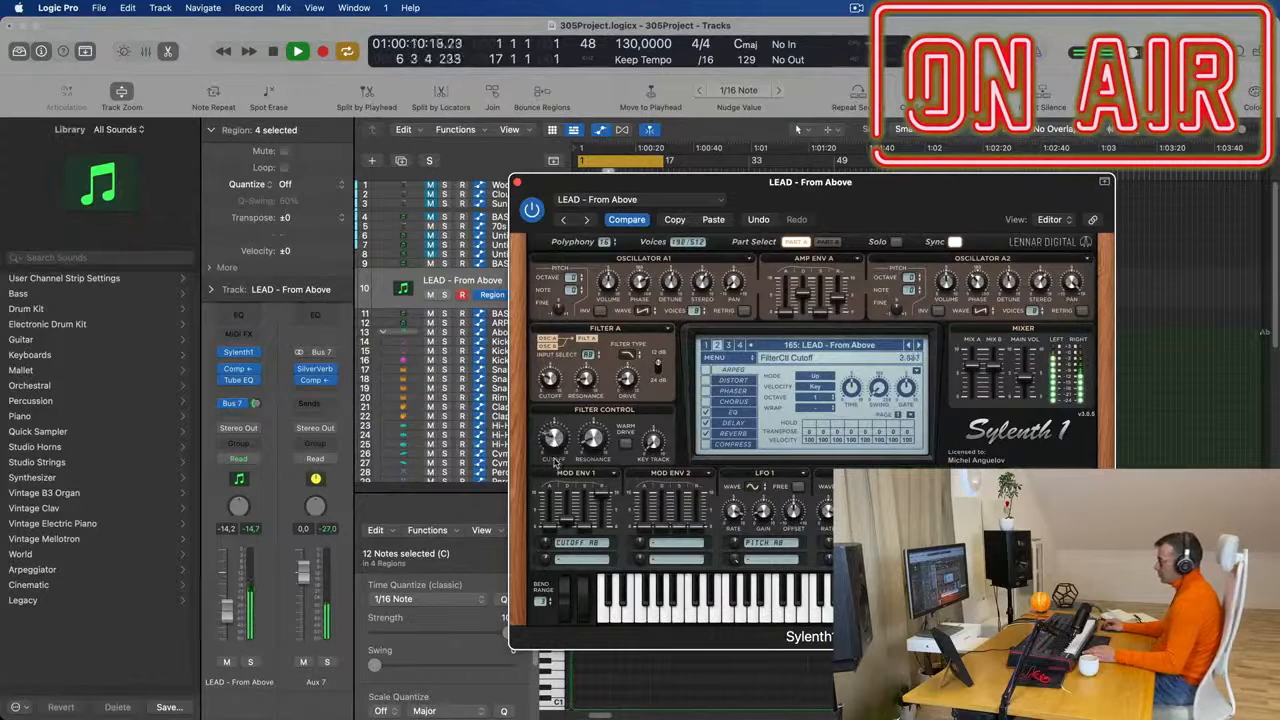
key(space)
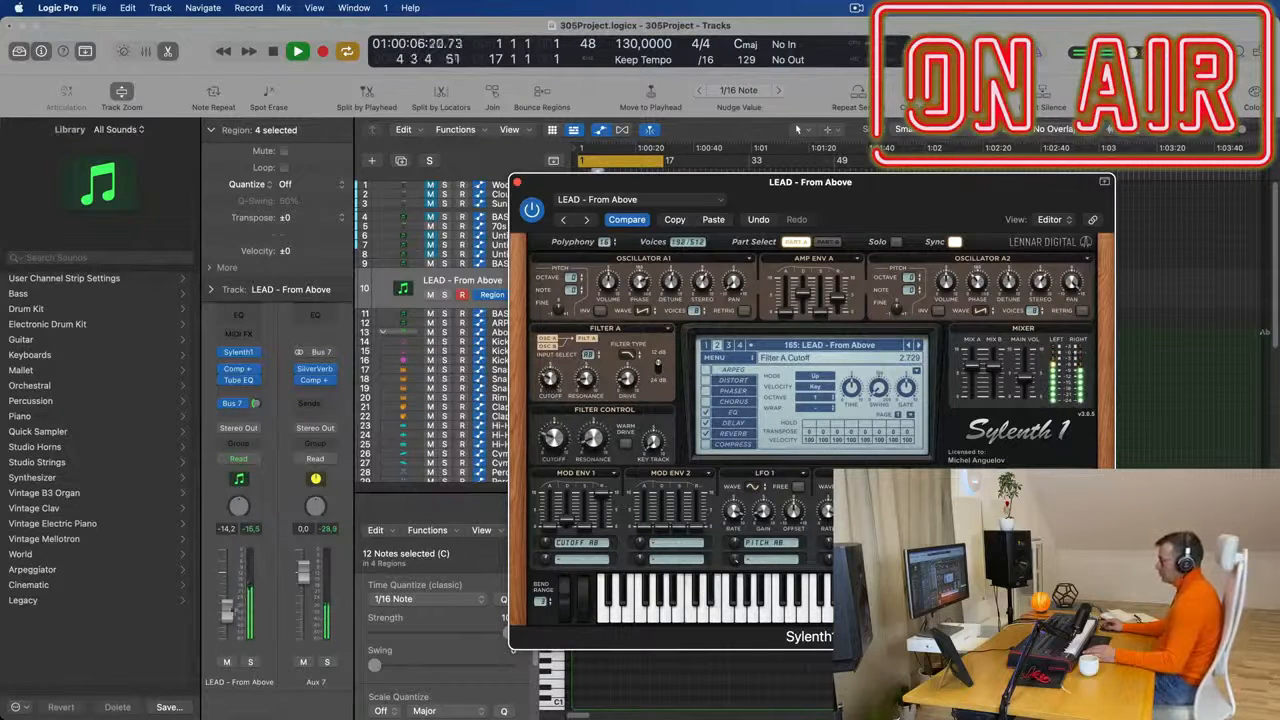
click(517, 182)
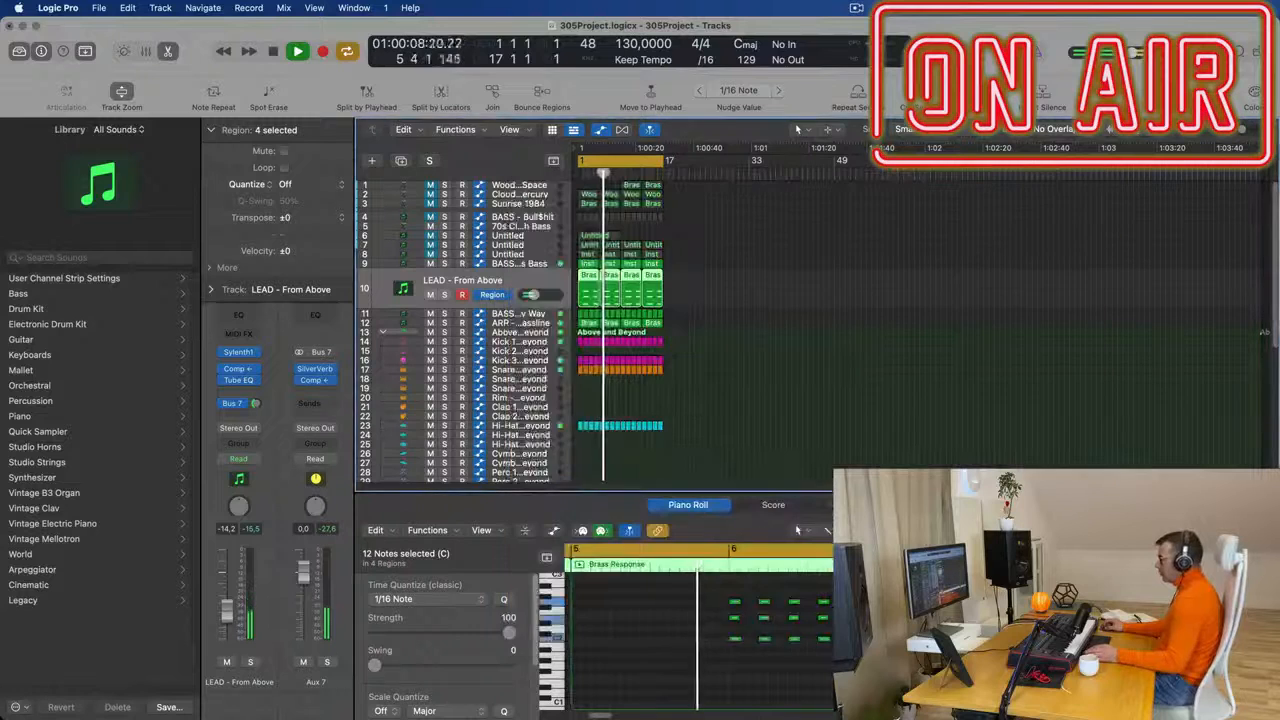
- Transpose all notes in track 10's four Brass Response regions up one octave and replay from the start
click(781, 663)
key(space)
key(space)
key(super+a)
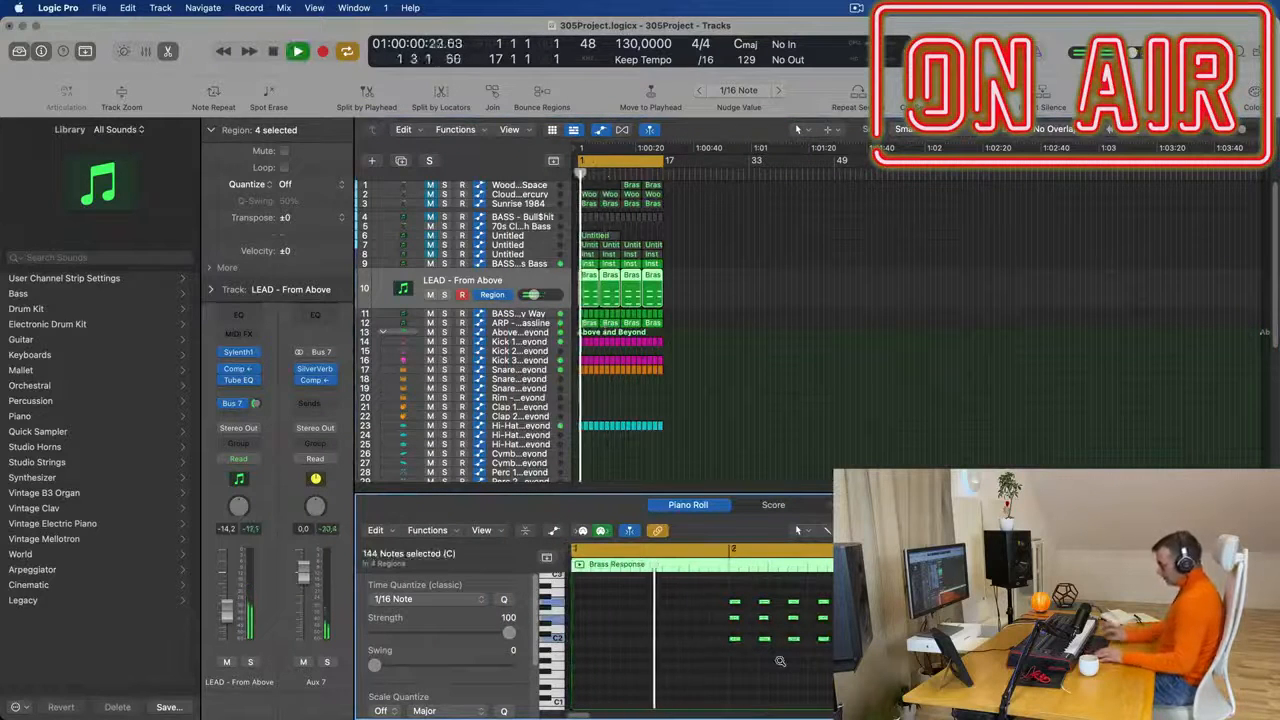
key(alt+shift+Up)
key(space)
key(space)
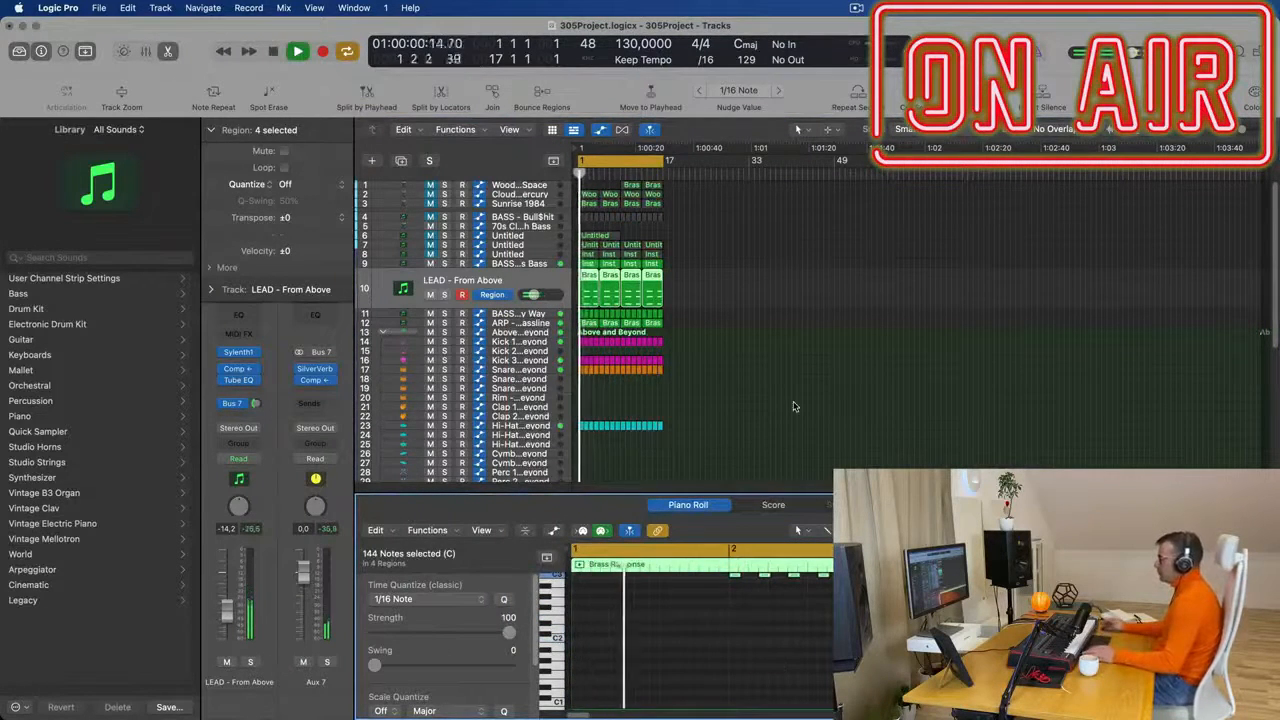
scroll(805, 410, up, 5)
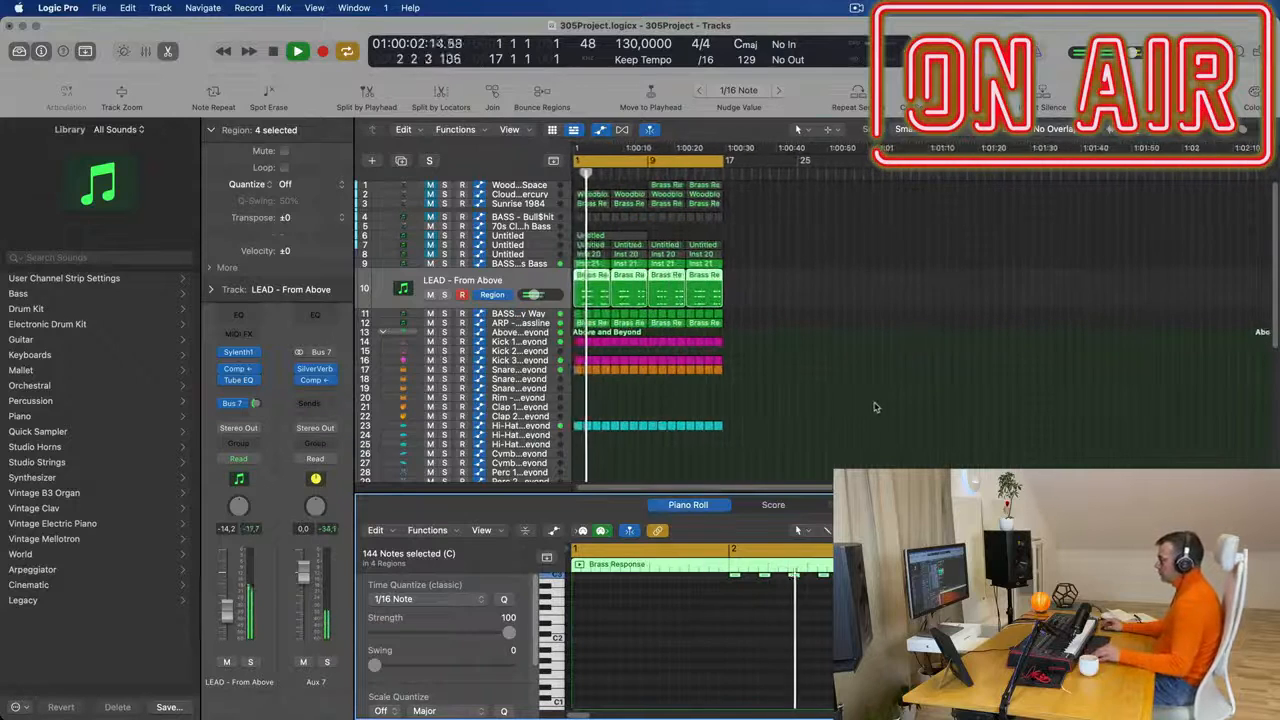
key(space)
key(space)
- Repeat all regions on every track until the arrangement fills 64 bars
scroll(840, 402, down, 5)
click(814, 393)
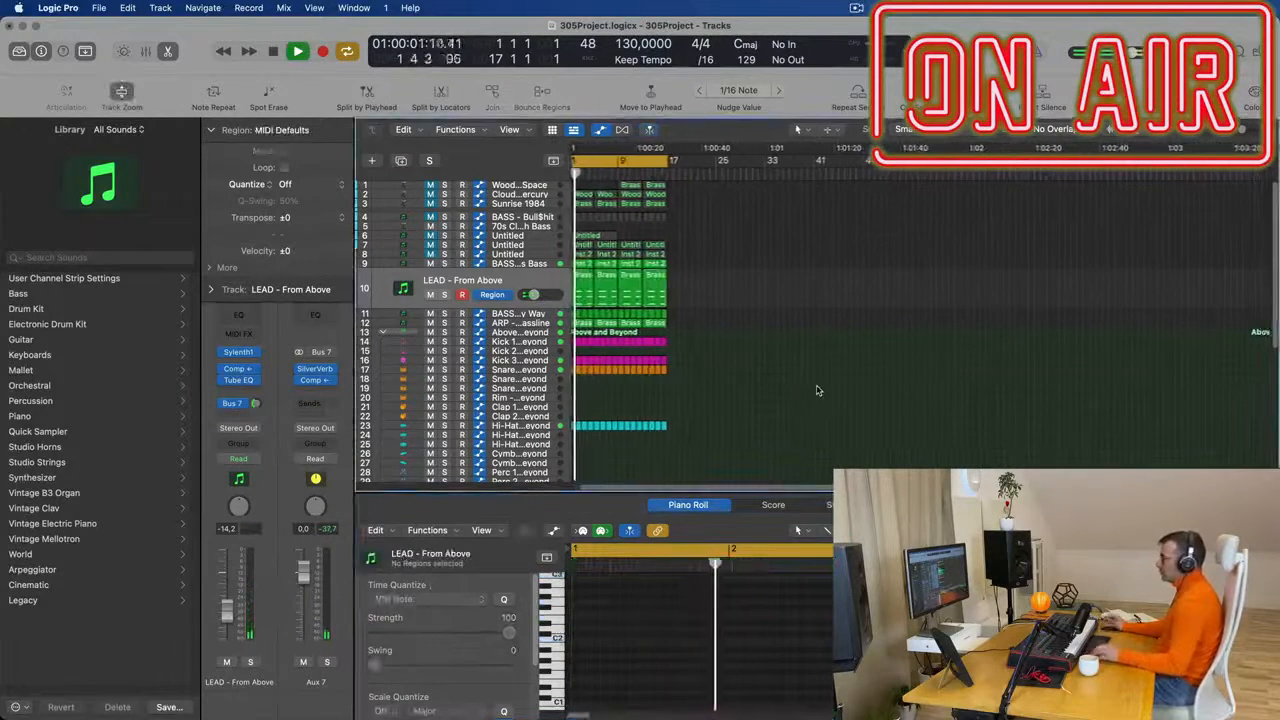
scroll(825, 387, up, 5)
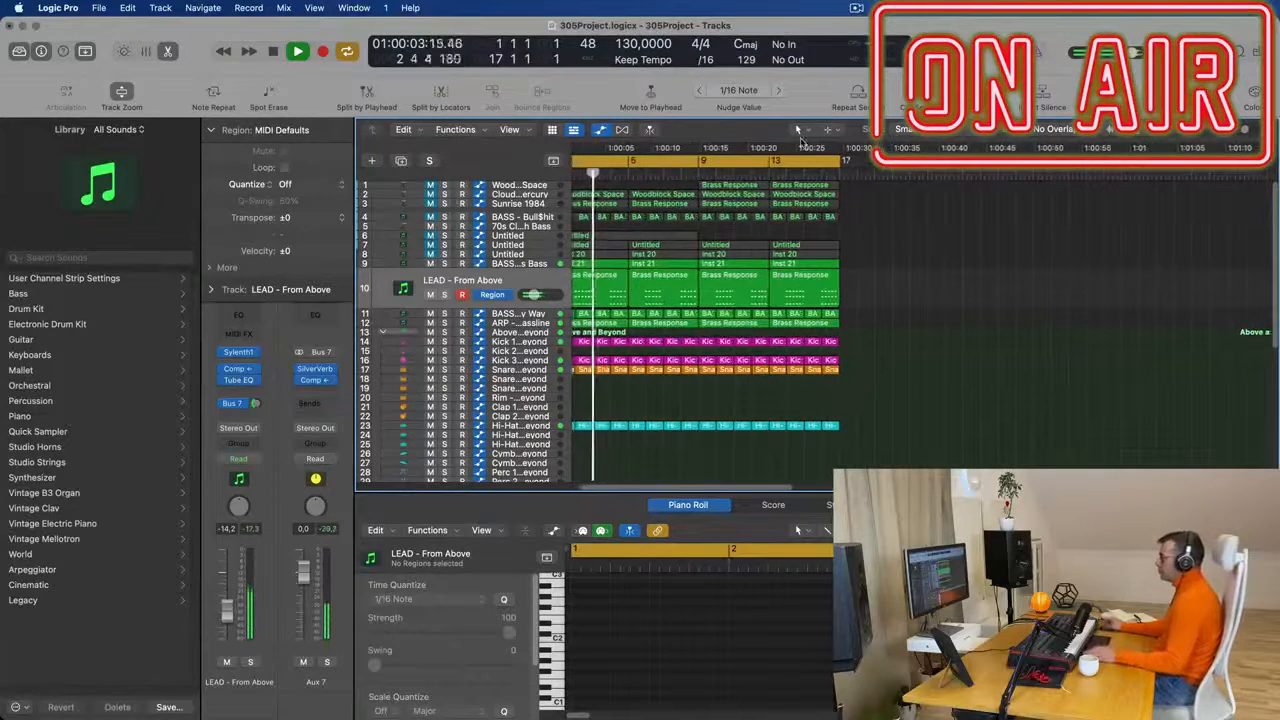
scroll(877, 376, down, 3)
scroll(882, 373, up, 1)
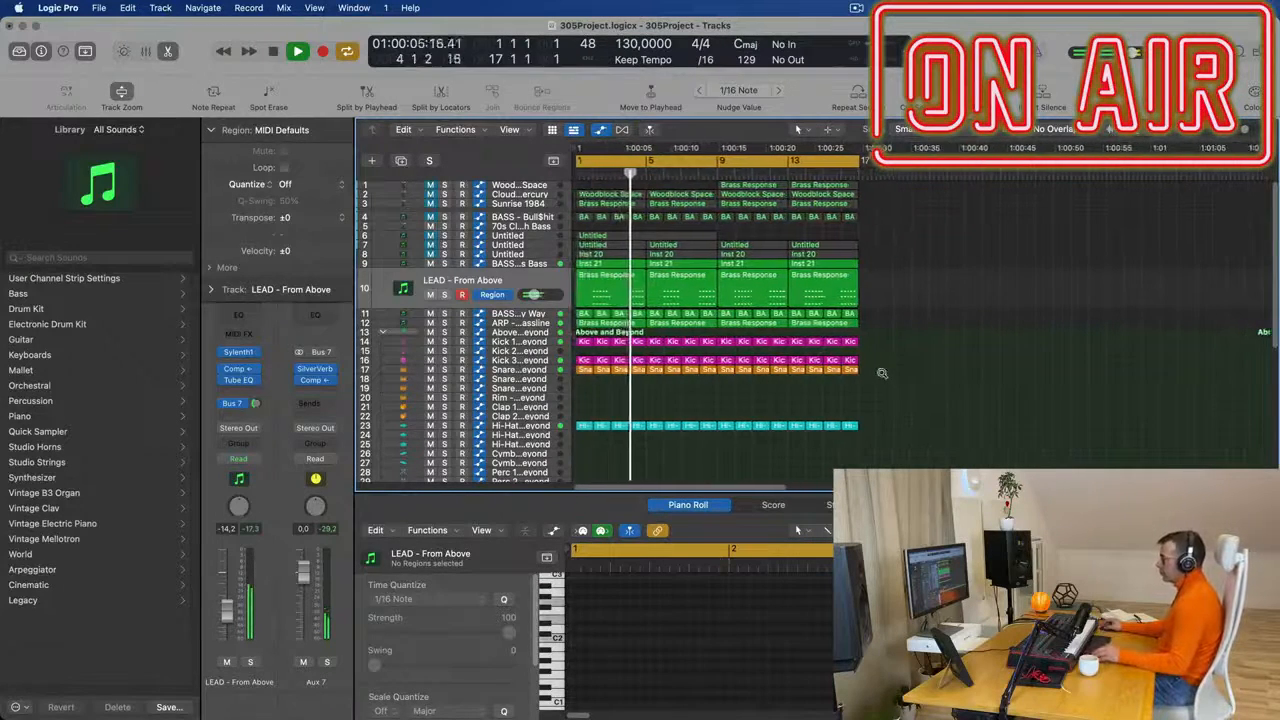
key(super+a)
key(super+r)
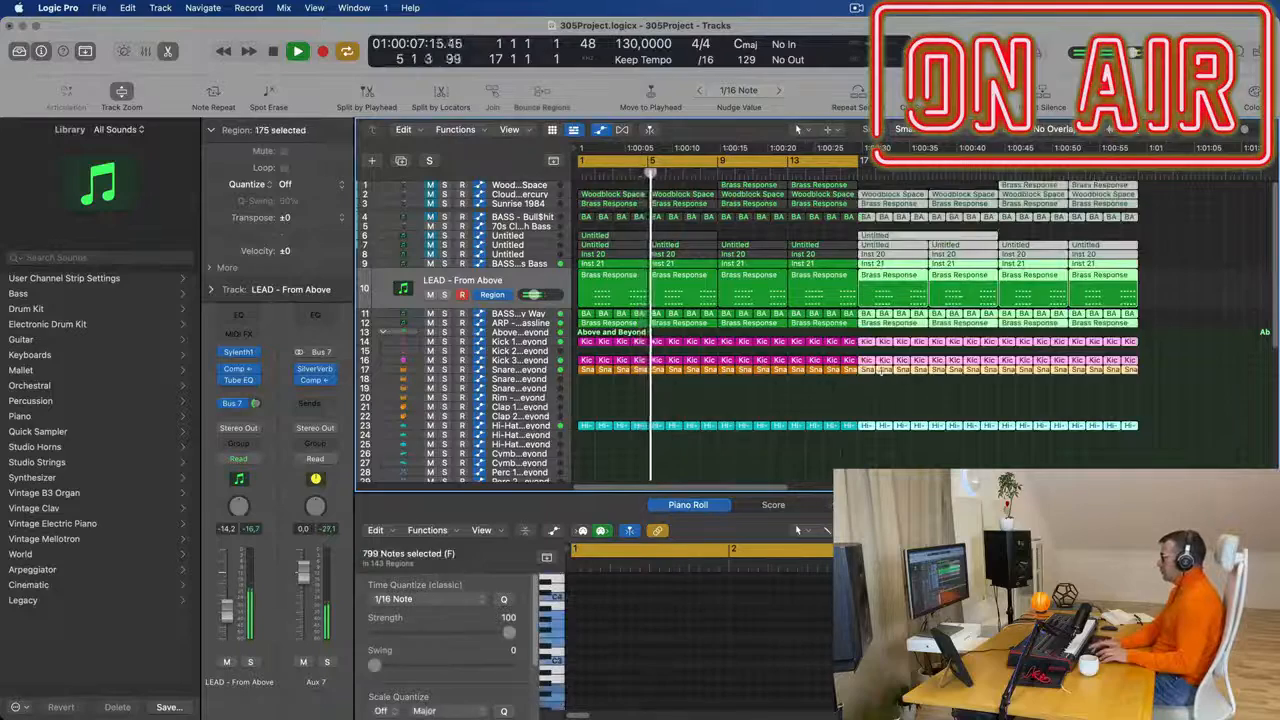
key(super+r)
click(744, 418)
scroll(700, 416, down, 5)
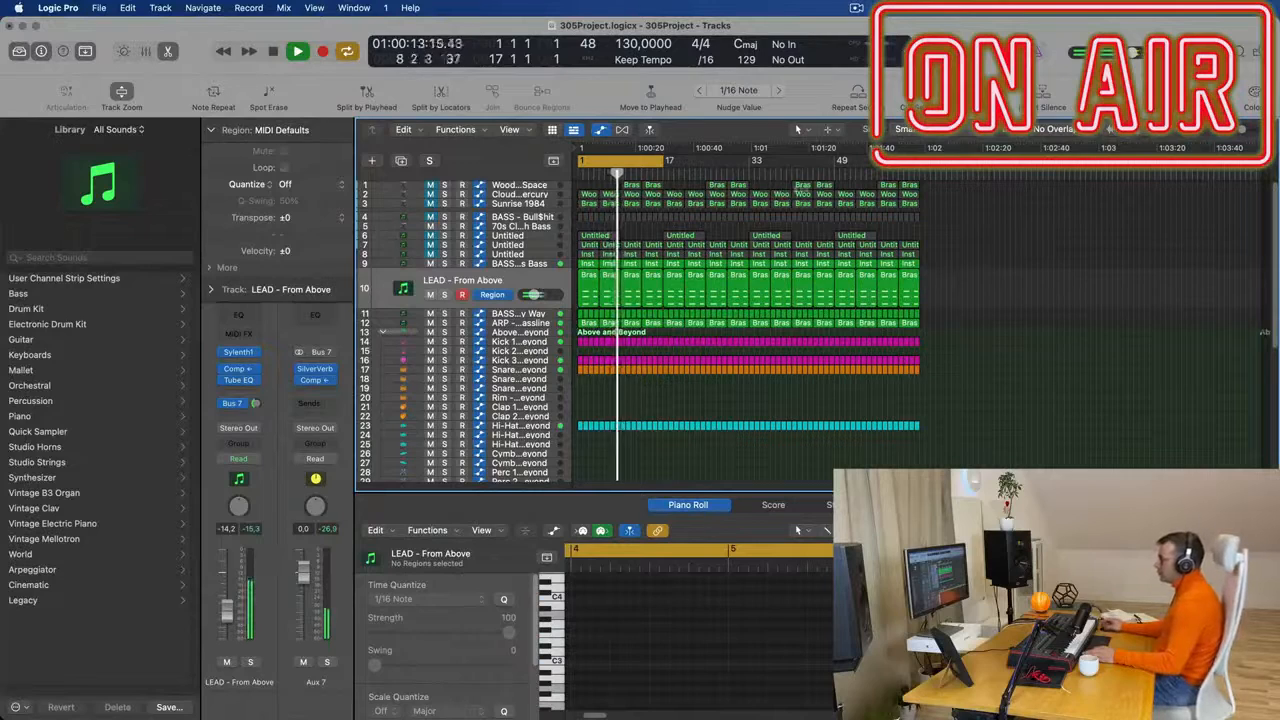
- Extend the cycle range to bar 65 to cover the whole arrangement and replay from the start
drag(664, 160, 920, 161)
key(space)
key(space)
scroll(699, 389, up, 5)
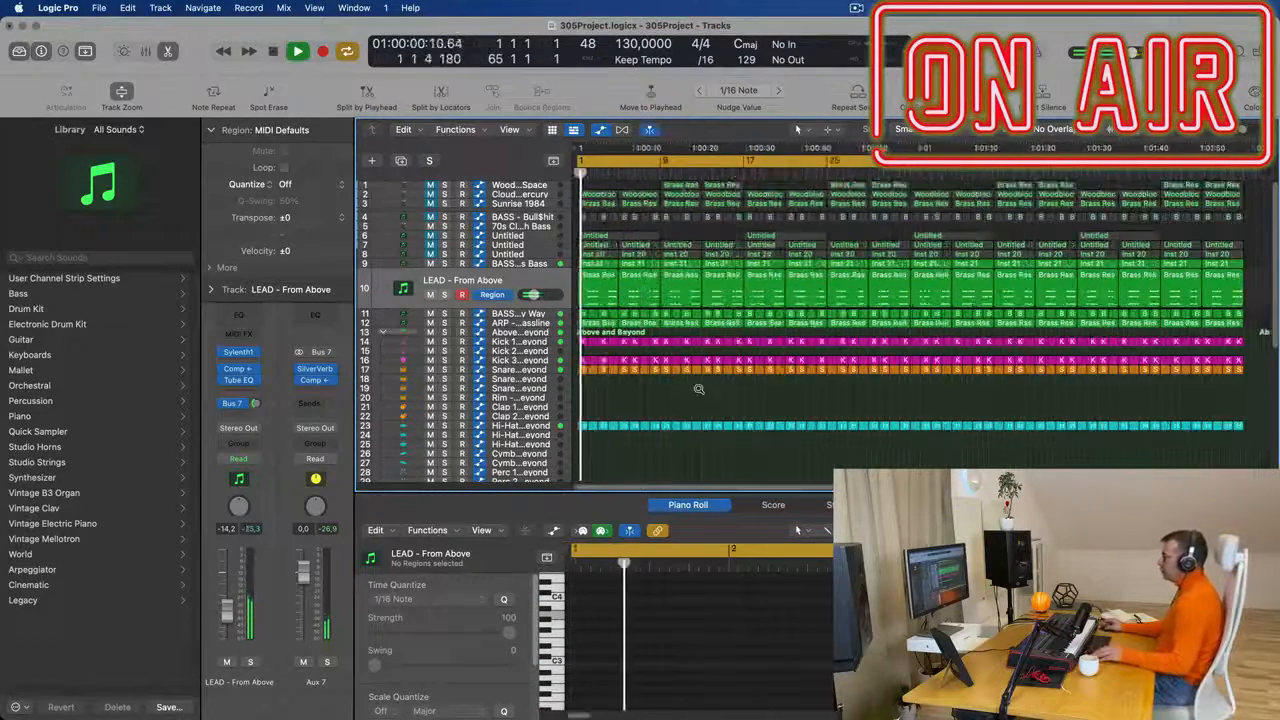
scroll(754, 383, up, 3)
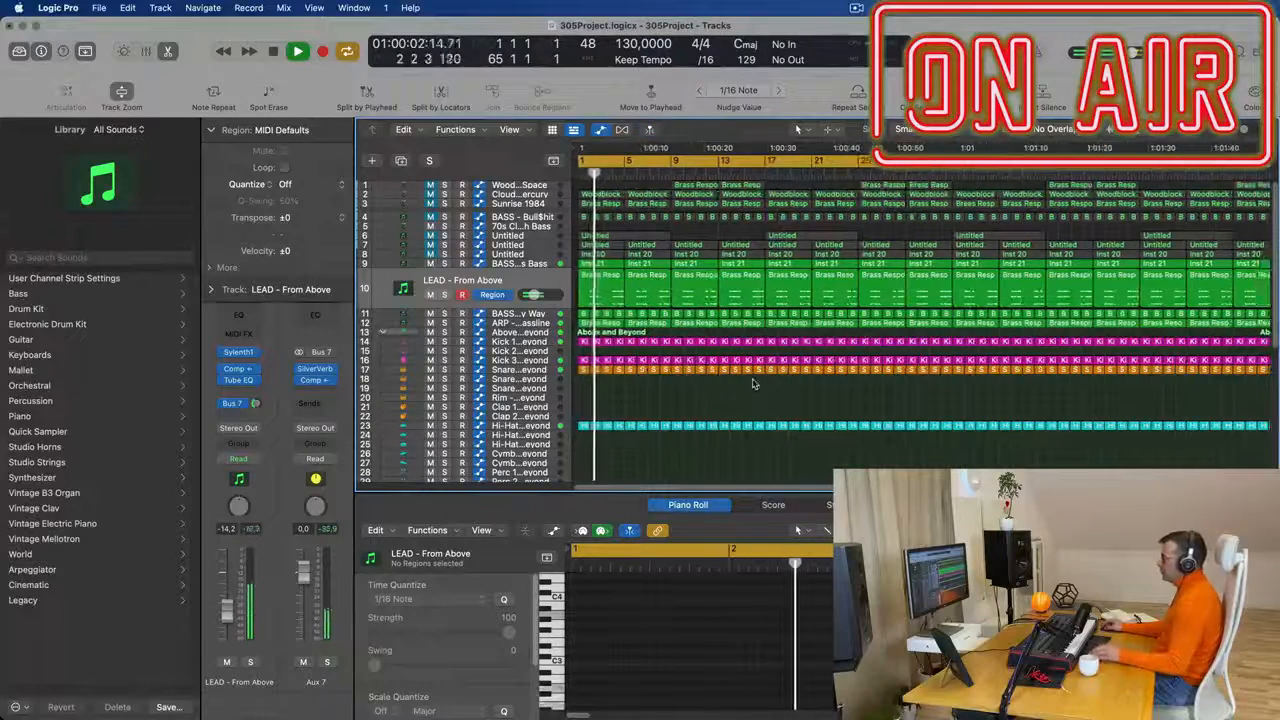
key(space)
key(space)
- Delete the first Brass Response region on track 10 and the first Inst 21 region on track 9, and replay
click(614, 279)
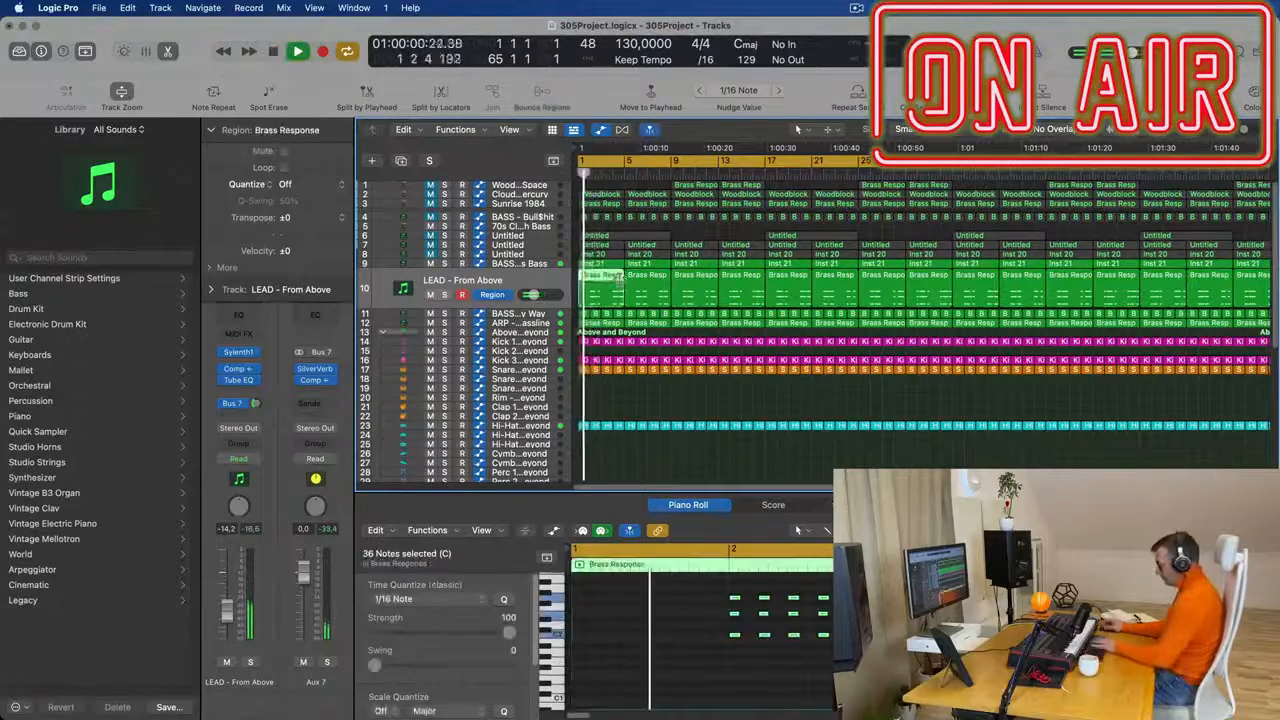
key(Delete)
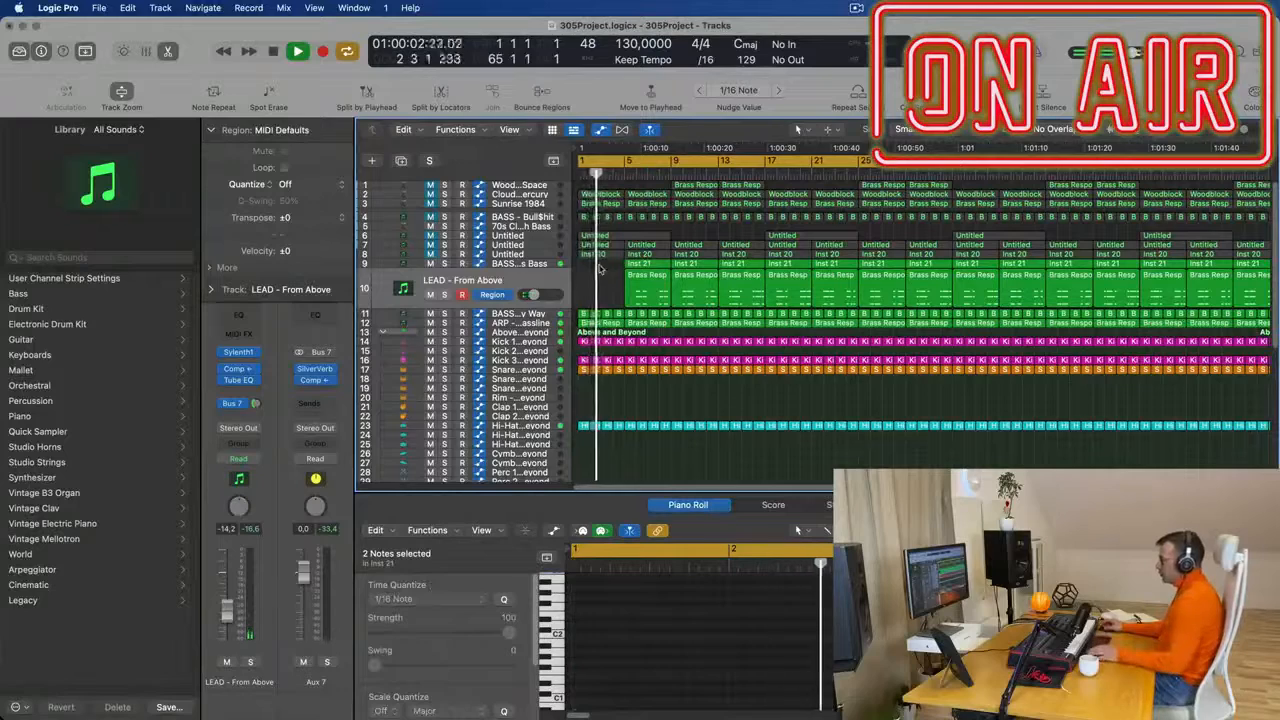
key(space)
key(space)
- Listen to track 12's ARP - Fat Bassline part soloed from the start, and turn the solo off
click(532, 323)
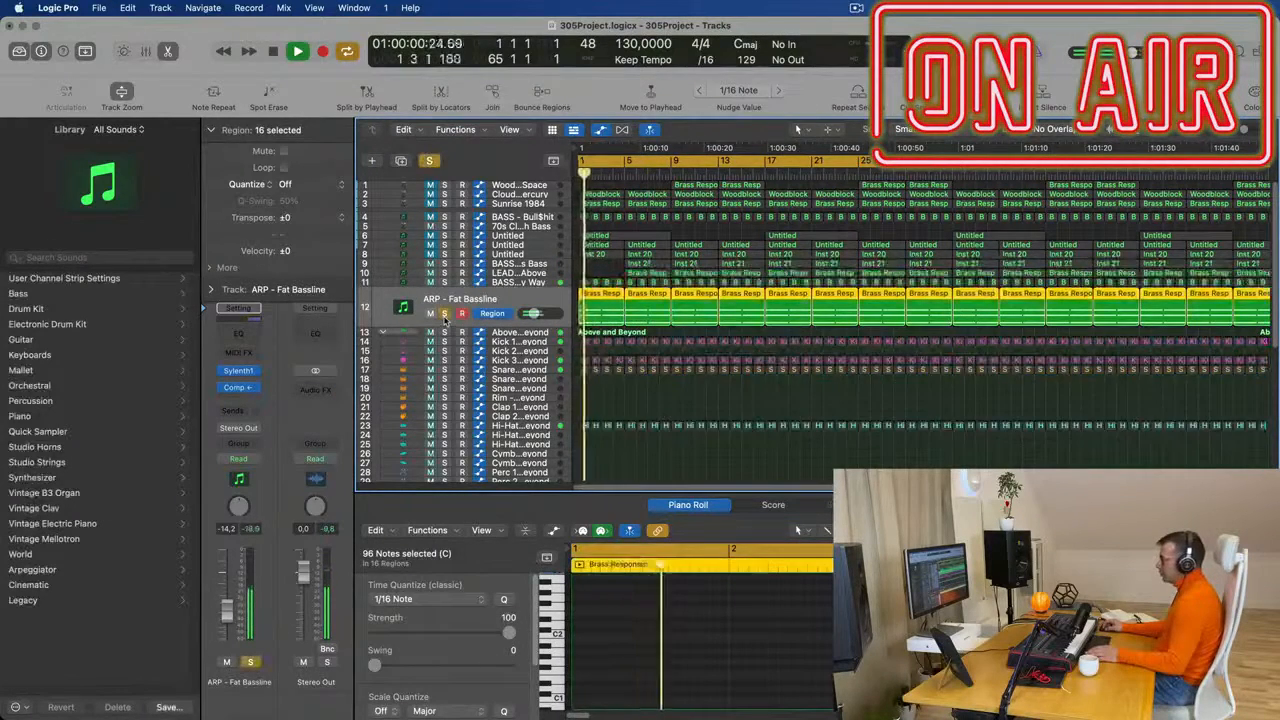
key(space)
key(space)
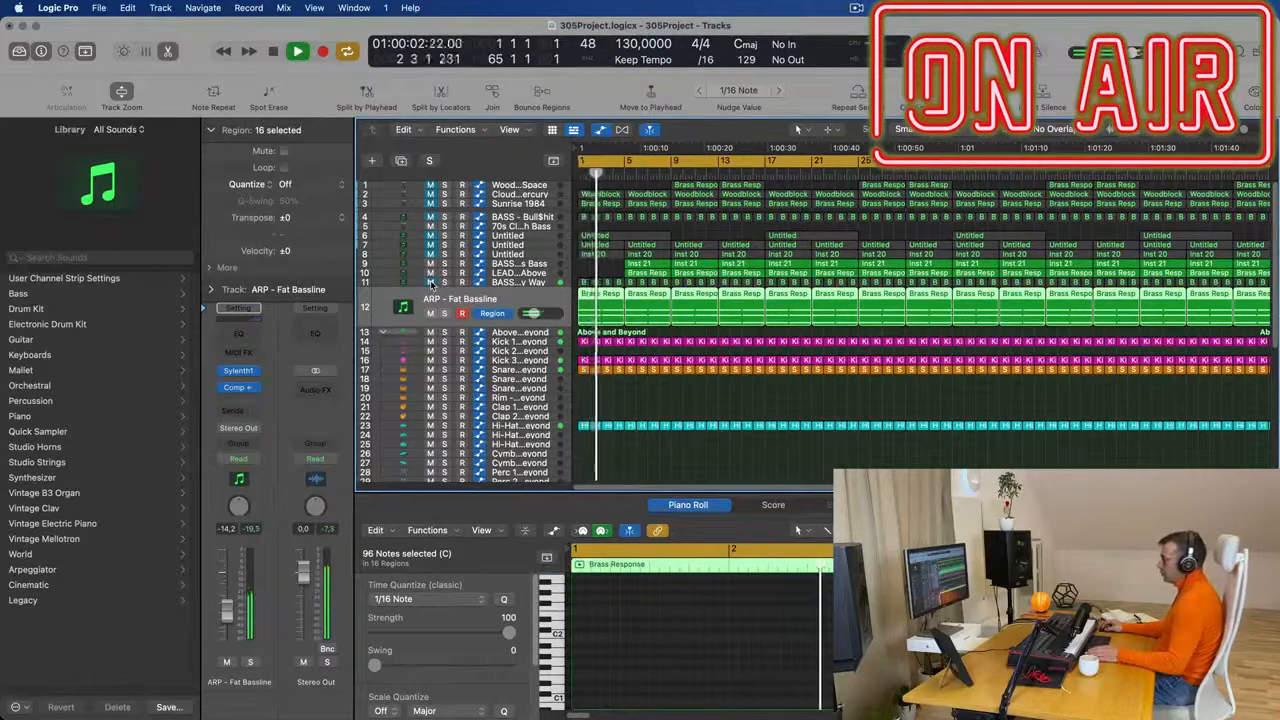
- Delete track 11's bass regions in bars 1 to 4
key(space)
key(space)
drag(583, 273, 618, 283)
key(Delete)
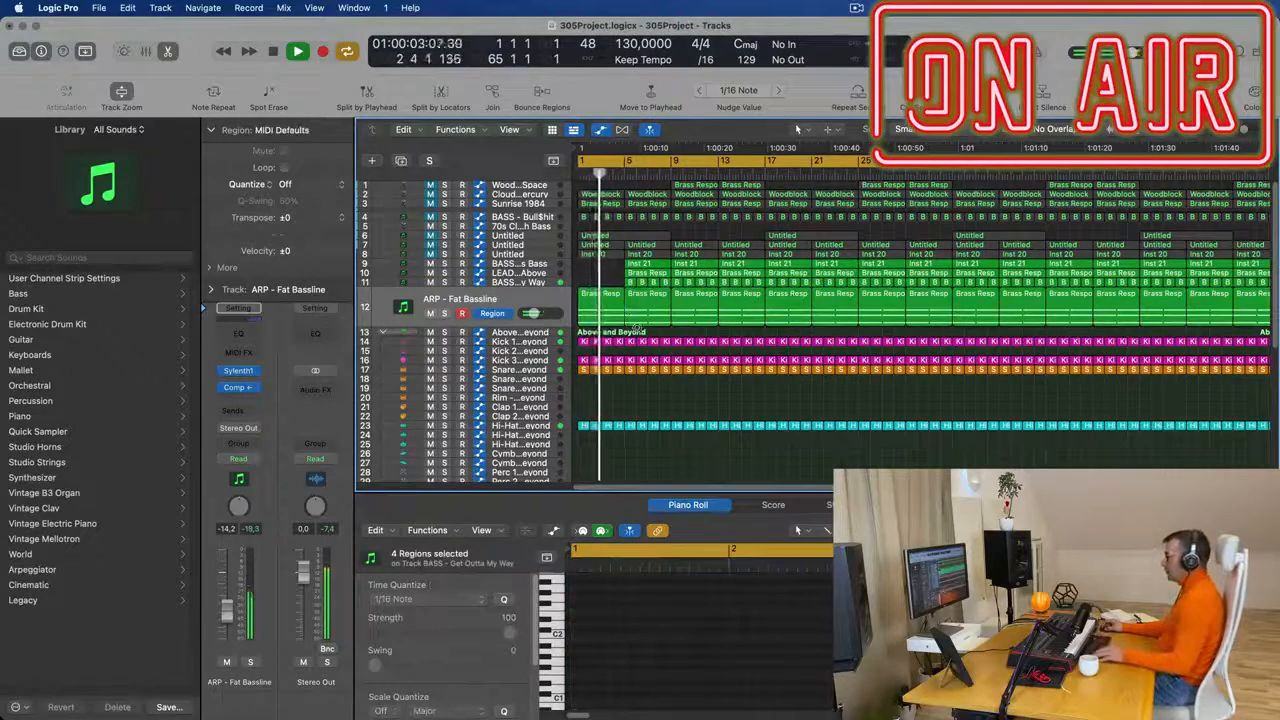
- Delete the regions on tracks 9, 10 and 11 from bar 5 through bar 16 and replay the intro
key(super+Right)
key(super+Right)
key(space)
key(super+Left)
key(super+Left)
key(super+Left)
key(super+Left)
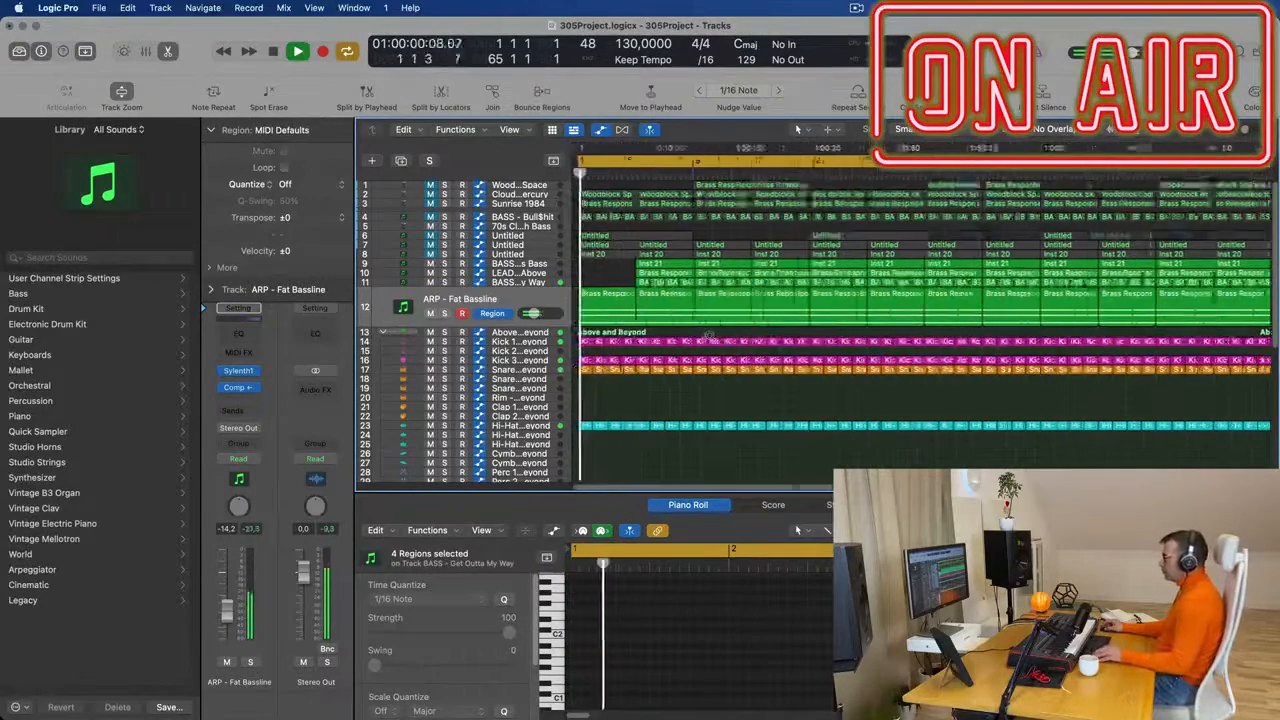
key(space)
key(space)
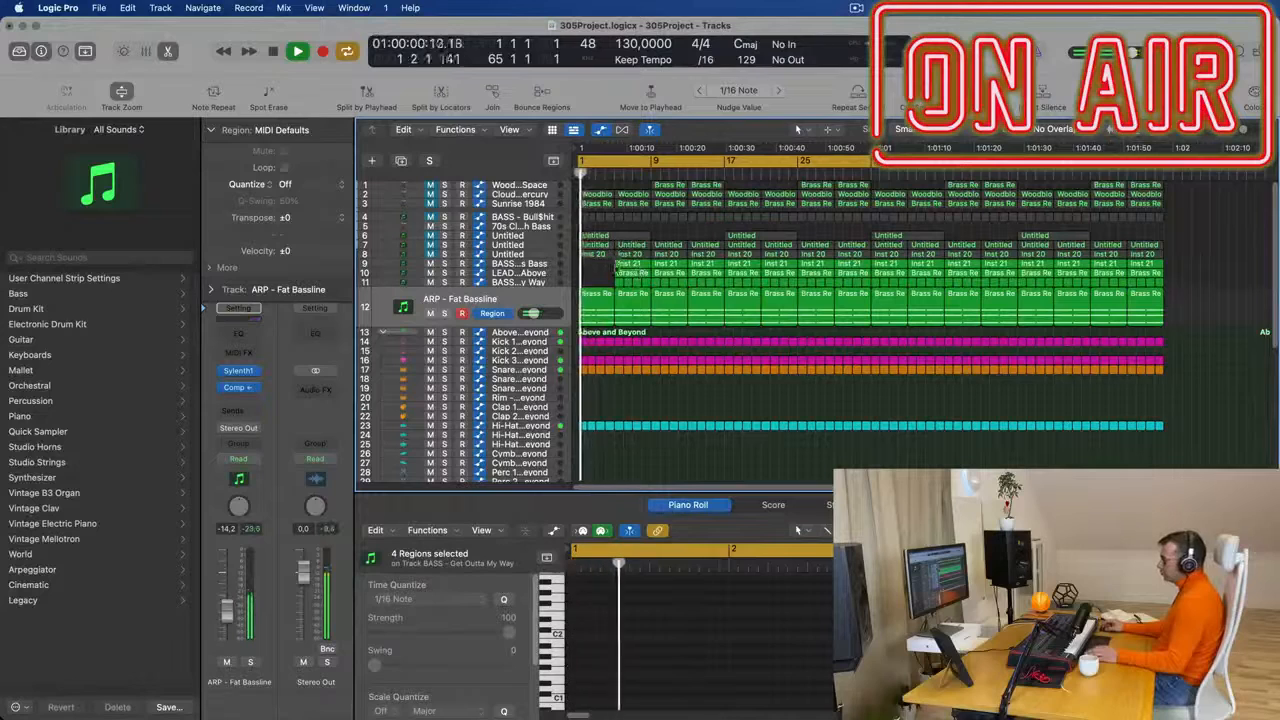
drag(610, 262, 648, 280)
key(Delete)
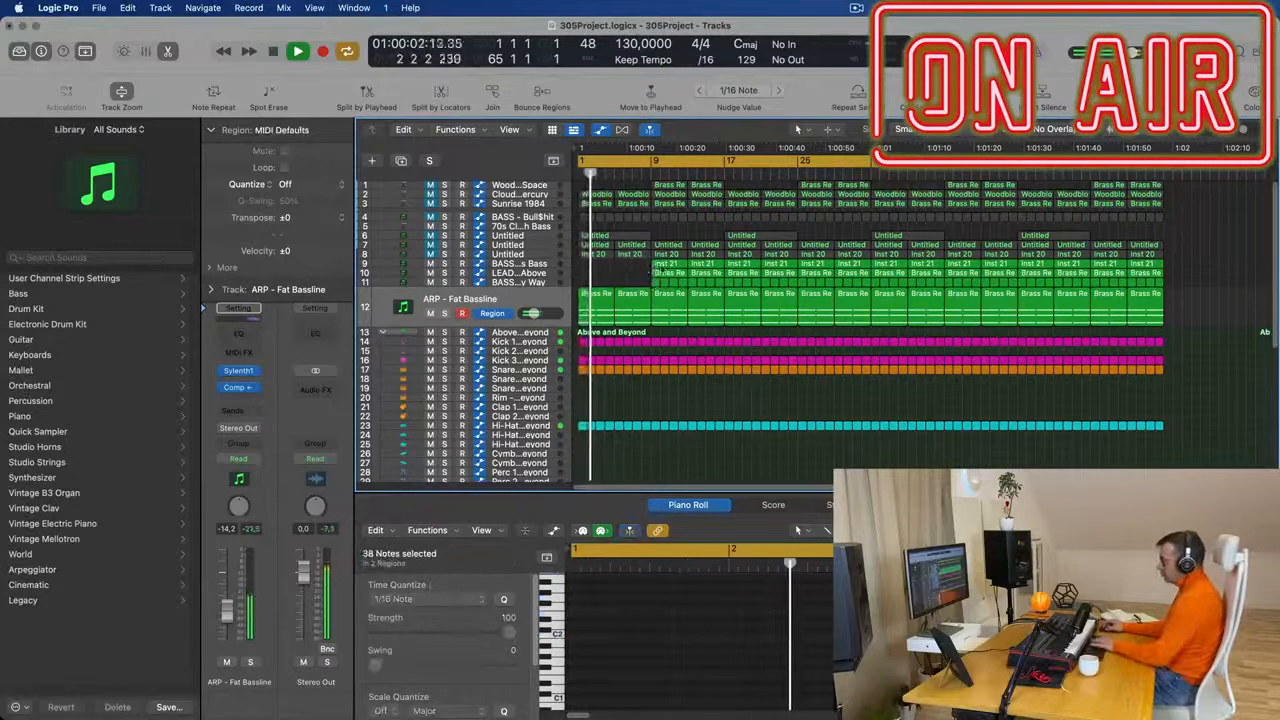
key(super+z)
key(Delete)
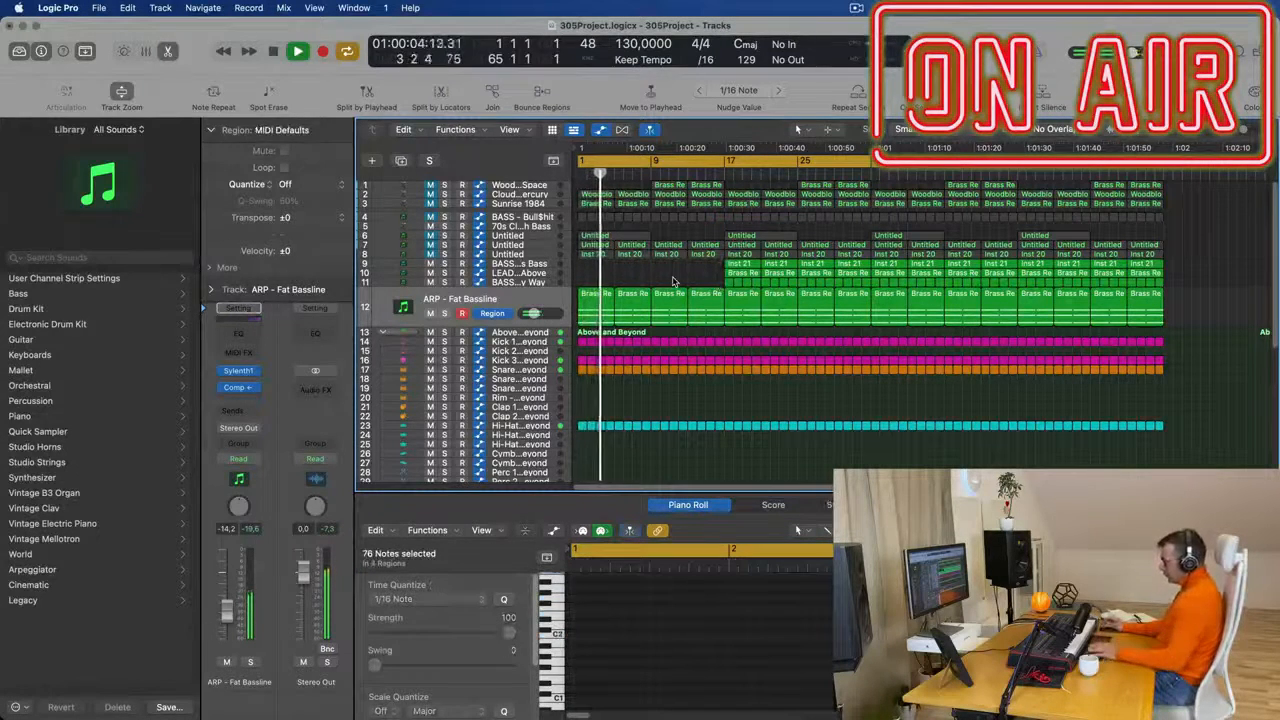
key(space)
key(space)
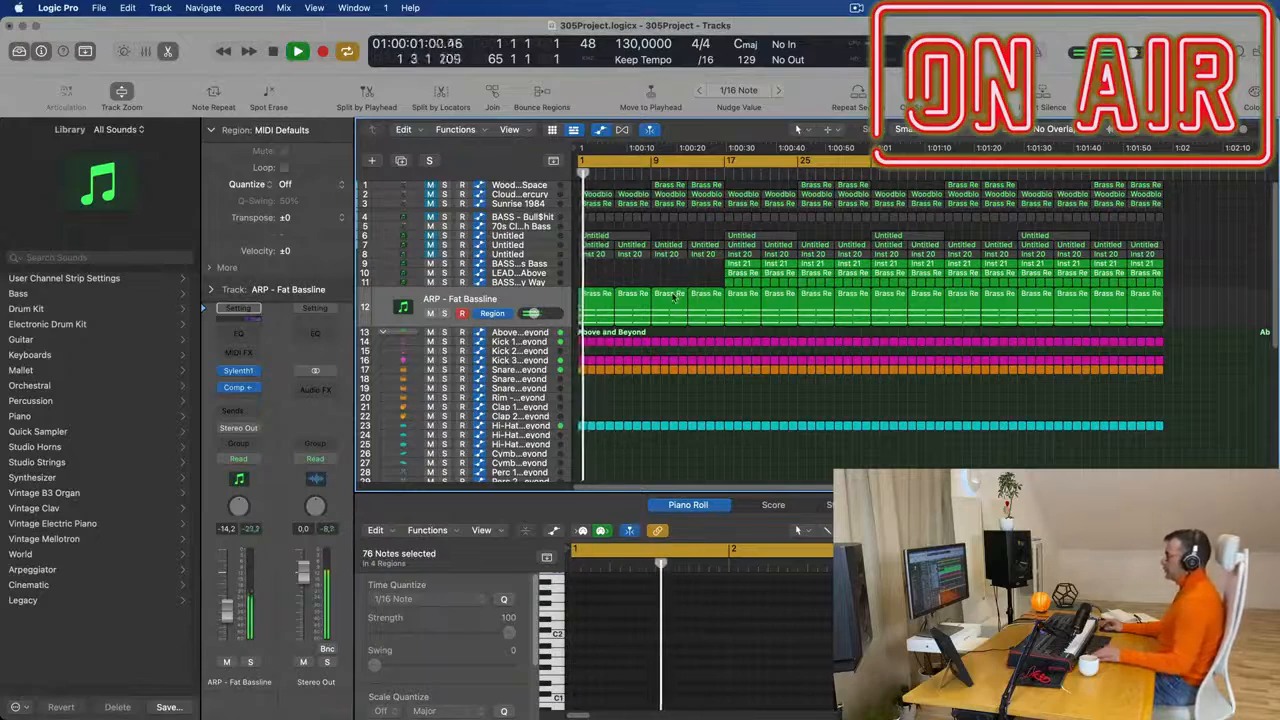
- Delete the Kick 3 Sub regions on track 16 in the first 16 bars and replay from the start
scroll(712, 333, up, 3)
scroll(712, 333, up, 3)
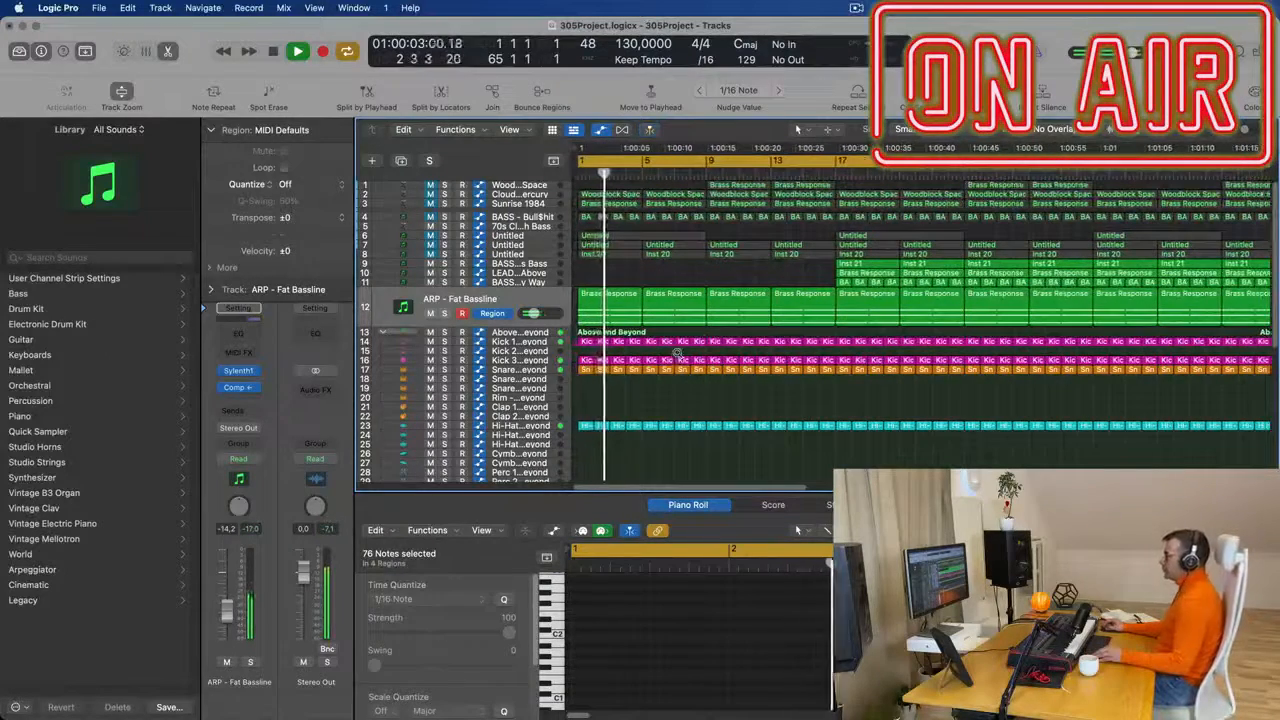
scroll(673, 352, down, 2)
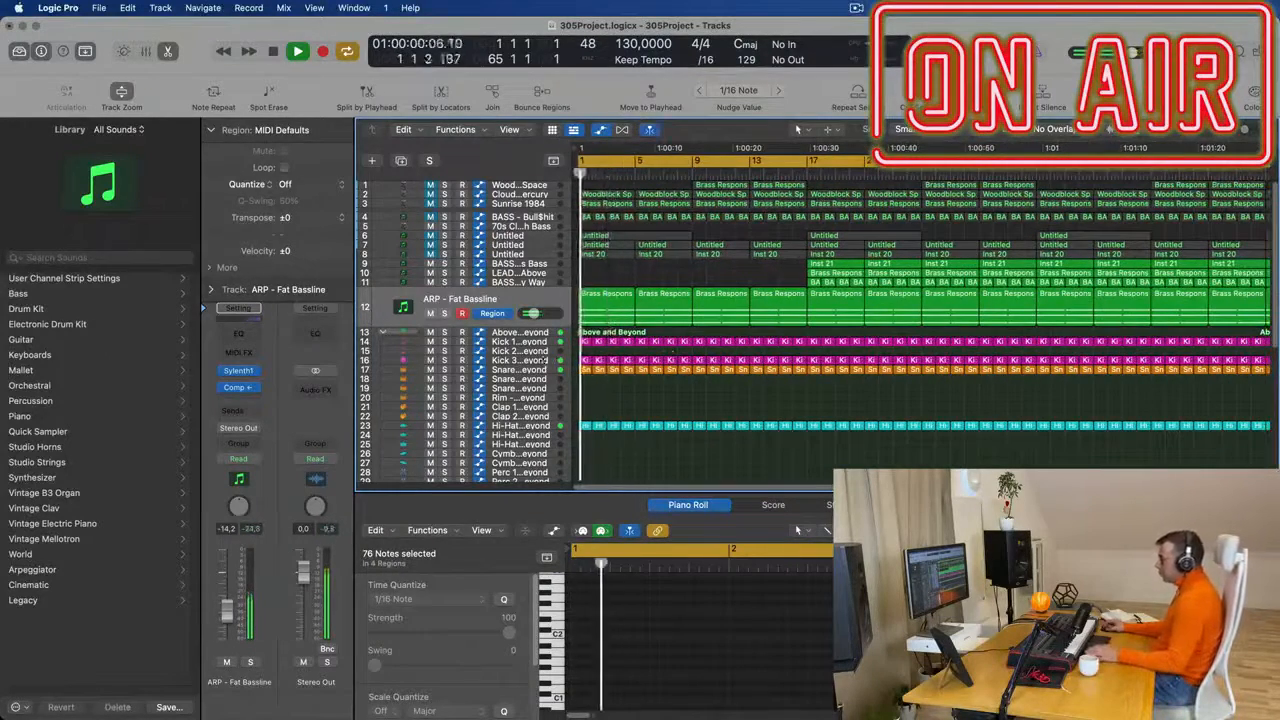
click(420, 360)
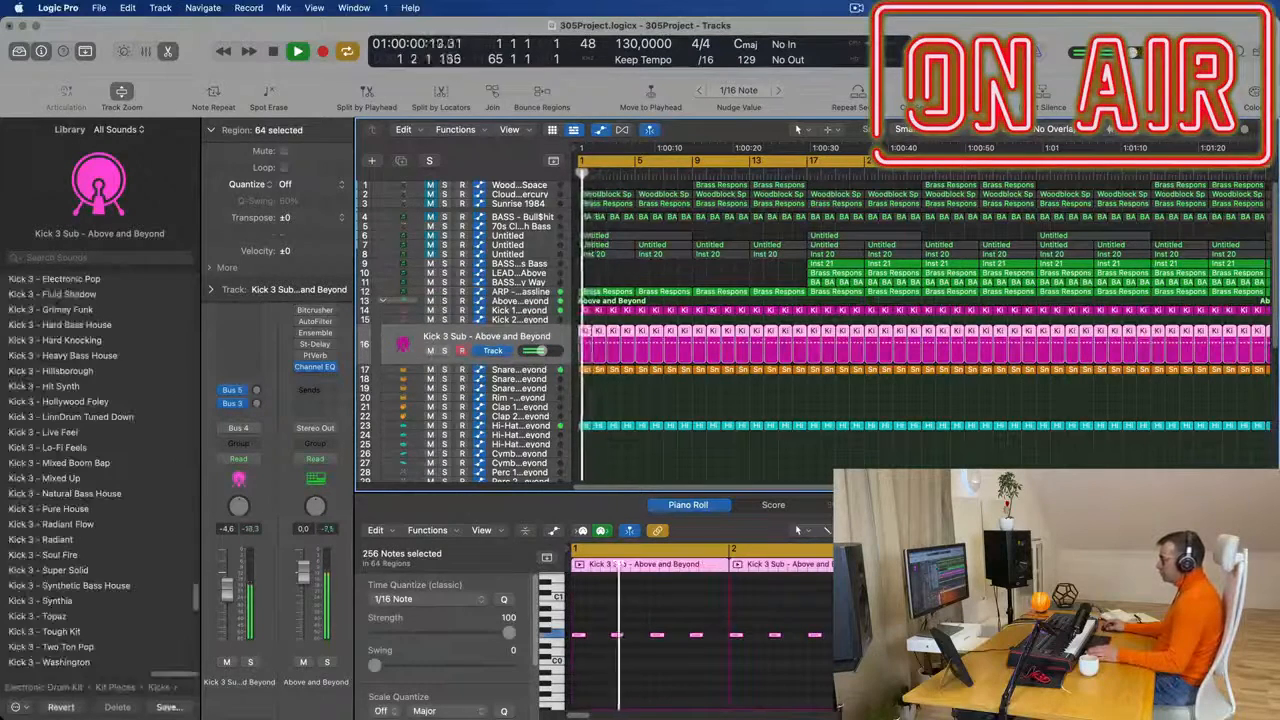
drag(584, 321, 799, 343)
key(Delete)
key(space)
key(space)
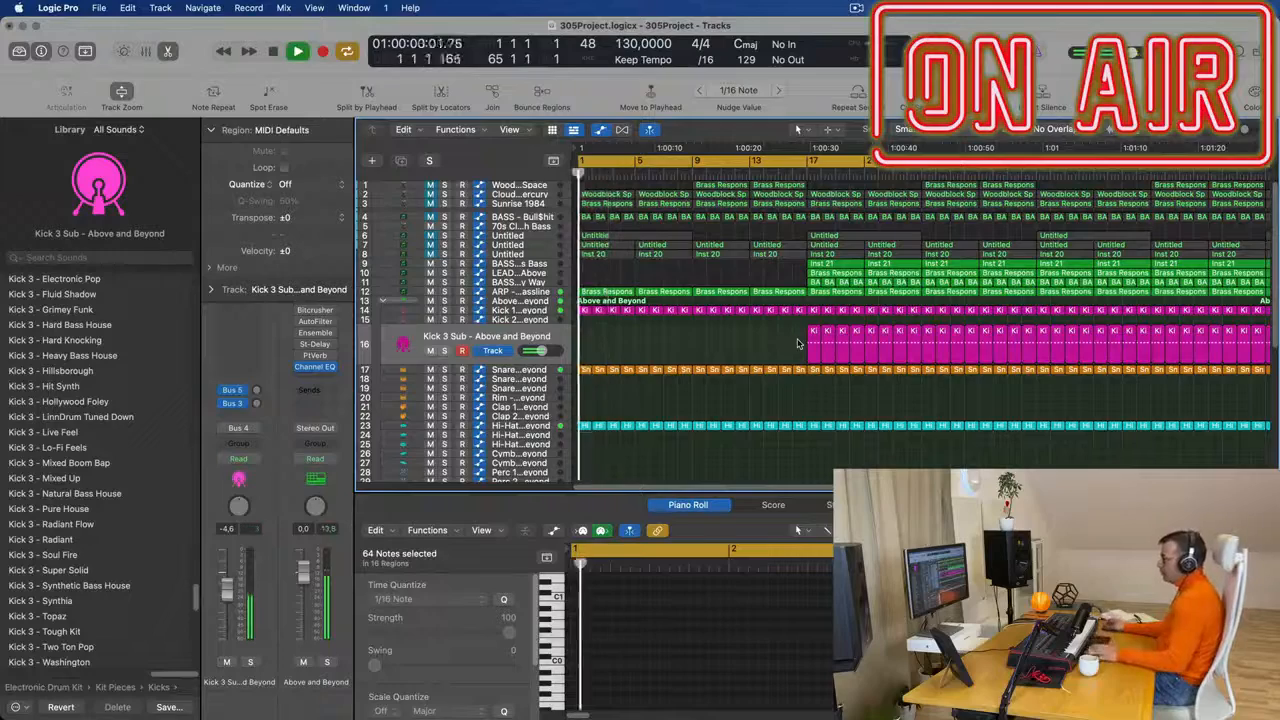
- Set track 12's automation mode to Touch and record a movement of its Sylenth1 Filter Control cutoff during playback
scroll(621, 343, down, 5)
scroll(621, 343, down, 2)
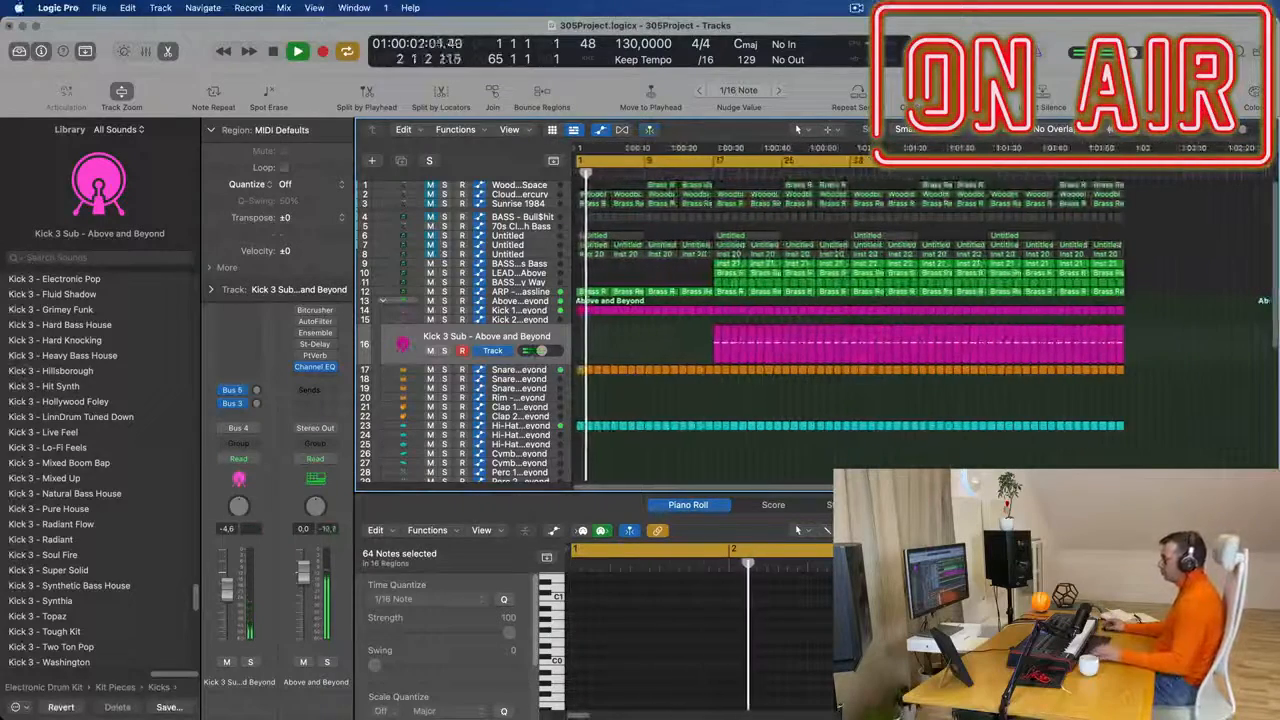
click(527, 292)
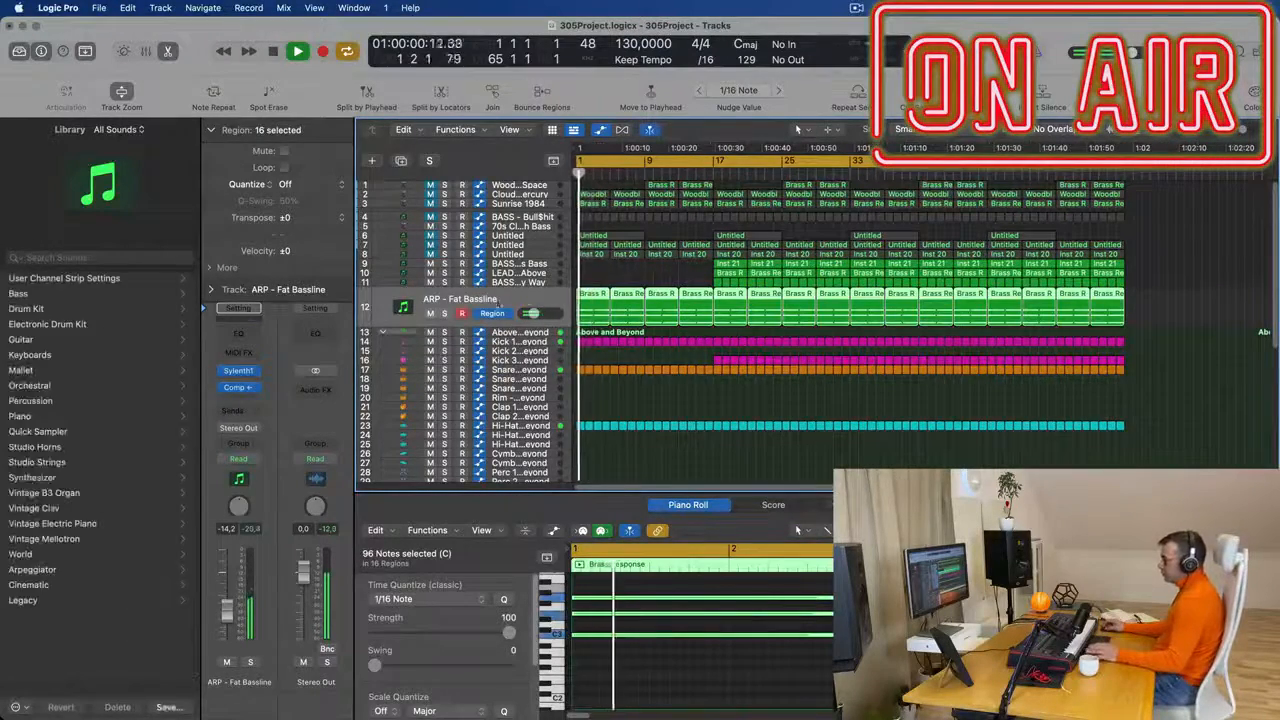
click(239, 372)
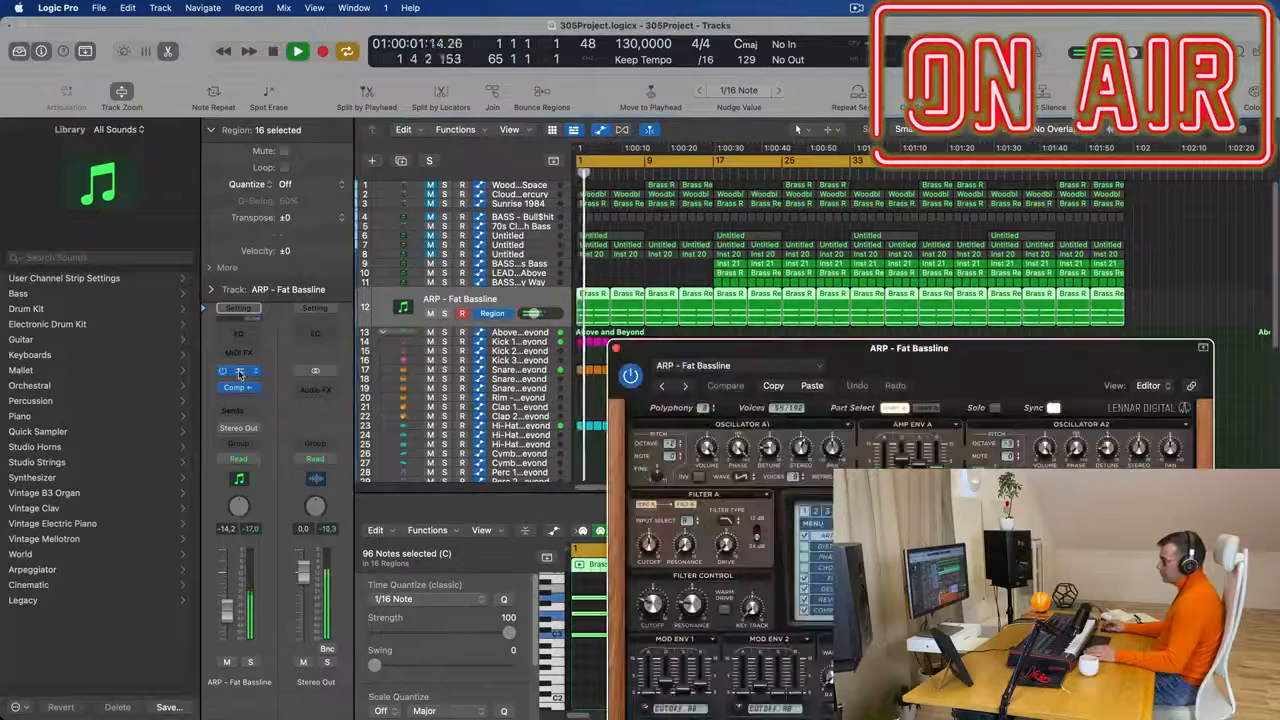
click(238, 458)
click(239, 476)
drag(648, 606, 648, 616)
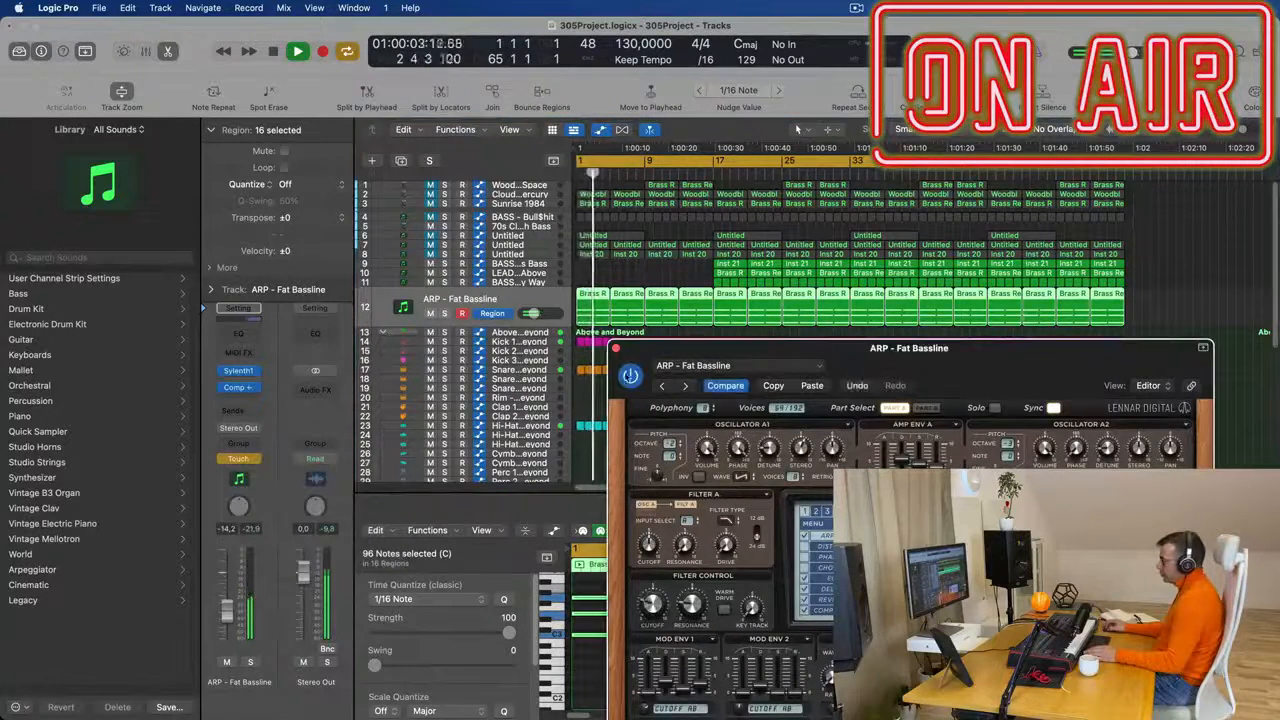
click(615, 349)
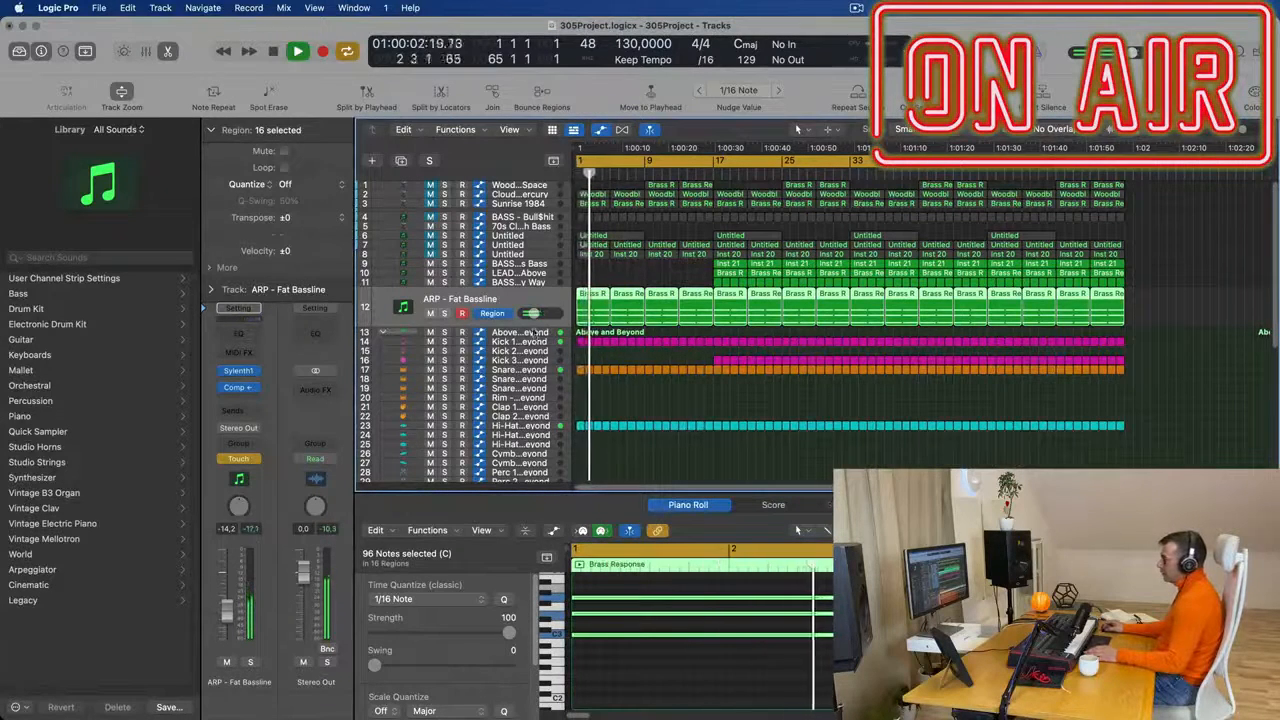
- Enlarge track 12's lane and add a filter cutoff automation point of 2.476 near bar 5
drag(531, 322, 532, 377)
key(Return)
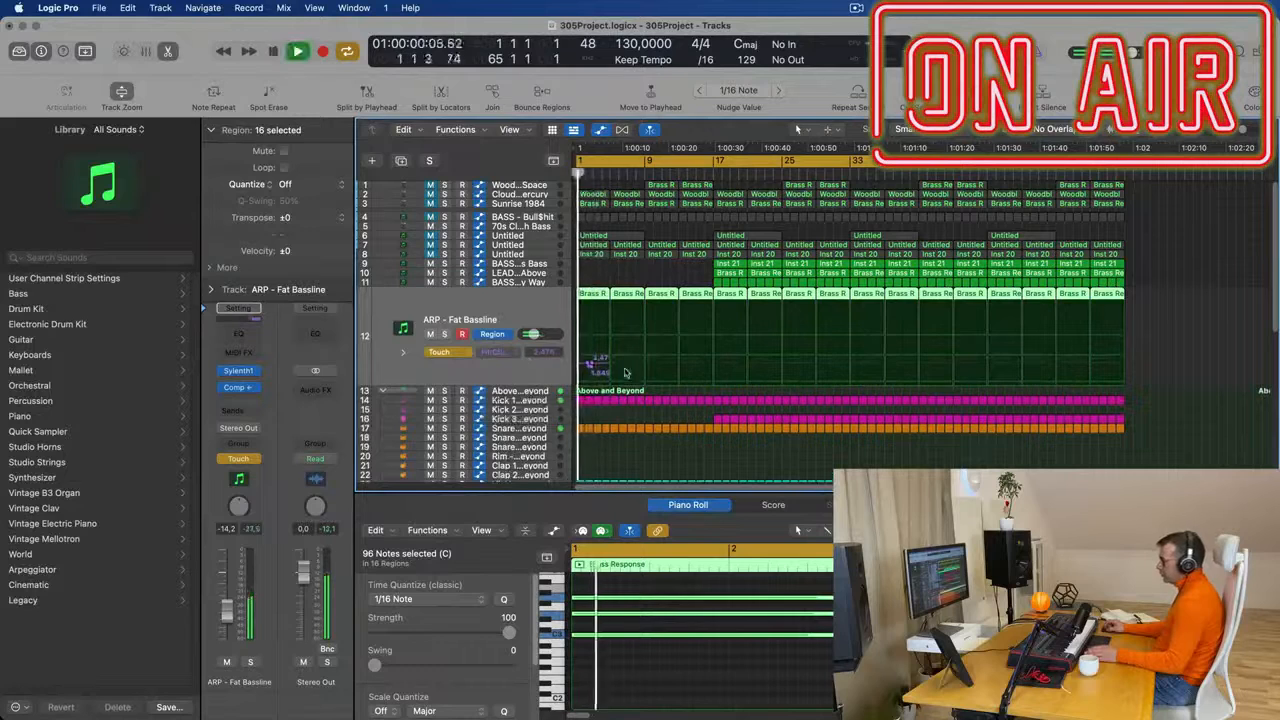
click(606, 363)
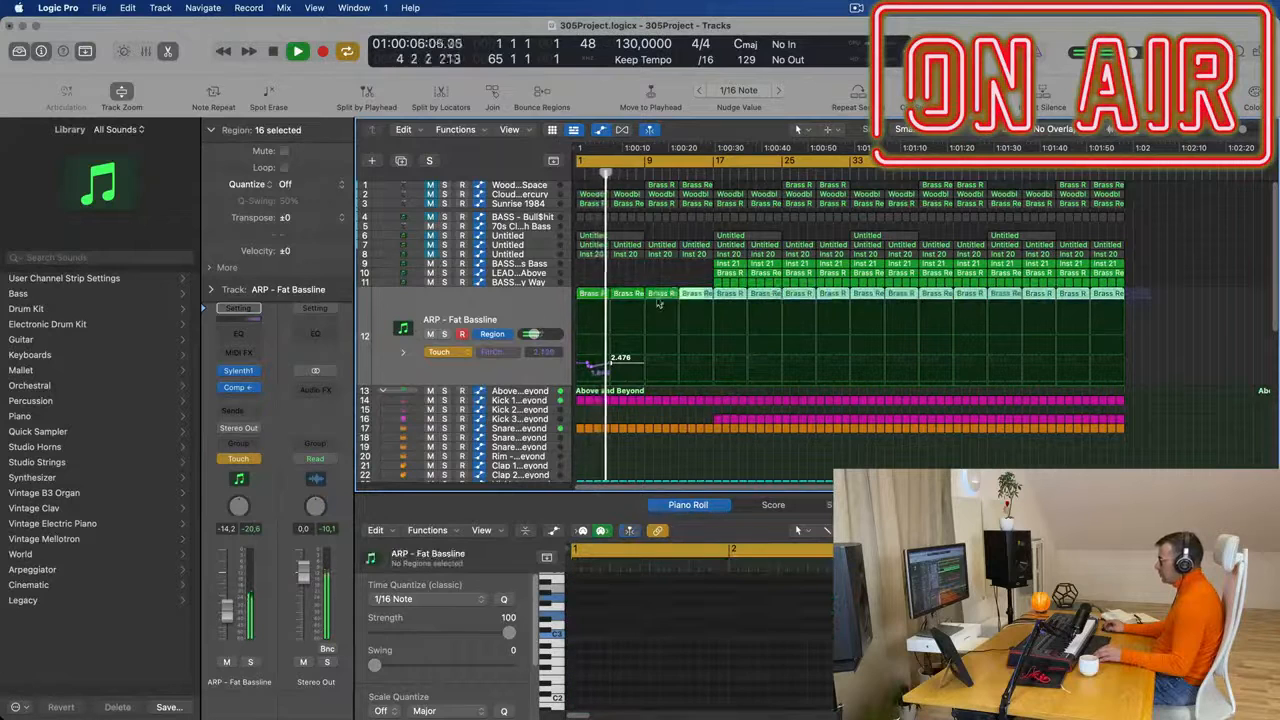
- Delete track 12's regions from bar 5 onward and fill the arrangement with repeats of its automated first four-bar region
key(Delete)
key(space)
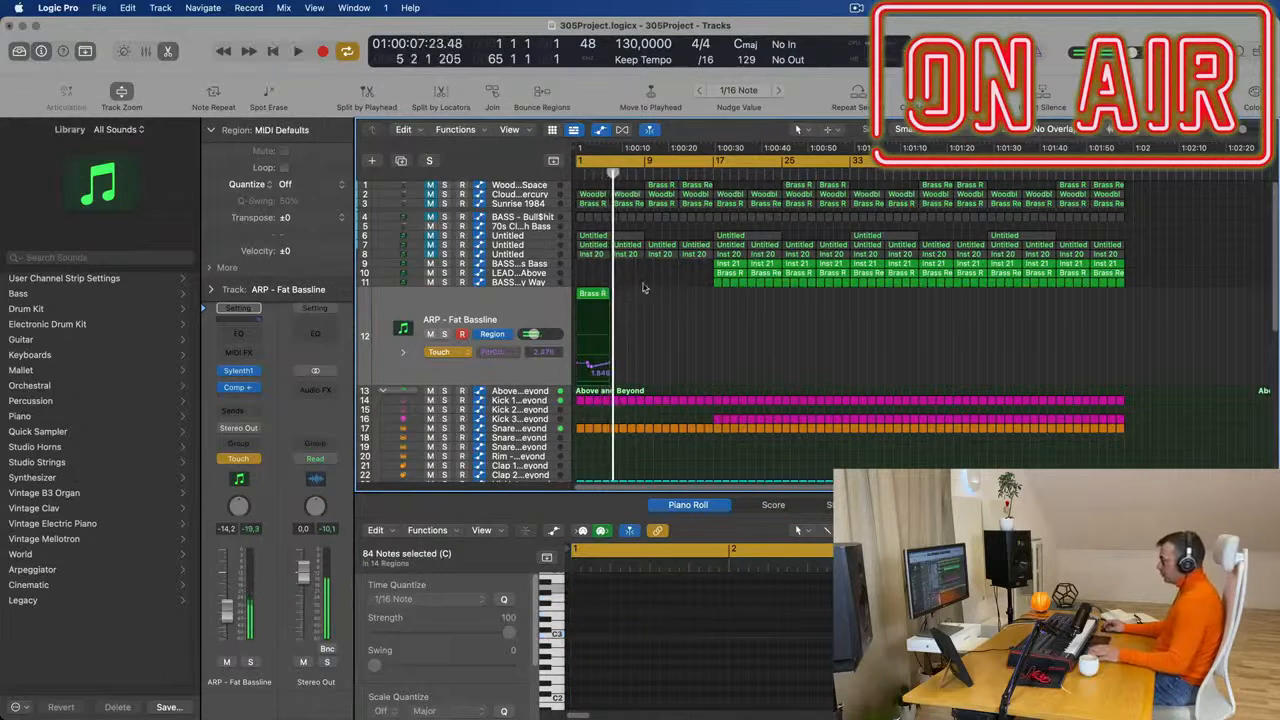
click(595, 292)
click(593, 290)
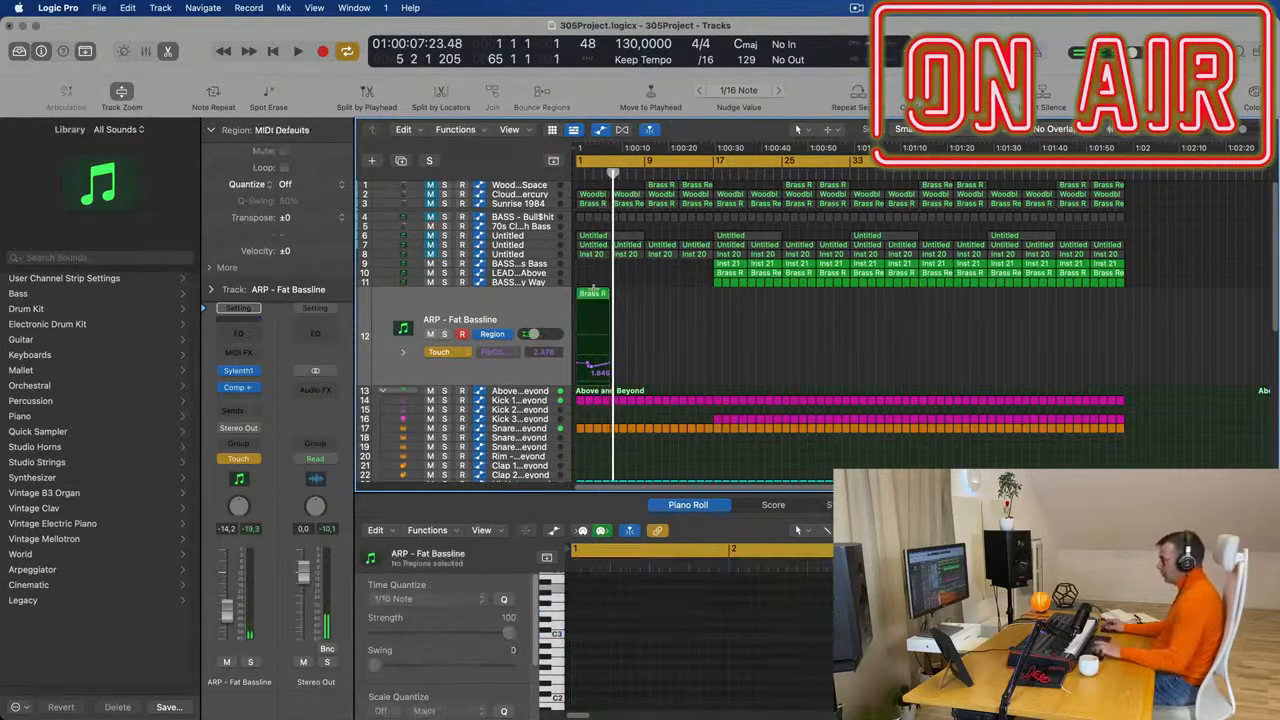
click(596, 294)
key(super+r)
key(super+r)
key(super+r)
key(super+r)
key(super+r)
key(super+r)
key(super+r)
key(super+r)
key(super+r)
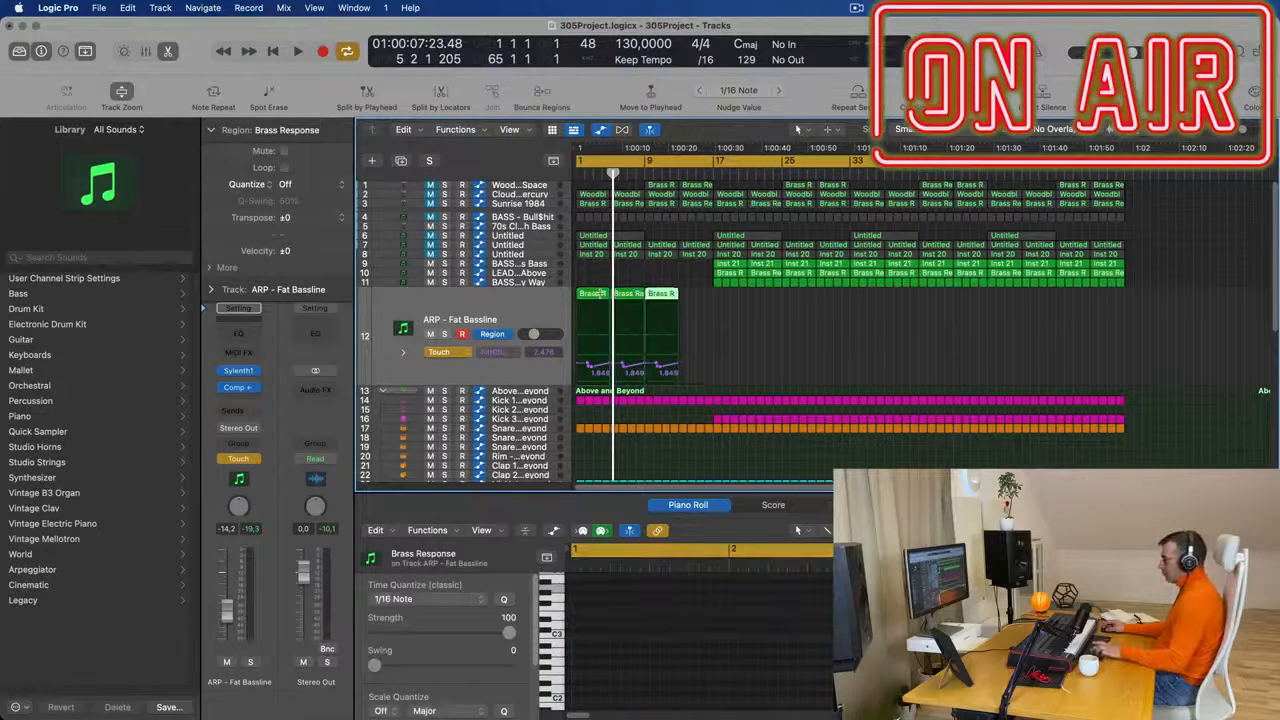
key(super+r)
key(super+r)
key(super+r)
key(super+r)
key(super+r)
key(super+r)
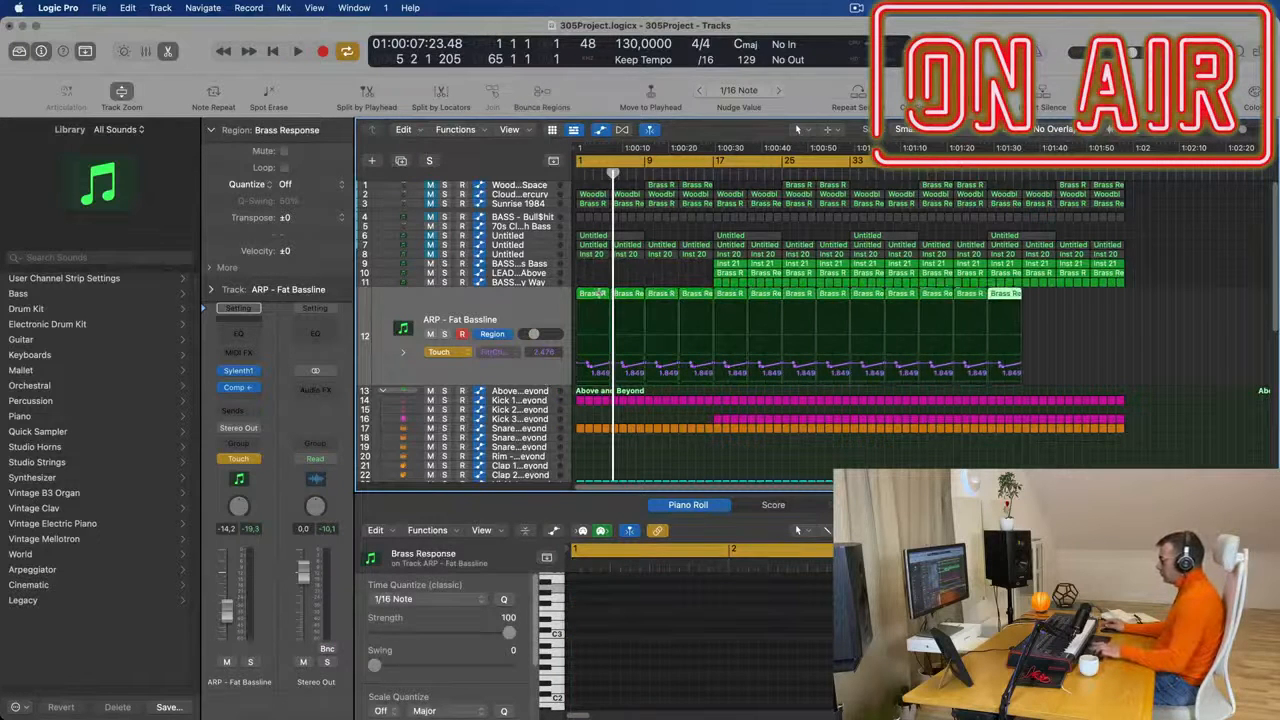
- Reshape track 12's filter cutoff into rising ramps in the first two regions, the second climbing from 1.327 to about 2.508
key(Return)
key(space)
key(super+Right)
key(super+Right)
key(super+Right)
key(super+Right)
key(super+Right)
key(super+Right)
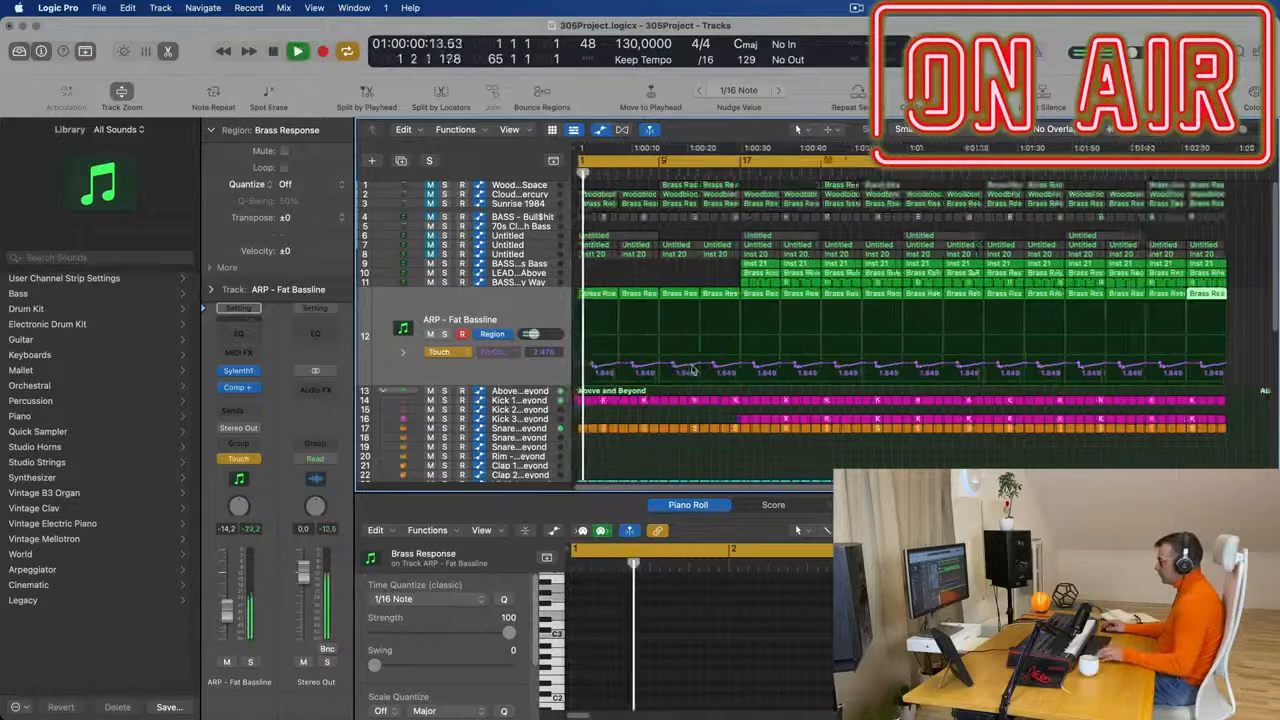
drag(712, 368, 581, 375)
drag(675, 371, 766, 362)
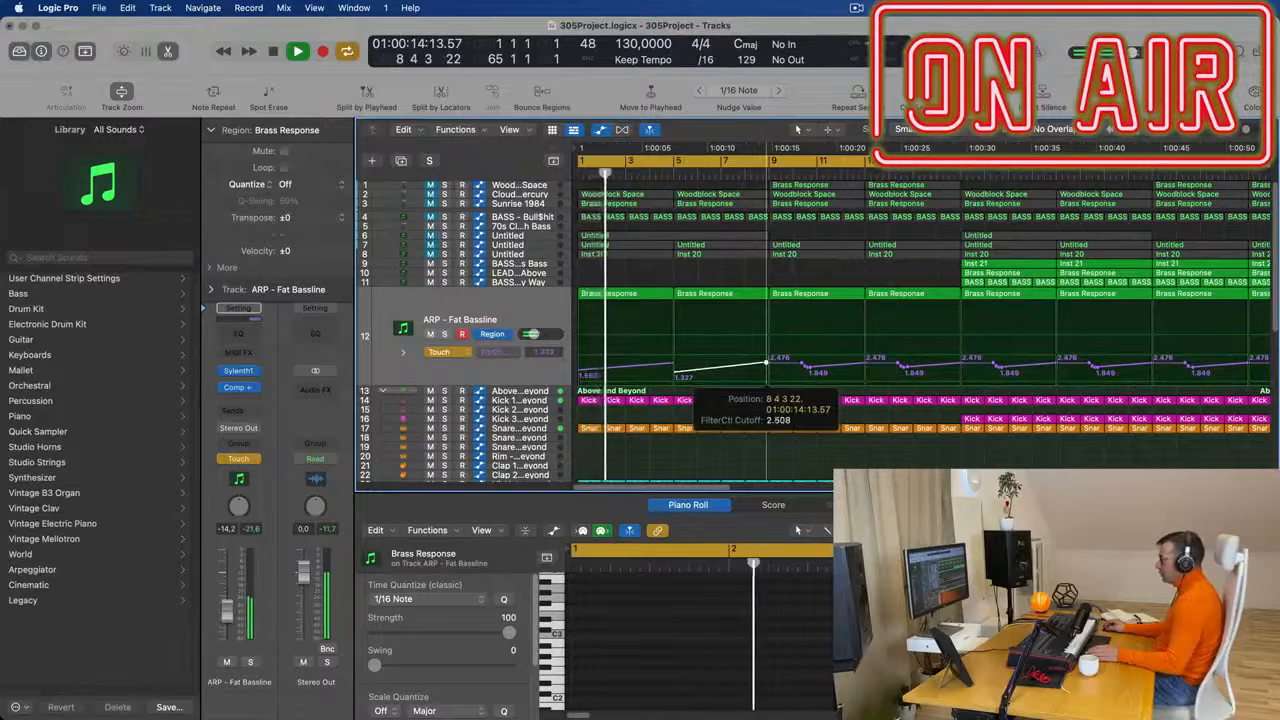
- Set track 12's automation mode to Read and adjust the cutoff point at the start of bar 5 to 1.354
click(439, 352)
click(432, 338)
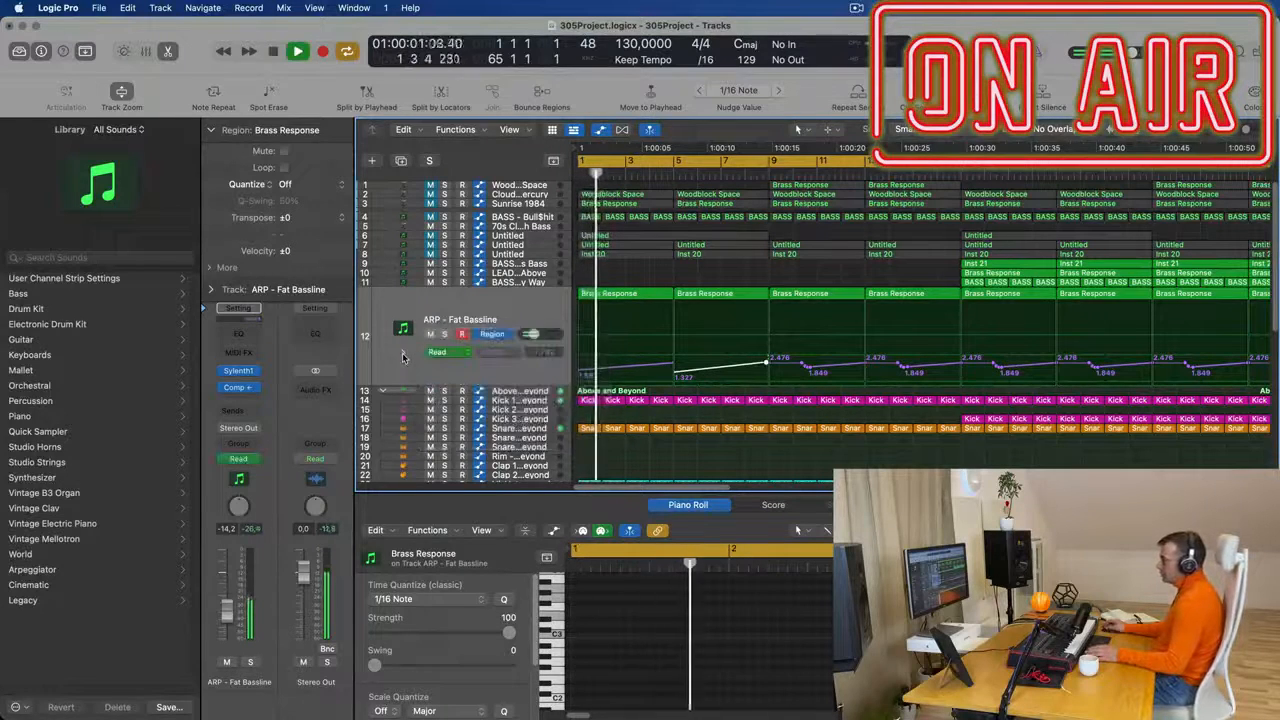
scroll(582, 372, down, 3)
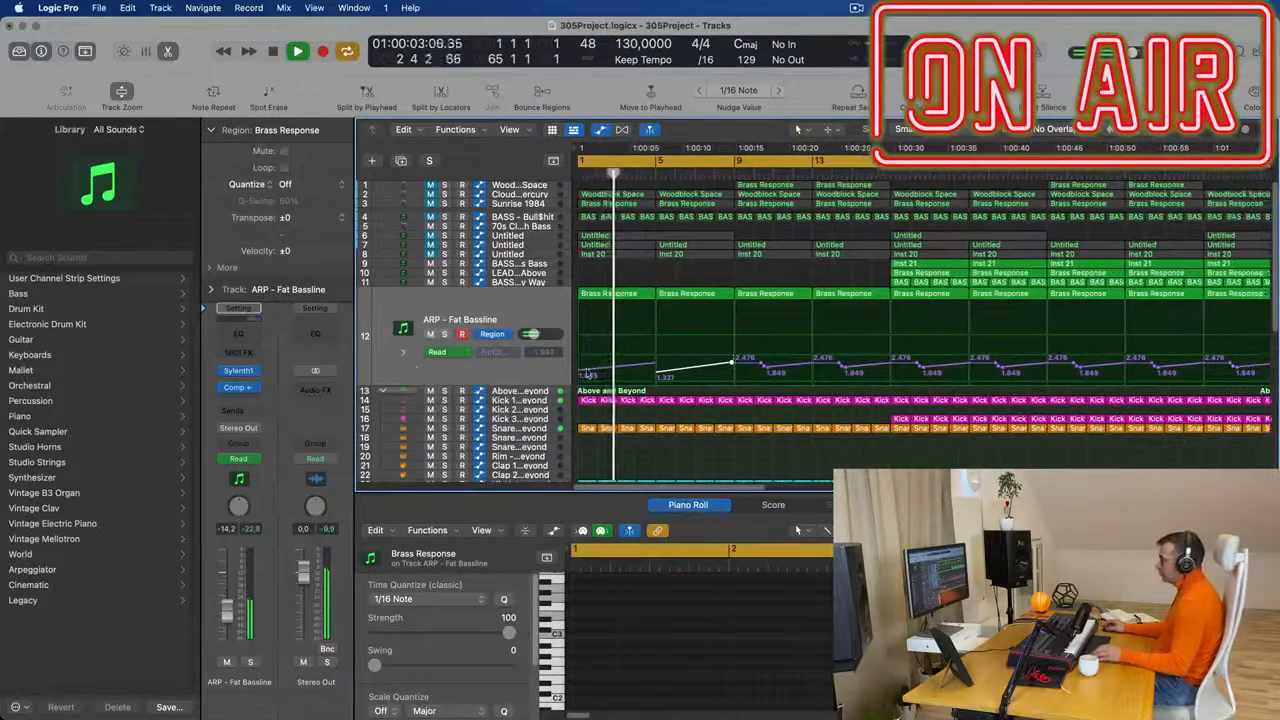
scroll(655, 367, up, 8)
key(space)
click(748, 296)
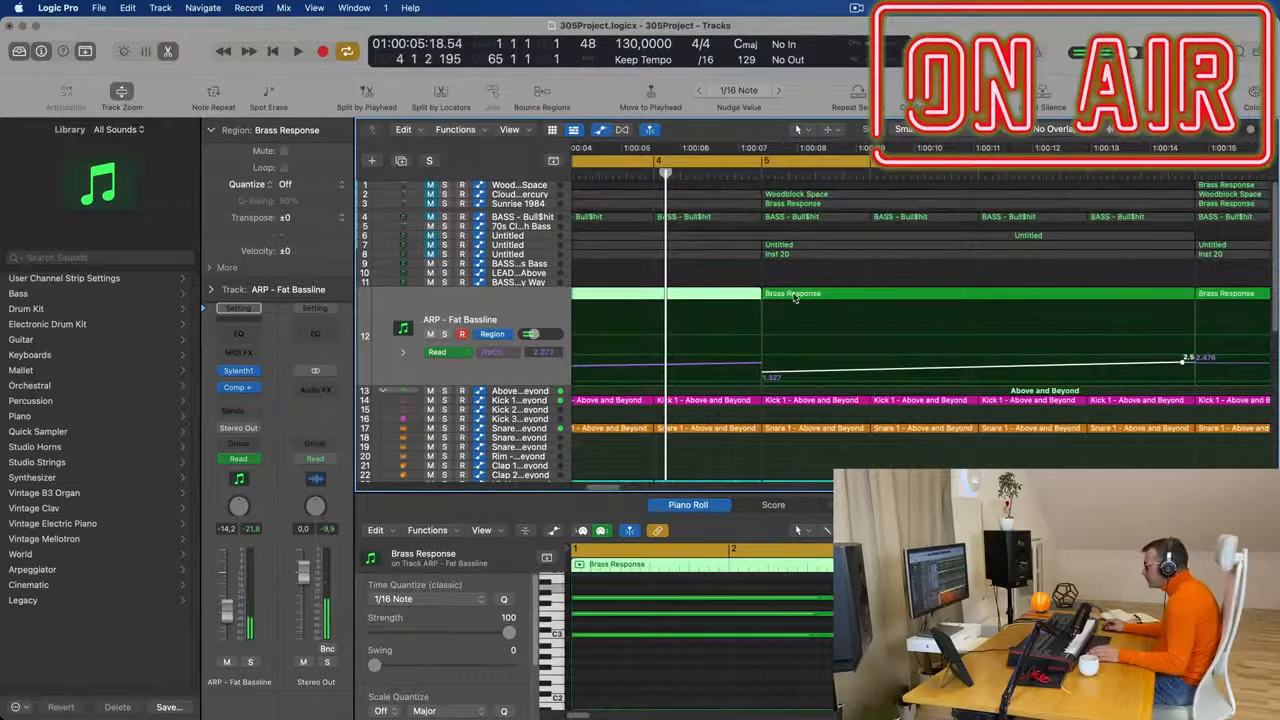
click(795, 297)
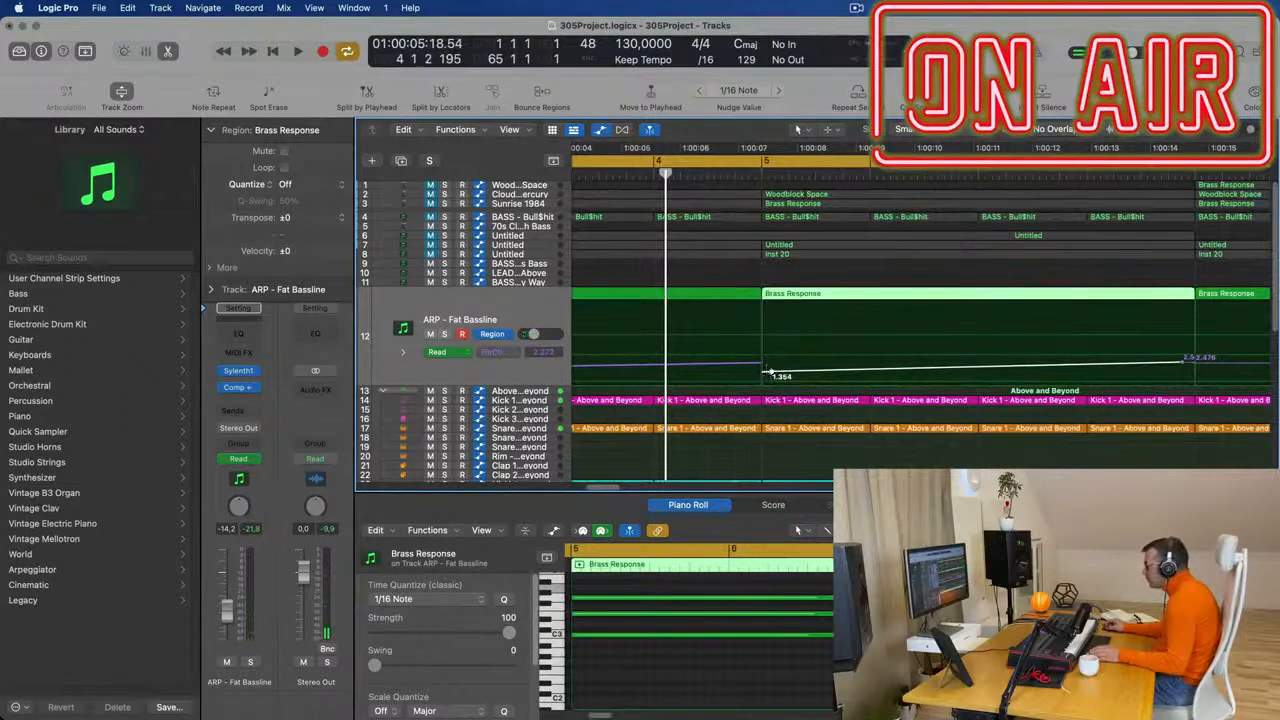
click(766, 369)
- Replay the intro from the start to check the cutoff ramps on track 12
key(space)
scroll(763, 366, down, 4)
scroll(731, 366, down, 2)
scroll(697, 412, down, 3)
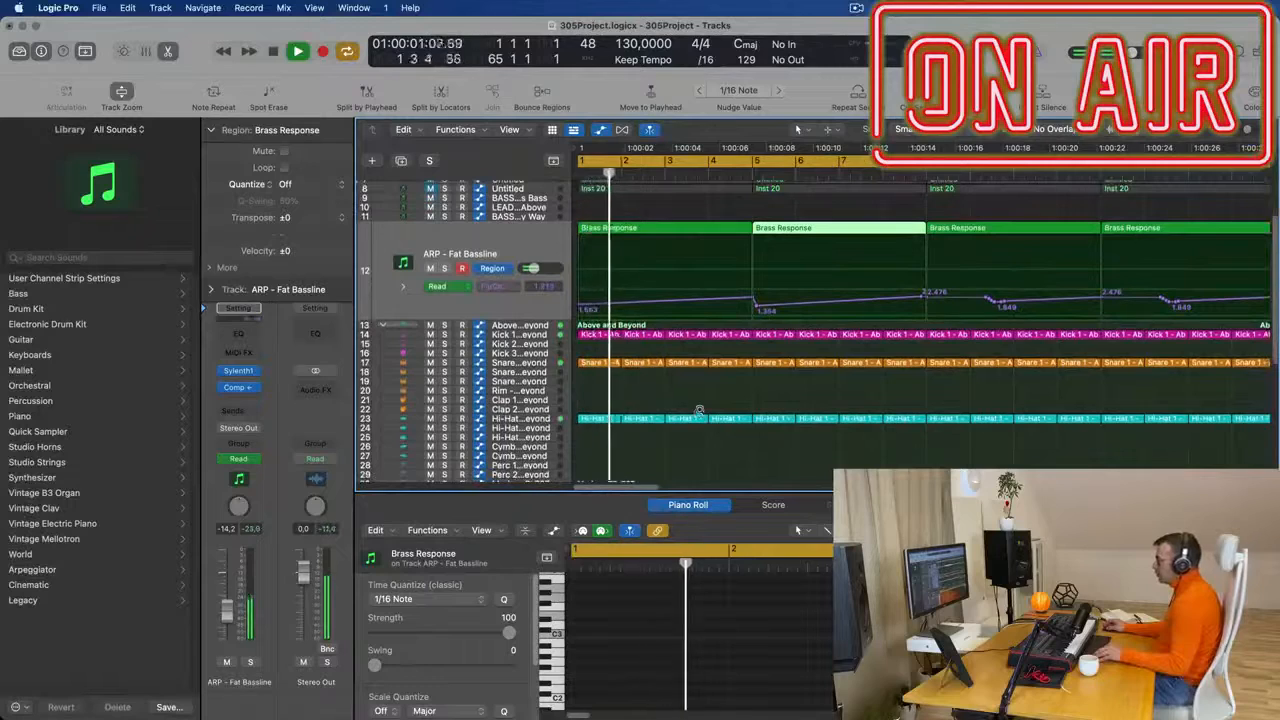
key(super+a)
scroll(688, 307, up, 3)
key(space)
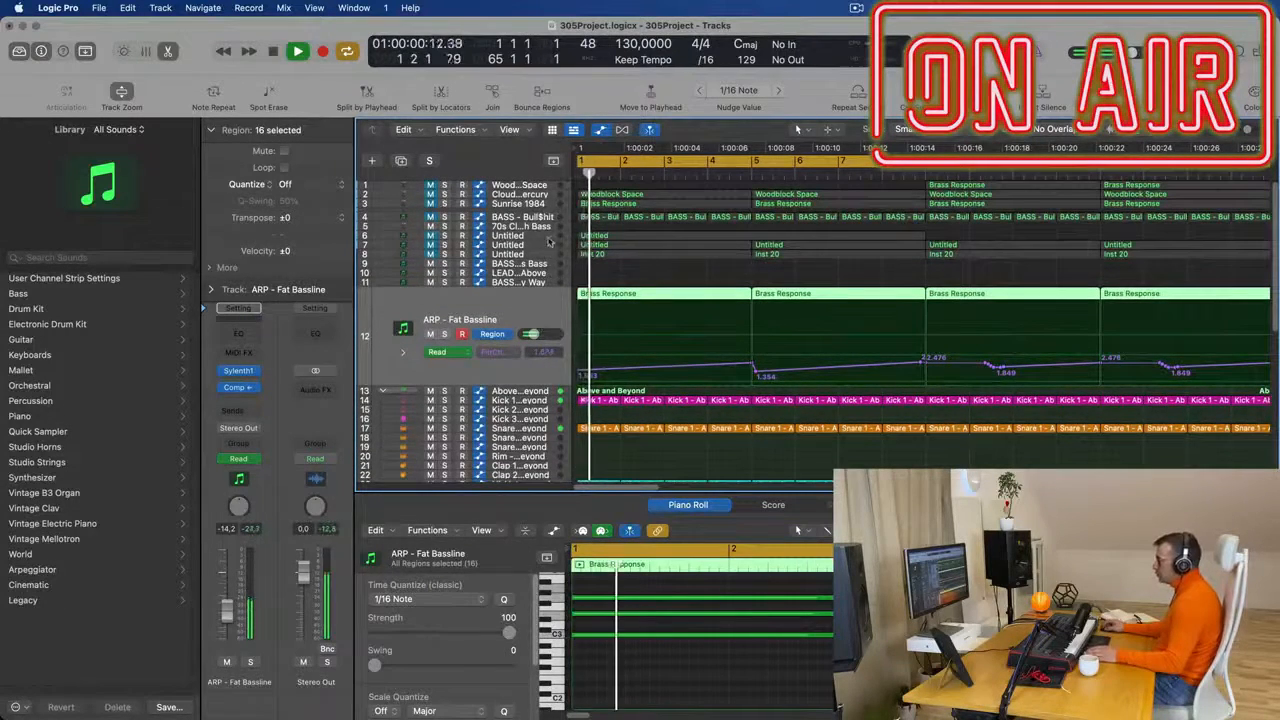
- Unmute track 6, split its first region at bar 5 and delete the second half
click(478, 237)
key(space)
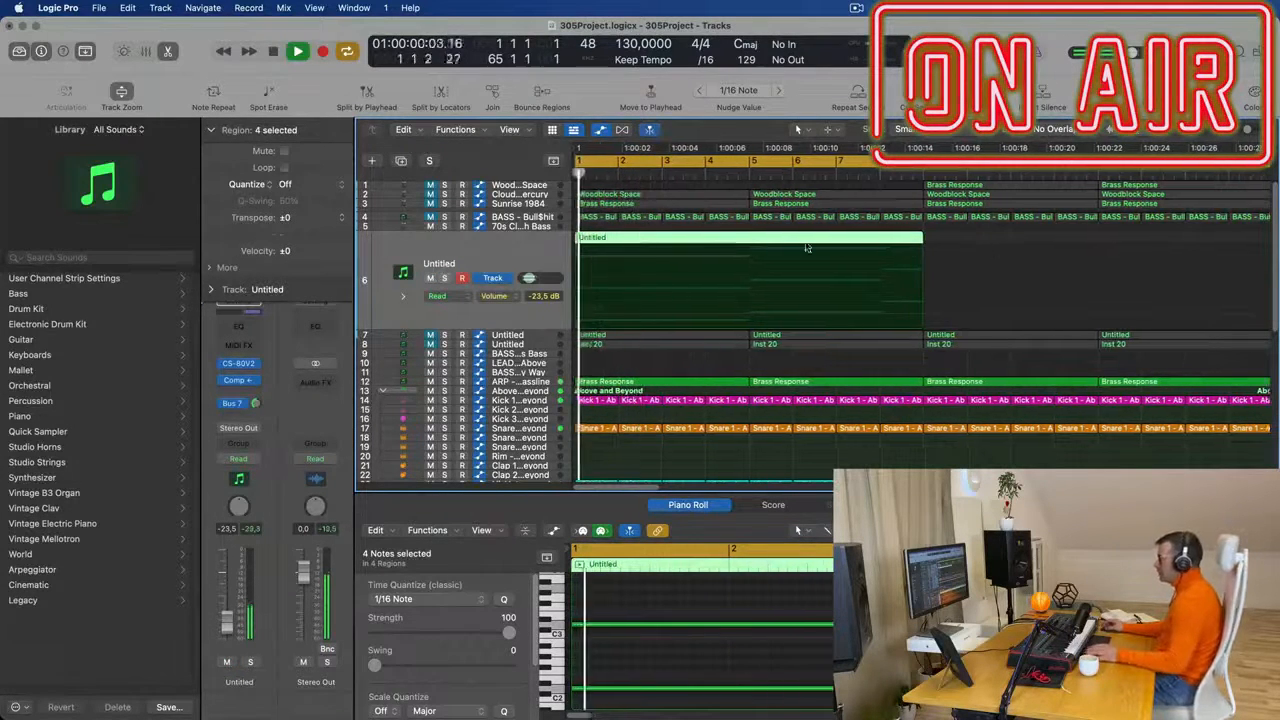
click(748, 238)
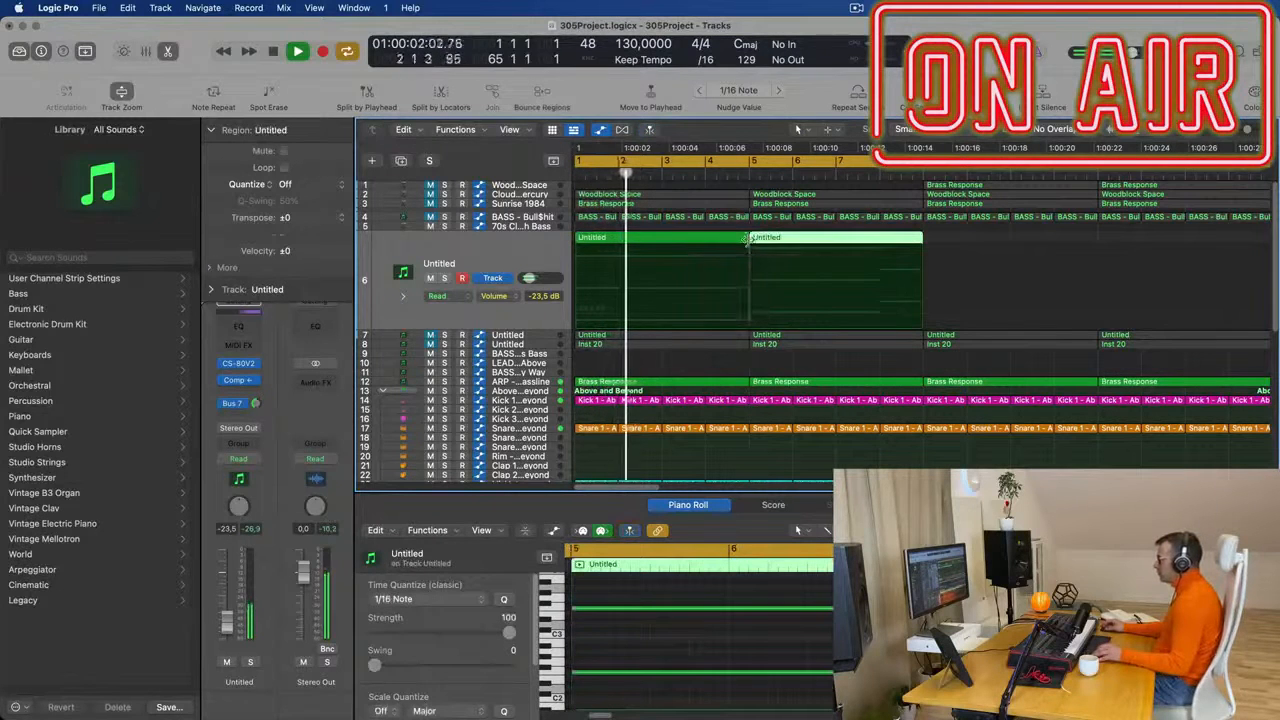
key(Delete)
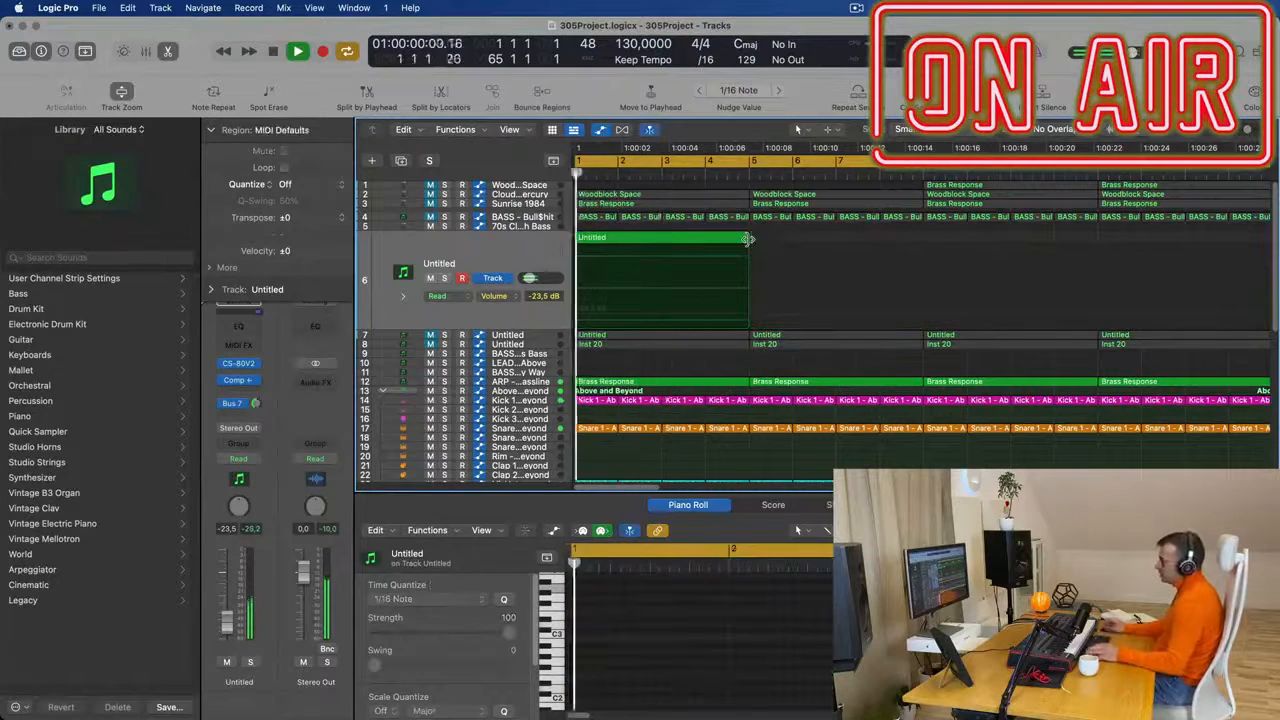
- Replace the CS-80V2 instrument on track 6 with Sylenth1
click(503, 265)
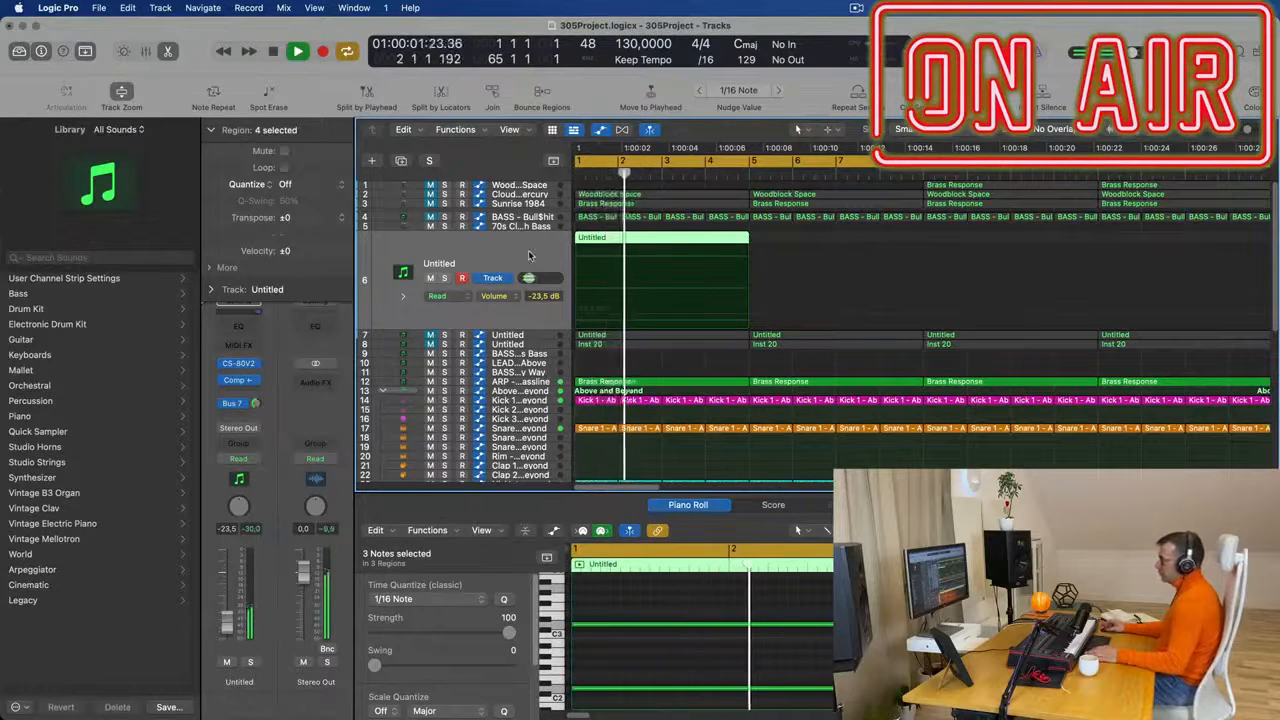
click(240, 363)
mouse_move(257, 366)
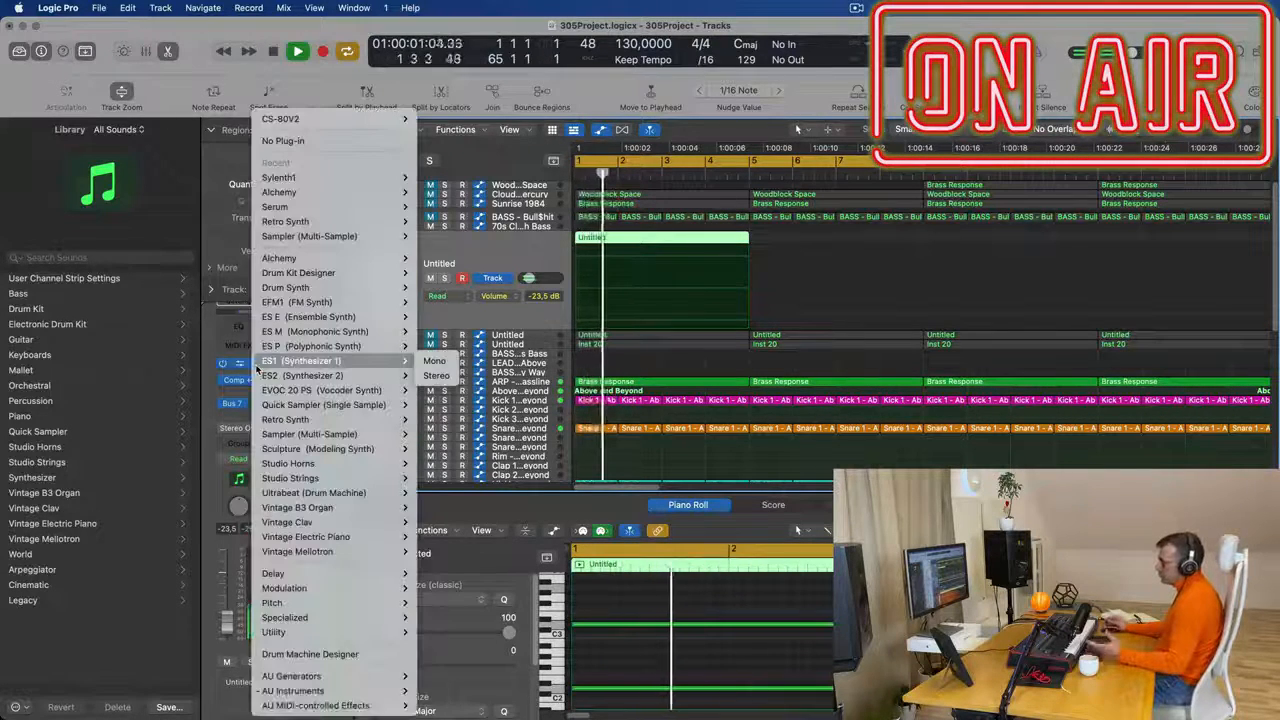
mouse_move(318, 692)
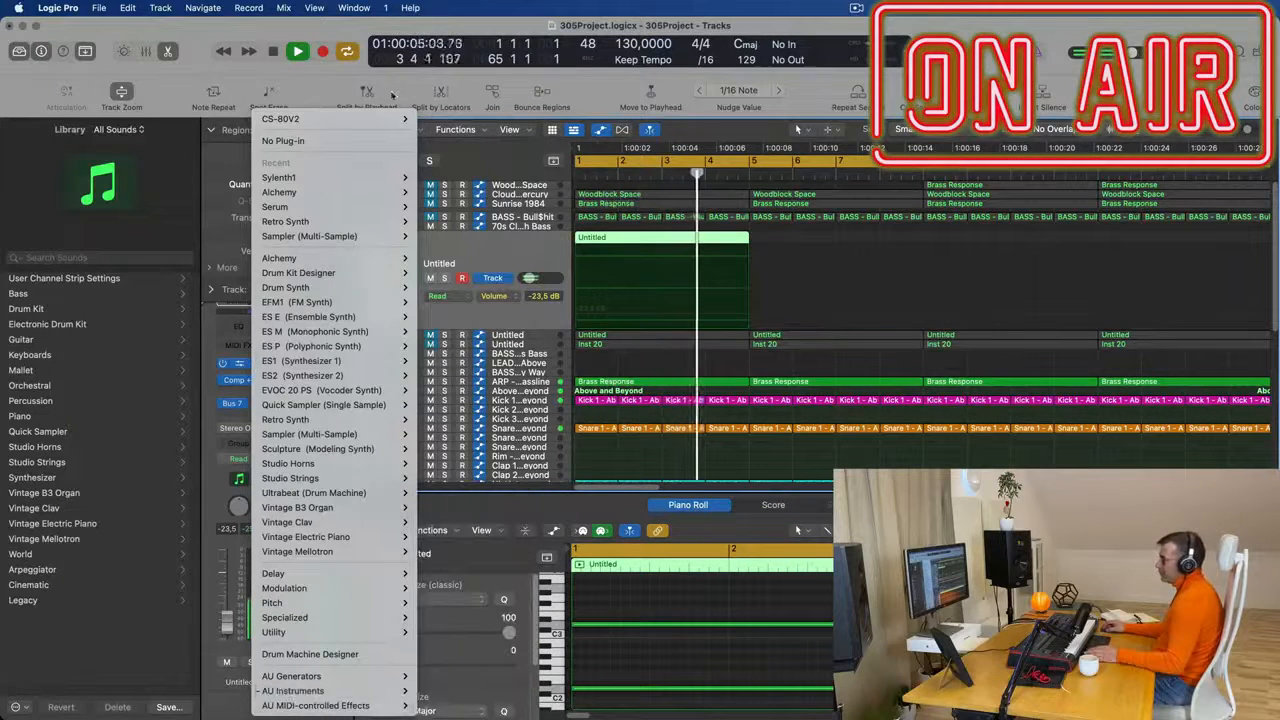
mouse_move(368, 176)
click(434, 177)
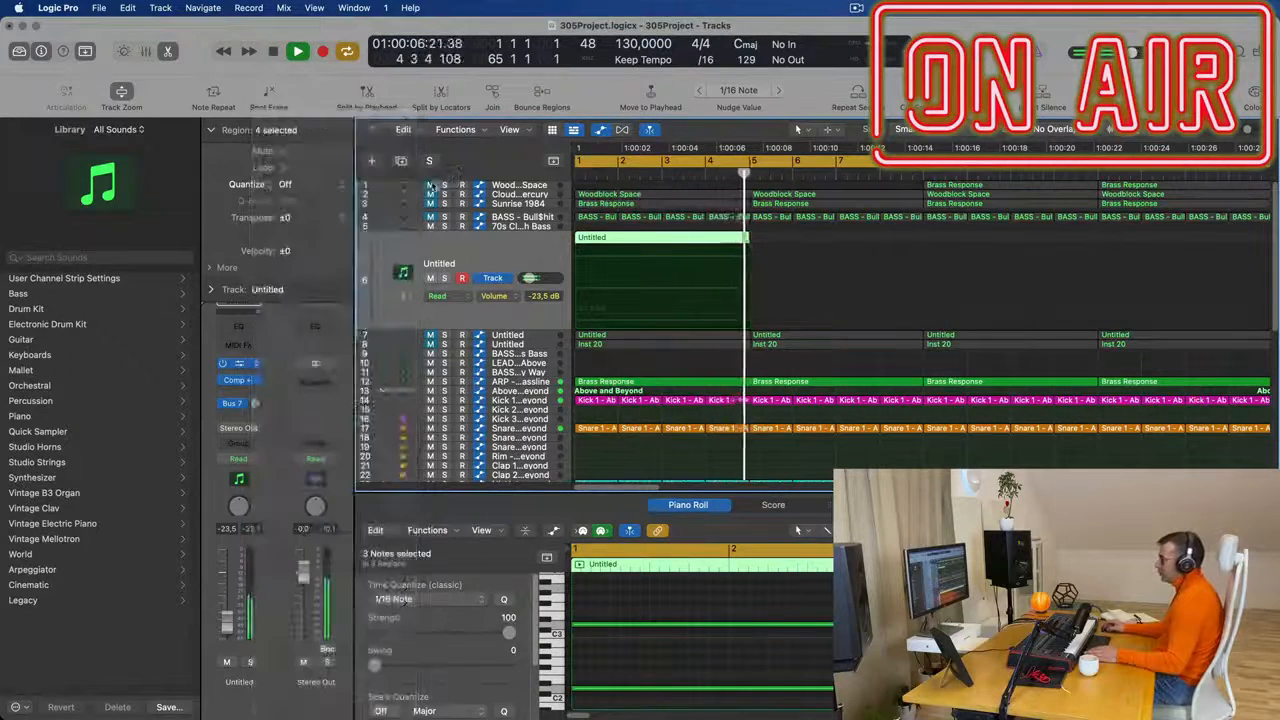
drag(821, 190, 728, 160)
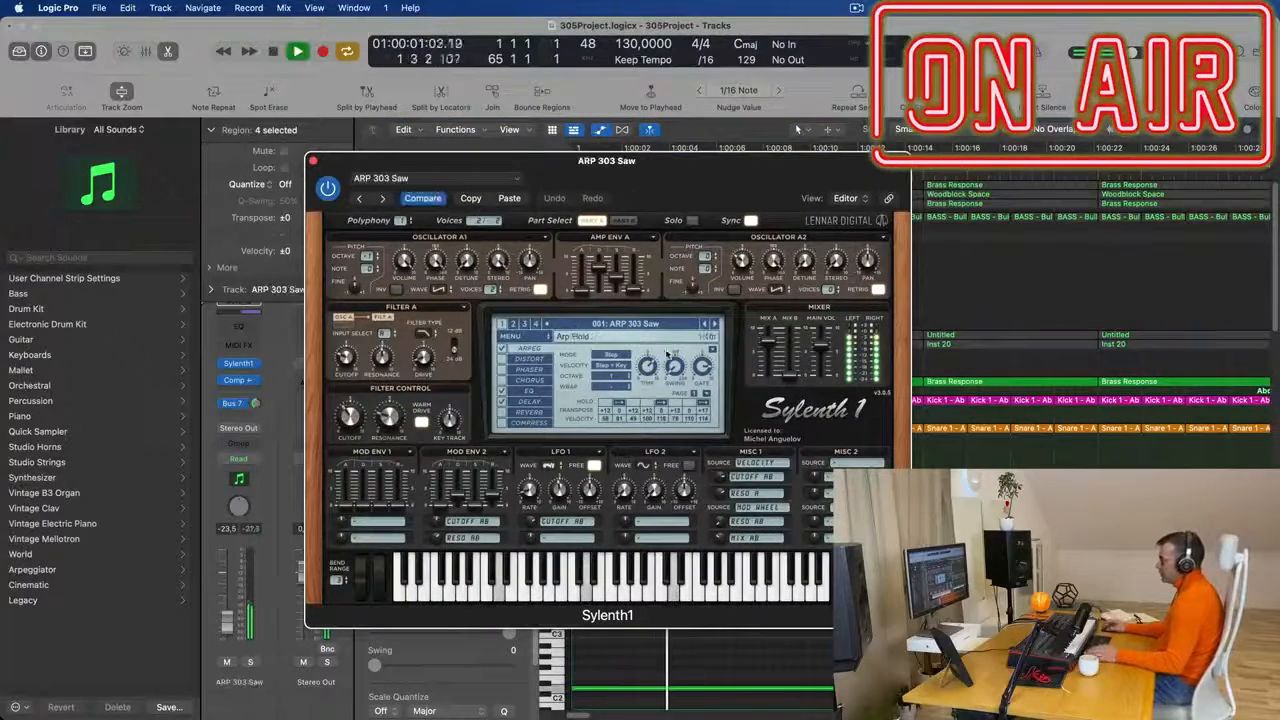
- Look through the presets in Sylenth1's first and second banks during playback
click(652, 324)
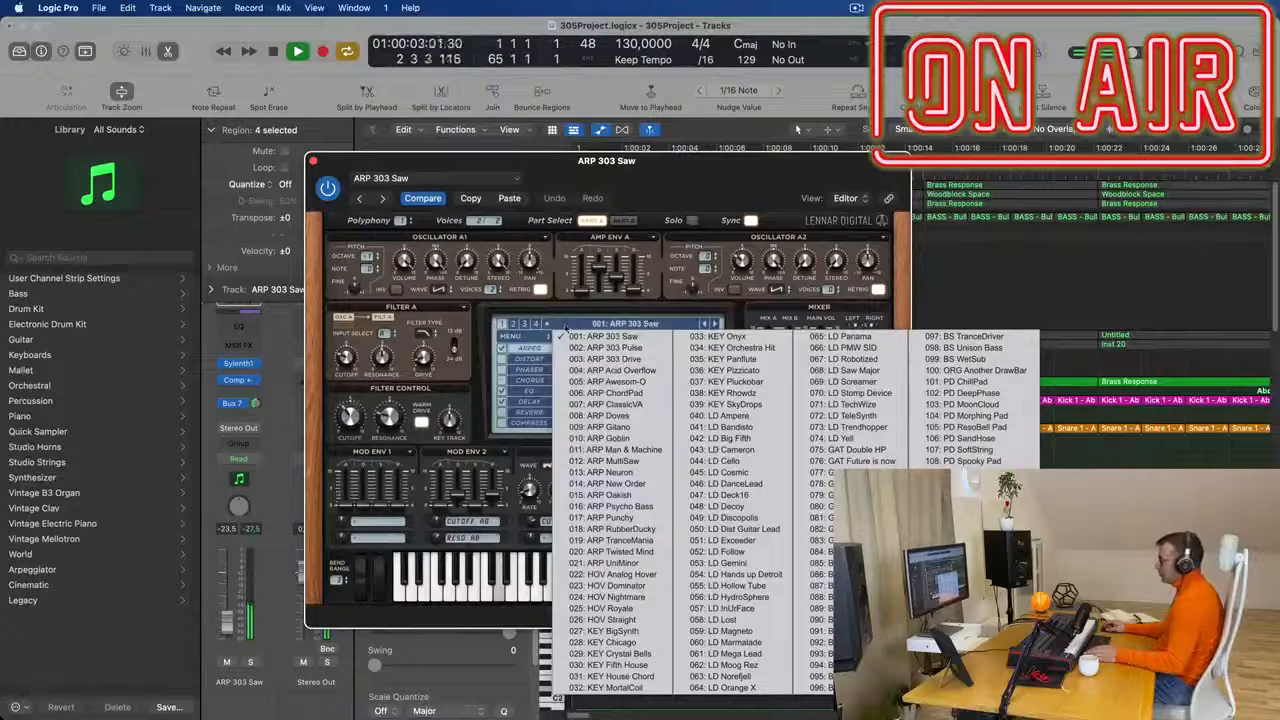
click(515, 326)
key(space)
key(space)
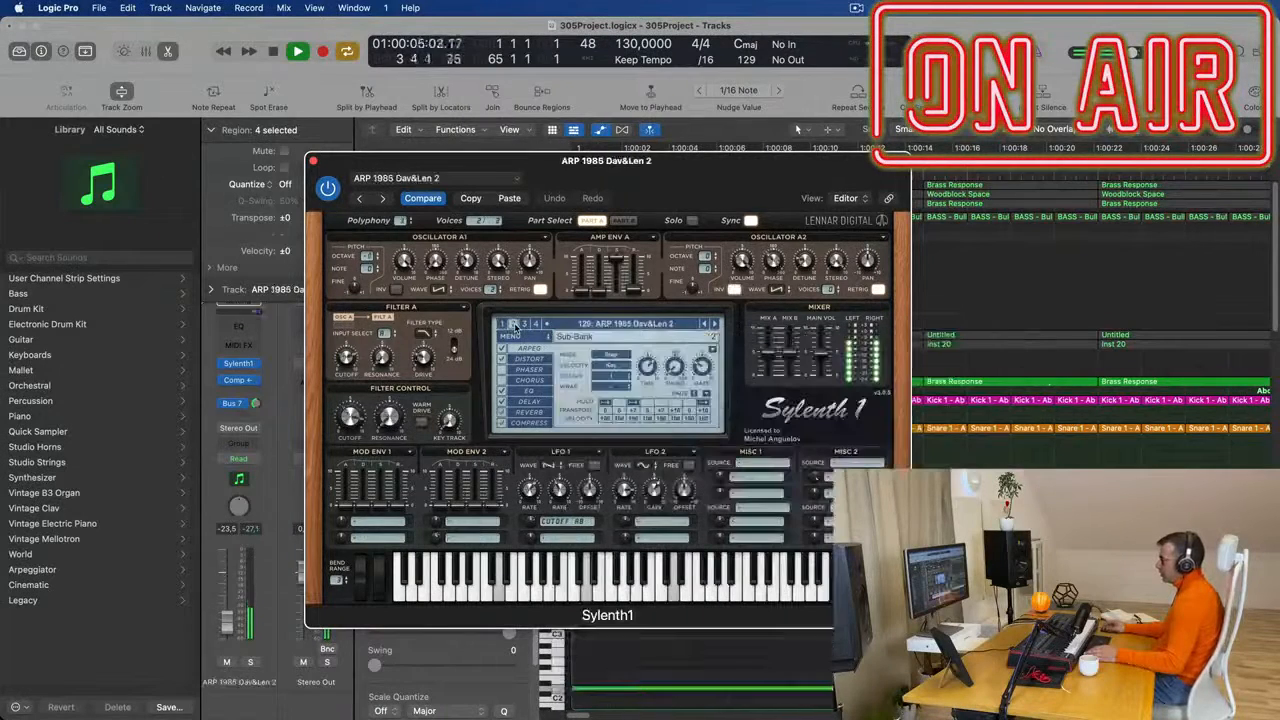
key(space)
key(space)
click(631, 326)
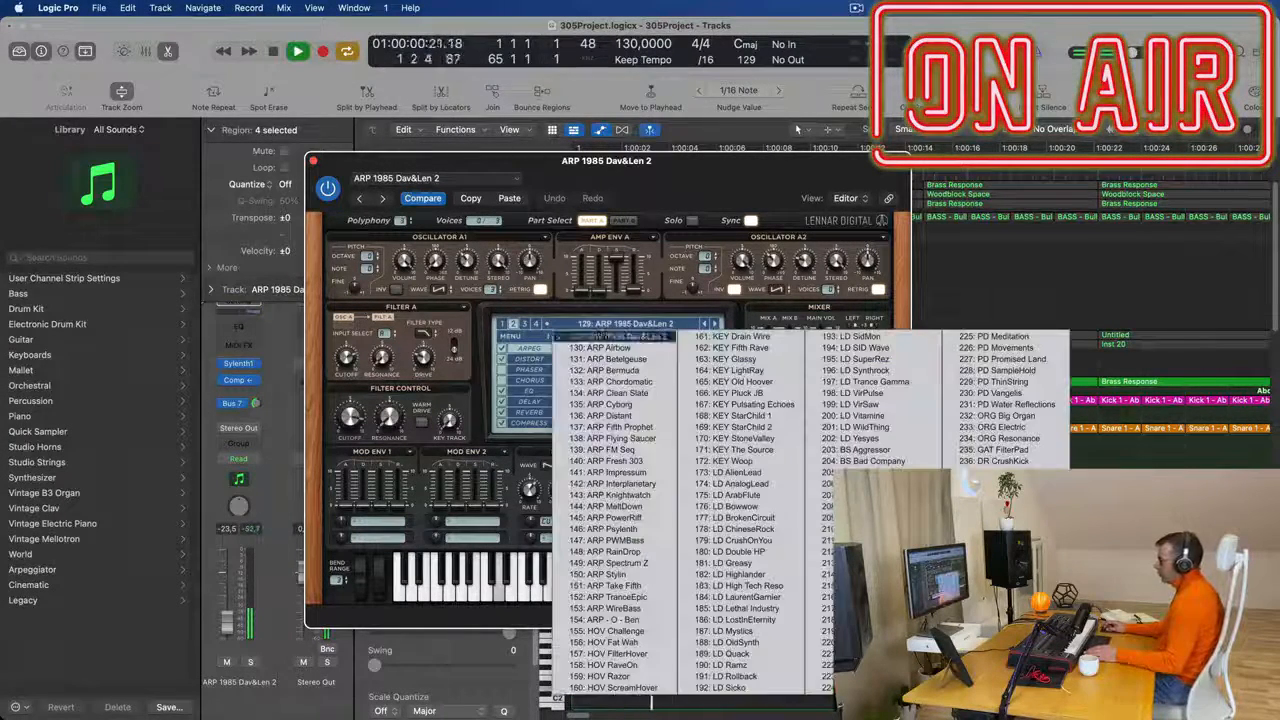
- Switch Sylenth1 to bank 3 and audition pad presets from PD Lost Memories onward, settling on PD NoisePad
click(524, 325)
click(626, 326)
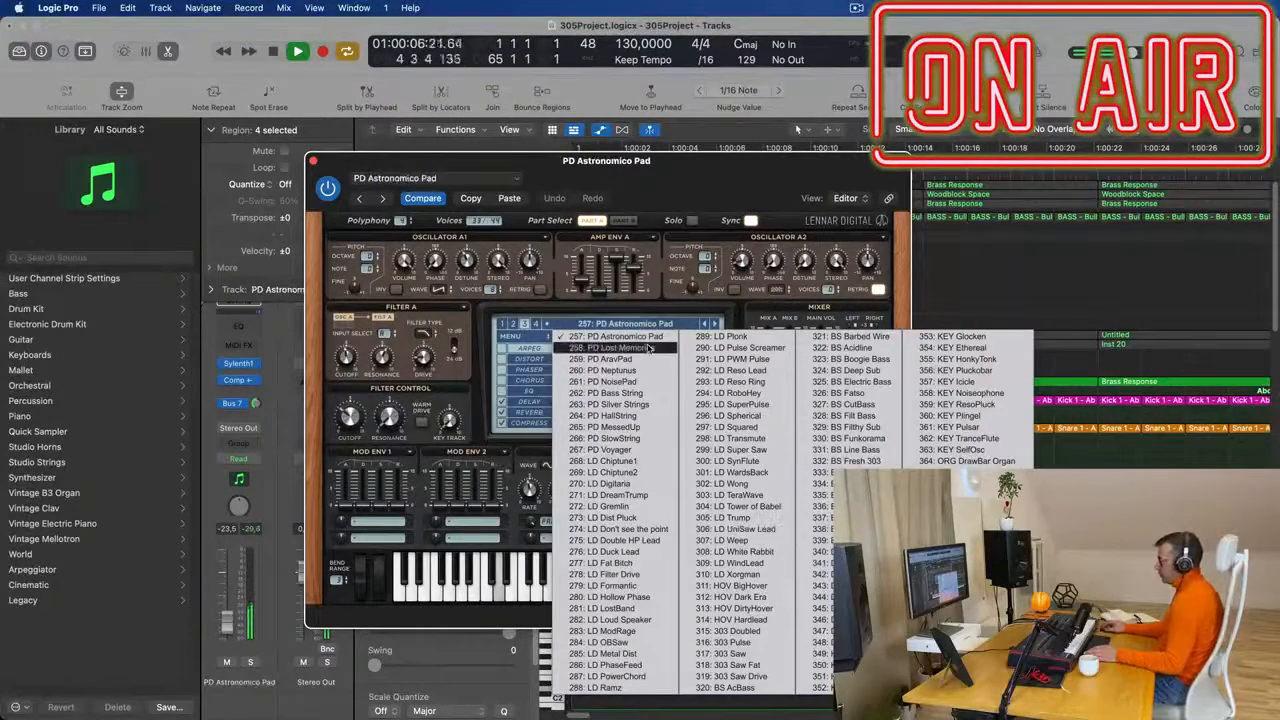
click(648, 348)
drag(596, 197, 933, 198)
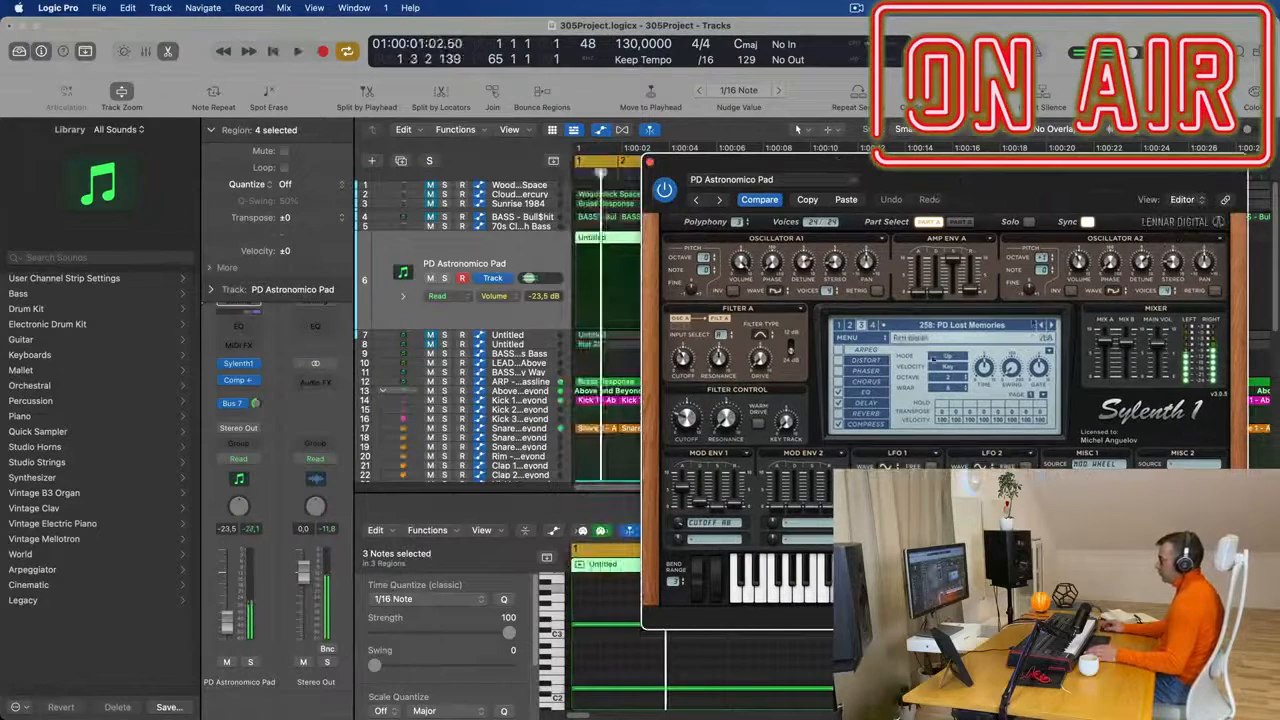
click(1052, 328)
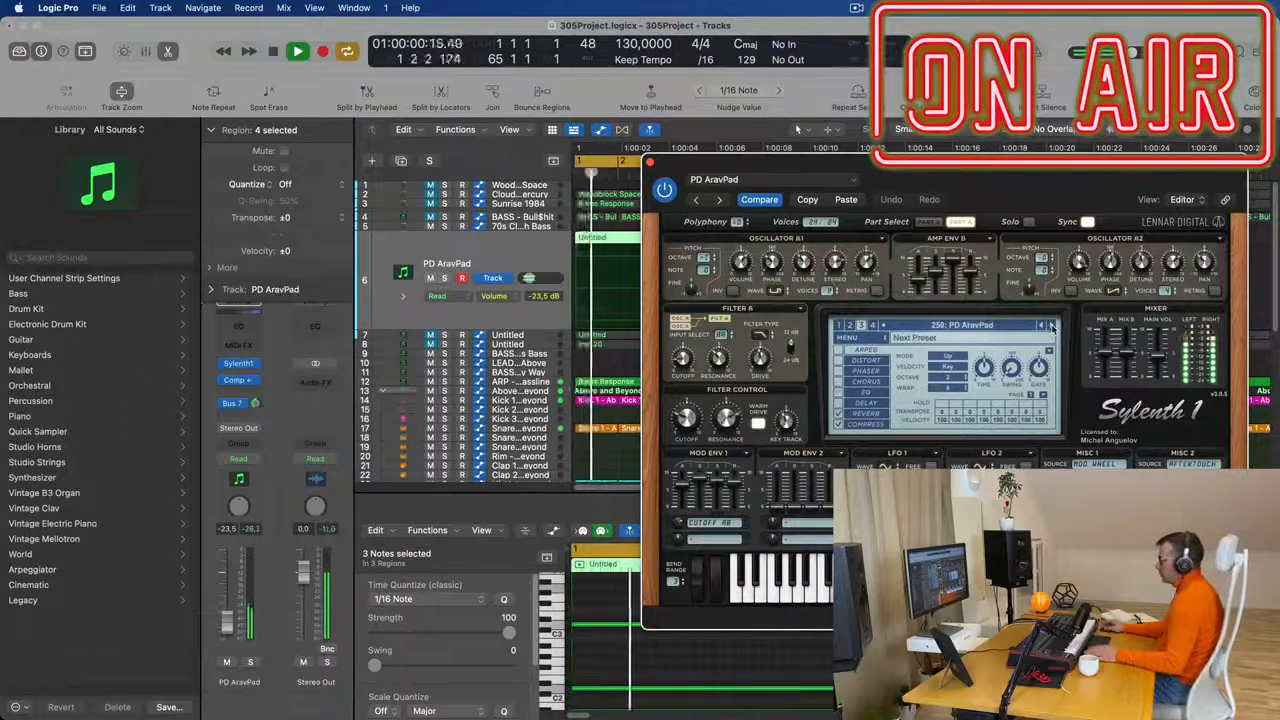
click(1052, 328)
click(1052, 328)
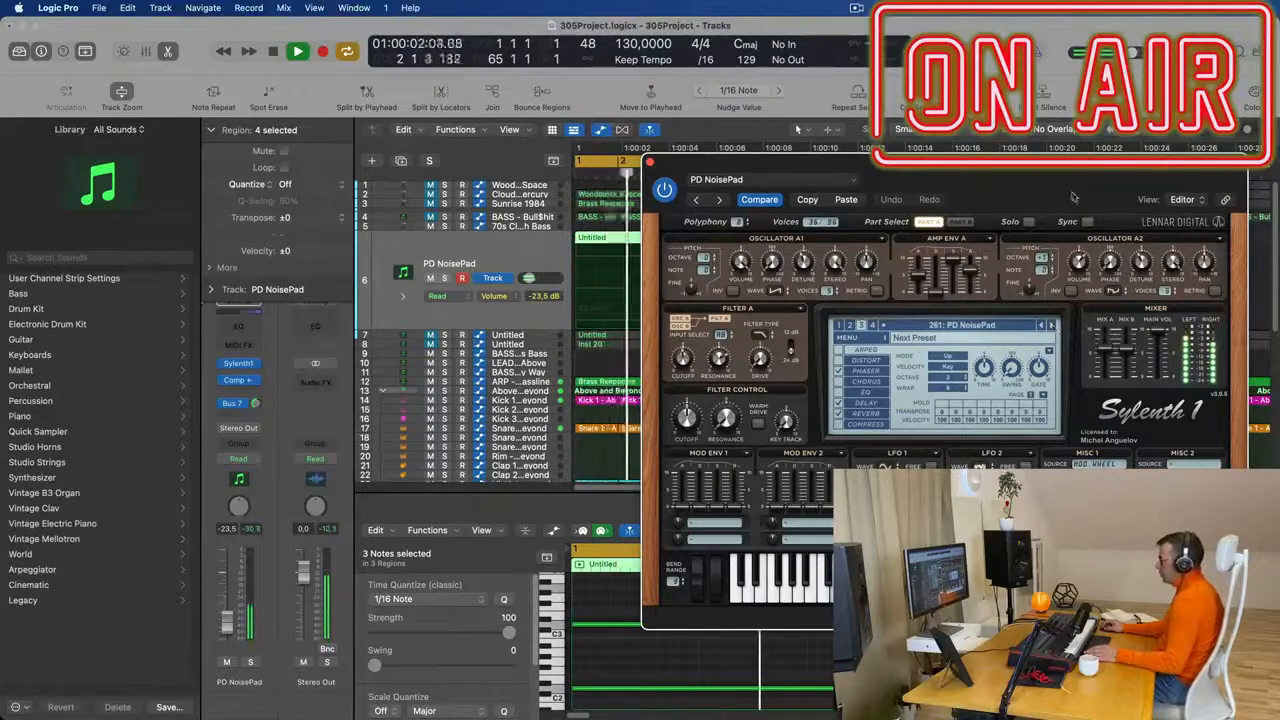
- Close the Sylenth1 window and lower track 6's volume to -27.5 dB
drag(1058, 205, 826, 257)
click(417, 213)
key(space)
key(space)
drag(231, 623, 231, 628)
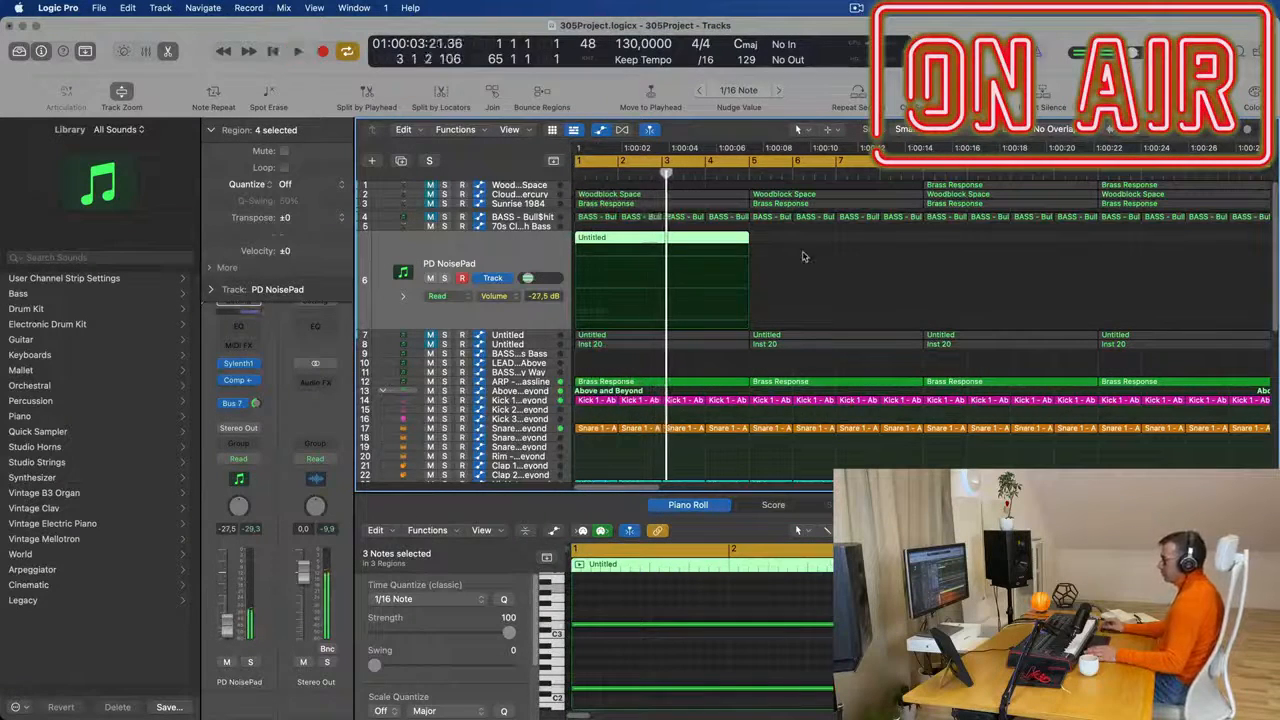
- Delete the three later regions on track 6, from bar 17 onward
key(Return)
scroll(800, 257, down, 5)
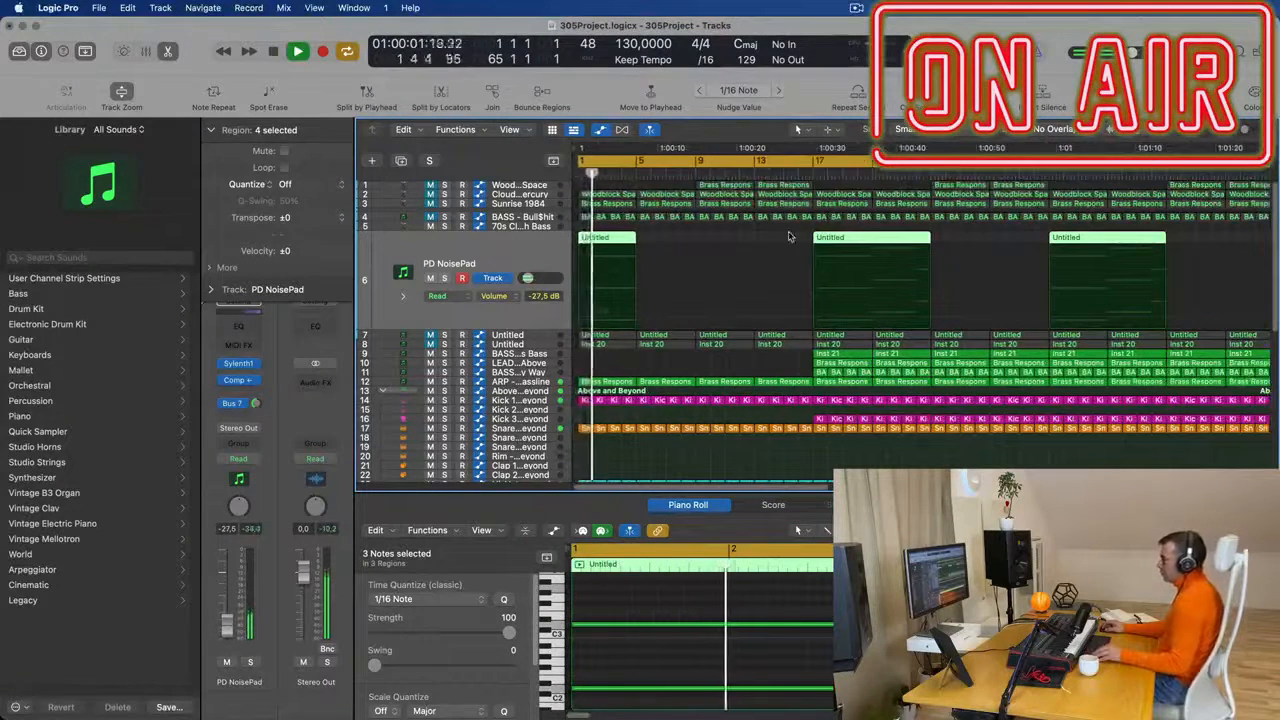
scroll(789, 233, down, 3)
drag(738, 233, 1165, 245)
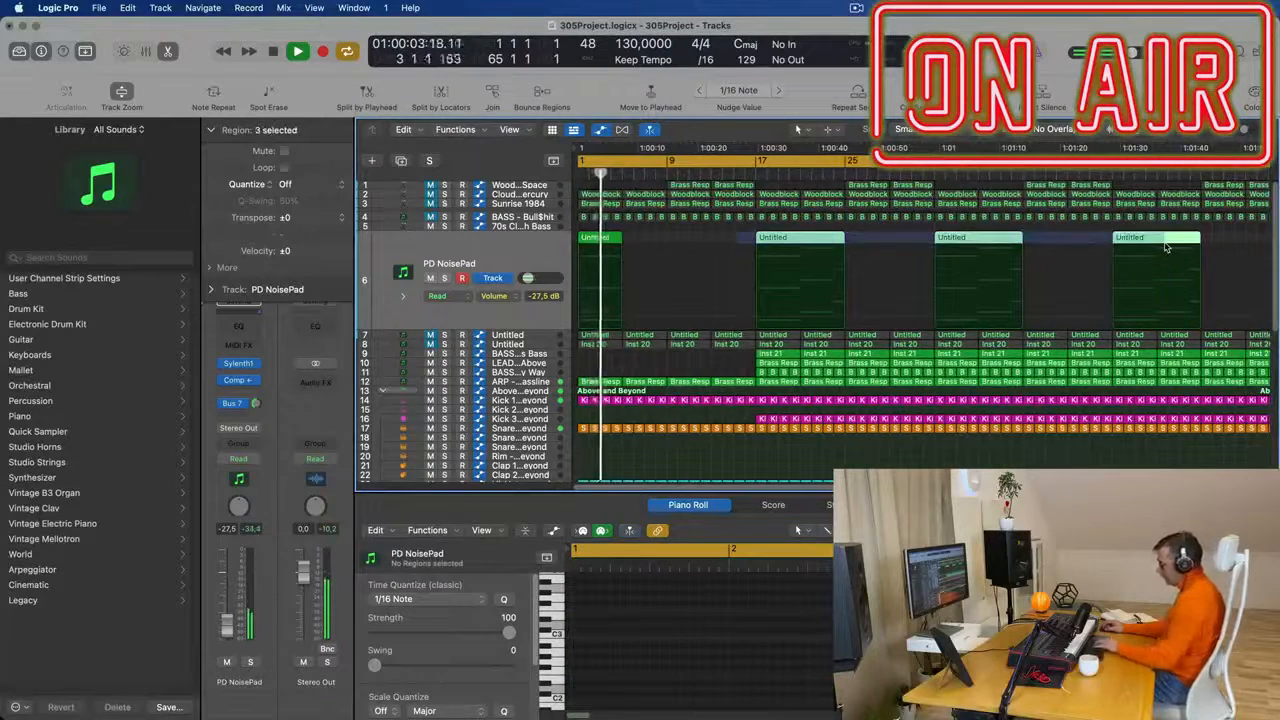
key(Delete)
- Repeat track 6's first region three times to fill bars 1 to 16 and replay from the start
click(583, 240)
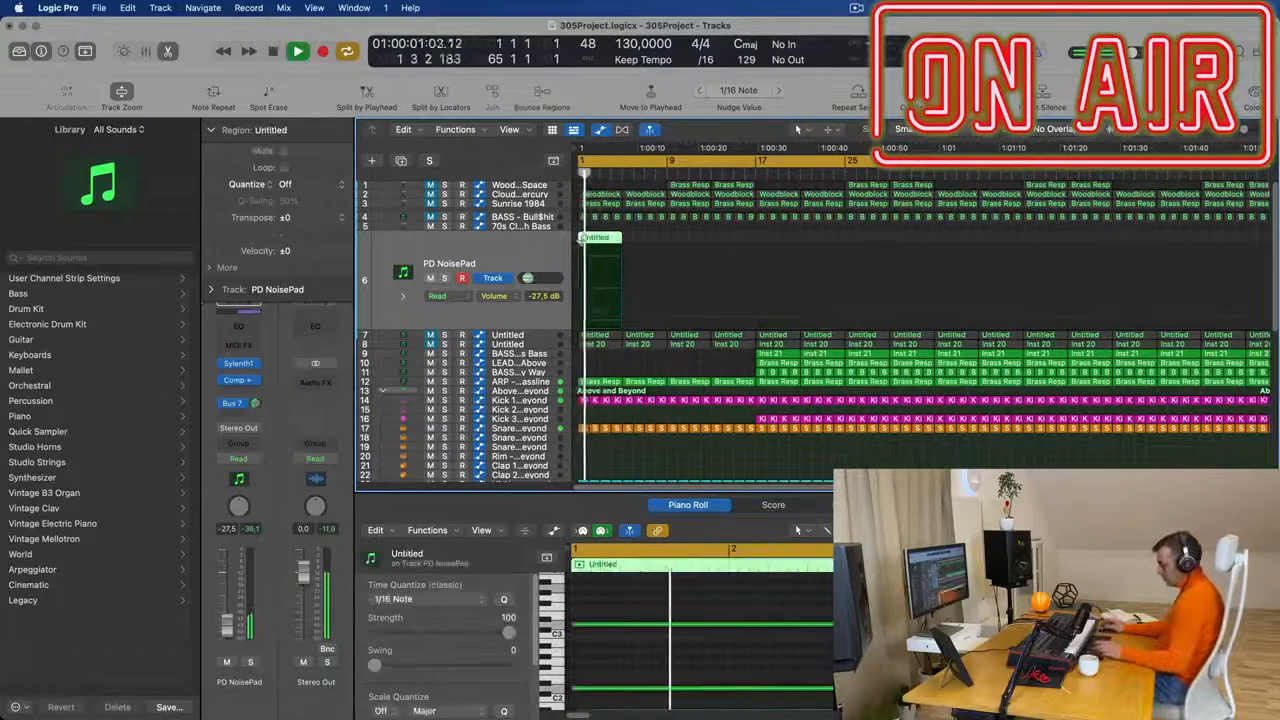
key(super+r)
key(super+r)
key(super+r)
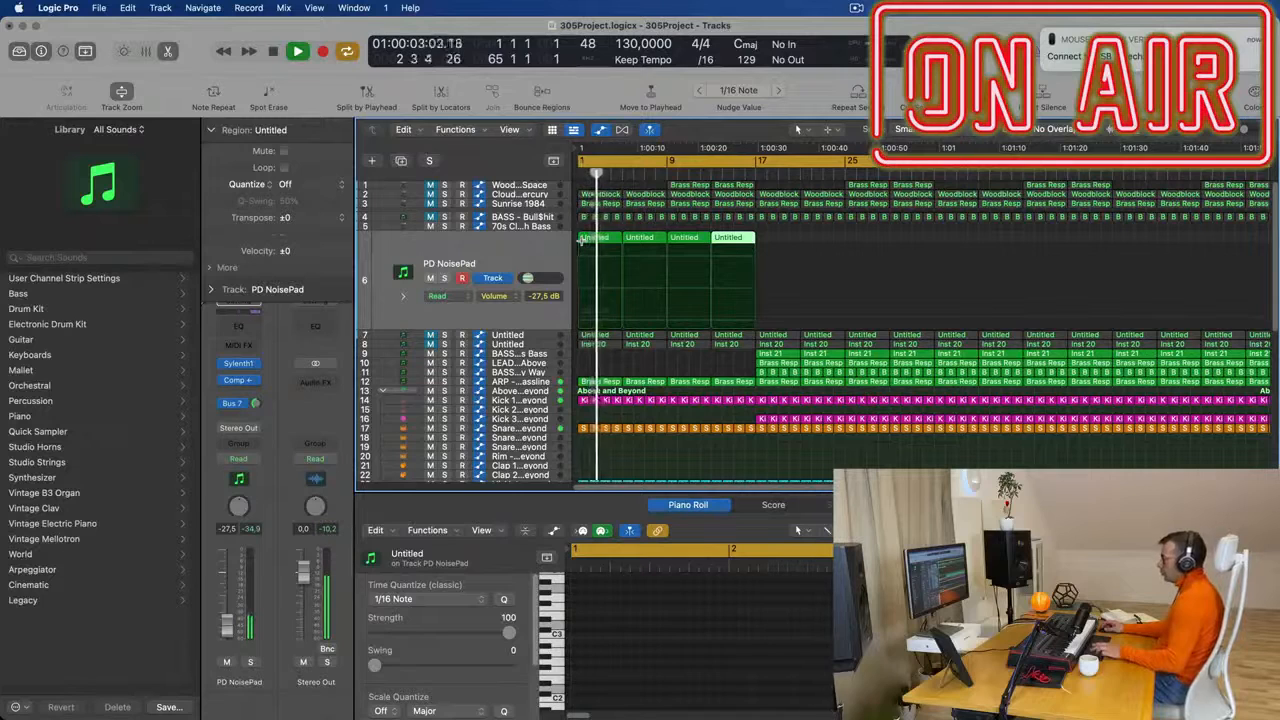
key(space)
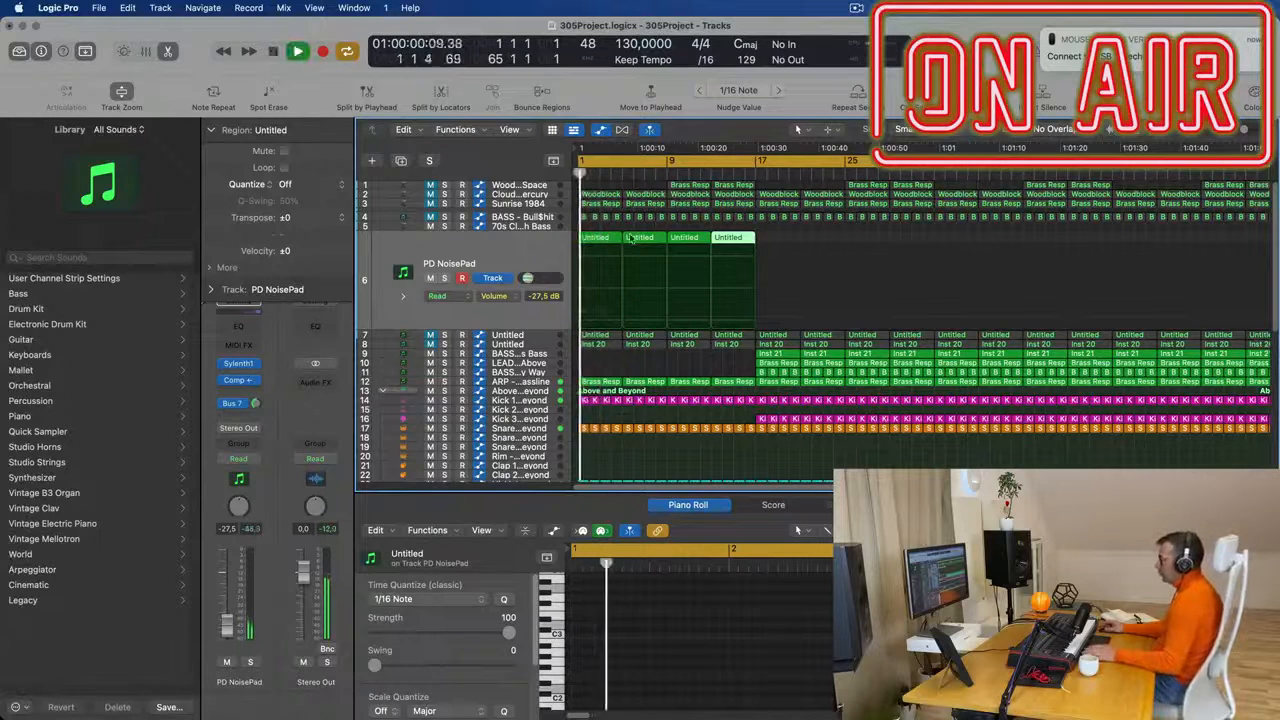
click(533, 258)
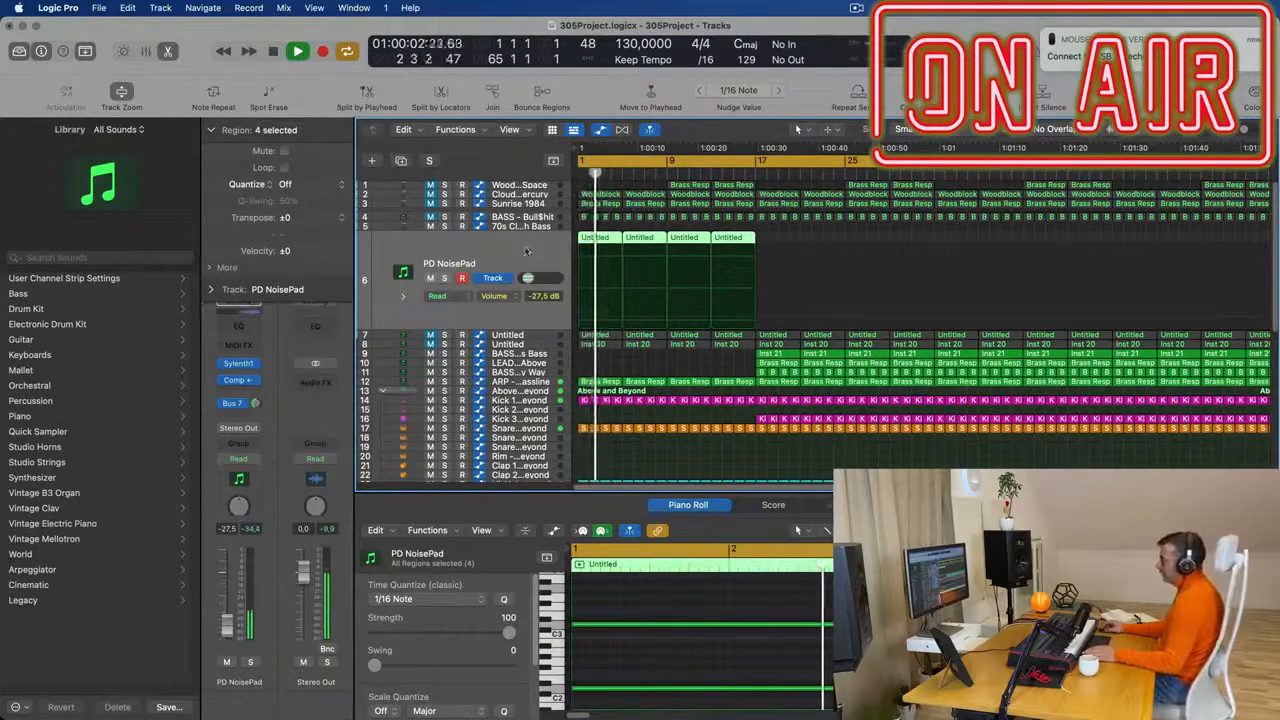
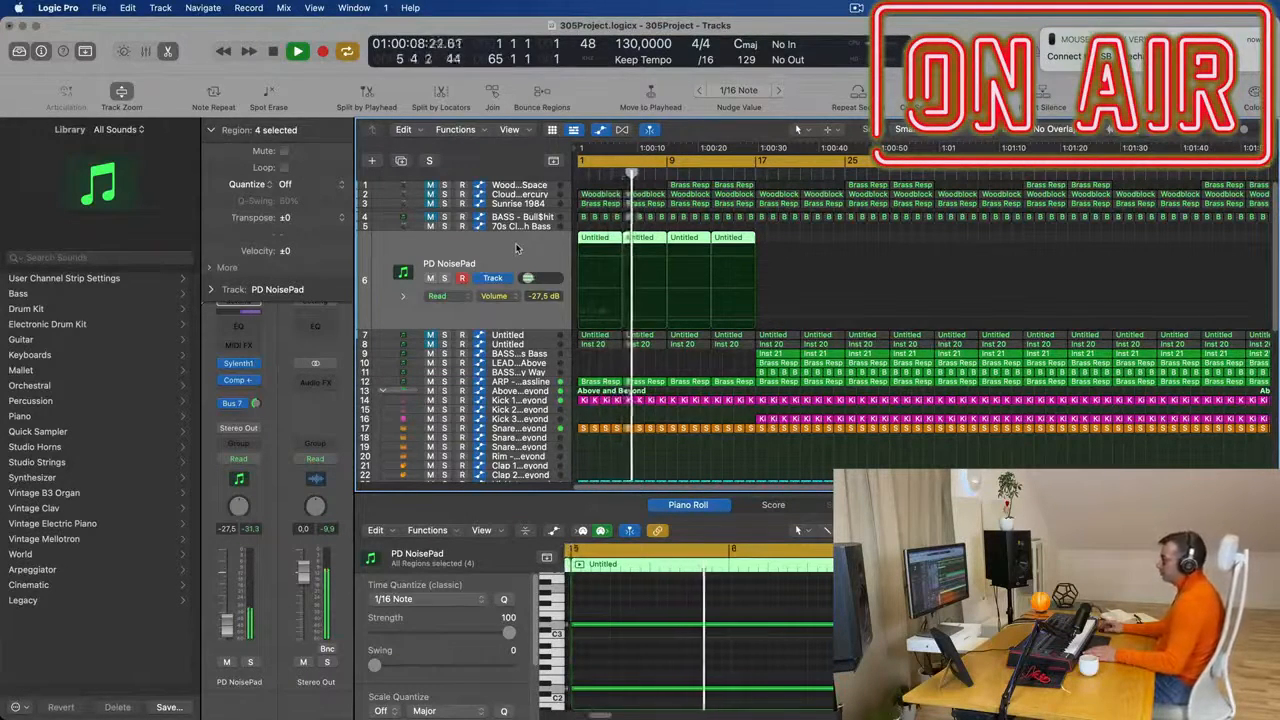
- Set Sylenth1's filter control cutoff to 4.017 on the PD NoisePad track and raise the track's volume to -22.0 dB
key(Return)
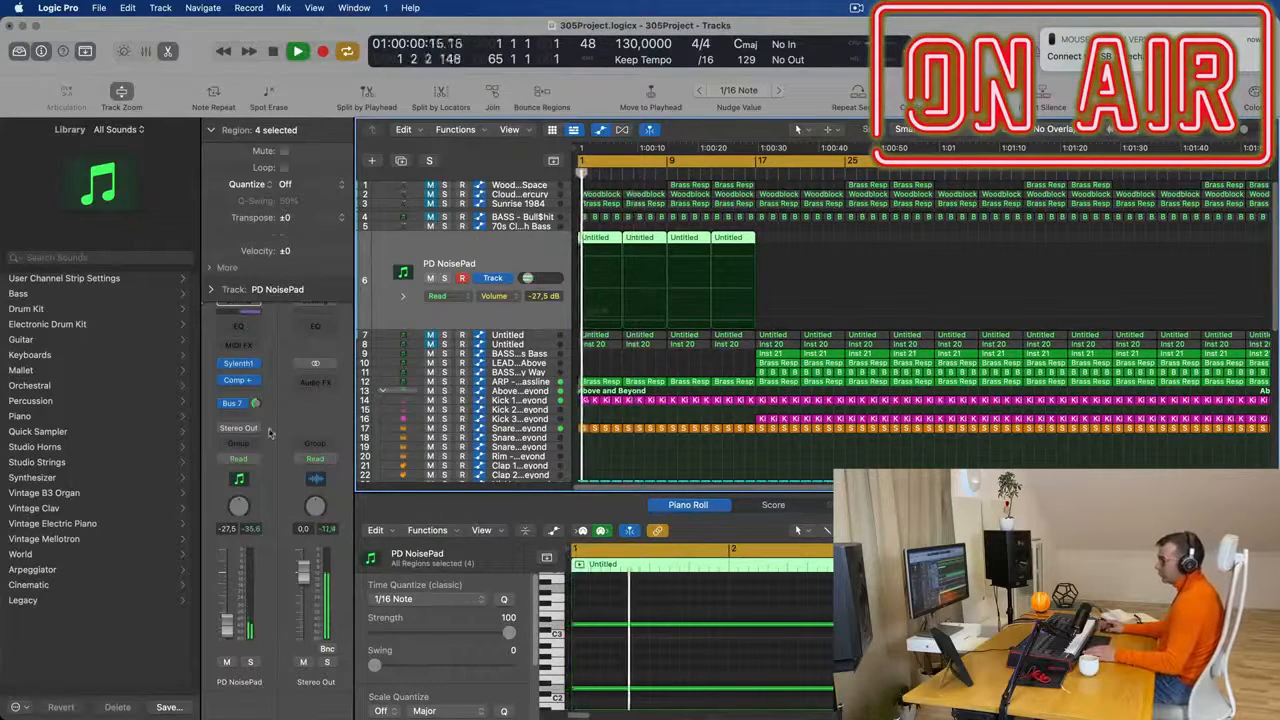
click(240, 366)
key(Return)
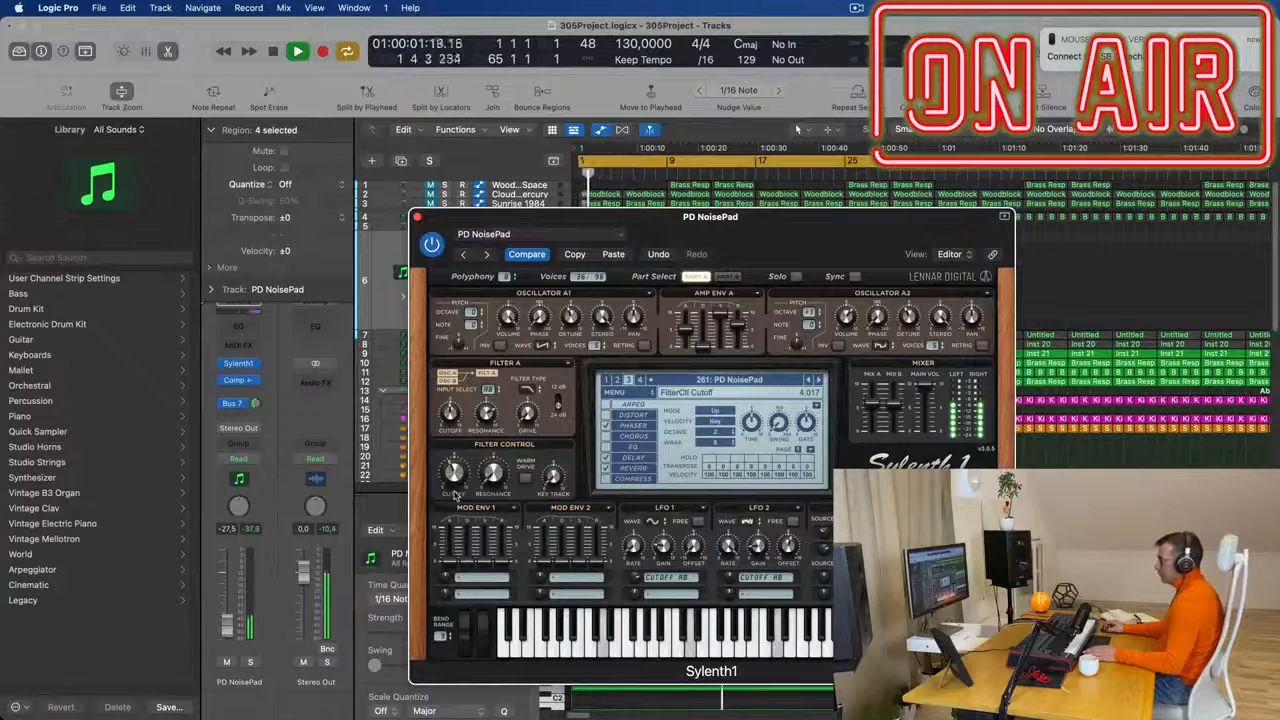
click(418, 217)
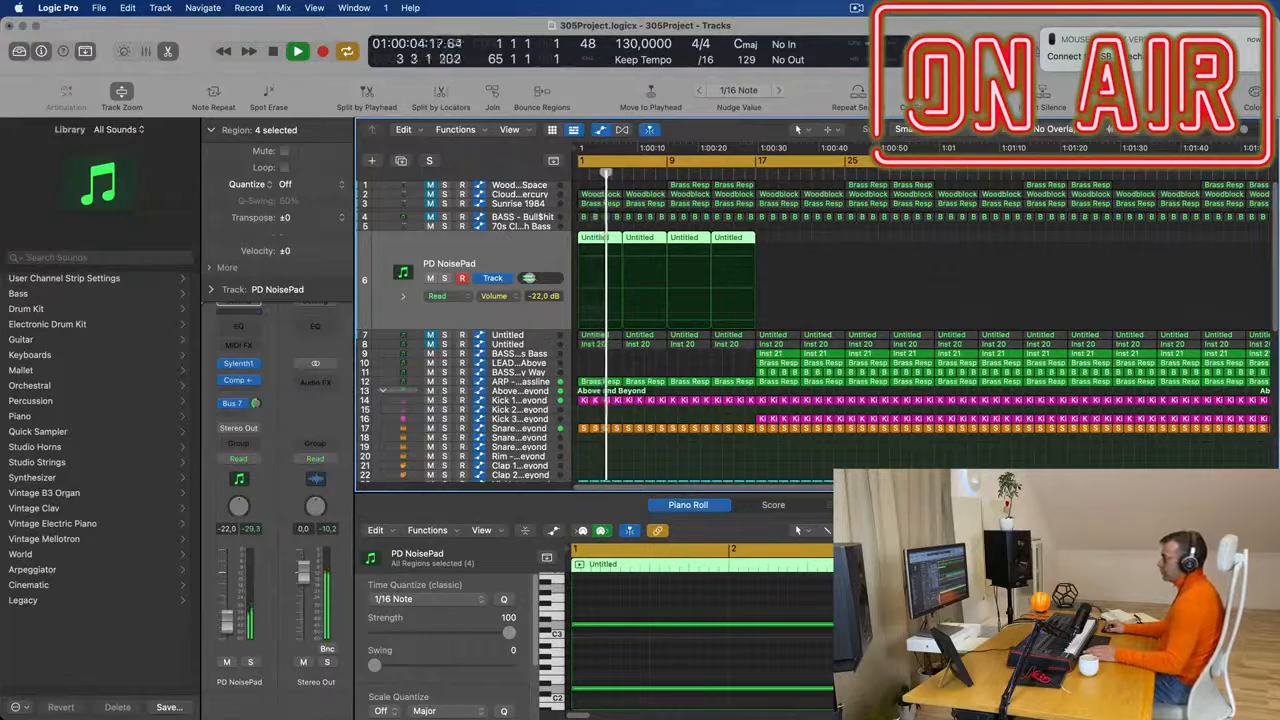
scroll(618, 300, down, 5)
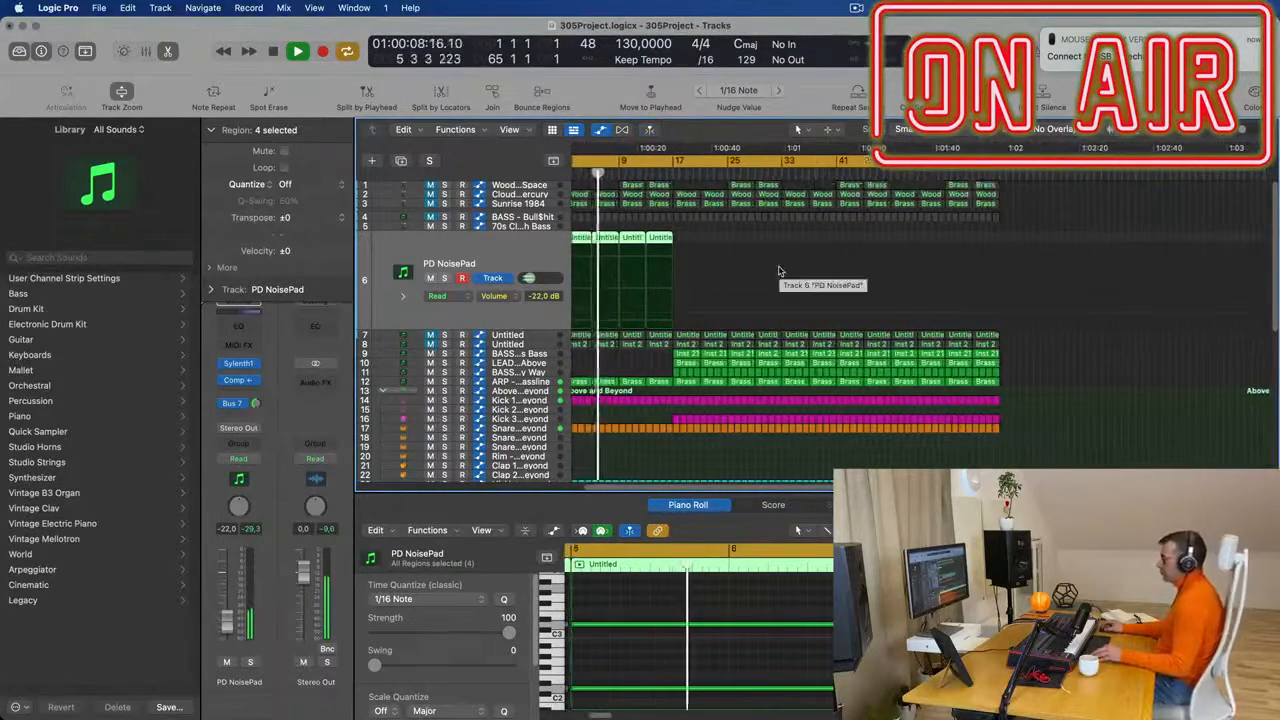
scroll(780, 270, up, 5)
scroll(848, 266, up, 5)
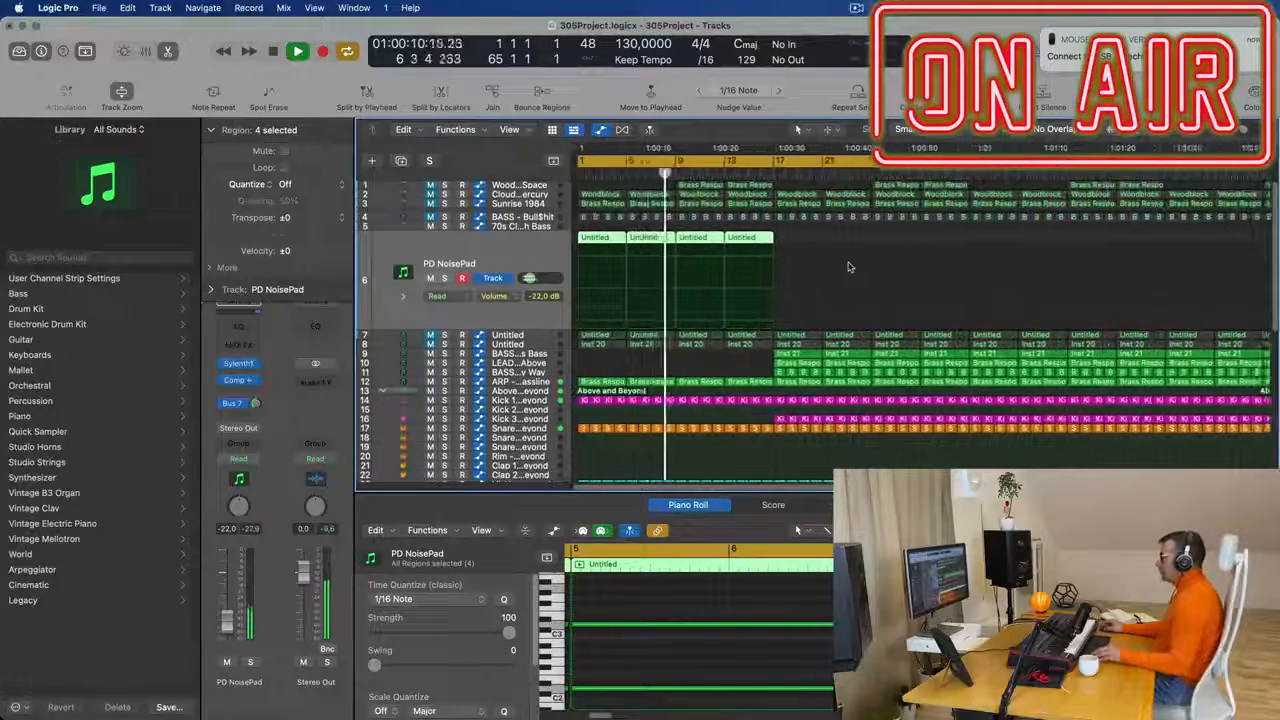
- Replay from the start, select the Above and Beyond Snare 1 track and set its volume to -14.4 dB
key(Return)
scroll(640, 390, down, 3)
scroll(640, 386, down, 2)
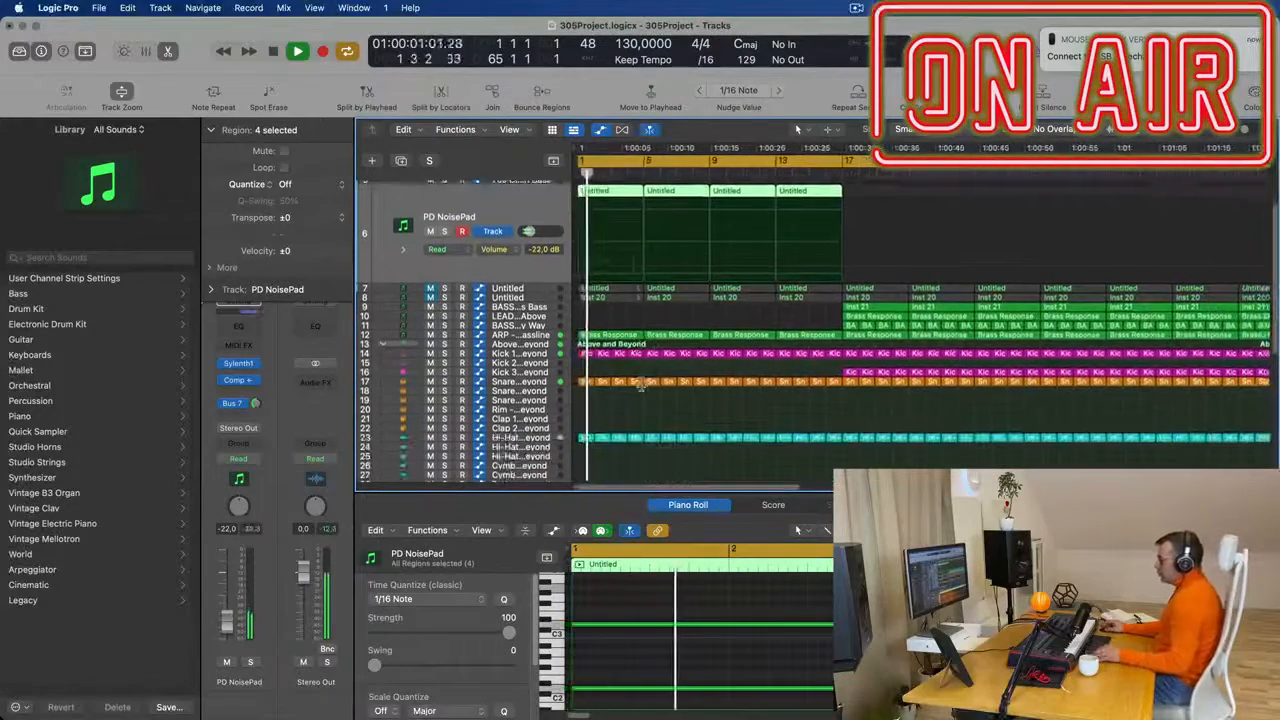
click(478, 382)
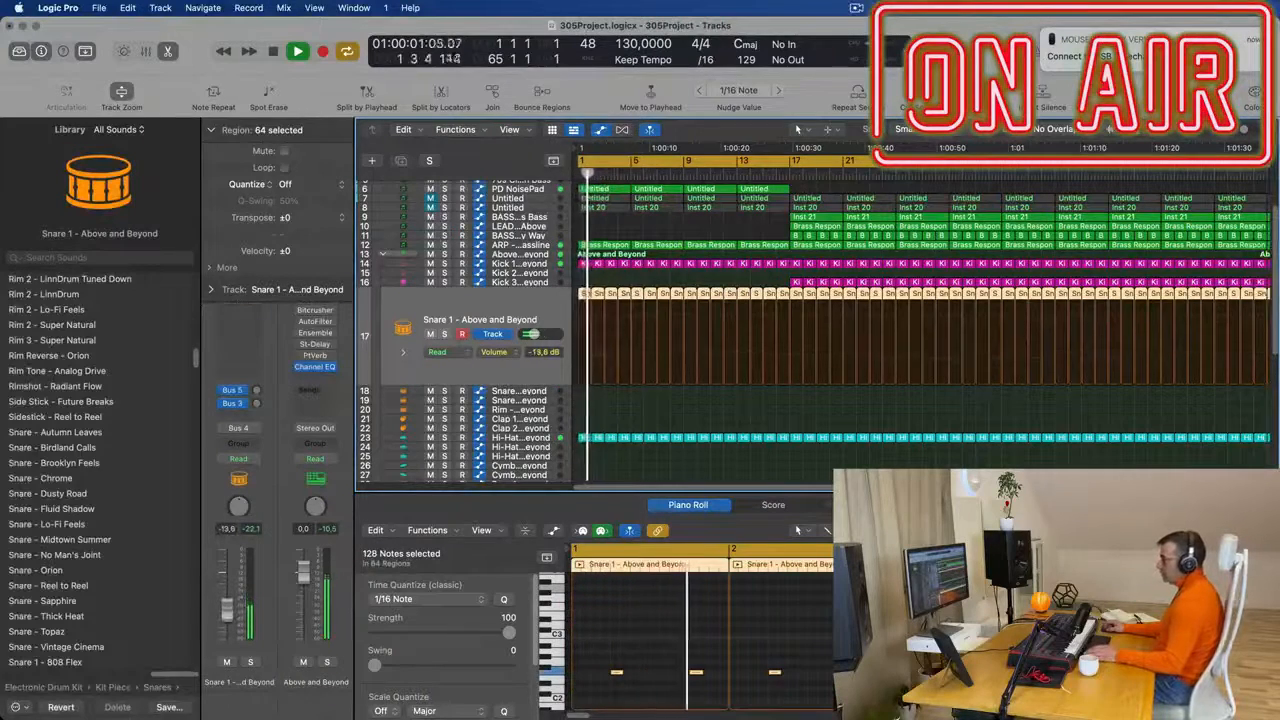
- Copy the first one-bar hi-hat region from track 38 to the Modern TR-707 Snare 1 track at bar 1
scroll(648, 367, down, 10)
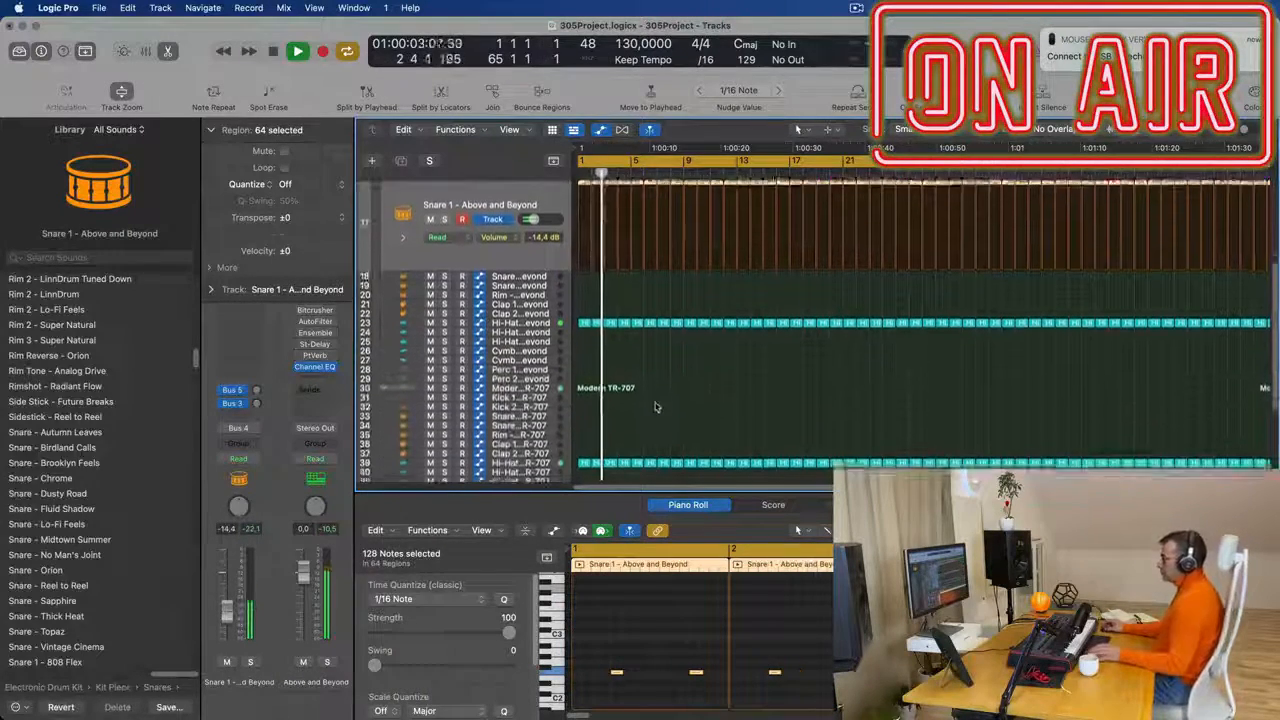
scroll(650, 362, down, 1)
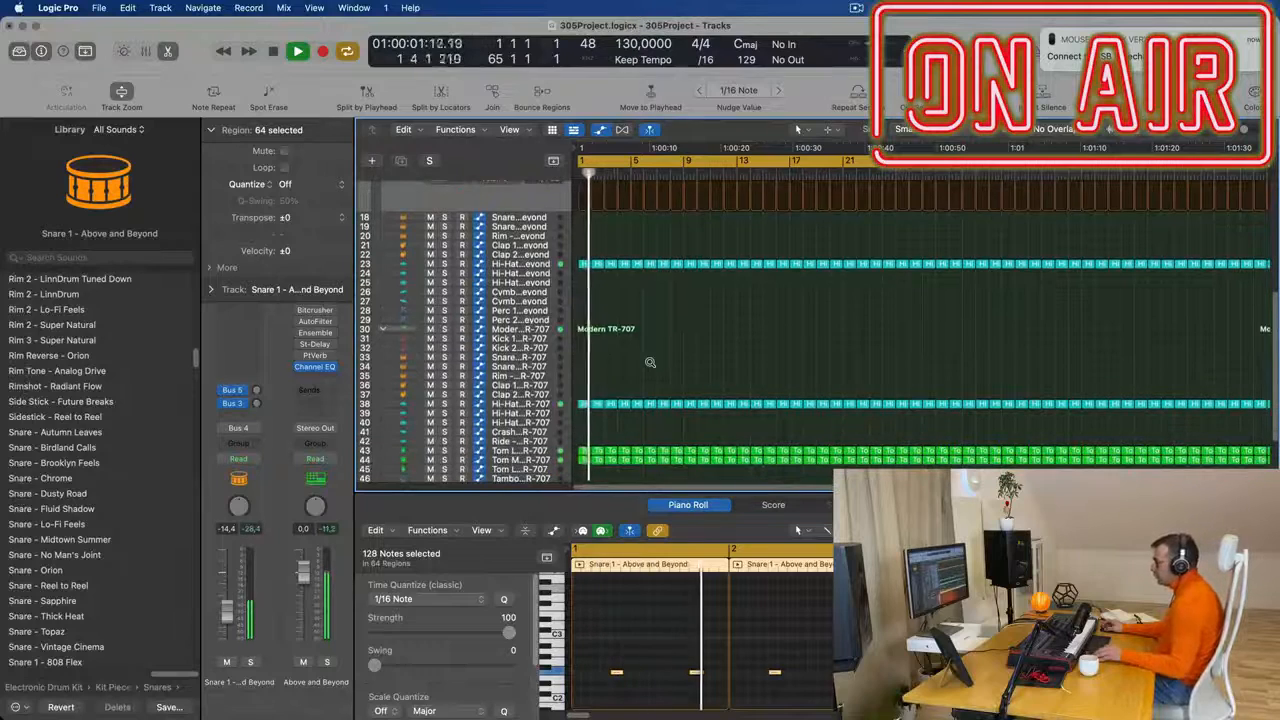
scroll(620, 330, up, 2)
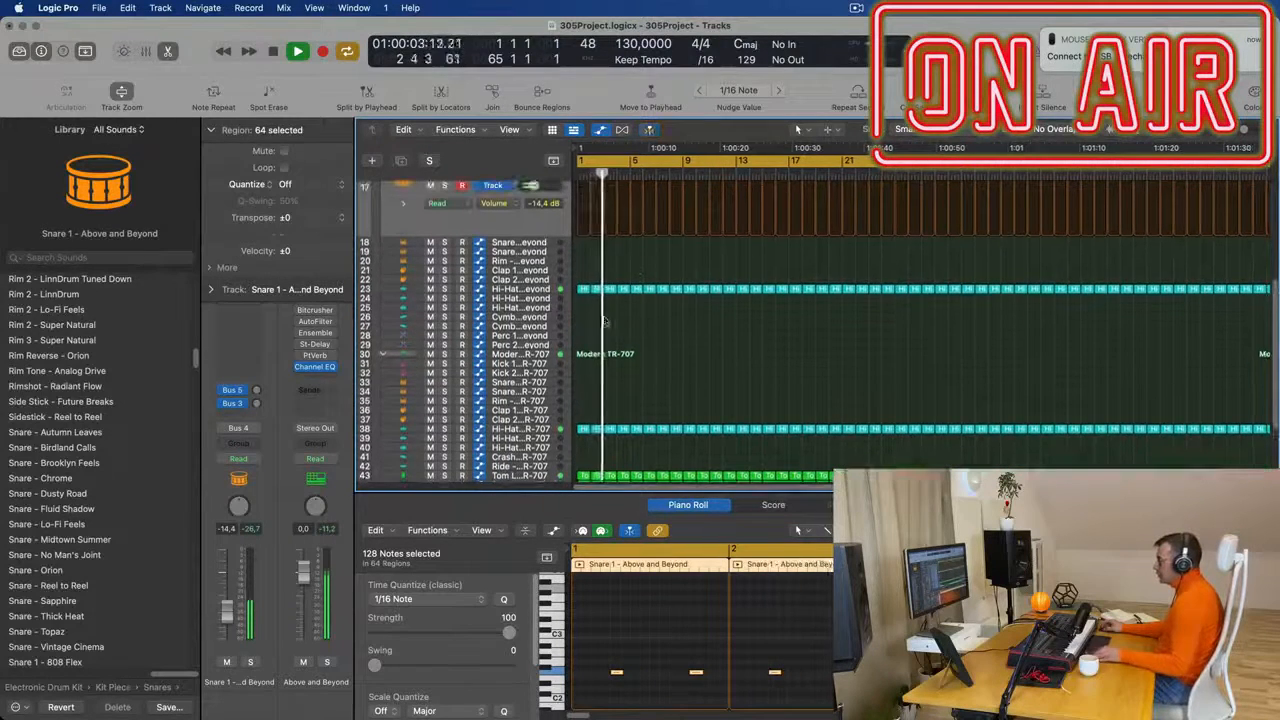
click(584, 430)
drag(584, 430, 585, 383)
- Delete all notes except the first one in the region copied to the TR-707 snare track
key(space)
drag(583, 602, 731, 615)
key(Delete)
scroll(637, 663, up, 4)
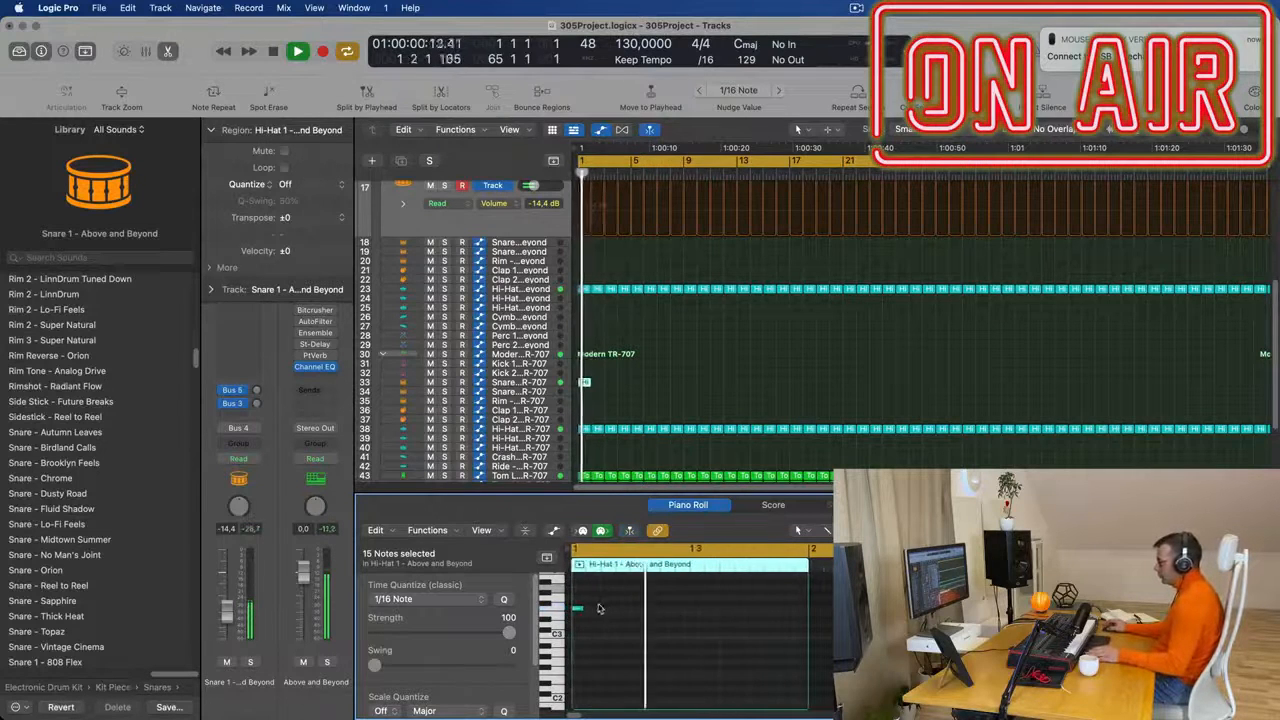
- Place the remaining snare note and a copy on the last sixteenths of beats 2 and 4, and transpose both down an octave
drag(580, 606, 681, 608)
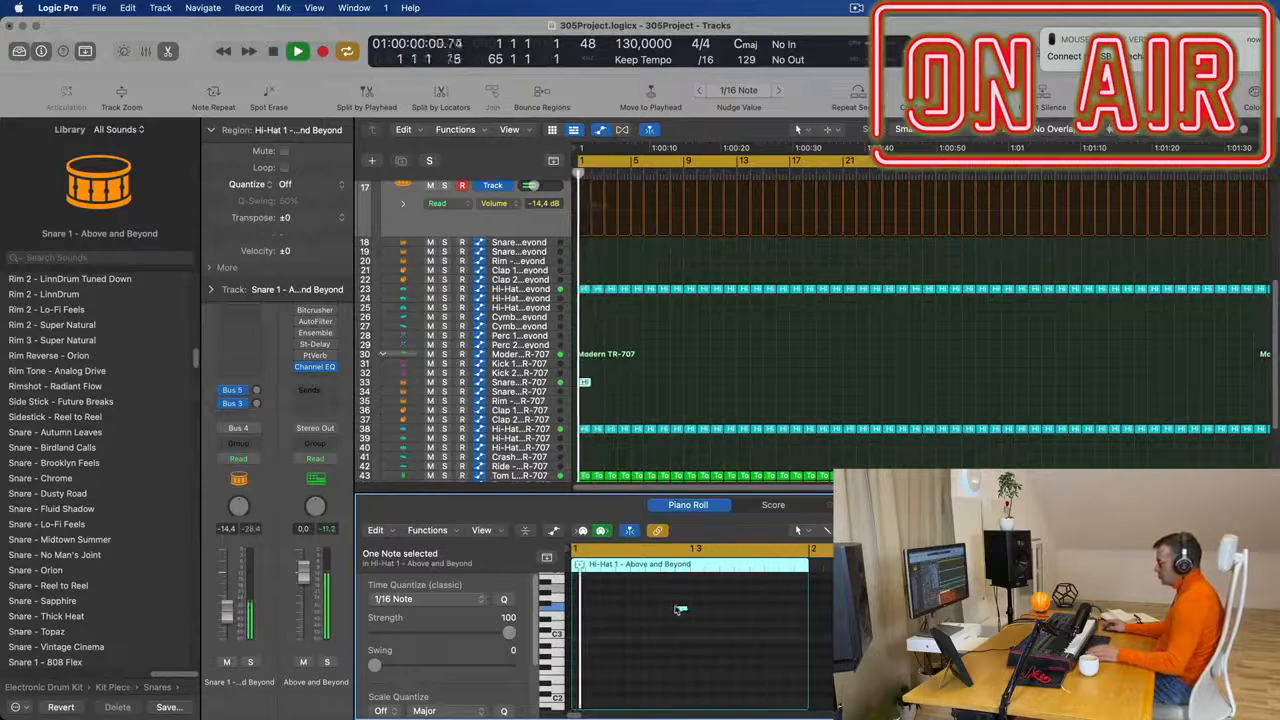
drag(681, 610, 800, 612)
drag(662, 596, 811, 637)
key(alt+shift+Down)
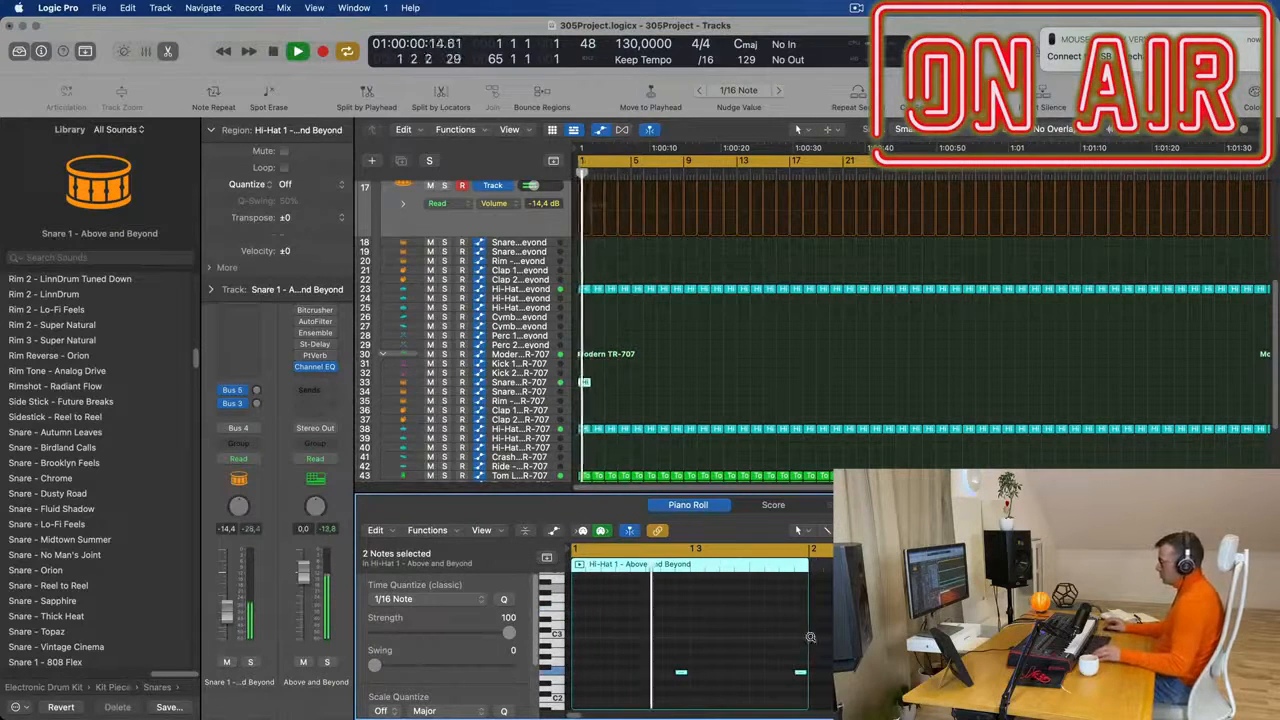
- Repeat the one-bar snare region along track 33 until it fills bars 1 to 64
scroll(656, 360, down, 5)
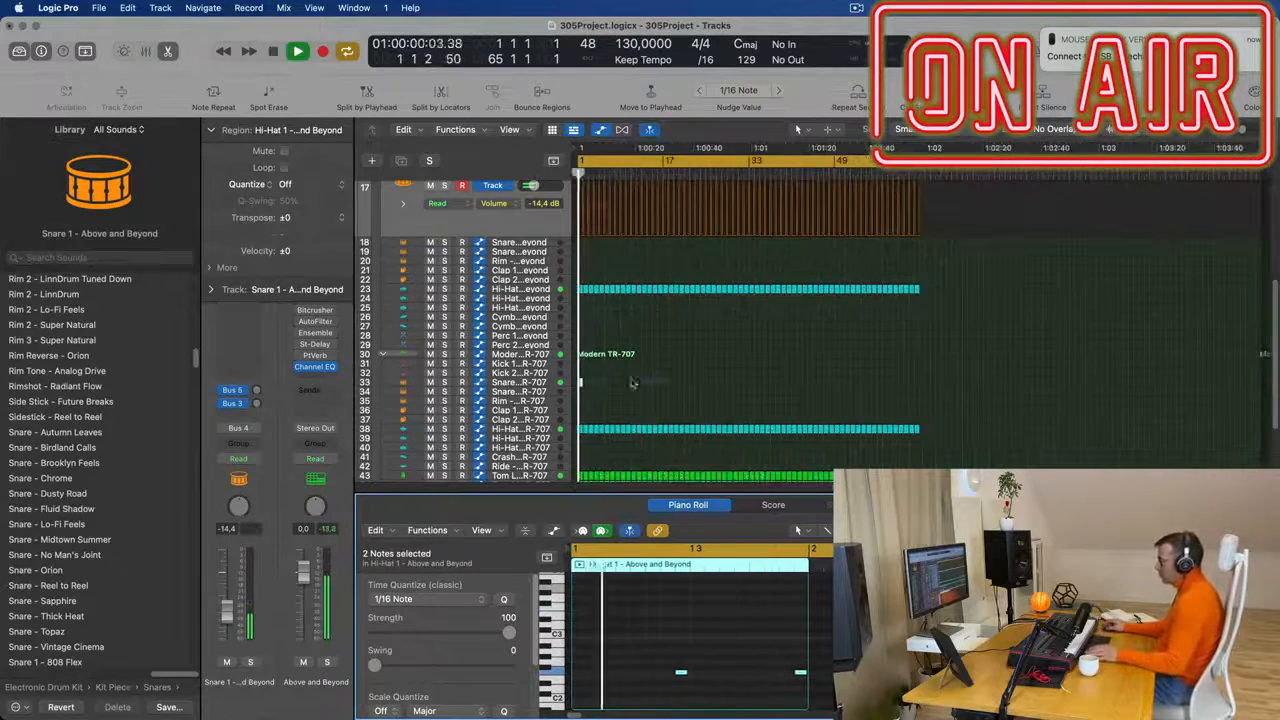
key(super+r)
key(super+r)
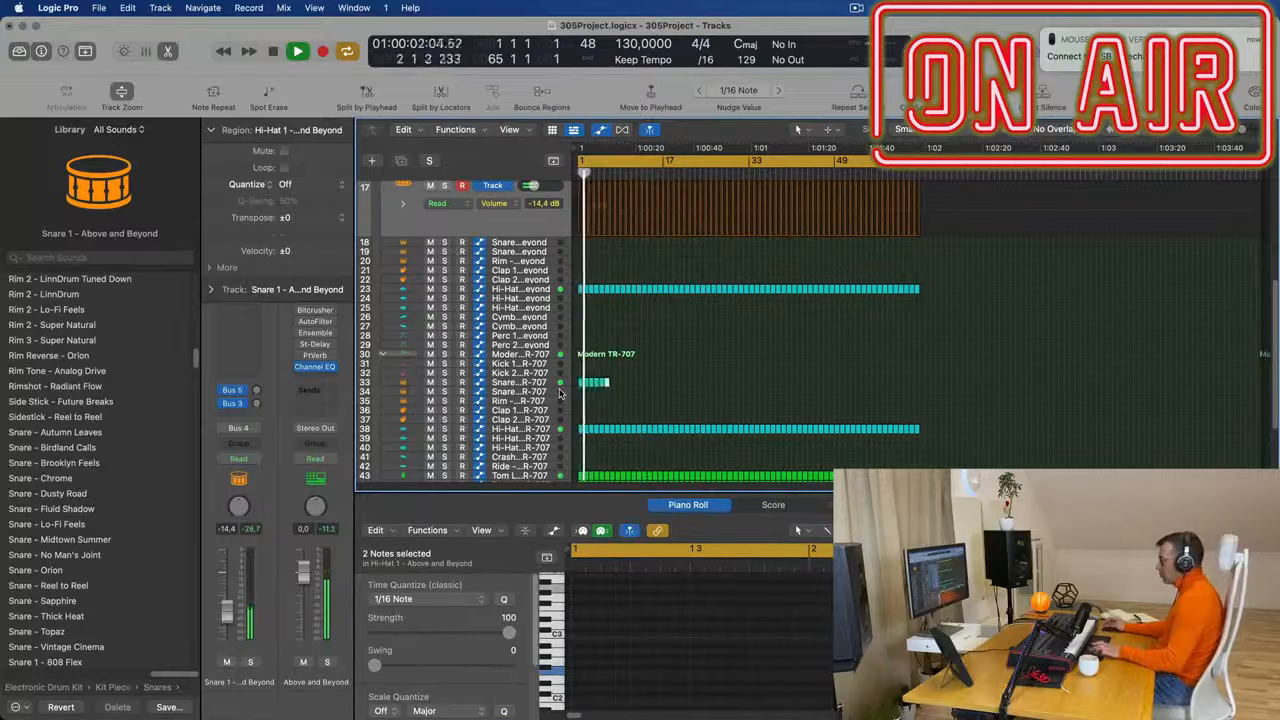
drag(680, 378, 552, 391)
key(super+r)
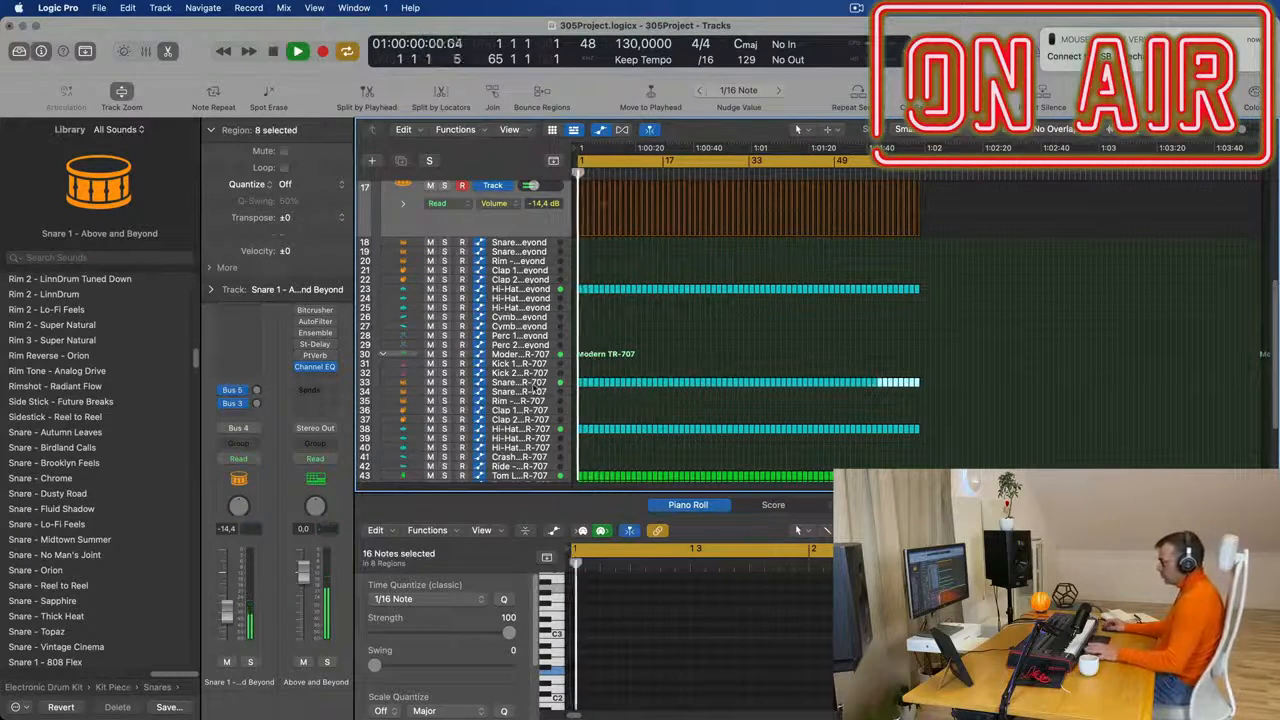
- Set the Modern TR-707 Snare 1 track's volume to -14.0 dB and replay the arrangement from the start
key(Return)
click(533, 386)
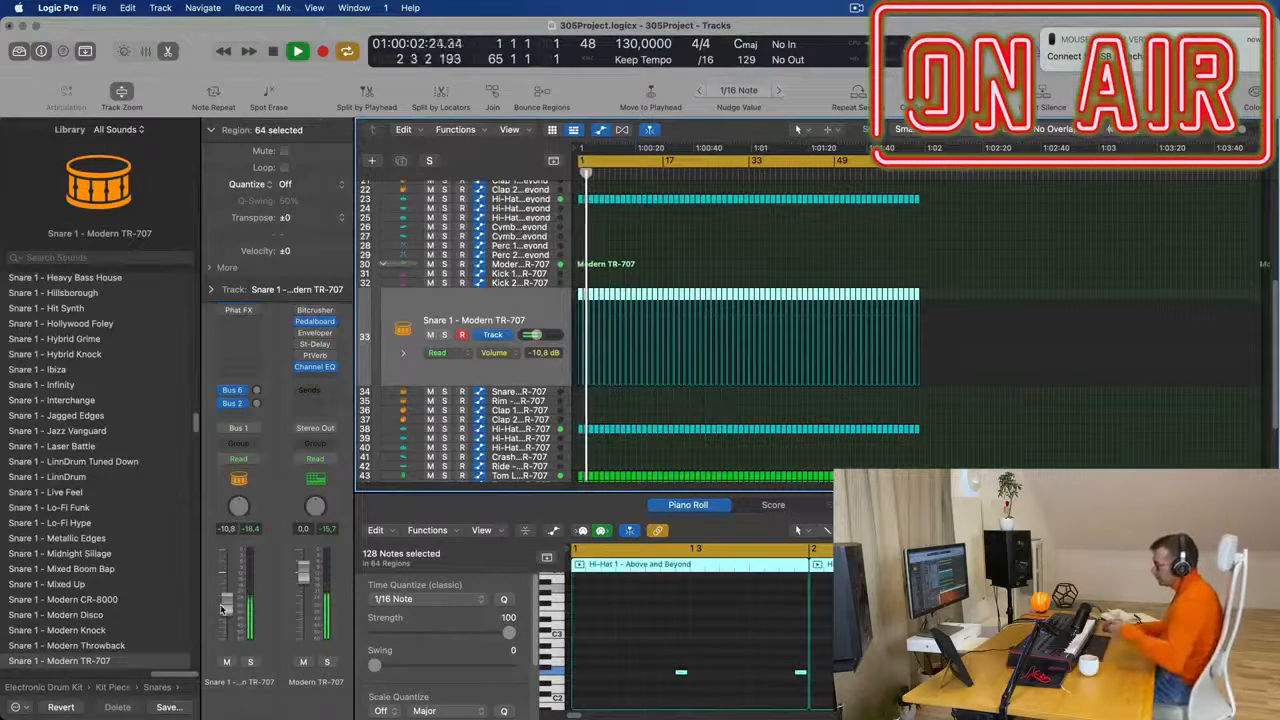
drag(227, 604, 229, 611)
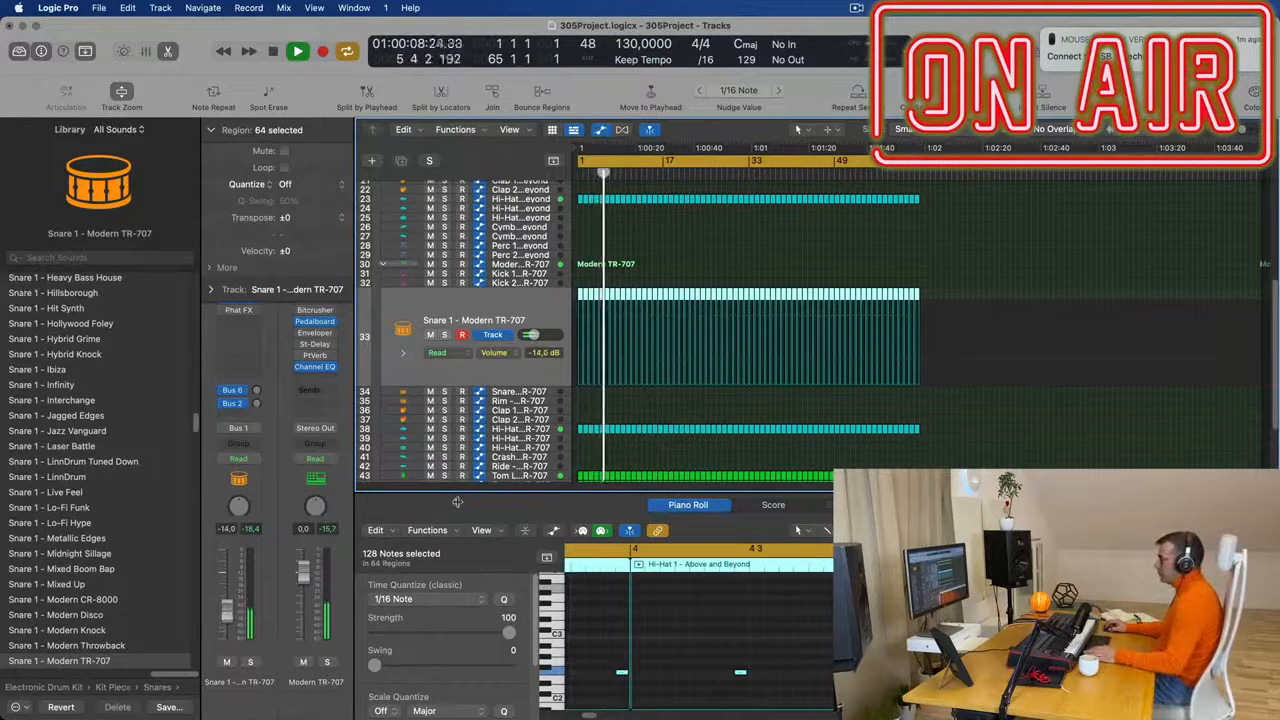
scroll(695, 270, up, 6)
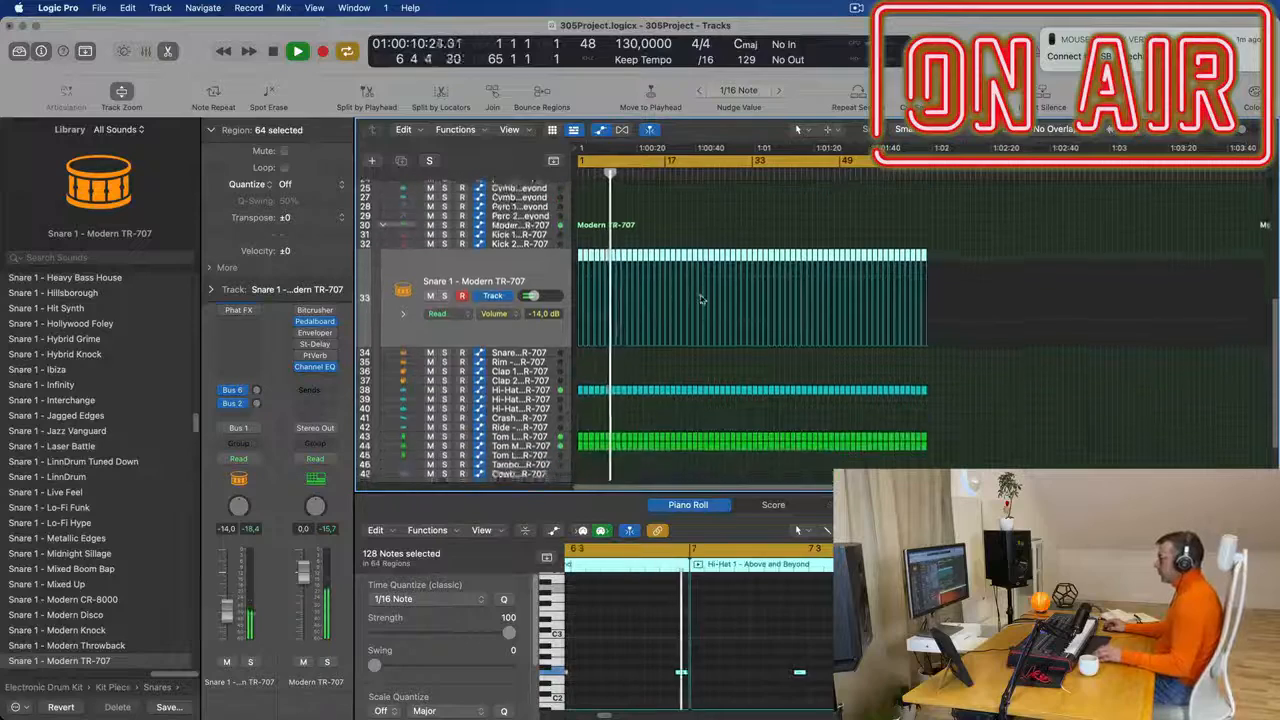
key(Return)
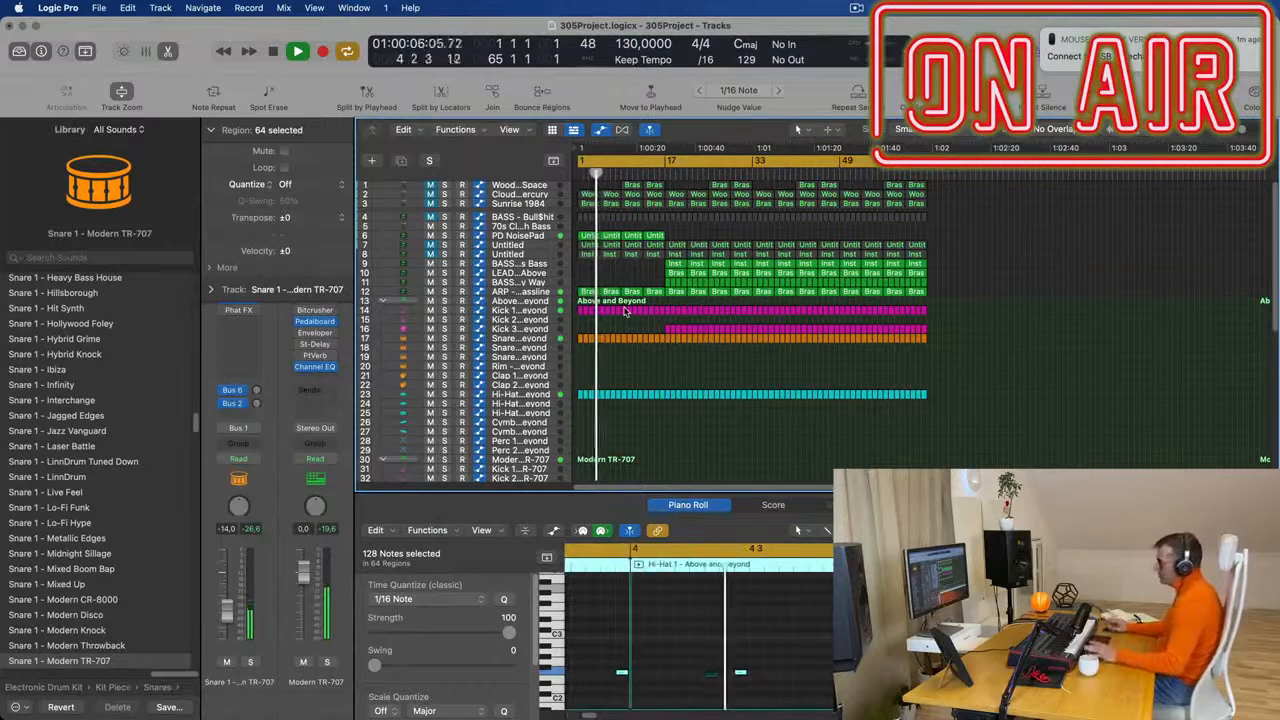
- Copy the first hi-hat region from track 38 to the Modern TR-707 Rim track at bar 1
scroll(653, 350, up, 2)
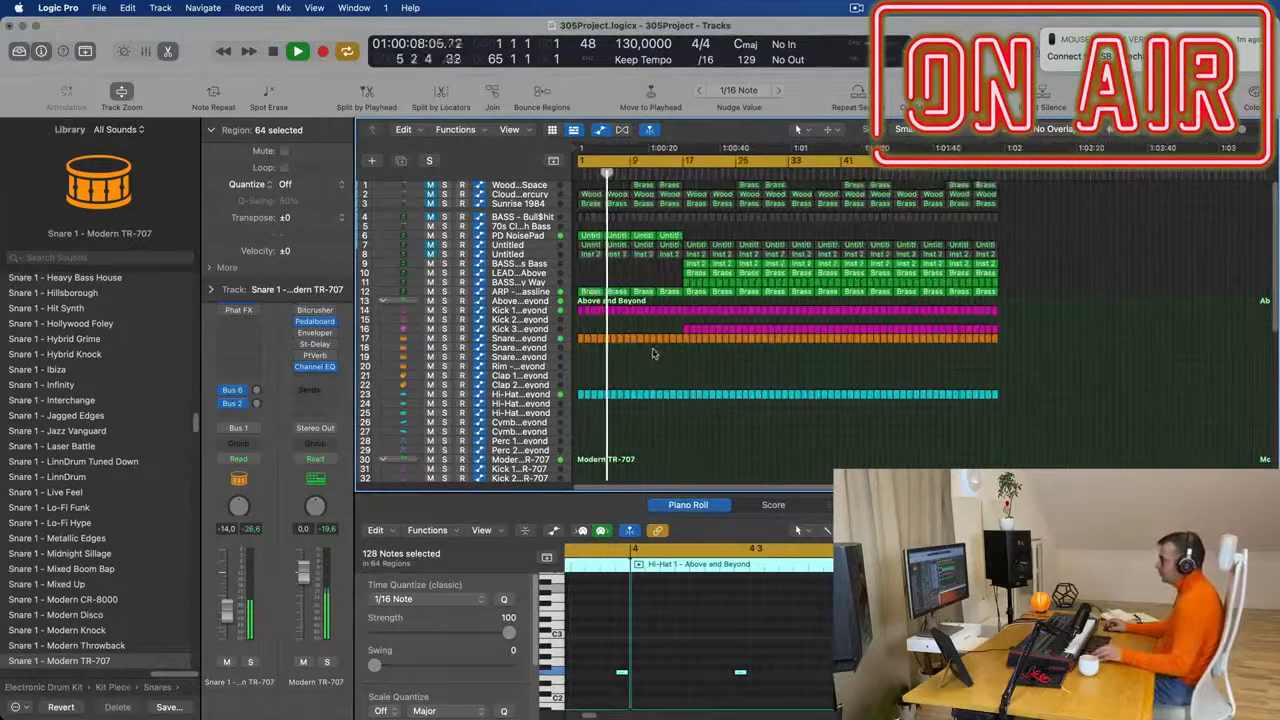
scroll(653, 350, down, 5)
key(Return)
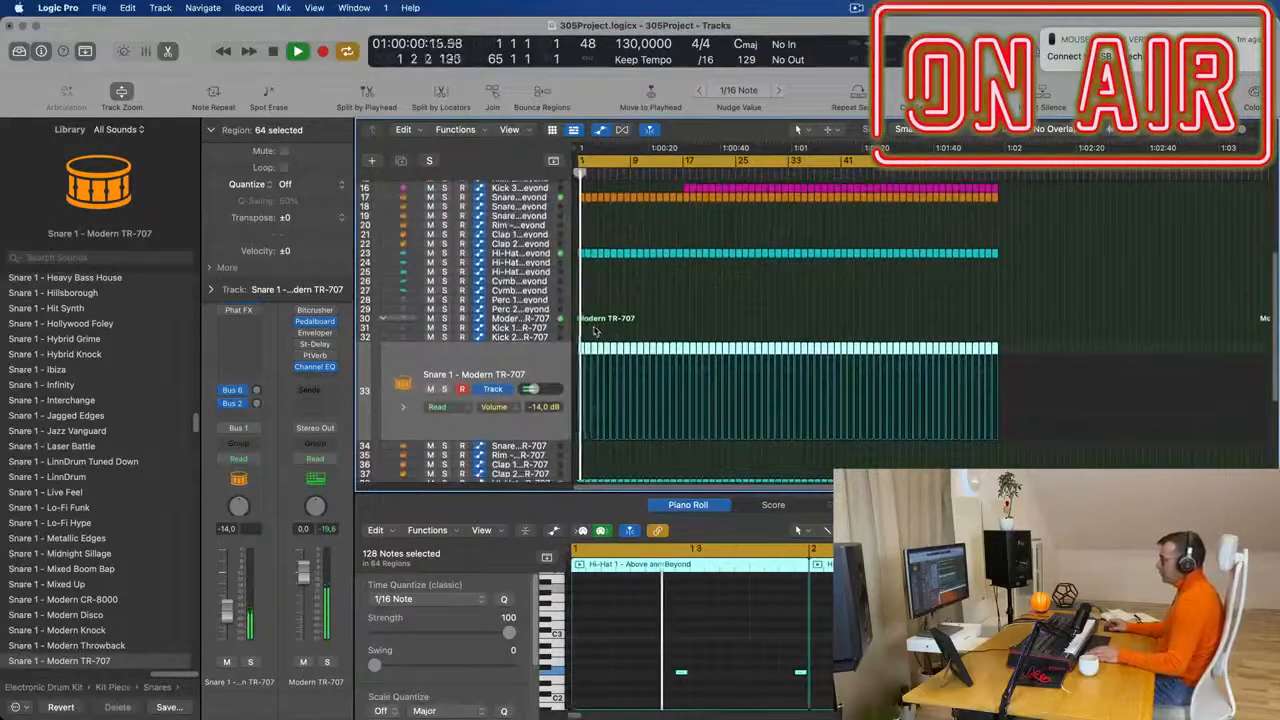
scroll(593, 326, down, 1)
scroll(753, 331, down, 3)
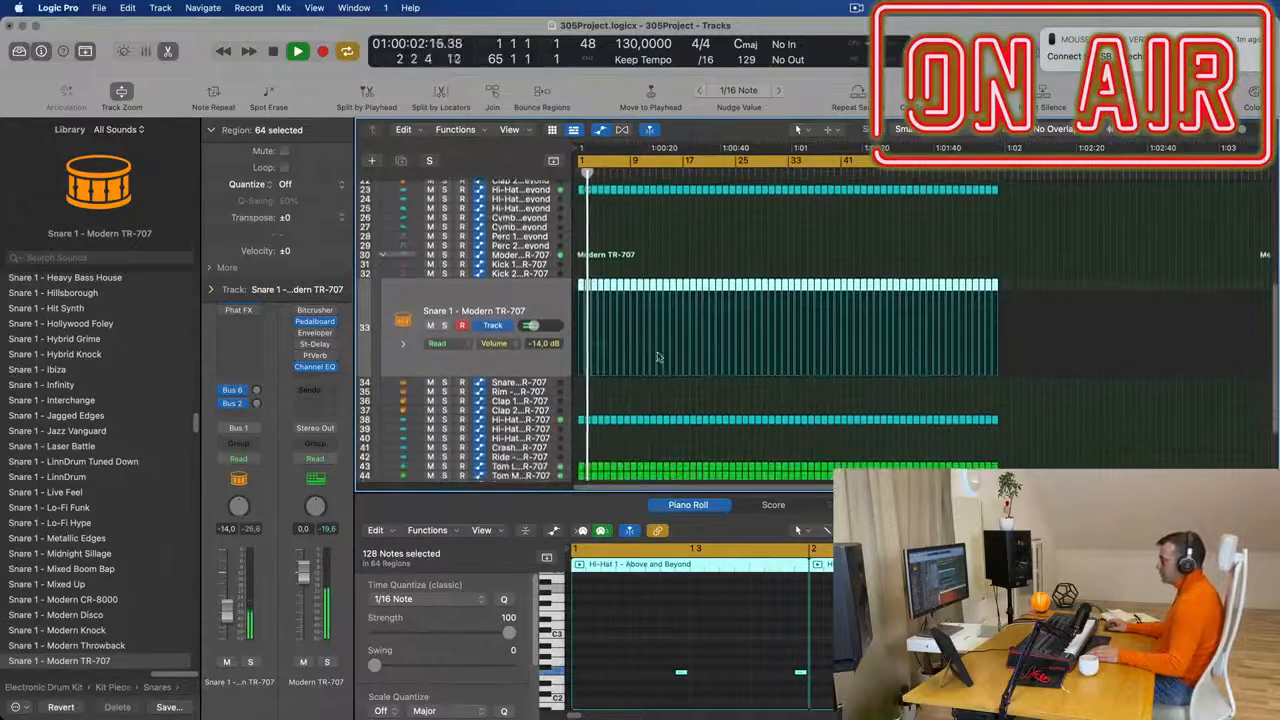
drag(579, 422, 581, 395)
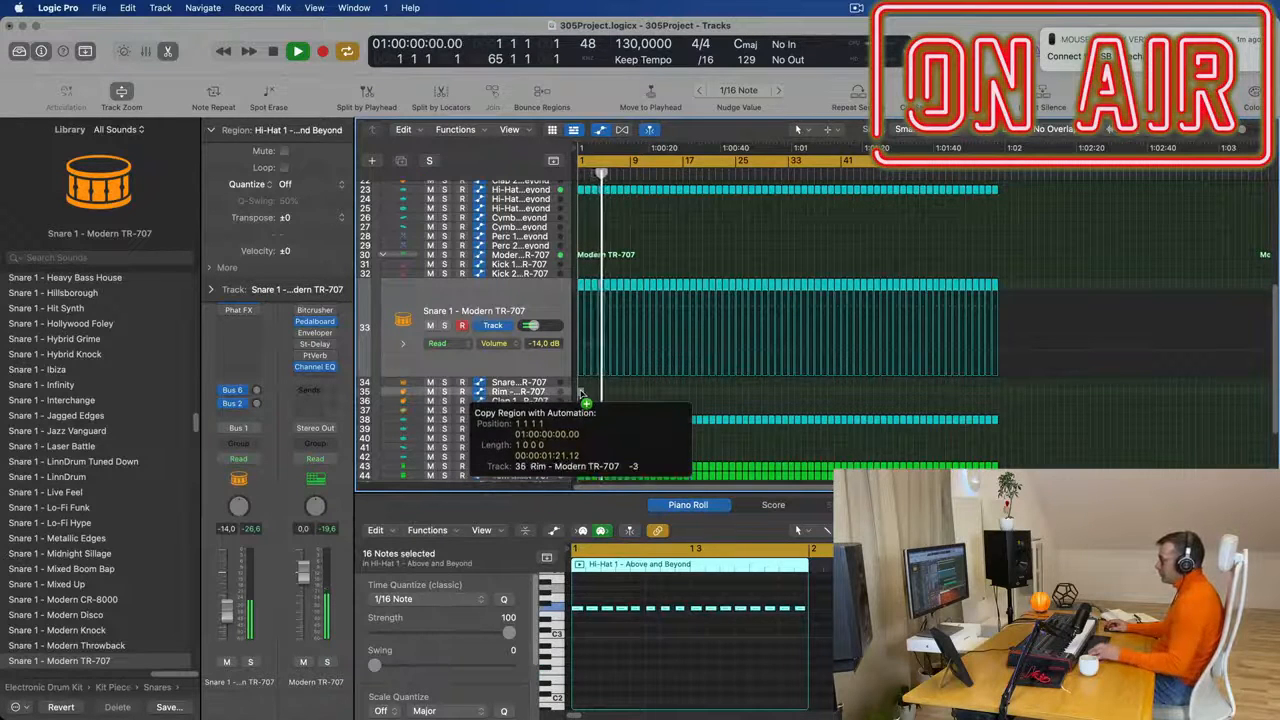
- Delete the first four sixteenth notes from the region copied to the Rim track
click(652, 664)
scroll(654, 664, right, 1)
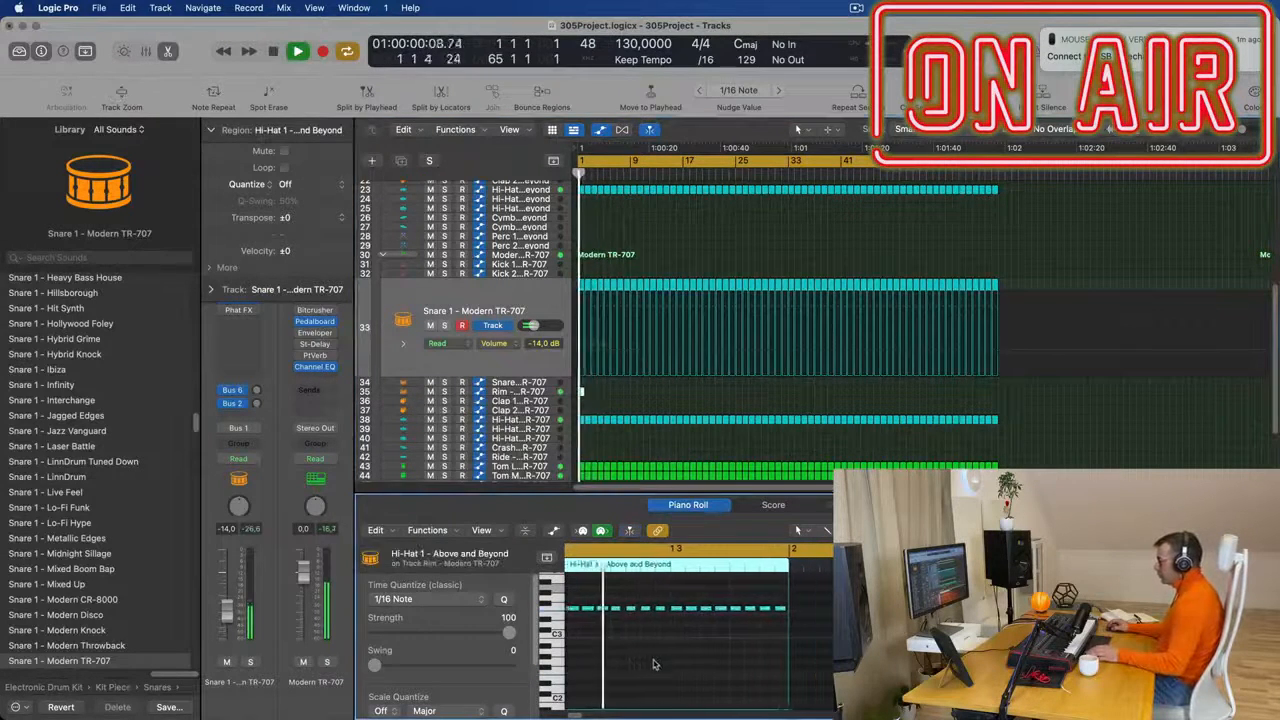
scroll(658, 664, up, 3)
key(space)
scroll(668, 660, left, 4)
drag(583, 594, 669, 623)
key(space)
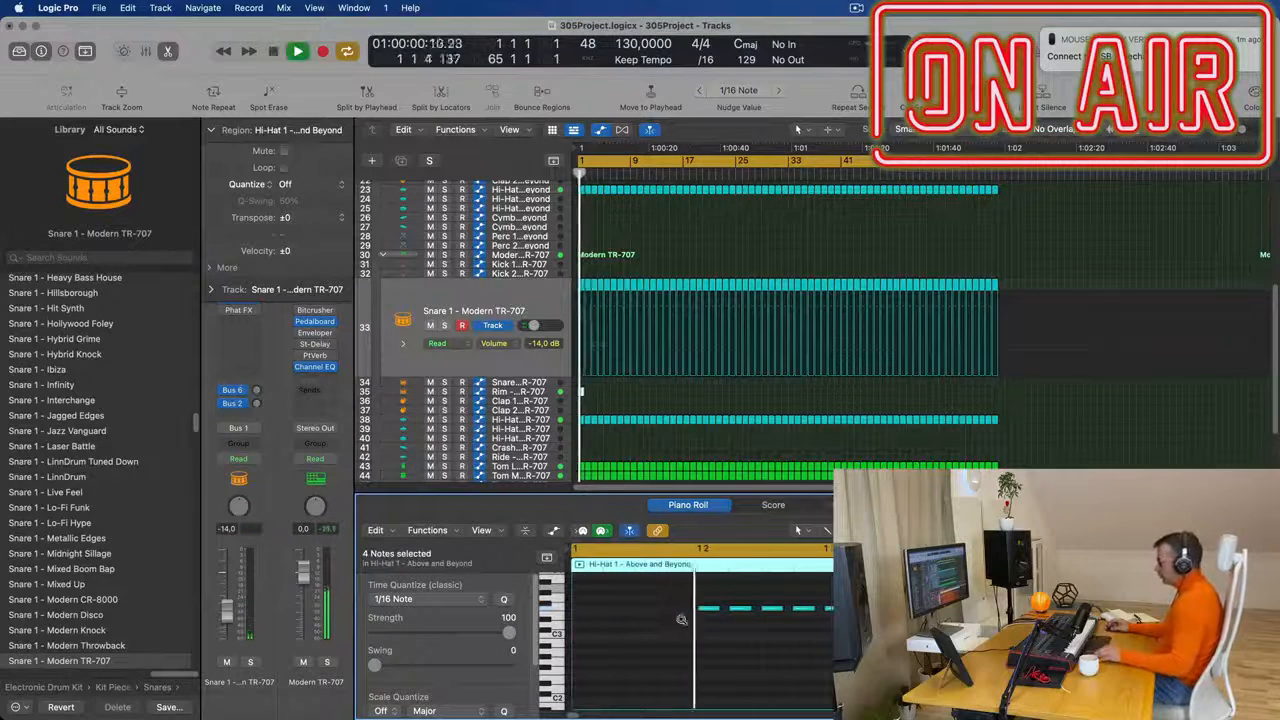
- Thin the Rim pattern to the first three sixteenths of beat 2 and the last three sixteenths of the bar
scroll(660, 630, down, 3)
scroll(647, 638, up, 3)
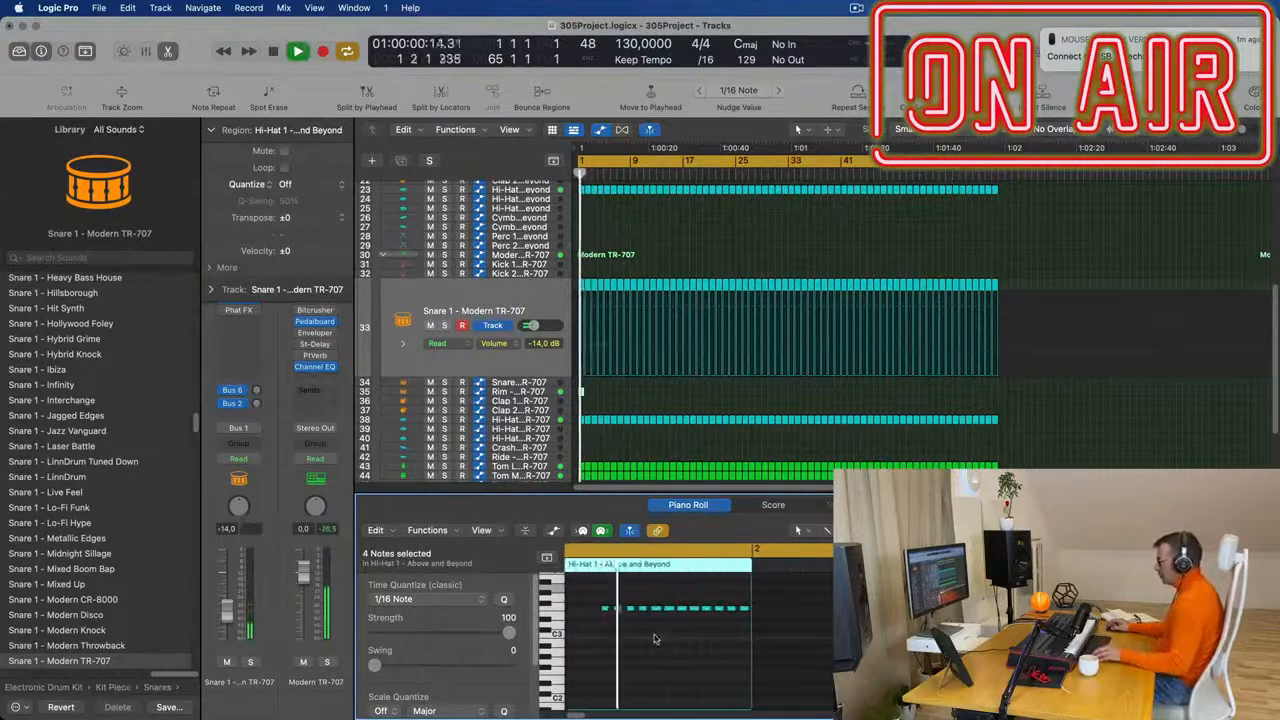
key(space)
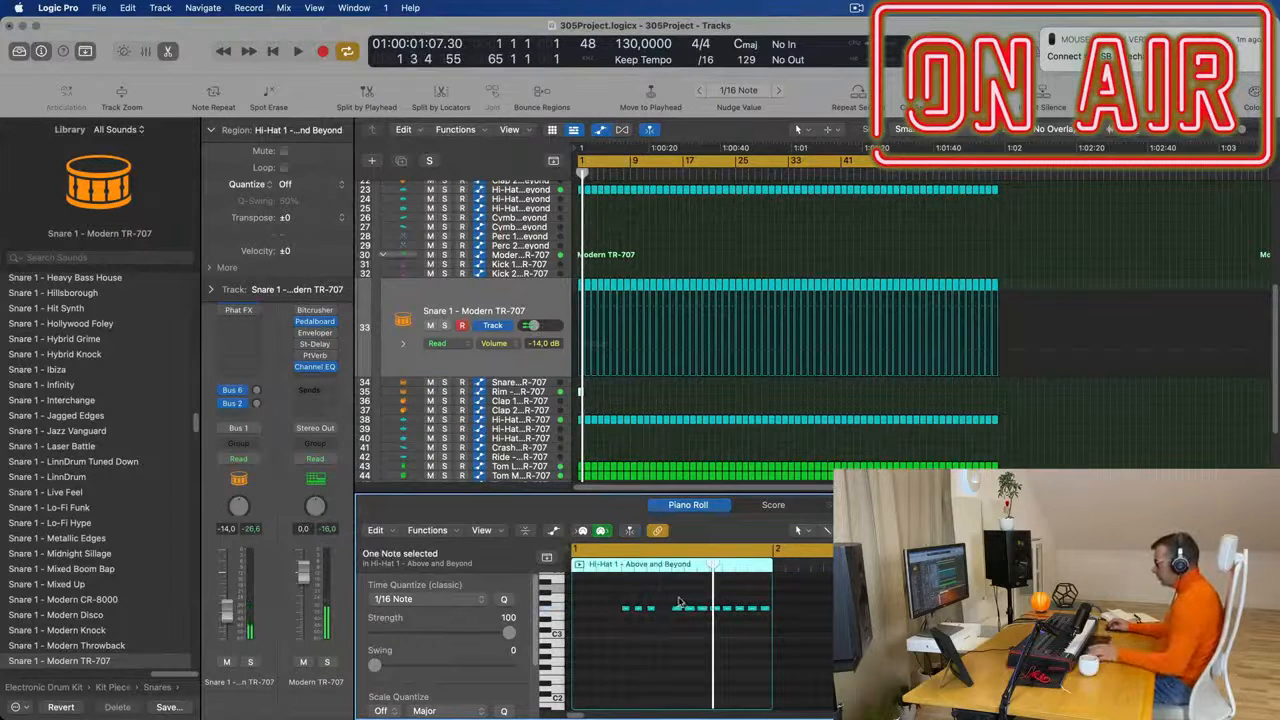
drag(673, 598, 721, 613)
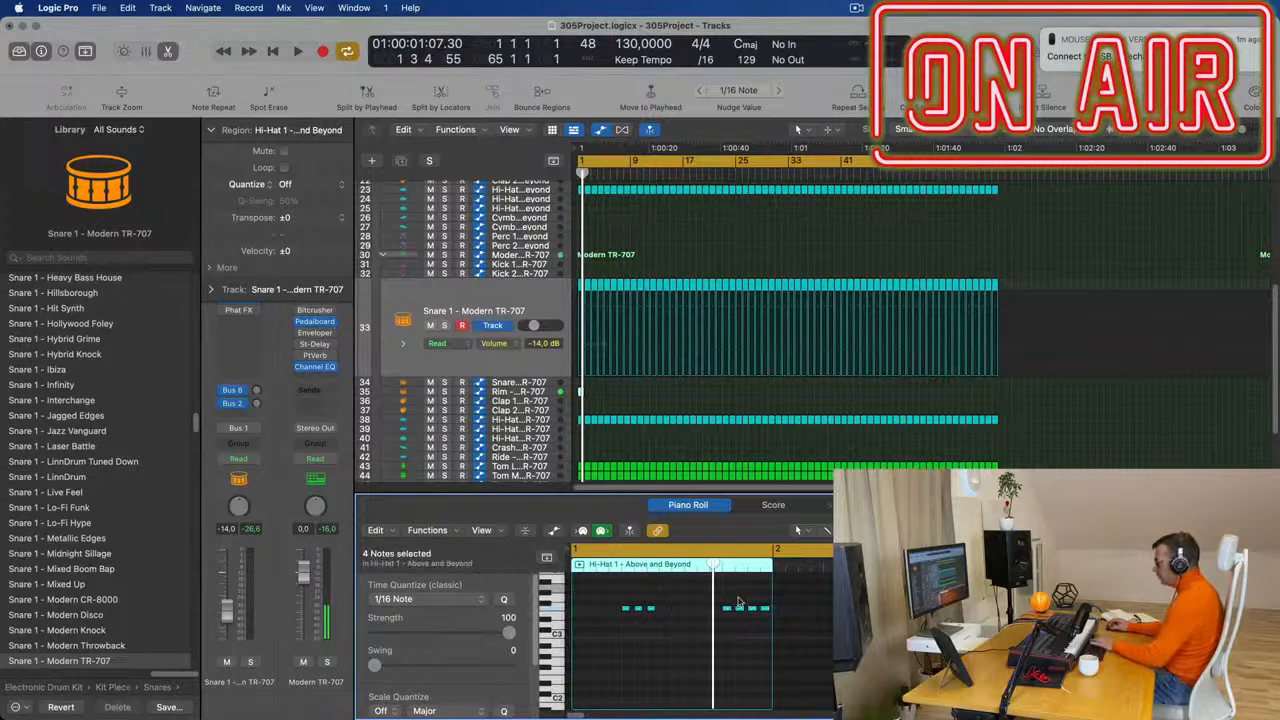
key(space)
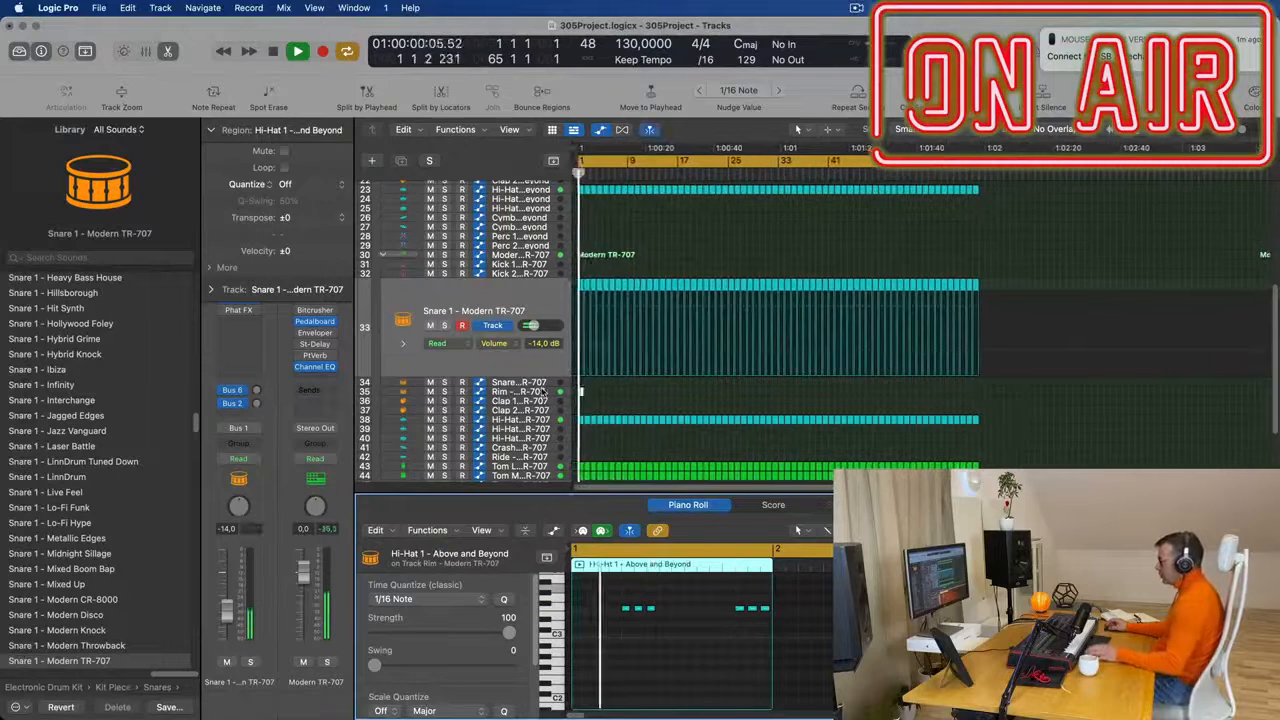
- Transpose all six Rim notes down an octave and set the Rim track's volume to -19.5 dB
click(590, 396)
key(super+a)
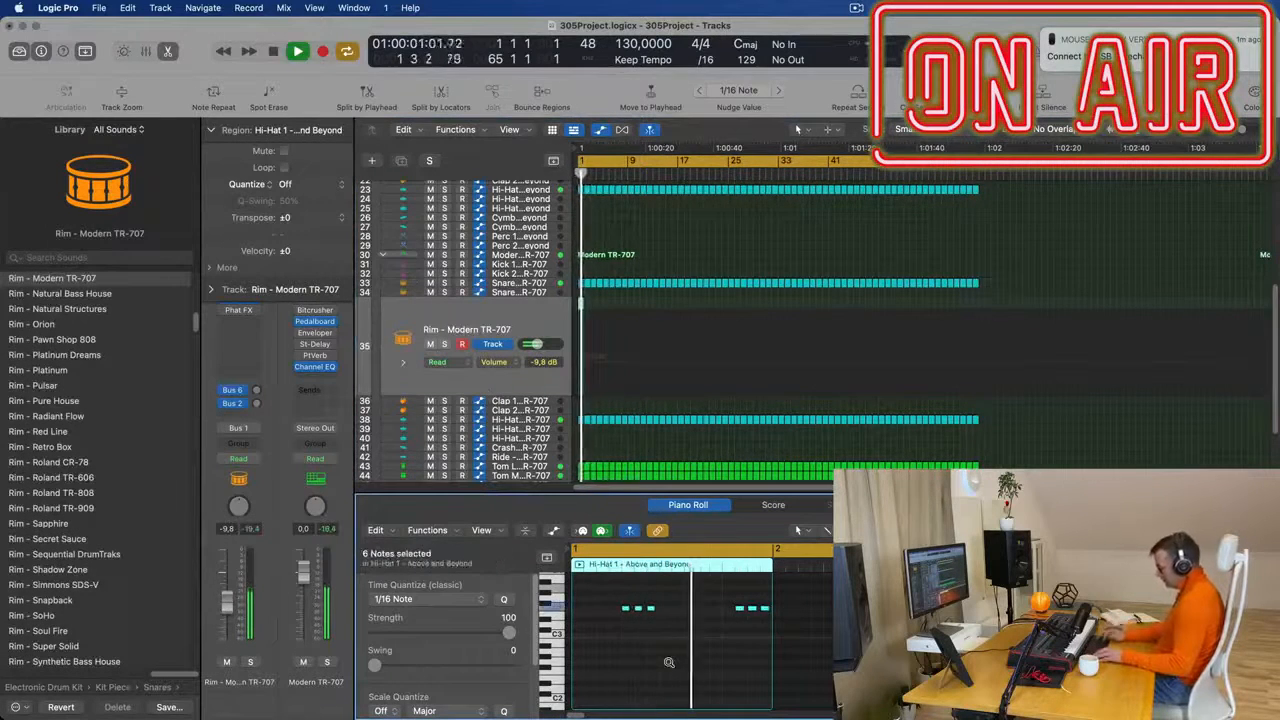
key(alt+shift+Down)
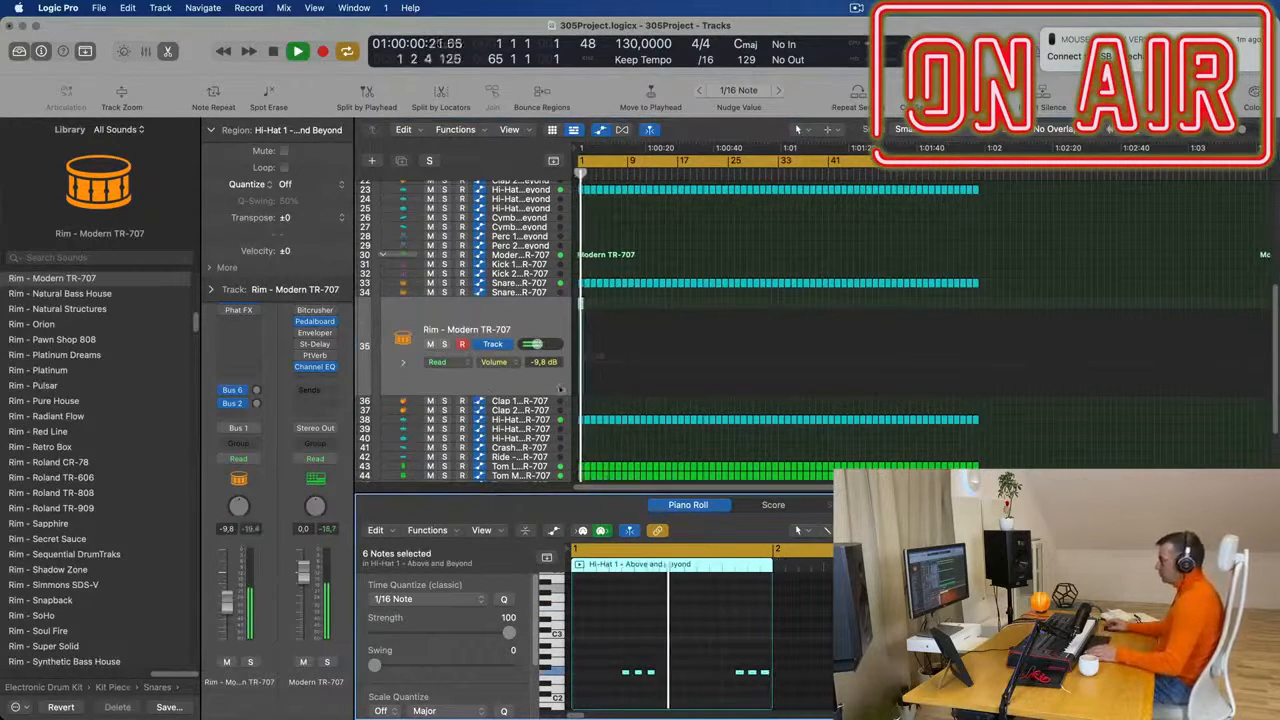
drag(229, 610, 229, 617)
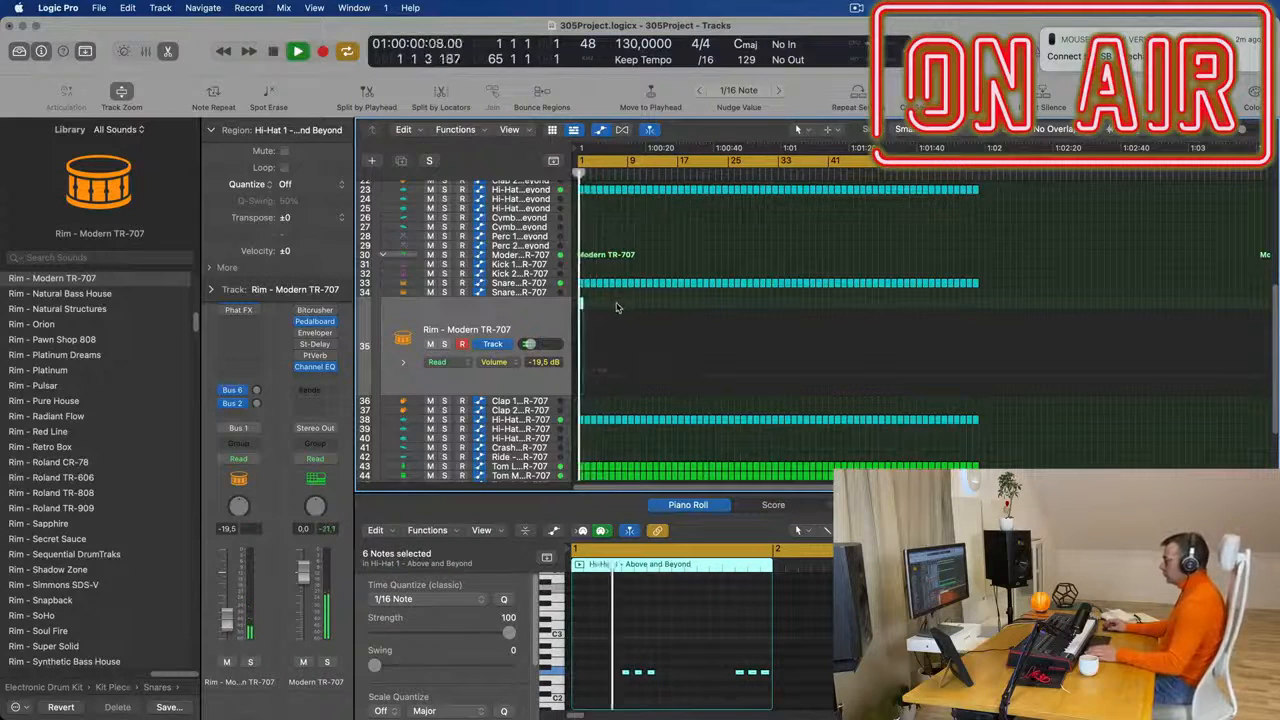
- Extend the Rim region on track 35 to two bars
key(super+Right)
key(super+Right)
key(super+Right)
key(super+Right)
key(super+Right)
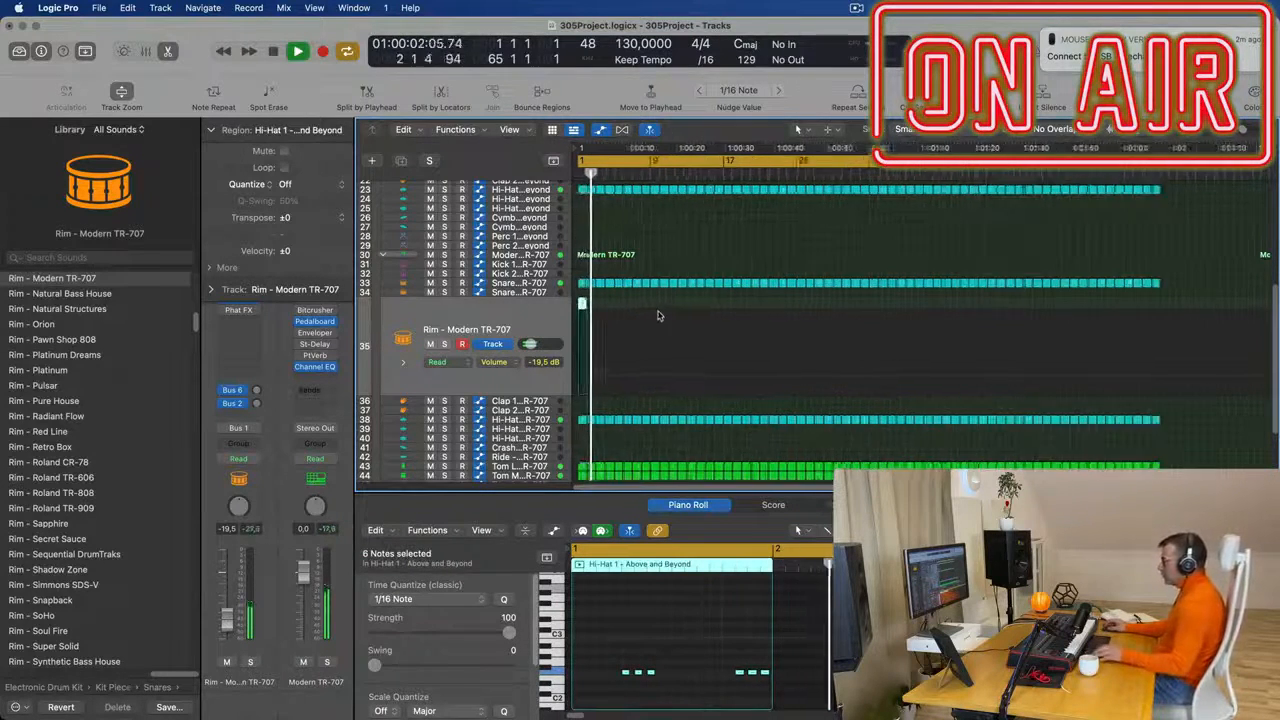
drag(589, 303, 607, 305)
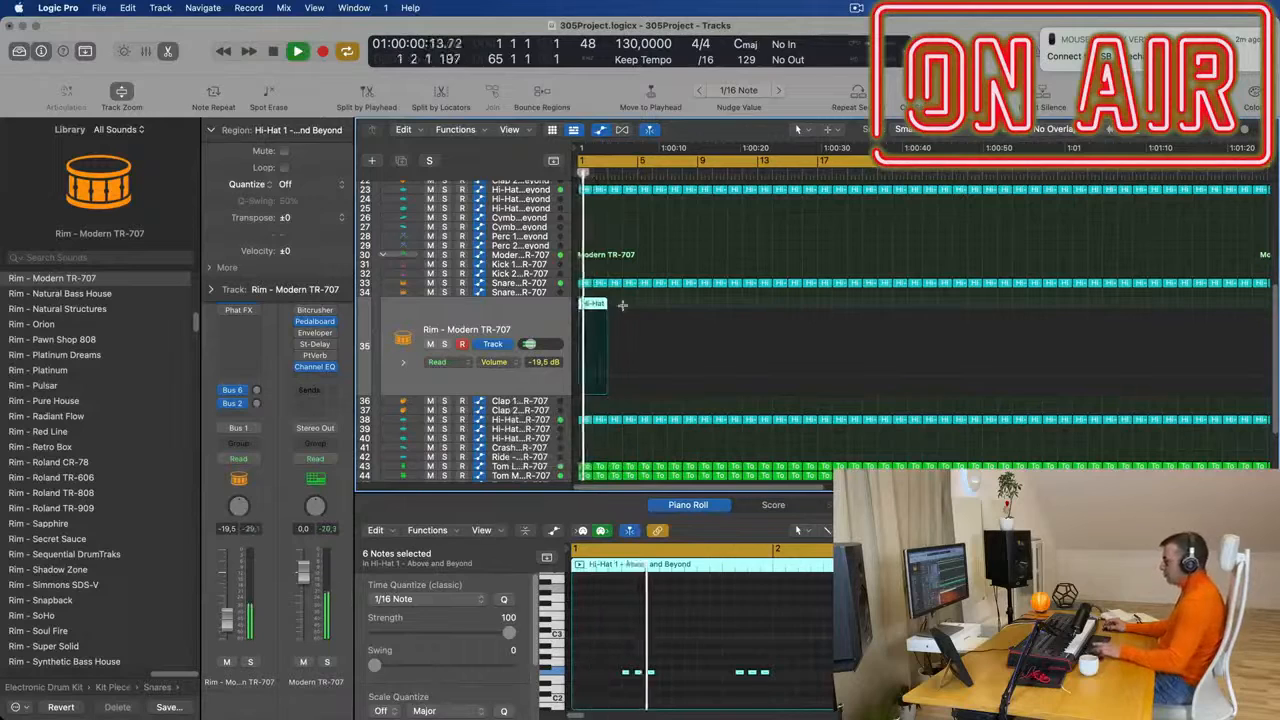
- Repeat the two-bar Rim region five times from bar 3 onward
key(super+r)
key(super+r)
key(super+r)
key(super+r)
key(super+r)
key(super+Left)
key(super+Left)
key(super+Left)
key(super+Left)
key(super+Left)
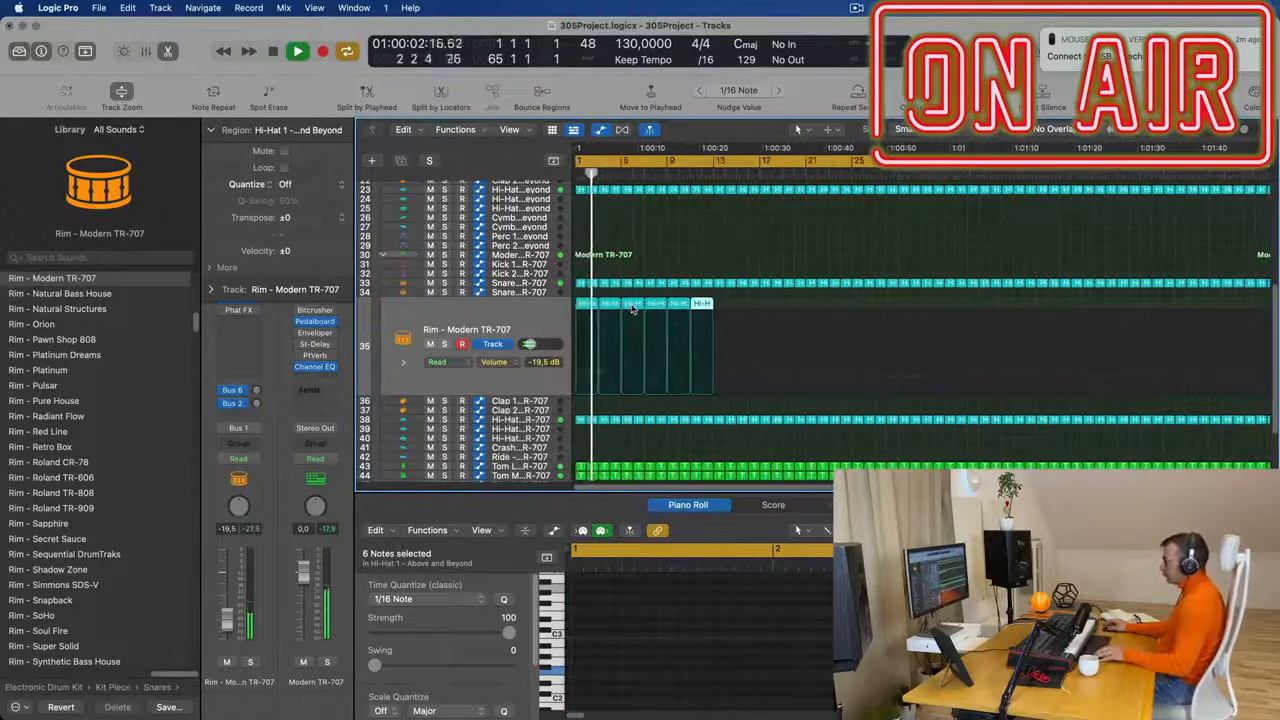
- Select all six Rim regions and repeat the group five times along the track
click(691, 307)
drag(656, 307, 586, 305)
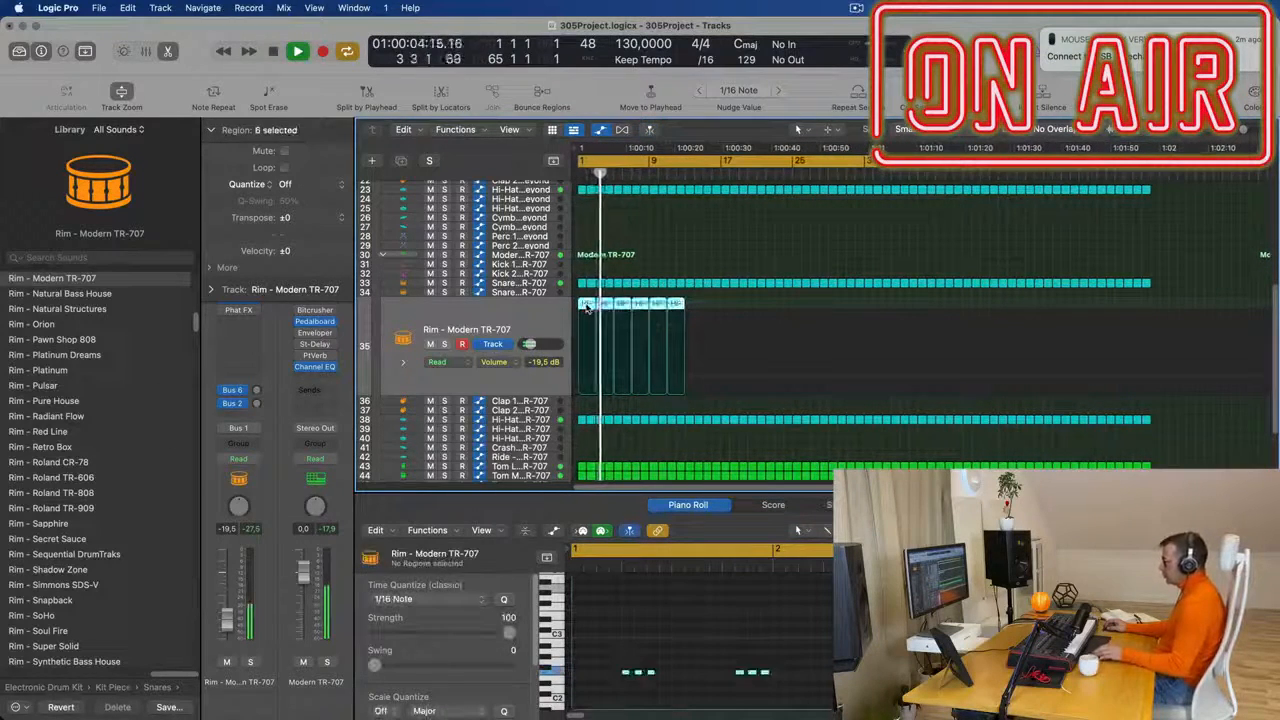
key(super+r)
key(super+r)
key(super+r)
key(super+r)
key(super+r)
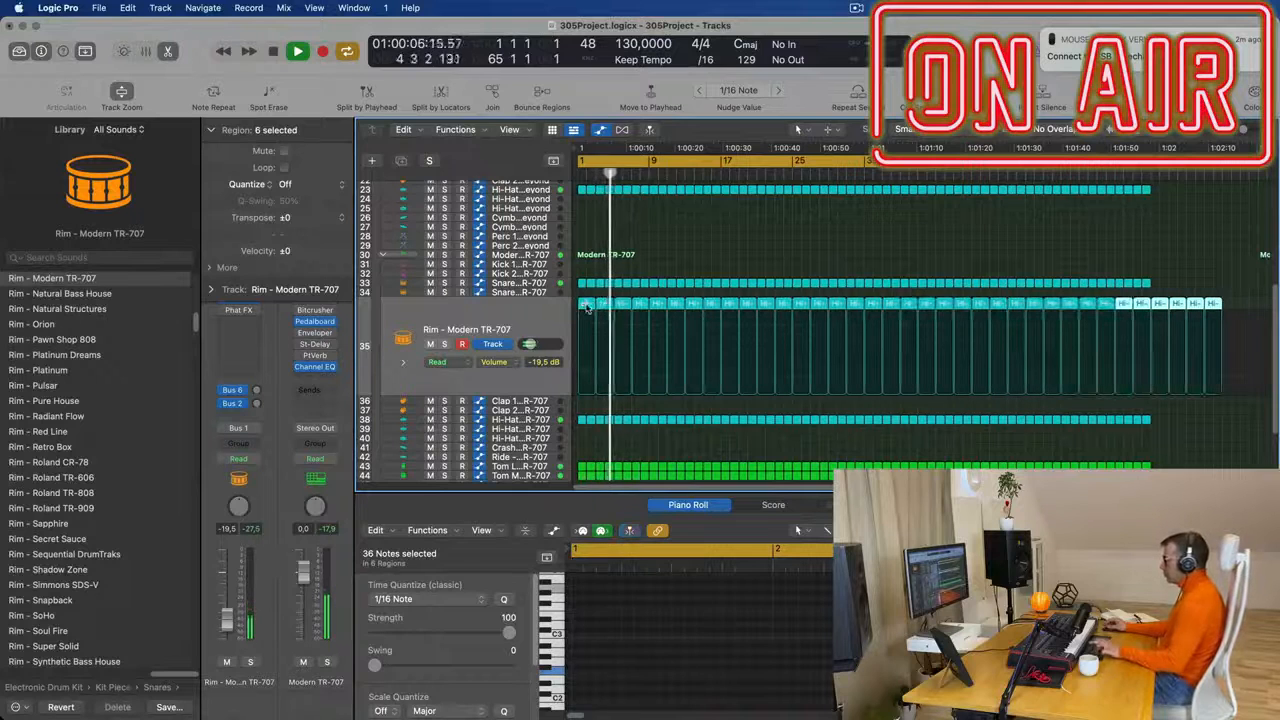
- Delete the Rim regions that run past the end of the 64-bar arrangement
drag(1247, 304, 1164, 312)
key(Delete)
key(space)
key(super+Right)
key(super+Right)
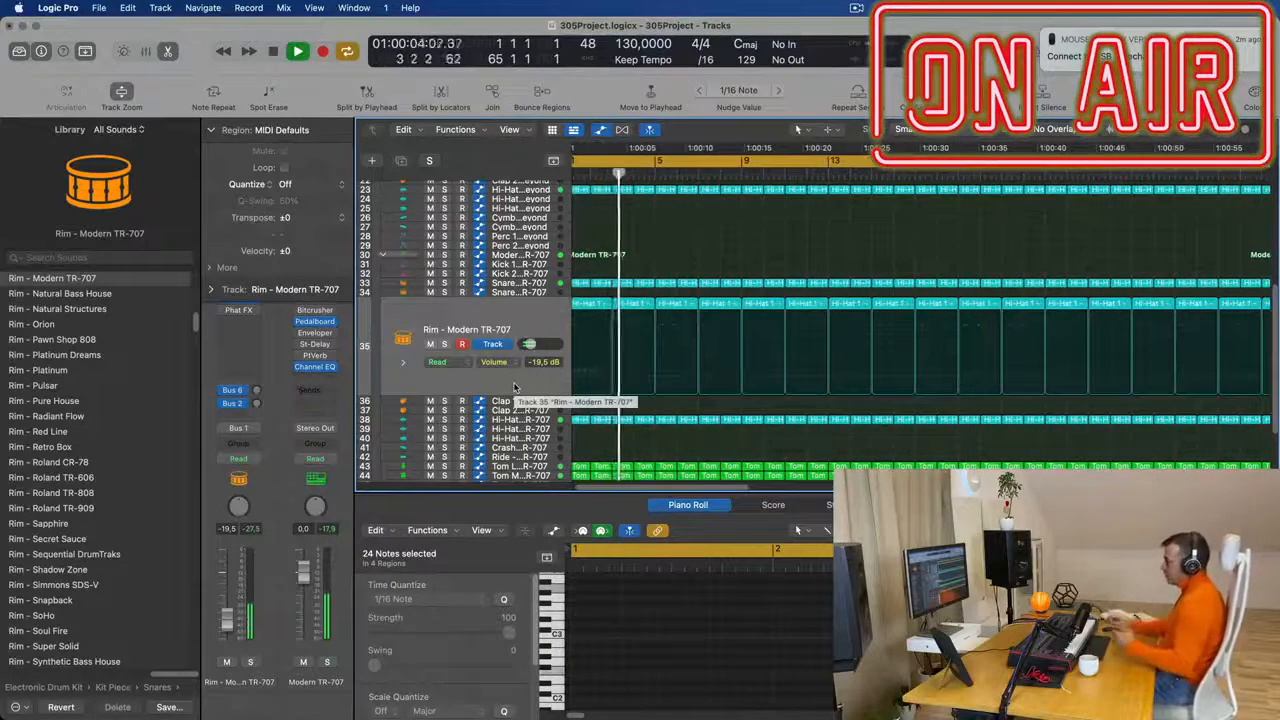
- Copy the first one-bar hi-hat region from track 38 to bar 1 of the Crash track
scroll(516, 386, down, 1)
scroll(569, 370, down, 5)
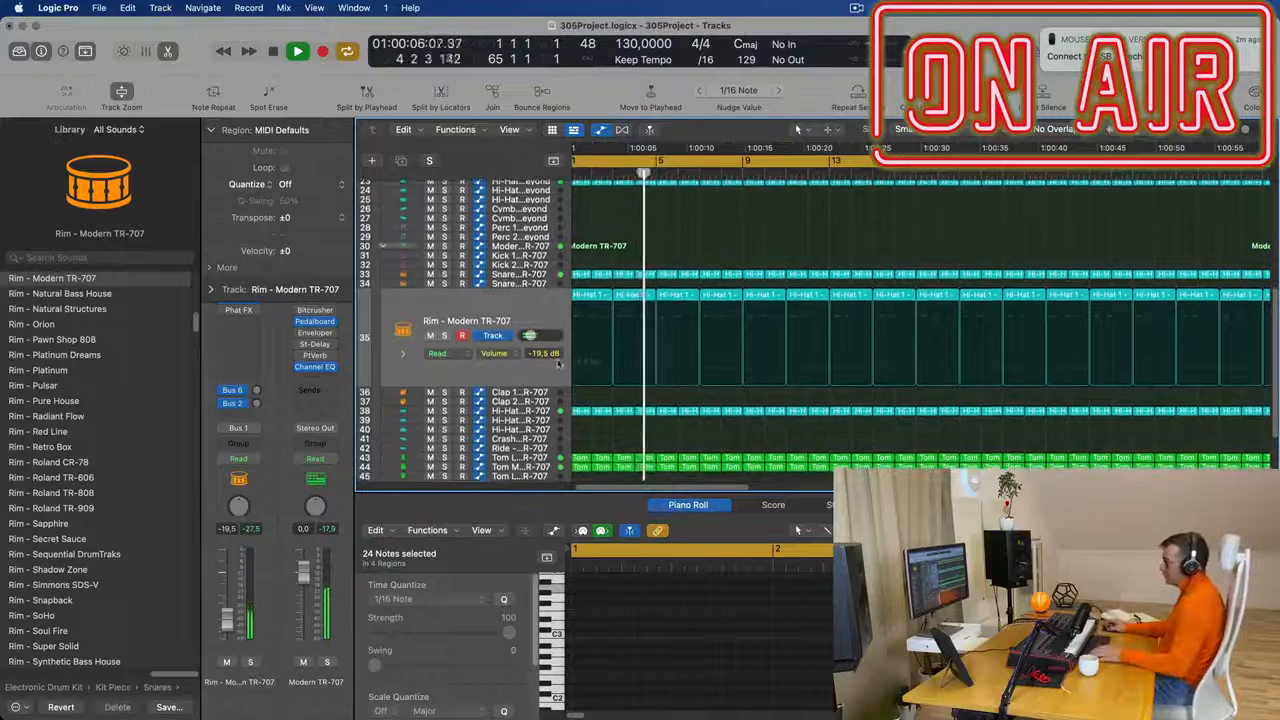
click(589, 378)
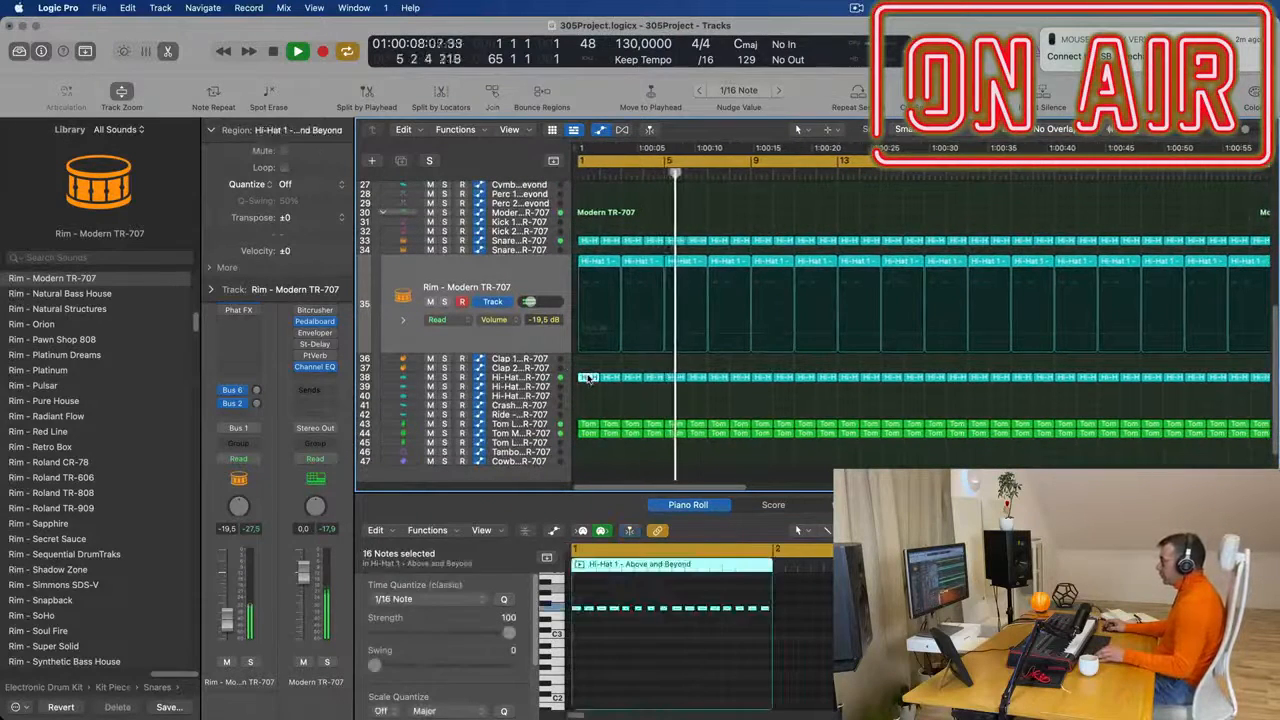
drag(589, 378, 586, 413)
- Delete every note except the first in the region copied to the Crash track and play the arrangement from bar 1
drag(592, 598, 769, 631)
key(Delete)
key(space)
key(Return)
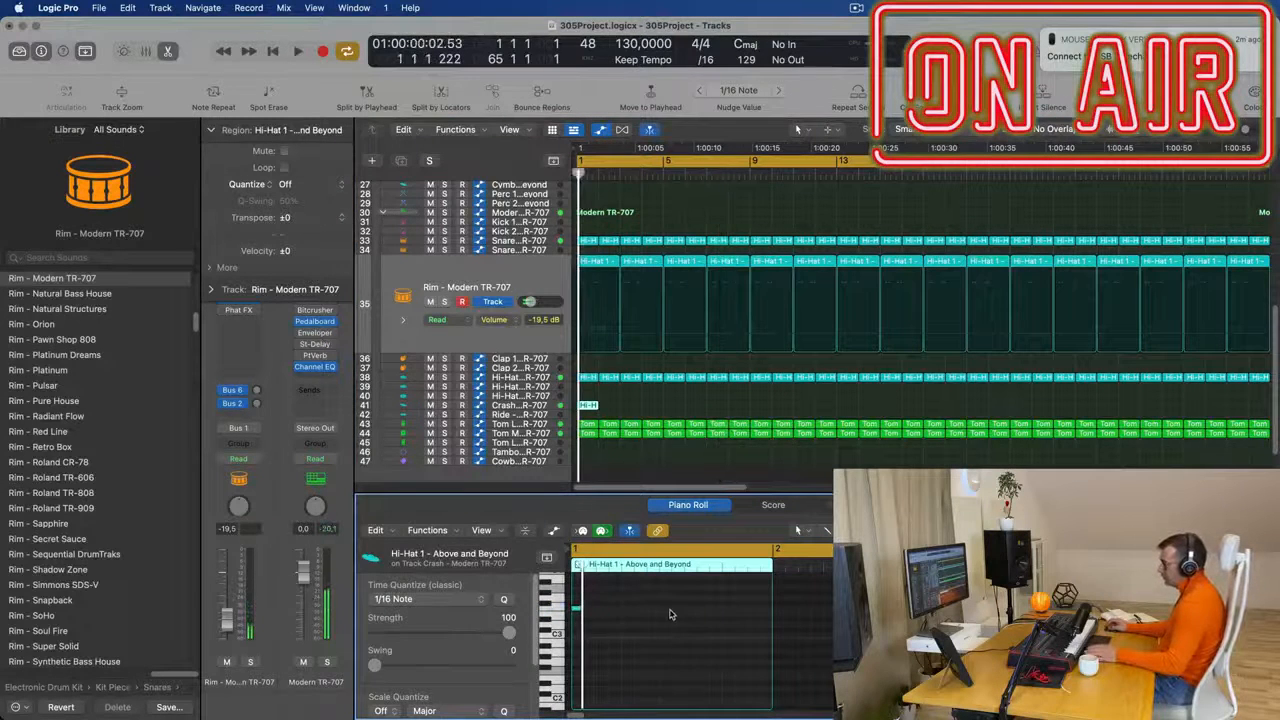
click(556, 608)
key(space)
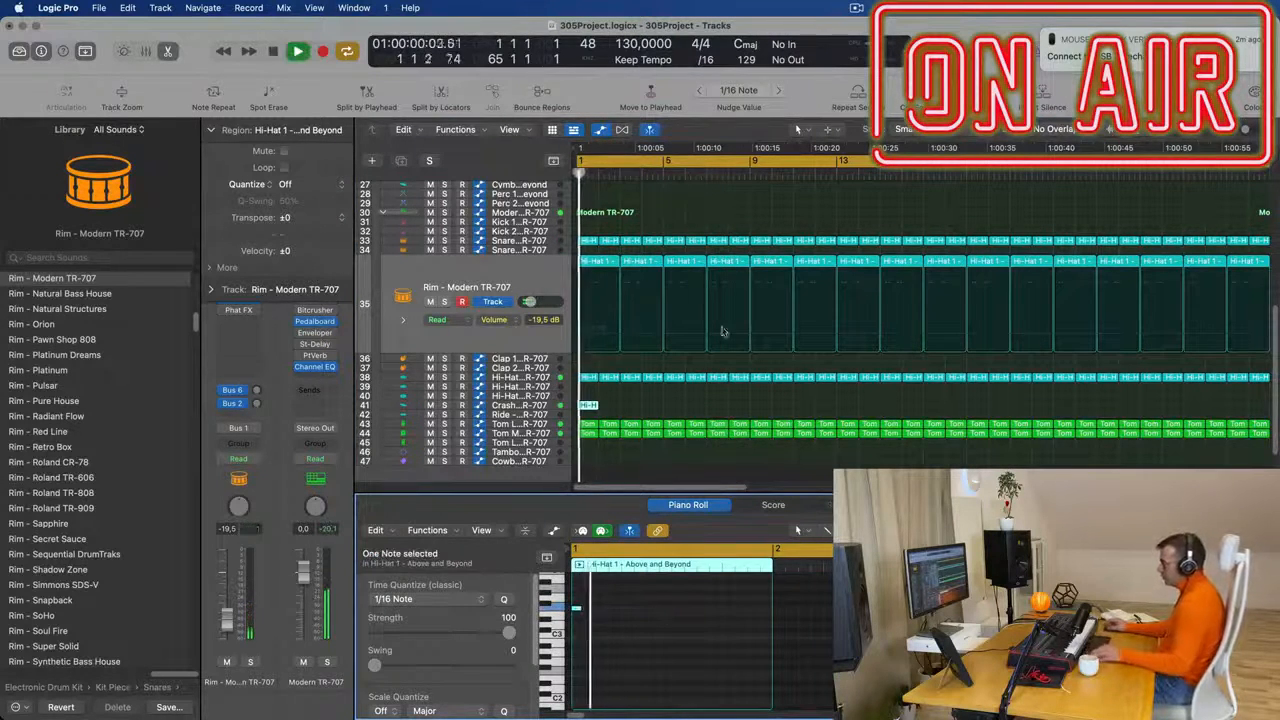
- Place the single-hit Crash region at bar 17, where the full arrangement enters
scroll(620, 410, down, 3)
scroll(619, 410, down, 2)
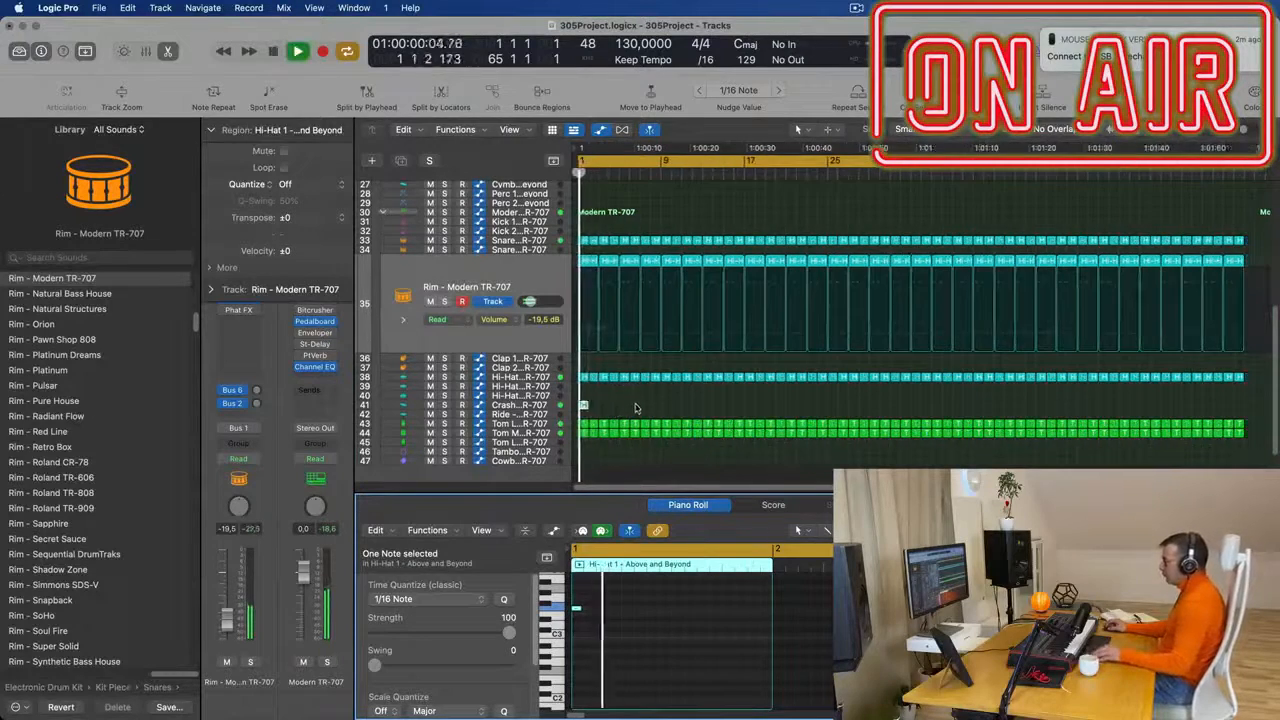
scroll(632, 407, up, 5)
click(536, 406)
key(Return)
scroll(646, 369, down, 2)
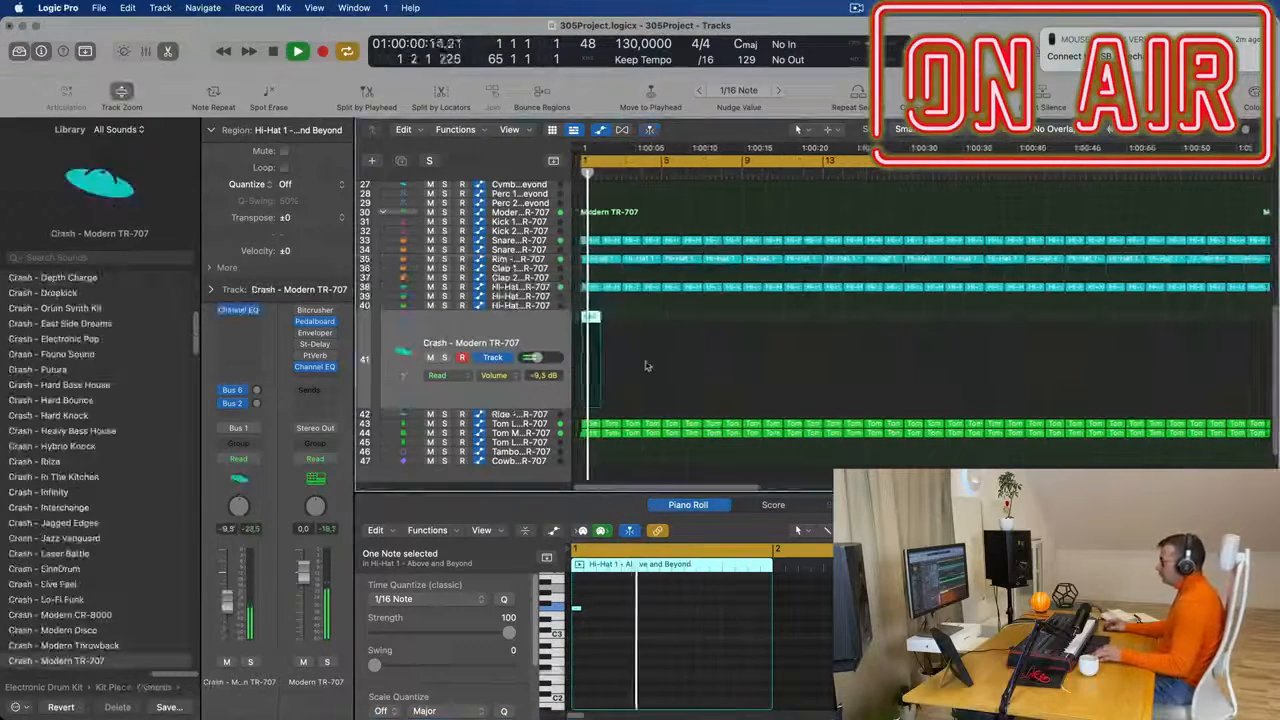
scroll(645, 325, down, 1)
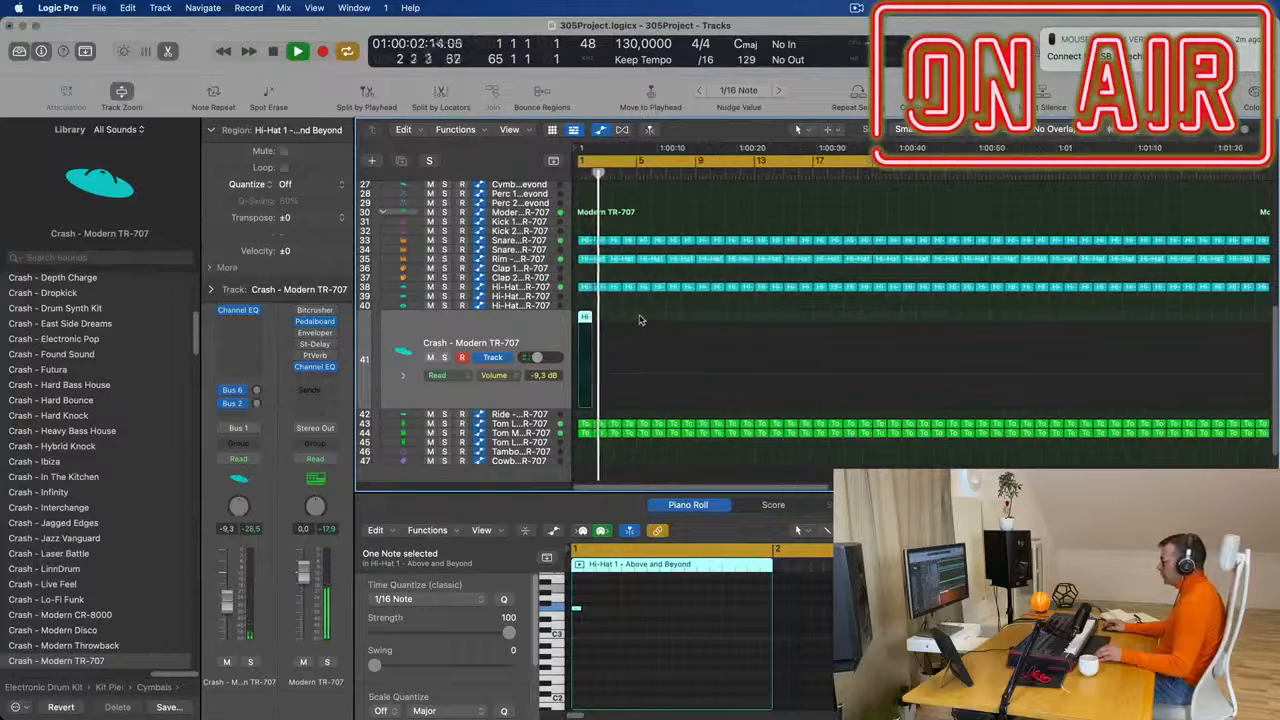
drag(586, 319, 818, 322)
- Play the PD NoisePad track from the start and duplicate it as a new empty track with the same settings
scroll(818, 300, up, 5)
scroll(800, 305, down, 1)
scroll(767, 333, up, 2)
scroll(757, 340, down, 3)
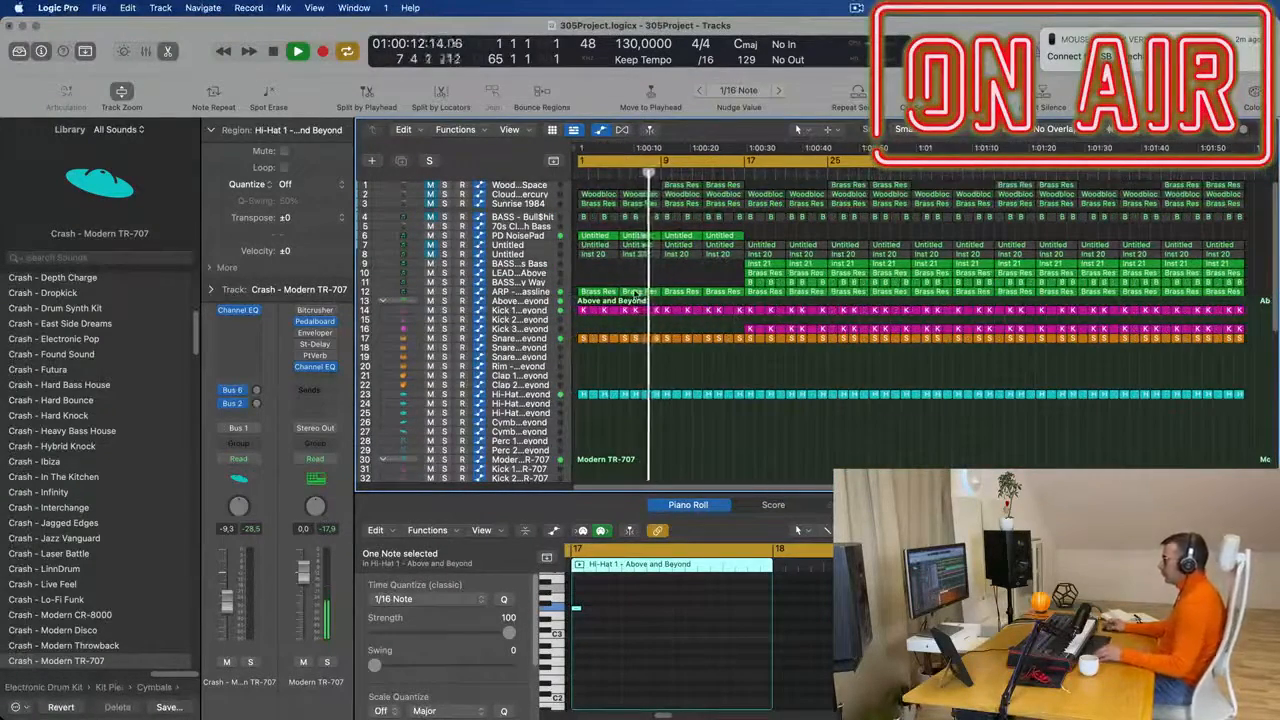
scroll(640, 288, down, 2)
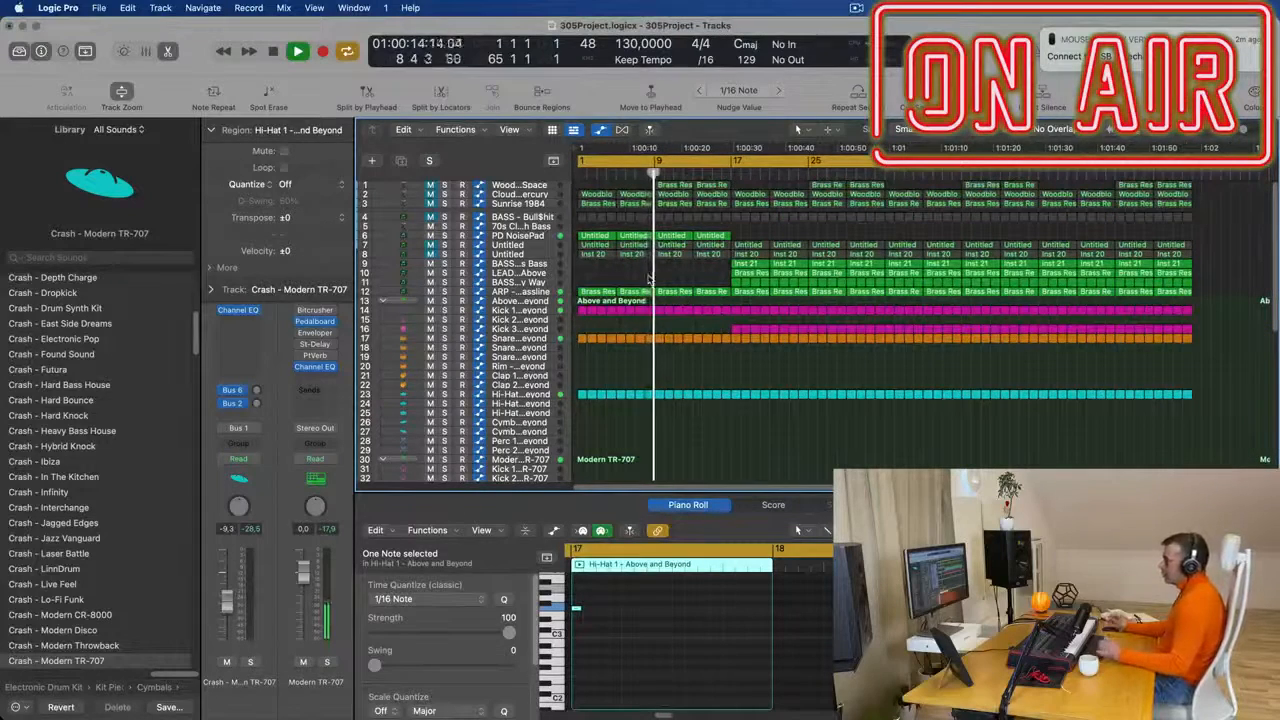
click(545, 238)
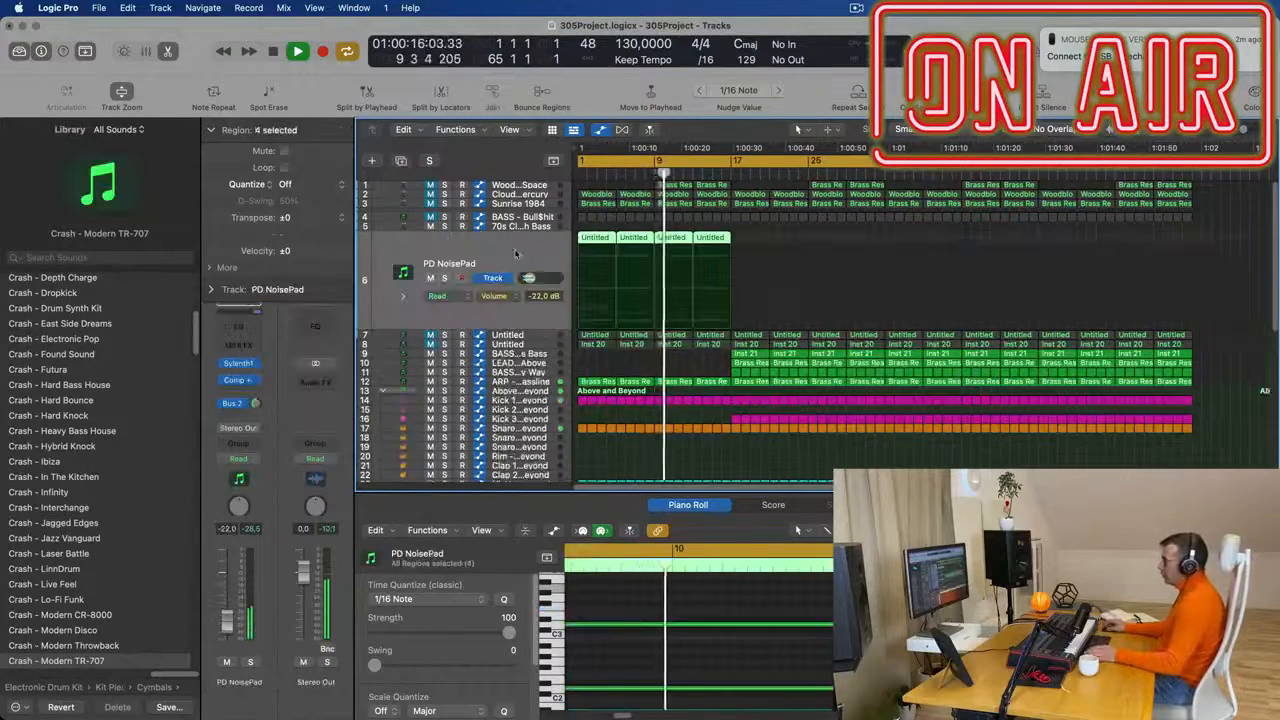
key(space)
key(Return)
key(space)
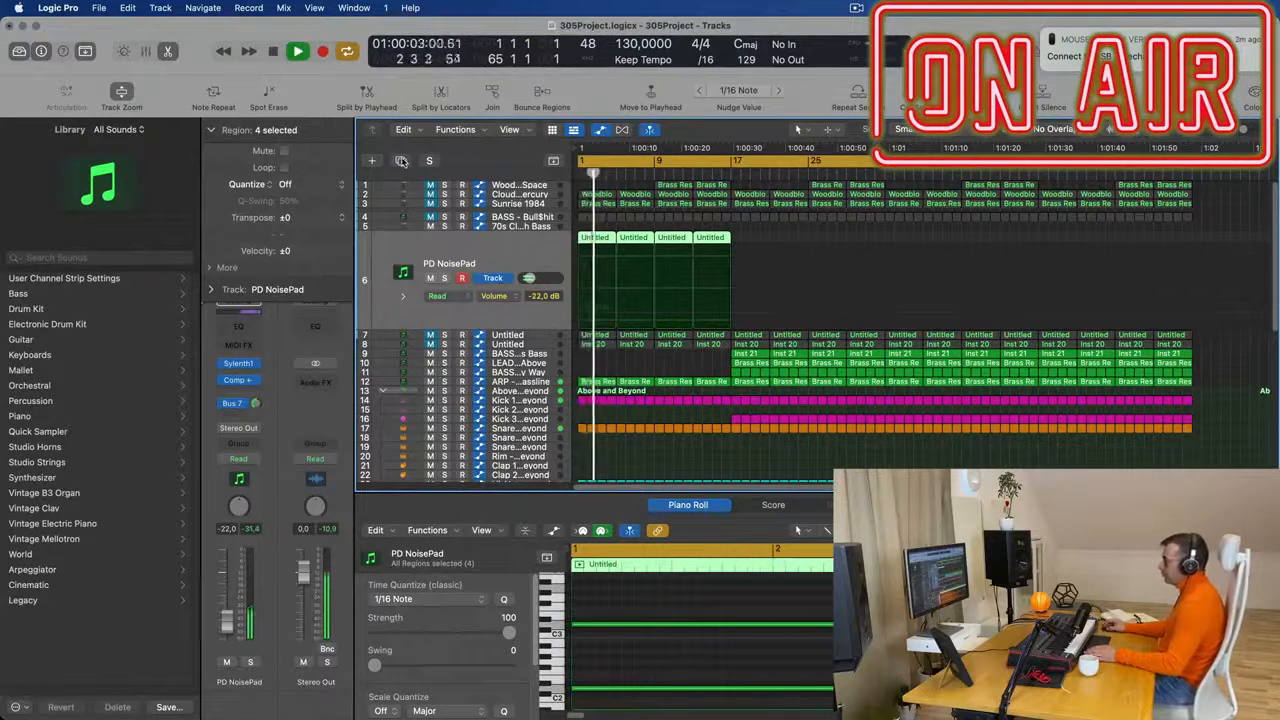
click(401, 161)
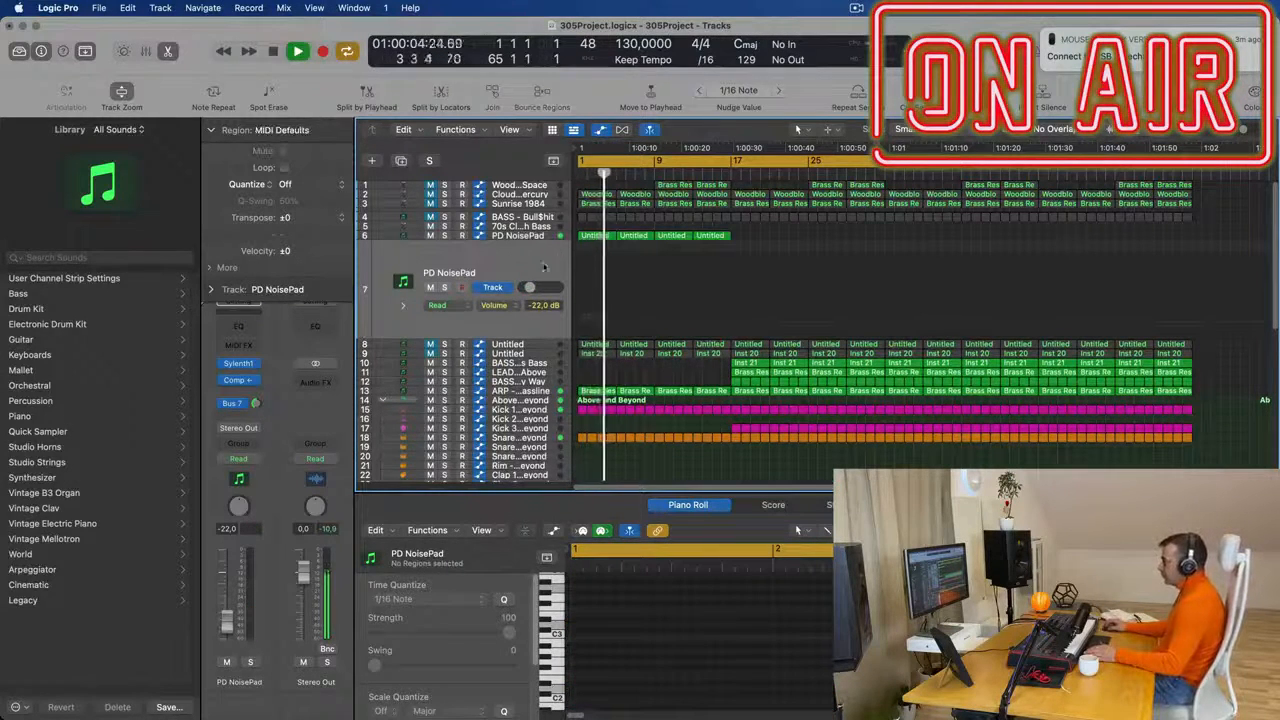
- Open Sylenth1 on the duplicated track and load preset 372, SFX Drops of Electricity
click(240, 363)
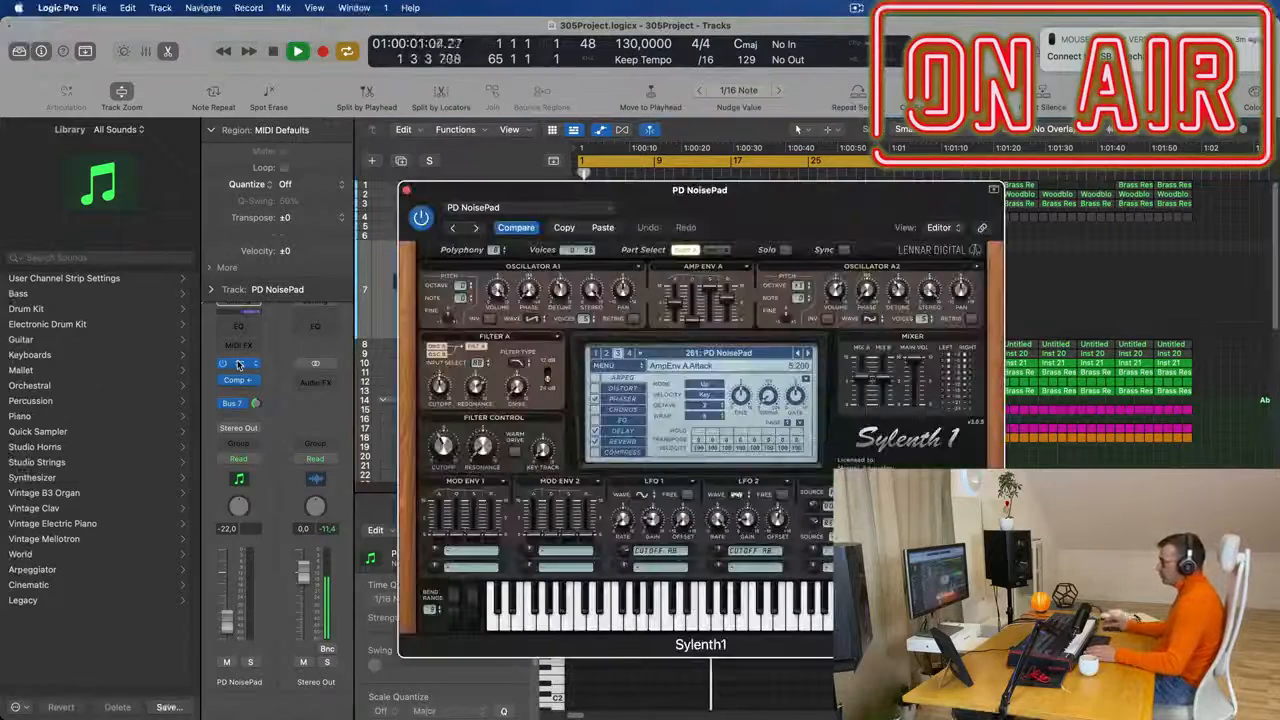
click(808, 355)
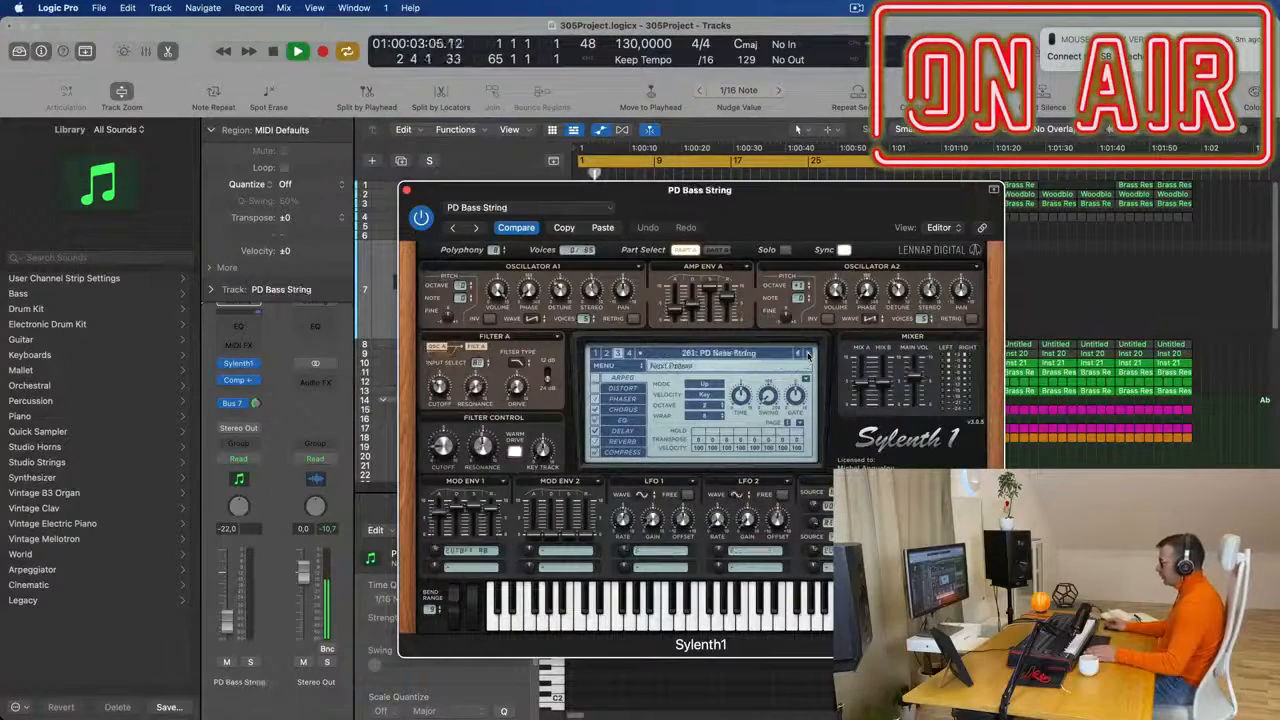
click(806, 362)
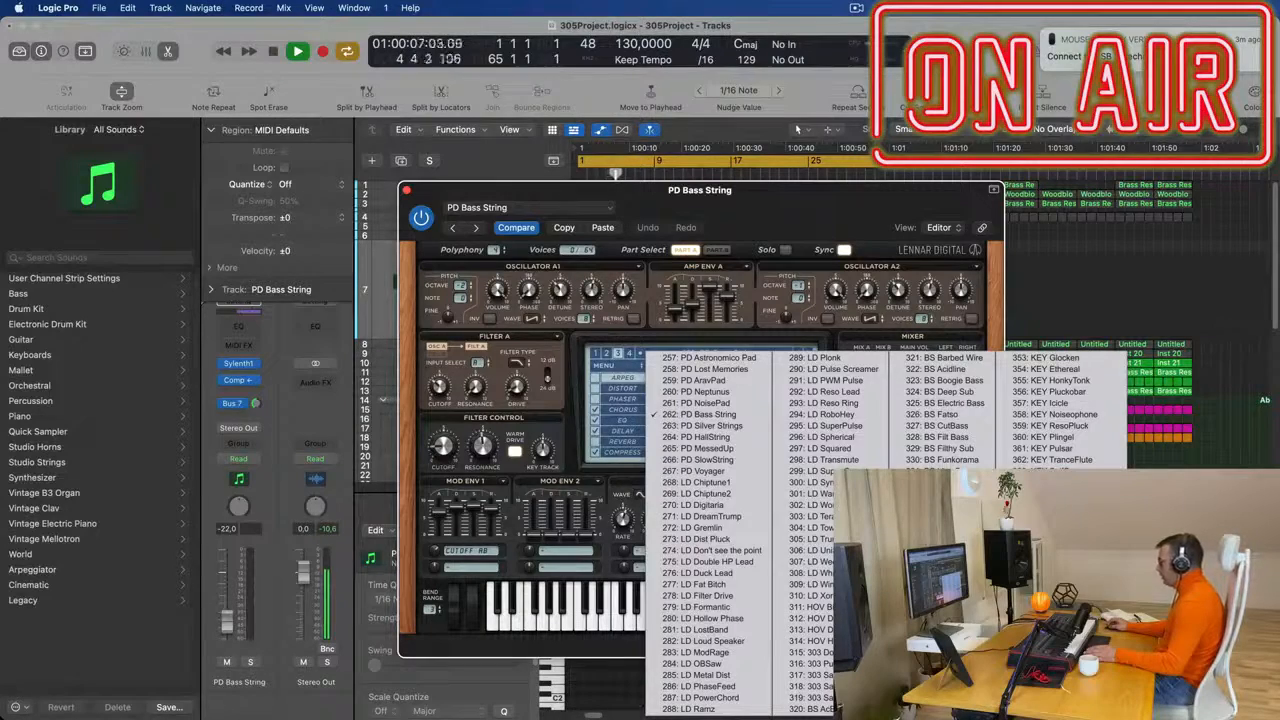
click(1060, 573)
drag(764, 188, 607, 336)
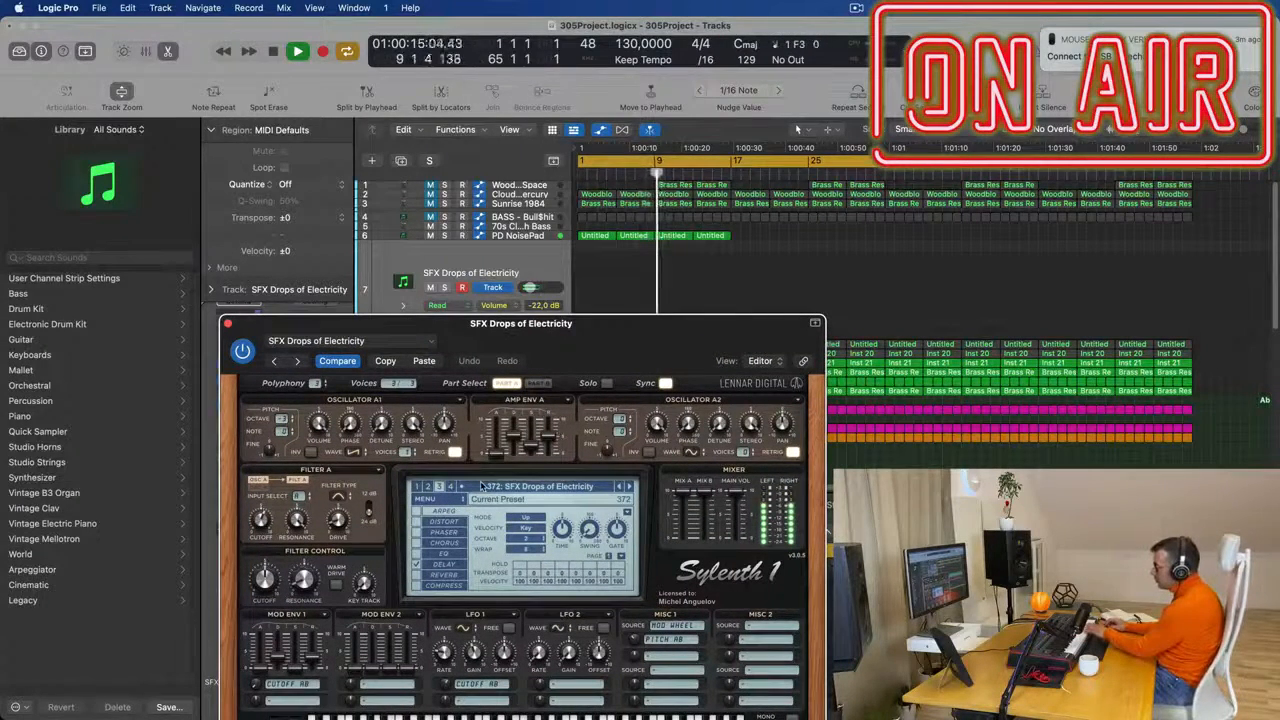
- Audition the SFX ComingDown, SFX Faulty and SFX Helicopter presets and load SFX Modulator on the duplicated track
click(629, 487)
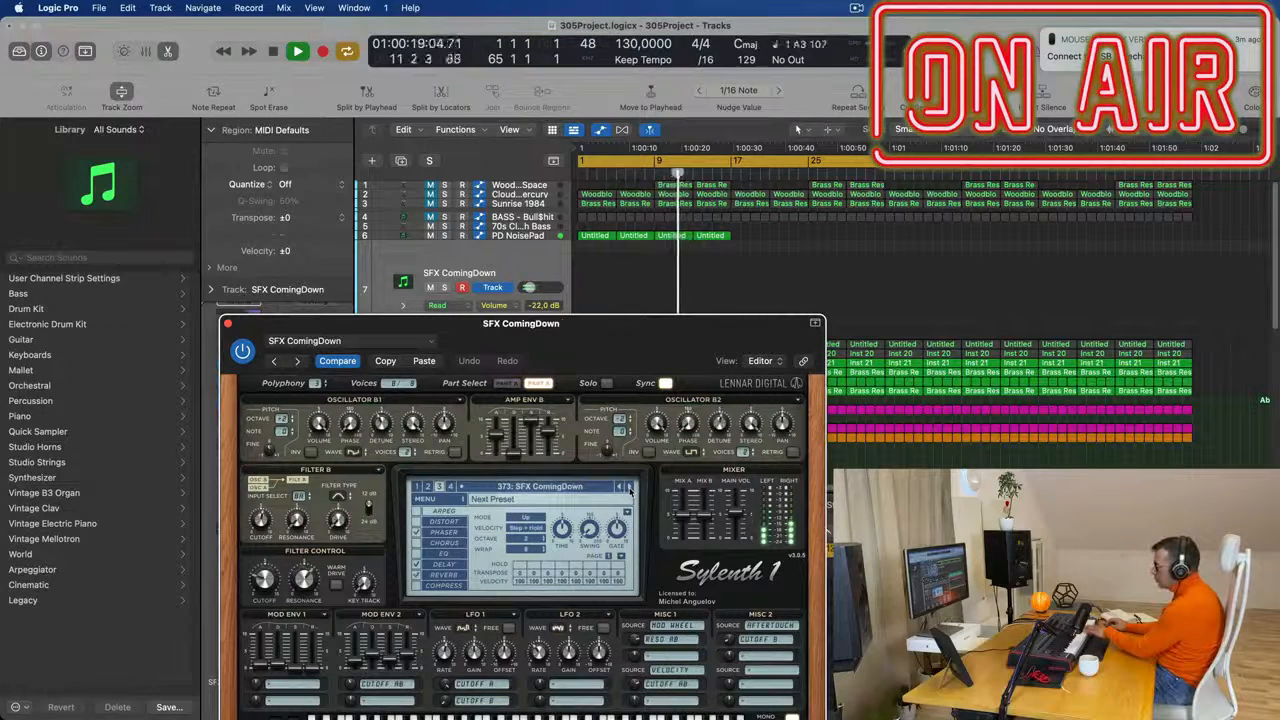
click(629, 487)
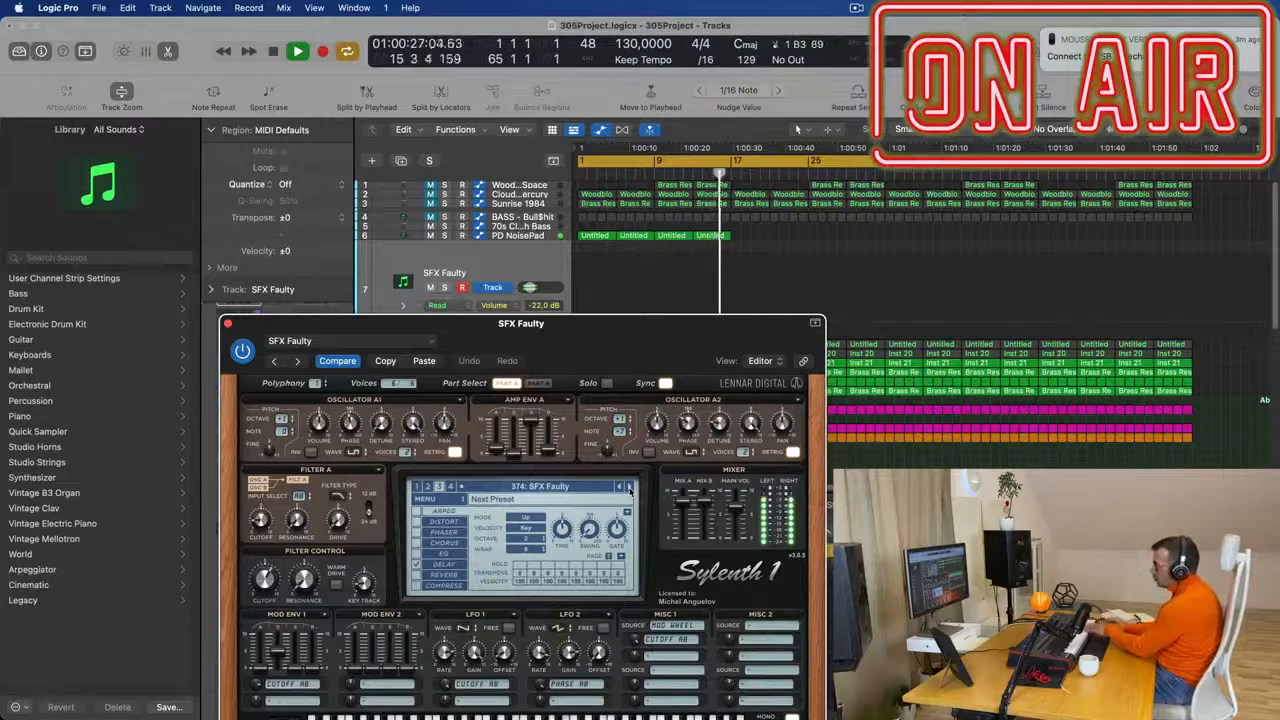
click(629, 487)
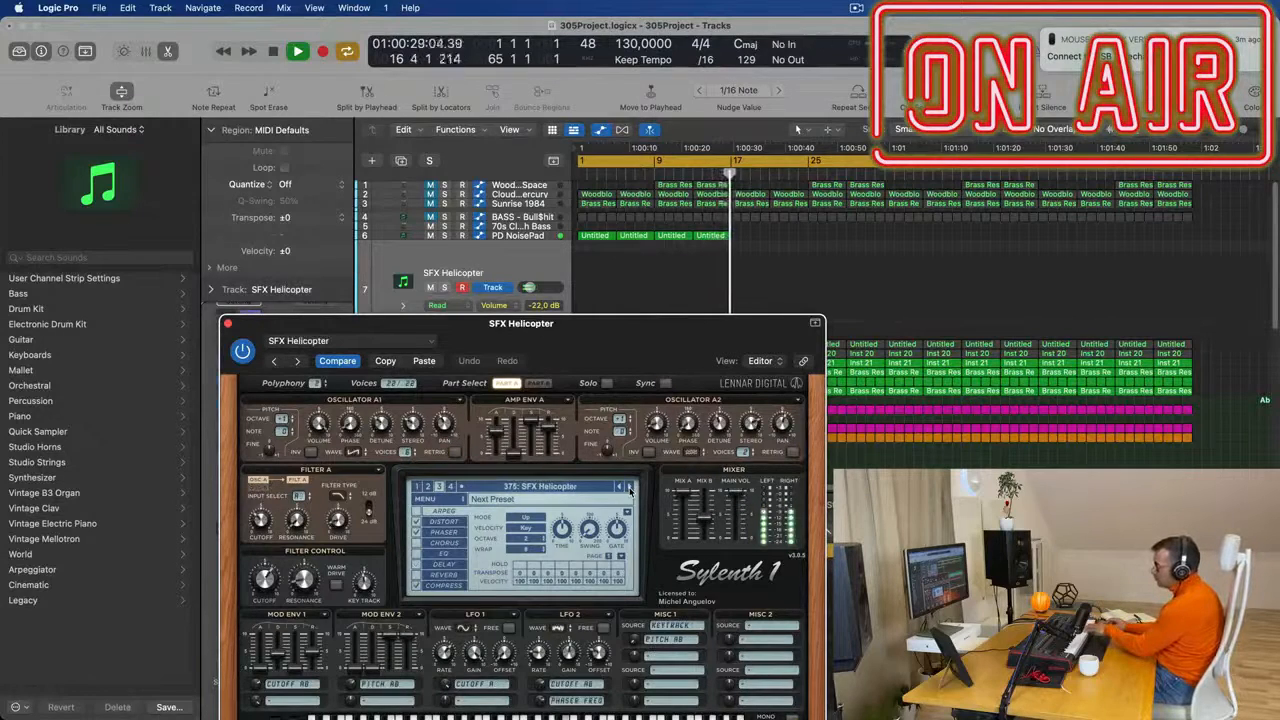
drag(617, 358, 823, 396)
key(space)
key(space)
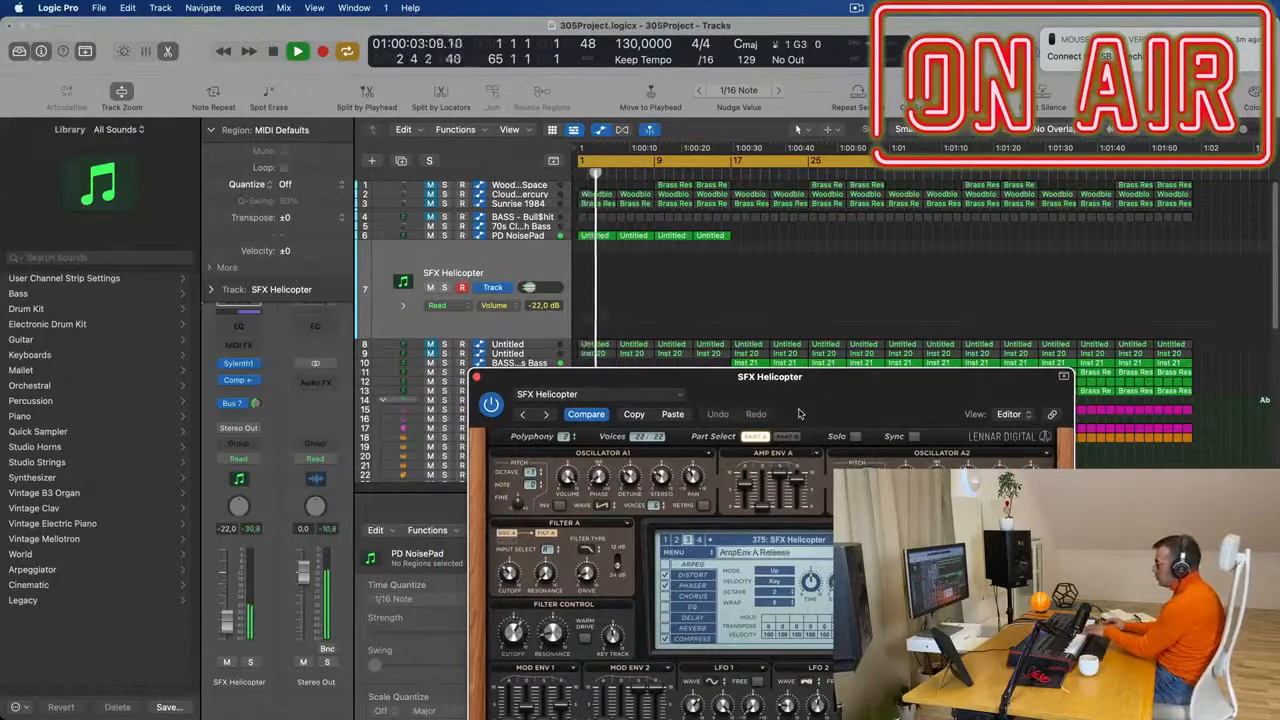
click(711, 555)
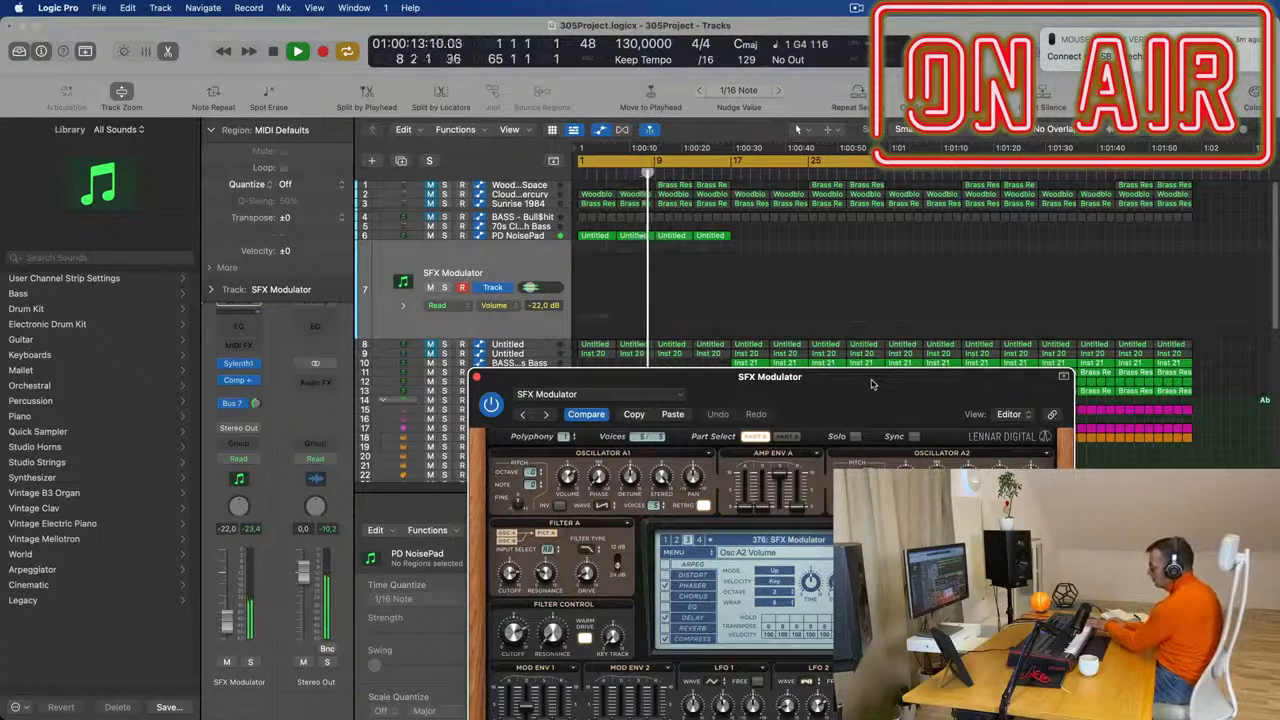
drag(871, 384, 819, 710)
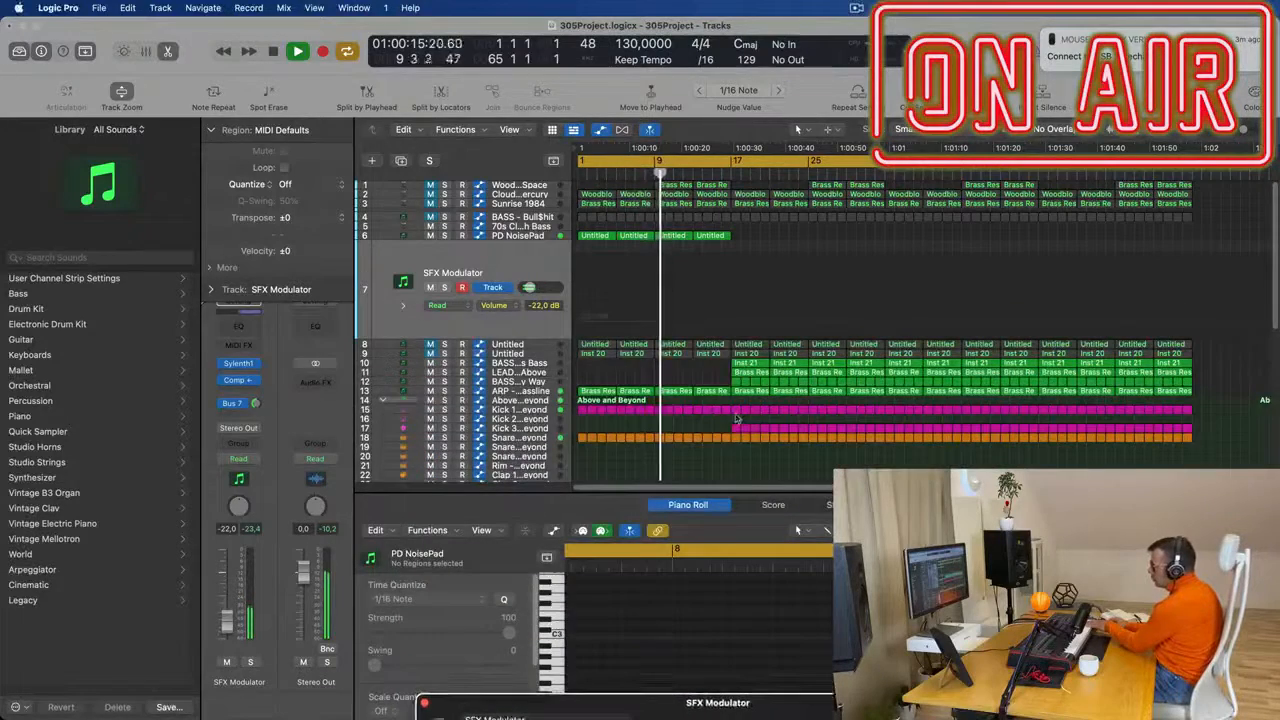
- Copy the PD NoisePad region at bar 9 to the SFX Modulator track, thin it to one sustained note and play from bar 9
click(675, 237)
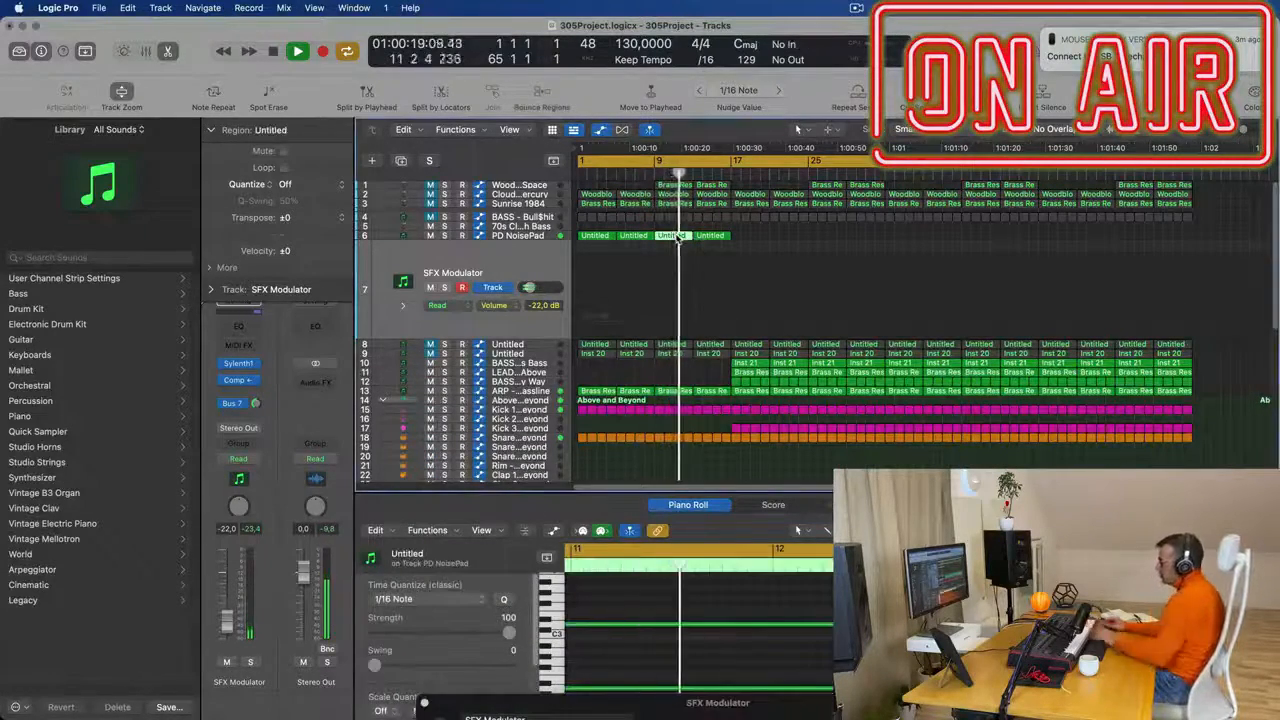
drag(675, 237, 672, 295)
scroll(690, 597, up, 4)
scroll(696, 620, down, 5)
drag(737, 601, 758, 673)
key(Delete)
key(space)
key(space)
click(656, 173)
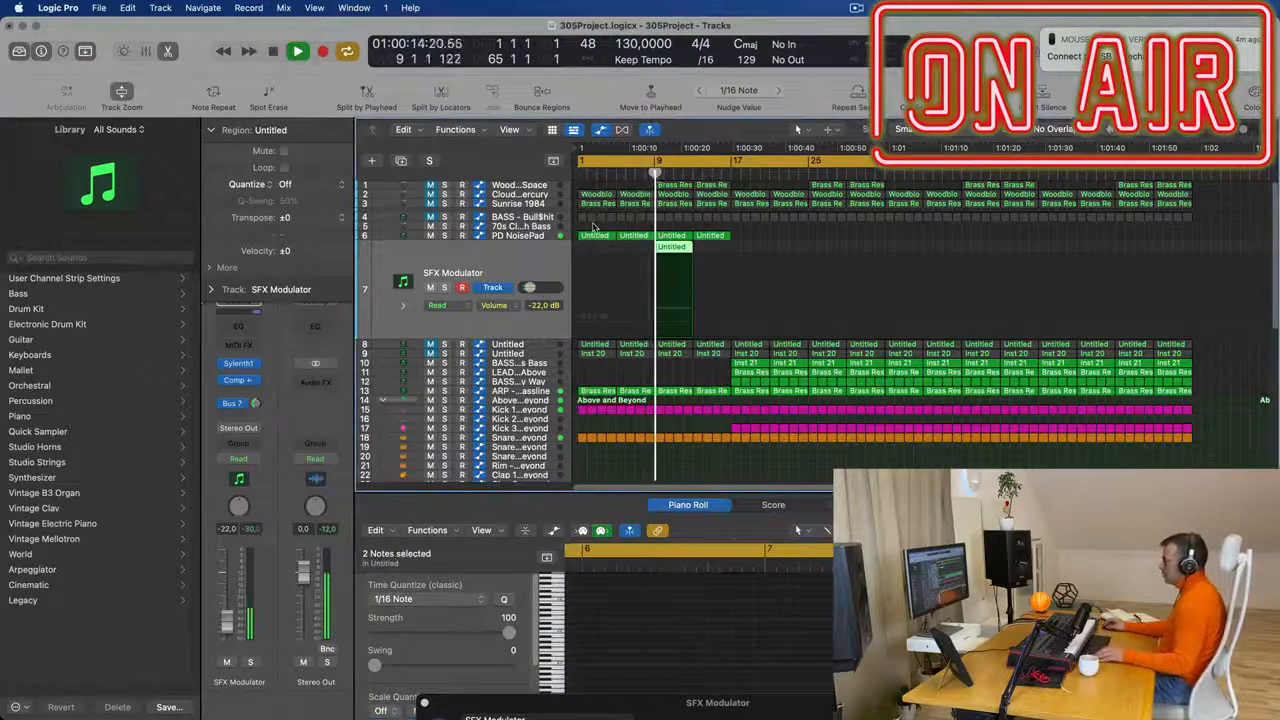
- Extend the SFX Modulator region to the start of bar 17 and select its single sustained note
scroll(682, 249, down, 1)
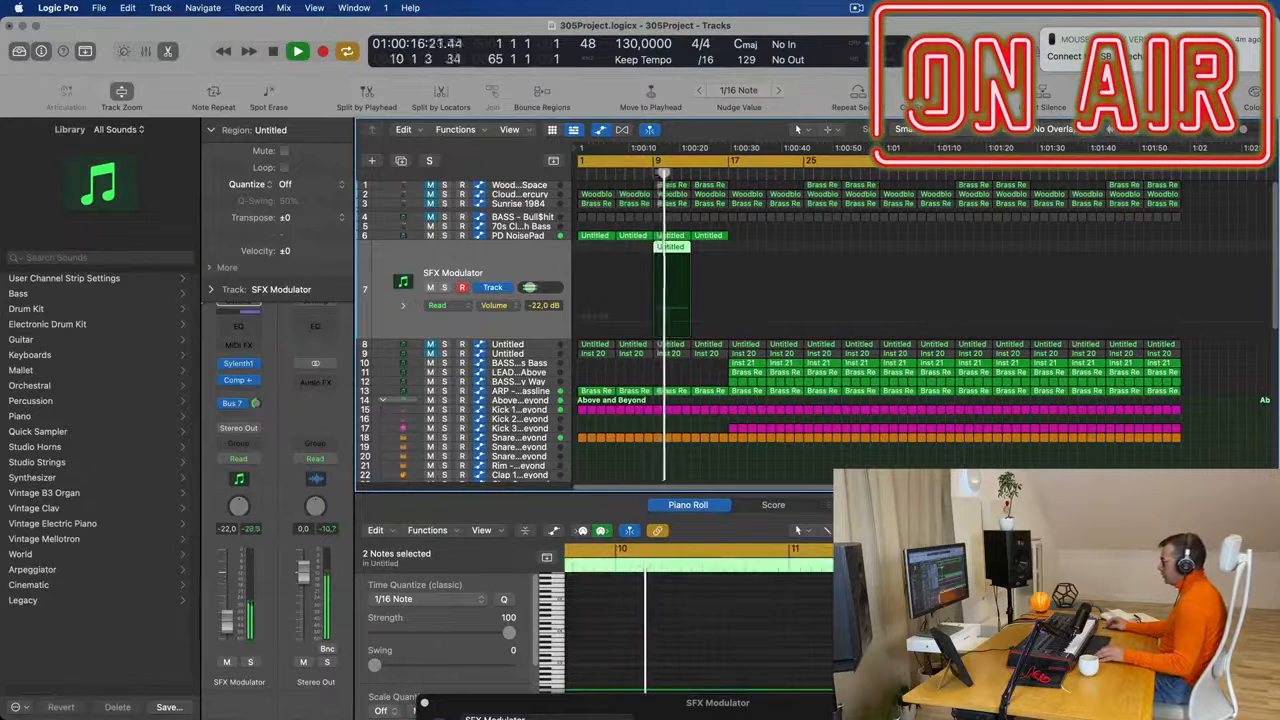
drag(690, 246, 727, 247)
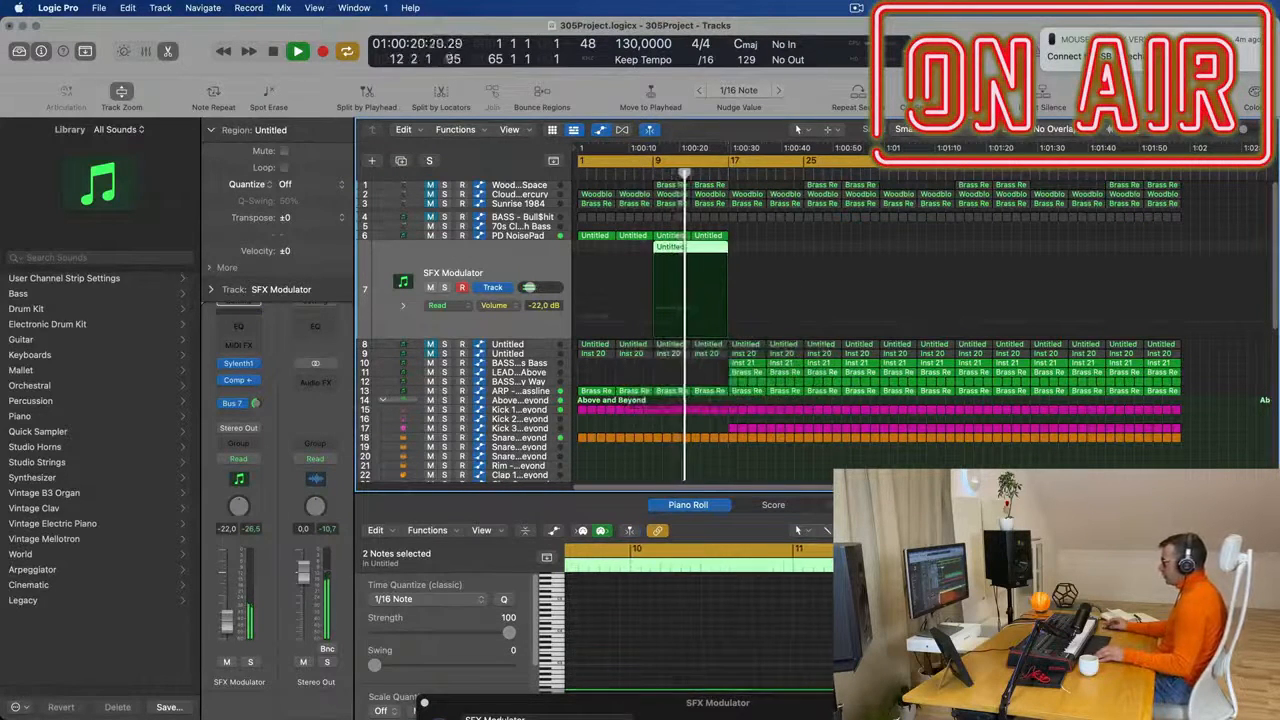
key(Return)
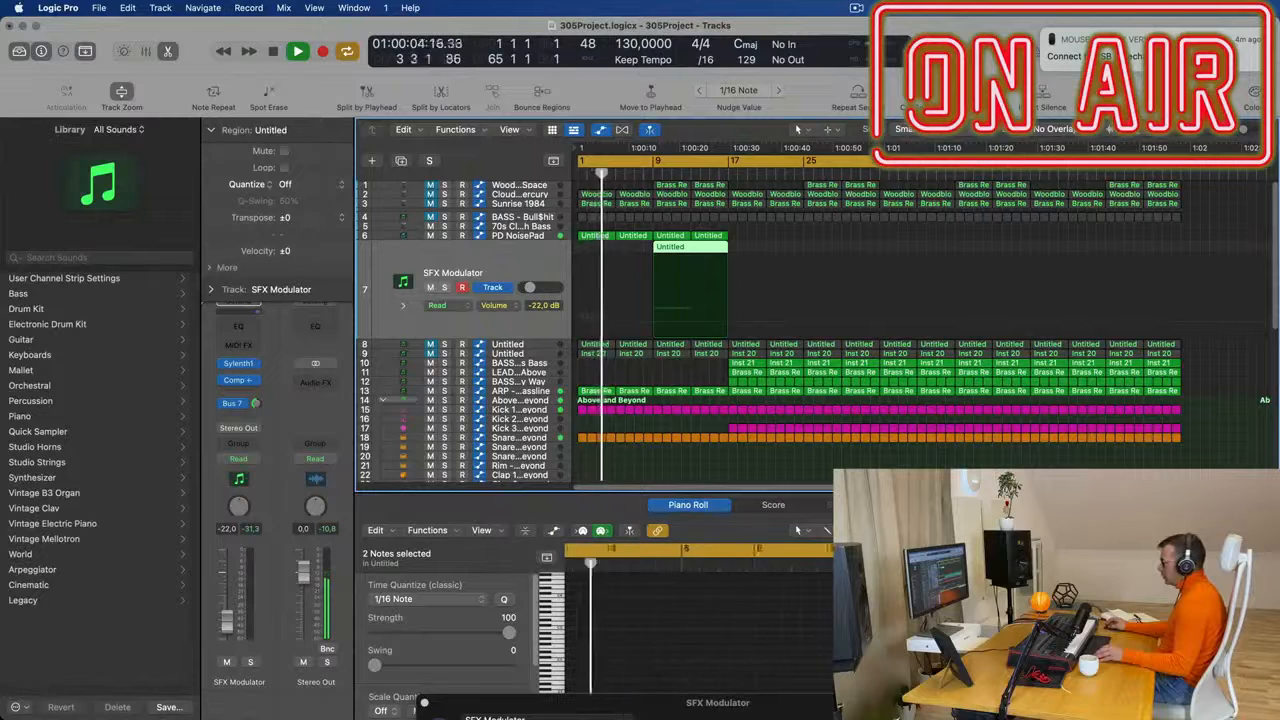
scroll(756, 640, right, 5)
click(756, 654)
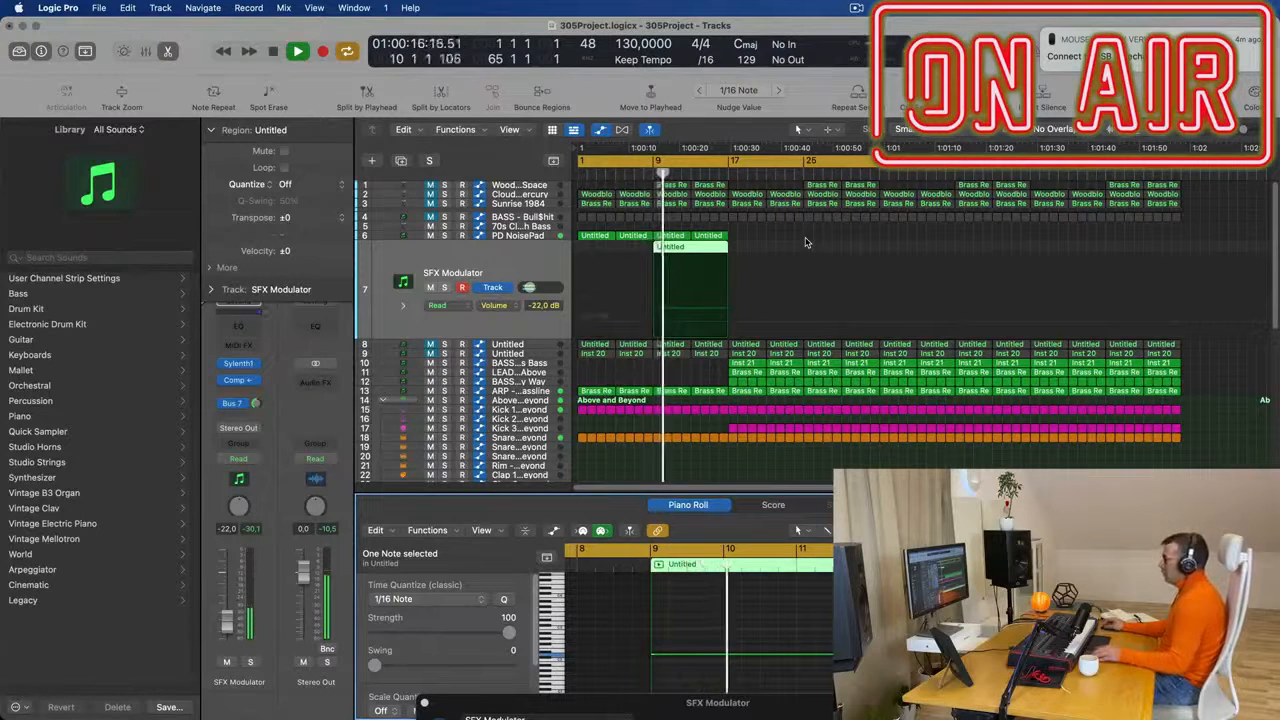
- Set the SFX Modulator track's volume to -19.0 dB
scroll(803, 238, down, 1)
click(221, 620)
drag(221, 621, 227, 619)
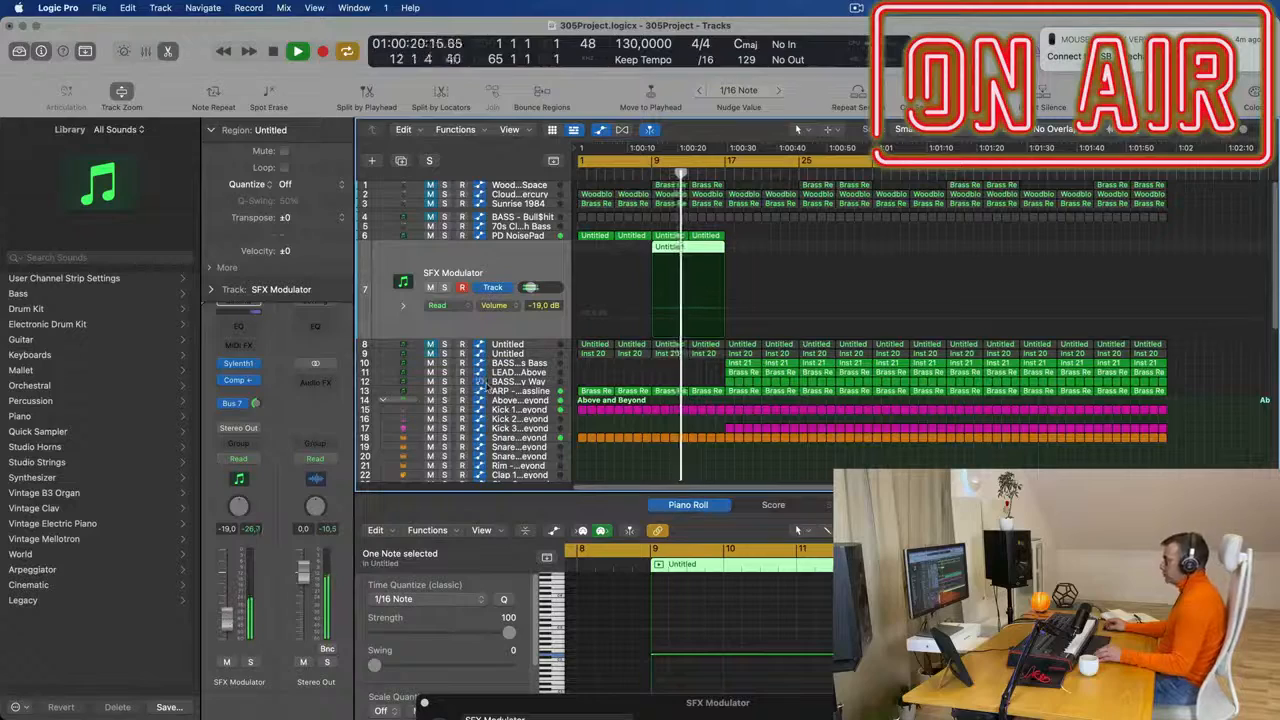
key(super+Left)
key(super+Left)
key(super+Right)
key(super+Right)
key(super+Right)
key(super+Right)
key(super+Right)
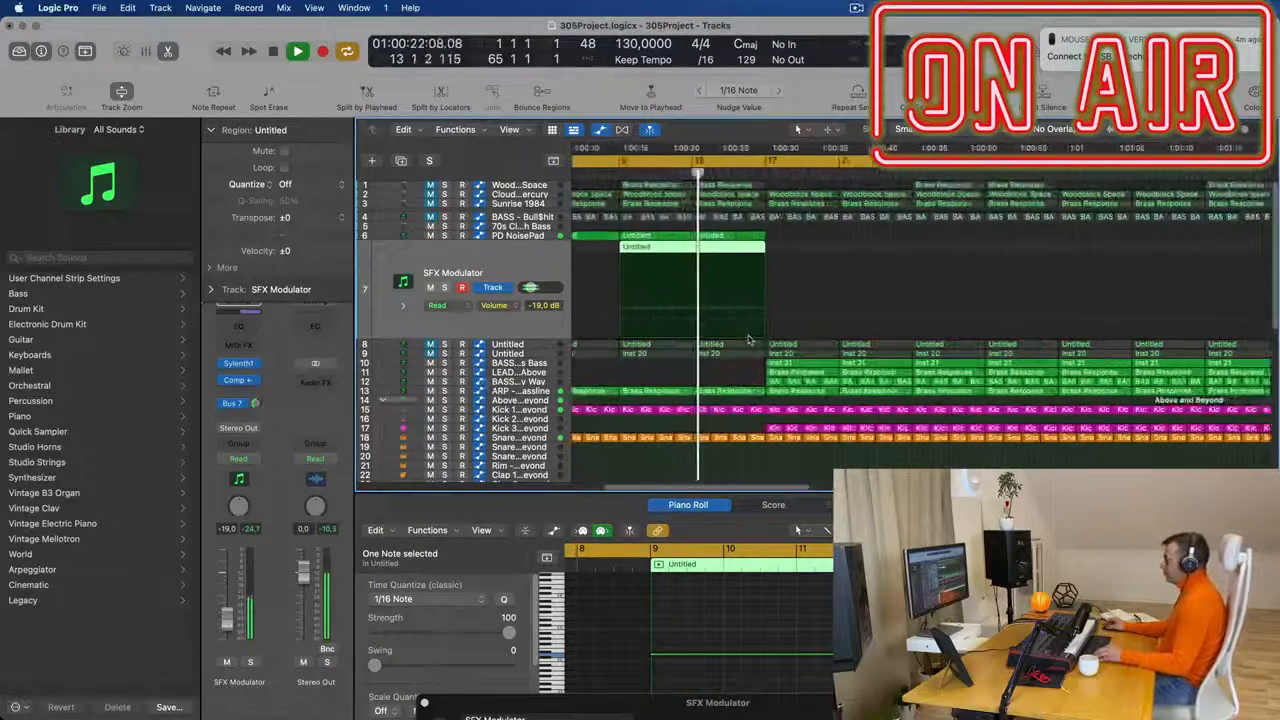
scroll(743, 374, left, 1)
scroll(730, 384, down, 2)
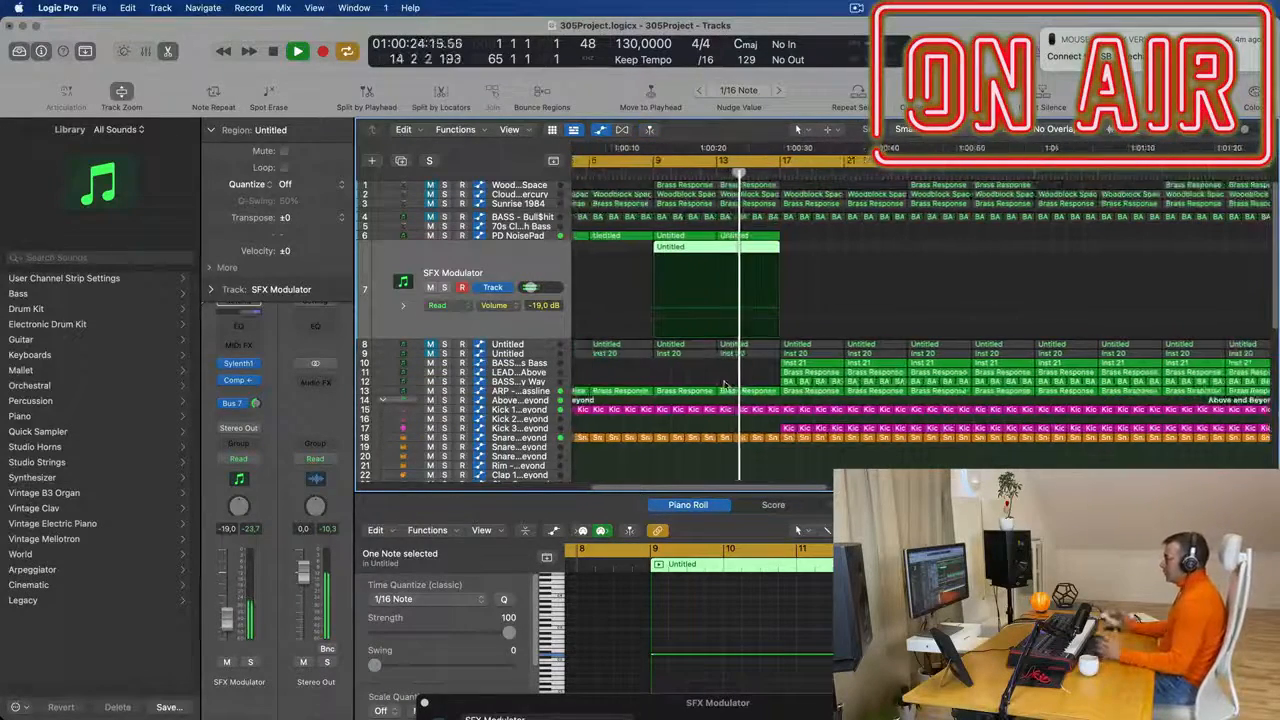
- Play the arrangement from about bar 8 to hear the SFX Modulator part leading into bar 17
scroll(725, 385, down, 1)
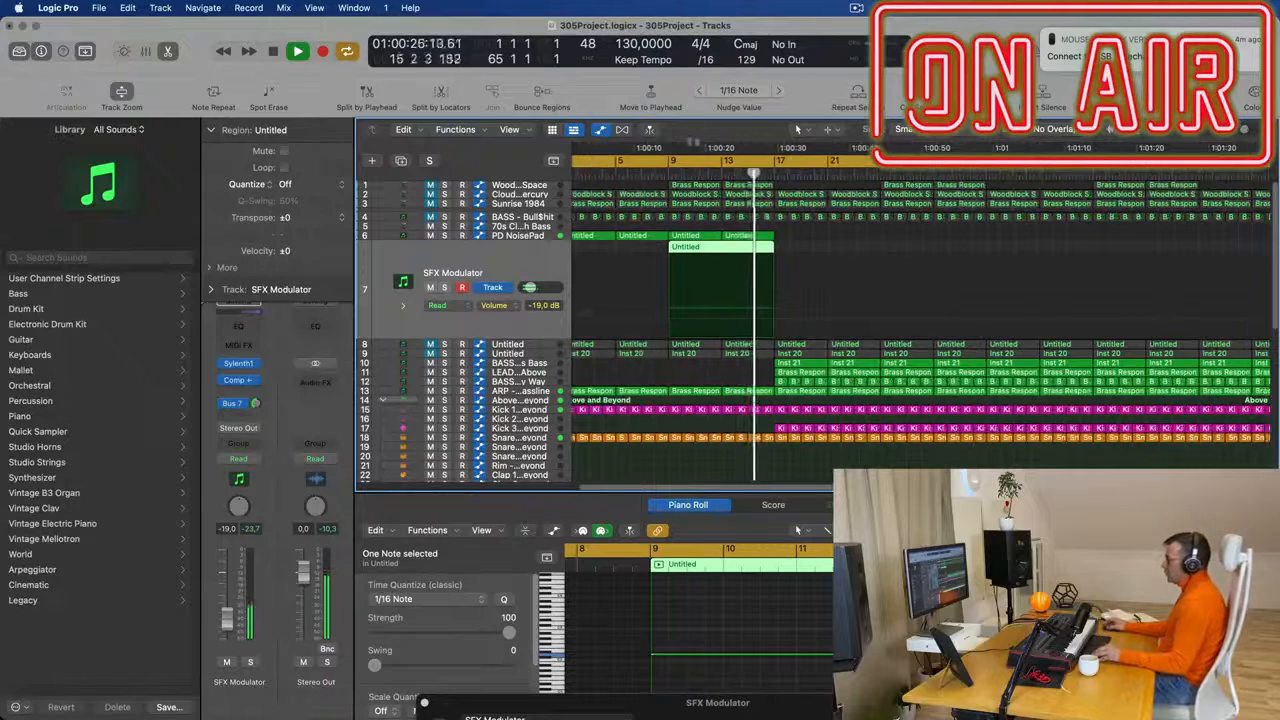
double_click(657, 171)
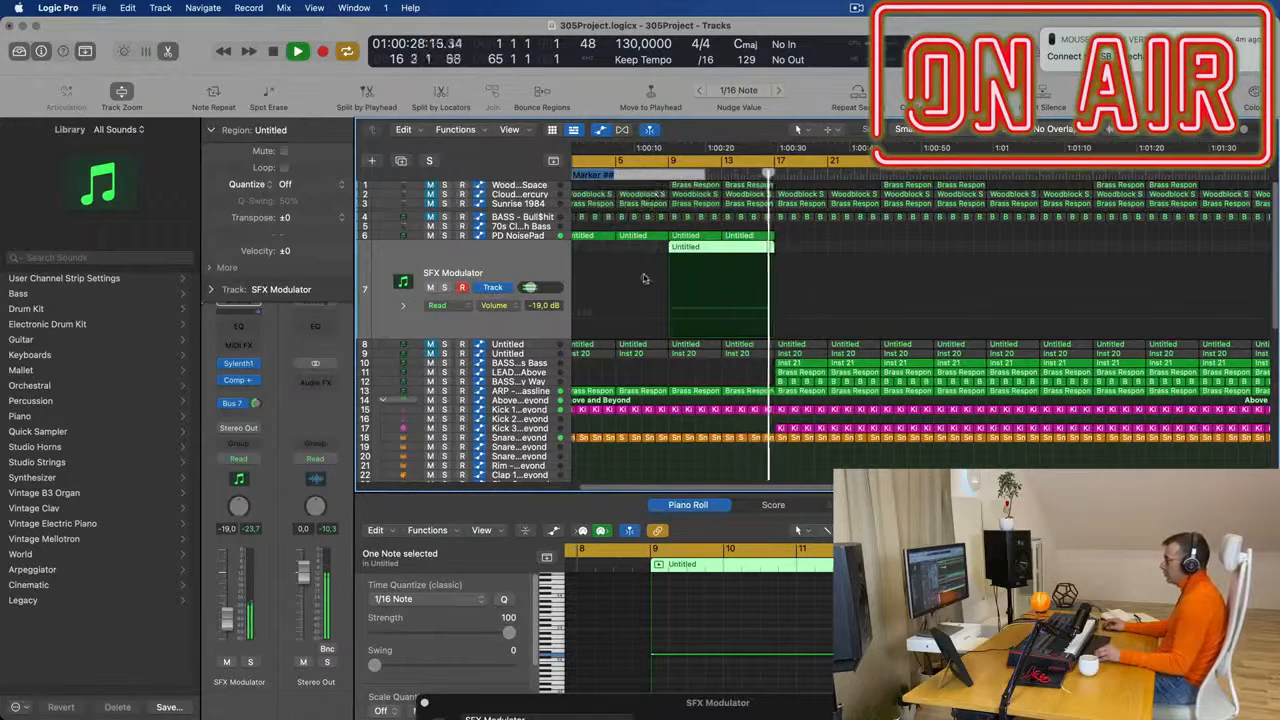
click(825, 231)
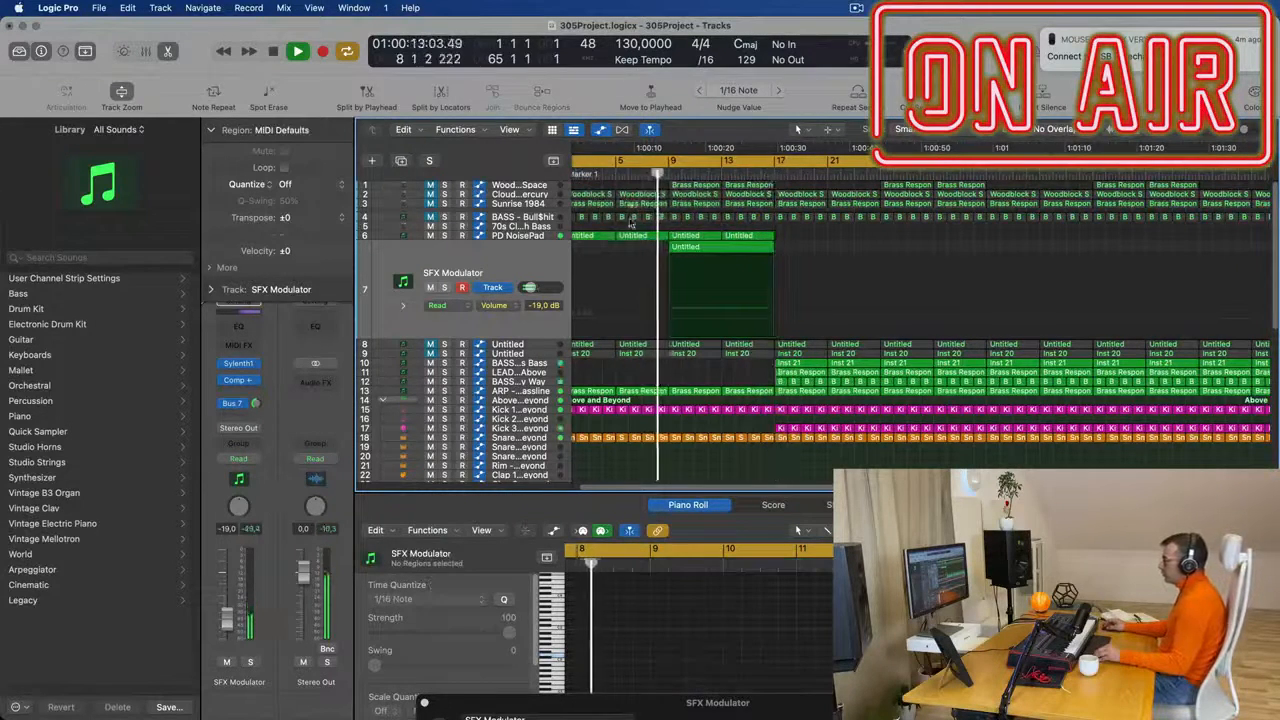
scroll(634, 310, down, 3)
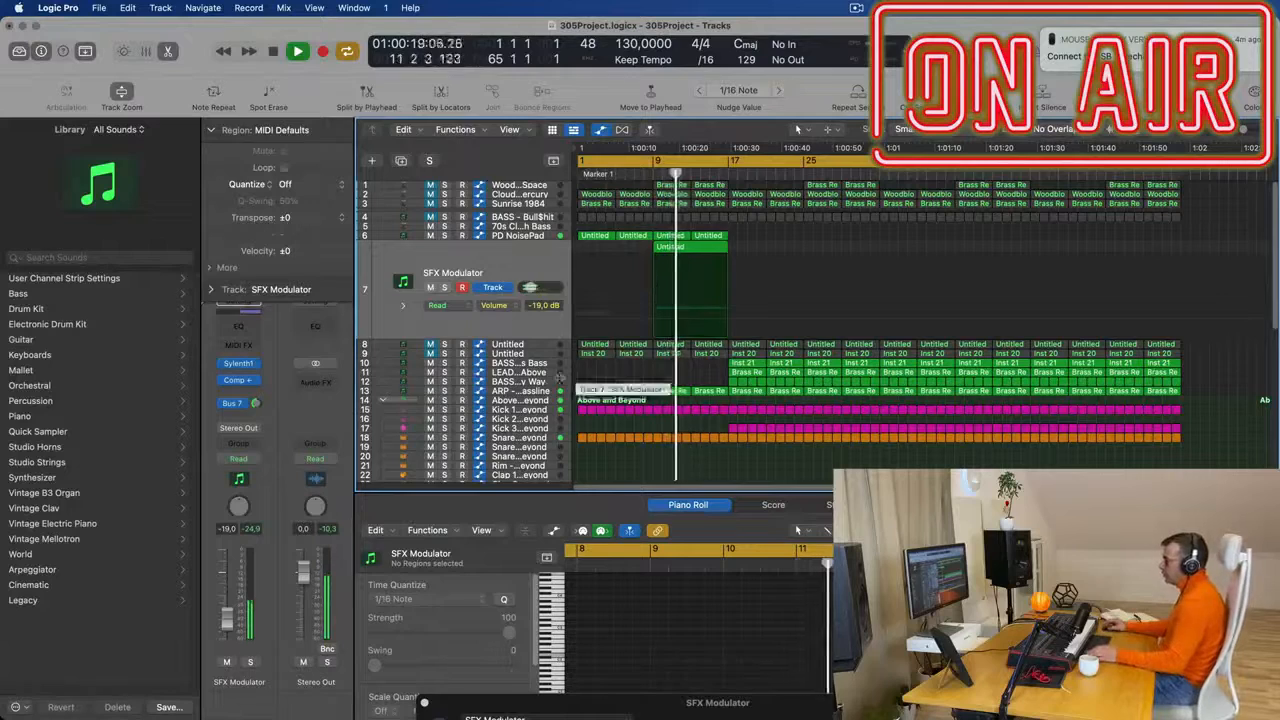
scroll(551, 374, down, 2)
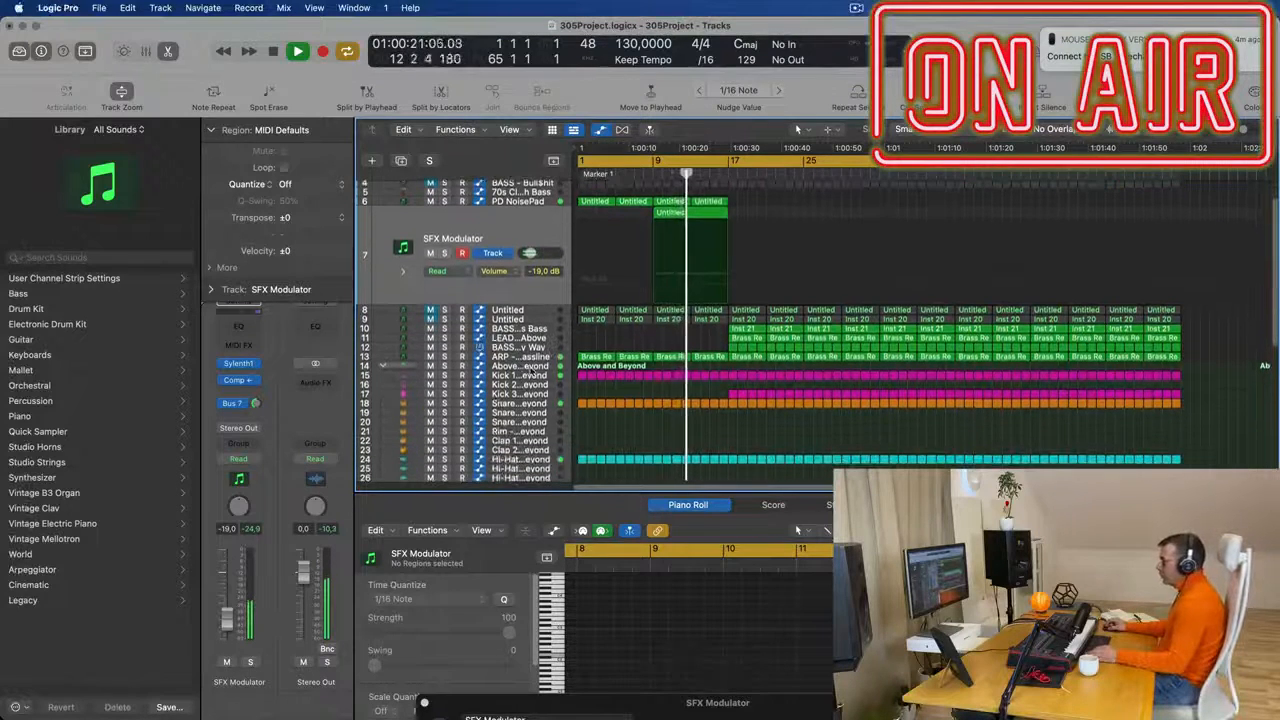
- Select the Above and Beyond drum kit track and play the arrangement from the start
click(527, 368)
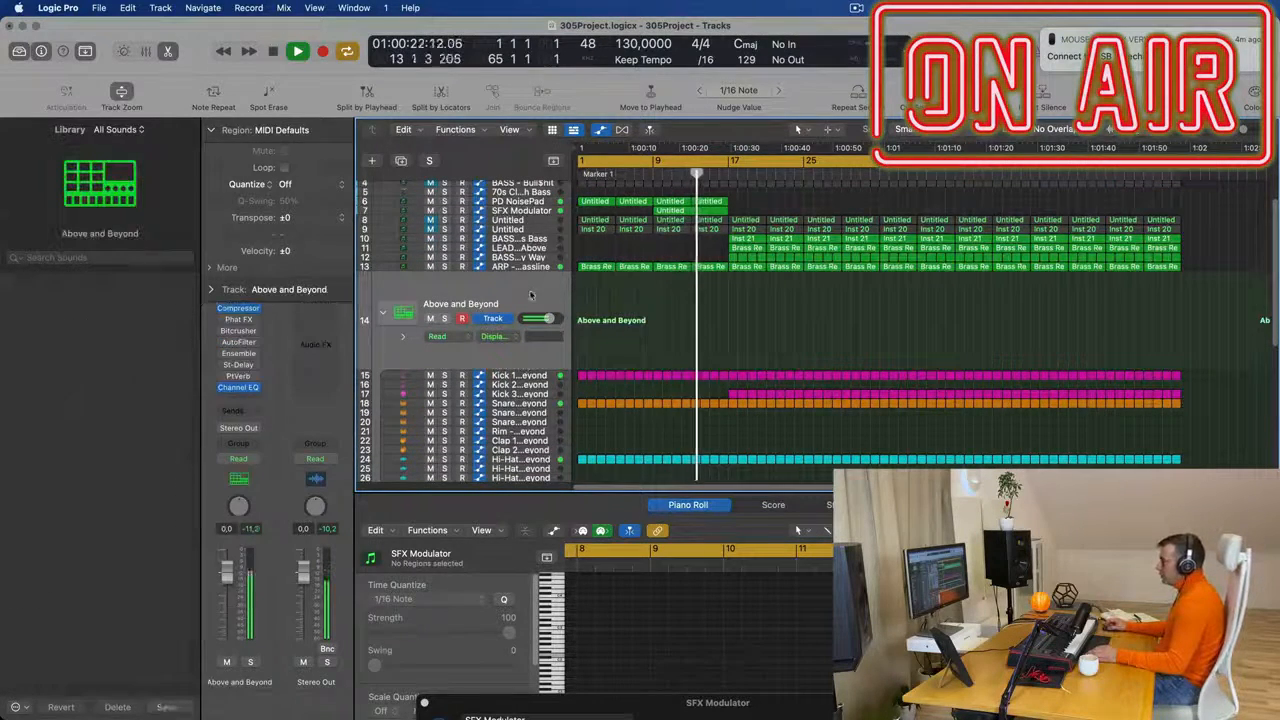
key(space)
key(Return)
key(space)
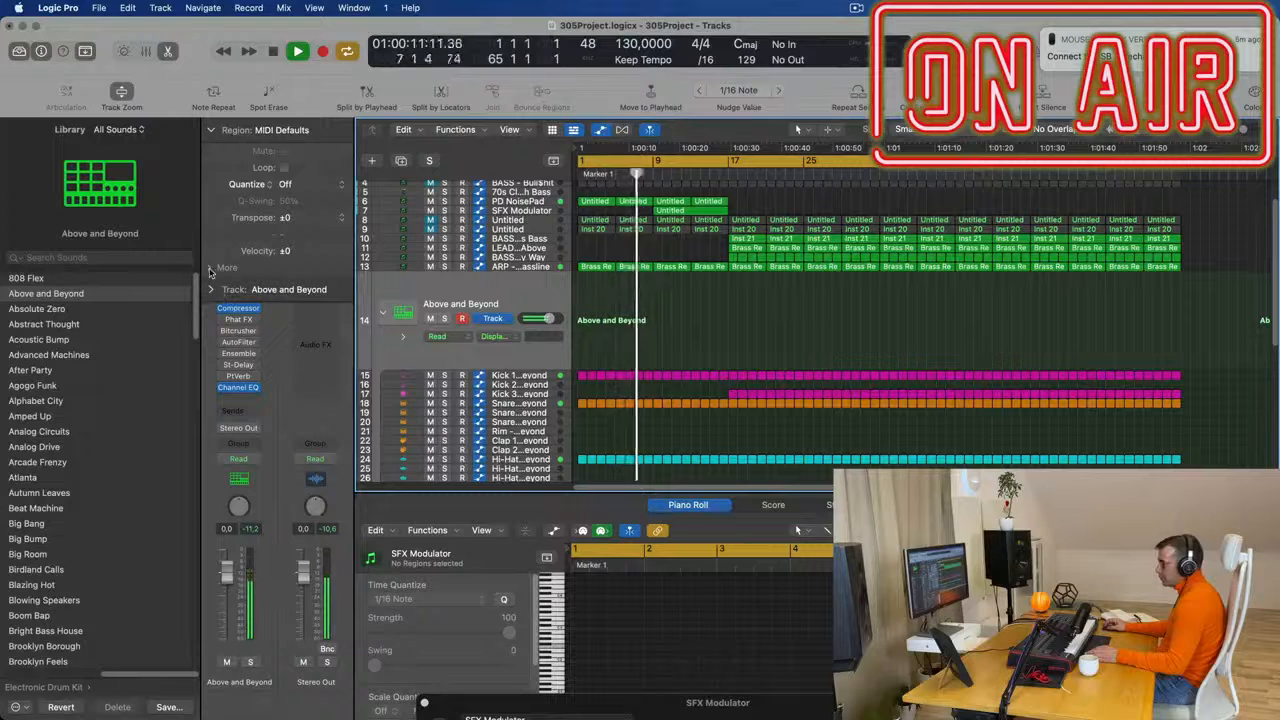
click(211, 291)
click(211, 291)
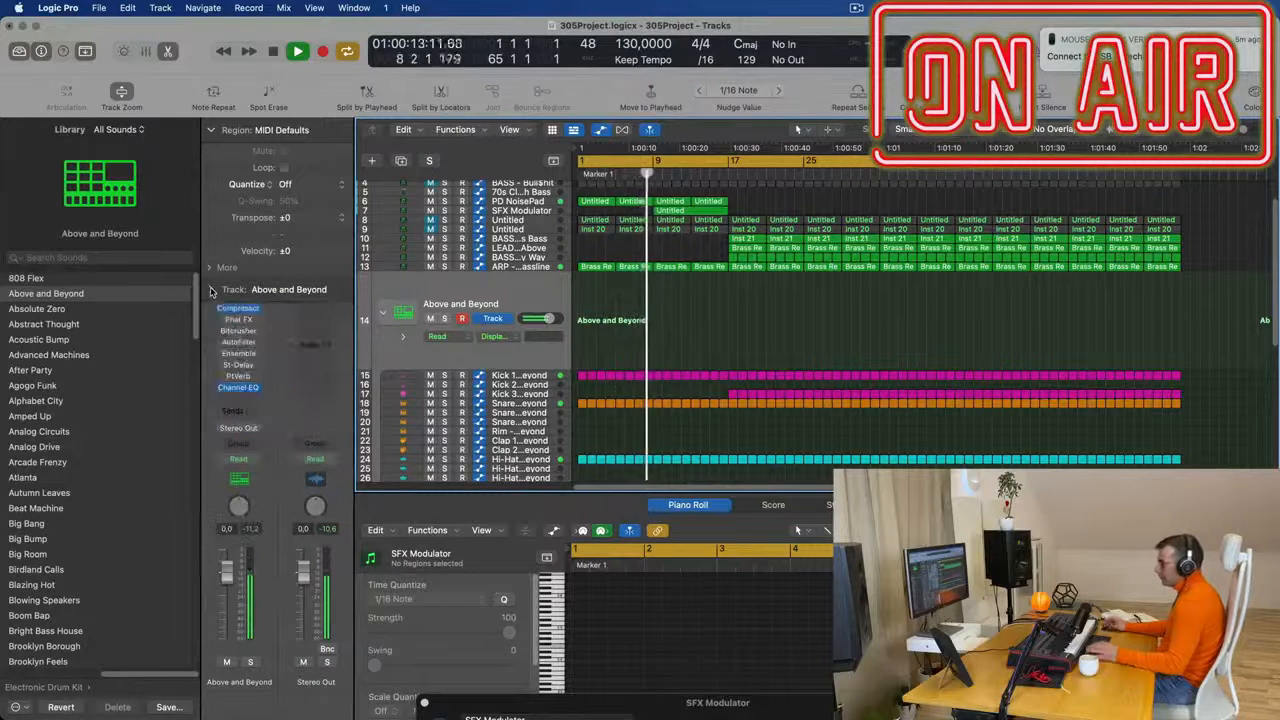
scroll(540, 315, up, 2)
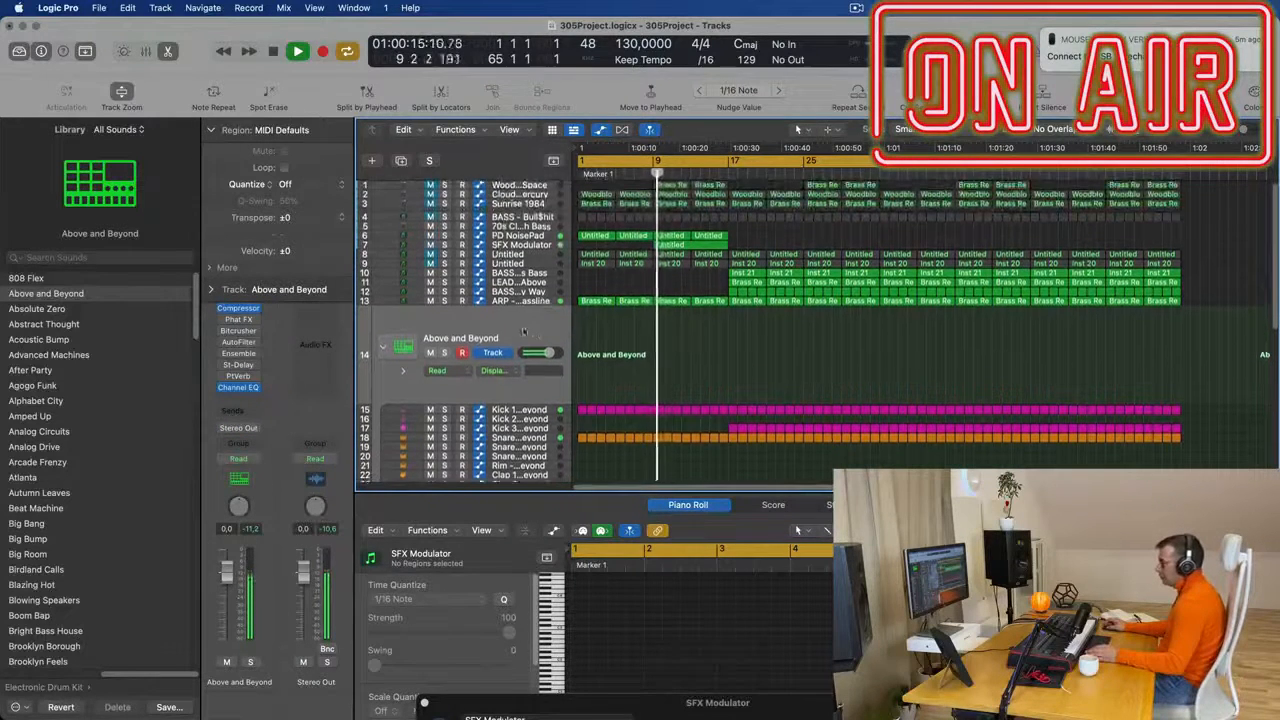
key(Return)
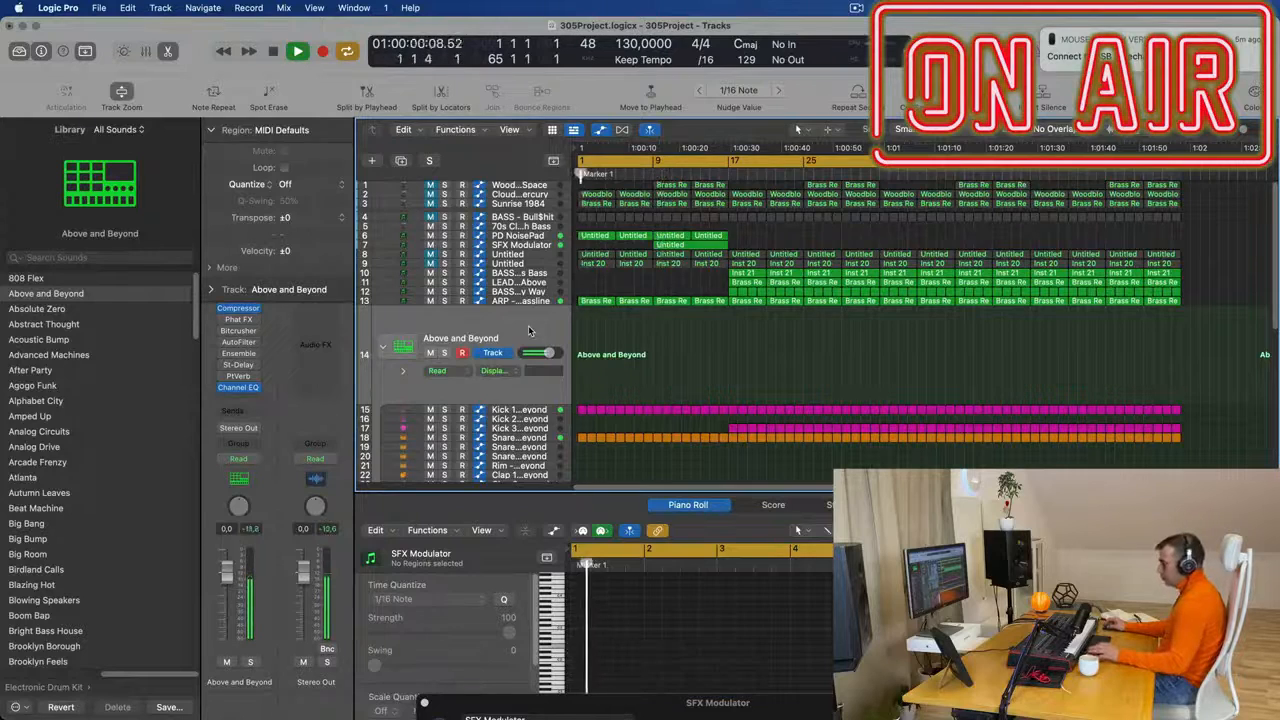
key(x)
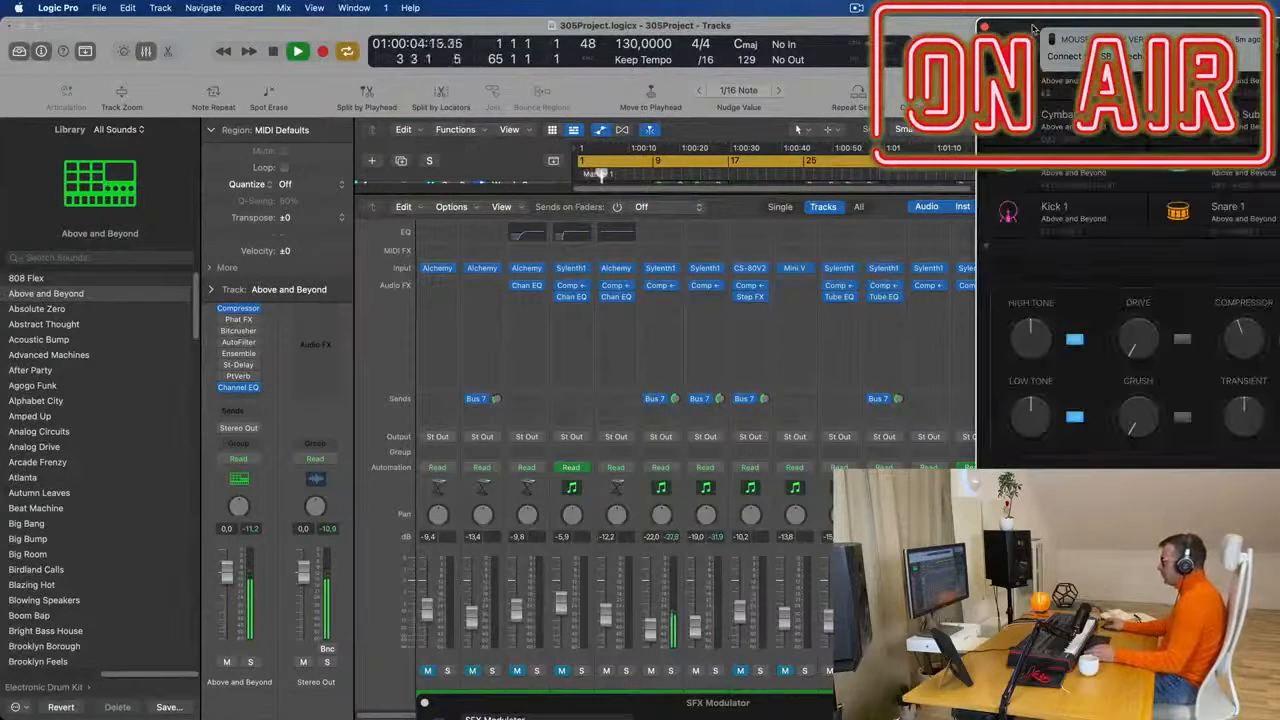
click(1018, 269)
drag(508, 240, 620, 227)
key(x)
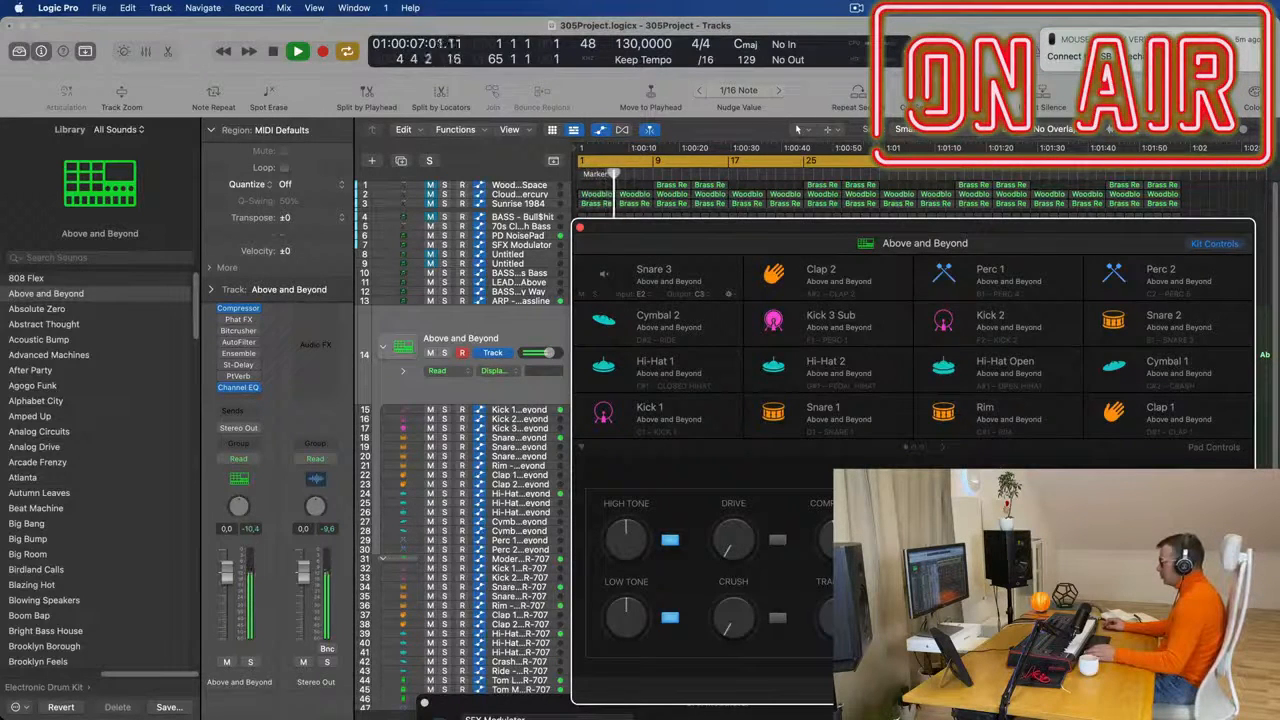
drag(646, 225, 1044, 273)
- Set the cycle range to start at bar 13 and switch the Above and Beyond track's automation mode to Touch
click(688, 174)
key(space)
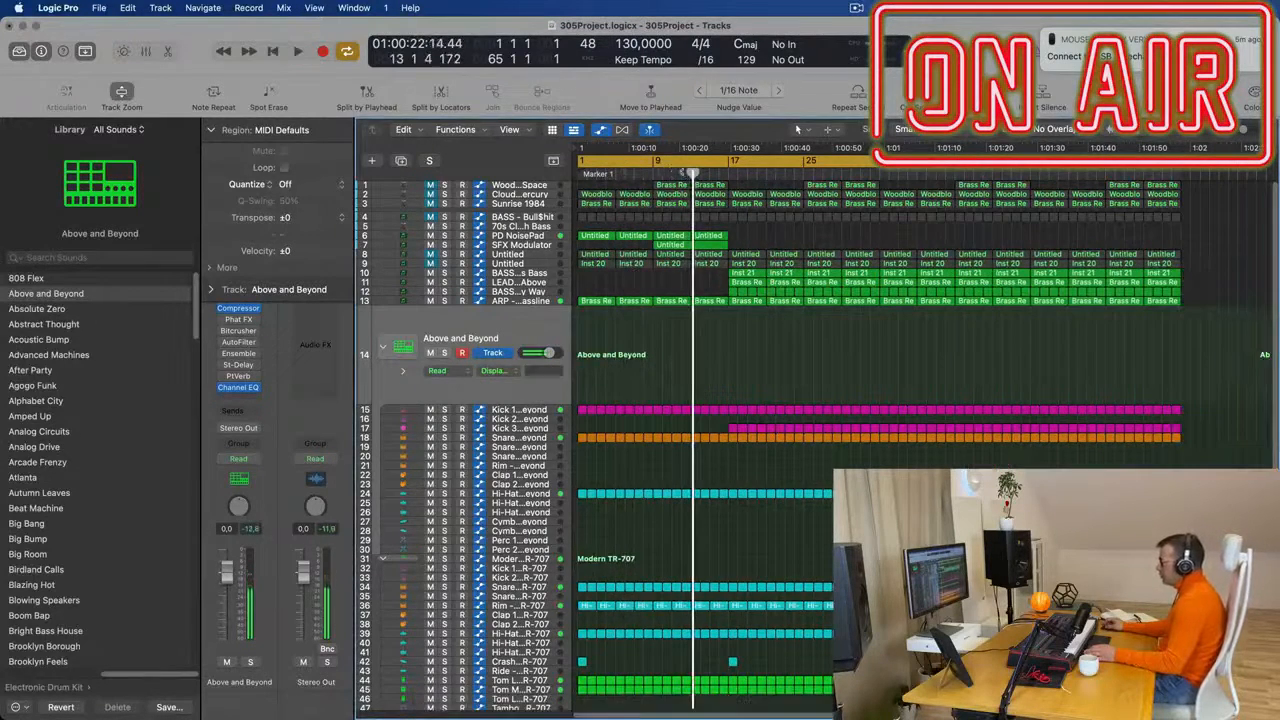
drag(579, 161, 692, 174)
key(space)
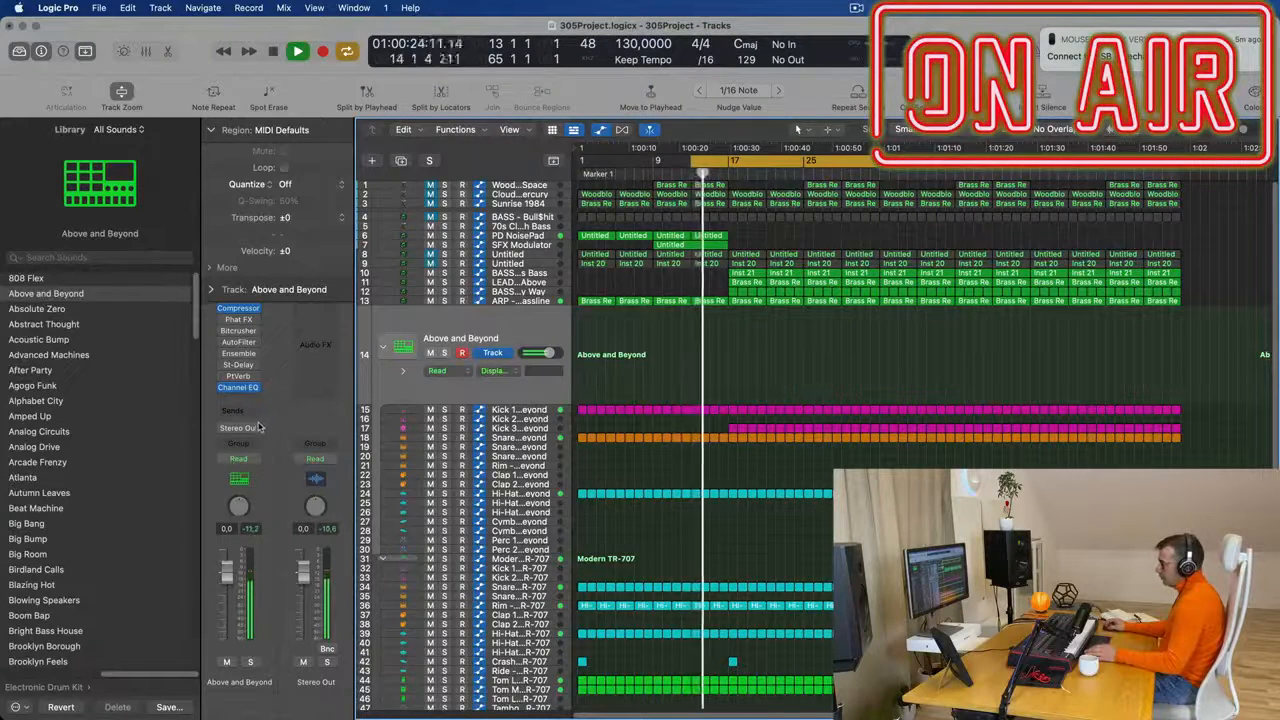
click(255, 460)
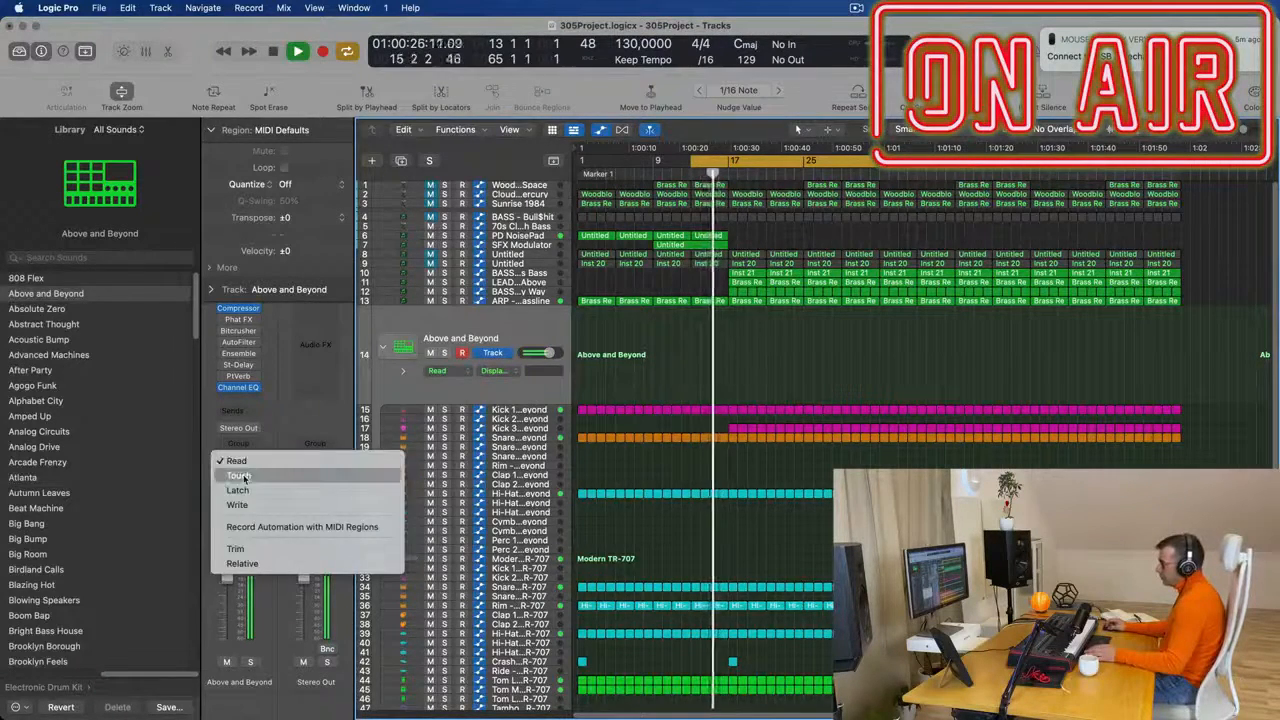
click(245, 478)
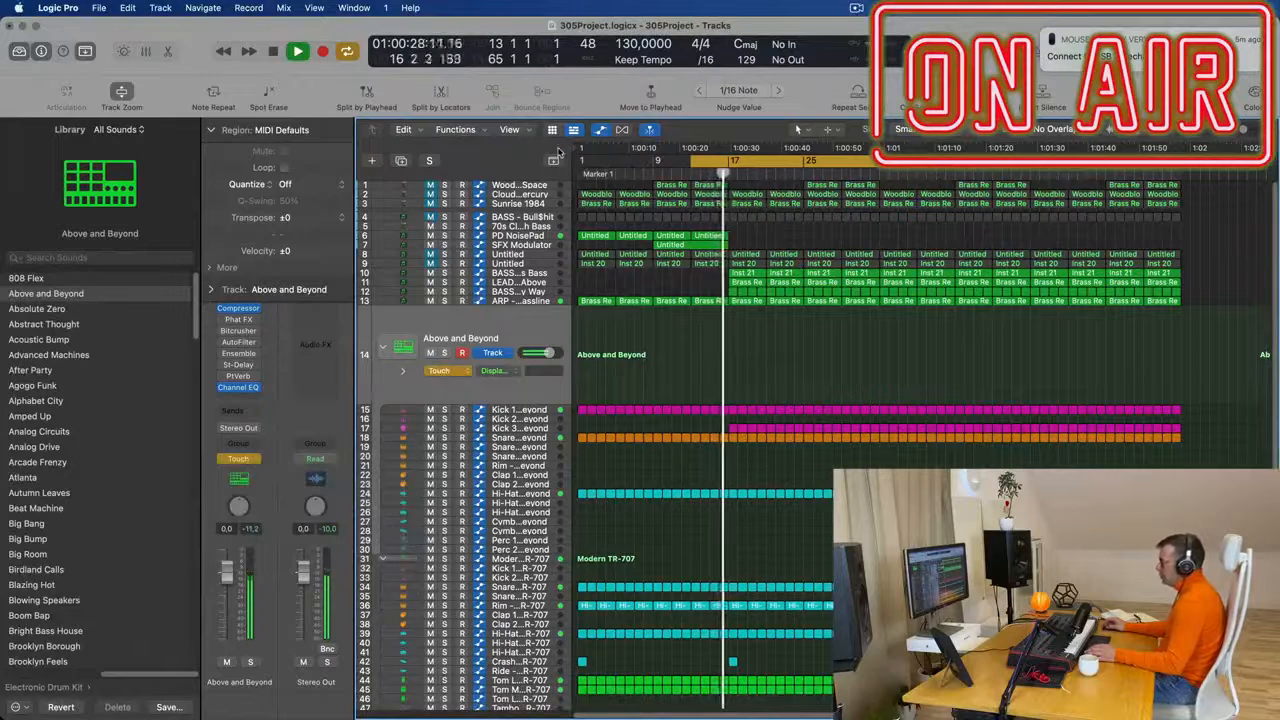
key(space)
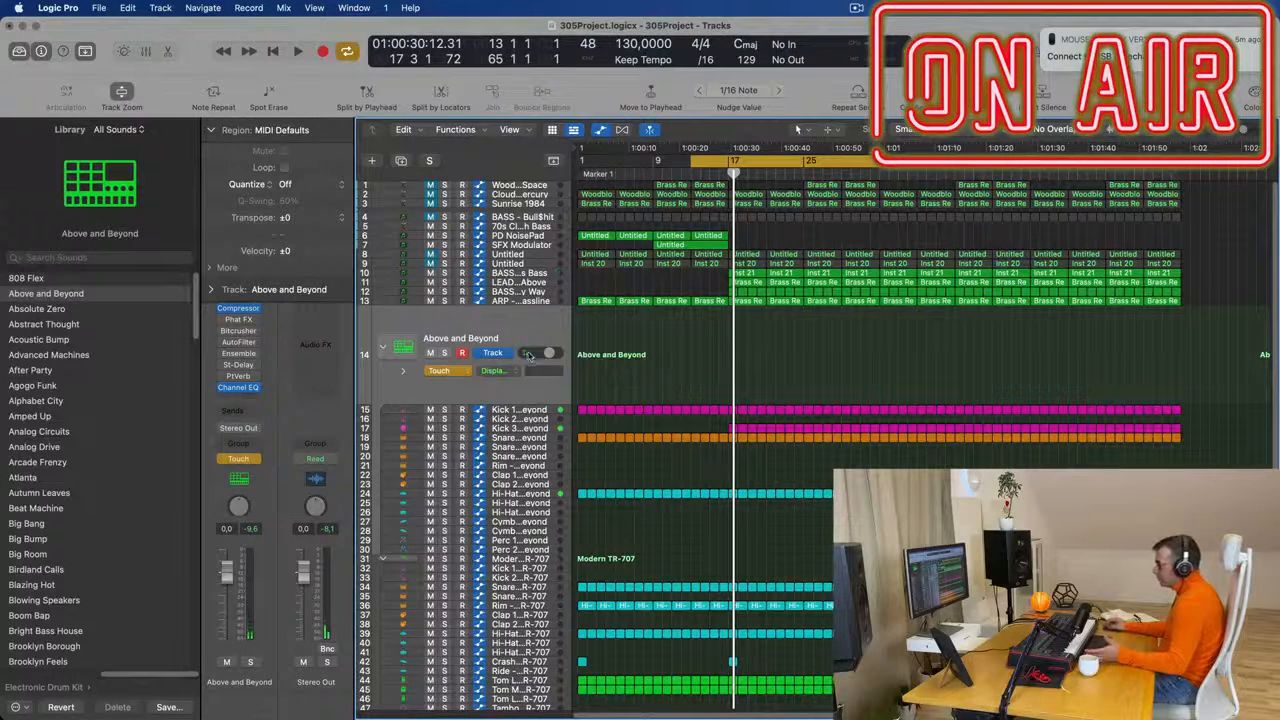
- Open the Above and Beyond kit controls, play from bar 13 with the LoCut automation shown, and hide the plug-in window
key(x)
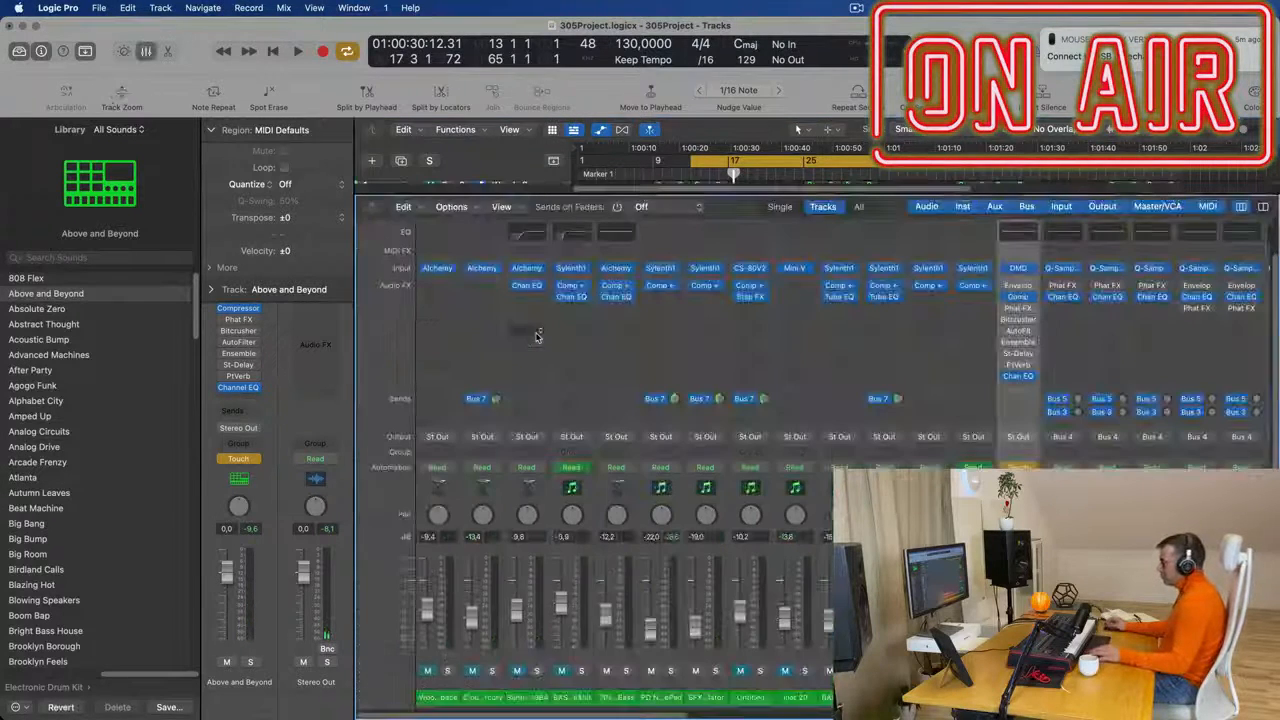
click(1022, 270)
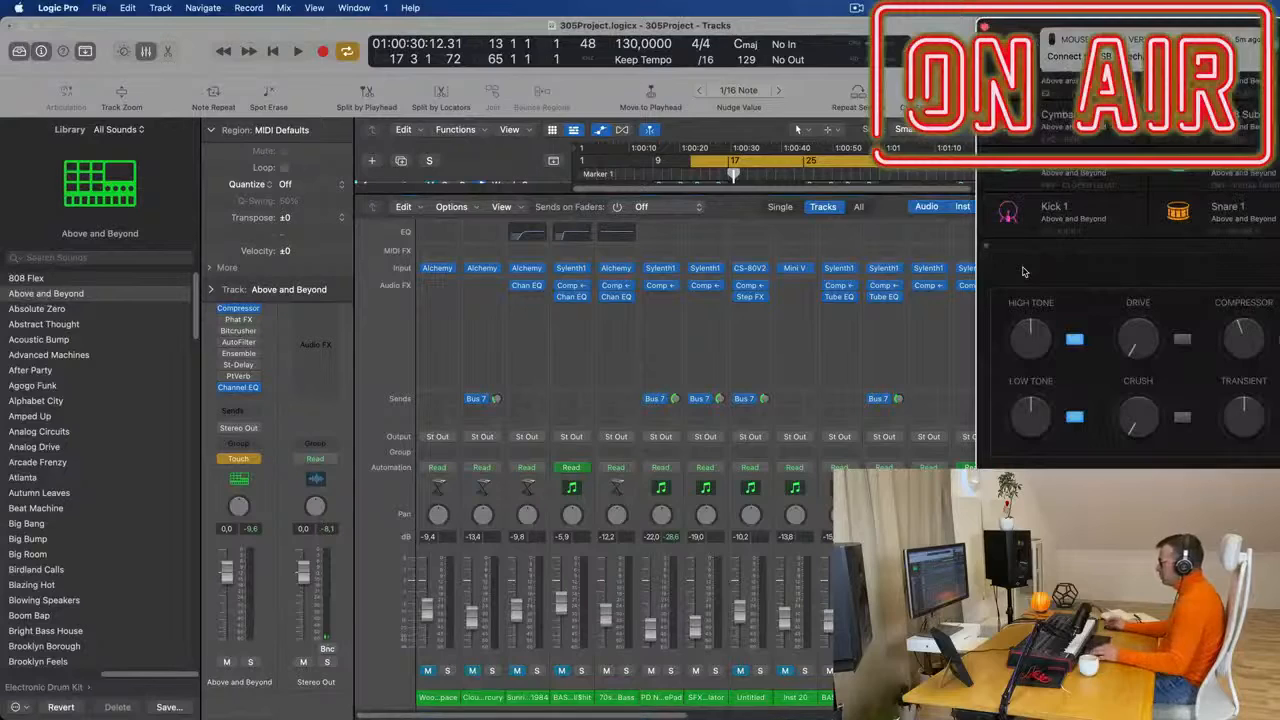
drag(1006, 30, 541, 130)
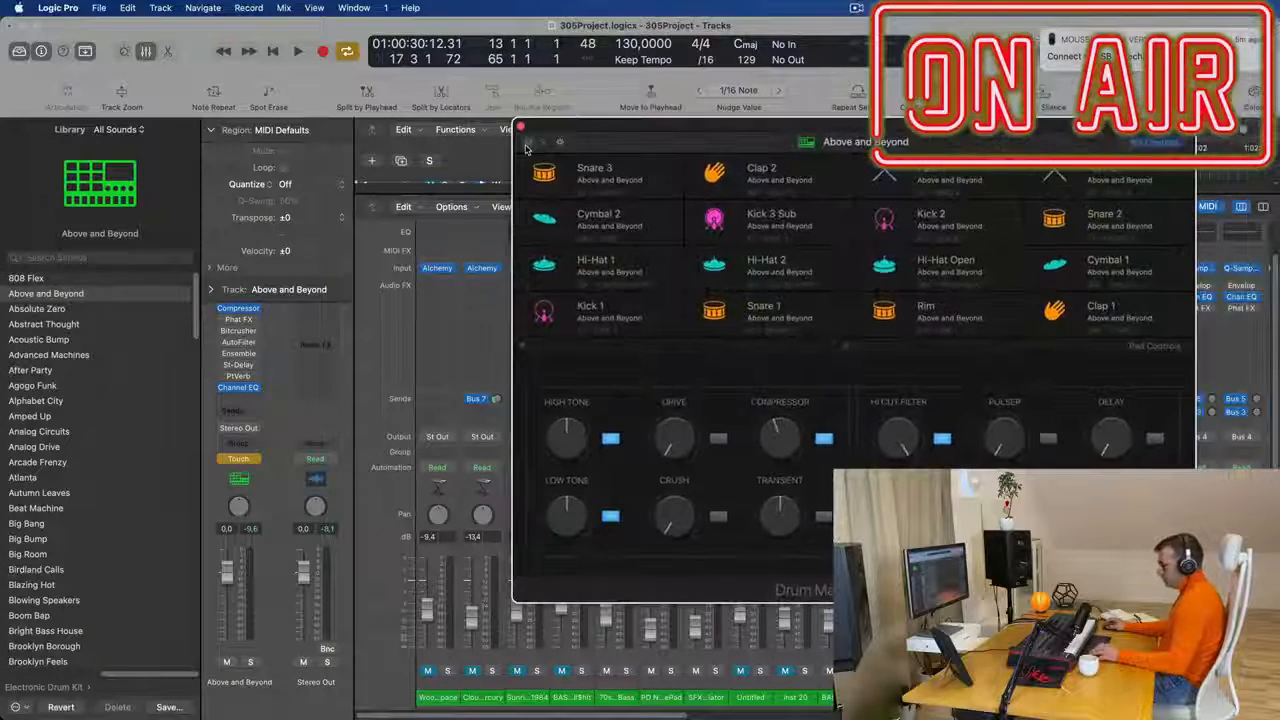
key(x)
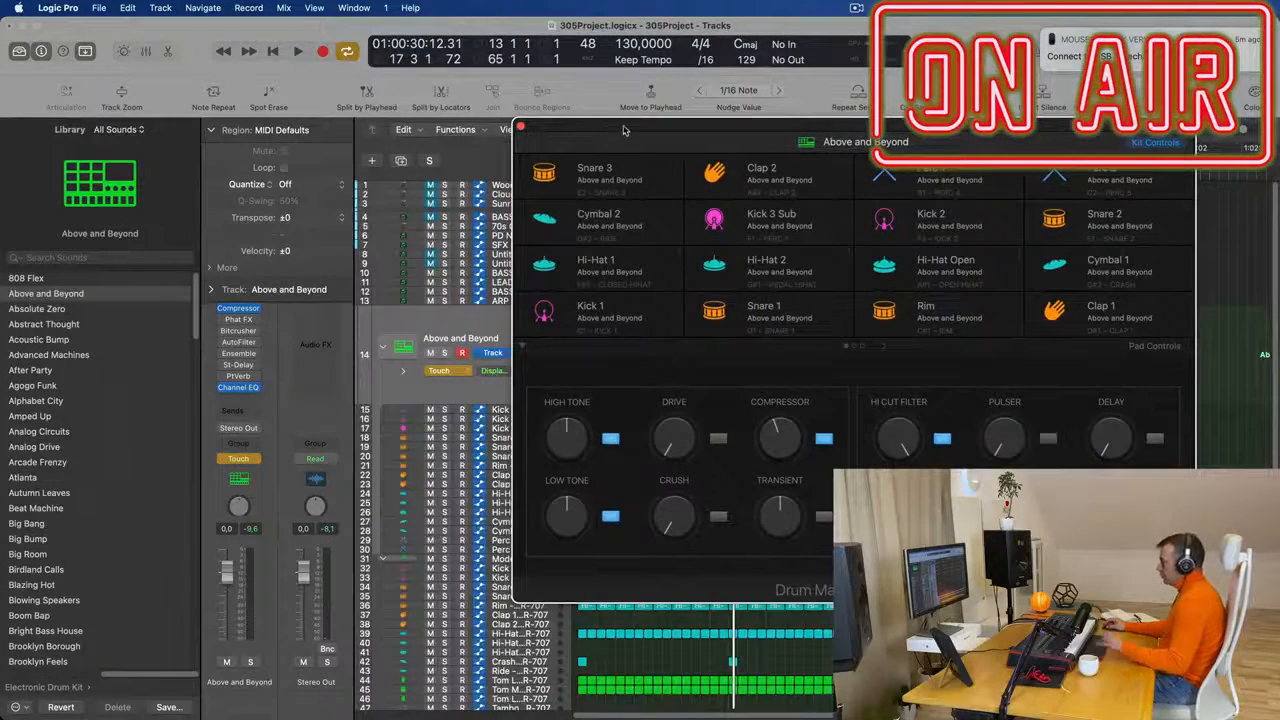
key(space)
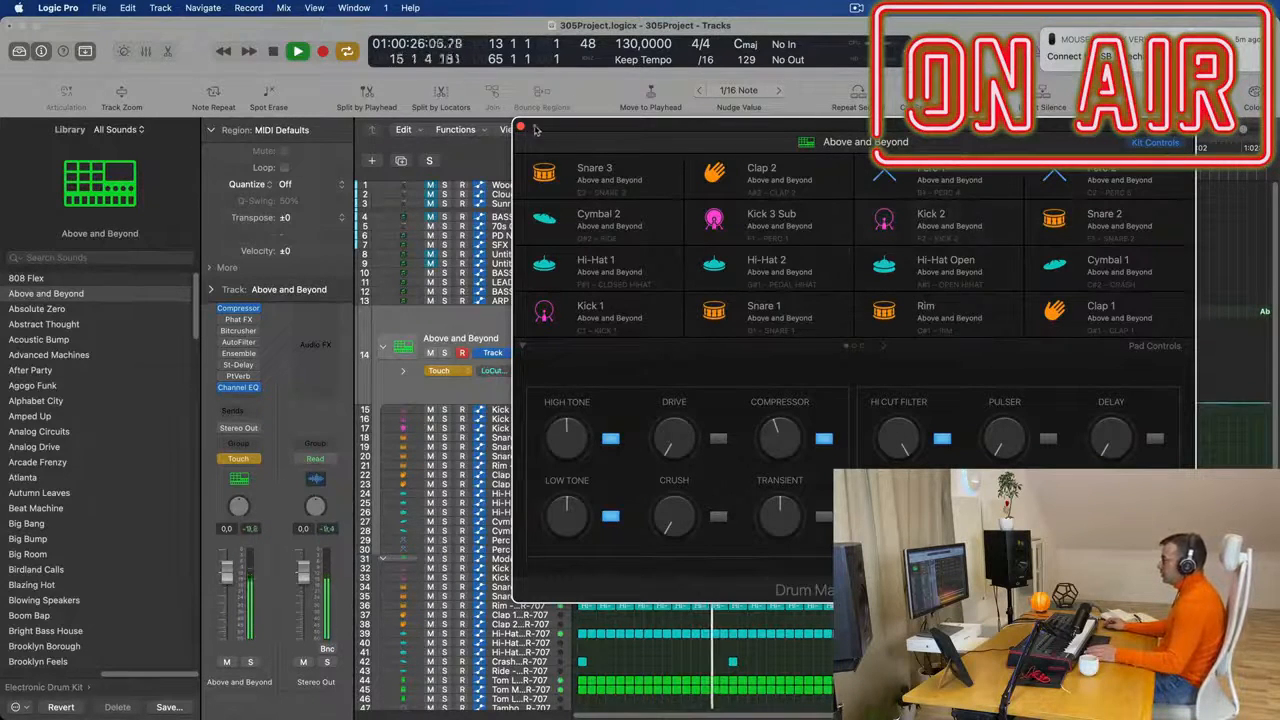
key(v)
key(space)
- Draw a LoCut automation ramp on the Above and Beyond track from 20.8 Hz at bar 13 to 8250 Hz just before bar 17
key(space)
drag(704, 402, 726, 325)
click(704, 401)
drag(704, 401, 690, 401)
key(space)
key(space)
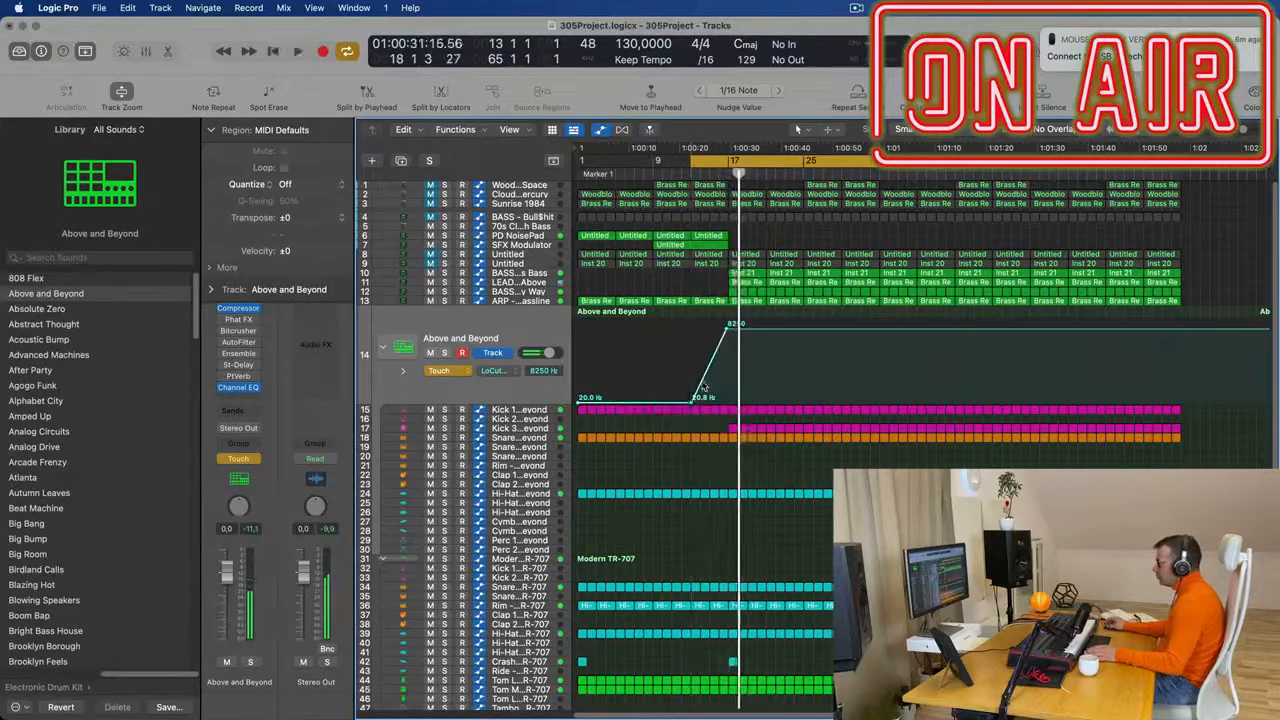
- Drop the LoCut automation back to 20.0 Hz at bar 17 and replay the passage from bar 13
key(super+Right)
key(super+Right)
key(super+Right)
key(super+Right)
key(super+Right)
key(super+Right)
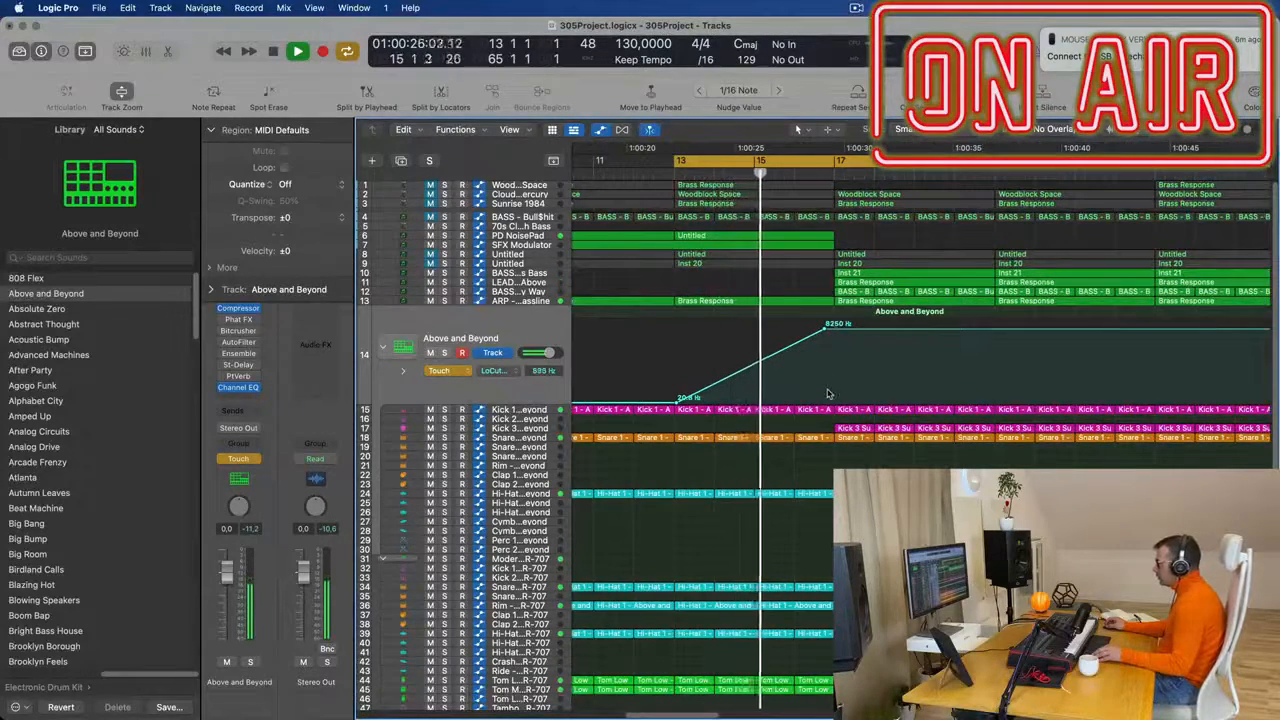
drag(833, 327, 836, 398)
key(space)
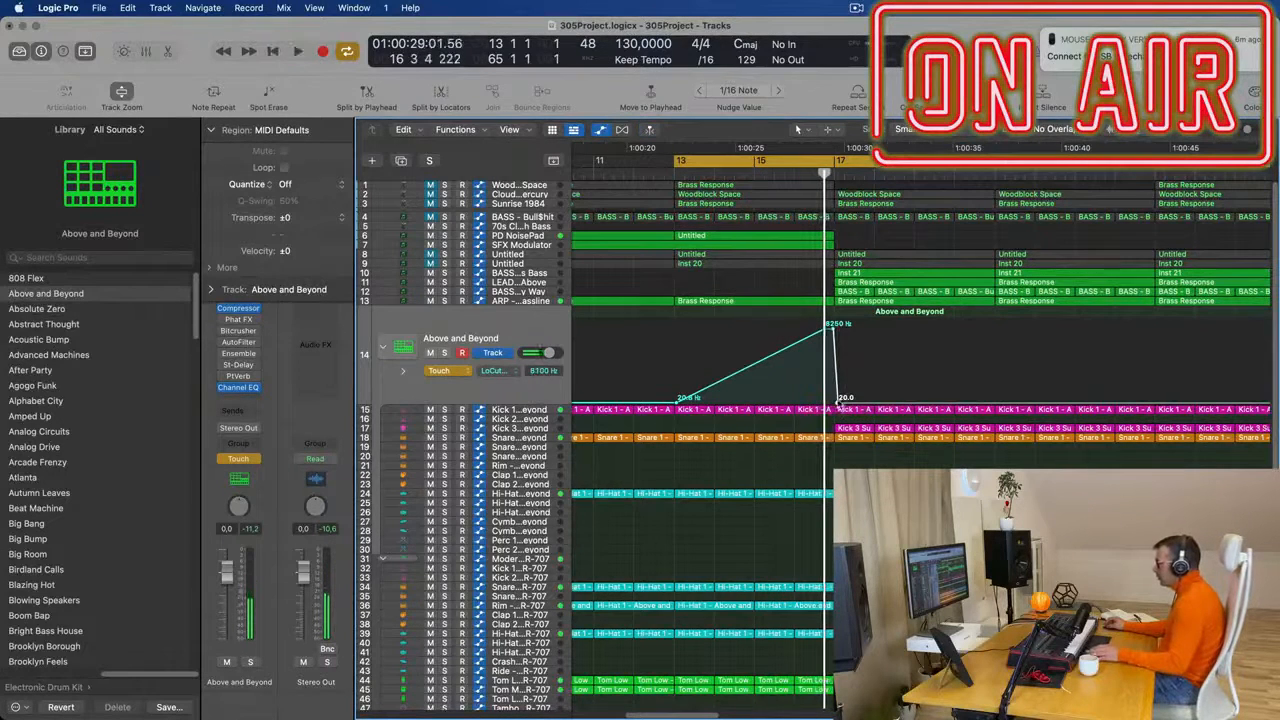
key(space)
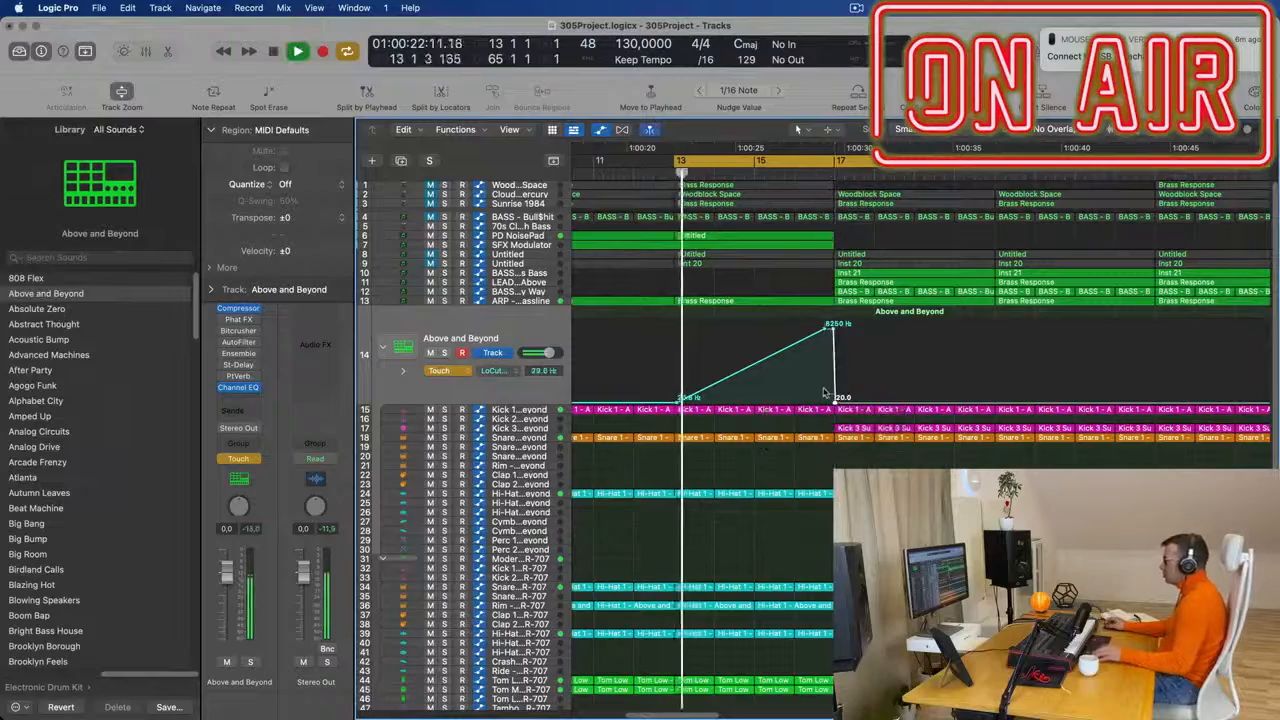
- Bend the LoCut ramp with a 51.5 Hz point at bar 15, shift its 8250 Hz peak to bar 17 and replay from bar 13
key(super+Left)
key(super+Left)
key(super+Left)
key(super+Right)
key(super+Right)
key(super+Right)
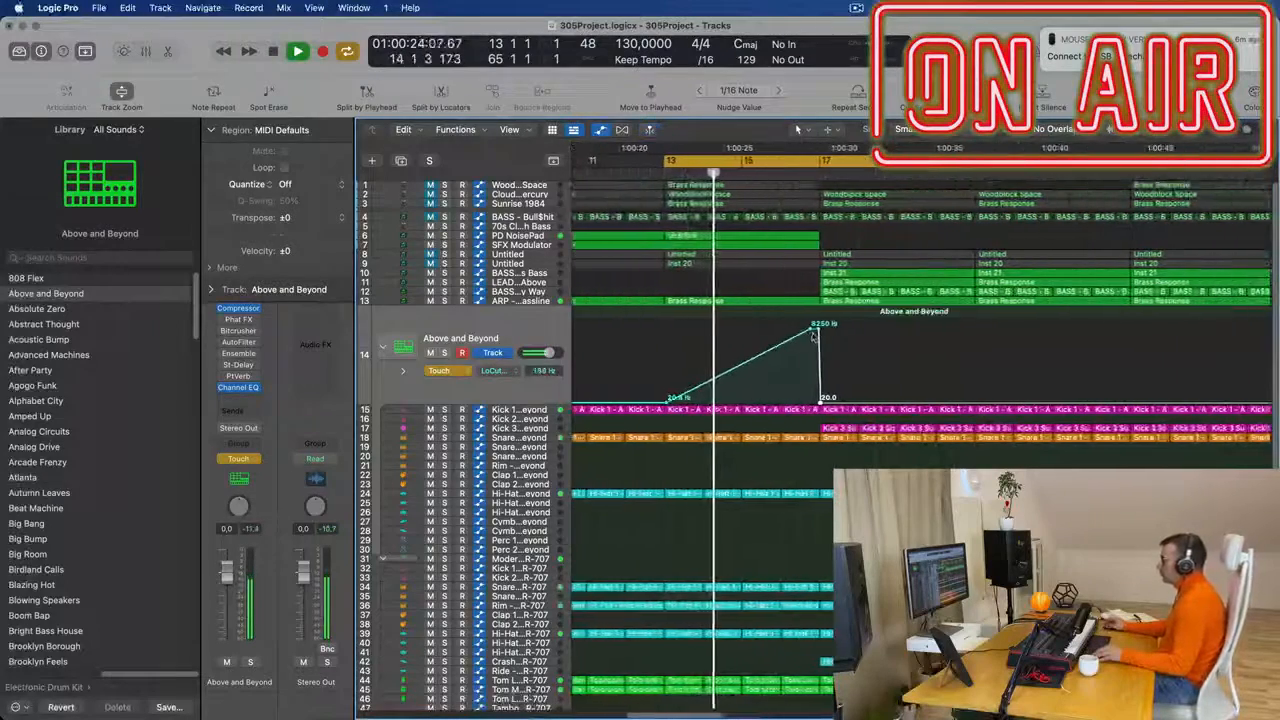
key(space)
key(space)
drag(730, 376, 750, 394)
drag(832, 331, 822, 405)
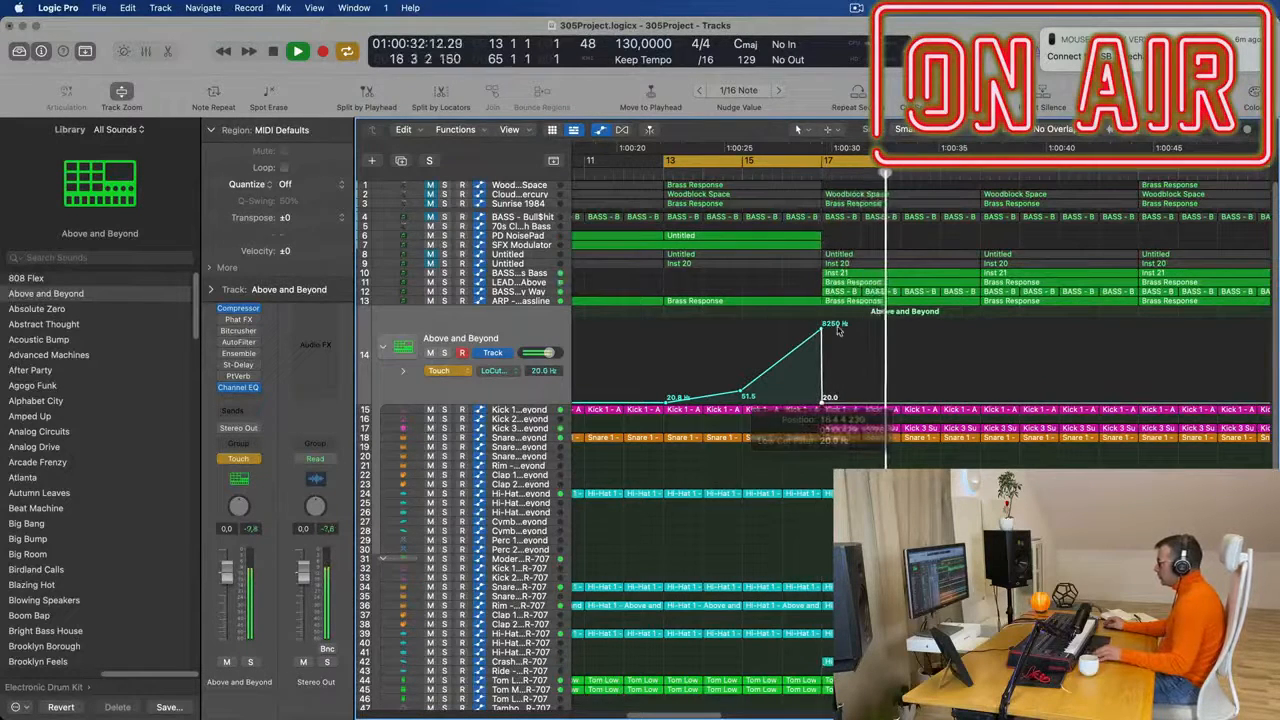
key(super+Left)
key(super+Left)
key(space)
key(space)
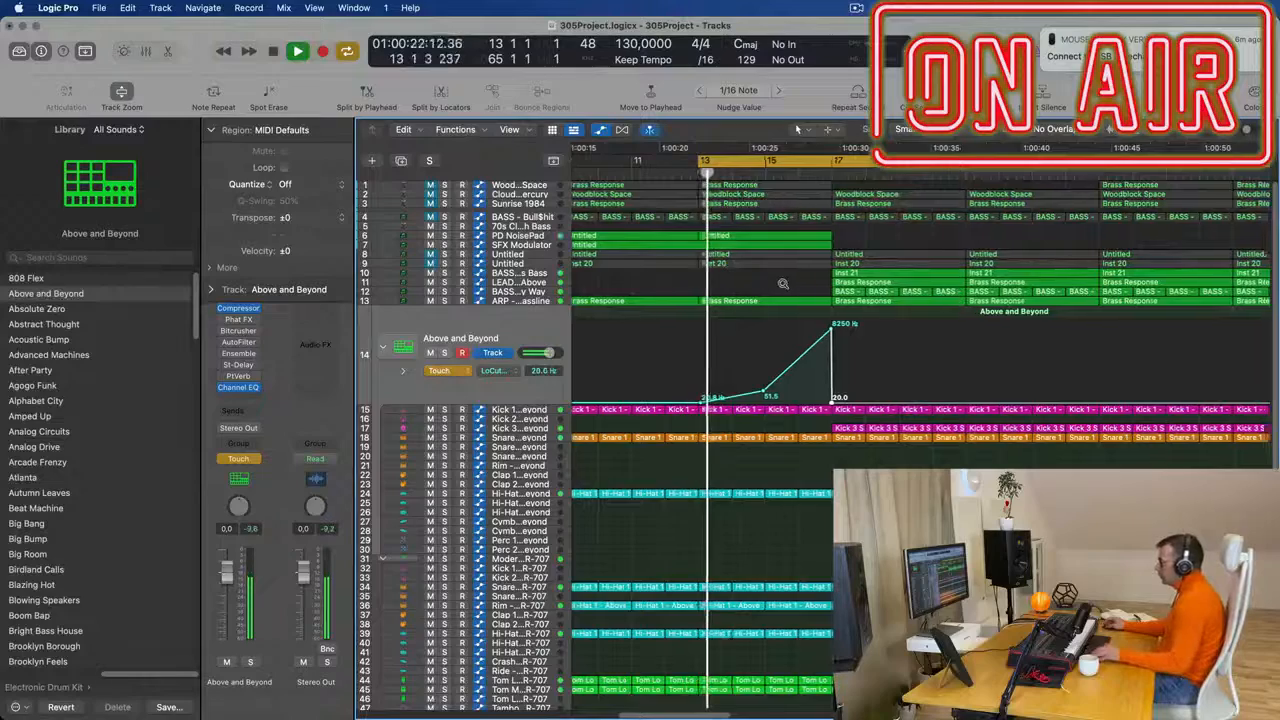
- Delete the regions starting at bar 17 on the LEAD - From Above and BASS - Fat Chorus Bass tracks
scroll(700, 262, down, 3)
scroll(700, 262, down, 2)
click(520, 274)
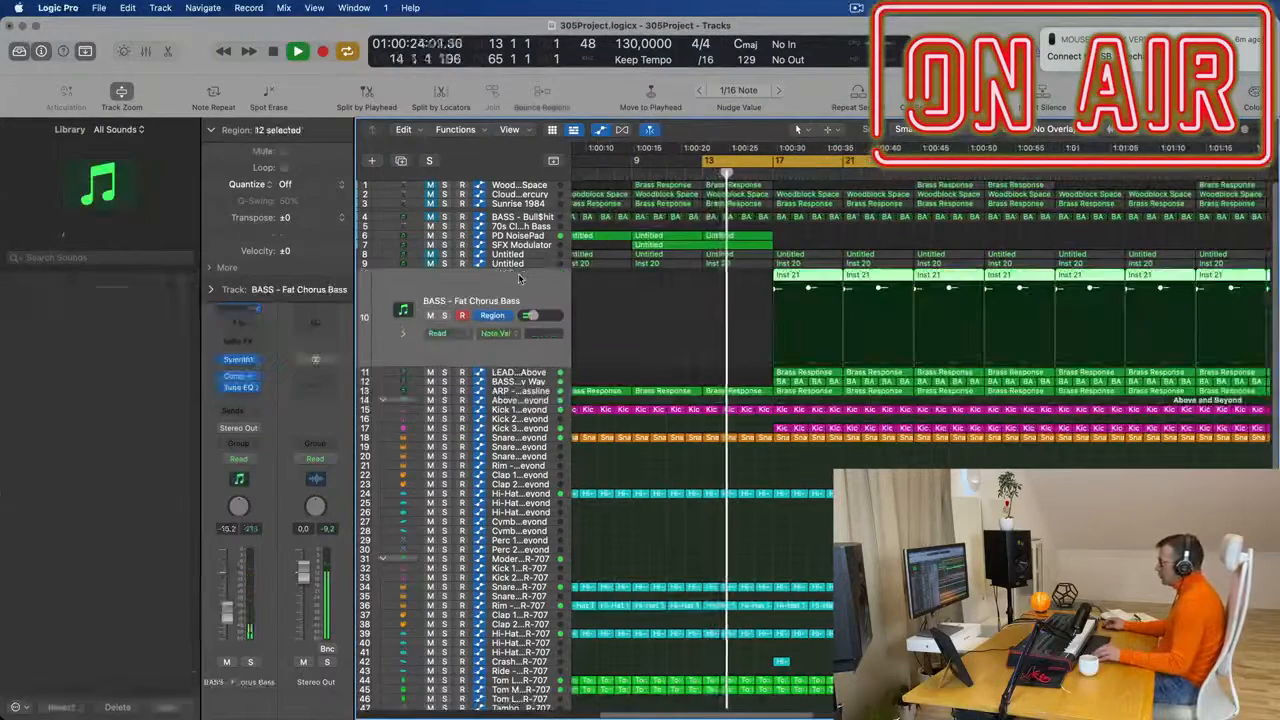
click(537, 372)
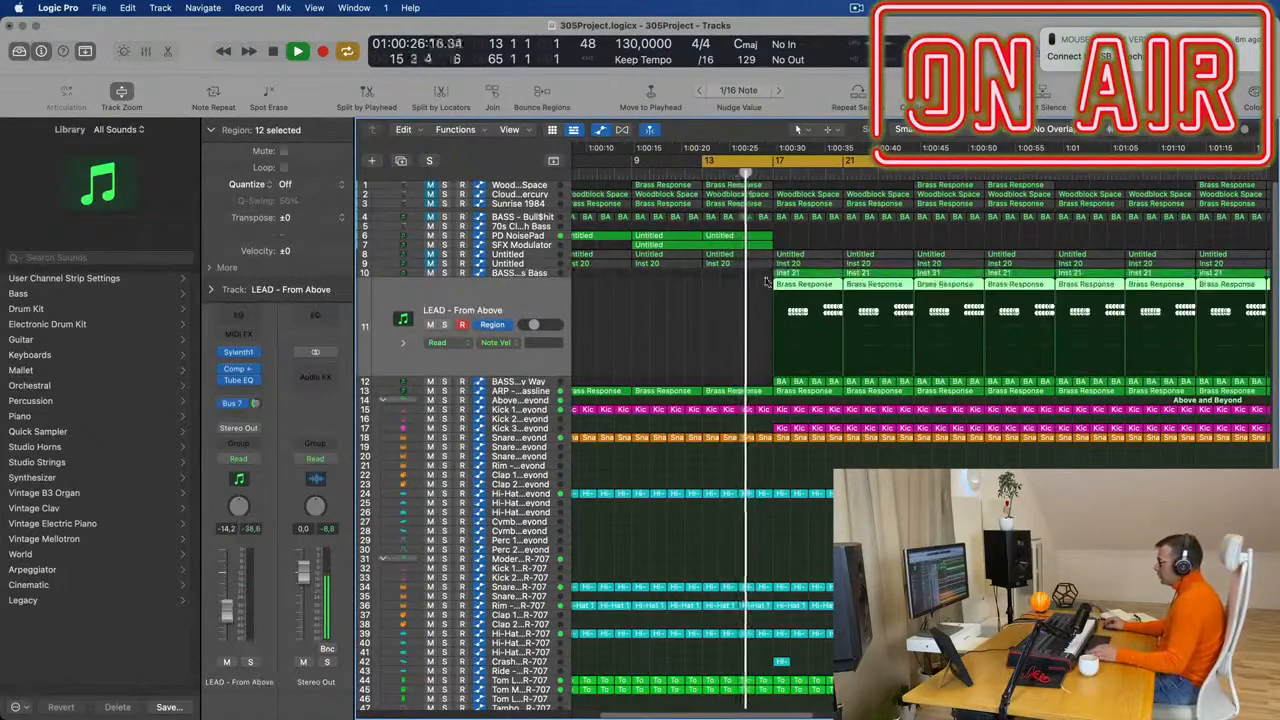
click(676, 323)
click(785, 285)
key(Delete)
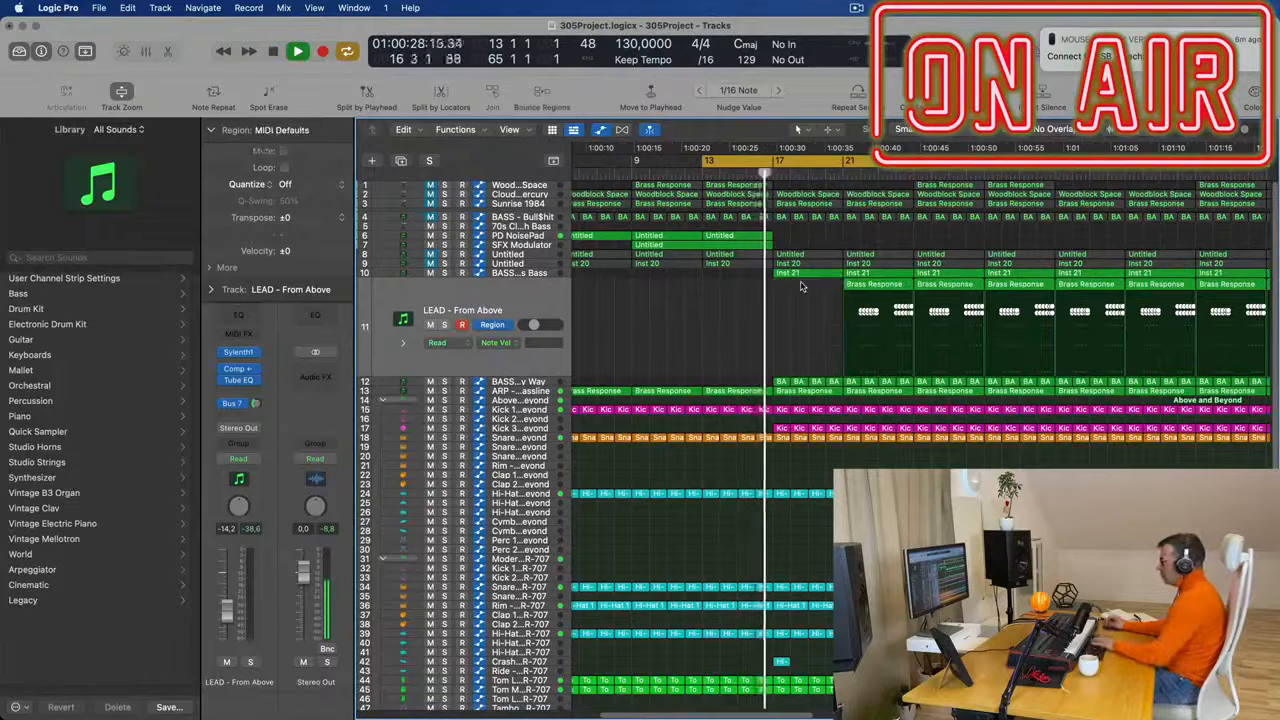
click(852, 286)
click(806, 274)
key(Delete)
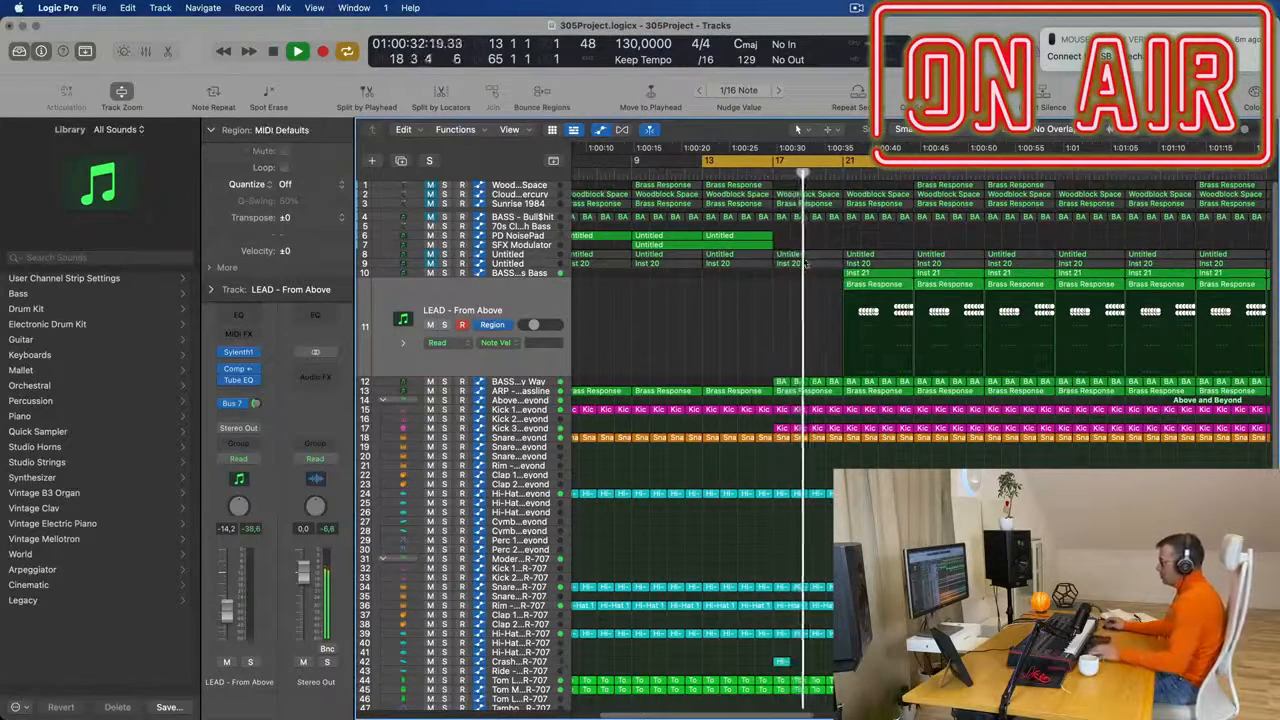
- Replay from bar 13 and switch the BASS - Get Outta My Way track from region automation to track volume automation
click(703, 174)
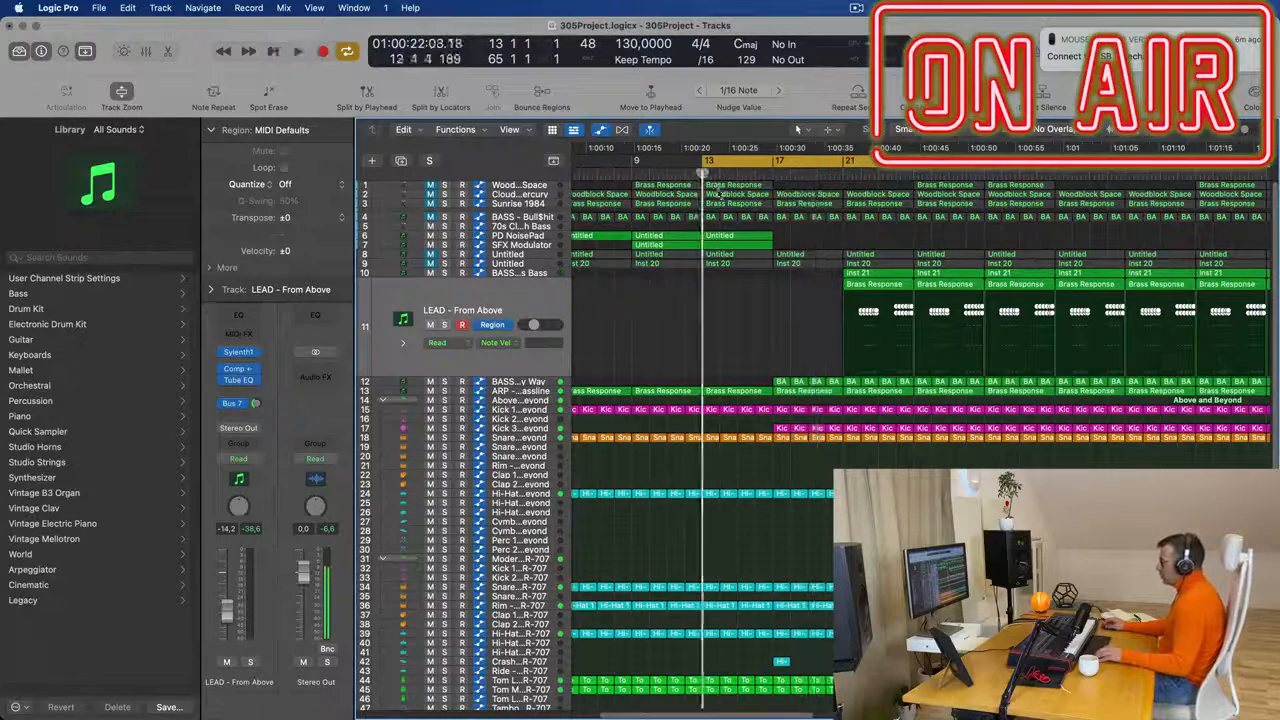
scroll(716, 402, down, 3)
click(527, 384)
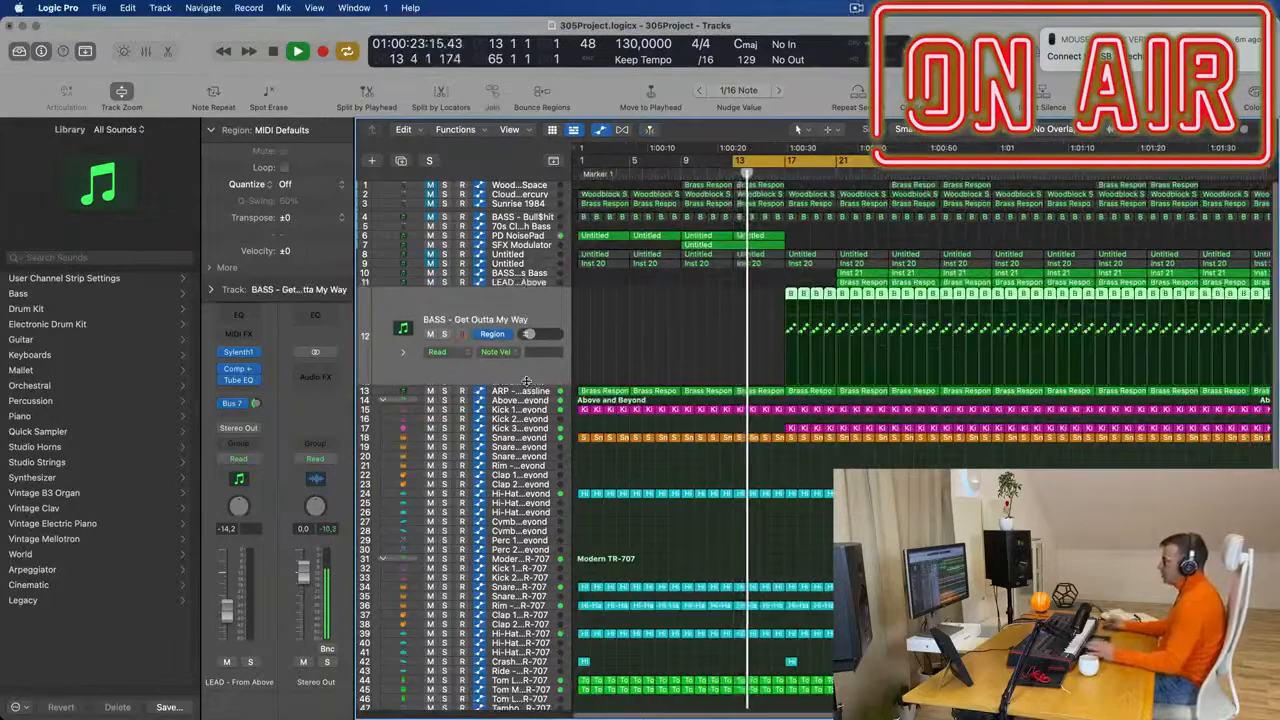
scroll(787, 338, up, 5)
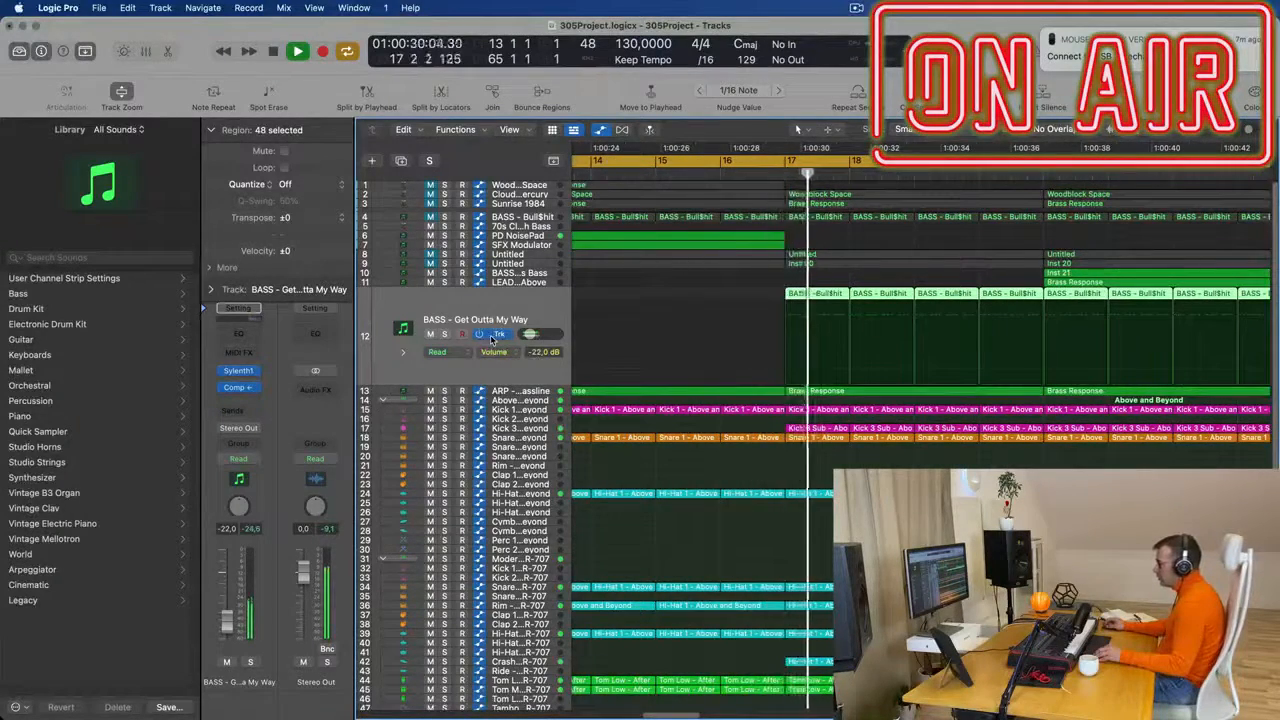
click(491, 335)
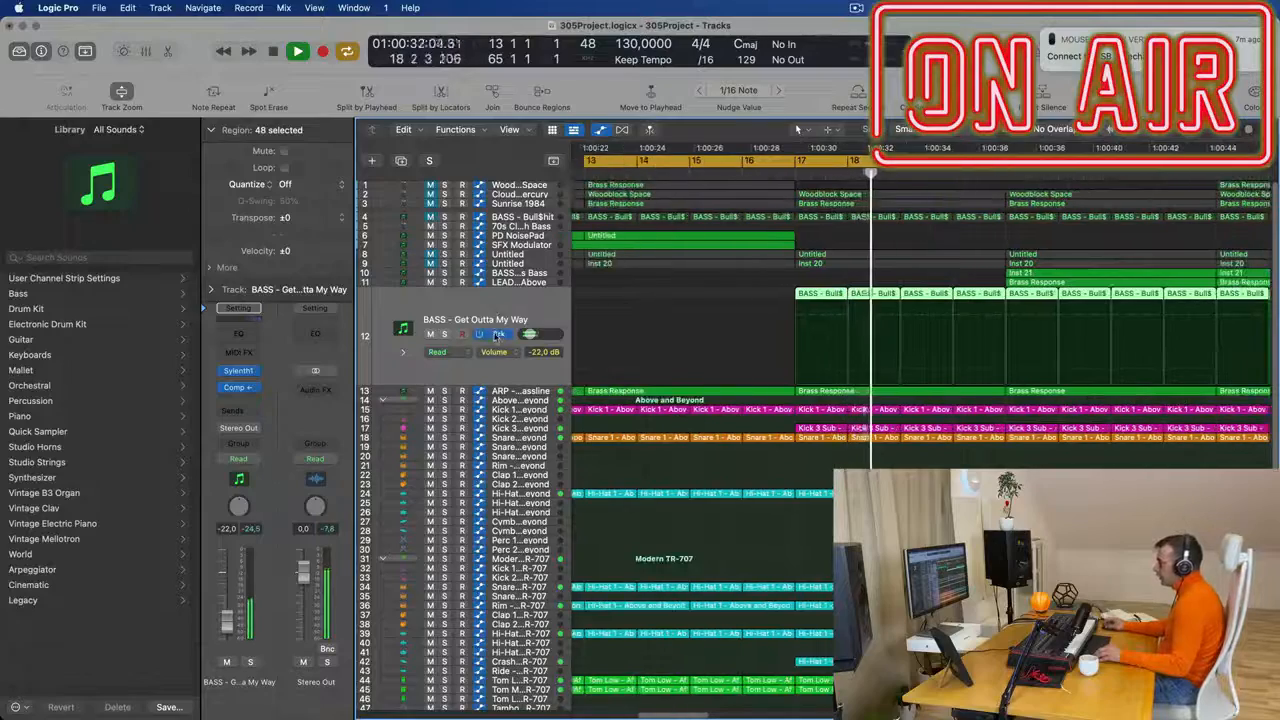
- Delete the regions starting at bar 21 on the LEAD - From Above and BASS - Fat Chorus Bass tracks during playback
scroll(690, 320, down, 6)
scroll(698, 305, down, 5)
key(space)
key(space)
scroll(680, 320, up, 5)
scroll(648, 388, down, 3)
click(713, 284)
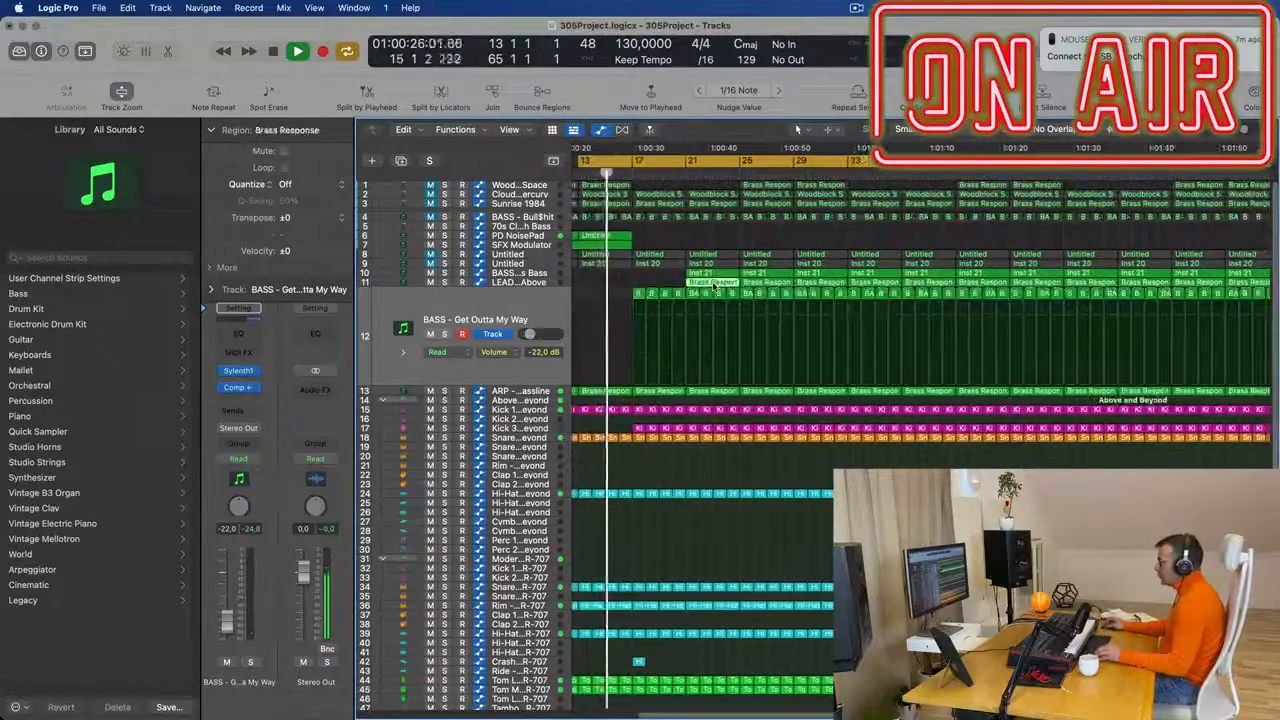
key(Delete)
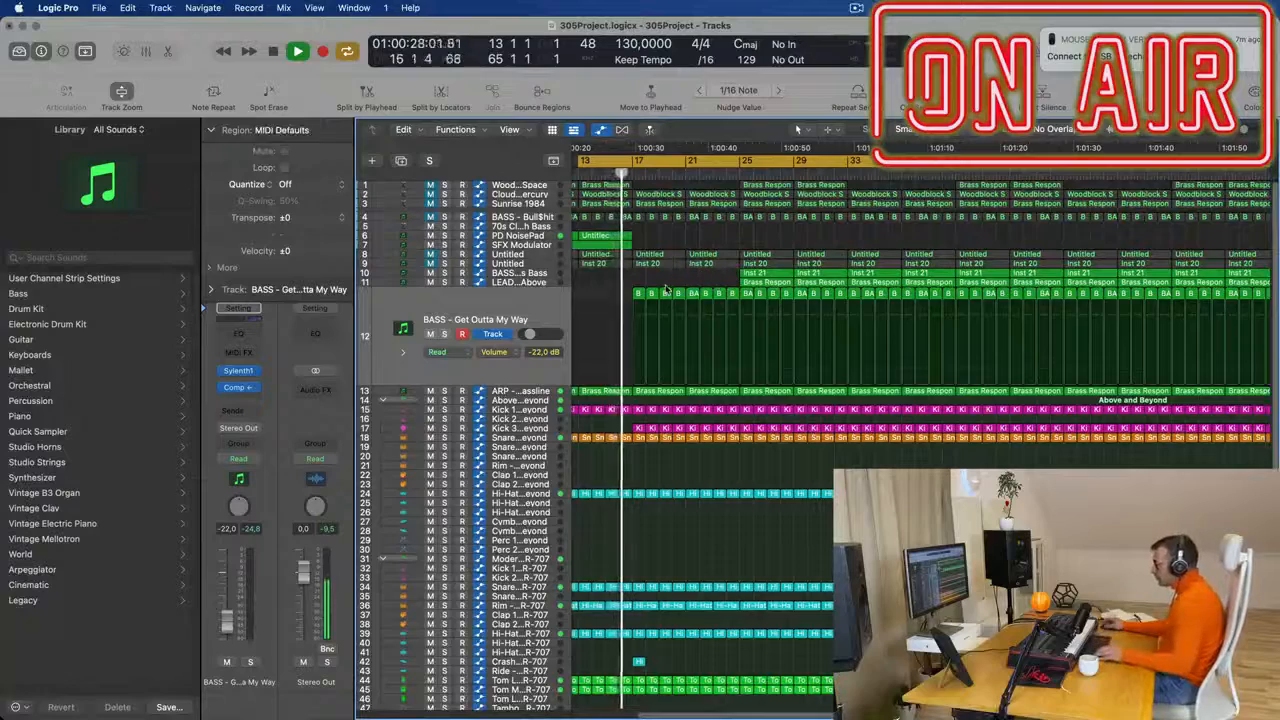
- Extend the PD NoisePad part with two more four-bar regions covering bars 17 to 25
scroll(700, 275, down, 3)
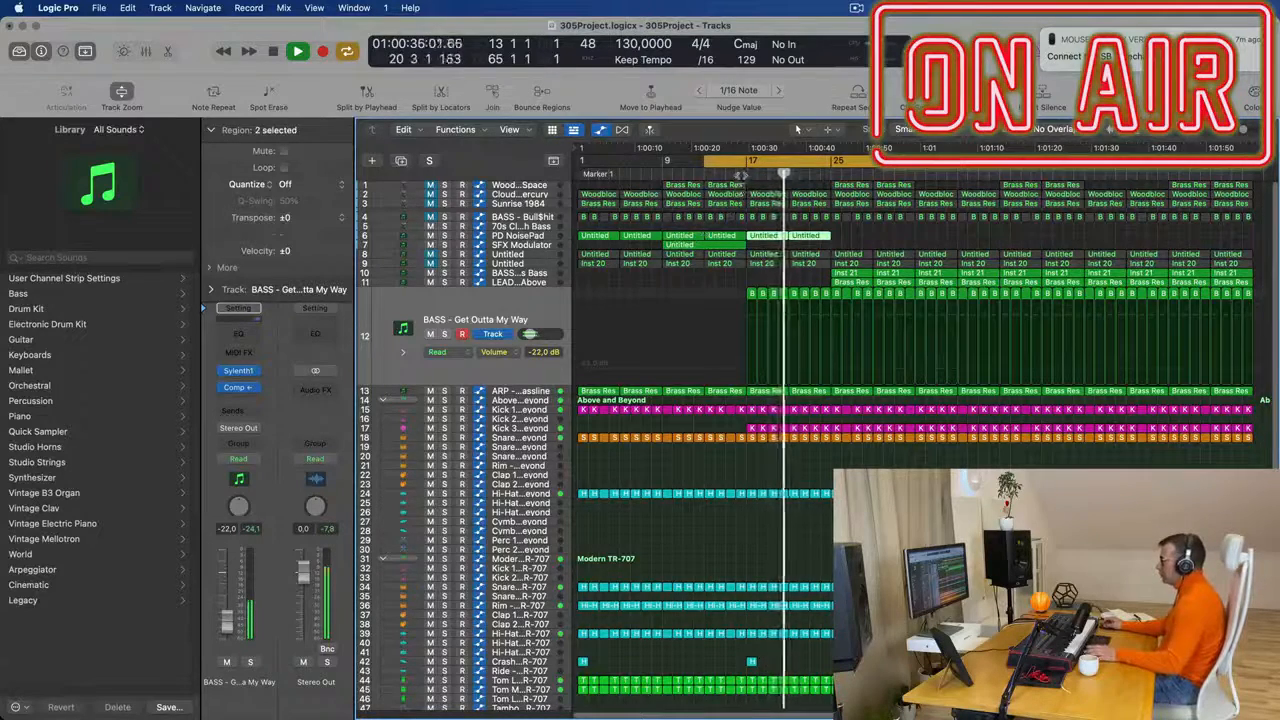
scroll(742, 205, down, 5)
scroll(769, 236, up, 5)
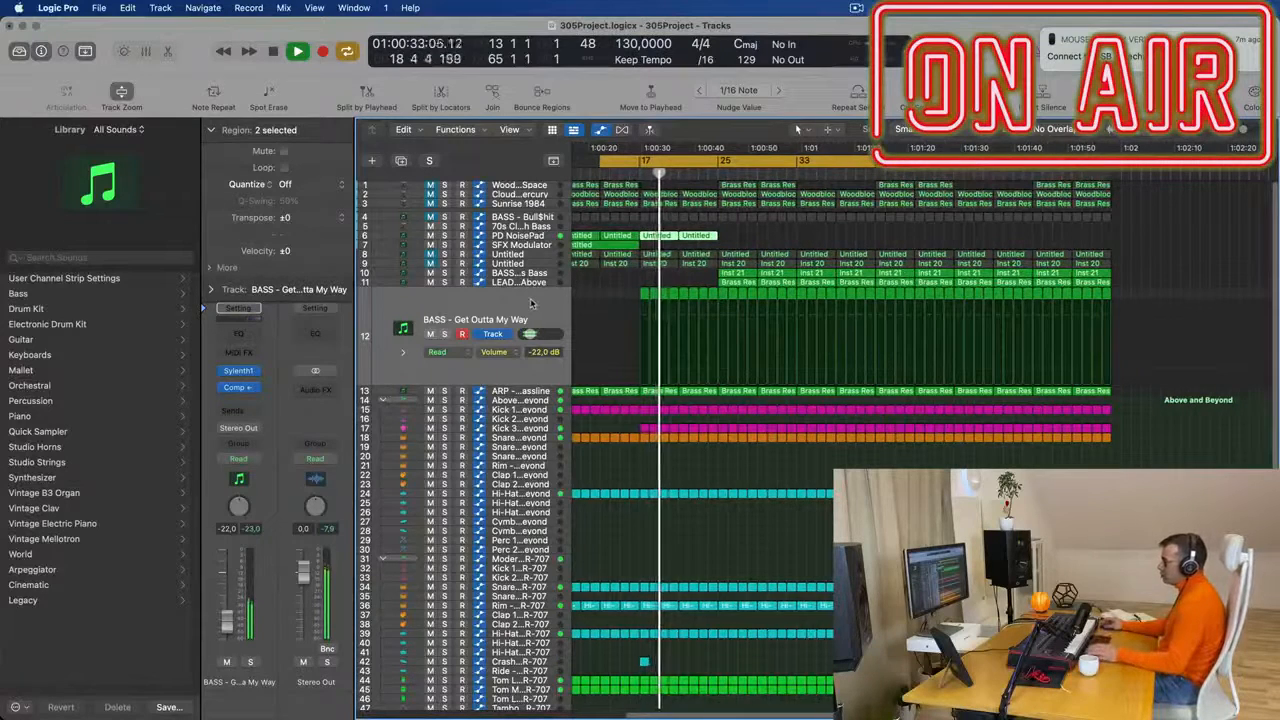
- Set the cycle range to start at bar 17 and end at bar 25, and play the loop
click(531, 306)
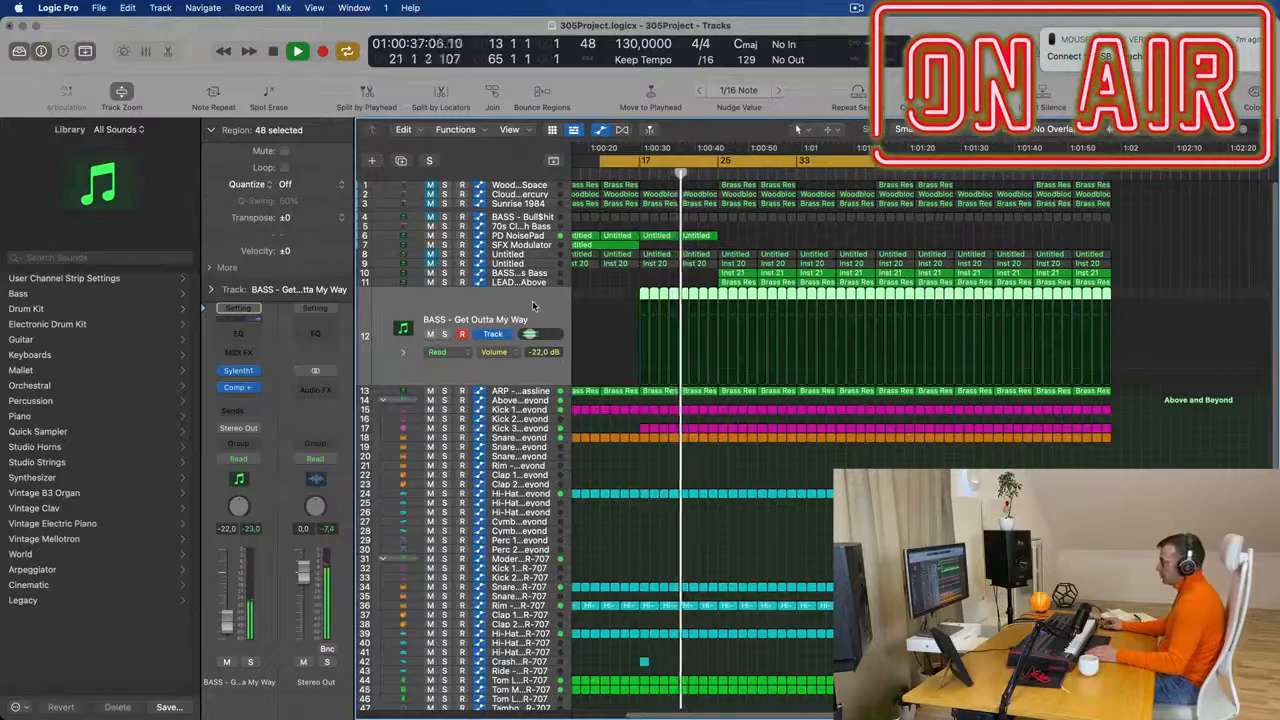
scroll(535, 313, up, 3)
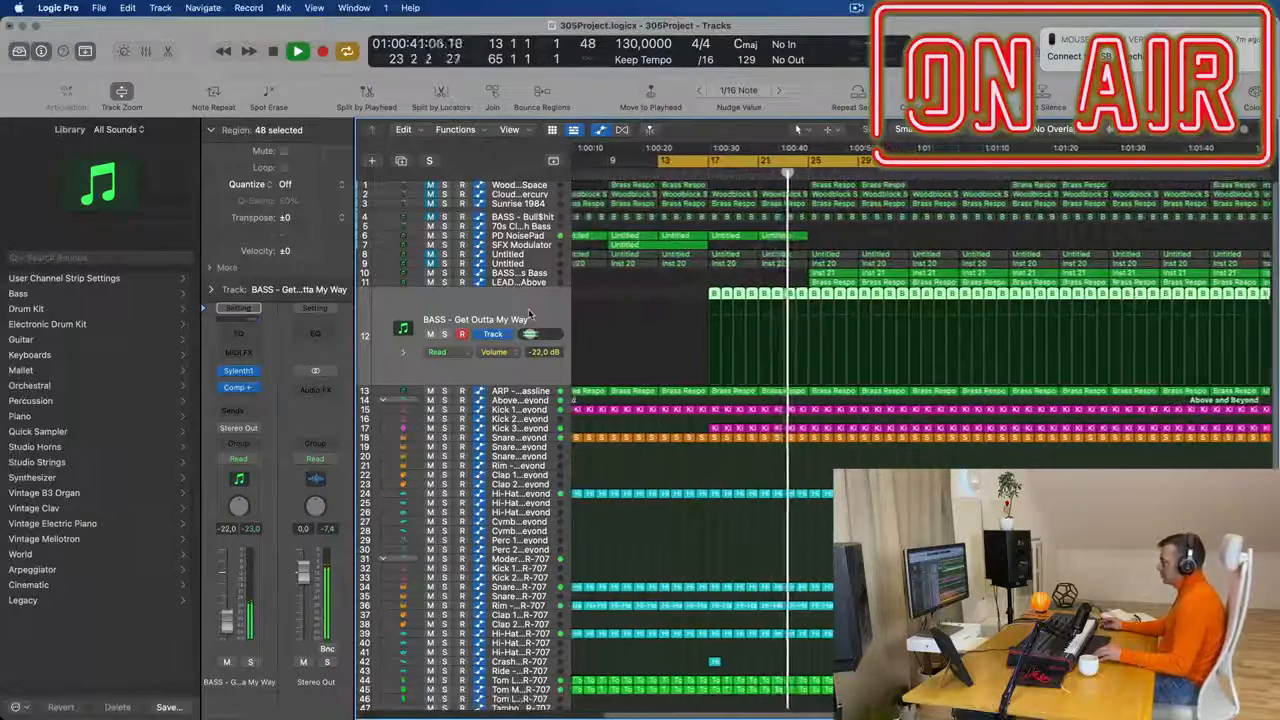
scroll(531, 313, left, 2)
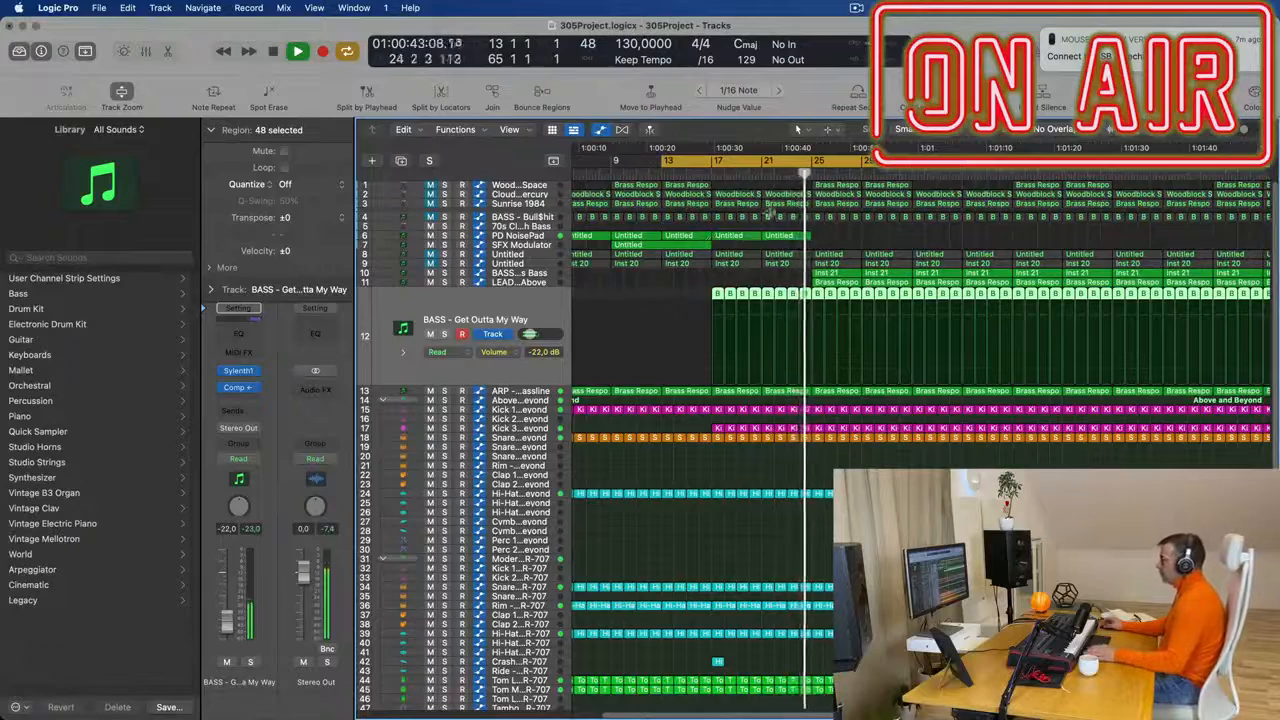
key(space)
key(space)
drag(604, 161, 645, 168)
key(space)
key(space)
drag(1248, 168, 745, 182)
key(space)
key(space)
- Copy the one-bar Hi-Hat 1 region at bar 17 onto the Ride - Modern TR-707 track and open it for note editing
scroll(761, 337, down, 1)
scroll(760, 337, down, 3)
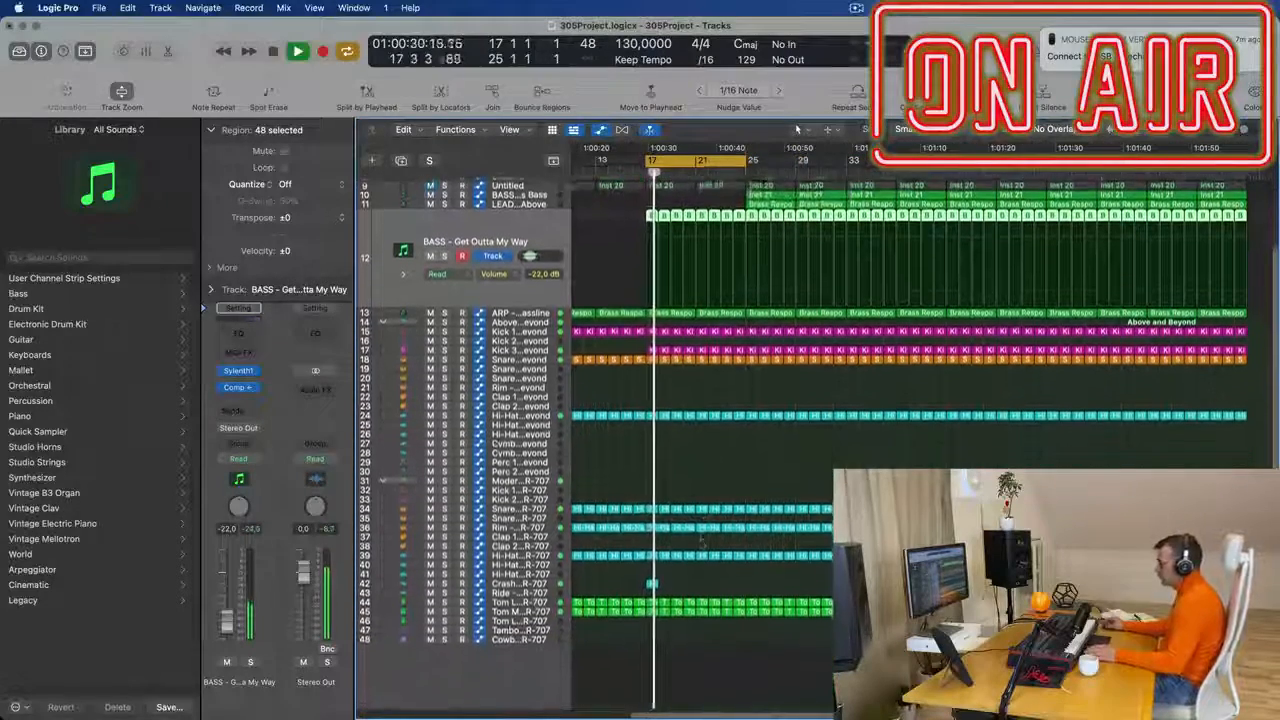
click(651, 555)
drag(651, 555, 652, 592)
double_click(651, 588)
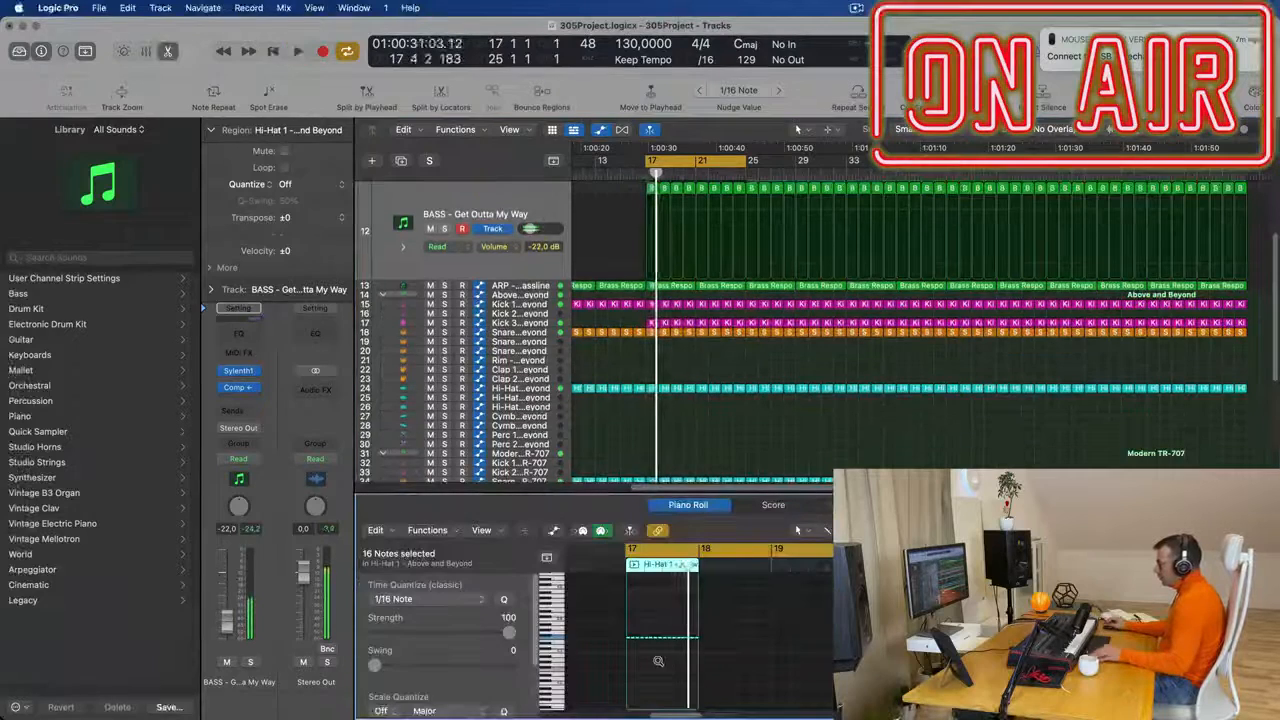
- Reduce the copied ride region at bar 17 to four notes and play it from bar 17
scroll(658, 661, up, 5)
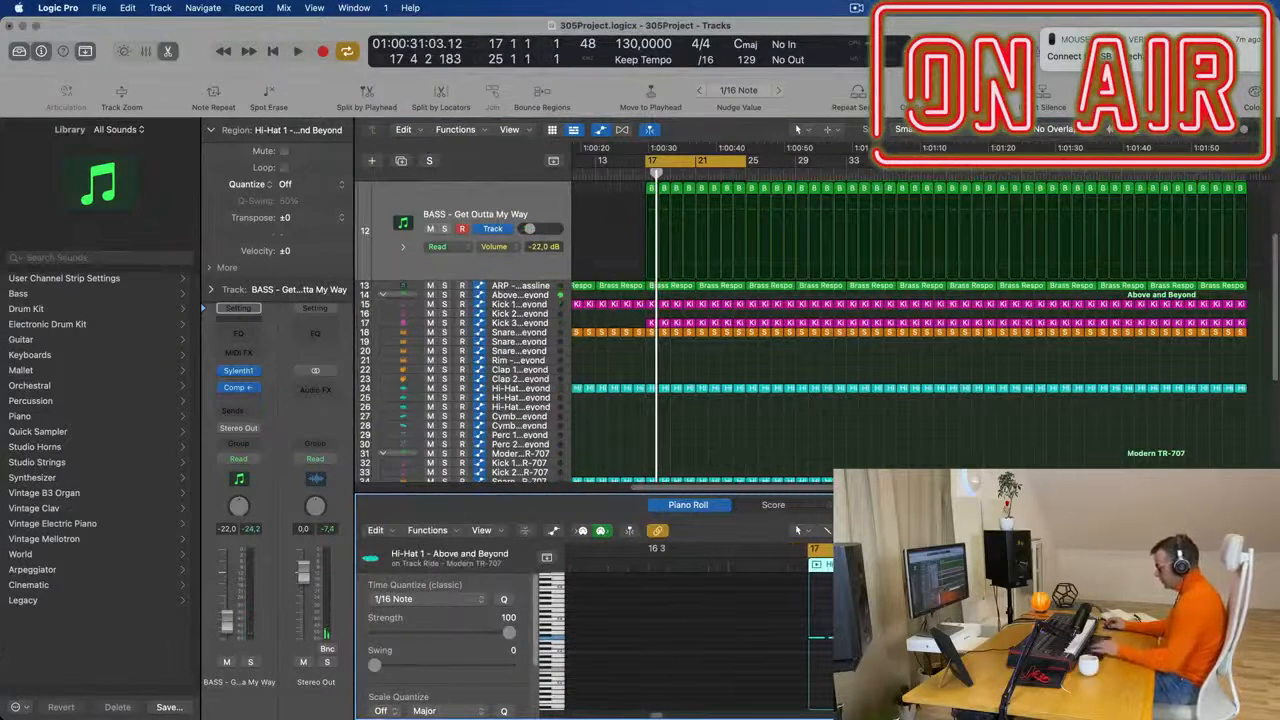
key(Right)
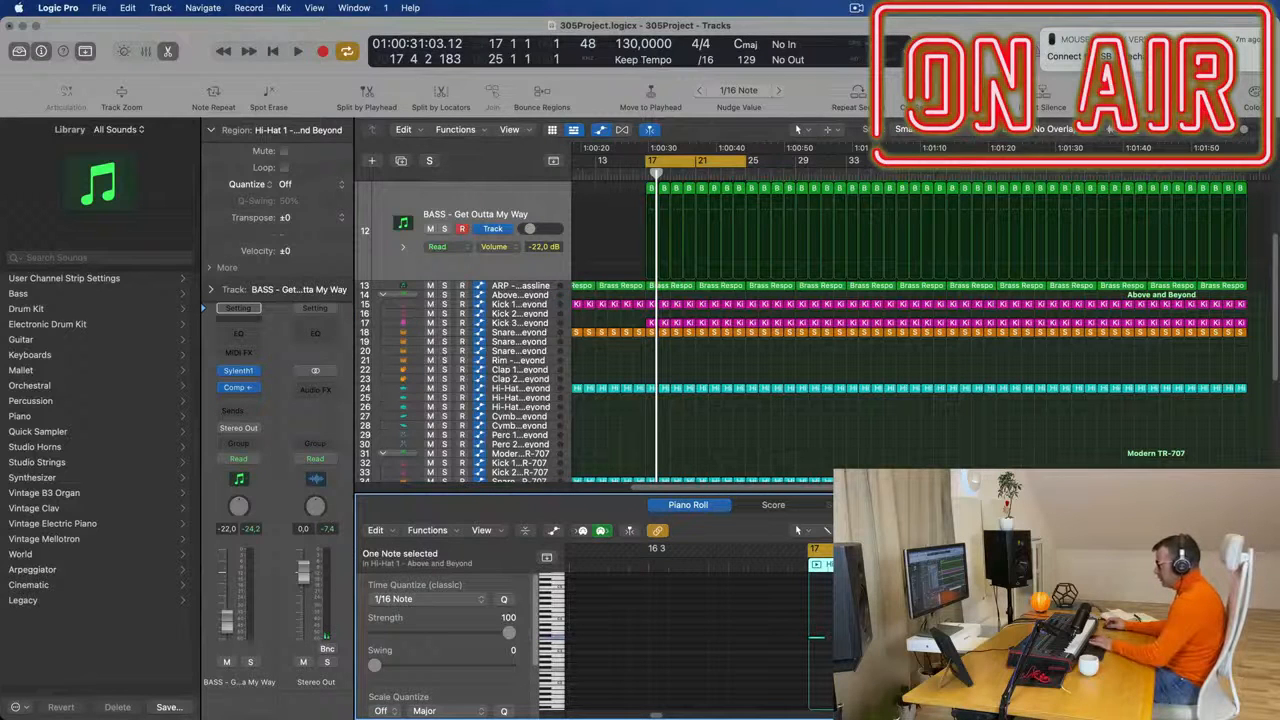
key(space)
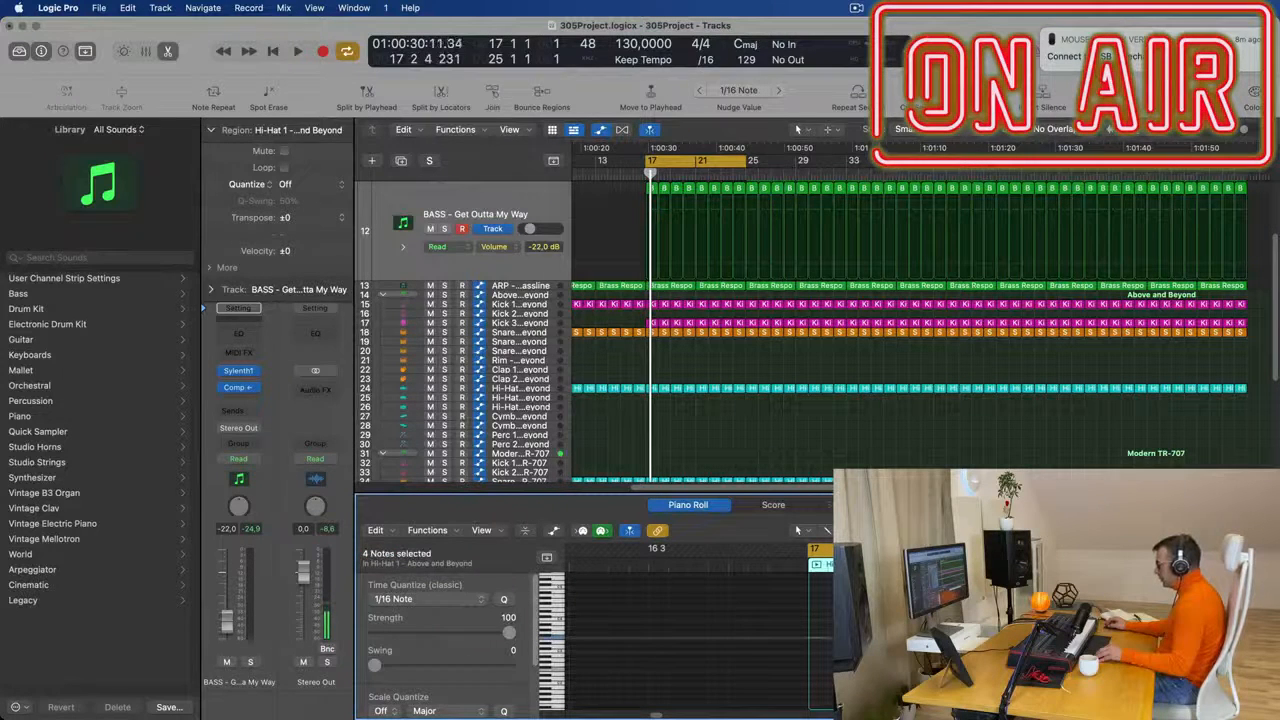
key(space)
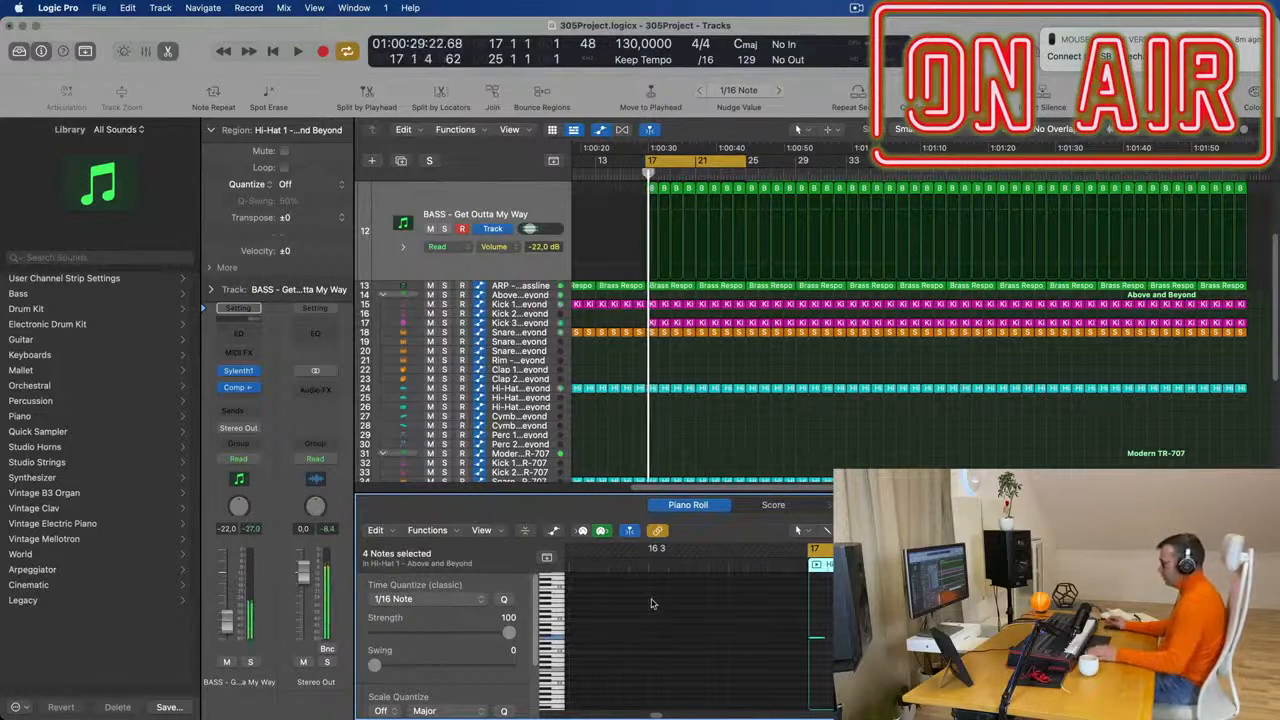
- Select the Ride - Modern TR-707 track and repeat its one-bar region from bar 17 up to bar 25
scroll(746, 440, down, 6)
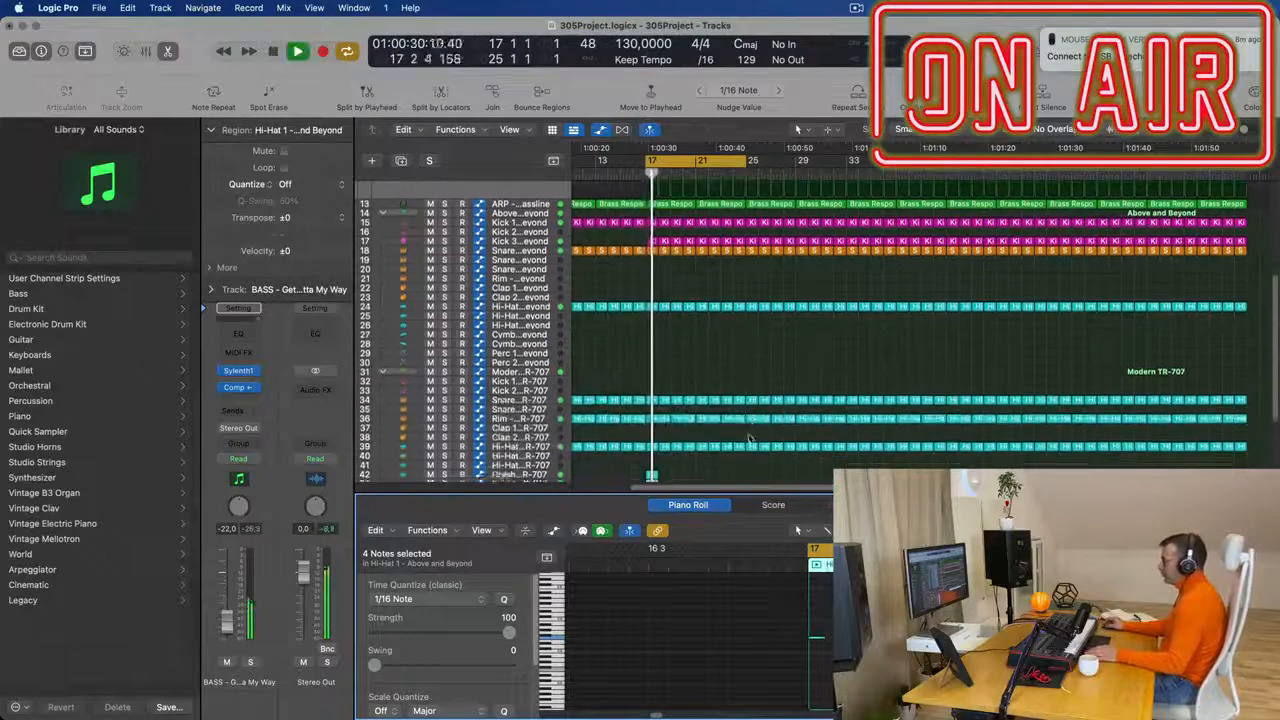
key(space)
key(space)
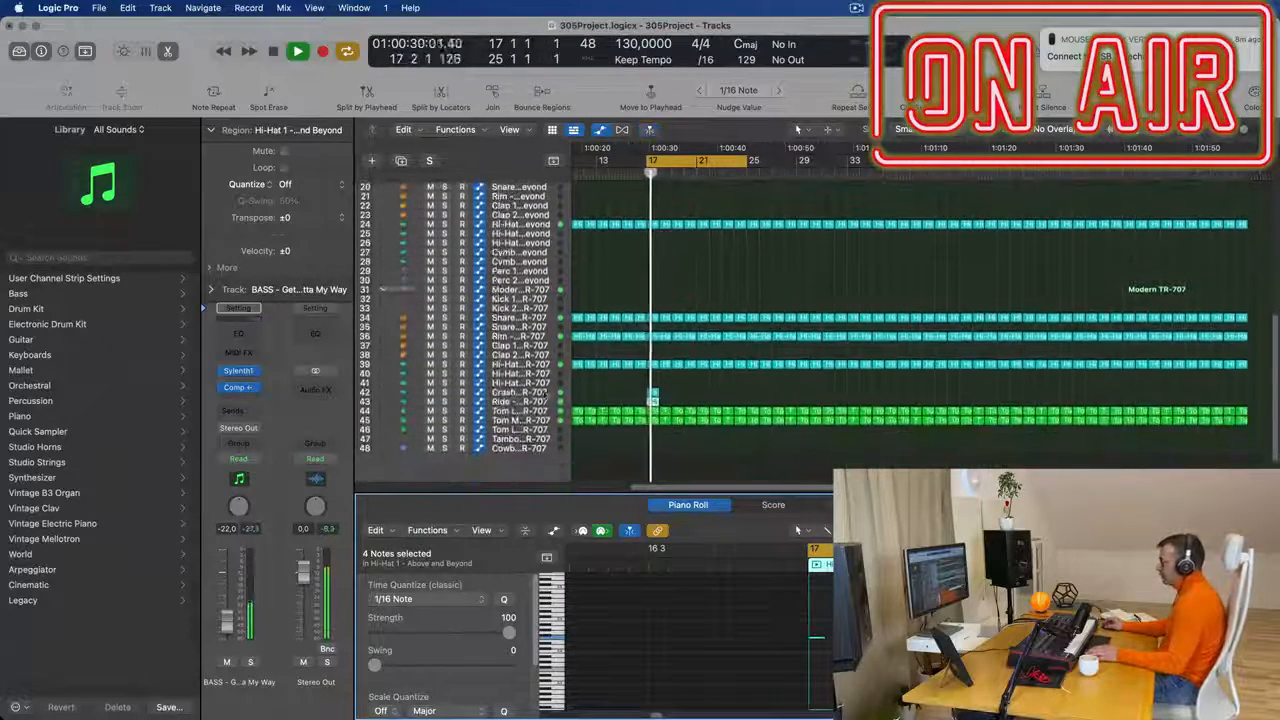
click(505, 401)
key(space)
key(space)
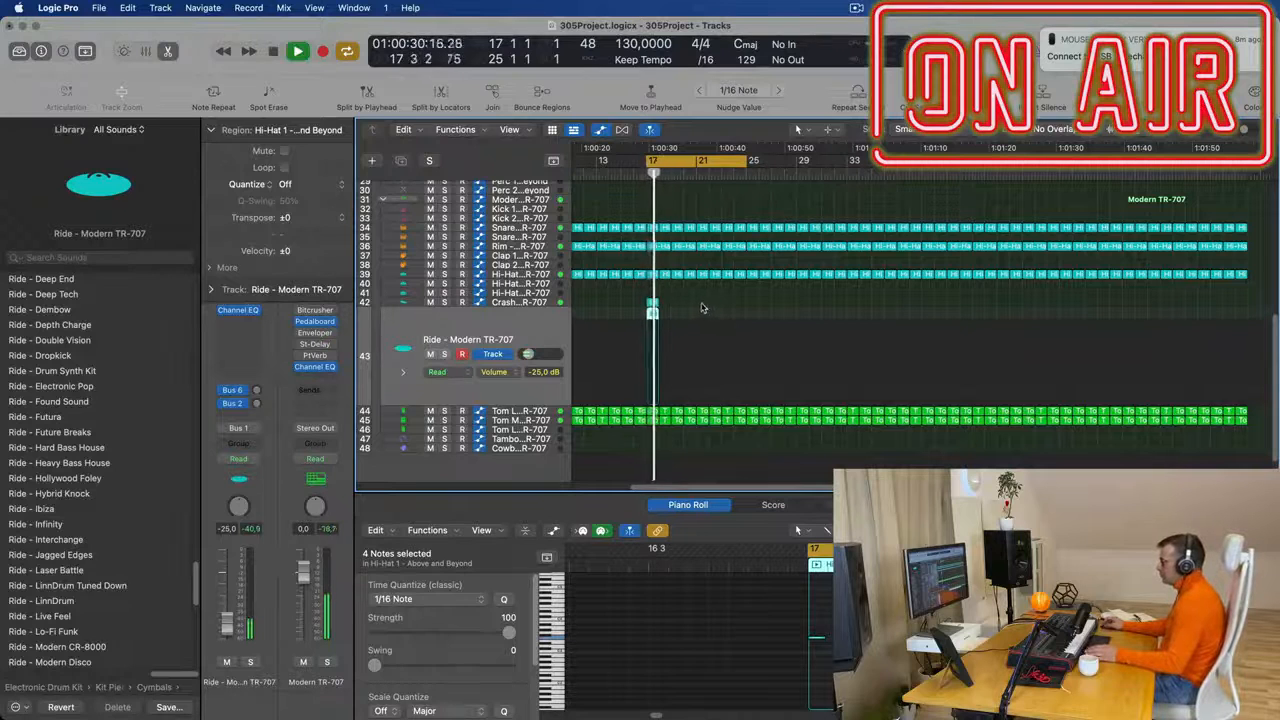
key(space)
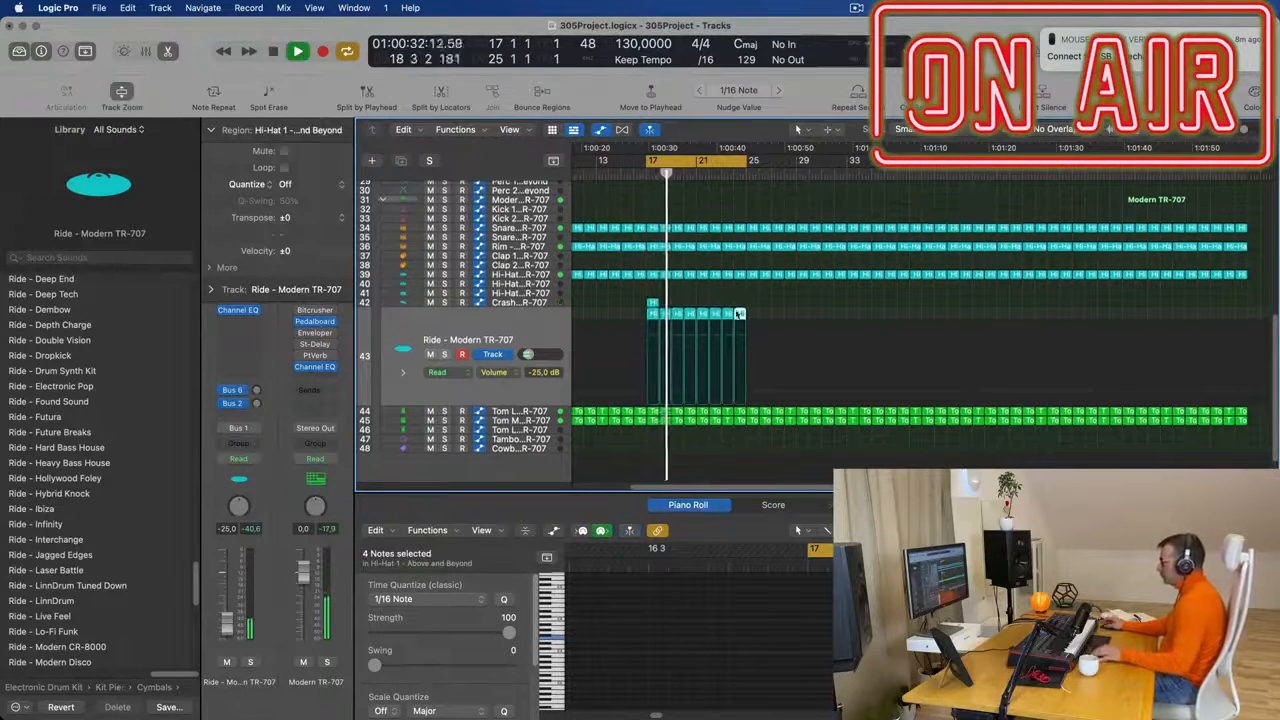
- Draw a rising region automation ramp on the ARP - Fat Bassline track from 2.476 at bar 17 up to bar 21
scroll(757, 300, up, 5)
scroll(759, 334, down, 3)
scroll(758, 334, up, 3)
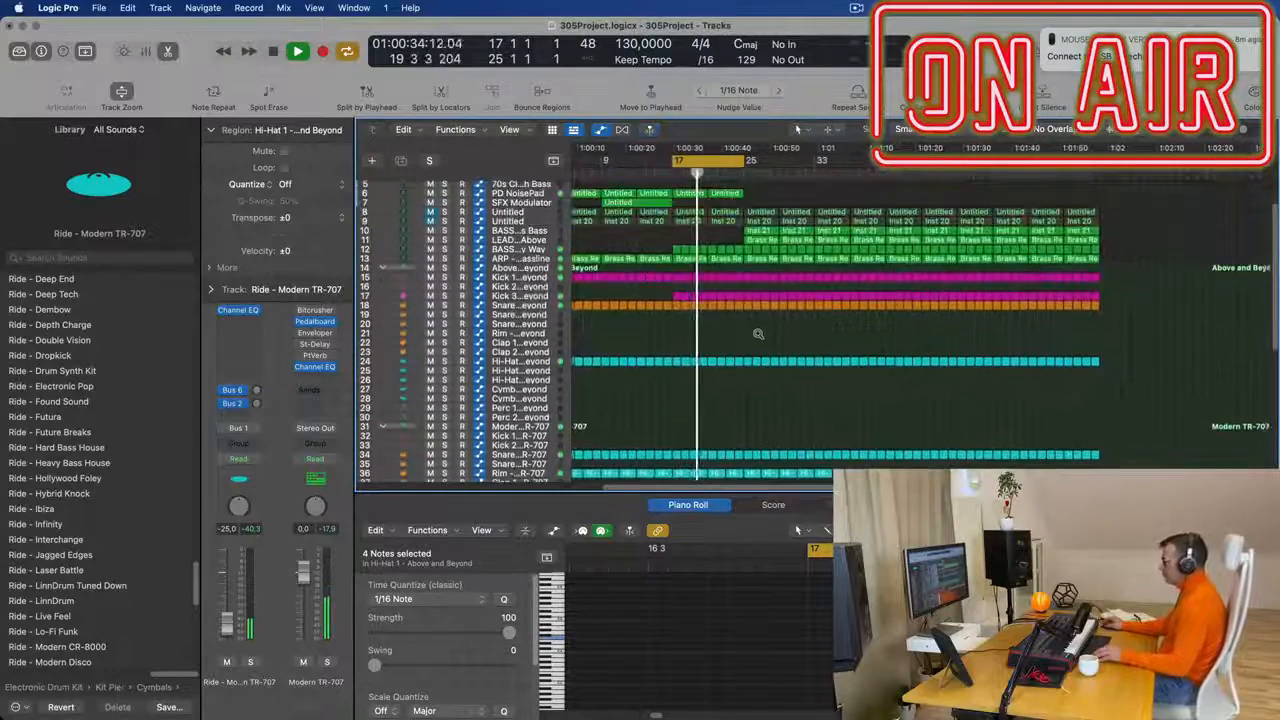
scroll(758, 334, down, 3)
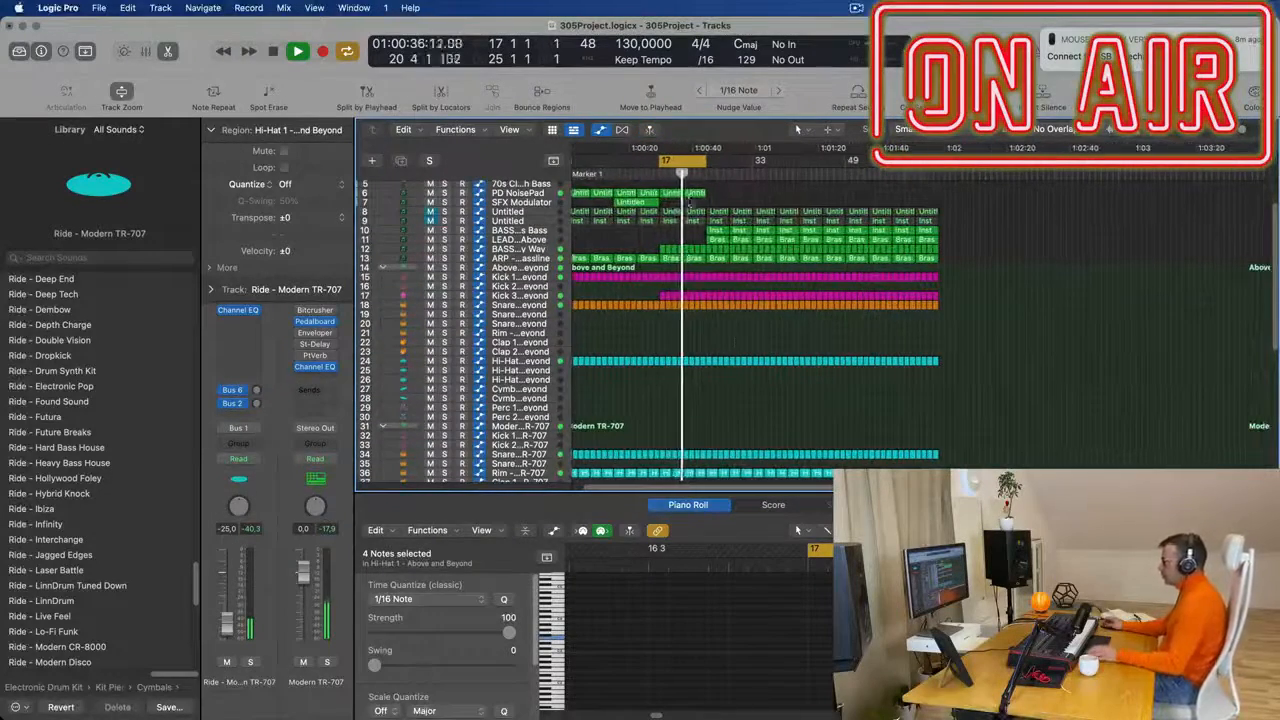
click(531, 259)
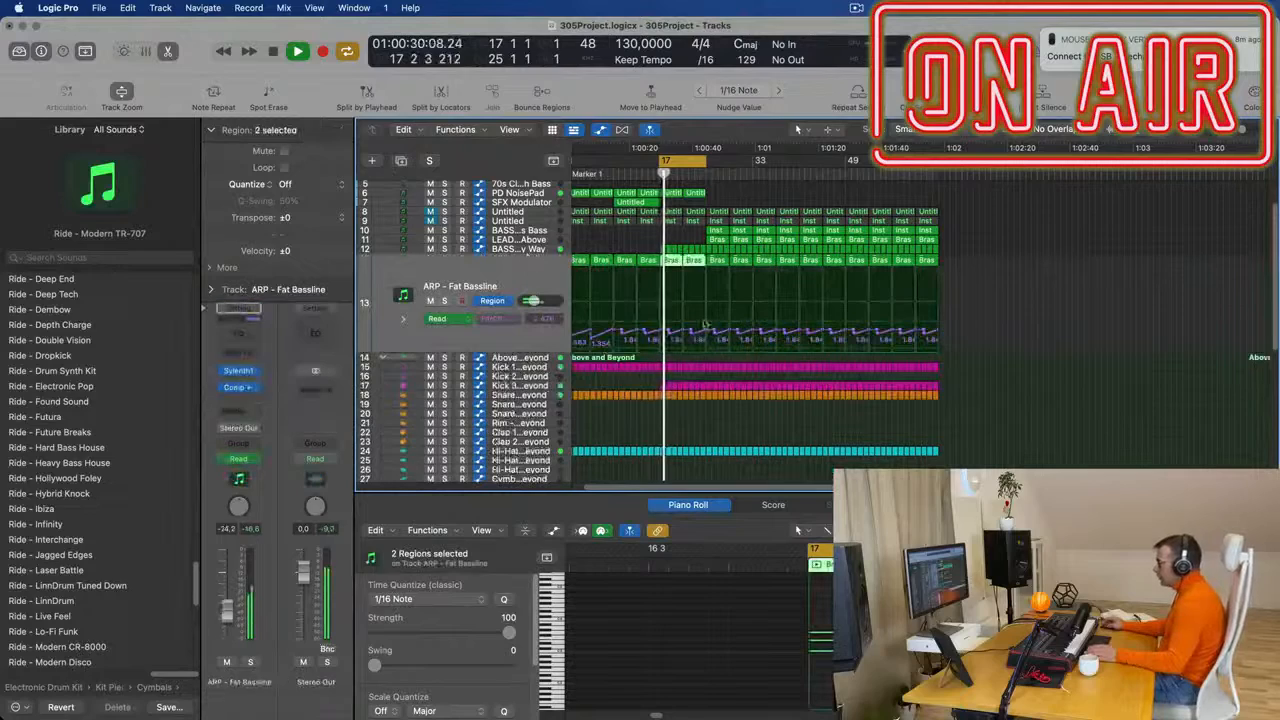
scroll(700, 341, up, 3)
scroll(700, 341, up, 3)
drag(683, 332, 732, 312)
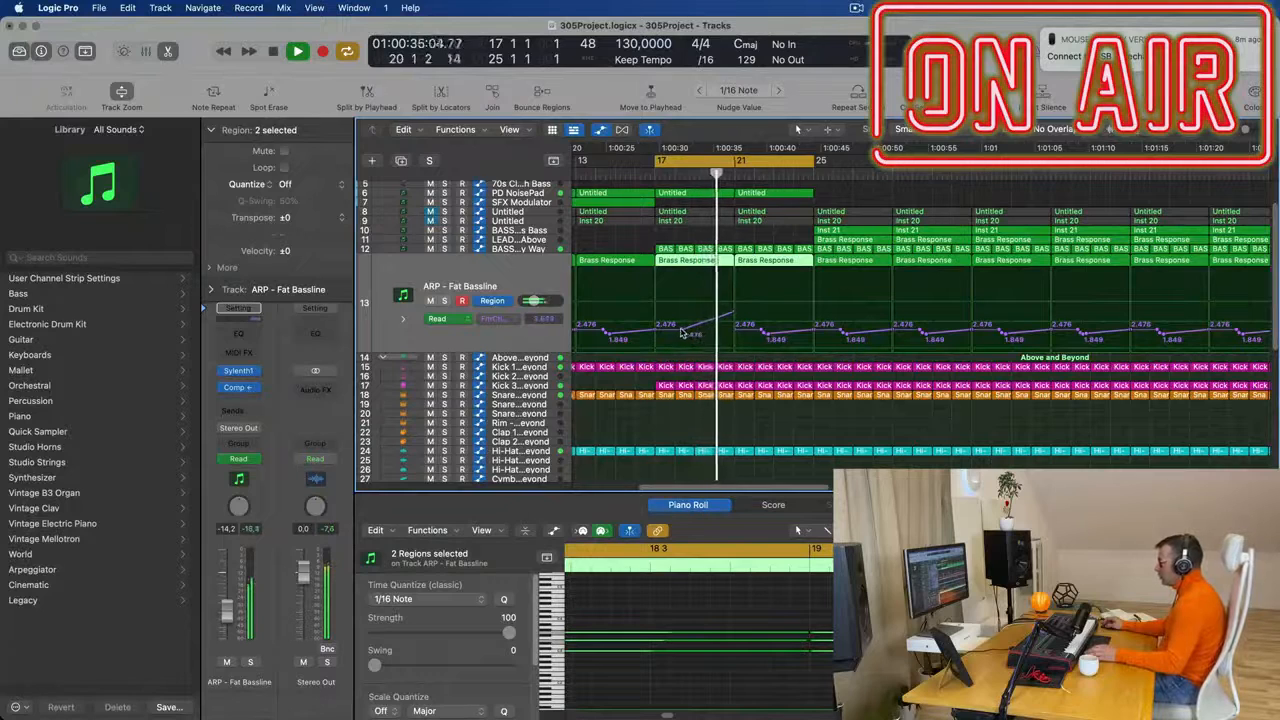
scroll(692, 332, down, 1)
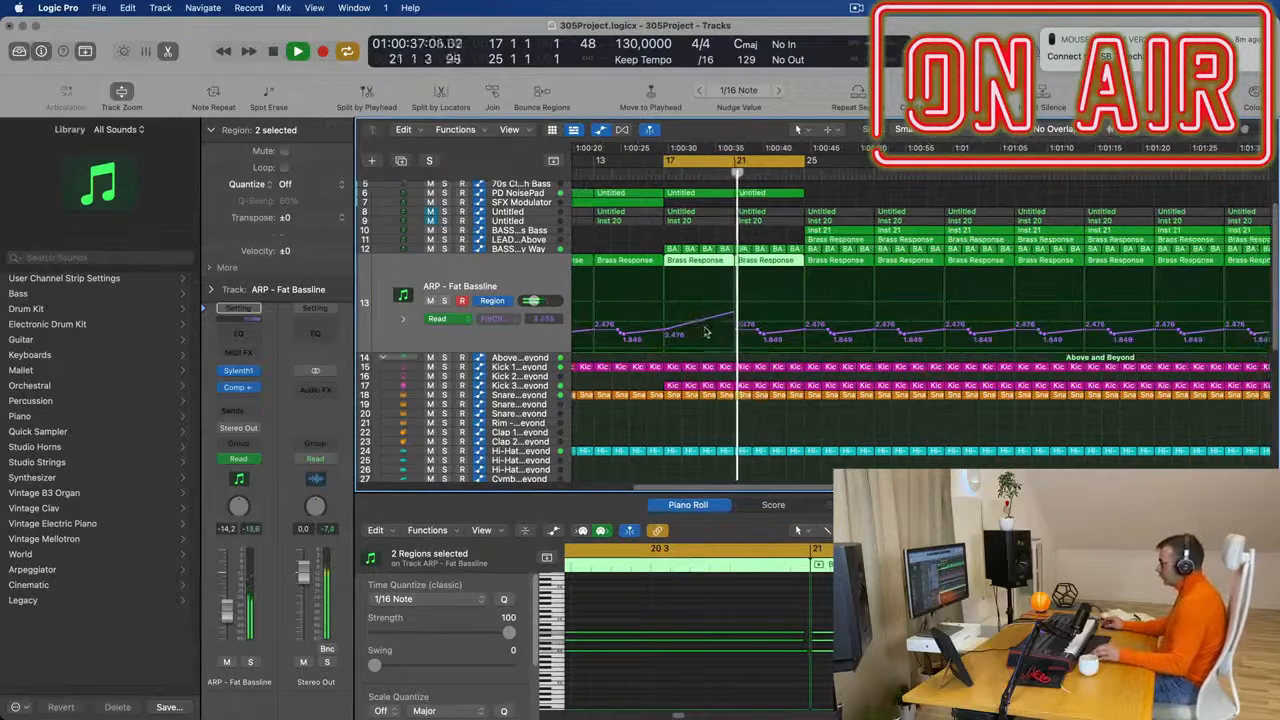
- Copy the Inst 21 region from bar 25 to bar 21 on the BASS - Fat Chorus Bass track and replay from bar 17
key(space)
drag(845, 230, 776, 236)
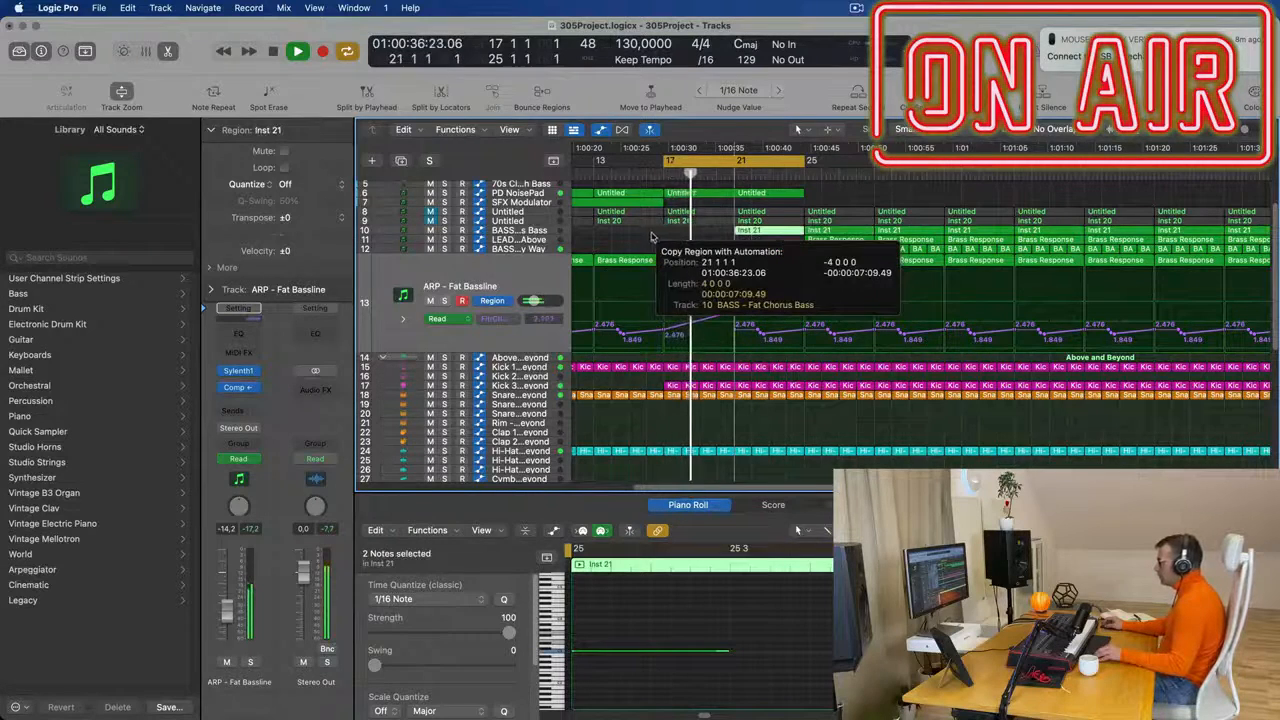
scroll(655, 237, down, 3)
click(533, 236)
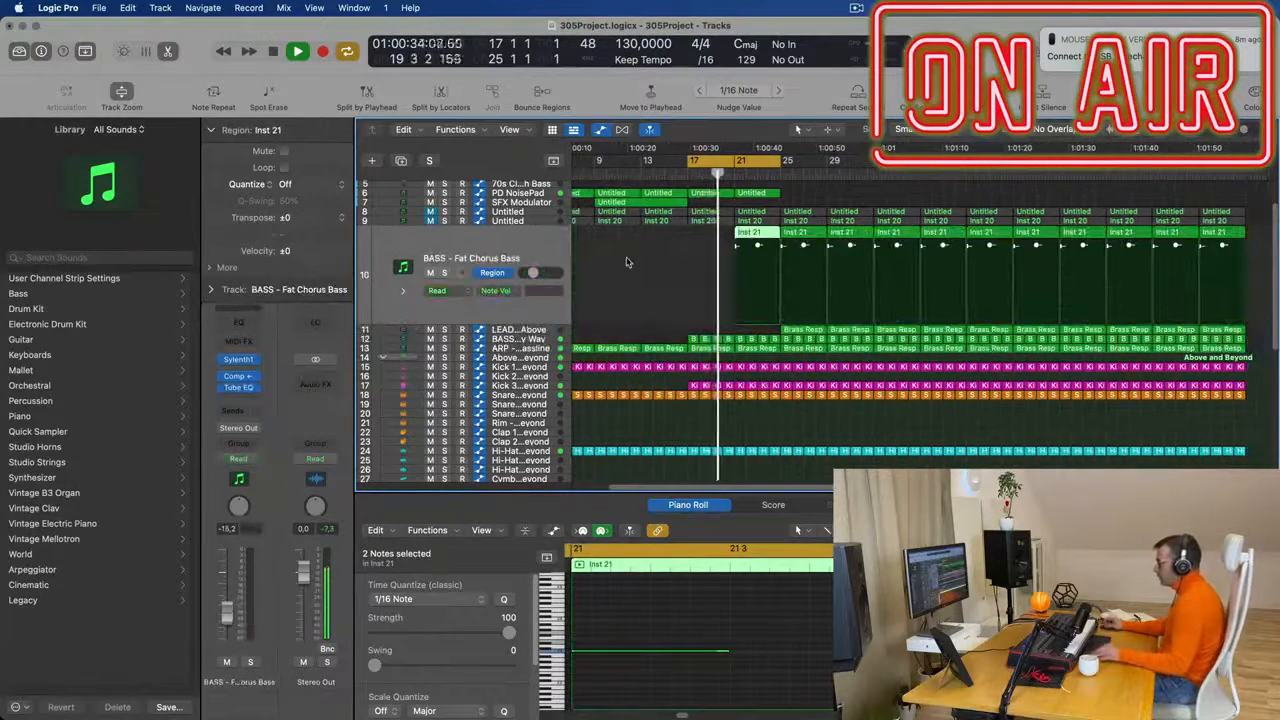
scroll(630, 265, down, 3)
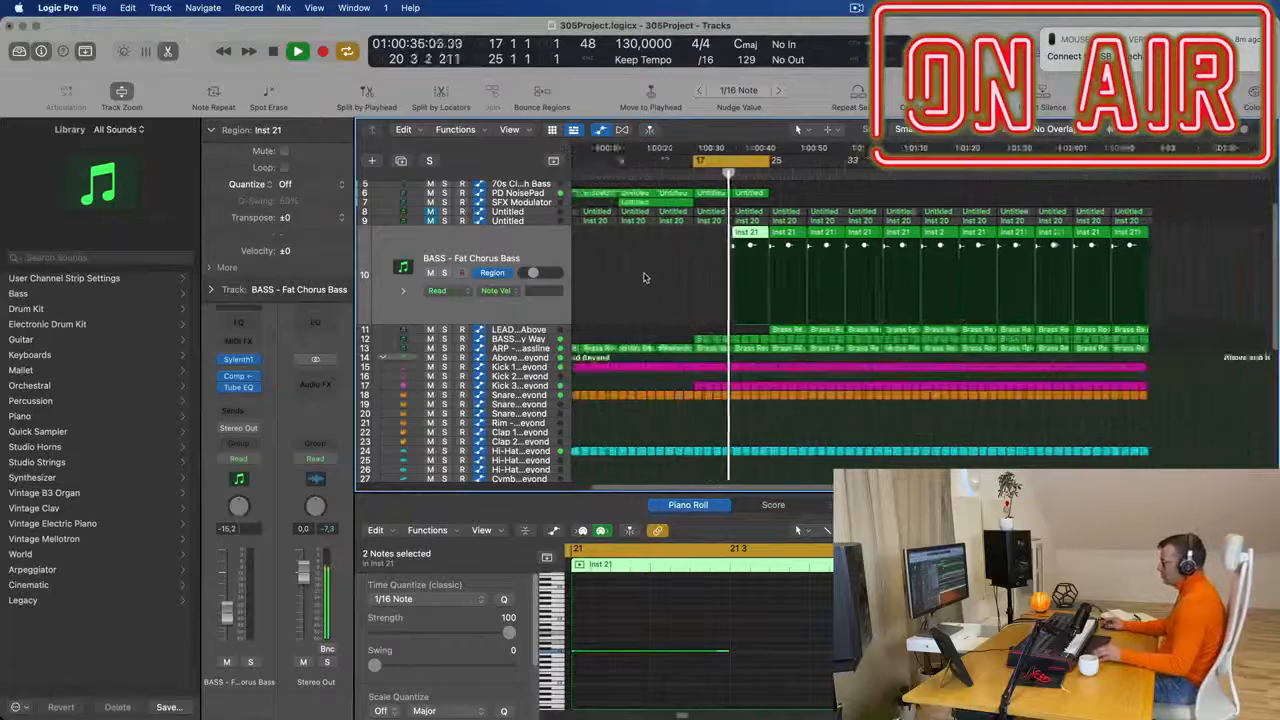
scroll(643, 278, up, 5)
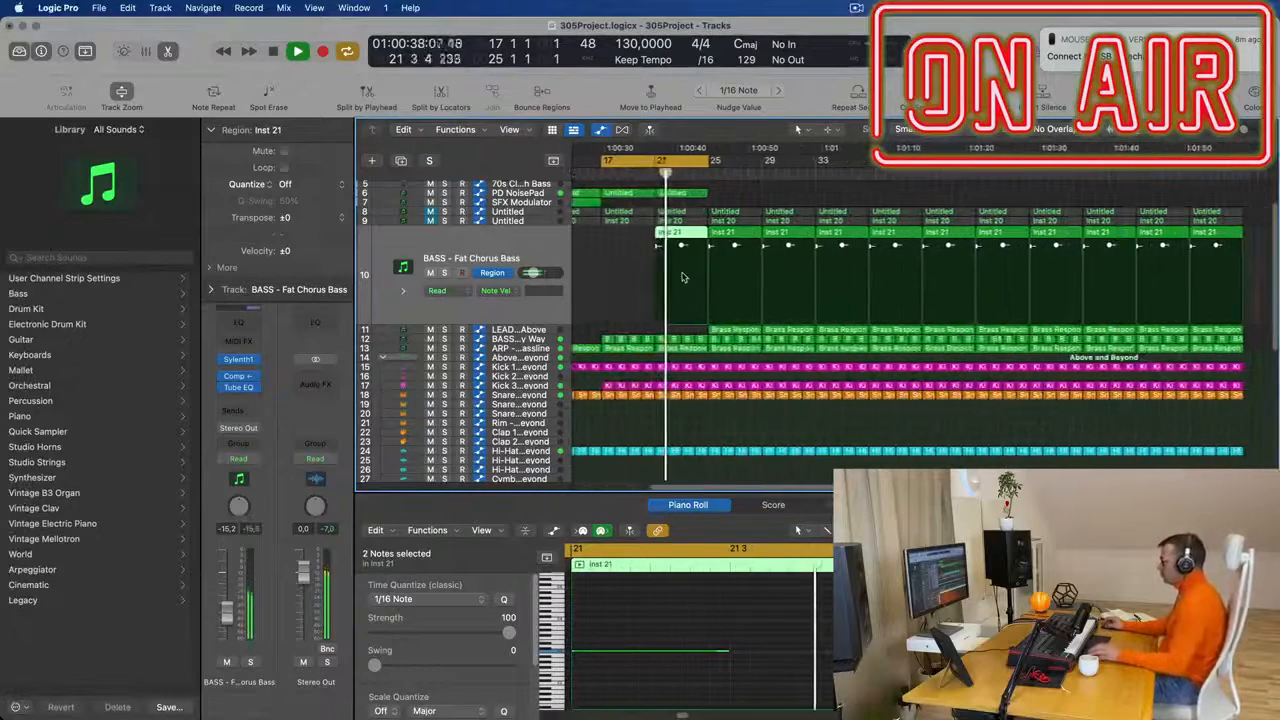
key(space)
key(space)
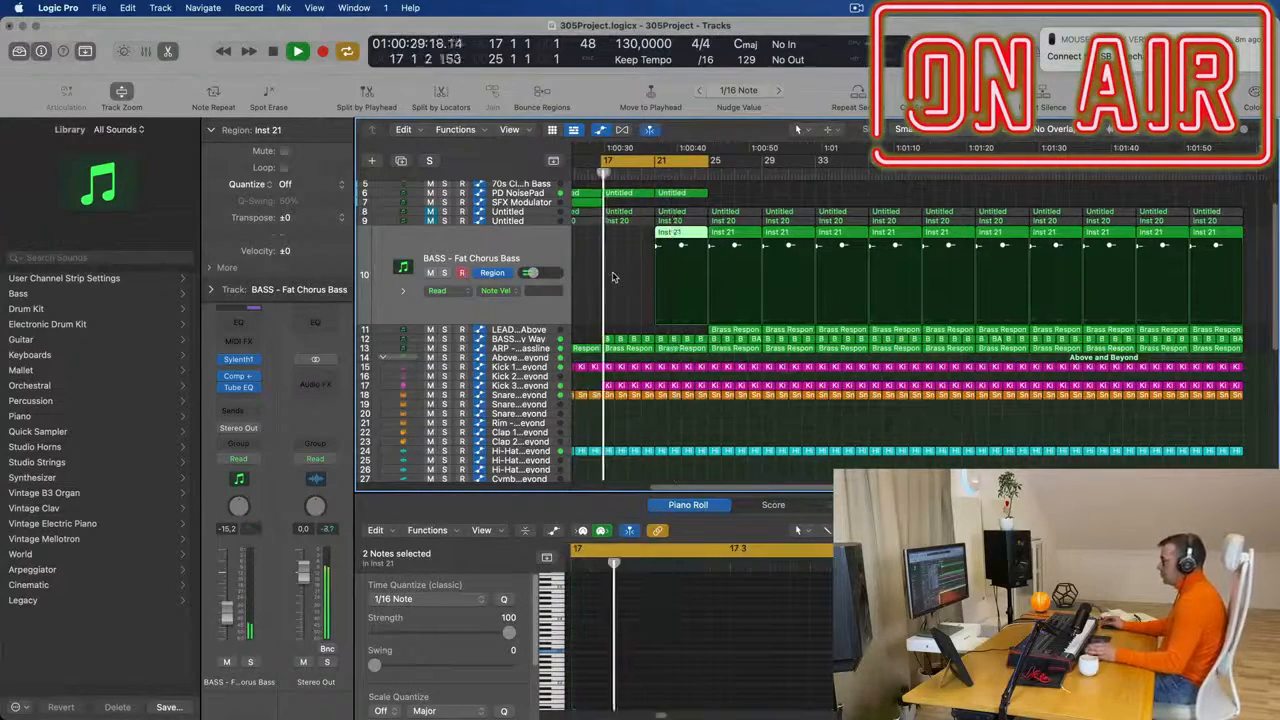
- Join the two Brass Response regions between bars 17 and 25 on the ARP - Fat Bassline track into one region
scroll(620, 273, up, 5)
scroll(700, 282, down, 3)
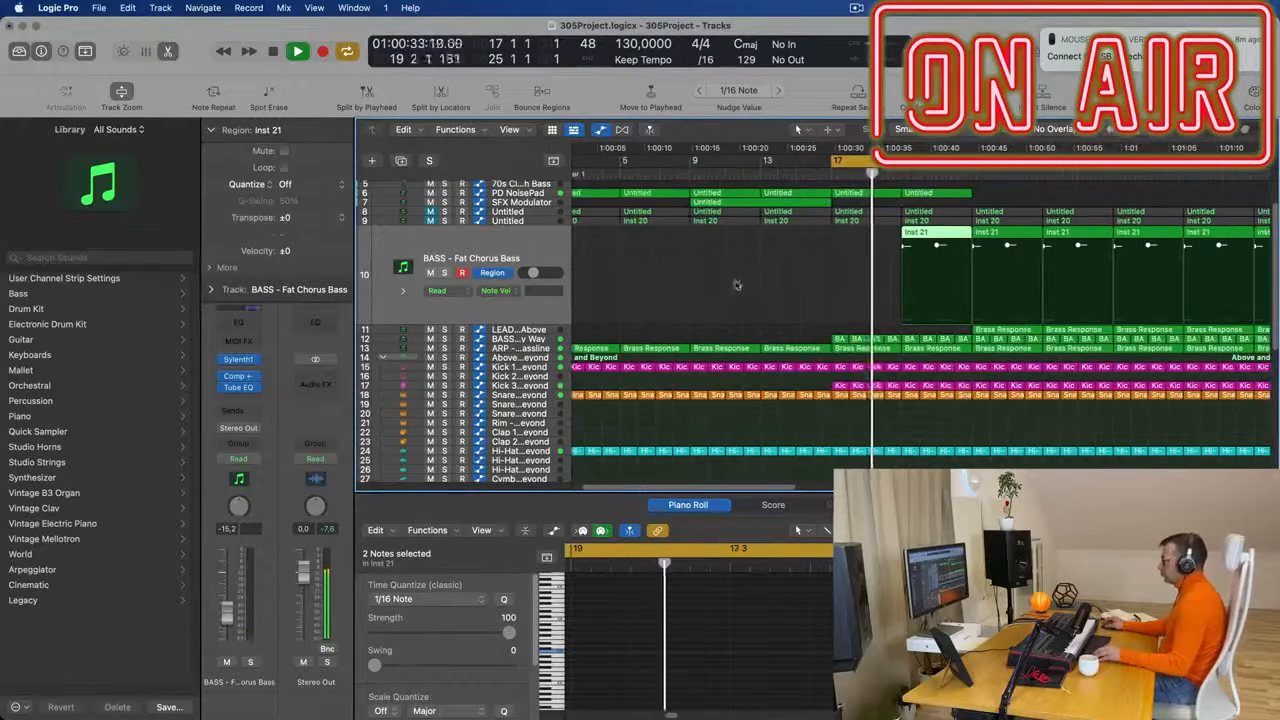
scroll(760, 294, down, 1)
scroll(787, 300, up, 2)
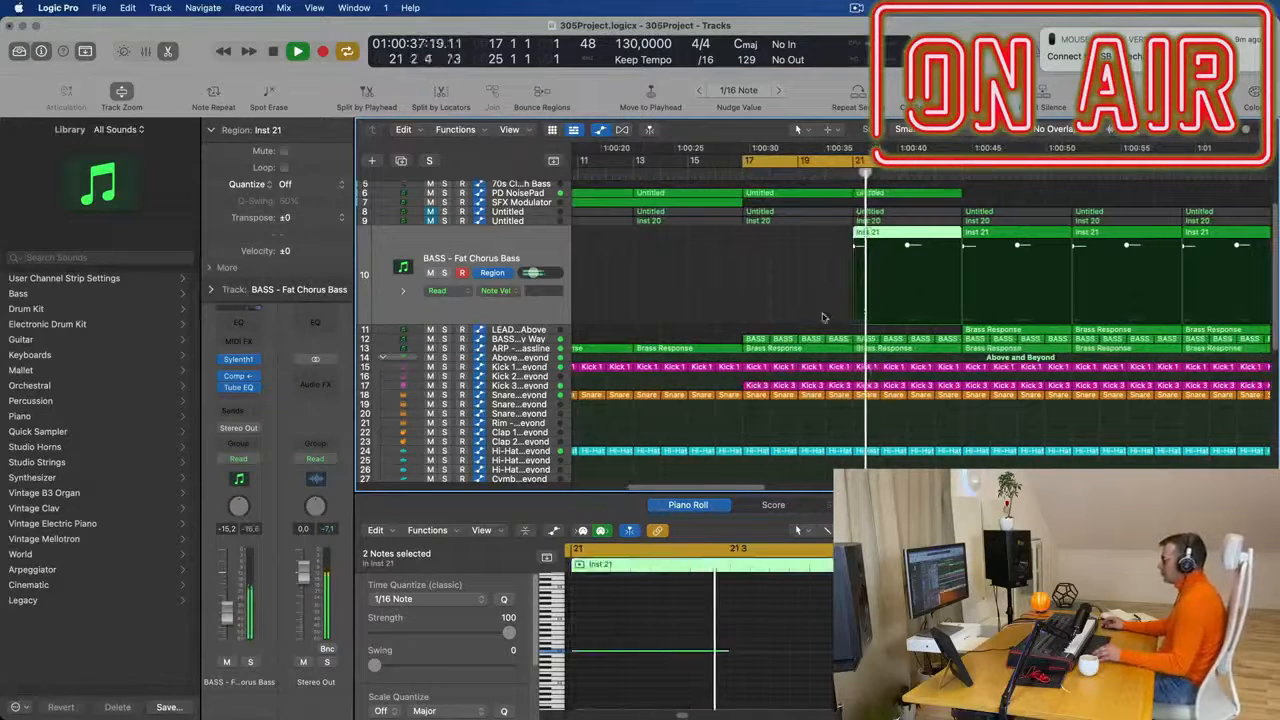
click(544, 340)
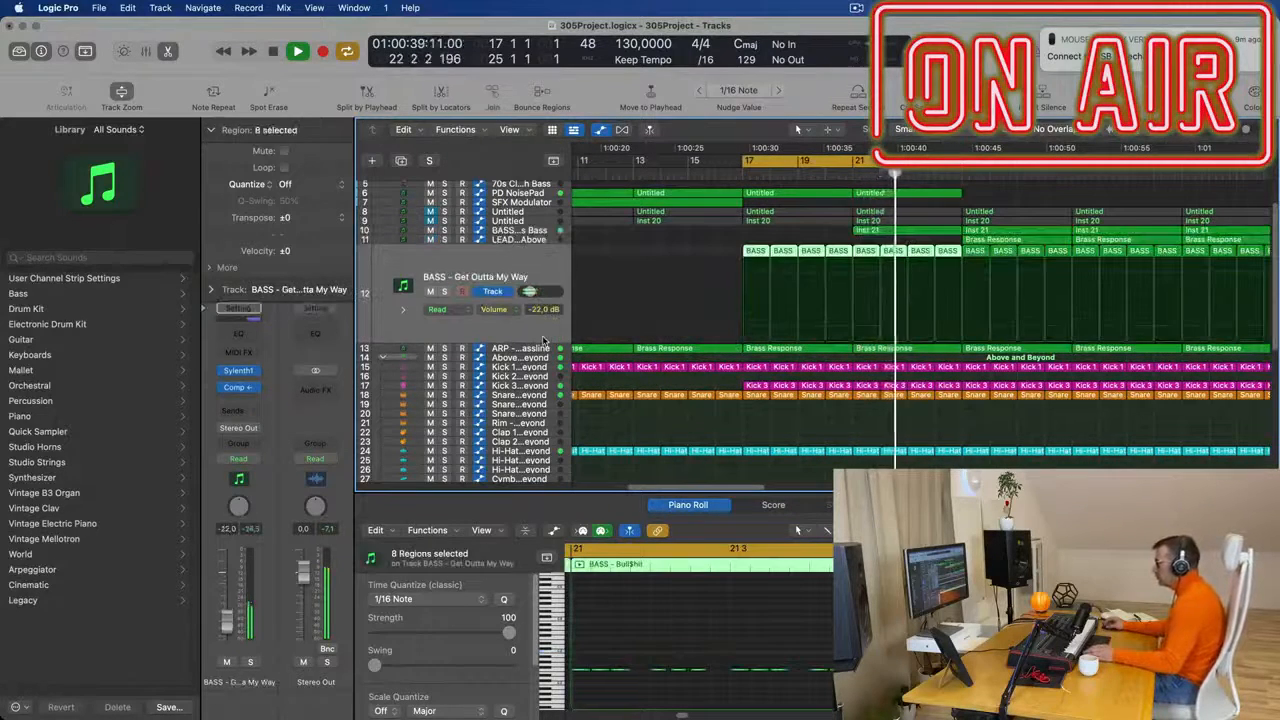
click(541, 351)
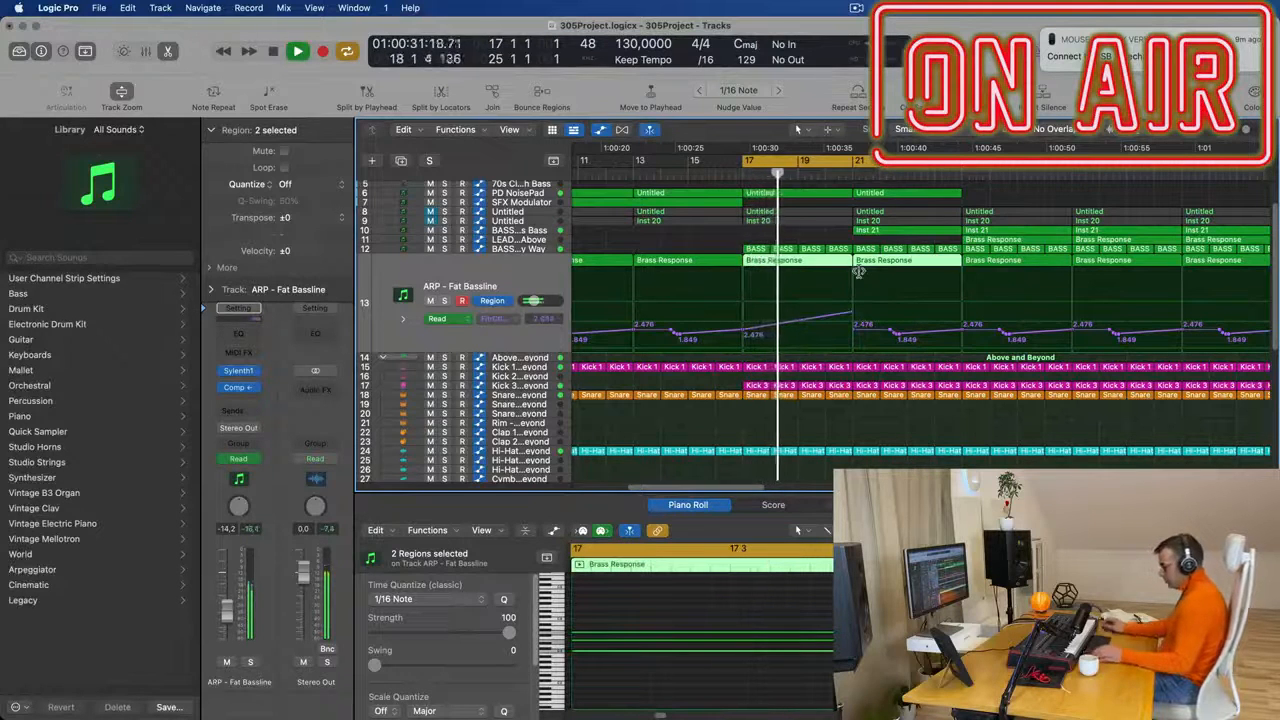
key(super+j)
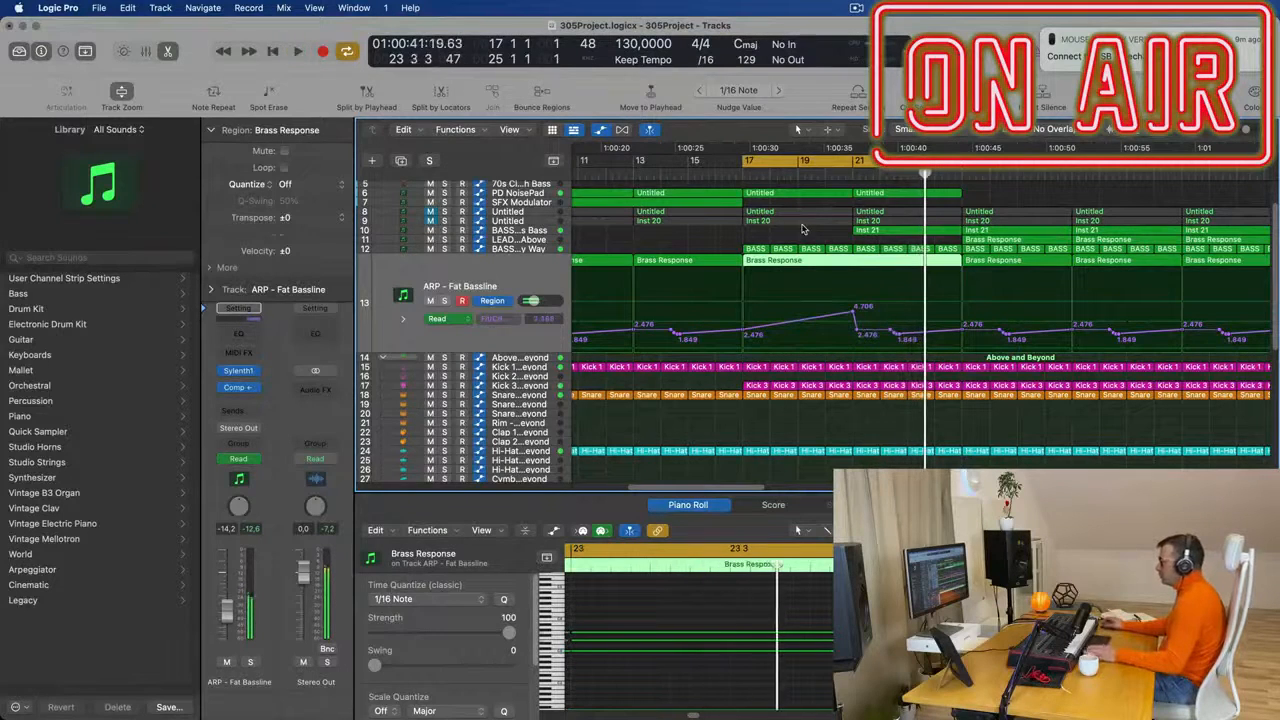
- Set the BASS - Fat Chorus Bass track's volume to -12.2 dB and open its Inst 21 region at bar 21 for note editing
key(super+Left)
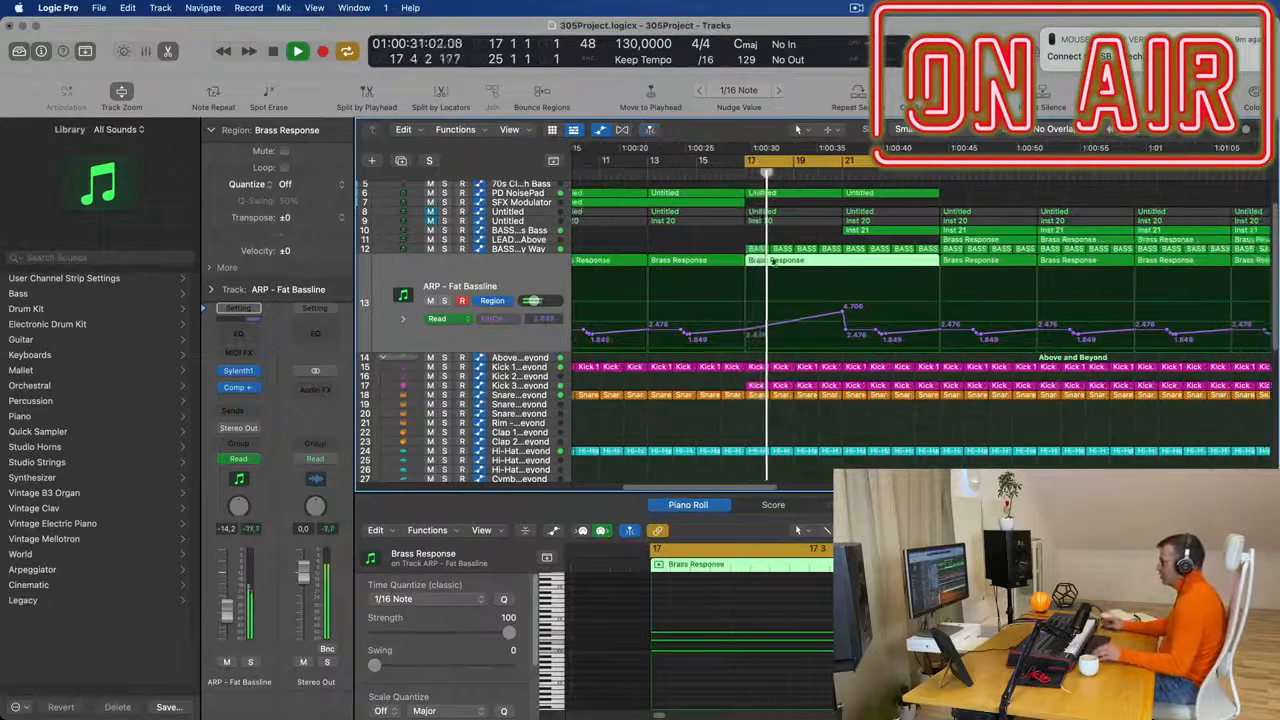
key(super+Left)
key(super+Left)
key(super+Left)
key(super+Left)
key(super+Left)
key(super+Left)
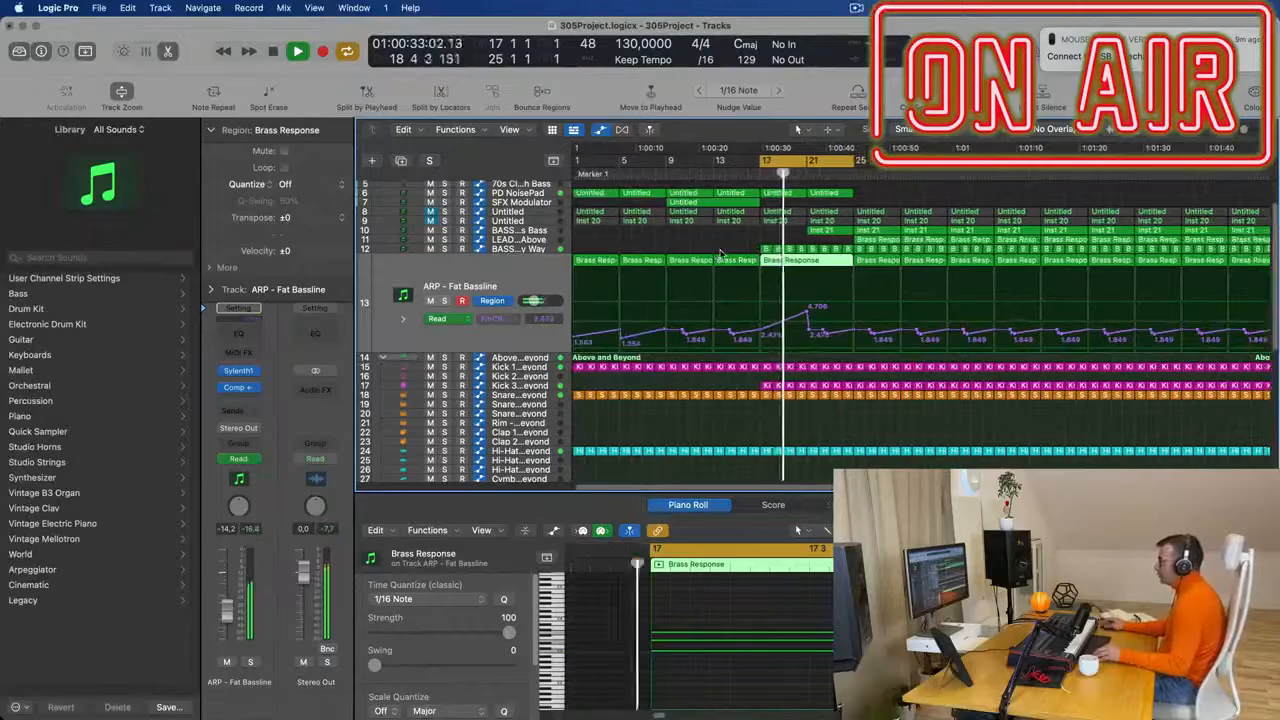
key(super+Left)
scroll(727, 256, up, 2)
key(super+Right)
key(super+Right)
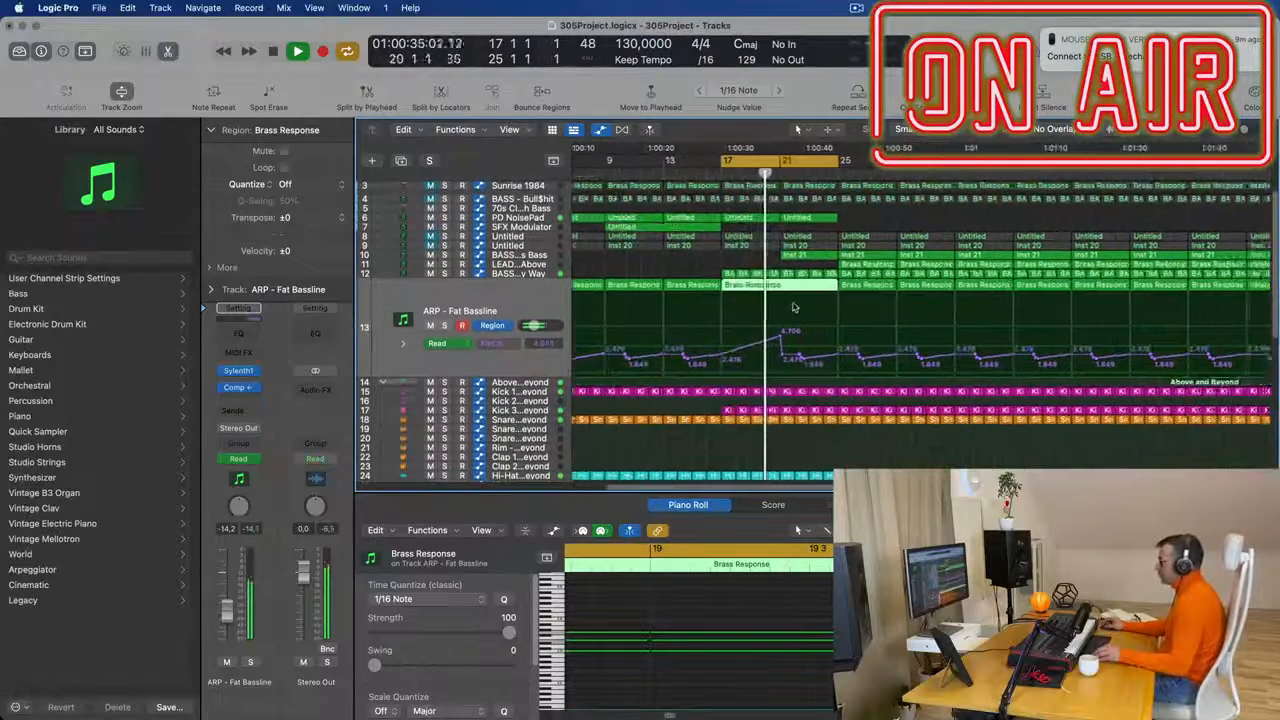
click(558, 259)
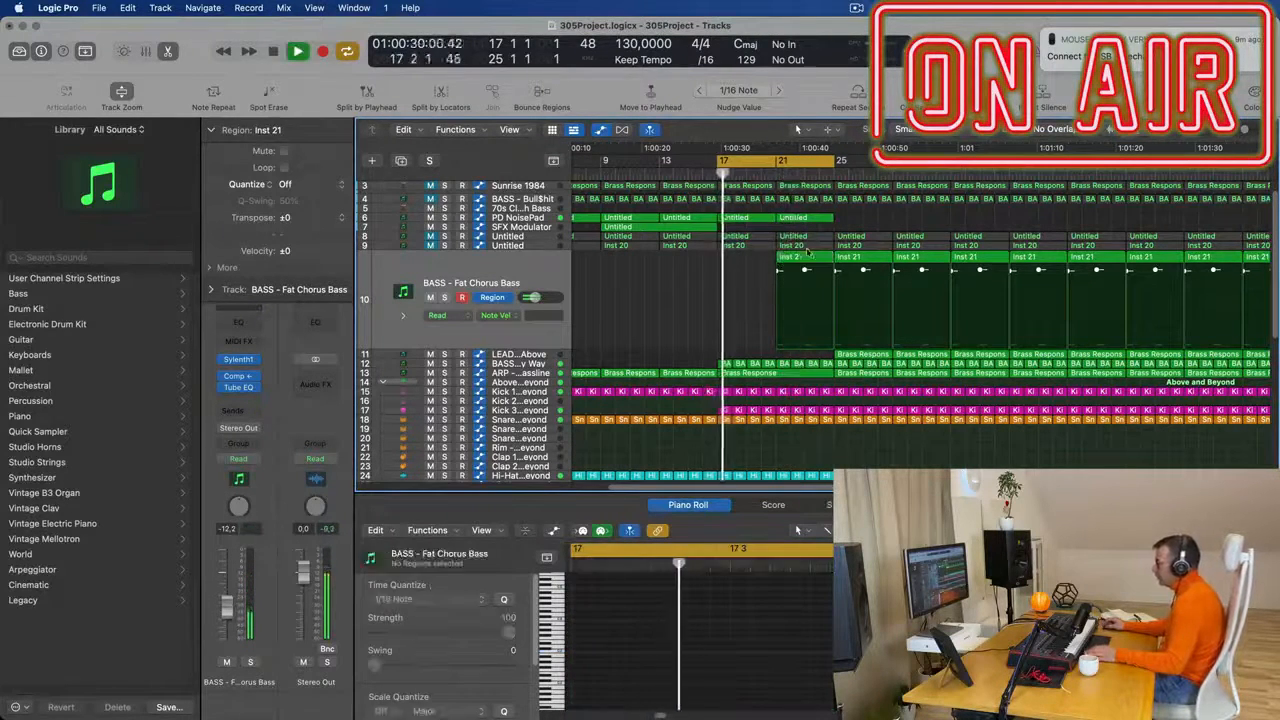
key(e)
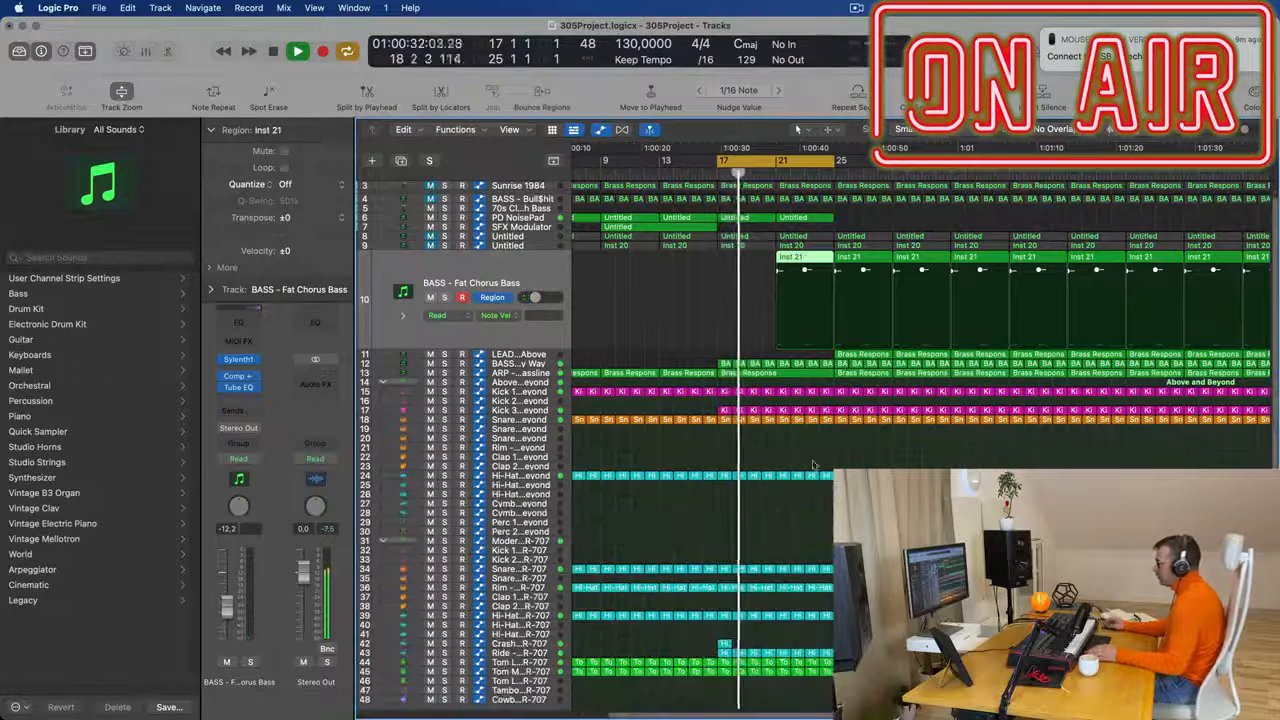
double_click(806, 258)
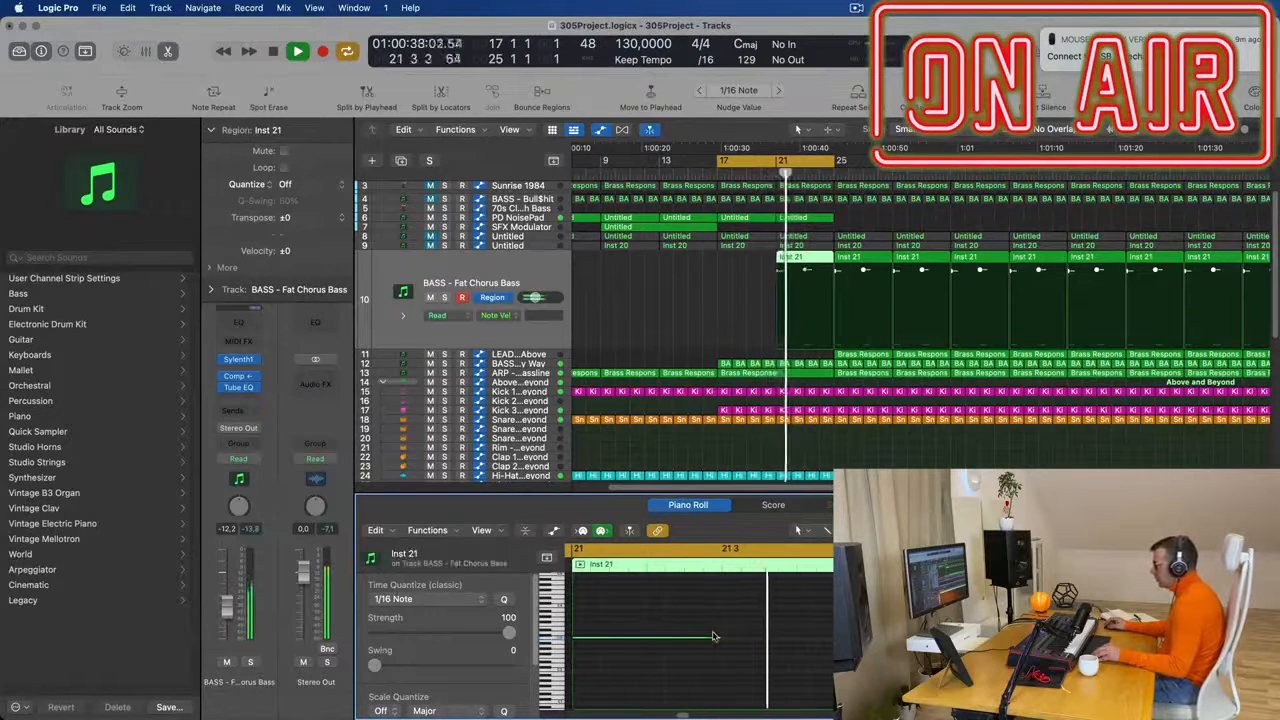
drag(718, 637, 628, 649)
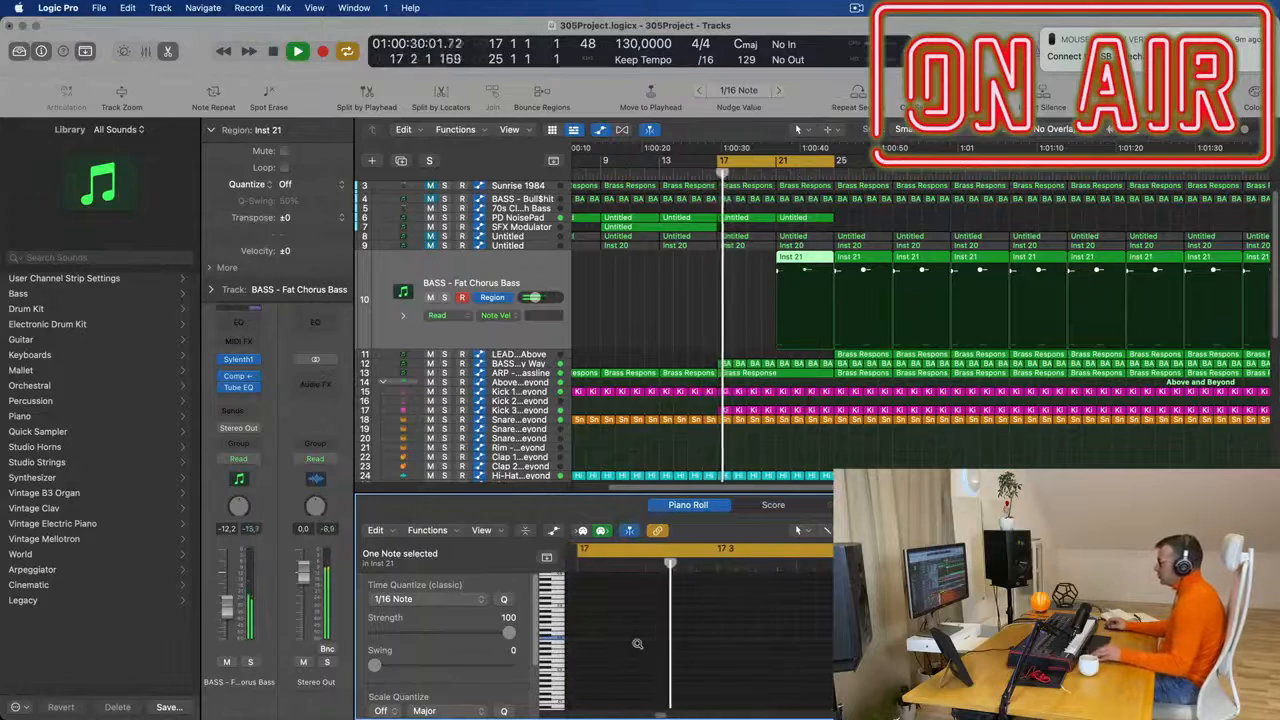
- Replay the looped section from bar 17 and review how the bass entry at bar 21 fits the surrounding tracks
scroll(677, 306, left, 3)
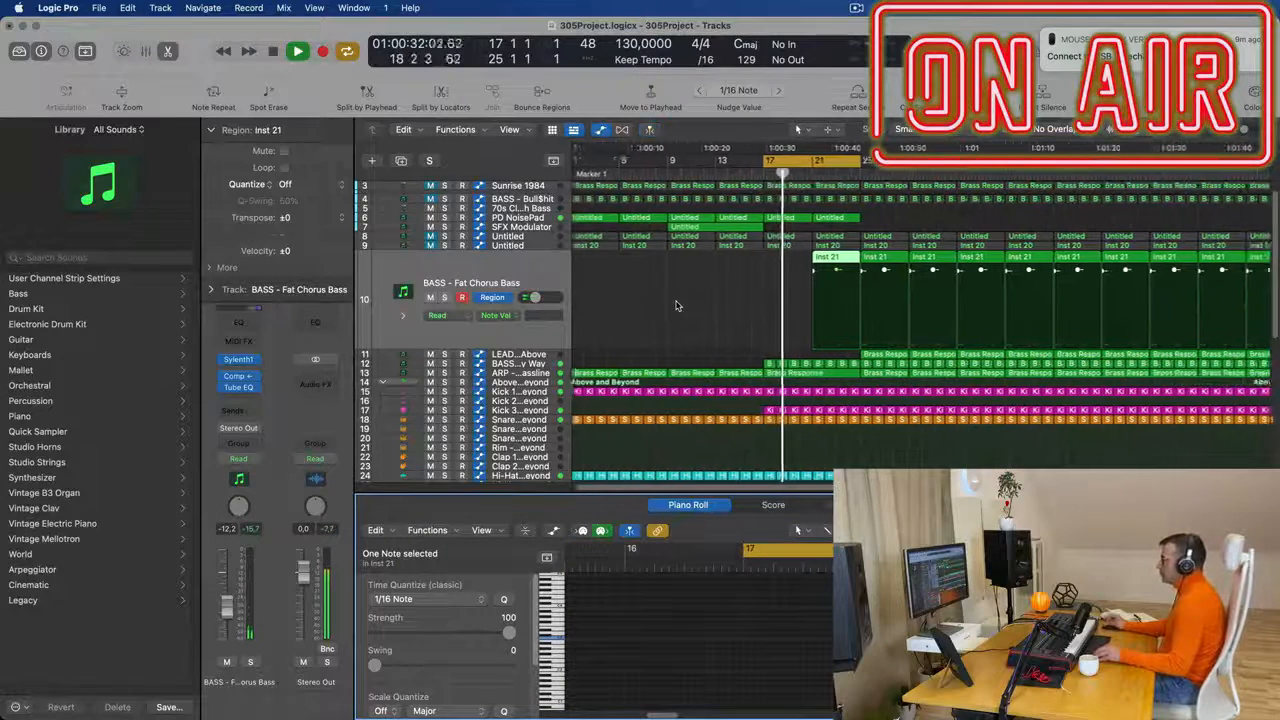
key(super+Right)
key(super+Right)
key(super+Right)
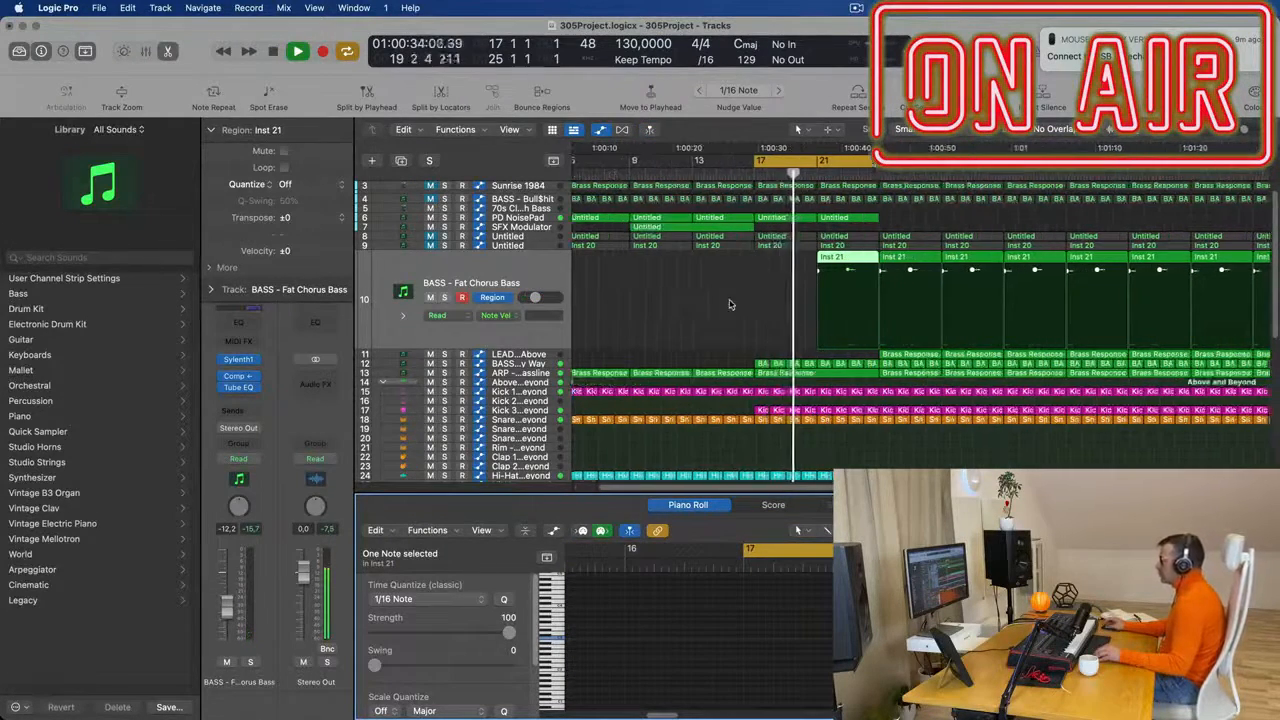
scroll(729, 310, right, 1)
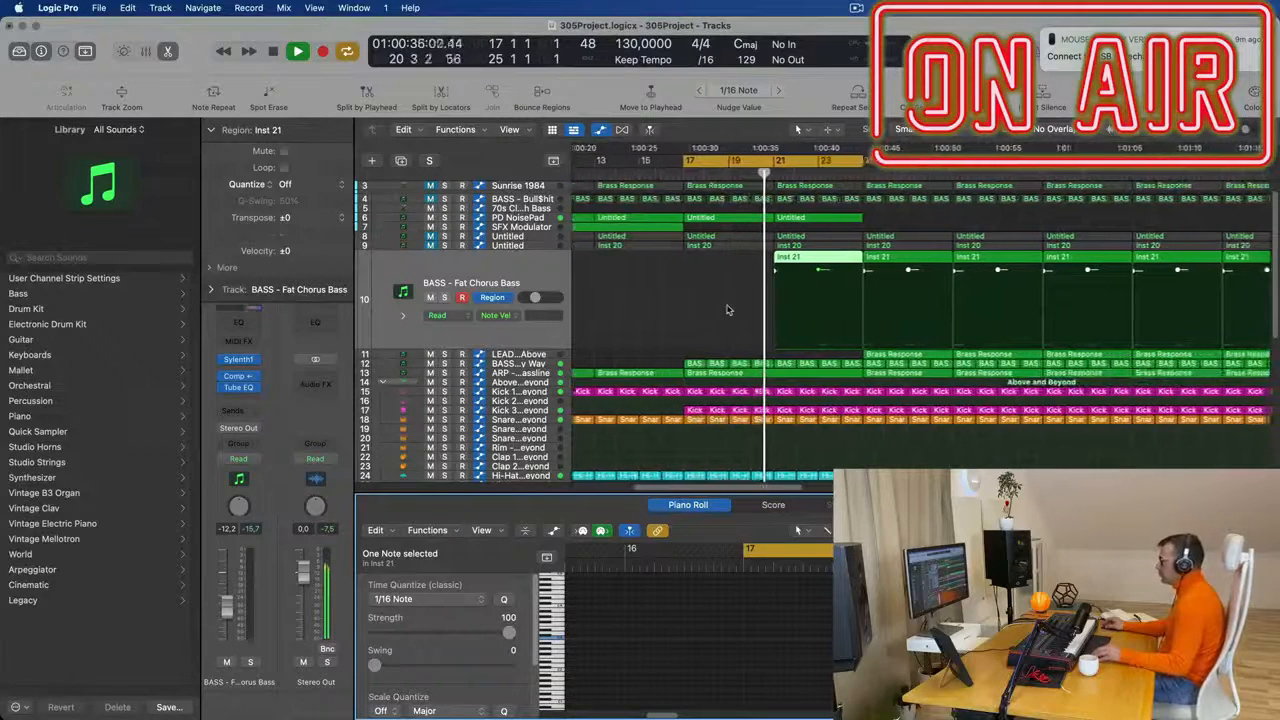
scroll(734, 306, left, 3)
key(space)
key(space)
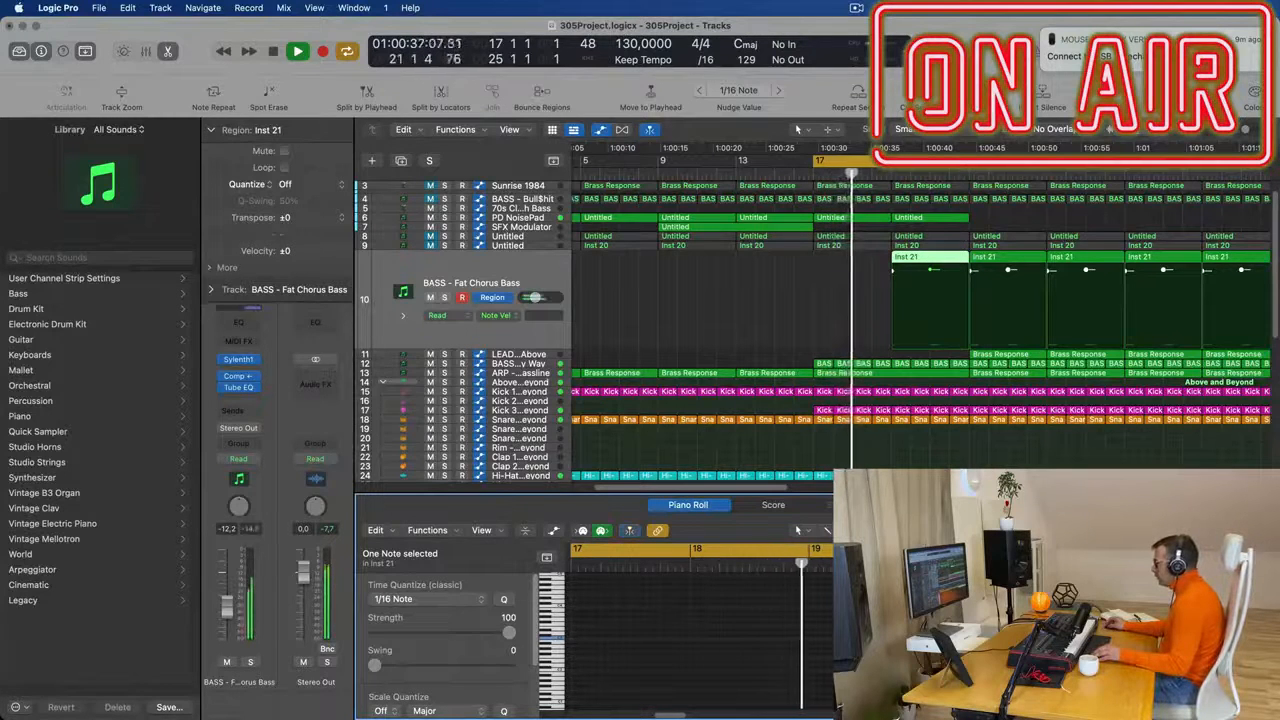
click(543, 270)
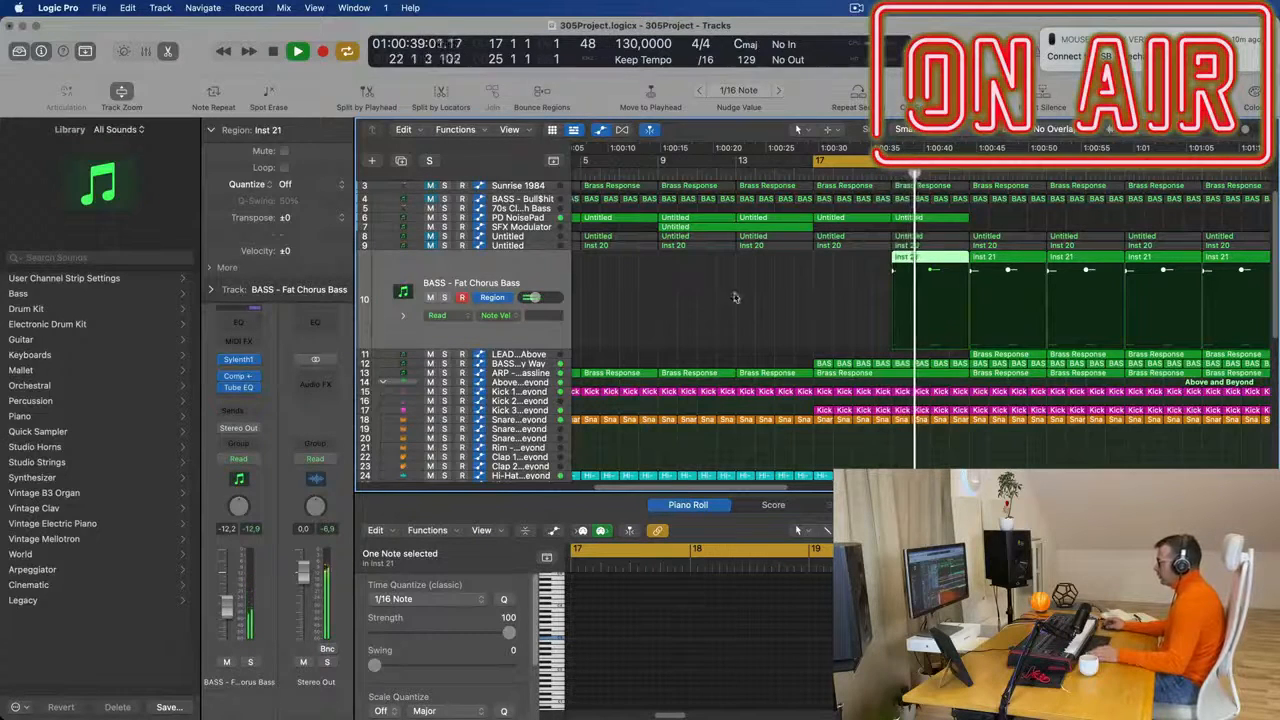
key(super+Right)
key(super+Right)
key(super+Right)
key(super+Right)
key(Return)
key(super+Left)
key(super+Left)
key(super+Left)
key(super+Left)
- Copy a Snare 1 region to position 21 2 1 1 and place it on the Snare 3 - Above and Beyond track
scroll(903, 347, down, 4)
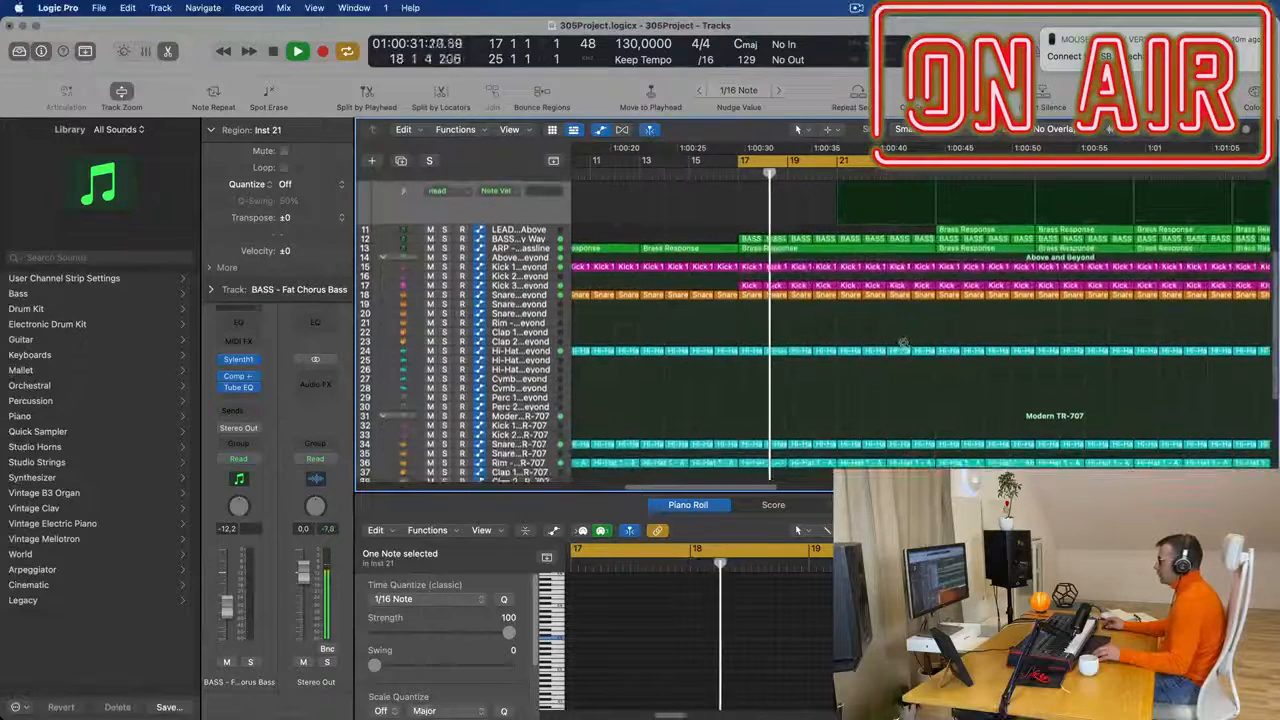
scroll(903, 347, up, 5)
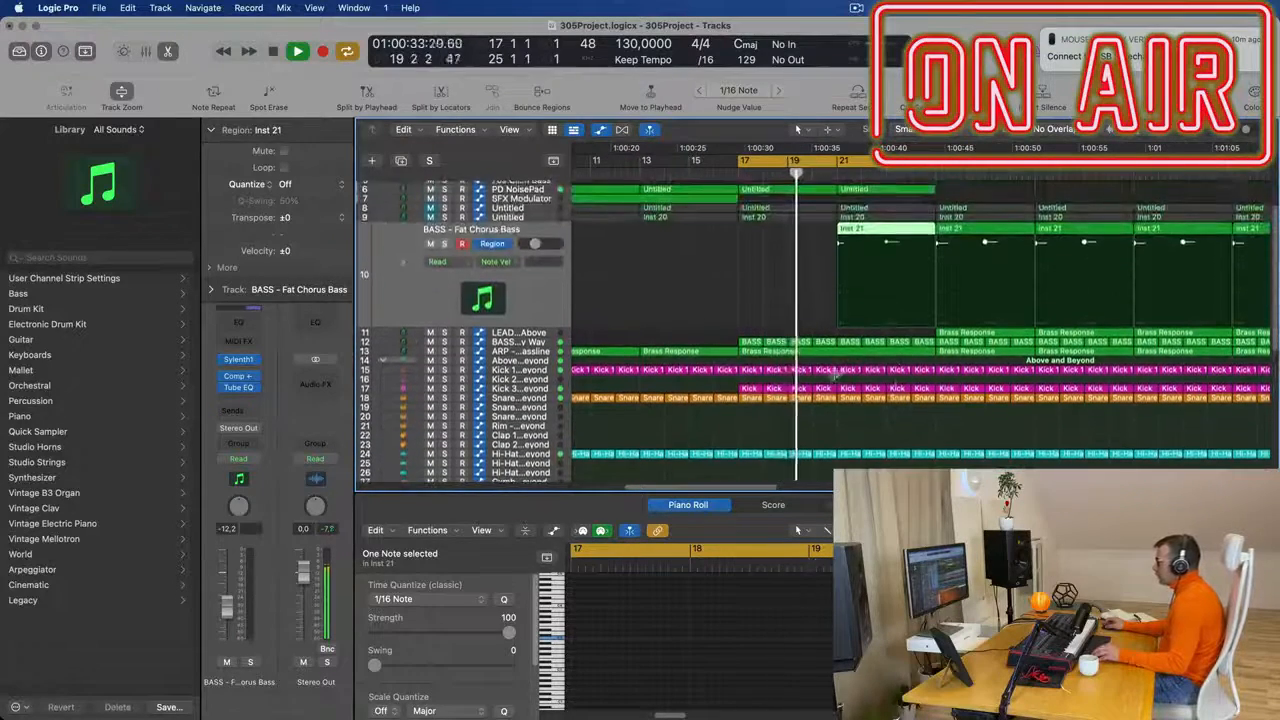
drag(828, 401, 856, 414)
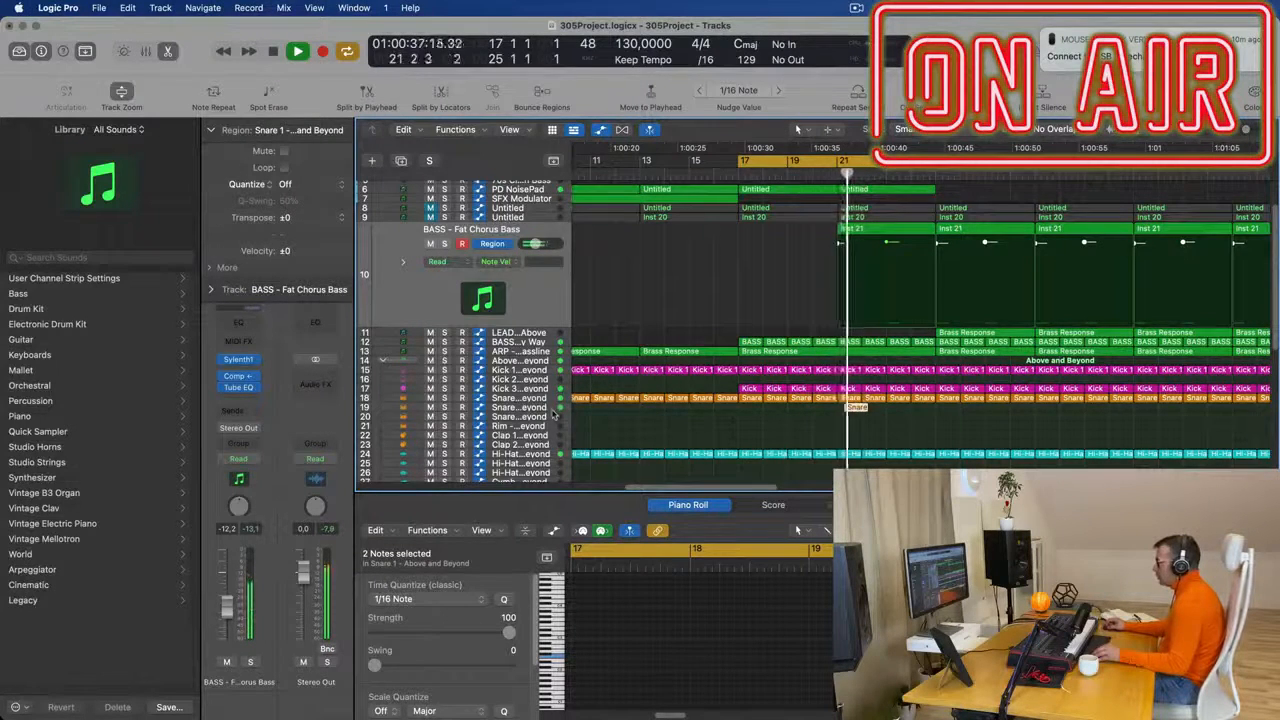
click(521, 411)
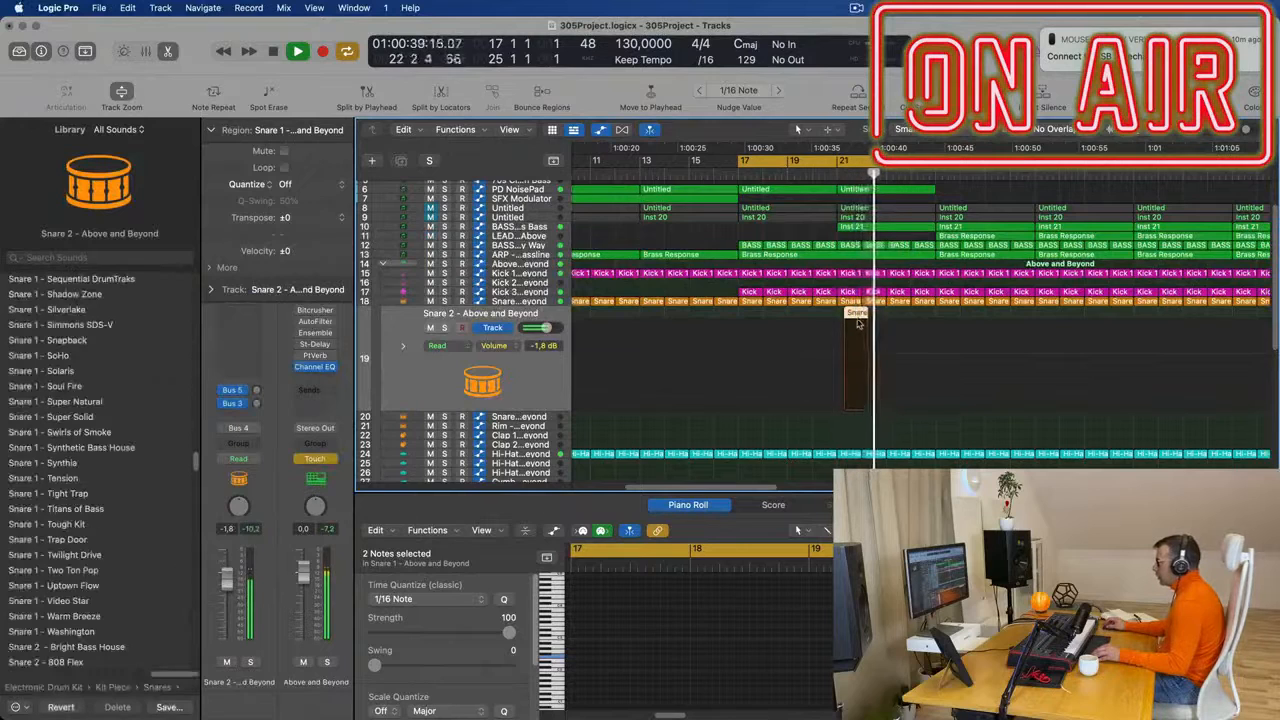
drag(853, 404, 853, 422)
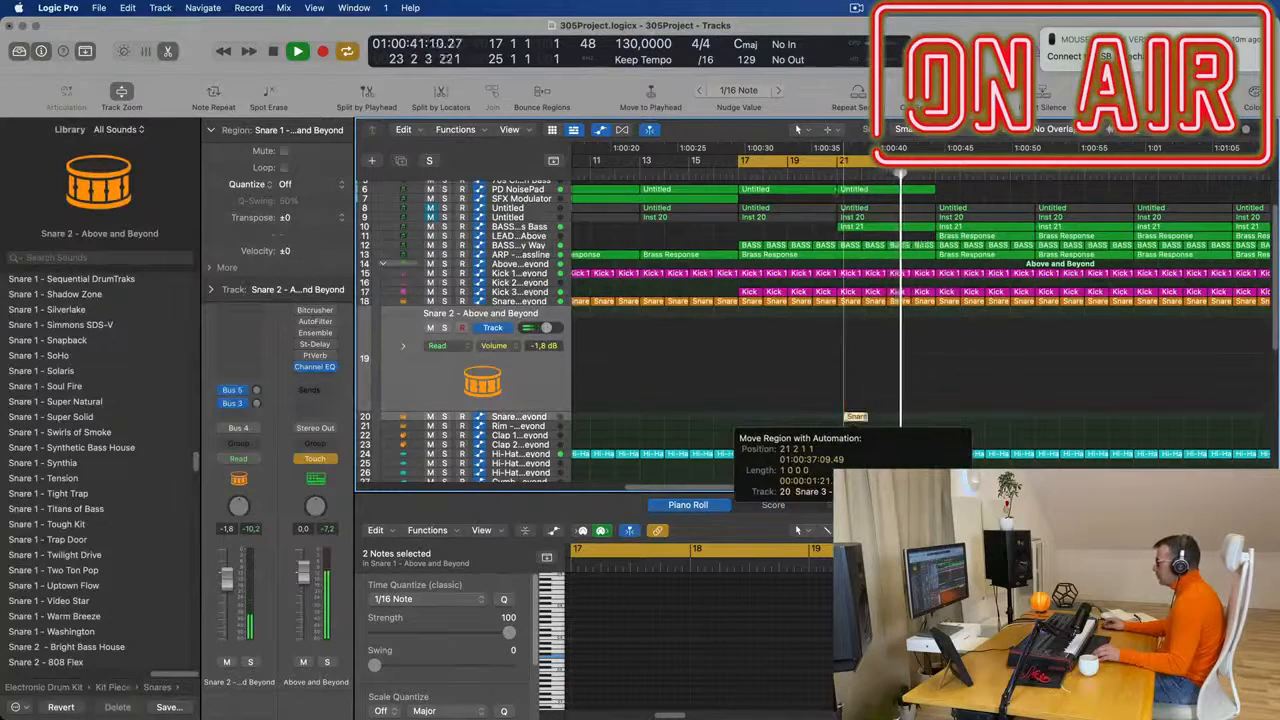
- Extend the copied snare region to span bars 21 to 23 and add further snare hits to its pattern
click(837, 176)
key(super+Left)
key(super+Left)
key(super+Left)
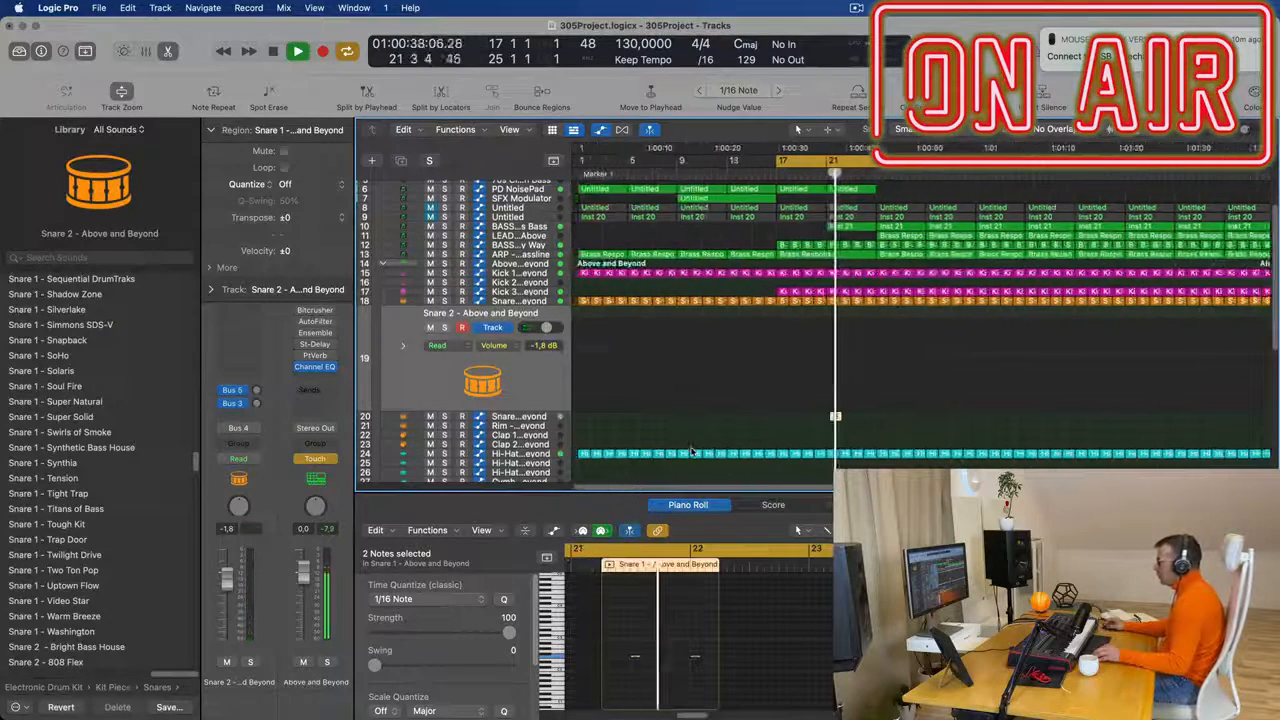
key(super+Right)
key(super+Right)
key(super+Right)
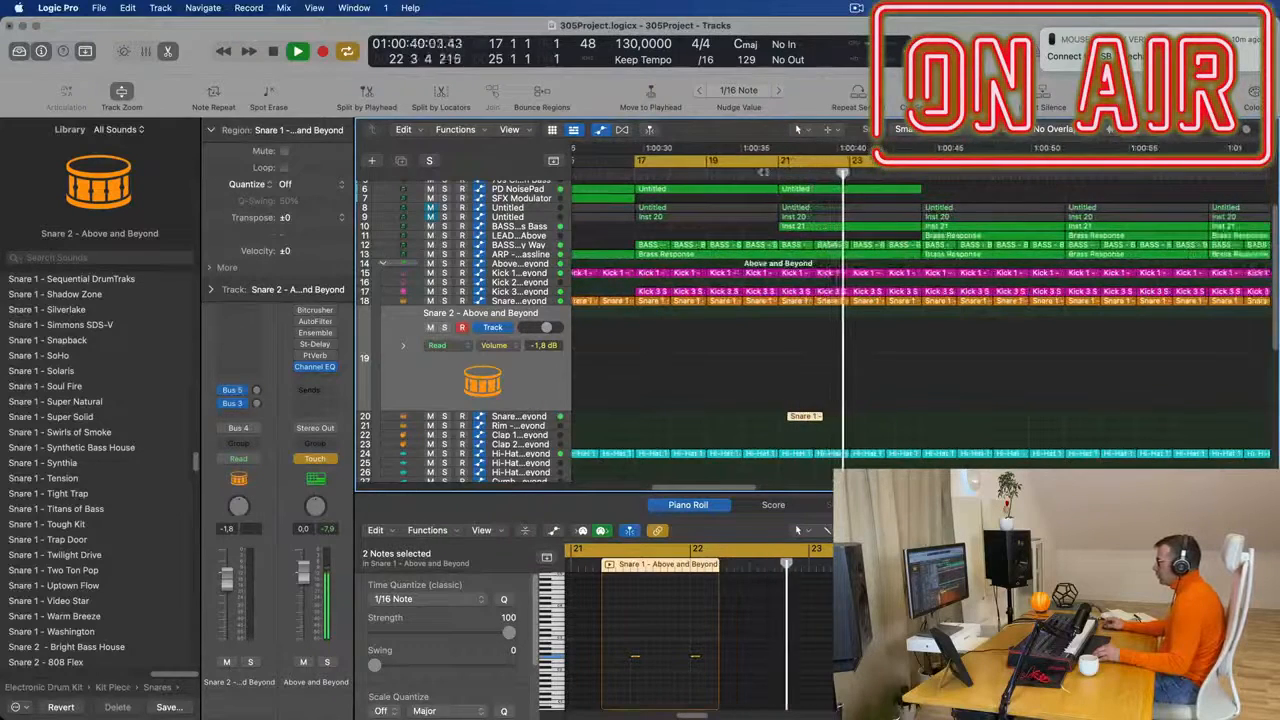
click(763, 172)
drag(752, 642, 829, 671)
key(super+Right)
drag(731, 659, 686, 660)
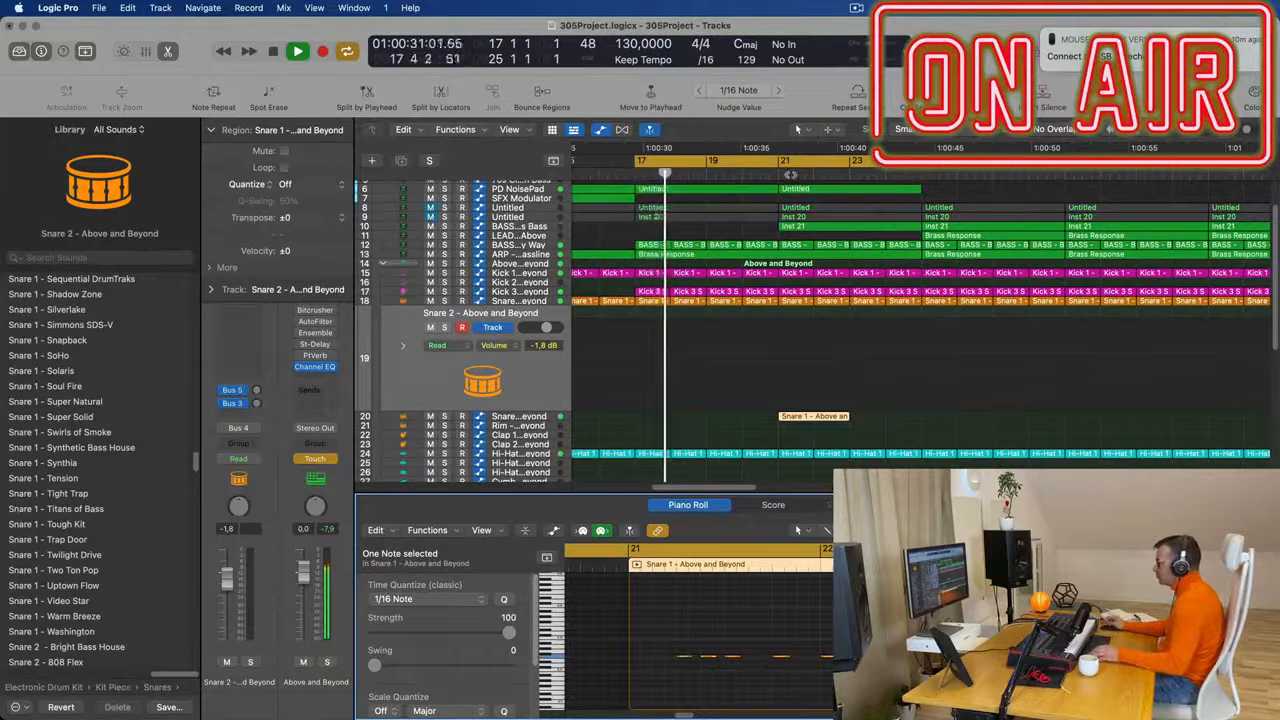
- Lower the Snare 2 - Above and Beyond track to -6.0 dB and select the snare region on the Snare 3 track
click(483, 378)
drag(226, 578, 227, 595)
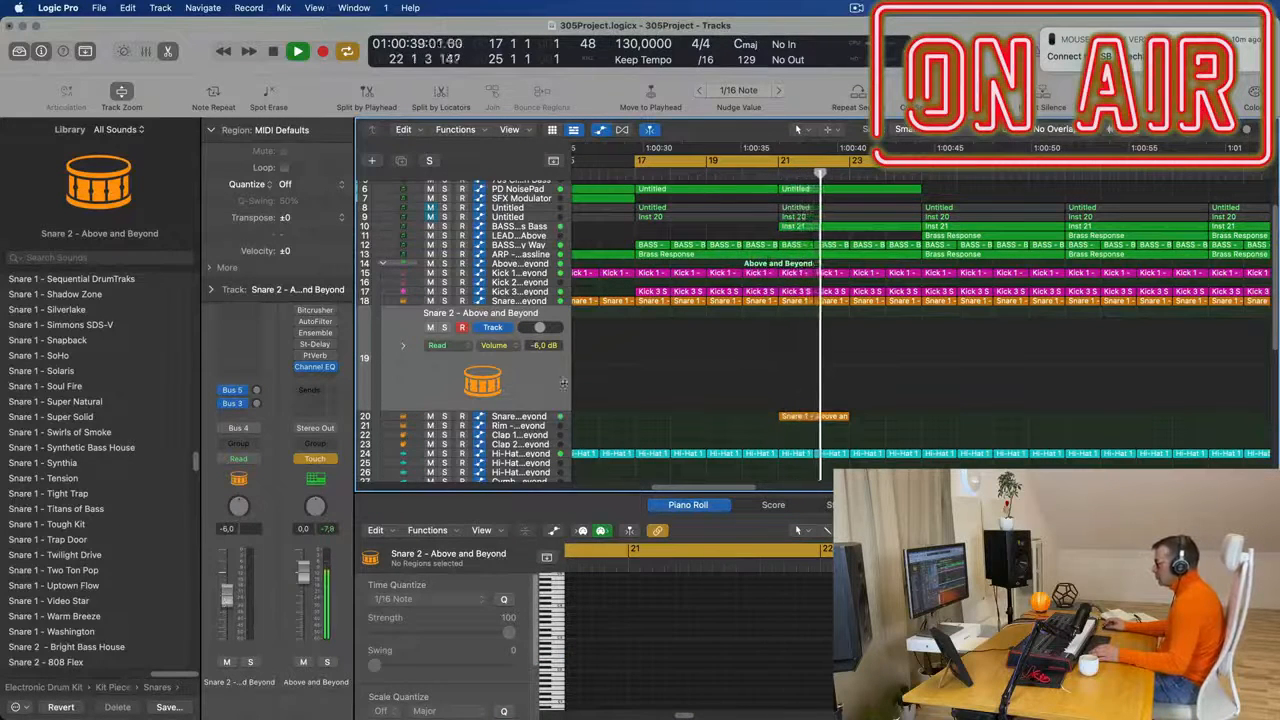
drag(538, 411, 538, 404)
click(813, 407)
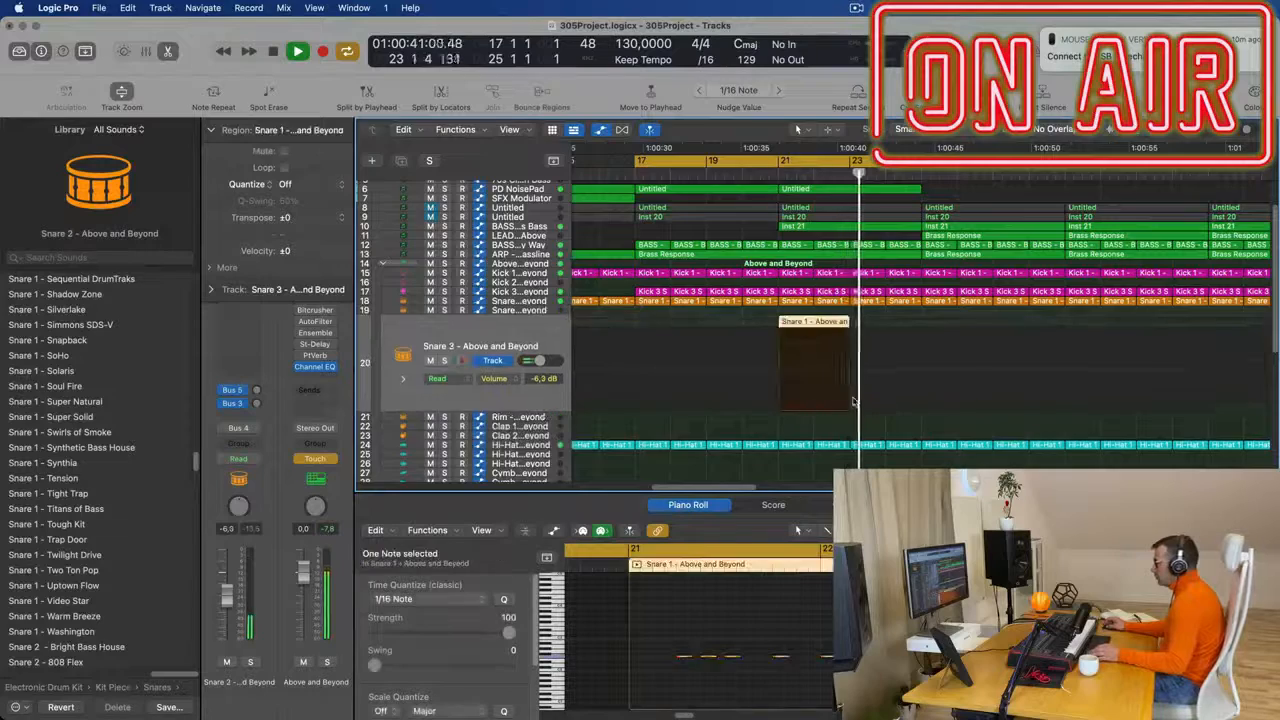
- Copy the bar 21 snare region to the Hi-Hat Open - Modern TR-707 track and delete the original from the Snare 3 track
scroll(860, 395, down, 6)
scroll(872, 393, down, 1)
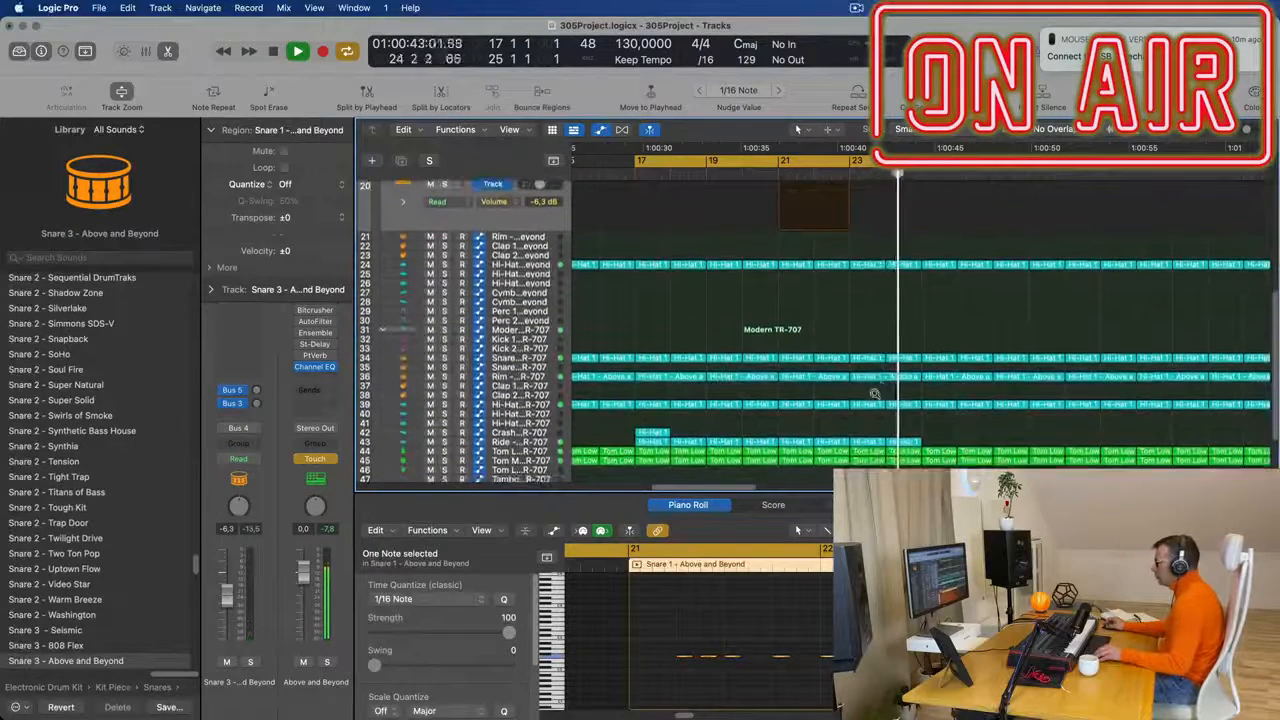
scroll(838, 271, up, 1)
scroll(840, 265, up, 1)
key(space)
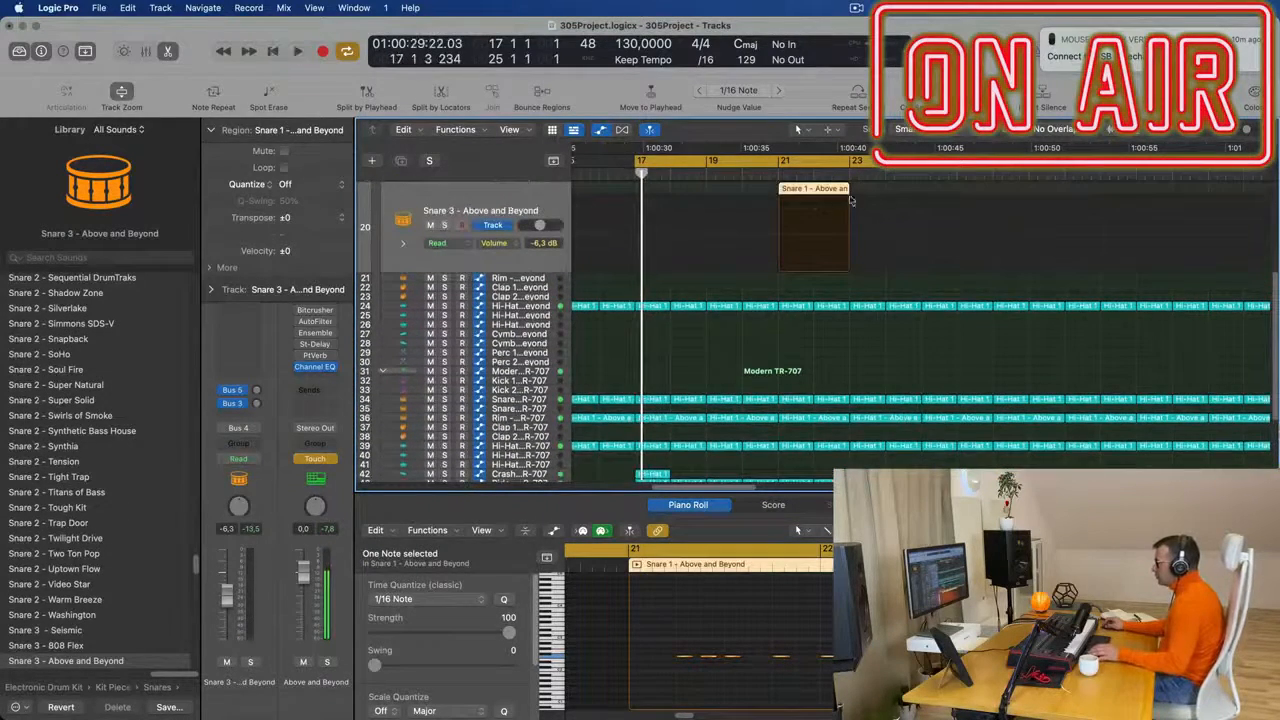
drag(818, 192, 816, 469)
key(space)
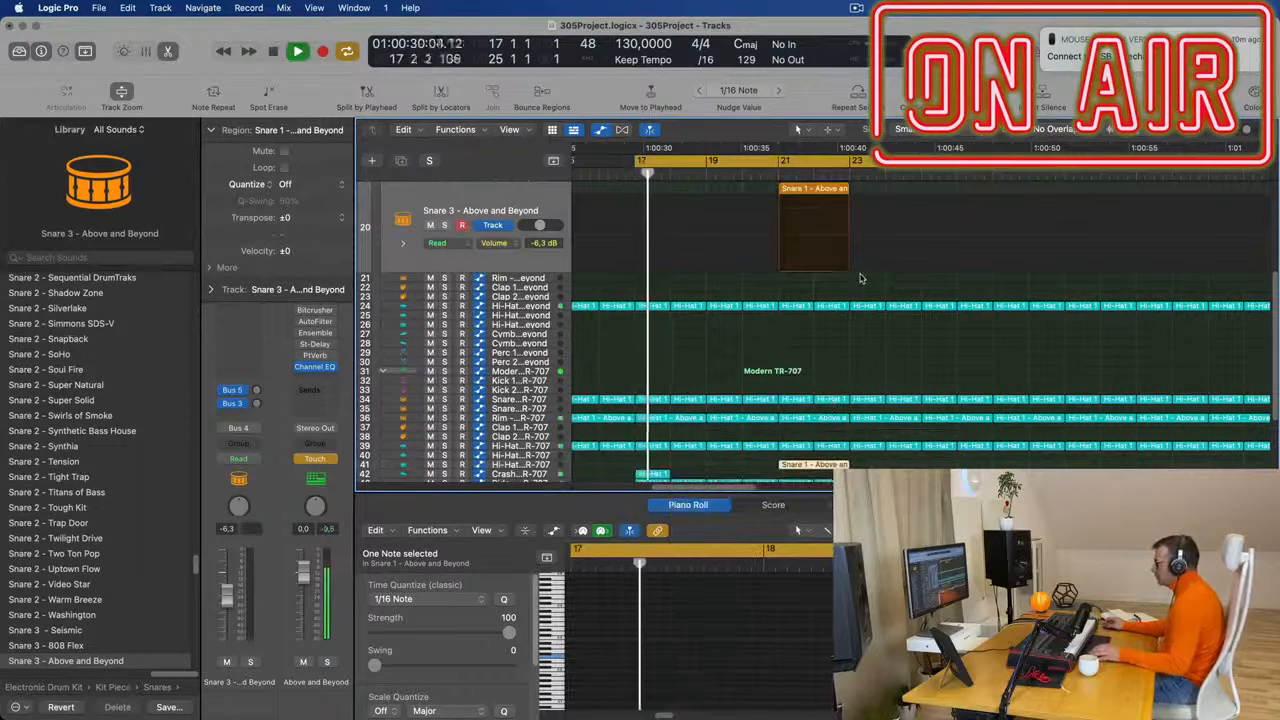
click(836, 191)
key(Delete)
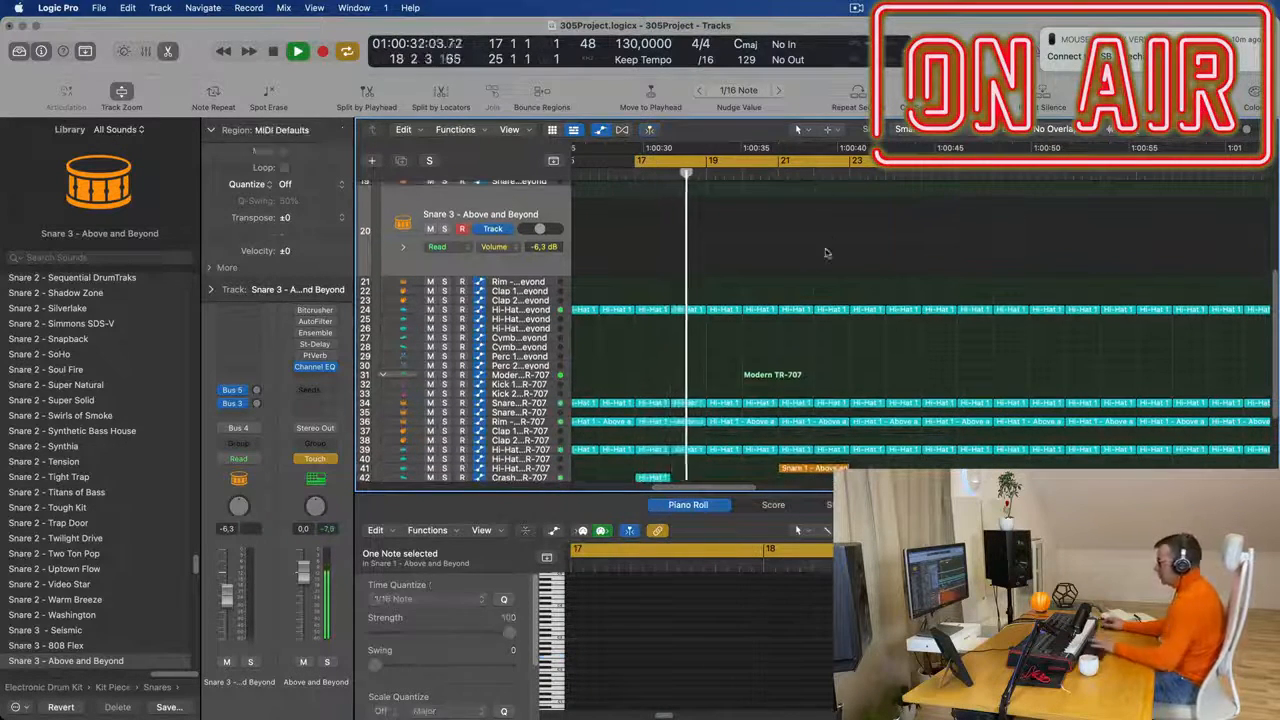
- Select the Hi-Hat Open - Modern TR-707 track and its copied region at bar 21 to show the notes
key(super+Right)
key(super+Left)
key(super+Left)
scroll(866, 309, down, 5)
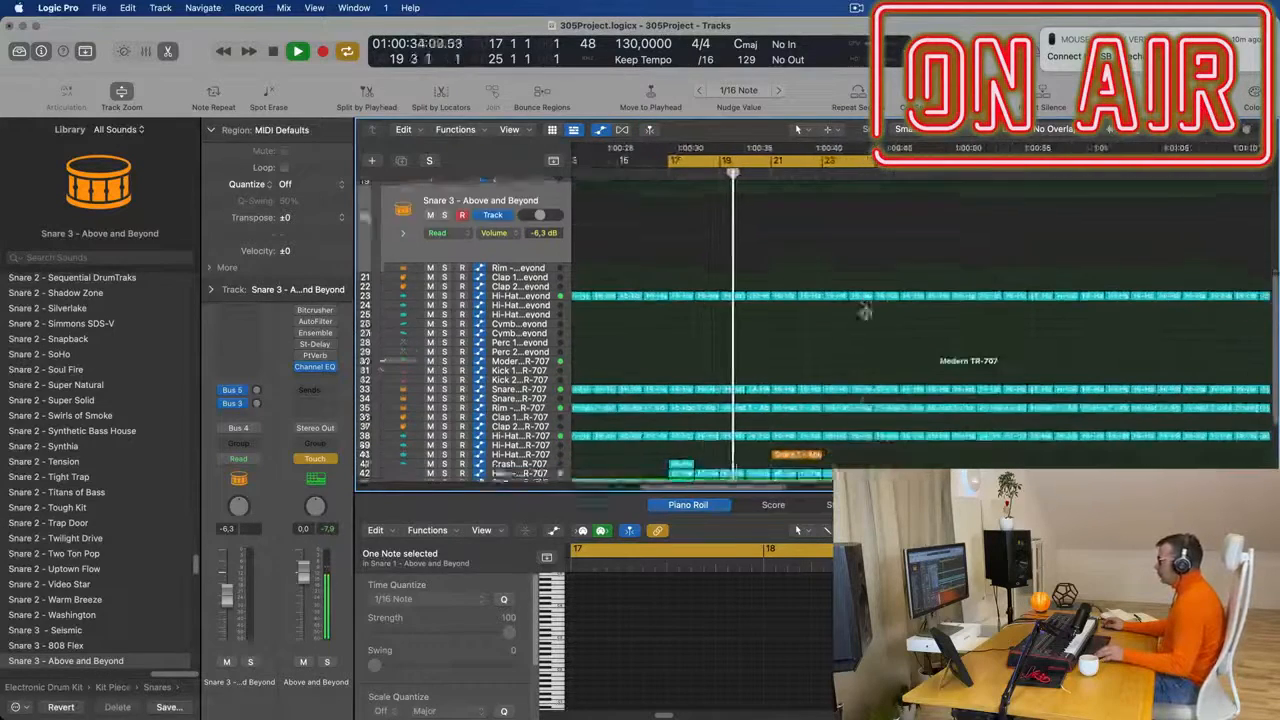
key(super+Right)
key(super+Right)
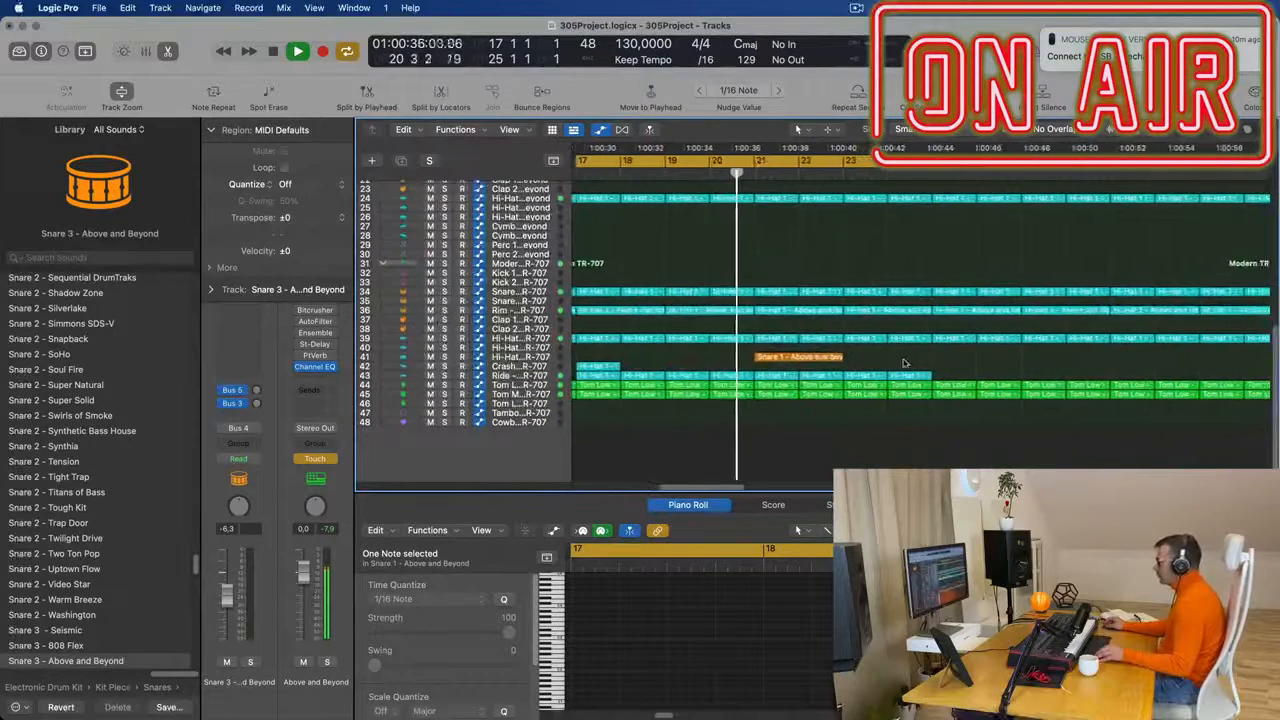
key(super+Left)
scroll(886, 354, left, 2)
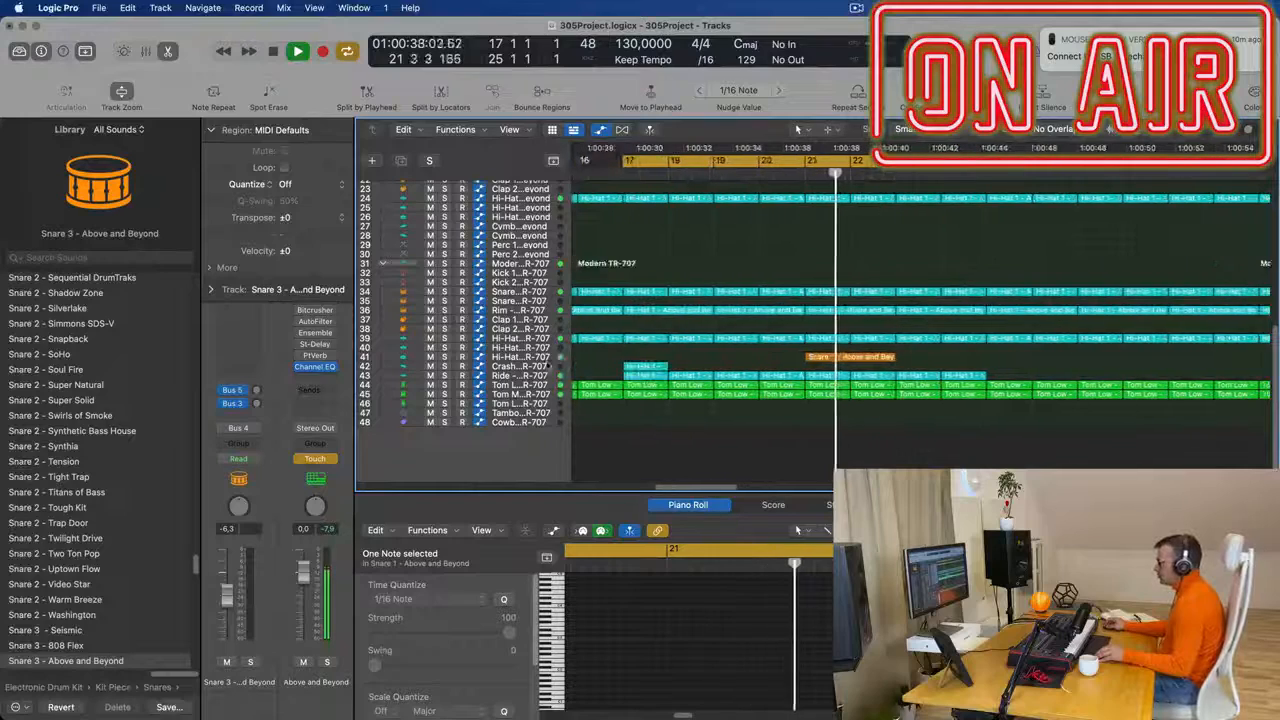
click(845, 356)
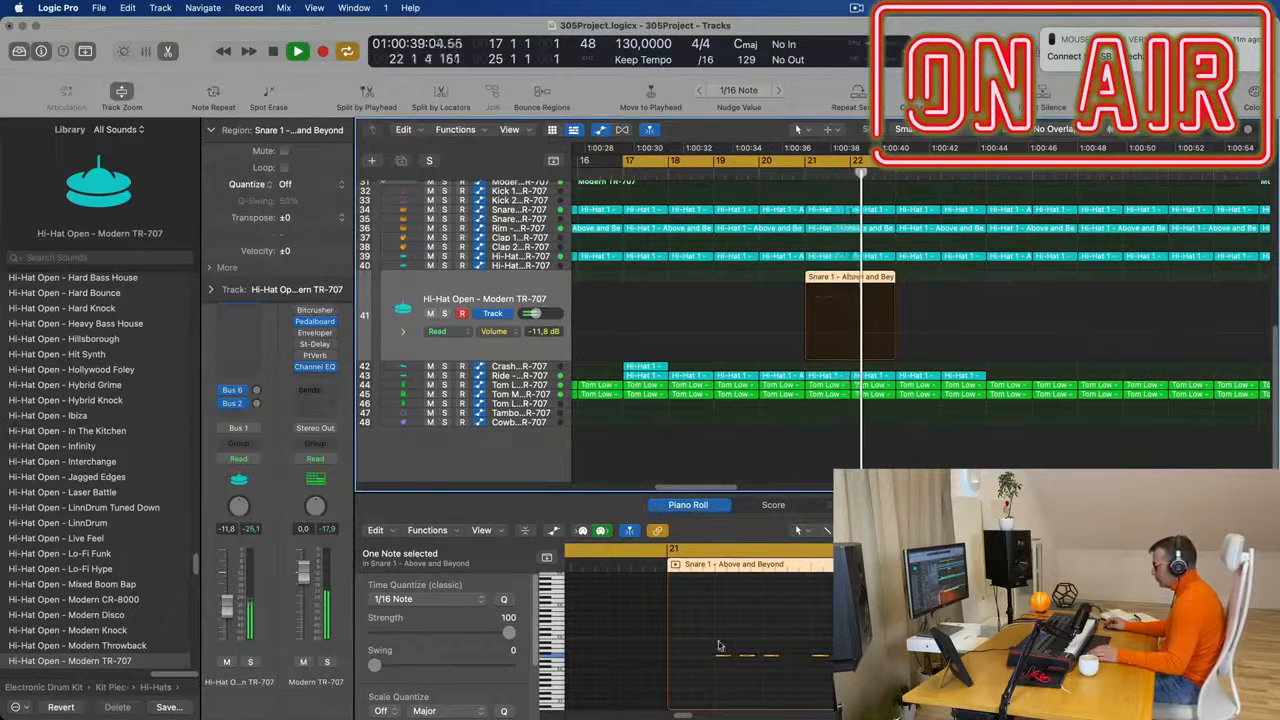
- Transpose all five notes of the bar 21 region on the Hi-Hat Open - Modern TR-707 track up an octave and audition them
click(797, 626)
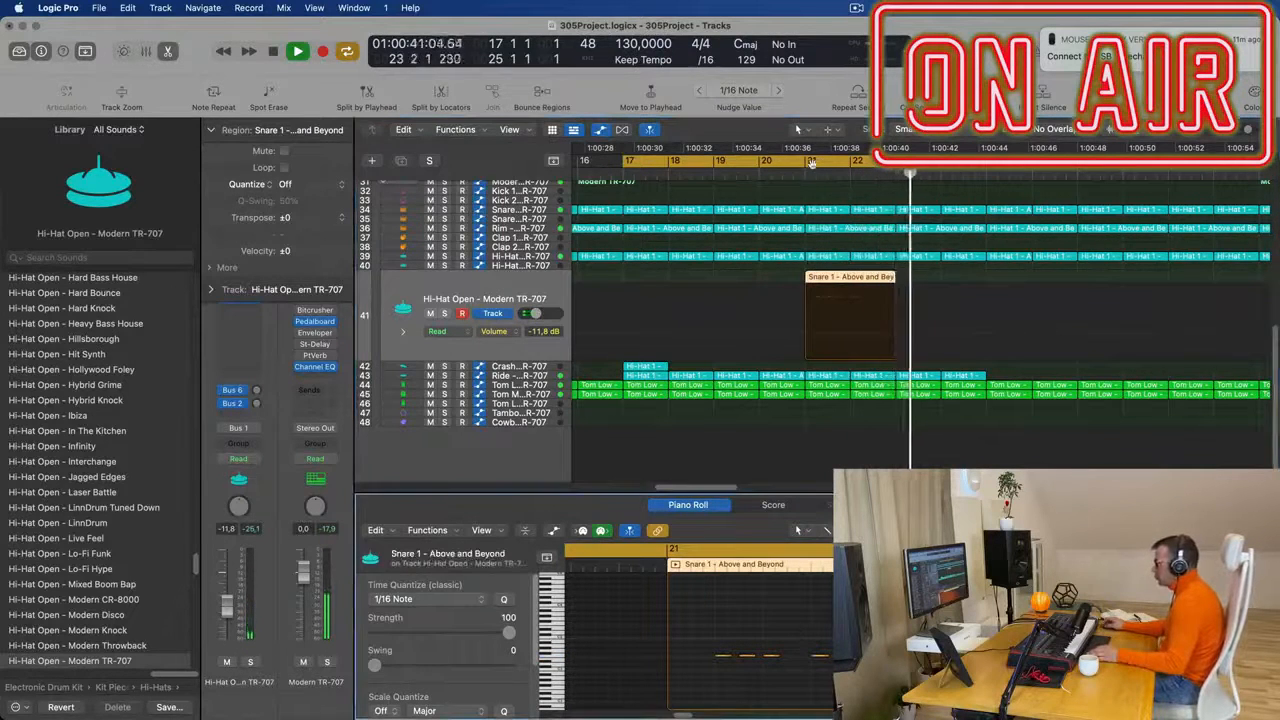
click(799, 173)
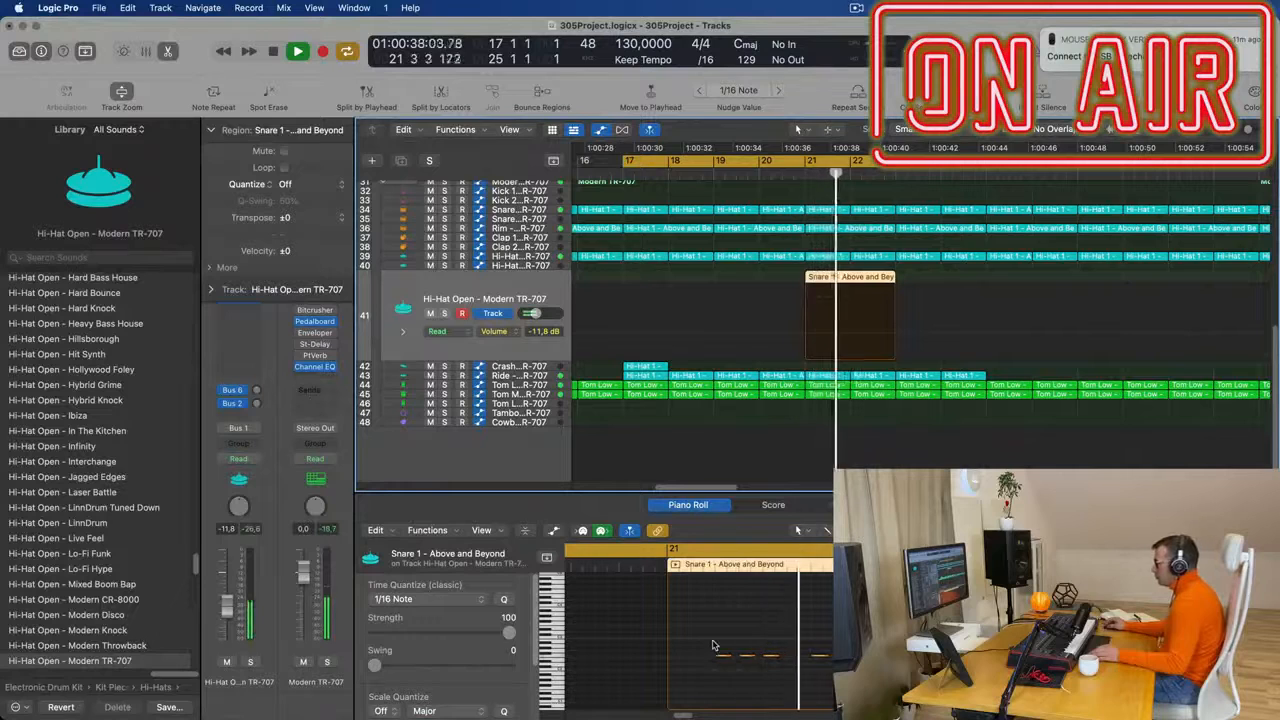
drag(713, 641, 860, 671)
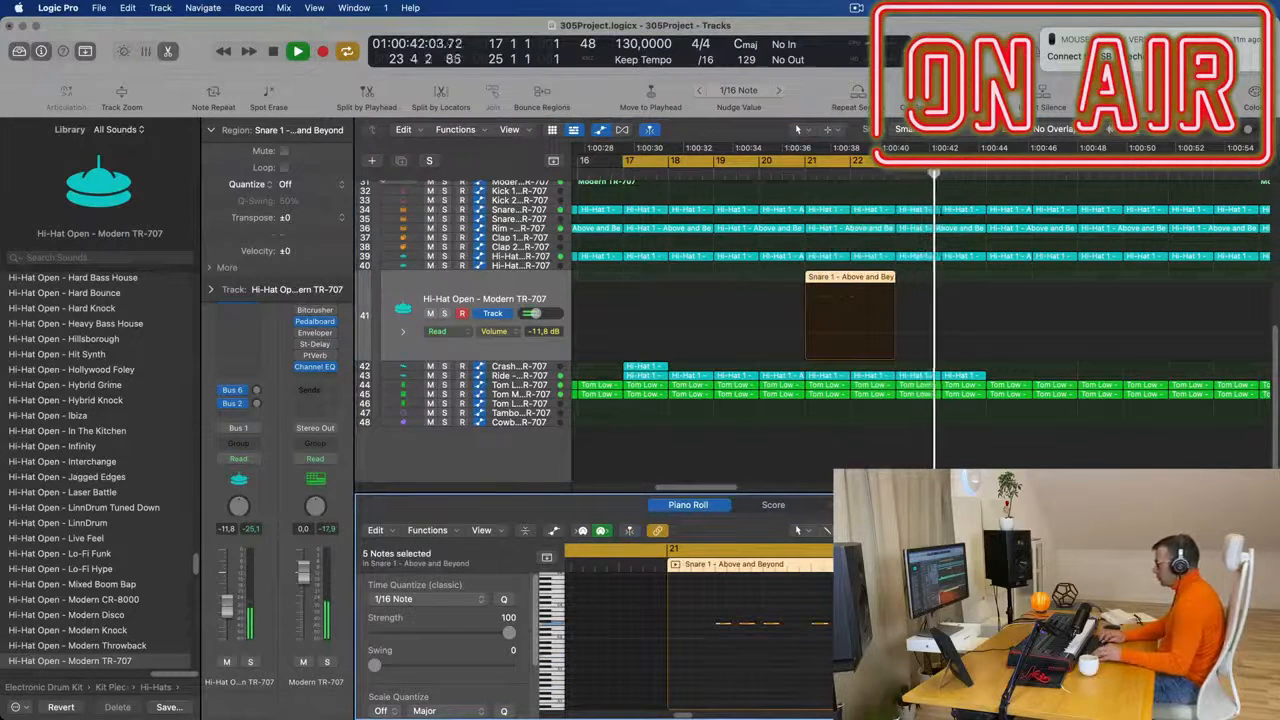
click(804, 173)
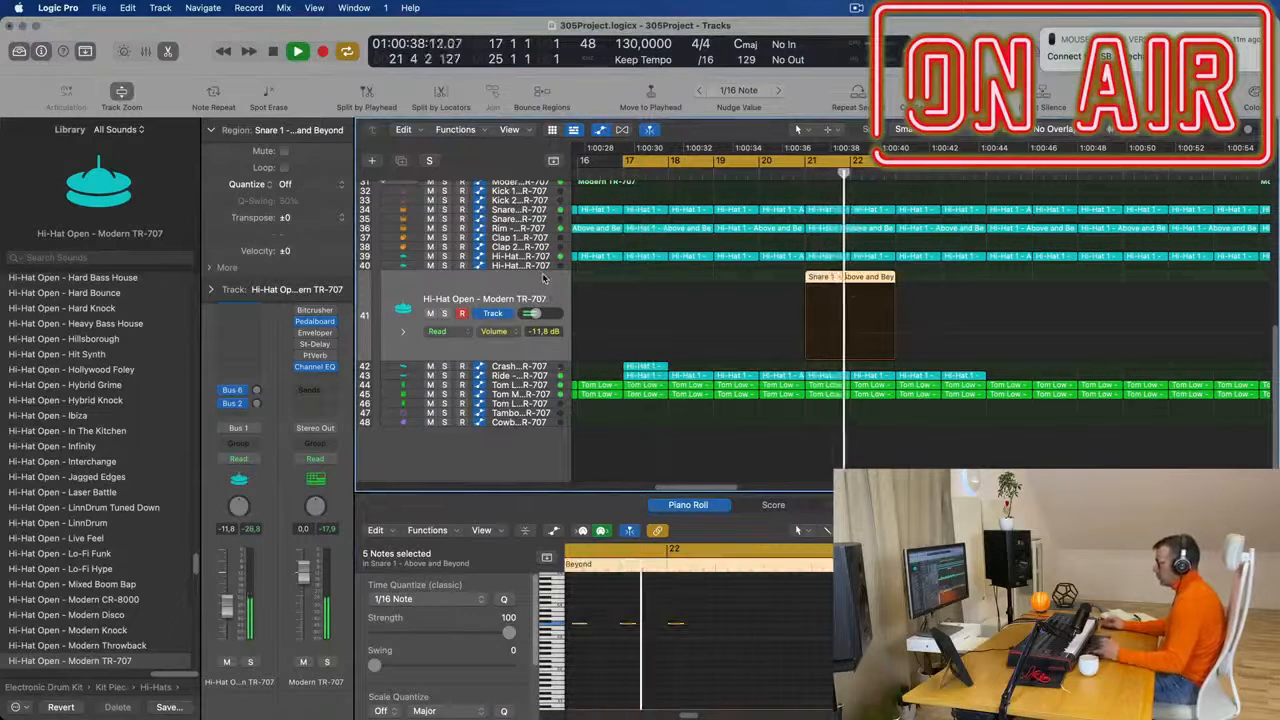
click(655, 647)
drag(655, 647, 656, 645)
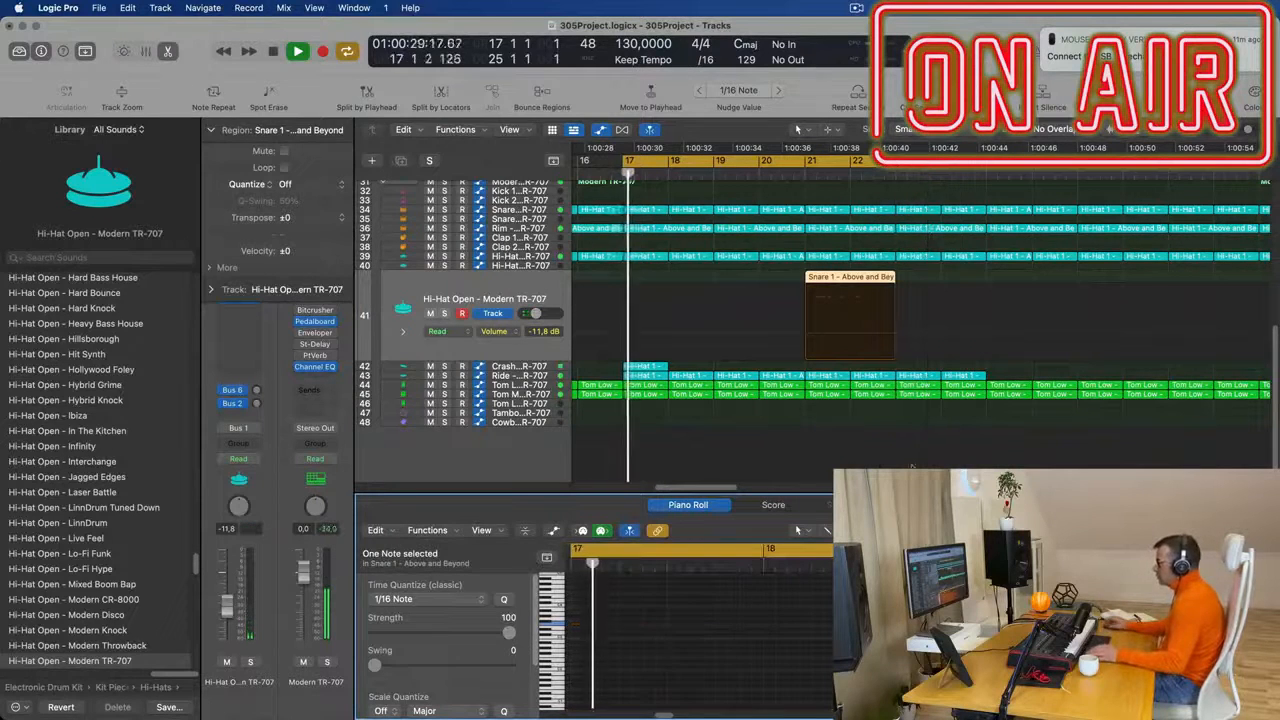
- Move the bar 21 region from the Hi-Hat Open - Modern TR-707 track to the Snare 2 - Modern TR-707 track
scroll(876, 240, down, 5)
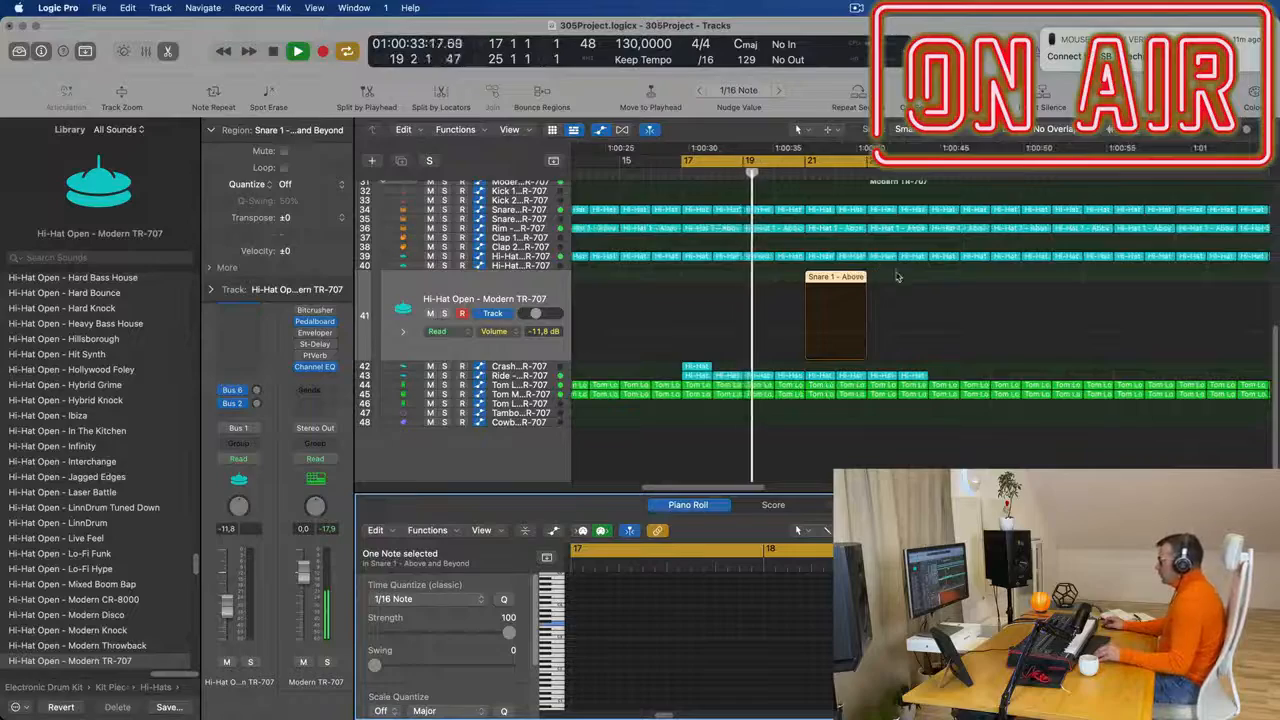
scroll(885, 268, up, 10)
scroll(899, 275, down, 3)
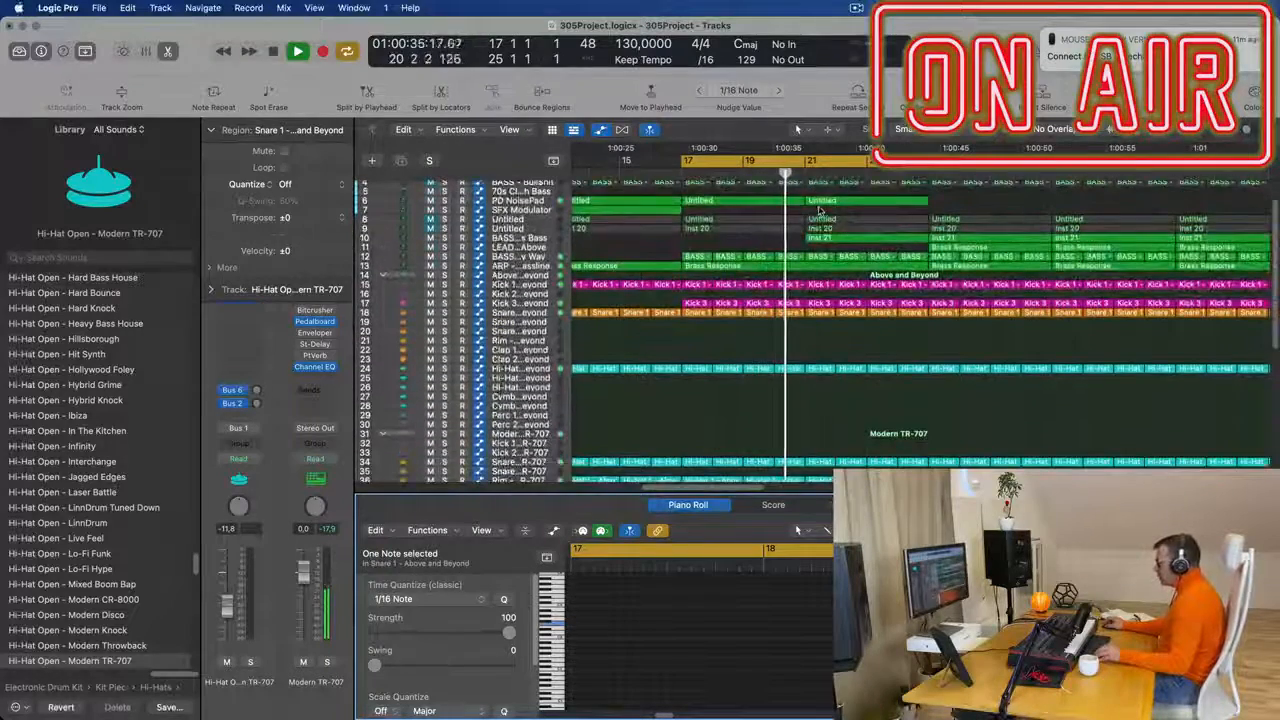
scroll(900, 315, down, 2)
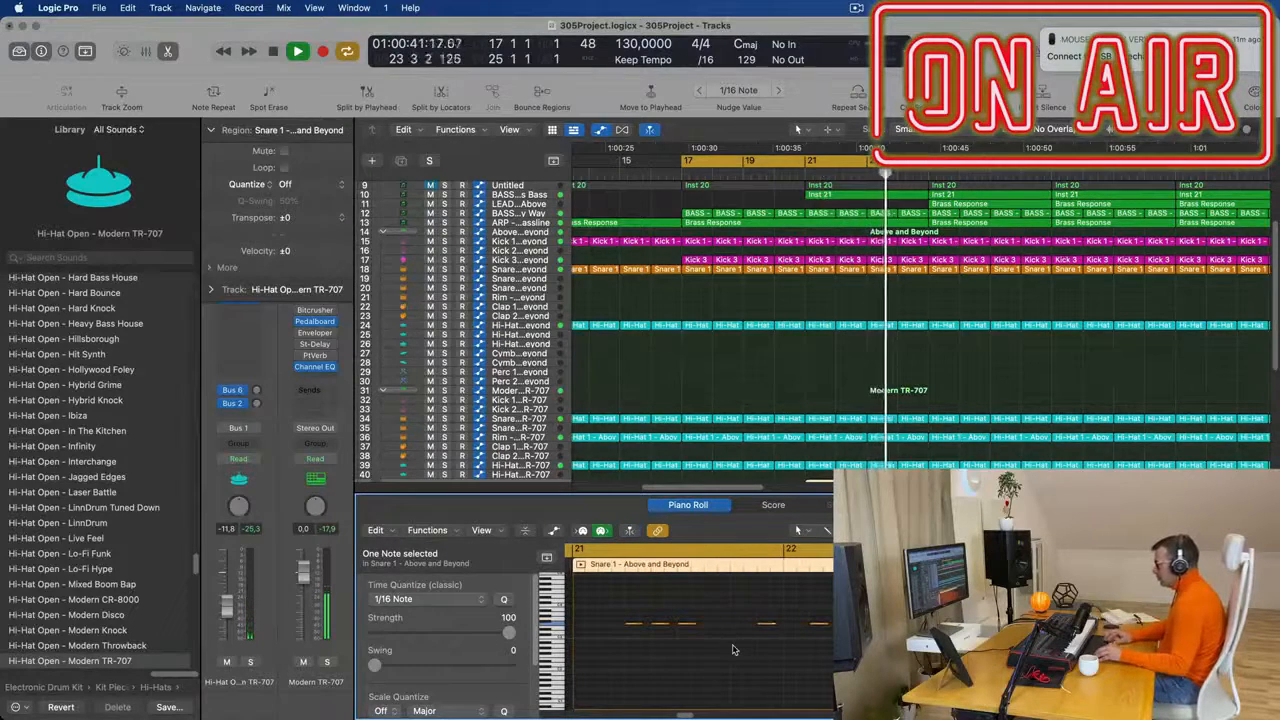
scroll(883, 454, down, 1)
scroll(883, 454, down, 5)
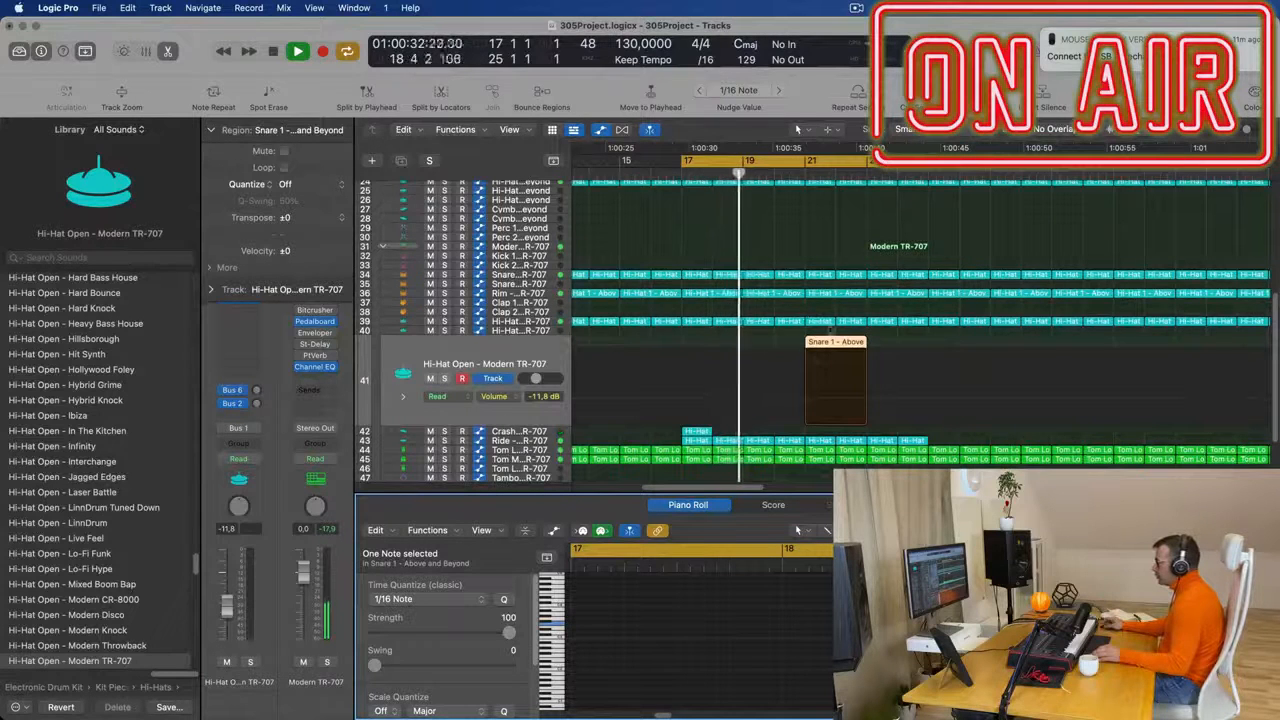
drag(831, 342, 830, 285)
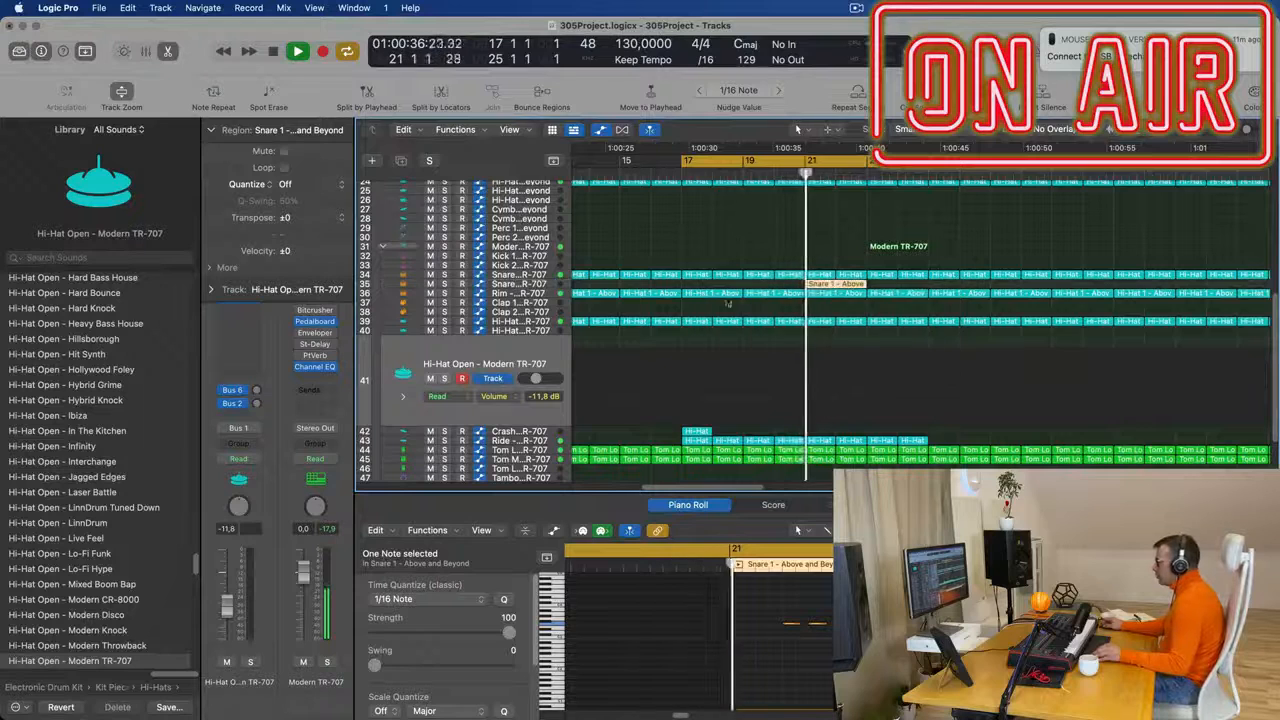
- Transpose all five notes of the moved region down an octave and audition the Snare 2 - Modern TR-707 track from bar 21
click(836, 657)
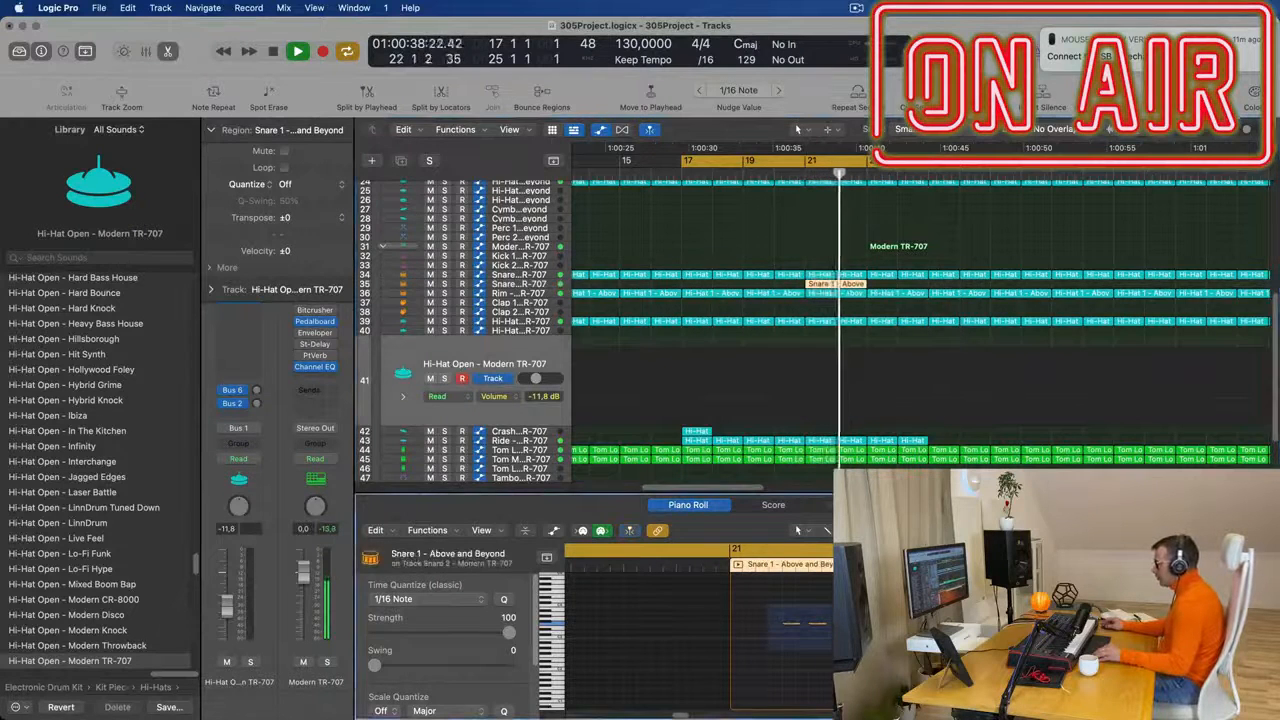
key(super+a)
key(alt+shift+Down)
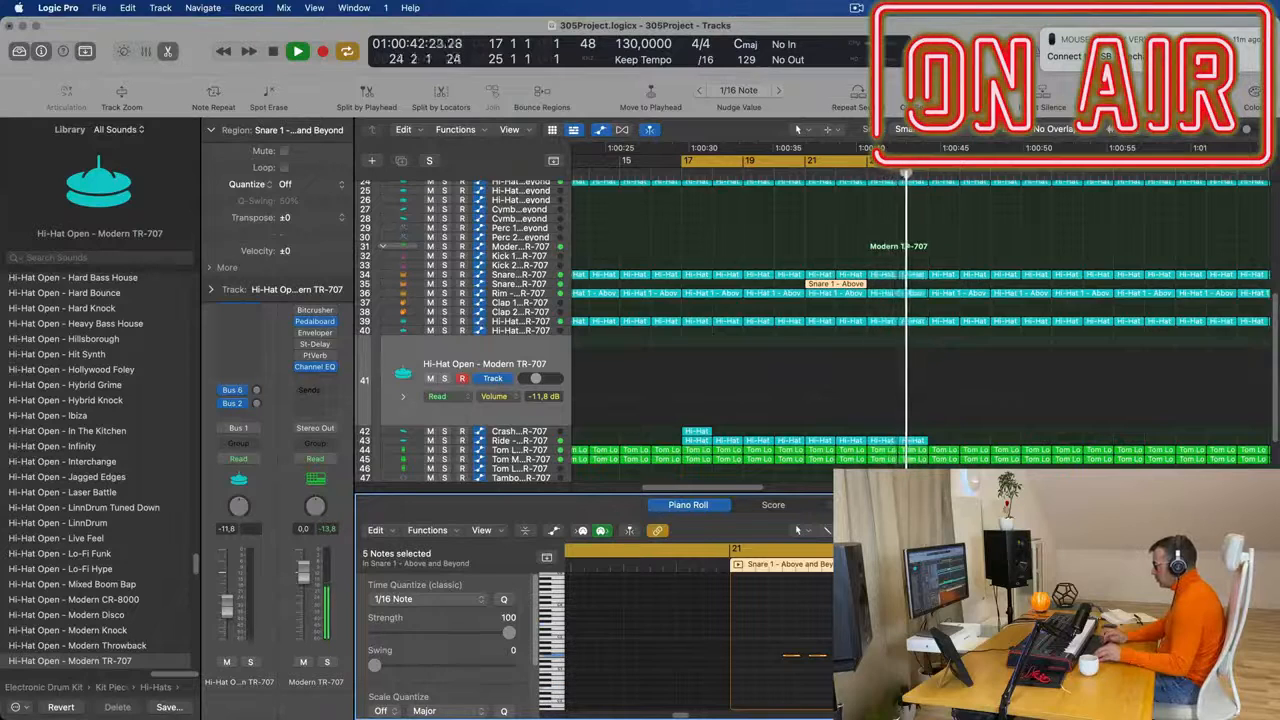
click(794, 228)
click(799, 171)
scroll(632, 246, left, 2)
click(905, 286)
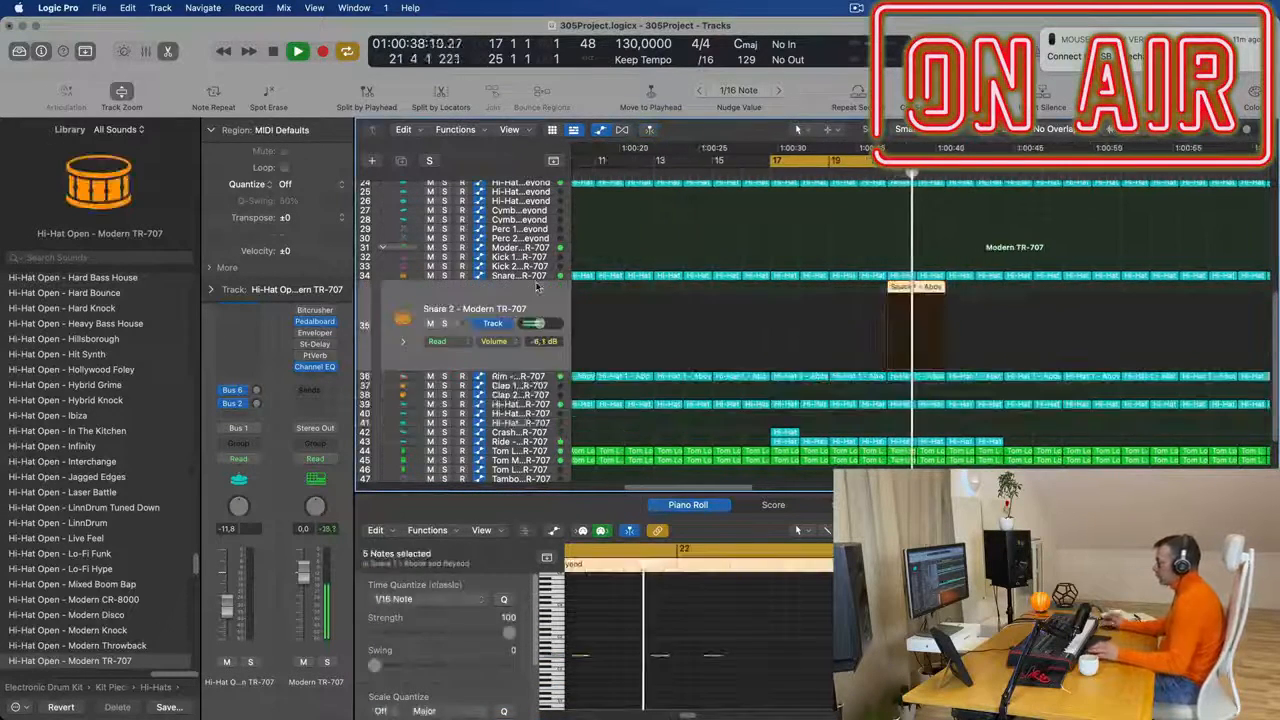
key(space)
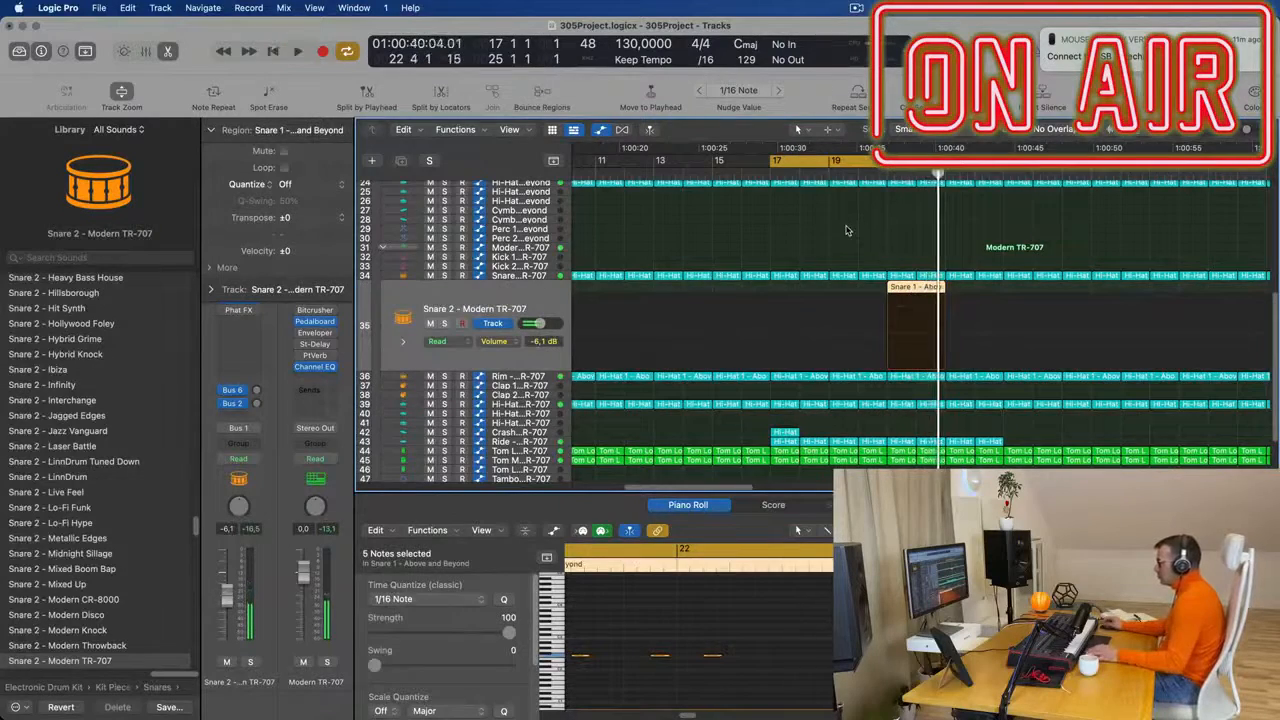
key(space)
- Play the cycle from bar 17 and review how the new snare part fits the arrangement across all tracks
scroll(849, 236, left, 3)
scroll(880, 300, up, 10)
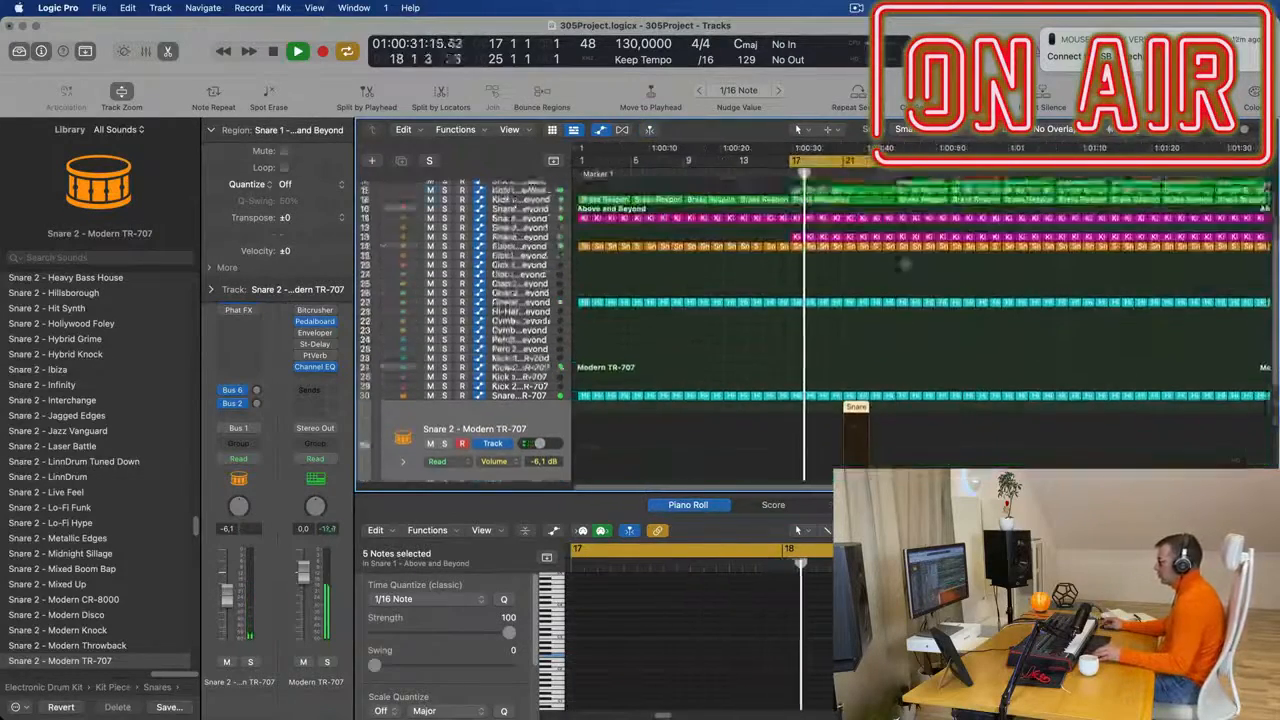
scroll(922, 365, left, 2)
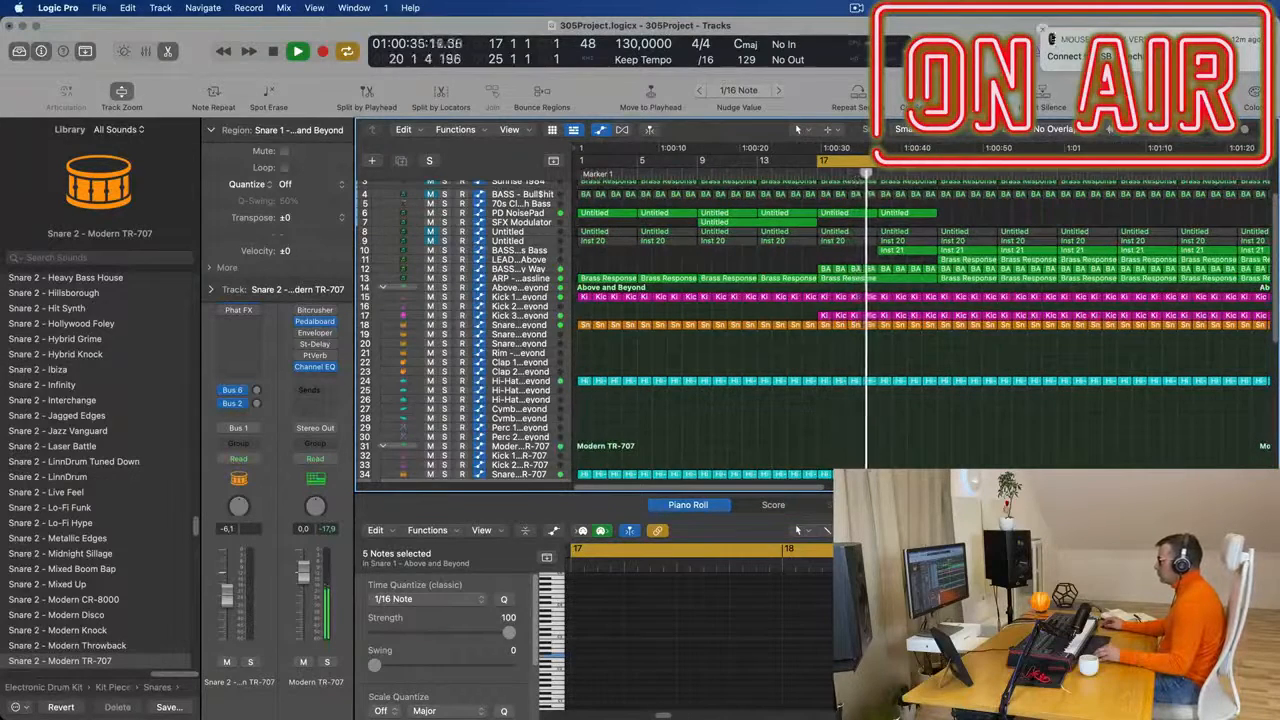
click(1043, 29)
scroll(864, 346, down, 5)
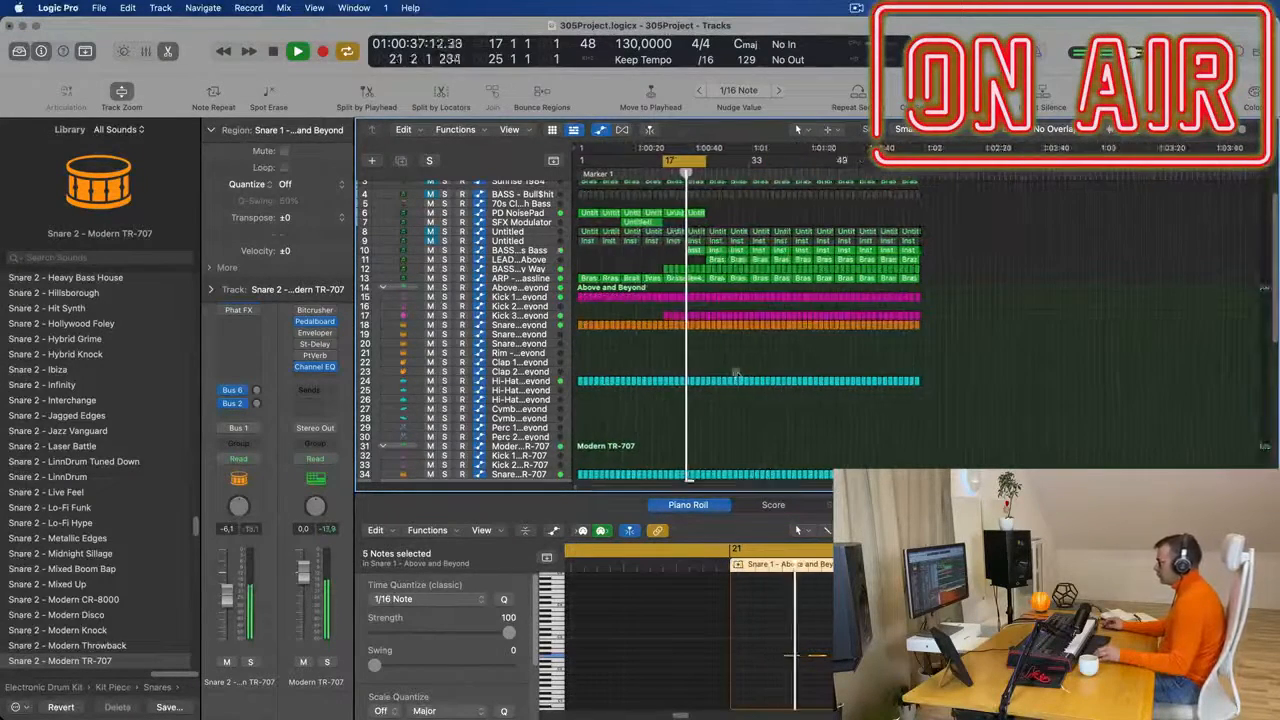
scroll(760, 384, up, 3)
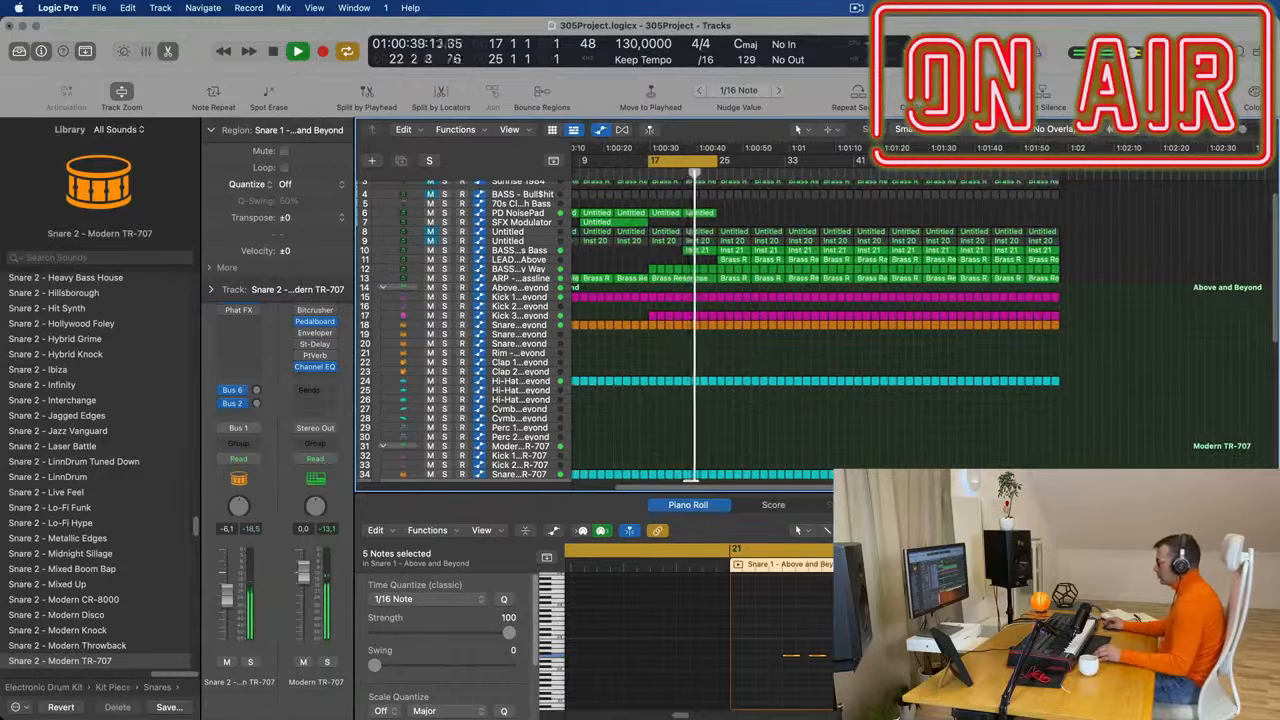
key(space)
key(space)
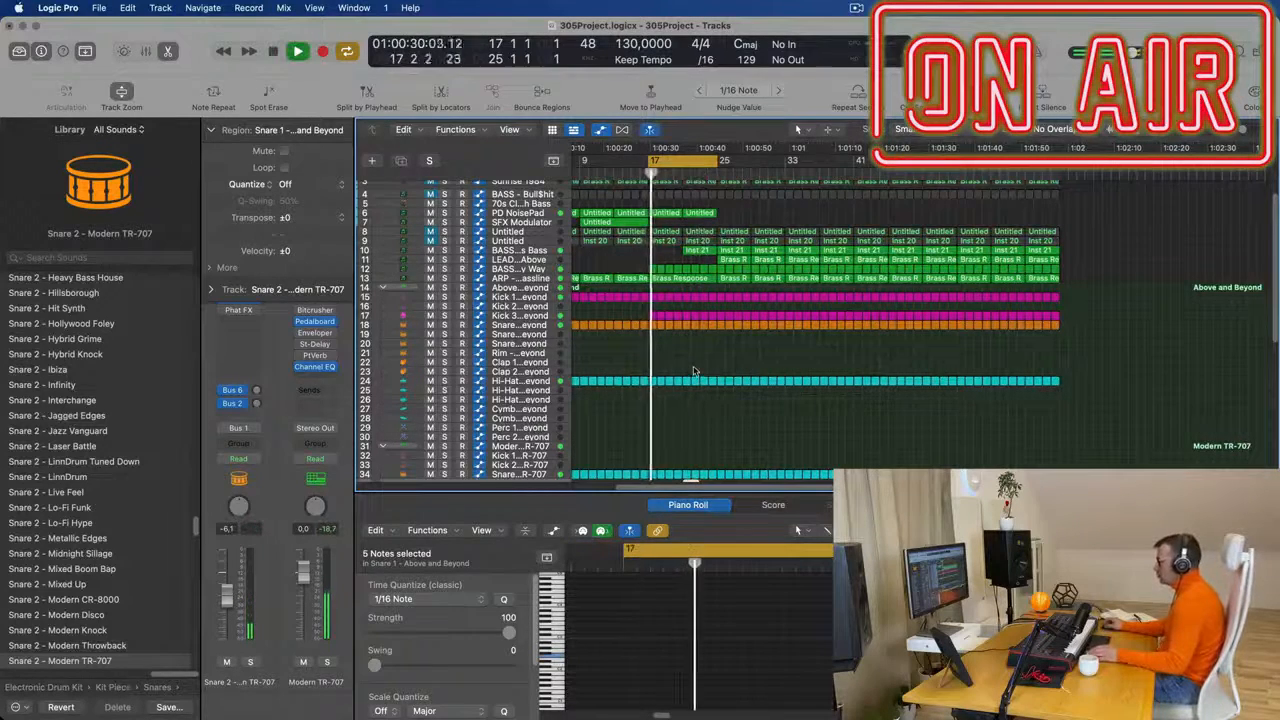
scroll(697, 373, down, 4)
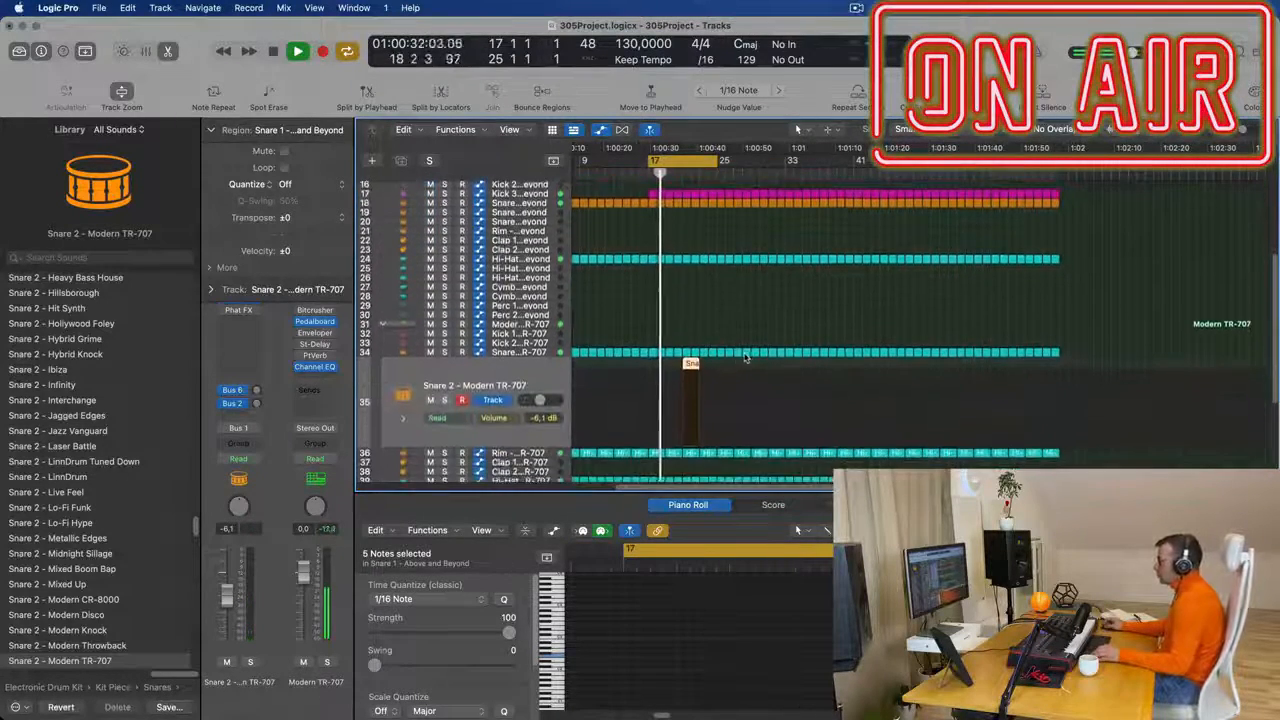
scroll(743, 357, up, 5)
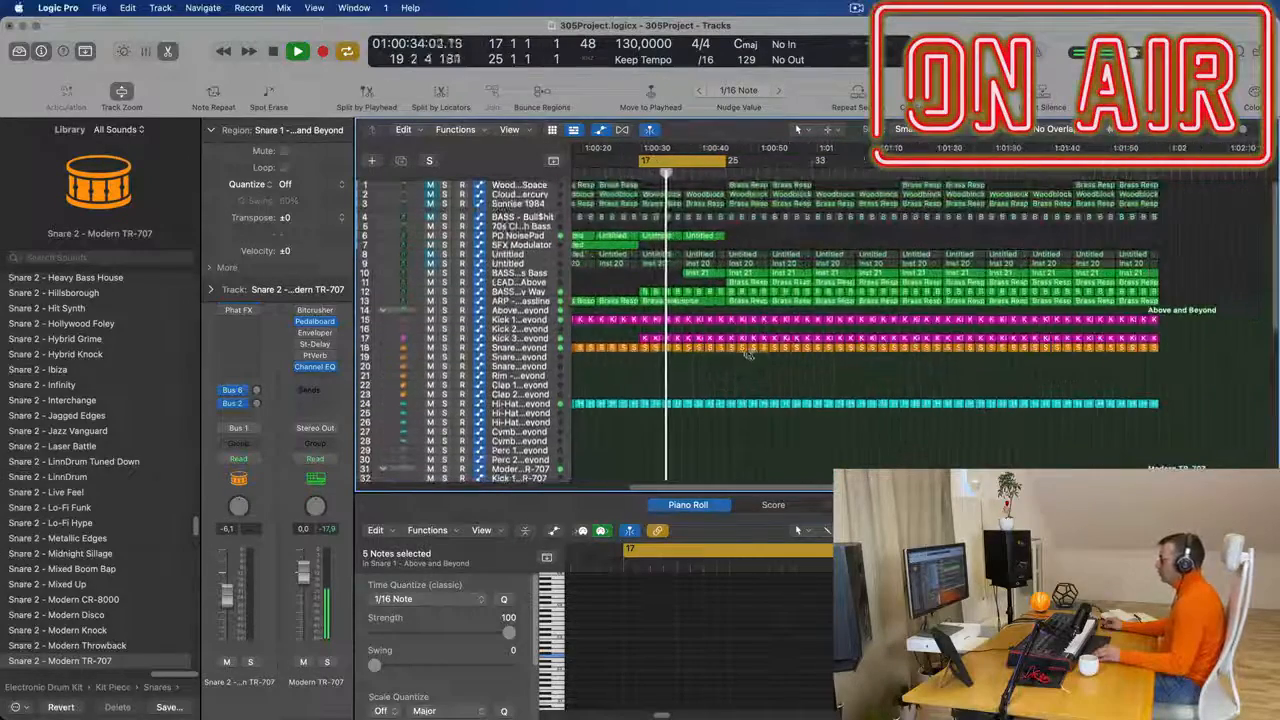
scroll(747, 358, up, 2)
scroll(748, 358, left, 1)
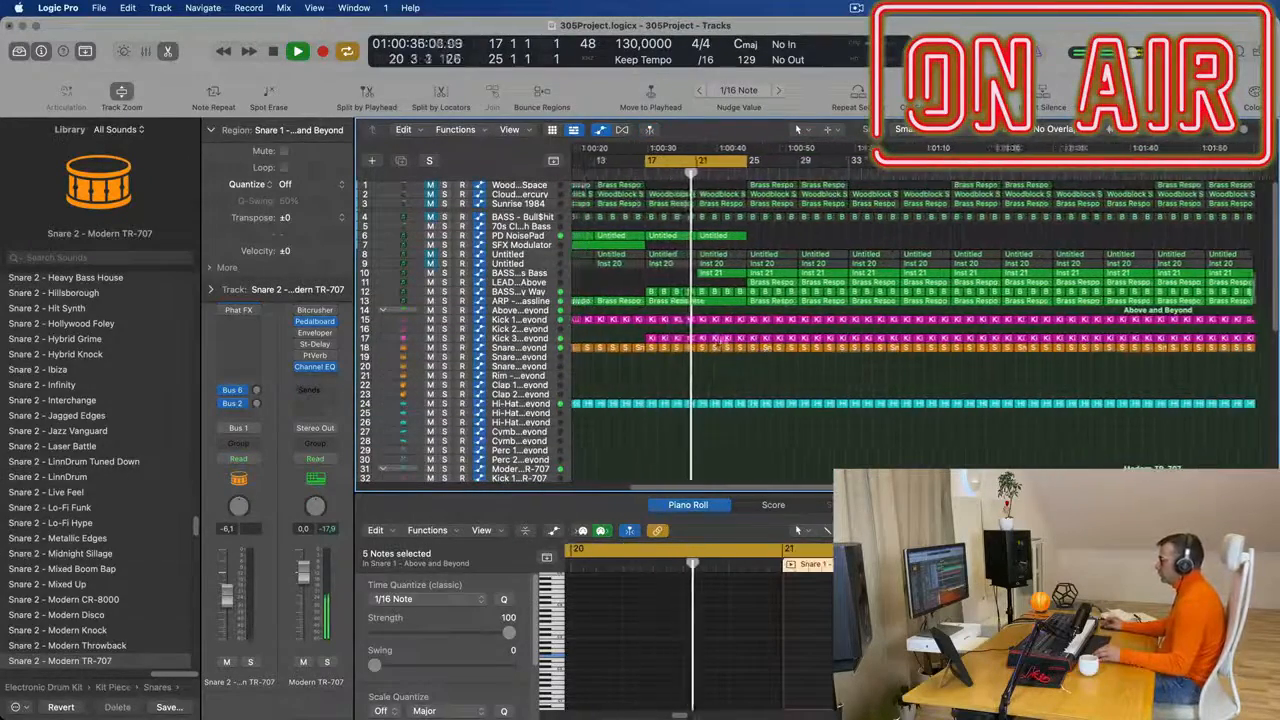
scroll(727, 341, down, 1)
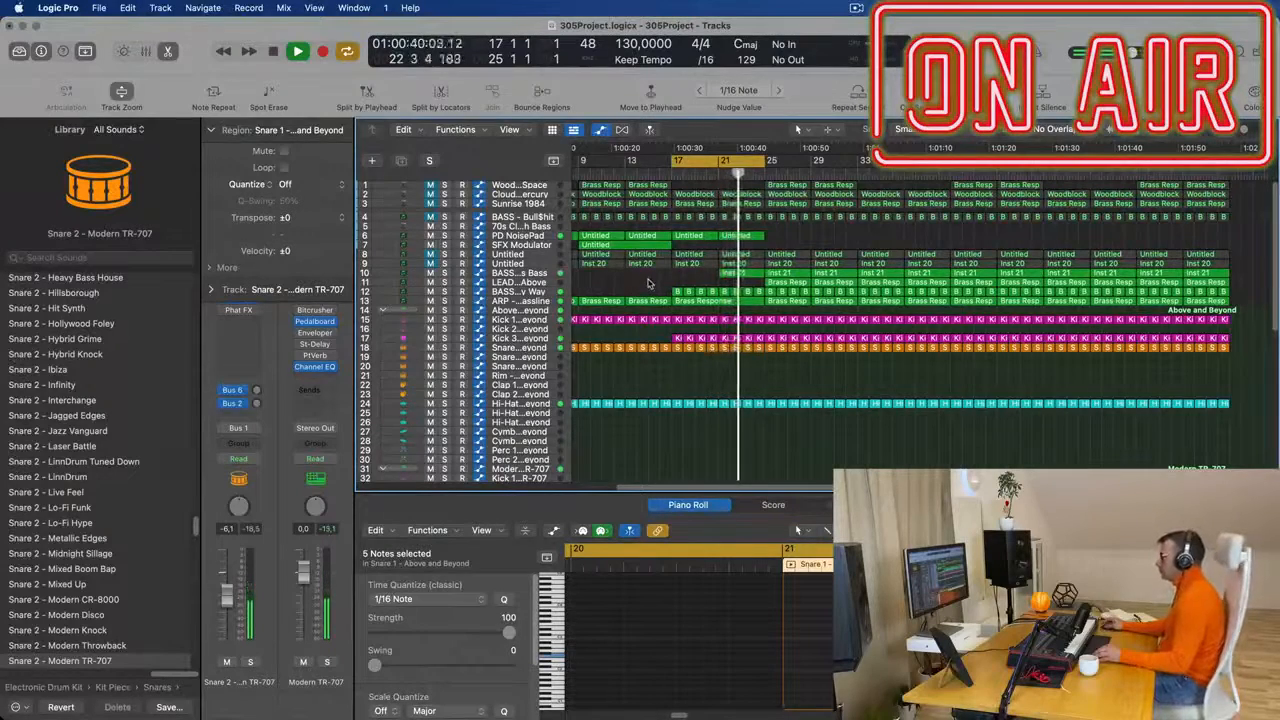
- Copy the bar 21 region to bar 23 on the Snare 2 - Modern TR-707 track and select both regions
scroll(775, 461, down, 6)
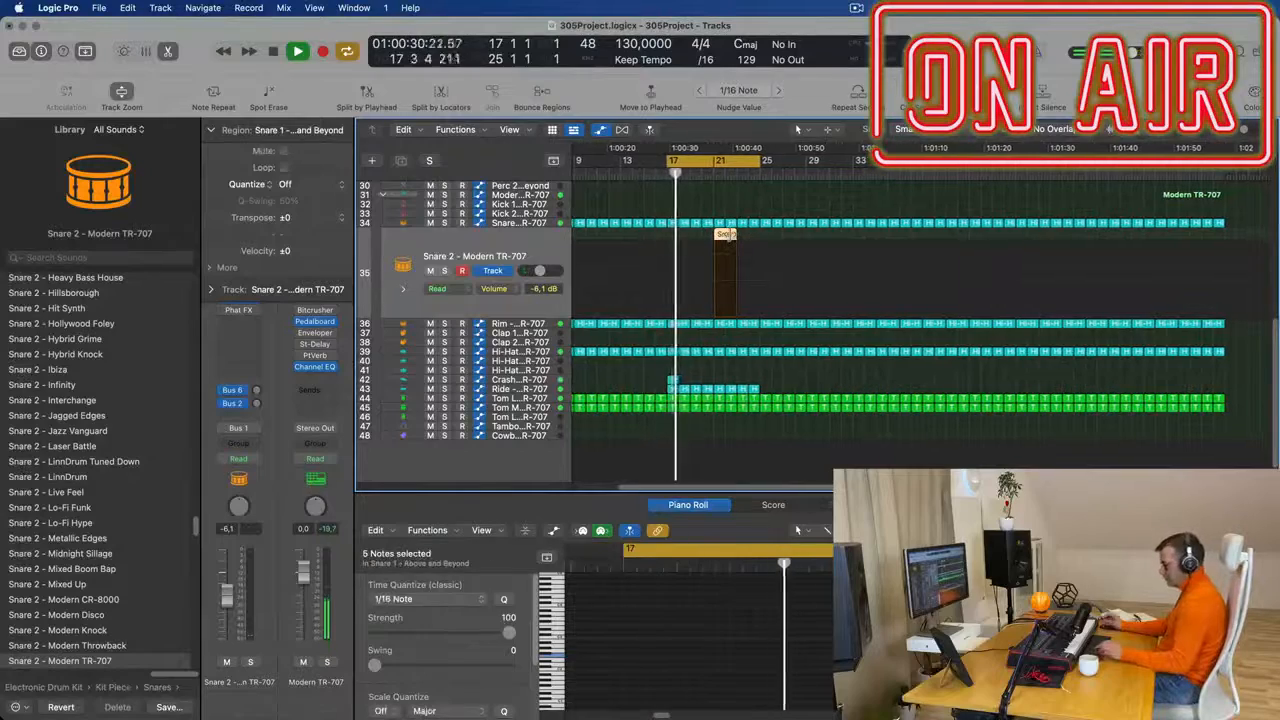
scroll(789, 321, up, 5)
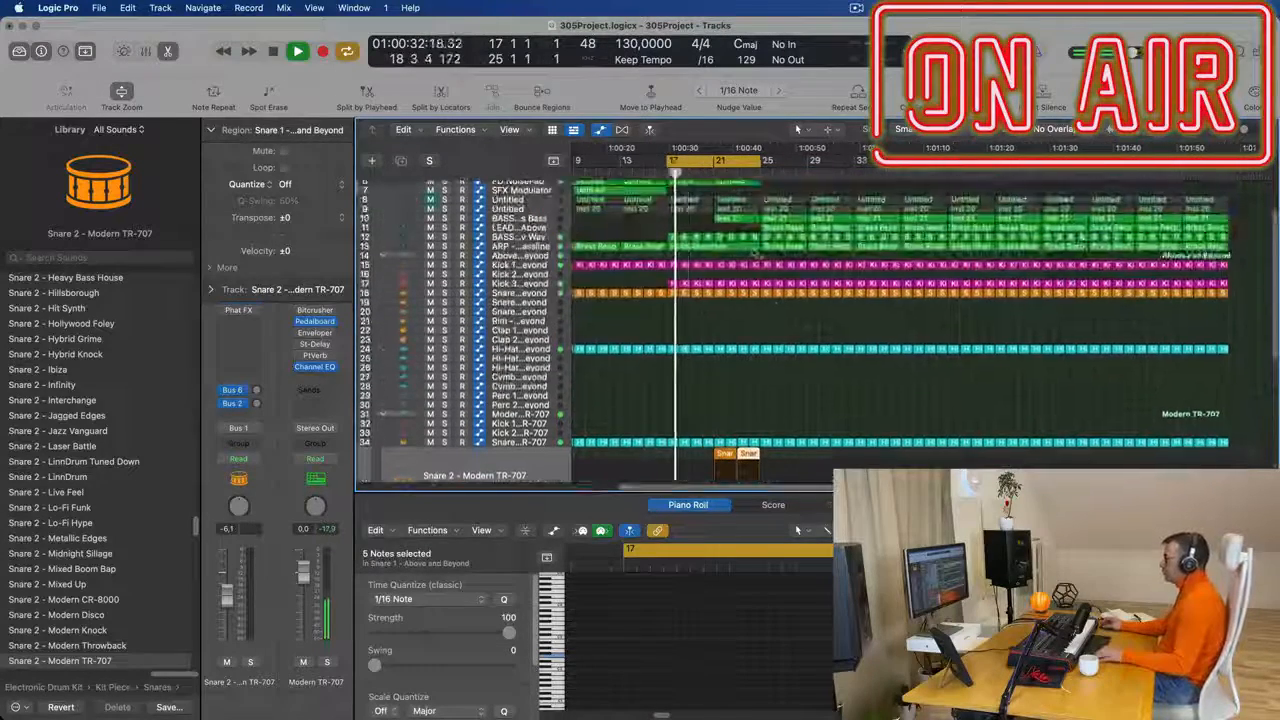
key(super+Left)
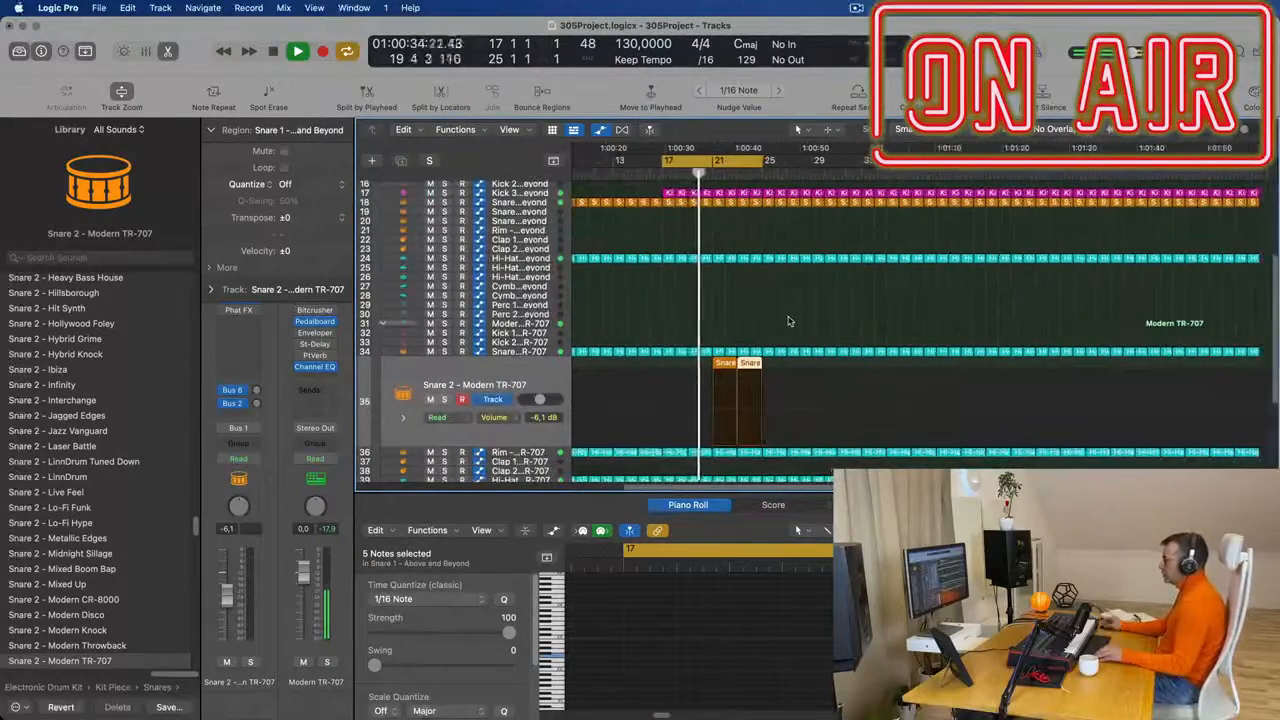
key(super+Left)
click(785, 323)
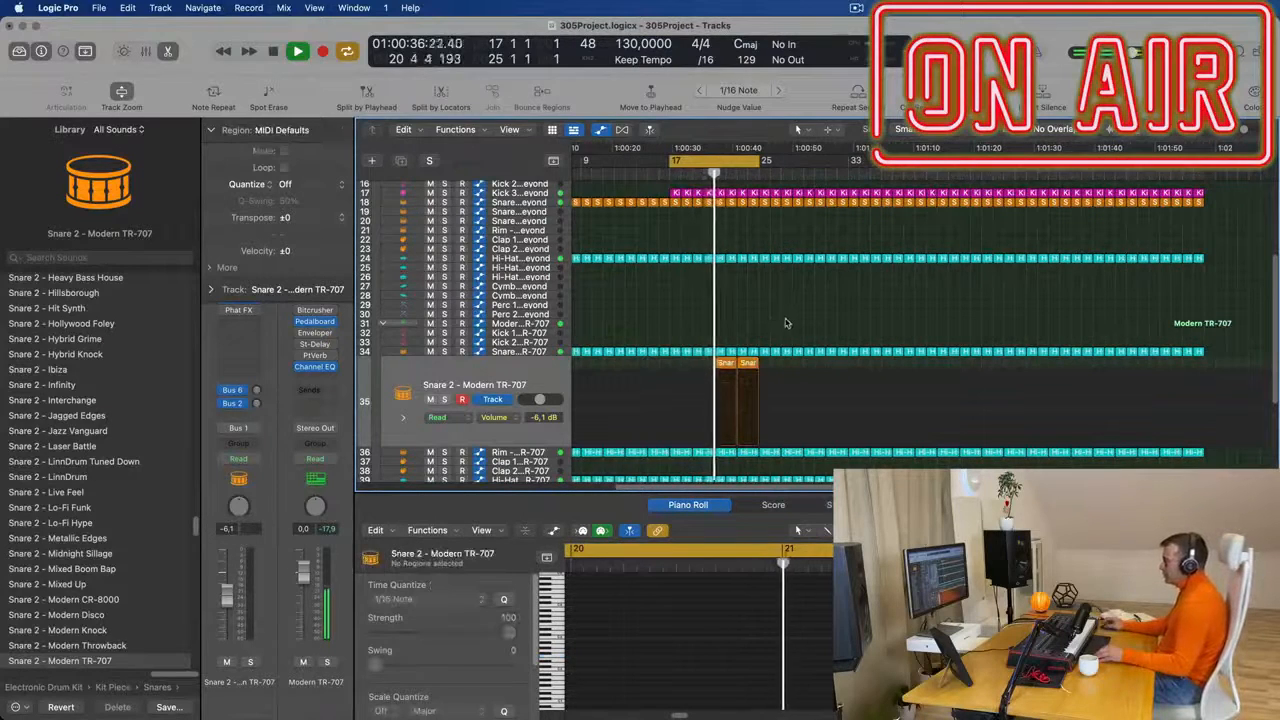
key(super+Right)
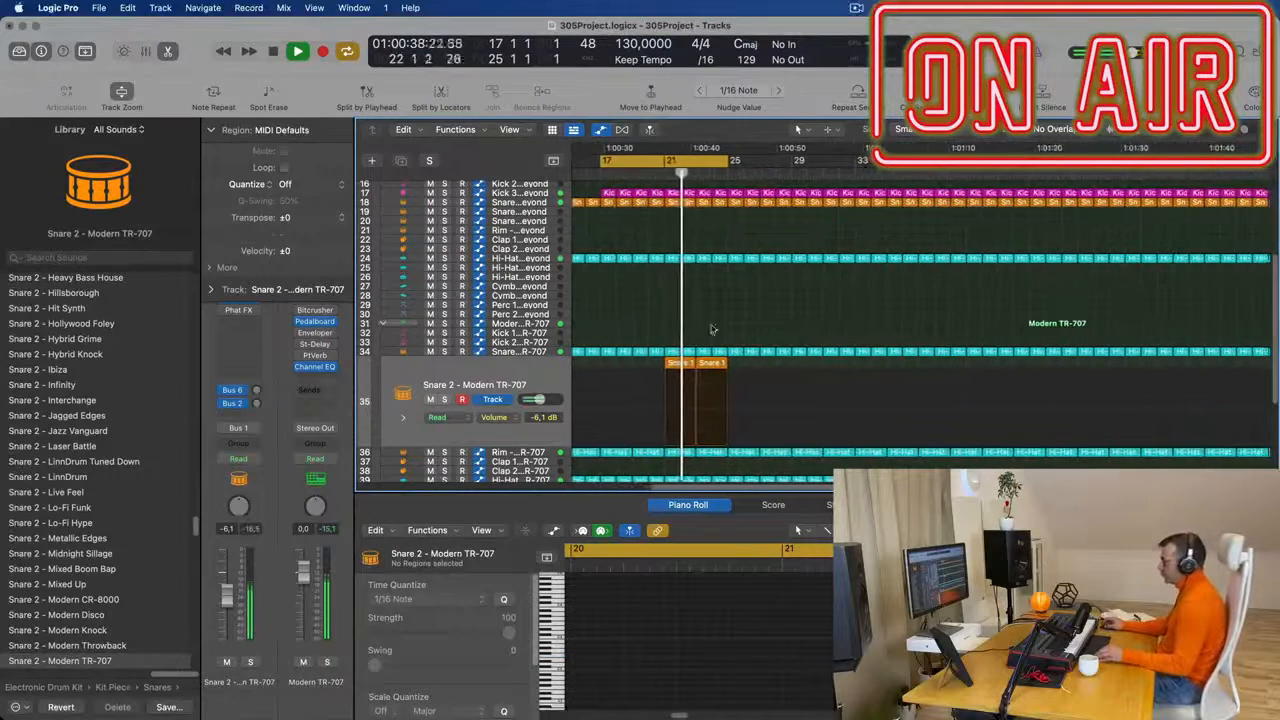
click(552, 378)
- Play the arrangement from bar 21 and select the BASS - Fat Chorus Bass track
scroll(746, 274, up, 5)
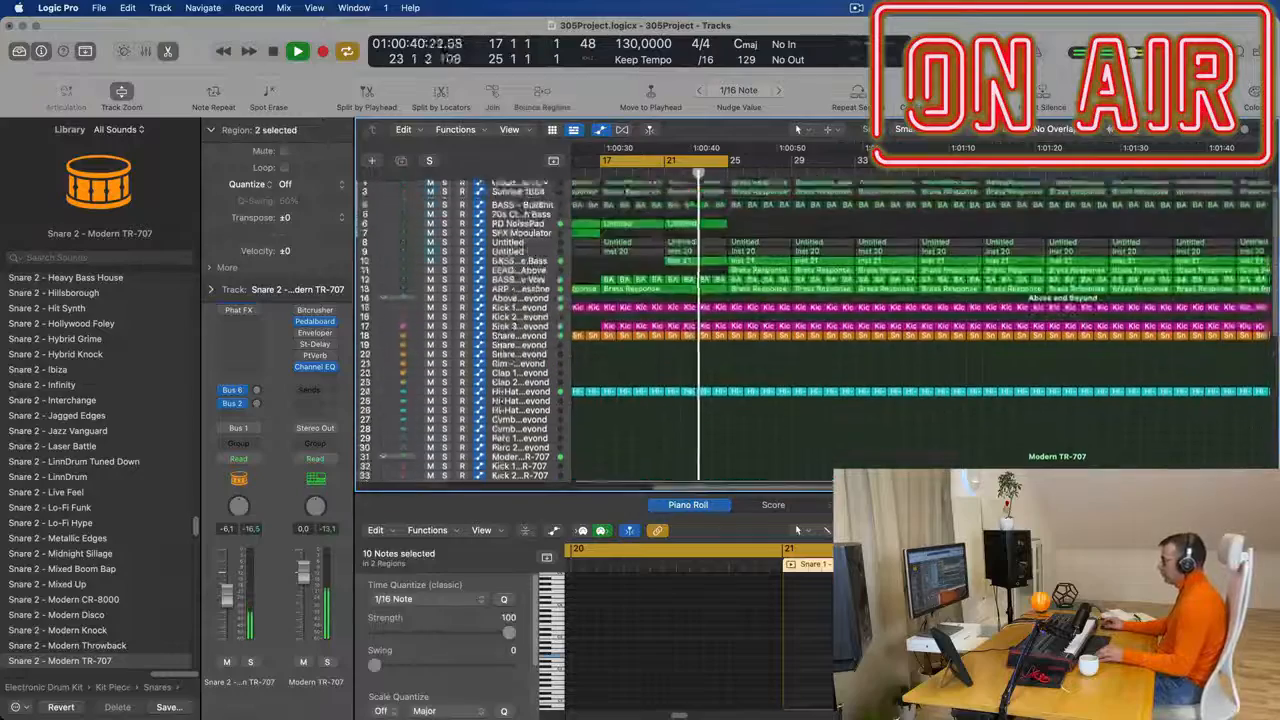
key(super+Right)
key(super+Right)
scroll(776, 231, down, 5)
scroll(776, 233, up, 2)
click(666, 172)
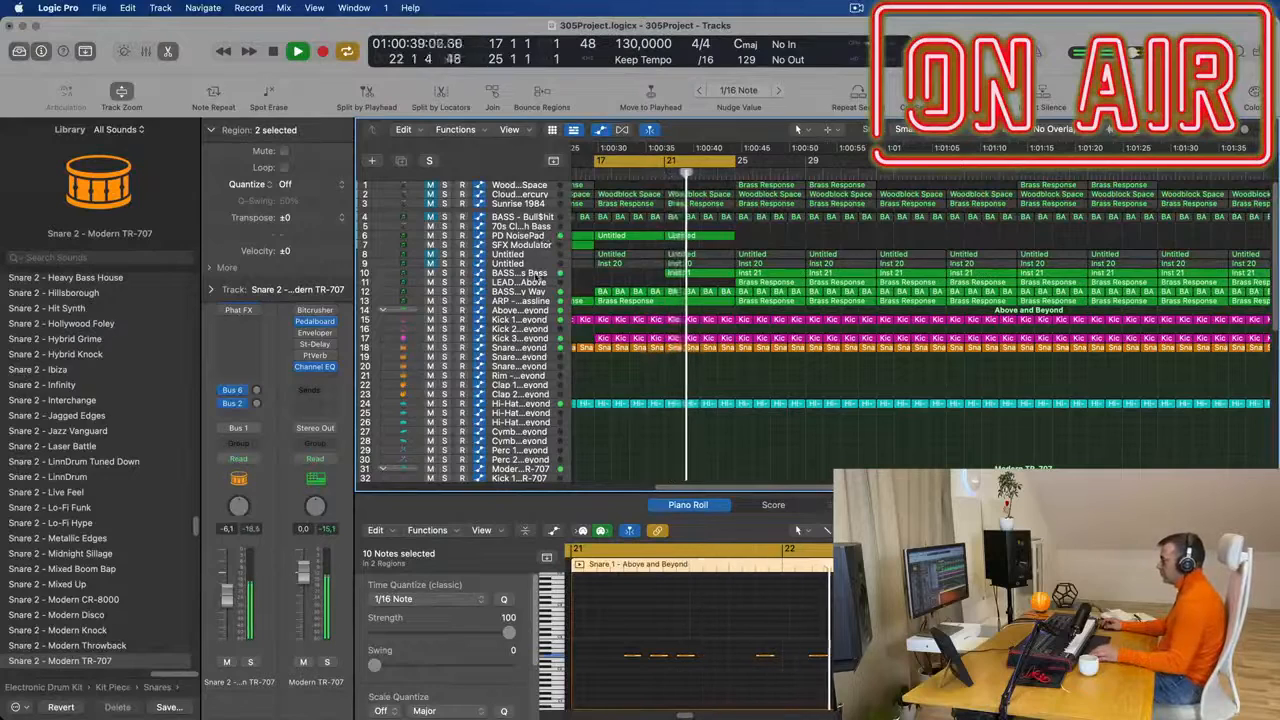
click(537, 273)
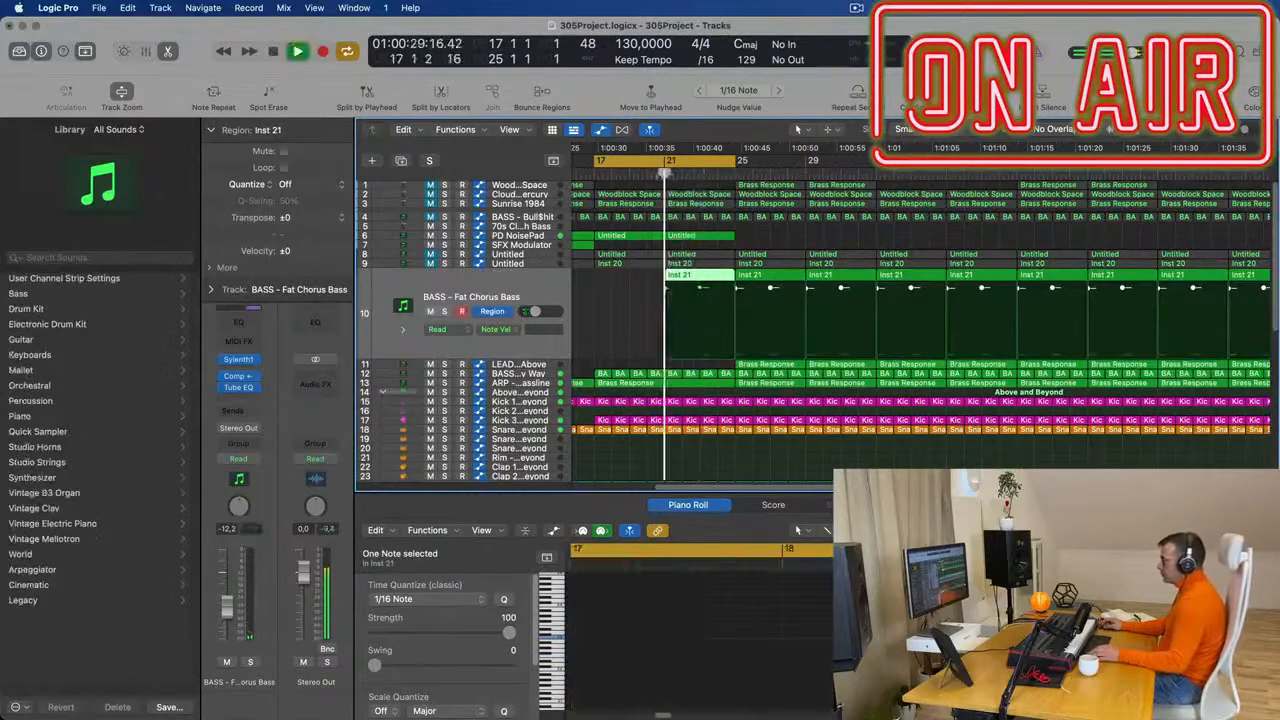
- Shorten the cycle range to bars 21 to 25 and audition the bass entry
drag(598, 162, 664, 164)
key(space)
key(space)
key(space)
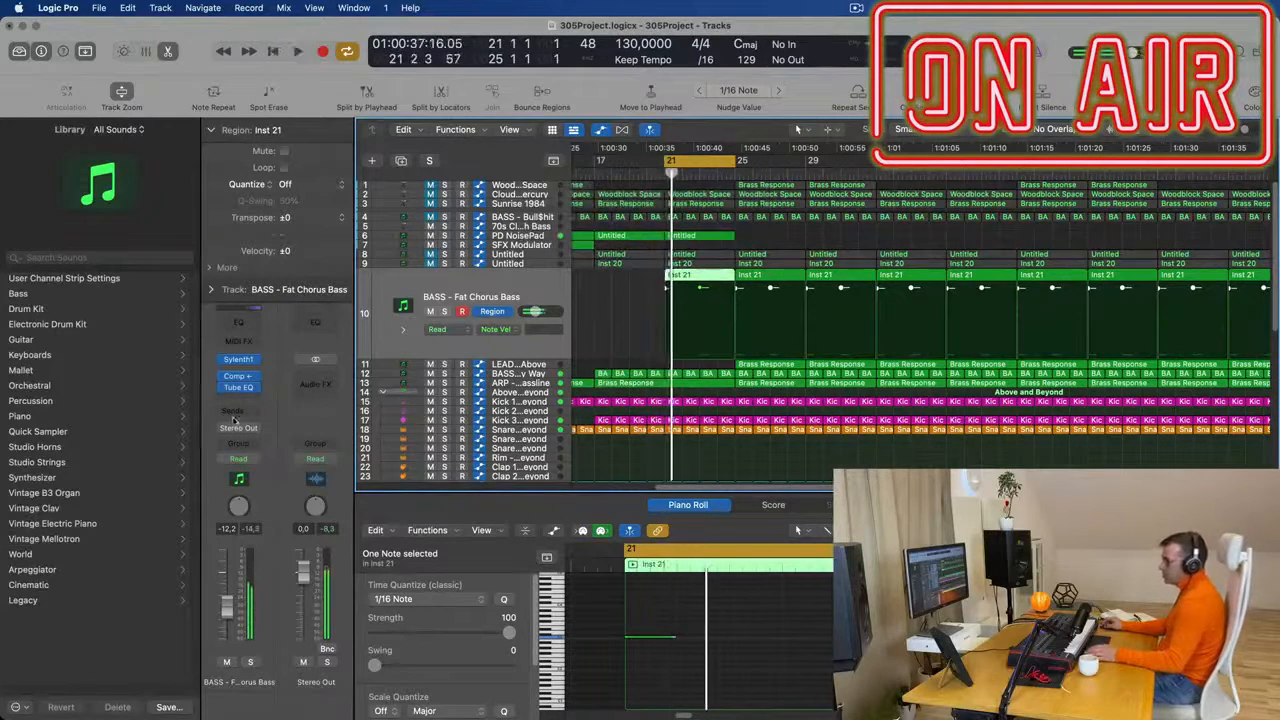
key(space)
- Audition the Sylenth1 bass presets on the BASS - Fat Chorus Bass track during playback, load BASS - M-Bass and adjust its filter cutoff
click(238, 359)
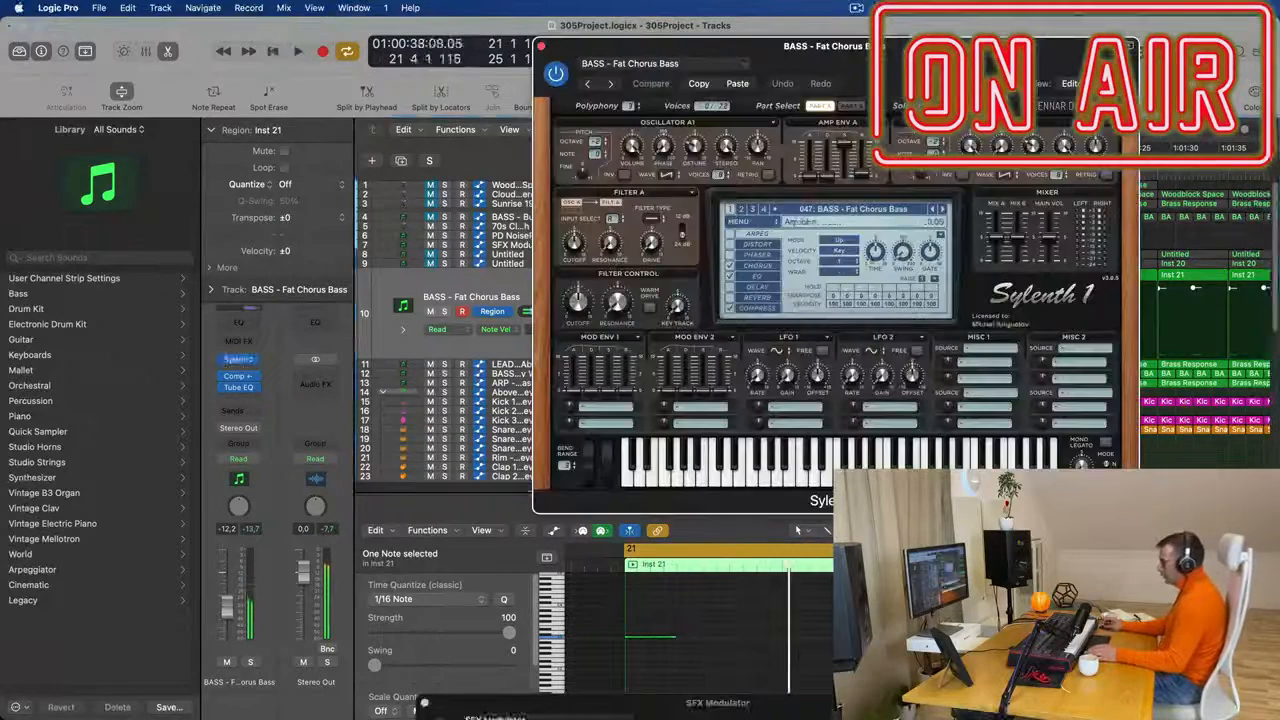
click(941, 209)
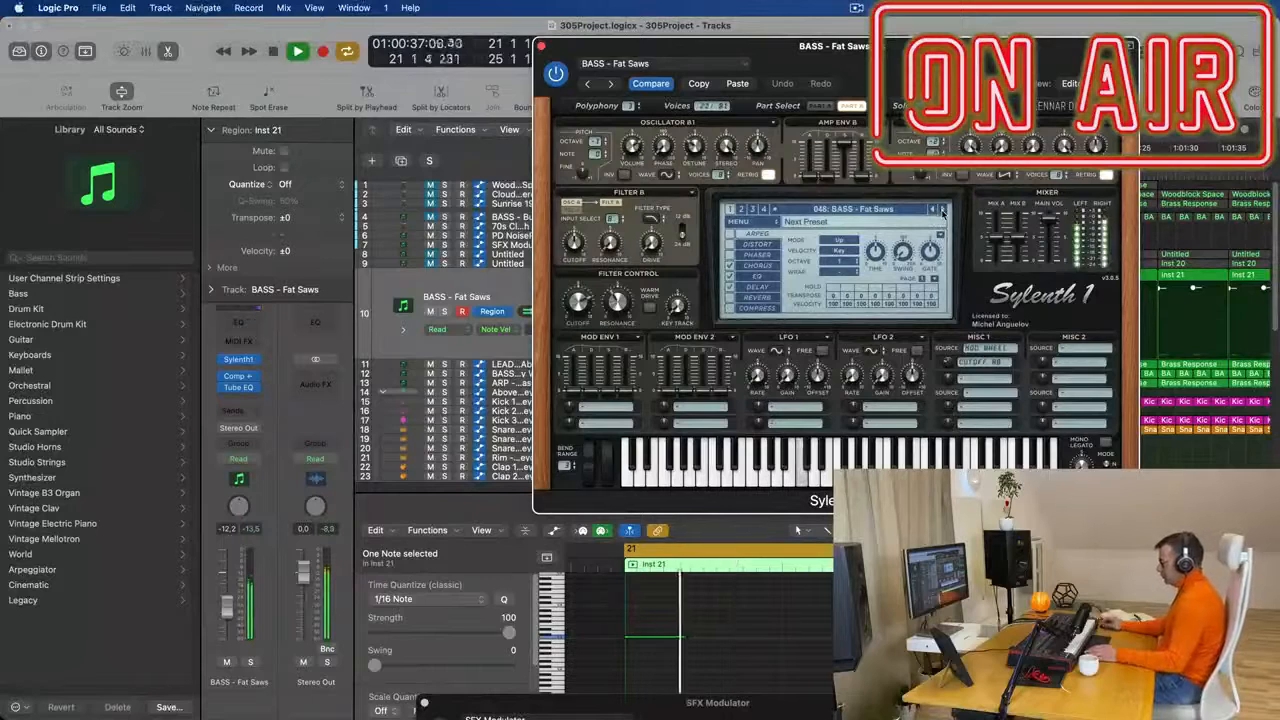
click(941, 209)
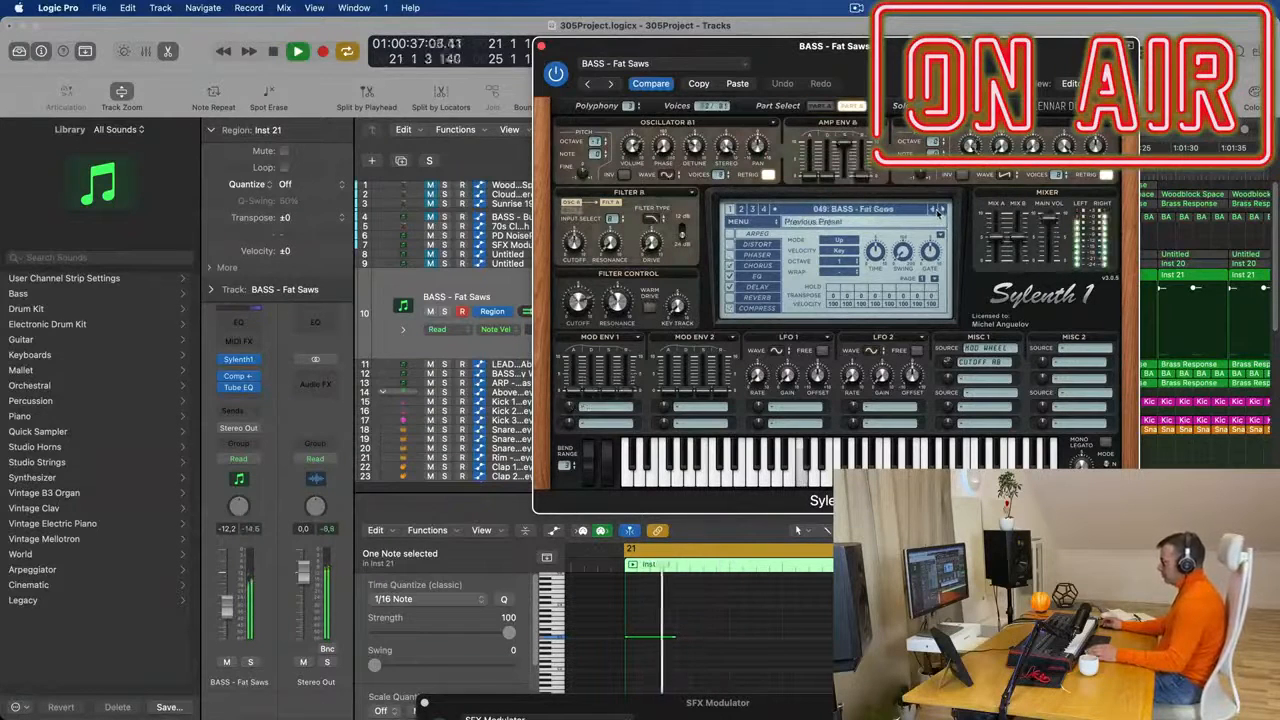
key(space)
click(941, 209)
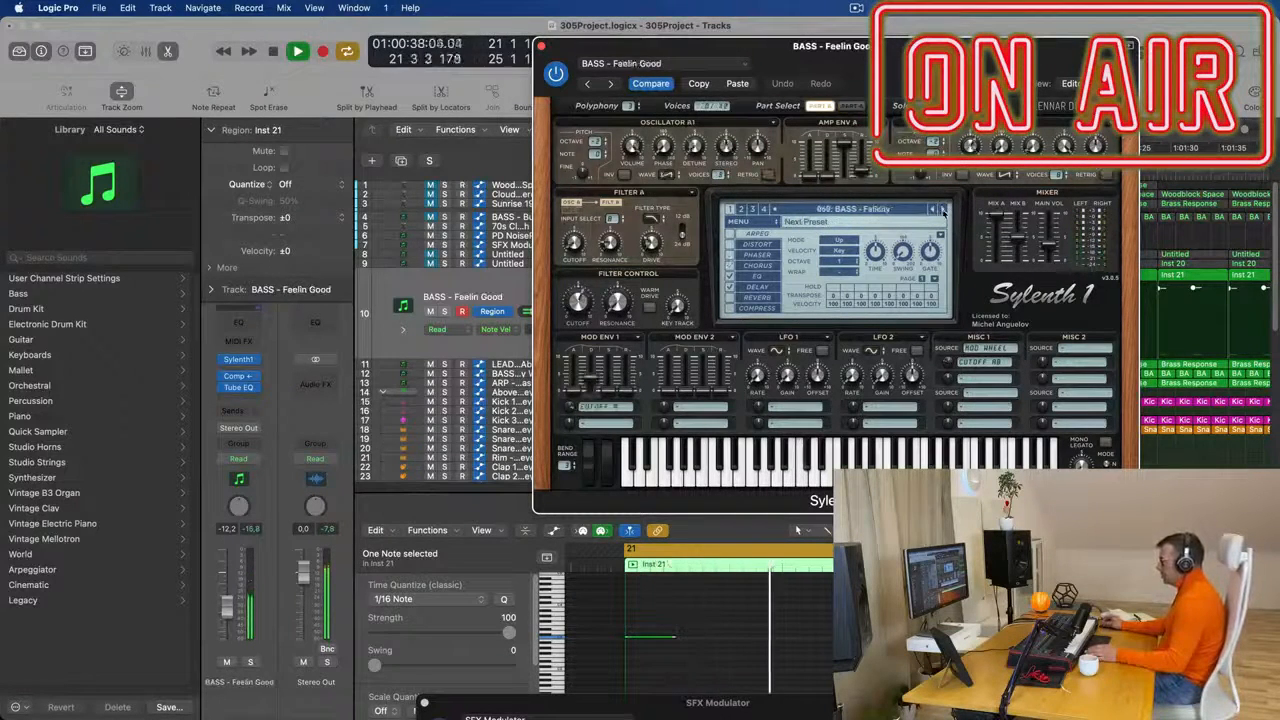
click(941, 209)
click(941, 209)
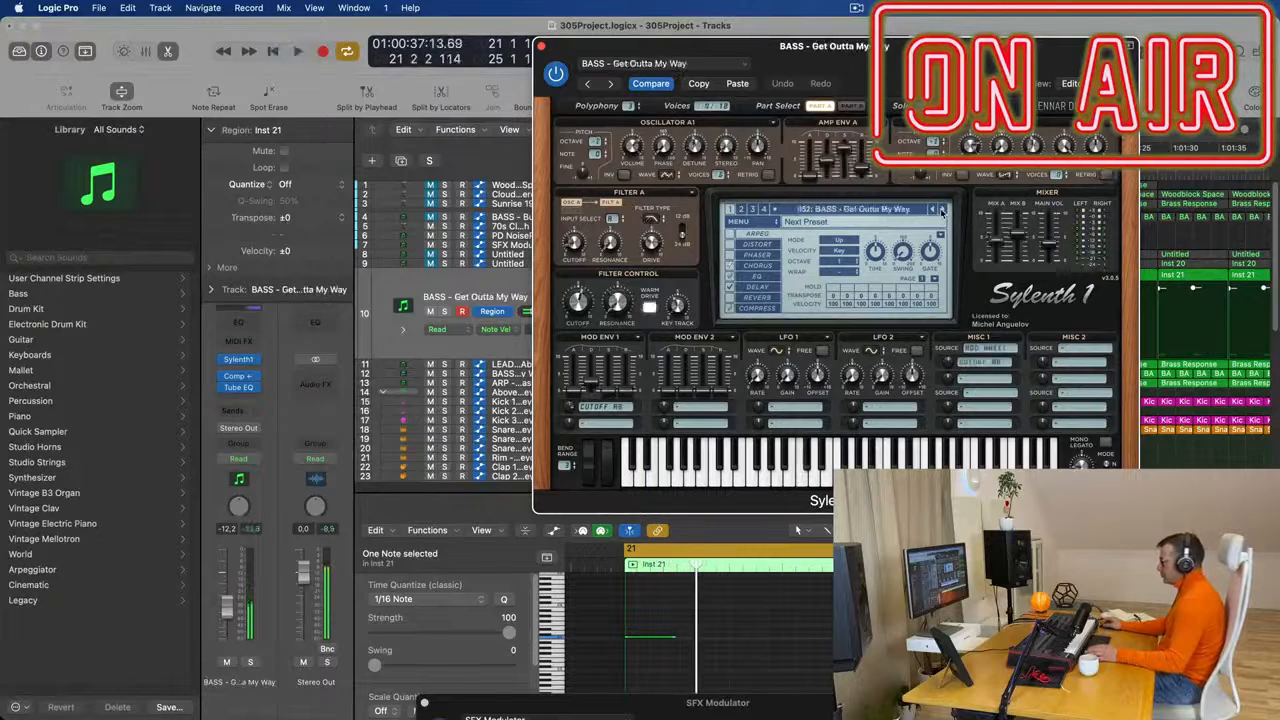
click(941, 209)
click(941, 209)
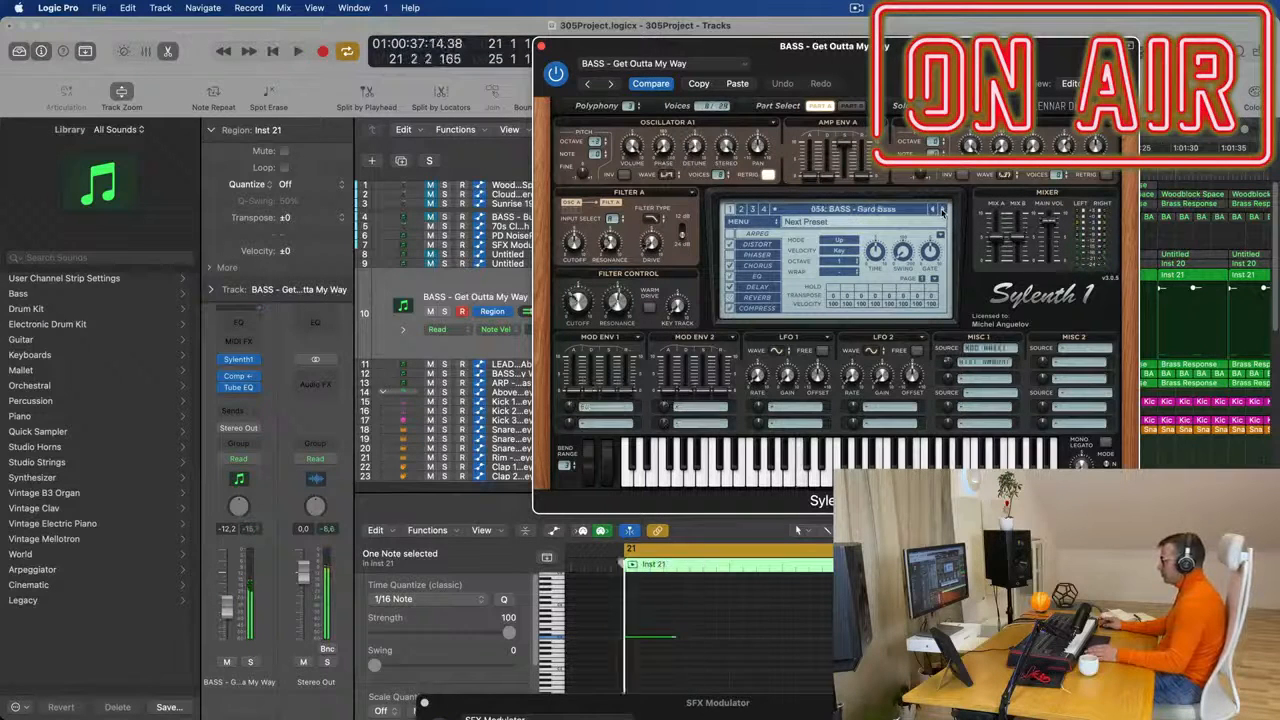
click(941, 209)
click(941, 209)
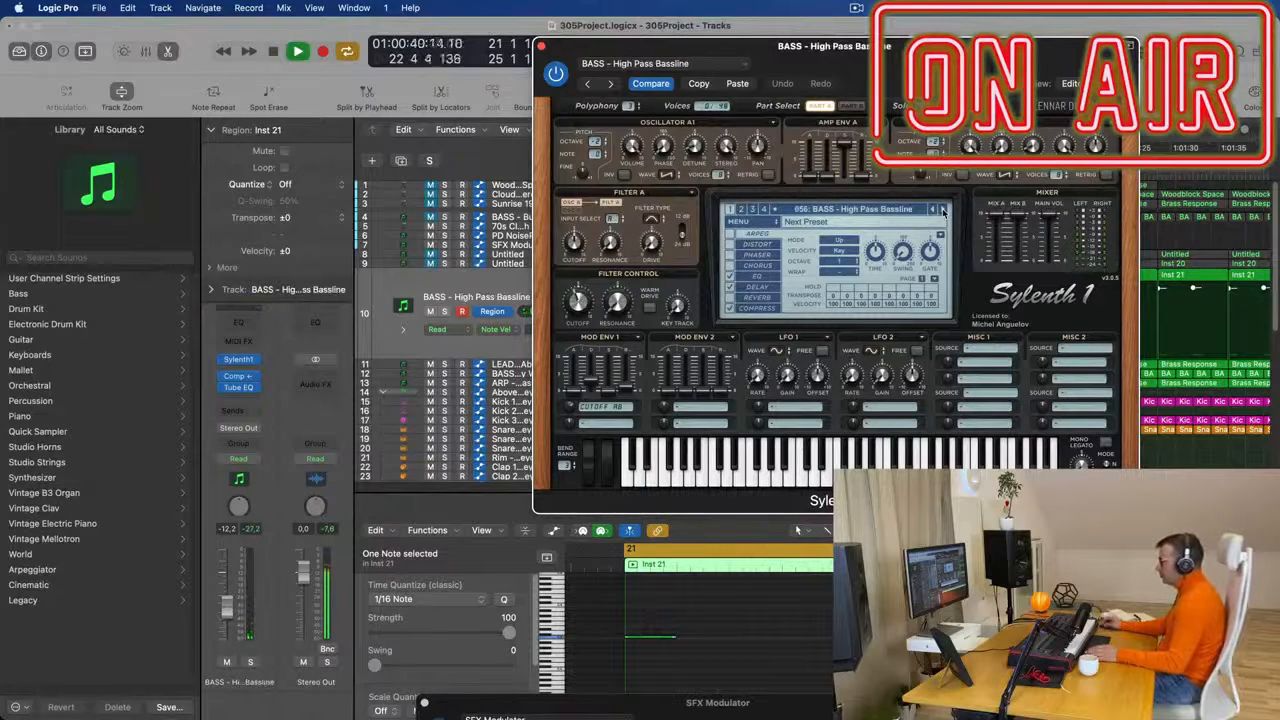
click(941, 209)
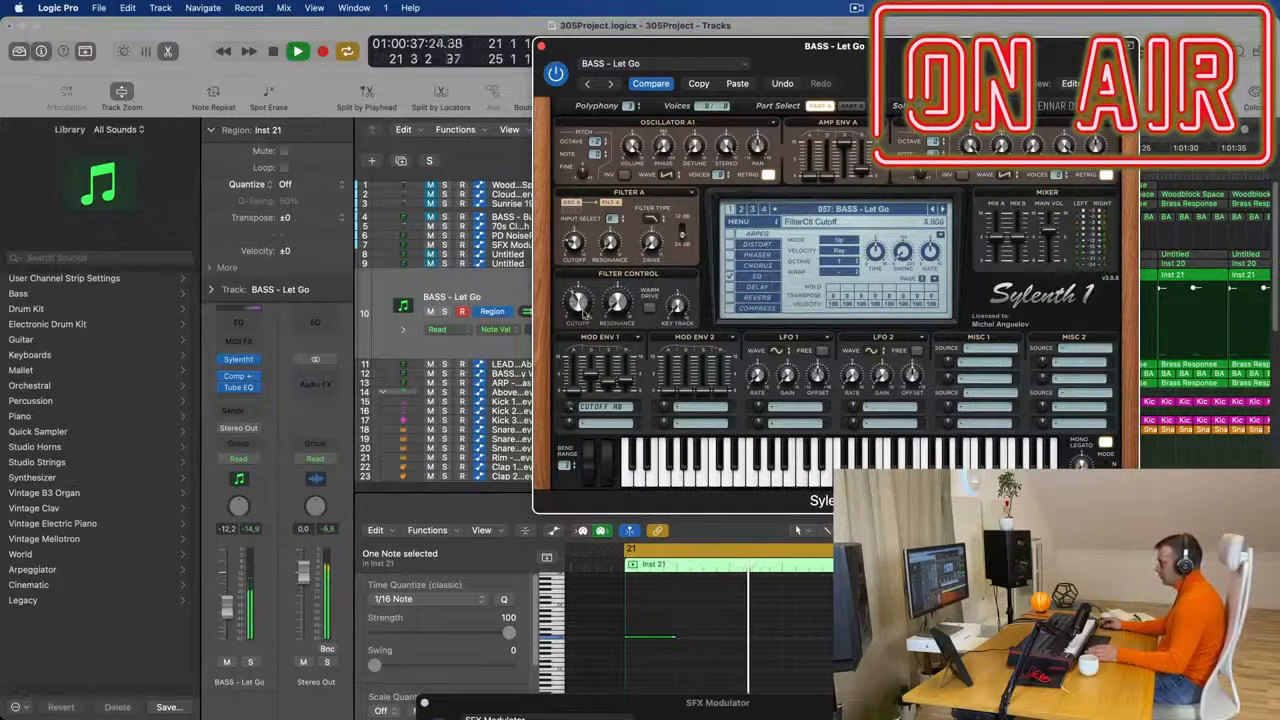
click(940, 210)
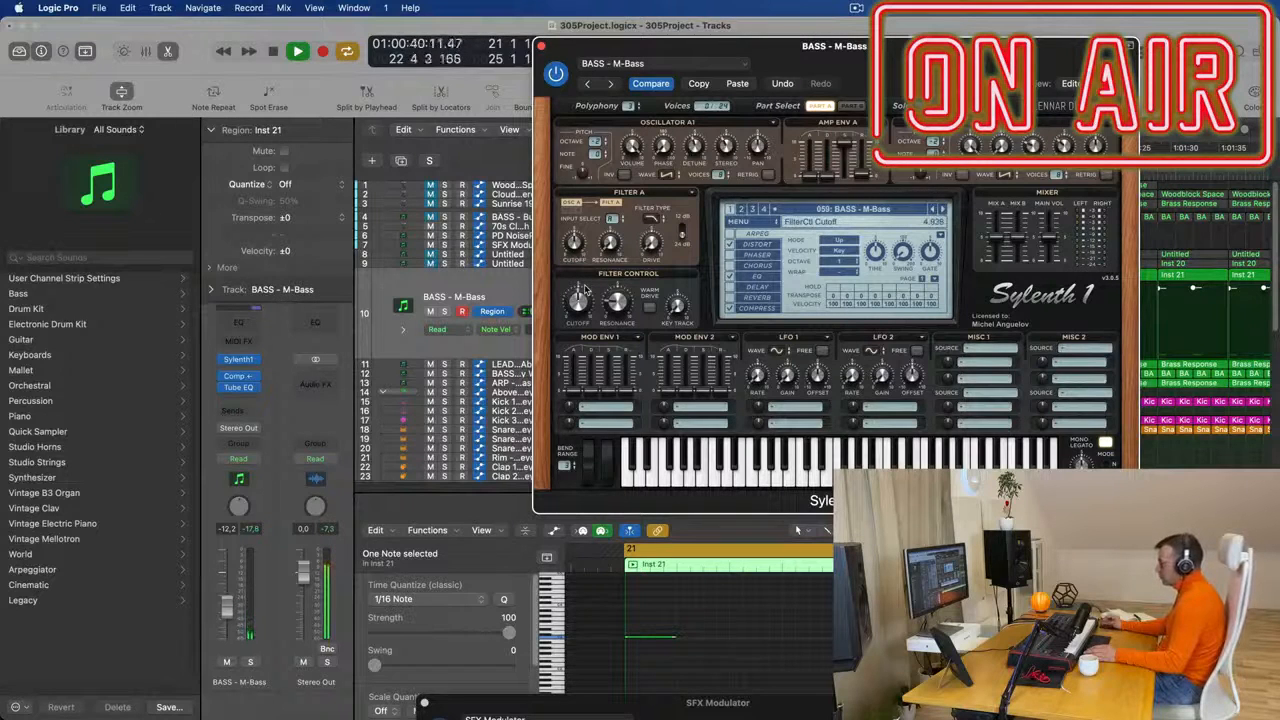
click(539, 45)
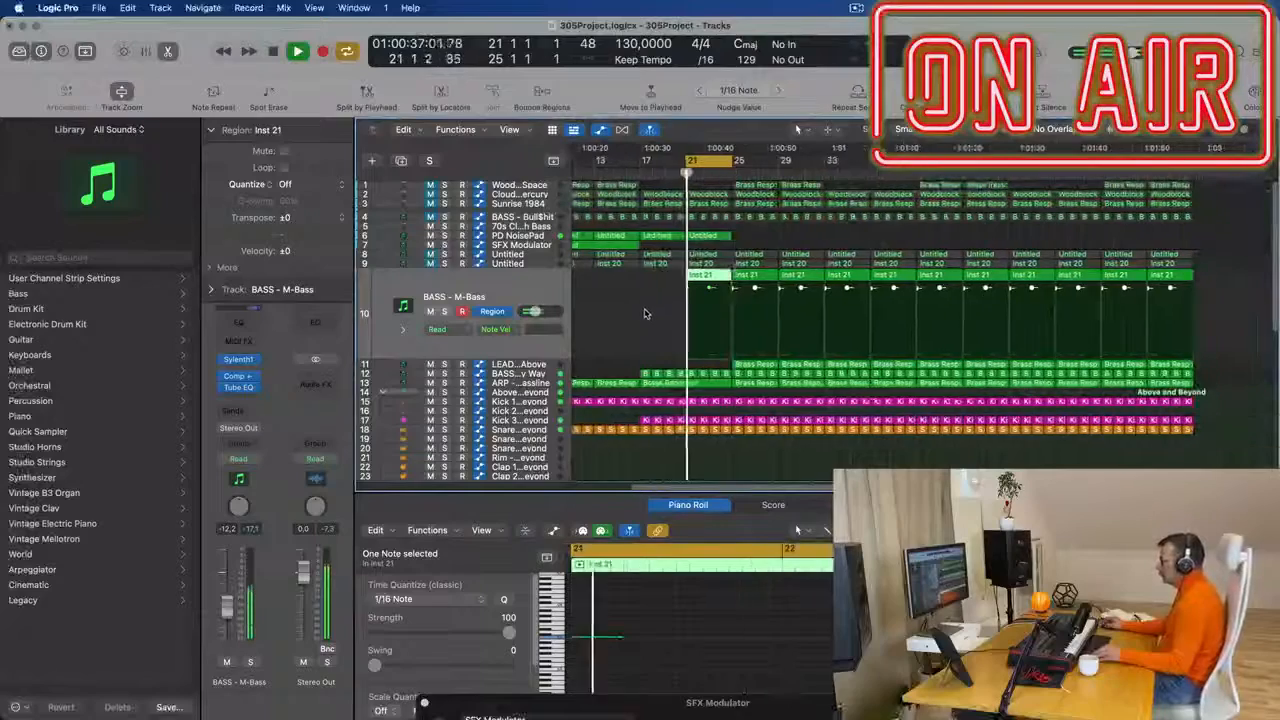
- Play the cycle from bar 21 and check the M-Bass part against the neighbouring Inst 20 and LEAD - From Above tracks
key(super+Right)
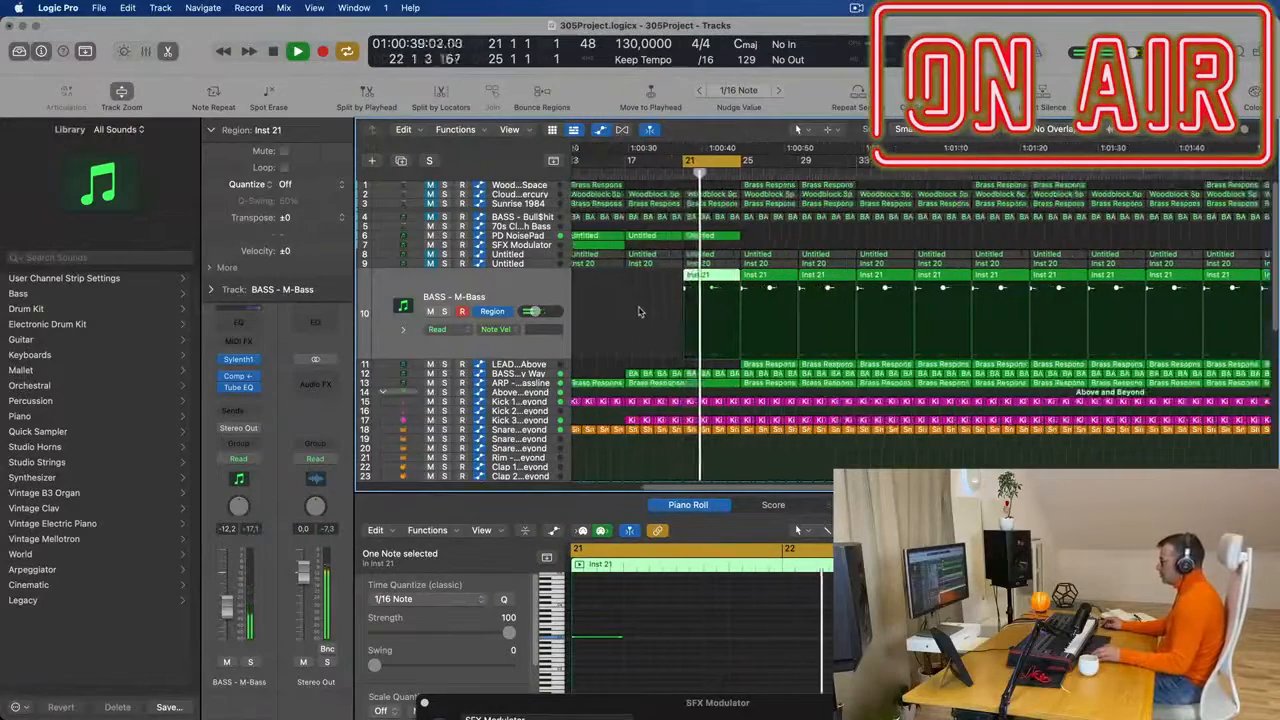
scroll(640, 312, up, 2)
scroll(641, 309, down, 2)
scroll(642, 308, up, 2)
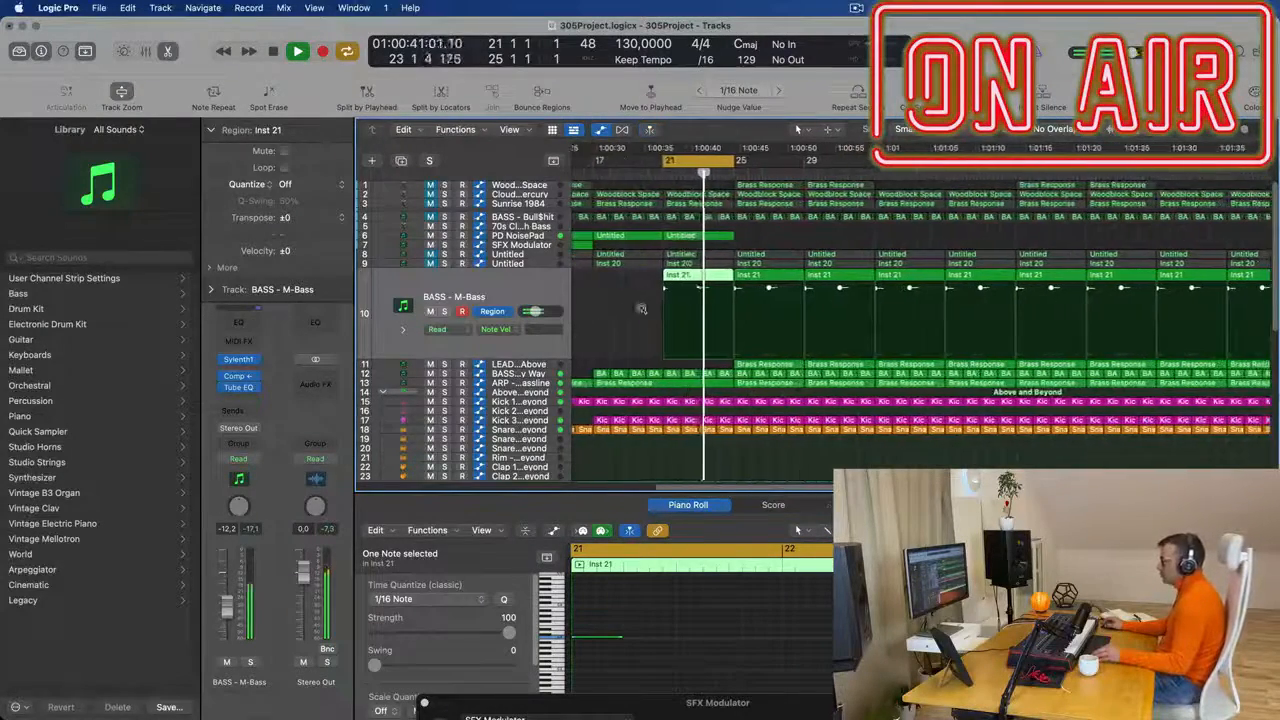
scroll(641, 309, left, 2)
scroll(698, 303, up, 1)
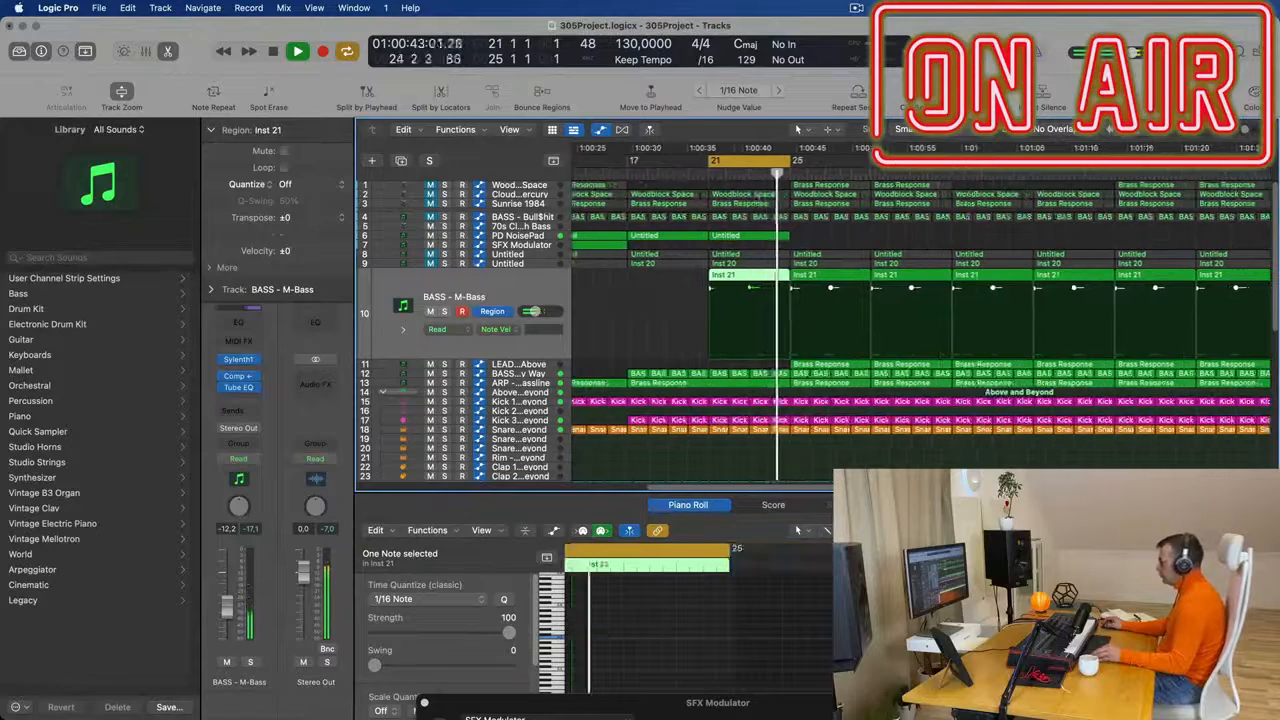
scroll(760, 285, left, 3)
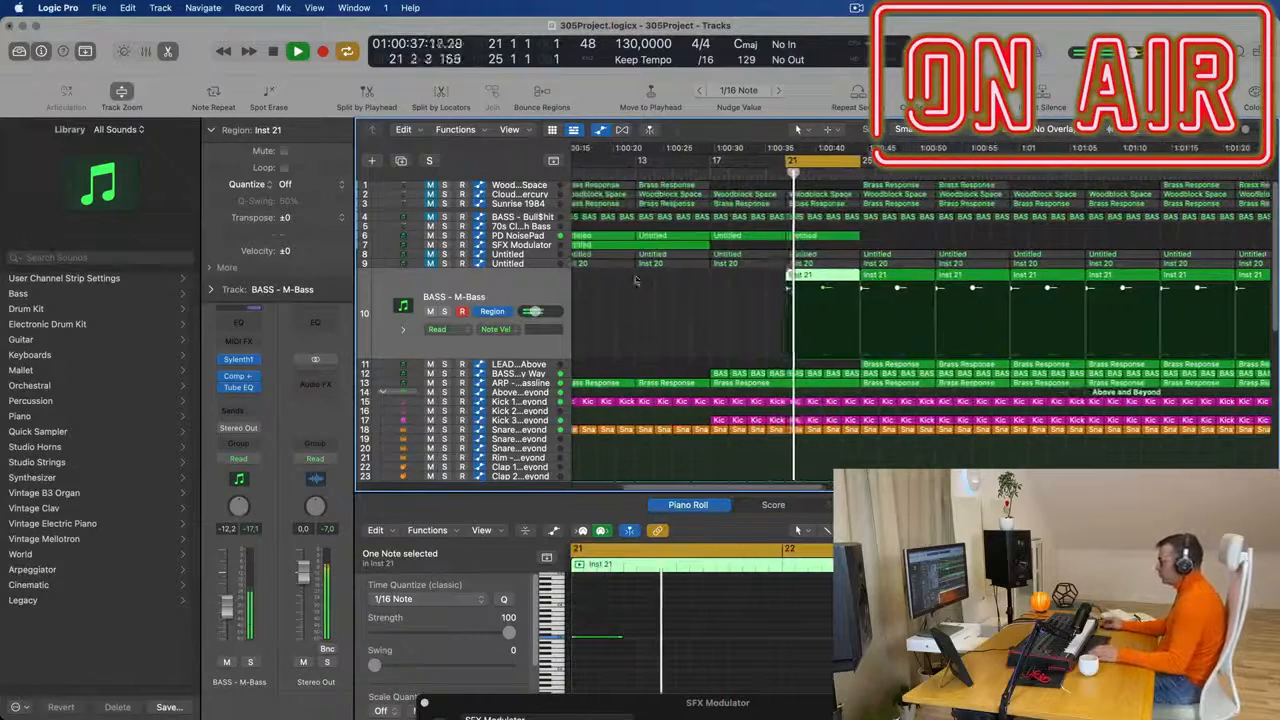
click(532, 264)
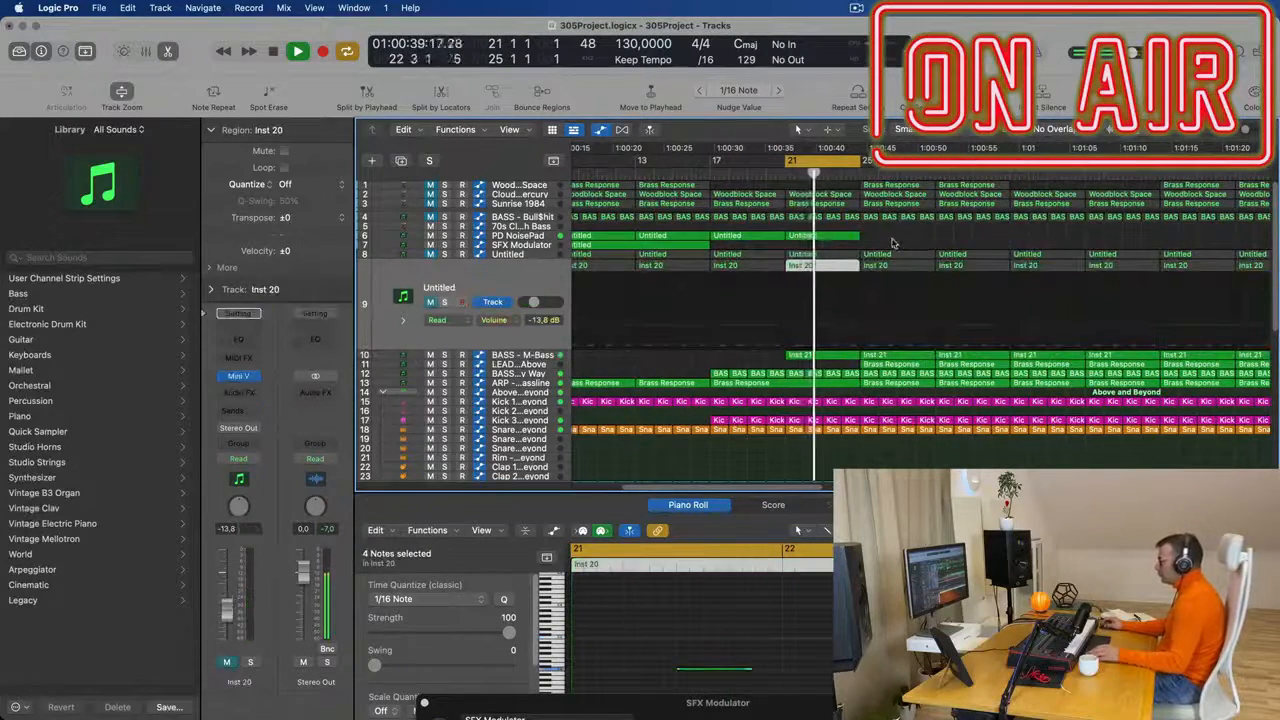
click(888, 366)
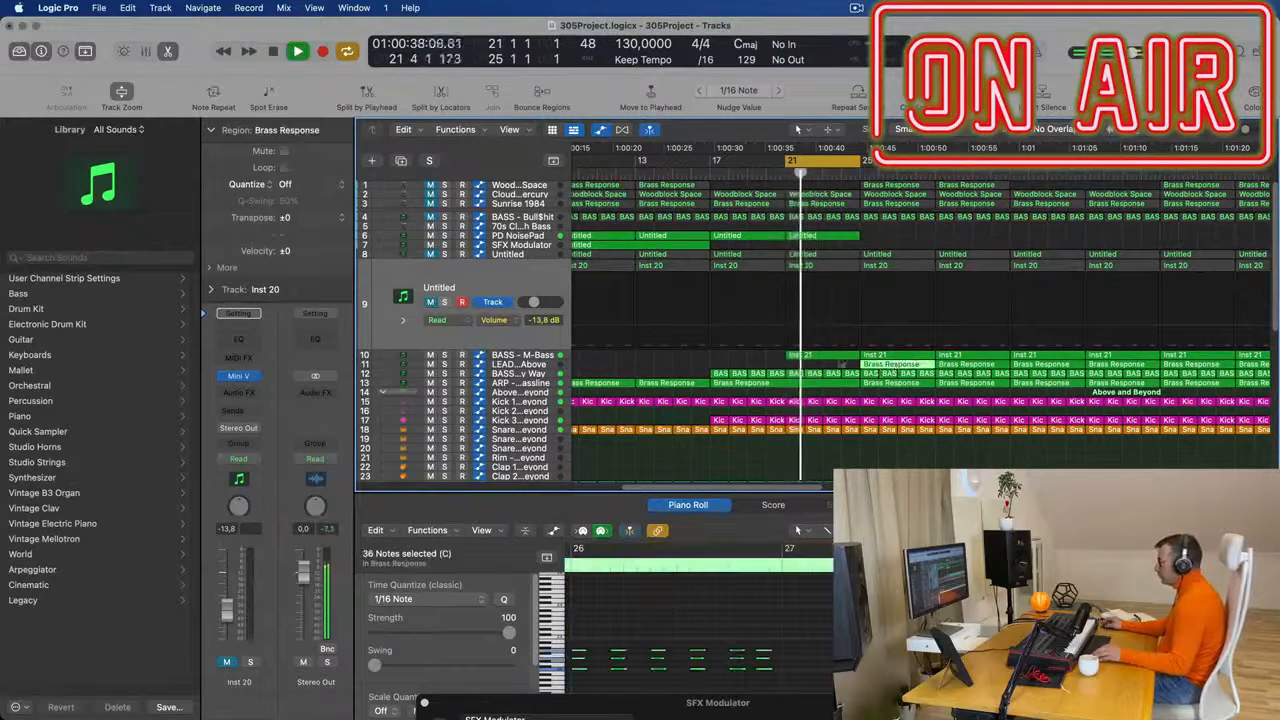
click(537, 357)
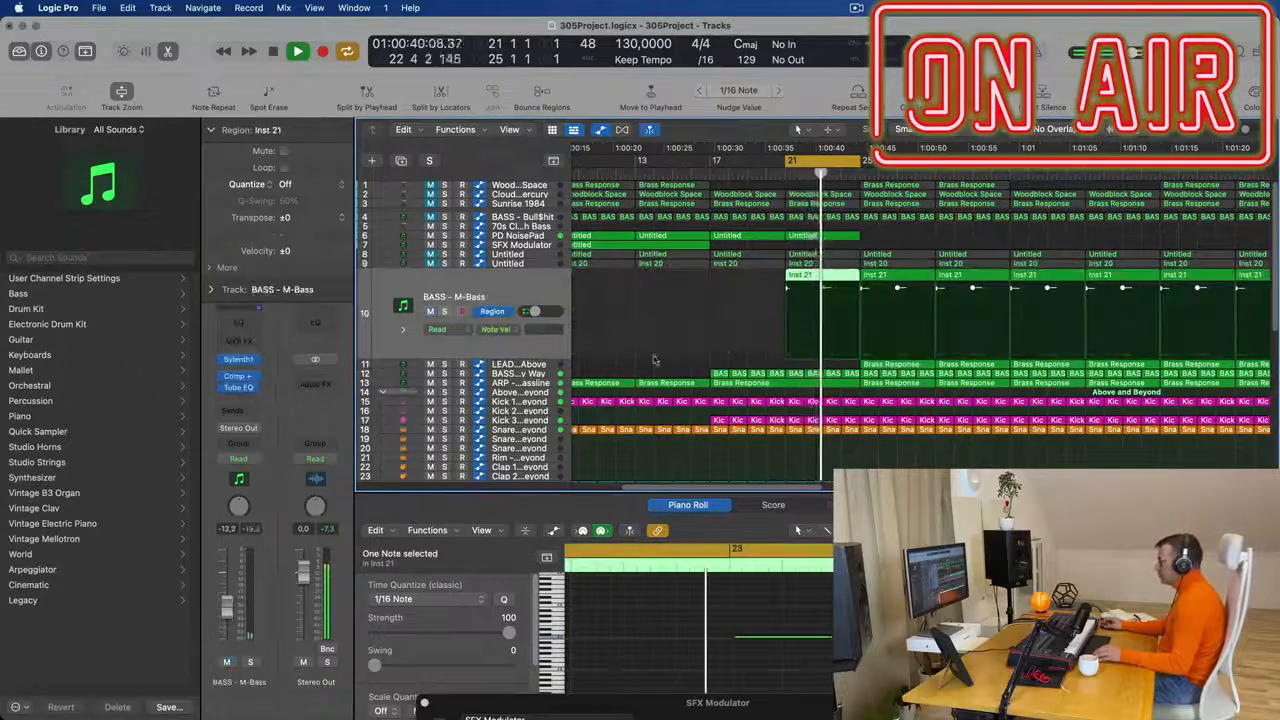
- Reshape the filter cutoff automation on ARP - Fat Bassline into a second rising ramp from about 2.27 at bar 21 to bar 25
click(539, 385)
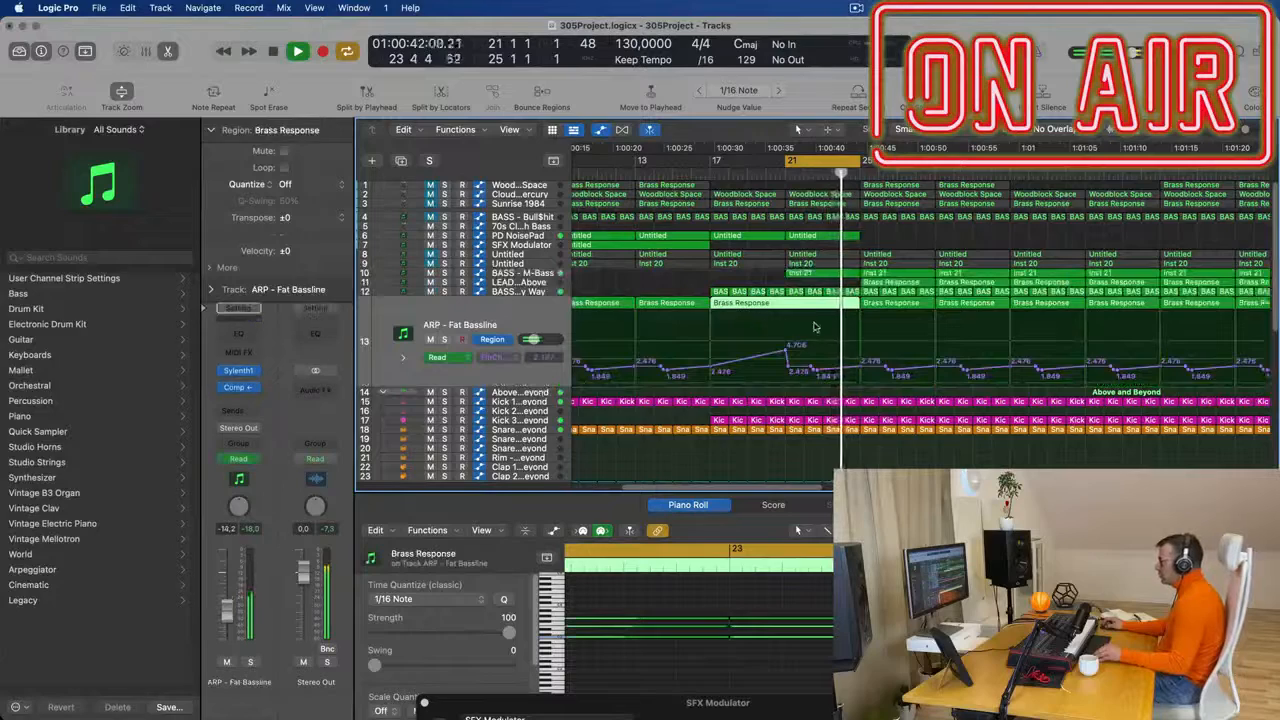
key(super+Left)
key(super+Left)
key(super+Left)
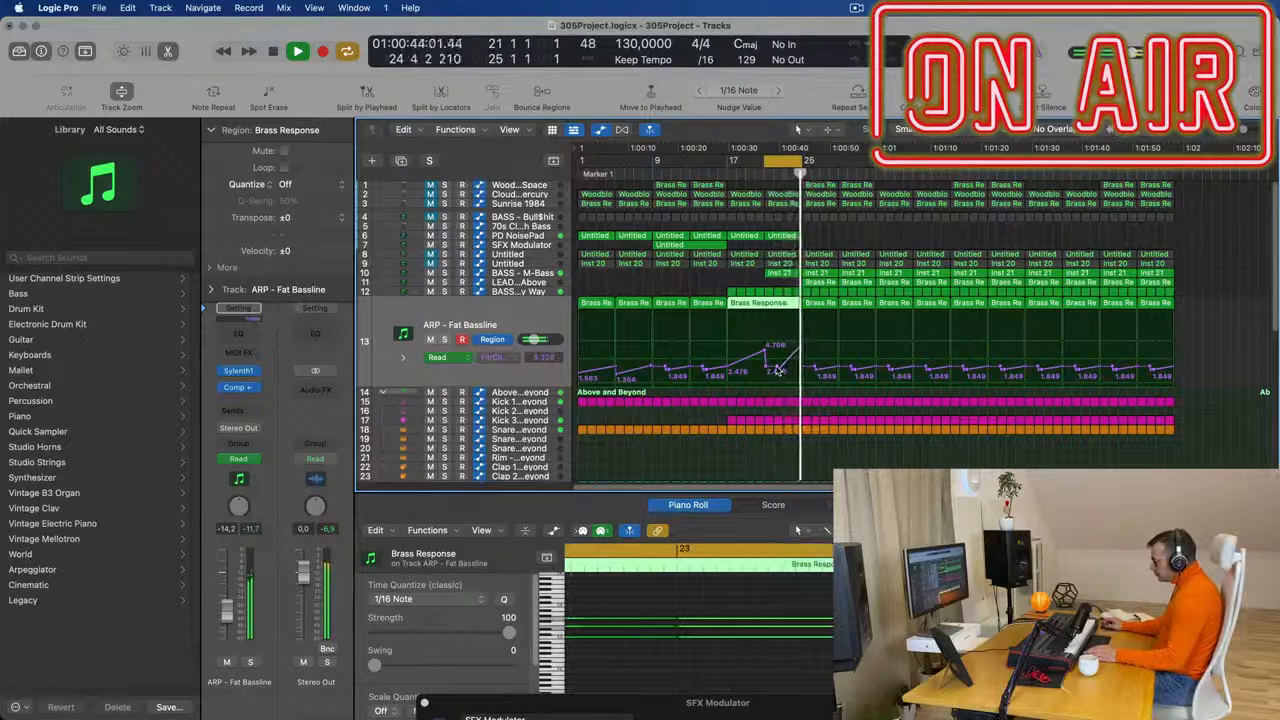
click(772, 371)
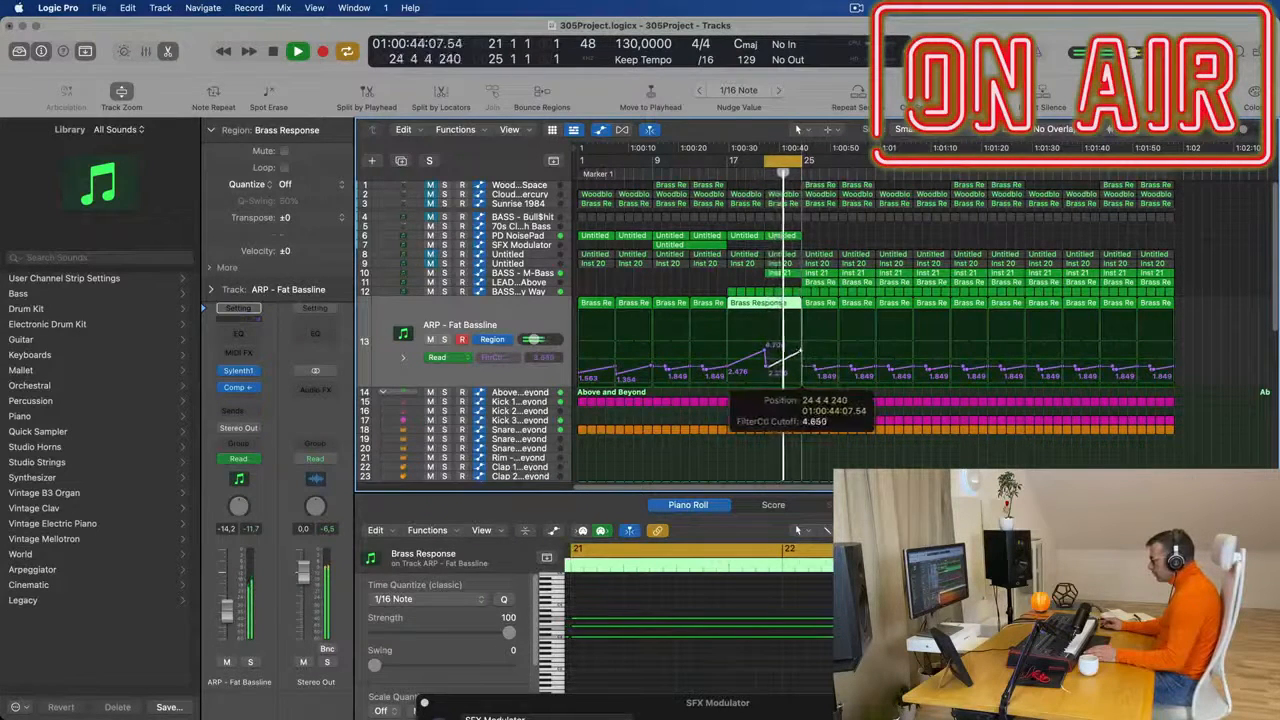
key(super+Left)
key(super+Left)
key(super+Left)
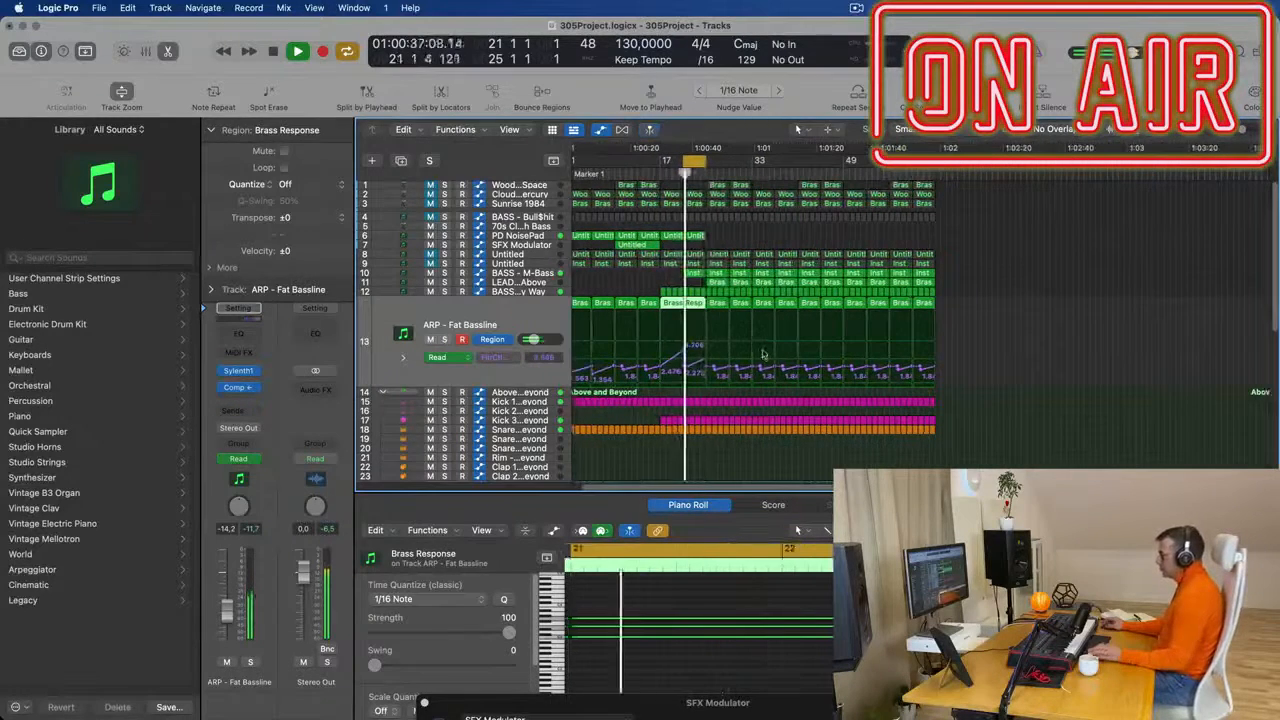
key(space)
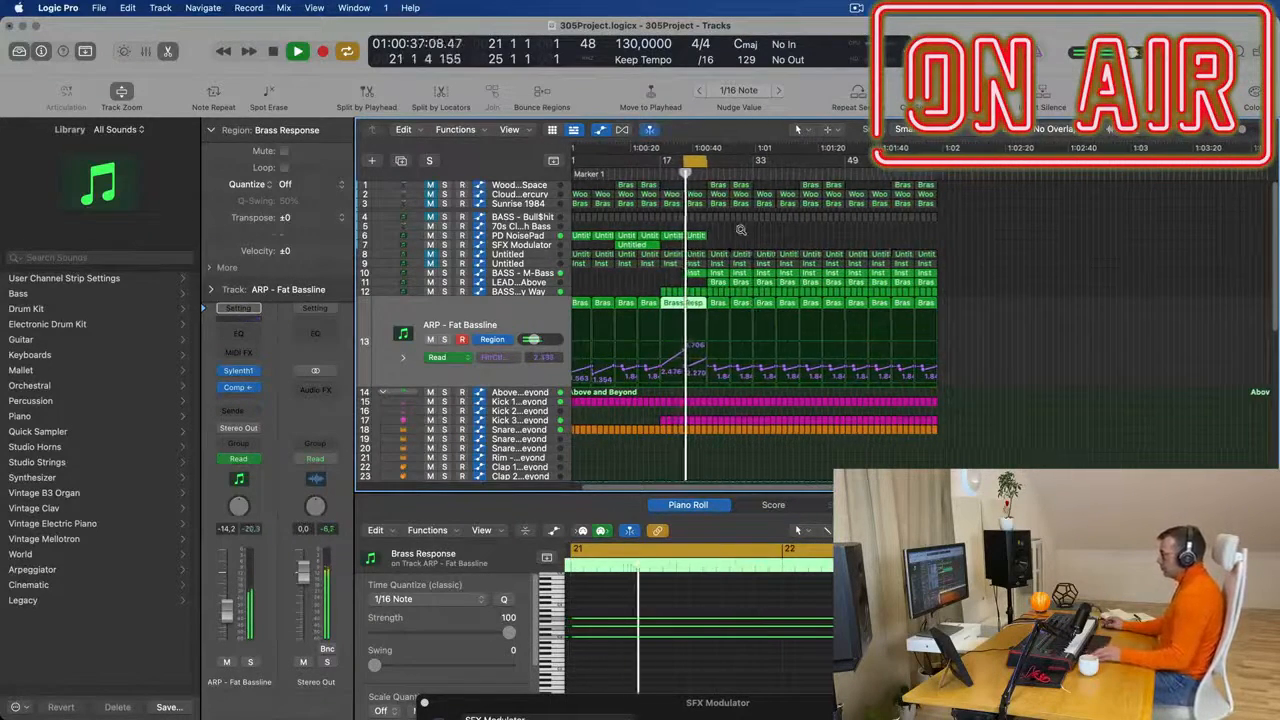
- Extend the cycle range to bars 21 to 29 while the arrangement plays
key(super+Right)
key(super+Right)
key(super+Right)
drag(721, 160, 758, 164)
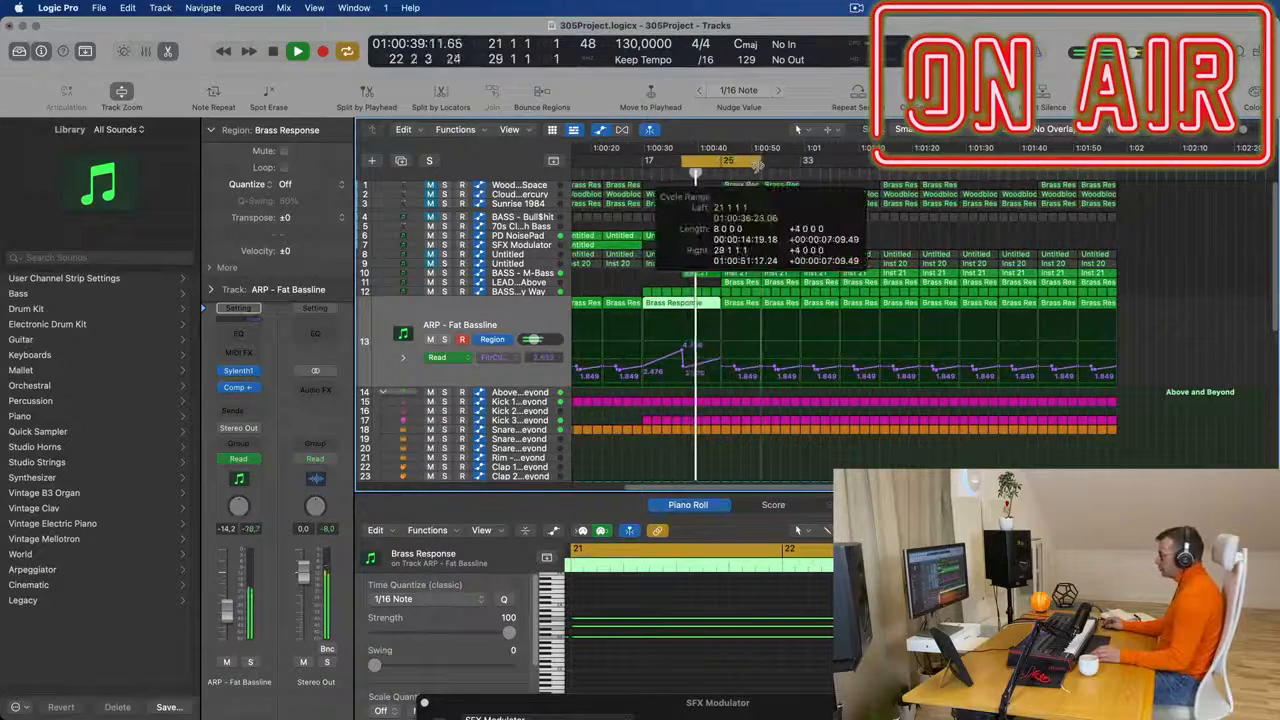
key(super+Right)
key(super+Right)
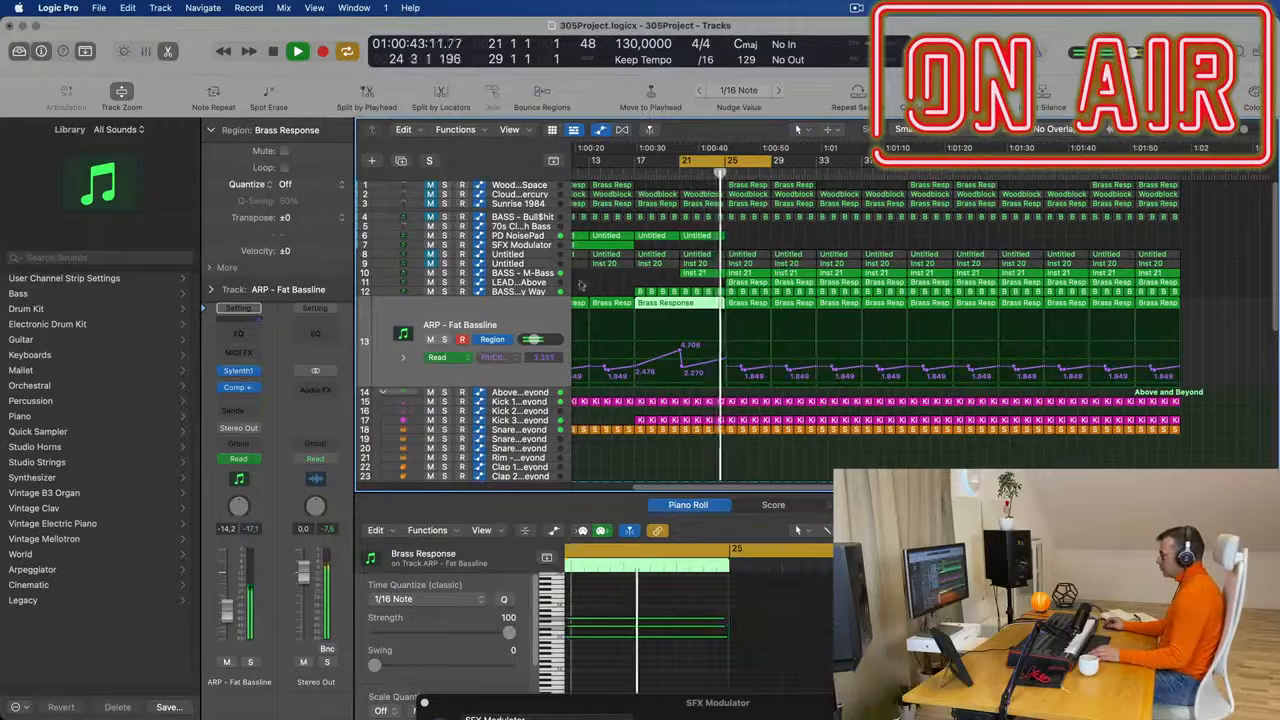
- Delete the Brass Response regions at bars 25 and 29 on LEAD - From Above so the lead enters at bar 33
click(540, 284)
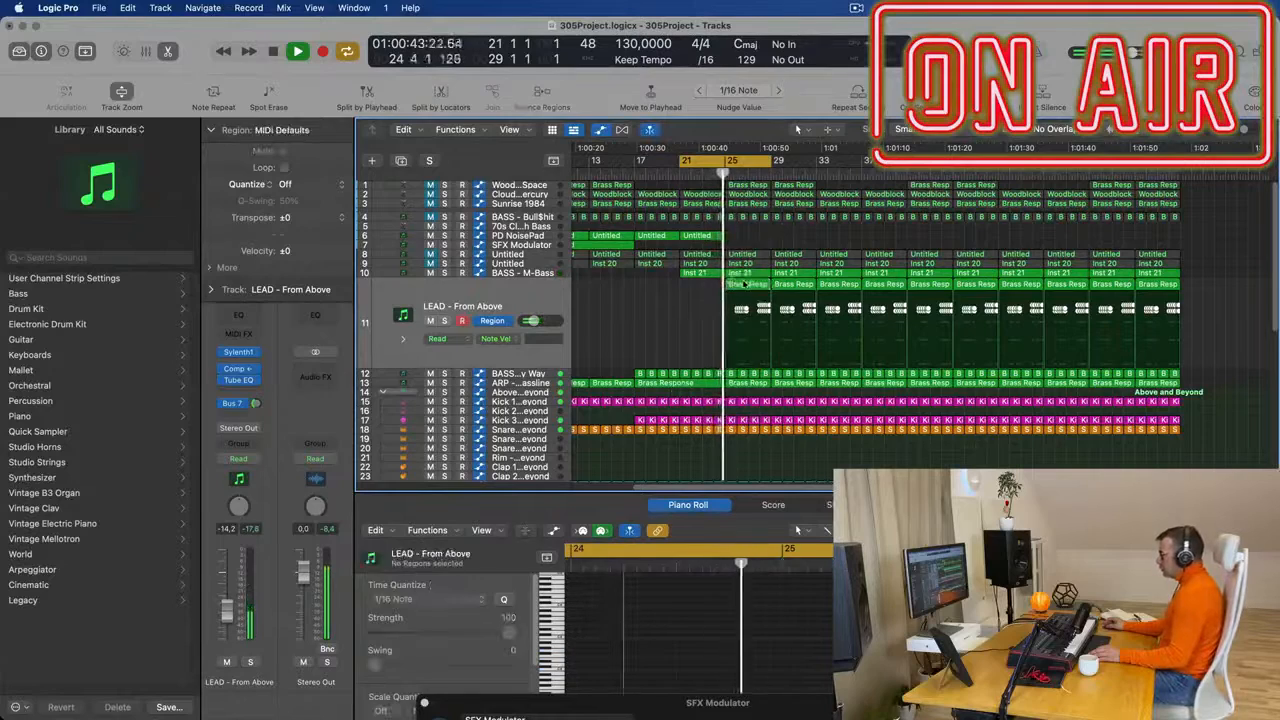
key(Delete)
key(Delete)
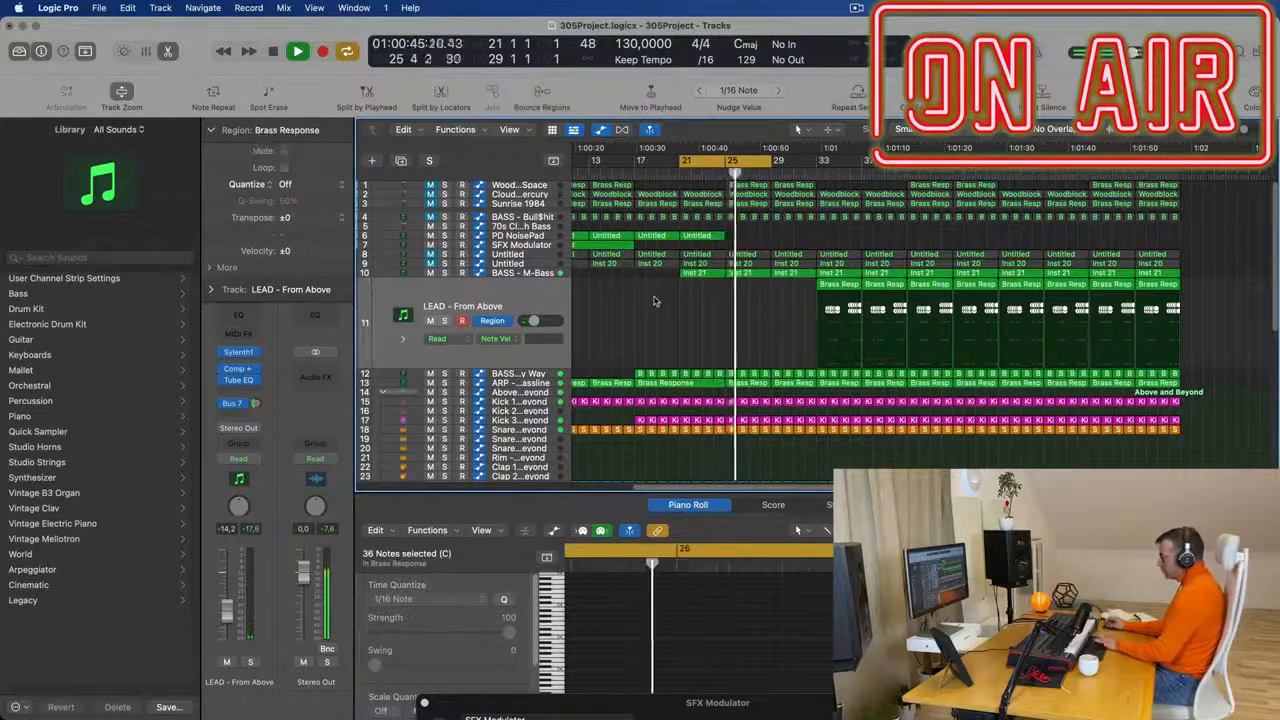
scroll(691, 332, up, 3)
scroll(691, 334, down, 6)
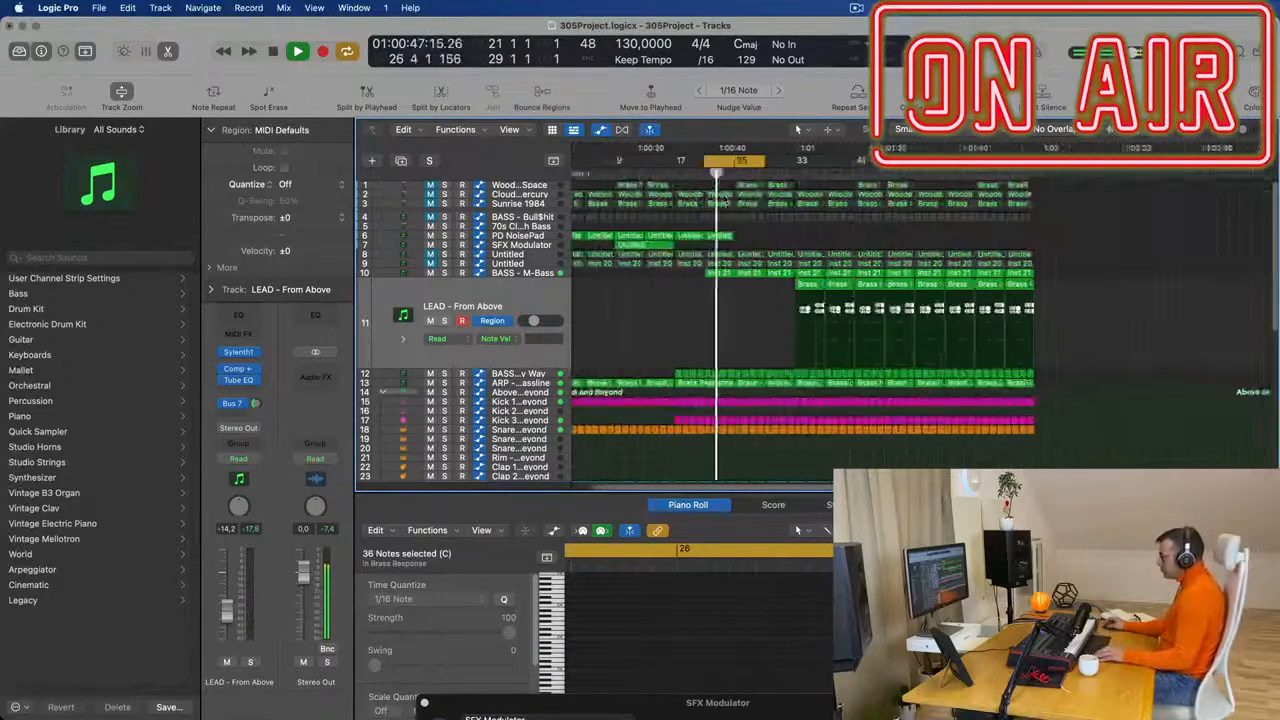
scroll(711, 339, up, 2)
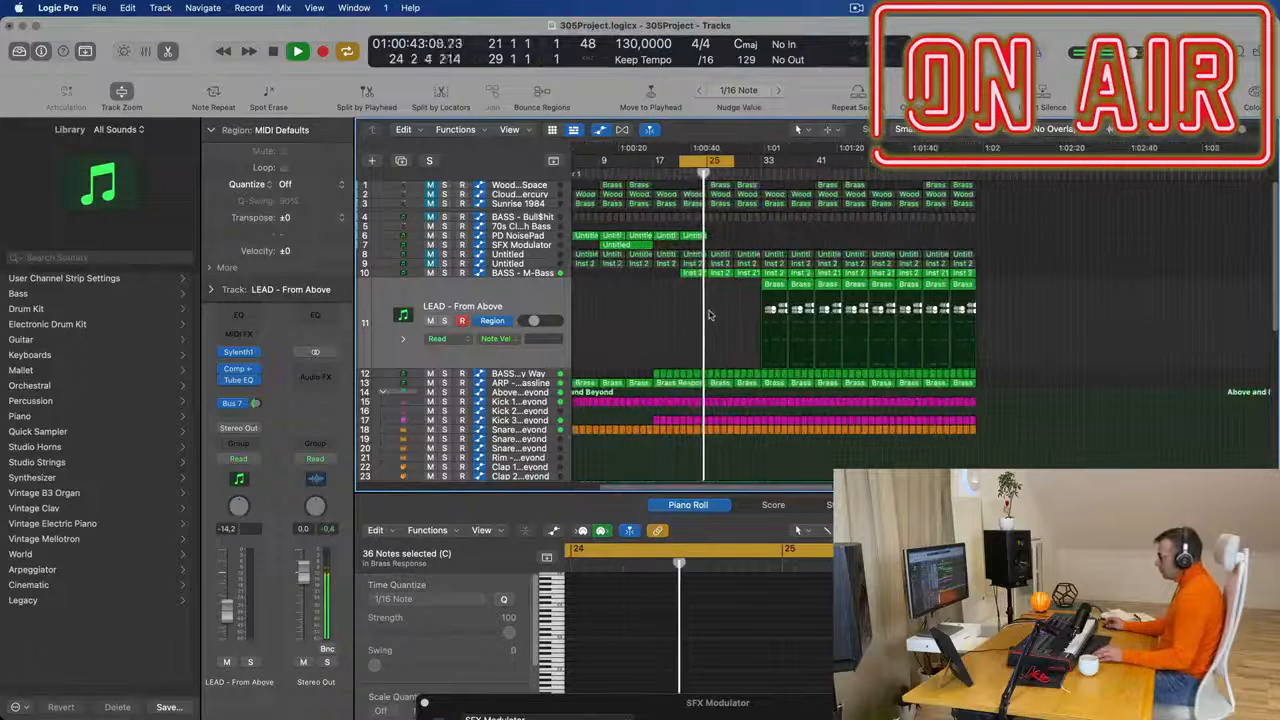
scroll(715, 338, up, 1)
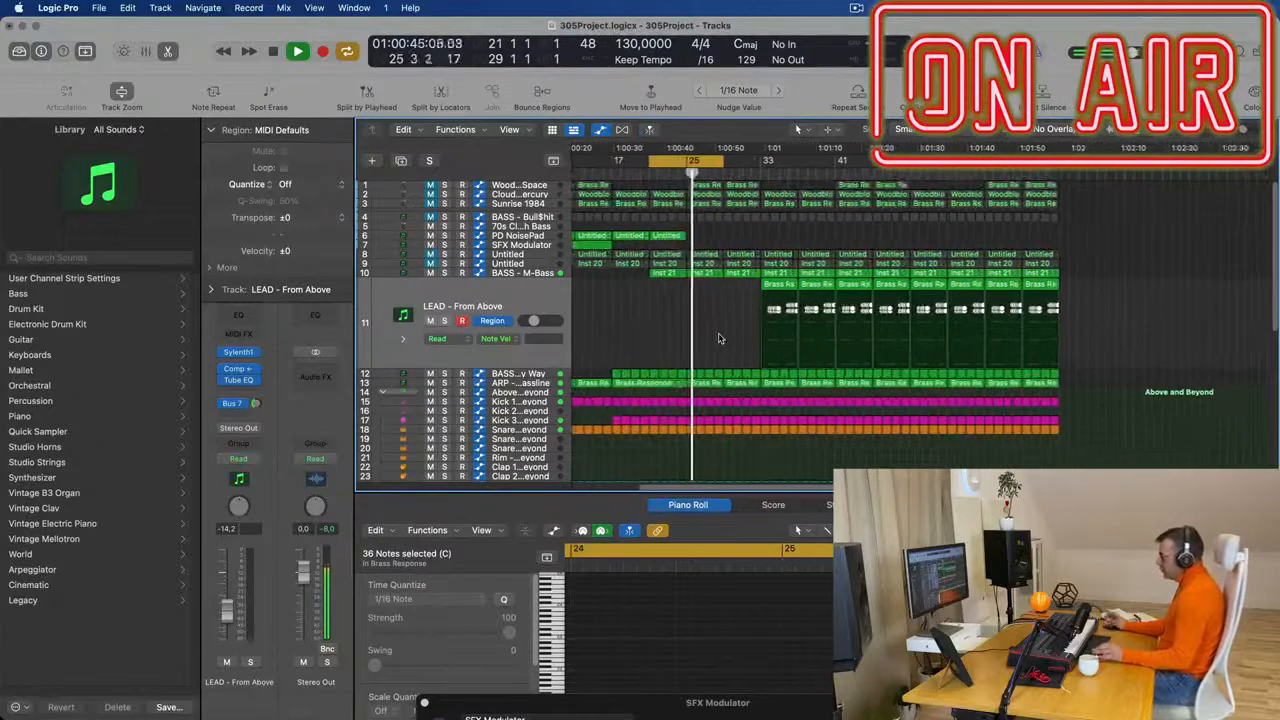
scroll(702, 260, down, 1)
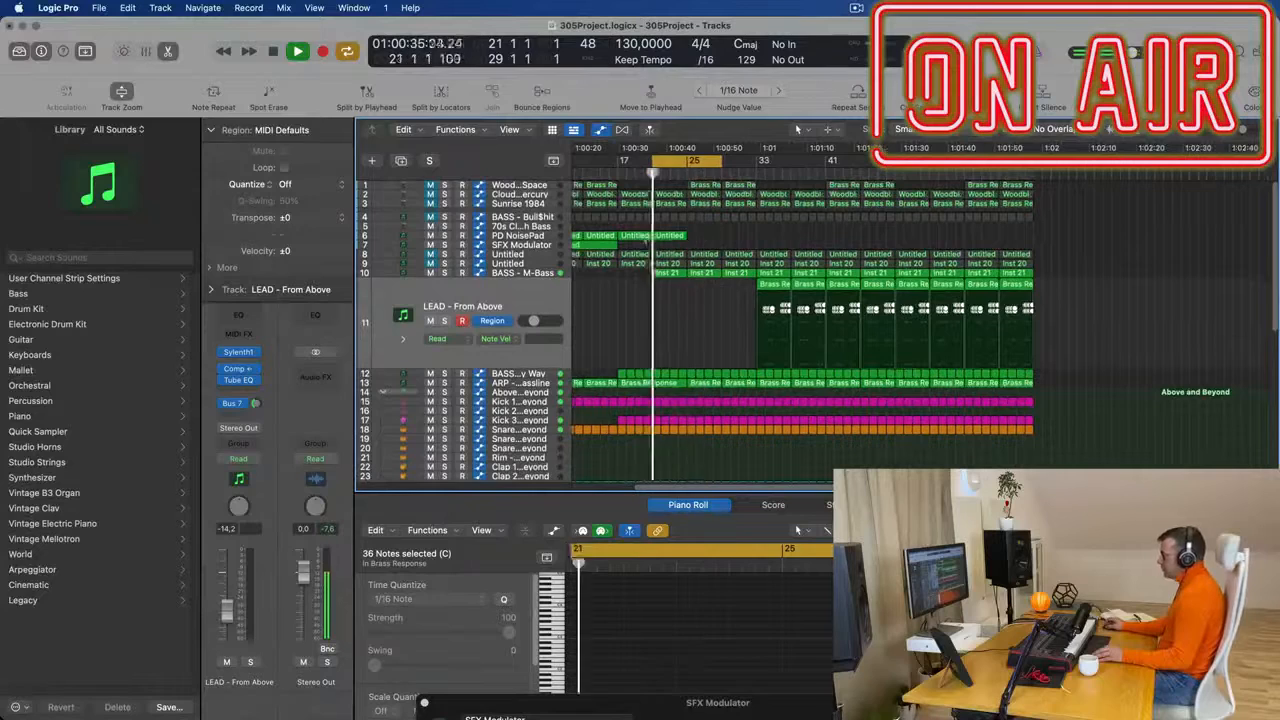
- Repeat the two PD NoisePad regions from bars 17 and 21 so the noise part continues to bar 33
drag(689, 237, 643, 238)
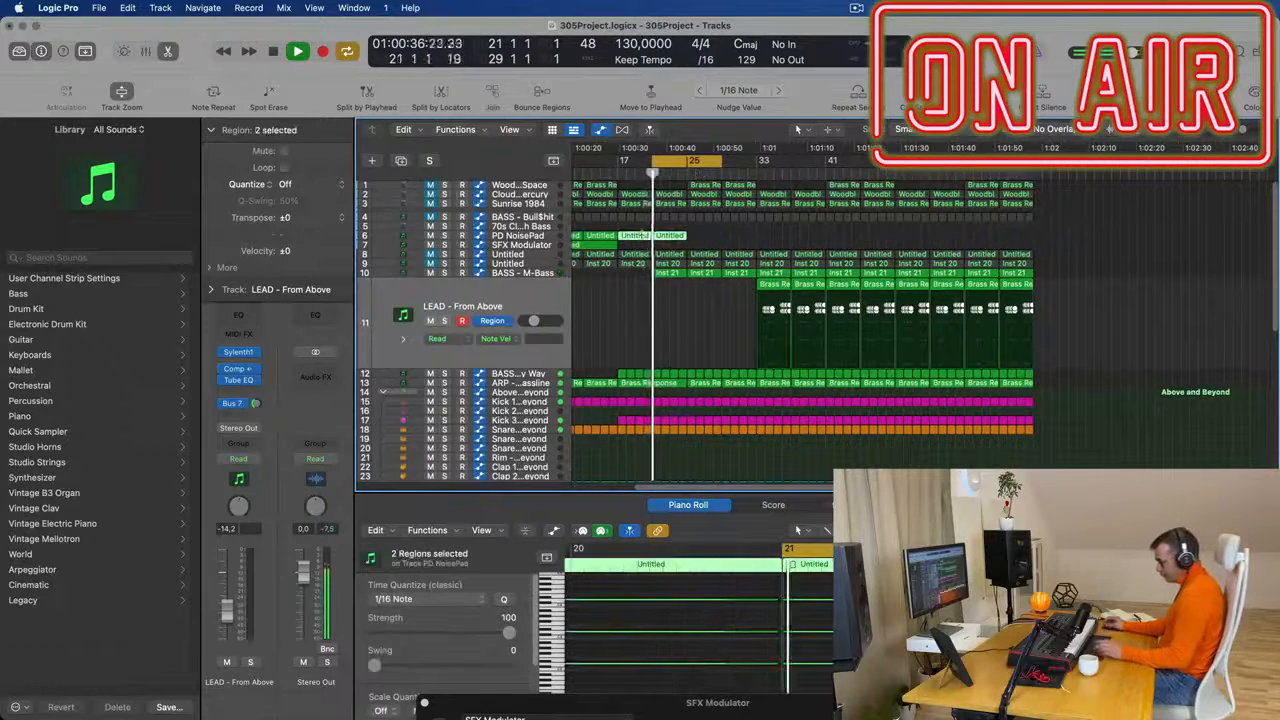
key(super+r)
click(608, 331)
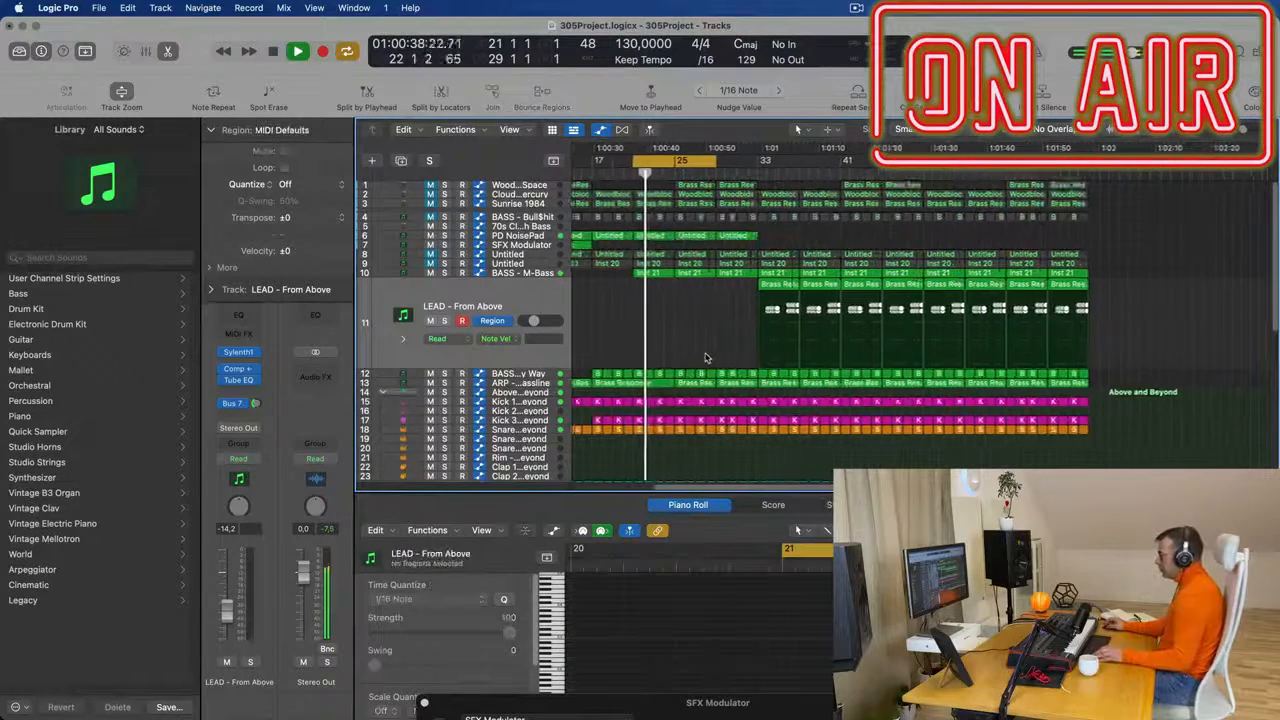
- Repeat the two Snare 2 - Modern TR-707 regions from bars 21 and 23 directly after themselves at bar 25
scroll(700, 360, down, 5)
scroll(712, 371, down, 2)
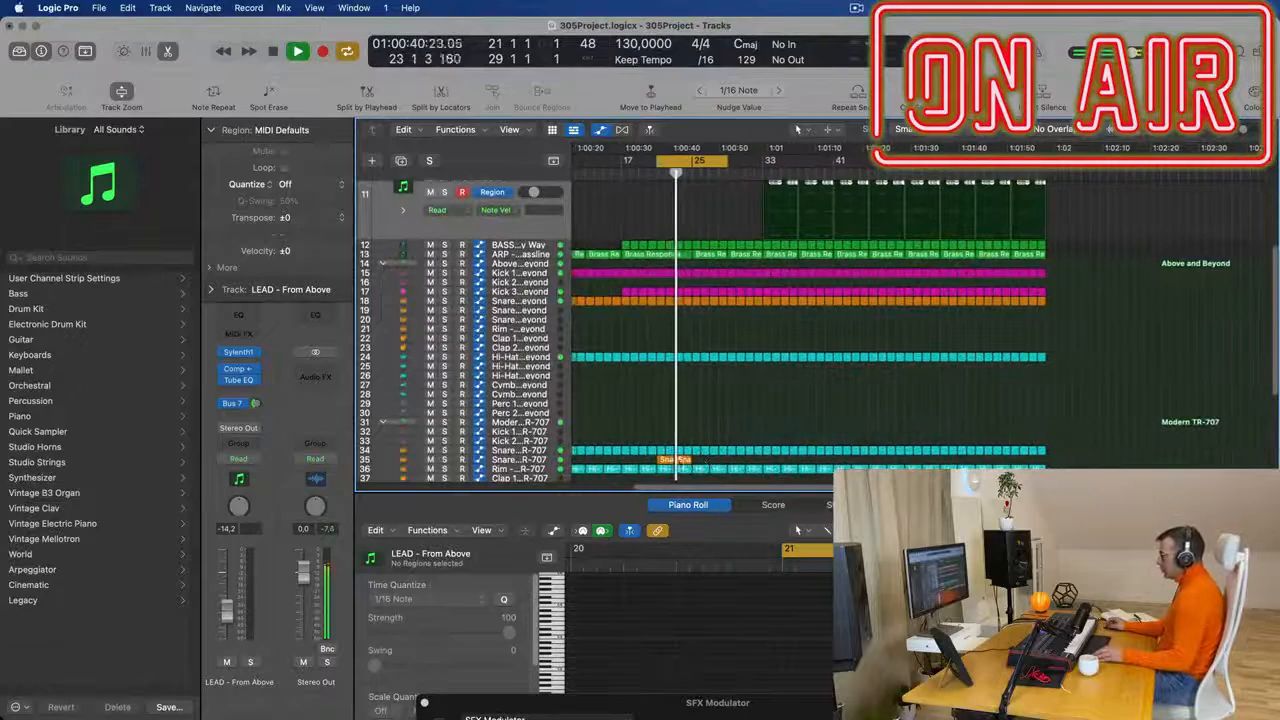
drag(695, 462, 666, 461)
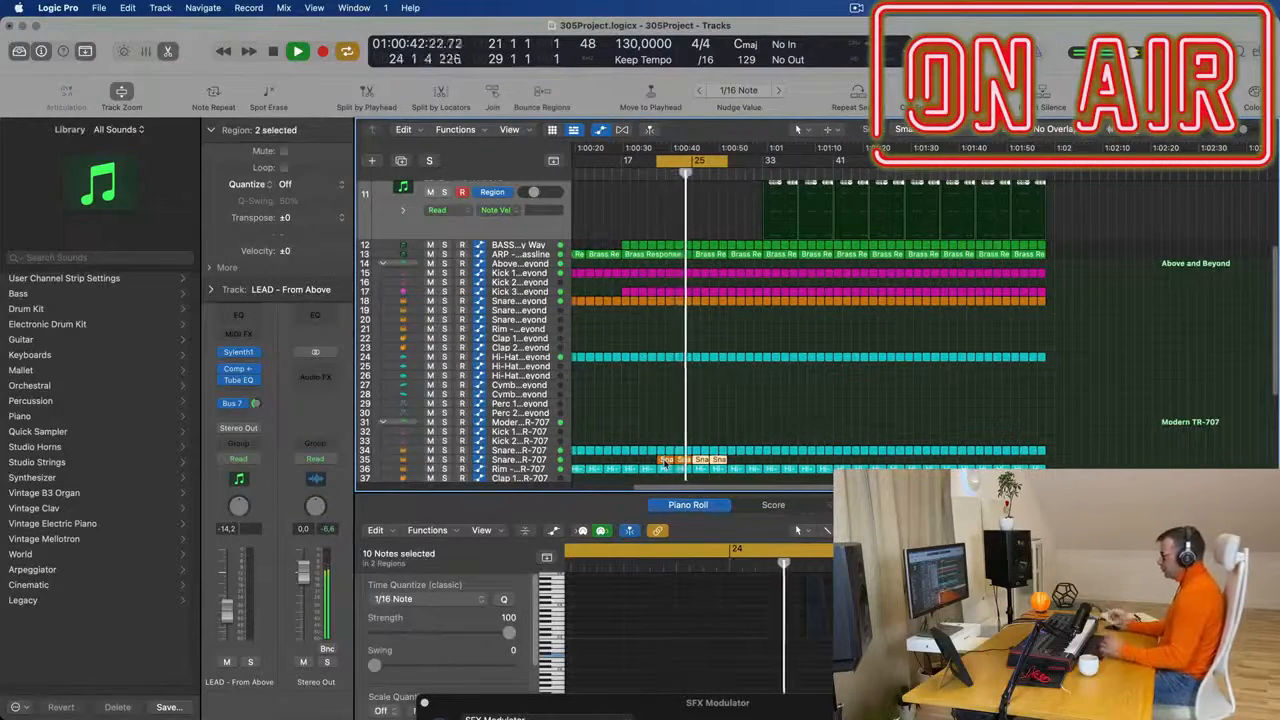
scroll(687, 333, up, 4)
scroll(720, 275, up, 3)
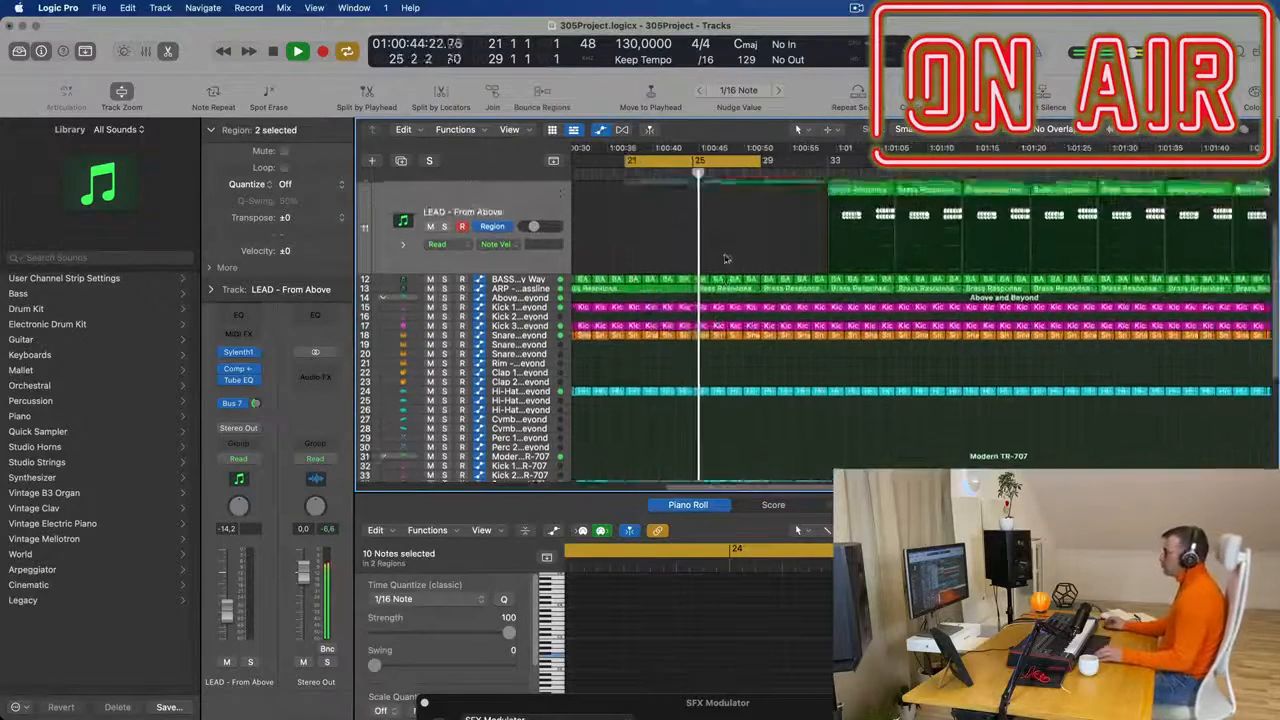
- Duplicate the BASS - M-Bass track and copy its Inst 21 regions at bars 21 and 25 onto the duplicate
scroll(740, 290, up, 4)
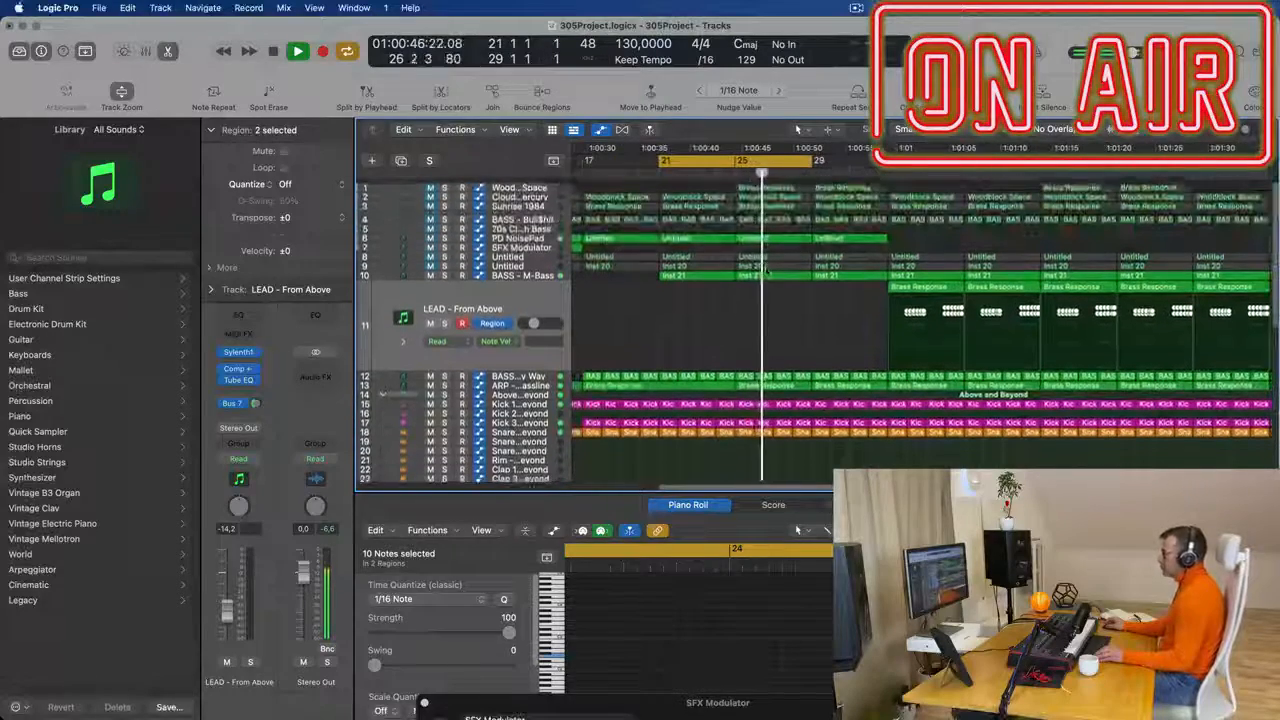
scroll(757, 329, up, 5)
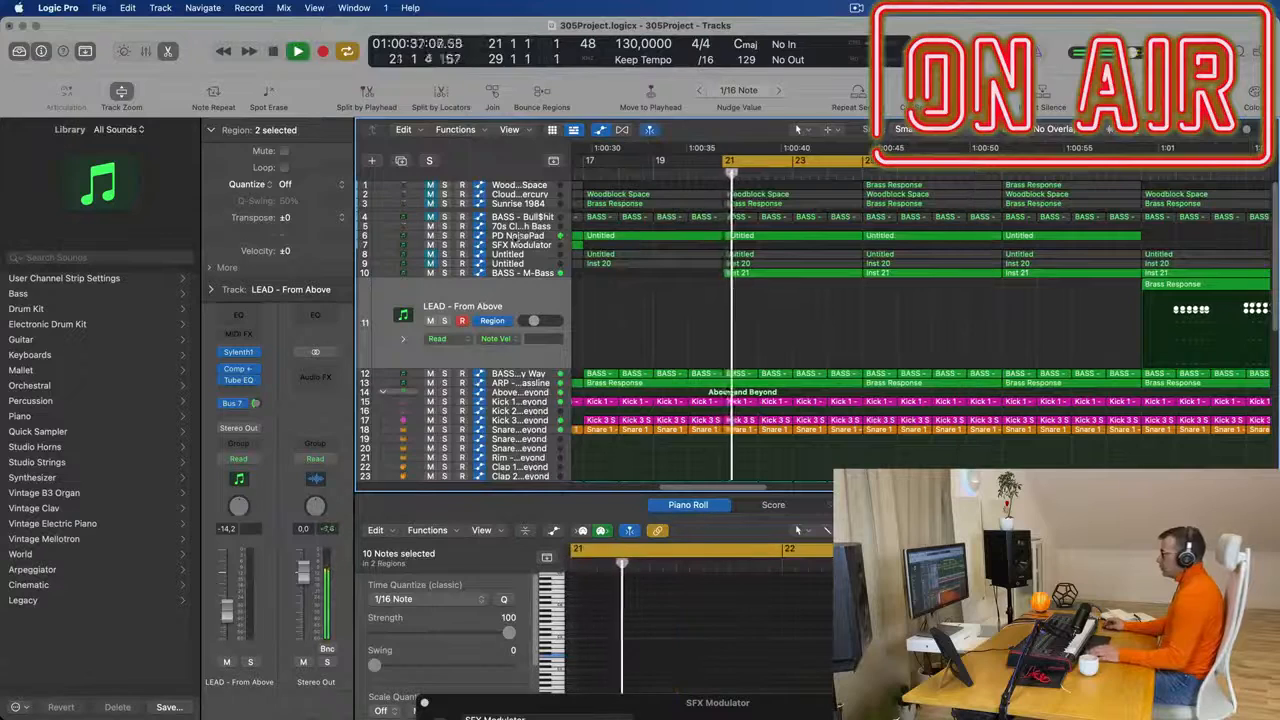
click(521, 236)
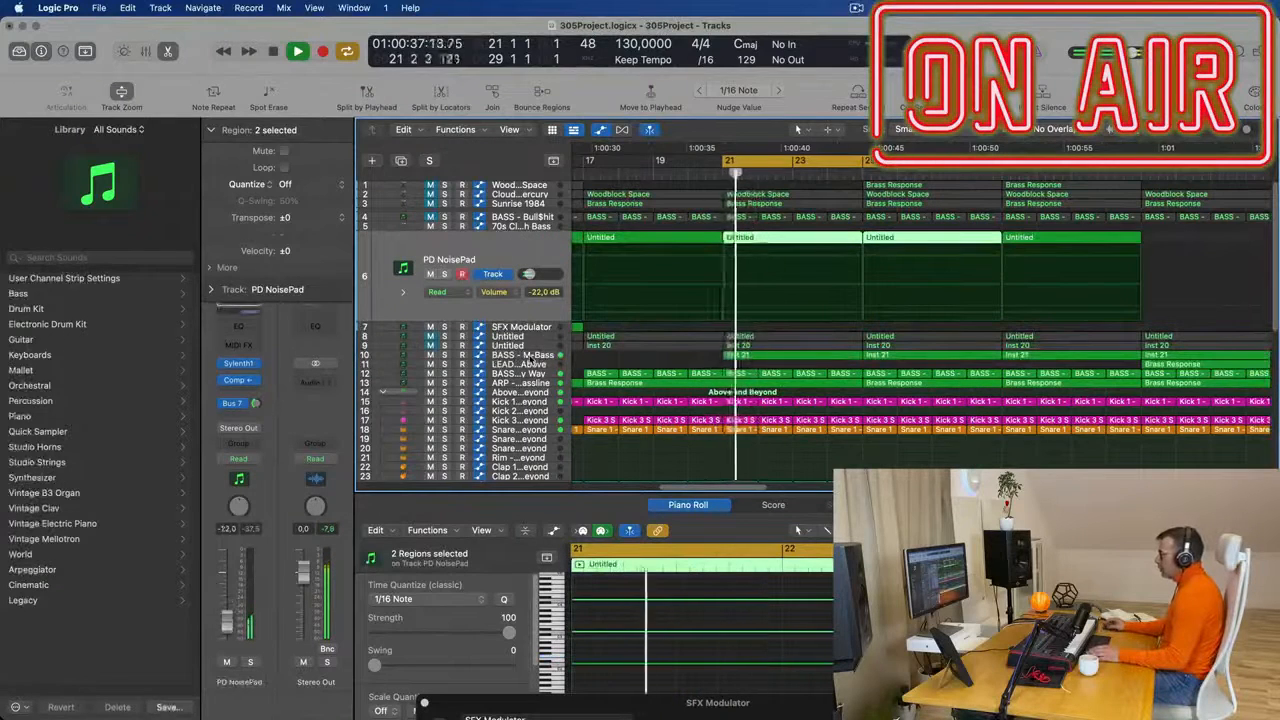
click(522, 355)
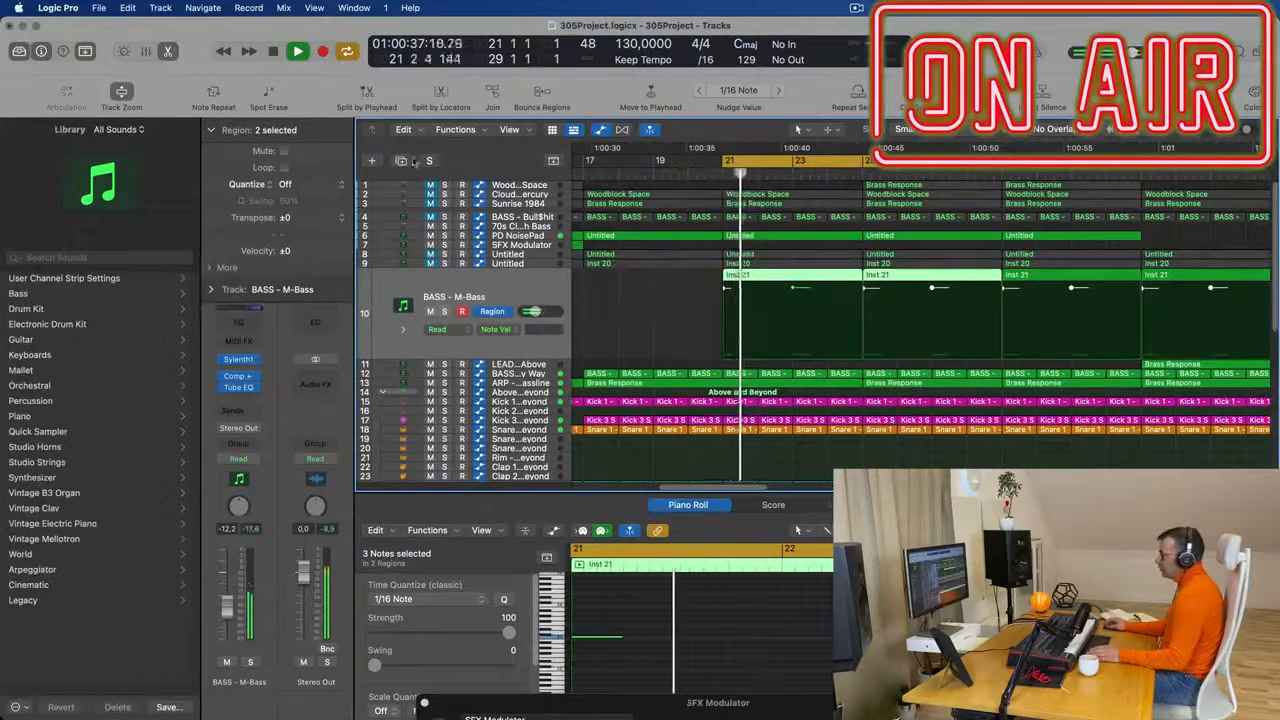
key(super+d)
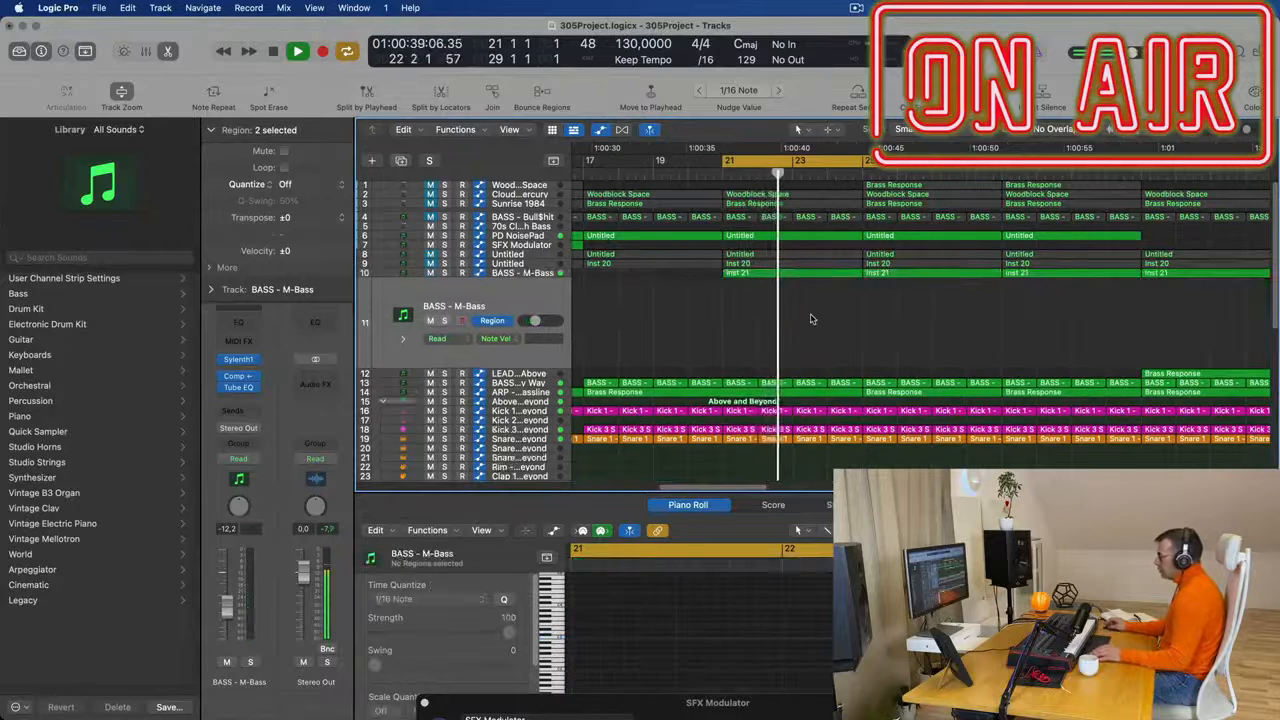
drag(811, 296, 922, 275)
drag(824, 274, 814, 296)
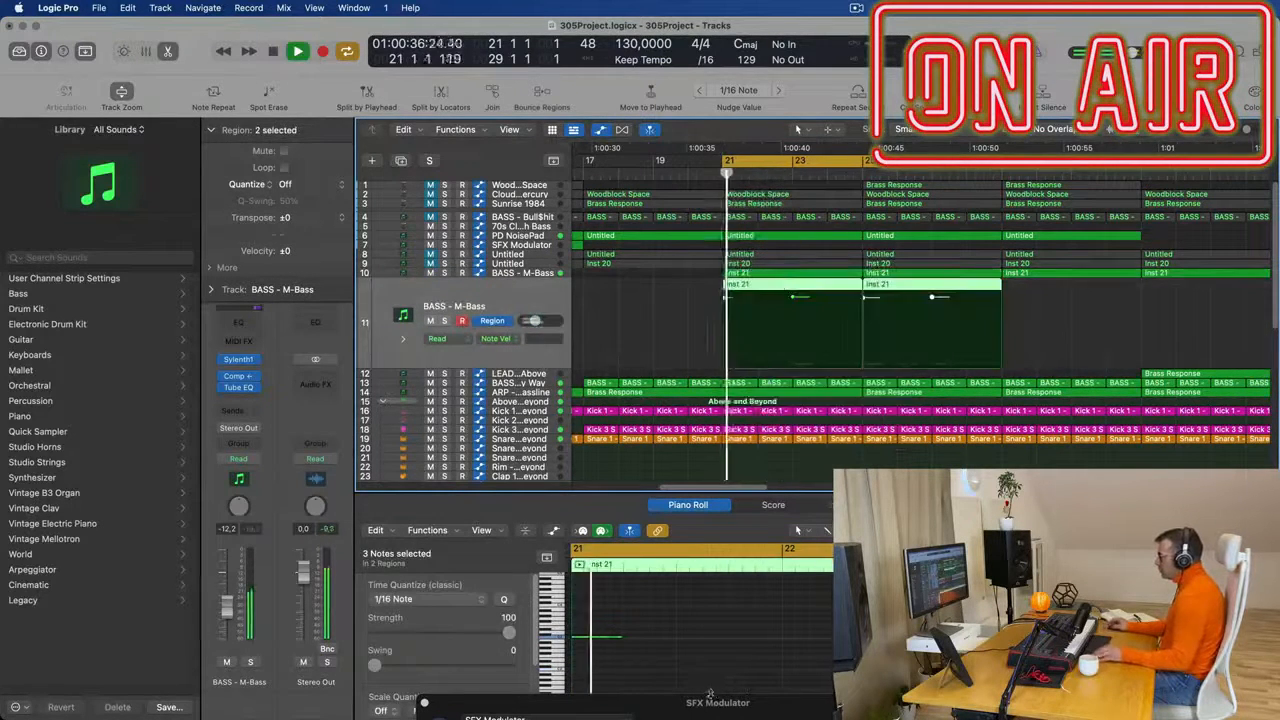
drag(615, 619, 830, 648)
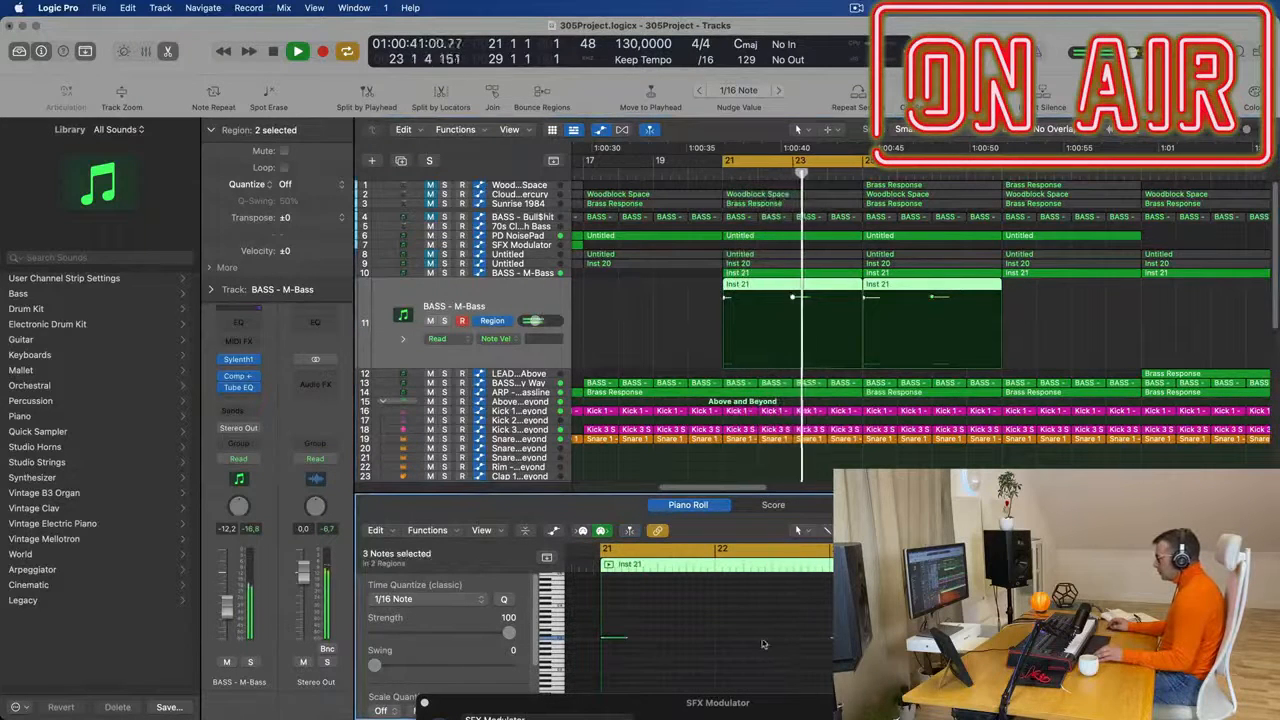
scroll(757, 643, down, 3)
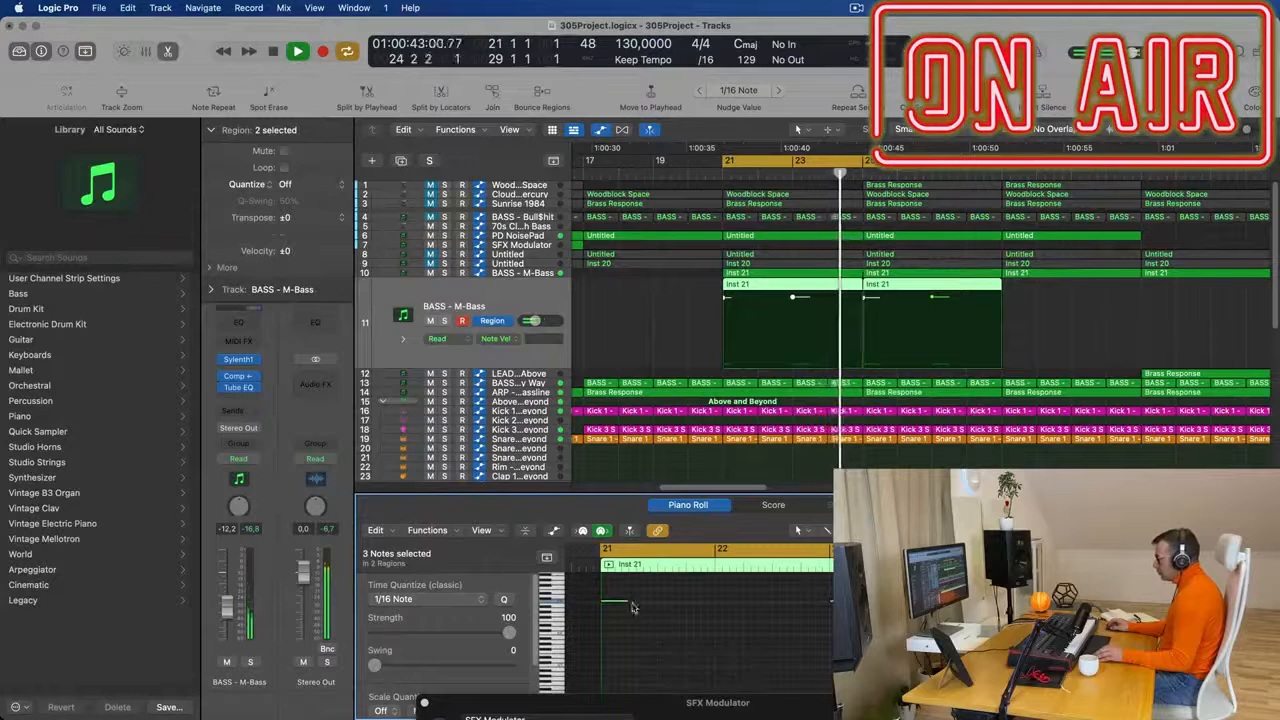
drag(620, 603, 737, 607)
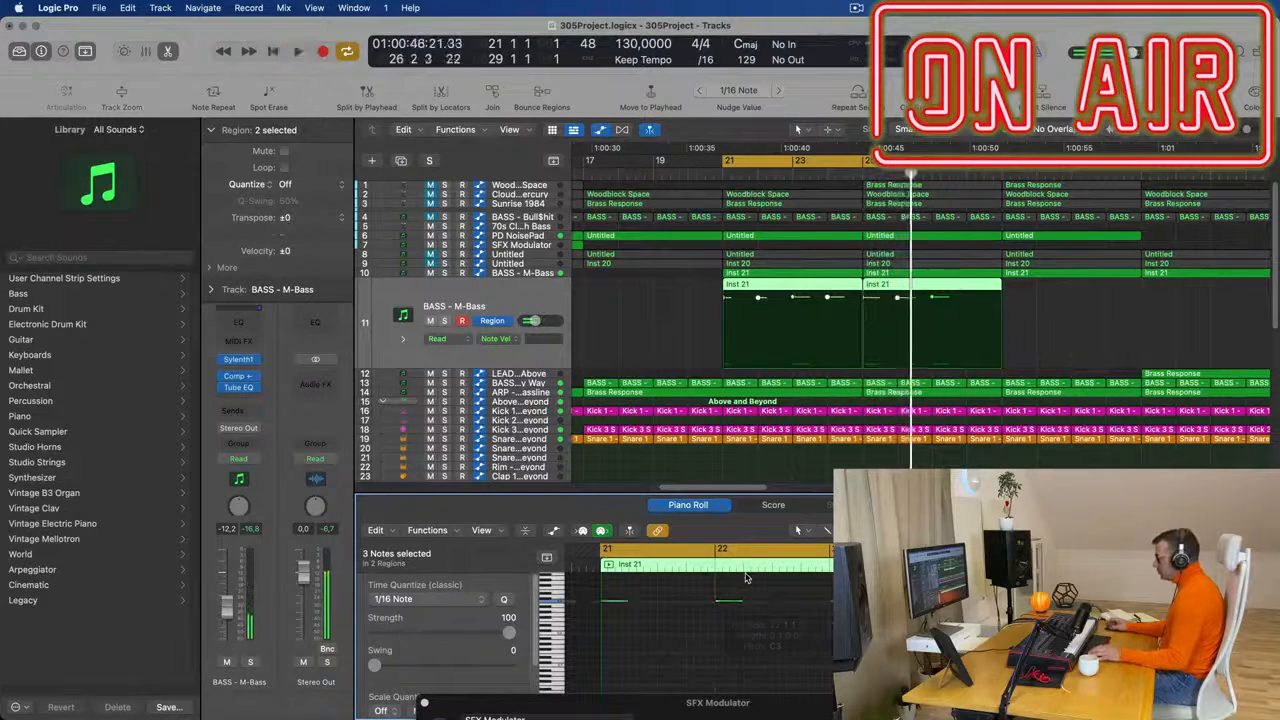
key(super+z)
- Move all notes in the duplicated Inst 21 regions one bar later, so the first starts at bar 22, and restart playback
key(space)
key(space)
key(super+a)
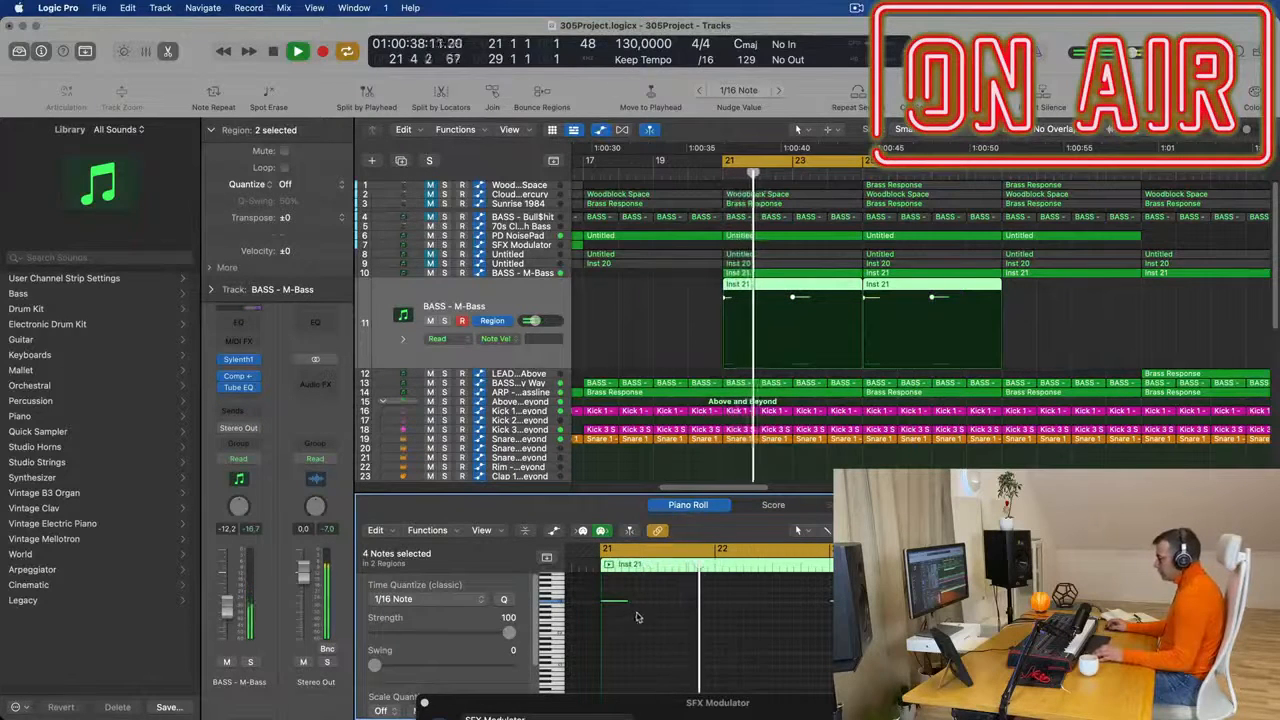
drag(618, 602, 733, 605)
click(534, 298)
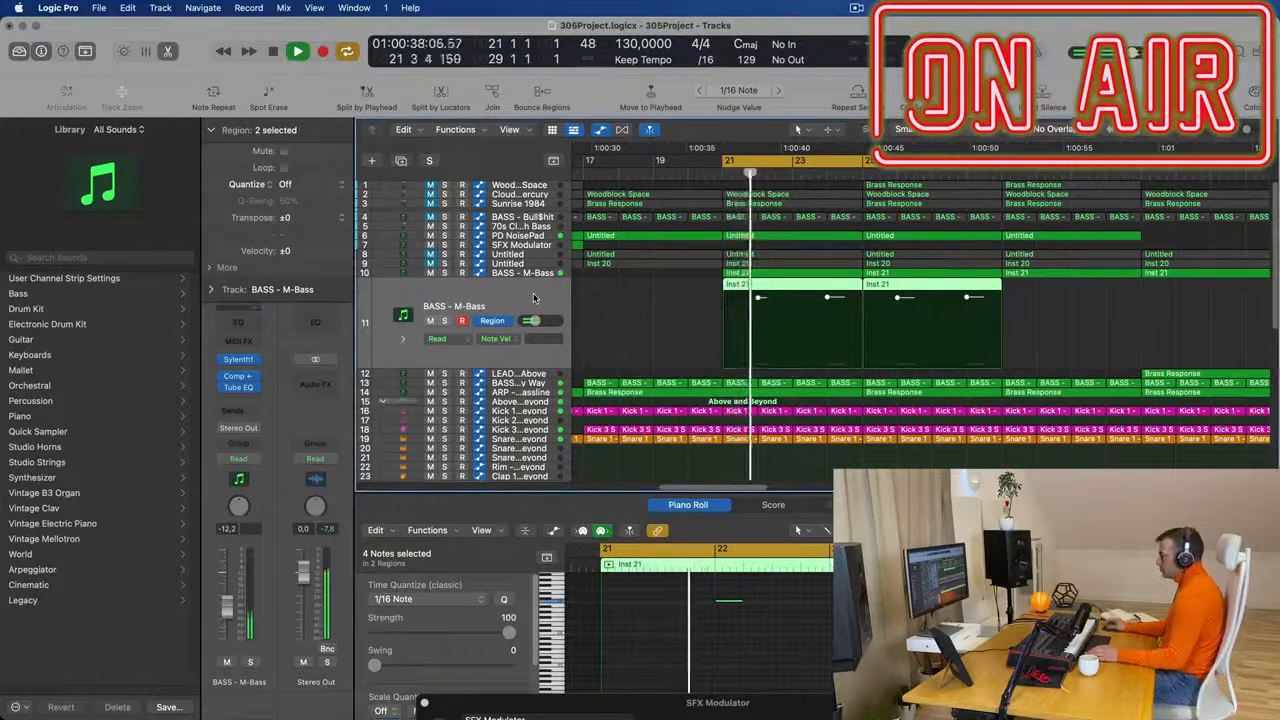
key(space)
key(space)
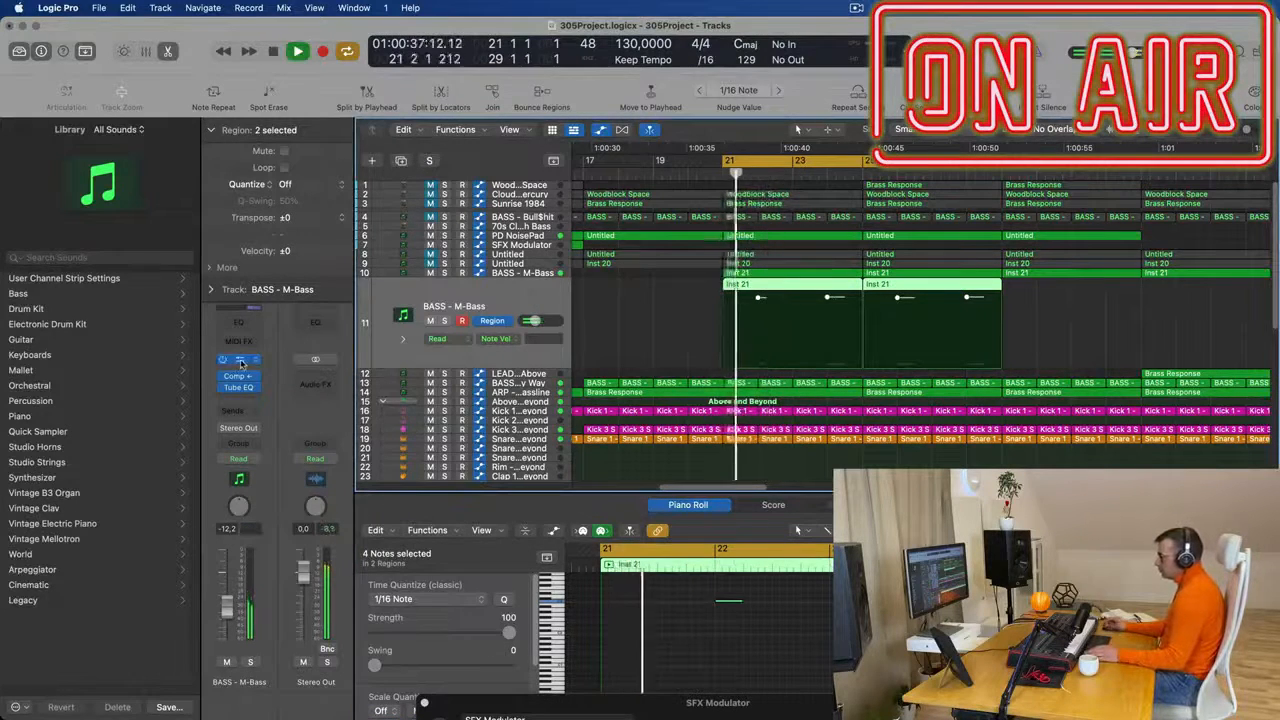
- Load the preset 040: BASS - DnB Bass in Sylenth1 on the duplicated bass track
click(238, 359)
key(space)
key(space)
click(806, 354)
key(space)
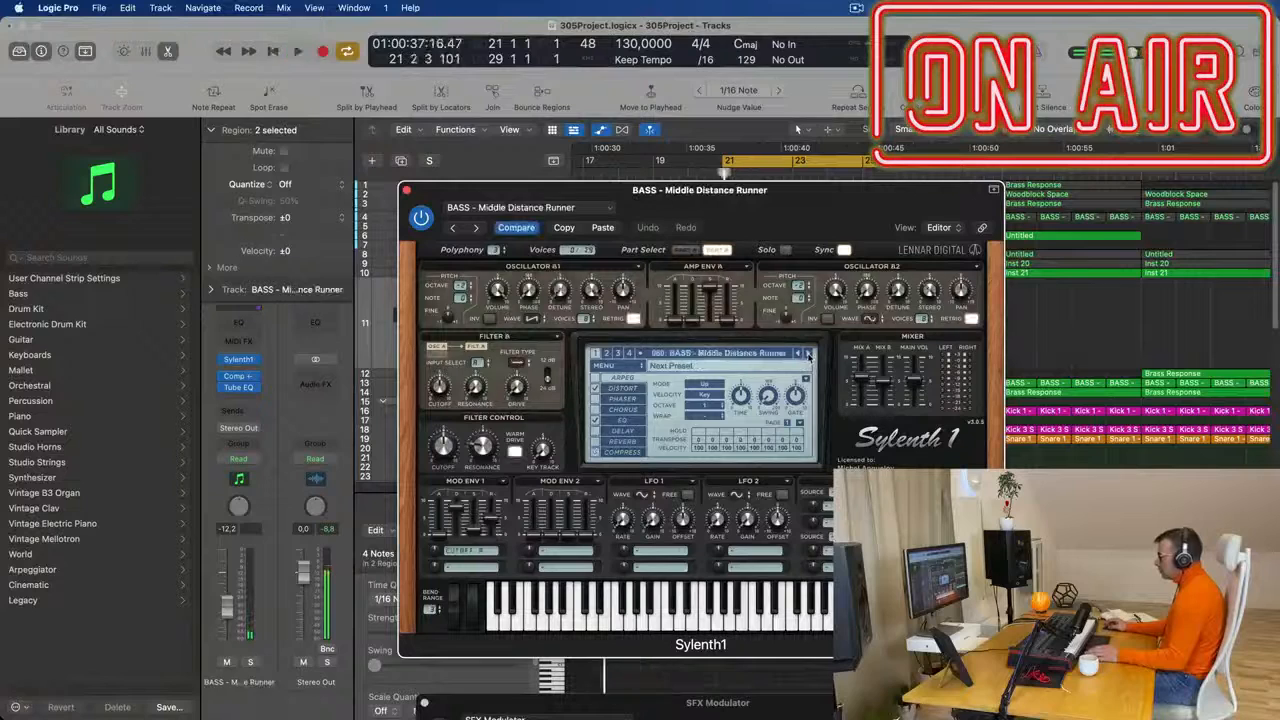
click(776, 356)
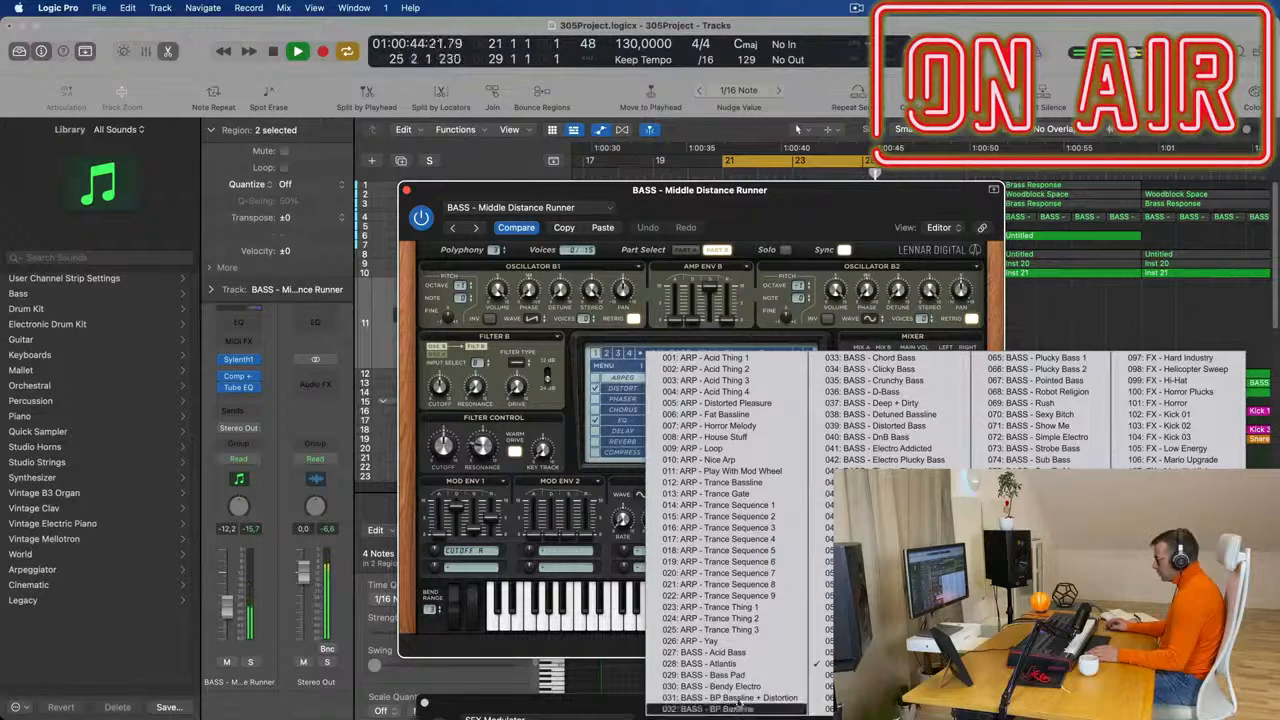
click(875, 437)
- Set the Filter Control cutoff of the DnB Bass sound to about 4.06 while the arrangement plays
drag(756, 194, 800, 179)
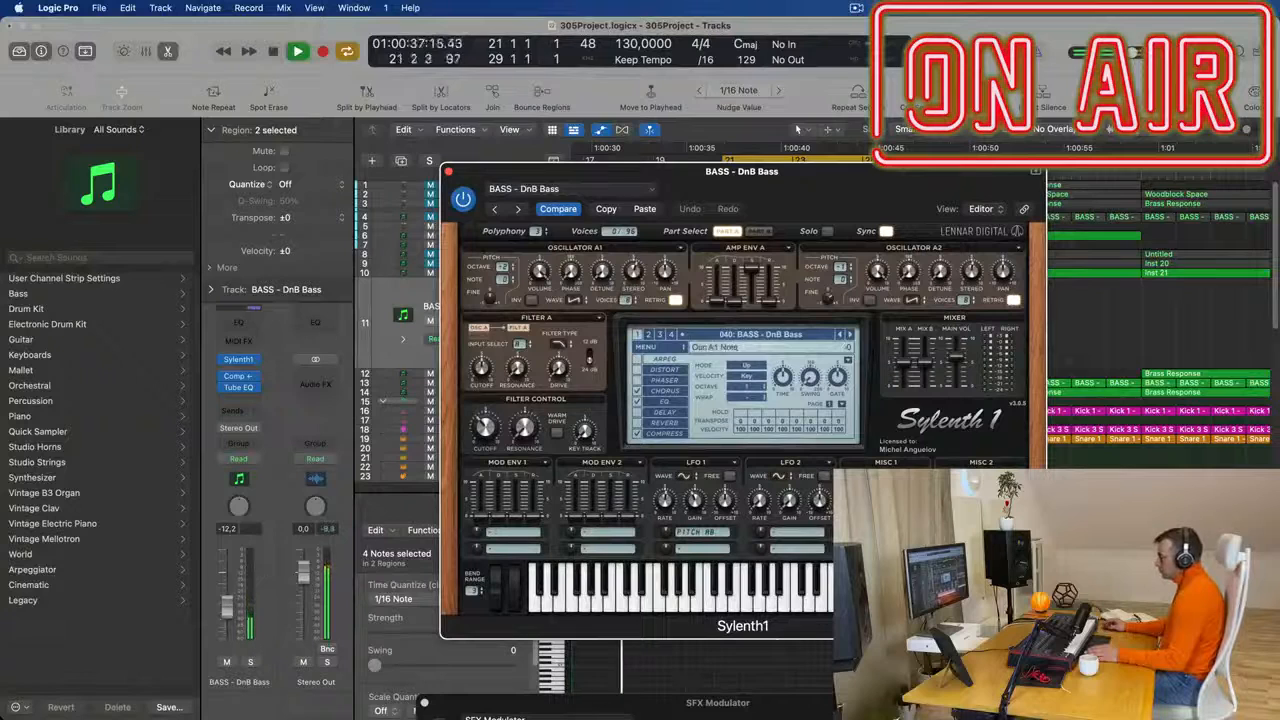
drag(485, 429, 485, 425)
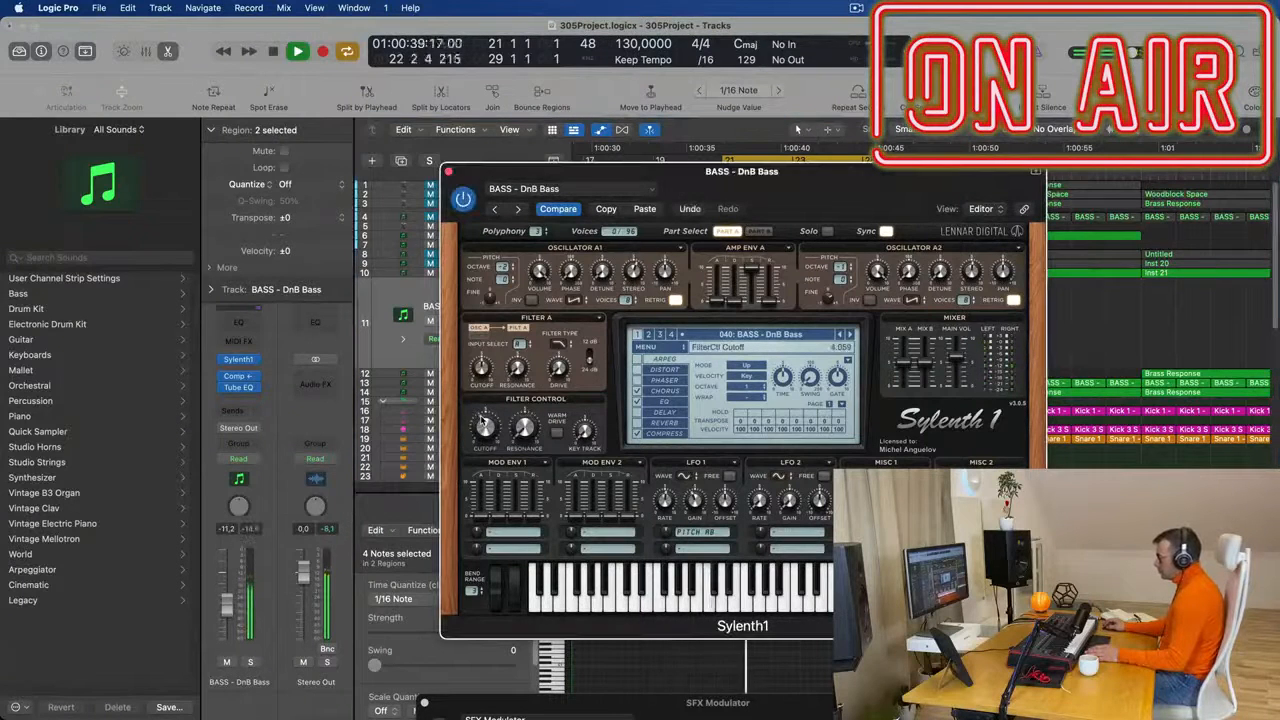
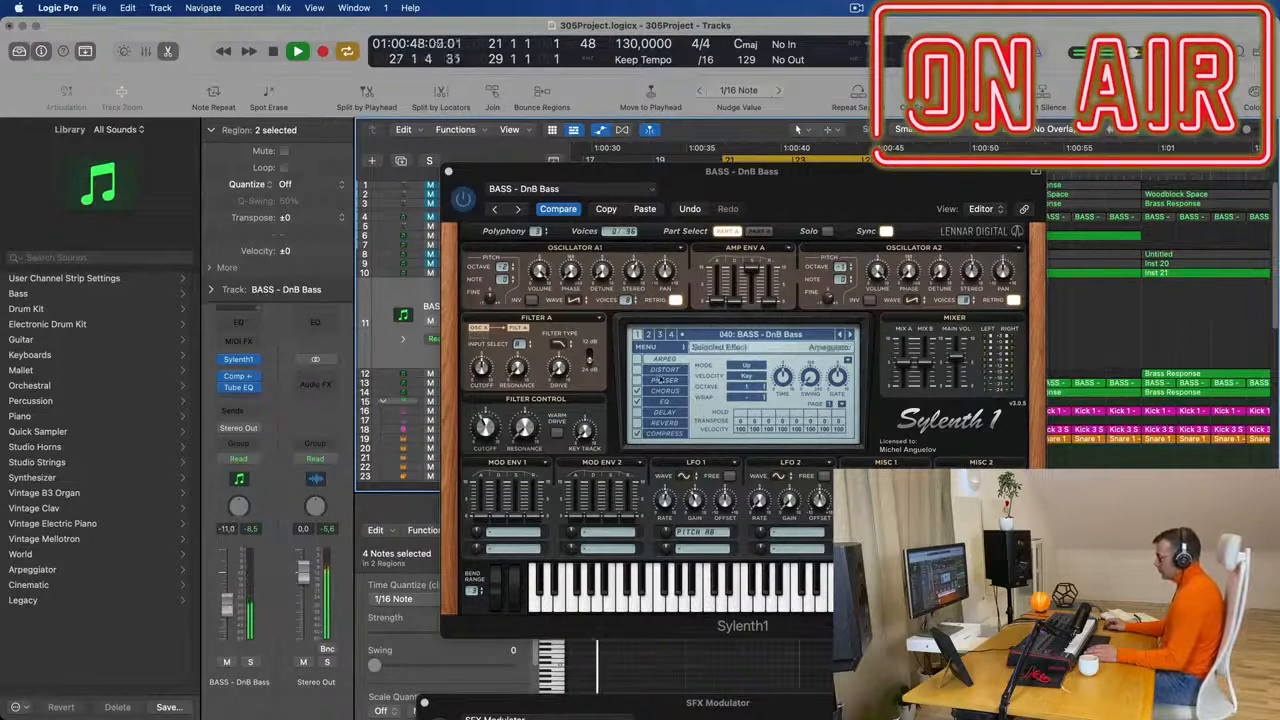
- Switch off the DnB Bass EQ and audition Sylenth1 bass presets from Electro Addicted and Acid Bass through to Deep + Dirty
click(636, 403)
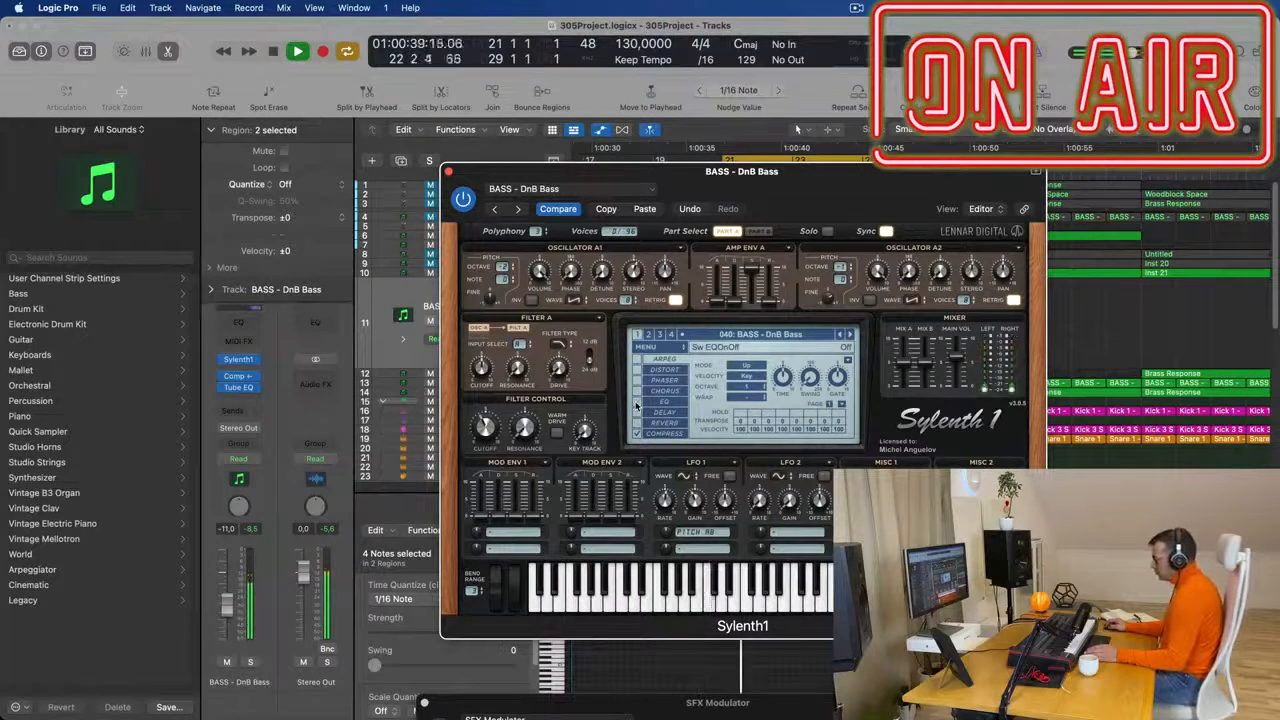
click(849, 336)
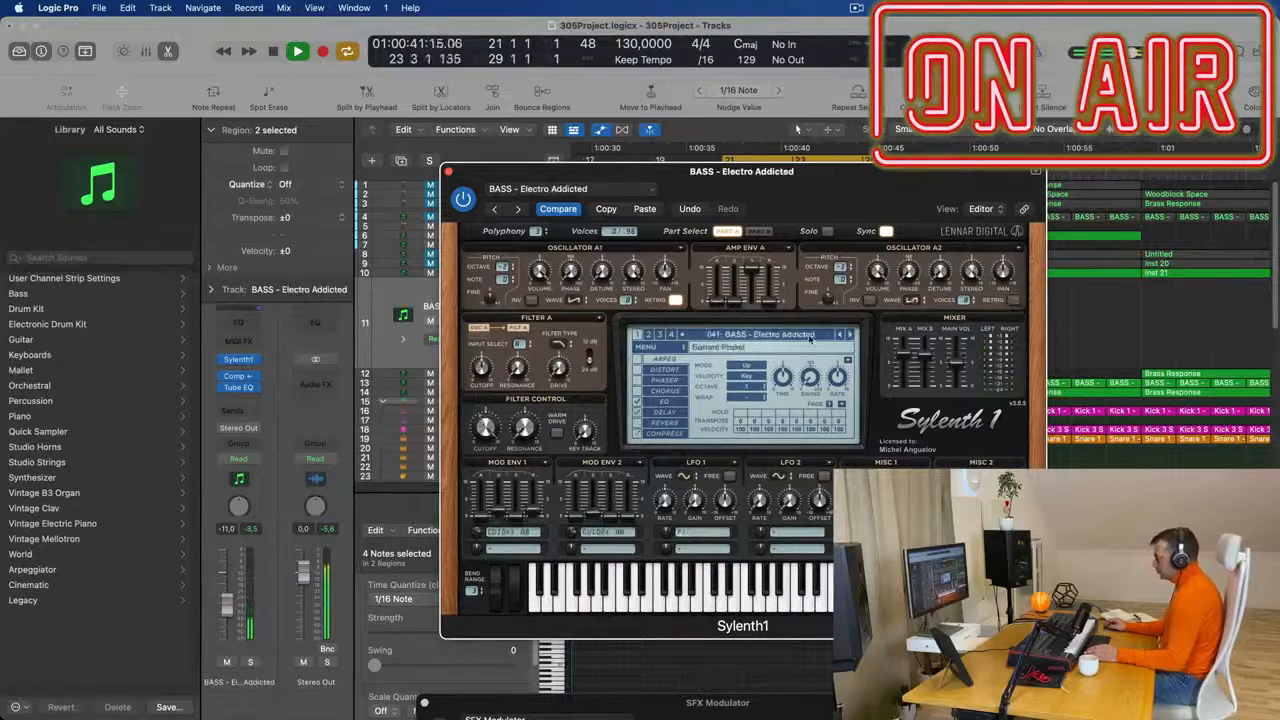
click(808, 338)
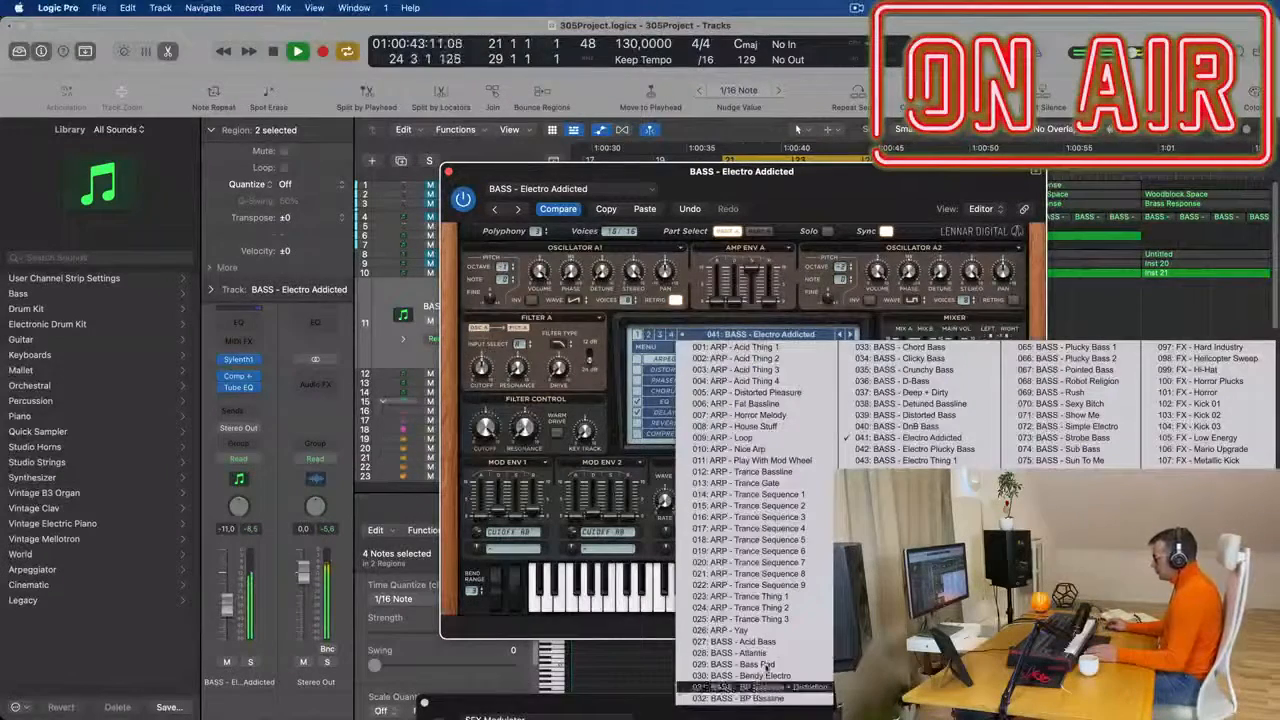
click(765, 643)
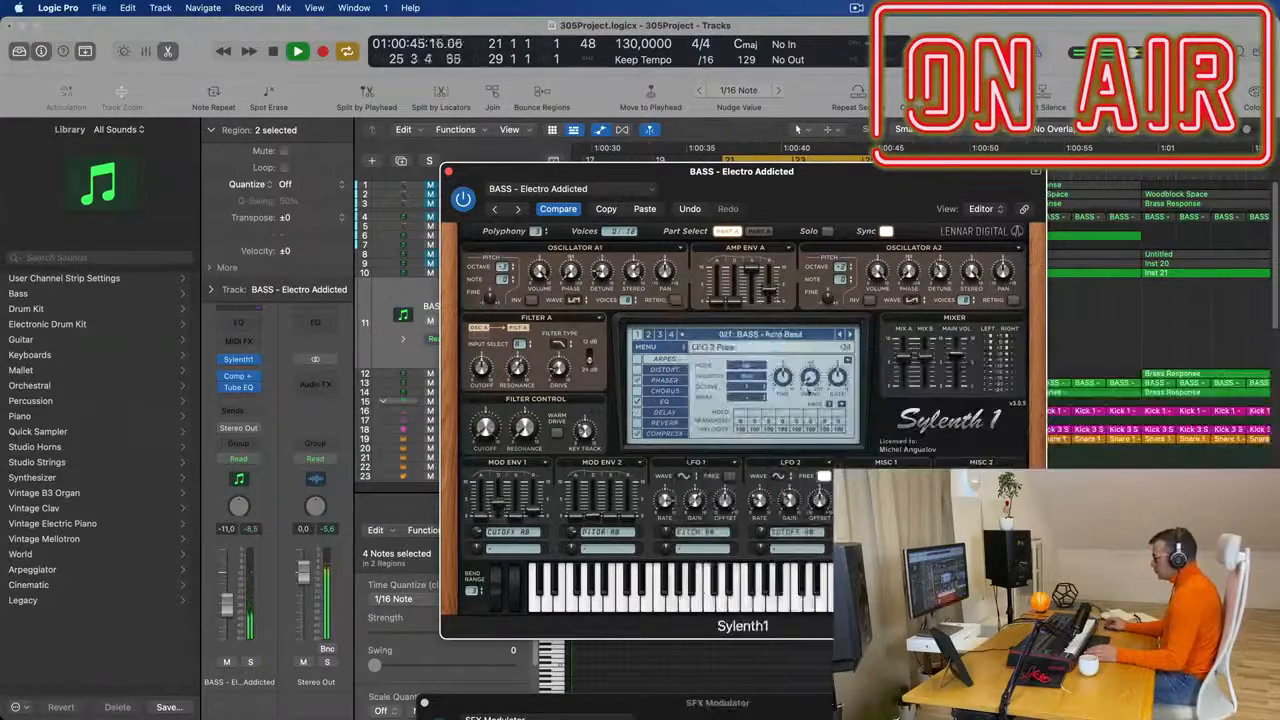
click(849, 336)
click(849, 336)
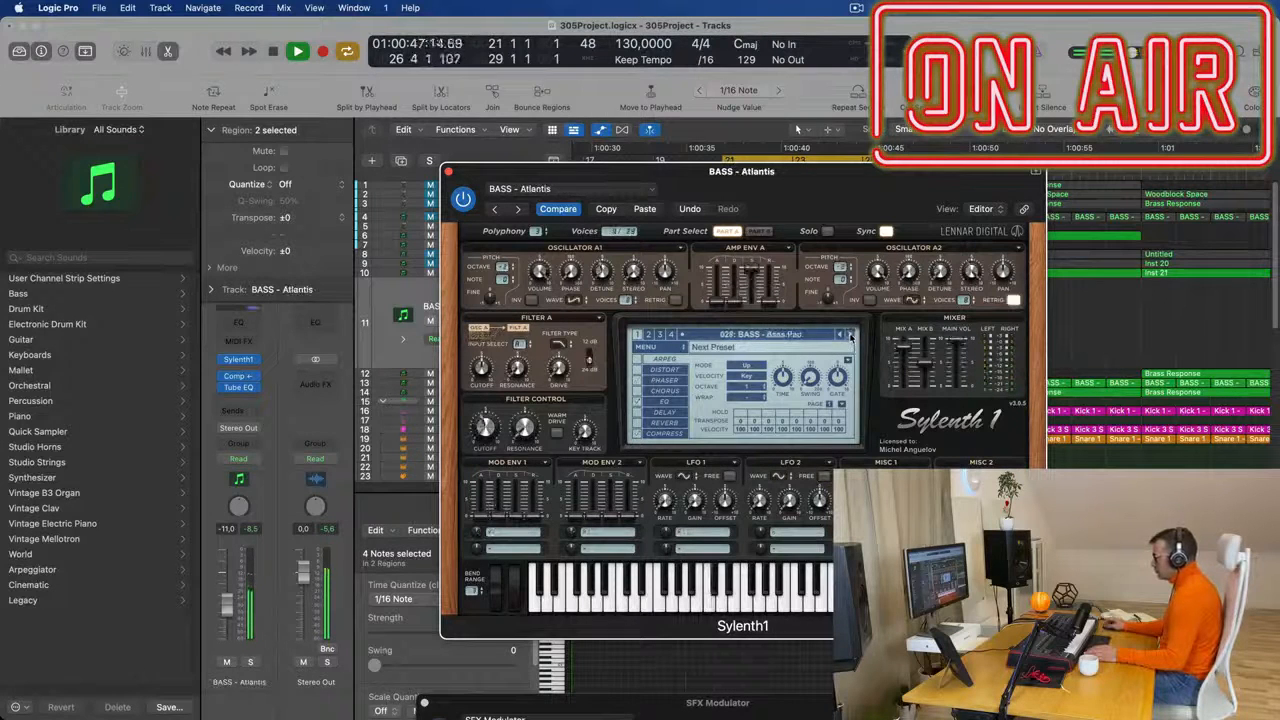
click(849, 336)
click(849, 336)
click(849, 336)
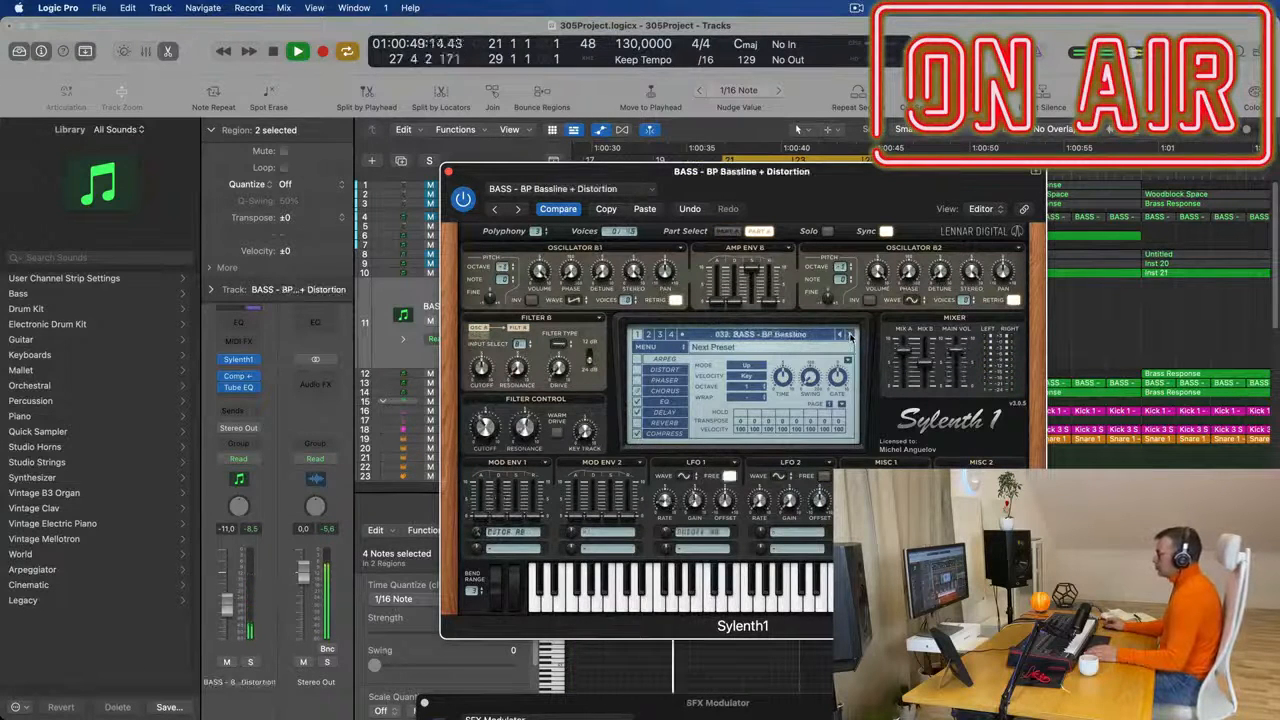
click(849, 336)
click(849, 336)
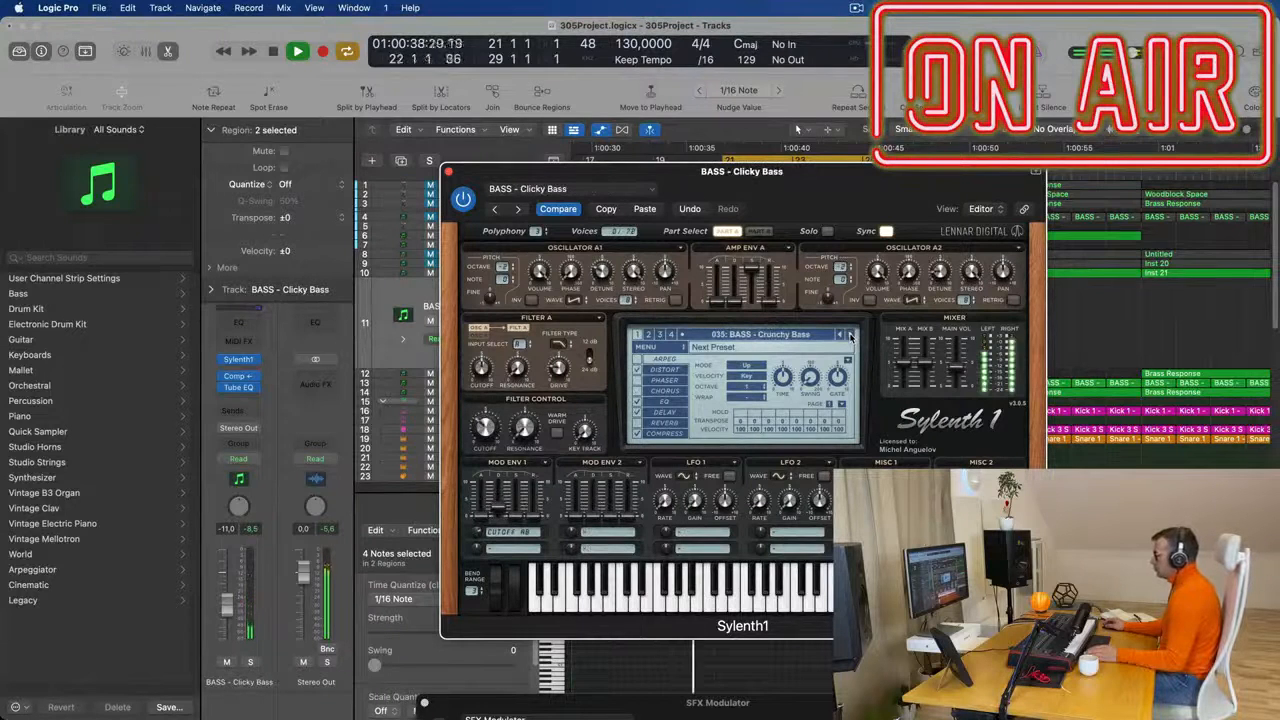
click(849, 336)
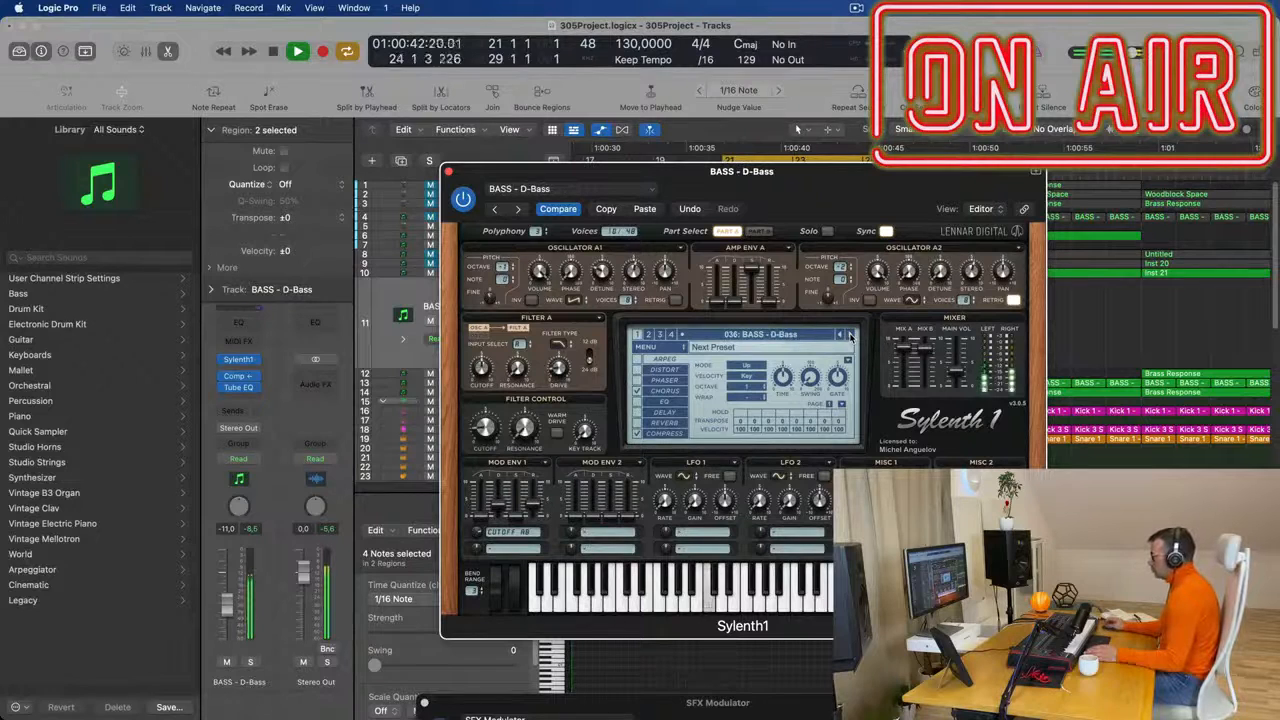
click(849, 336)
- Load the preset 083: BASS - Wippenberg in Sylenth1 on the duplicated bass track and restart playback
click(810, 336)
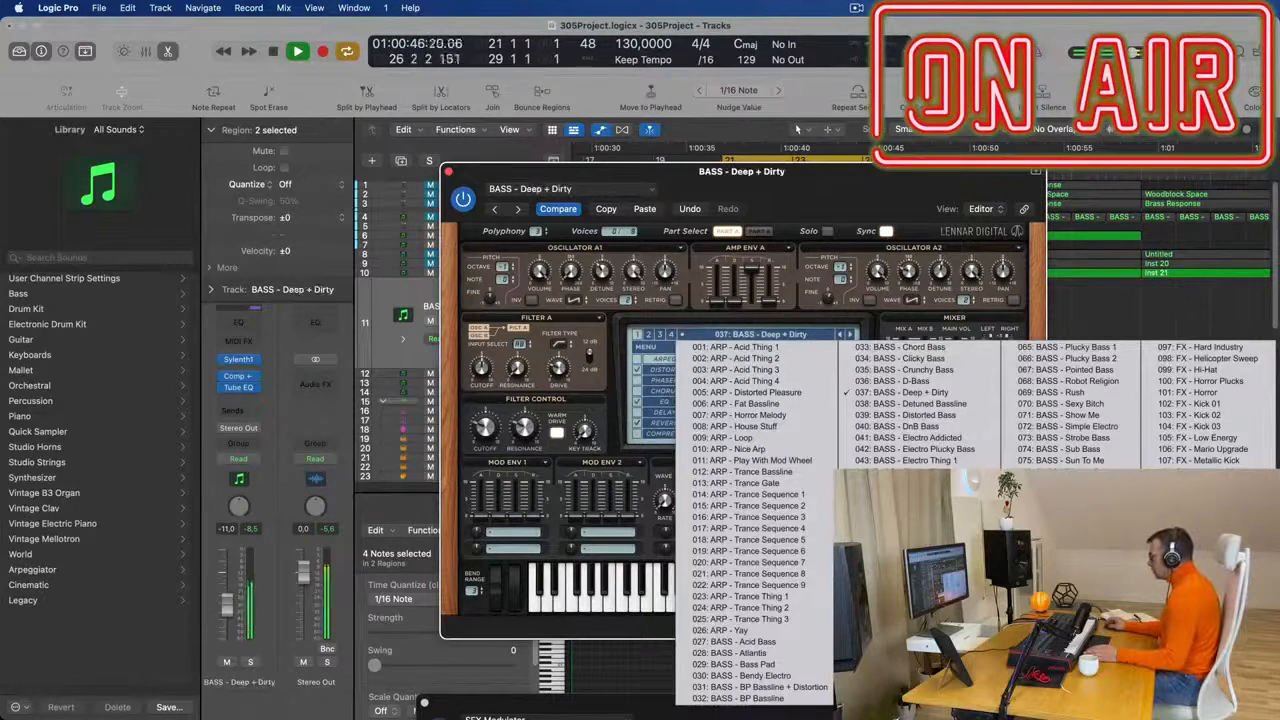
click(1070, 562)
key(space)
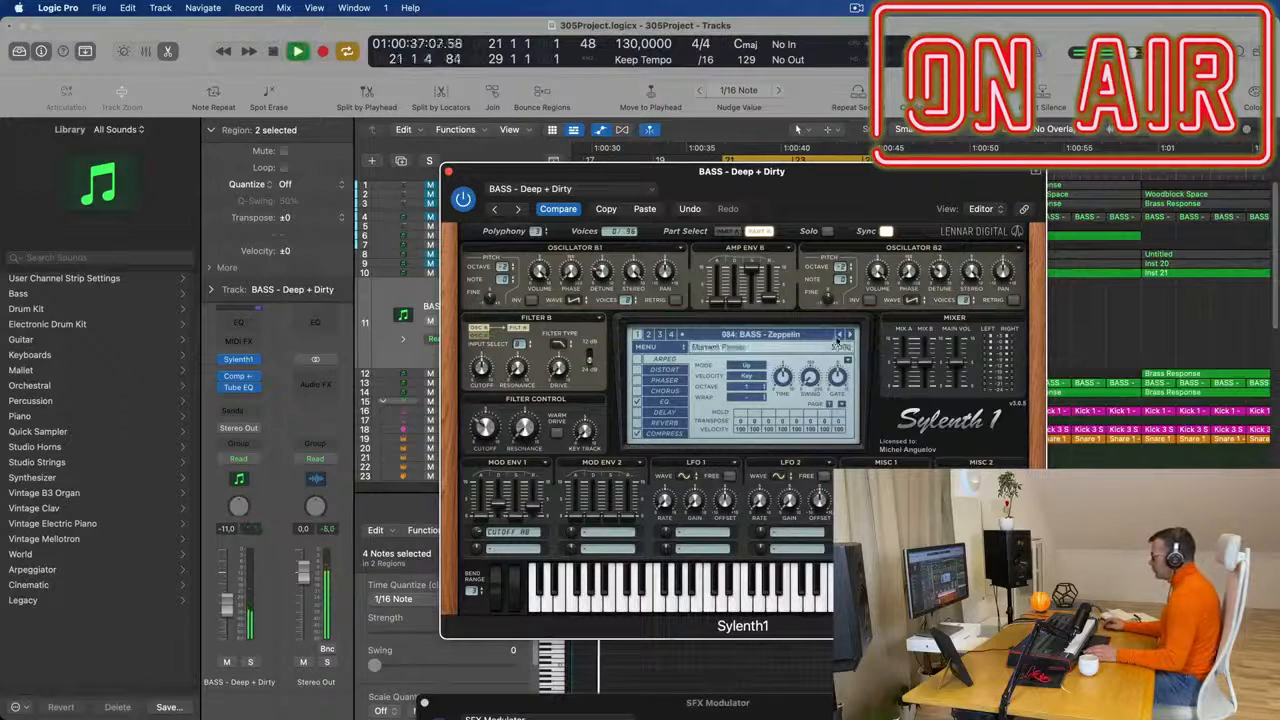
click(841, 336)
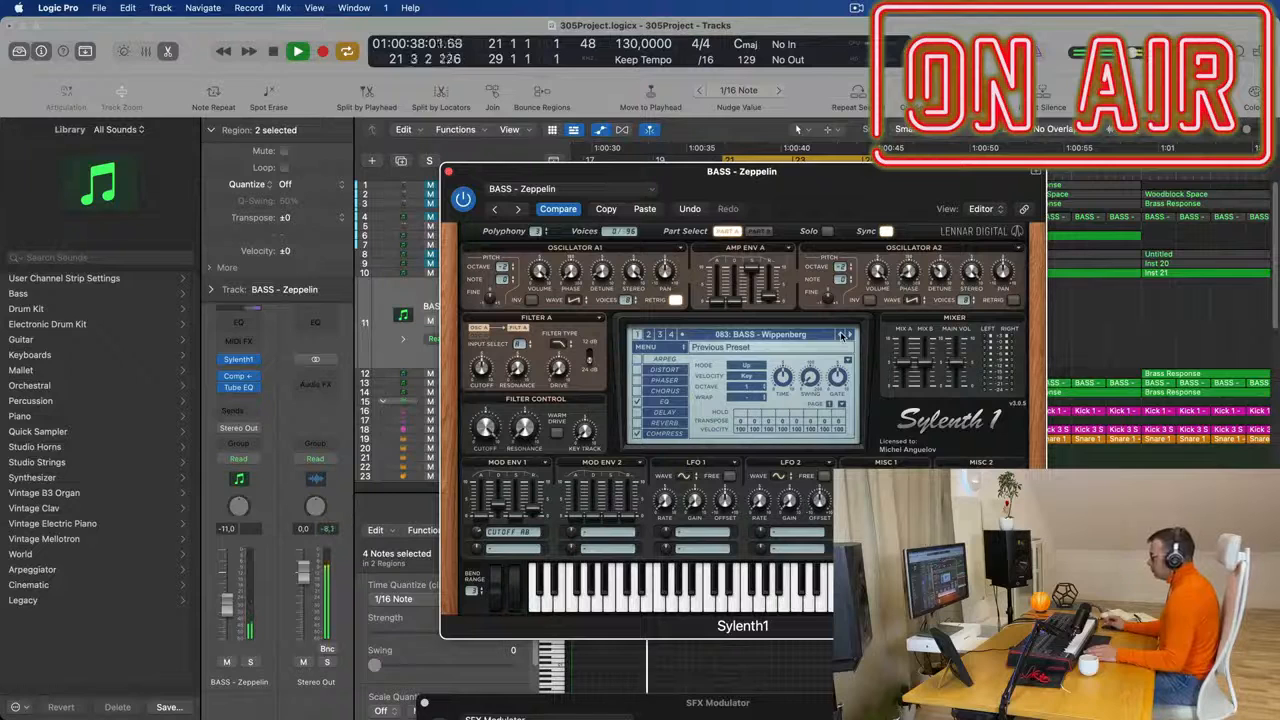
key(space)
- Set the BASS - Wippenberg track volume to -17.6 dB and close its Sylenth1 window
drag(227, 616, 223, 622)
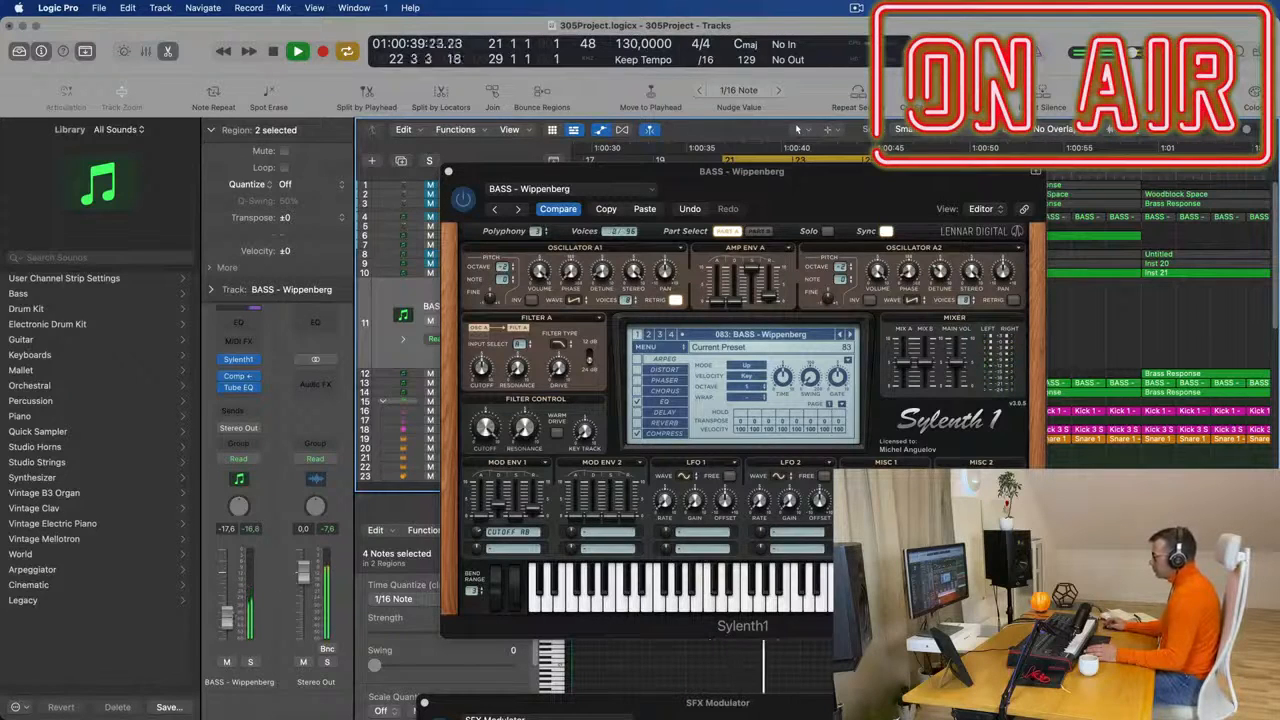
drag(850, 194, 605, 234)
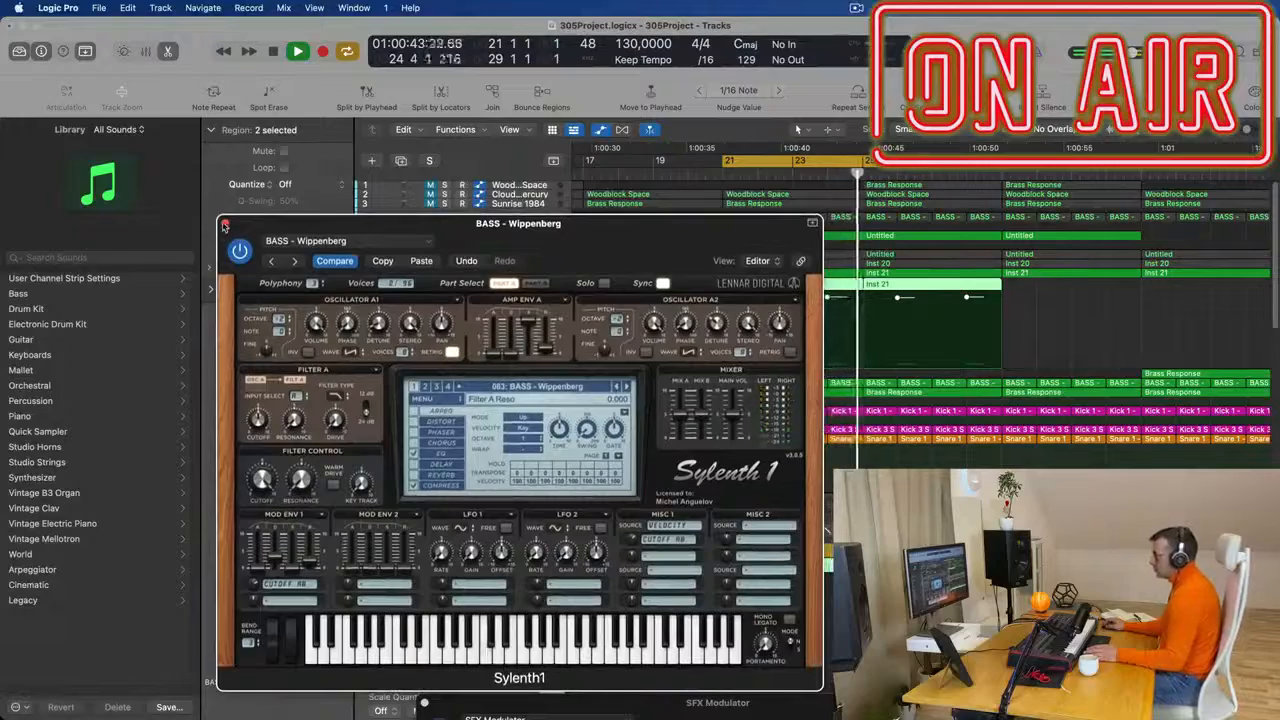
click(225, 223)
- Play the cycled bars 21 to 29 and review the two alternating bass tracks within the whole arrangement
key(super+Left)
key(super+Left)
key(super+Left)
key(super+Left)
scroll(957, 314, left, 2)
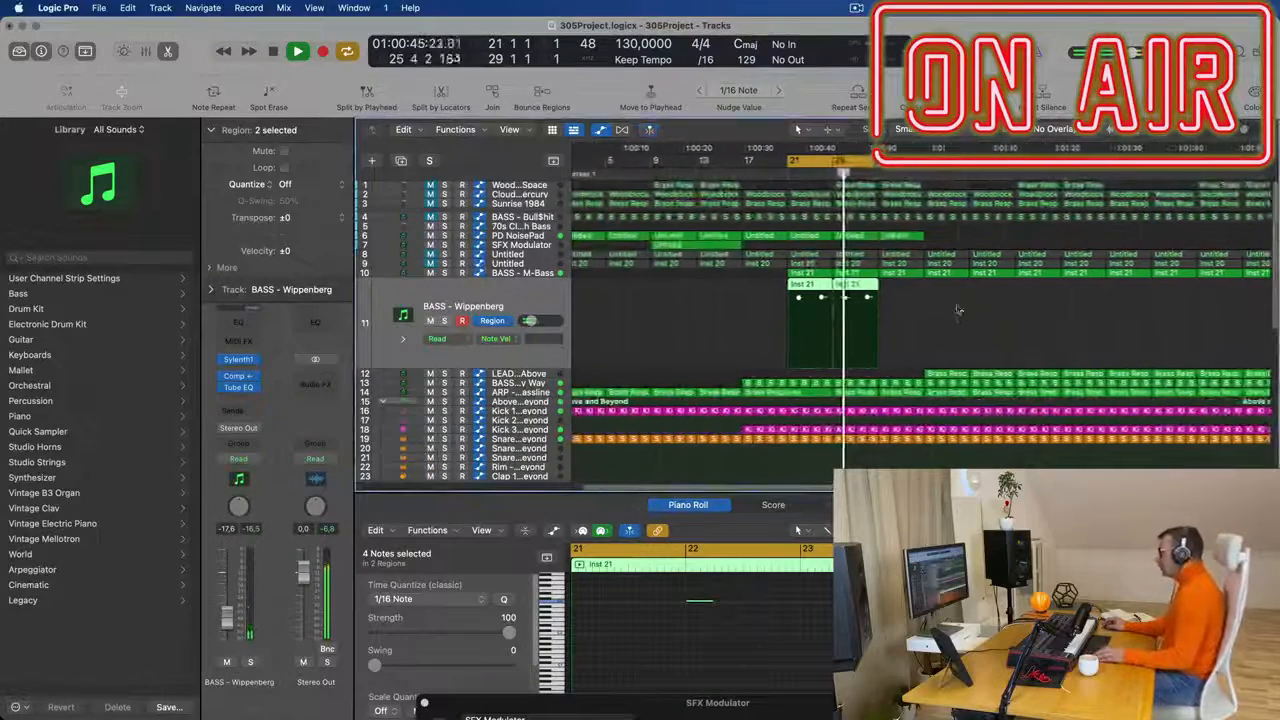
click(958, 323)
key(super+Left)
key(super+Left)
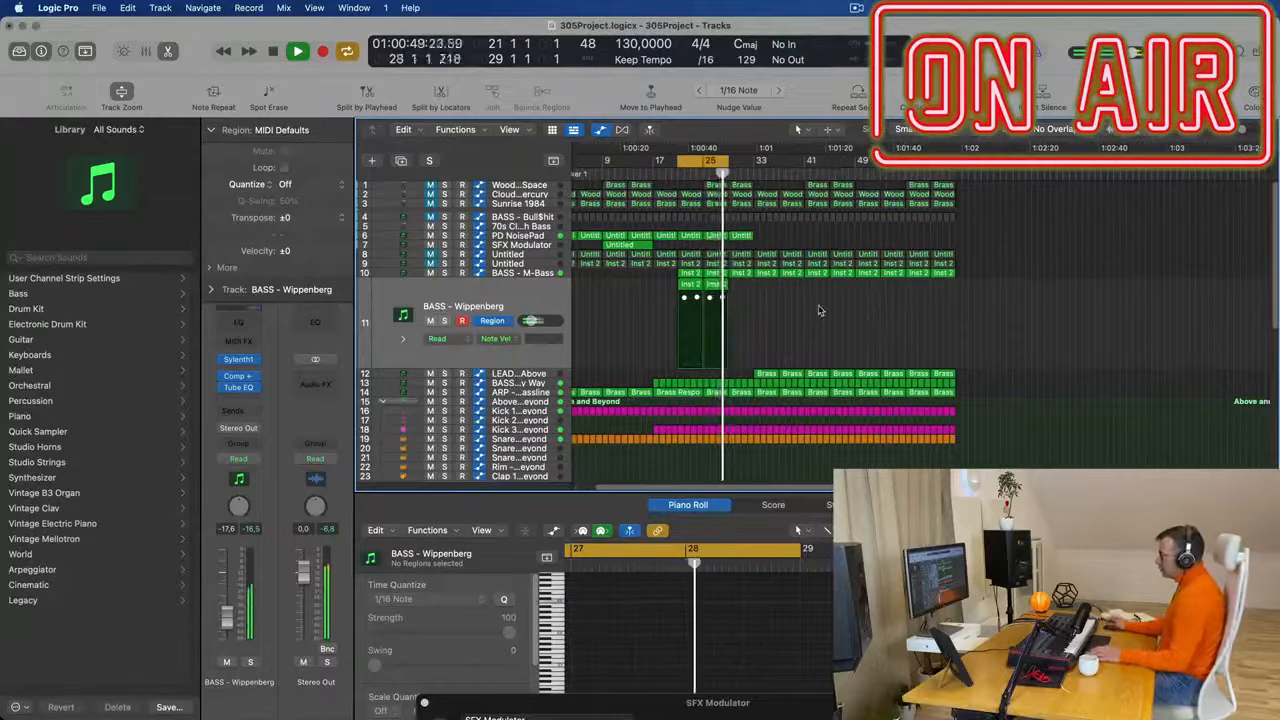
key(space)
key(space)
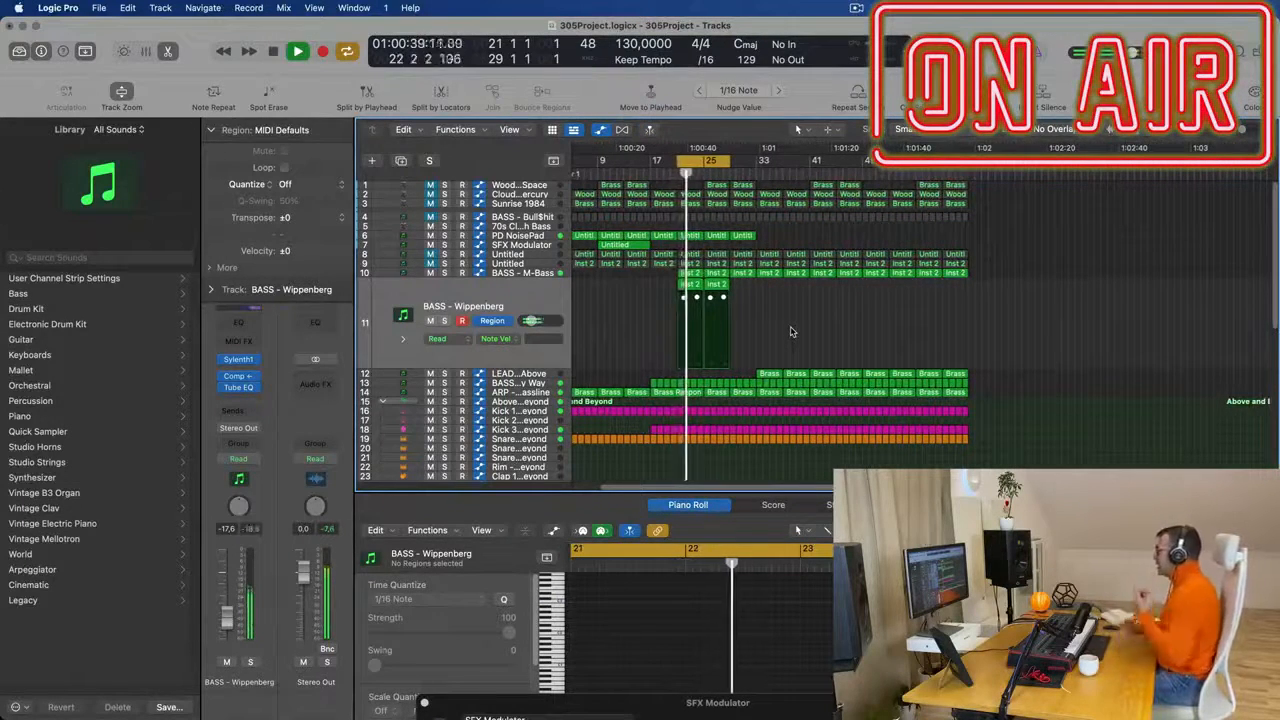
scroll(791, 323, up, 5)
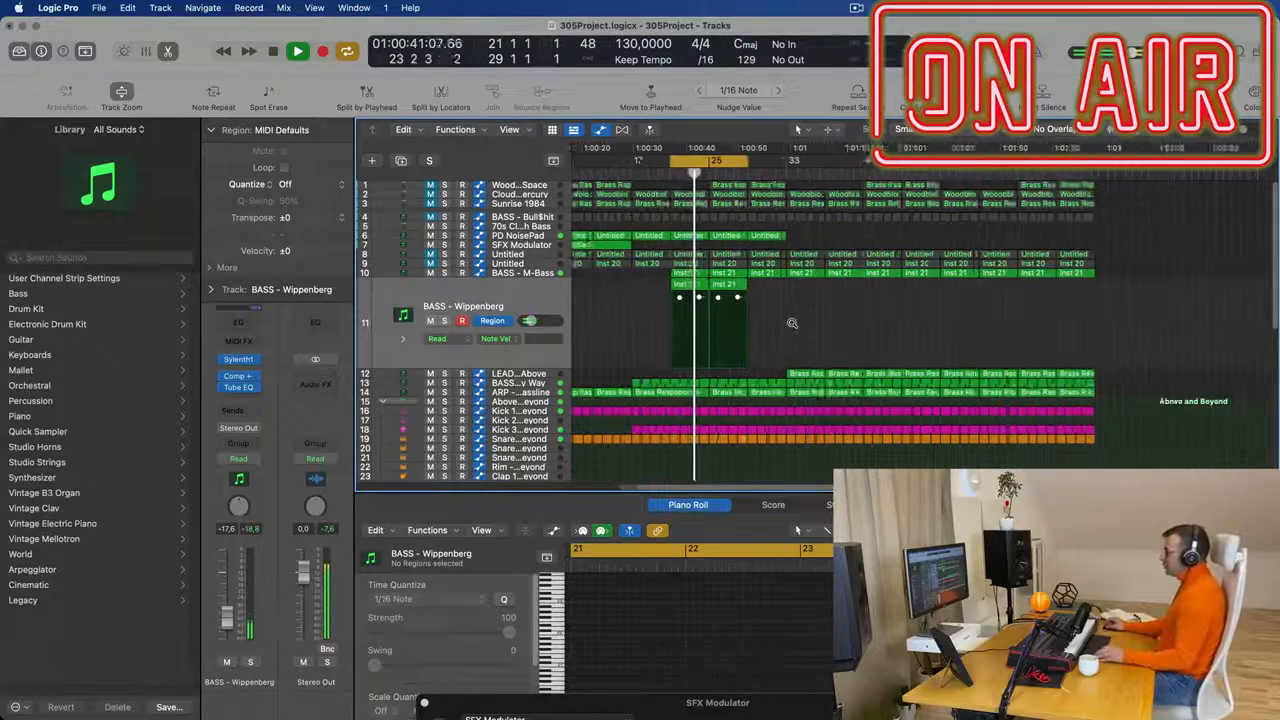
scroll(660, 250, down, 5)
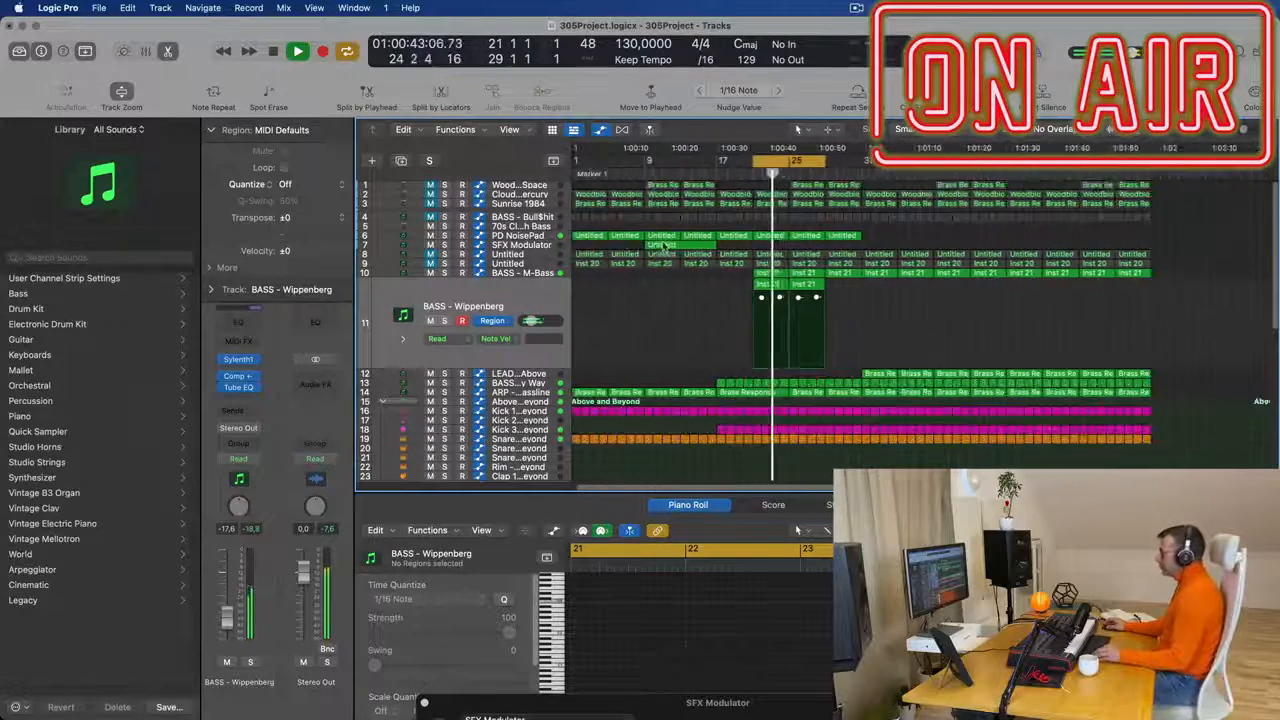
- Copy the SFX Modulator region from bar 9 to bar 21 on the same track and restart playback
key(space)
click(665, 247)
key(space)
drag(730, 248, 762, 249)
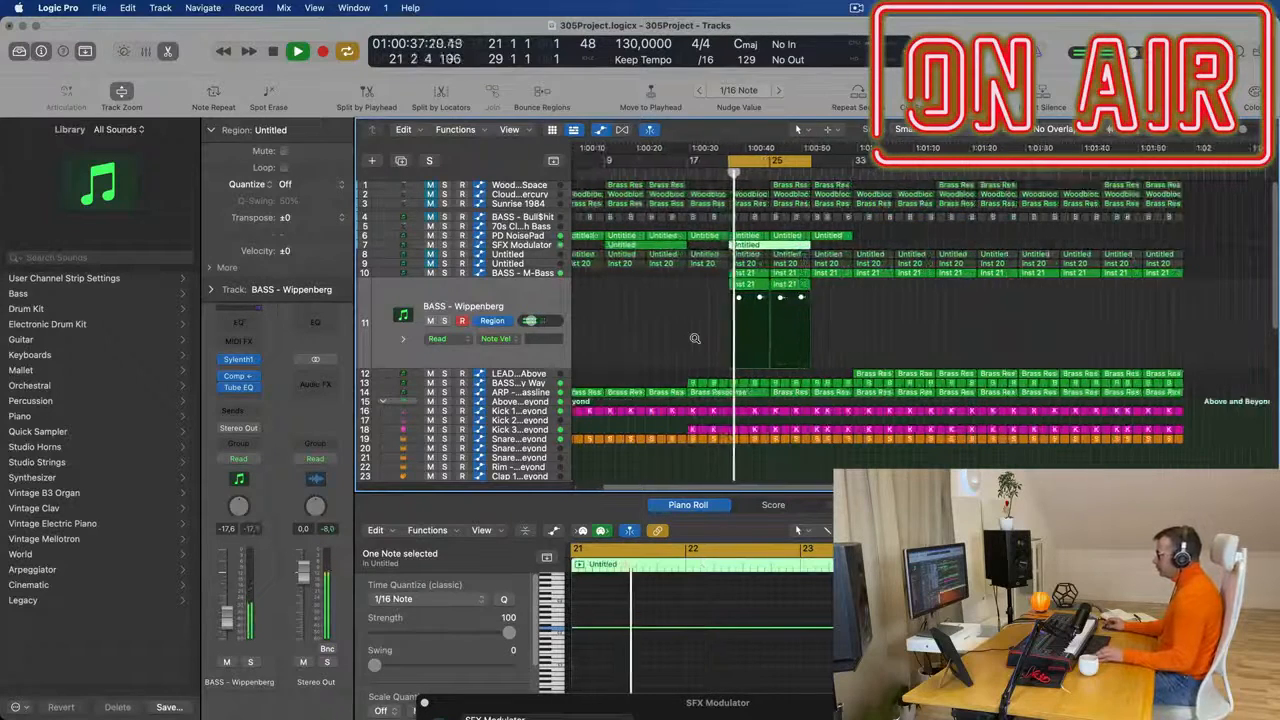
- Listen to the cycled bars 21 to 29 with the copied SFX Modulator region and examine the surrounding arrangement
scroll(695, 340, down, 2)
scroll(695, 338, down, 2)
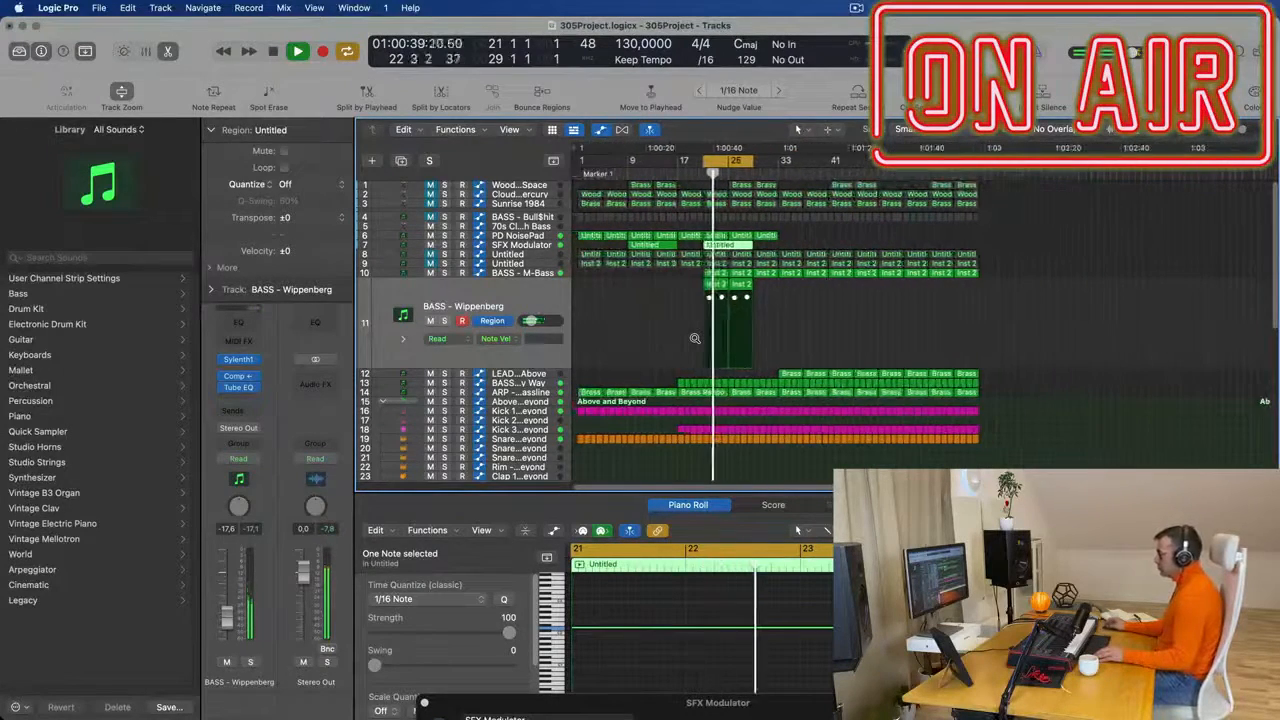
scroll(832, 326, up, 2)
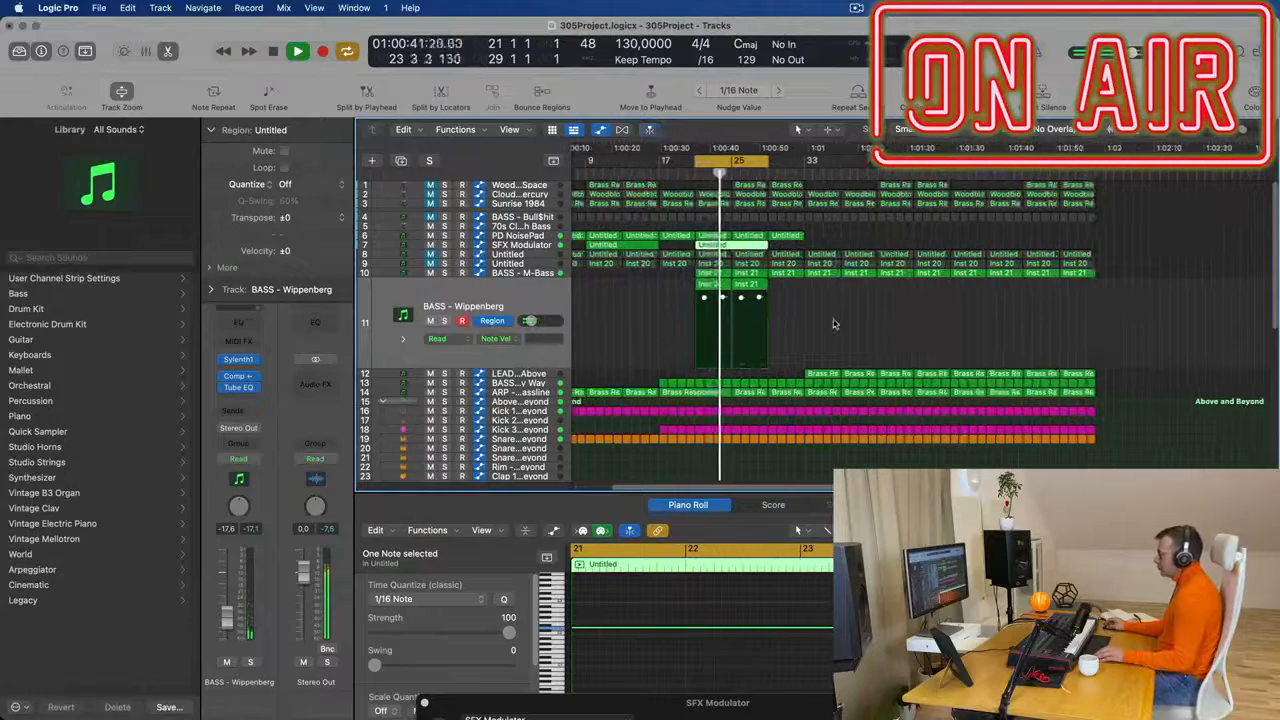
scroll(834, 324, up, 2)
scroll(850, 324, up, 1)
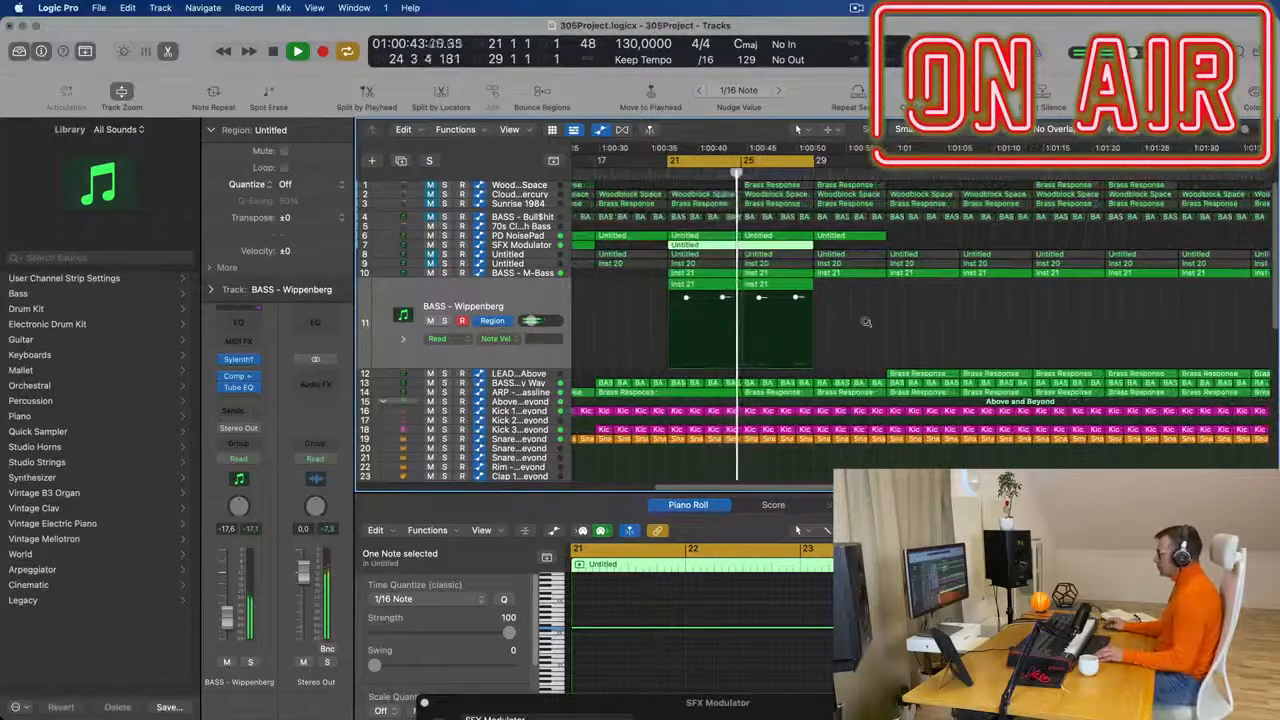
scroll(880, 323, down, 2)
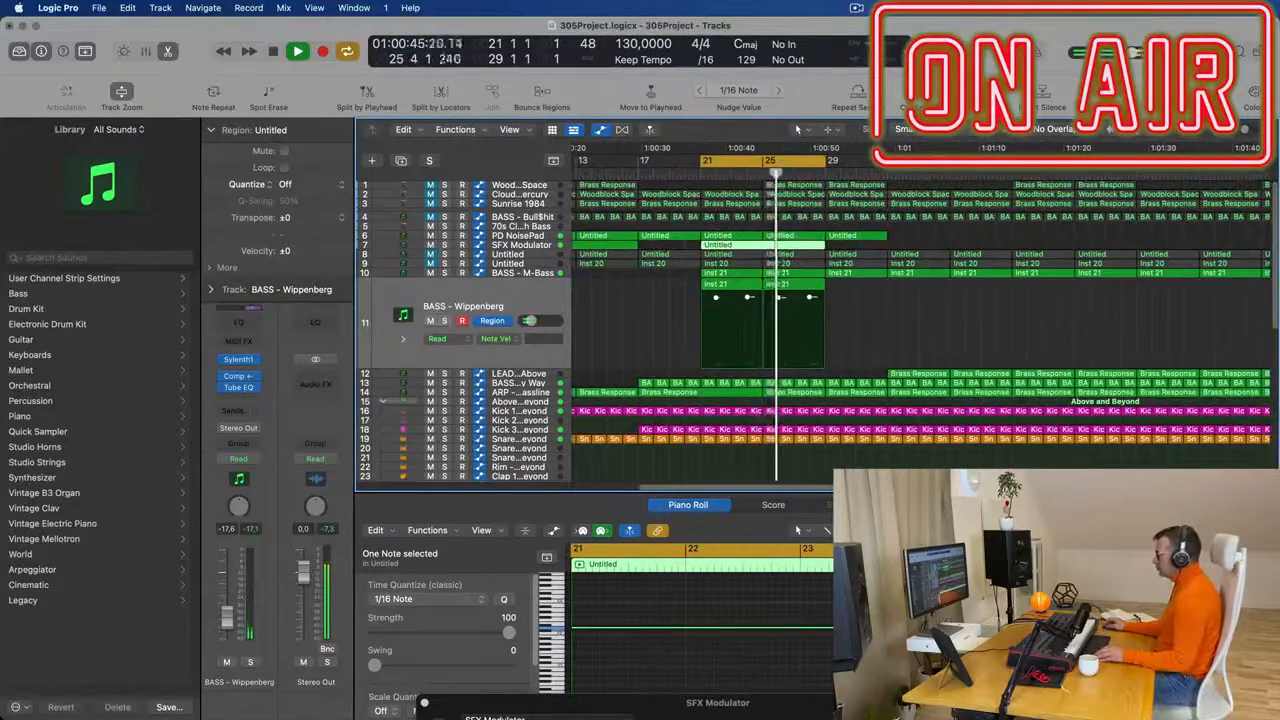
click(855, 8)
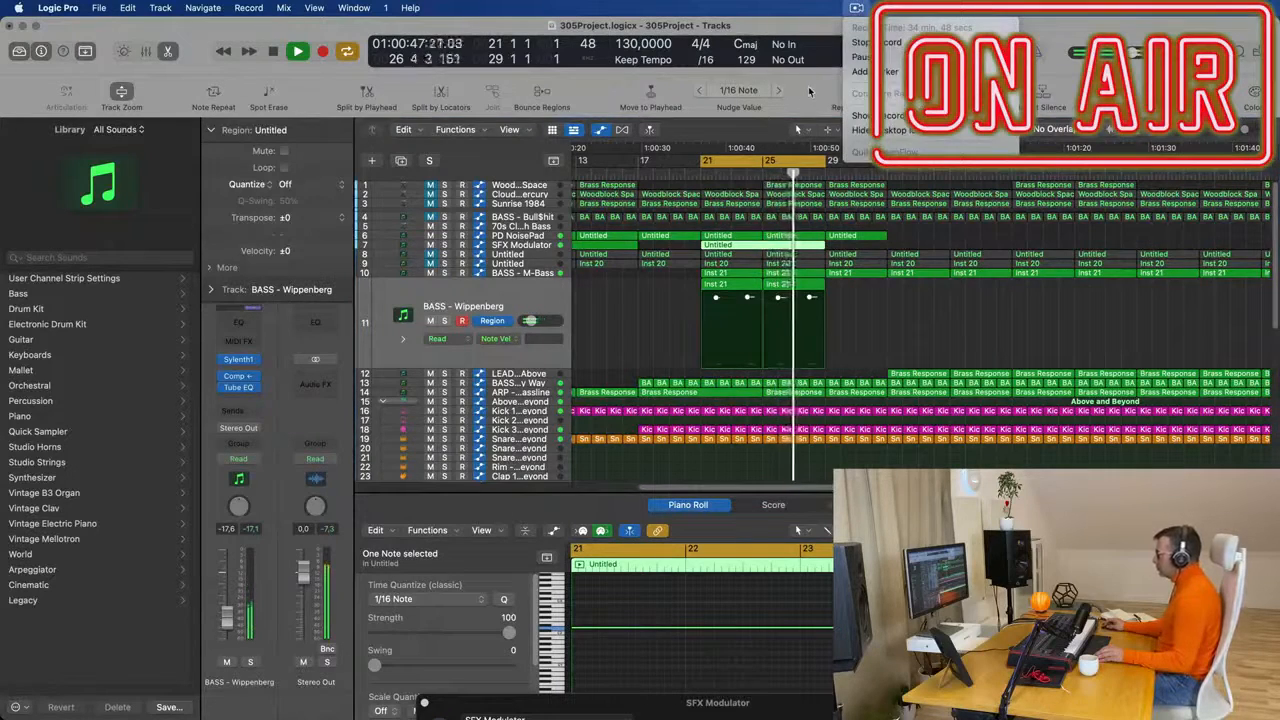
scroll(688, 263, down, 3)
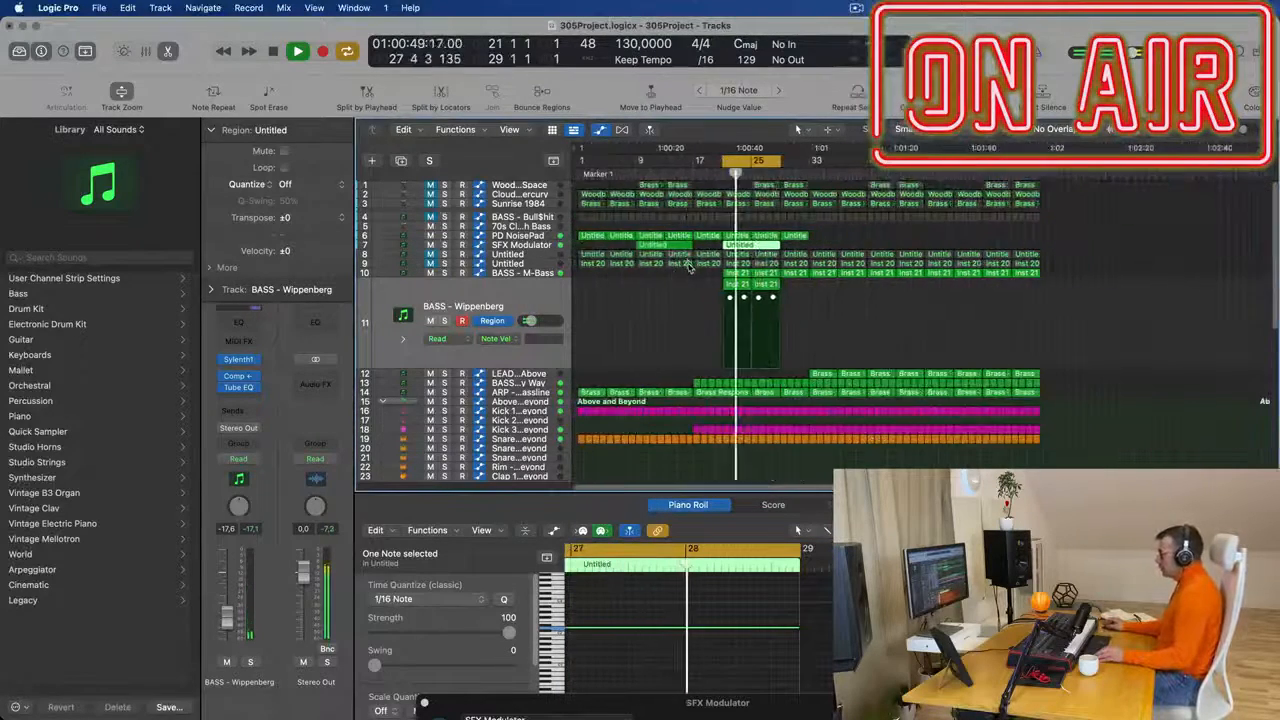
scroll(640, 285, up, 2)
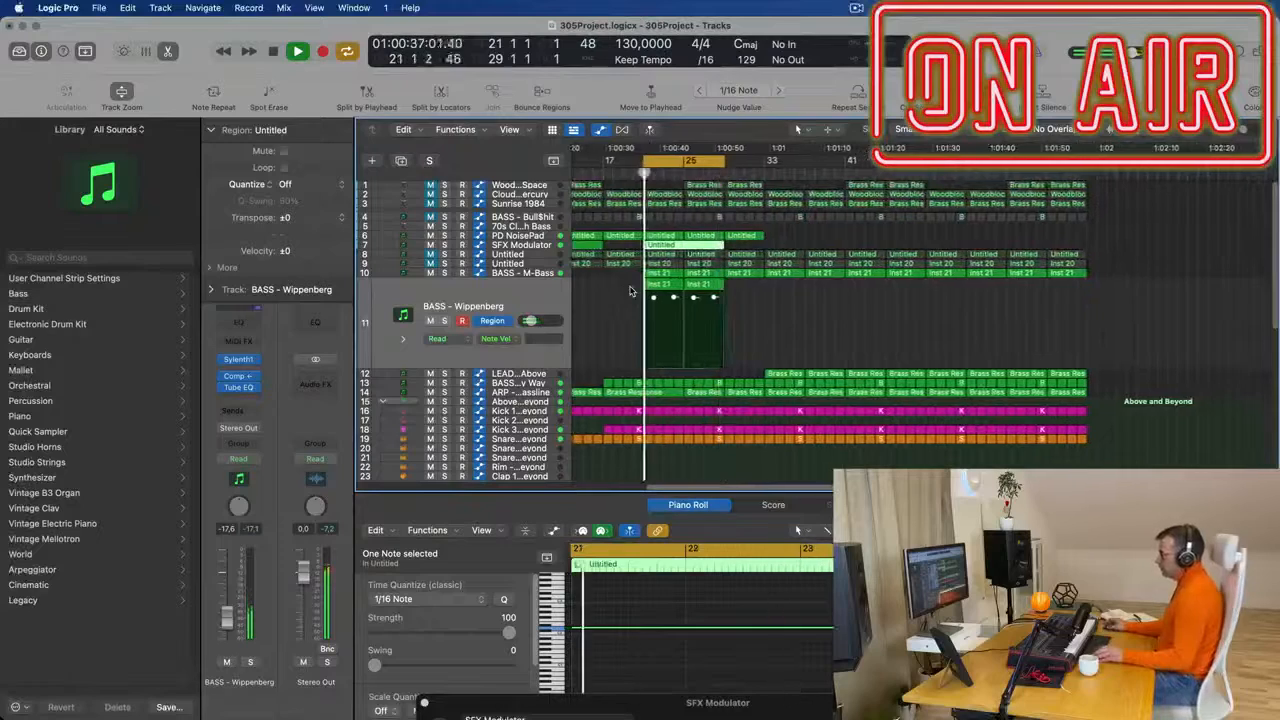
click(631, 300)
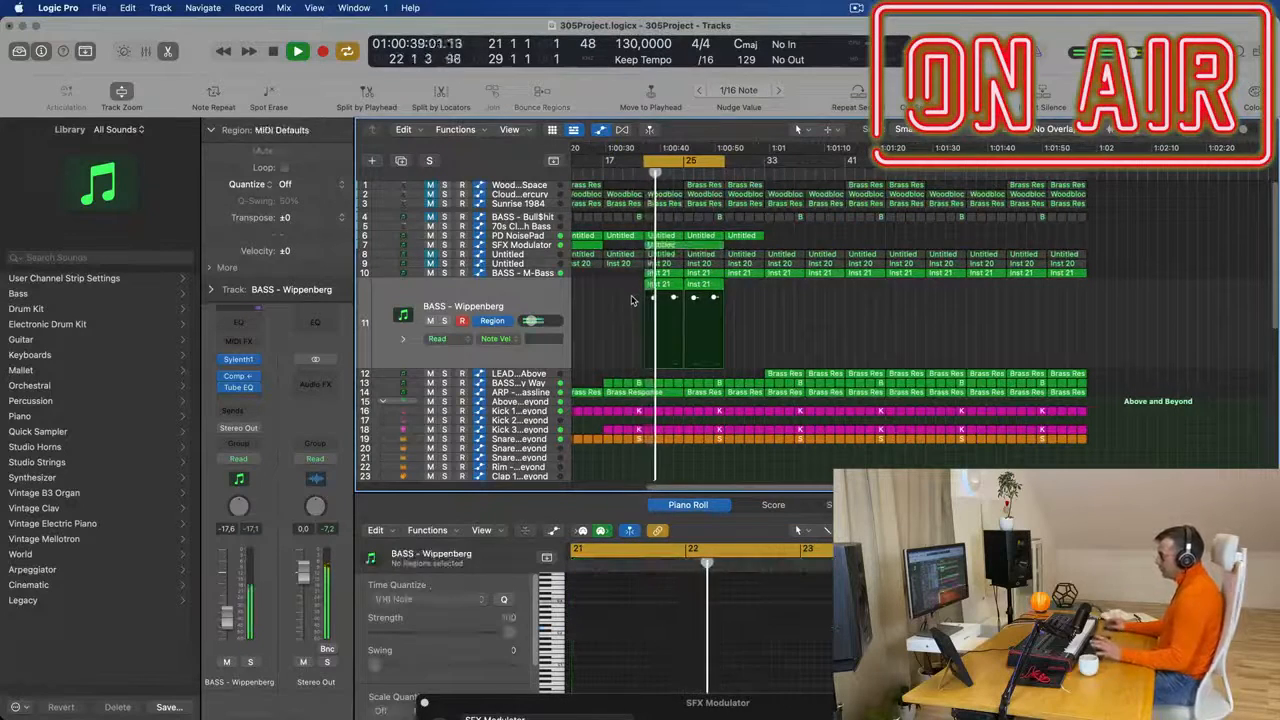
scroll(817, 327, up, 2)
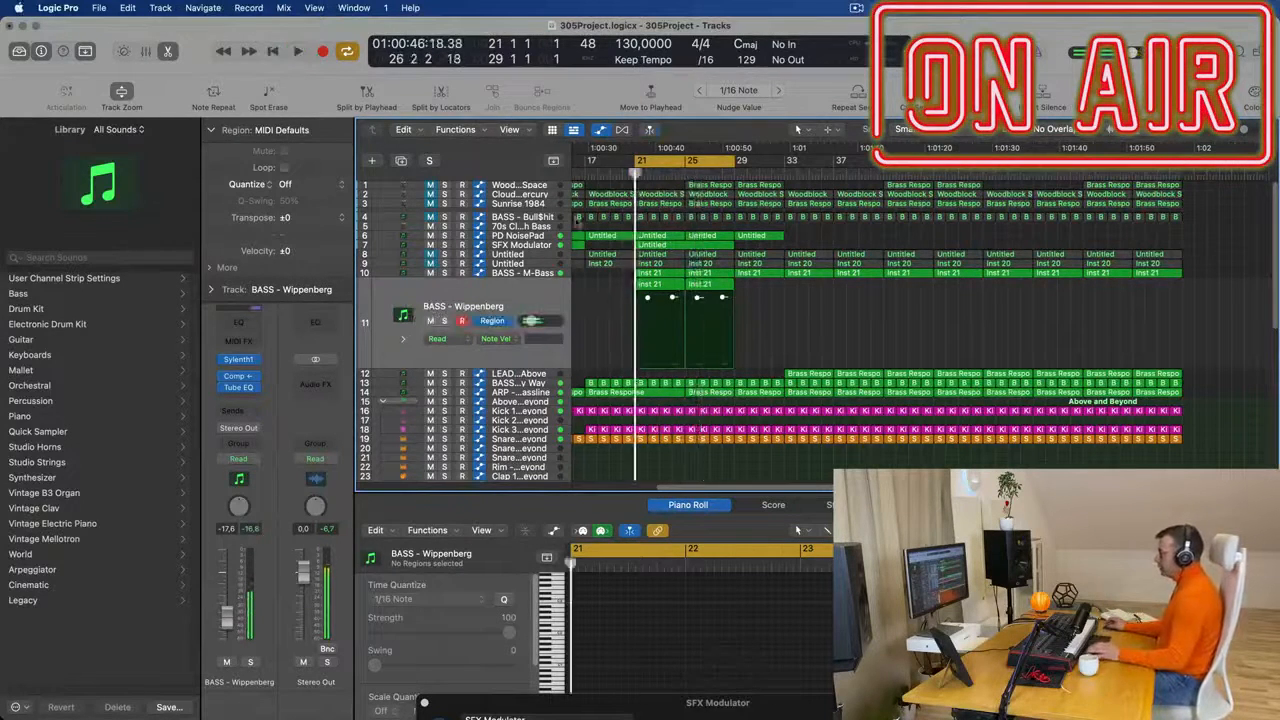
- Unmute the Sunrise 1984 track and set its volume to -5.2 dB while the cycle plays
click(518, 195)
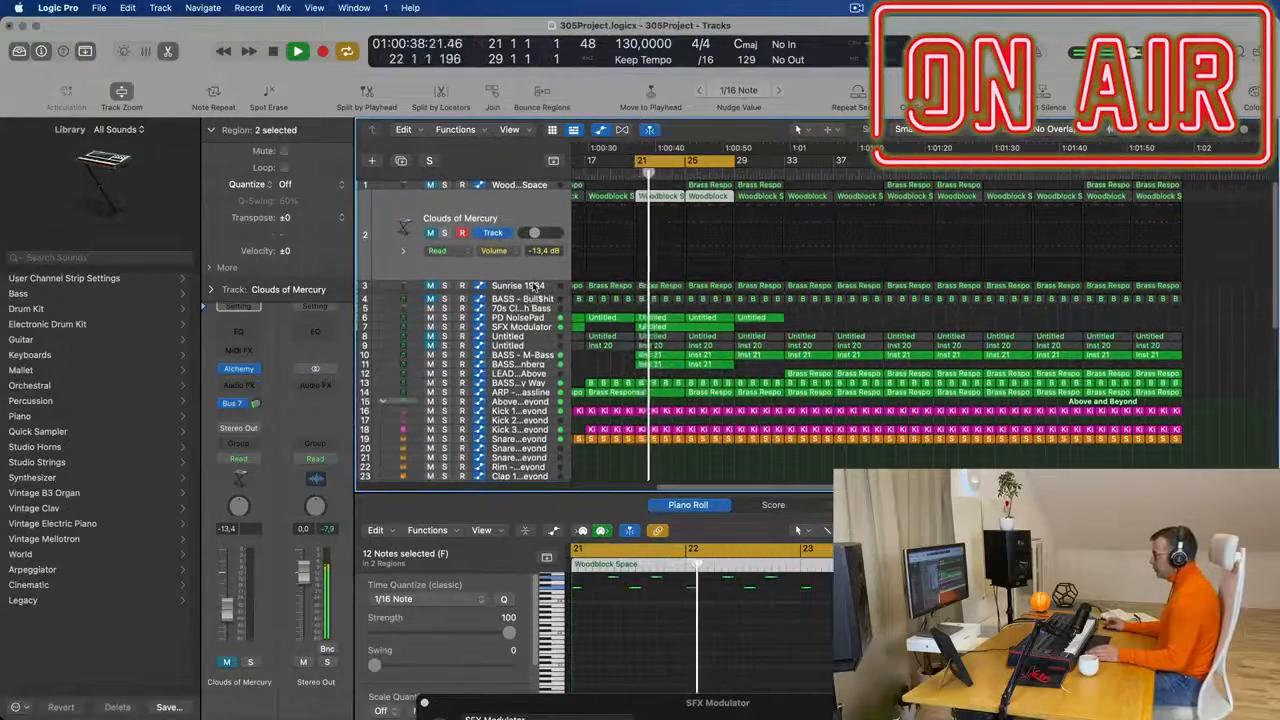
click(533, 287)
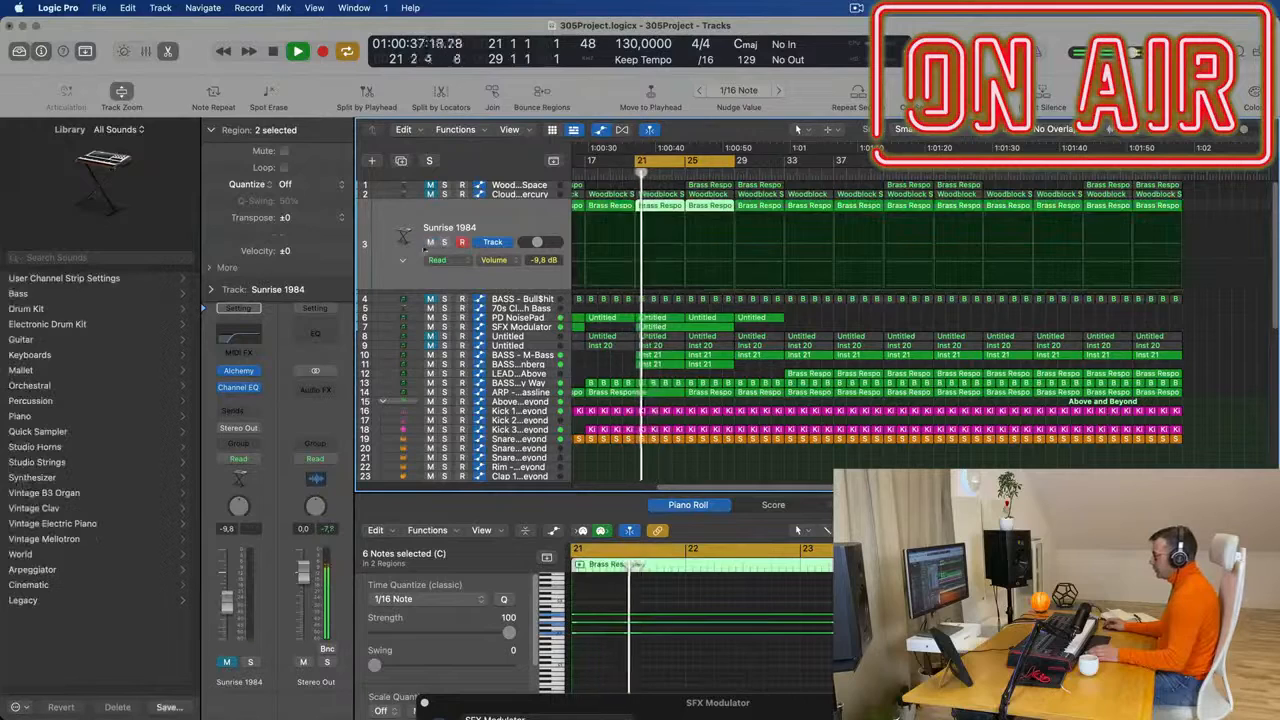
drag(228, 605, 226, 596)
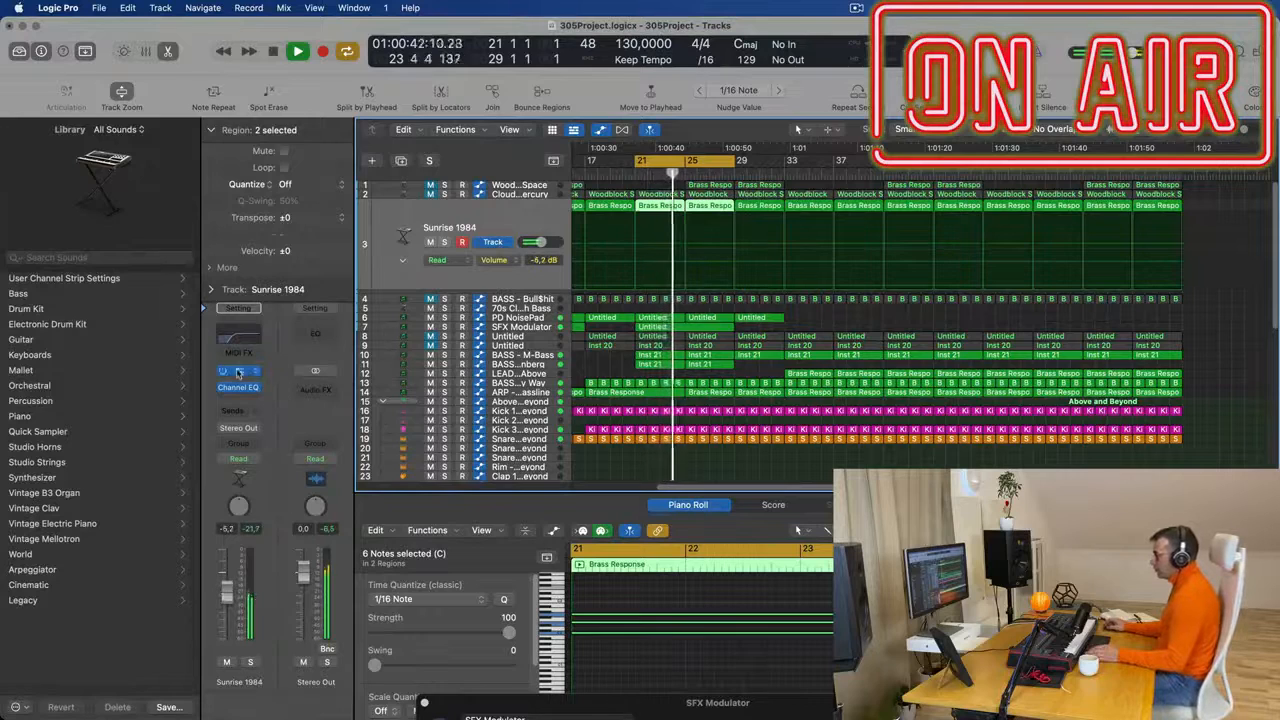
- Open Alchemy on the Sunrise 1984 track, show its arpeggiator settings and load a different arpeggiator step pattern
click(238, 372)
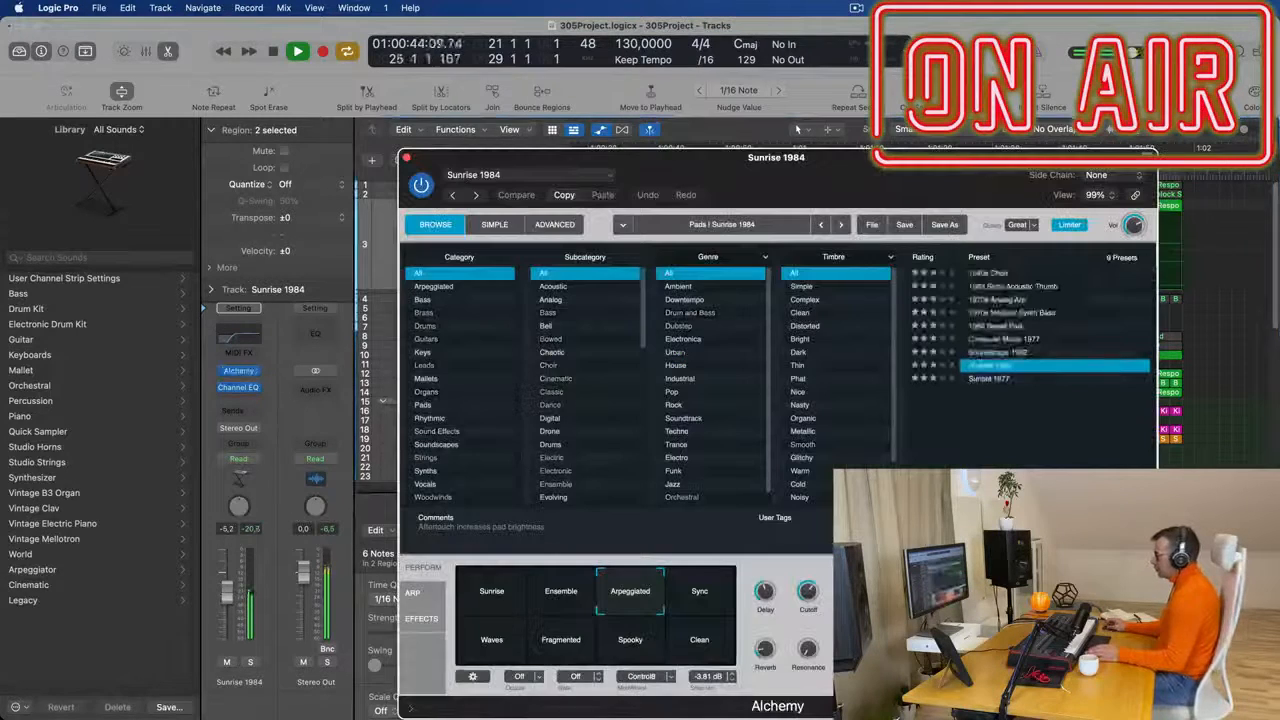
drag(805, 148, 847, 147)
key(space)
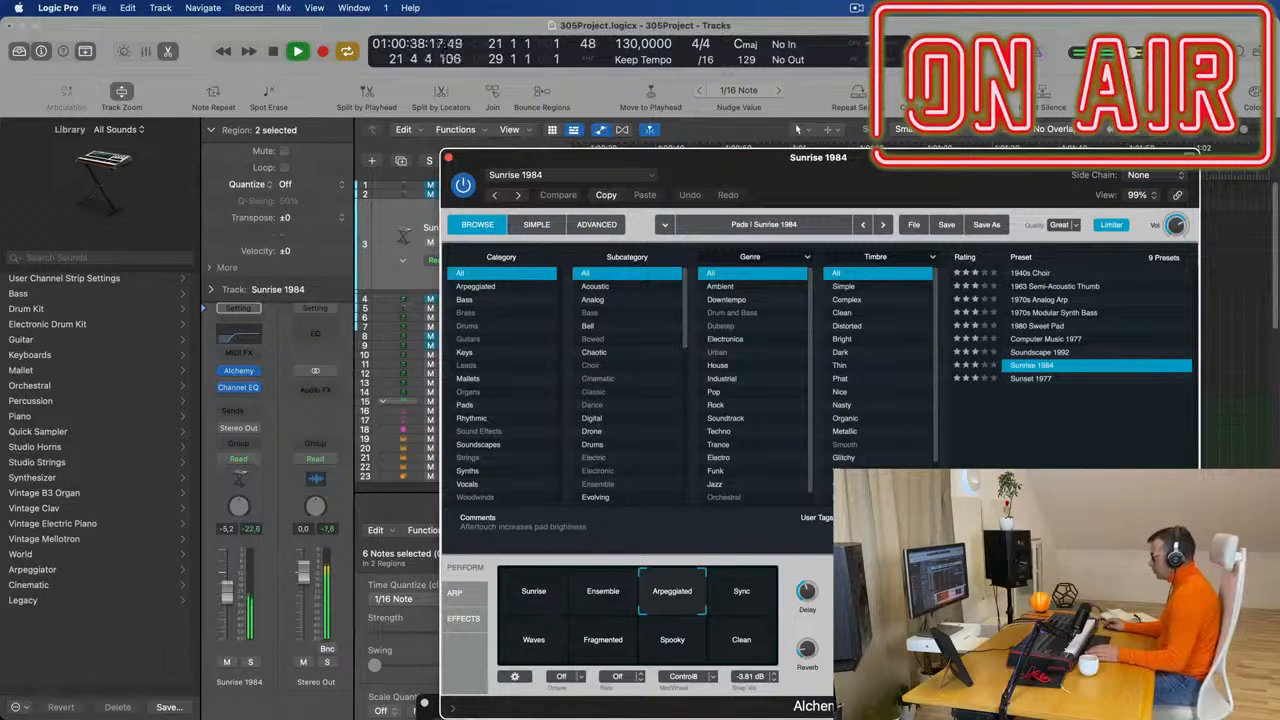
click(455, 594)
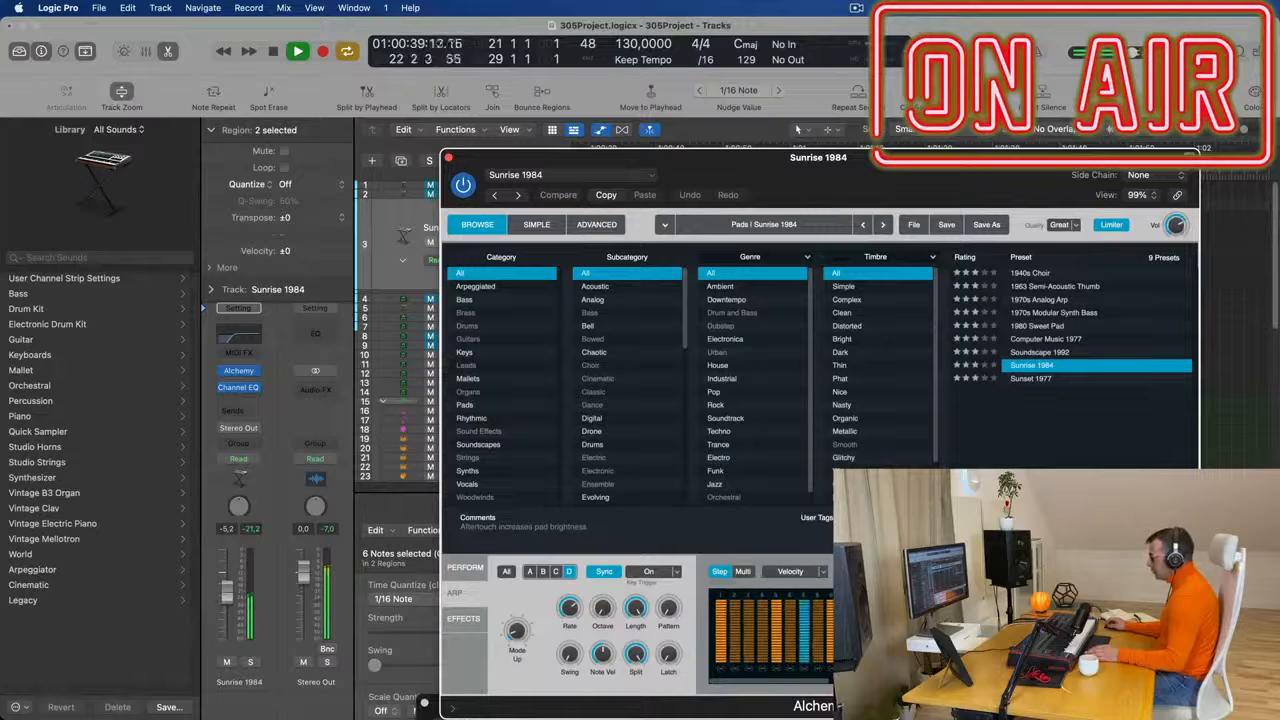
click(990, 571)
click(1005, 543)
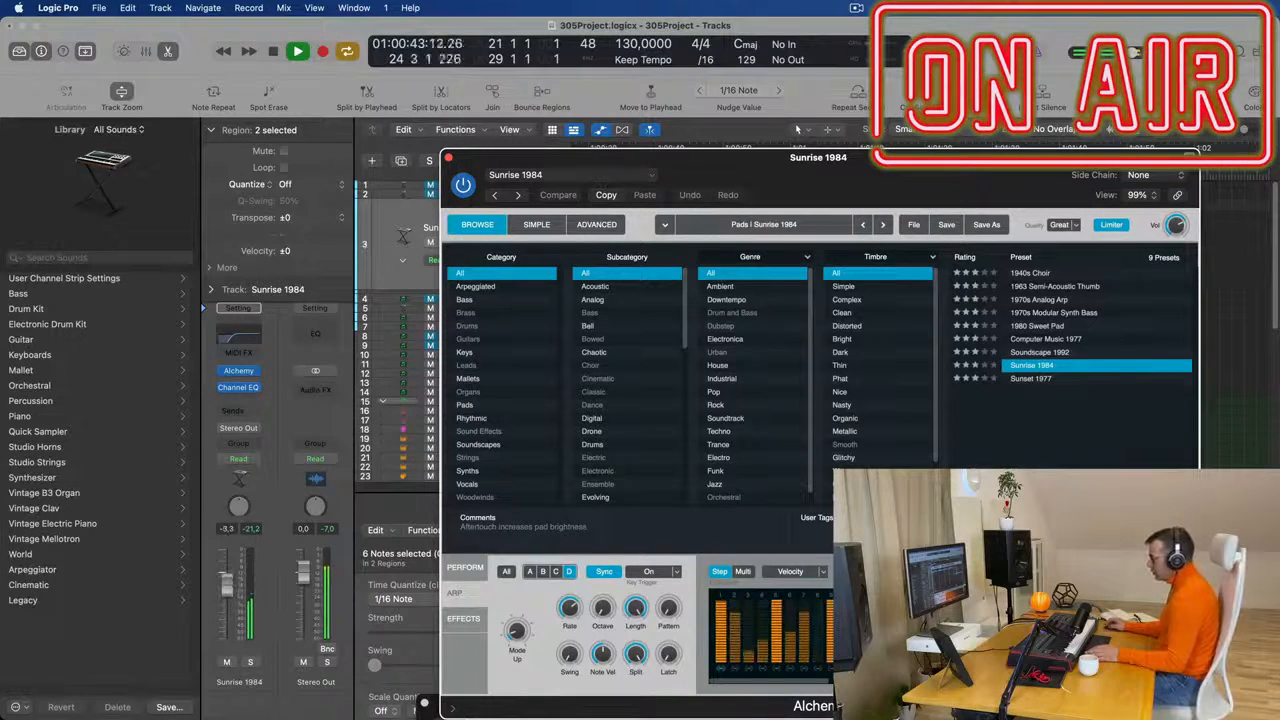
- Load another arpeggiator step pattern in Alchemy on the Sunrise 1984 track, show its performance controls and close the plug-in window
key(super+w)
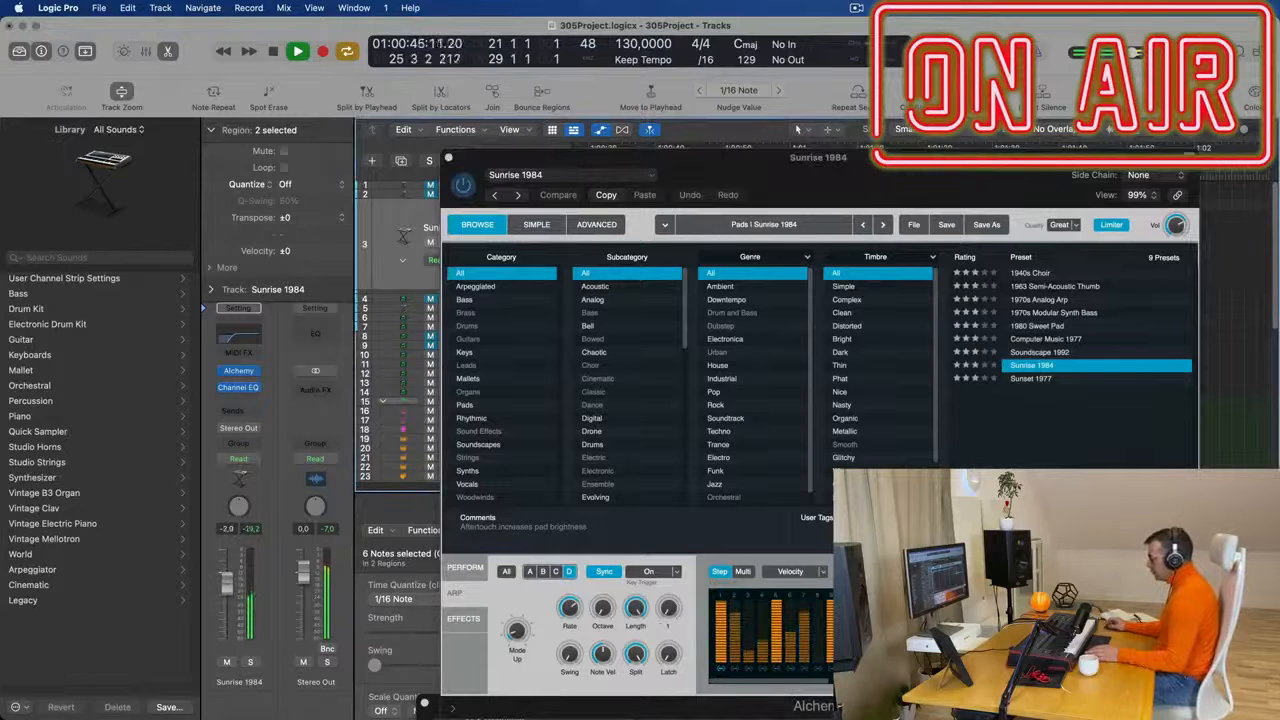
click(990, 571)
click(990, 571)
click(1005, 557)
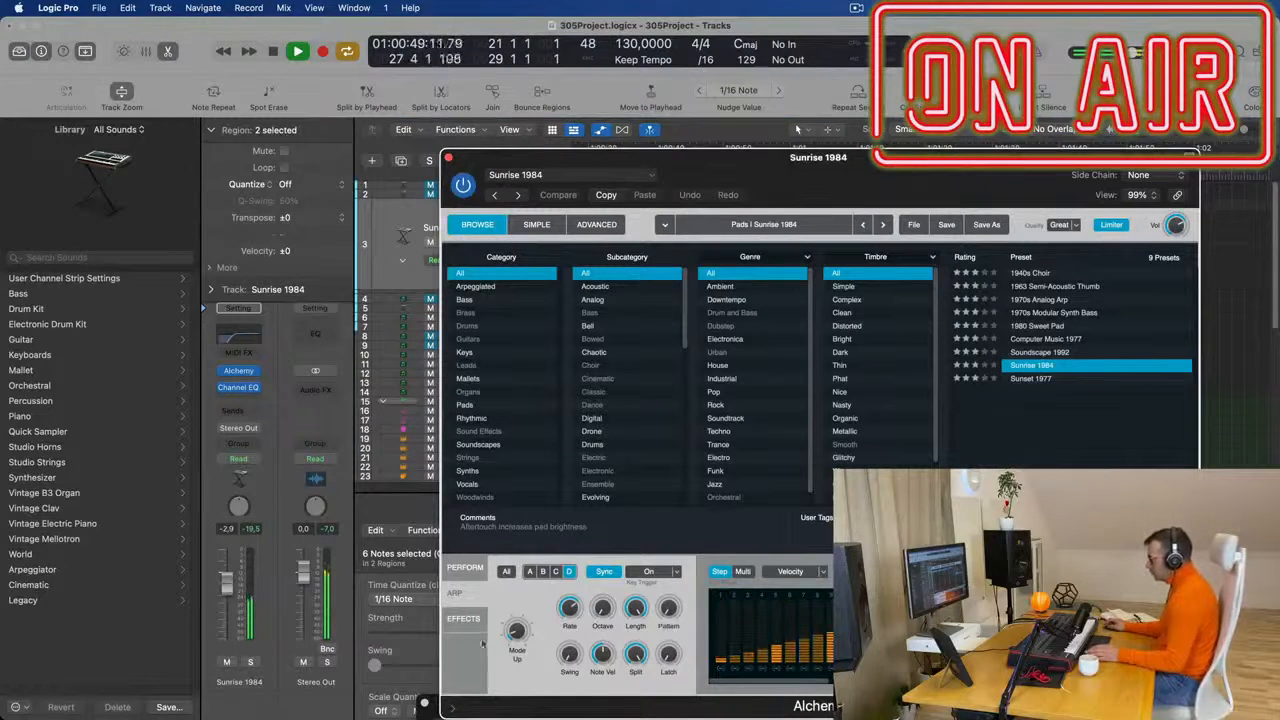
click(462, 567)
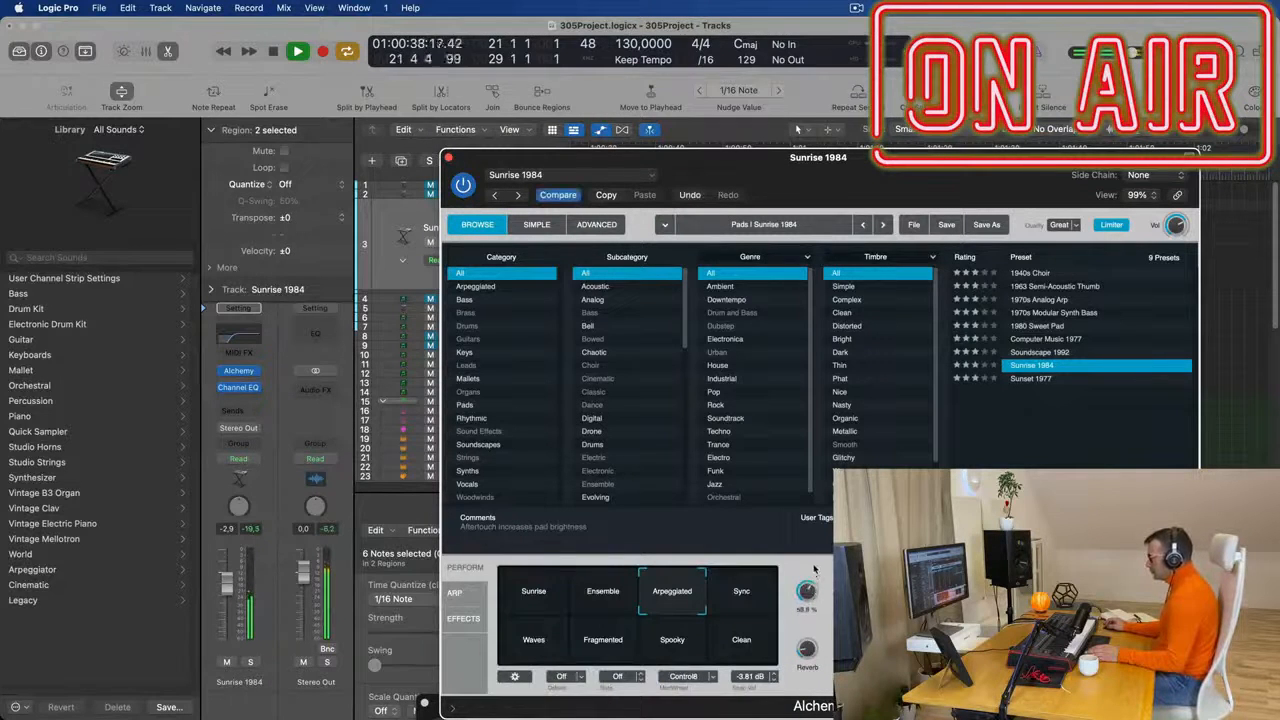
click(452, 160)
- Compare the Sunrise 1984 track soloed and in the mix during the cycle, and mute the track
click(250, 662)
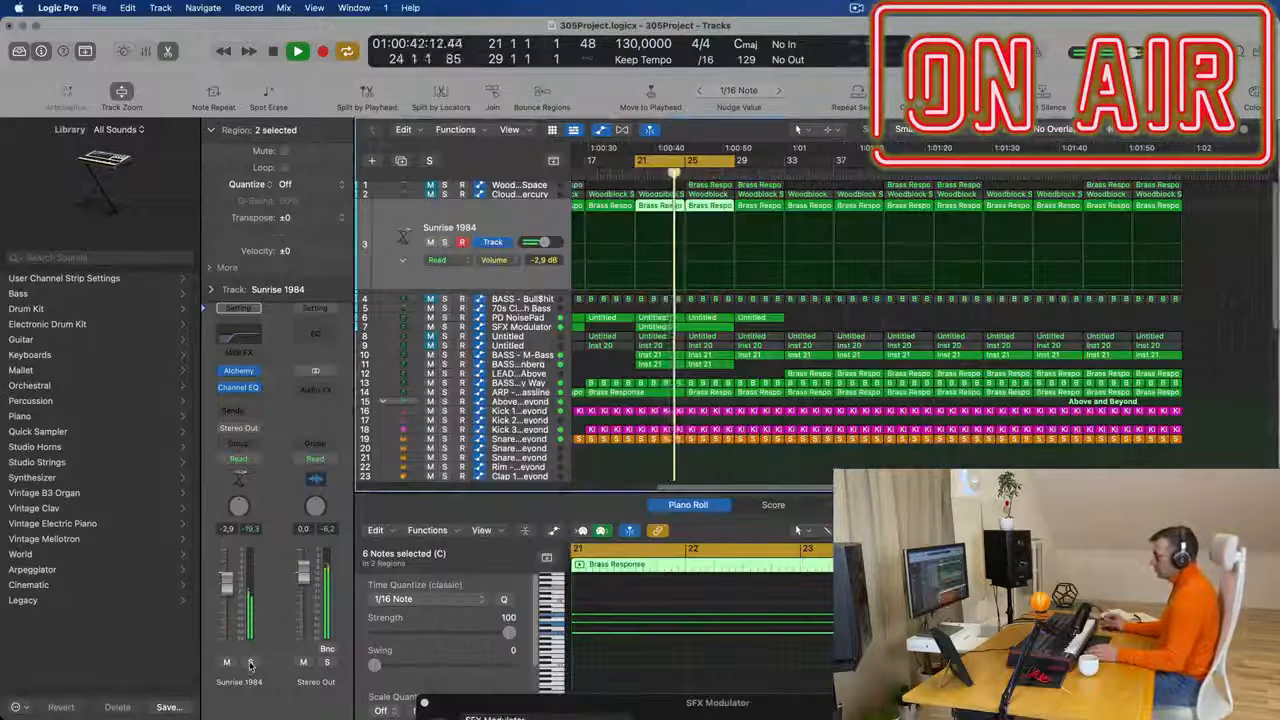
click(250, 662)
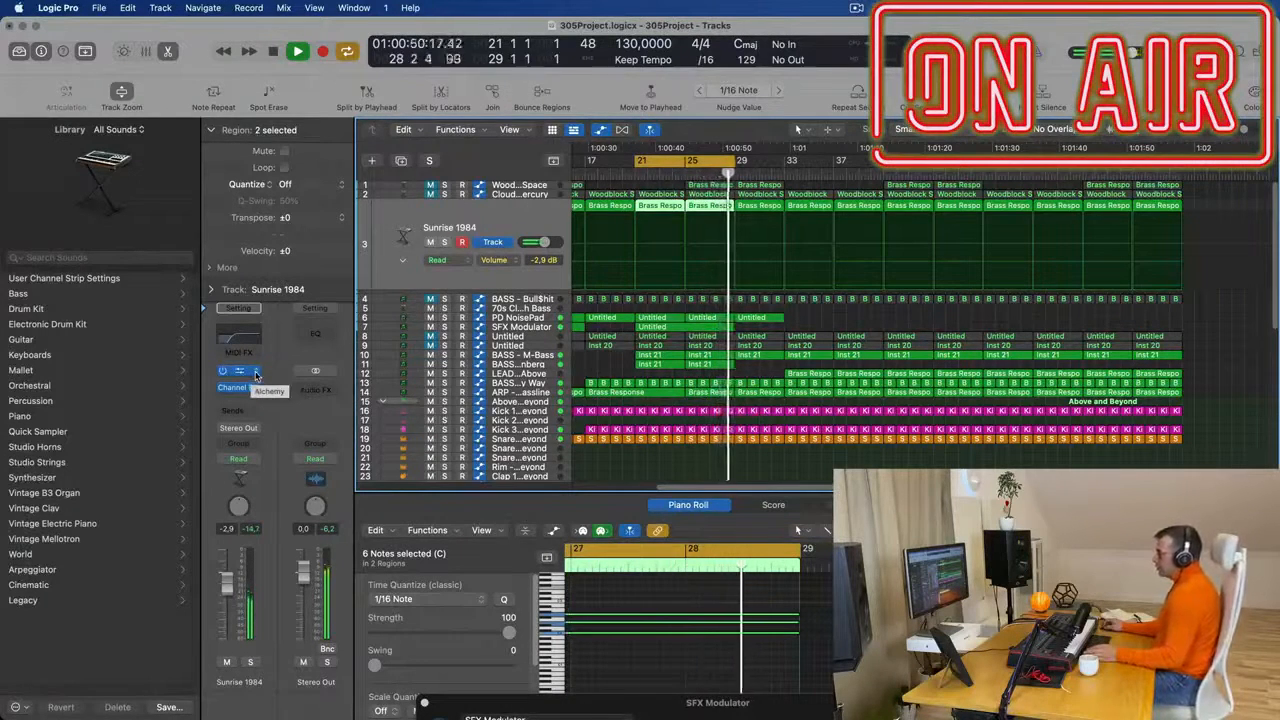
key(space)
key(space)
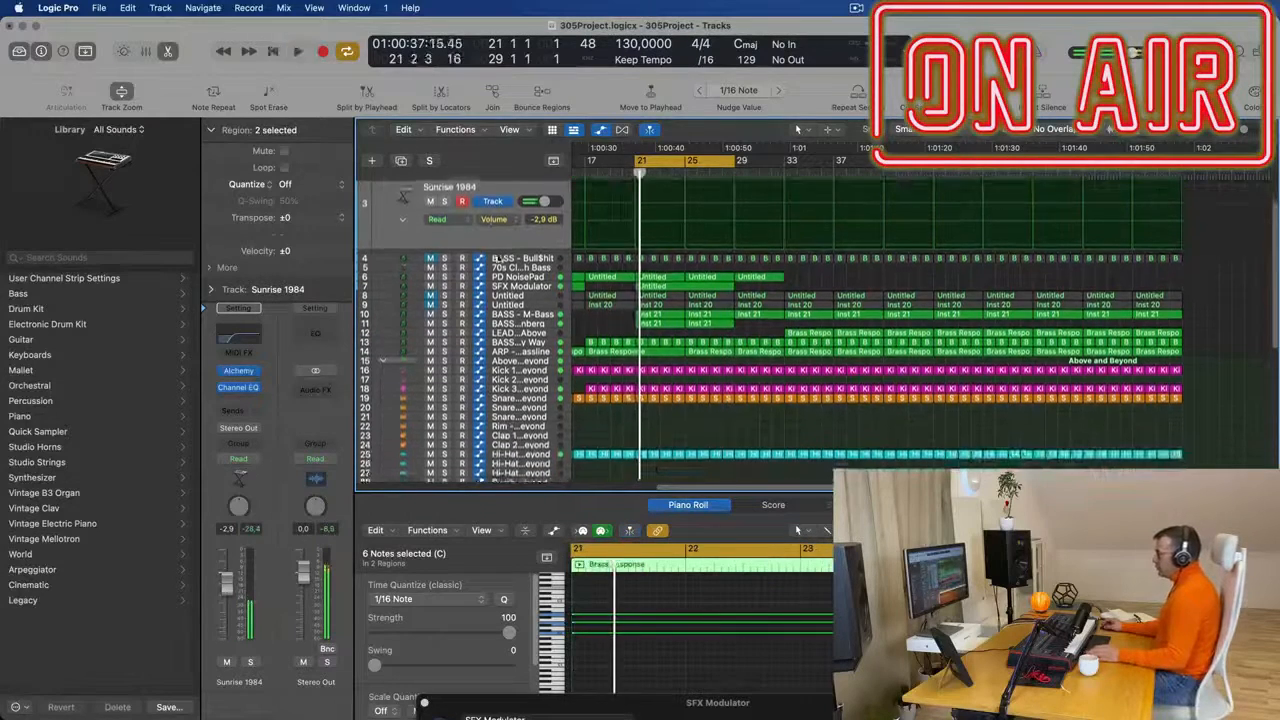
click(430, 242)
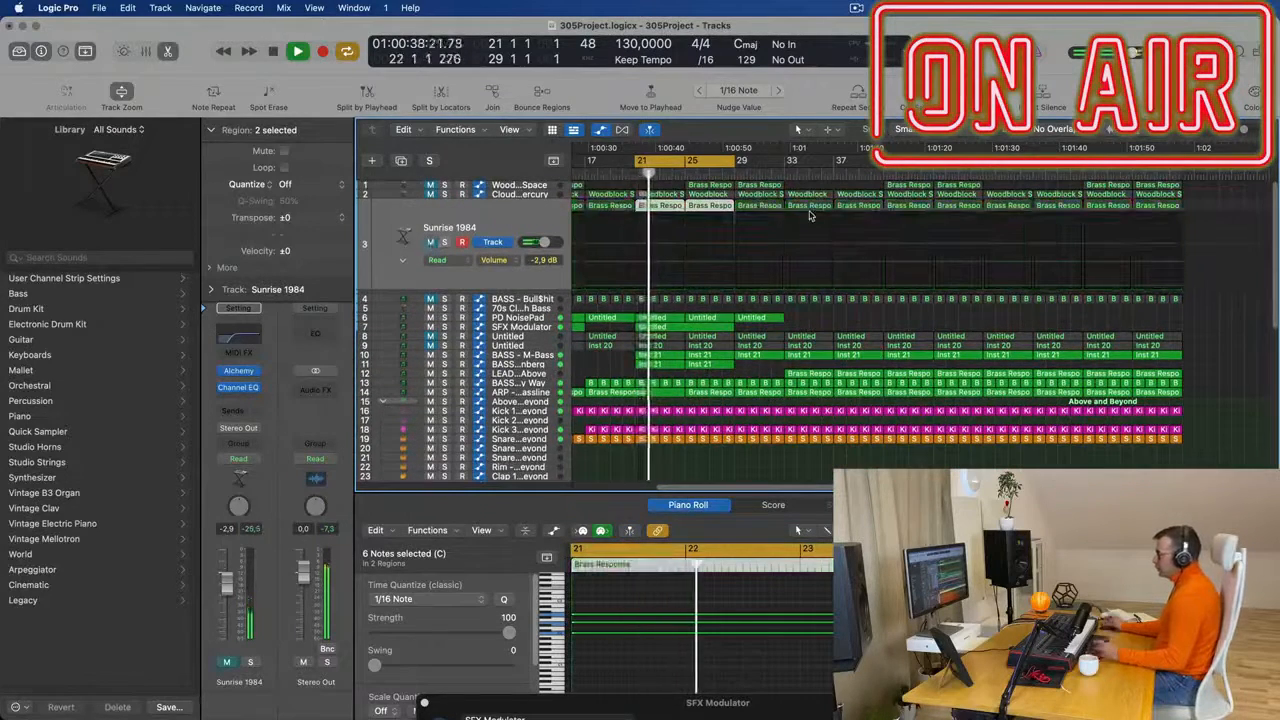
- Select the LEAD - From Above track and duplicate it with its settings as an empty track directly below
scroll(790, 267, down, 1)
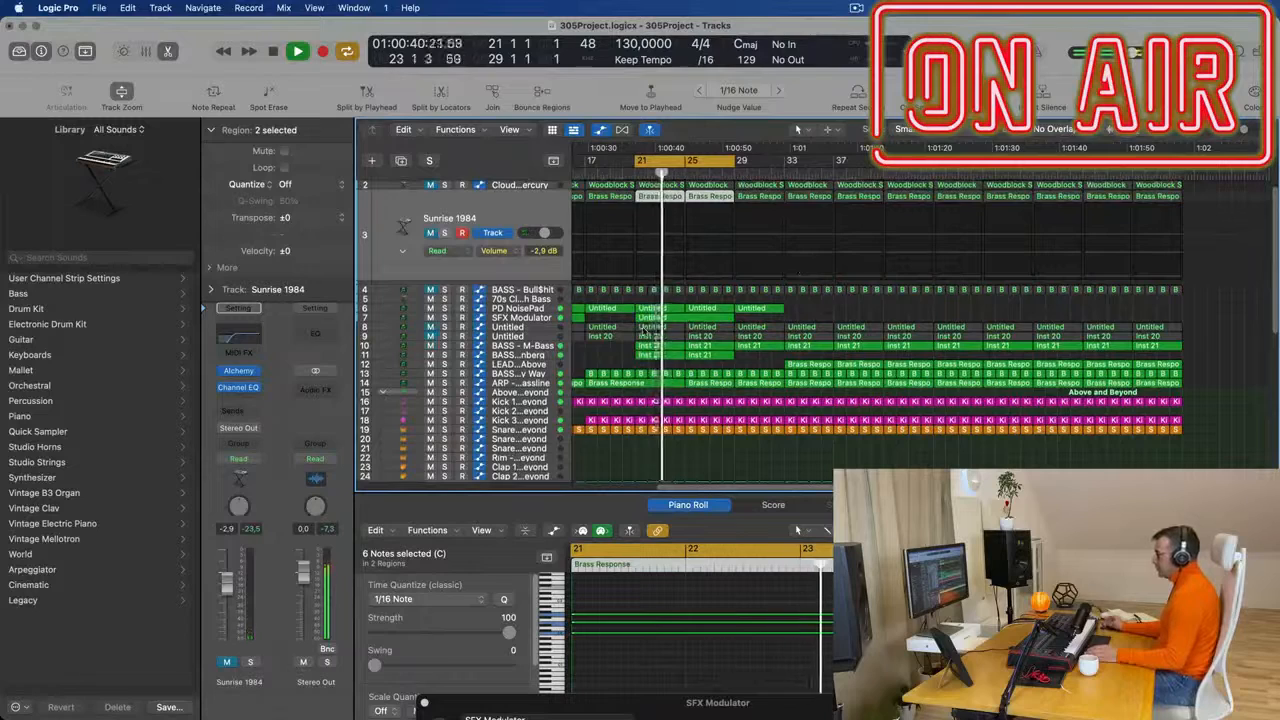
key(space)
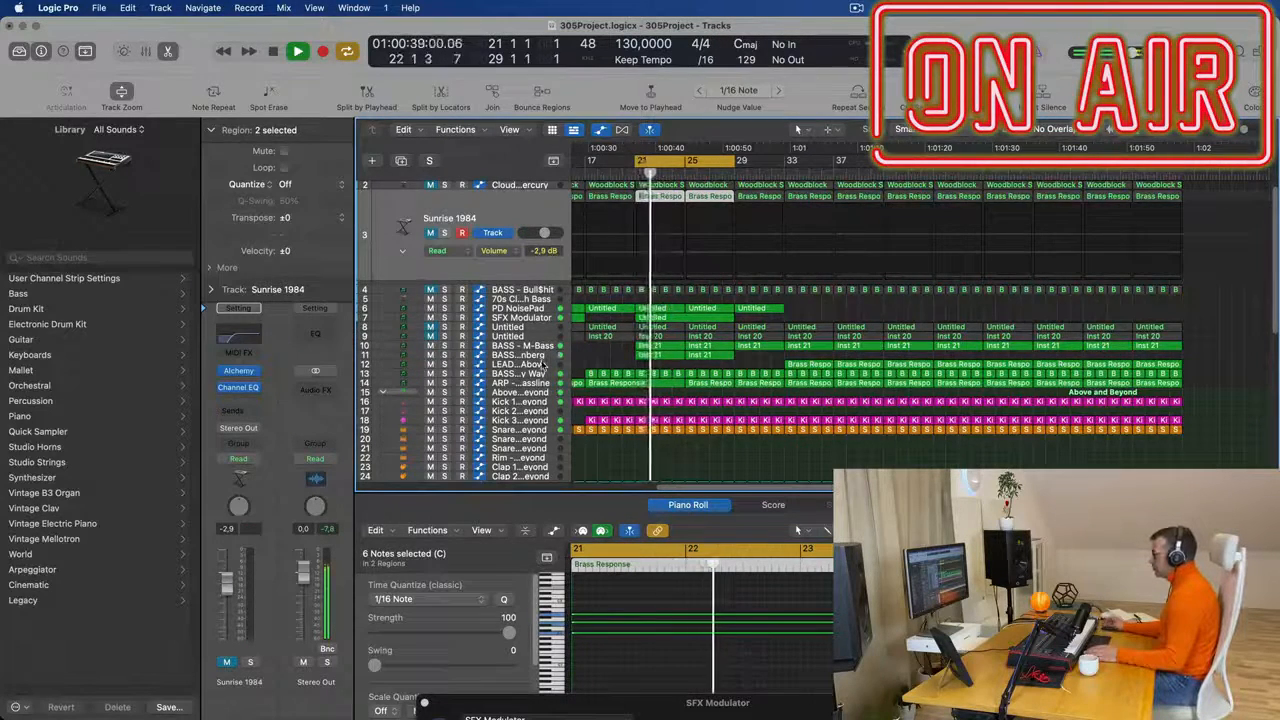
click(543, 365)
key(space)
key(space)
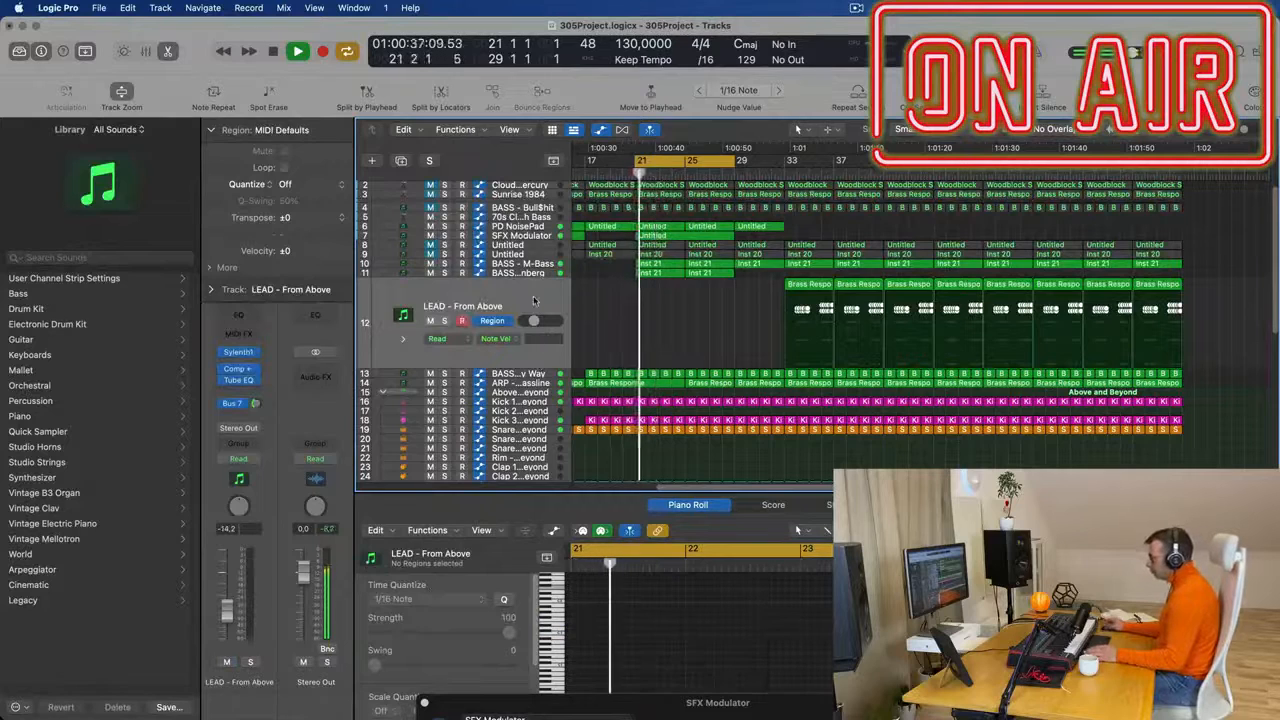
key(space)
key(space)
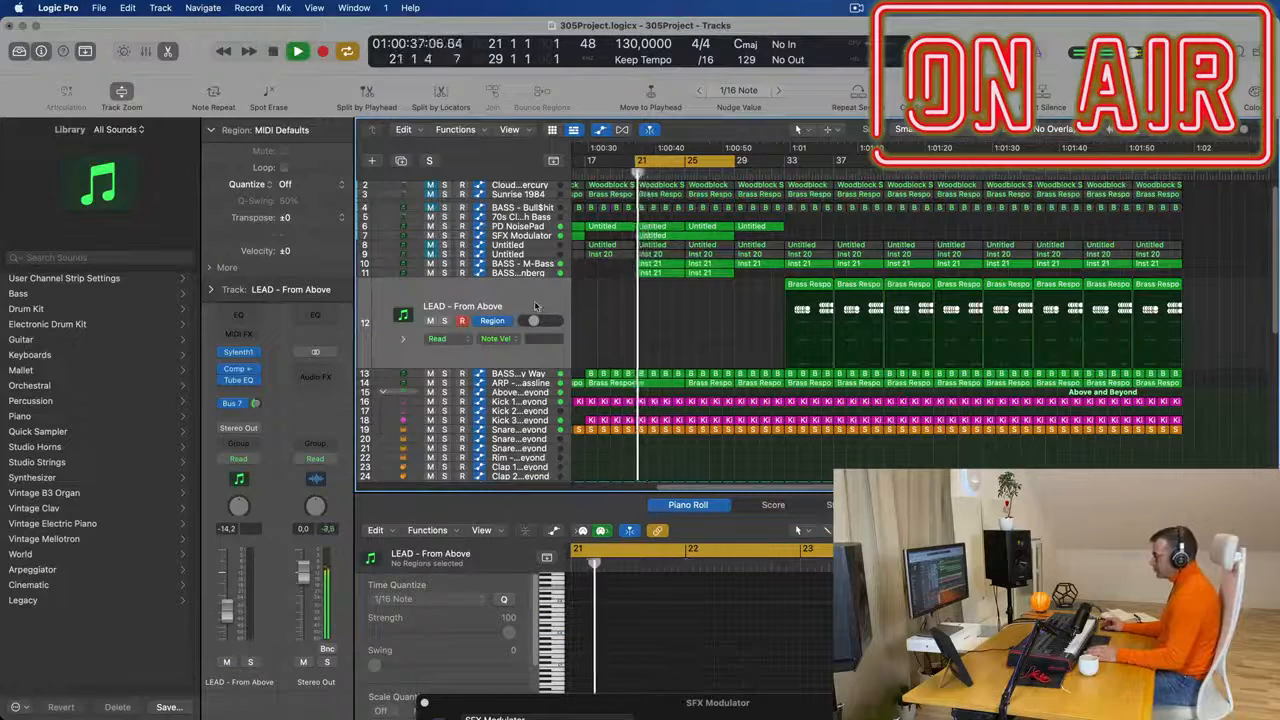
key(super+d)
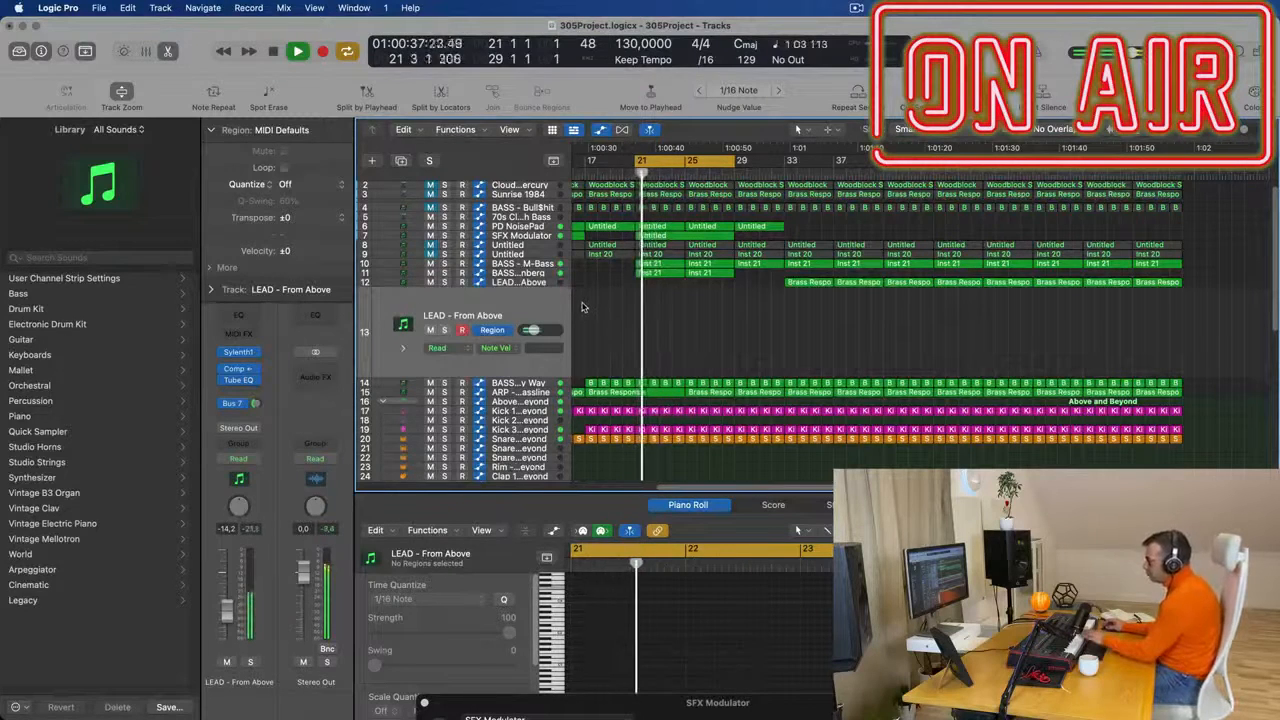
- Open Sylenth1 on the duplicated lead track and load the preset PAD - Anjuna Pad
click(243, 353)
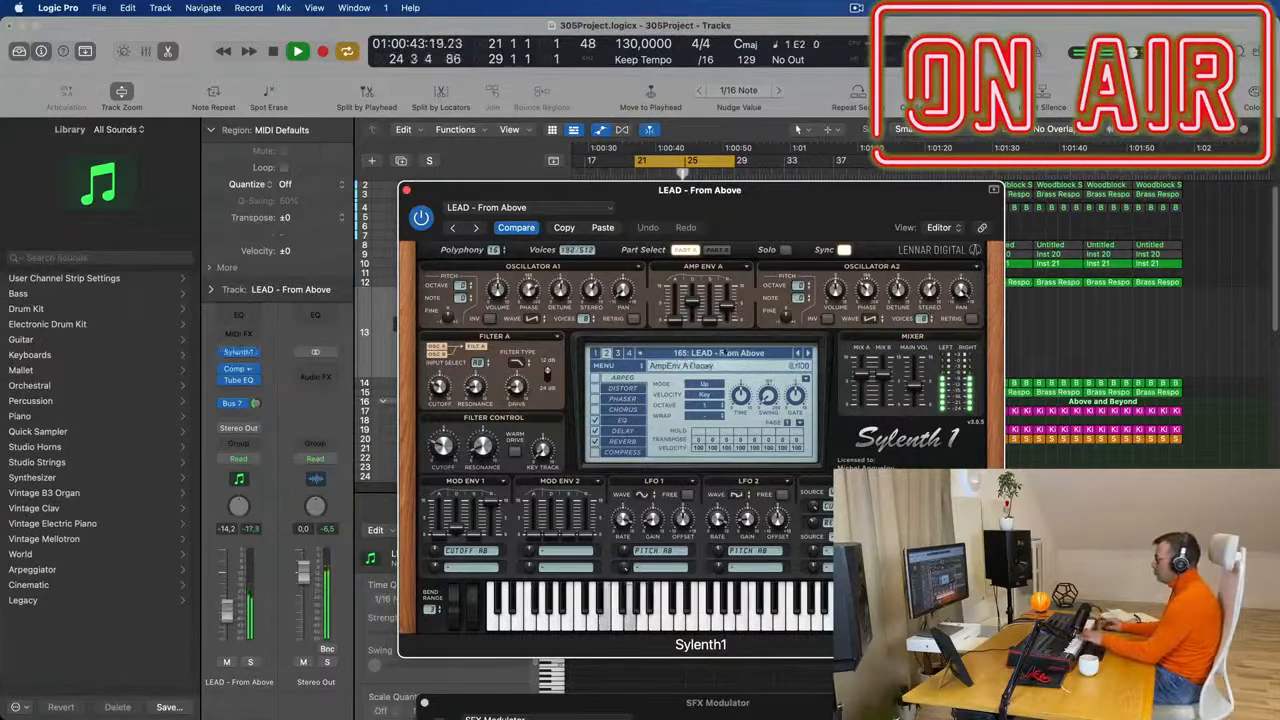
click(722, 354)
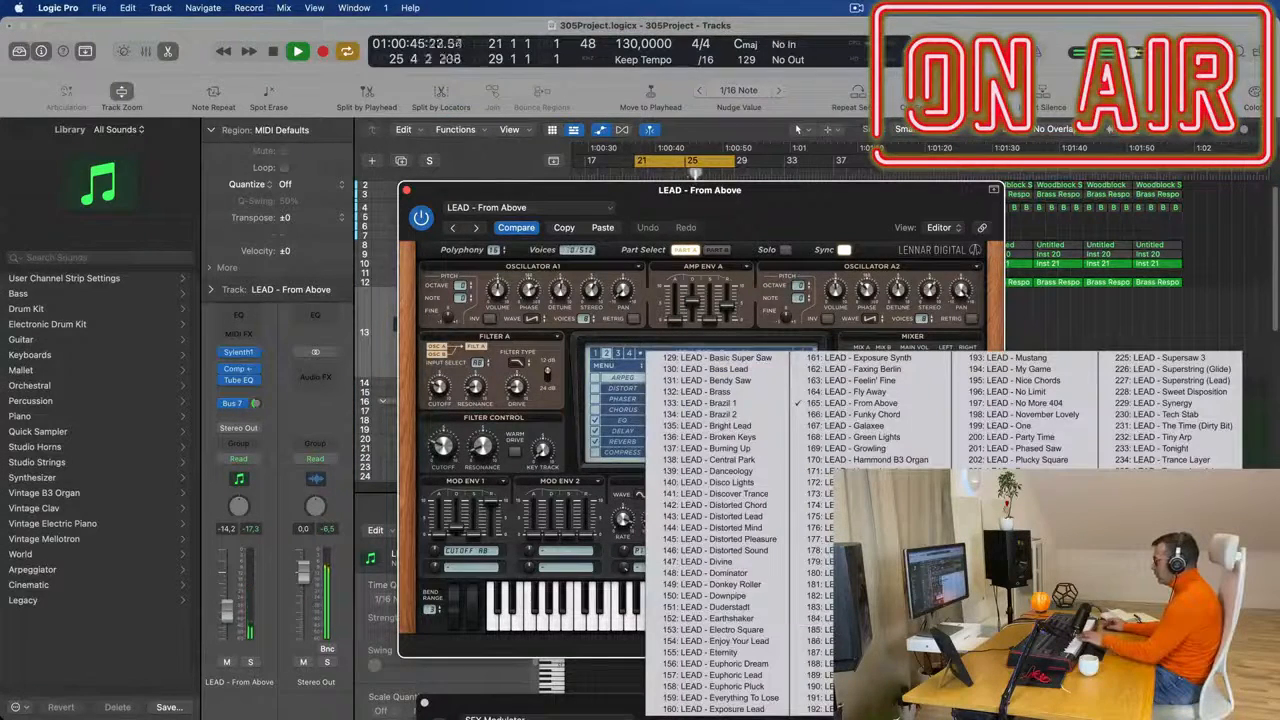
click(1162, 607)
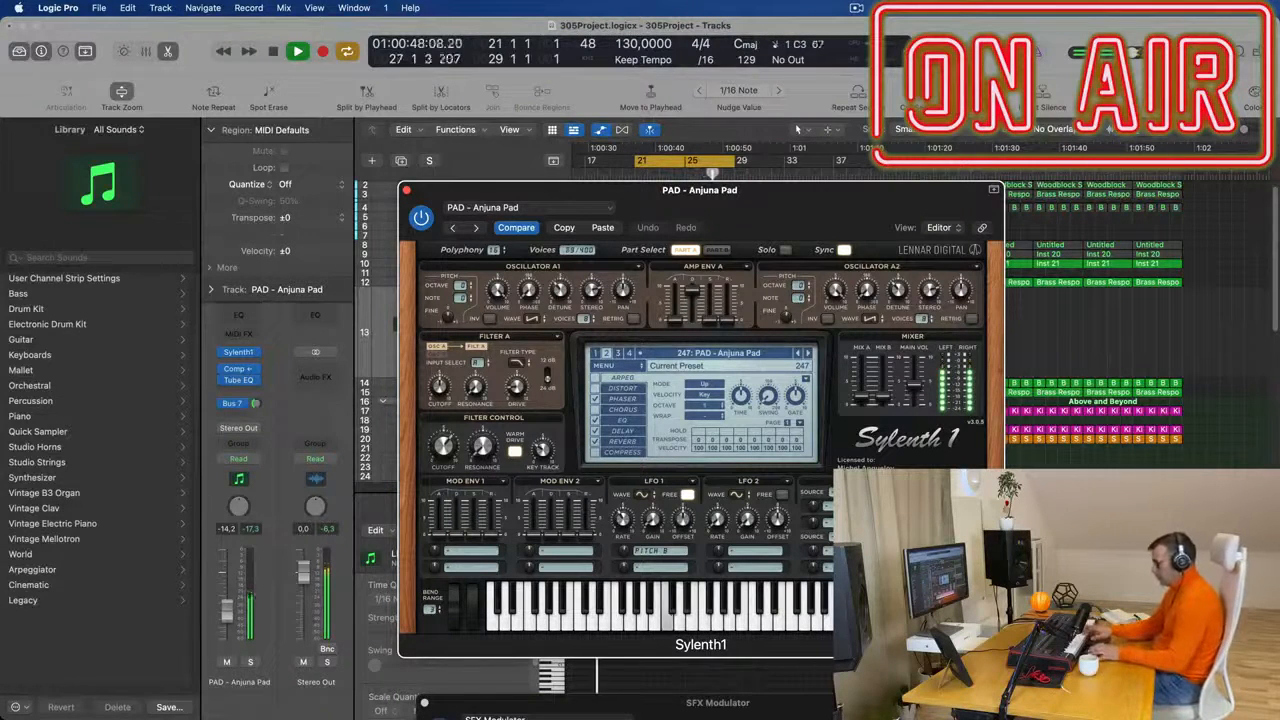
- Record a pad melody on the new track within the bar 21 to 29 cycle, close Sylenth1 and play the take back
key(r)
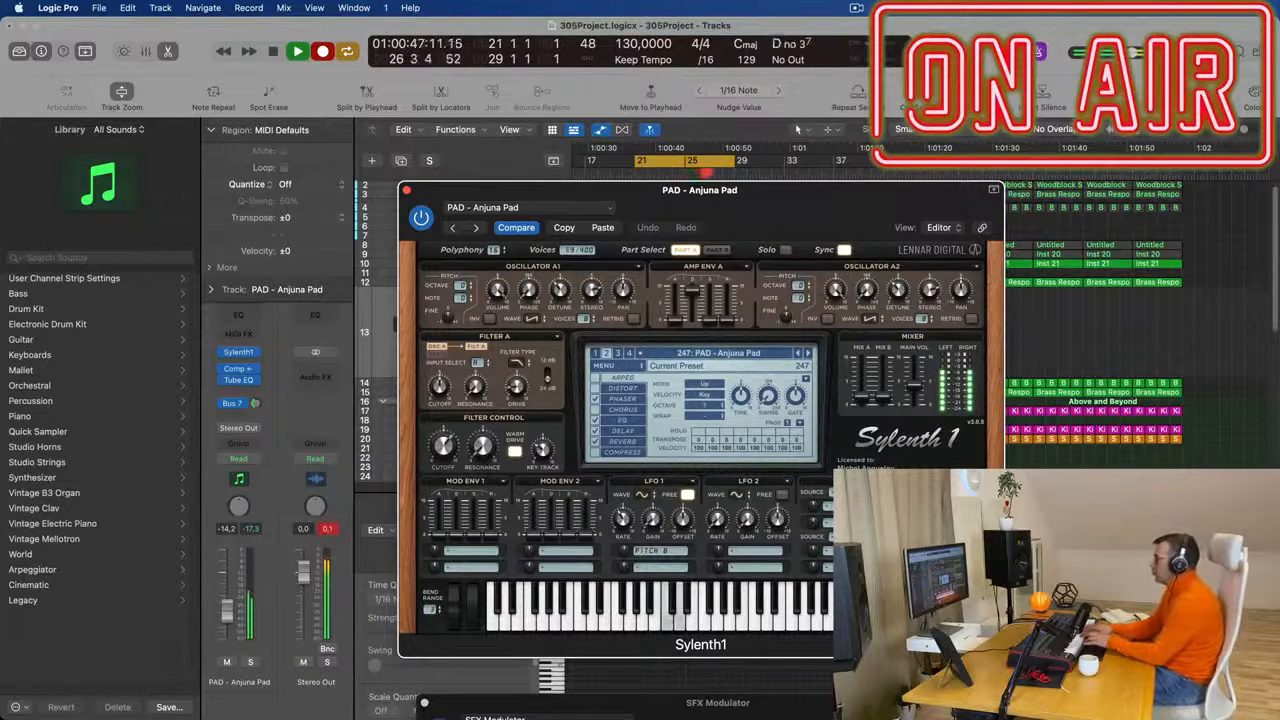
key(space)
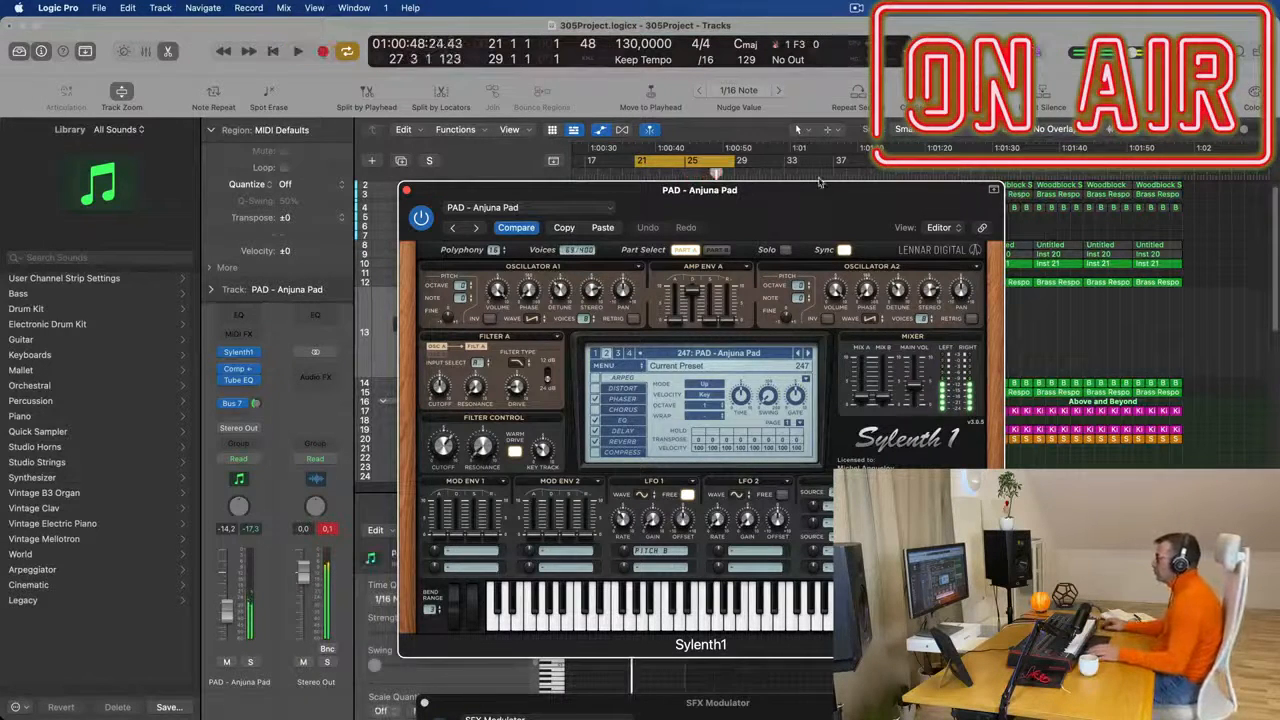
key(space)
key(super+w)
key(space)
key(space)
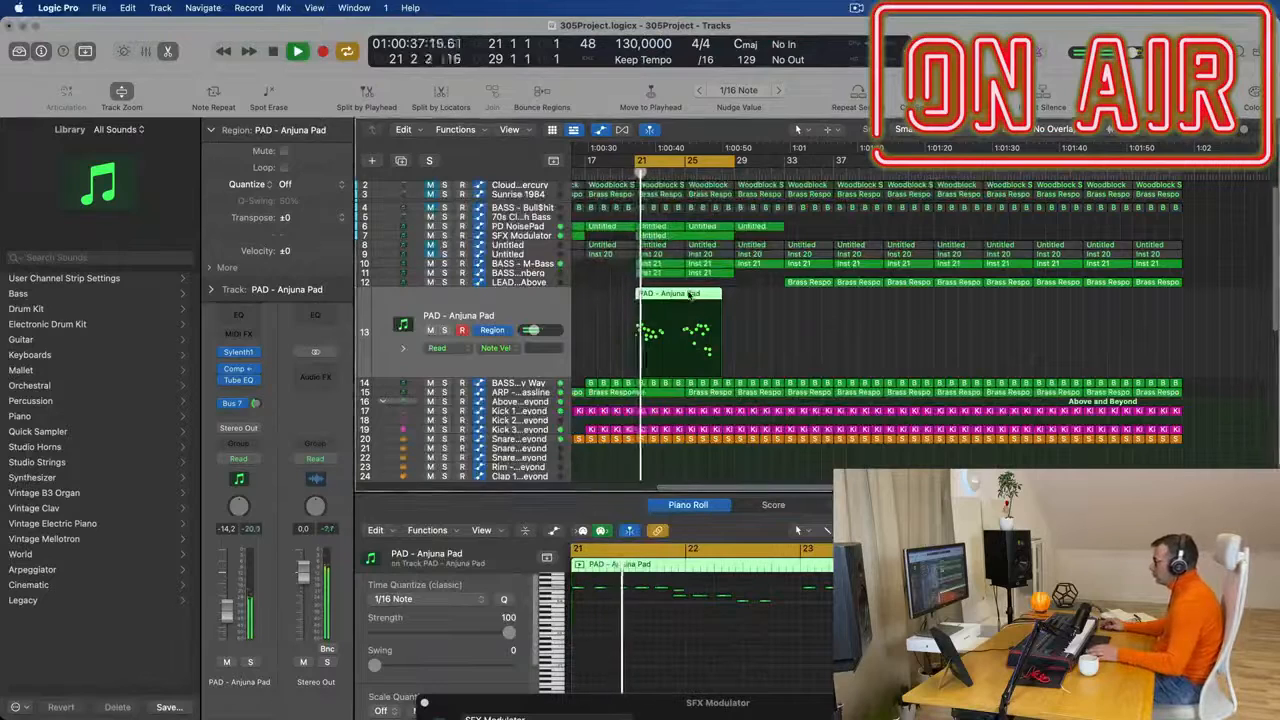
- Show the recorded PAD - Anjuna Pad region in the Piano Roll and select all of its notes
key(p)
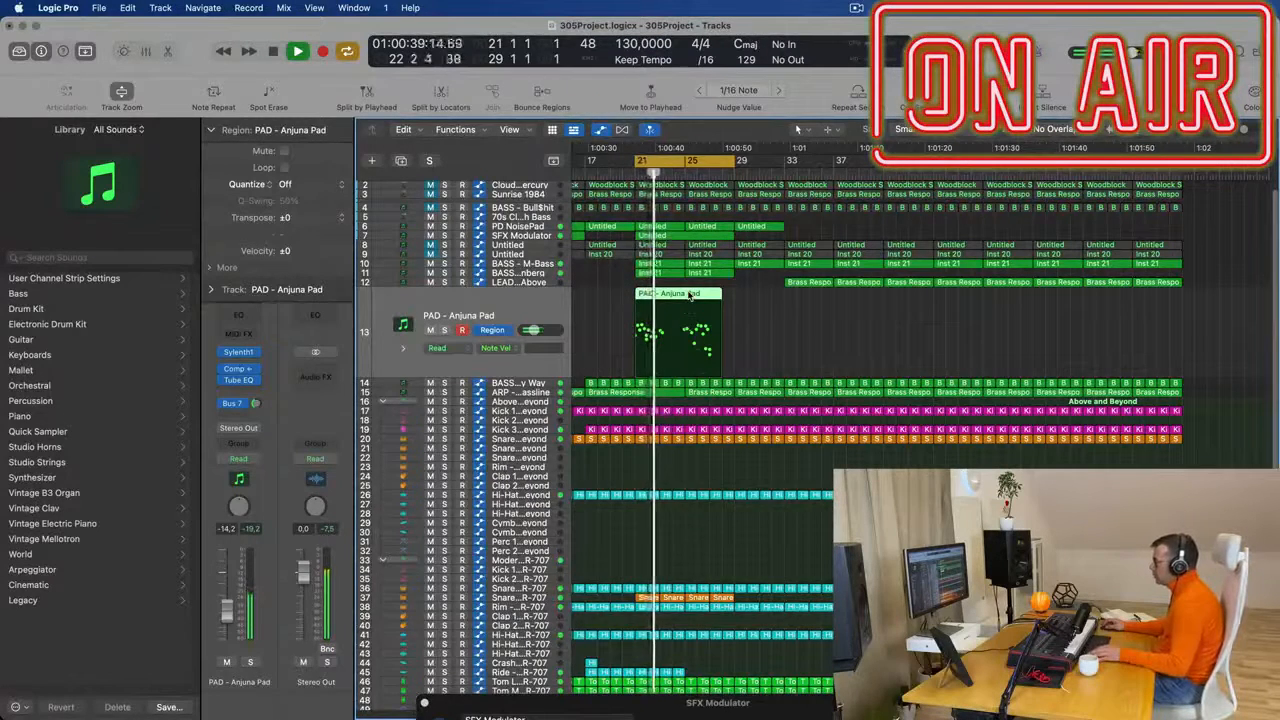
key(p)
drag(1254, 530, 1249, 530)
click(1150, 620)
key(super+a)
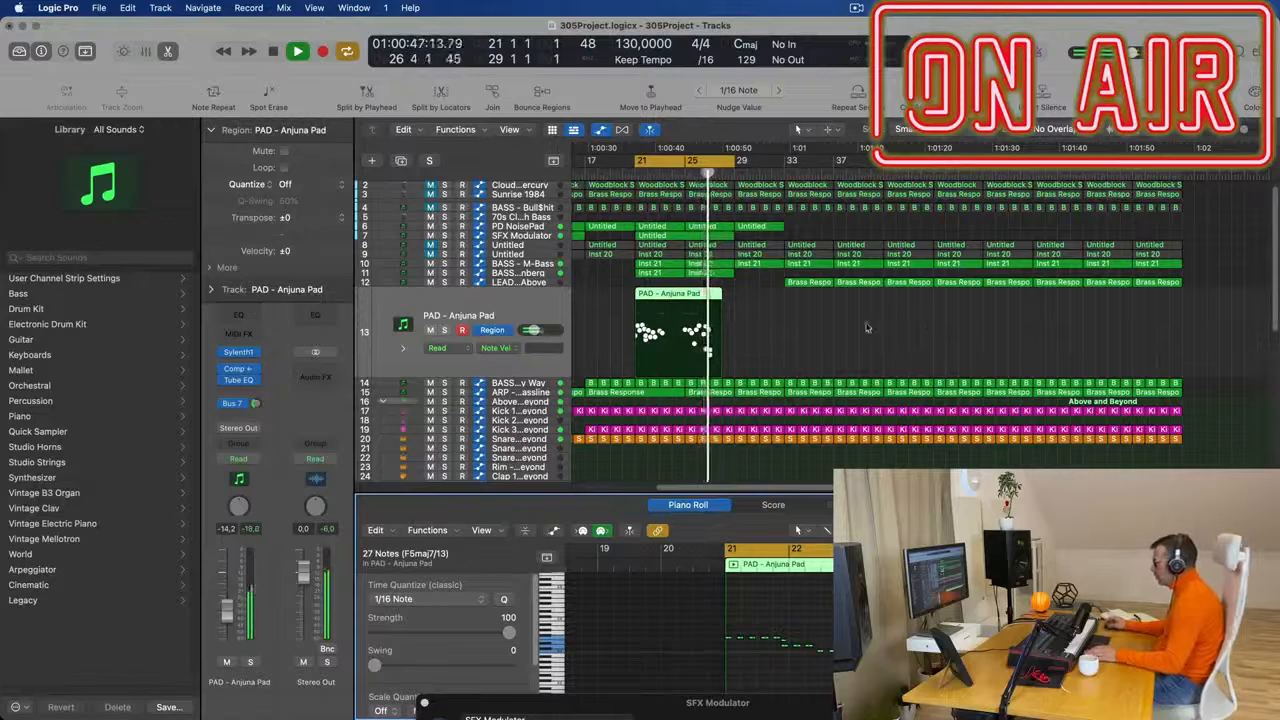
- Keep only the part of the PAD - Anjuna Pad region from bar 25 onward and move it to bar 21
key(space)
key(space)
super+double_click(686, 293)
click(664, 295)
key(Delete)
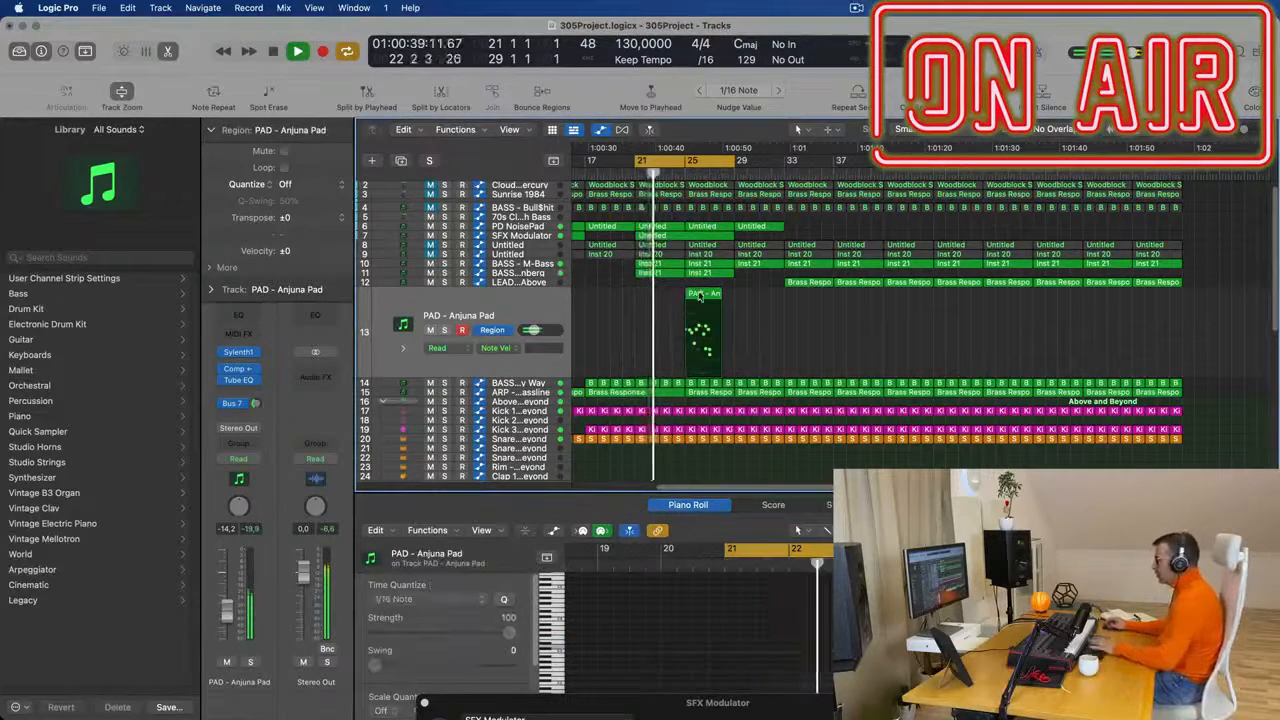
key(space)
key(space)
drag(700, 300, 652, 300)
- Switch the PAD - Anjuna Pad track from region to track automation, and select a single note of its region in the Piano Roll
click(492, 330)
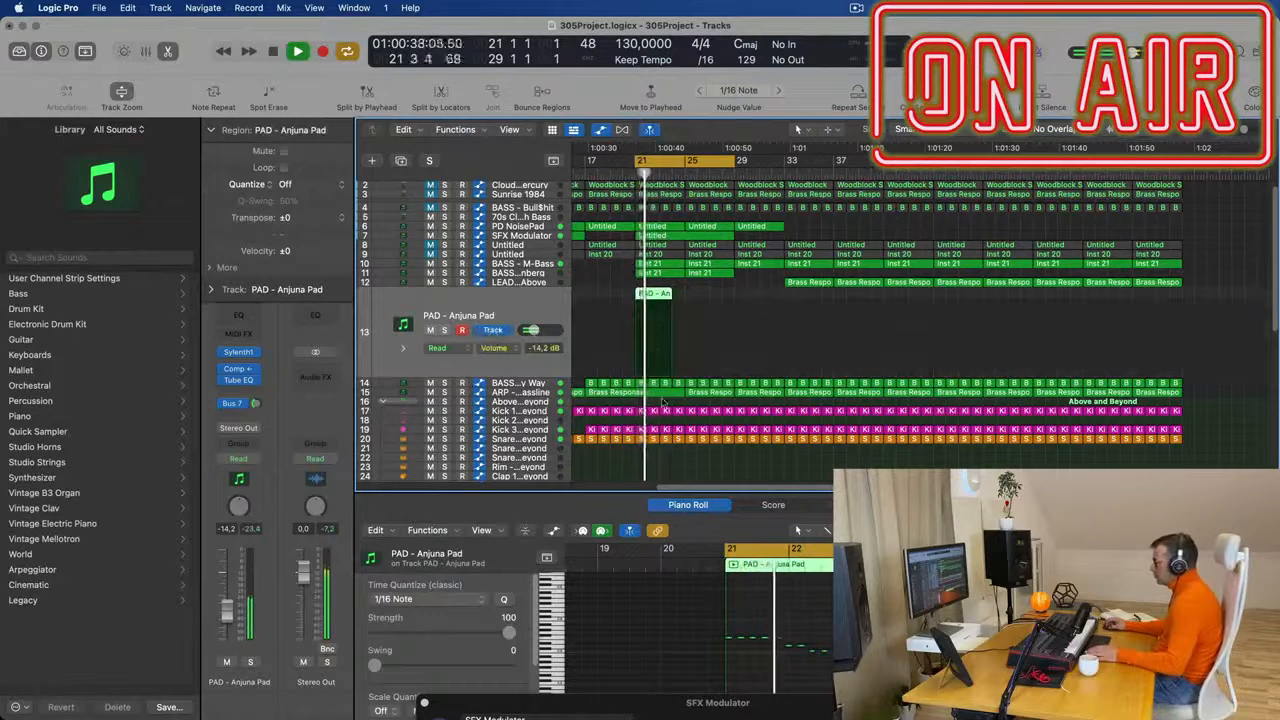
key(space)
key(space)
scroll(807, 634, up, 2)
scroll(807, 634, up, 2)
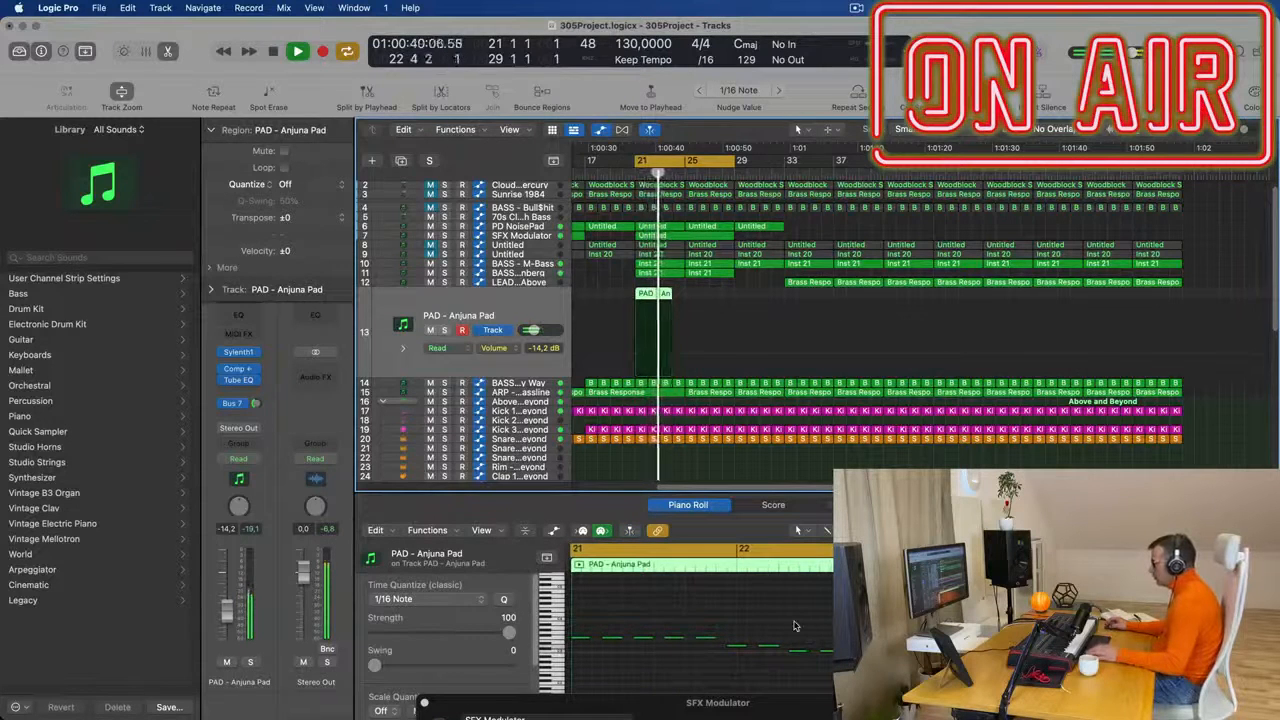
key(space)
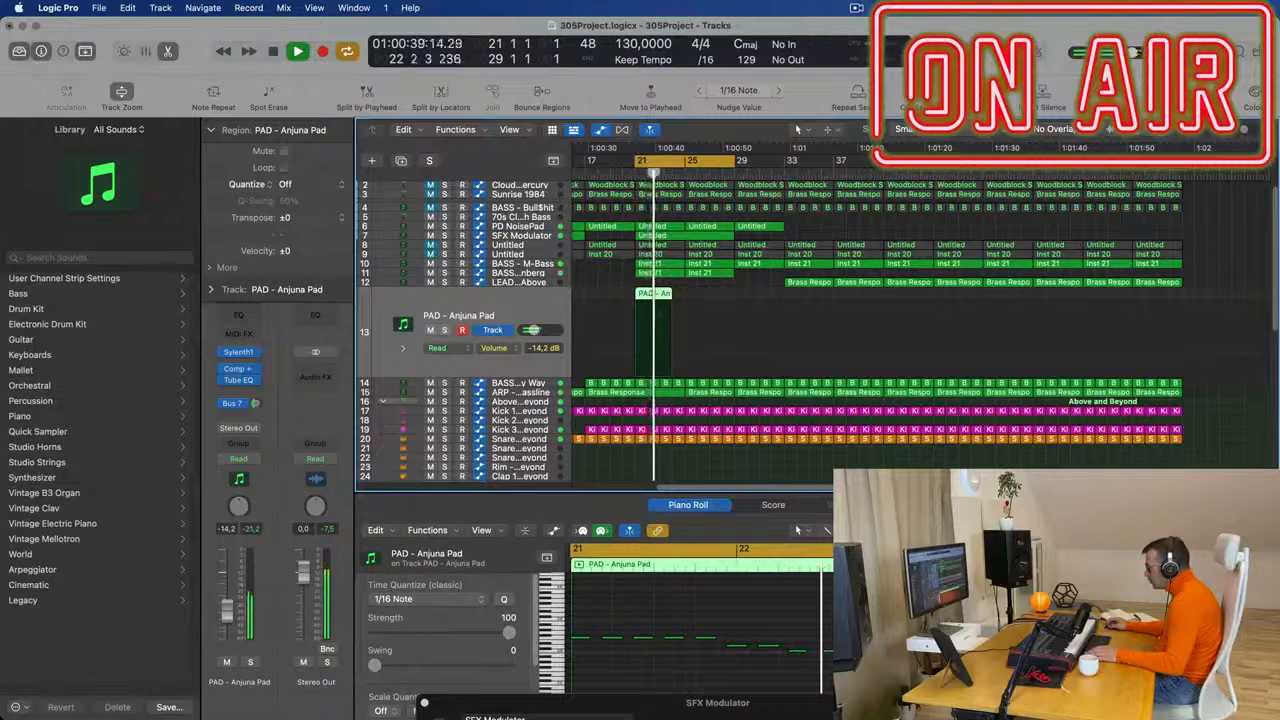
key(space)
click(811, 672)
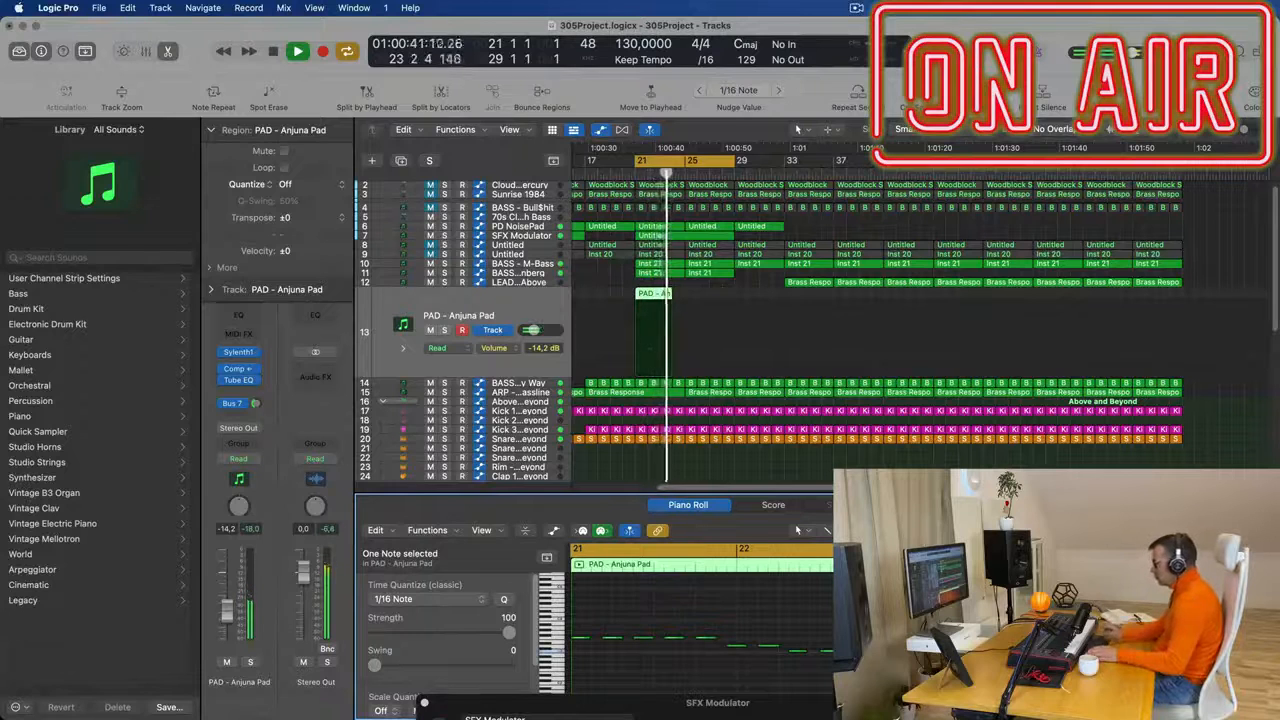
- Mute the SFX Modulator track and replay the cycle from bar 21 with the pad
key(space)
key(space)
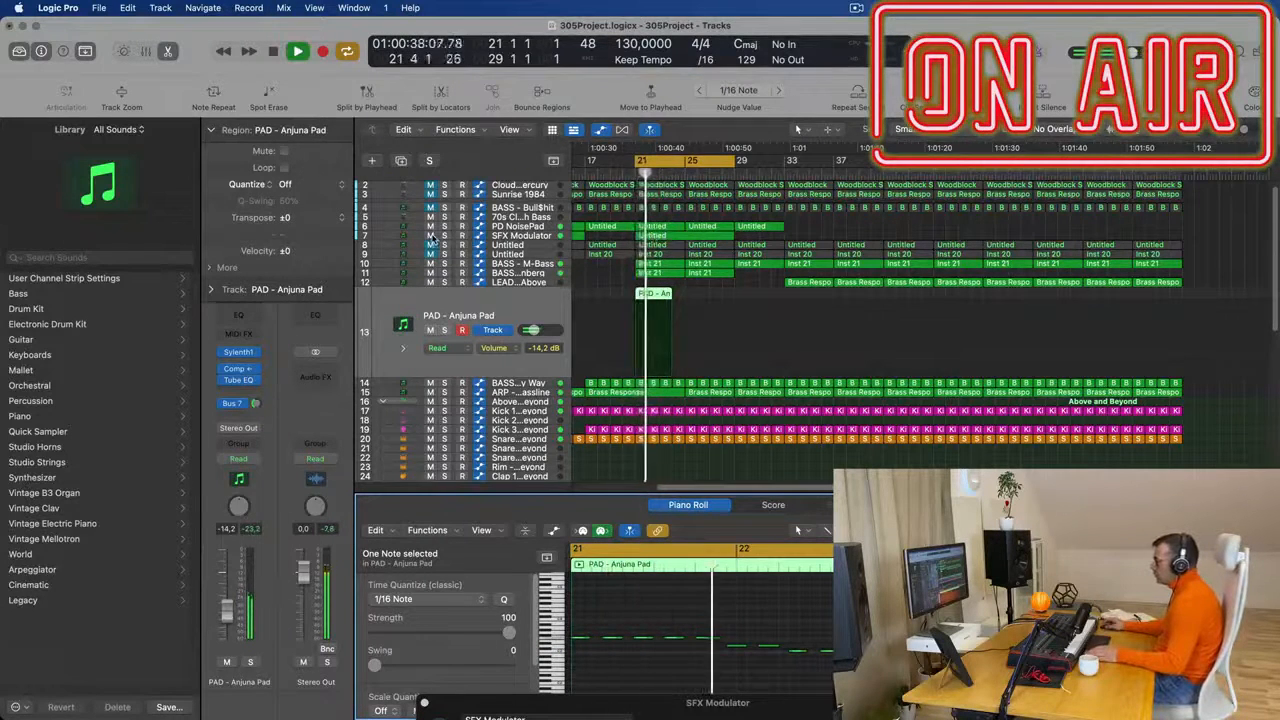
key(space)
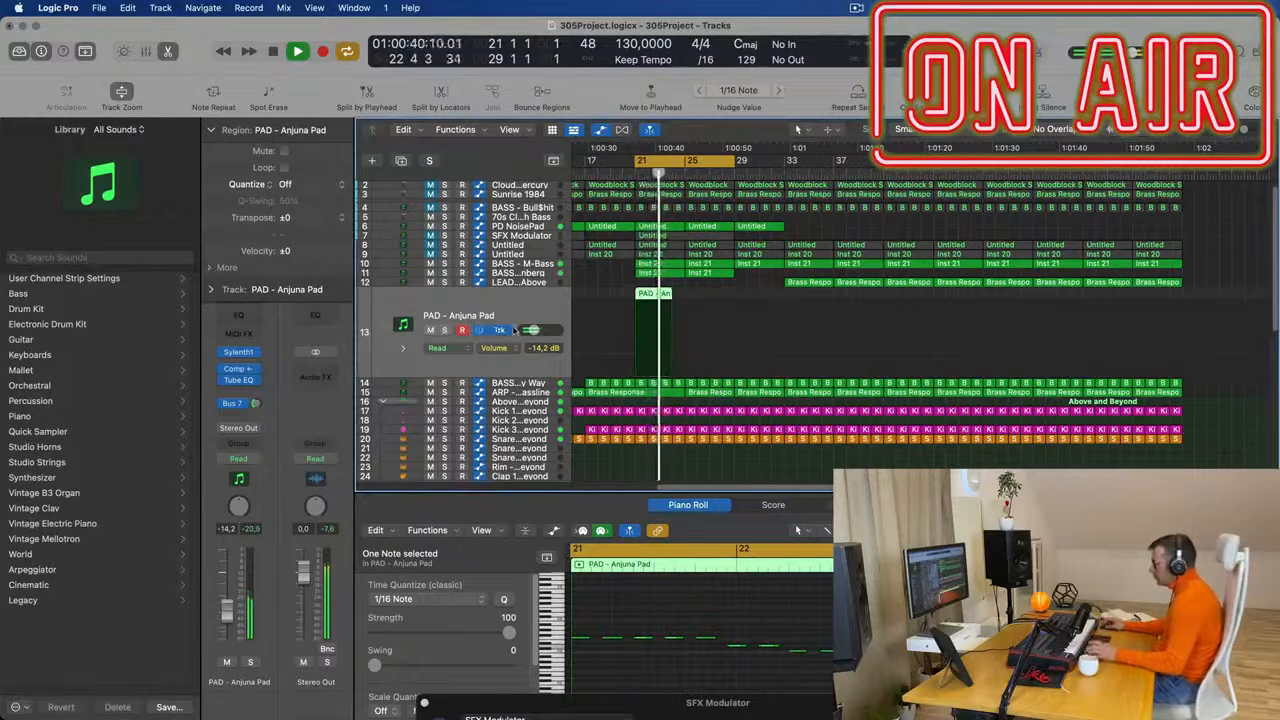
key(space)
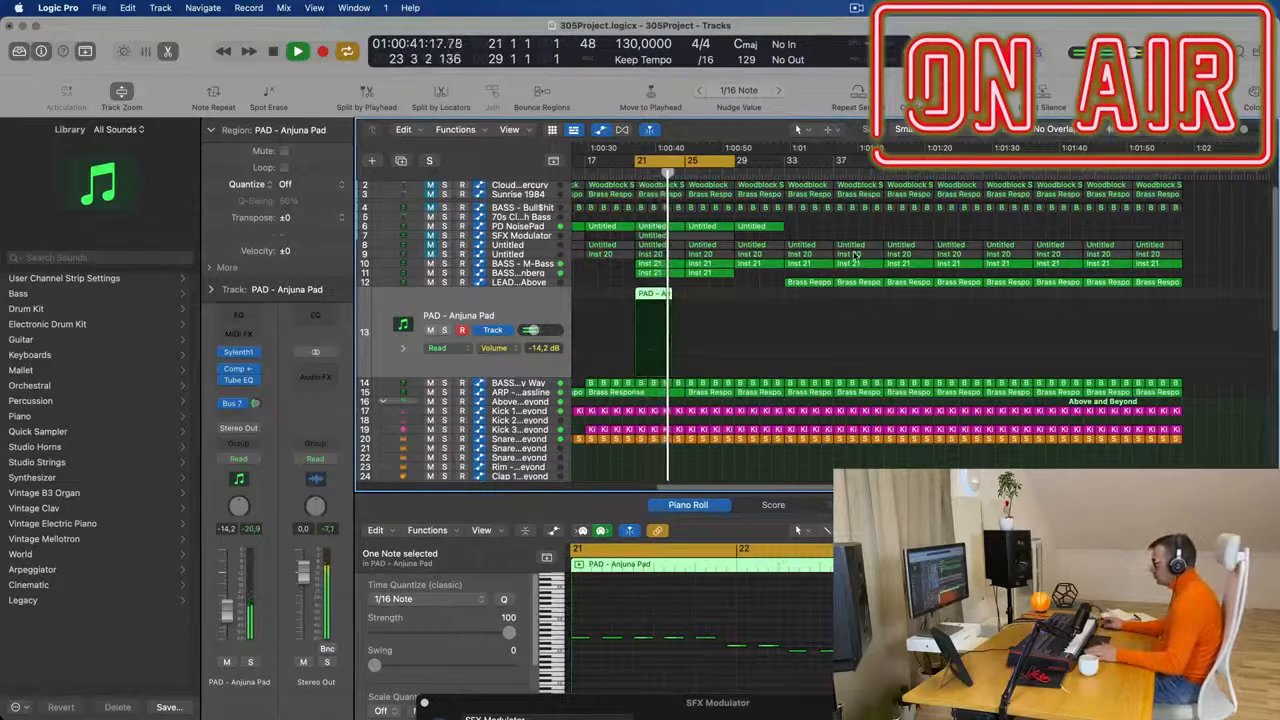
- Lengthen the PAD - Anjuna Pad region to end at bar 25 and select its notes in the Piano Roll
key(space)
click(636, 293)
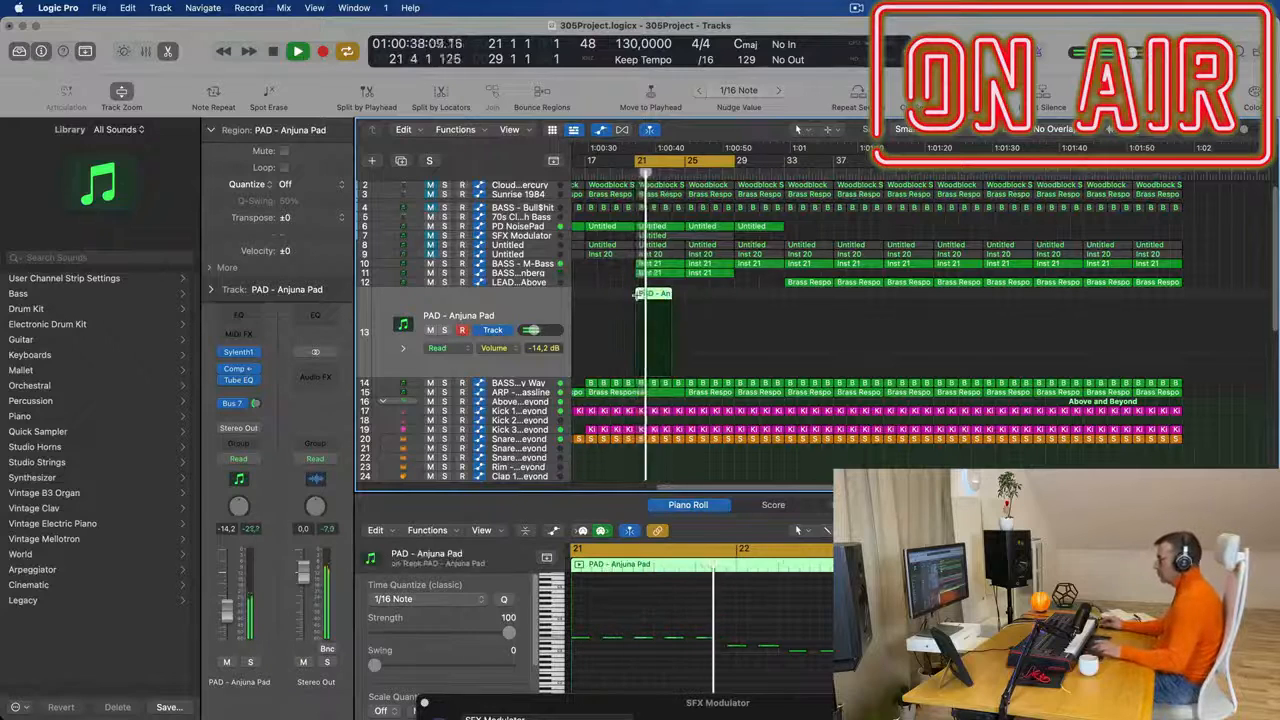
drag(670, 293, 685, 295)
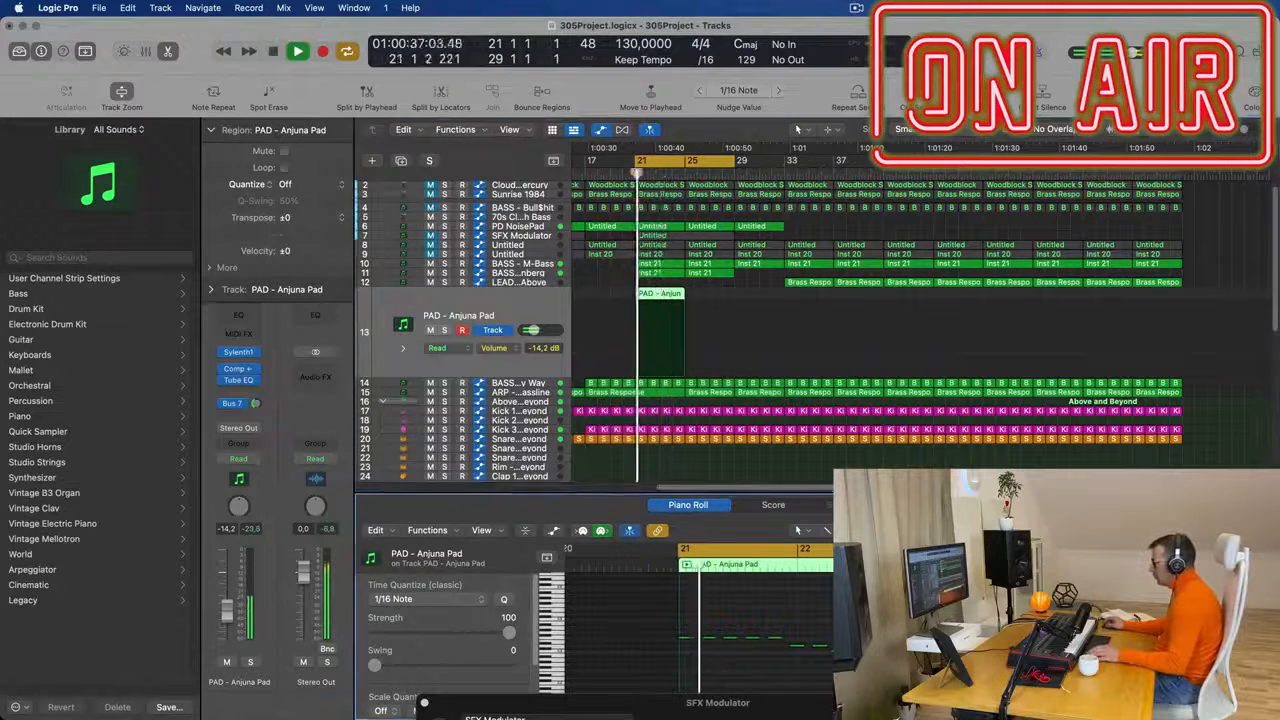
click(846, 637)
drag(846, 627, 958, 640)
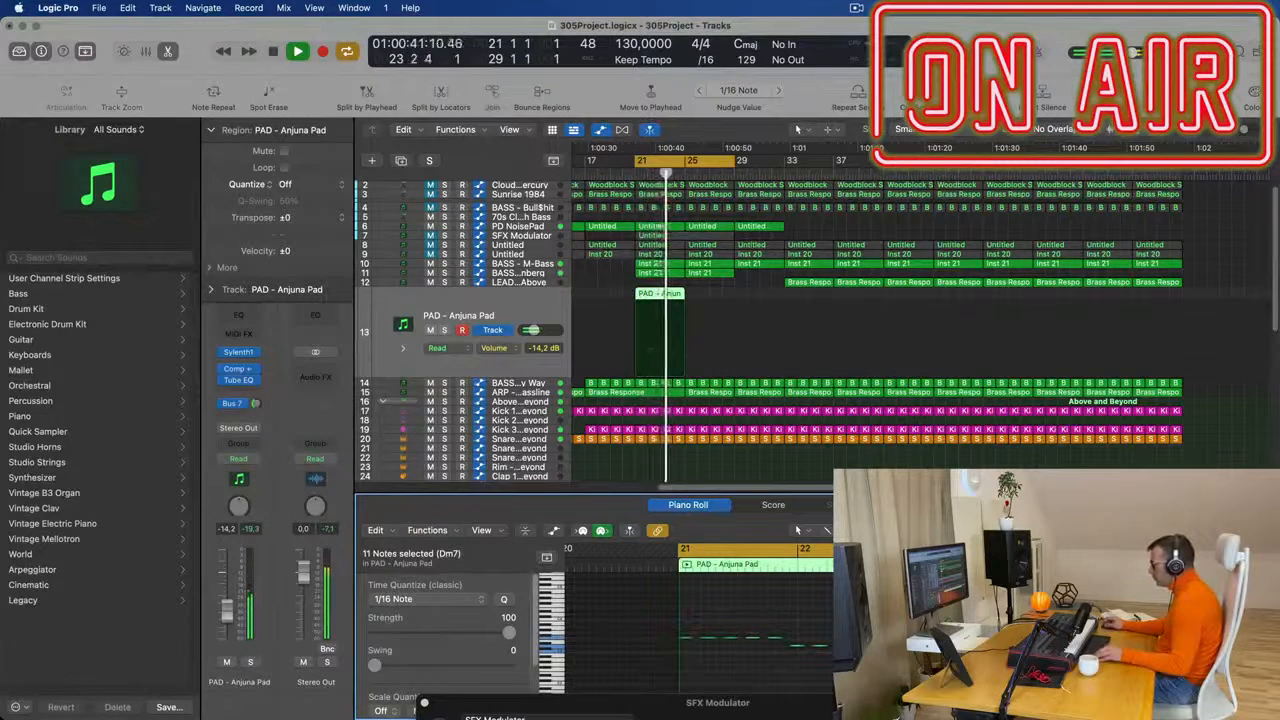
key(super+Left)
key(super+Left)
key(super+Left)
key(super+Left)
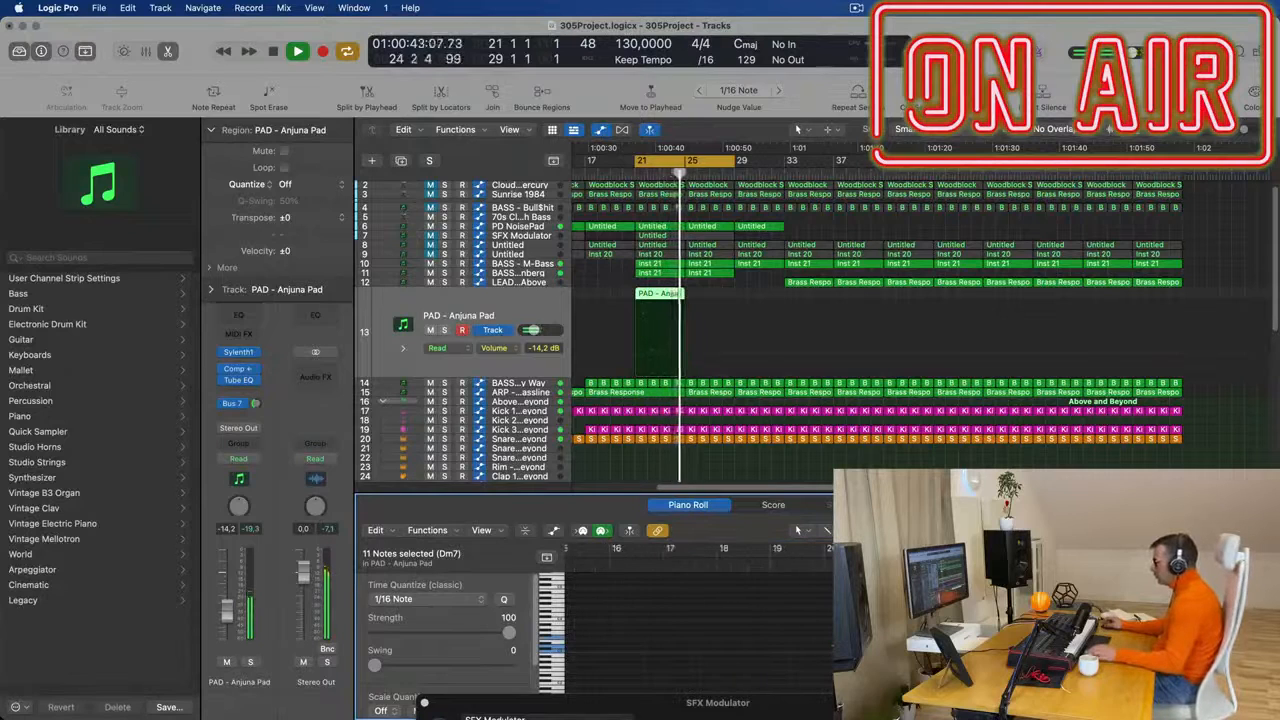
- Repeat the PAD - Anjuna Pad region once so that it also fills bars 25 to 29
click(699, 295)
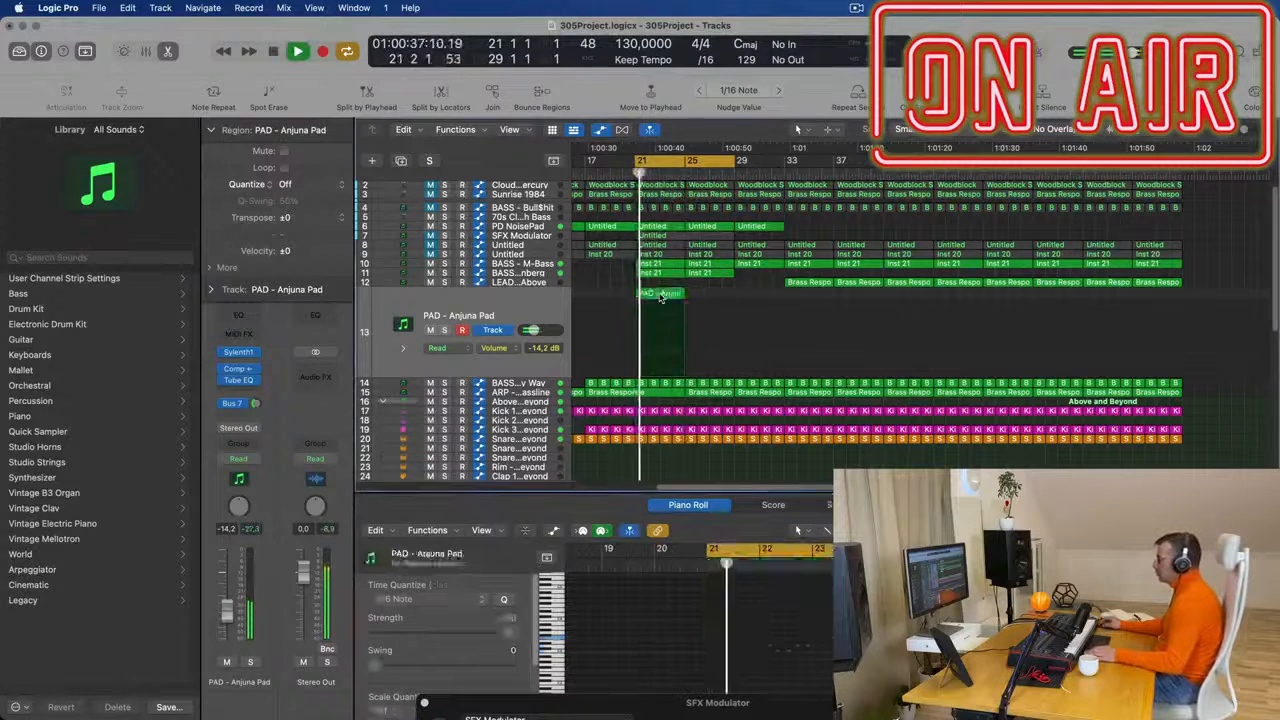
click(660, 295)
key(super+r)
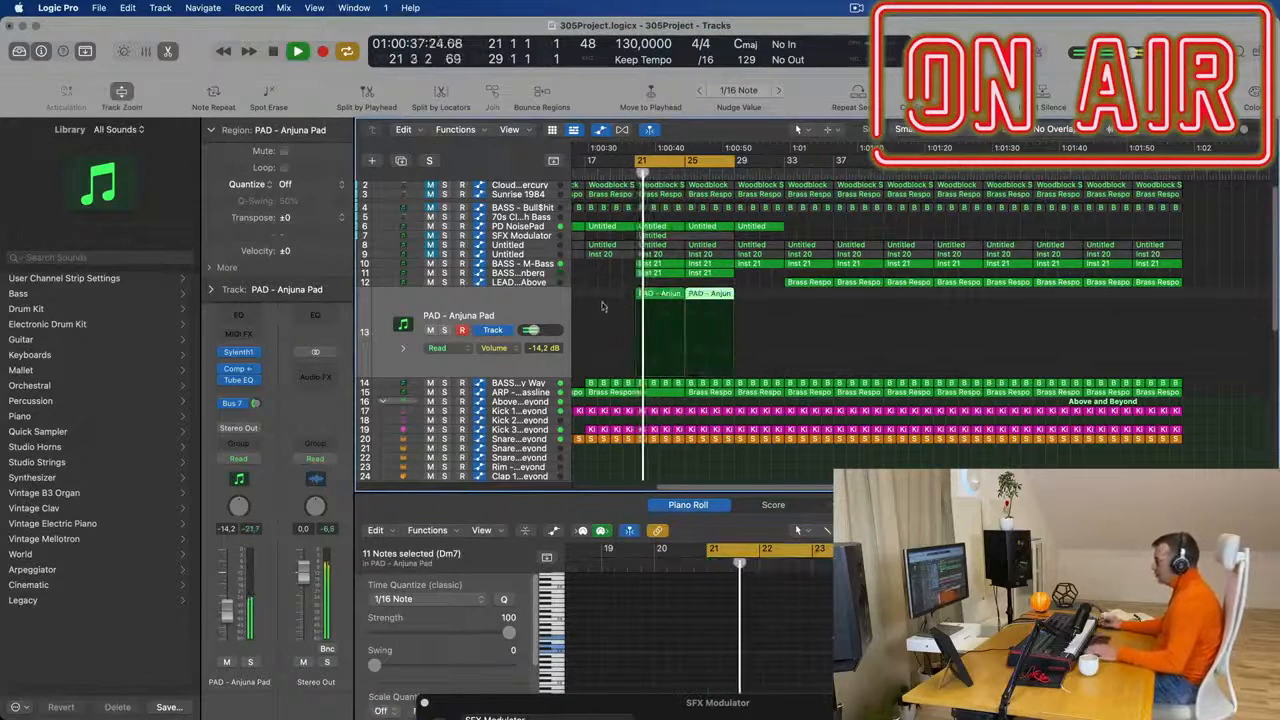
- Open Sylenth1 on the PAD - Anjuna Pad track and set the Filter Control cutoff to 4.855 during playback
click(239, 355)
drag(642, 245, 642, 253)
key(space)
key(space)
key(space)
drag(613, 506, 615, 525)
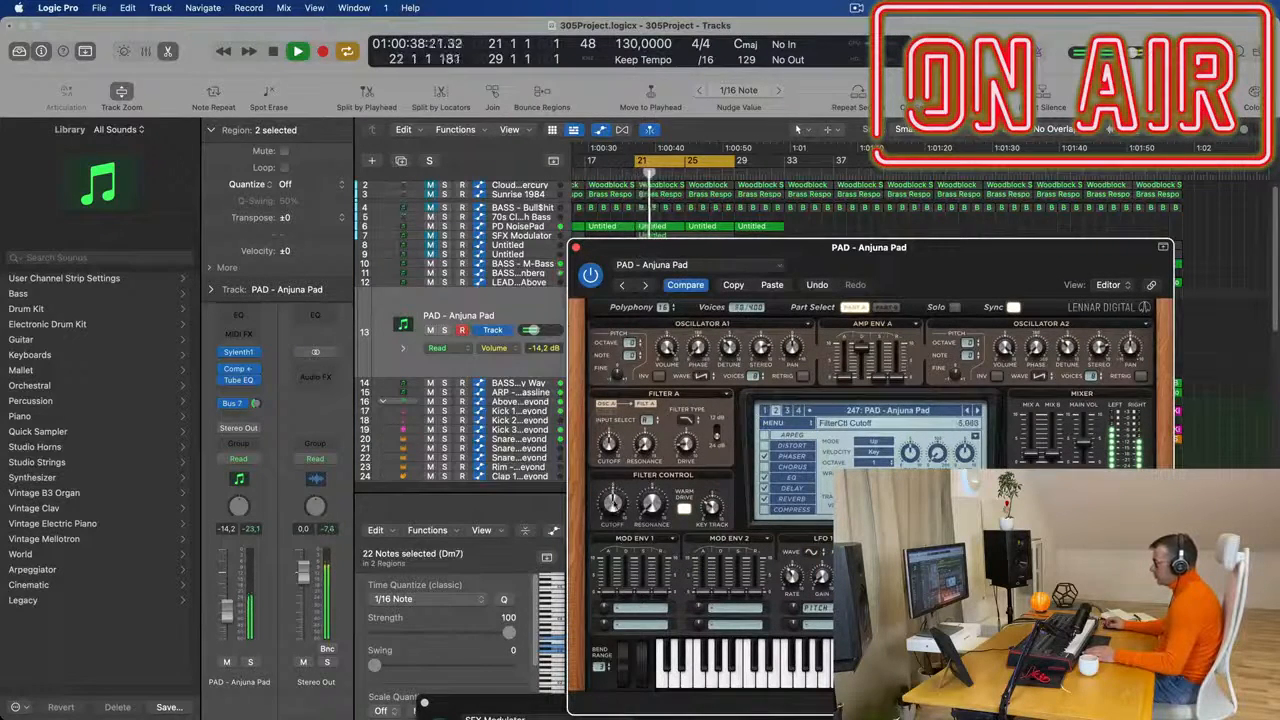
- Raise the PAD - Anjuna Pad volume to -12.0 dB and open its Sylenth1 Filter Control cutoff to 9.464 during playback
click(234, 600)
drag(246, 591, 246, 589)
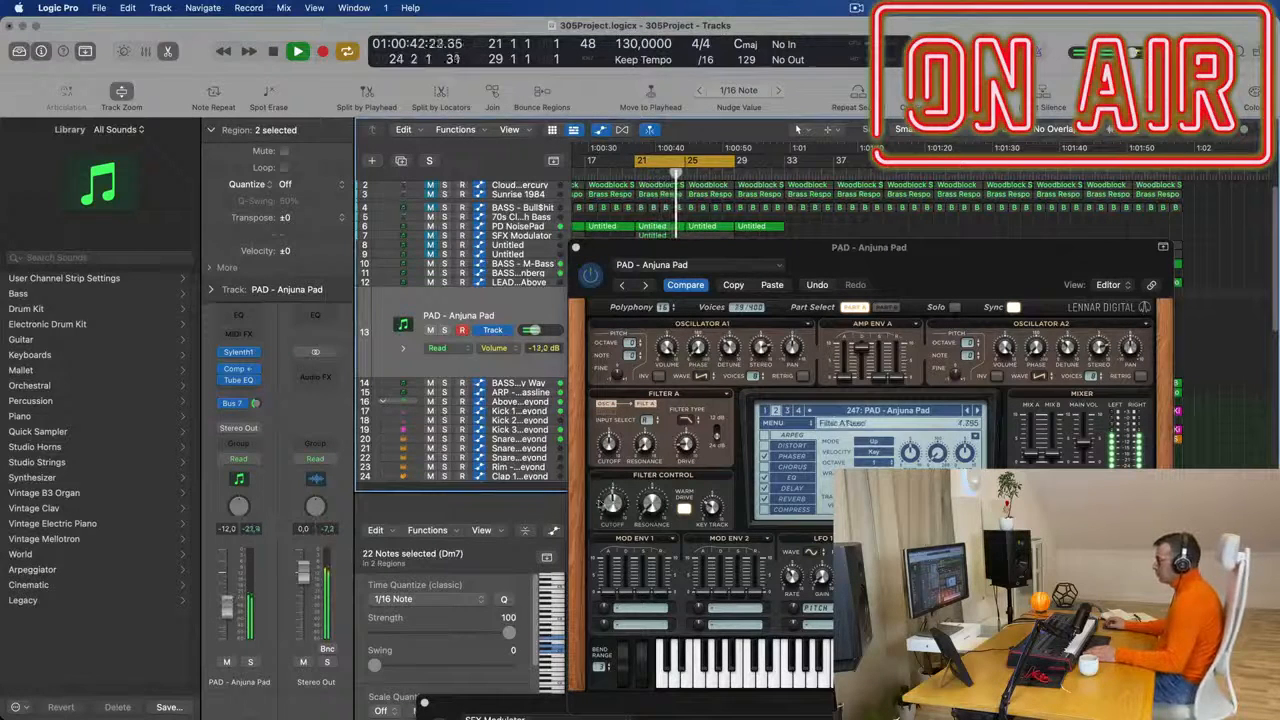
drag(614, 506, 616, 496)
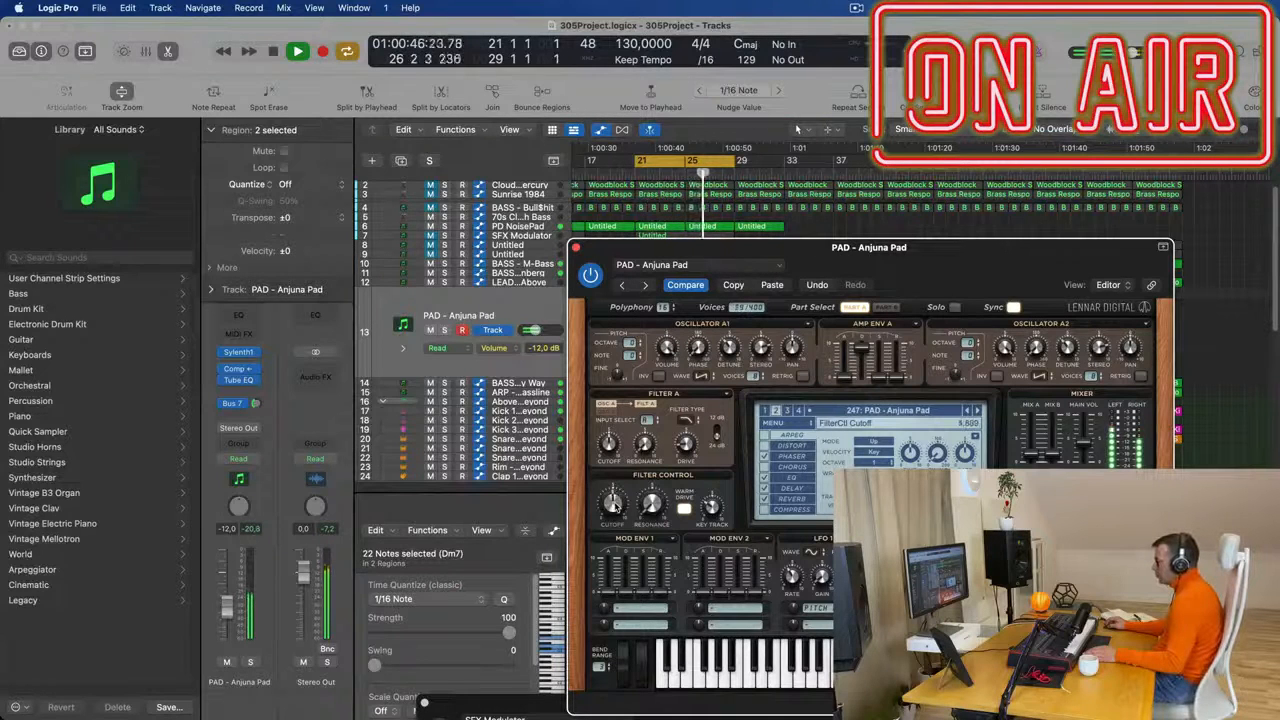
drag(862, 388, 865, 420)
drag(870, 357, 900, 221)
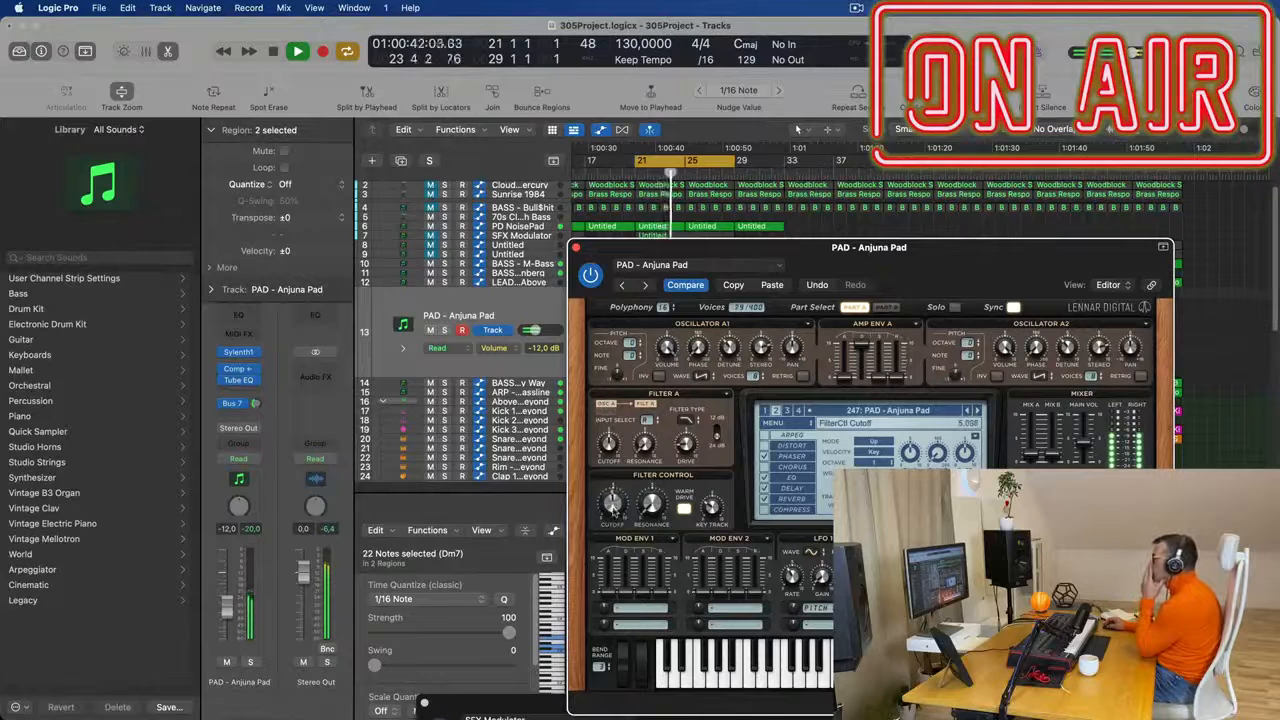
drag(624, 487, 643, 437)
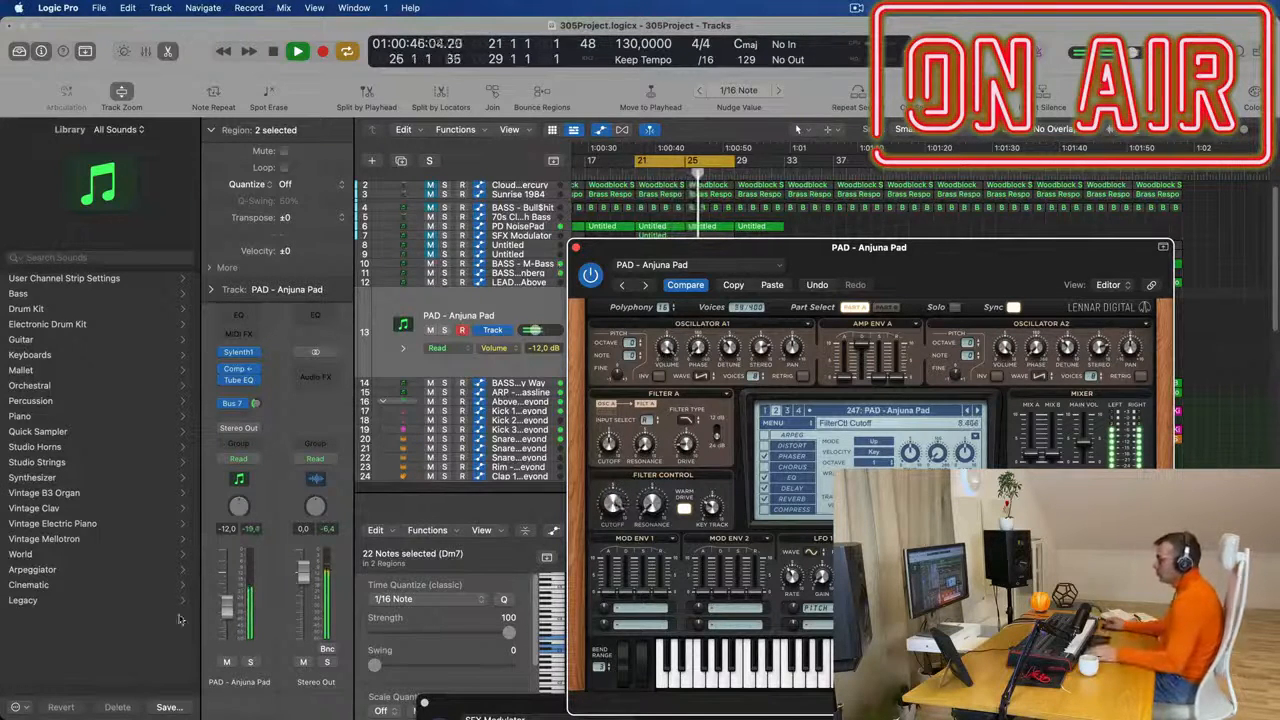
- Lower the PAD - Anjuna Pad volume to -15.2 dB, increase its Bus 7 send and close Sylenth1
drag(228, 606, 228, 613)
click(256, 404)
drag(257, 404, 257, 397)
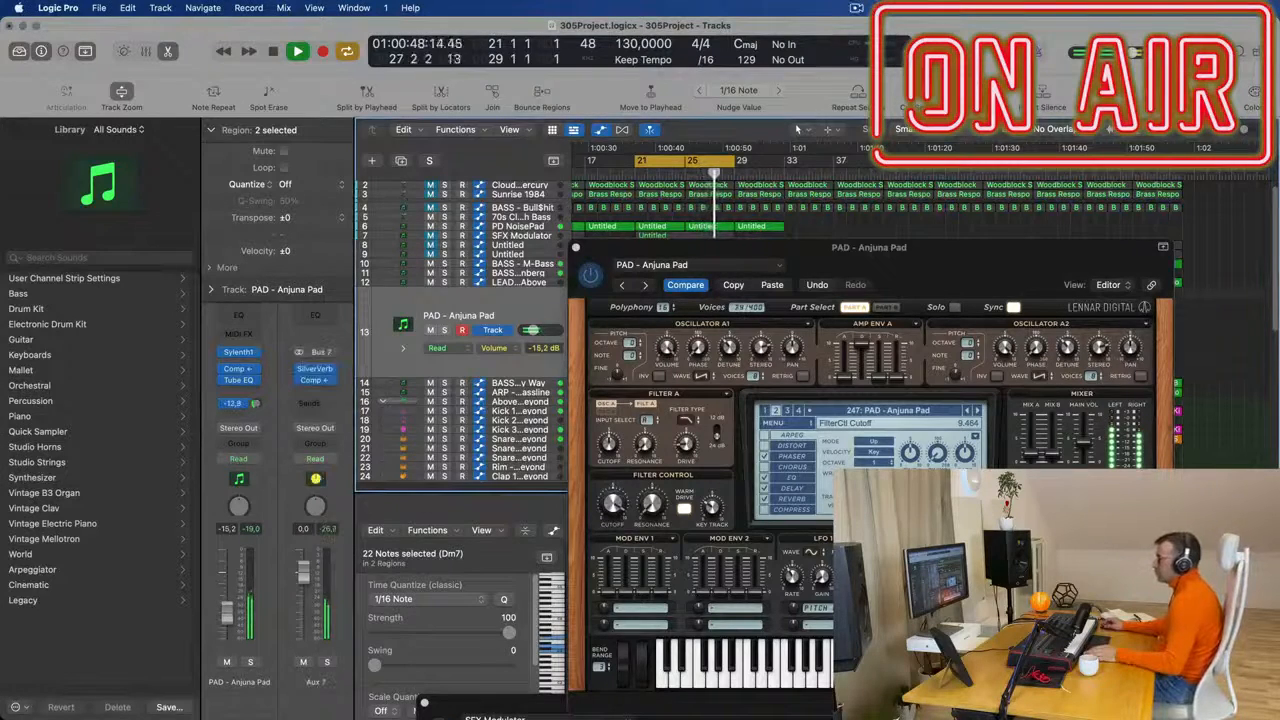
click(575, 248)
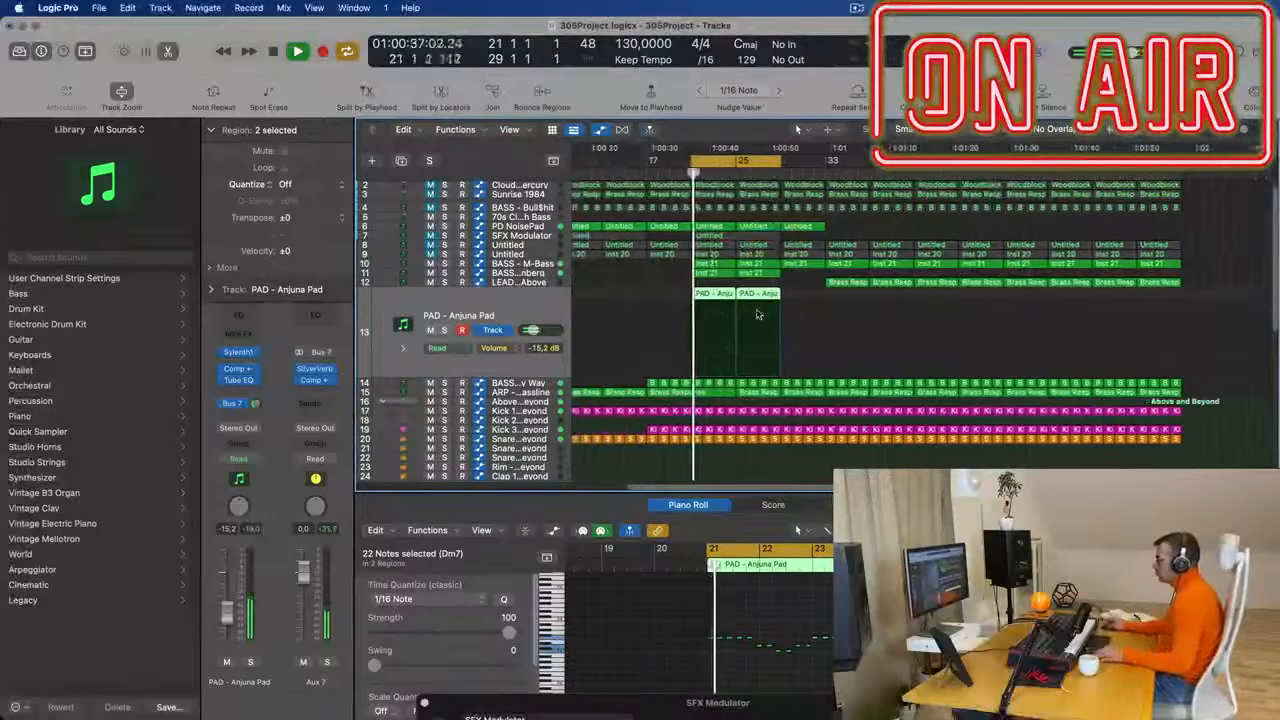
- Examine the notes of the first PAD - Anjuna Pad region in the Piano Roll while playing the cycle from bar 21
scroll(754, 314, up, 2)
click(813, 295)
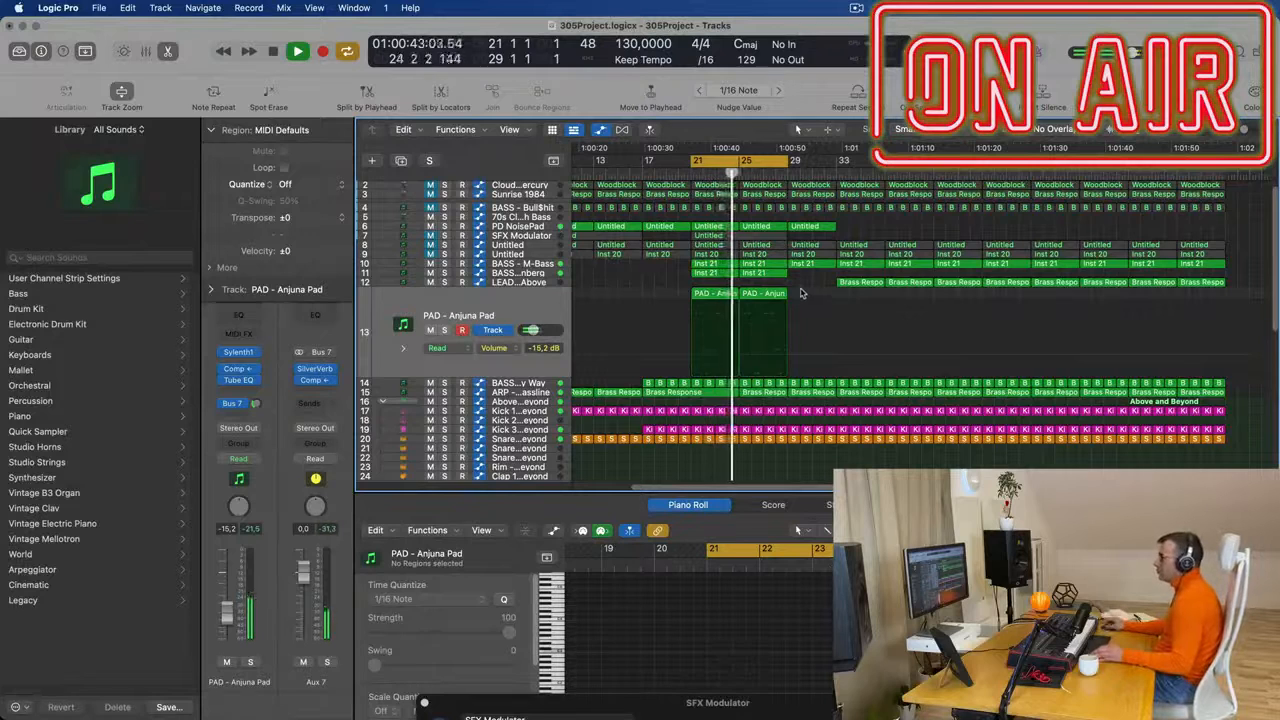
click(727, 296)
key(shift+space)
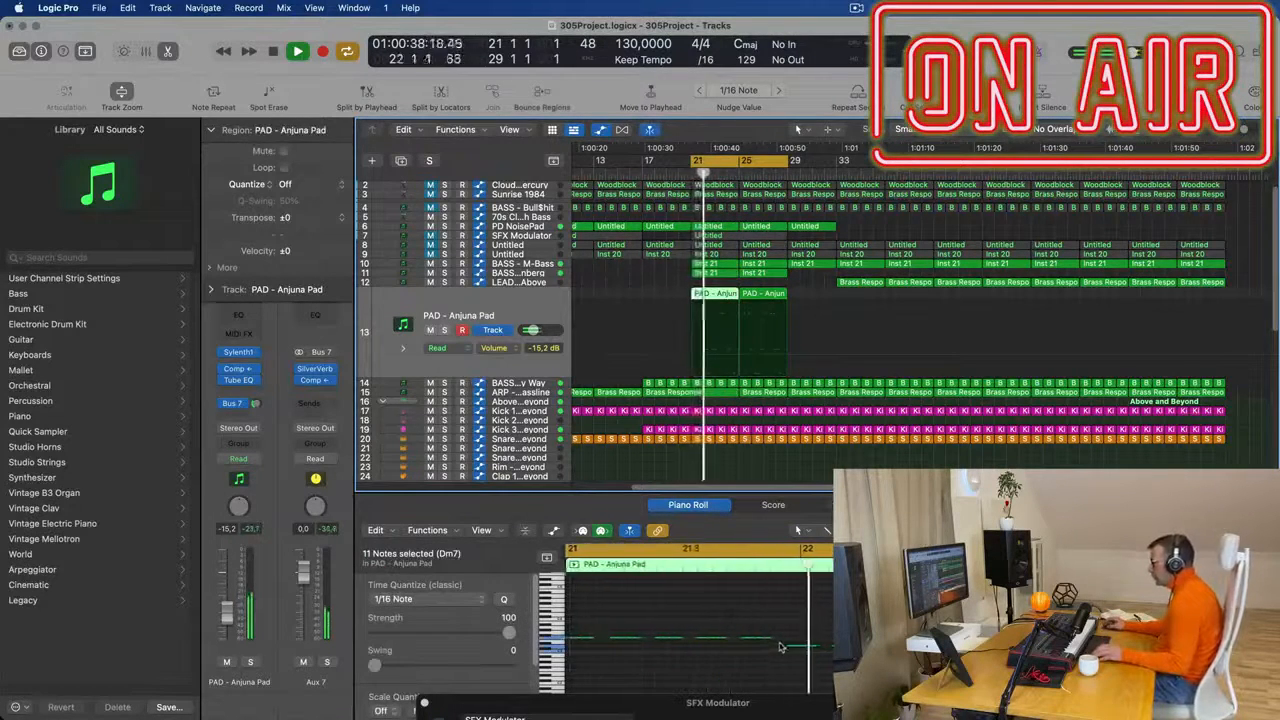
scroll(760, 655, left, 4)
key(space)
key(space)
scroll(812, 670, left, 2)
scroll(700, 615, left, 2)
scroll(700, 615, right, 6)
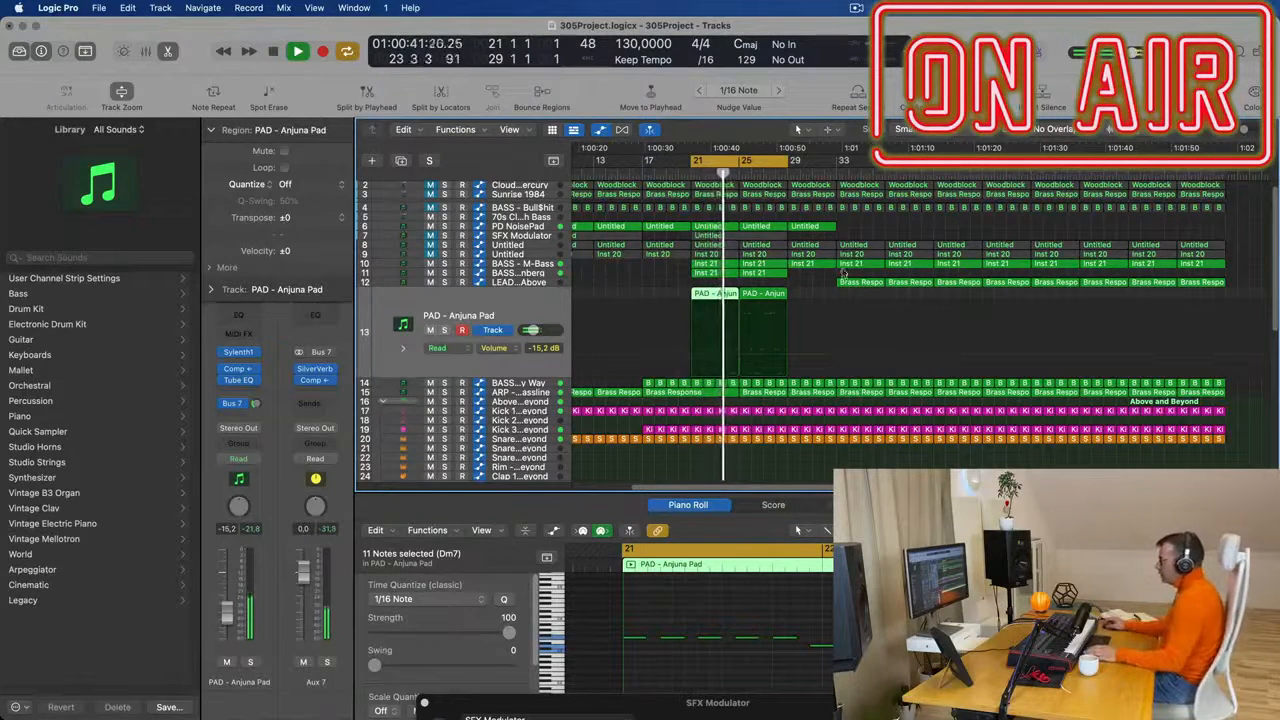
- Select both PAD - Anjuna Pad regions and all their notes in the Piano Roll, replaying the cycle from bar 21
click(532, 309)
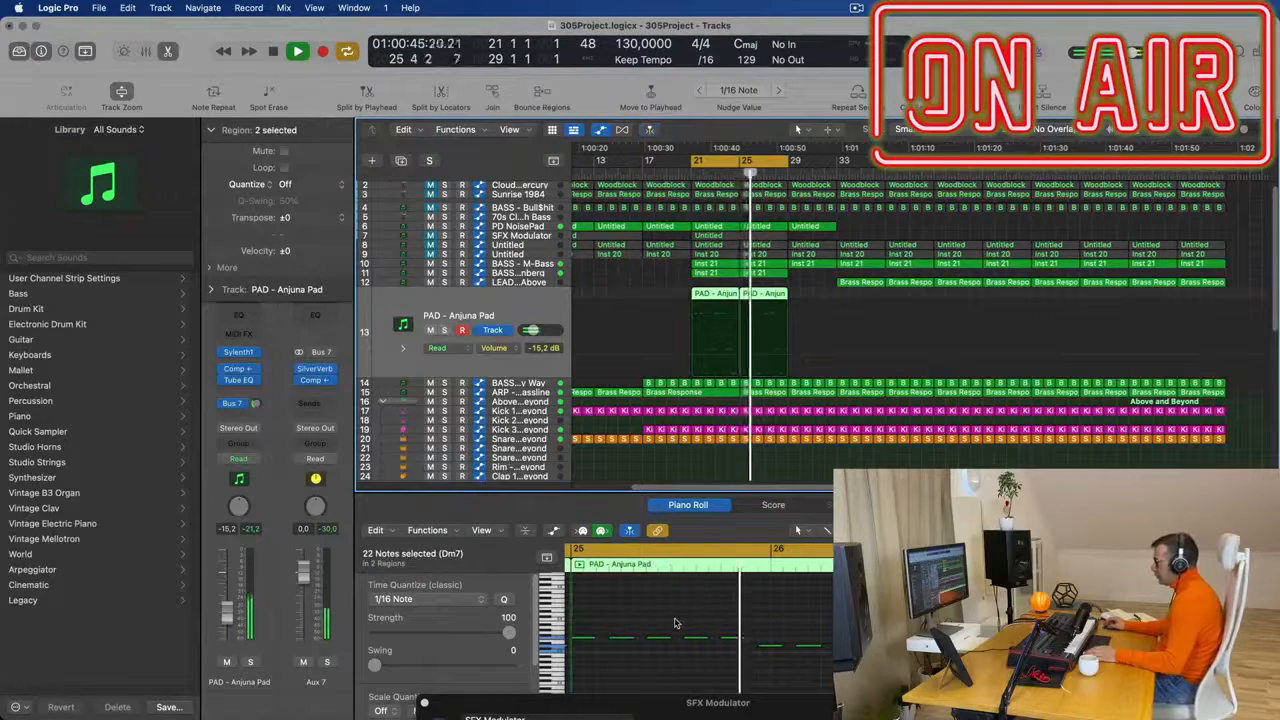
click(676, 623)
key(Return)
key(super+a)
scroll(675, 621, down, 2)
key(Return)
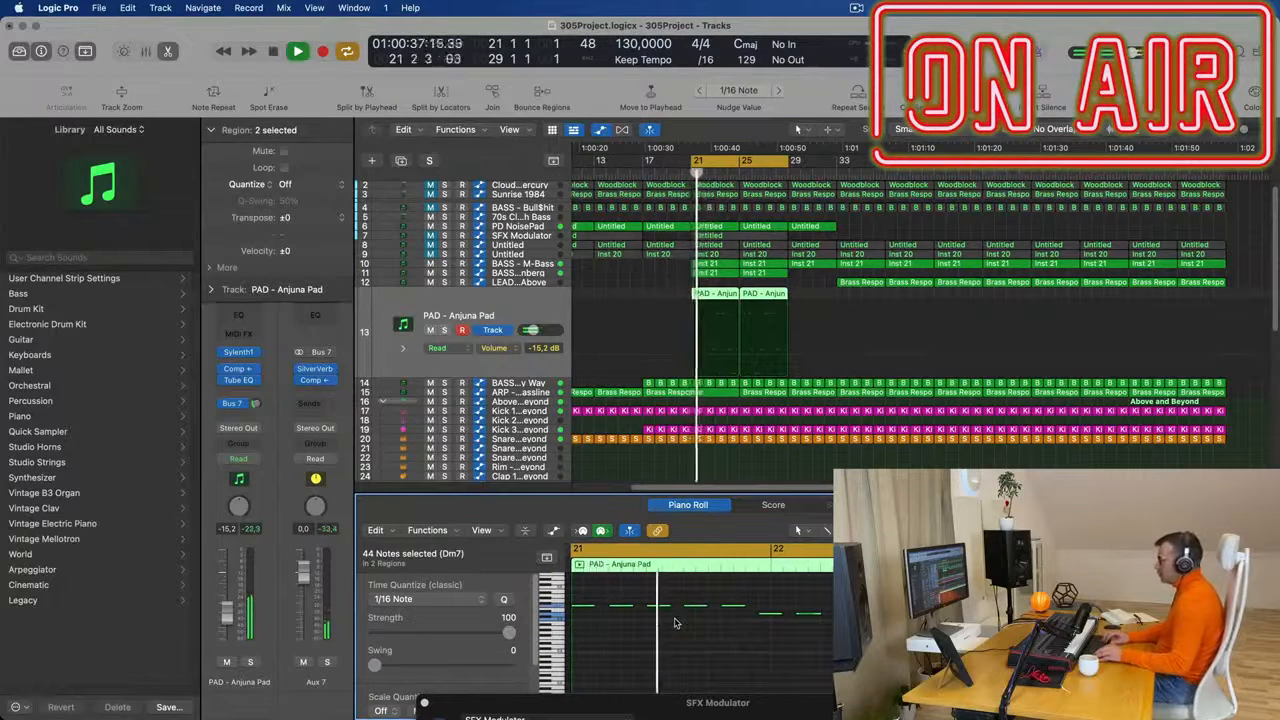
scroll(676, 623, up, 2)
key(Return)
- Duplicate the PAD - Anjuna Pad track, copy both pad regions to the duplicate at bar 21 and mute the original track
key(Return)
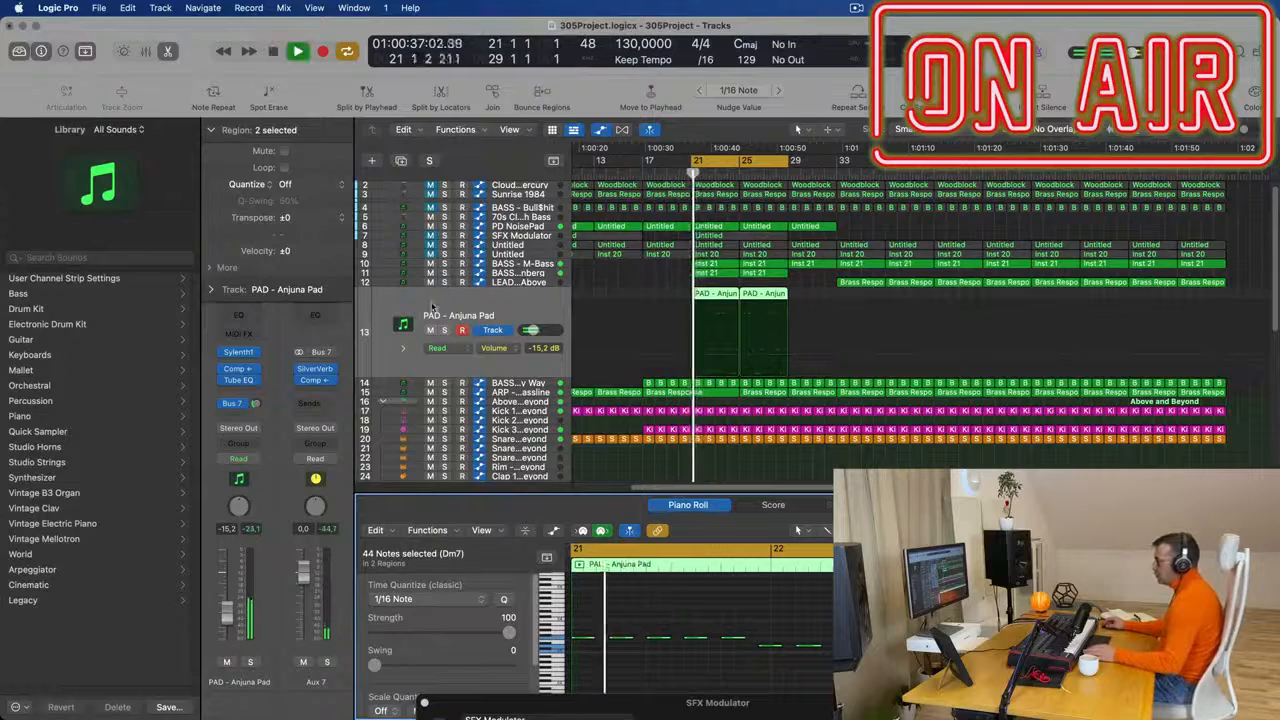
click(530, 305)
key(Return)
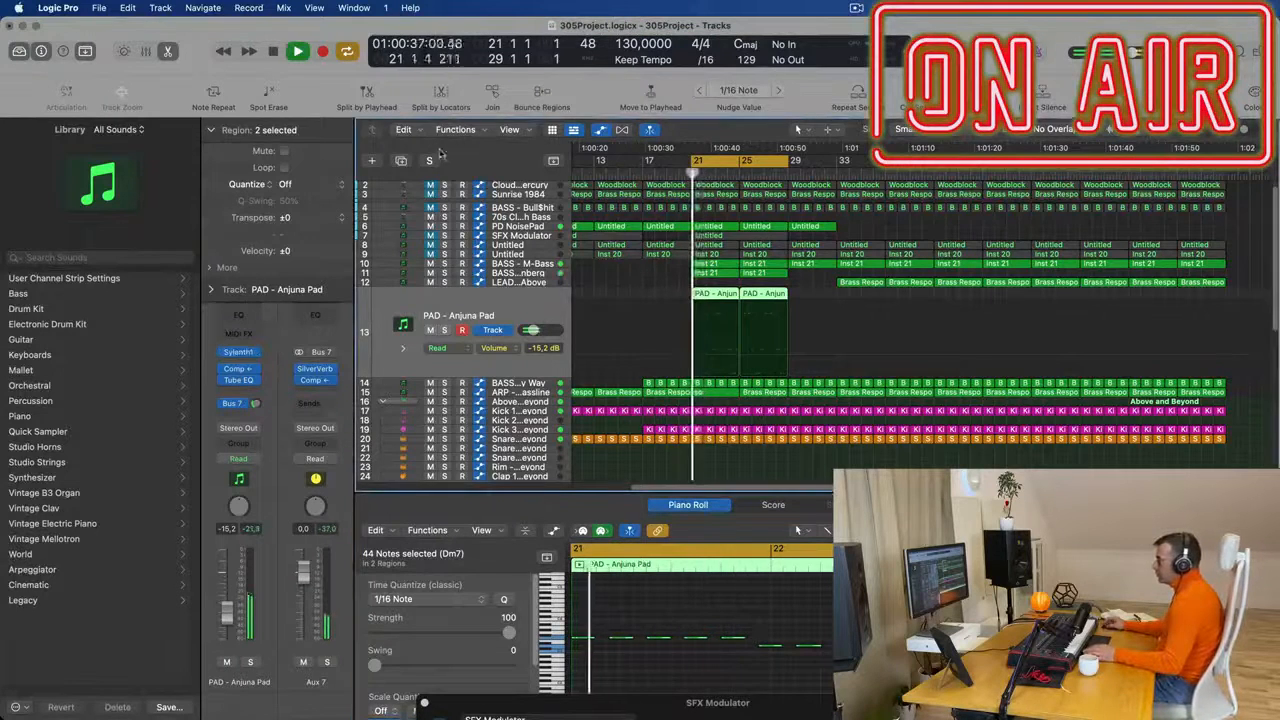
key(super+d)
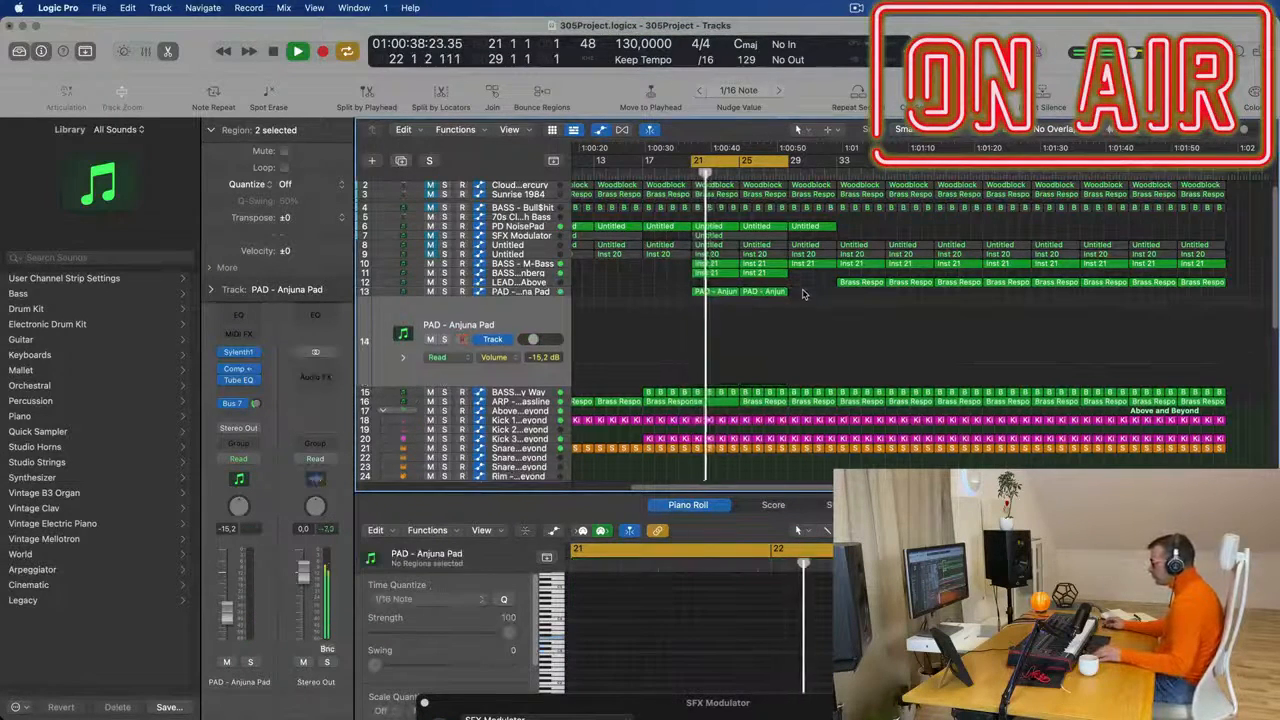
click(711, 292)
drag(711, 322, 712, 330)
key(space)
- Open Sylenth1 on the duplicated pad track and raise that track's volume to -9.6 dB during playback
key(space)
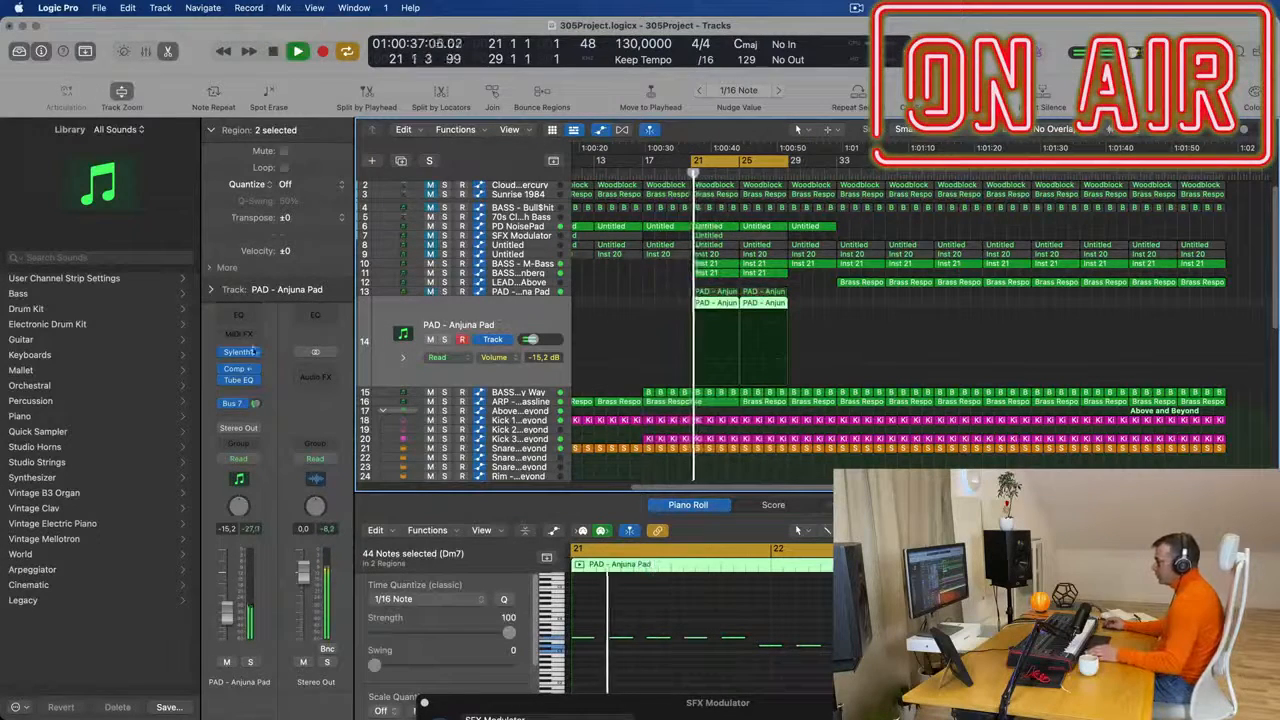
click(243, 352)
key(space)
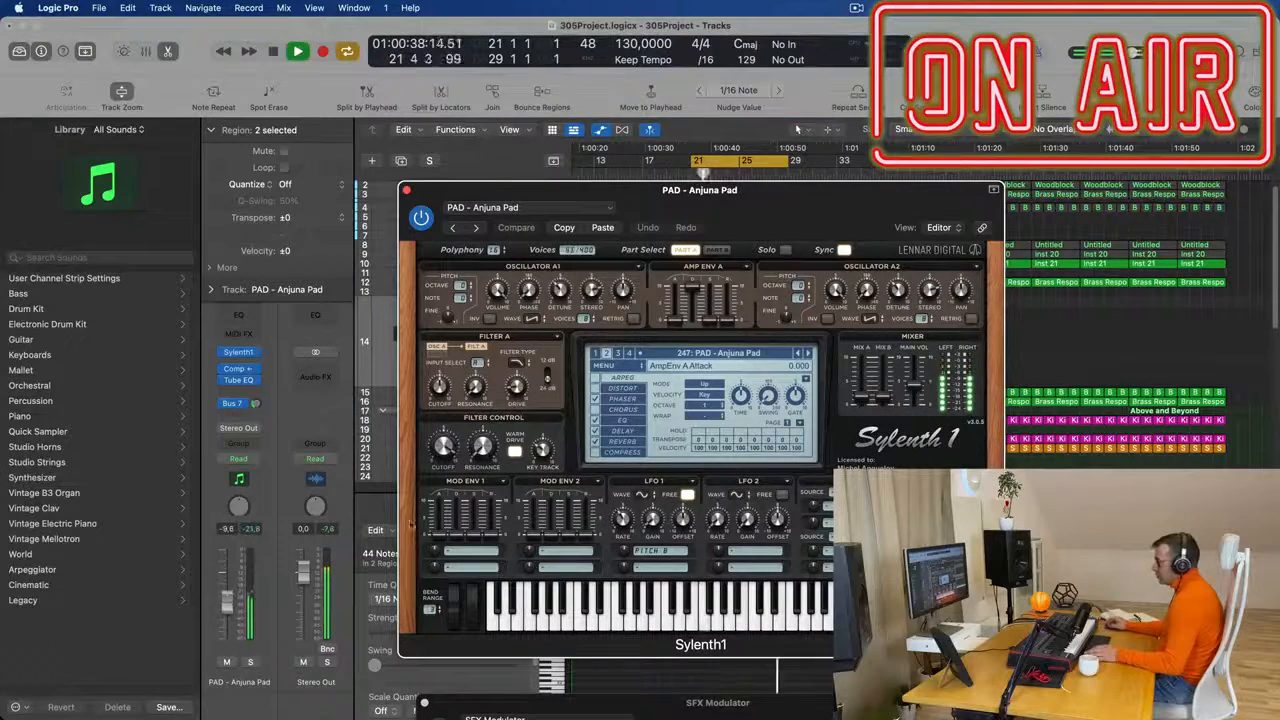
drag(770, 208, 862, 252)
key(space)
- Load the LEAD - Xtreme Lead preset on the duplicated track and step back through the presets to LEAD - Uplifting Chords
click(848, 398)
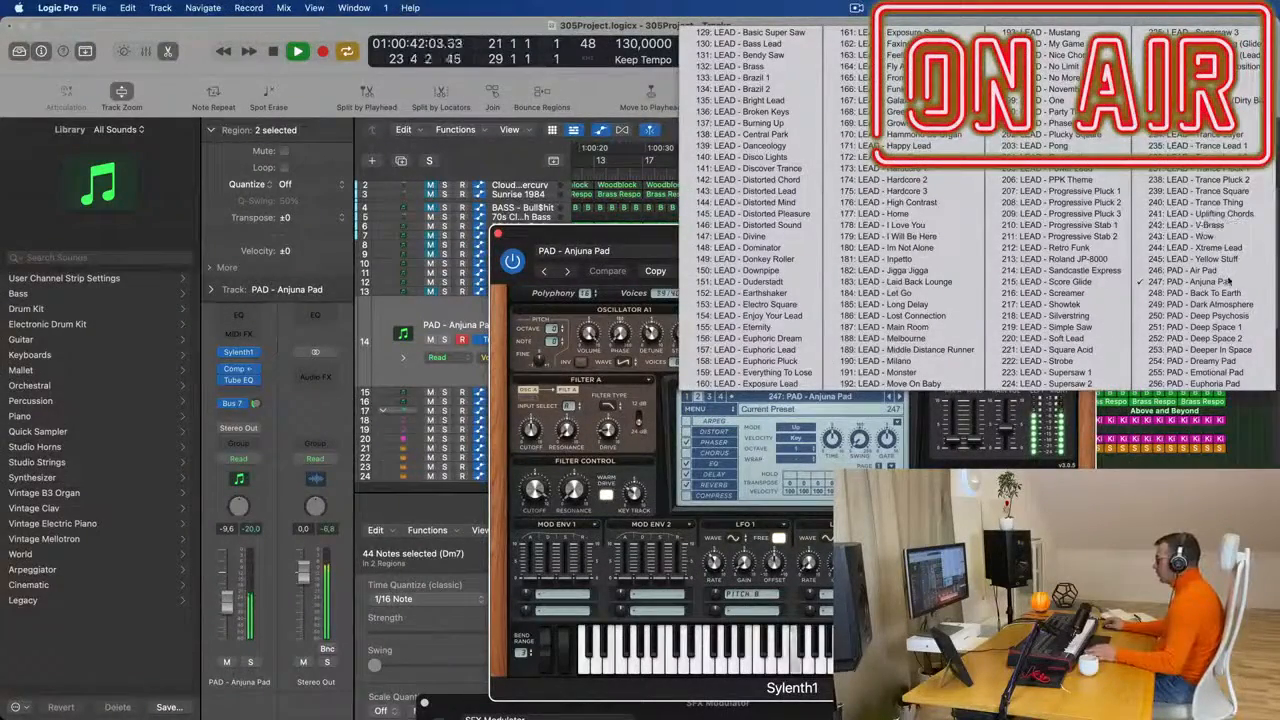
click(1225, 247)
key(space)
click(545, 272)
click(545, 272)
click(545, 272)
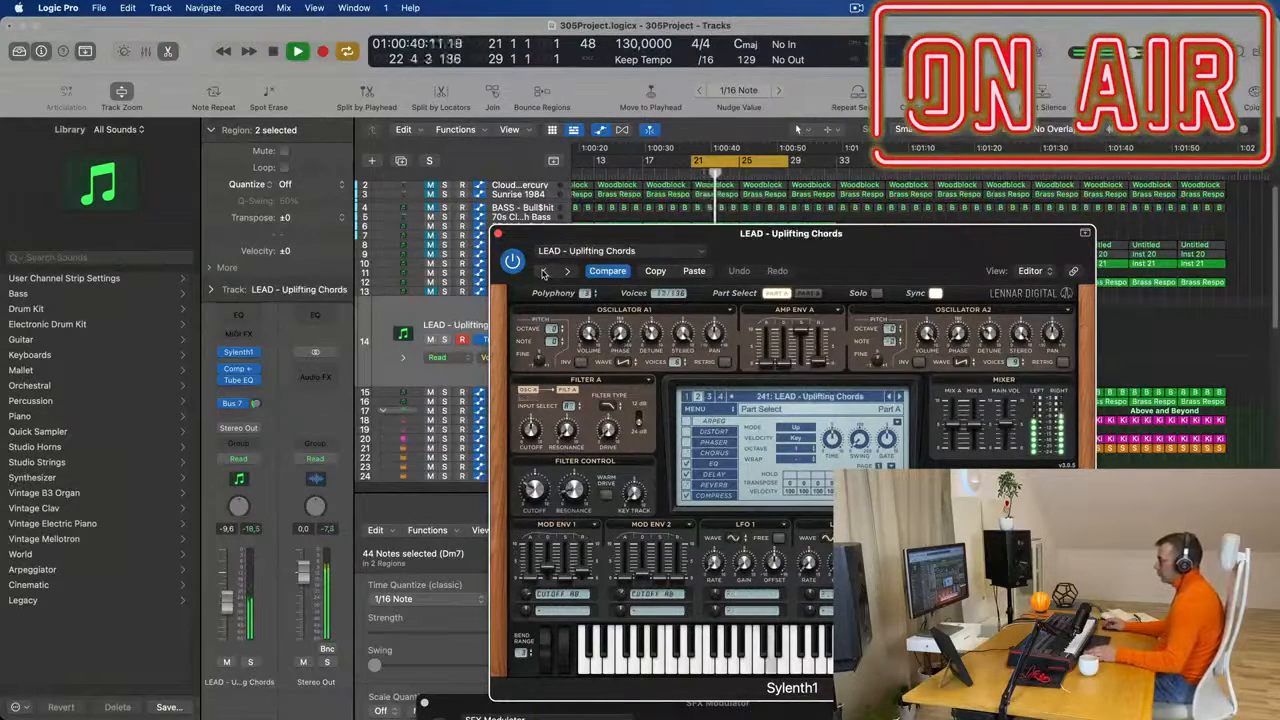
- Audition earlier presets from LEAD - Trance Thing back to LEAD - Trance Pluck 2 and lower the track volume to -10.8 dB
click(470, 343)
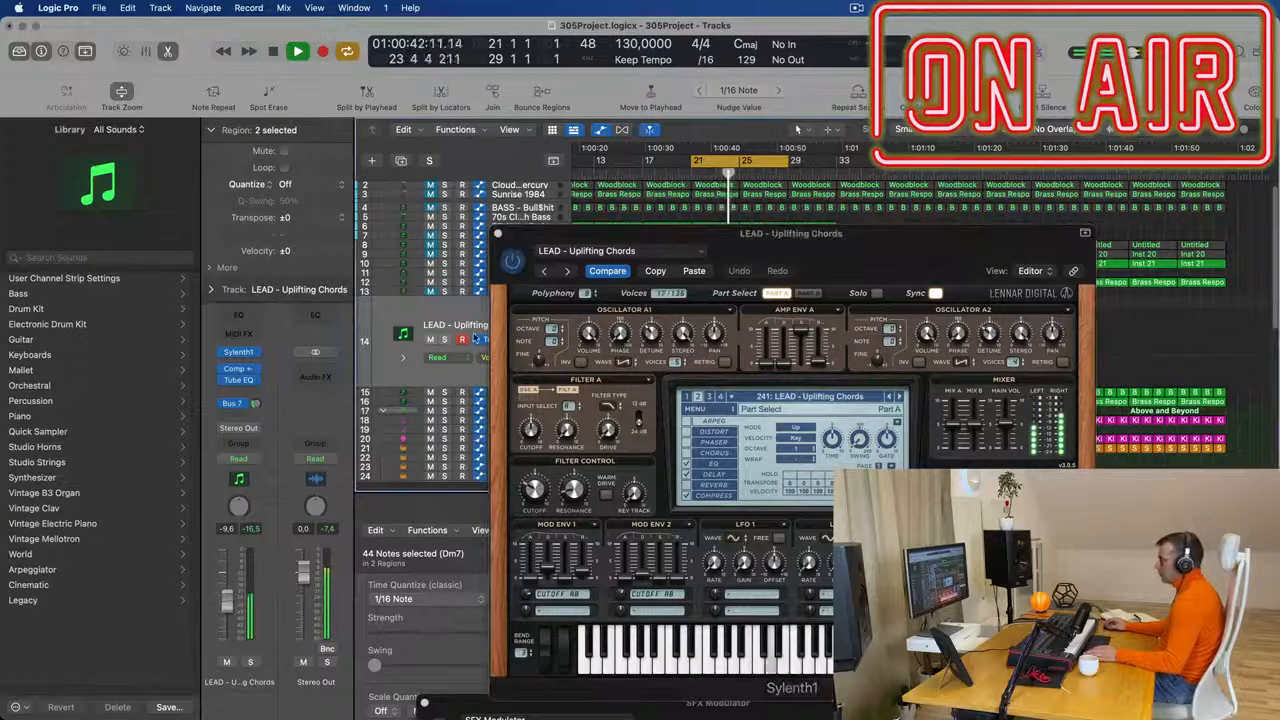
click(543, 272)
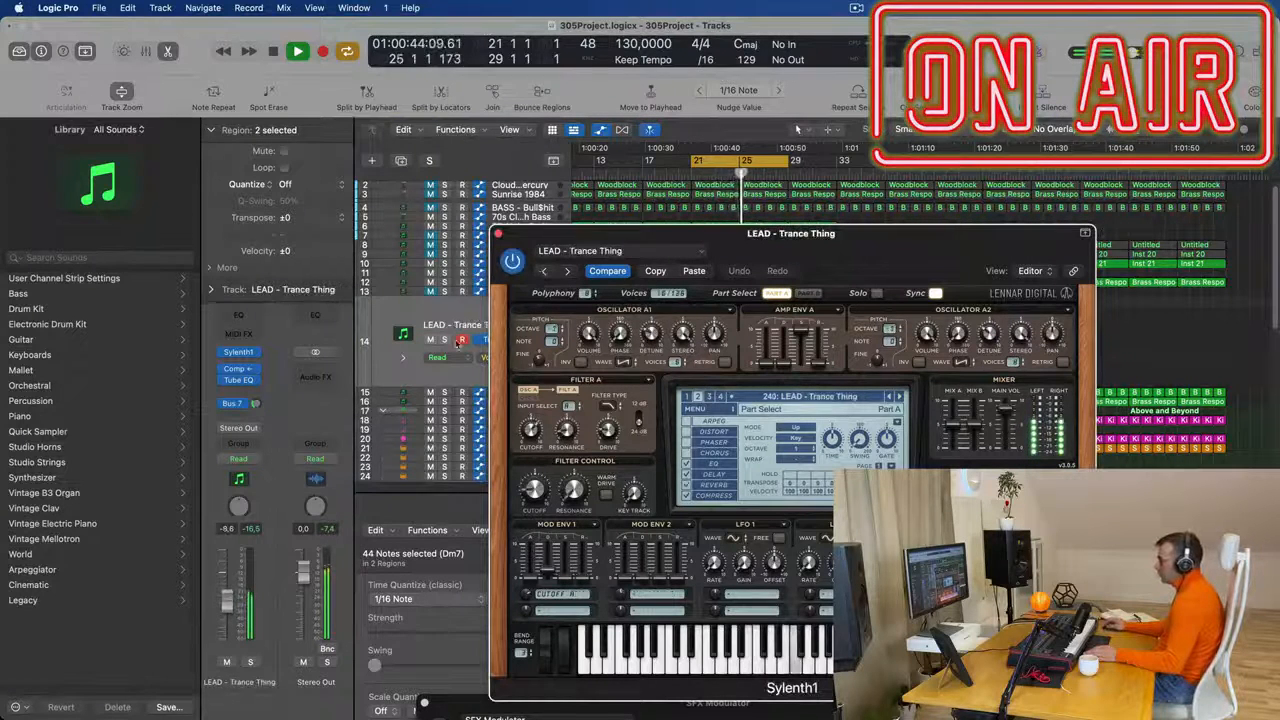
click(483, 280)
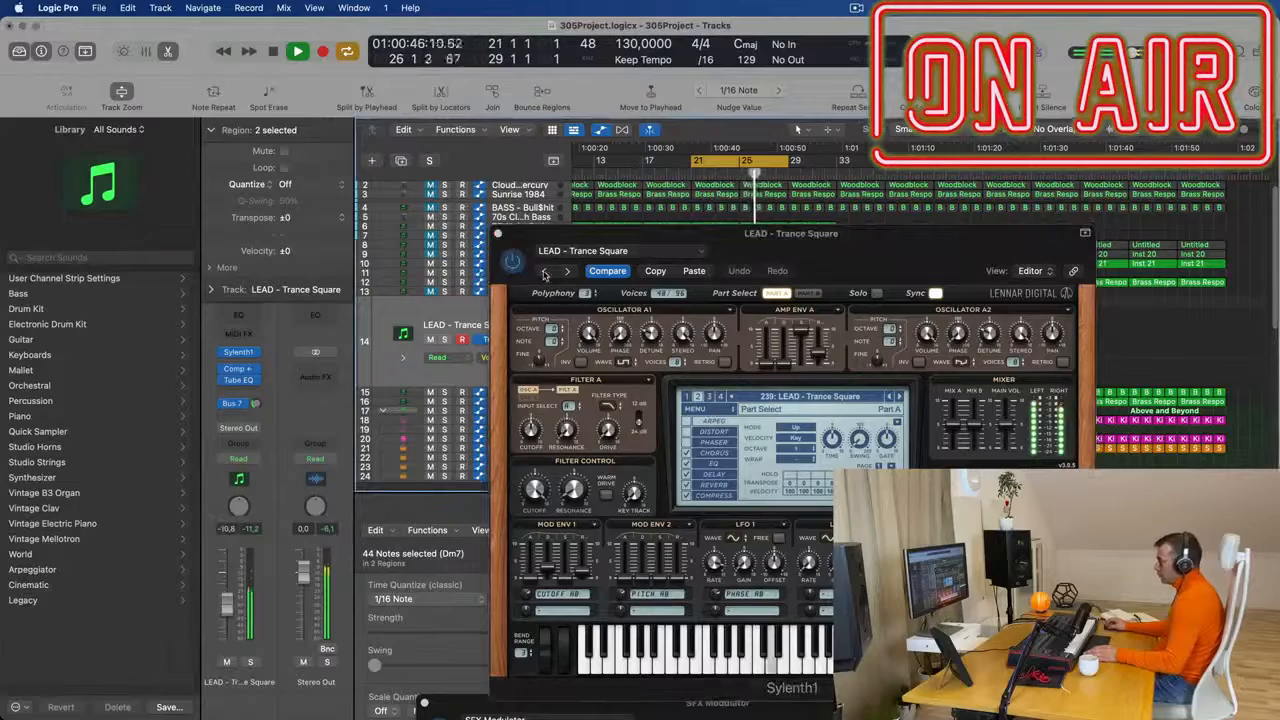
click(543, 273)
drag(840, 243, 719, 316)
key(space)
key(space)
- Keep auditioning earlier Sylenth1 lead presets during playback until LEAD - Tech Stab is loaded on the duplicated track
click(422, 345)
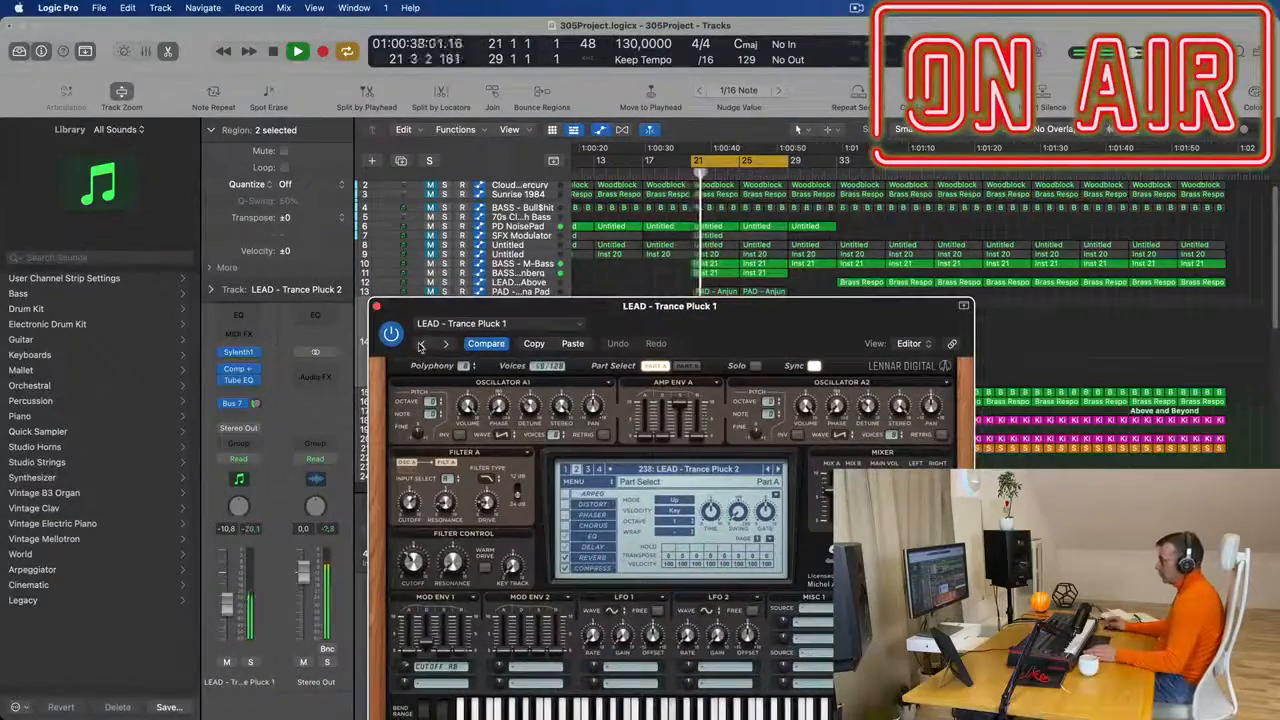
click(420, 344)
click(420, 345)
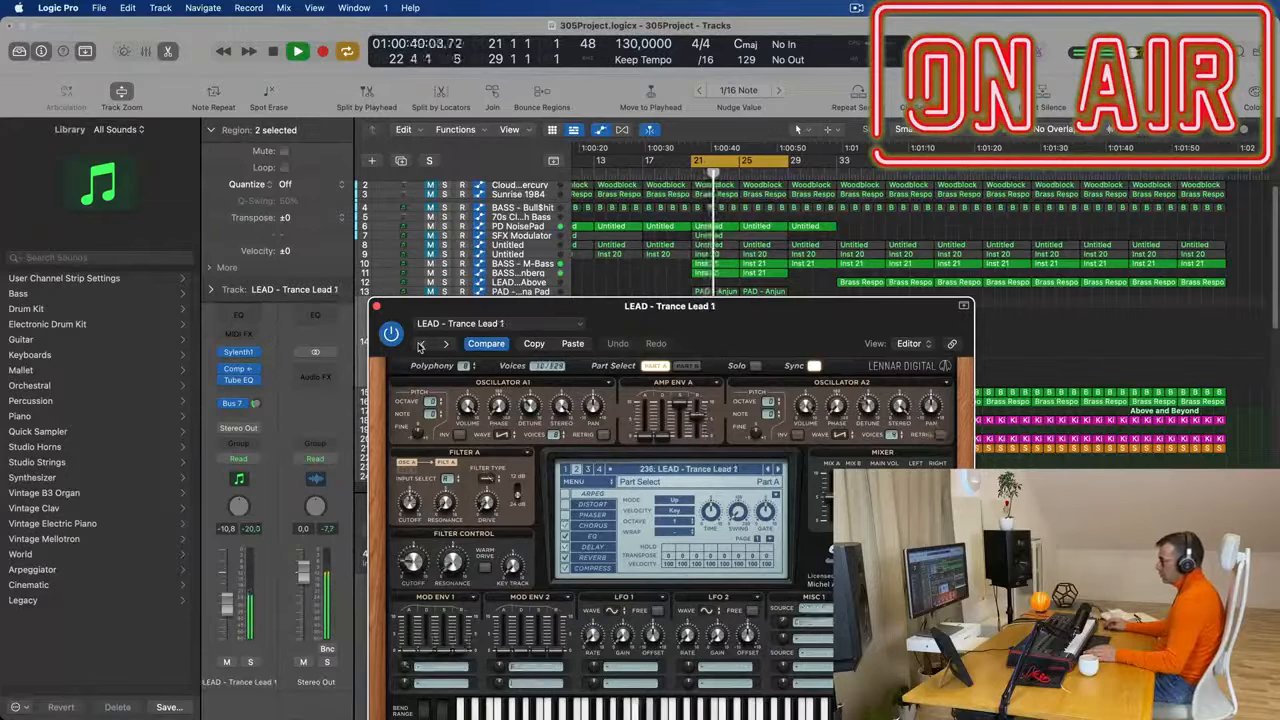
click(420, 345)
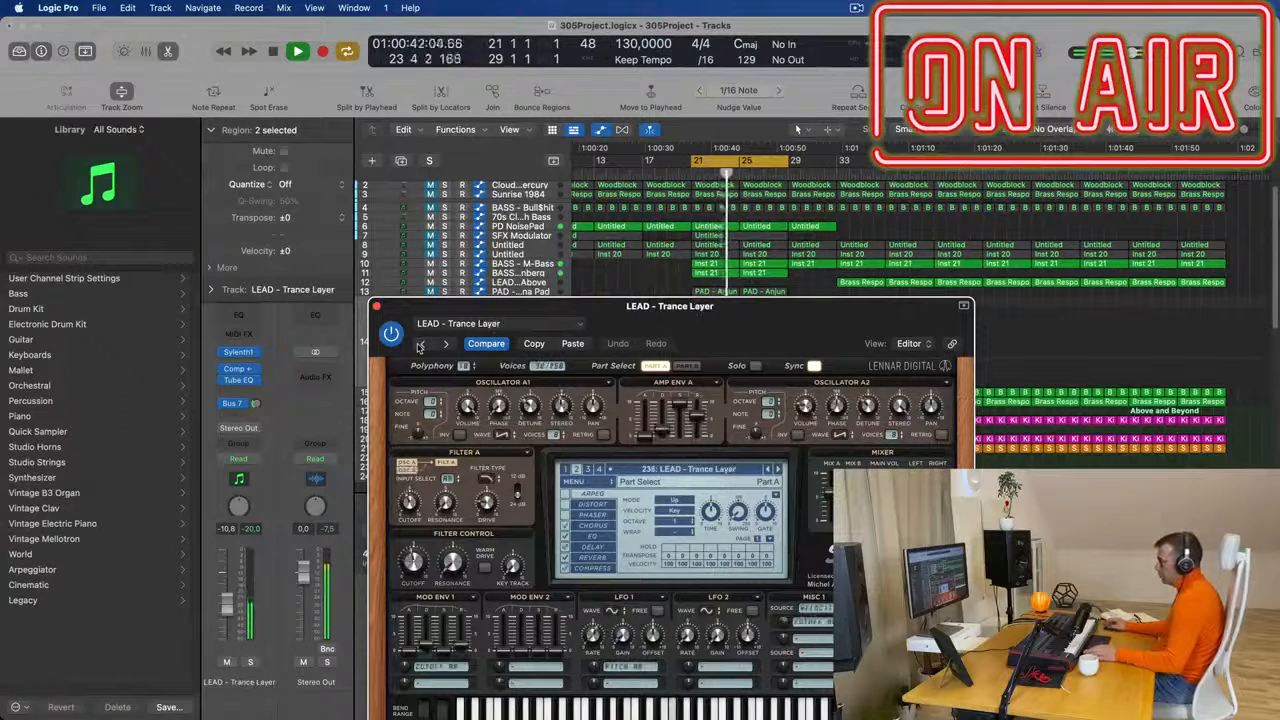
click(420, 345)
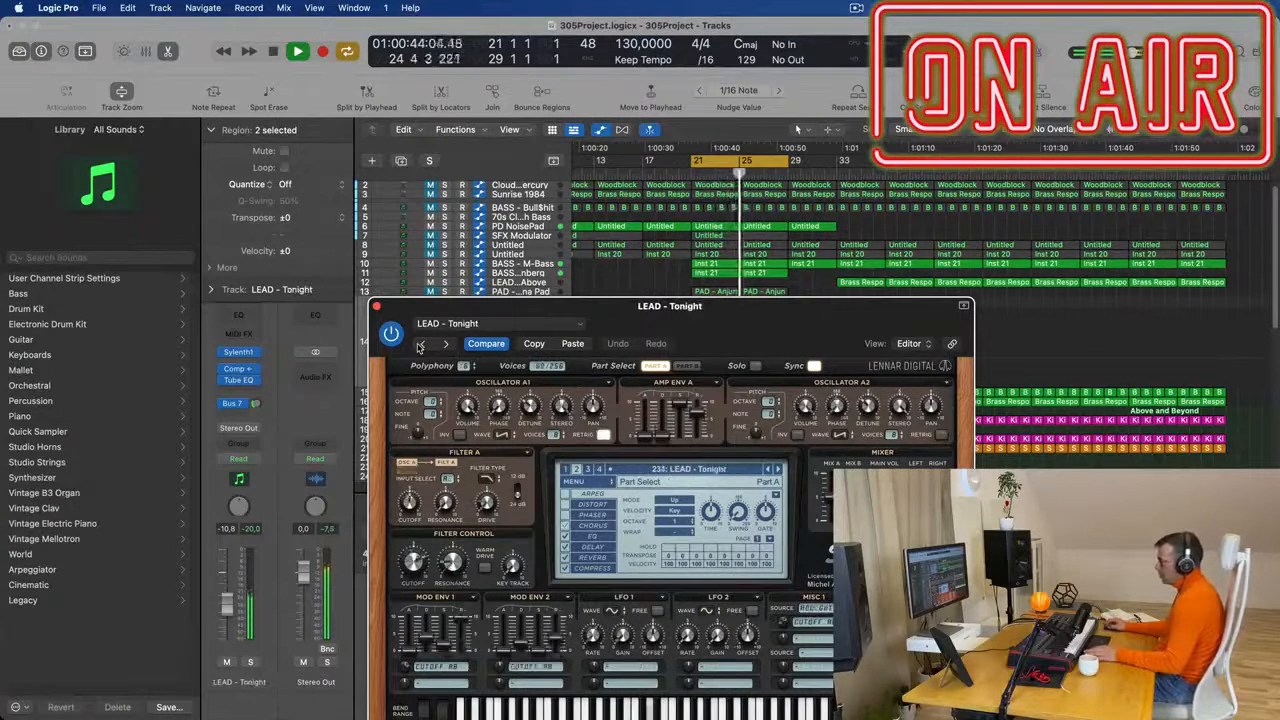
click(420, 345)
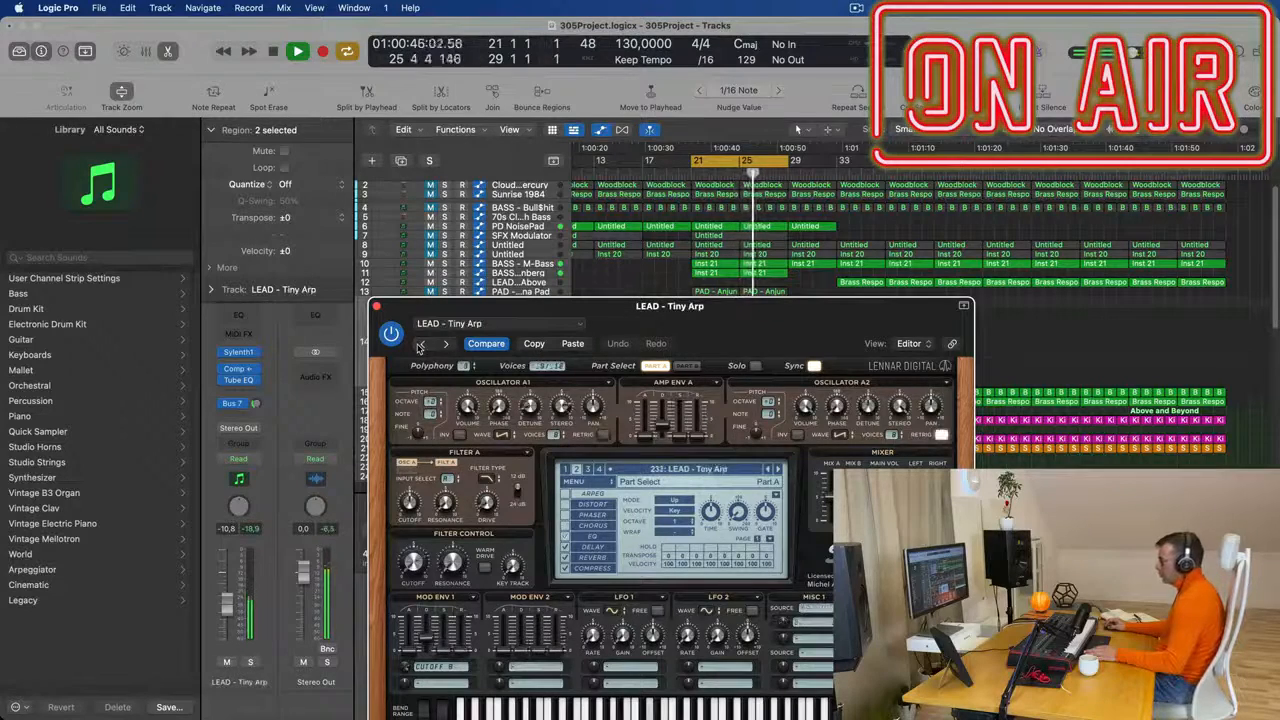
click(420, 345)
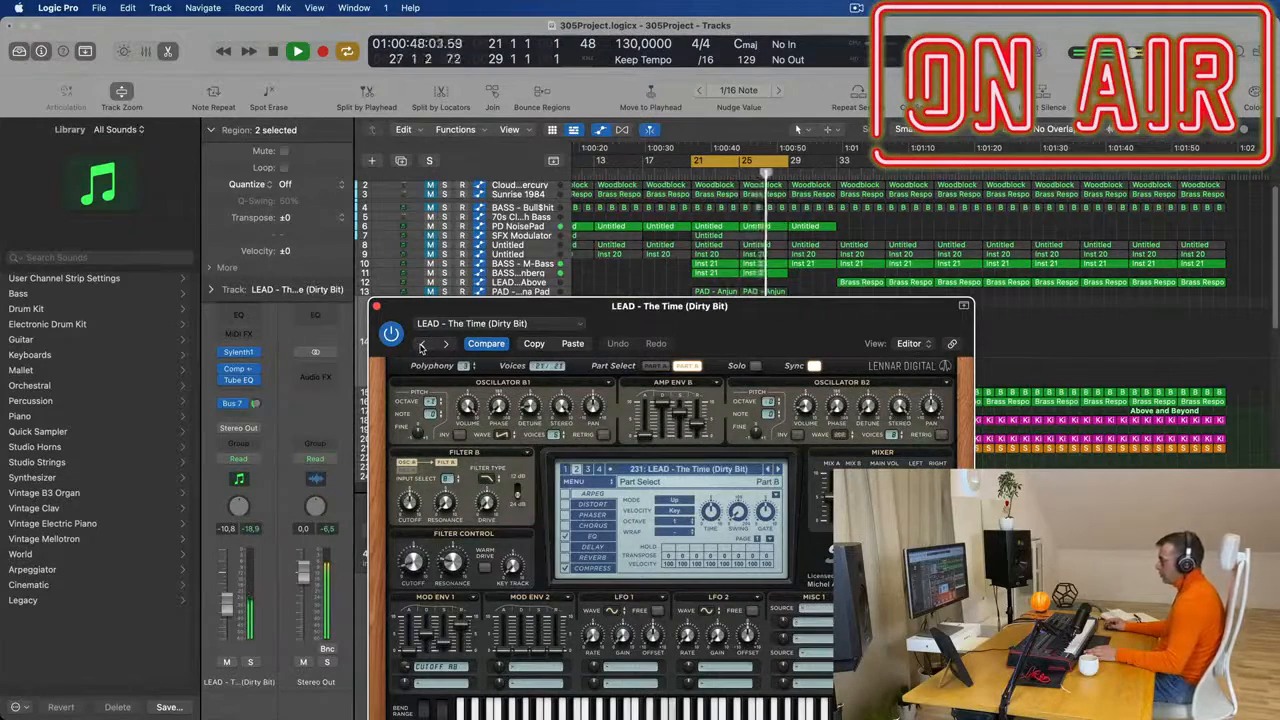
drag(760, 307, 823, 237)
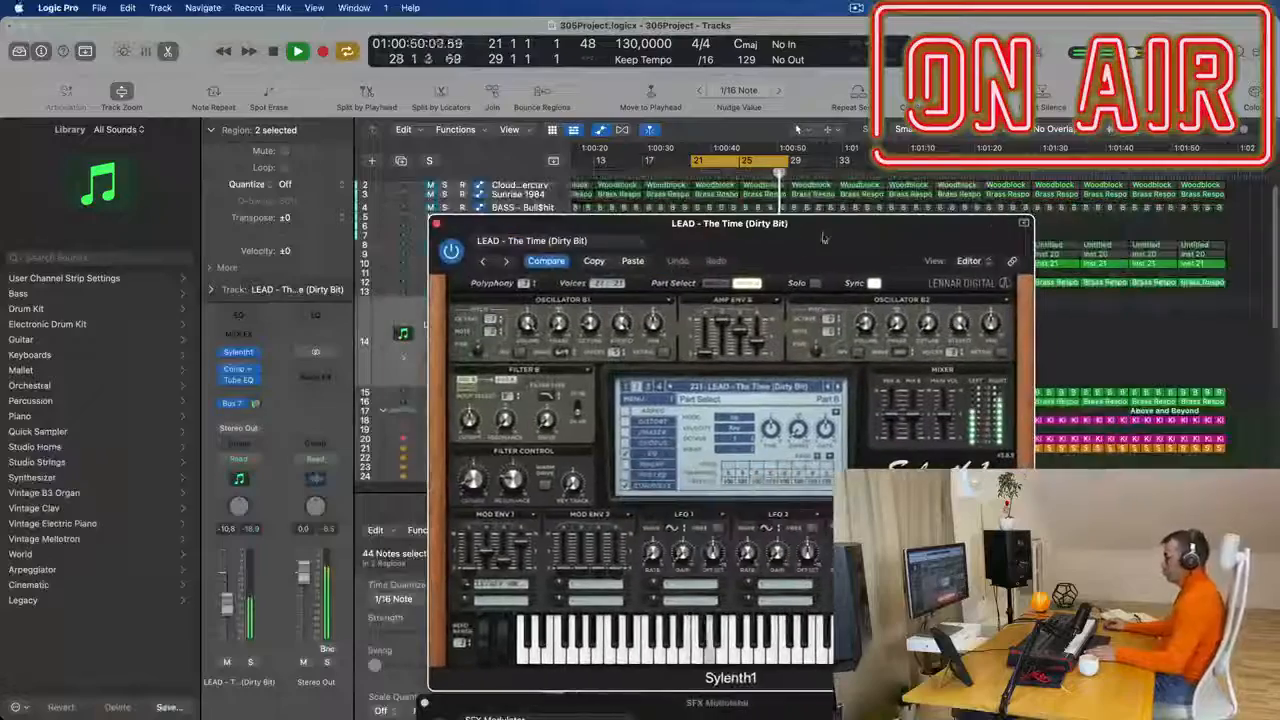
click(484, 263)
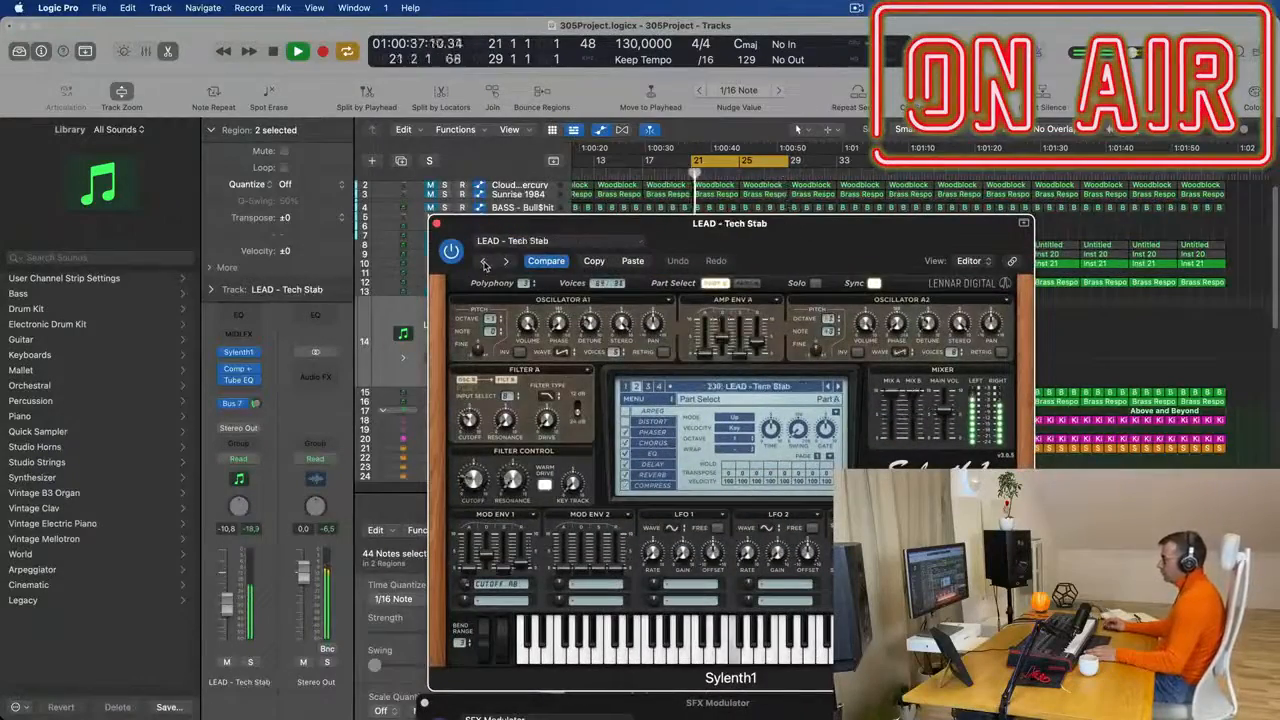
- Close Sylenth1, set the LEAD - Tech Stab track volume to -10.4 dB and replay the cycle from bar 21
drag(782, 234, 551, 213)
click(202, 212)
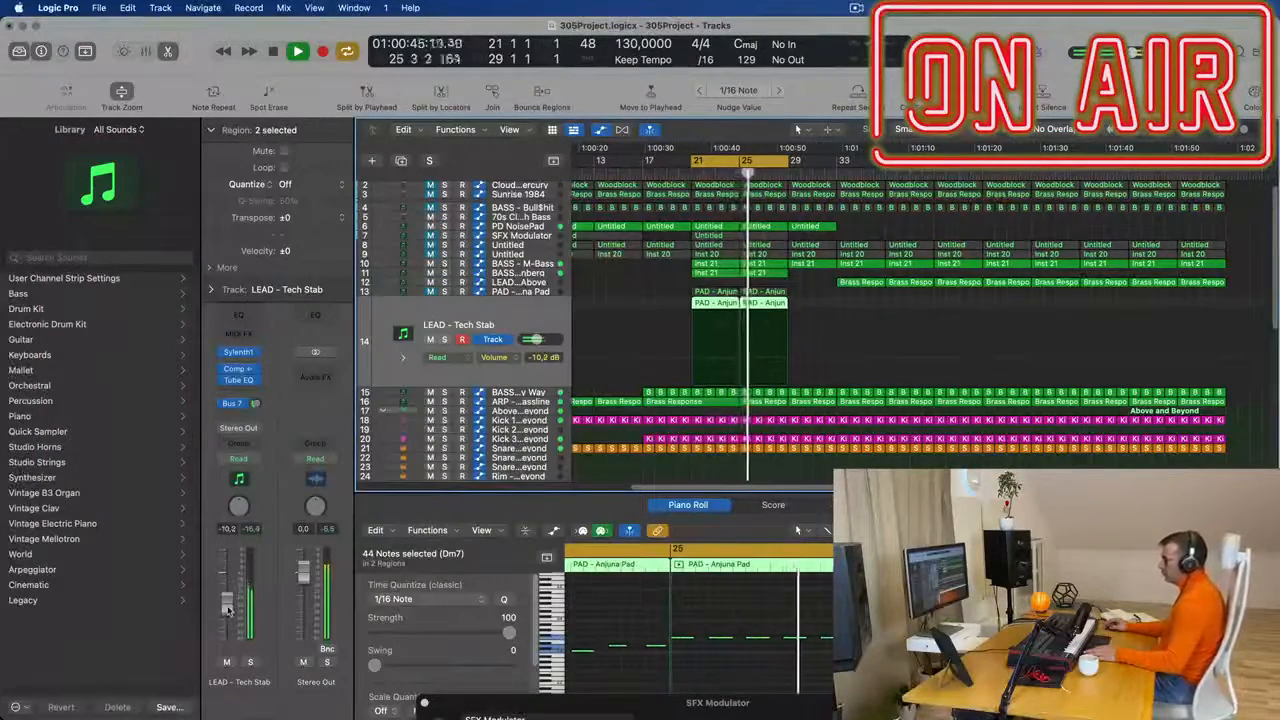
drag(228, 606, 228, 612)
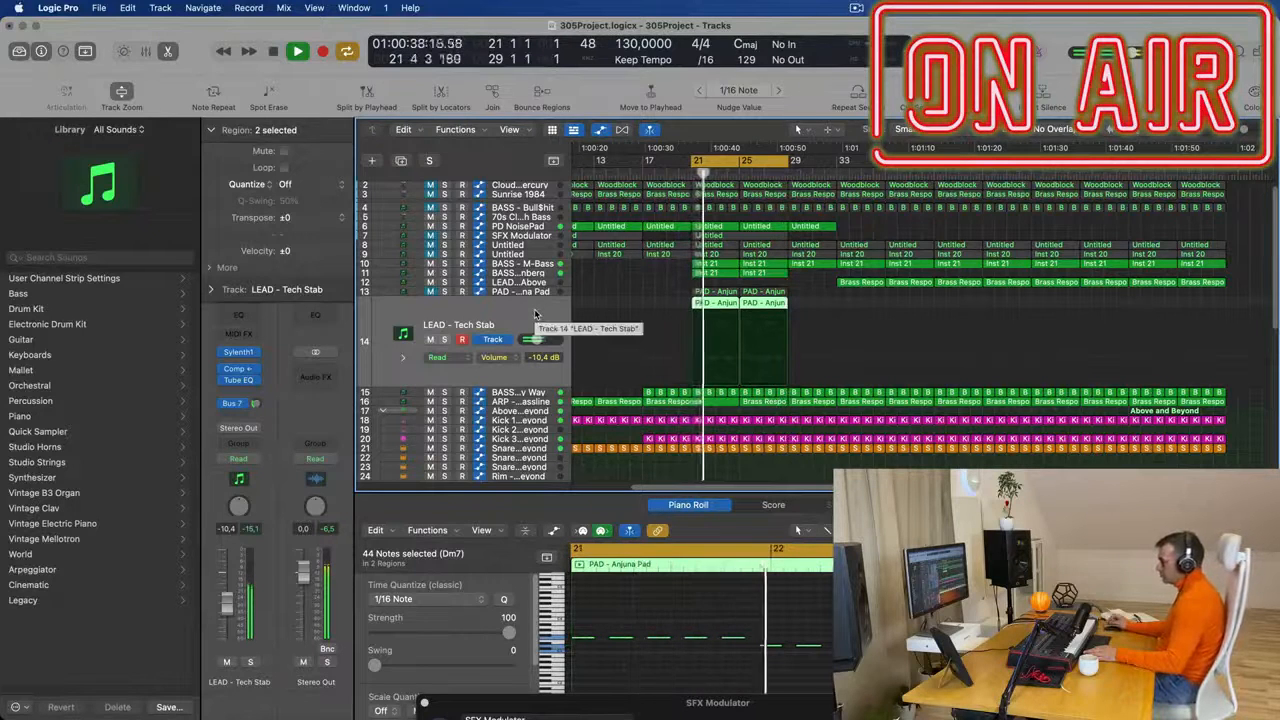
key(space)
key(space)
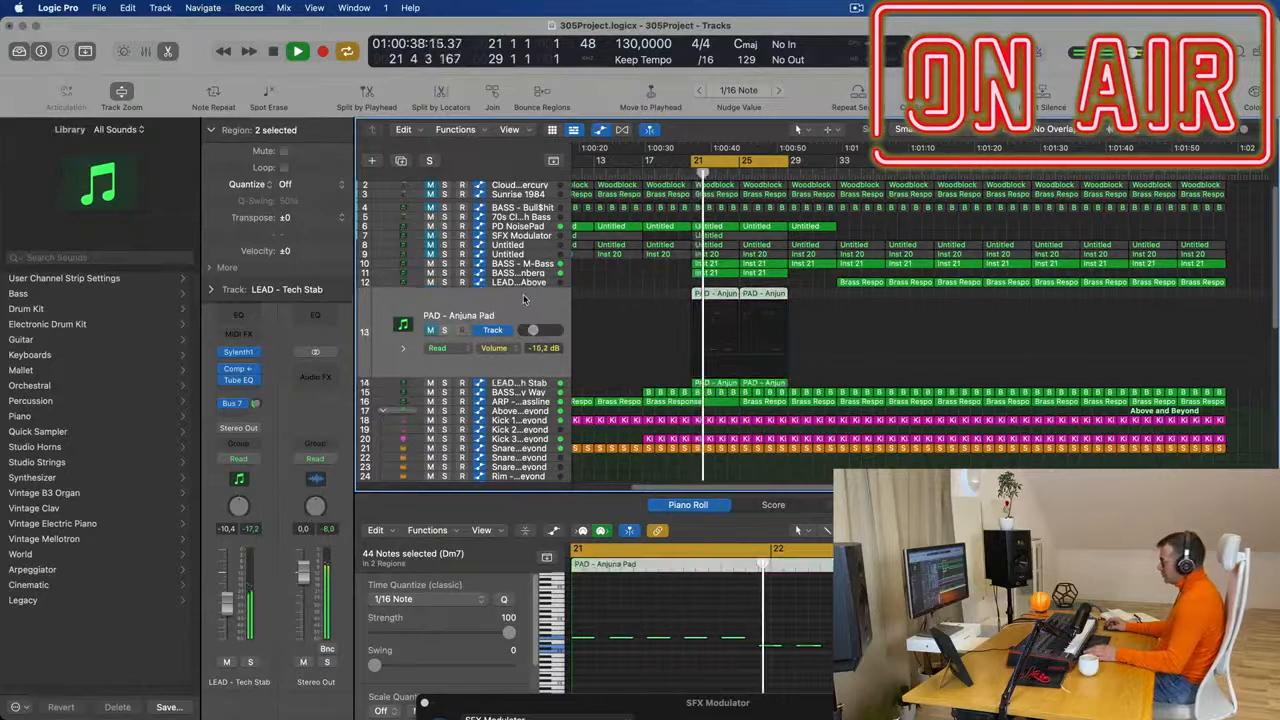
- Unmute the original PAD - Anjuna Pad track and lower its volume to -22.0 dB while playing it with the Tech Stab layer
click(530, 297)
key(space)
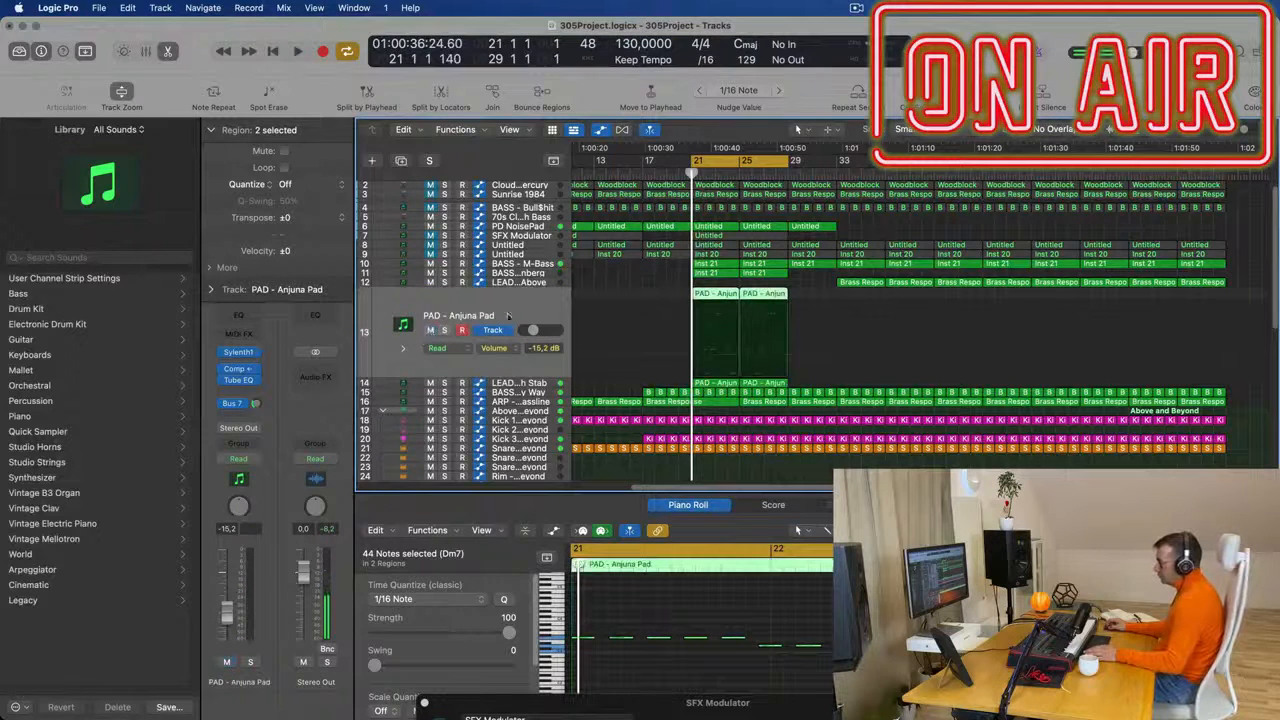
key(space)
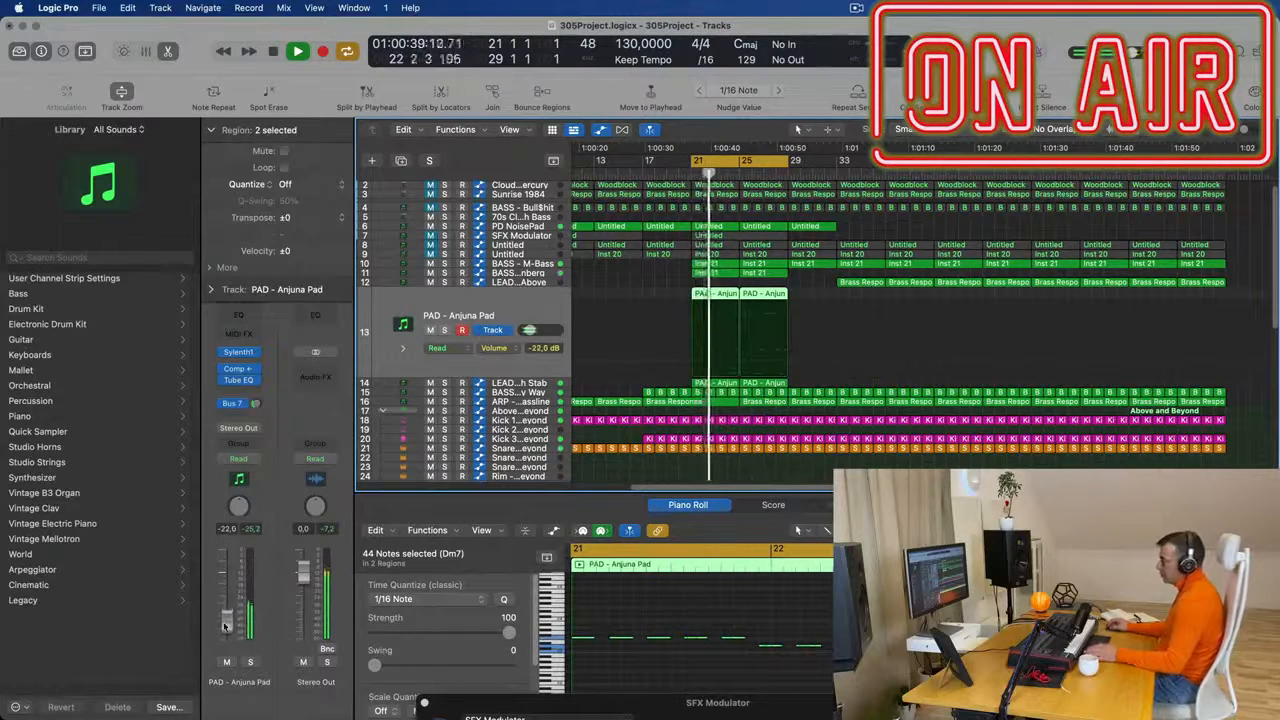
key(super+Left)
key(super+Left)
key(super+Left)
key(super+Left)
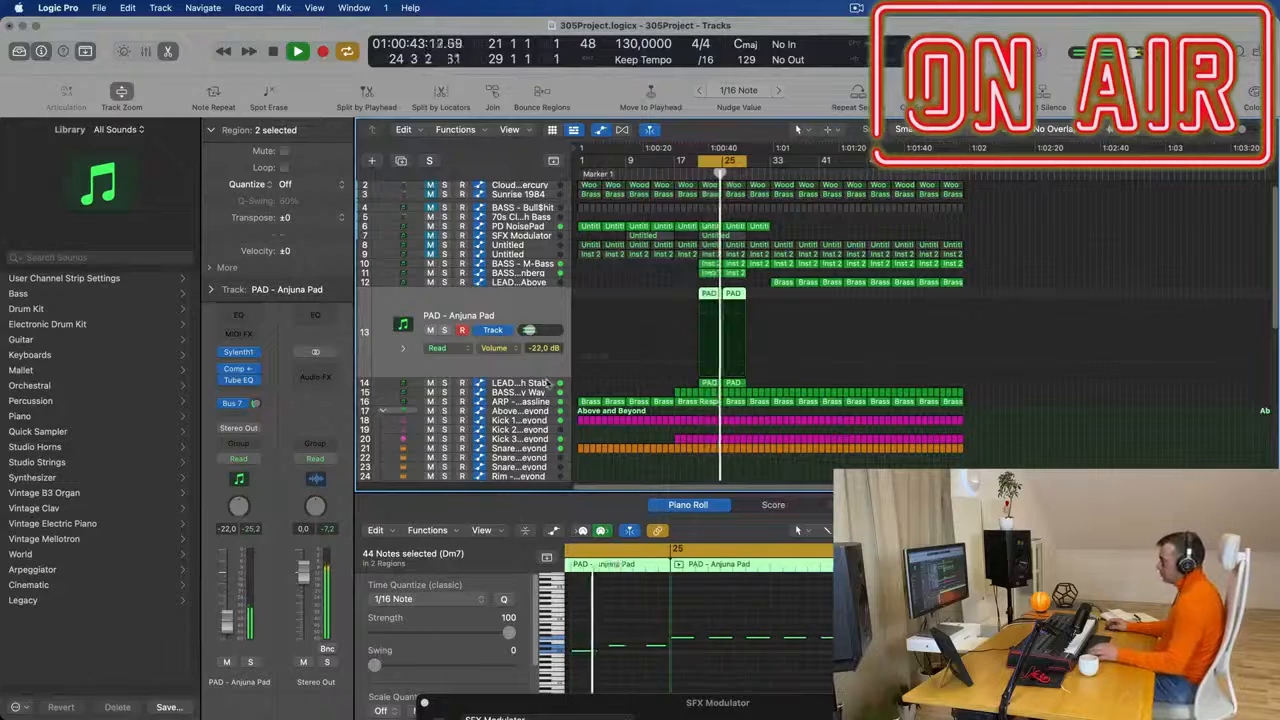
- On the LEAD - Tech Stab track, raise Sylenth1's oscillator A1 detune to 4.810 and oscillator A2 detune to 5.048
key(Down)
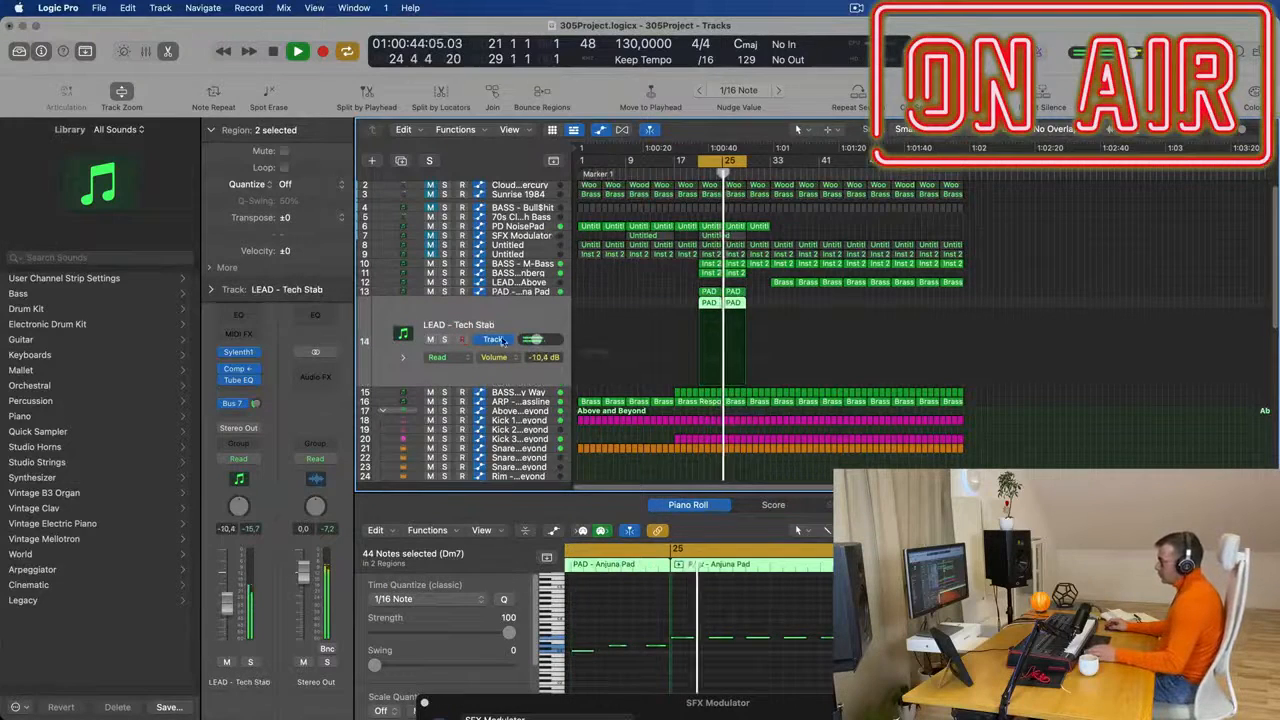
click(238, 352)
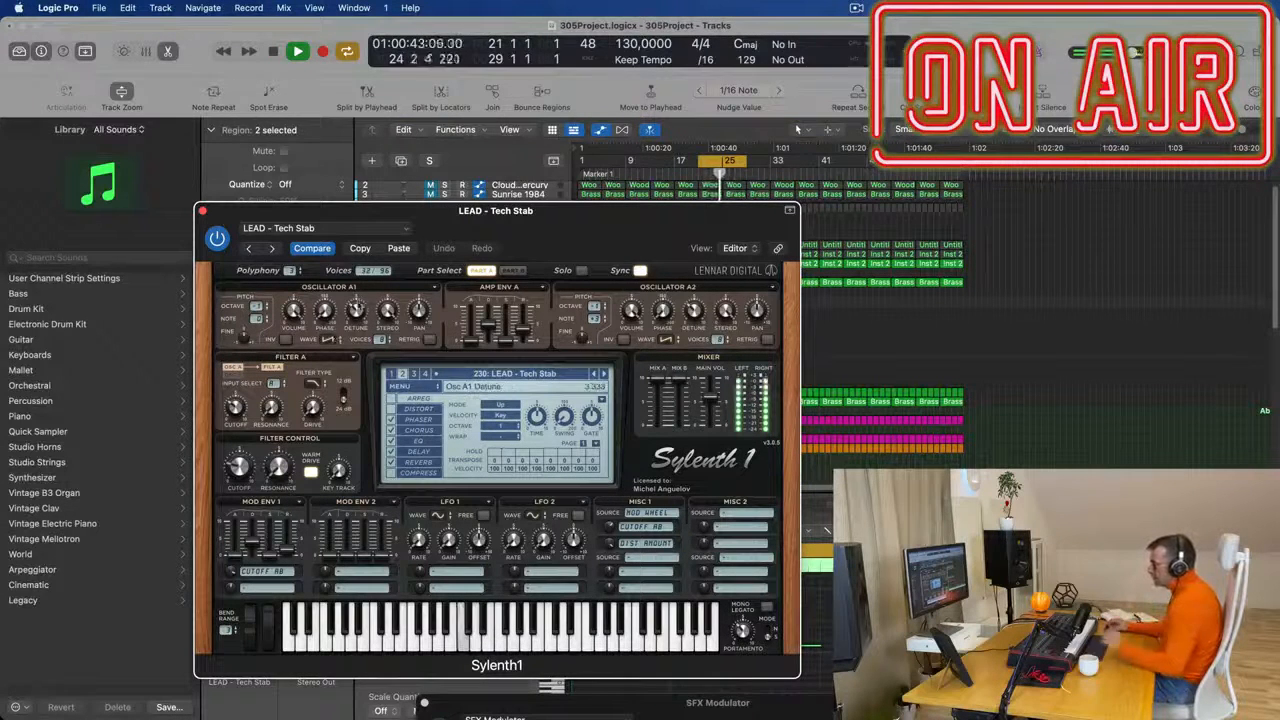
drag(365, 293, 367, 290)
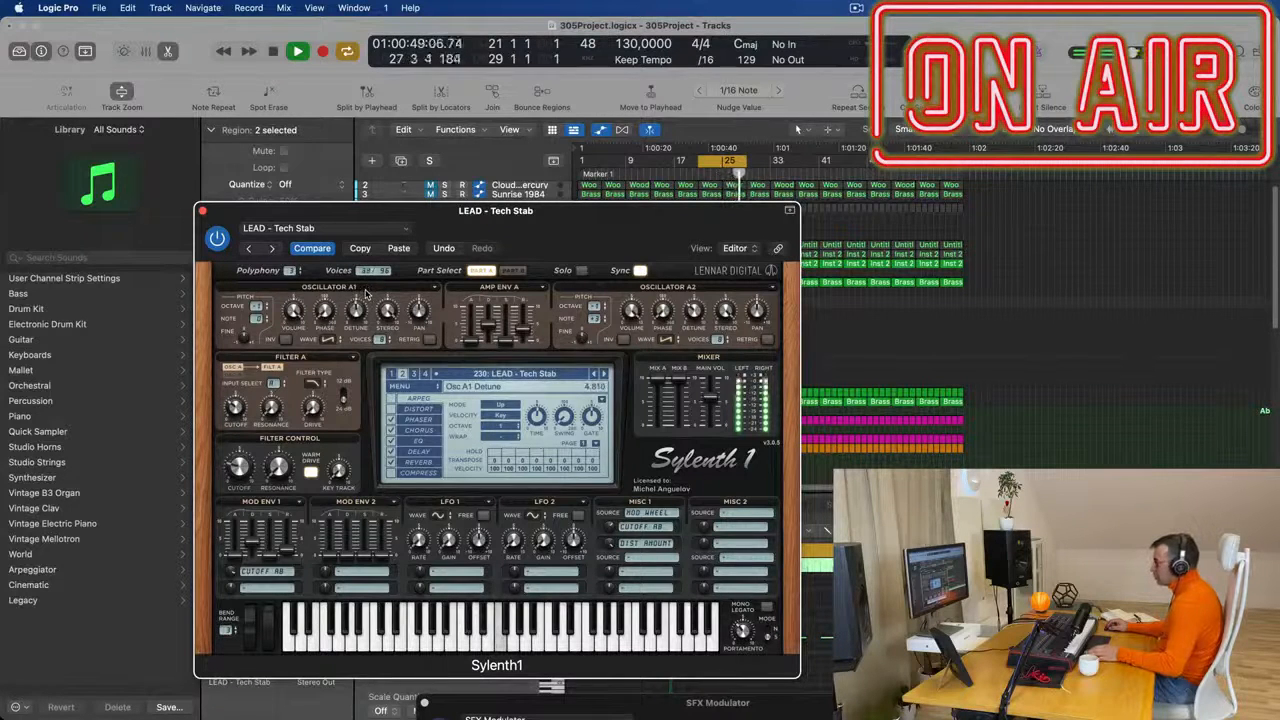
drag(696, 311, 703, 291)
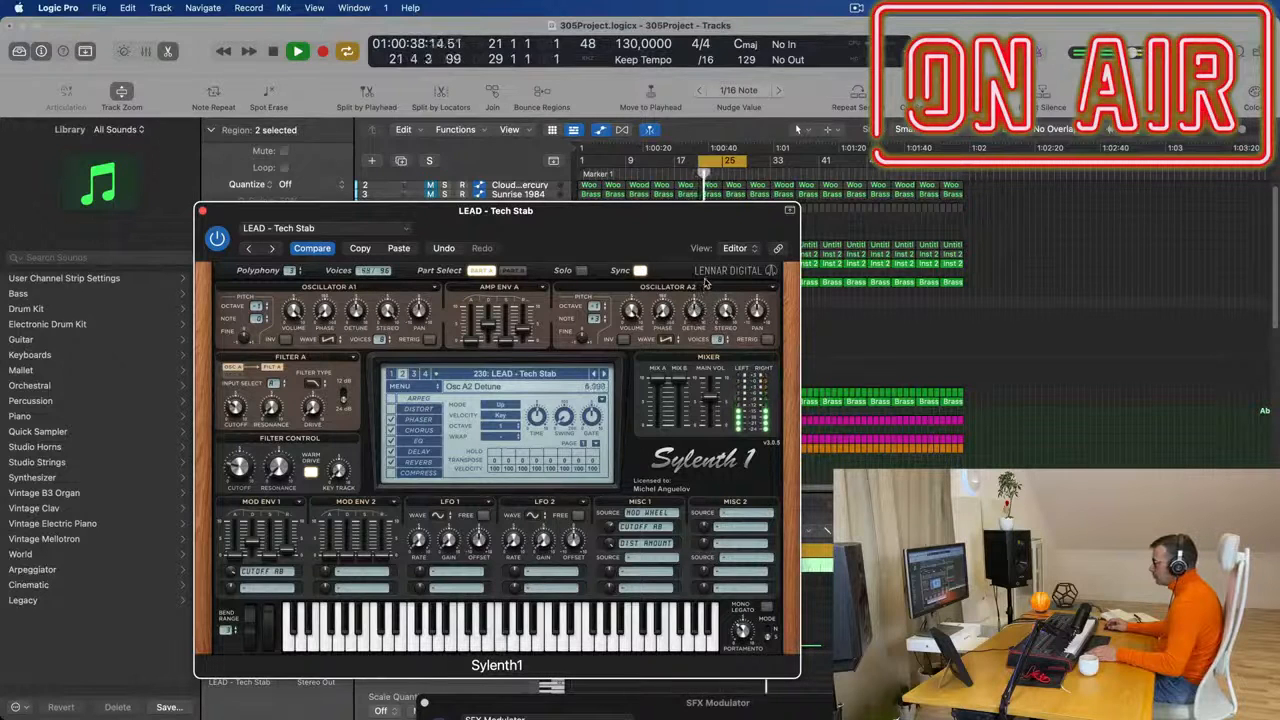
drag(579, 219, 766, 174)
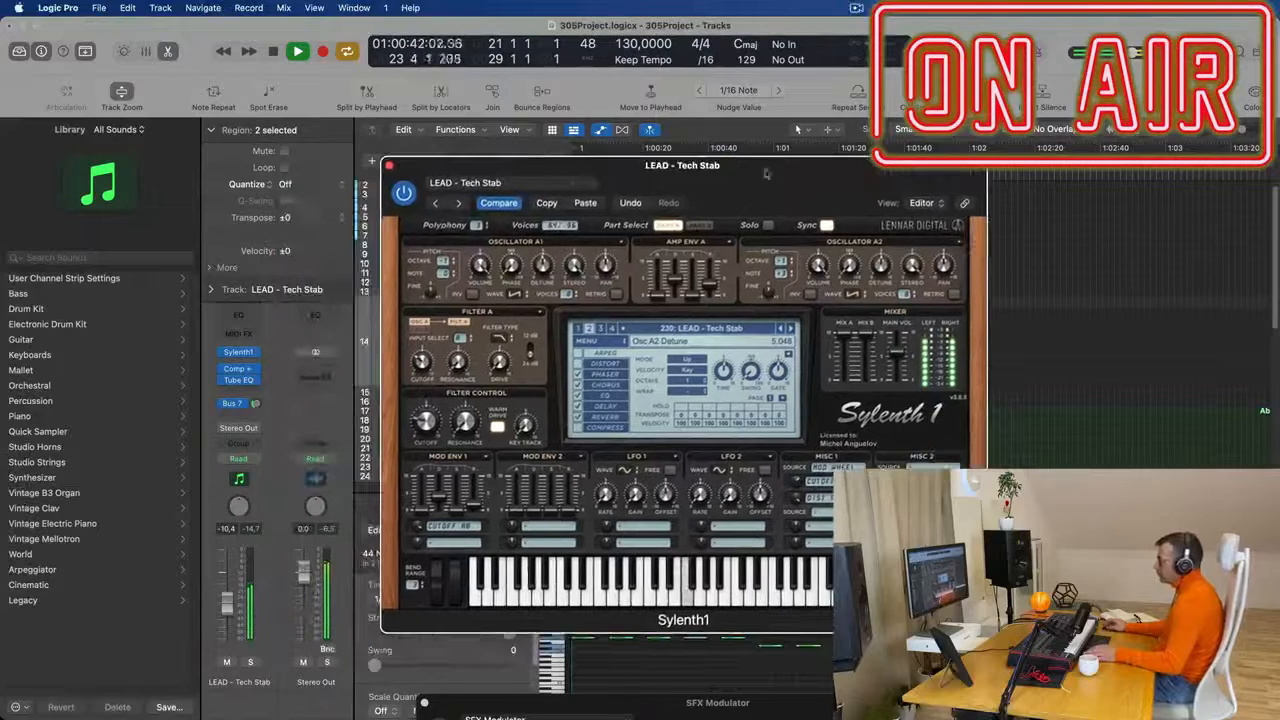
click(390, 166)
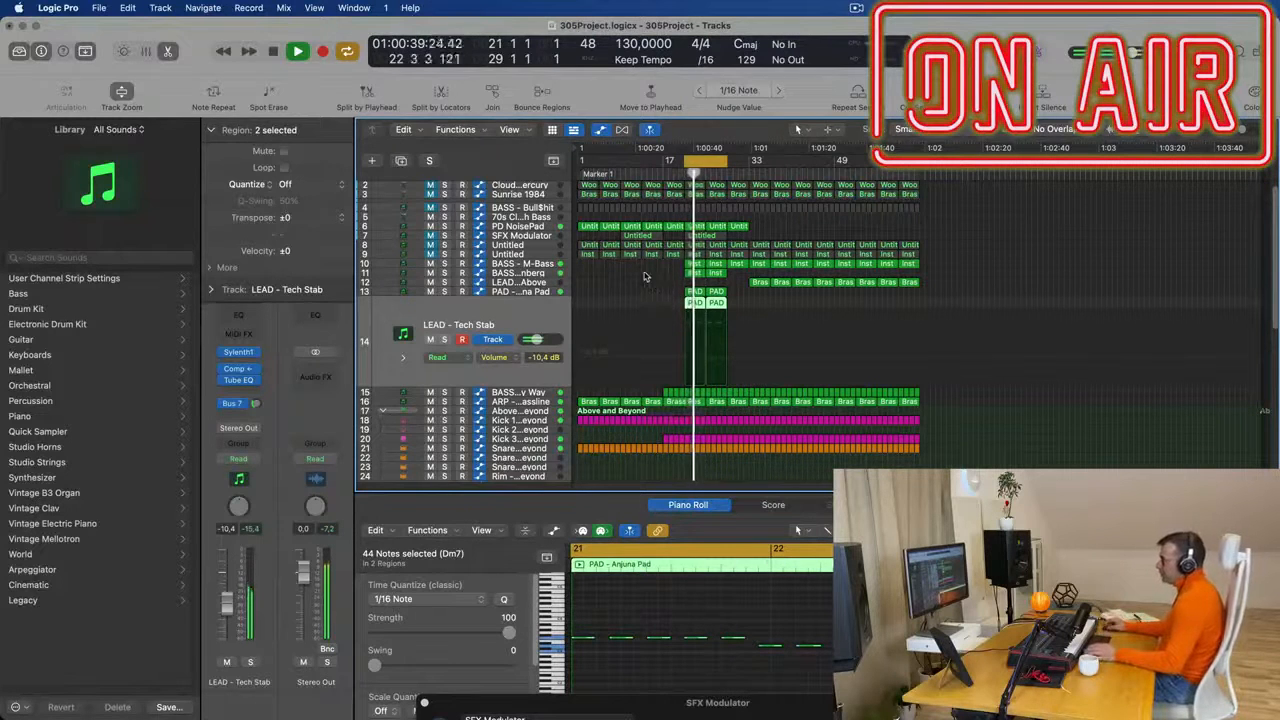
- Delete the first two LEAD Above regions at bars 33 to 41, and repeat the Wippenberg, Anjuna Pad and Tech Stab regions through bar 37
drag(739, 282, 680, 311)
key(Delete)
key(super+r)
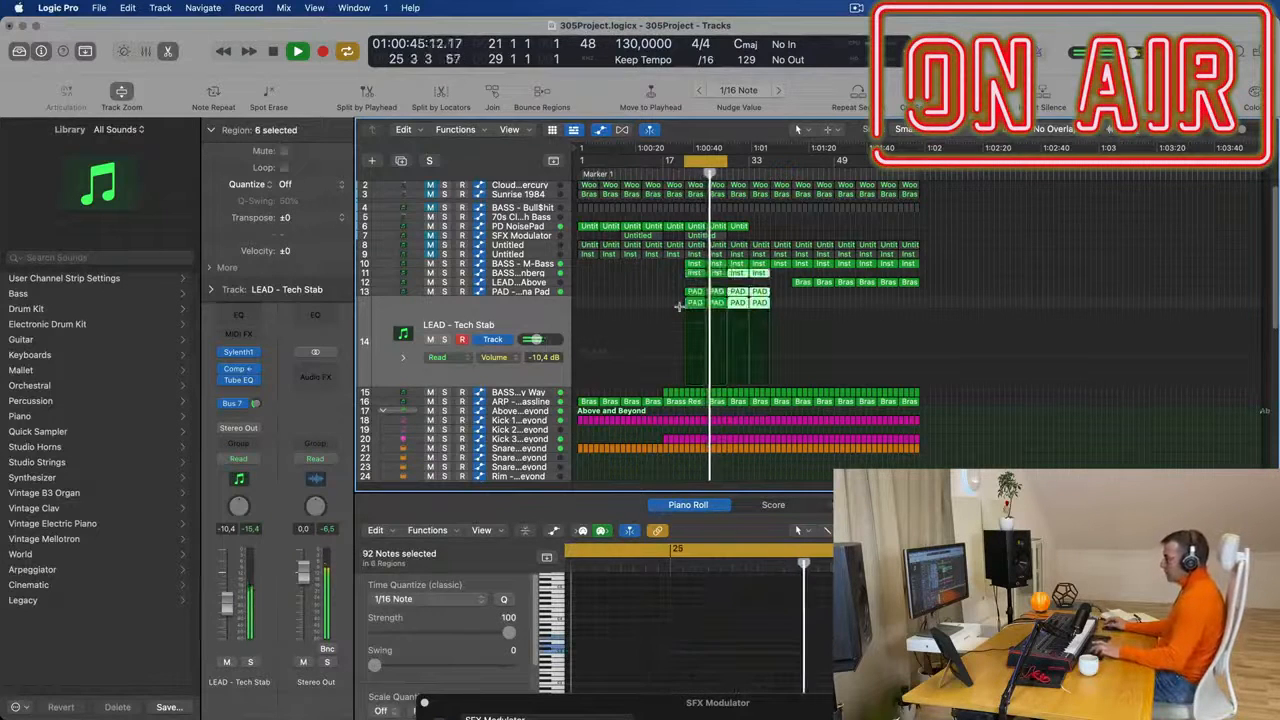
click(800, 282)
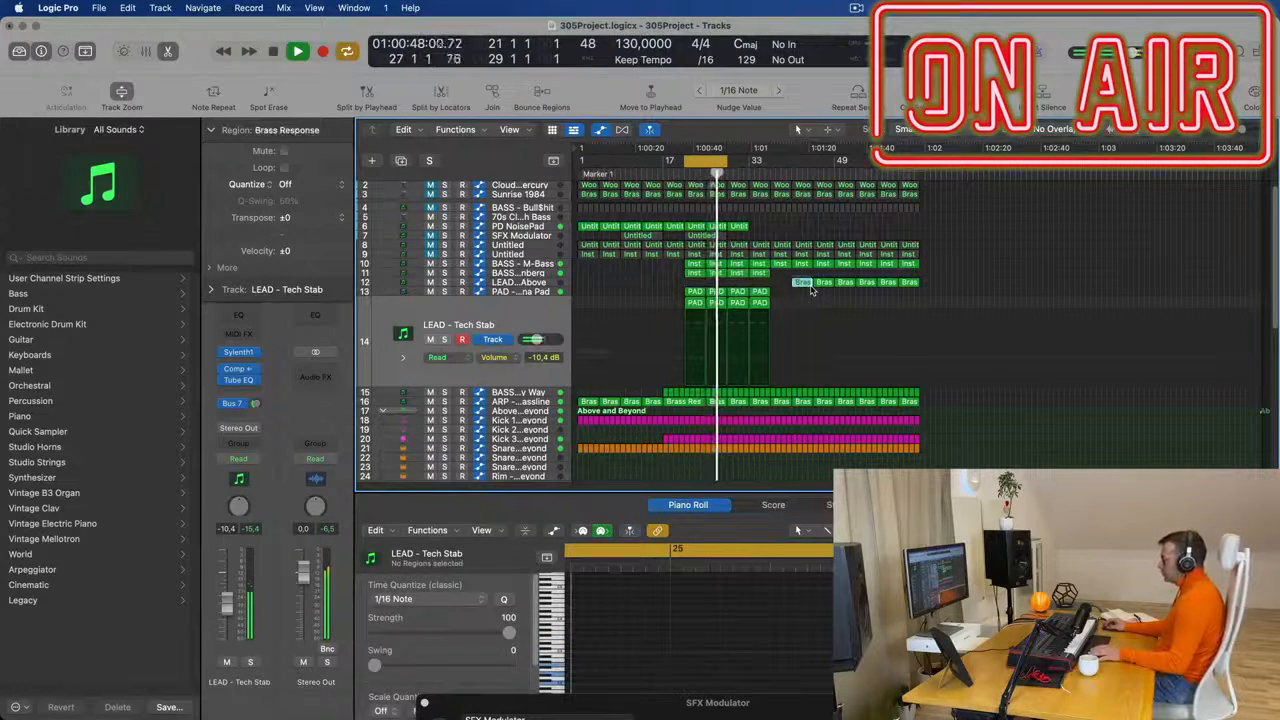
- Mute the BASS - M-Bass and BASS - Wippenberg tracks and replay the cycle from bar 21
key(space)
key(space)
click(652, 278)
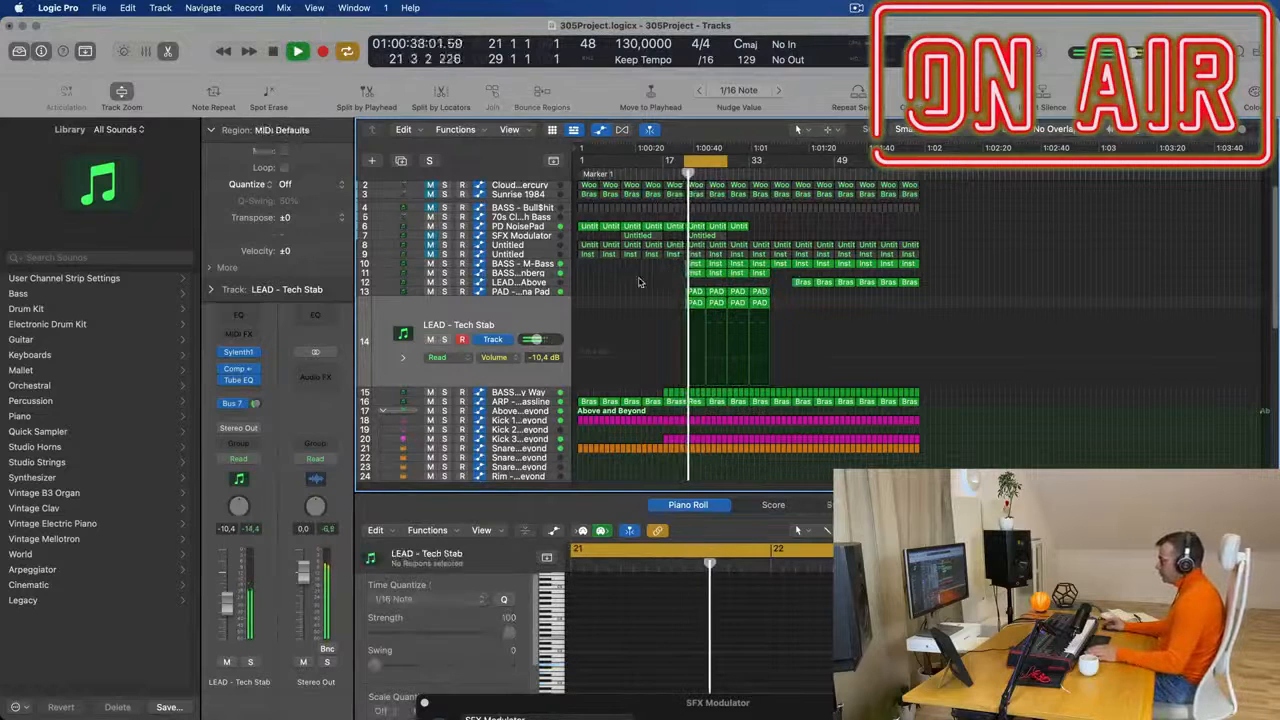
click(430, 265)
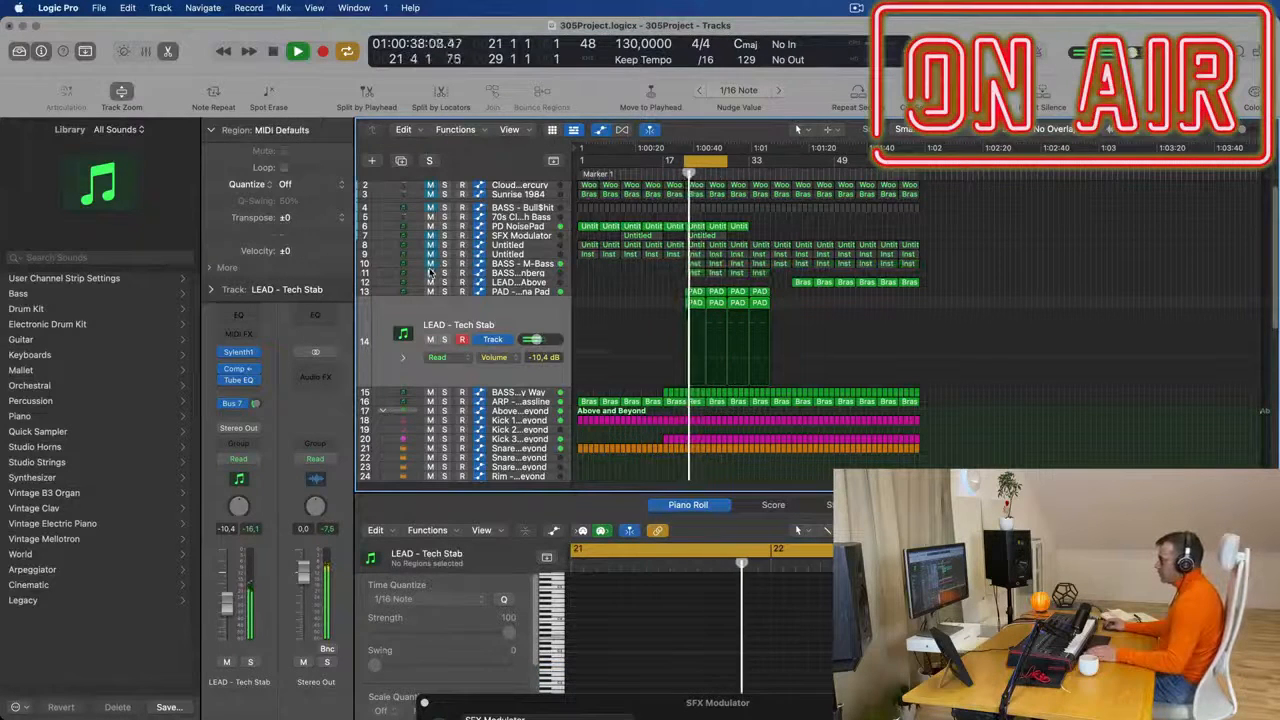
key(space)
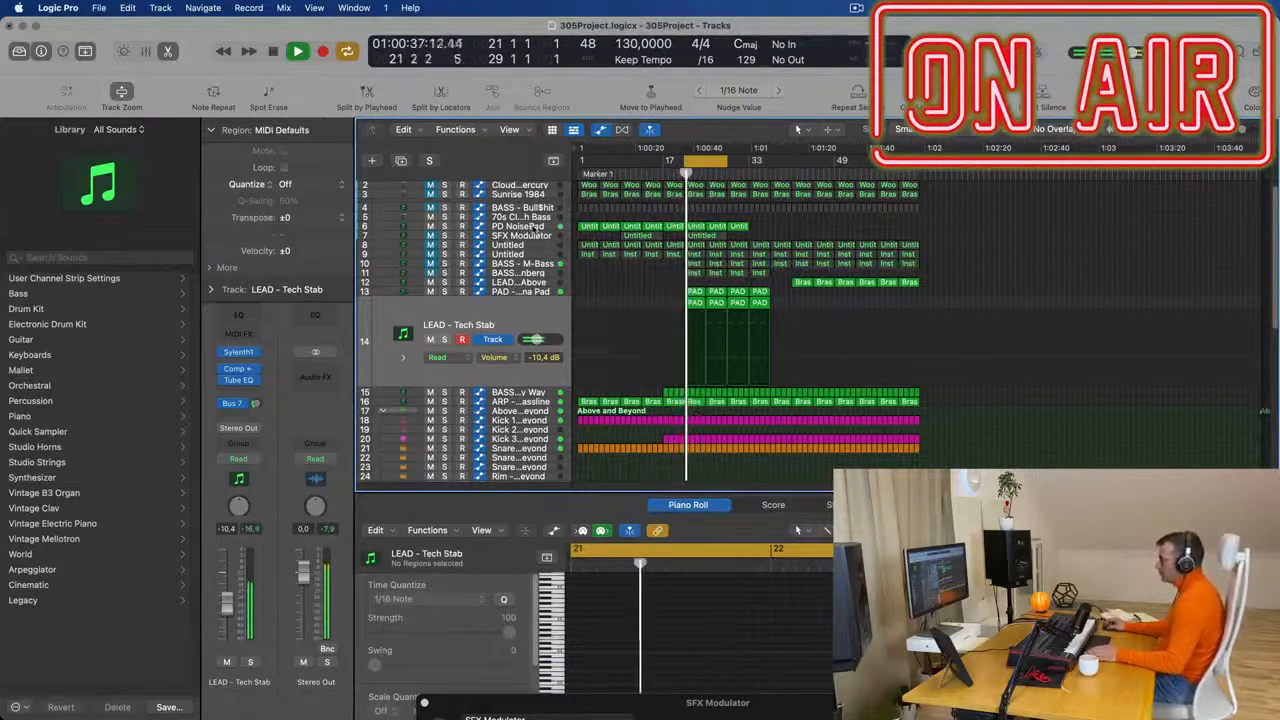
- Delete the two PD NoisePad regions within the cycle between bars 21 and 29
click(543, 228)
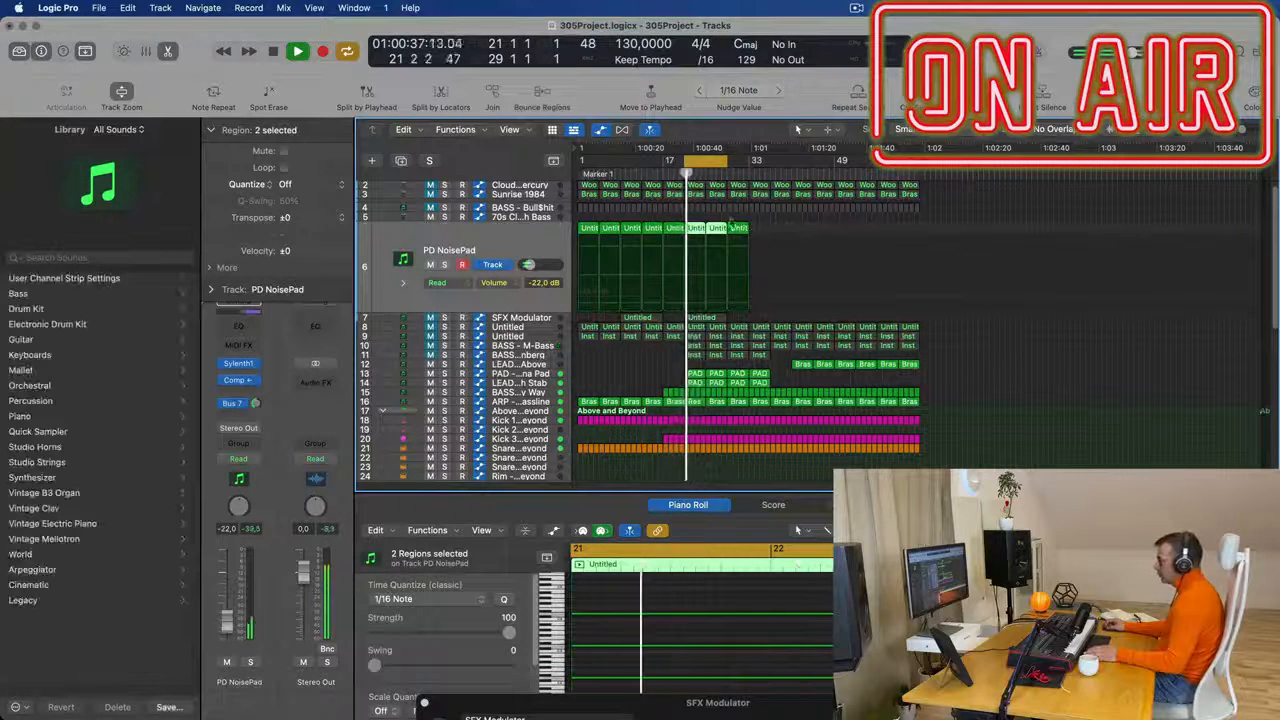
key(Delete)
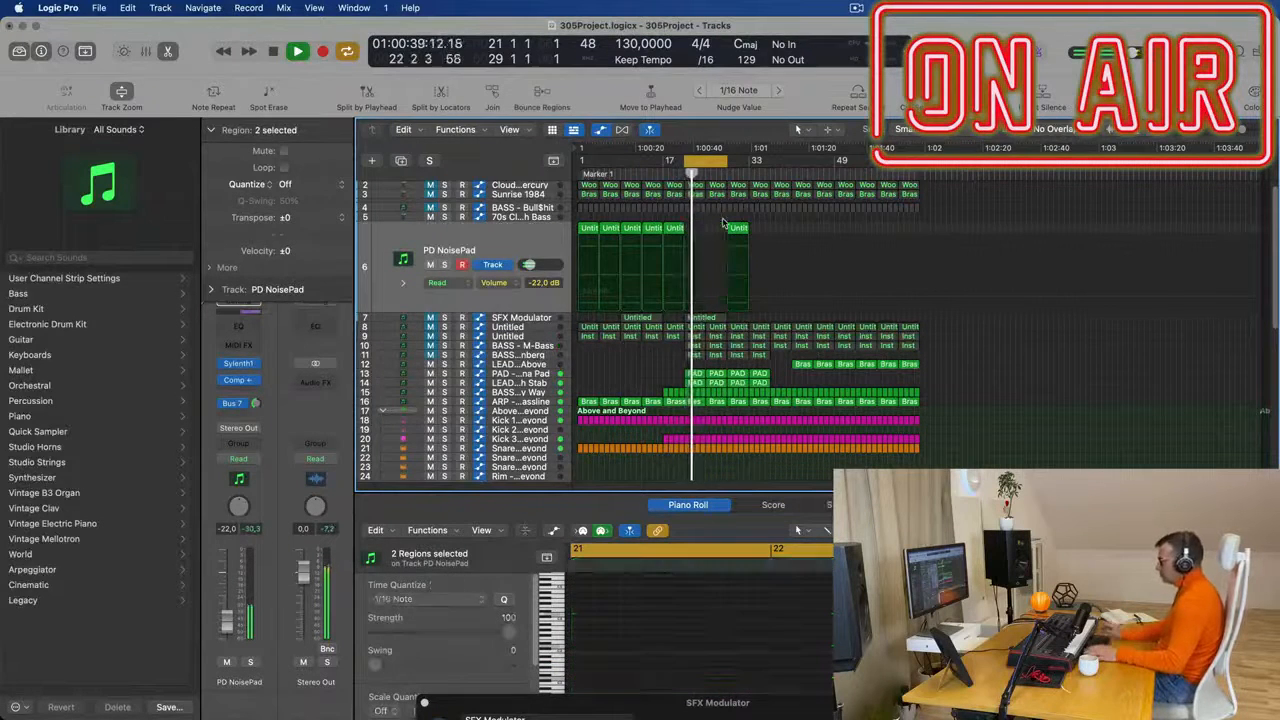
key(super+Right)
key(super+Right)
key(super+Right)
key(super+Right)
key(super+Right)
key(super+Right)
key(super+Left)
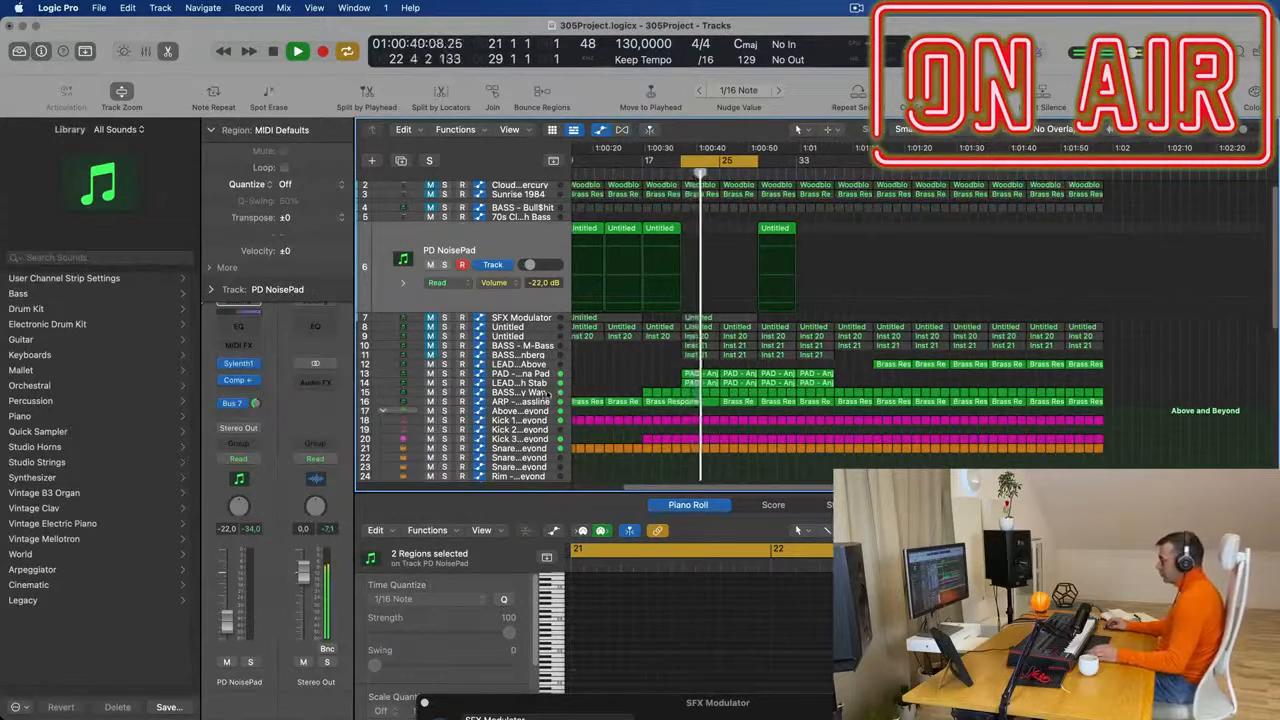
- Solo BASS - Get Outta My Way briefly, and mute it together with the ARP - Fat Bassline track
click(546, 394)
click(444, 348)
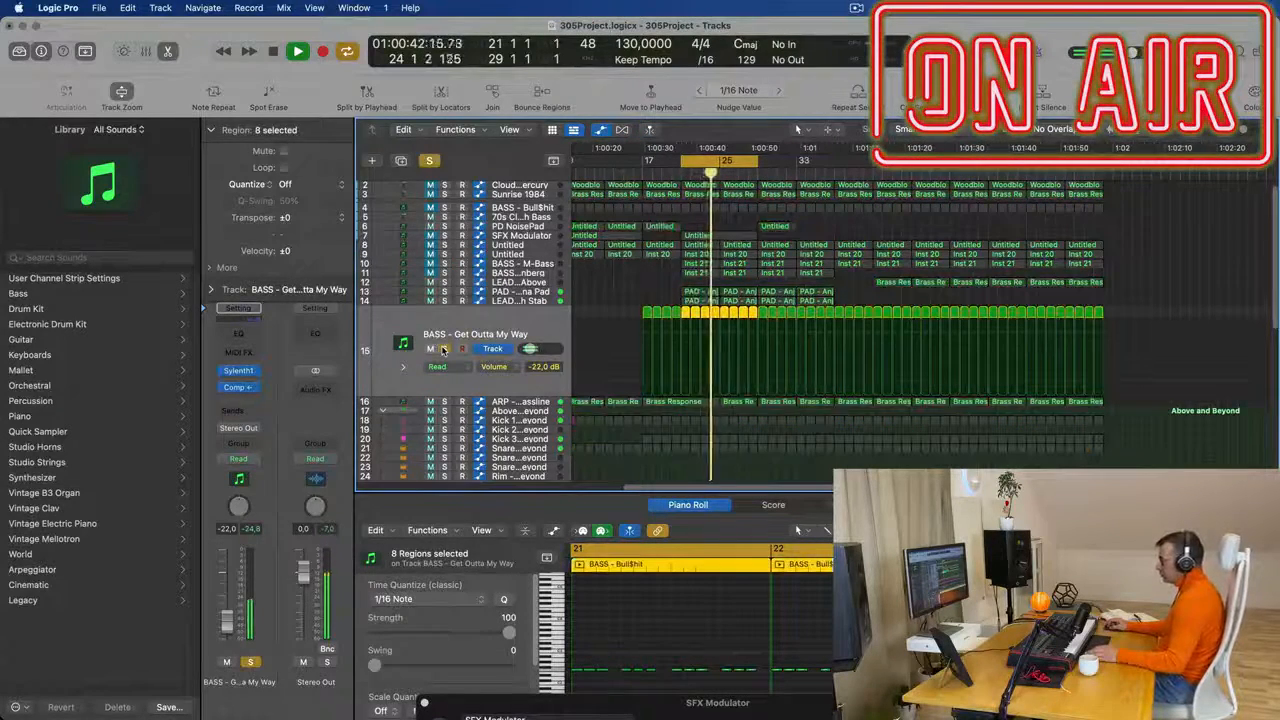
click(444, 348)
click(430, 348)
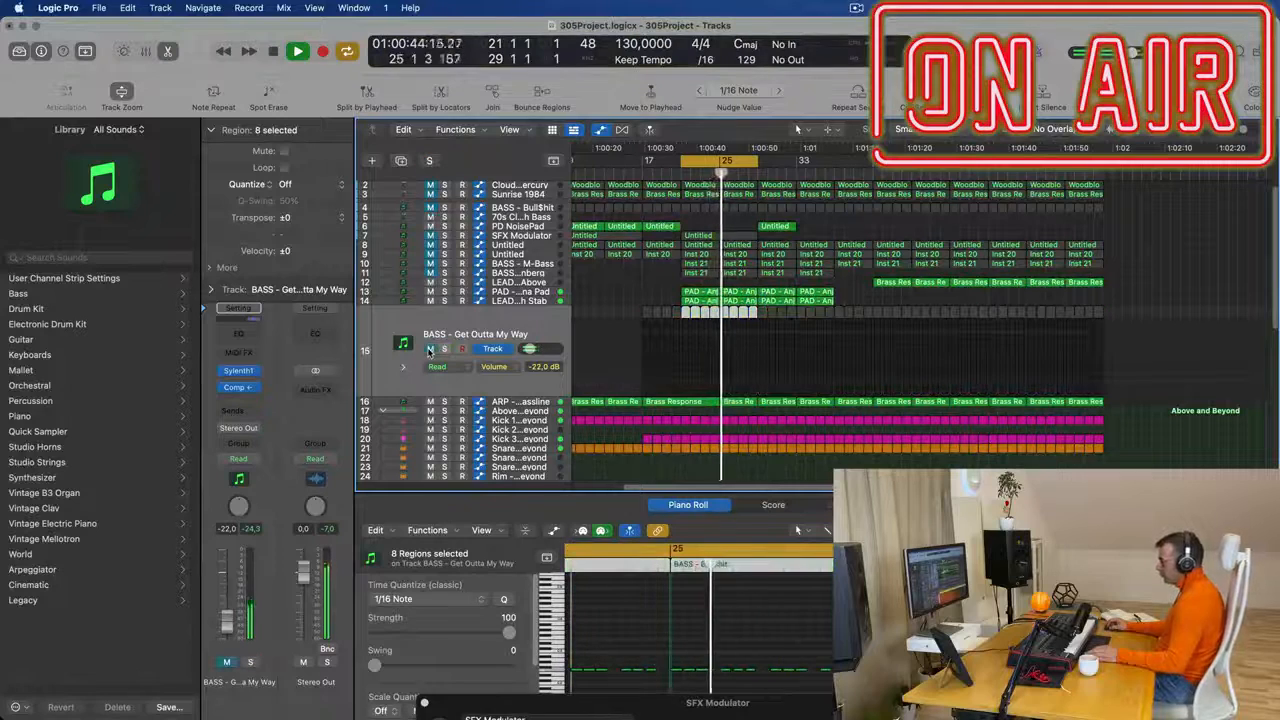
click(500, 402)
key(Return)
click(430, 357)
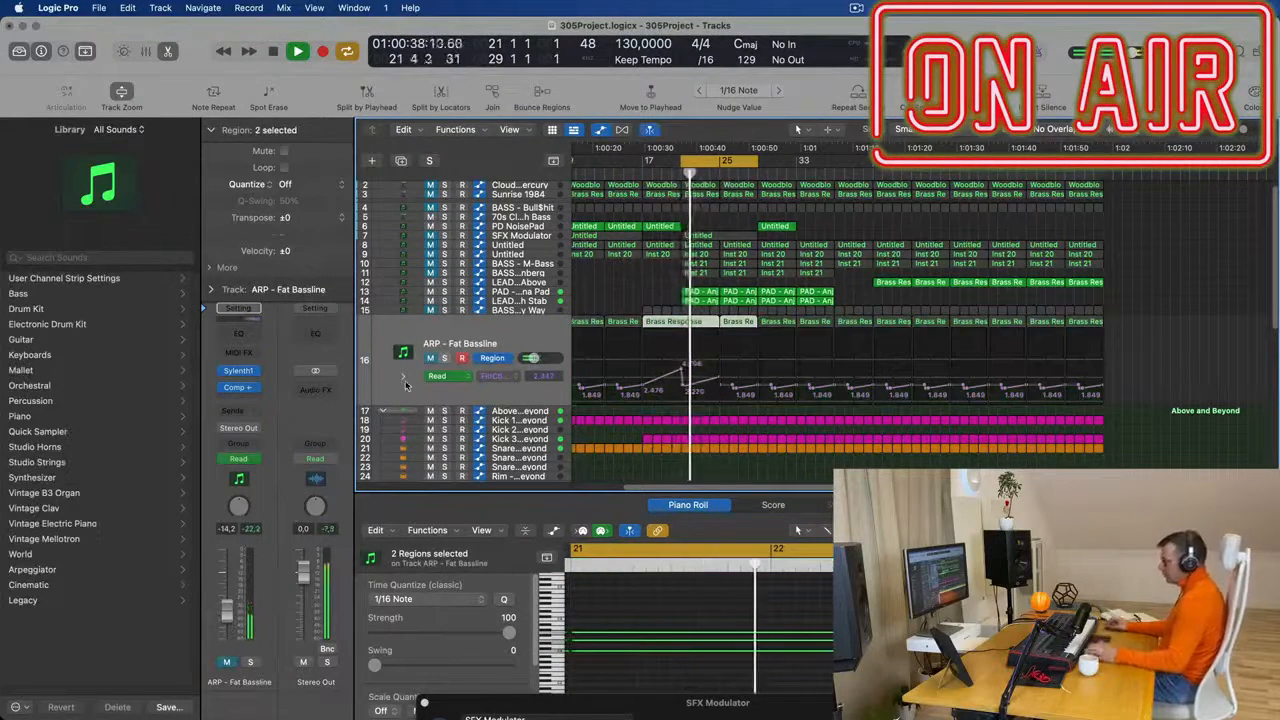
- Copy two PD NoisePad regions into the empty gap at bars 21 to 29 and replay the cycle
scroll(600, 268, up, 1)
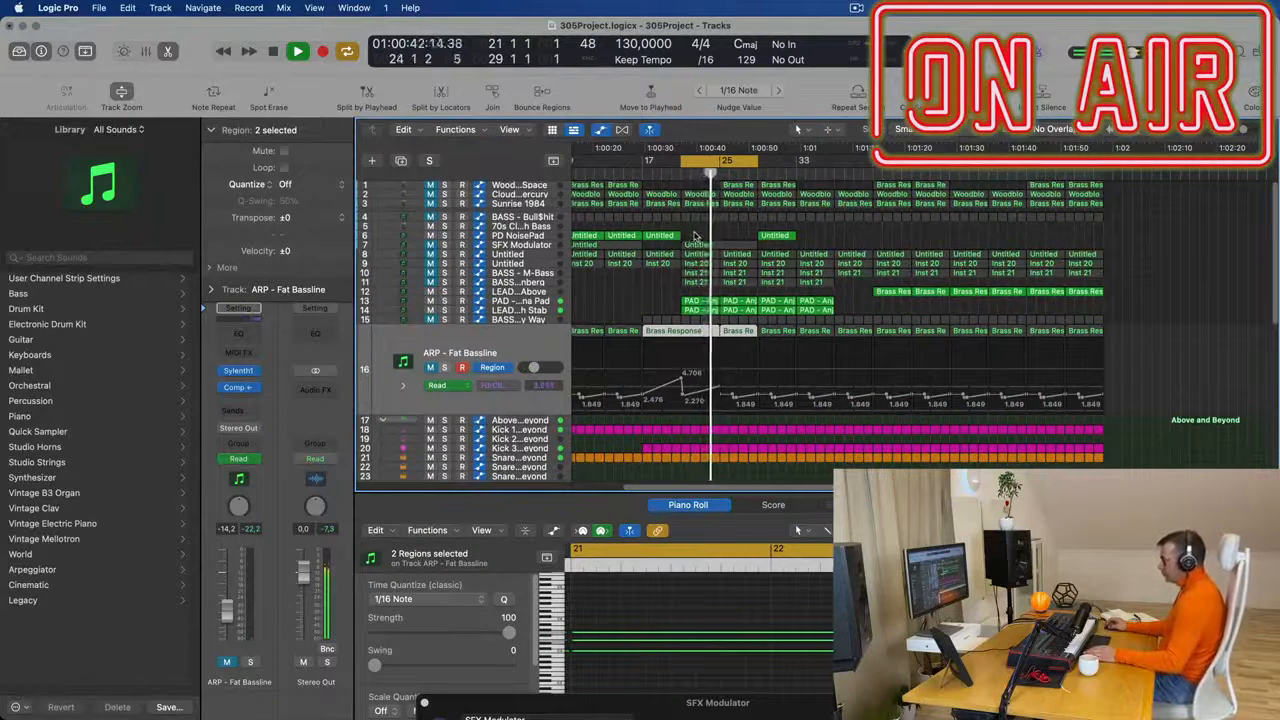
click(645, 236)
drag(618, 238, 695, 238)
key(space)
key(space)
click(530, 238)
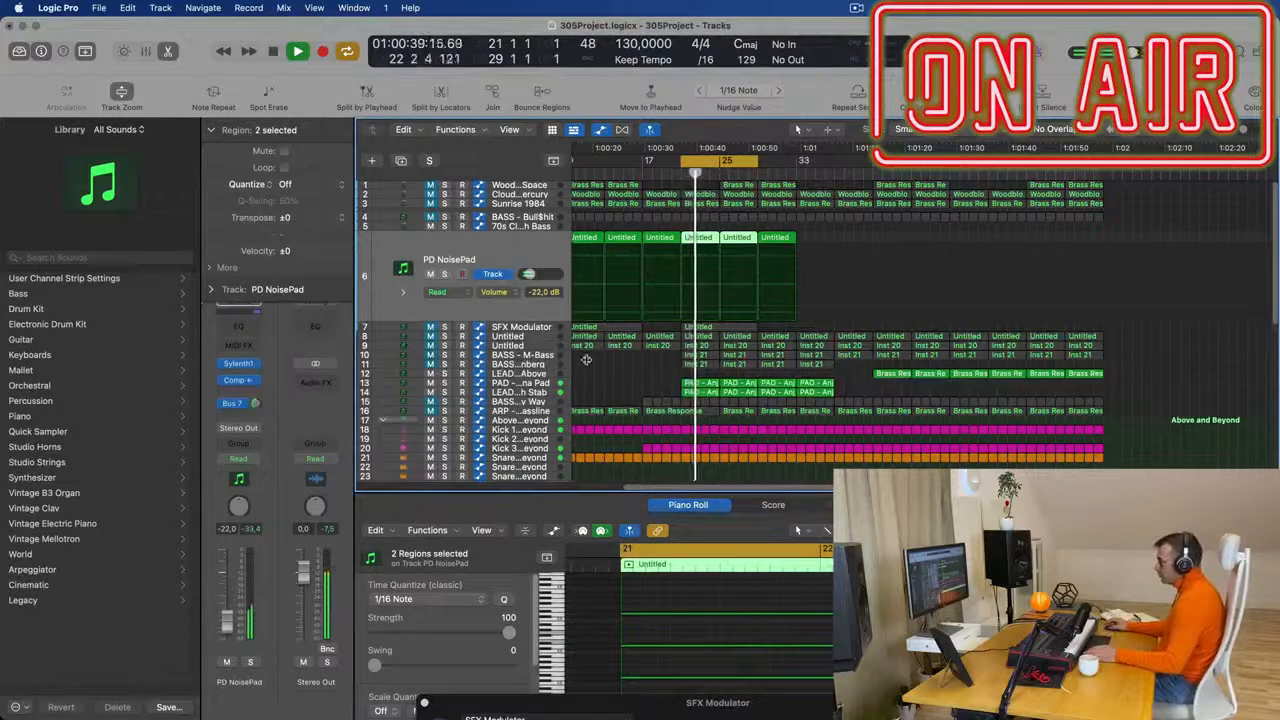
- Unmute BASS - Get Outta My Way, check it in solo and set its volume to -16.4 dB
scroll(610, 363, up, 2)
scroll(617, 366, left, 2)
click(540, 402)
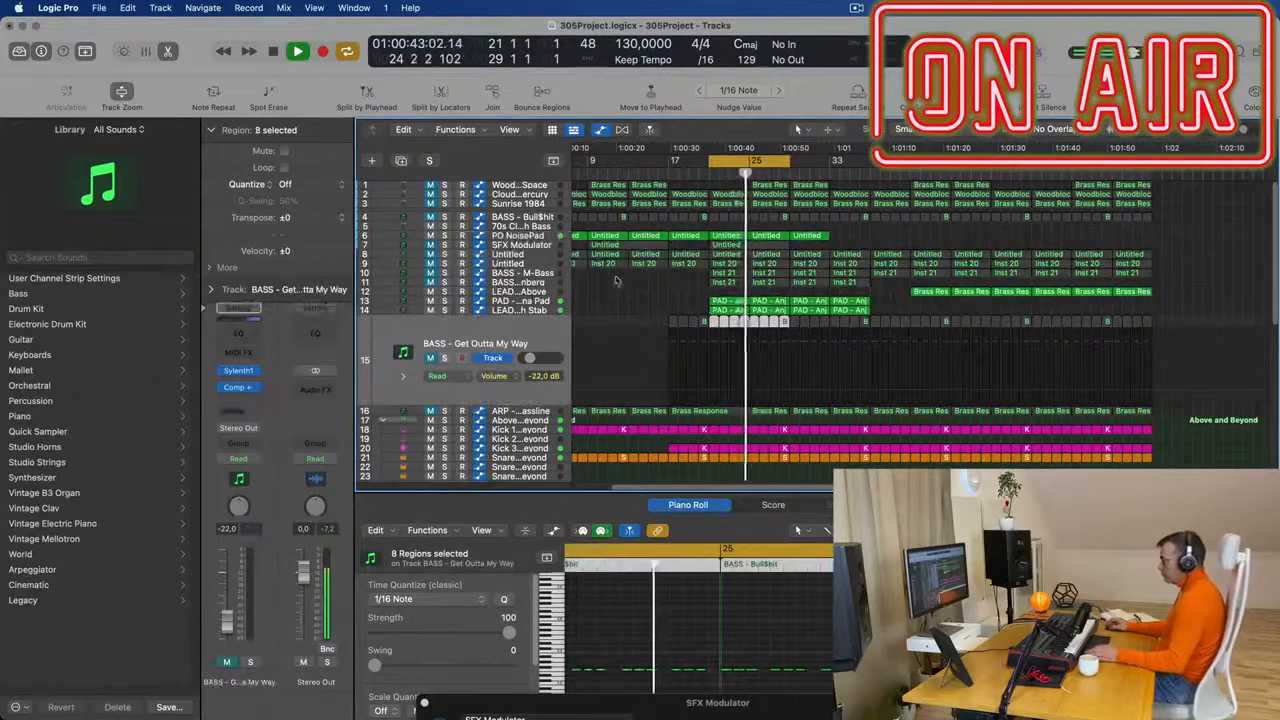
click(430, 359)
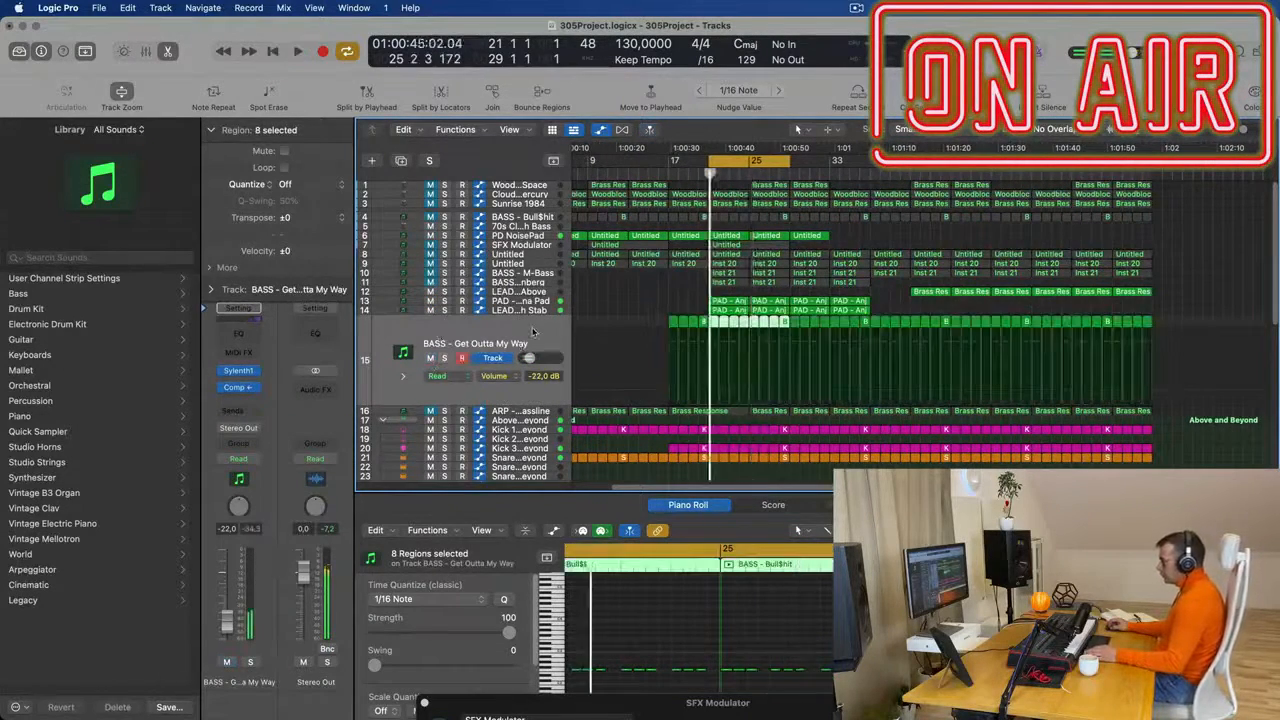
click(250, 662)
click(250, 662)
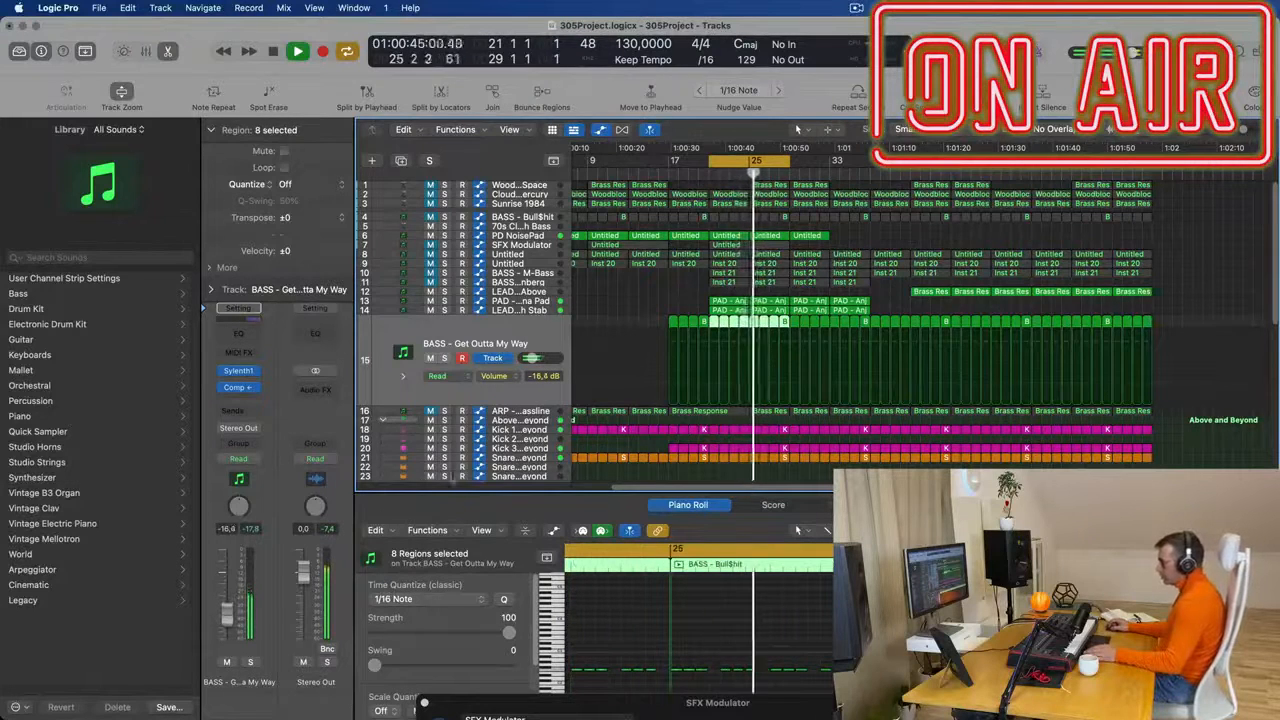
- Unmute the ARP - Fat Bassline track and set its volume to -13.6 dB
click(522, 411)
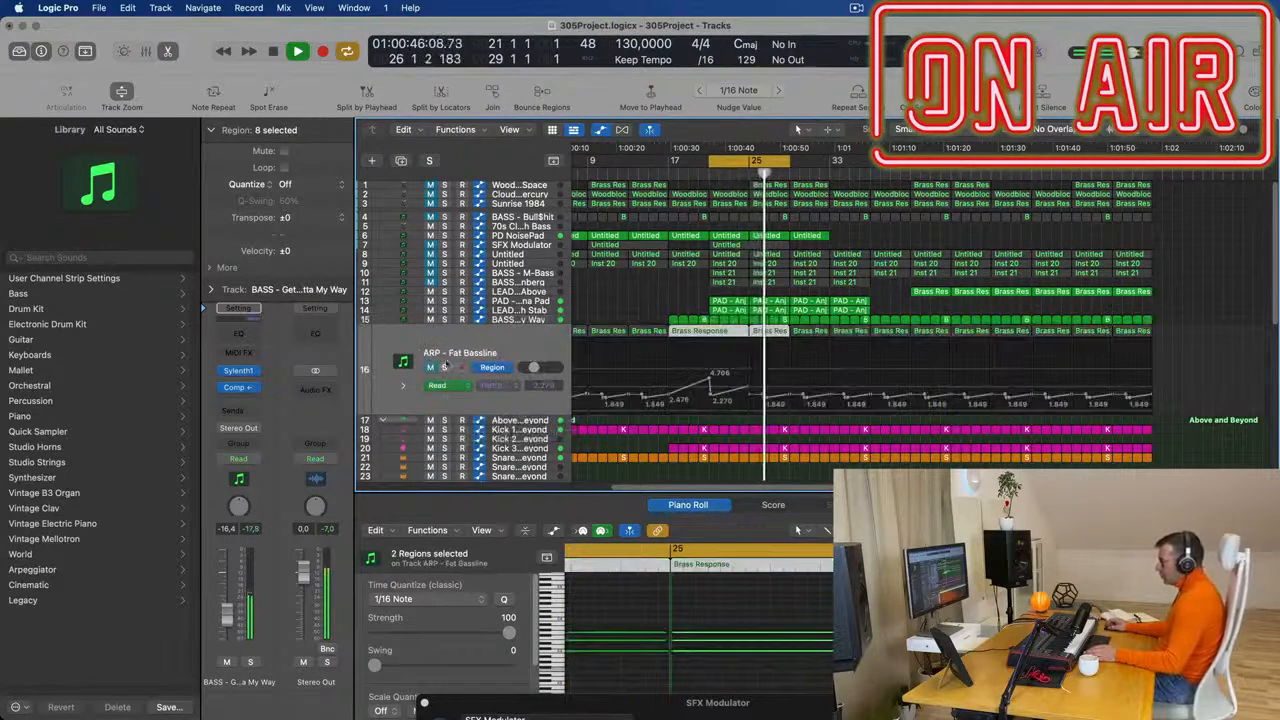
click(431, 367)
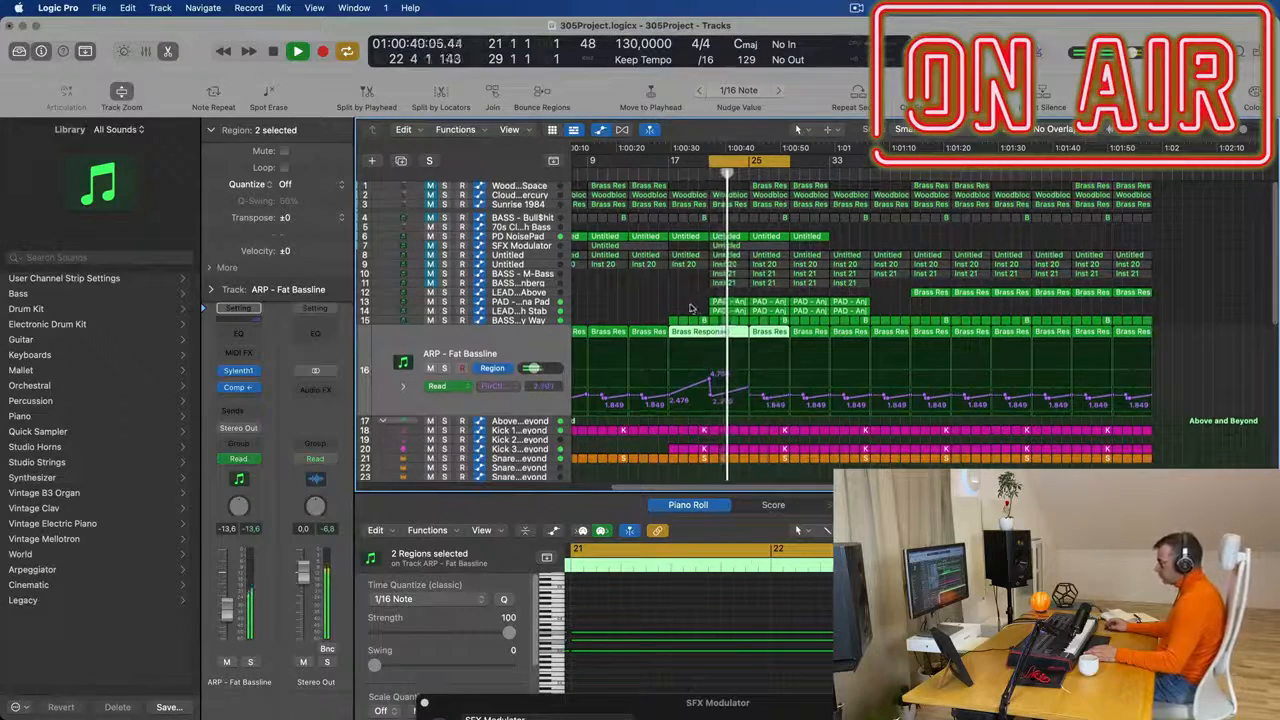
scroll(665, 306, up, 3)
scroll(665, 306, down, 2)
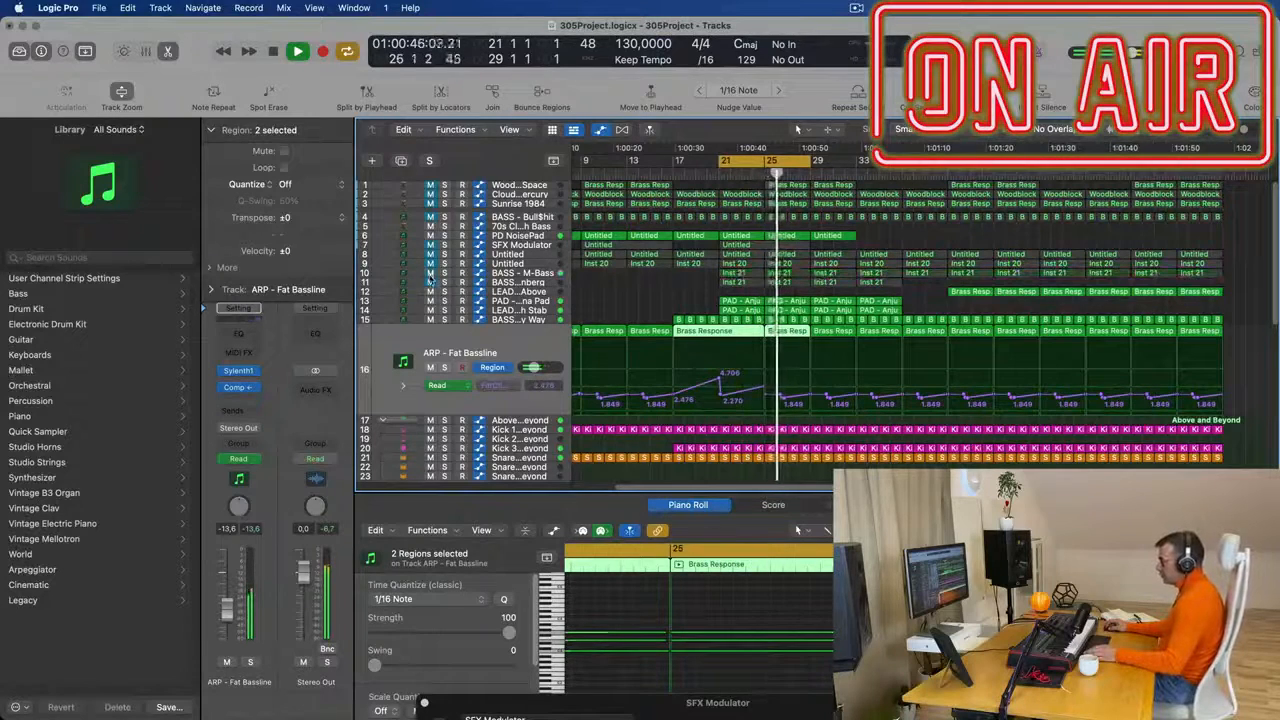
- Unmute the BASS - M-Bass and BASS - Wippenberg tracks while the cycle plays
click(541, 283)
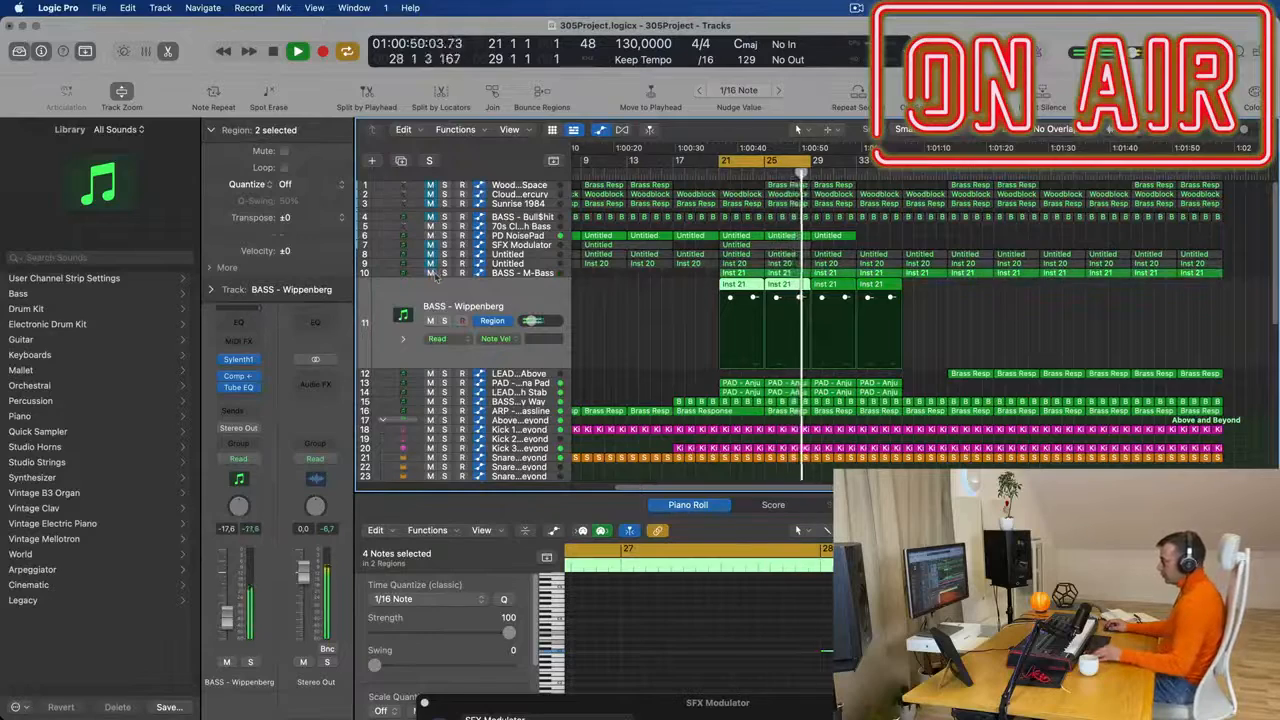
key(super+Left)
key(super+Left)
key(super+Right)
key(super+Right)
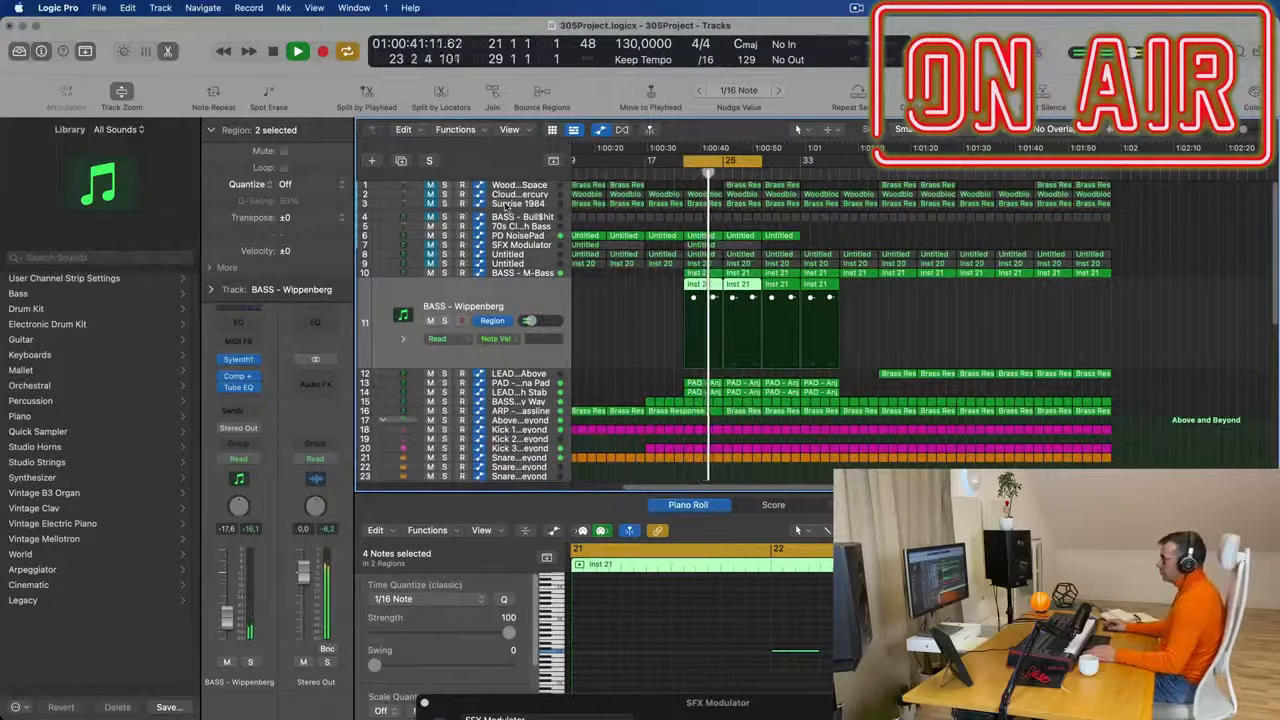
- Delete the muted untitled Mini V track (Inst 20) together with its regions
click(528, 264)
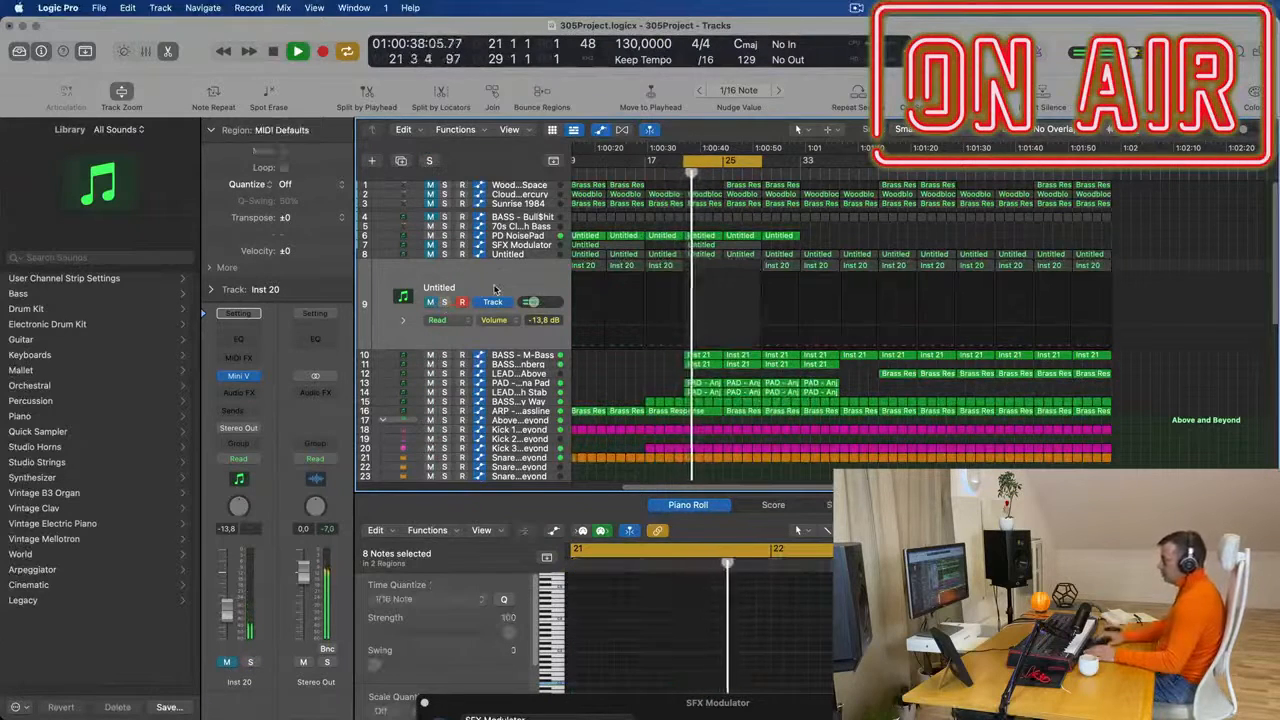
key(super+BackSpace)
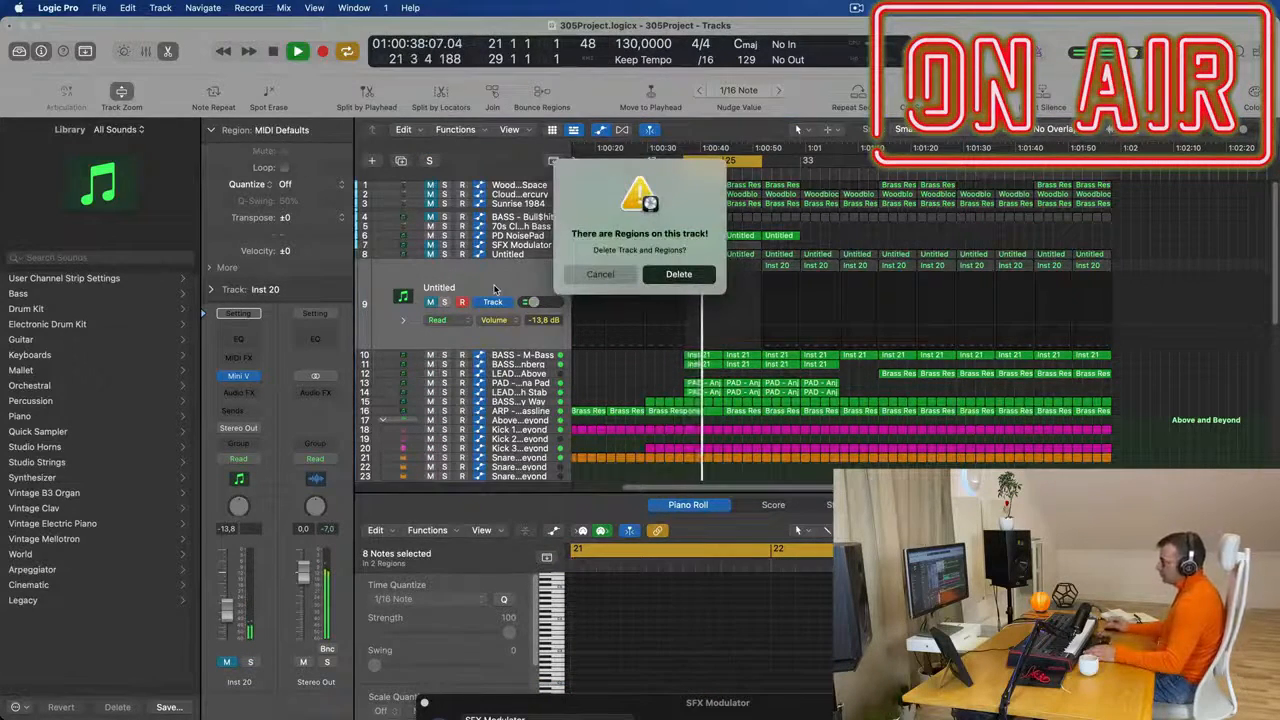
key(Return)
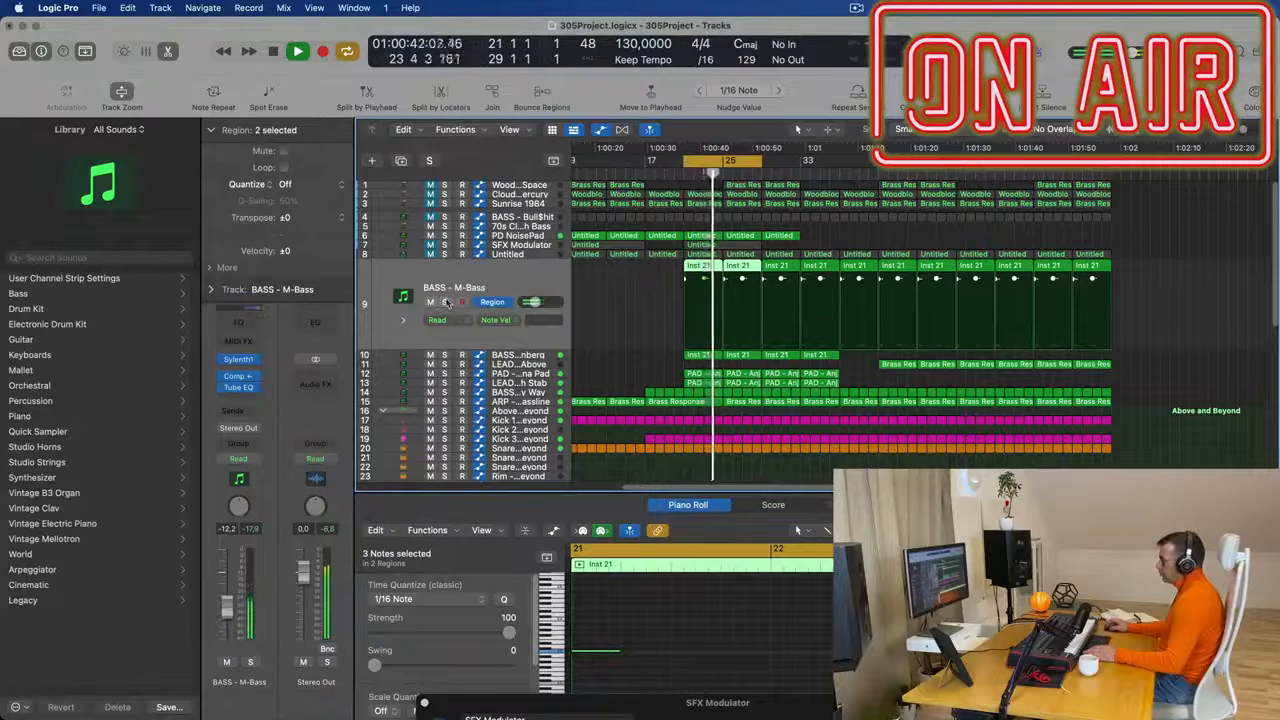
- Unmute the untitled CS-80V2 track, lower its volume to -17.8 dB and select all notes of its two cycled regions
click(518, 256)
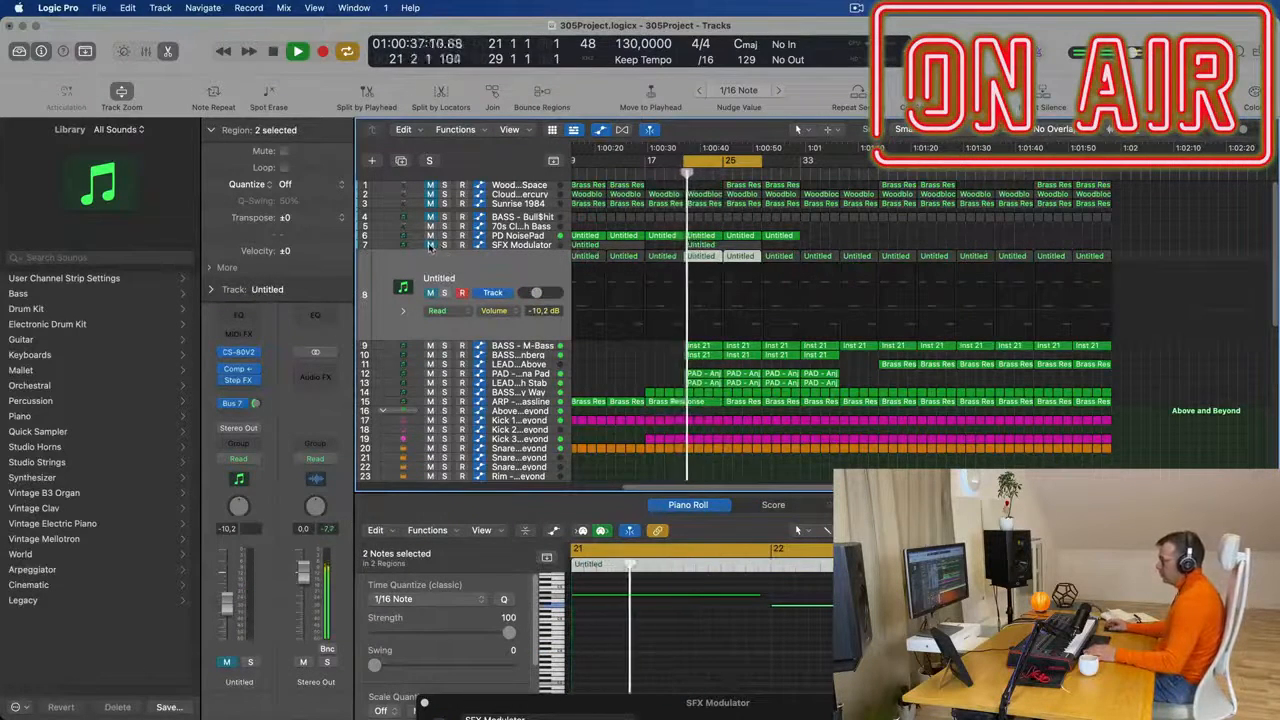
click(515, 265)
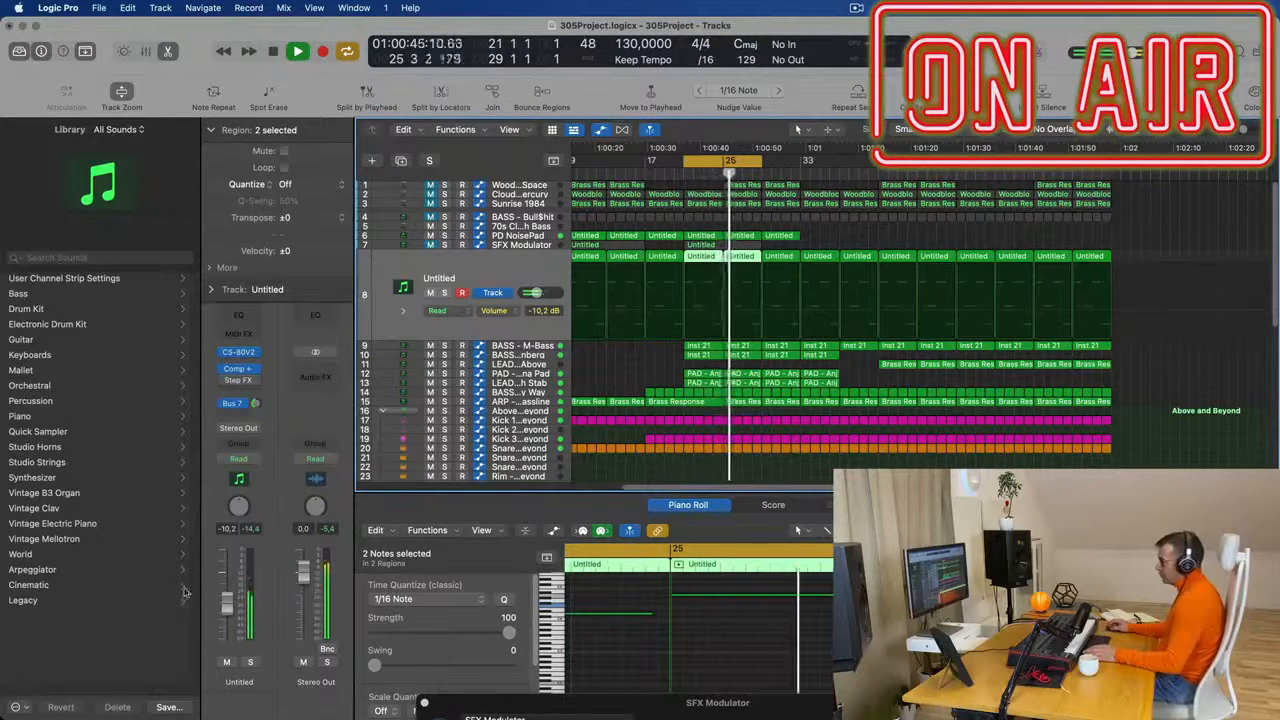
drag(226, 614, 223, 623)
click(716, 655)
key(super+a)
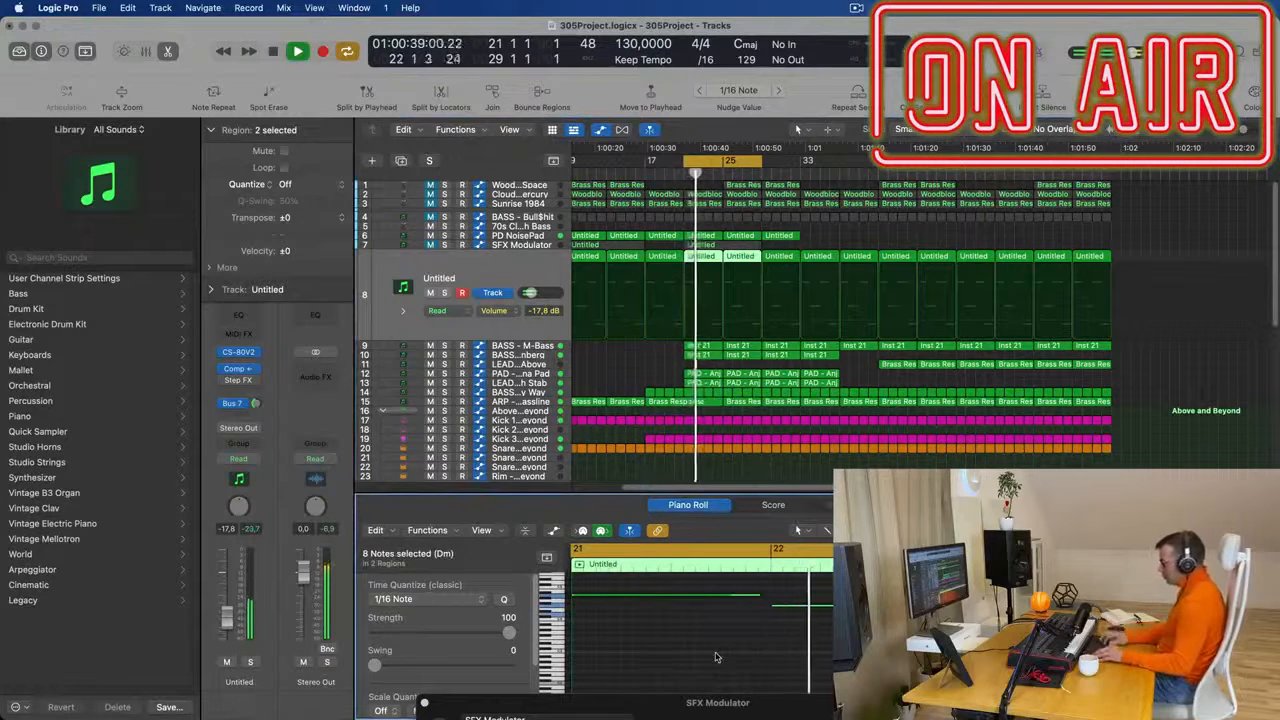
- Select the SFX Modulator track, unmute it and stop playback
click(519, 266)
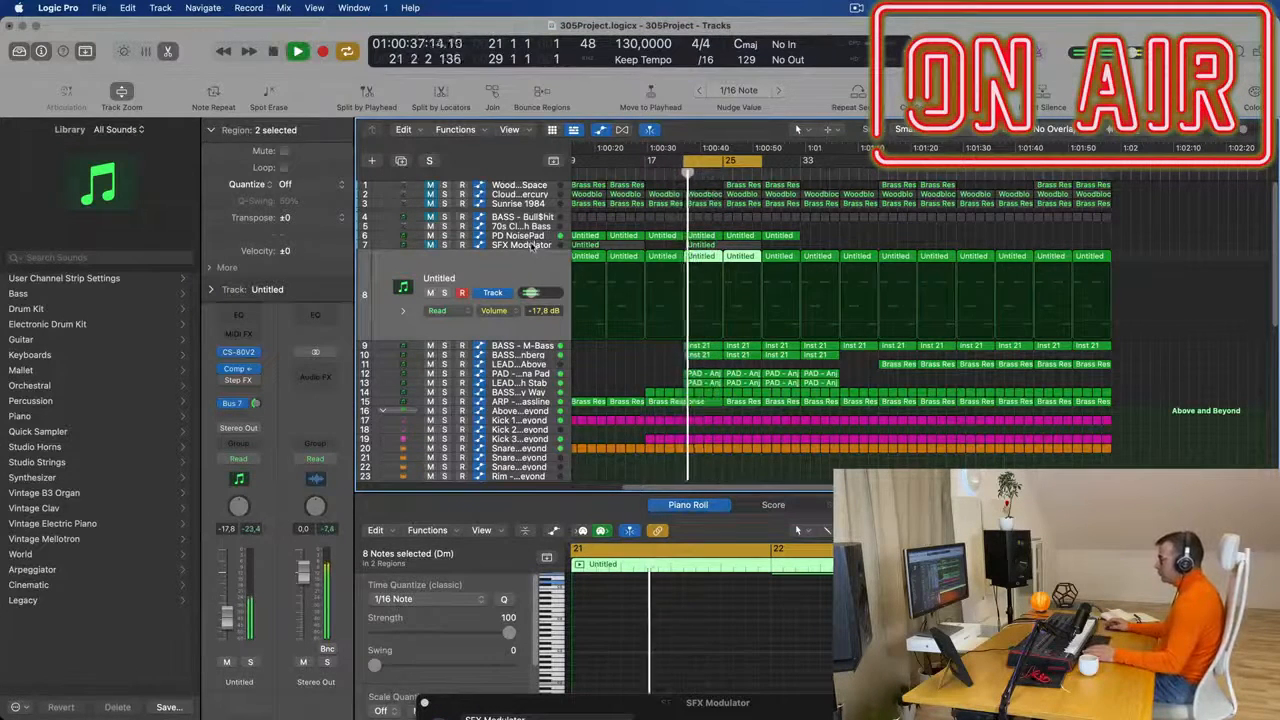
key(Up)
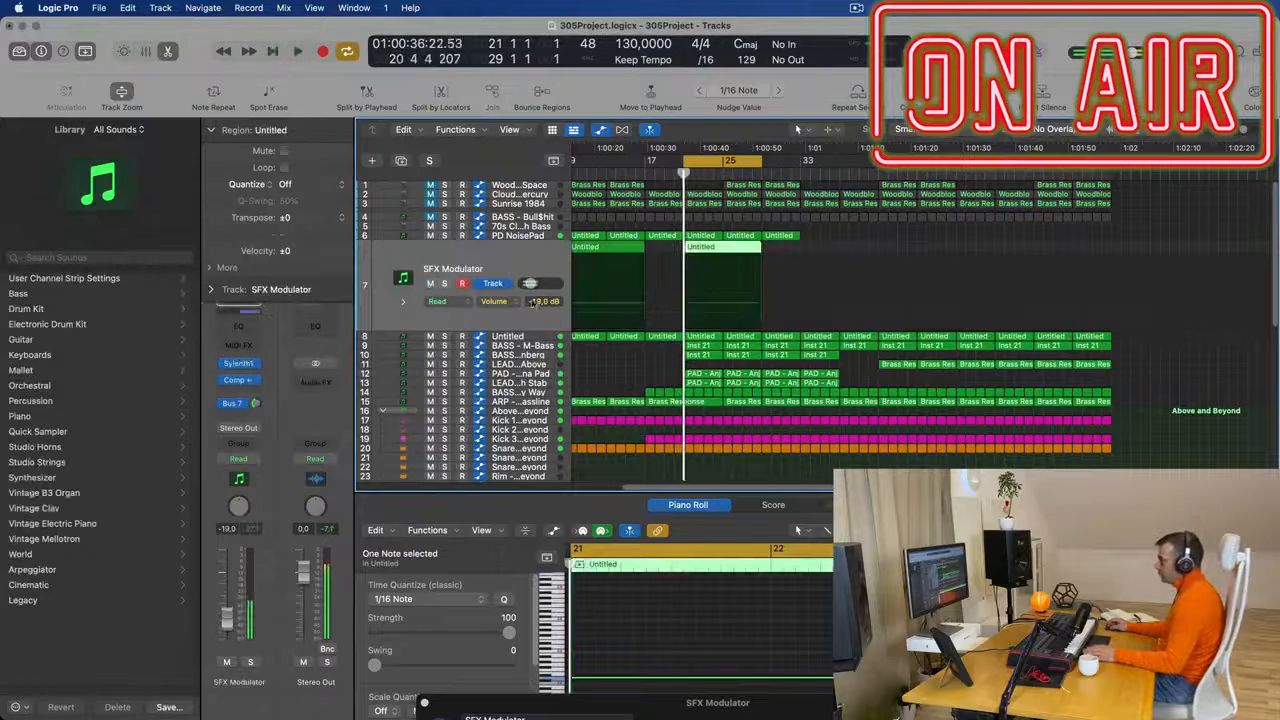
- Select the Untitled CS-80V2 track, mute it and start the cycle playback
click(537, 335)
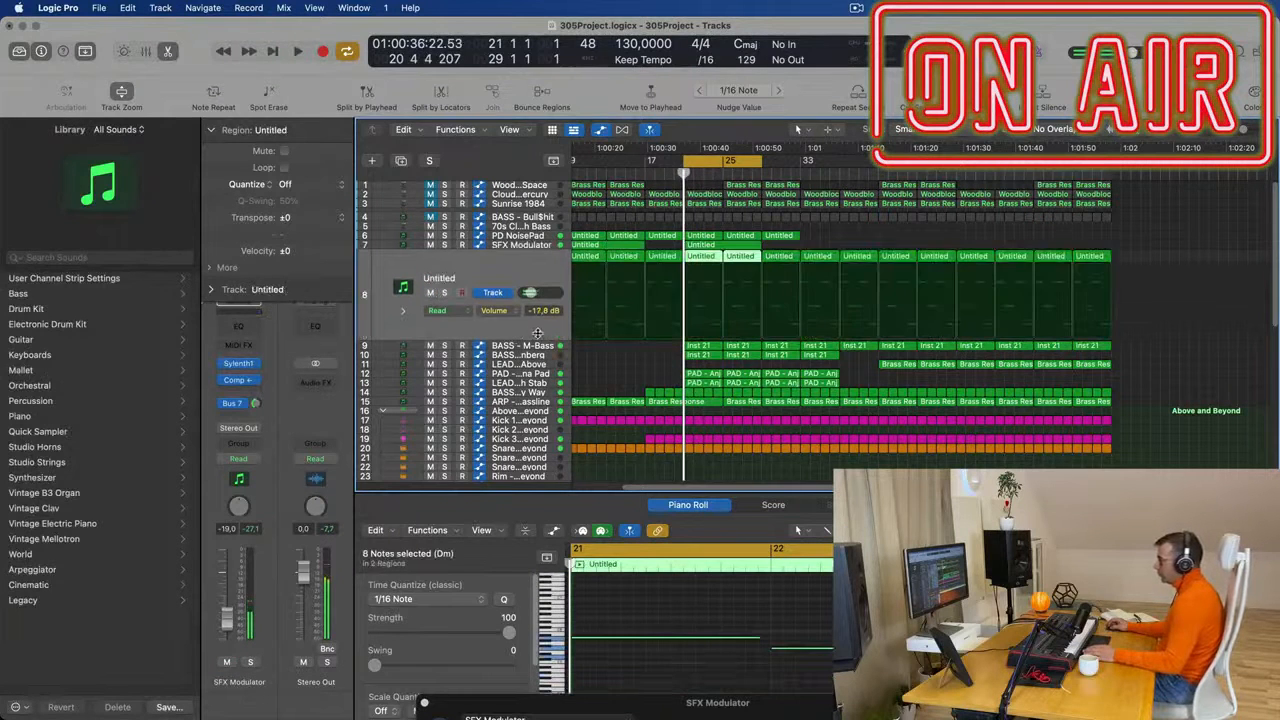
click(433, 294)
key(space)
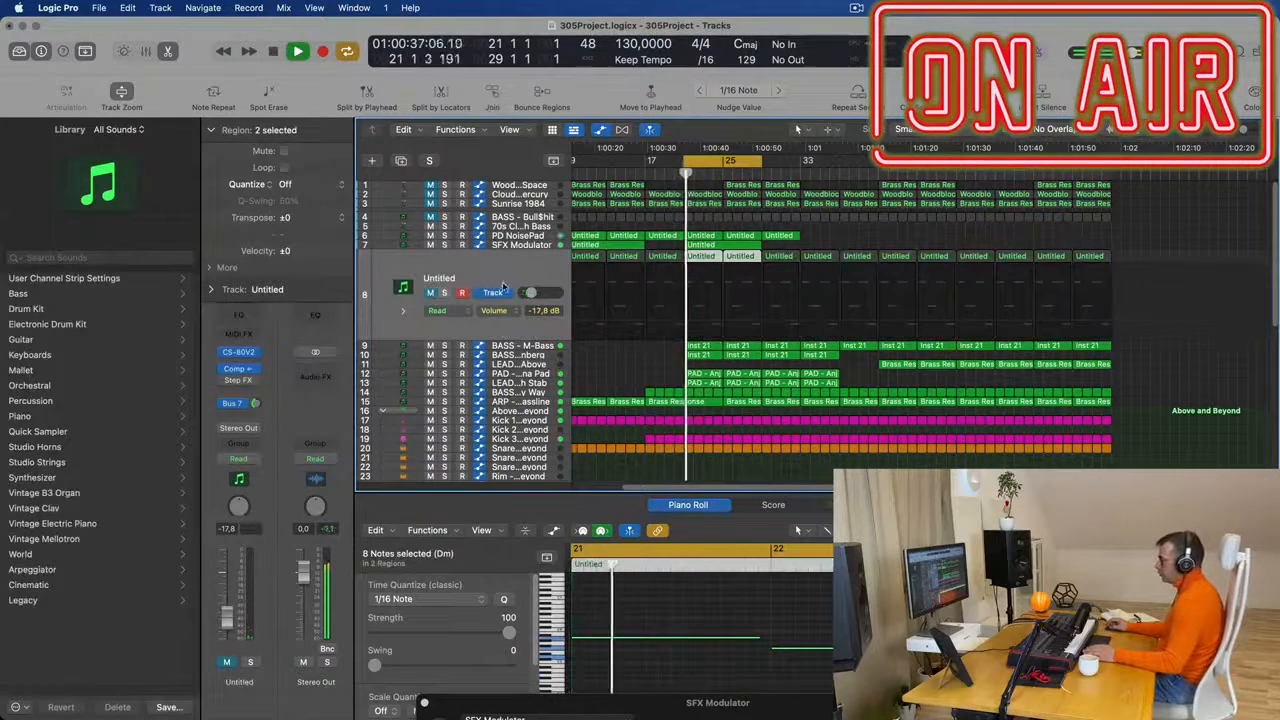
- Audition the BASS - Bull$hit track unmuted in the cycle
click(533, 213)
click(431, 256)
click(445, 256)
click(445, 256)
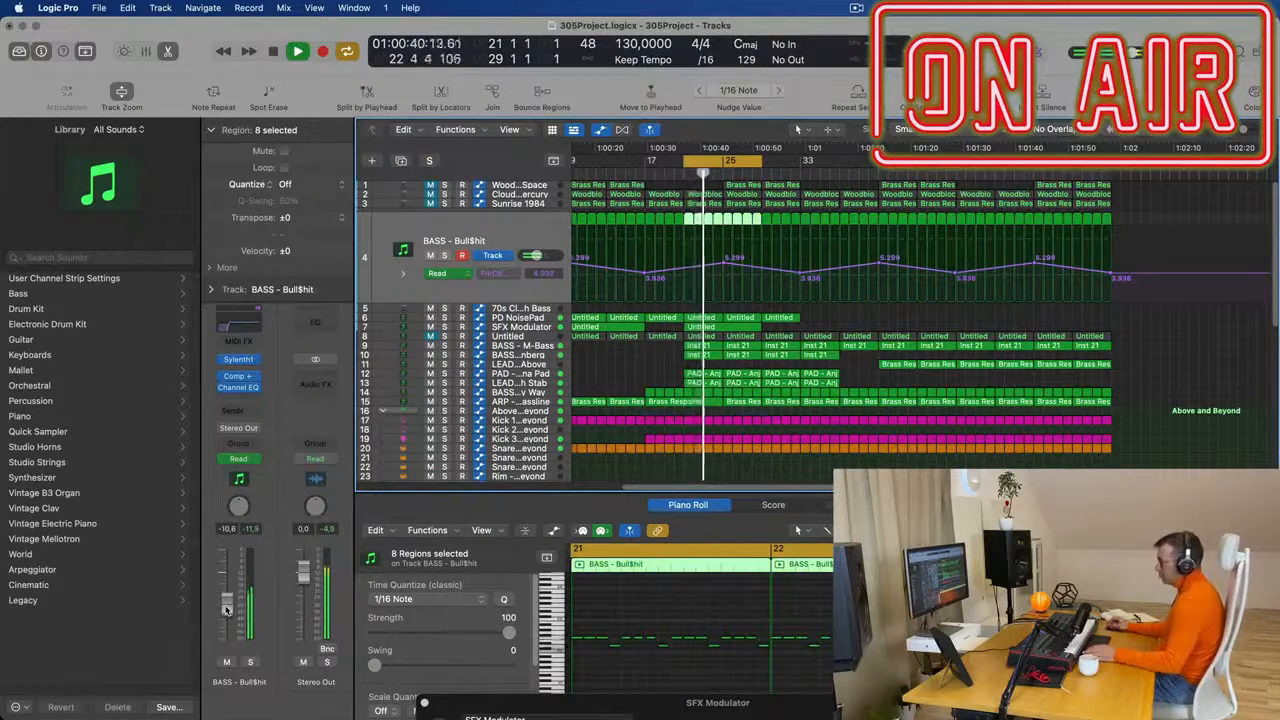
click(226, 662)
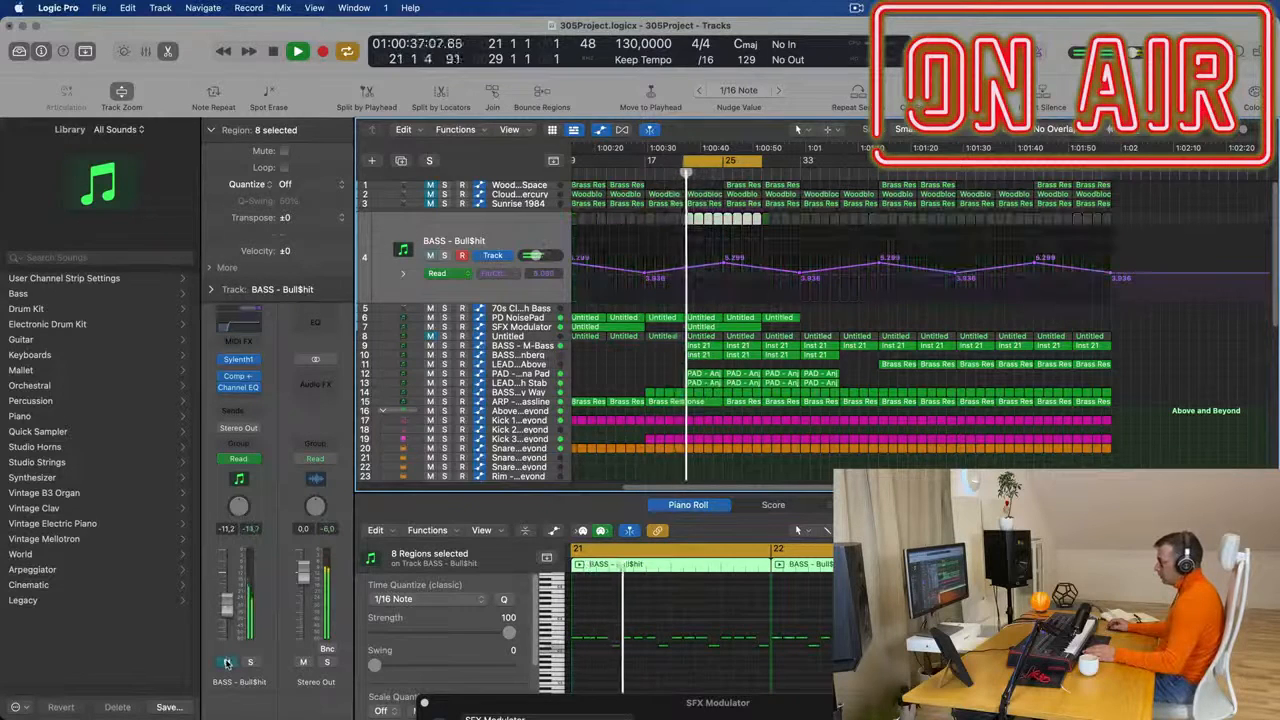
- Delete the BASS - Bull$hit track together with its regions
click(510, 240)
key(super+BackSpace)
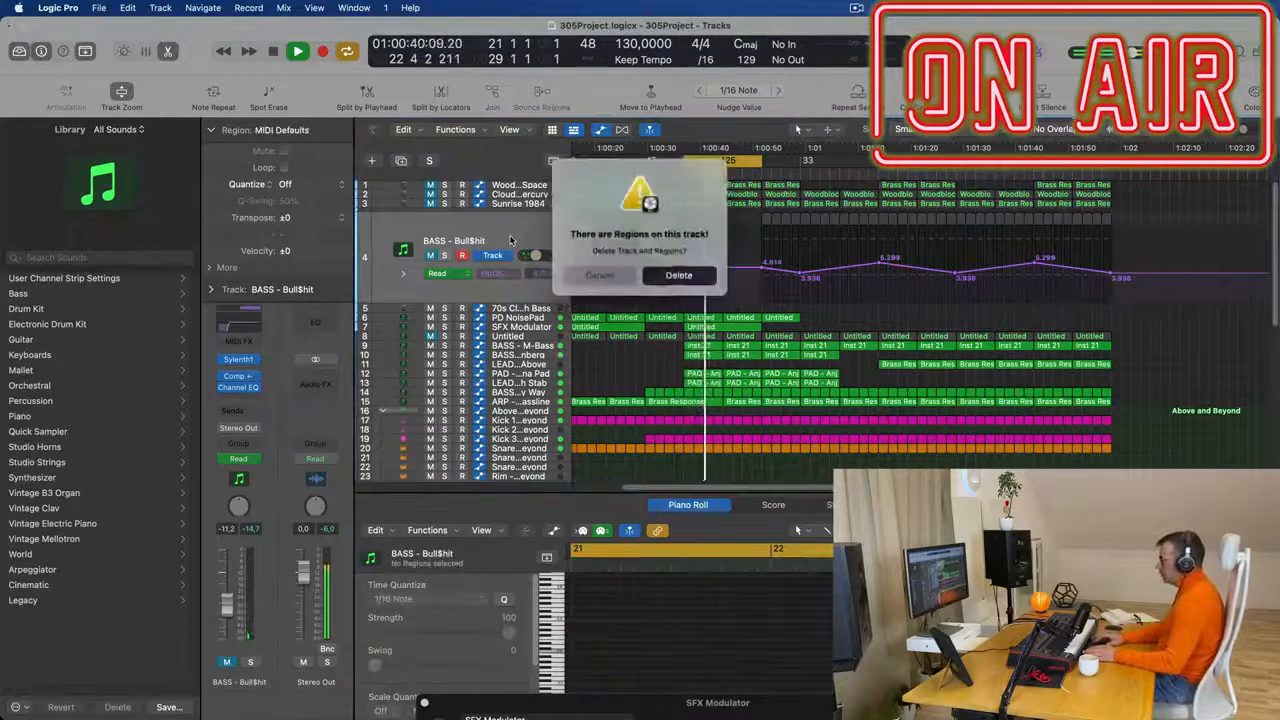
key(Return)
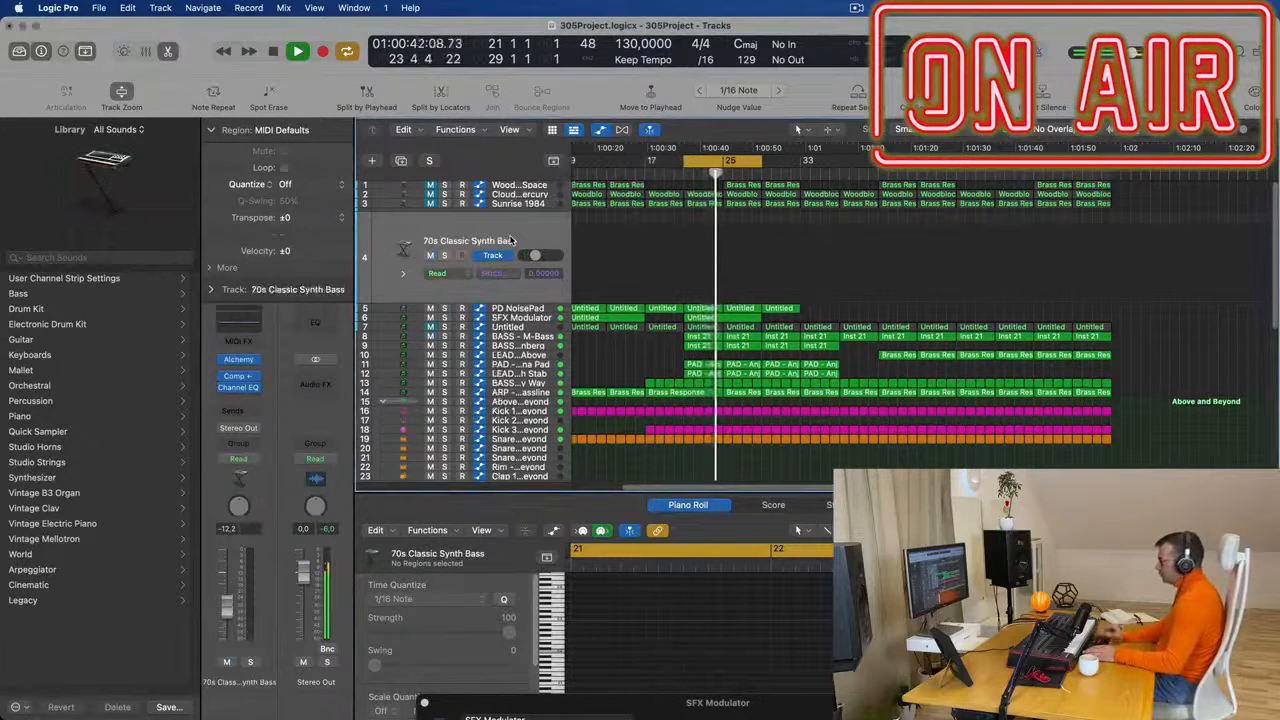
- Select the Woodblock Space track, unmute it and restart the cycle playback
click(524, 184)
key(space)
click(432, 224)
key(space)
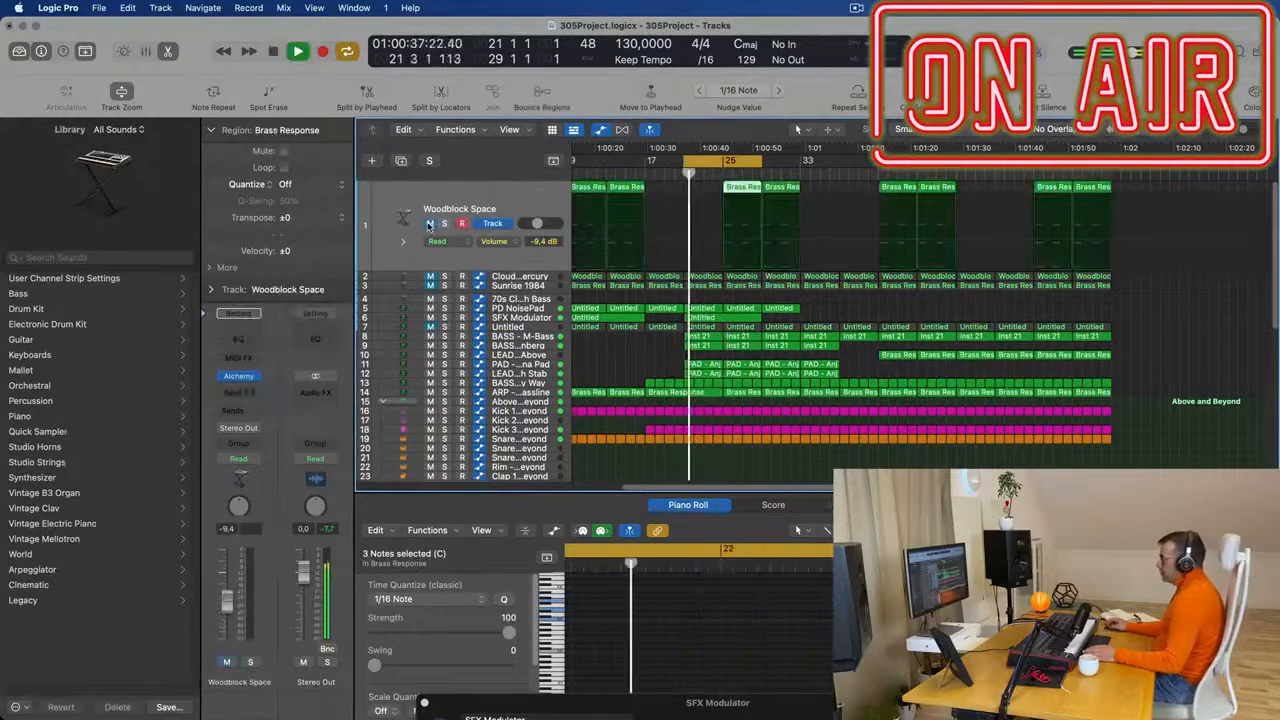
- Copy the Woodblock Space region at bar 25 to bar 21 and audition the track in the cycle
key(space)
key(space)
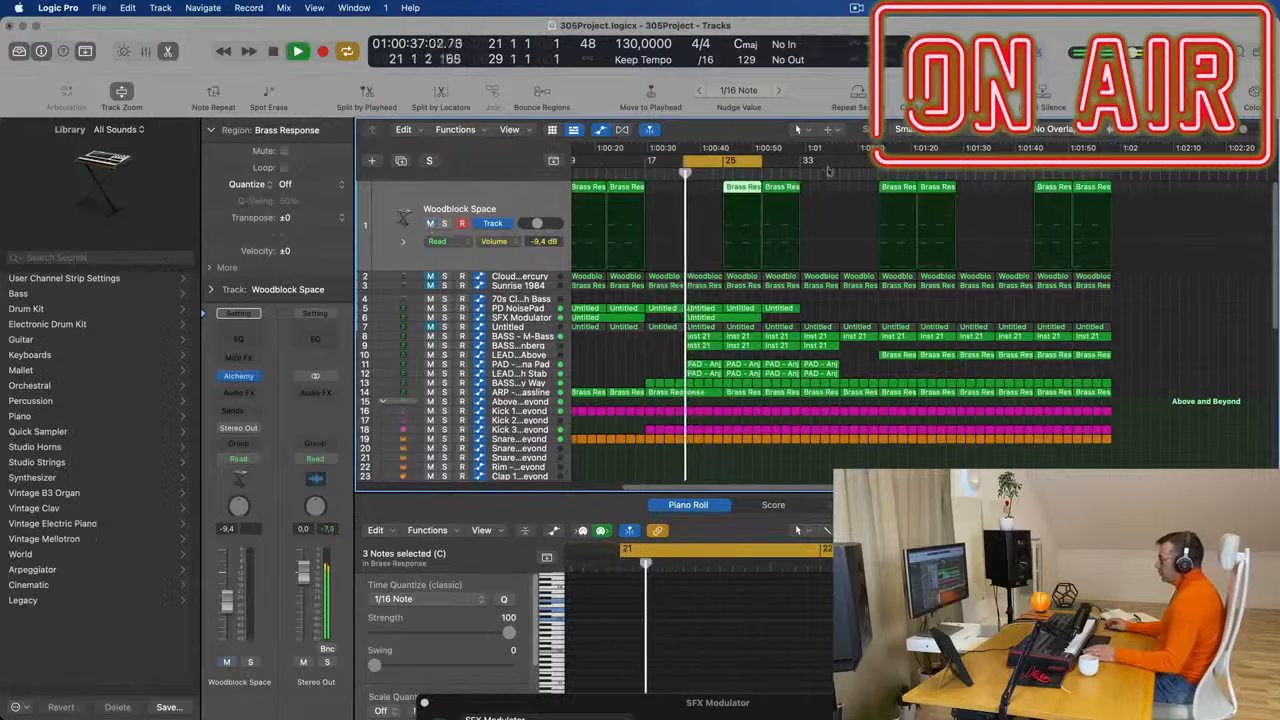
drag(736, 189, 699, 191)
click(447, 224)
key(space)
key(space)
click(430, 161)
key(space)
- Delete the two Woodblock Space regions covering bars 9 to 17
key(super+Left)
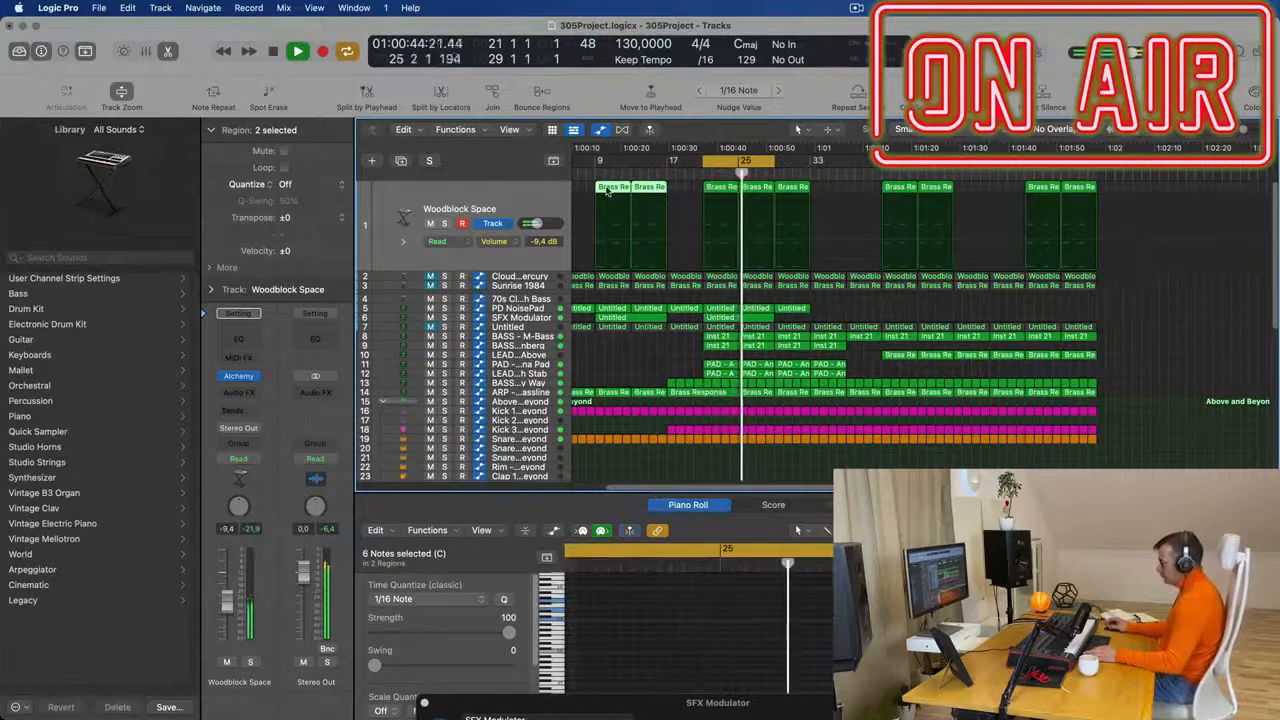
key(Delete)
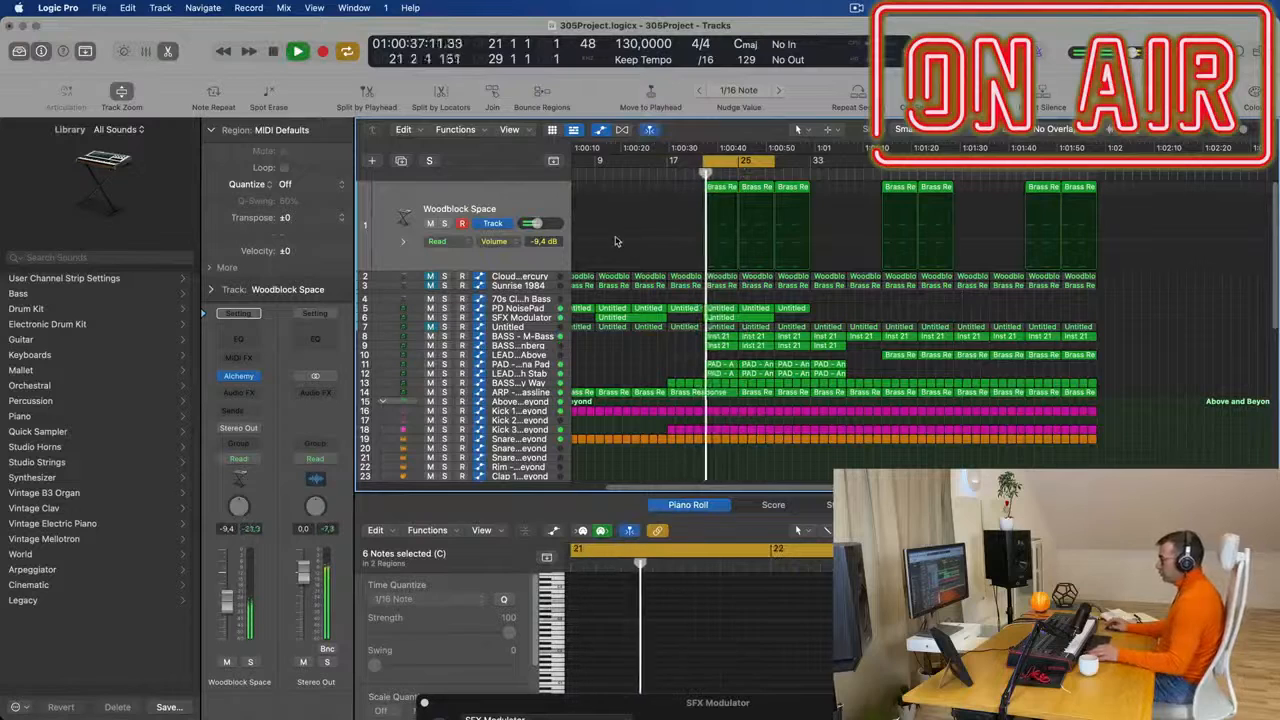
- Audition the Clouds of Mercury track soloed and in the mix, unmute it and set its volume to -15.2 dB
key(Down)
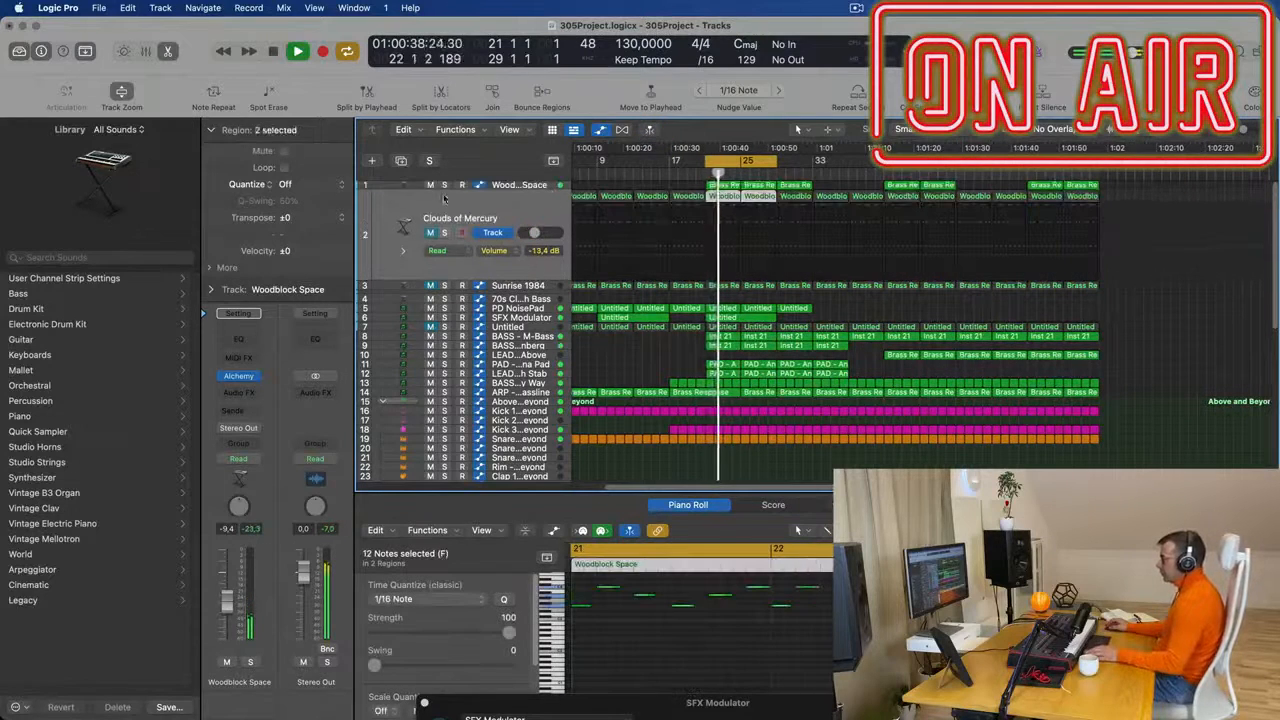
key(space)
key(space)
click(445, 234)
key(space)
key(space)
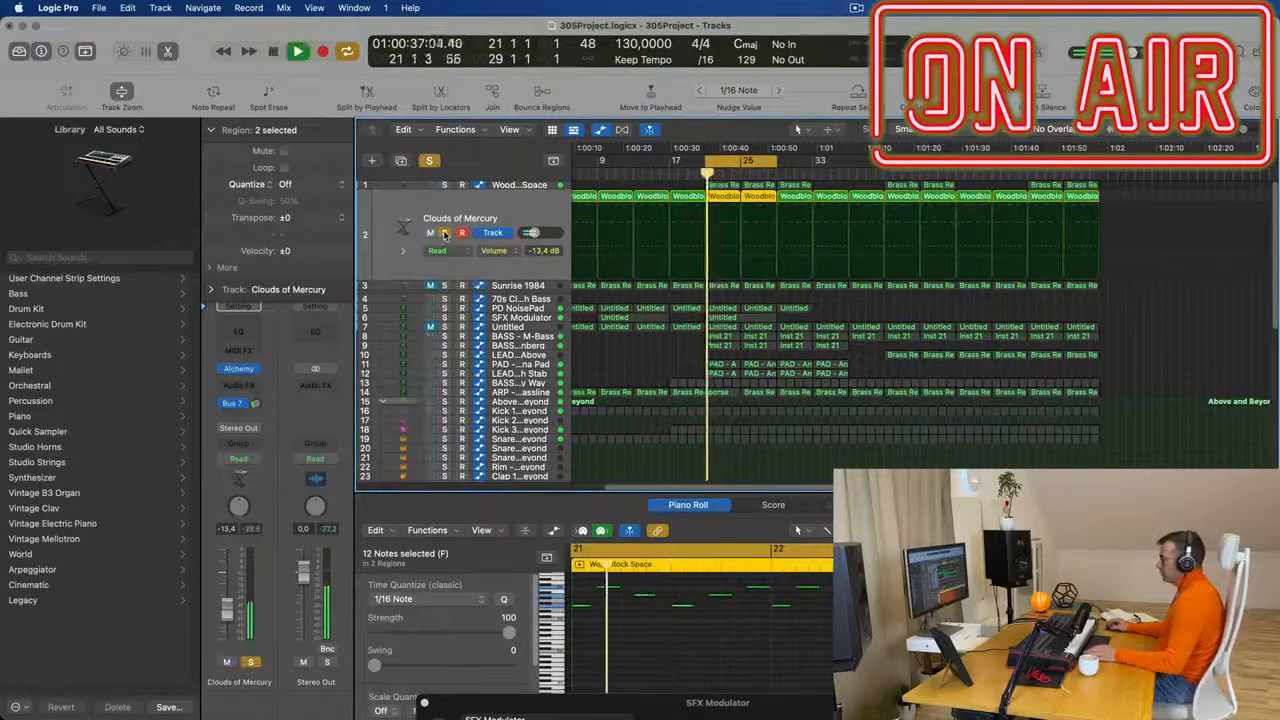
click(445, 234)
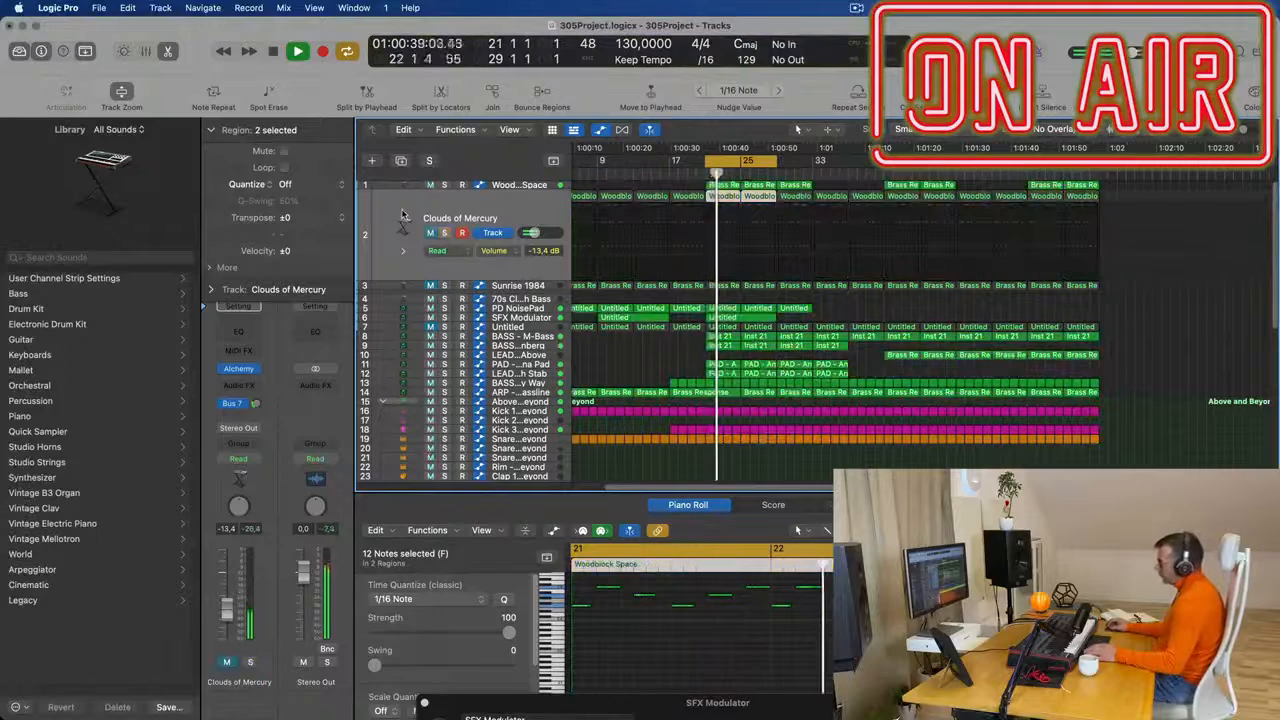
key(space)
key(space)
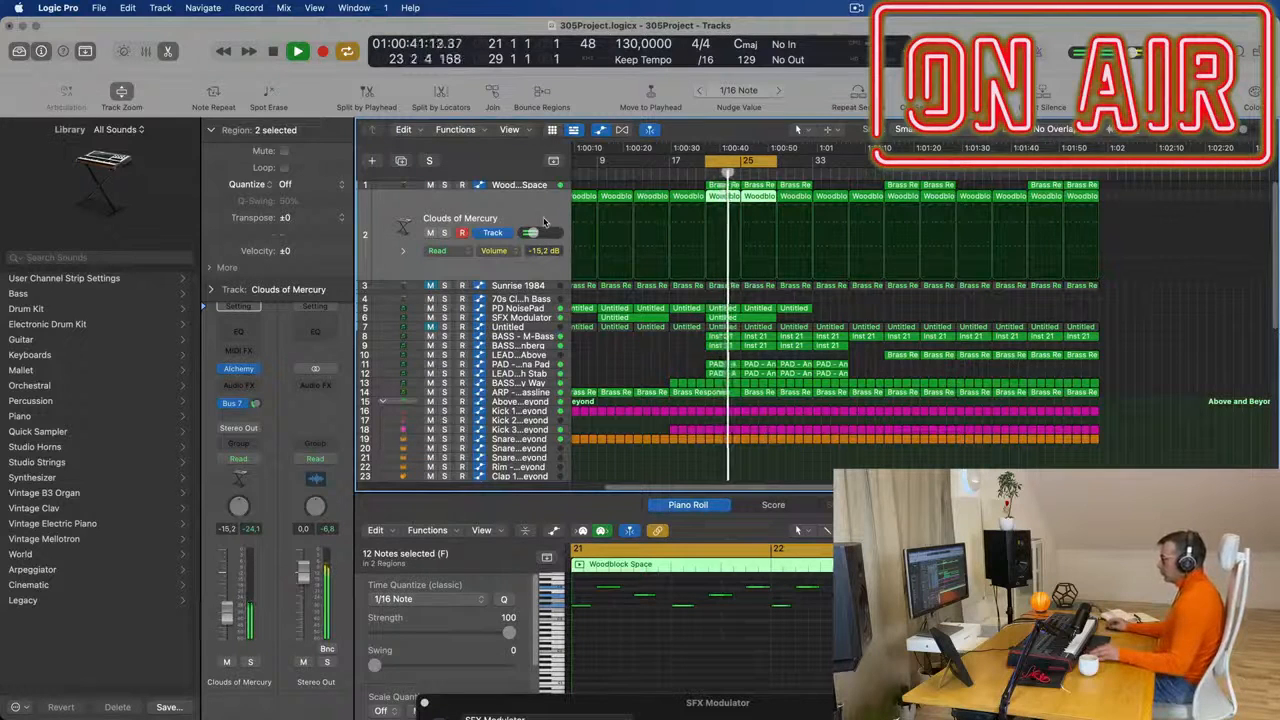
- Mute the Clouds of Mercury track again and restart the cycle playback
key(super+Left)
key(super+Left)
key(super+Left)
click(587, 196)
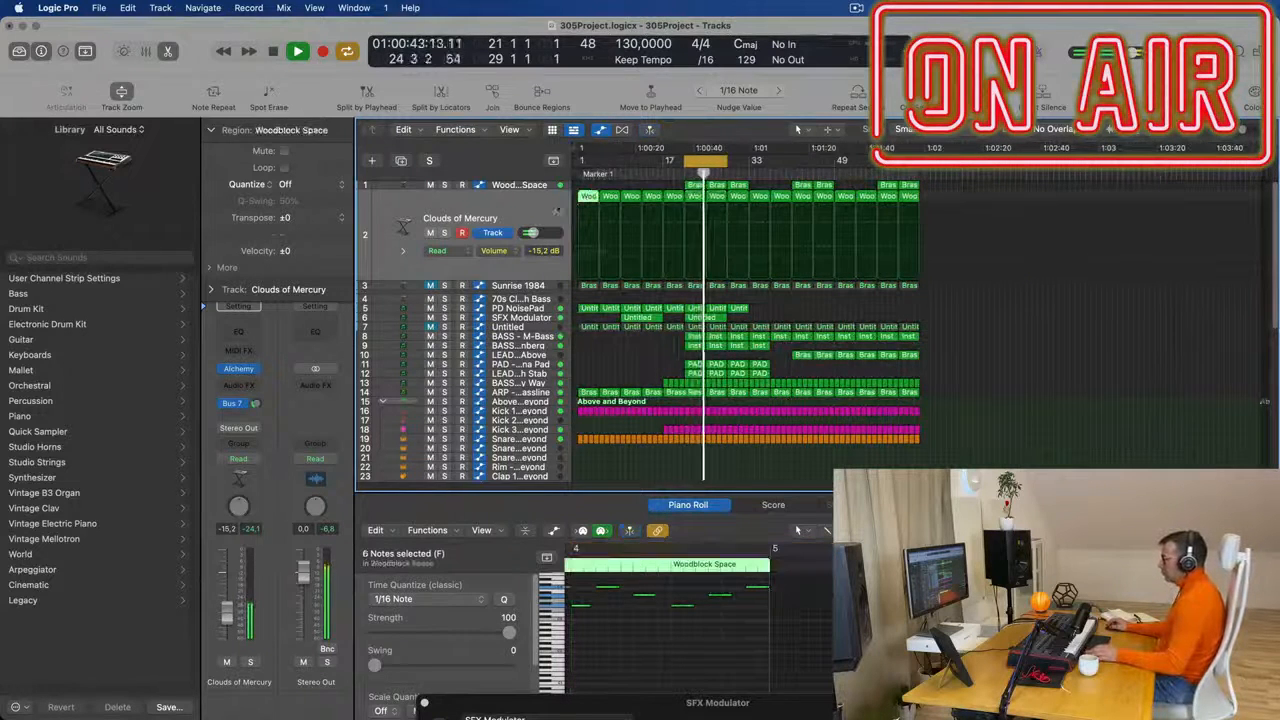
click(431, 233)
key(space)
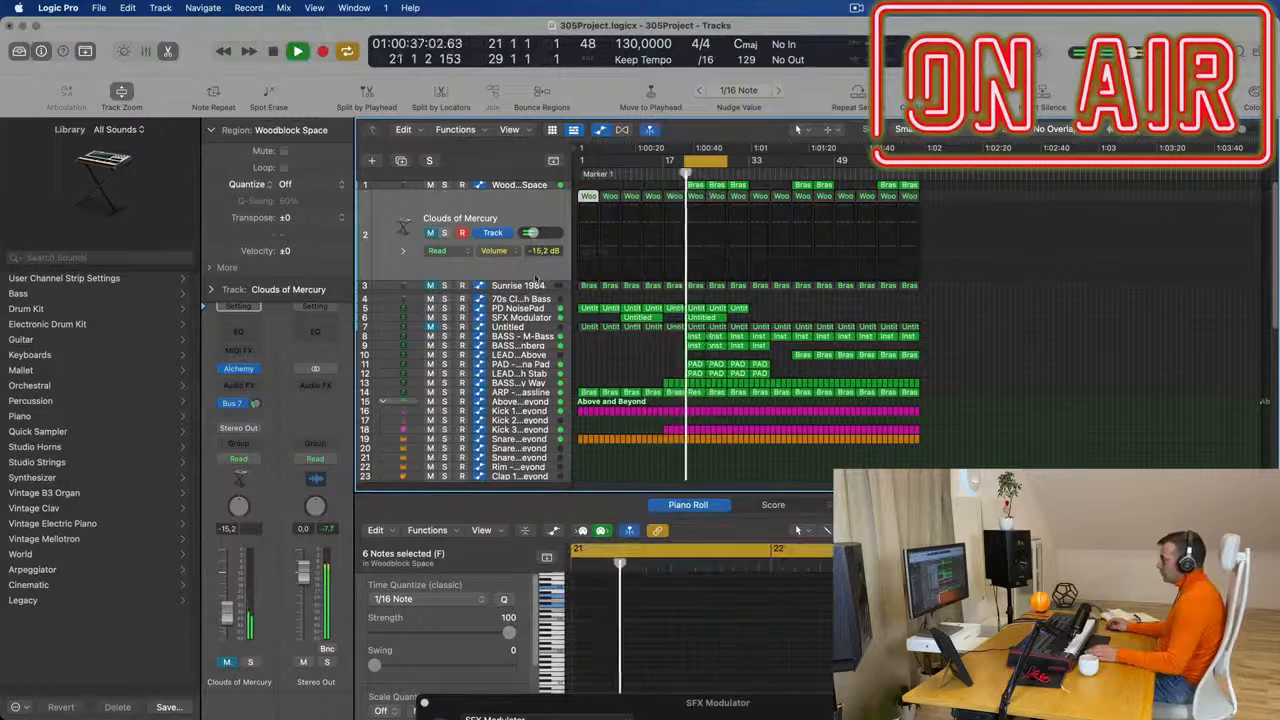
- Delete the Sunrise 1984 track with its regions and the empty 70s Classic Synth Bass track
click(540, 286)
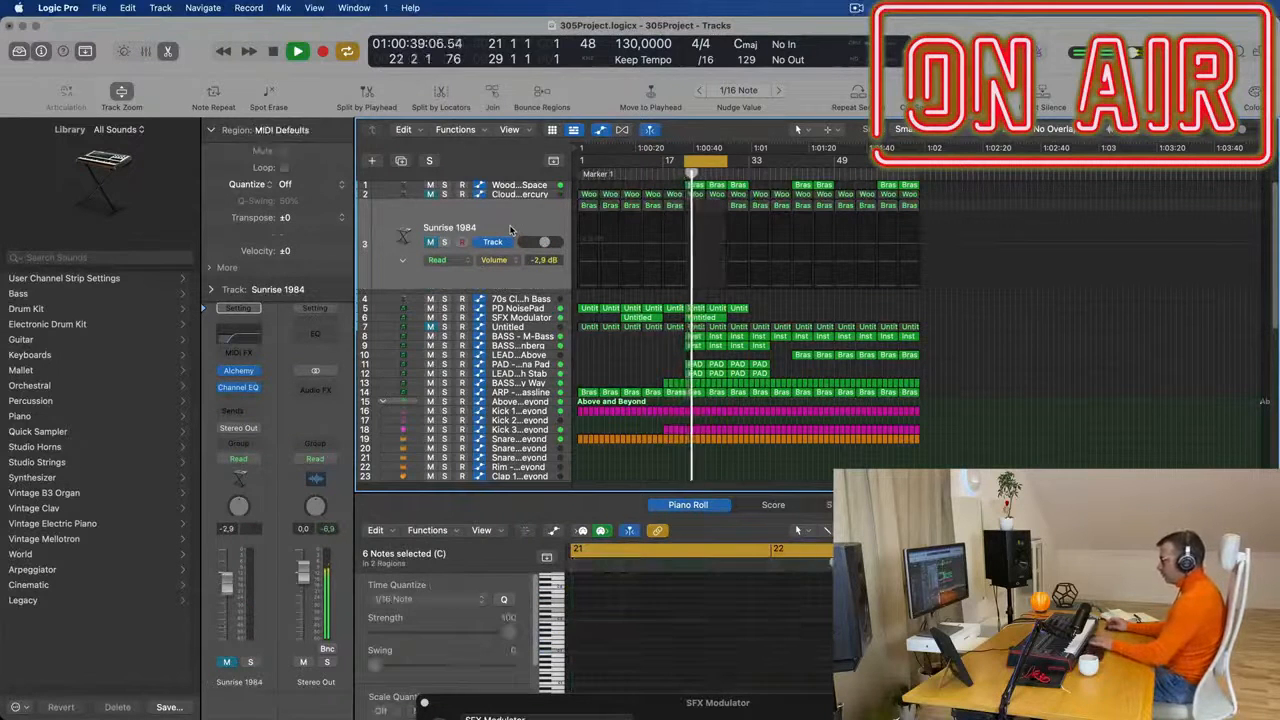
key(super+BackSpace)
click(678, 282)
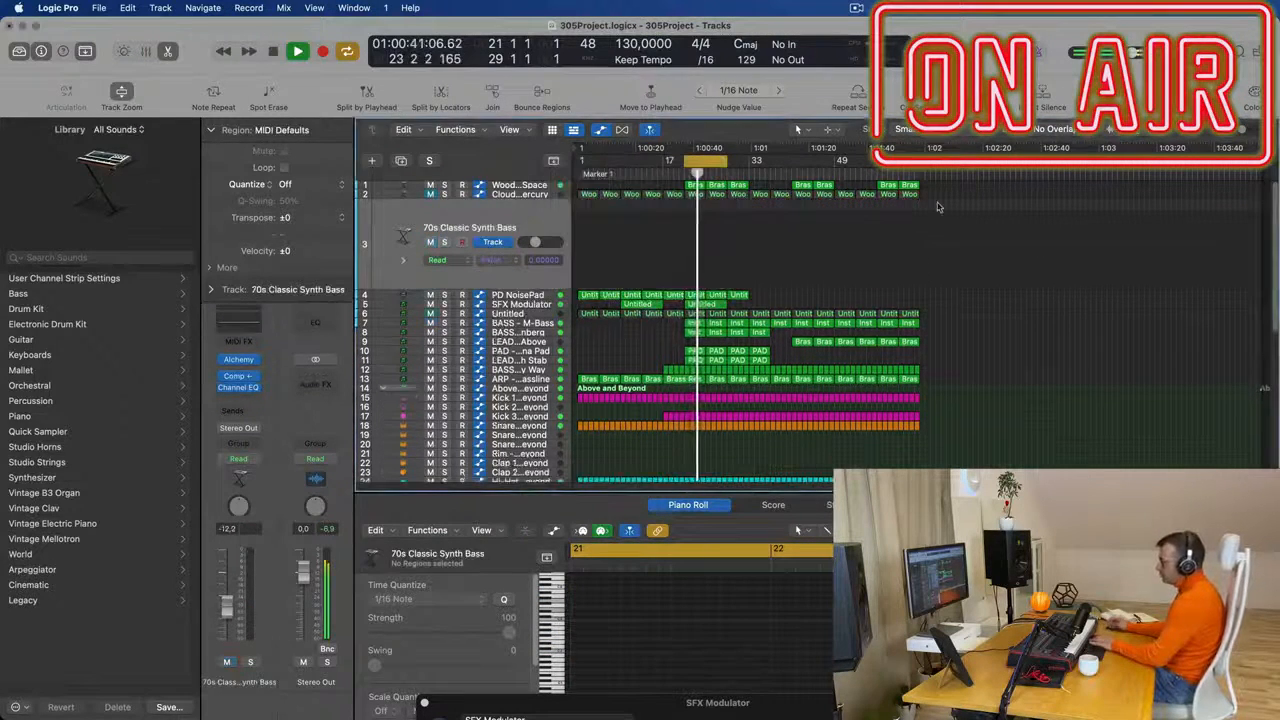
key(super+BackSpace)
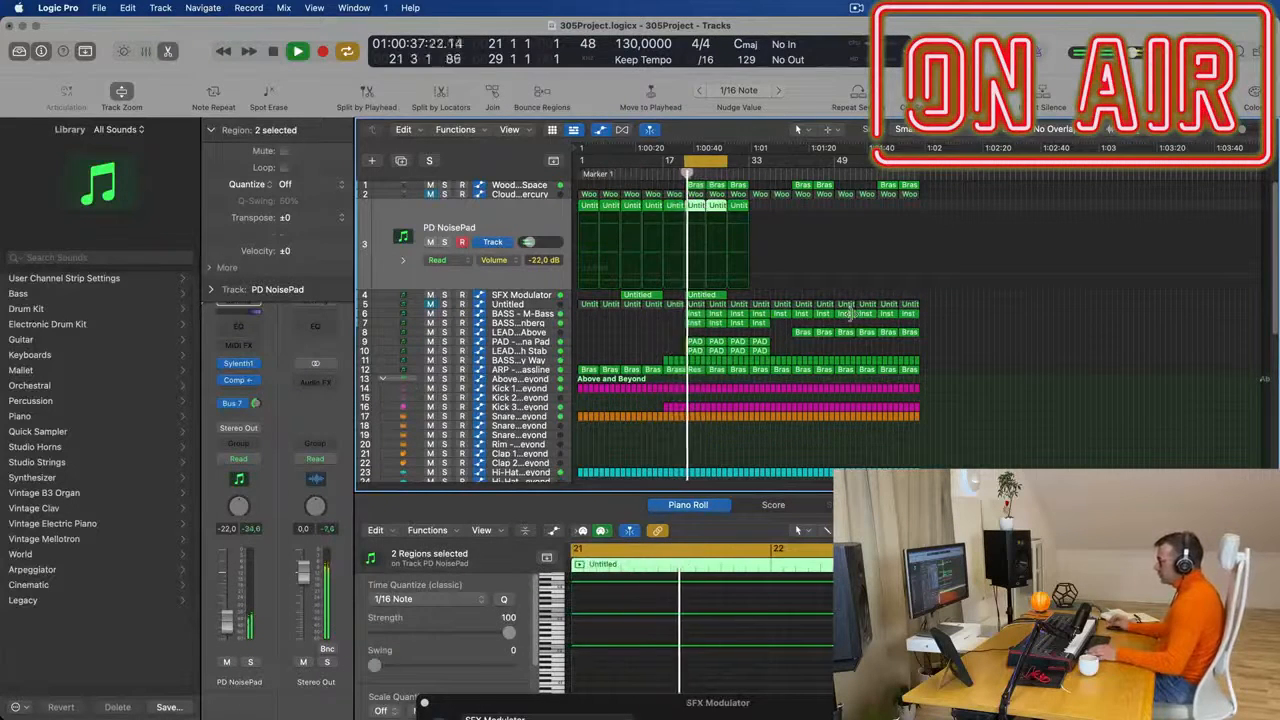
- Extend the cycle range to cover the whole arrangement from bar 1 to bar 65
key(super+Right)
key(super+Right)
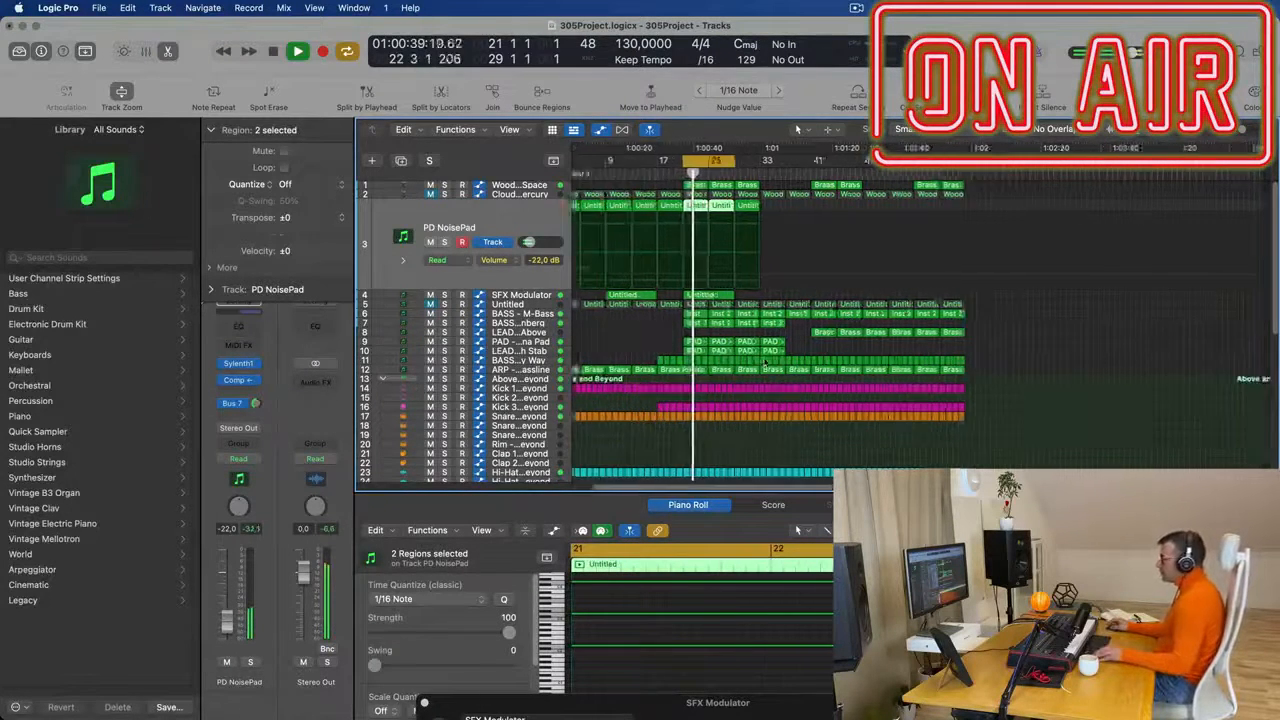
key(super+Right)
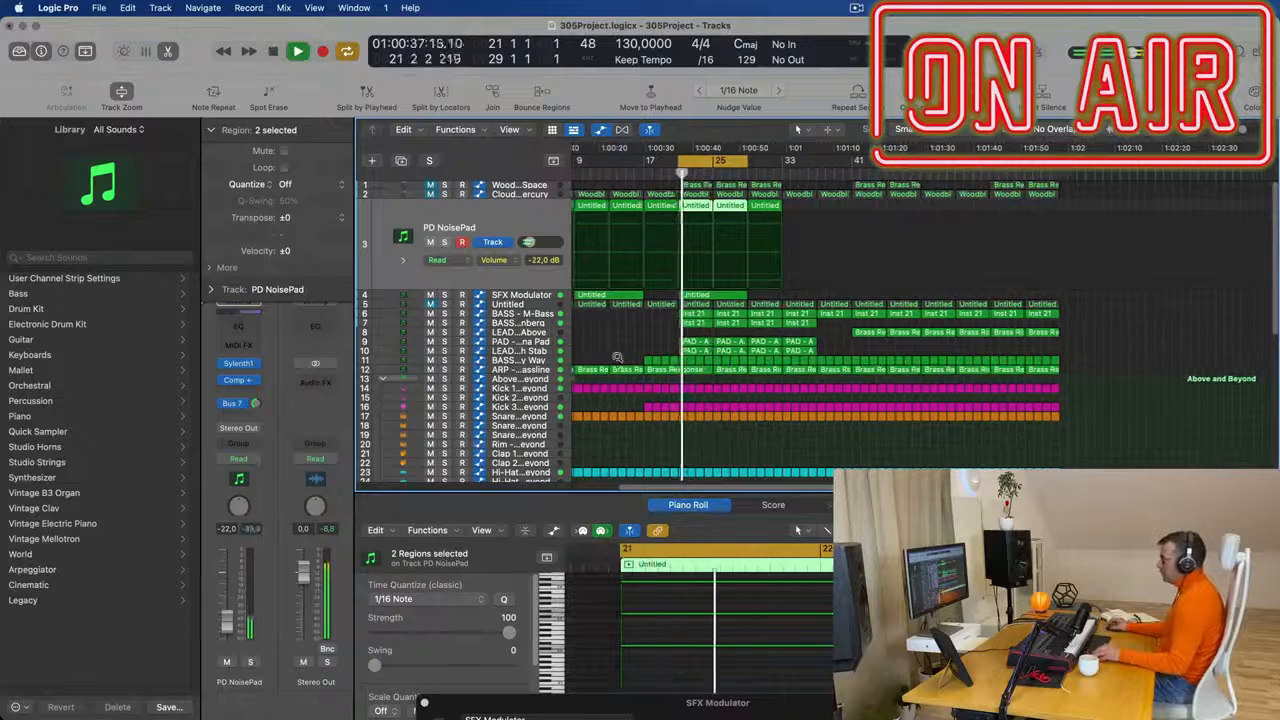
key(super+Left)
key(super+Left)
key(space)
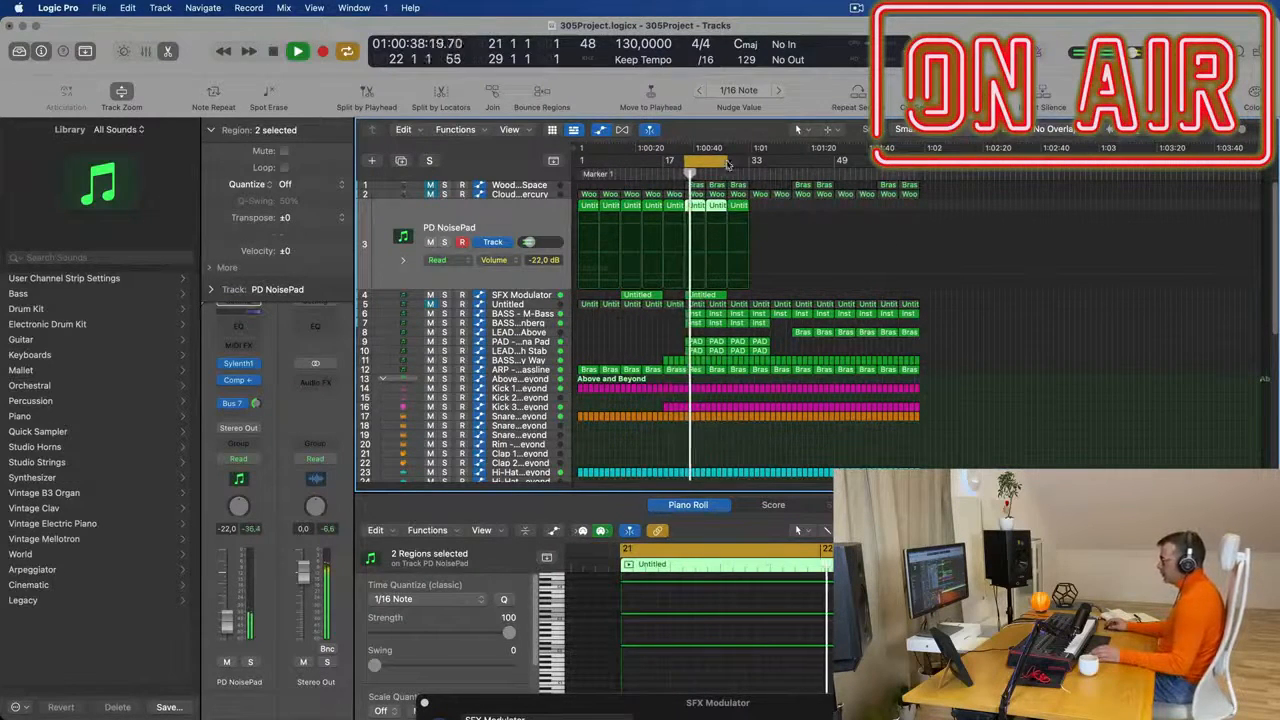
drag(684, 162, 580, 162)
drag(730, 165, 918, 180)
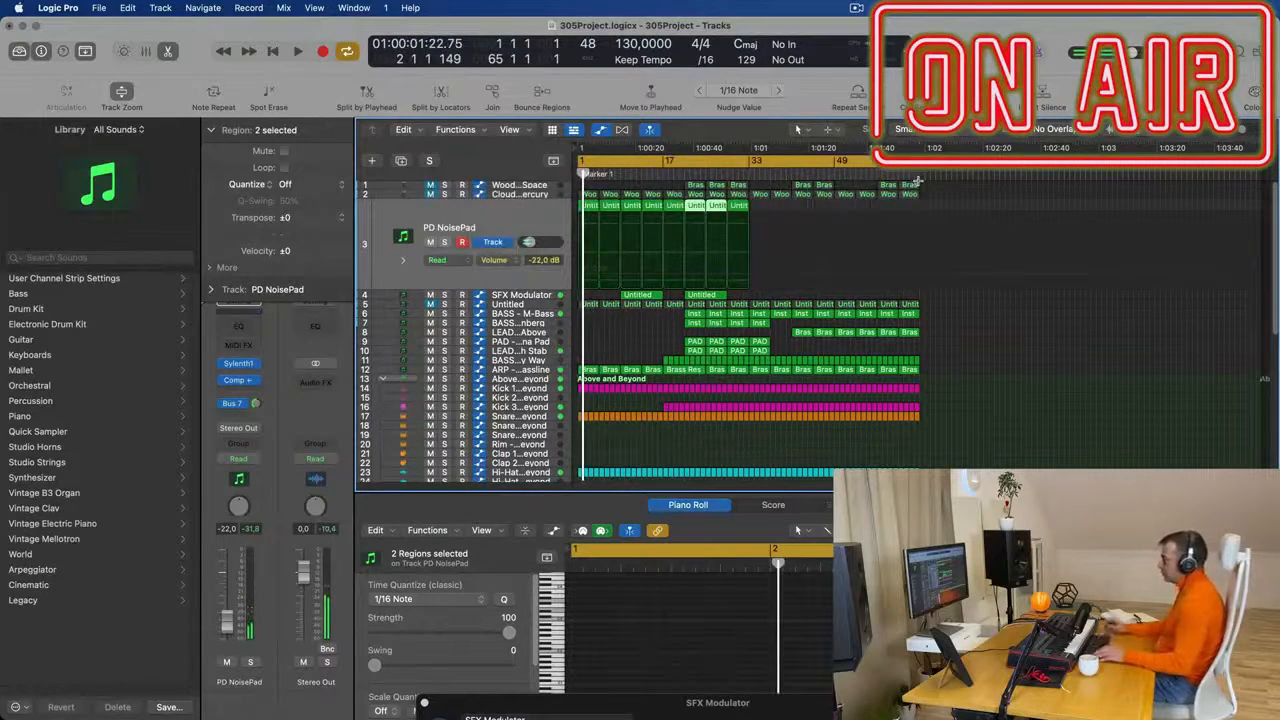
- Repeat the cycled 64-bar section on all tracks from bar 65, play from bar 1 and clear the region selection
key(ctrl+super+r)
key(space)
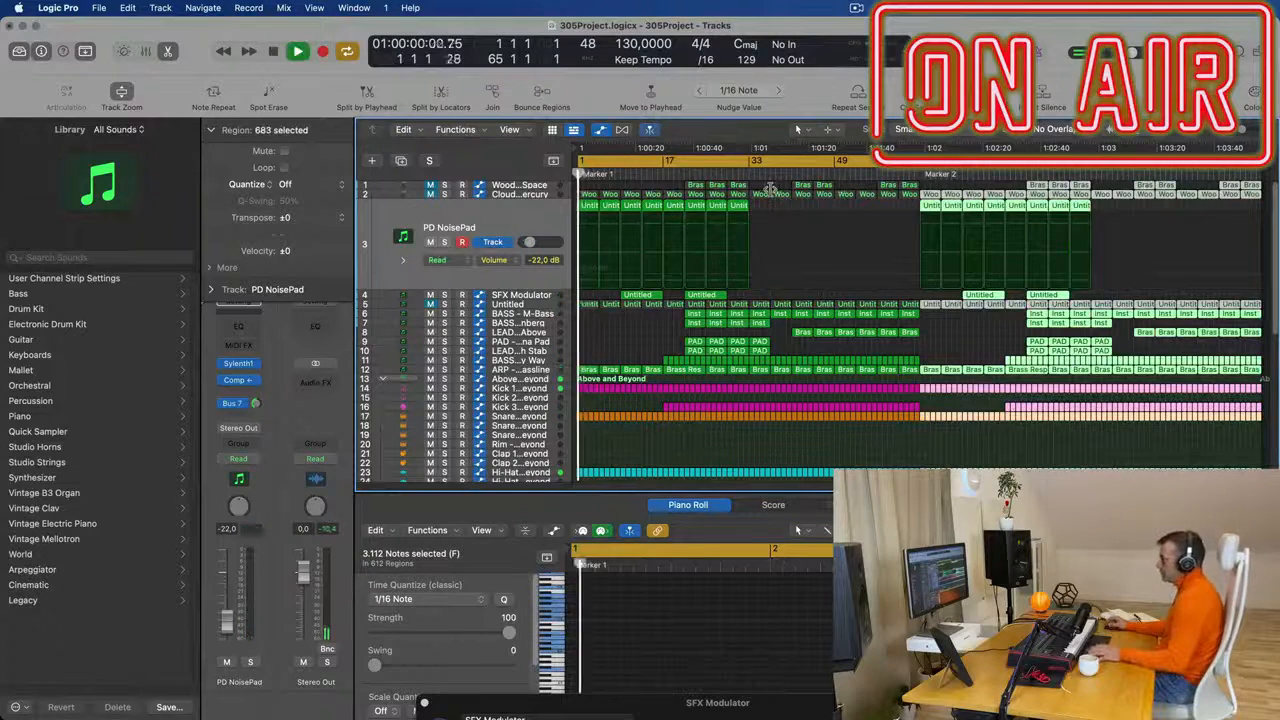
click(638, 334)
scroll(643, 334, up, 3)
scroll(665, 336, up, 3)
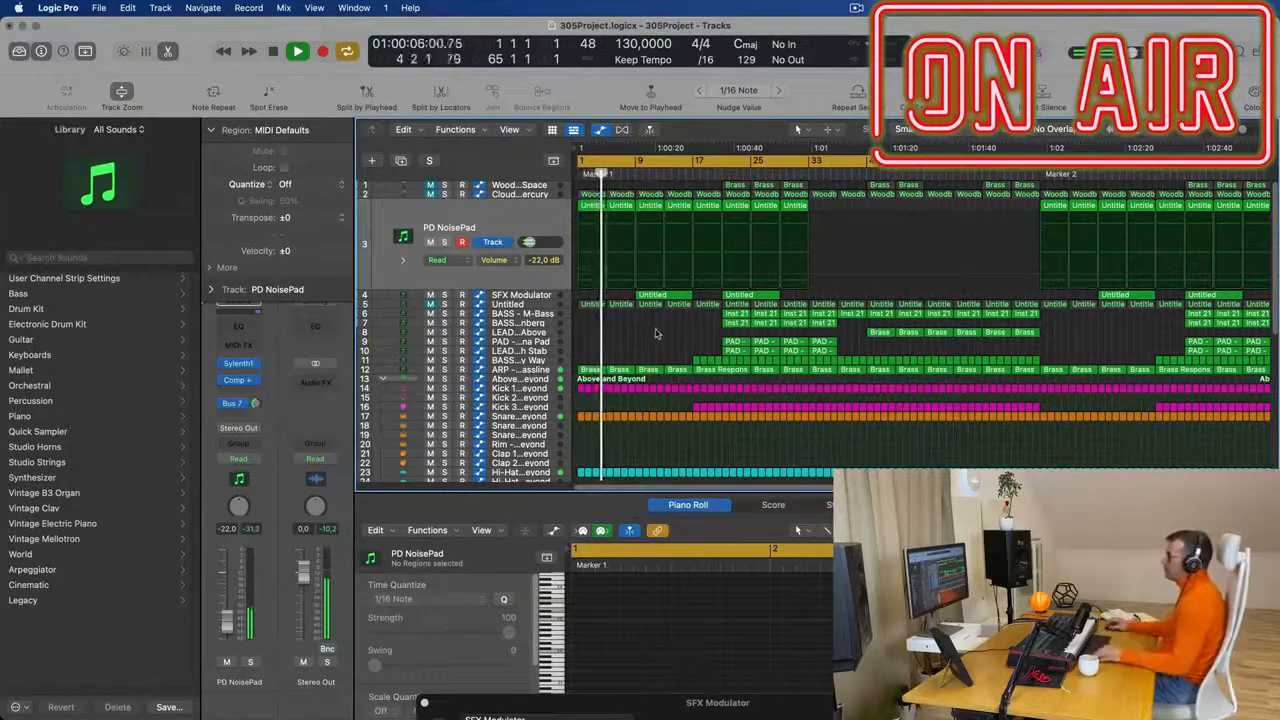
scroll(657, 334, down, 4)
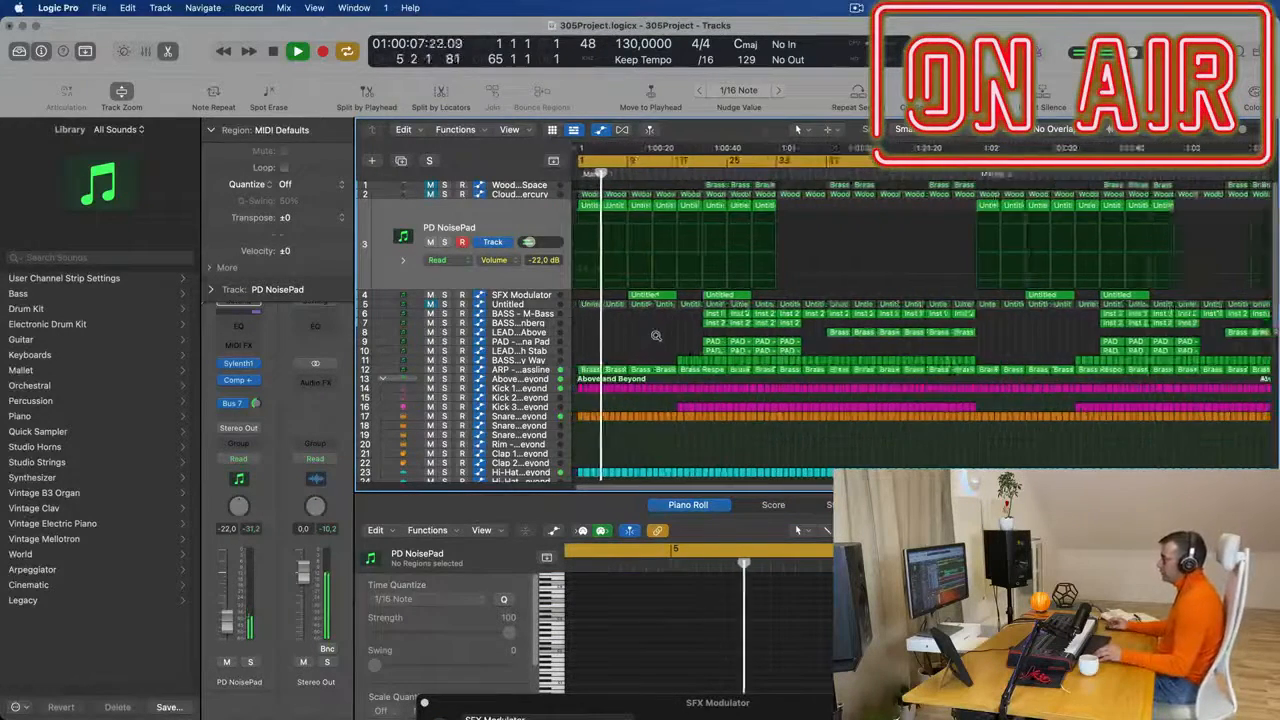
scroll(658, 334, down, 2)
- Select the Untitled CS-80V2 track, unmute it and restart playback from bar 1
click(540, 305)
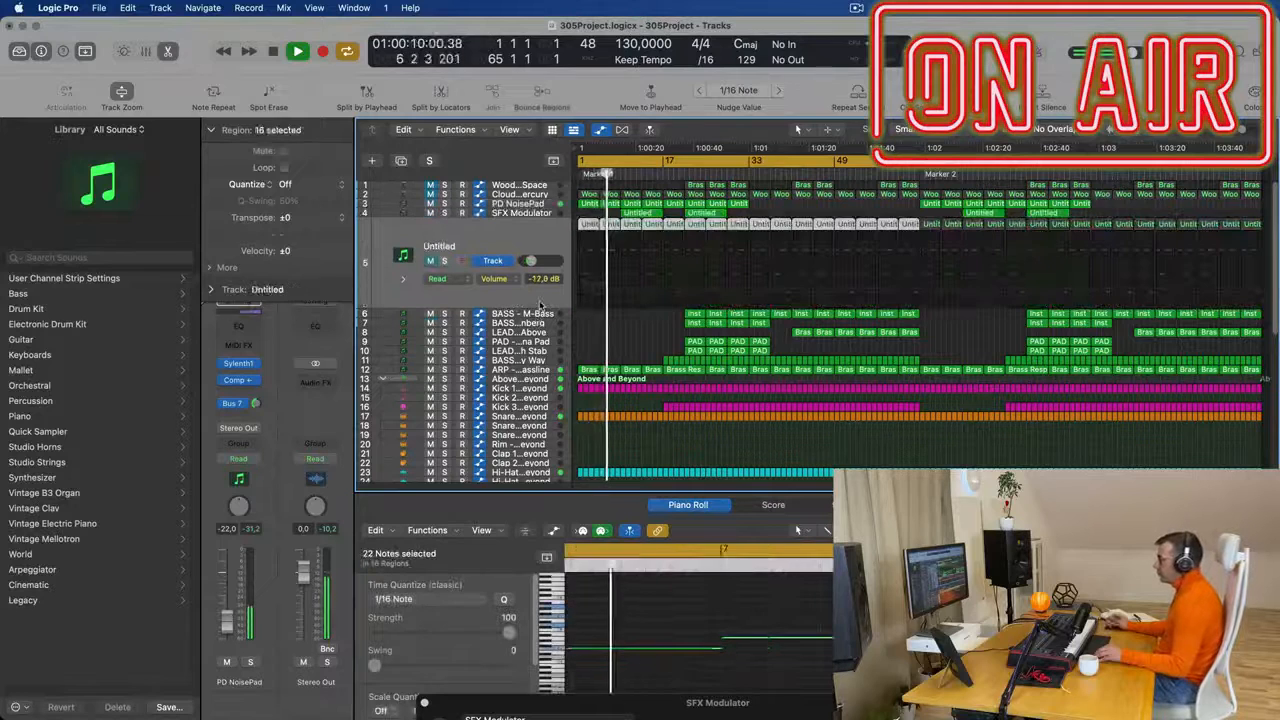
click(431, 261)
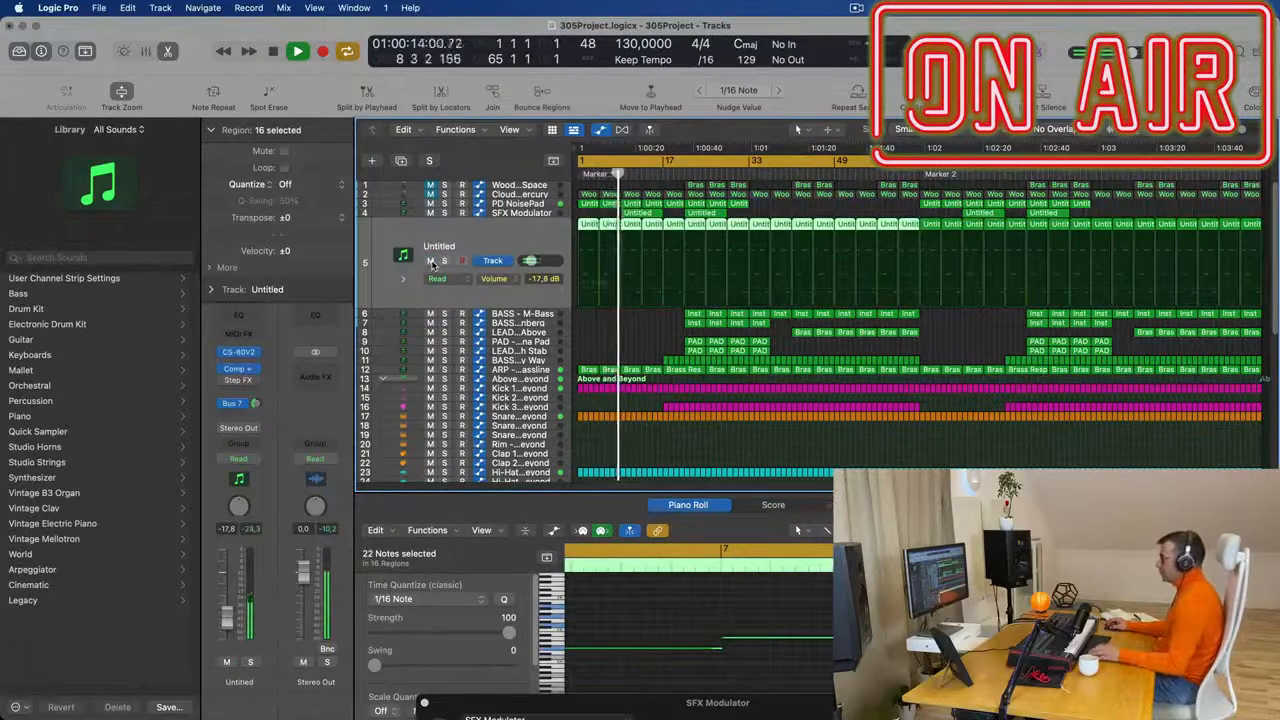
key(space)
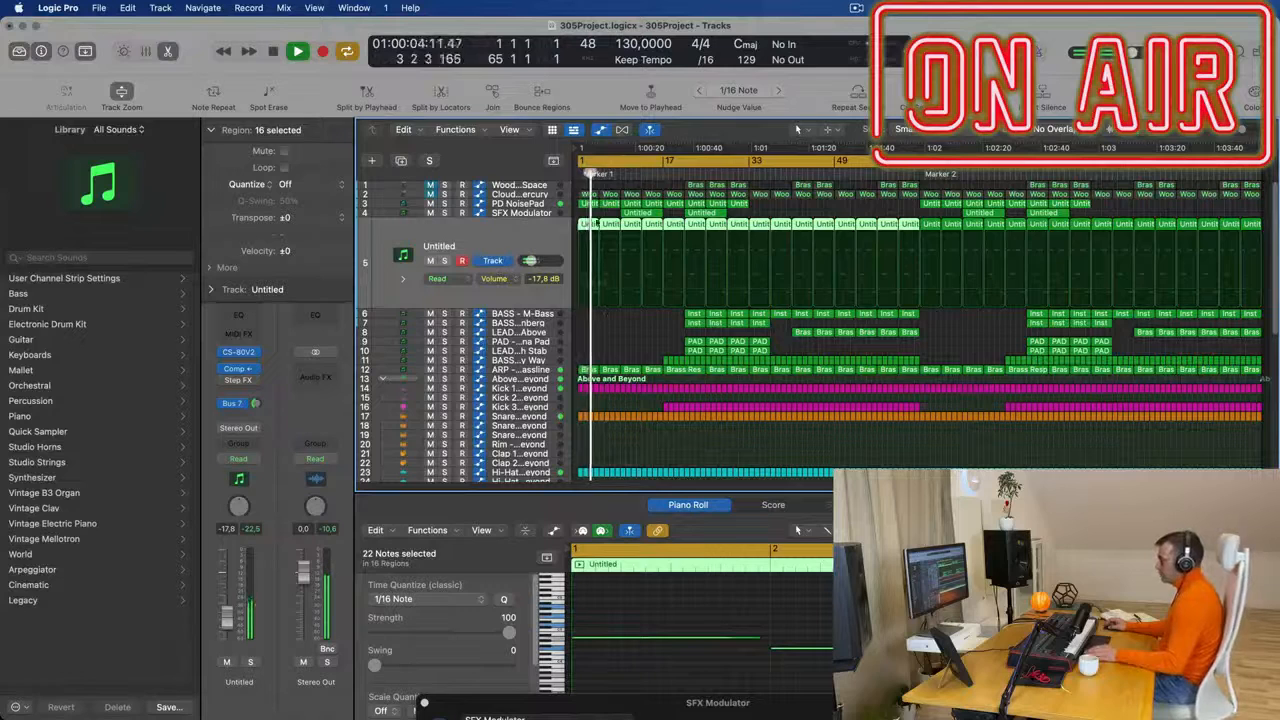
- Delete the Untitled track's regions at bar 1 and bar 9
click(633, 364)
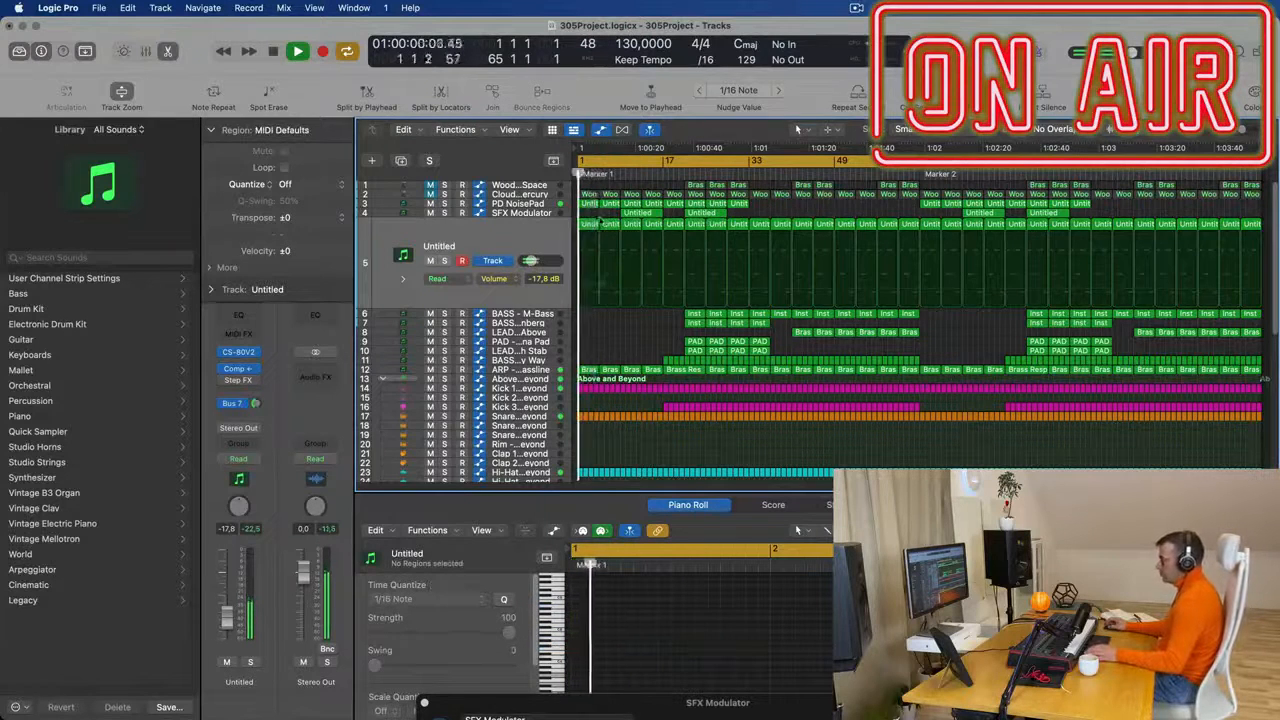
click(589, 224)
key(Delete)
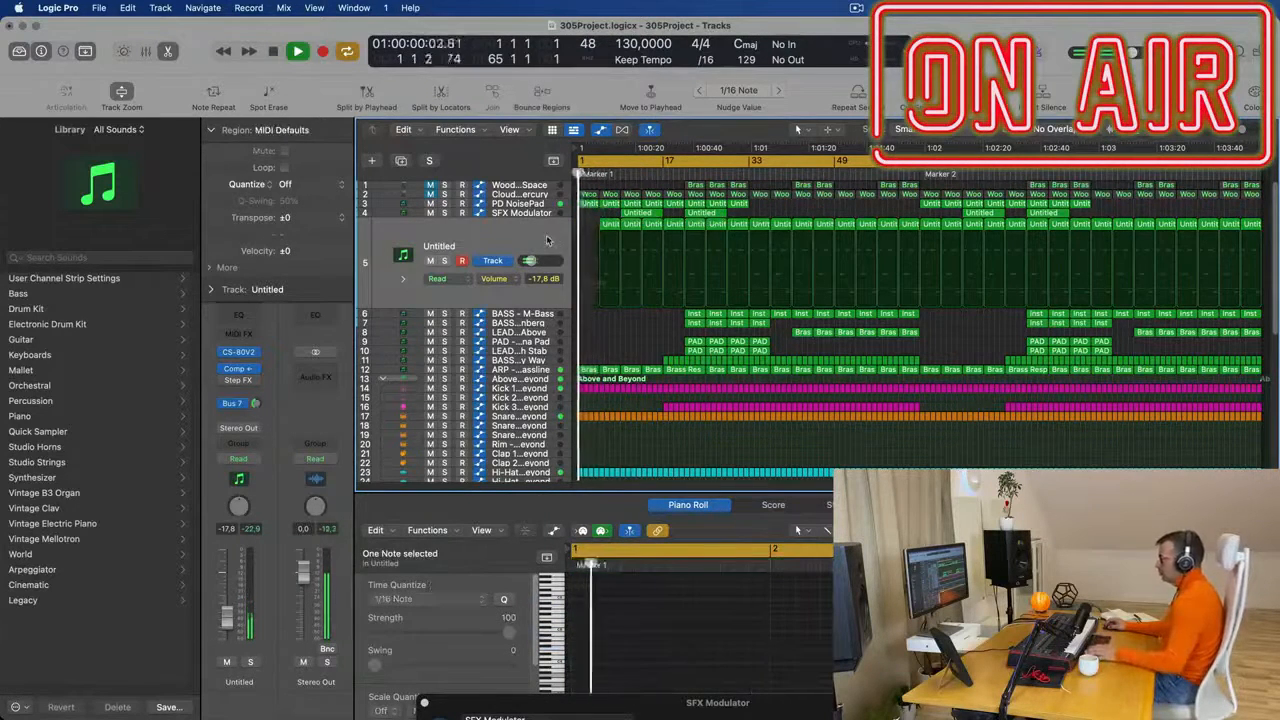
click(547, 240)
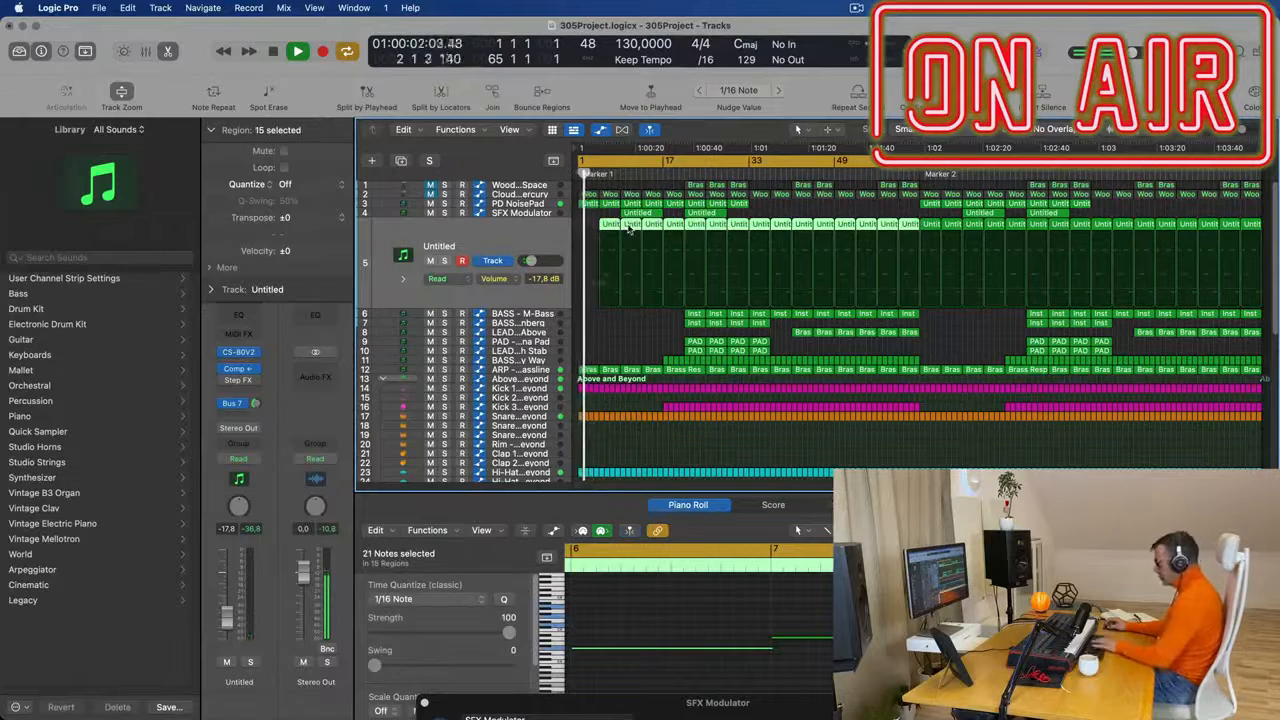
click(628, 224)
key(Delete)
- Set the Untitled track's volume to -16.6 dB and check its Bus 7 send
click(249, 577)
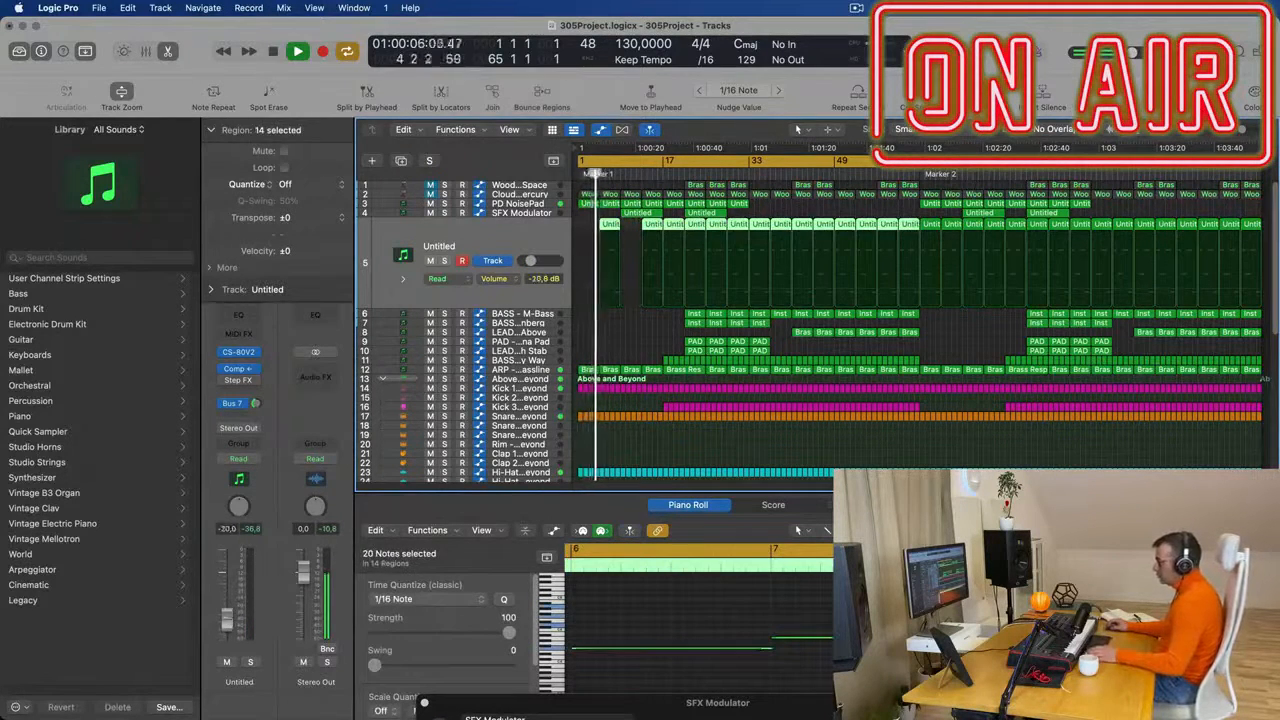
drag(226, 625, 226, 617)
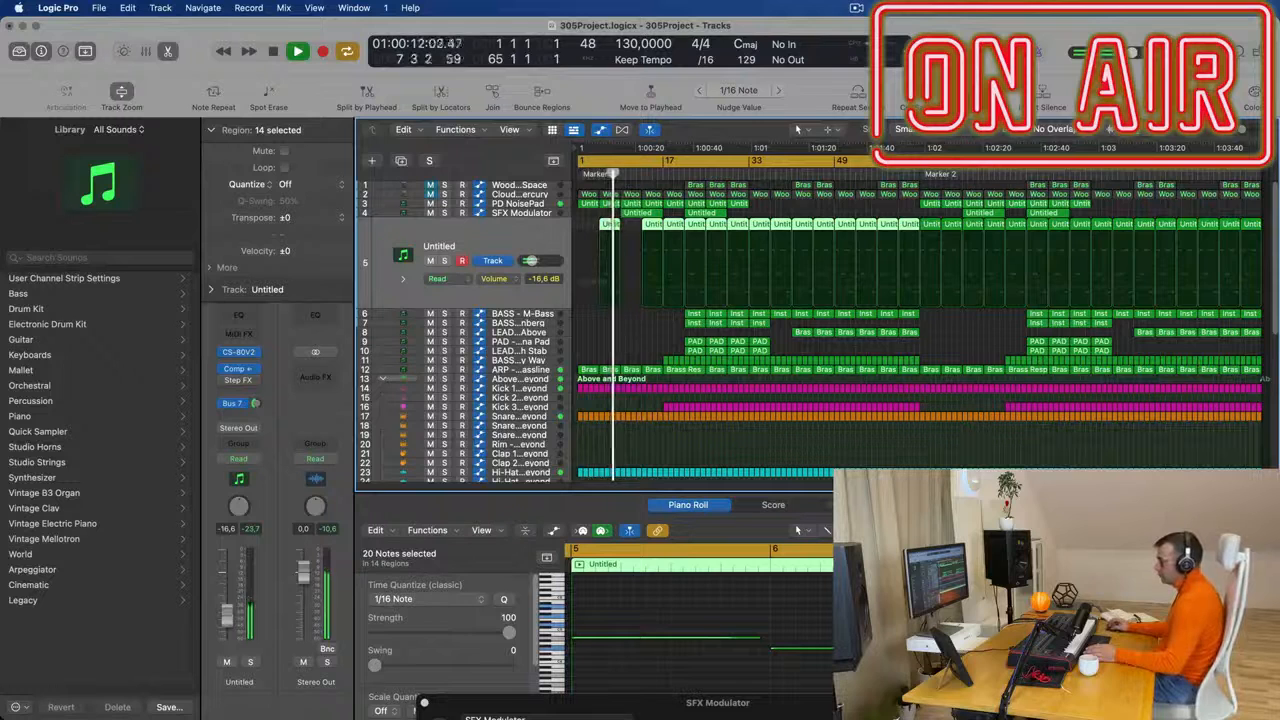
click(233, 404)
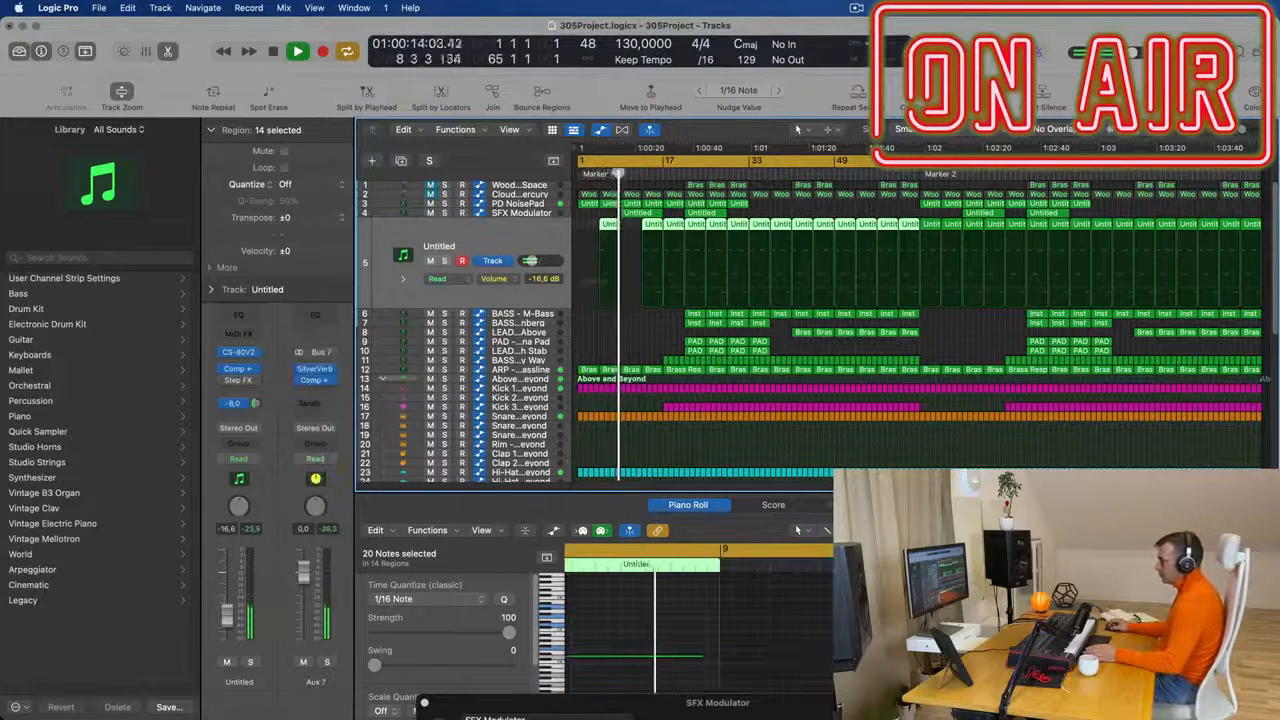
scroll(659, 316, up, 1)
scroll(659, 316, up, 4)
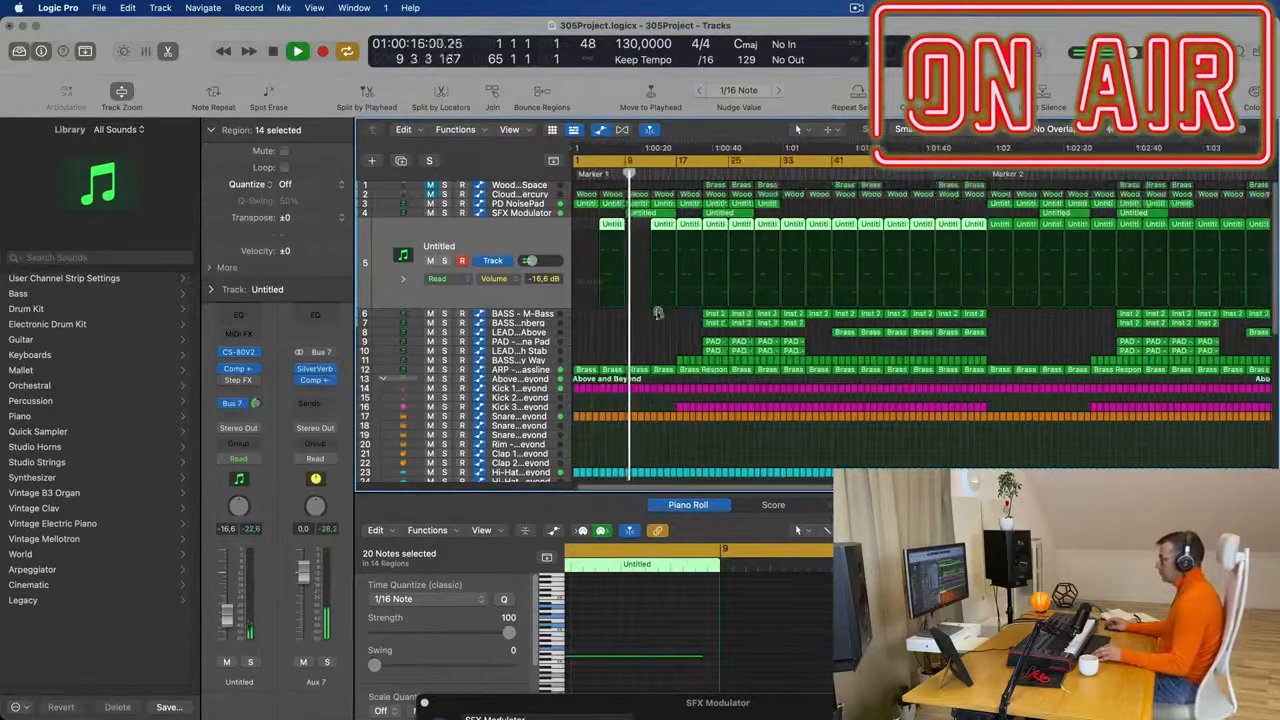
- Delete the Untitled track's region at bar 13
scroll(658, 337, up, 2)
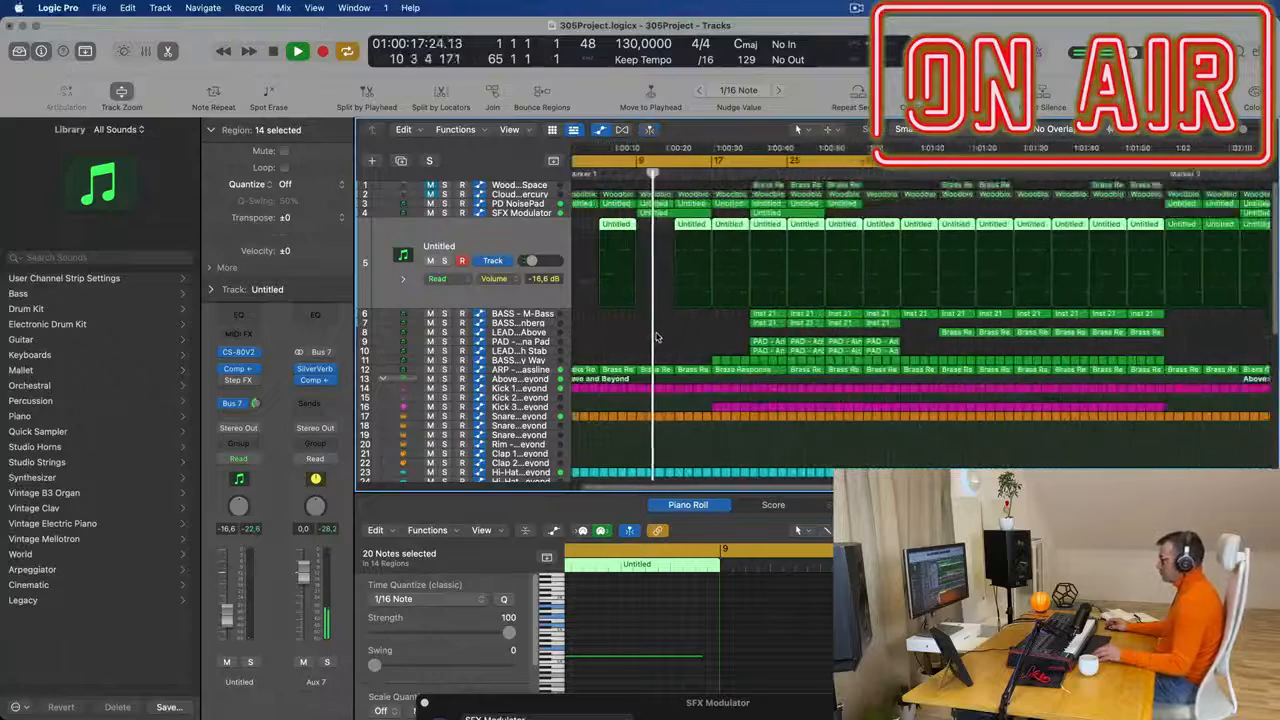
scroll(655, 337, up, 1)
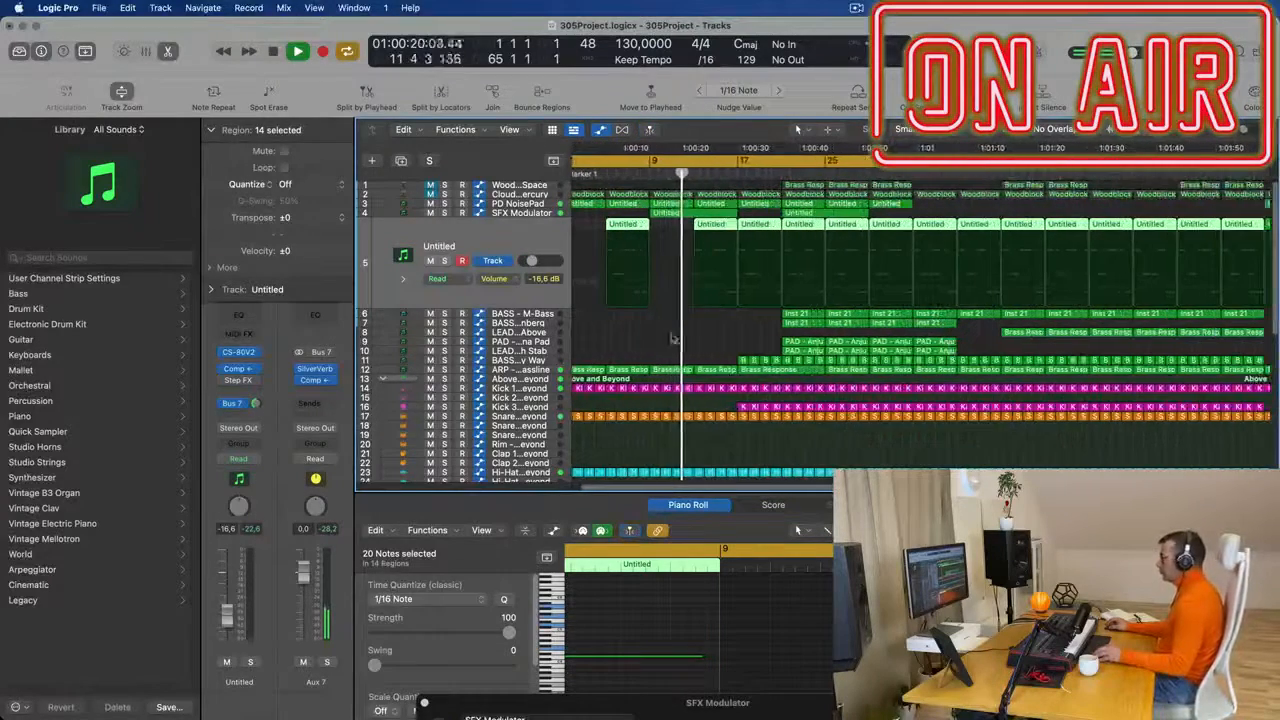
scroll(671, 337, up, 1)
scroll(673, 337, down, 1)
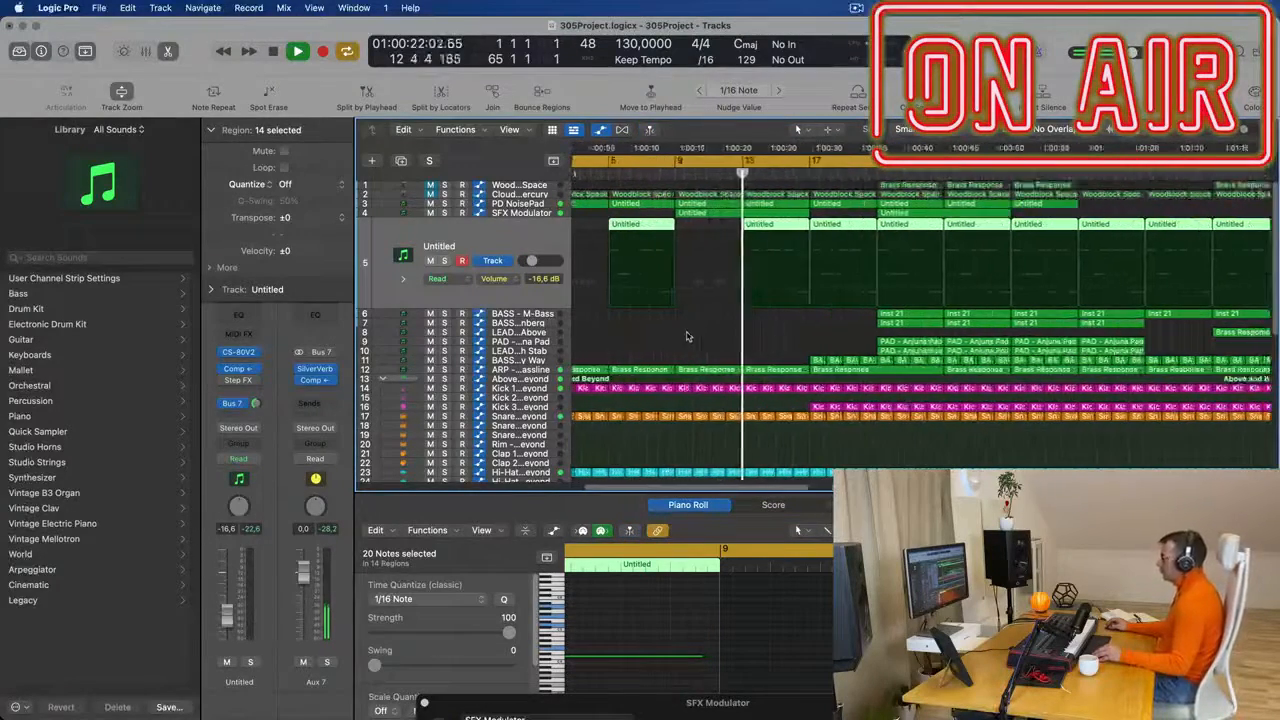
click(722, 227)
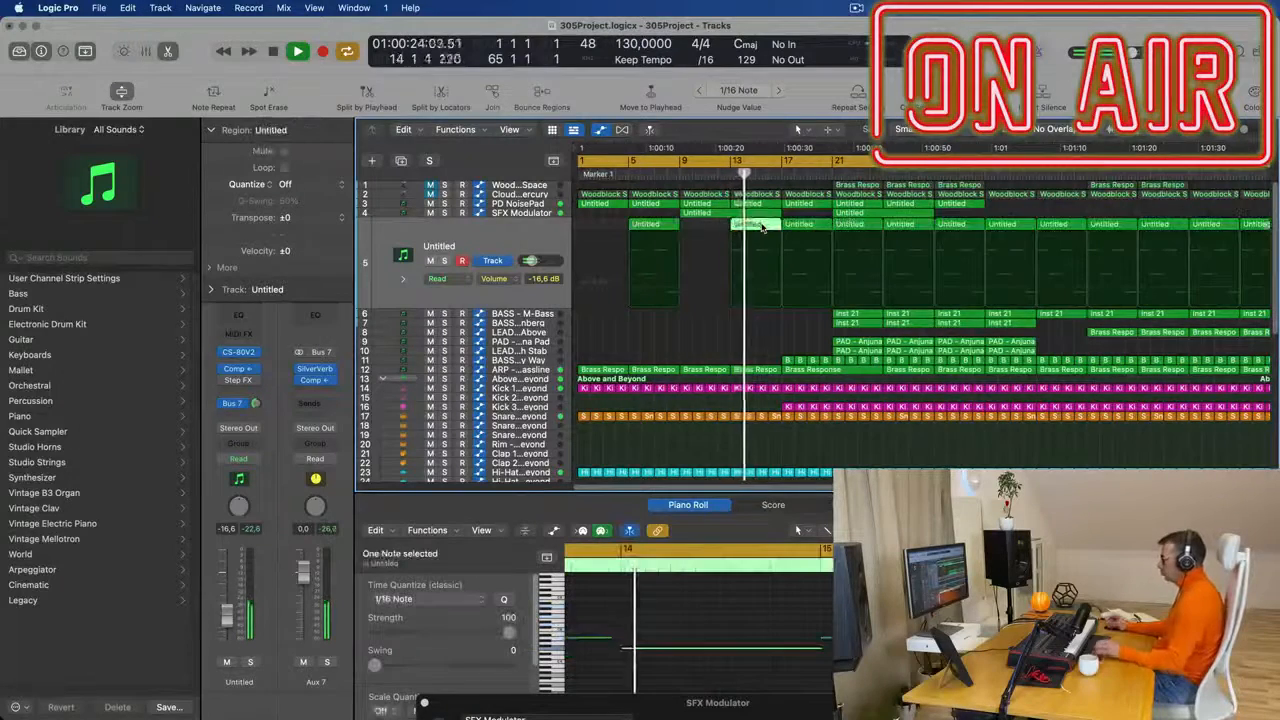
scroll(758, 235, down, 2)
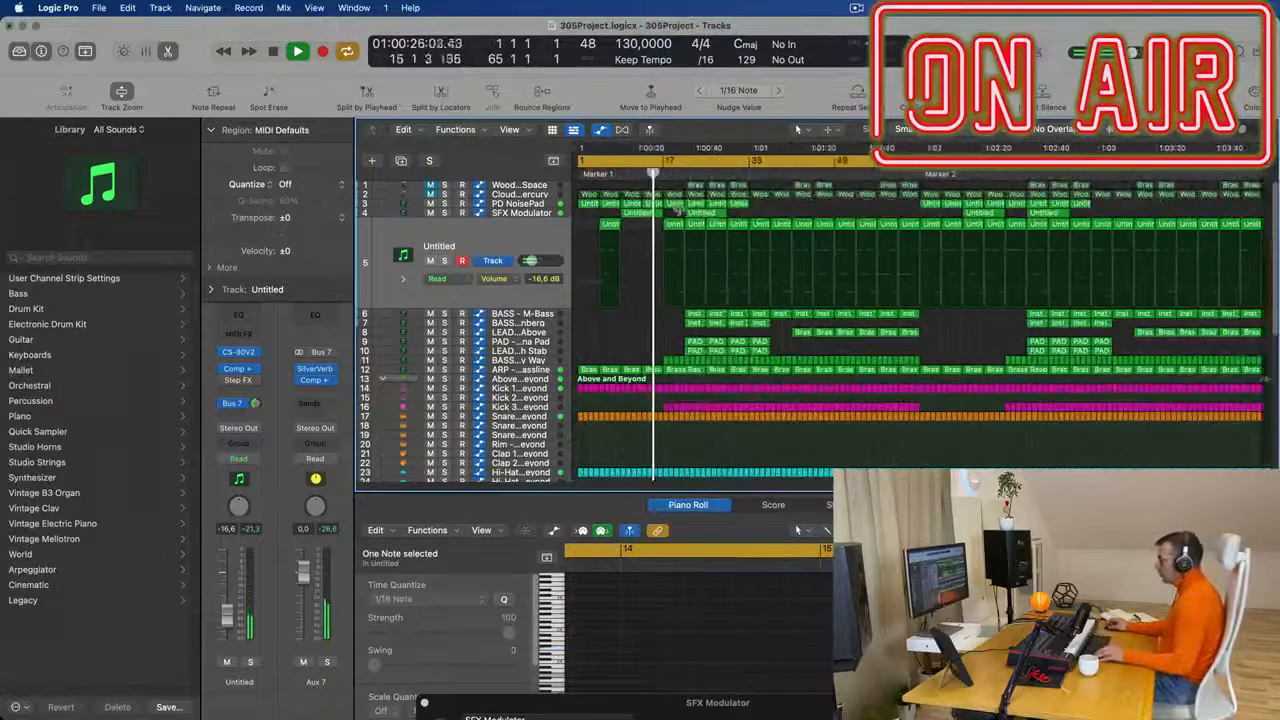
- Delete the Untitled track's region at bar 17
scroll(697, 218, up, 1)
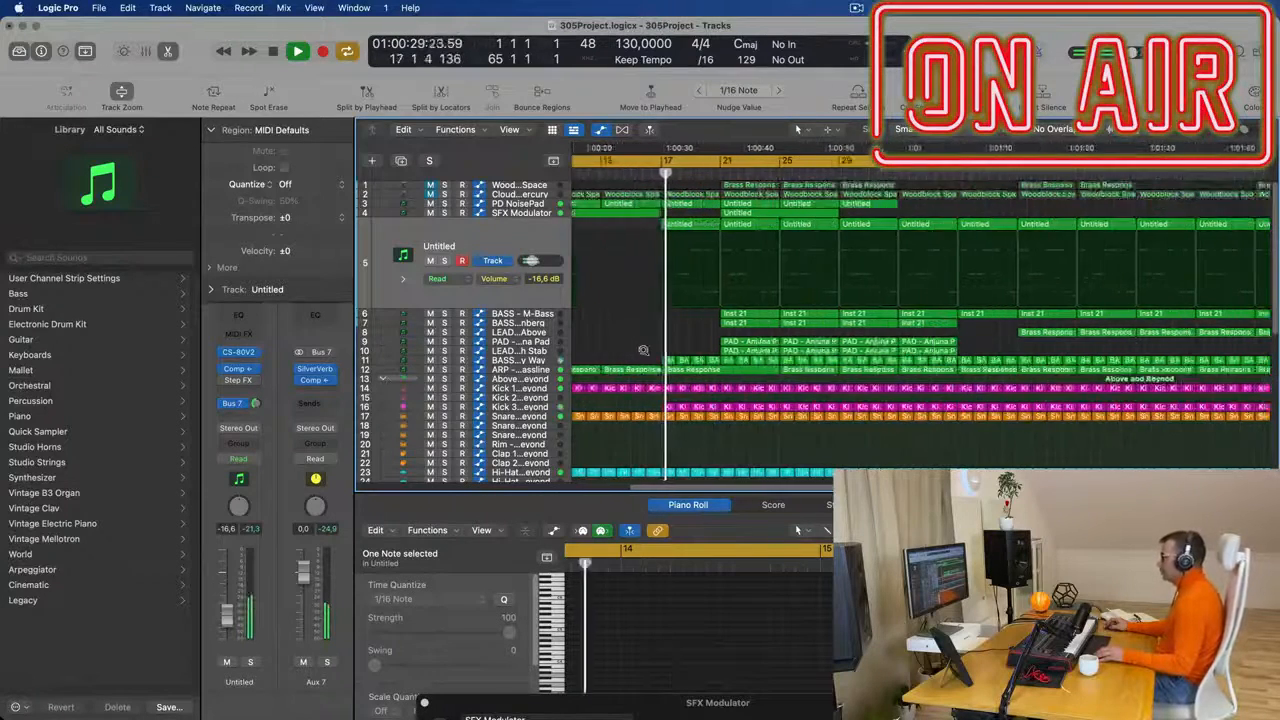
scroll(720, 225, up, 1)
click(712, 225)
key(Delete)
scroll(702, 228, down, 1)
scroll(714, 227, down, 1)
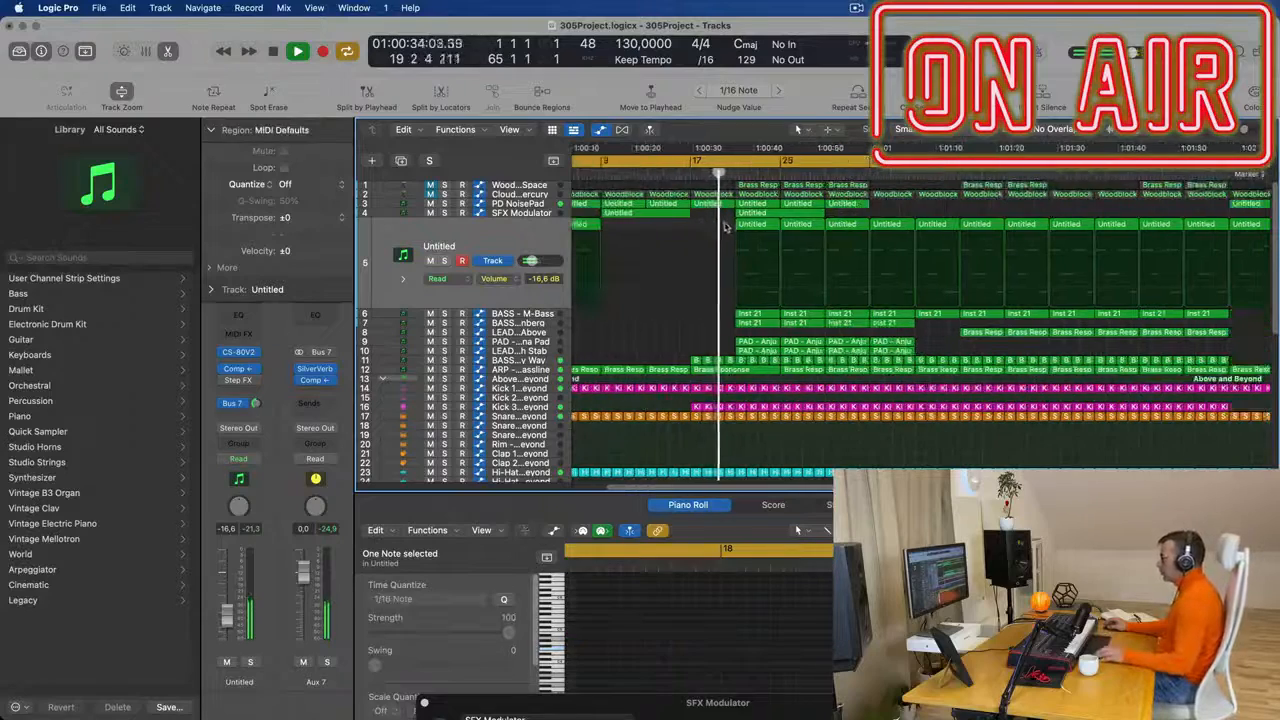
- Delete the Untitled track's regions at bars 21 and 25 and resume playback from bar 17
click(800, 226)
key(BackSpace)
key(super+Left)
key(super+Left)
key(super+Left)
key(super+Left)
key(super+Left)
click(666, 173)
scroll(748, 337, up, 4)
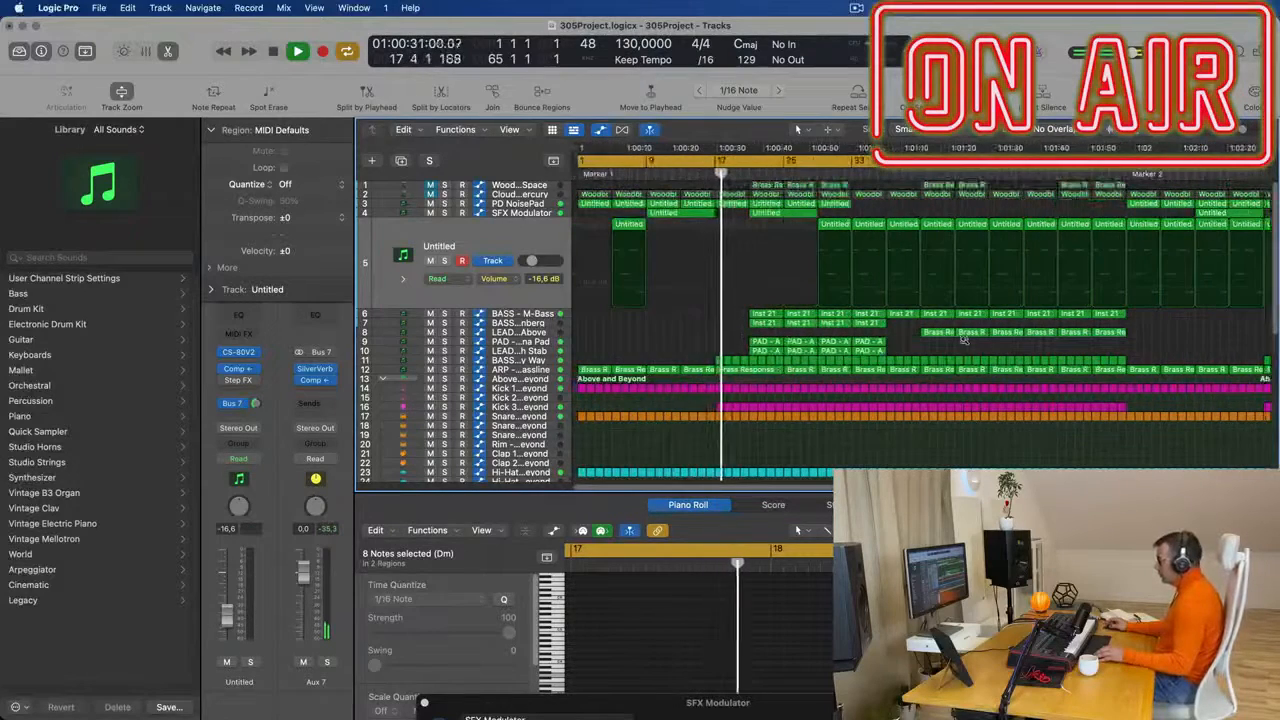
- Select the four regions from bar 21 on tracks 7, 9 and 10 and repeat them three times, up to bar 85
scroll(968, 340, down, 3)
drag(682, 326, 755, 343)
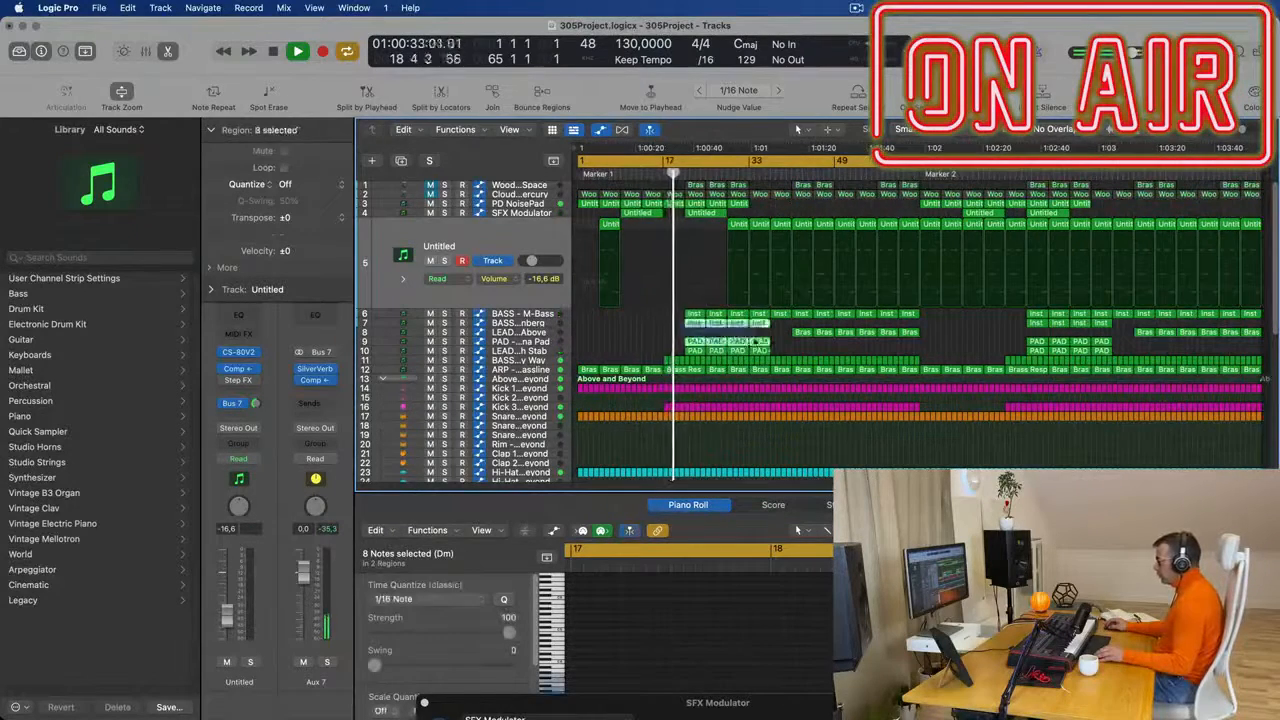
key(super+r)
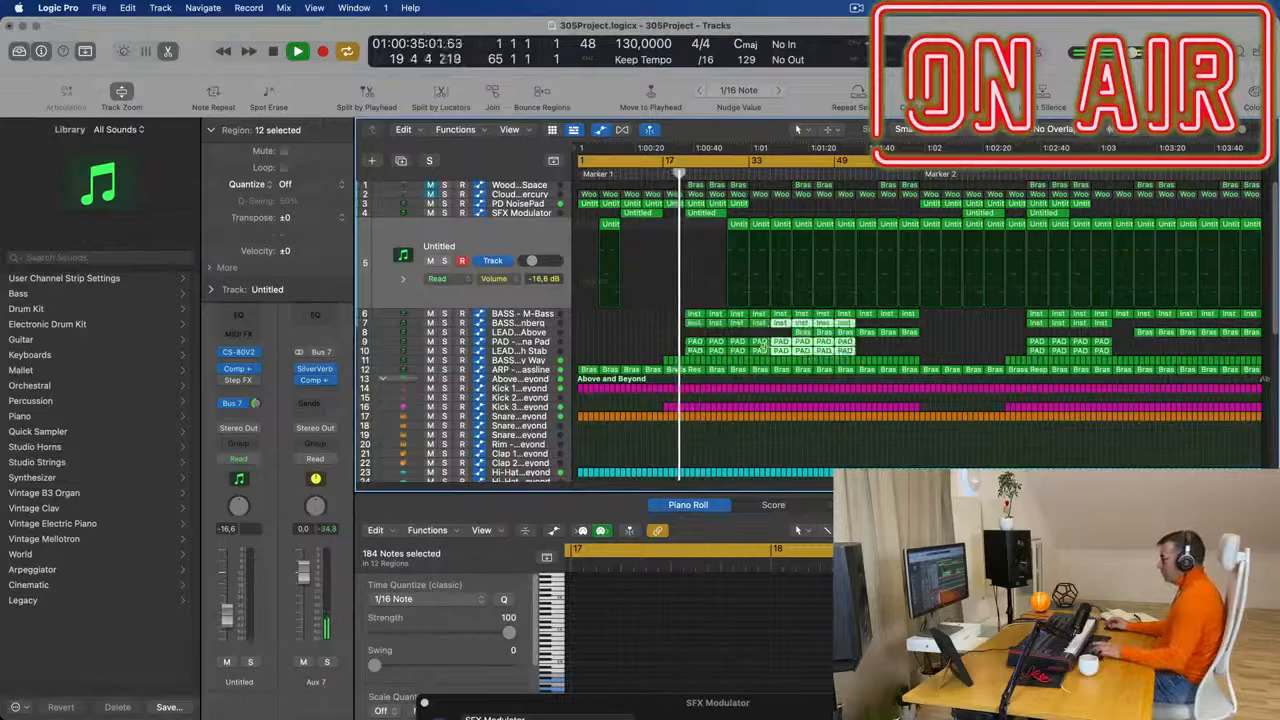
key(super+r)
key(super+r)
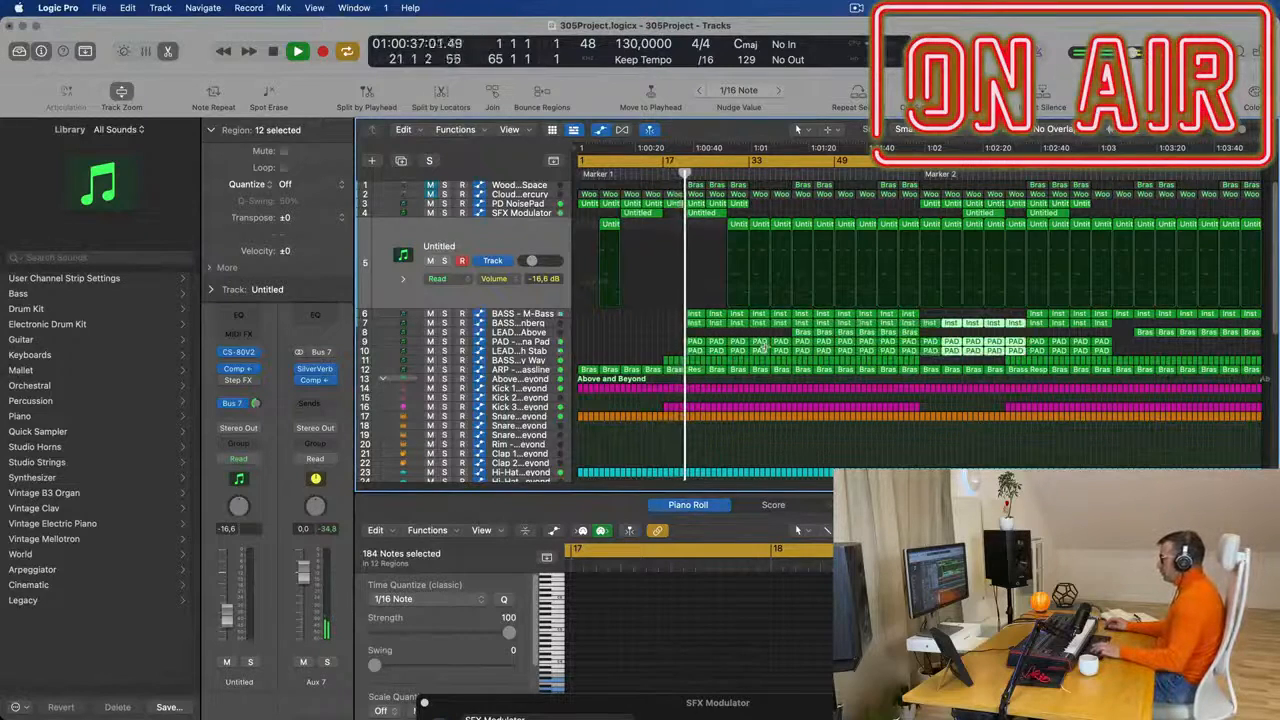
- Play from just before bar 21 and delete the regions at bars 21 and 25 on bass tracks 6 and 7
key(space)
key(super+Right)
key(super+Right)
key(super+Right)
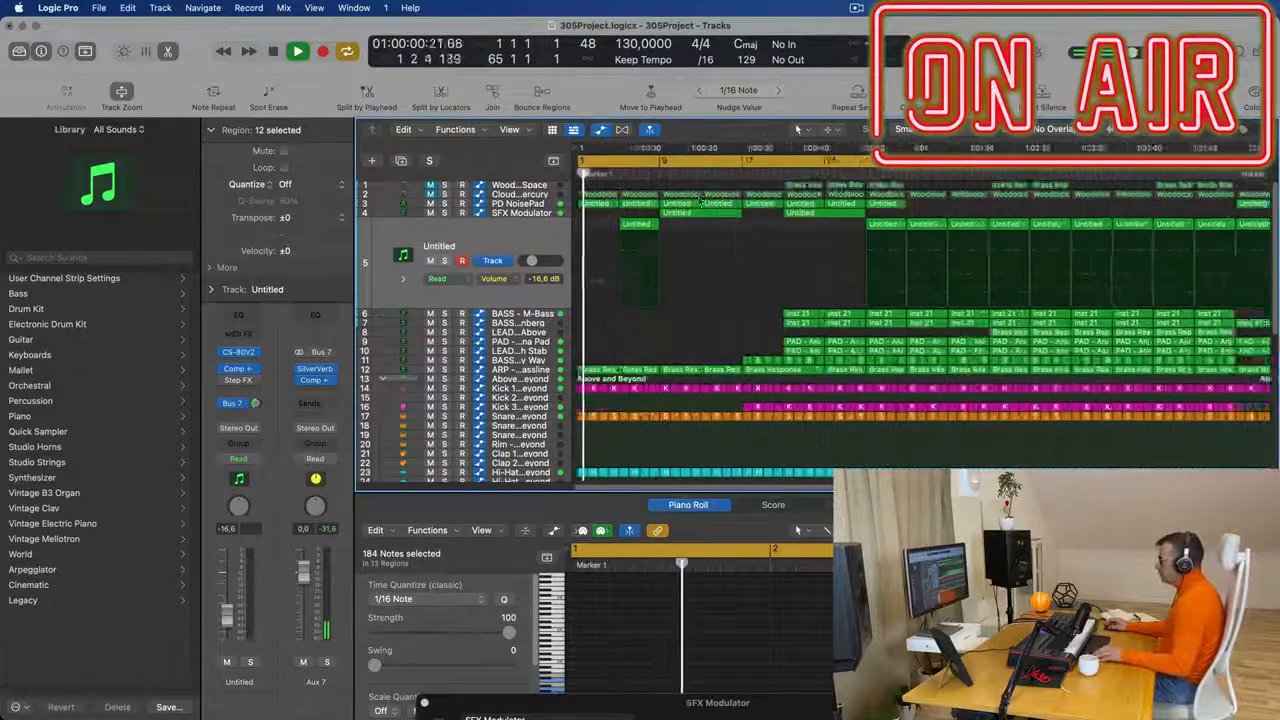
click(790, 173)
key(super+Left)
key(super+Left)
key(super+Left)
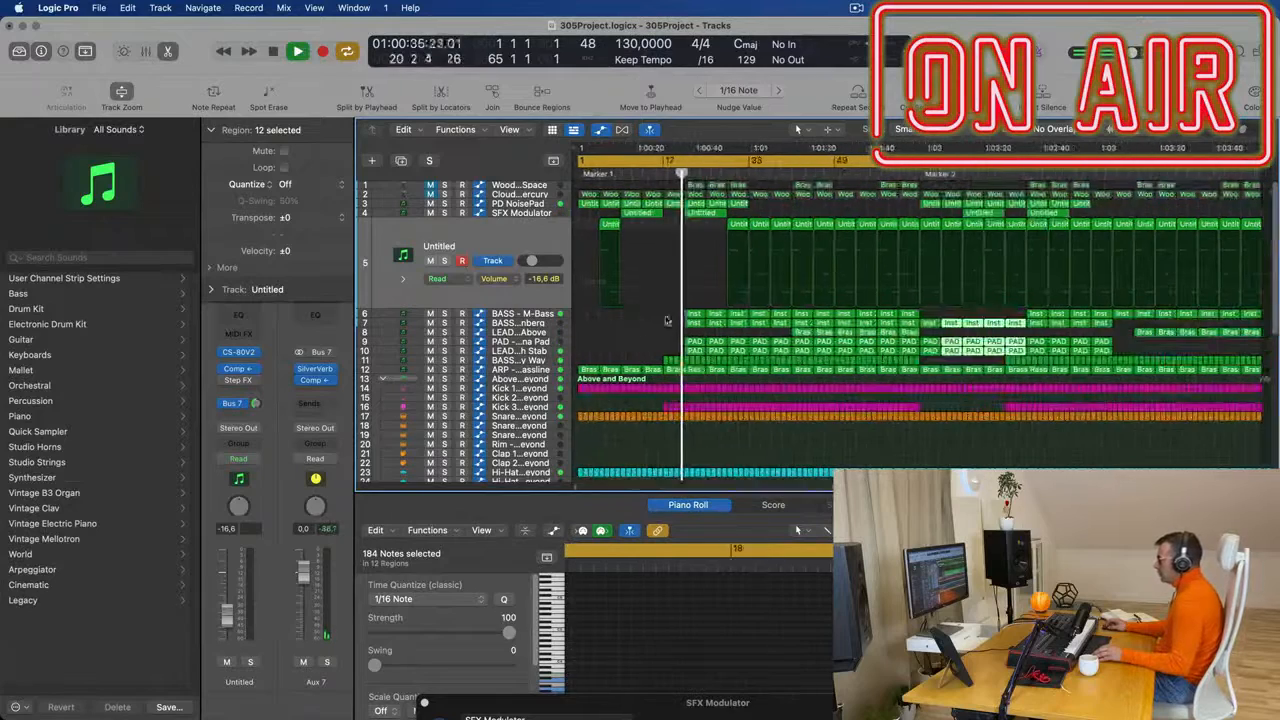
drag(665, 313, 722, 323)
key(Delete)
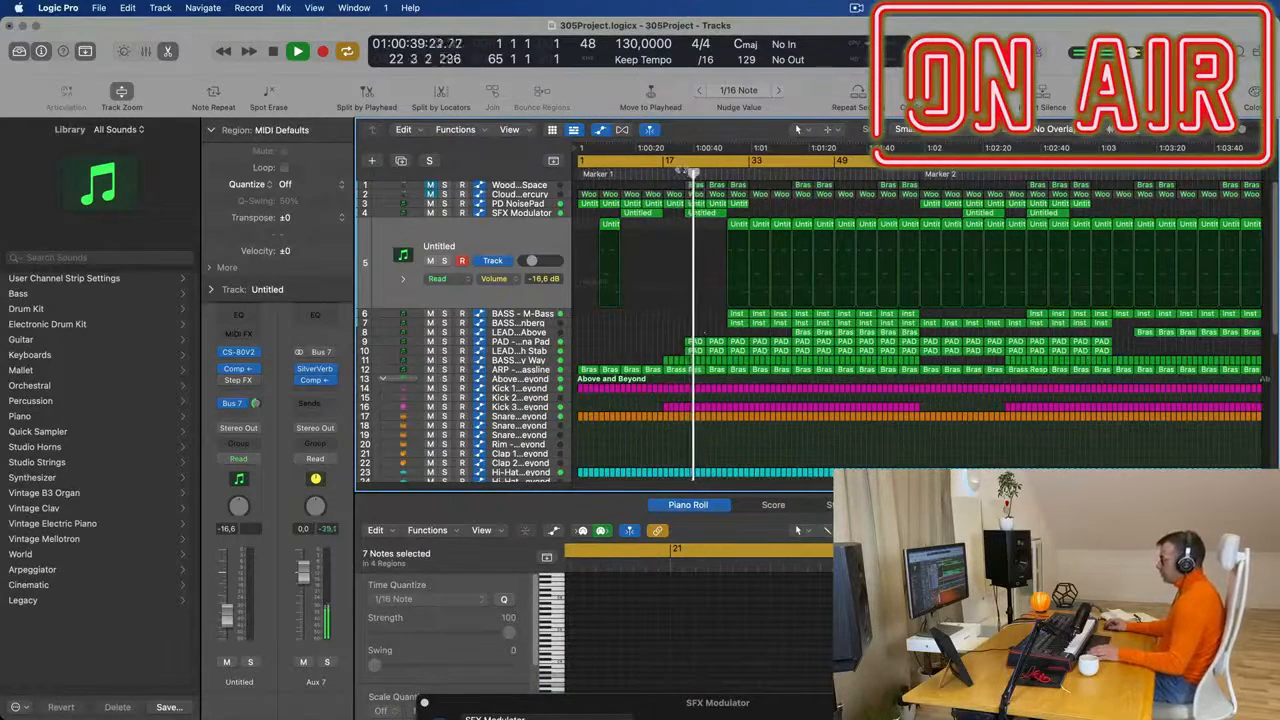
- Delete the regions at bars 21 and 25 on the PAD track and the LEAD - Tech Stab track
click(670, 173)
drag(672, 343, 717, 349)
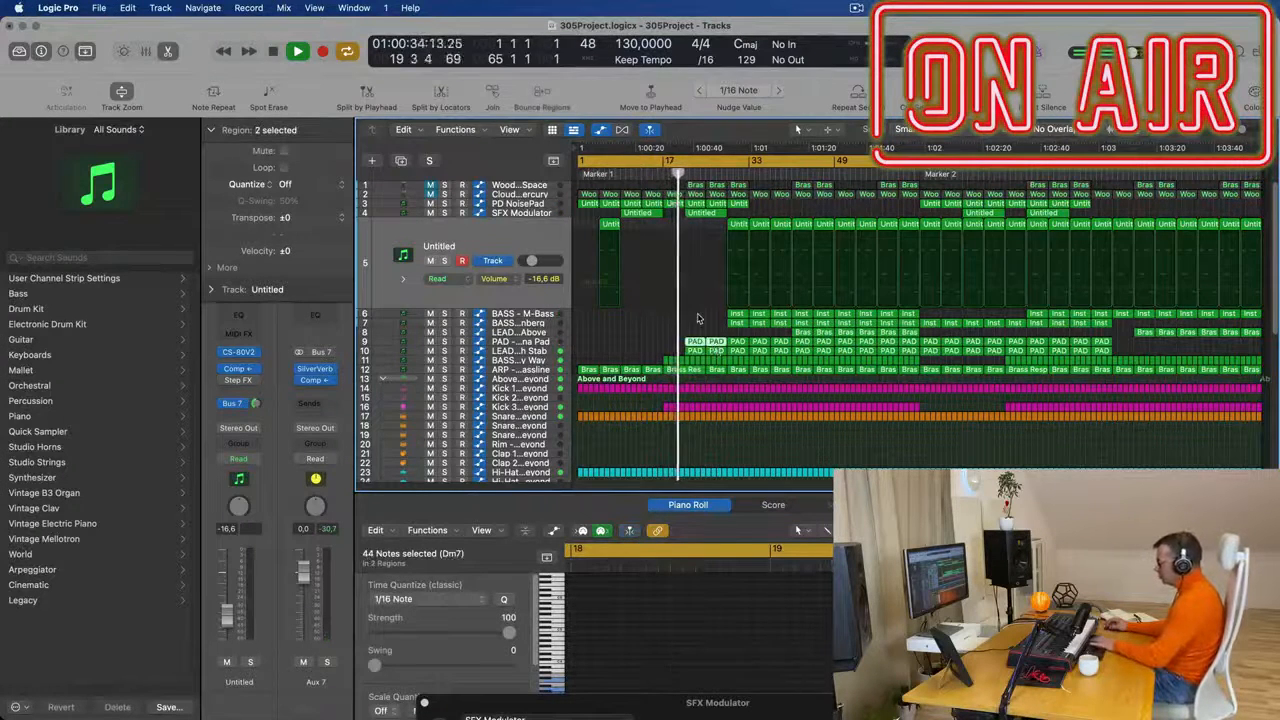
key(Delete)
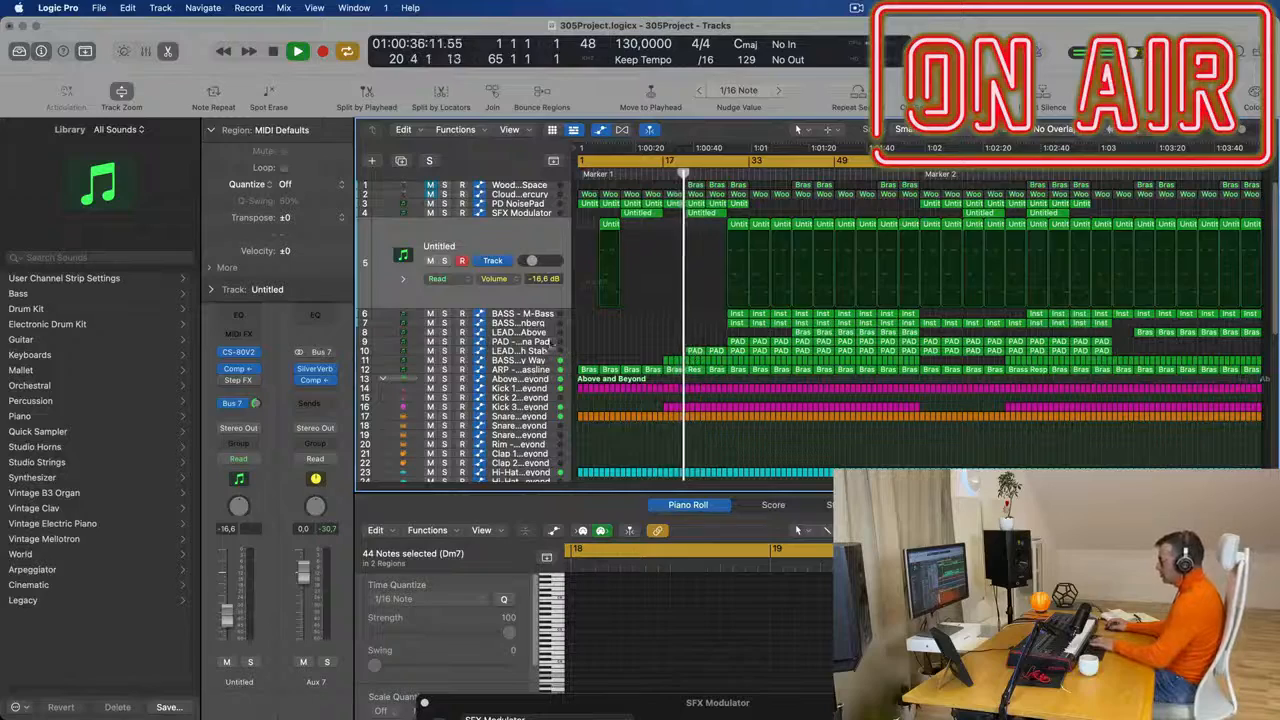
click(549, 353)
drag(677, 266, 714, 273)
key(Delete)
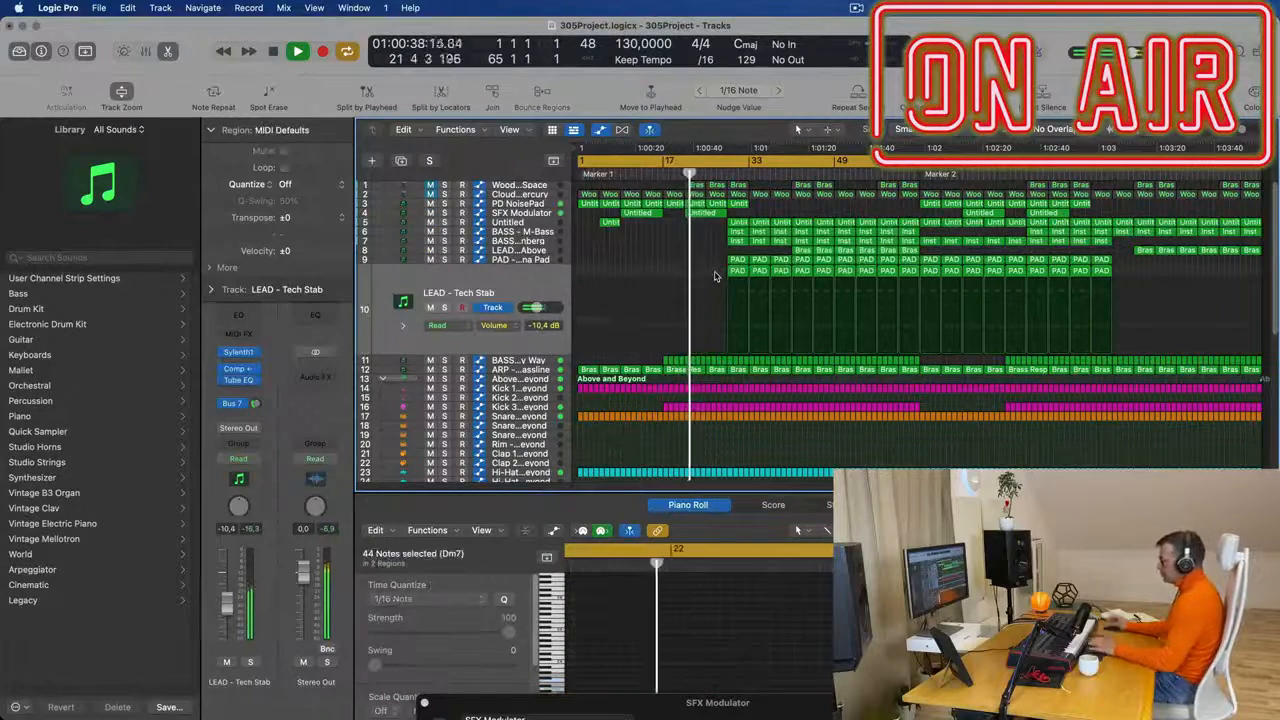
- Delete the SFX Modulator region at bar 21 and replay from around that bar
scroll(718, 267, up, 3)
scroll(718, 267, down, 5)
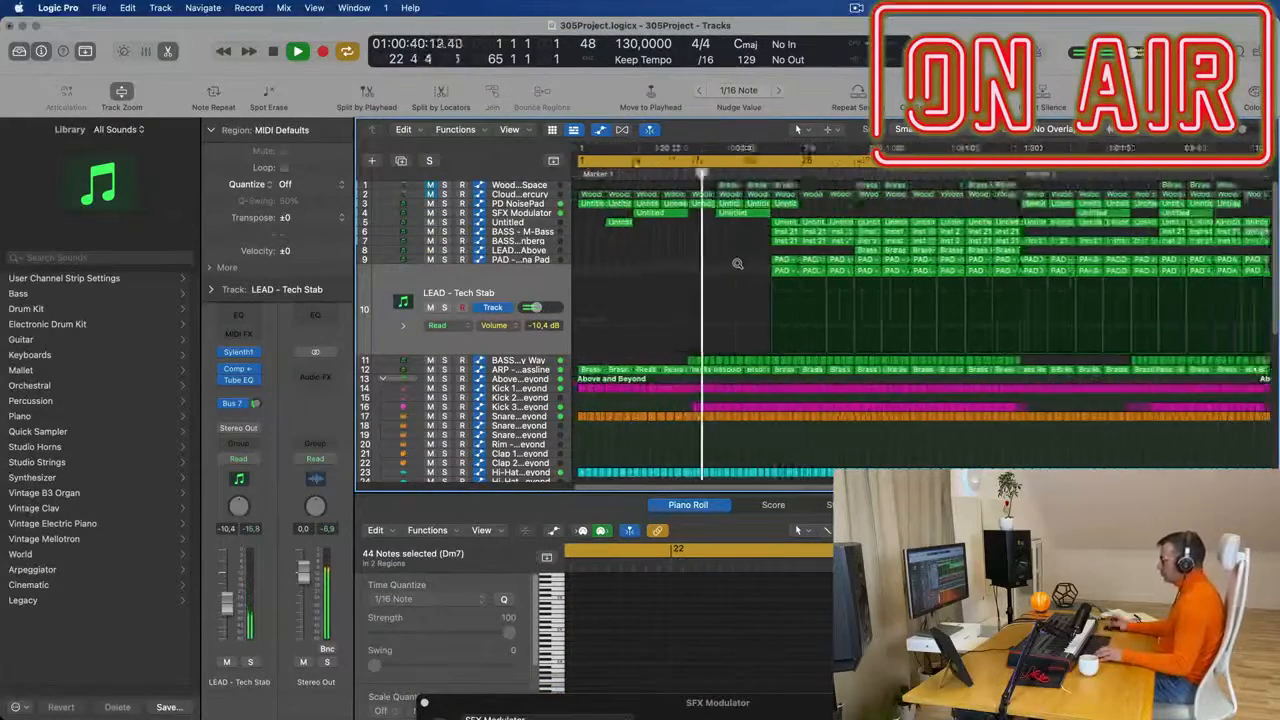
click(716, 214)
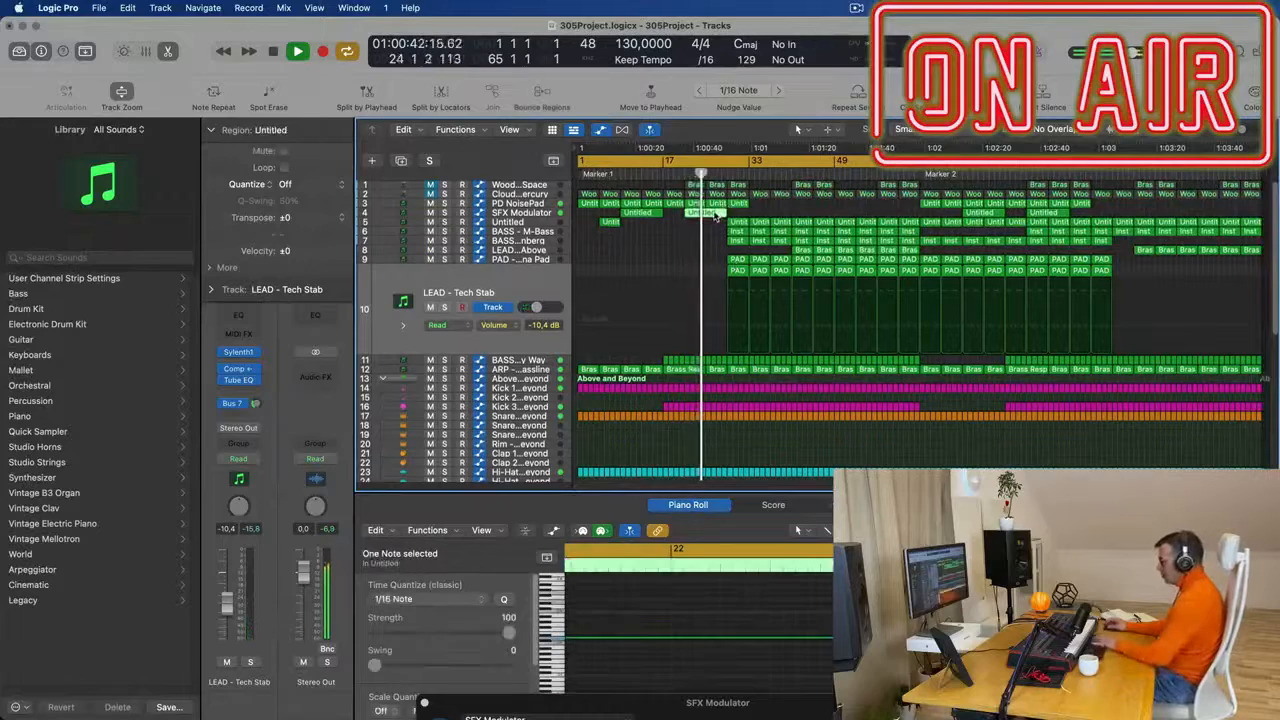
key(Delete)
click(686, 175)
scroll(662, 230, up, 5)
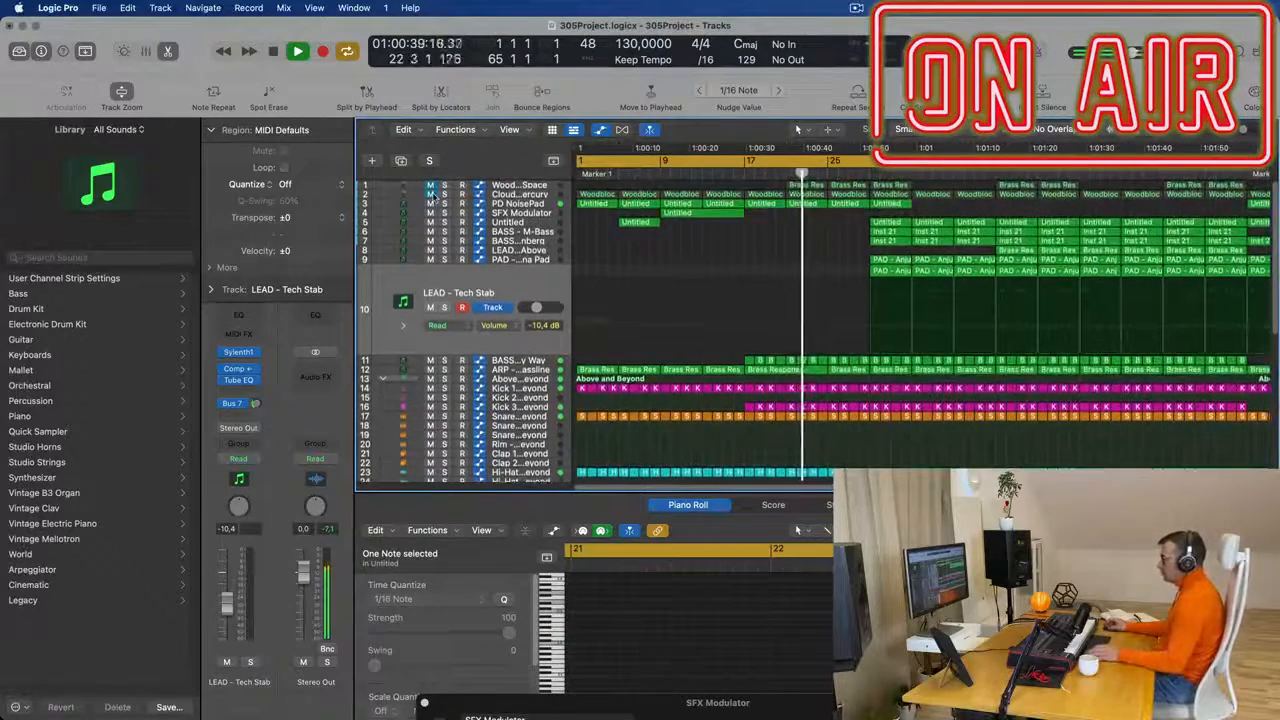
- Unmute the Clouds of Mercury track, set its volume to -15.8 dB and restart playback from bar 1
click(431, 195)
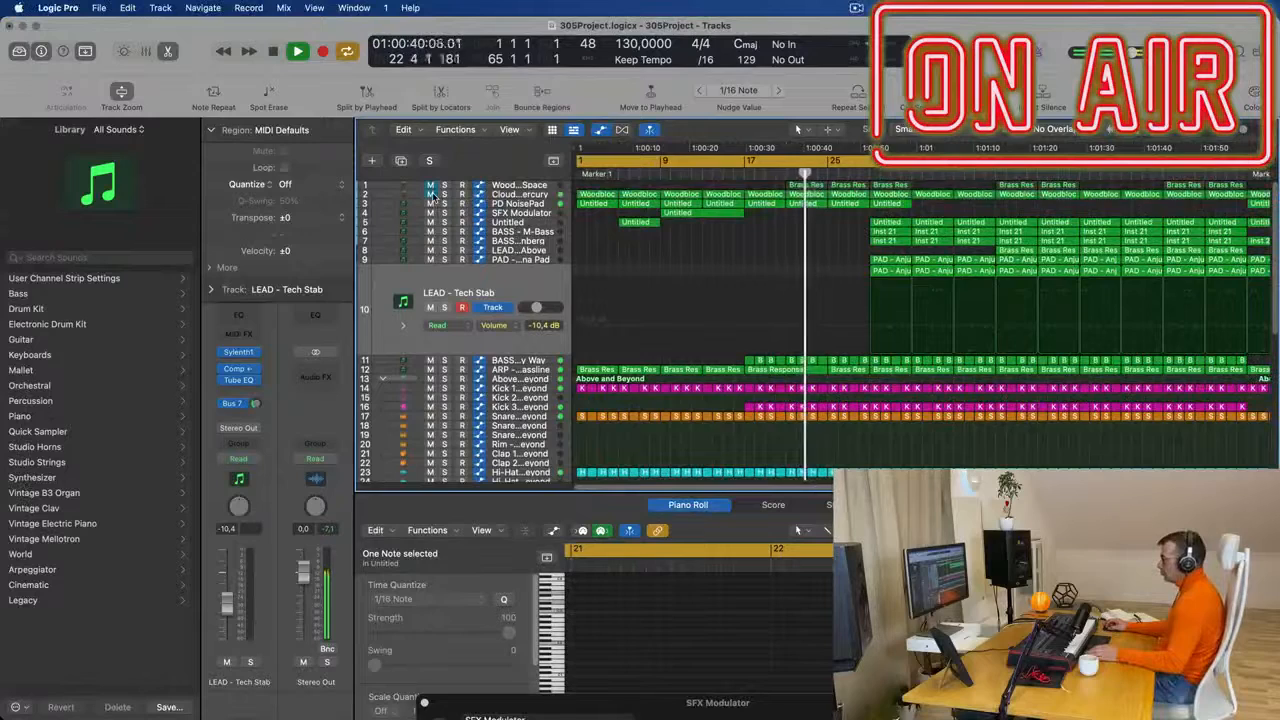
click(518, 195)
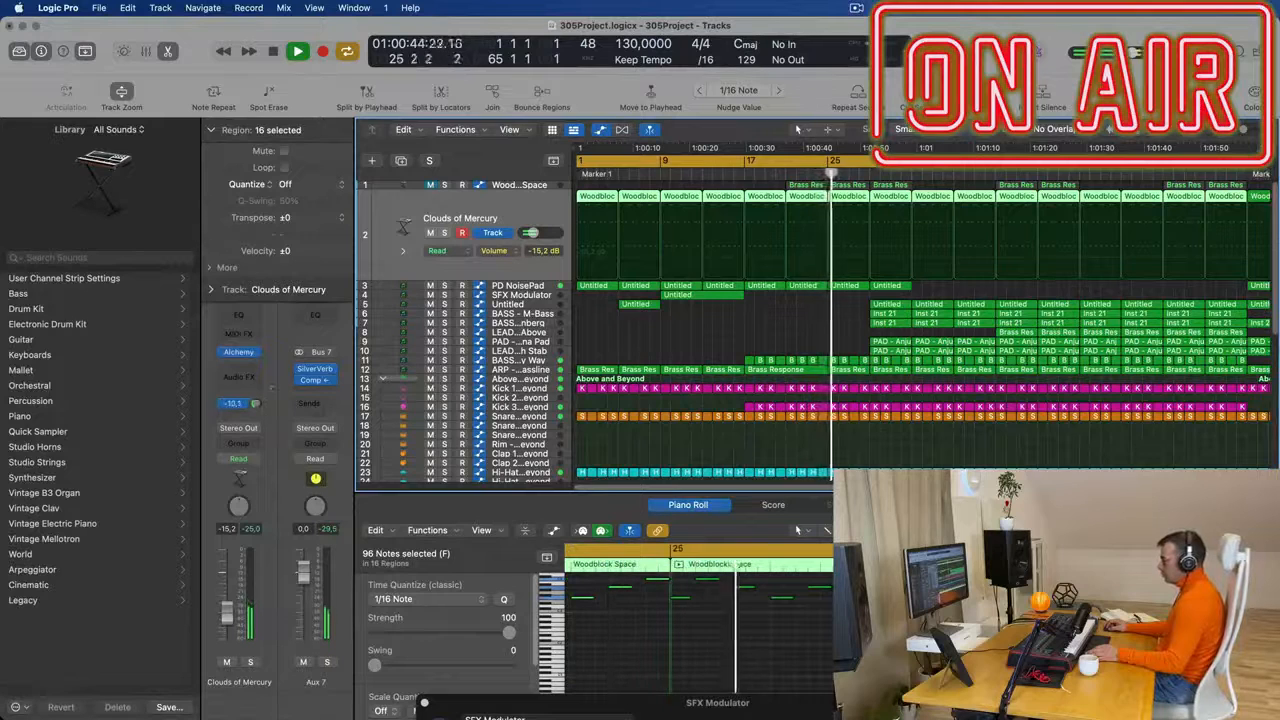
key(Return)
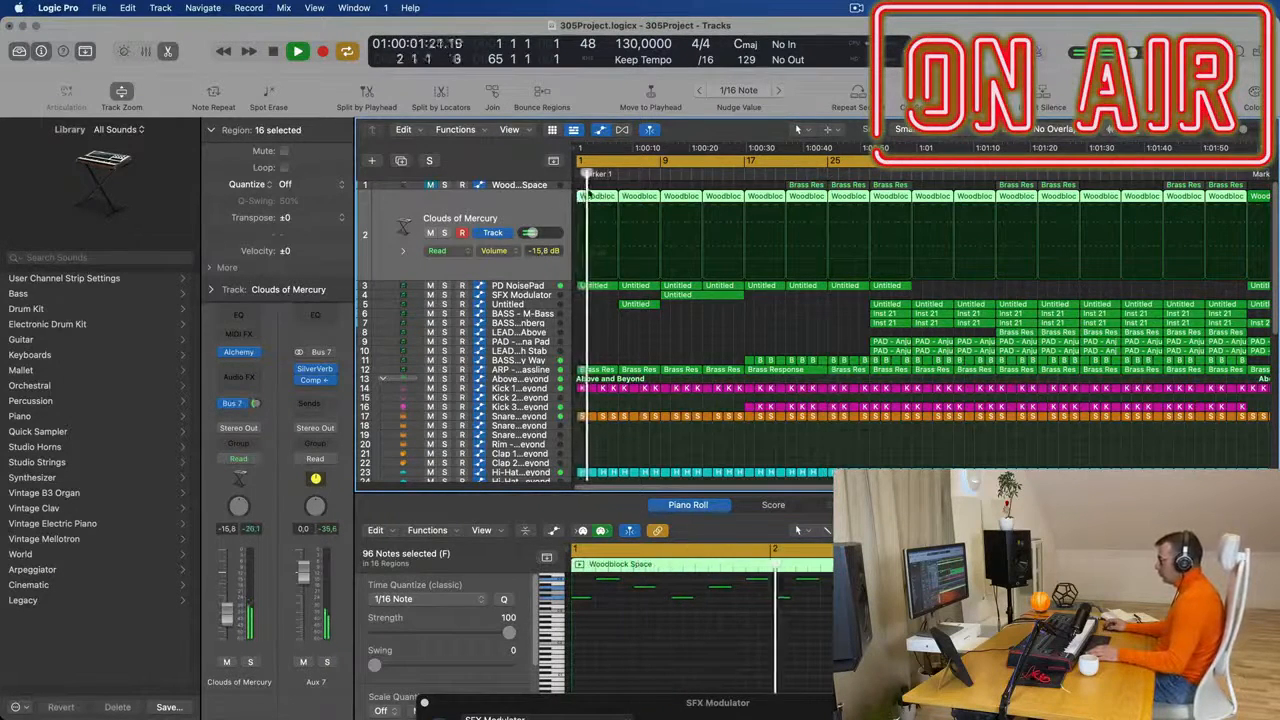
- Delete the first five Clouds of Mercury regions, from bar 1 up to bar 21
click(591, 187)
click(596, 197)
key(Delete)
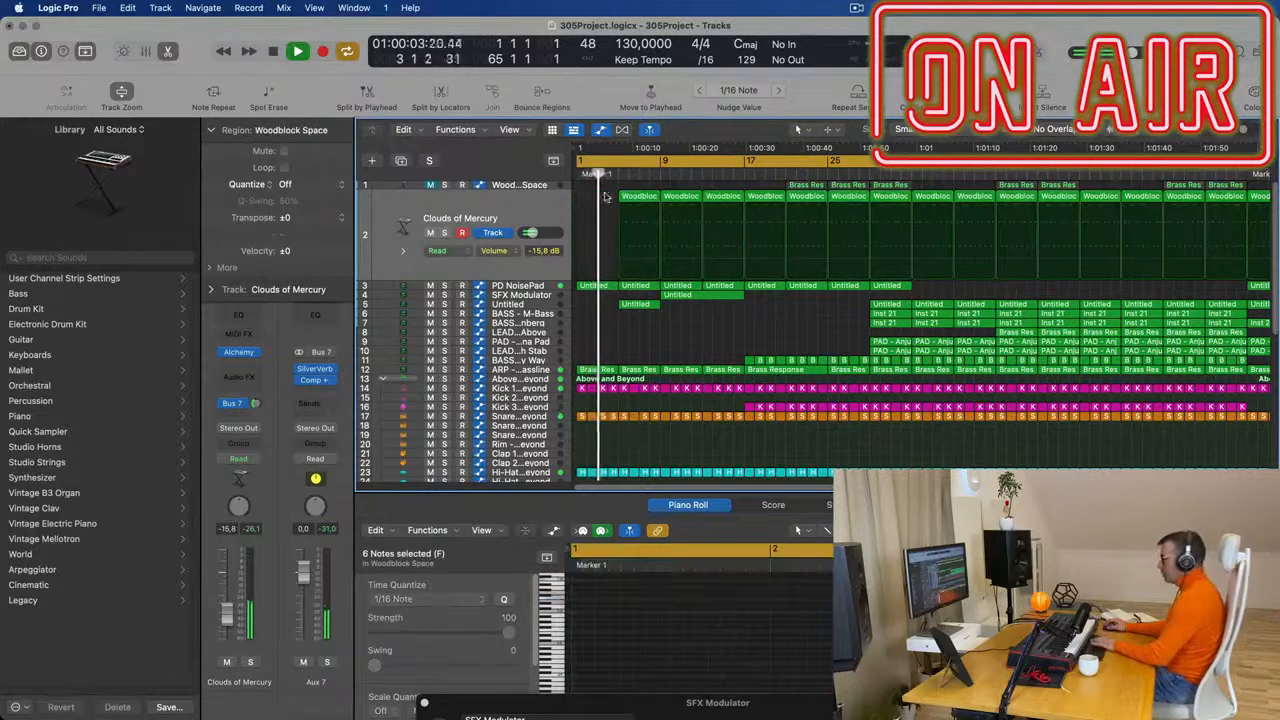
drag(621, 196, 761, 196)
key(Delete)
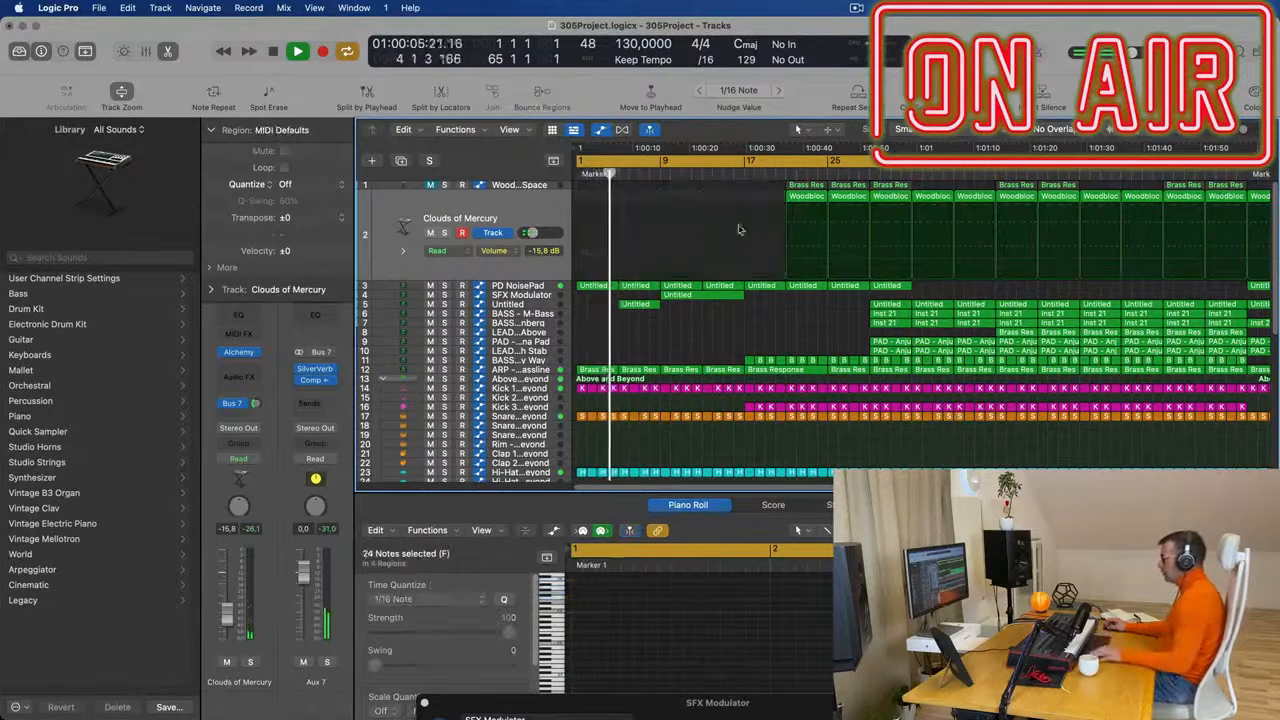
- Listen from bar 17 and delete the Clouds of Mercury regions at bars 21 and 25
scroll(731, 212, left, 1)
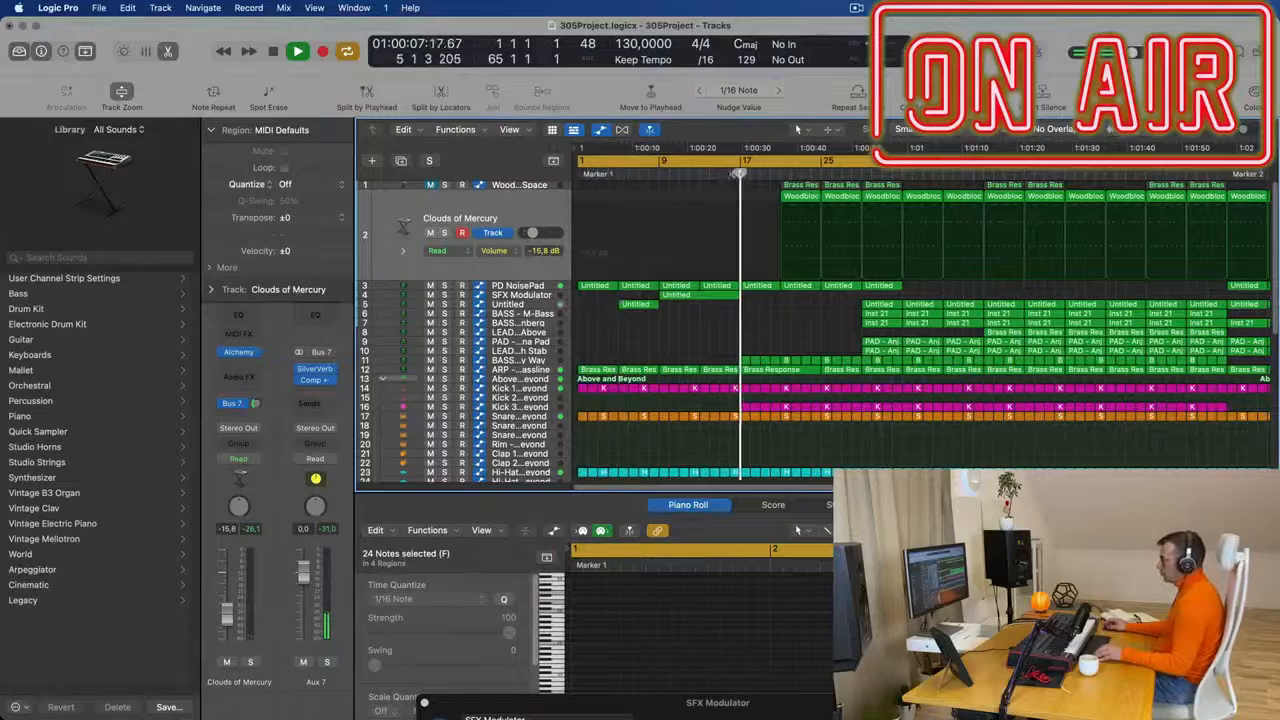
scroll(748, 258, down, 3)
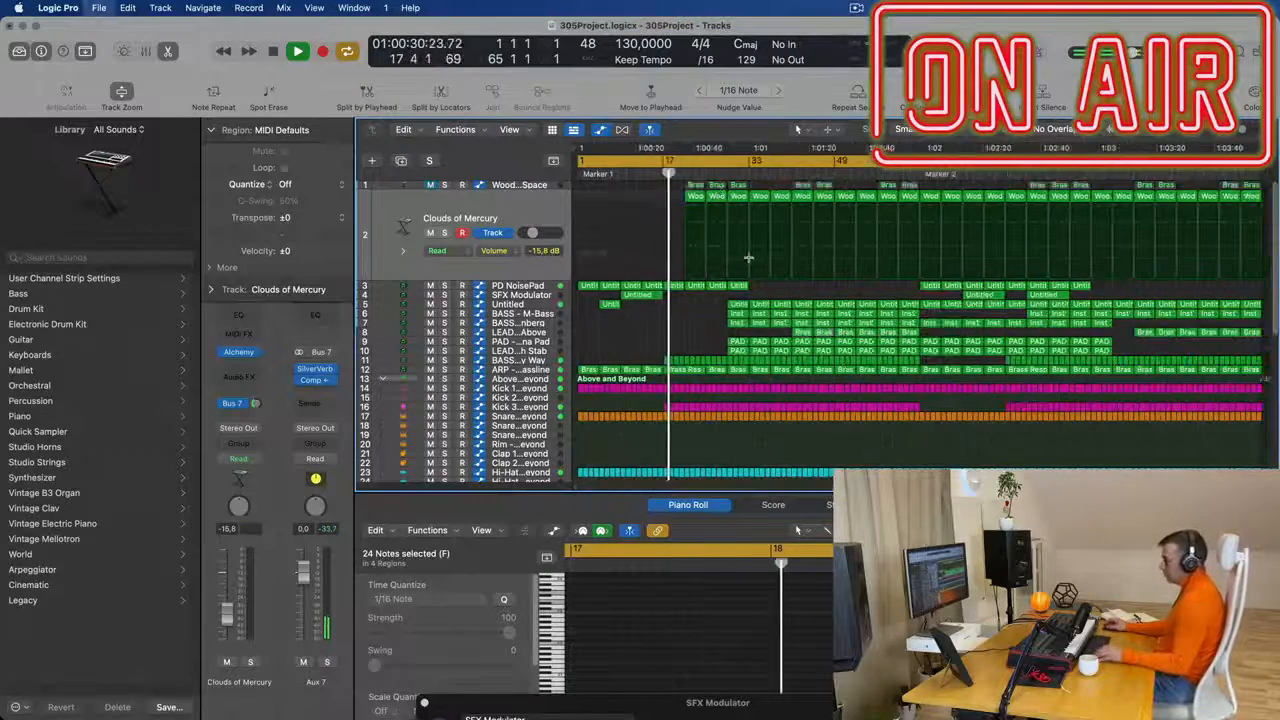
scroll(748, 258, up, 3)
drag(808, 196, 900, 204)
key(space)
key(space)
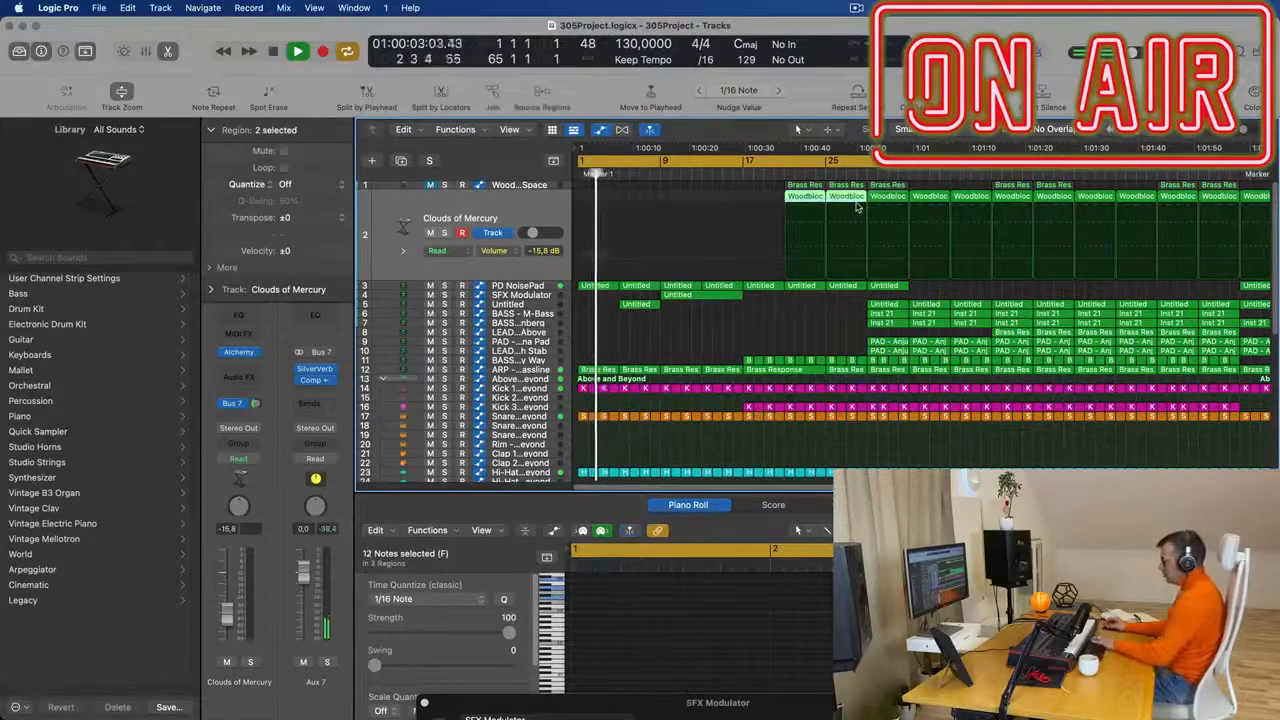
key(Delete)
- Examine the thinned-out intro across all tracks while it plays from the start
scroll(797, 218, down, 3)
scroll(757, 222, up, 3)
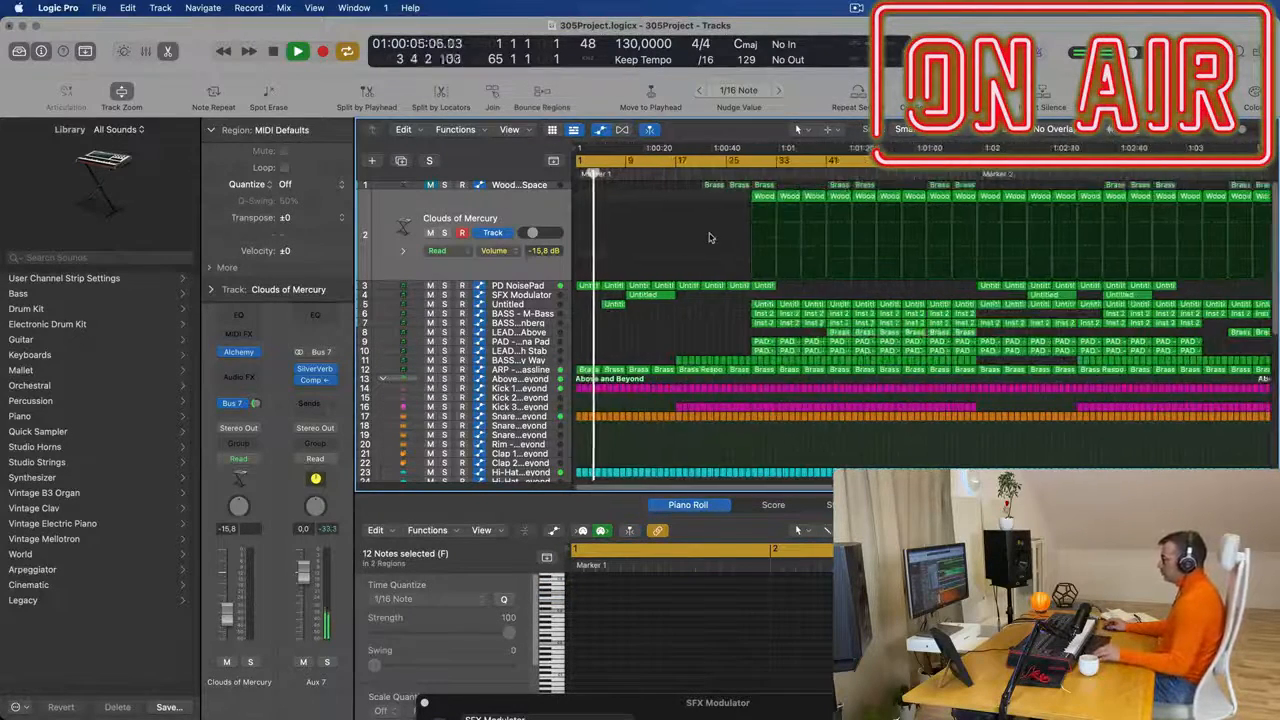
scroll(733, 240, down, 2)
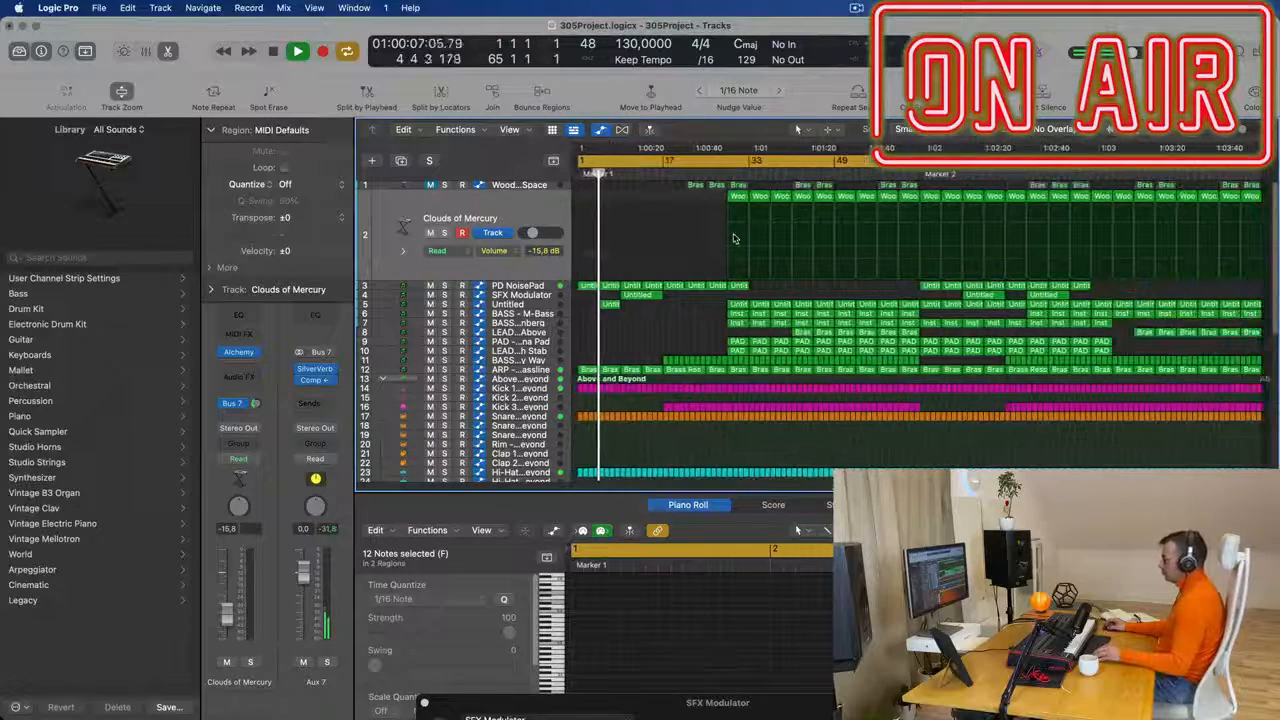
scroll(700, 317, up, 2)
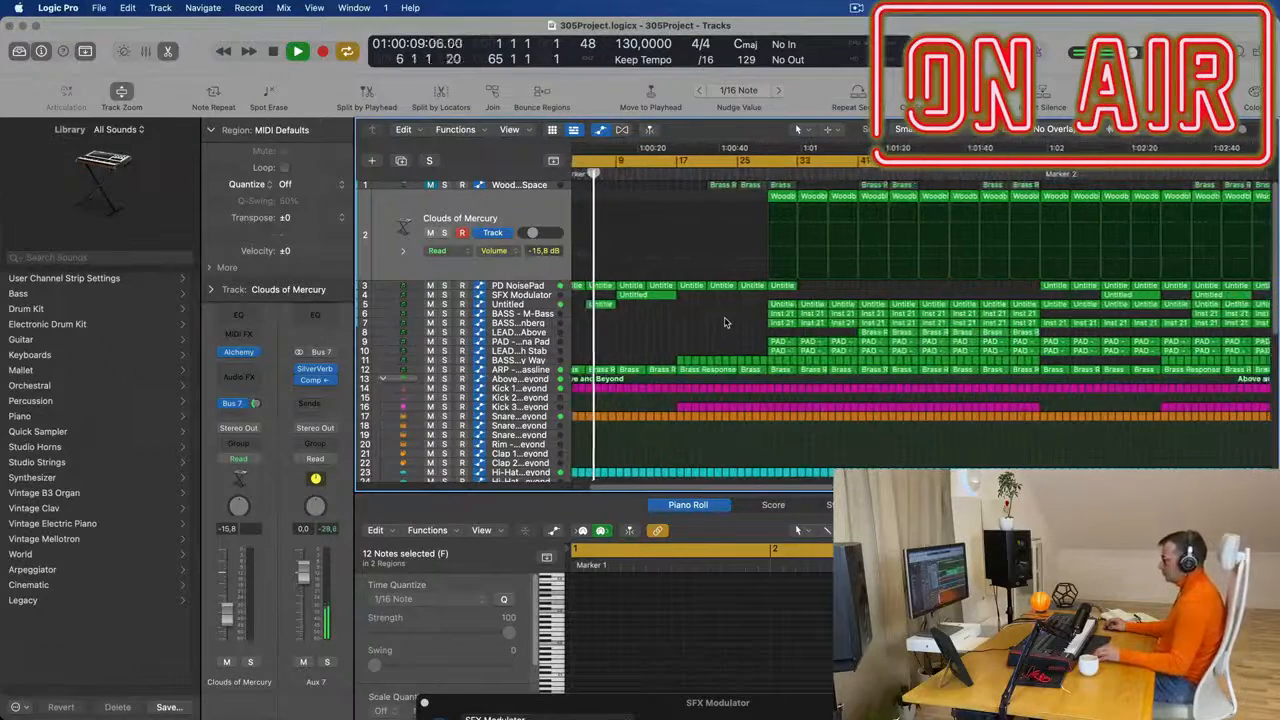
scroll(726, 328, down, 2)
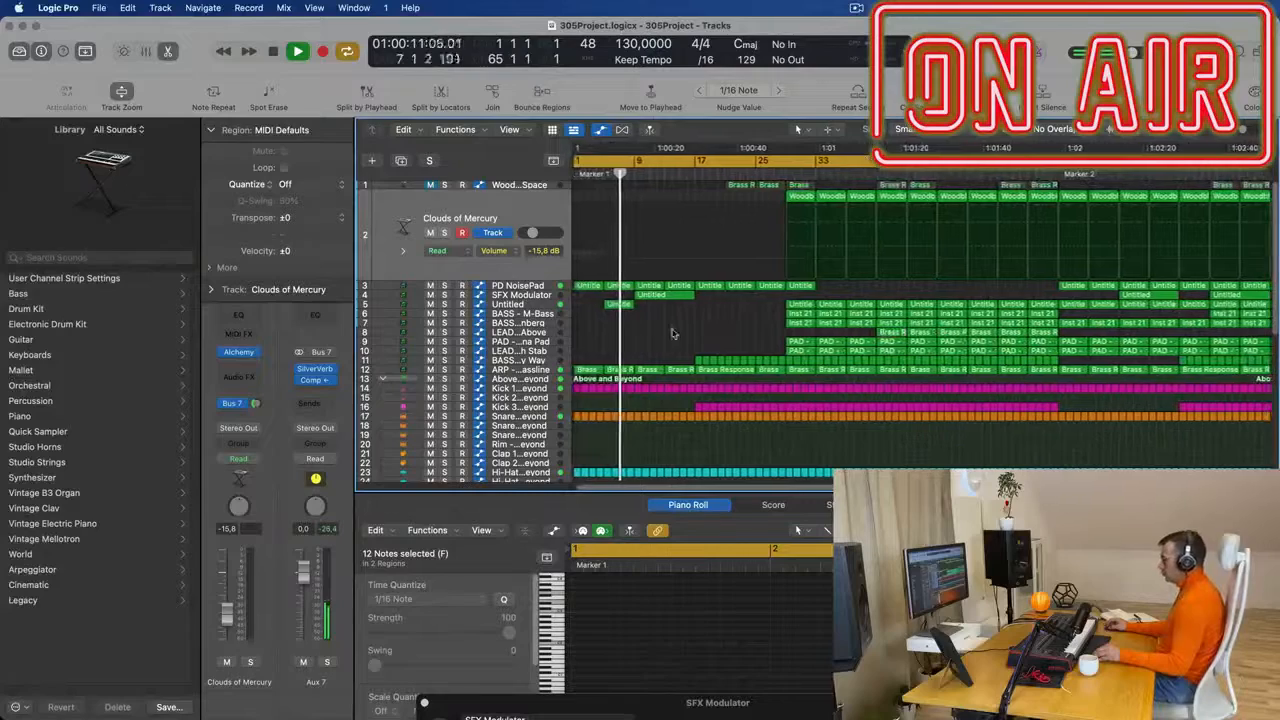
scroll(674, 333, up, 3)
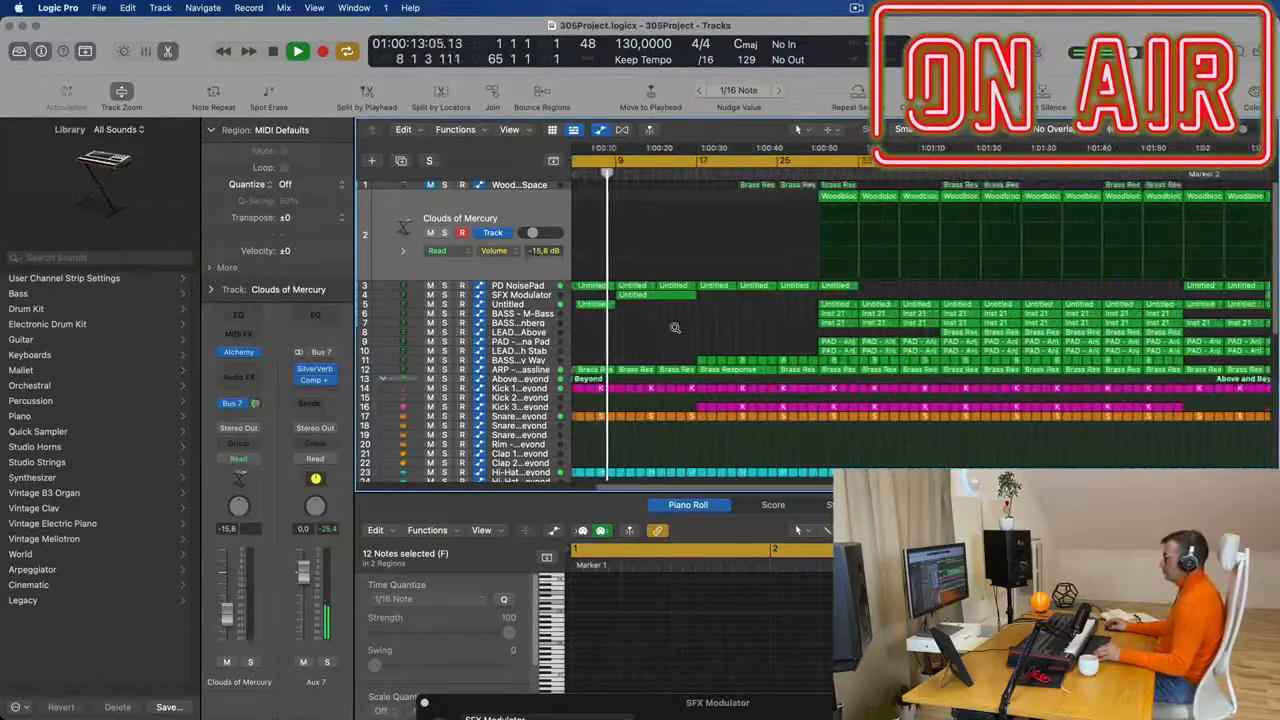
scroll(670, 330, down, 3)
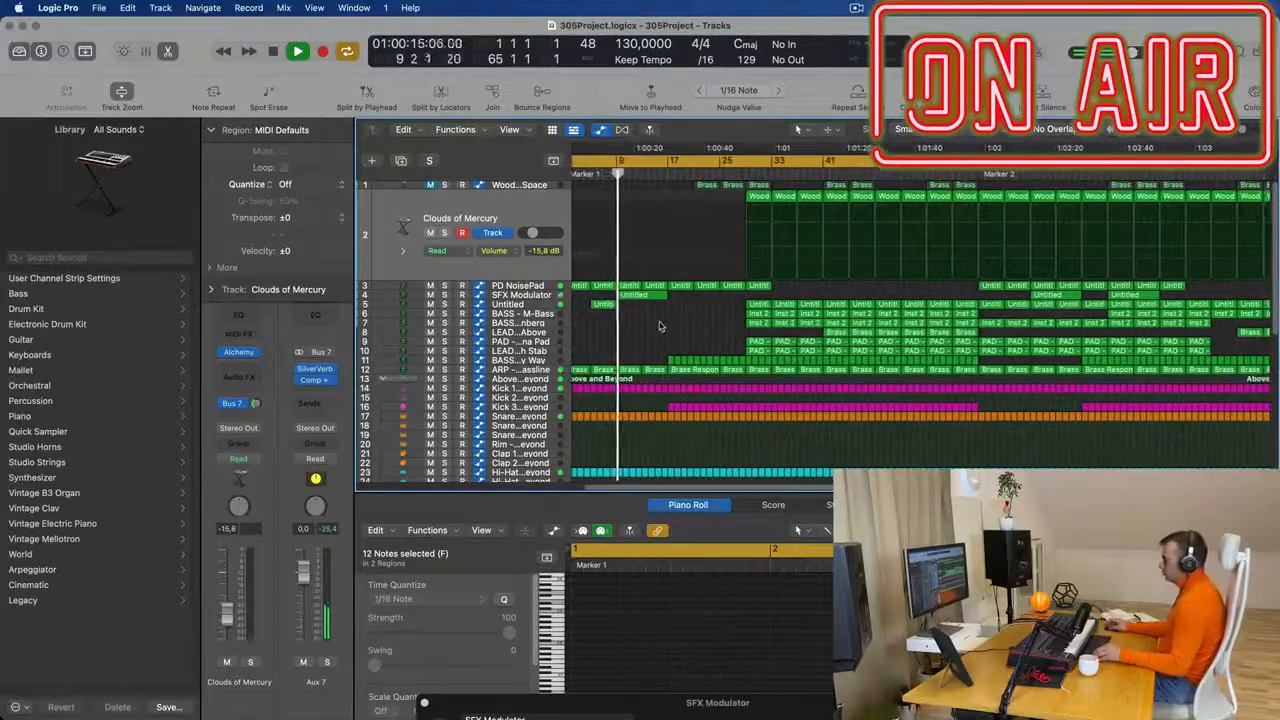
scroll(668, 328, up, 1)
scroll(670, 328, down, 5)
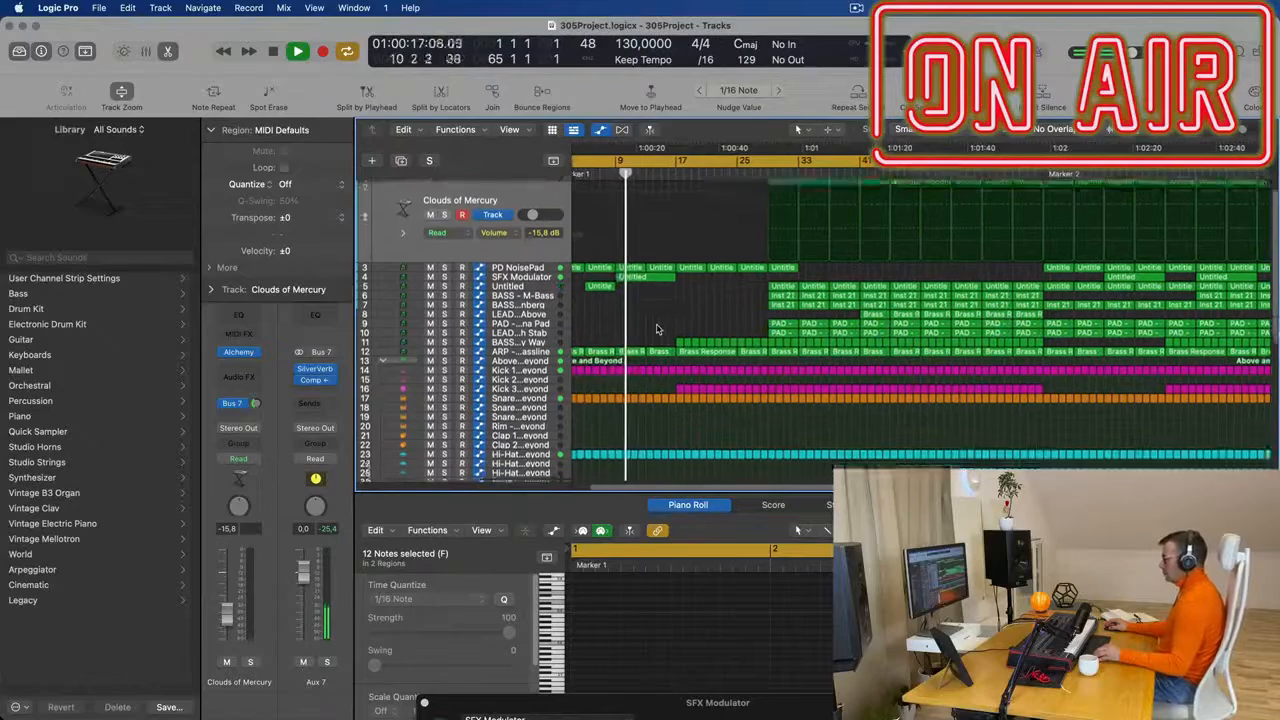
- Select all regions in the project and name them after their tracks
scroll(679, 418, down, 1)
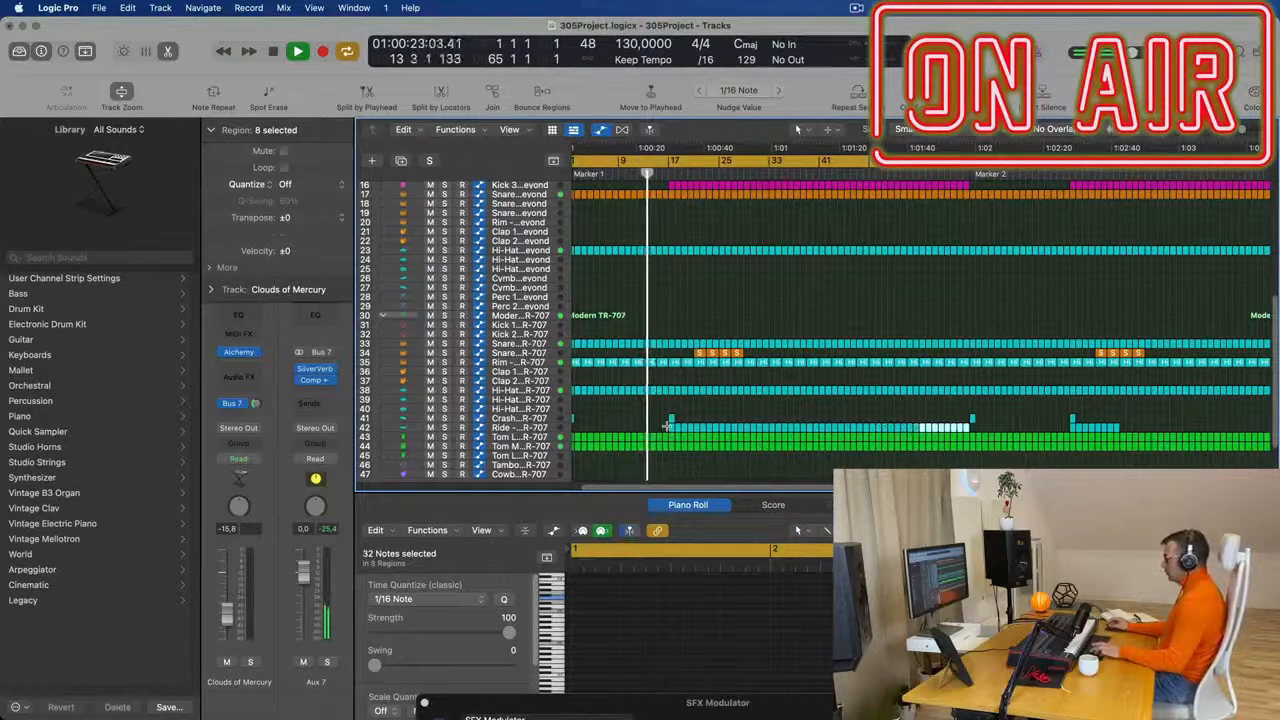
scroll(668, 428, up, 5)
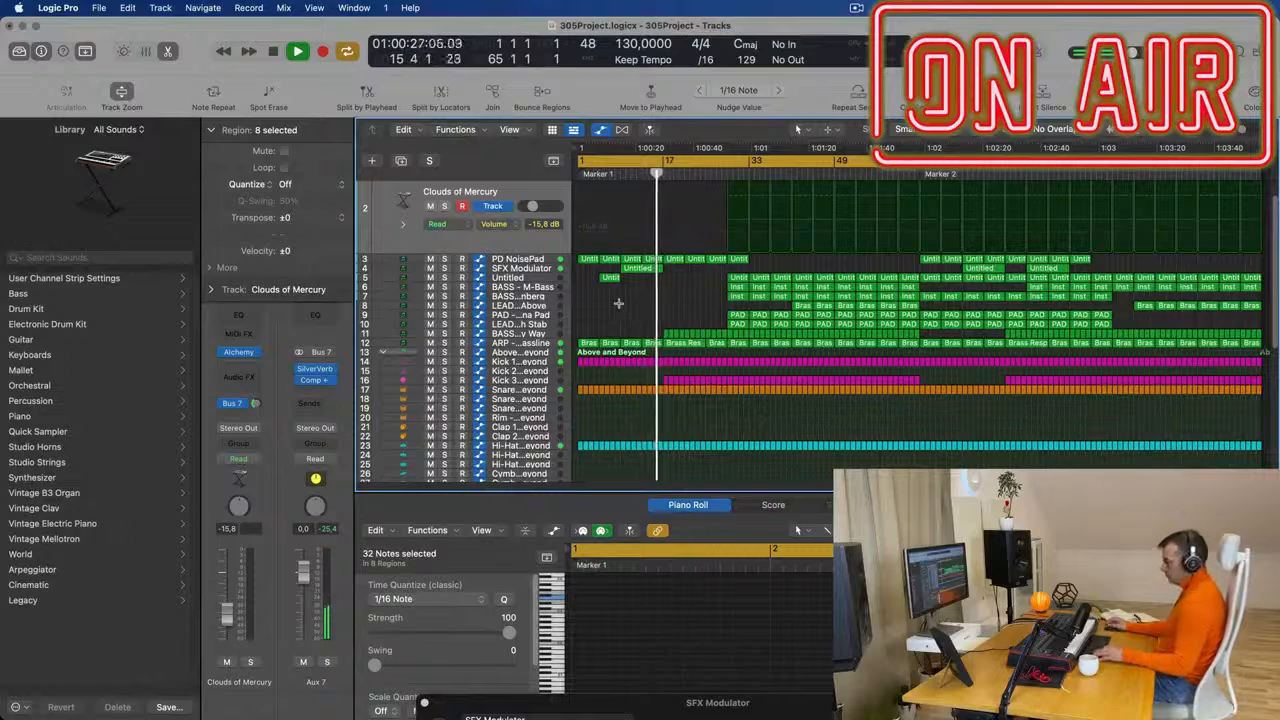
key(super+a)
right_click(748, 280)
click(751, 289)
right_click(754, 284)
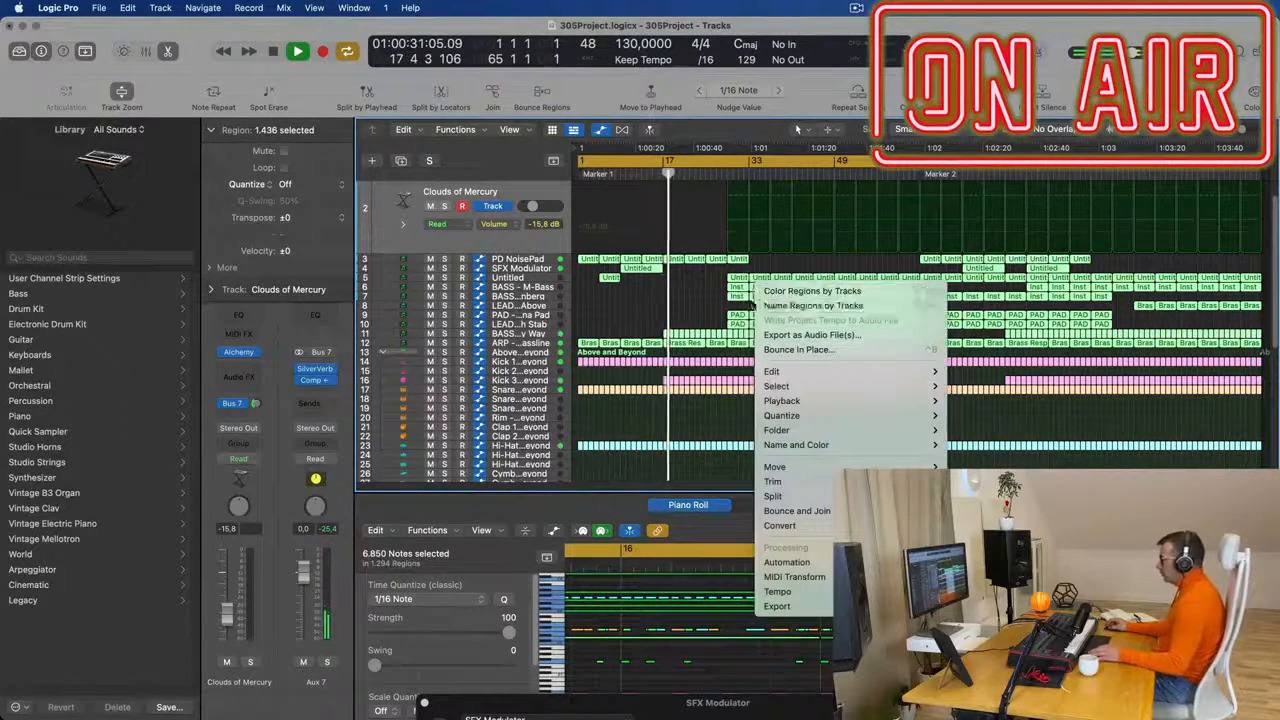
click(758, 304)
- Reshape the FilterCtl Cutoff automation of the ARP - Fat Bassline region at bar 17 so that it dips to 1.663 mid-region
click(658, 174)
click(520, 343)
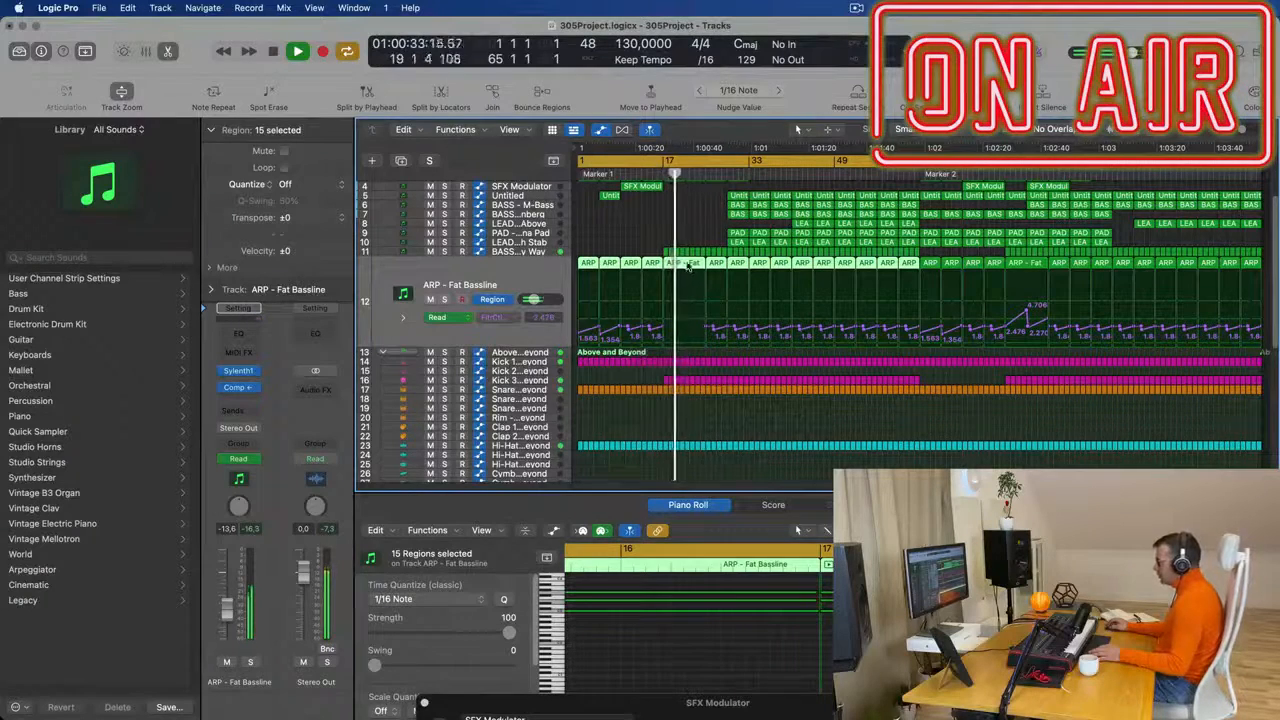
key(super+Right)
key(super+Right)
key(super+Right)
key(super+Right)
key(super+Right)
key(super+Right)
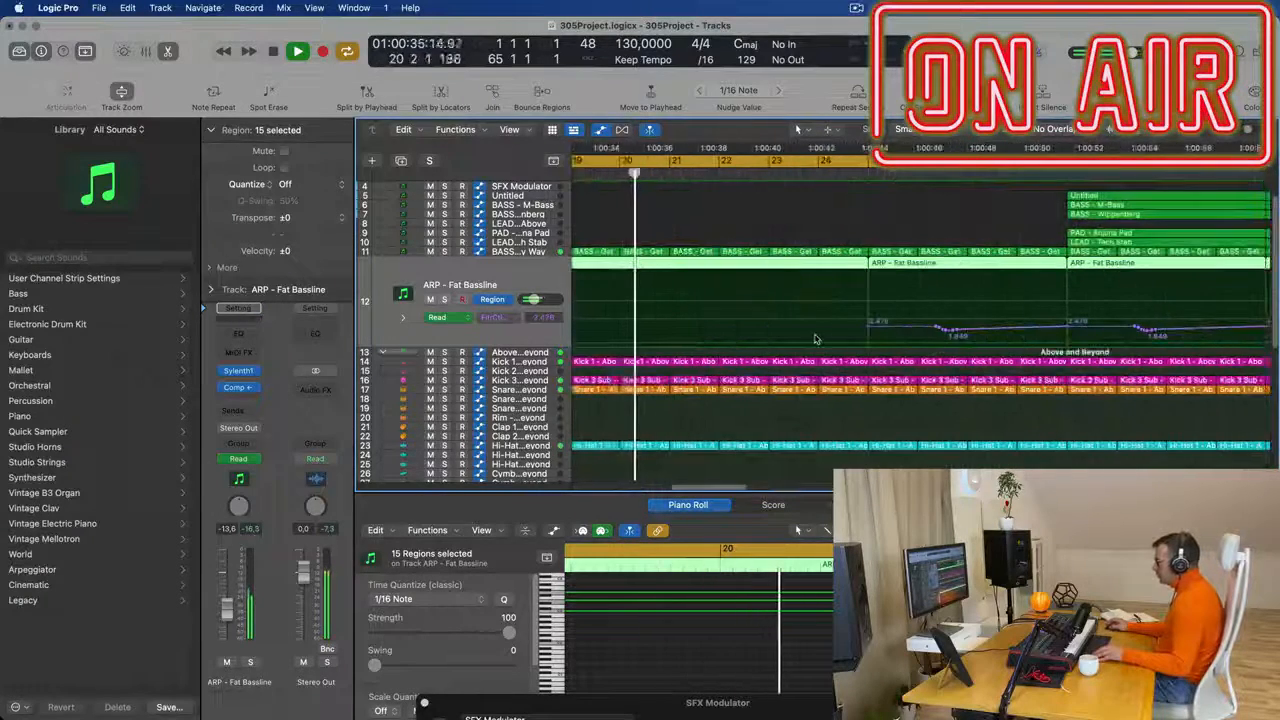
scroll(760, 335, left, 5)
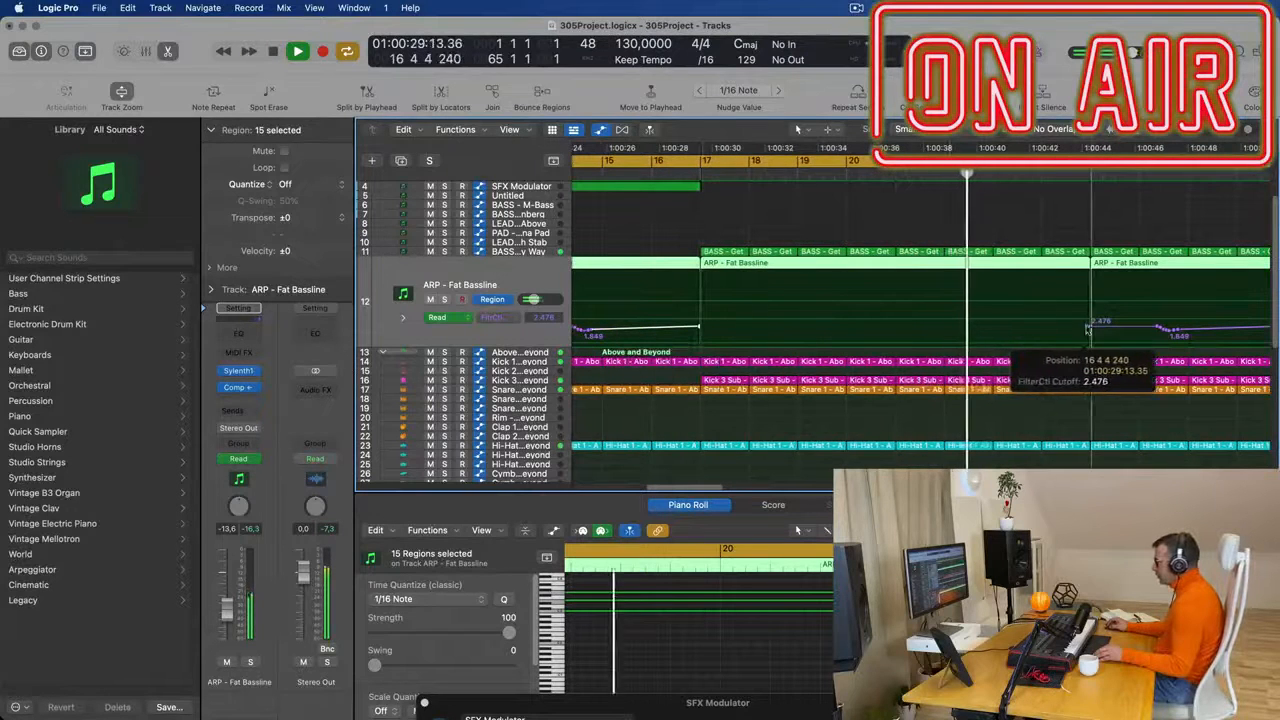
key(Return)
key(super+Left)
key(super+Left)
key(super+Left)
key(super+Left)
key(super+Left)
key(super+Left)
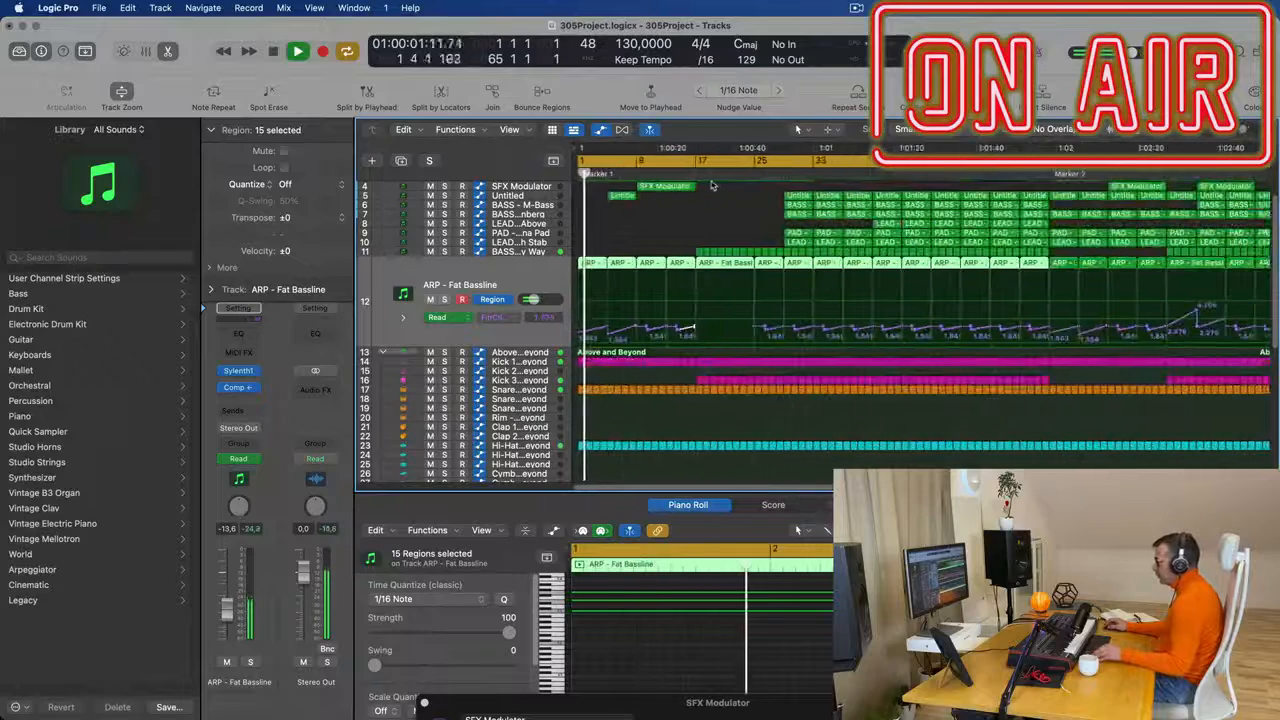
click(682, 172)
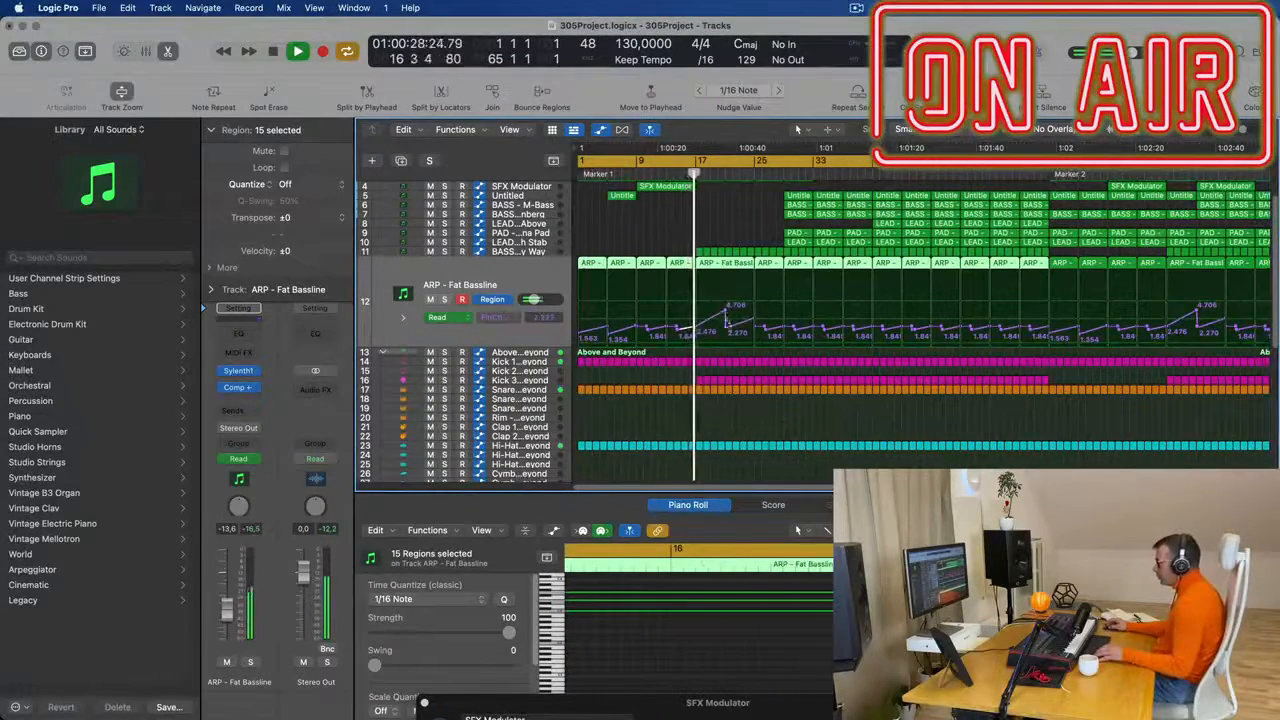
drag(727, 318, 732, 333)
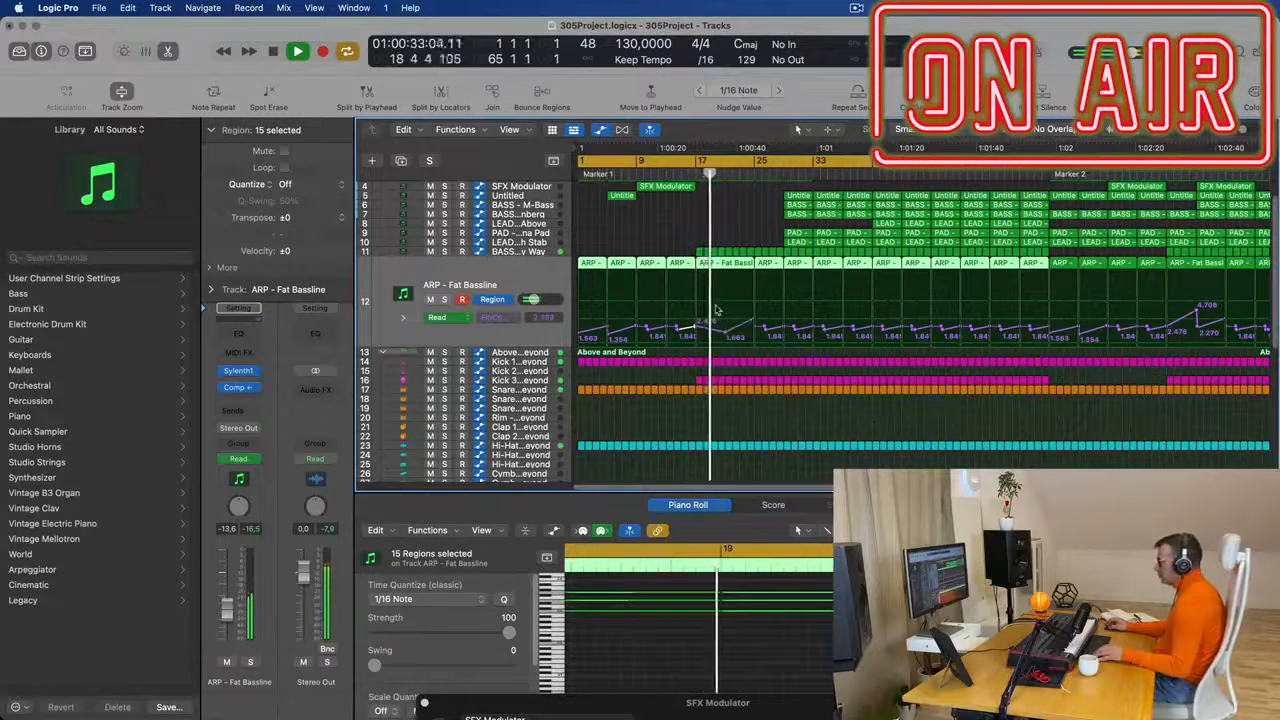
- Delete the eight BASS - Get Outta My Way regions between bars 17 and 25
drag(675, 248, 754, 252)
key(Delete)
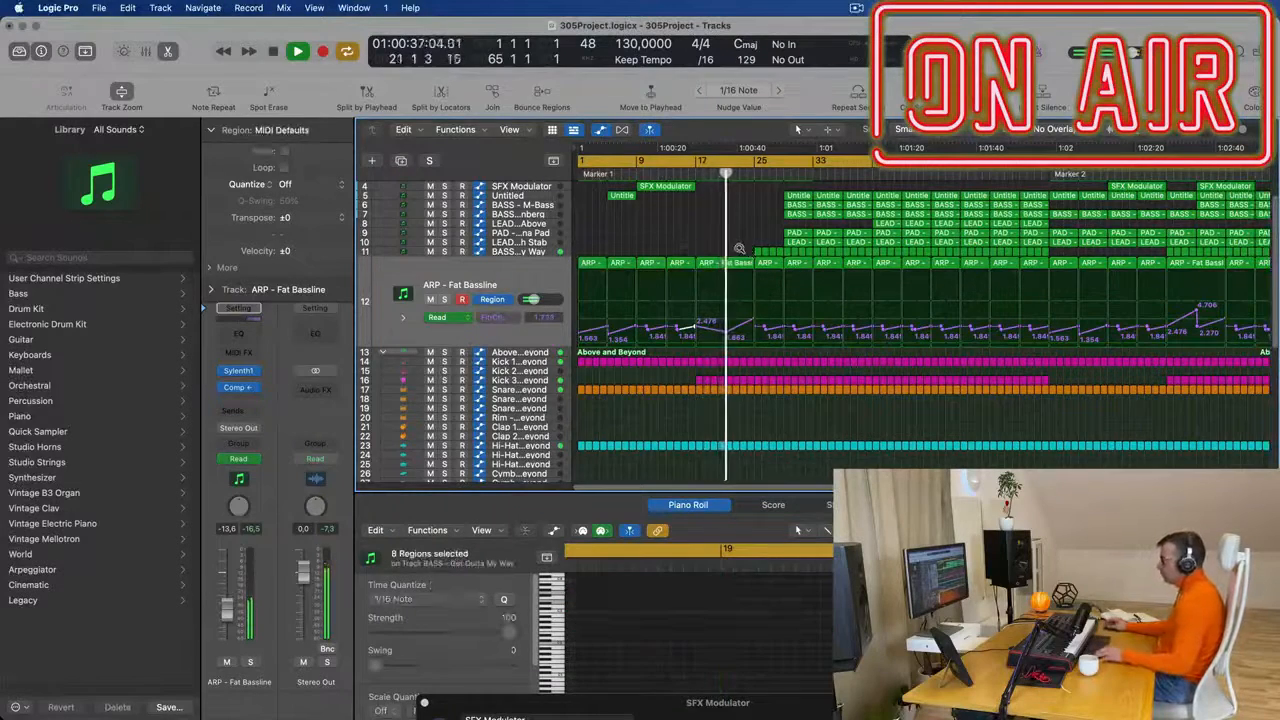
scroll(706, 247, down, 2)
scroll(706, 248, up, 3)
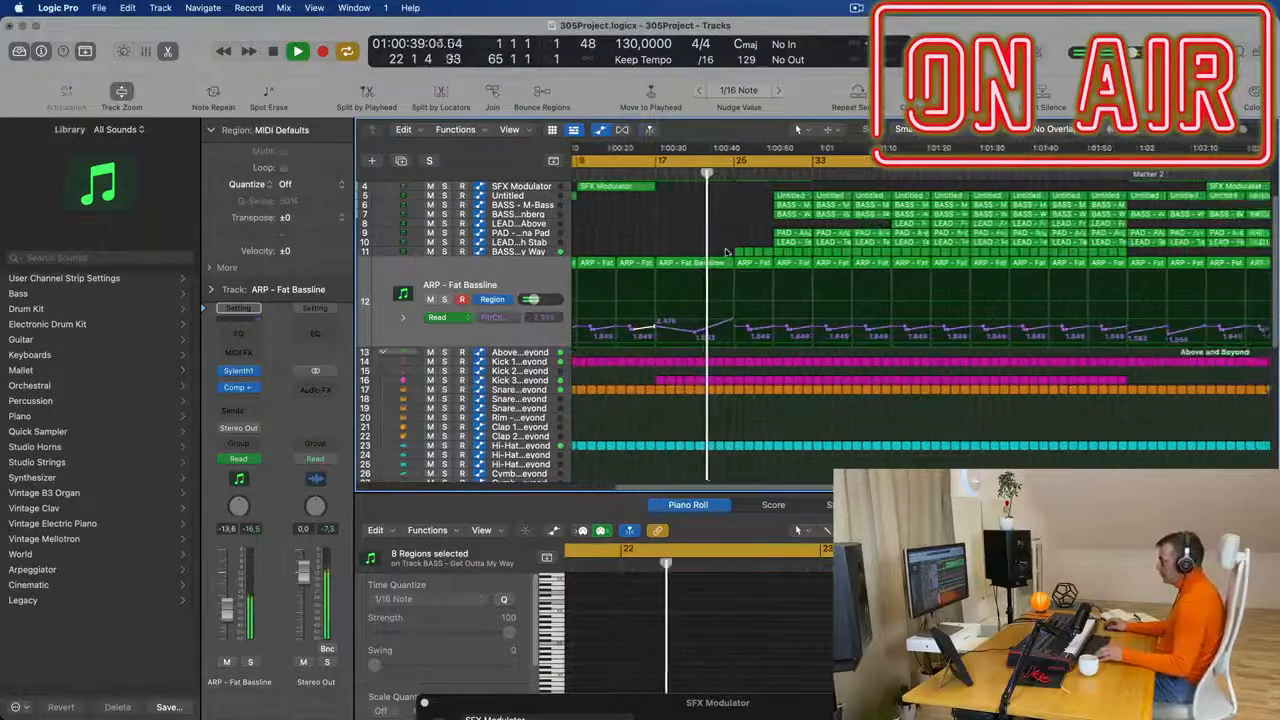
scroll(713, 248, up, 2)
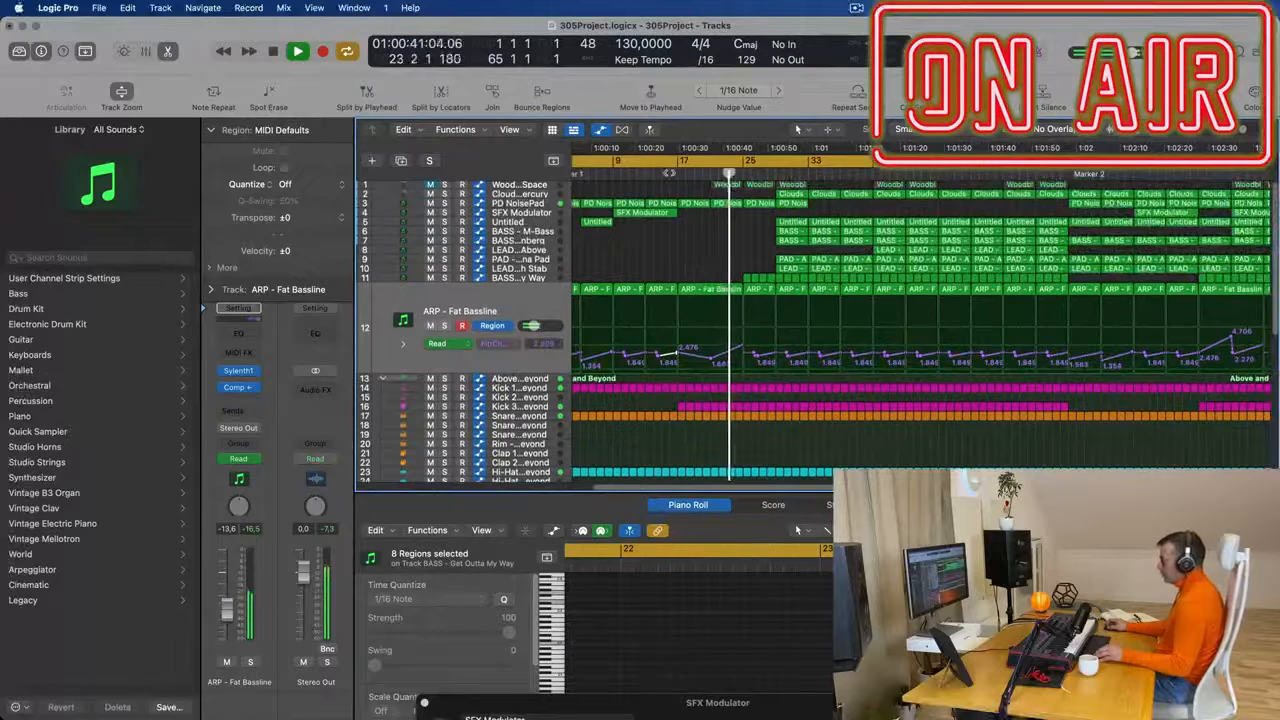
- Try placing copies of the first two BASS - M-Bass regions at bar 17 and undo the copy
key(space)
key(space)
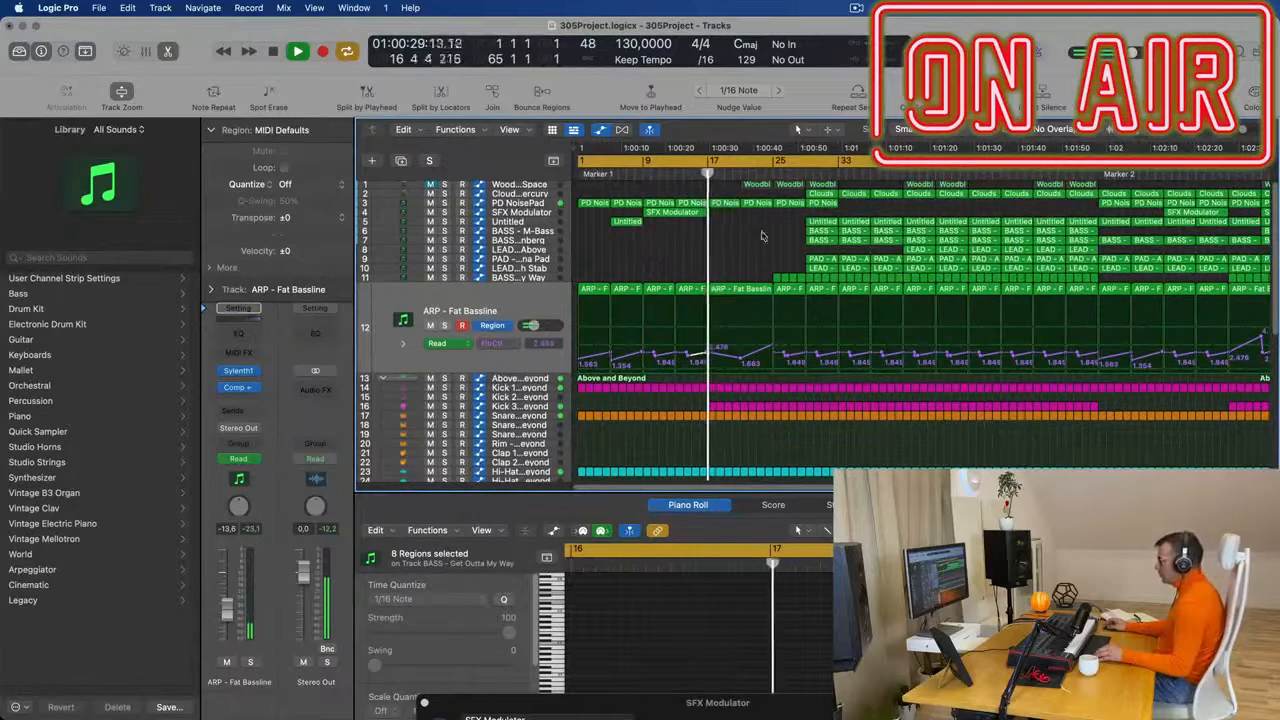
drag(773, 231, 733, 241)
scroll(688, 254, down, 5)
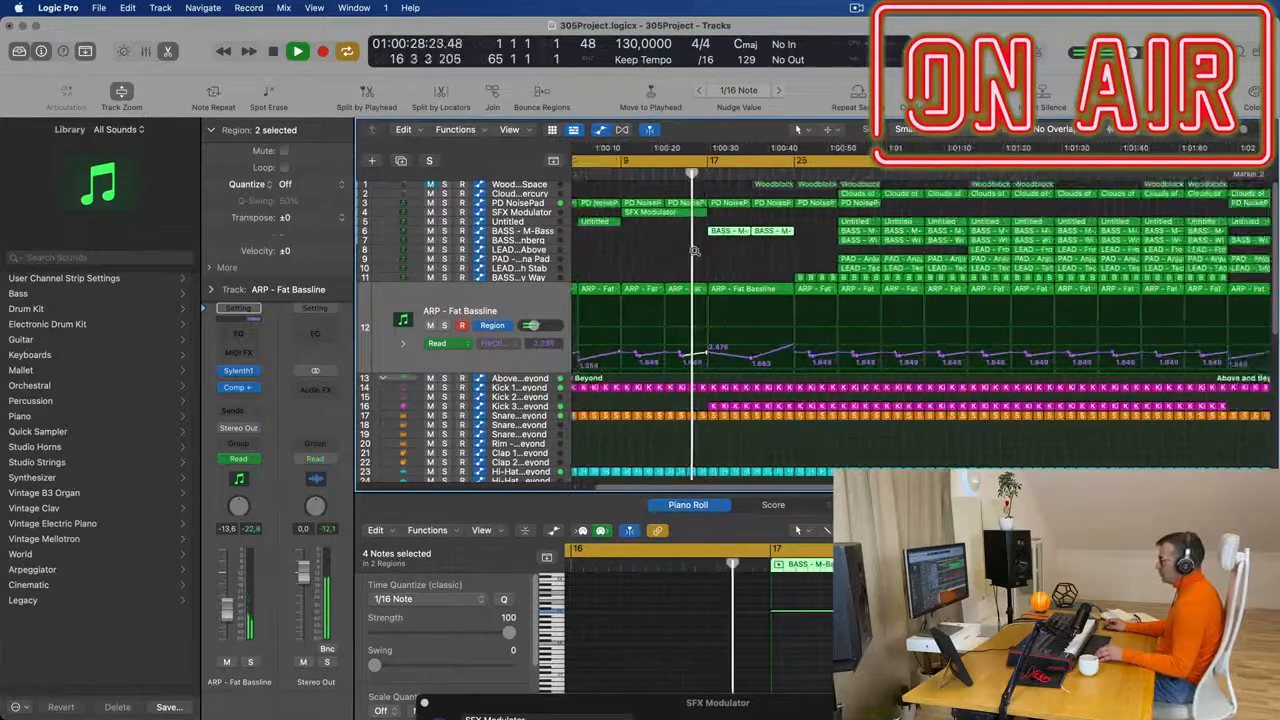
scroll(695, 260, up, 1)
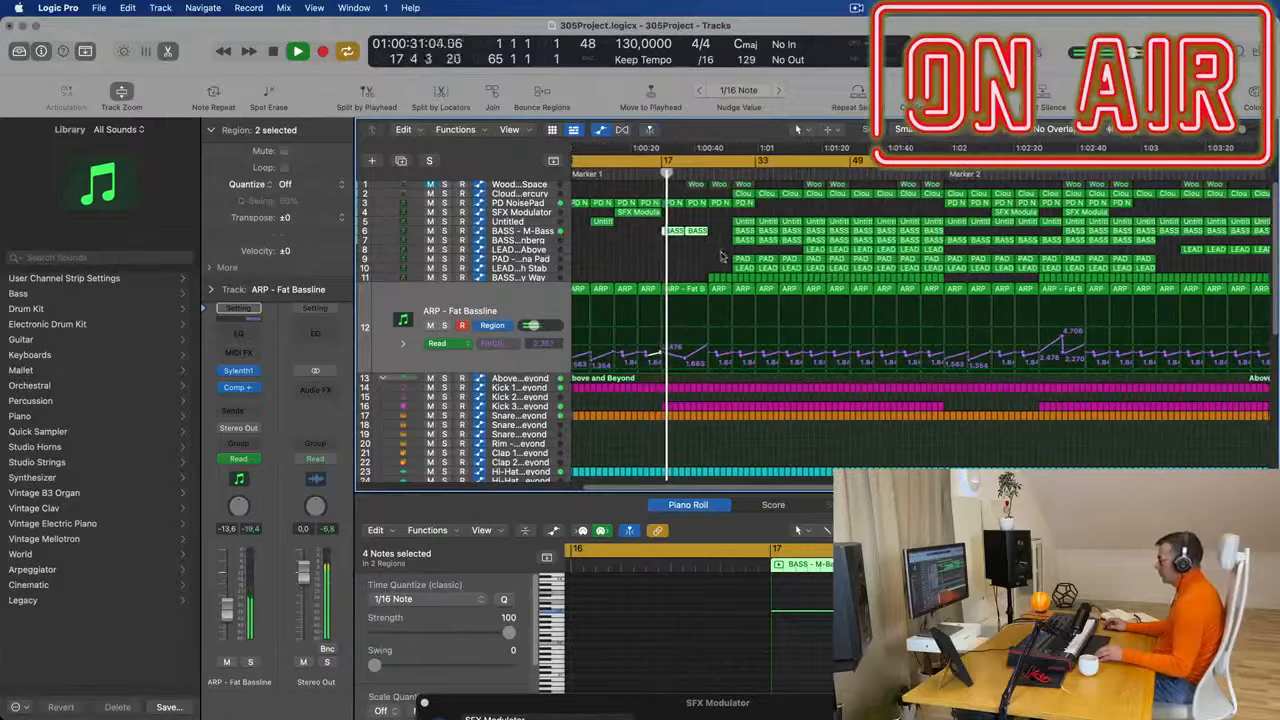
key(super+z)
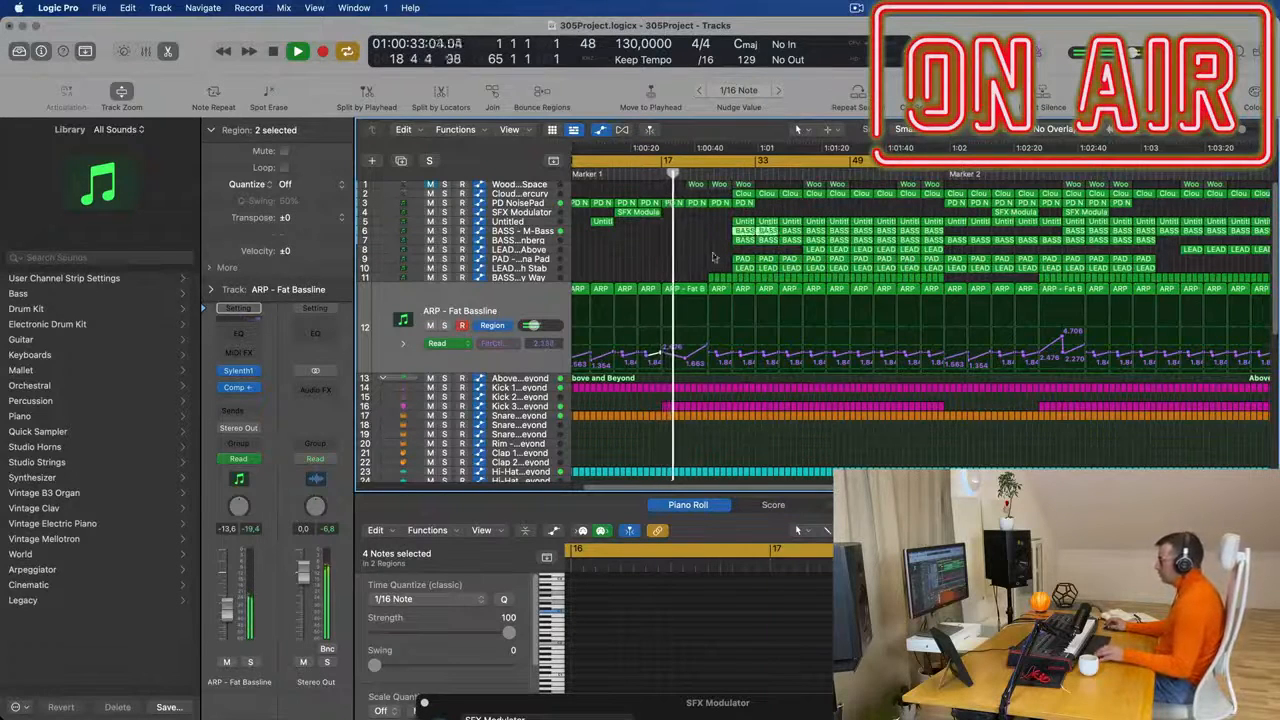
- Delete the bar 29 regions on the Untitled, BASS - M-Bass, BASS - Wippenberg, LEAD - Tech Stab, PAD - Anjuna Pad and Clouds of Mercury tracks
key(super+z)
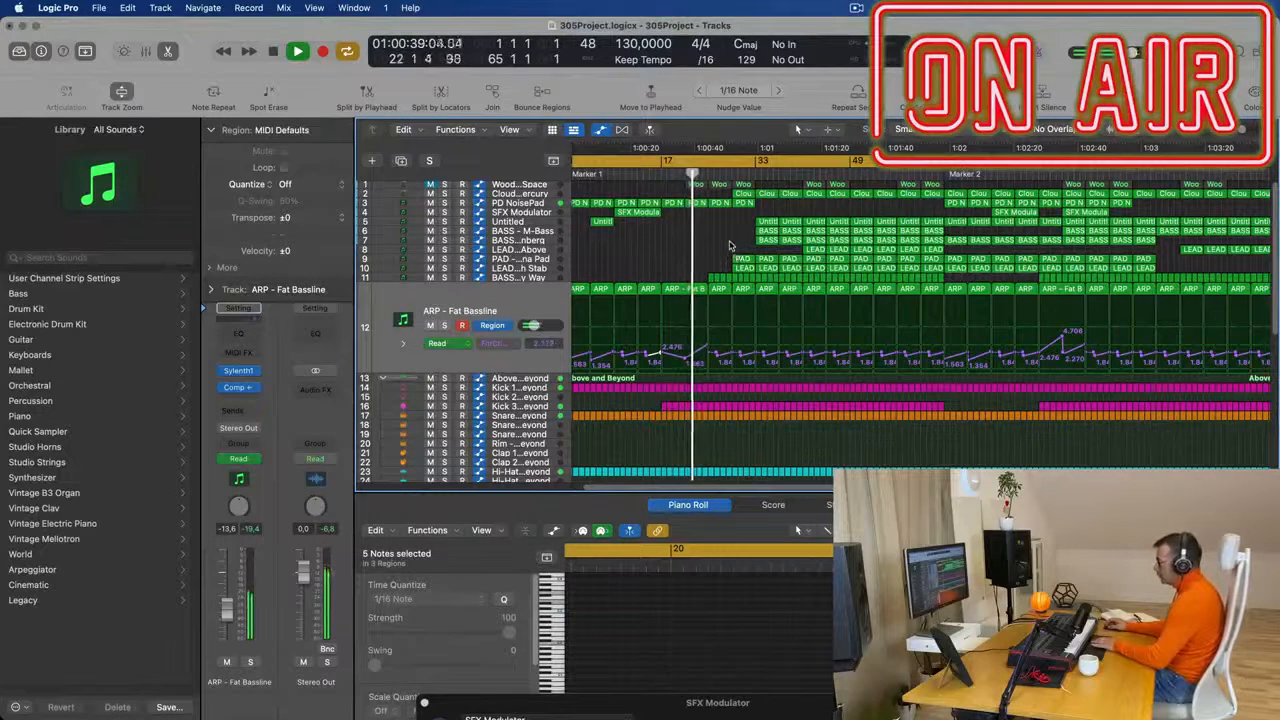
click(740, 267)
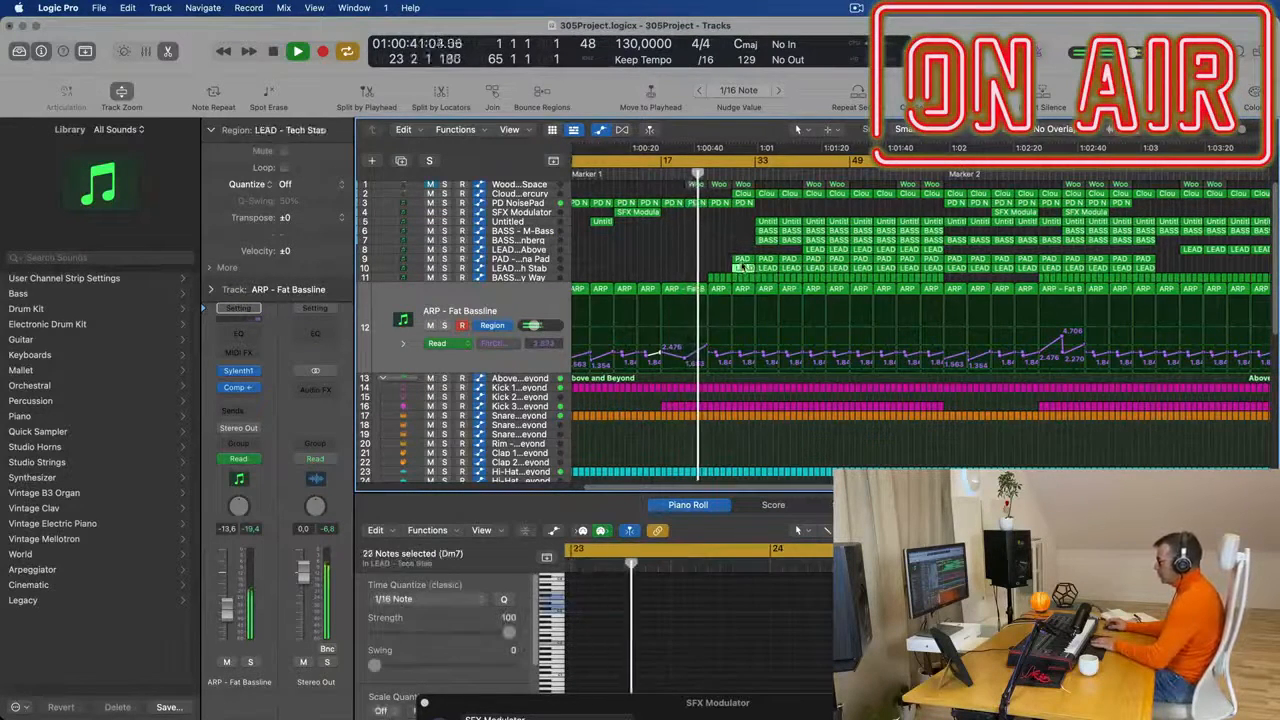
key(Delete)
click(741, 259)
key(Delete)
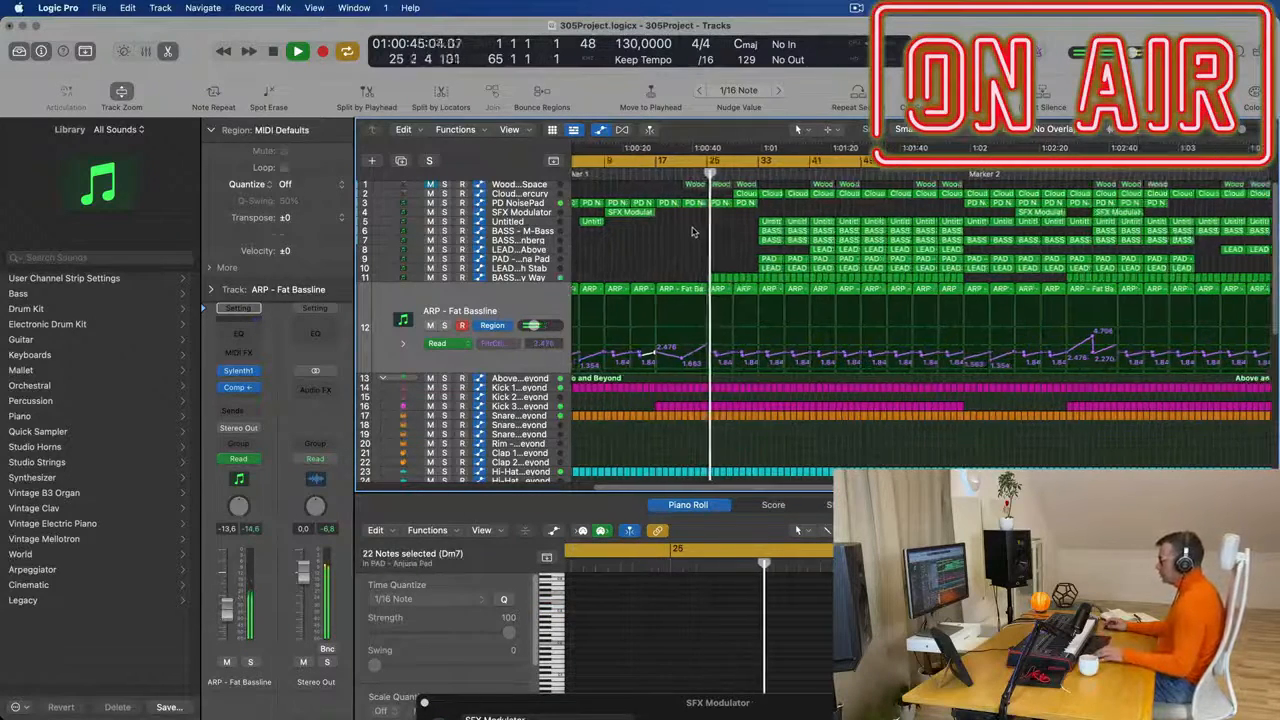
click(745, 194)
key(Delete)
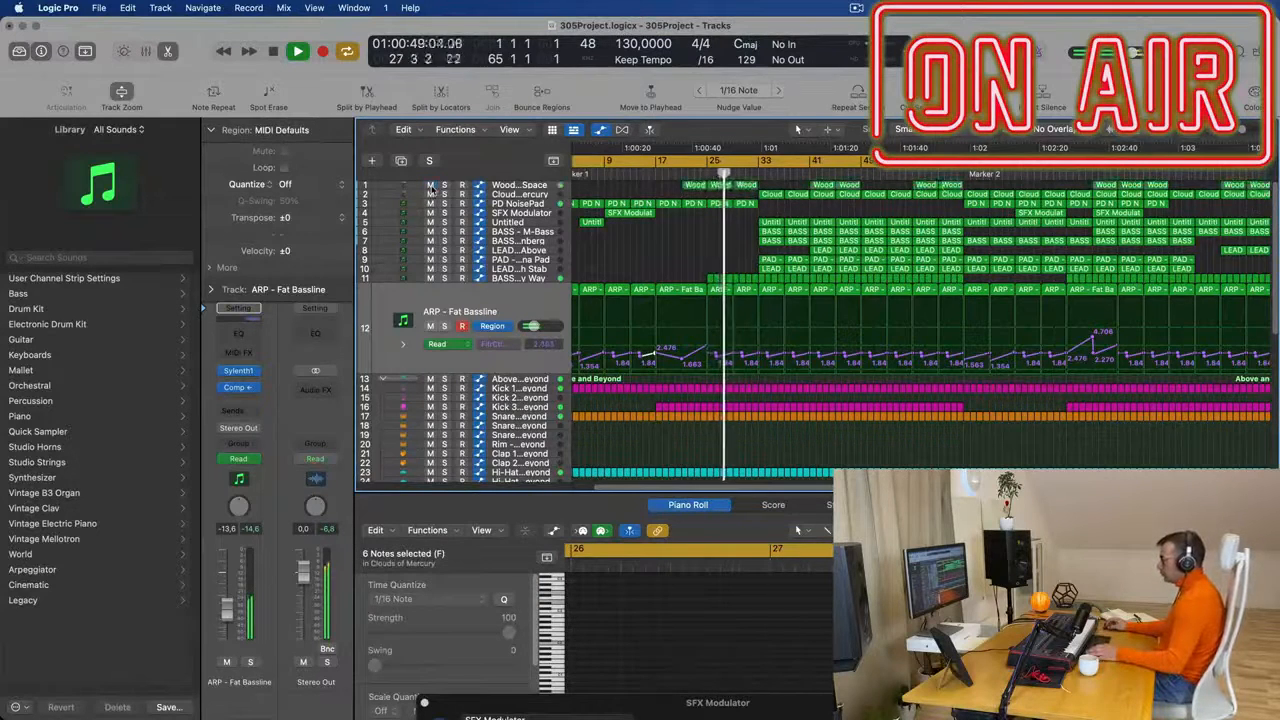
- Replay from around bar 17 and delete the three Woodblock regions at bars 21, 25 and 29
click(664, 175)
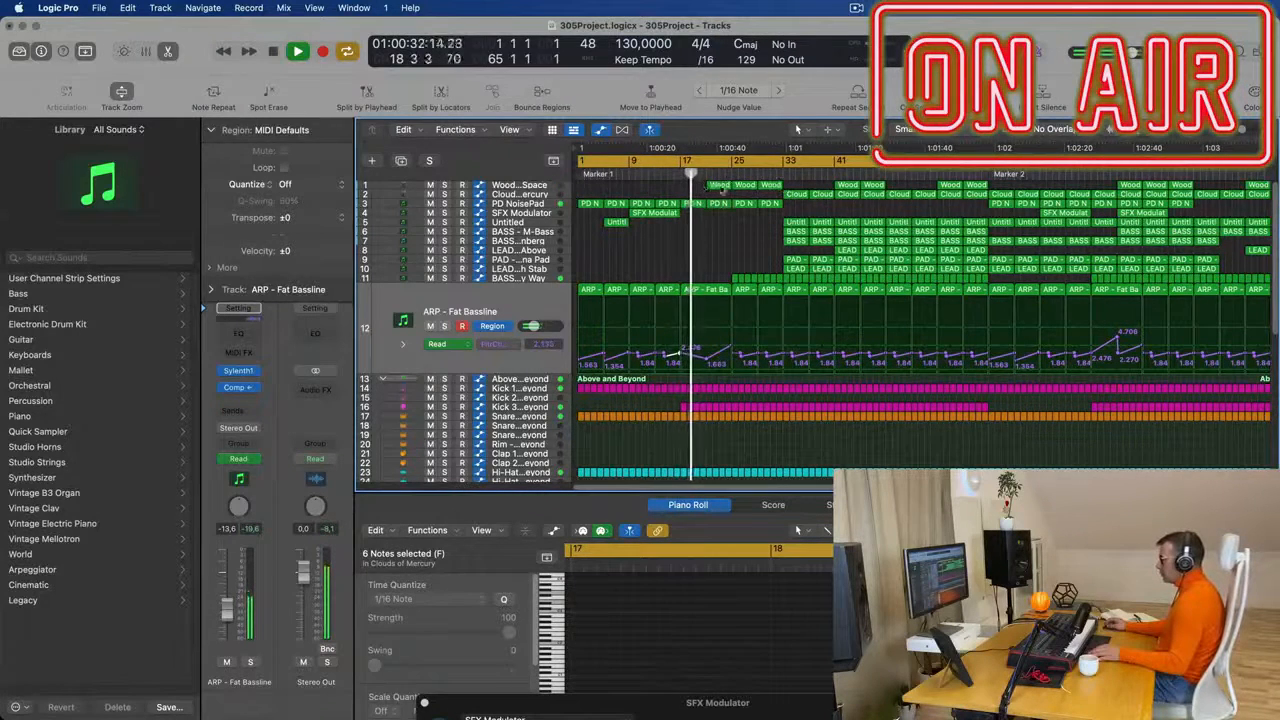
key(Delete)
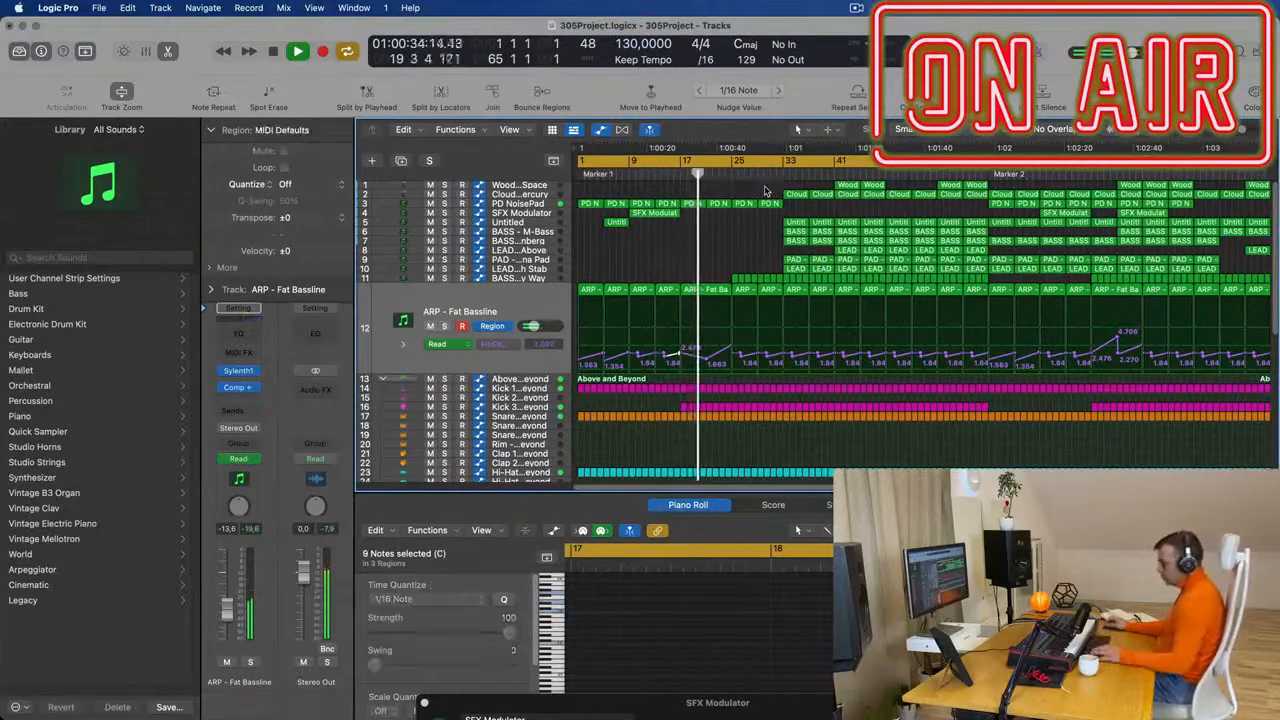
key(super+Left)
key(super+Left)
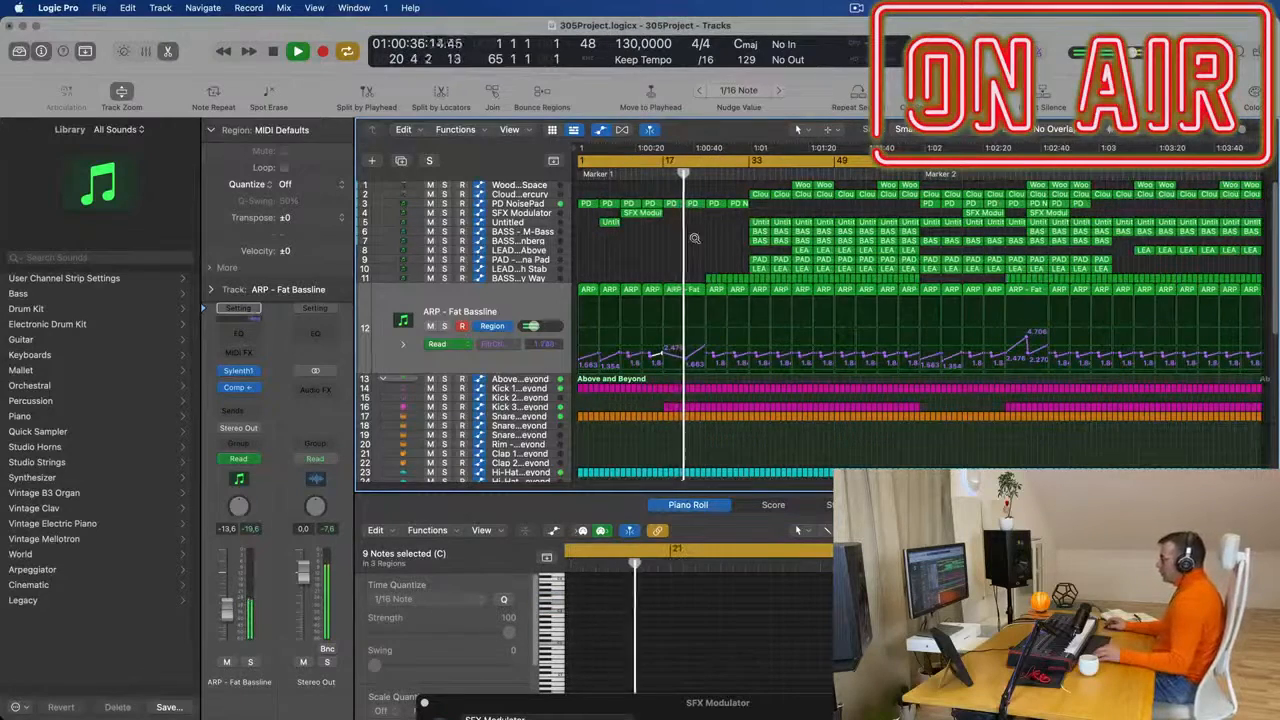
- Adjust the Bus 6 and Bus 2 send levels of the Snare 2 - Modern TR-707 track, setting Bus 2 to -12.5 dB
key(super+Right)
key(super+Right)
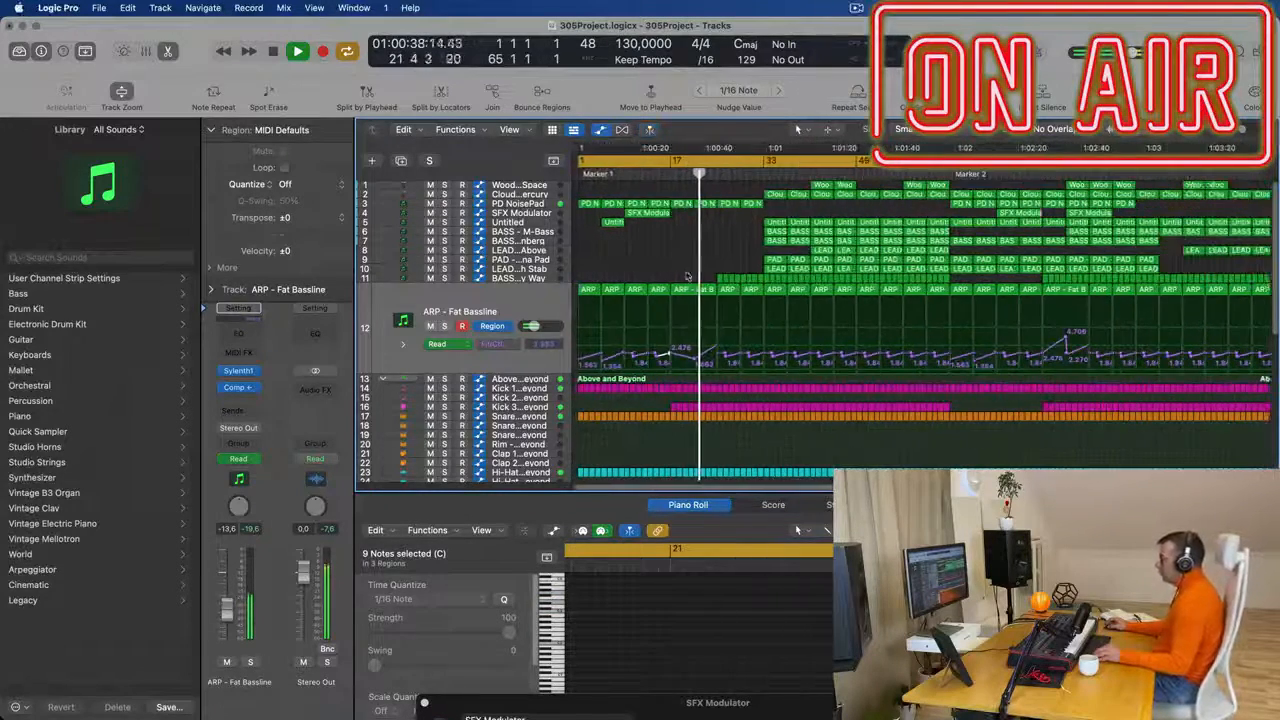
scroll(689, 282, up, 3)
scroll(727, 320, down, 4)
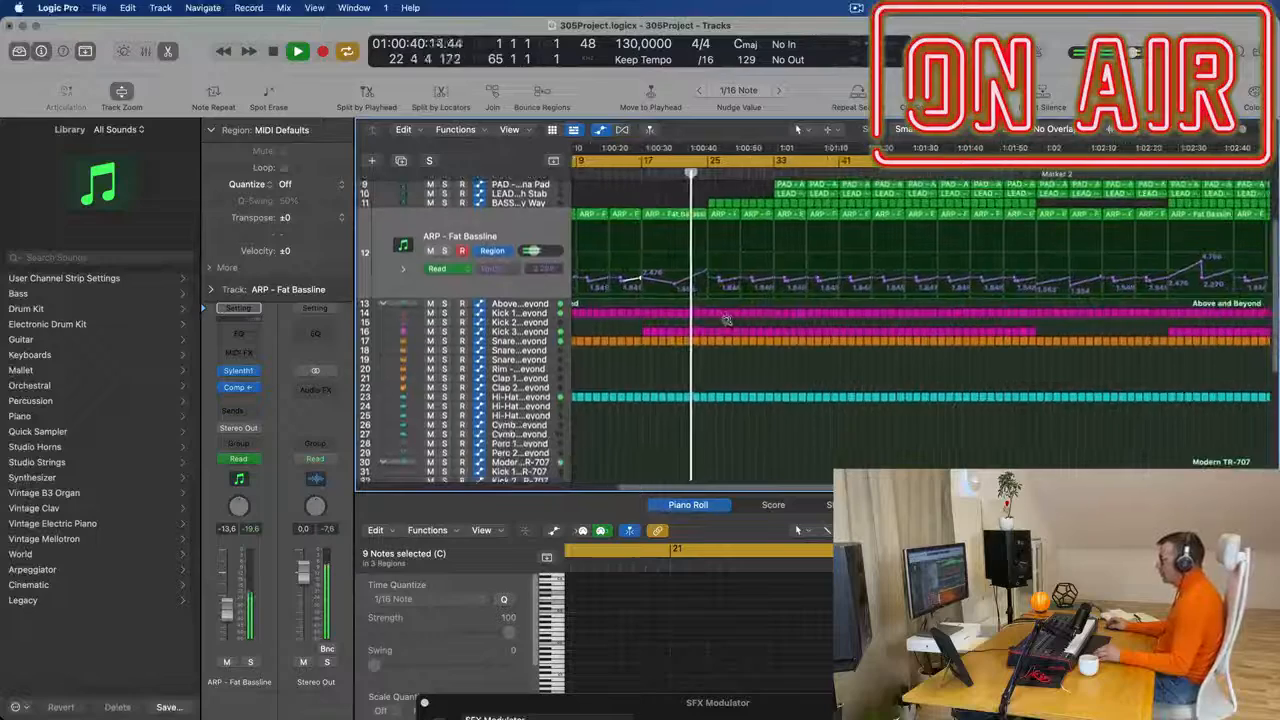
scroll(730, 325, down, 4)
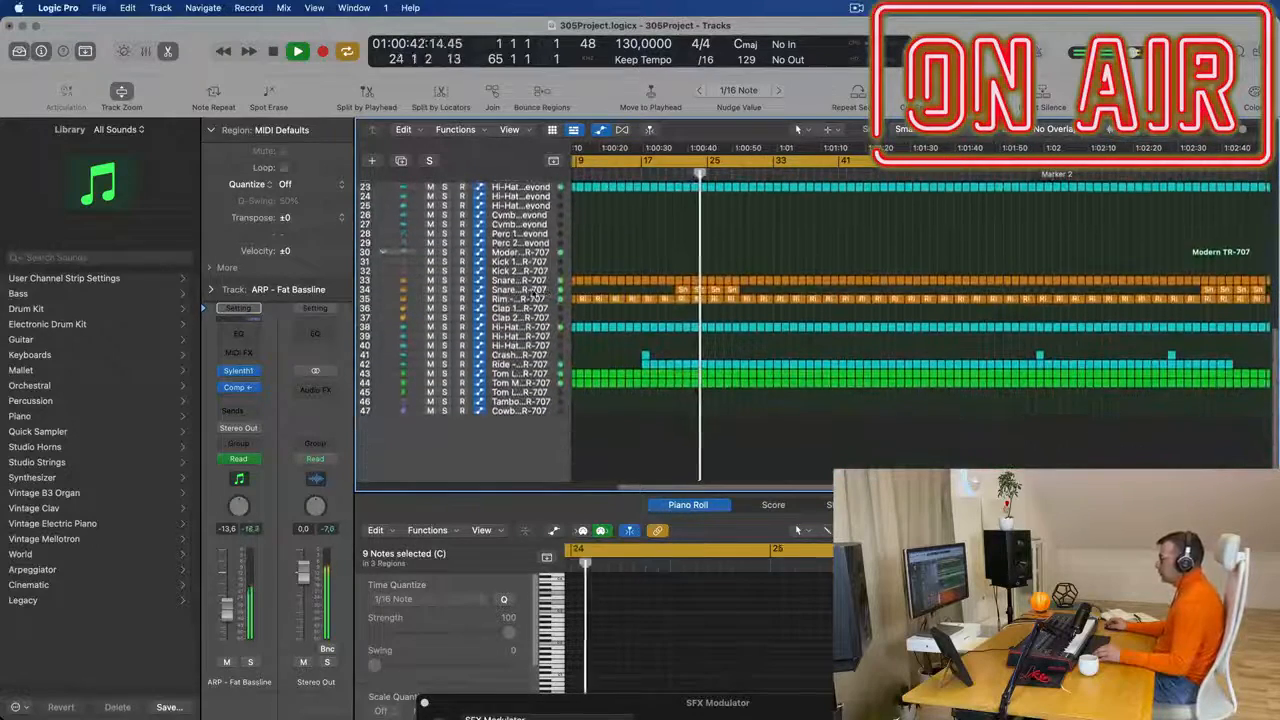
click(515, 289)
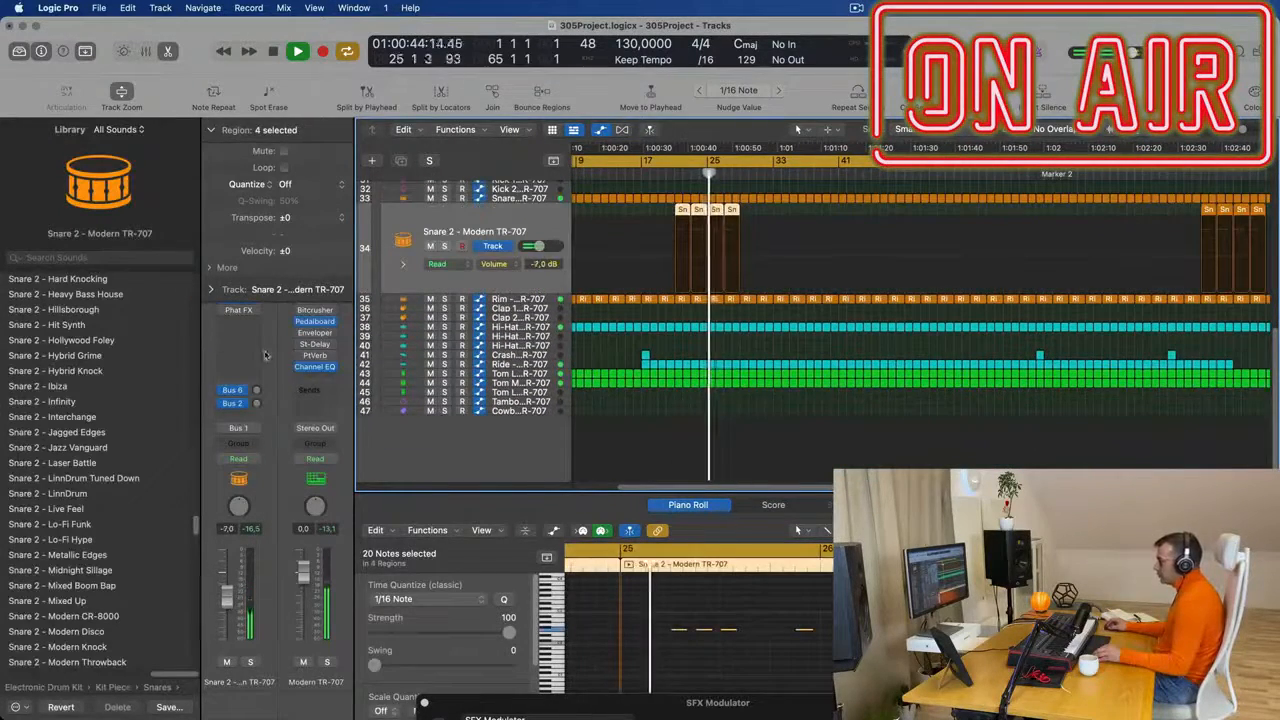
click(257, 390)
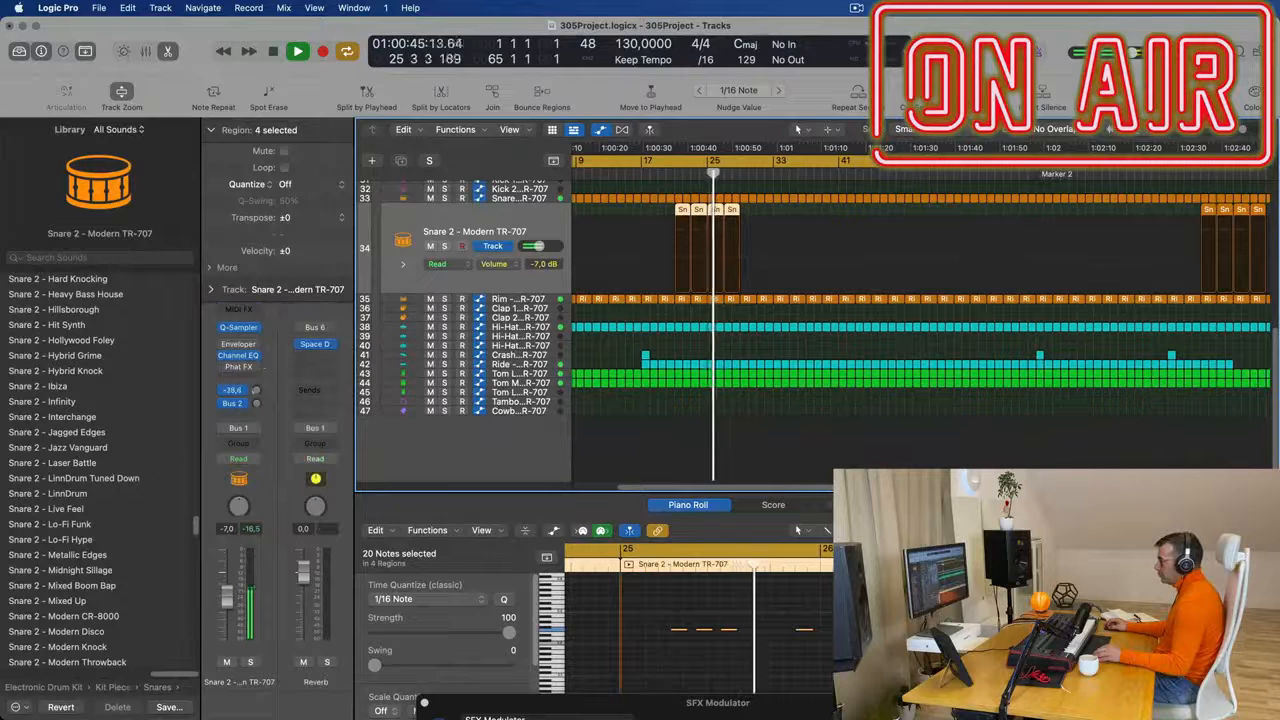
double_click(256, 406)
- Repeat the four Snare 2 - Modern TR-707 regions before bar 29 so that copies start at bar 29
scroll(790, 293, up, 10)
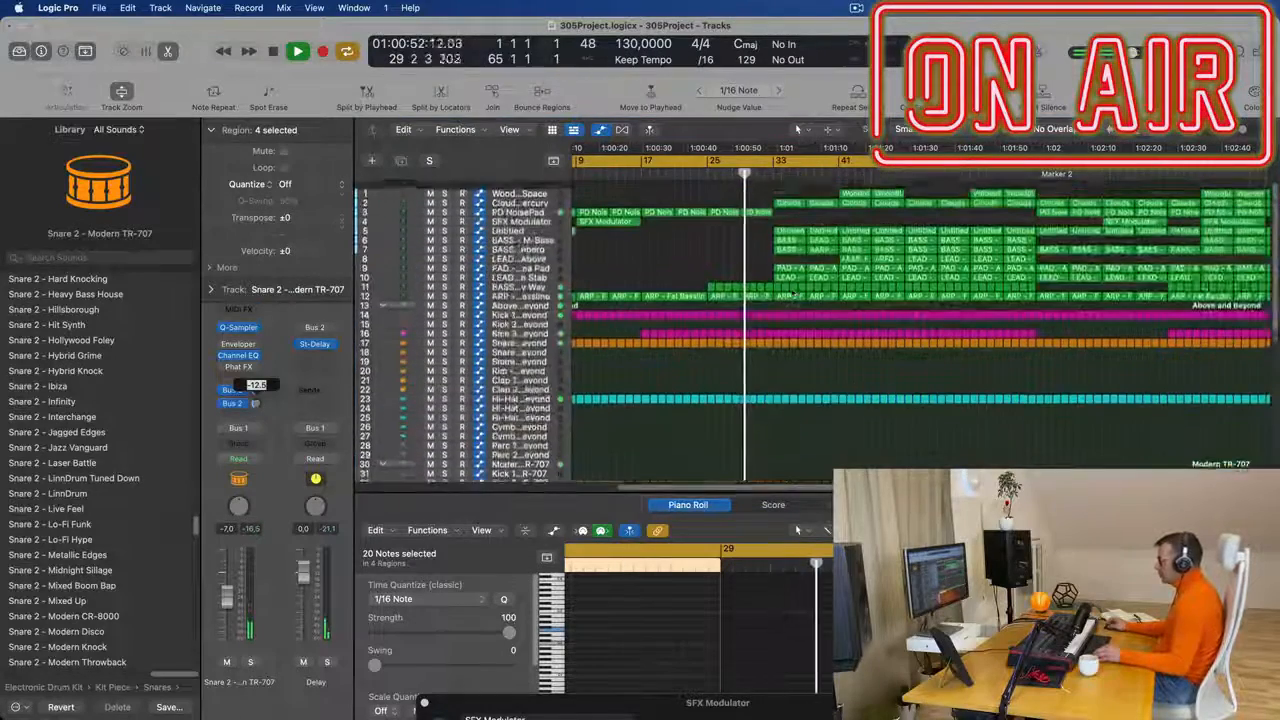
drag(750, 400, 677, 390)
key(super+r)
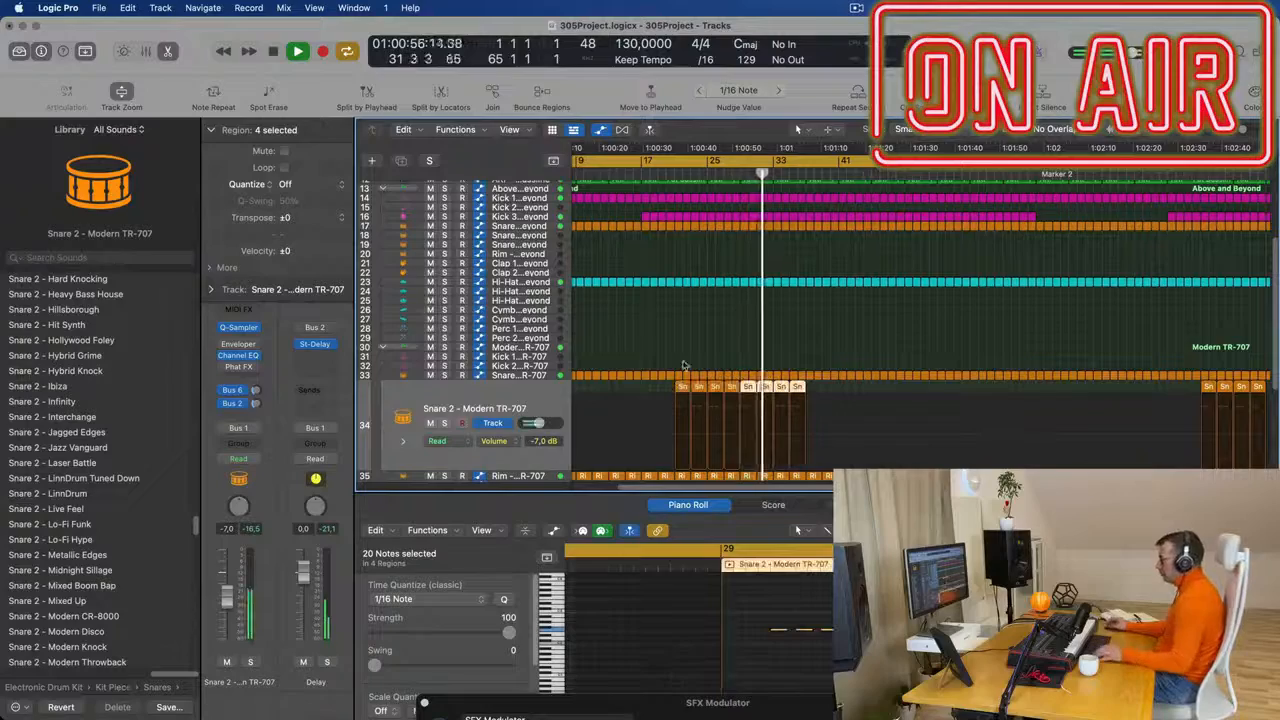
scroll(726, 303, up, 6)
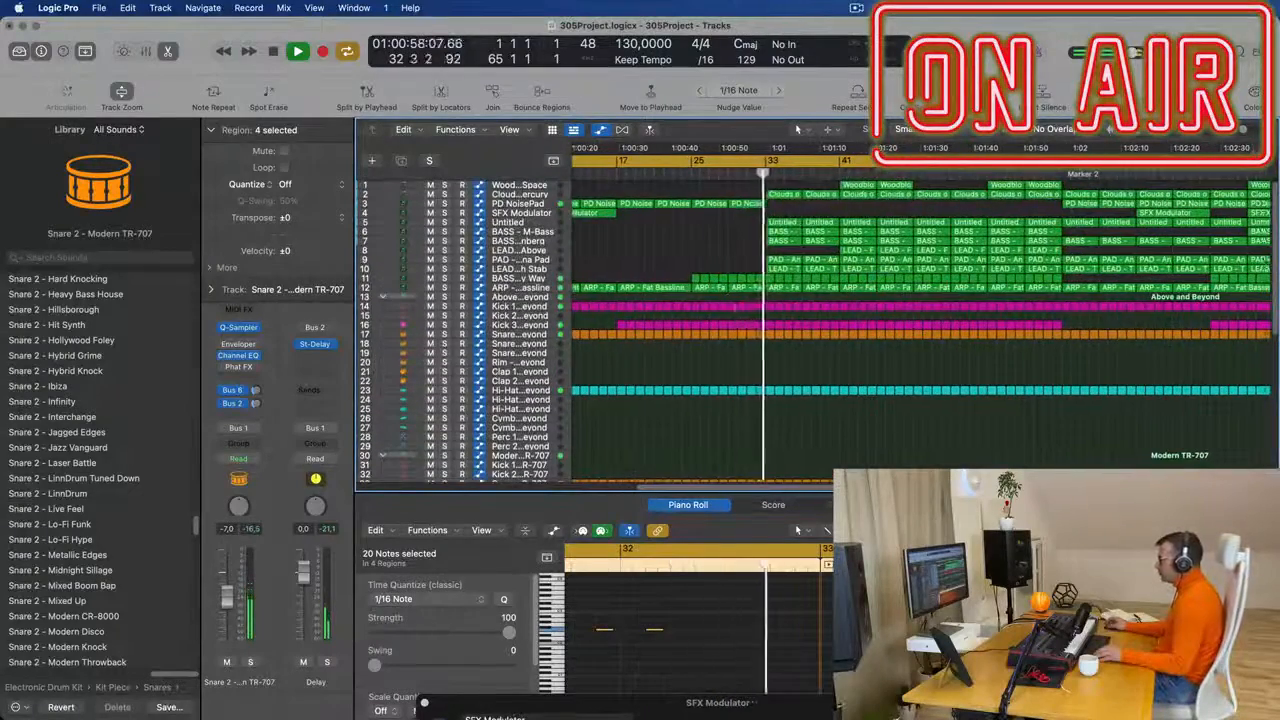
scroll(740, 314, down, 2)
scroll(734, 209, up, 3)
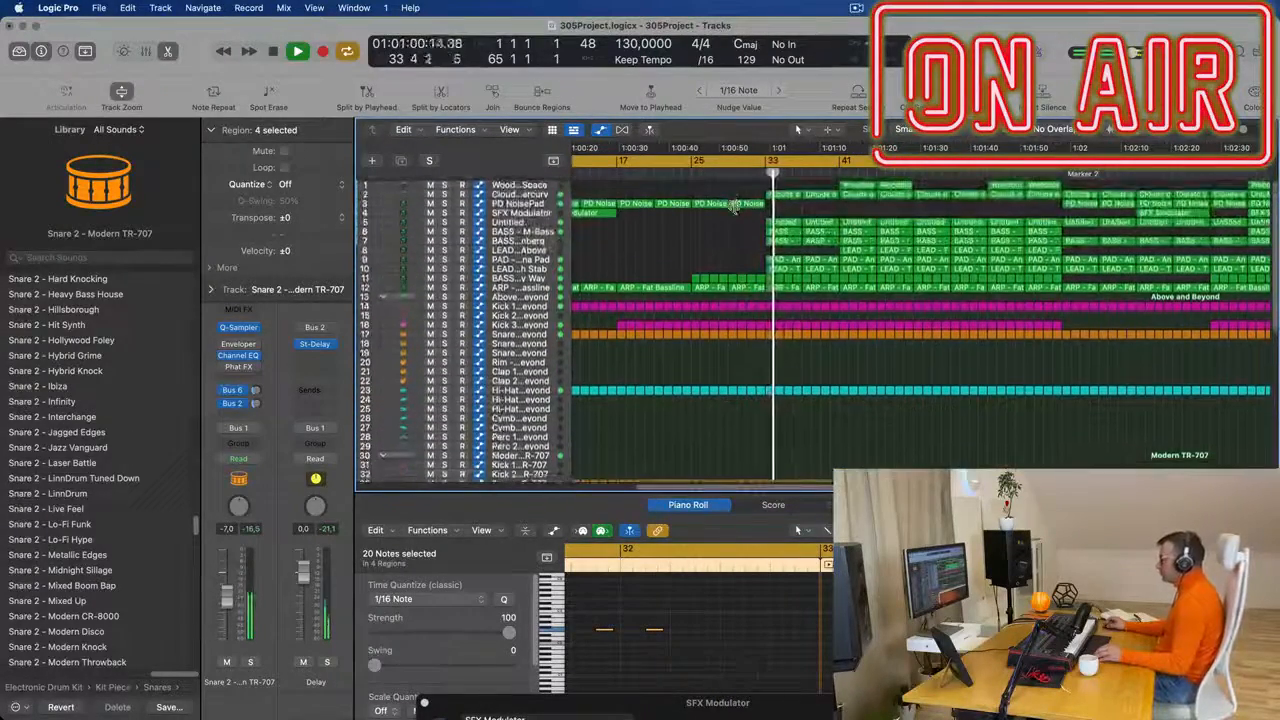
- Restart playback of the build-up and delete the Snare 1 - Above and Beyond region at bar 33
alt+click(746, 241)
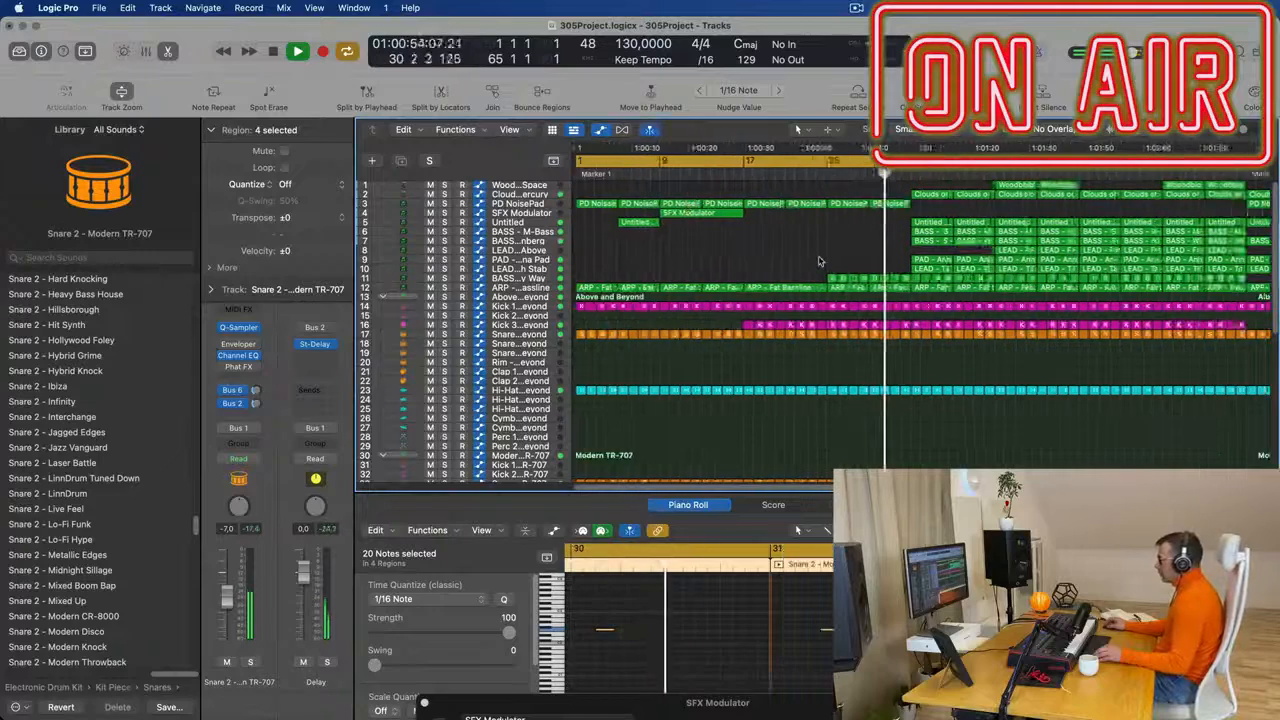
key(space)
key(Return)
key(space)
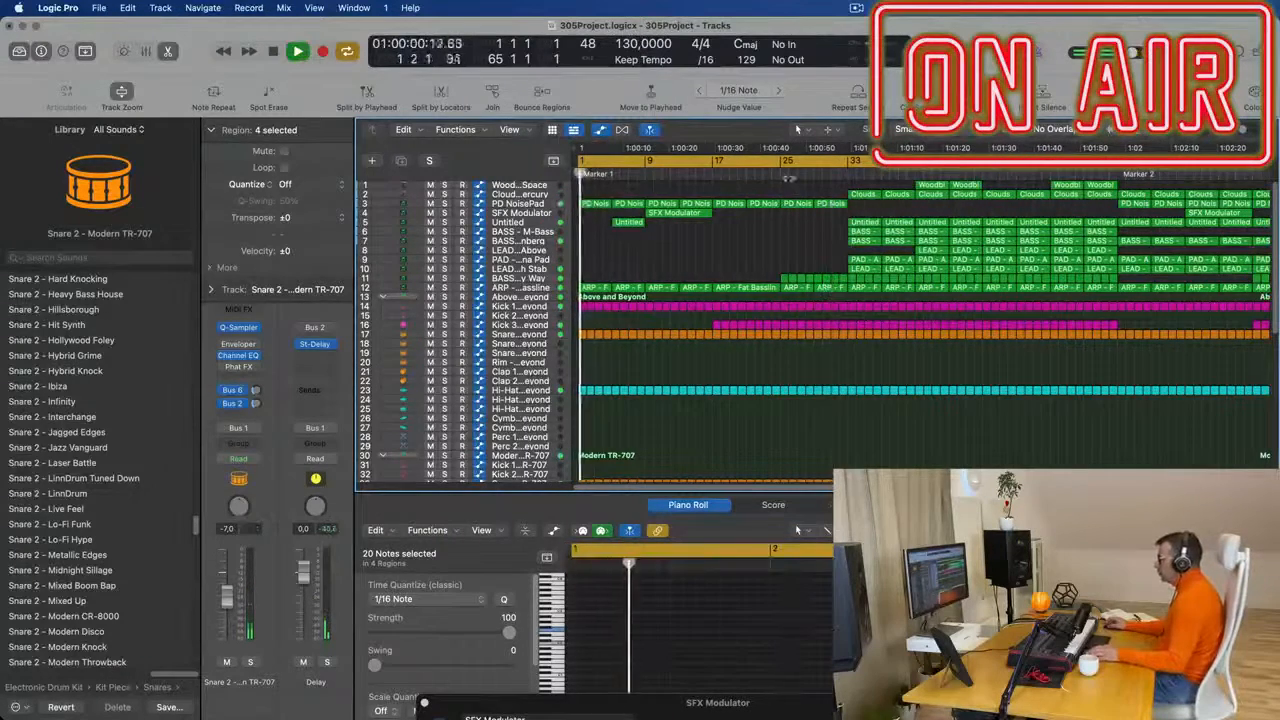
click(851, 336)
key(Delete)
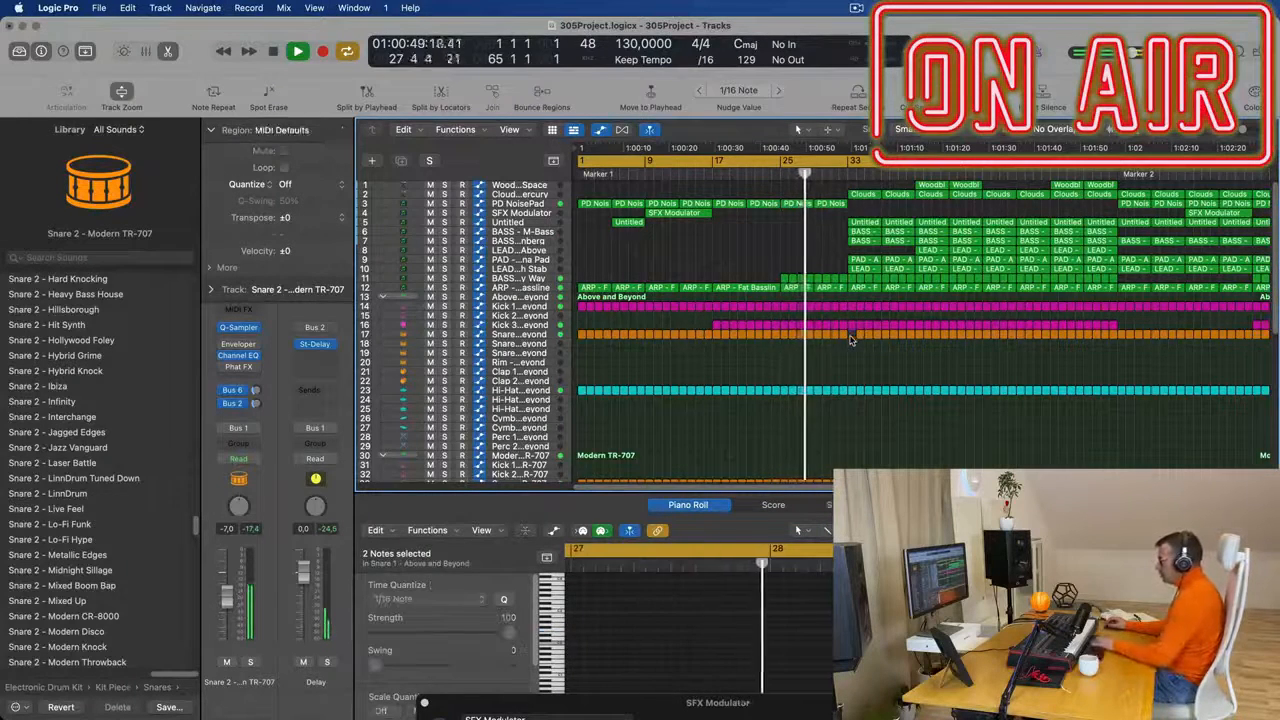
- Delete the Above and Beyond snare and hi-hat regions and the Modern TR-707 ride and tom regions between bars 33 and 41
drag(851, 338, 916, 404)
drag(914, 484, 919, 240)
click(908, 302)
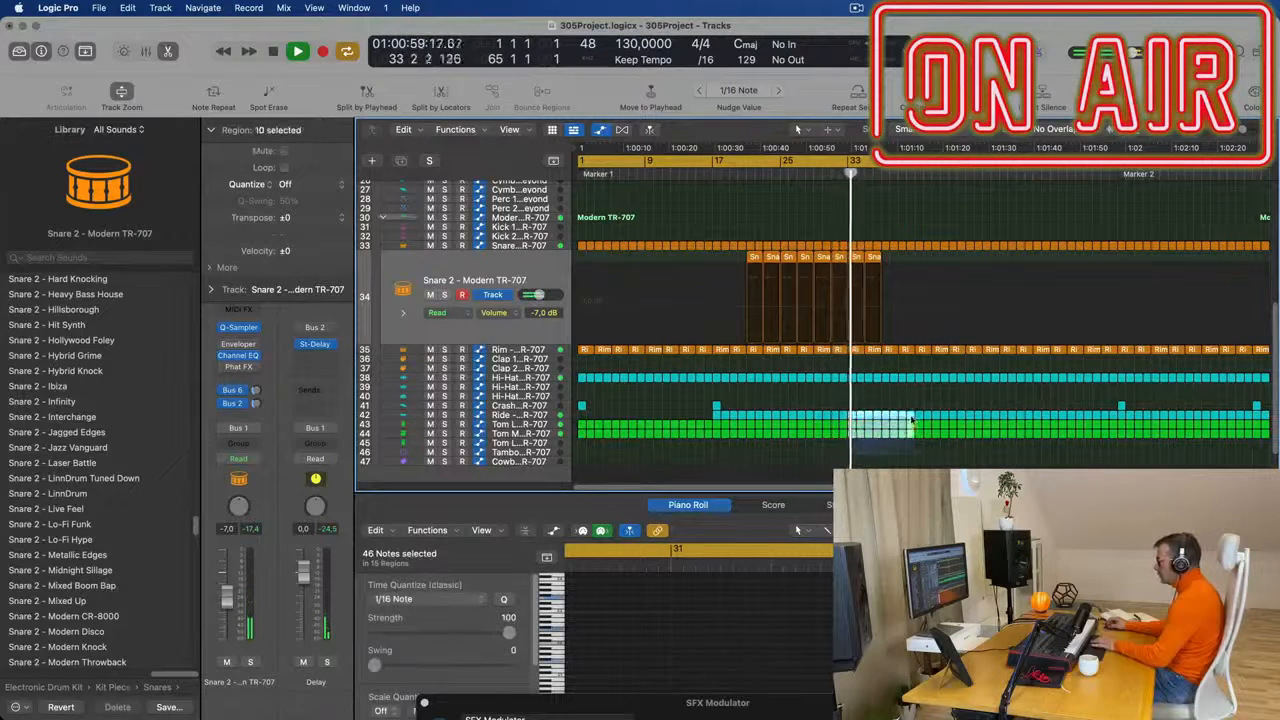
drag(927, 413, 913, 413)
key(Delete)
scroll(940, 345, up, 10)
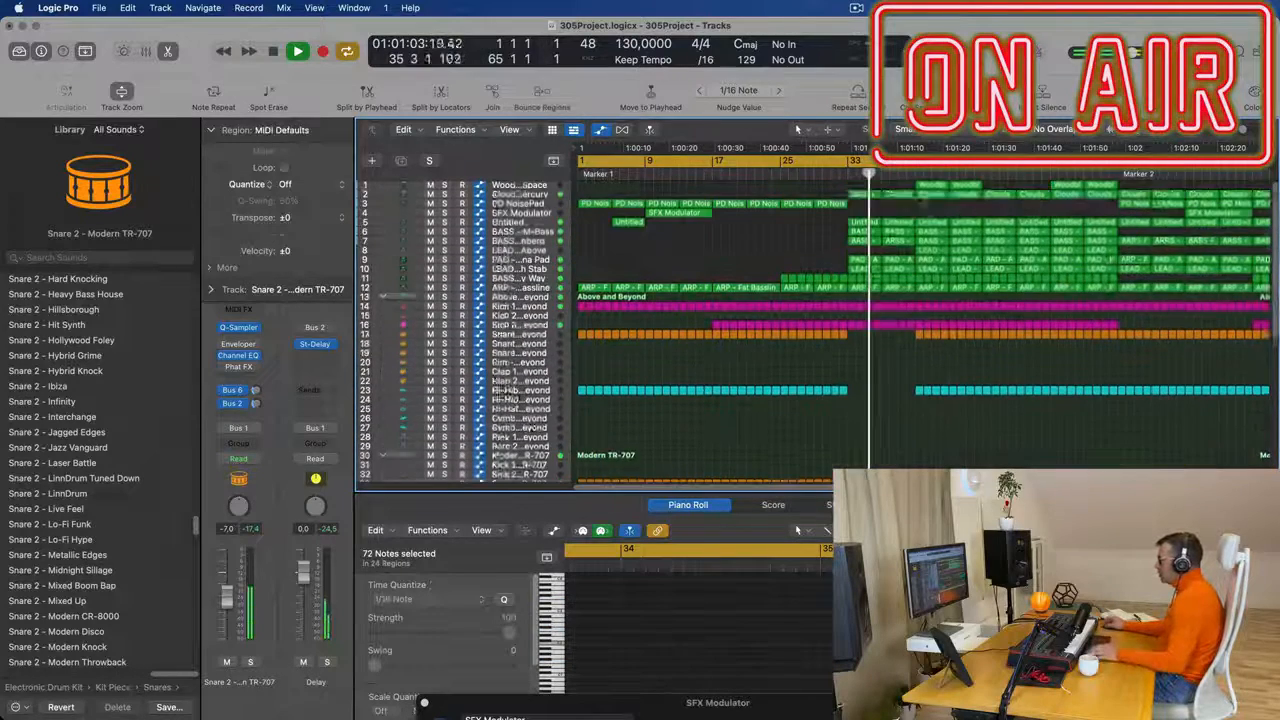
- Replay from just before bar 33 and delete the four regions on the Untitled track between bars 33 and 49
click(828, 162)
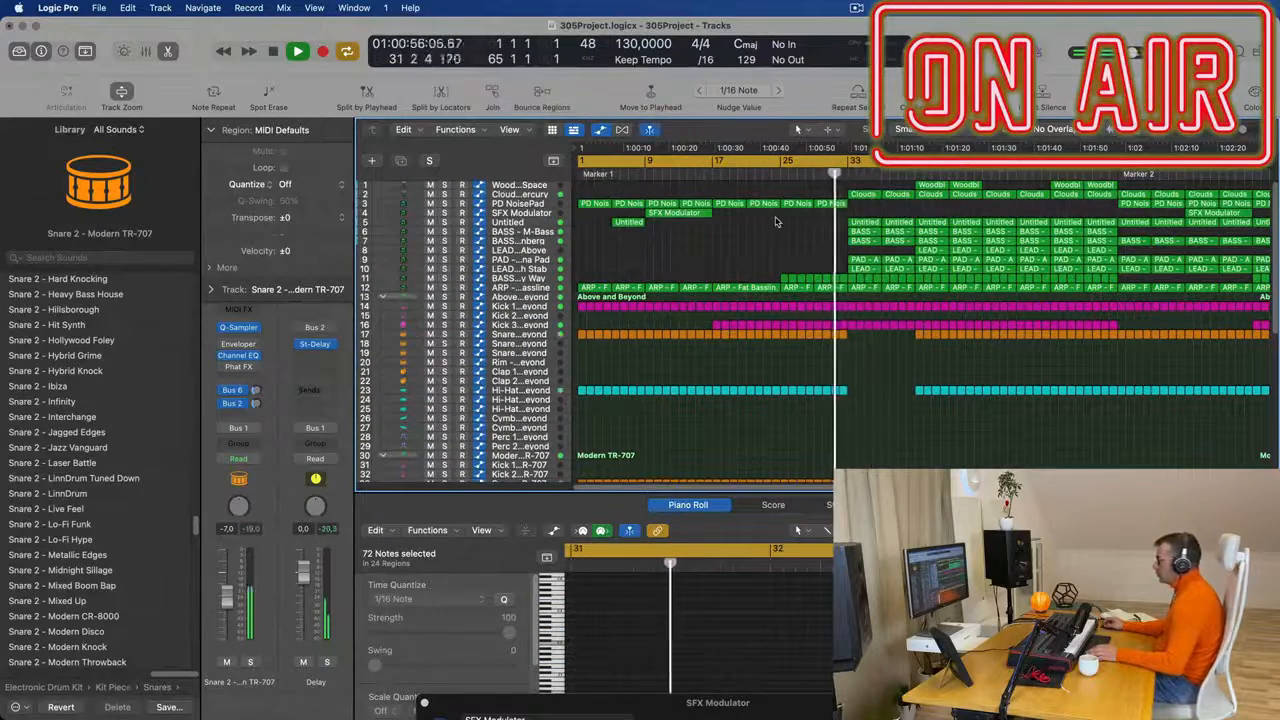
click(551, 222)
drag(864, 212, 975, 237)
key(Delete)
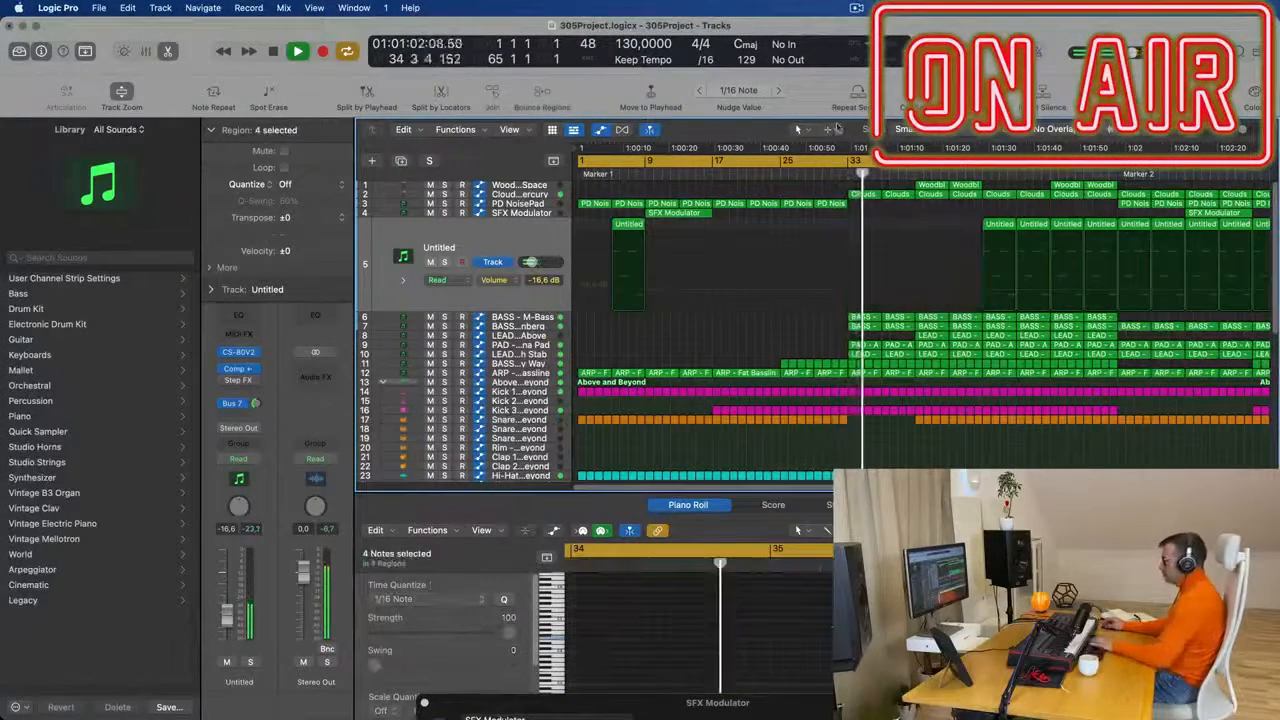
- Delete the two Clouds of Mercury regions at bars 33 and 37
click(838, 192)
click(863, 195)
key(Delete)
click(895, 194)
key(Delete)
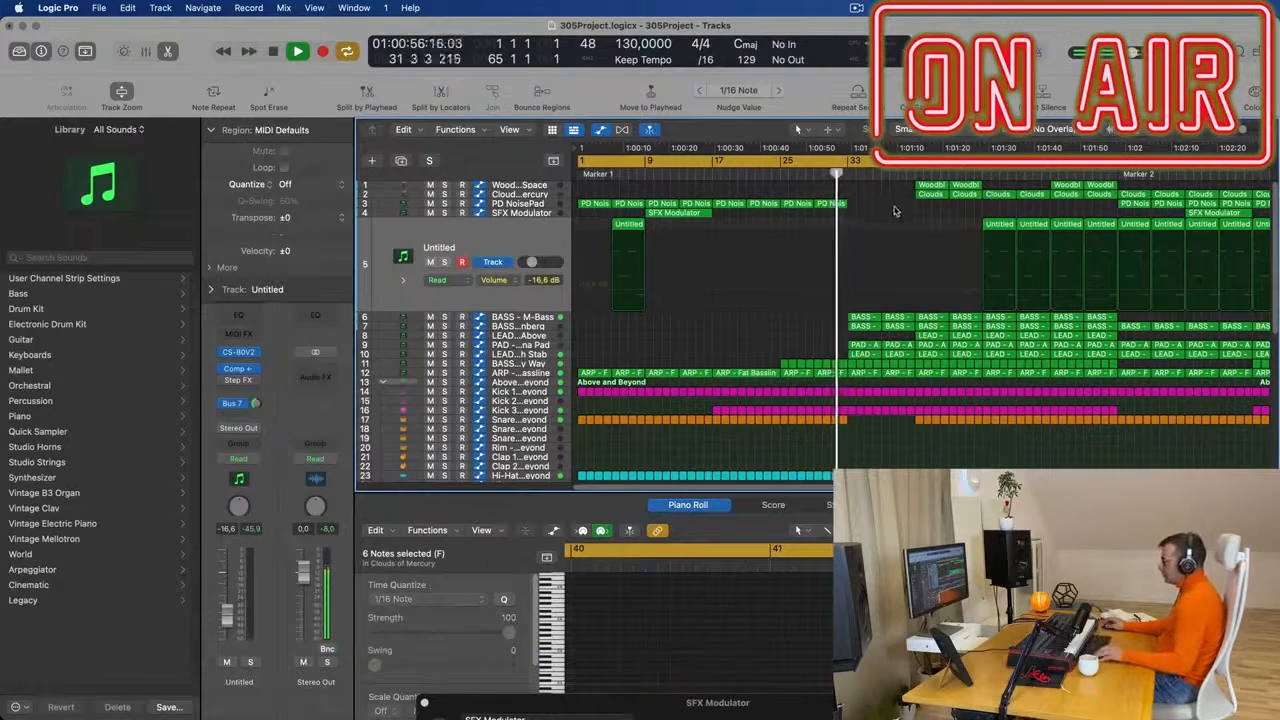
- Delete the two Snare 2 - Modern TR-707 regions that fall between bars 33 and 37
key(super+Left)
key(super+Left)
key(super+Left)
key(super+Left)
key(super+Left)
key(super+Left)
scroll(783, 306, up, 5)
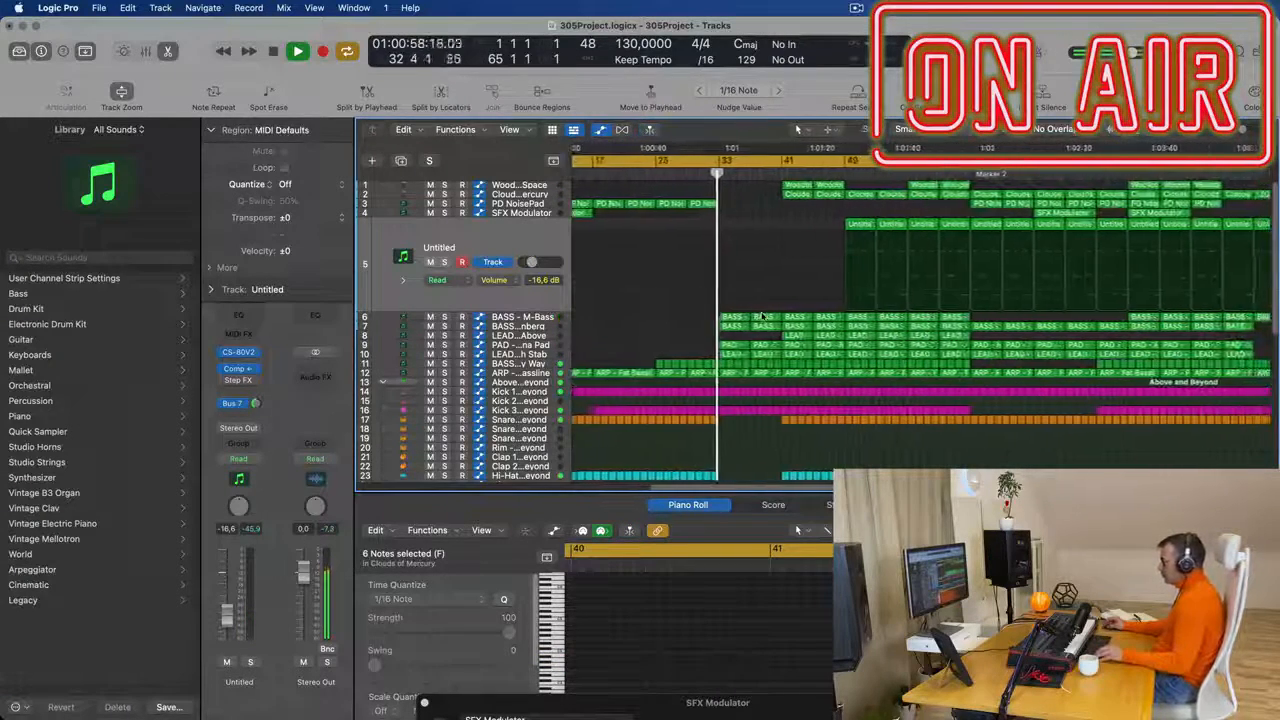
scroll(753, 402, down, 4)
scroll(753, 402, down, 5)
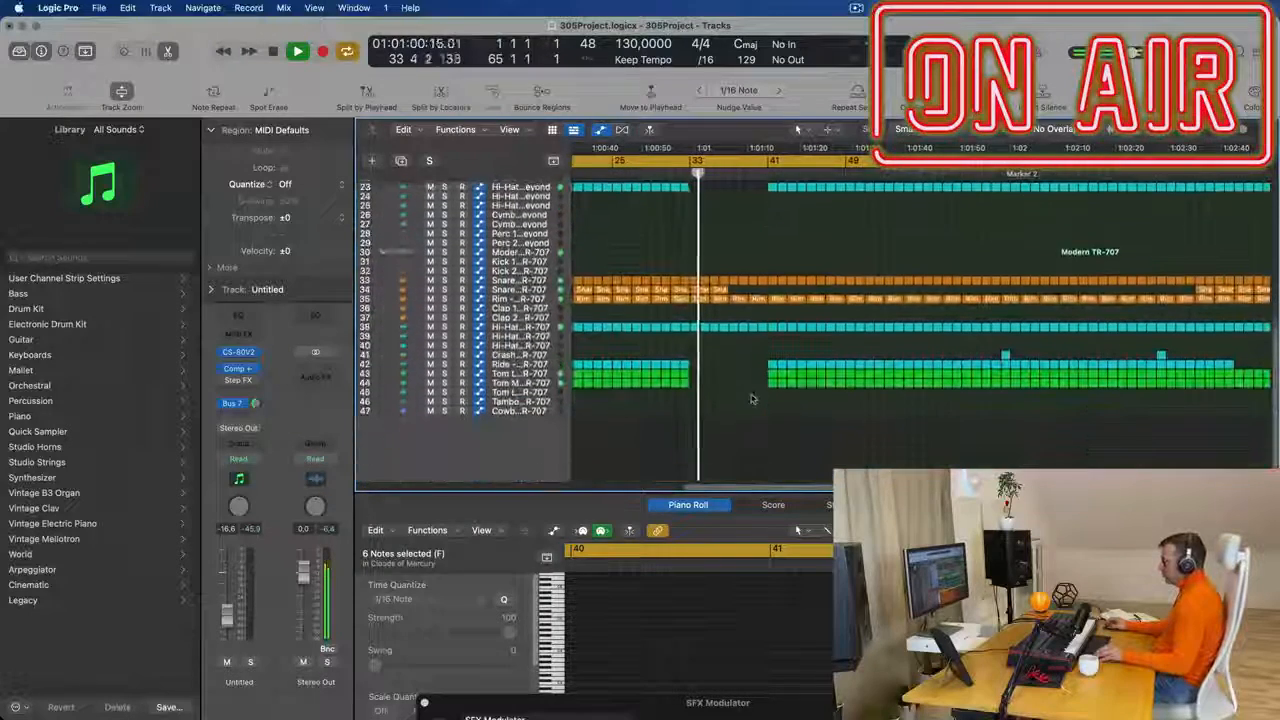
click(697, 289)
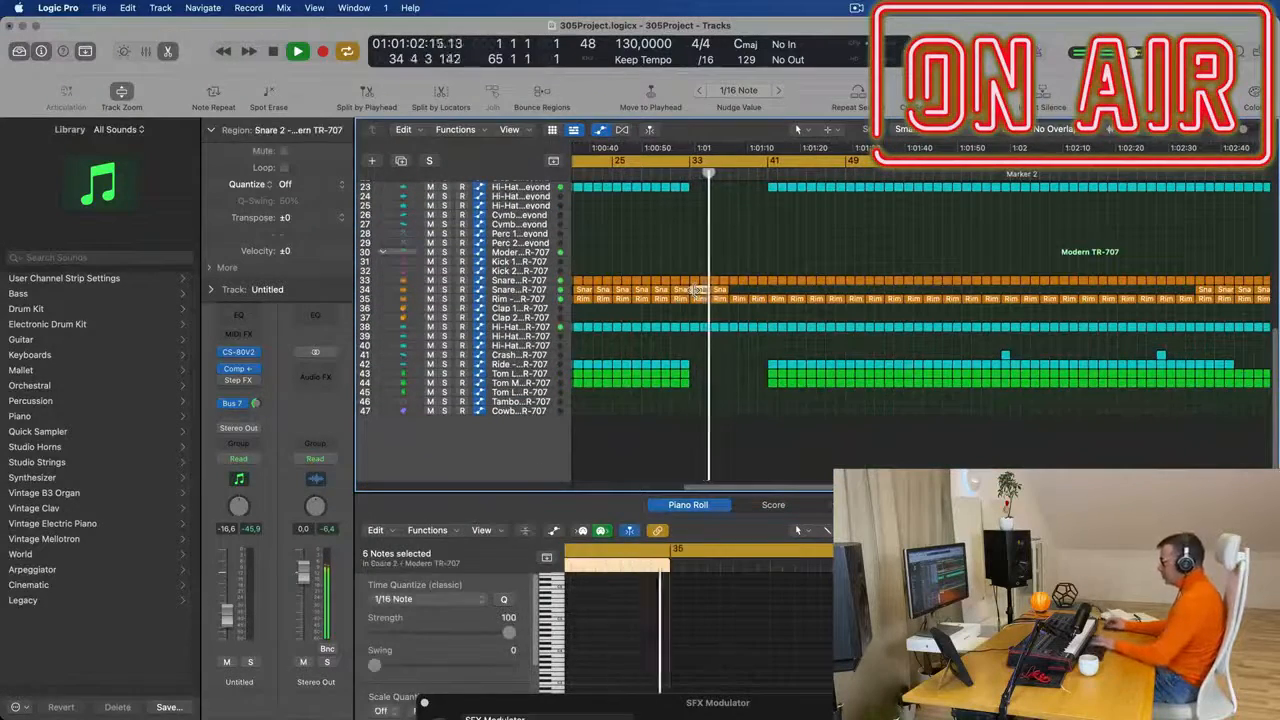
key(Delete)
key(comma)
key(comma)
key(comma)
key(comma)
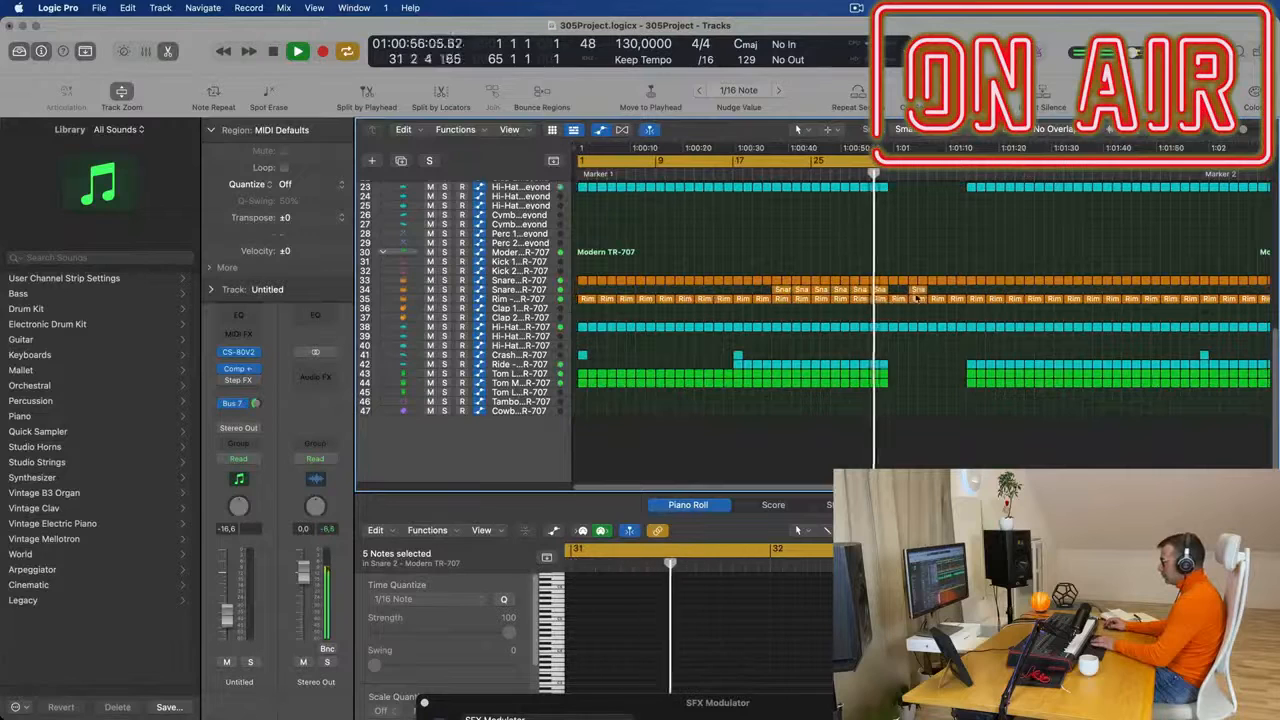
click(920, 290)
key(Delete)
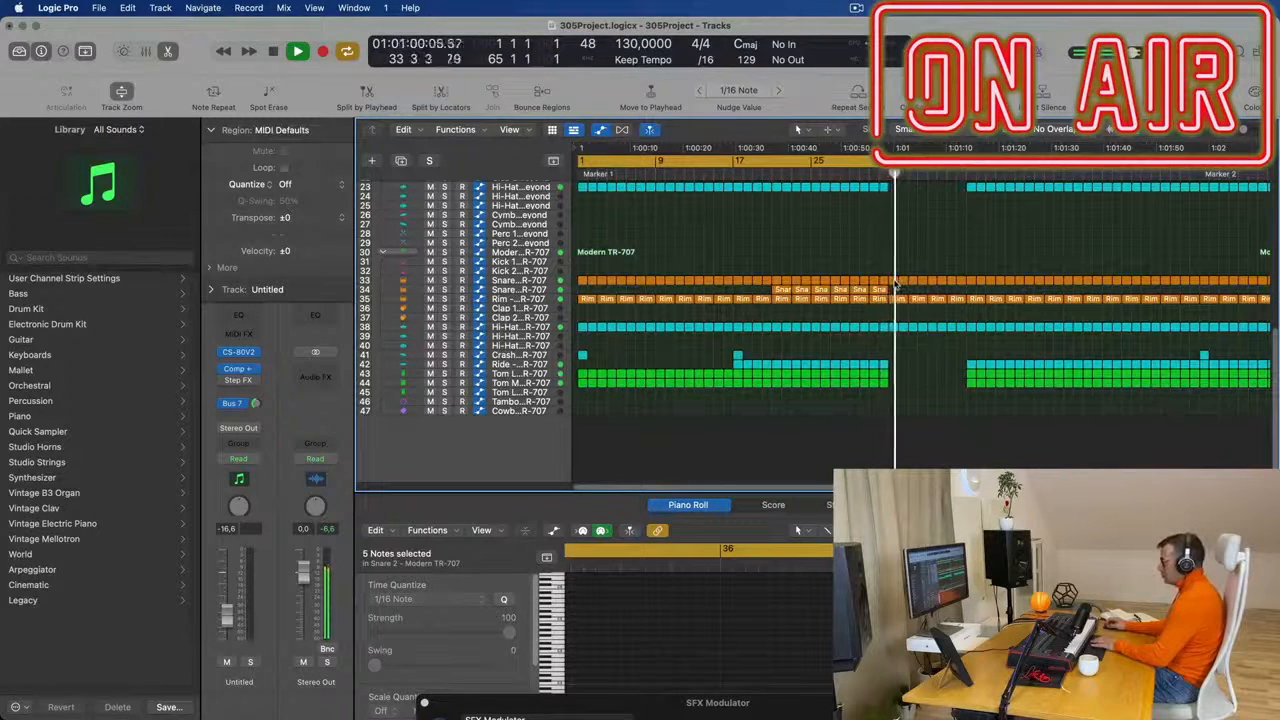
- Delete the Modern TR-707 hi-hat regions between bars 33 and 41
drag(893, 337, 961, 325)
key(Delete)
scroll(957, 252, up, 3)
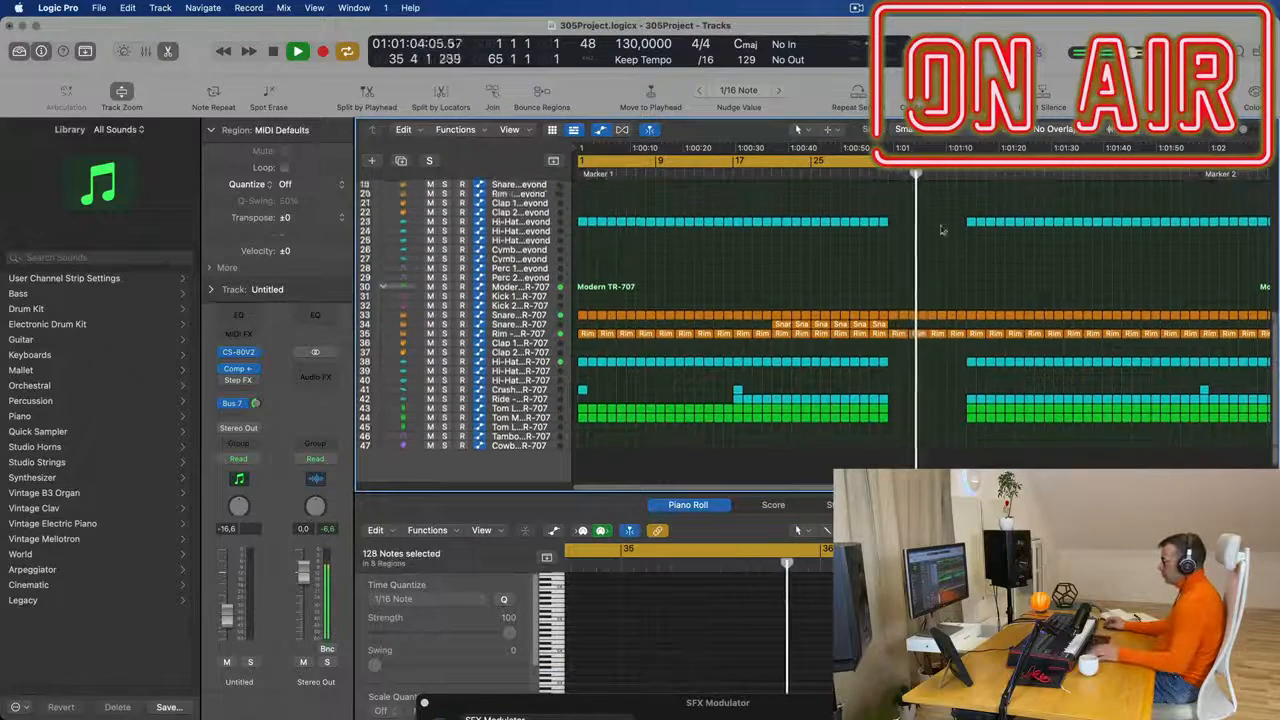
- Delete the Anjuna Pad, LEAD Stab and BASS - Get Outta My Way regions between bars 33 and 41 while replaying the transition
scroll(956, 252, up, 1)
key(comma)
key(comma)
key(comma)
key(comma)
key(comma)
key(comma)
scroll(912, 254, up, 5)
key(super+Left)
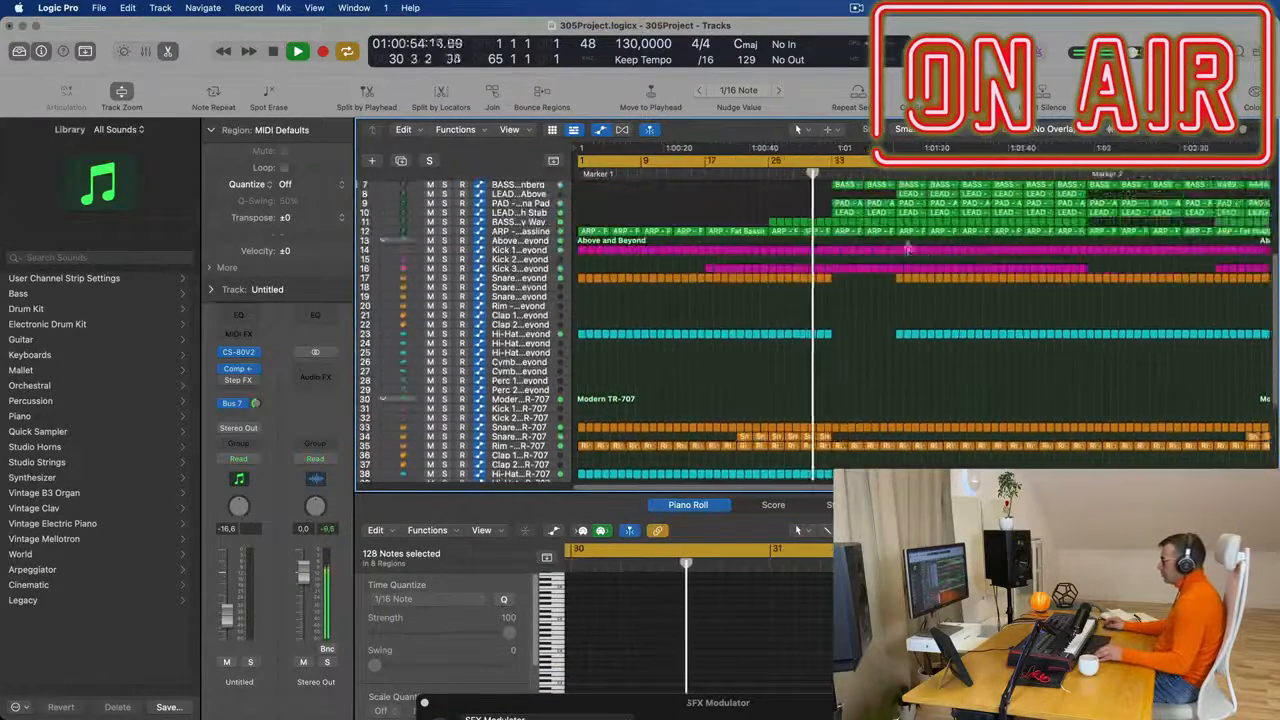
scroll(910, 253, up, 3)
click(884, 265)
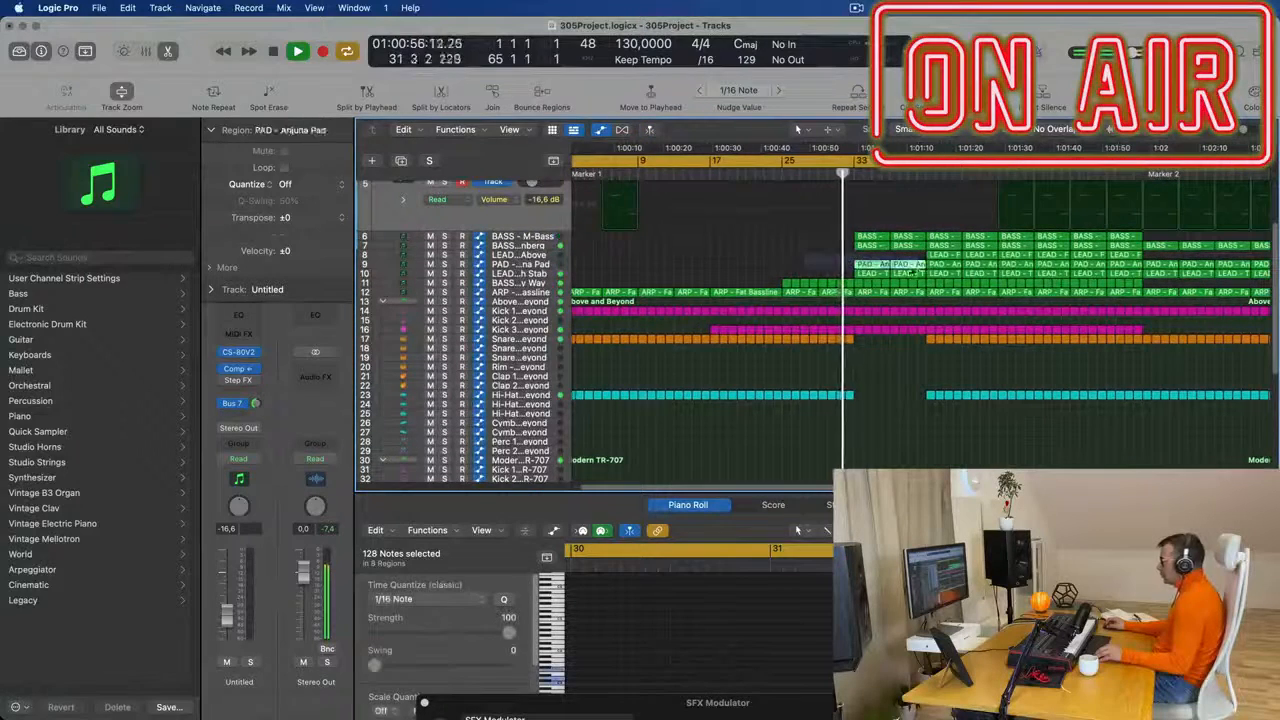
key(Delete)
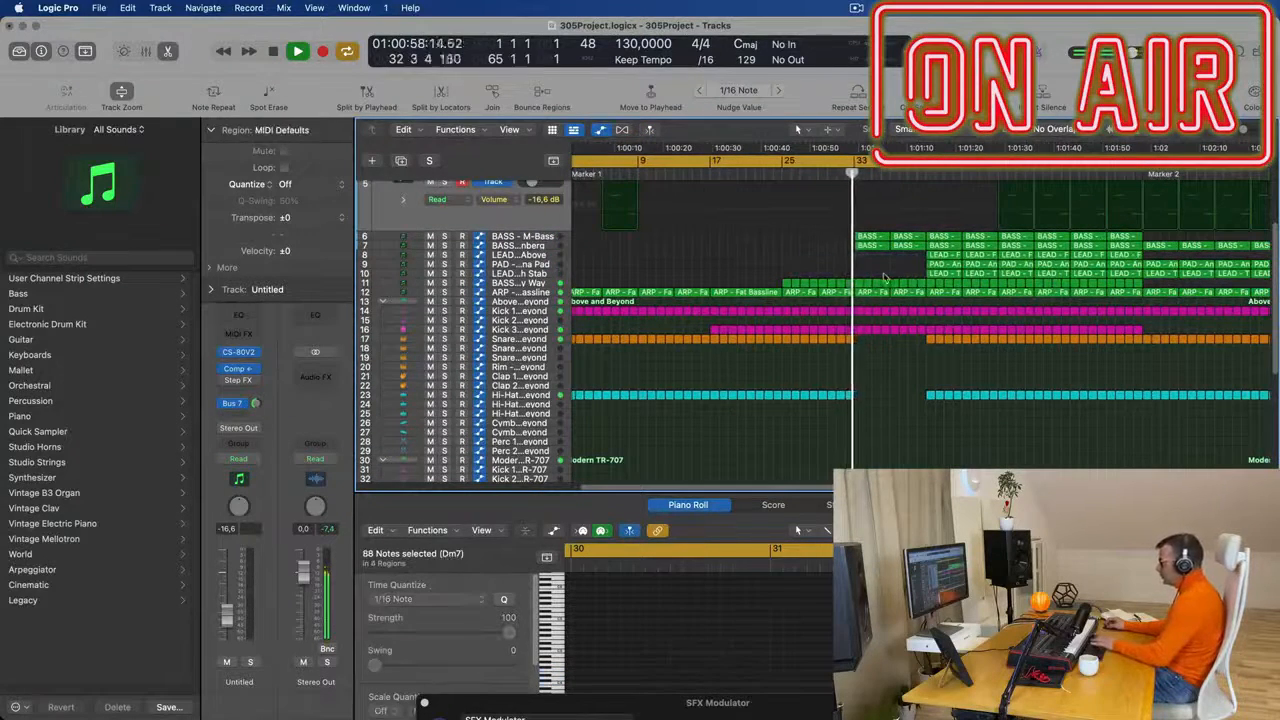
drag(860, 275, 922, 285)
key(Delete)
- Replay from before bar 33 and delete the LEAD, PAD and BASS - Get Outta My Way regions between bars 41 and 49
key(super+Left)
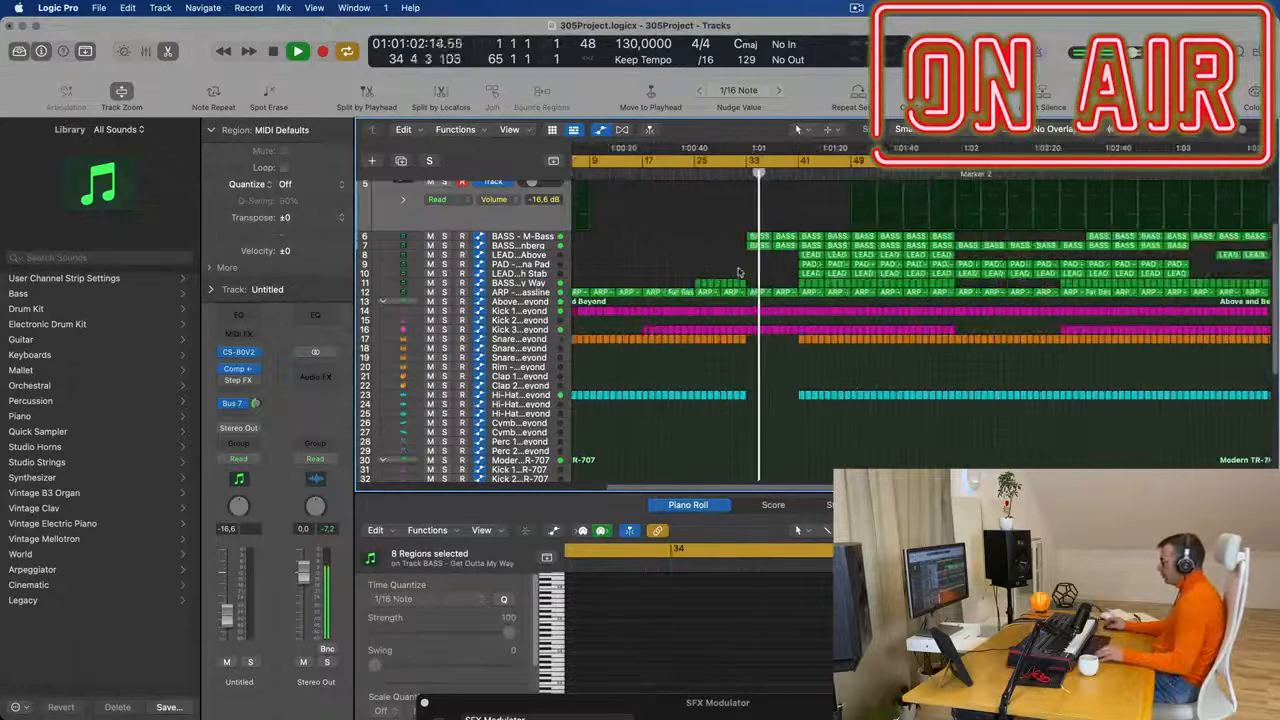
click(739, 173)
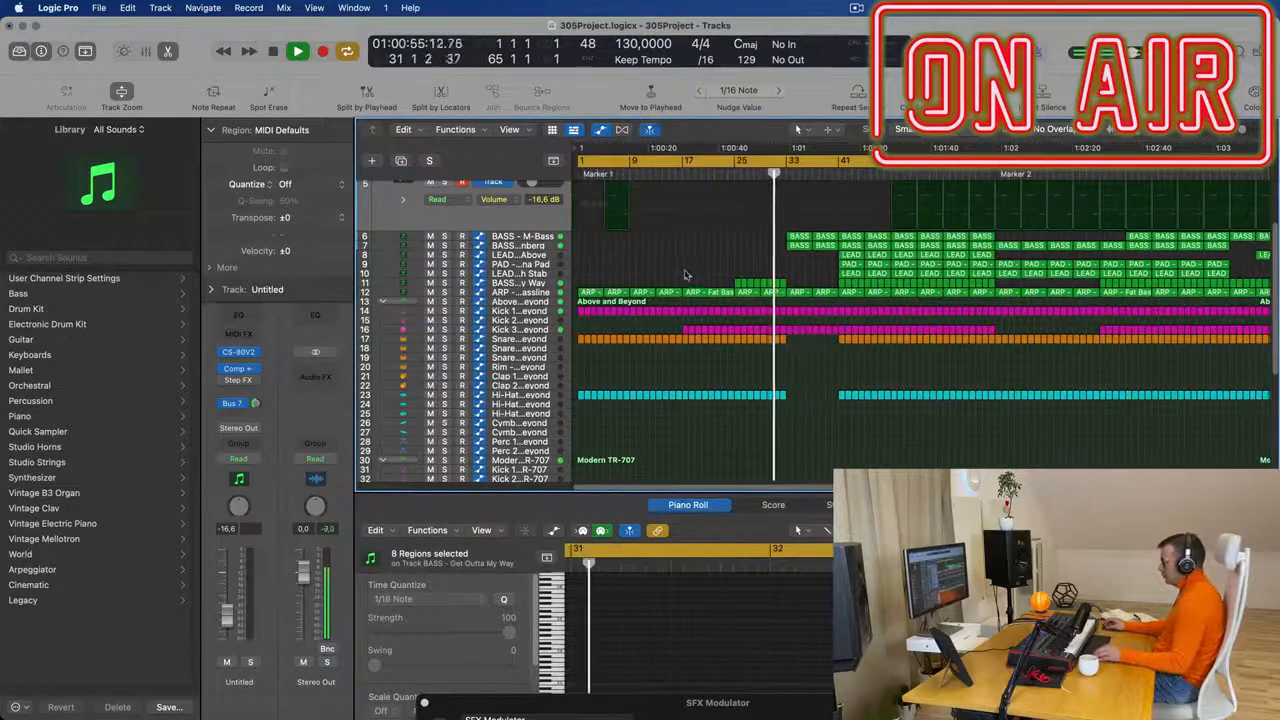
key(super+Right)
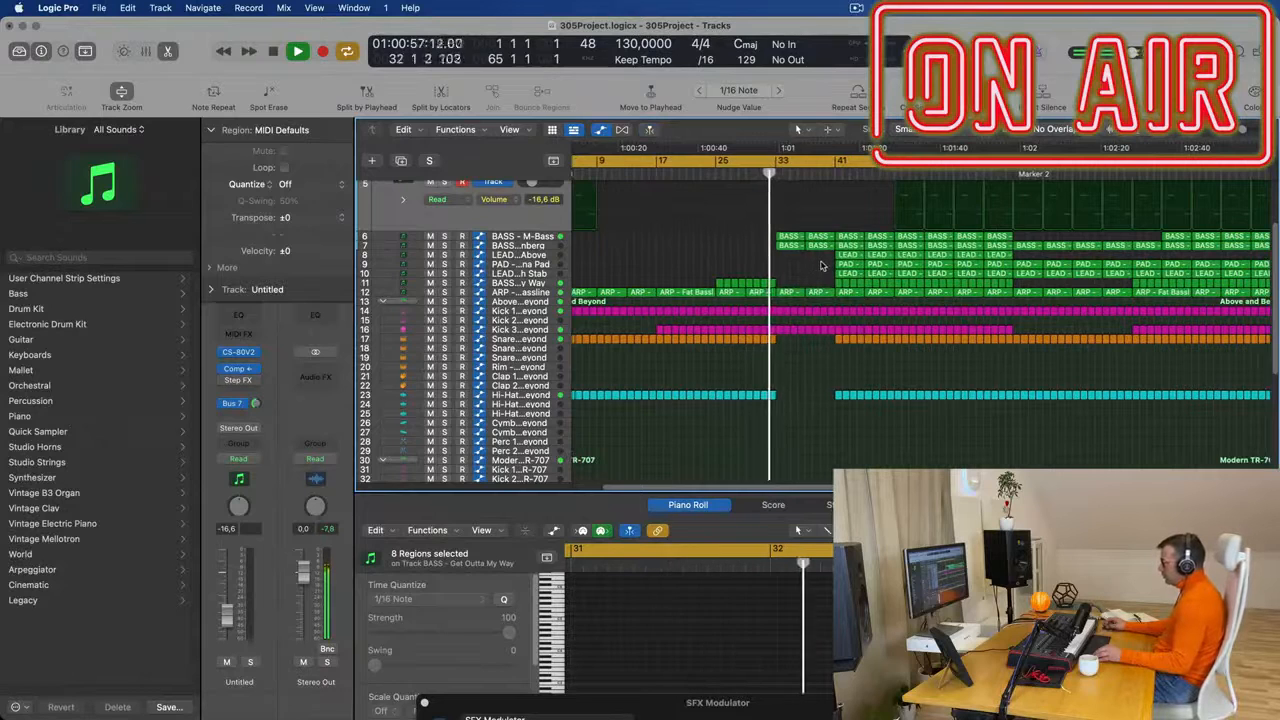
drag(827, 258, 871, 282)
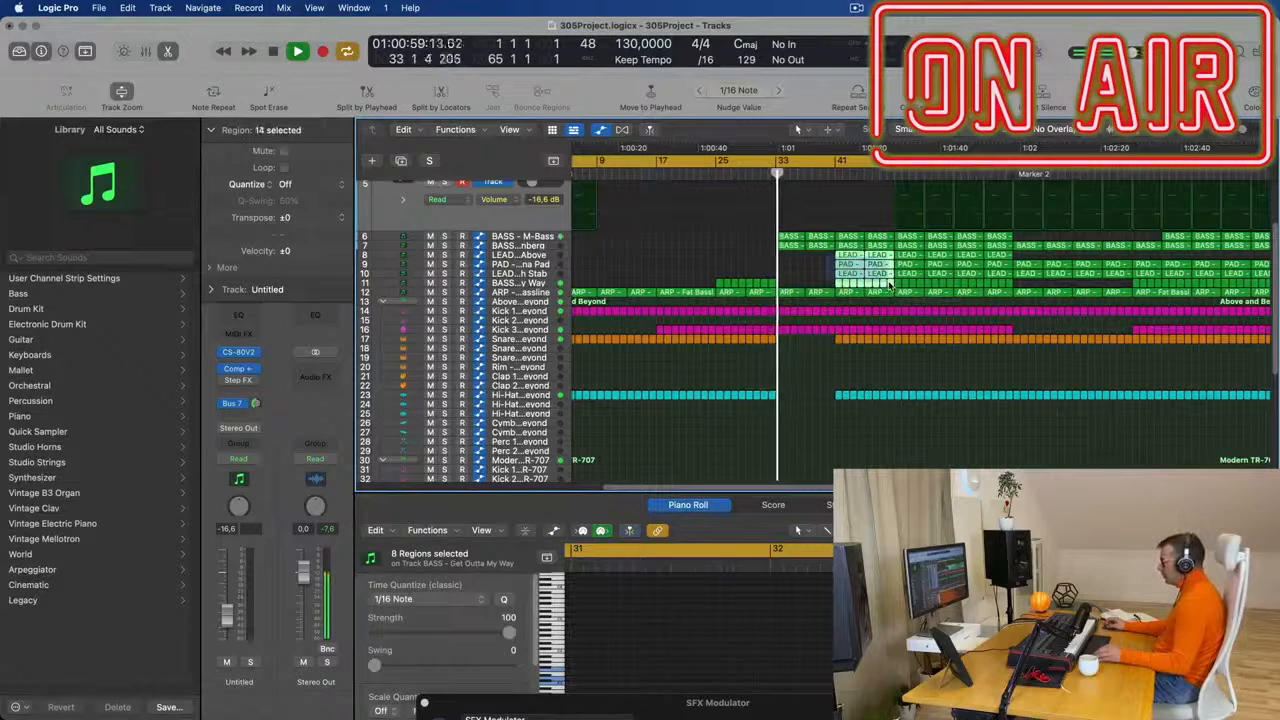
key(Delete)
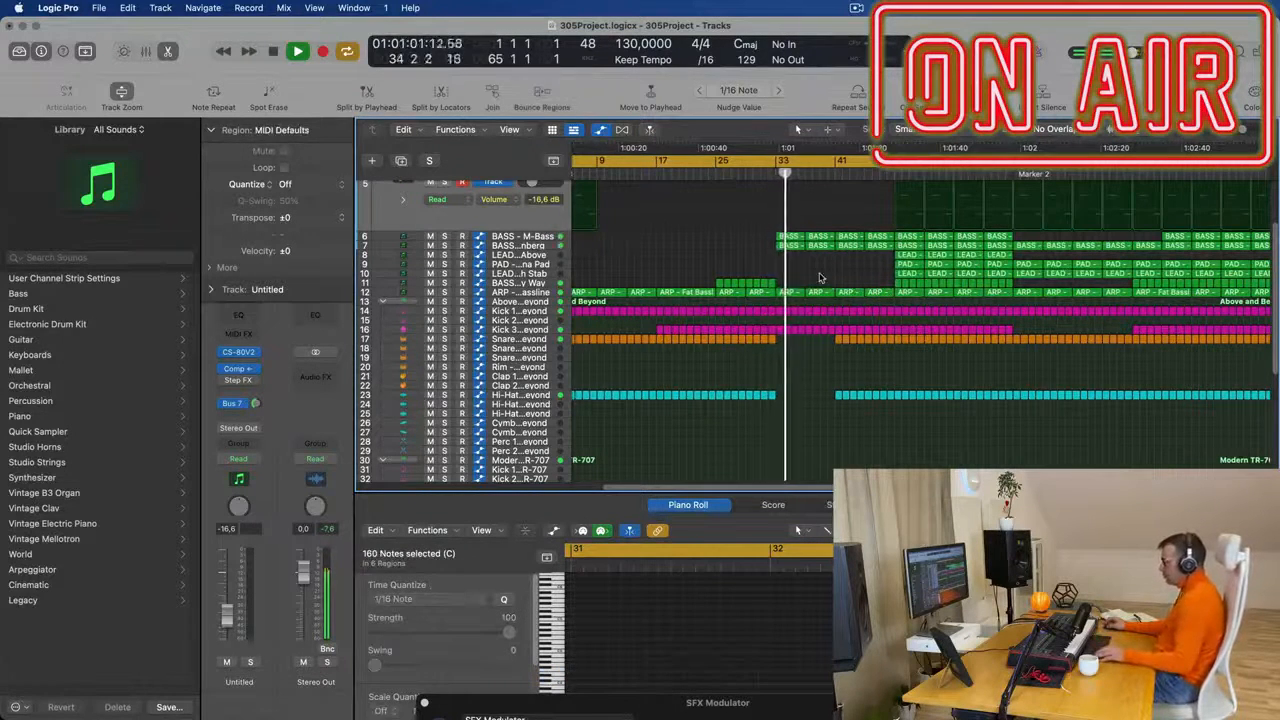
- Delete the two ARP - Fat Bassline regions at bars 33 and 37
scroll(820, 278, down, 2)
click(522, 293)
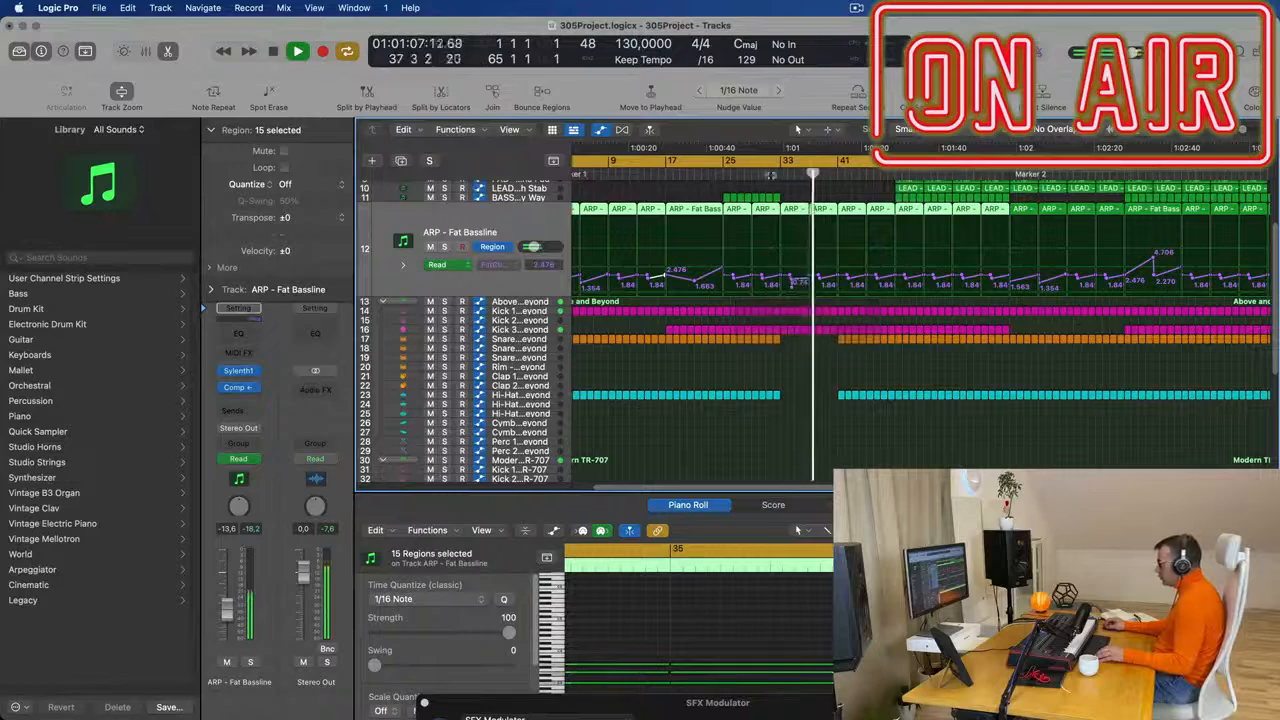
drag(786, 190, 827, 218)
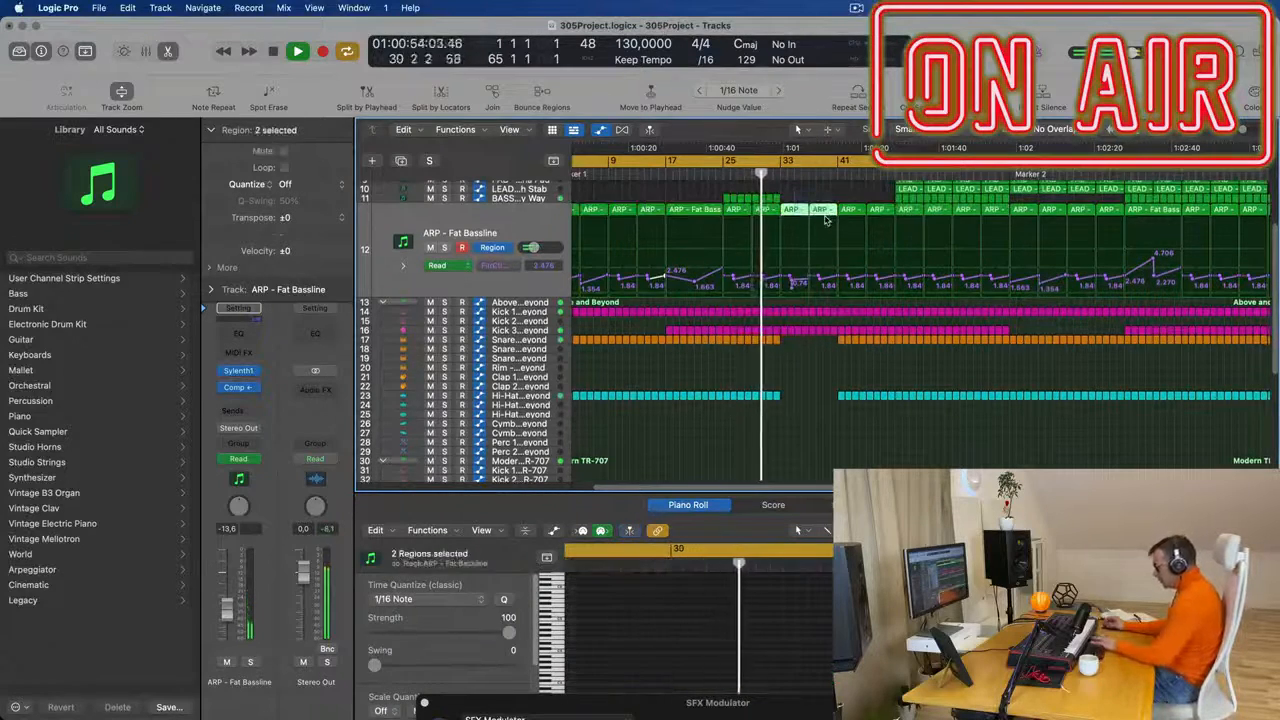
key(Delete)
- Repeat the PD NoisePad region at bar 29 so that copies start at bars 33 and 37
scroll(836, 271, up, 5)
scroll(836, 271, up, 4)
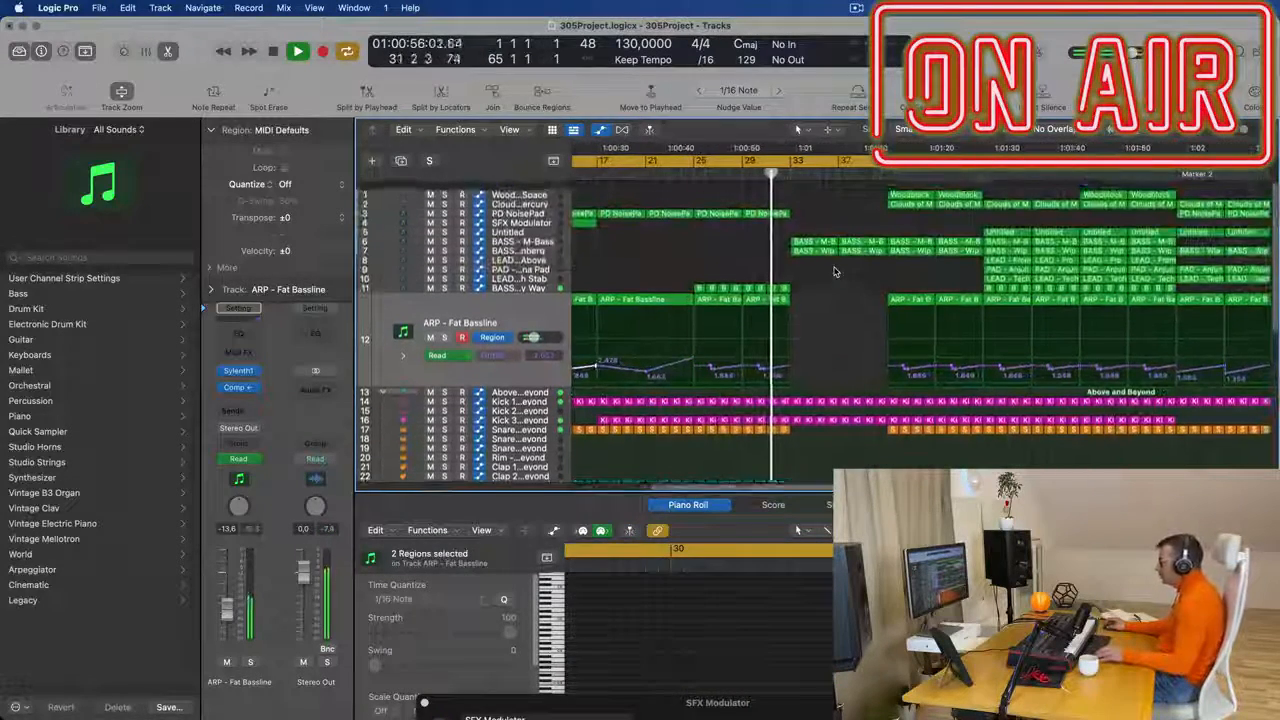
click(780, 204)
key(super+r)
- Play through bars 33 to 42 and review the remaining melodic and drum regions across all tracks
scroll(766, 218, down, 4)
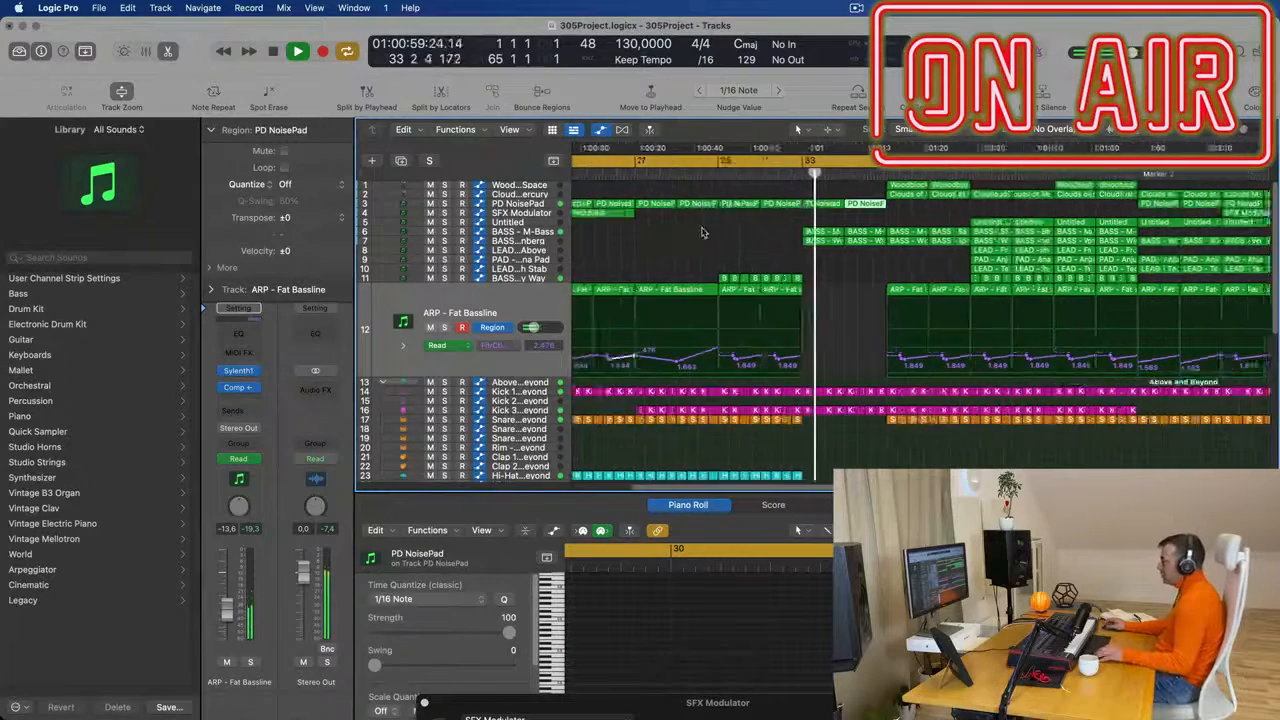
scroll(719, 252, down, 2)
scroll(742, 256, up, 4)
scroll(763, 260, down, 2)
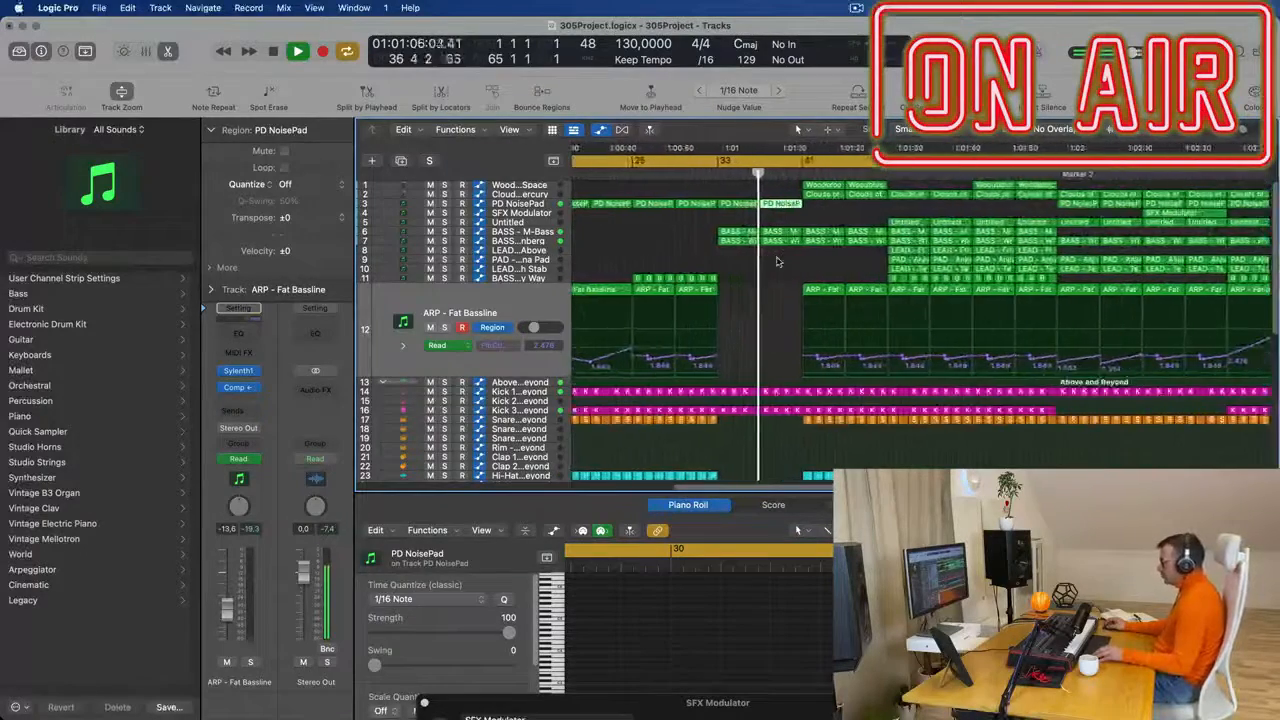
scroll(778, 259, up, 3)
scroll(791, 259, down, 1)
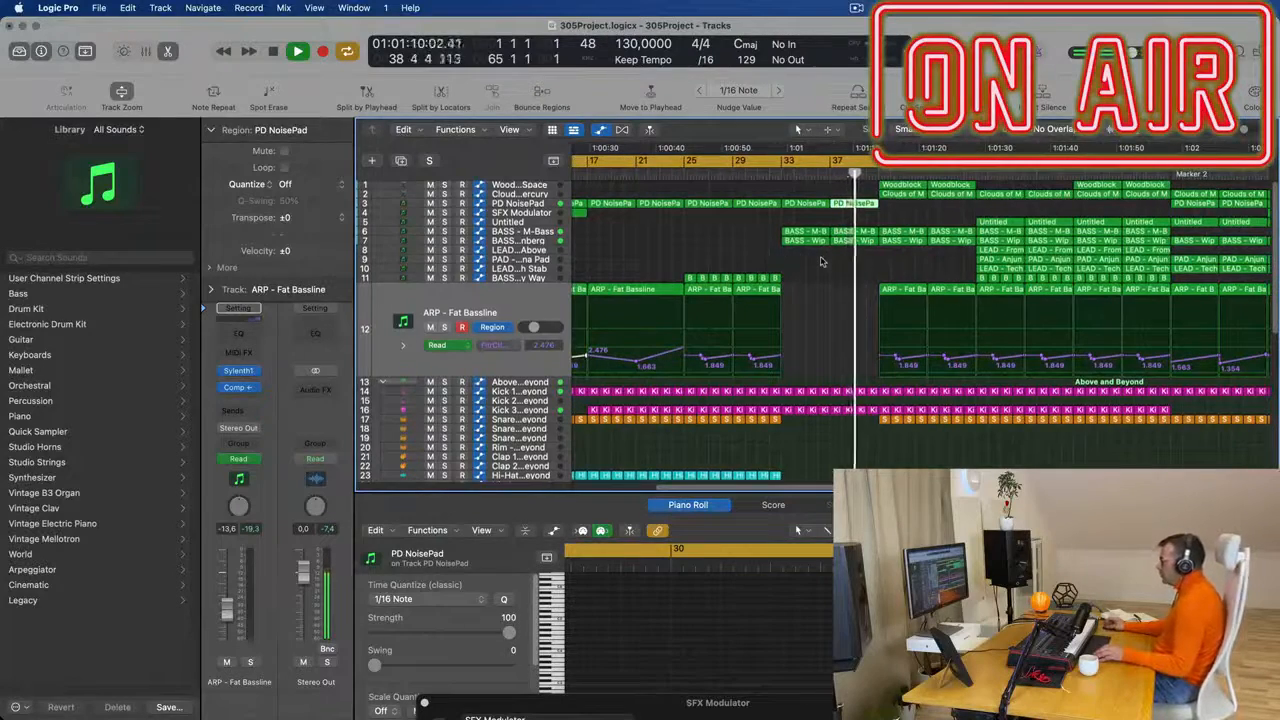
scroll(820, 262, down, 8)
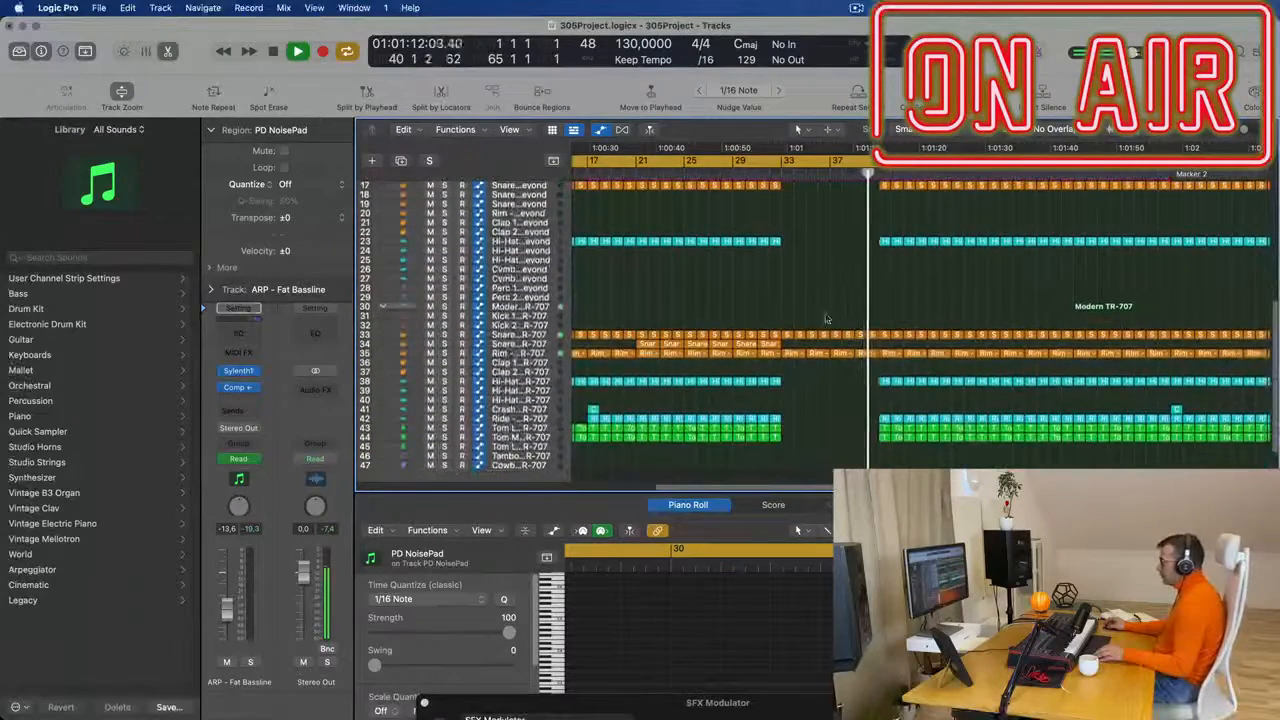
scroll(836, 290, down, 1)
scroll(850, 270, up, 8)
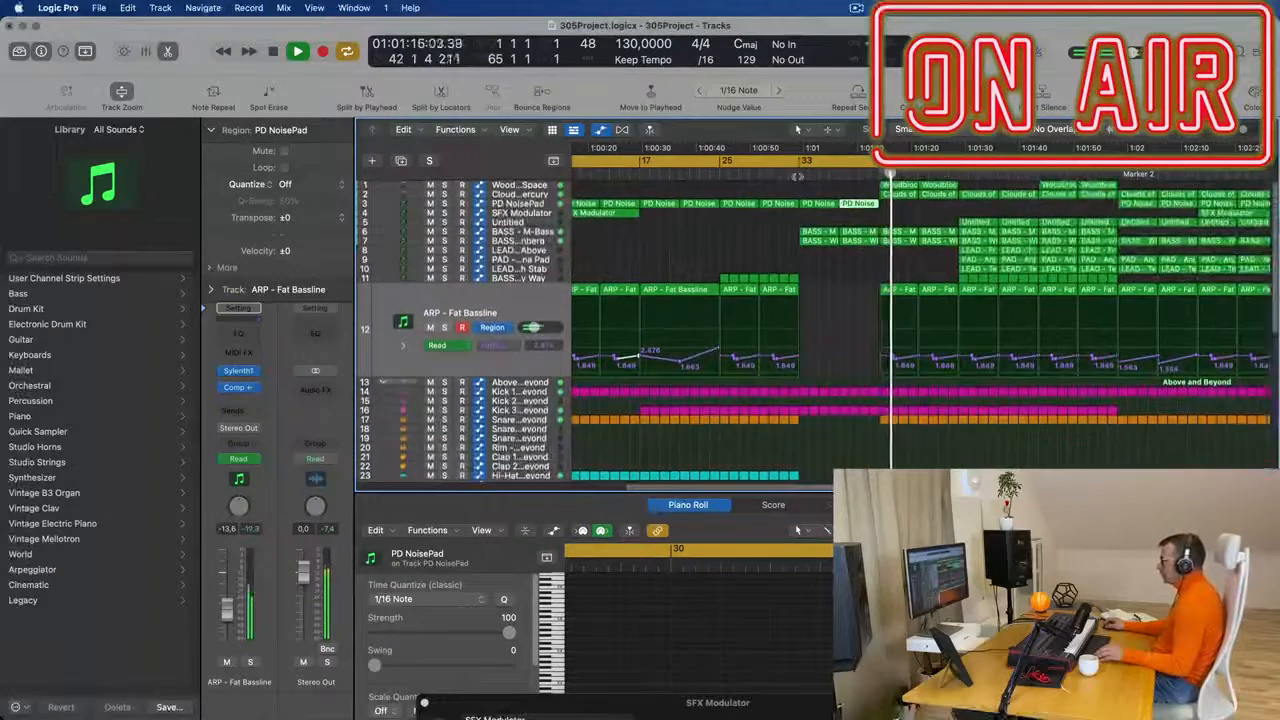
- Replay from around bar 33 and delete the Woodblock and Clouds of Mercury regions at bars 41 and 45
click(800, 176)
drag(963, 187, 1046, 196)
key(Delete)
key(super+Left)
key(super+Left)
key(super+Left)
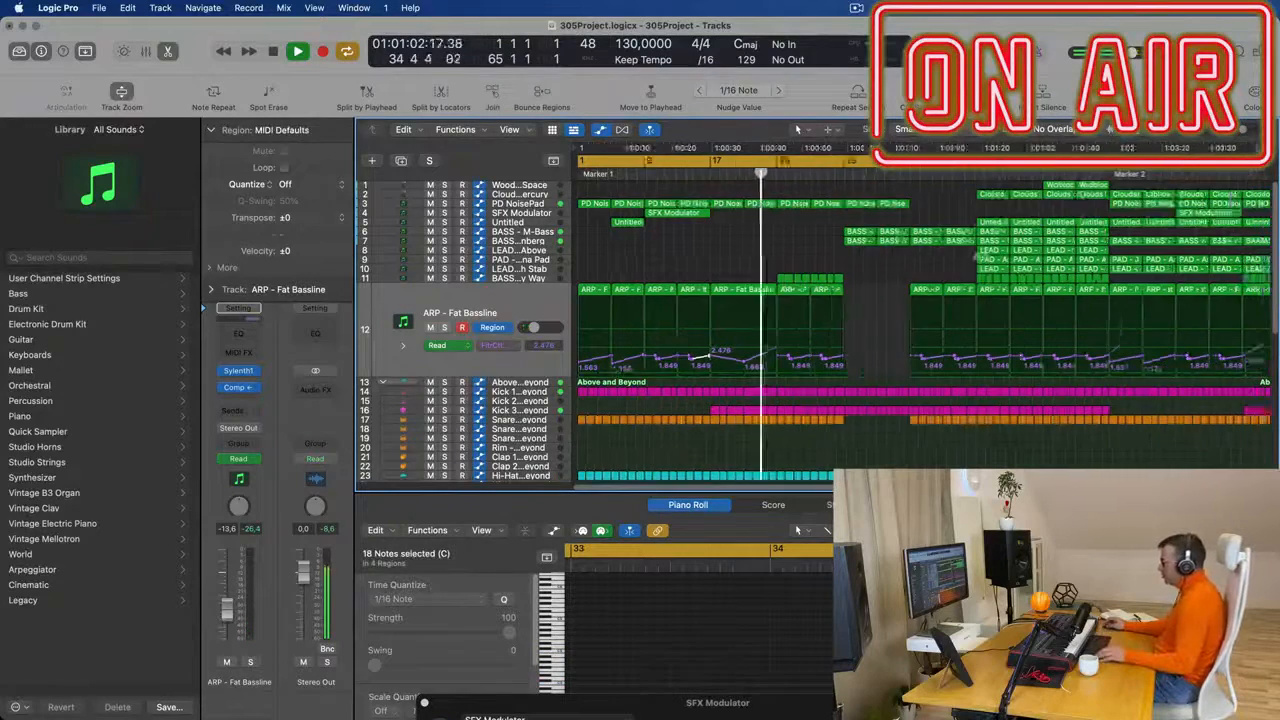
- Copy the Crash - Modern TR-707 region from bar 17 to bar 41
scroll(803, 249, down, 10)
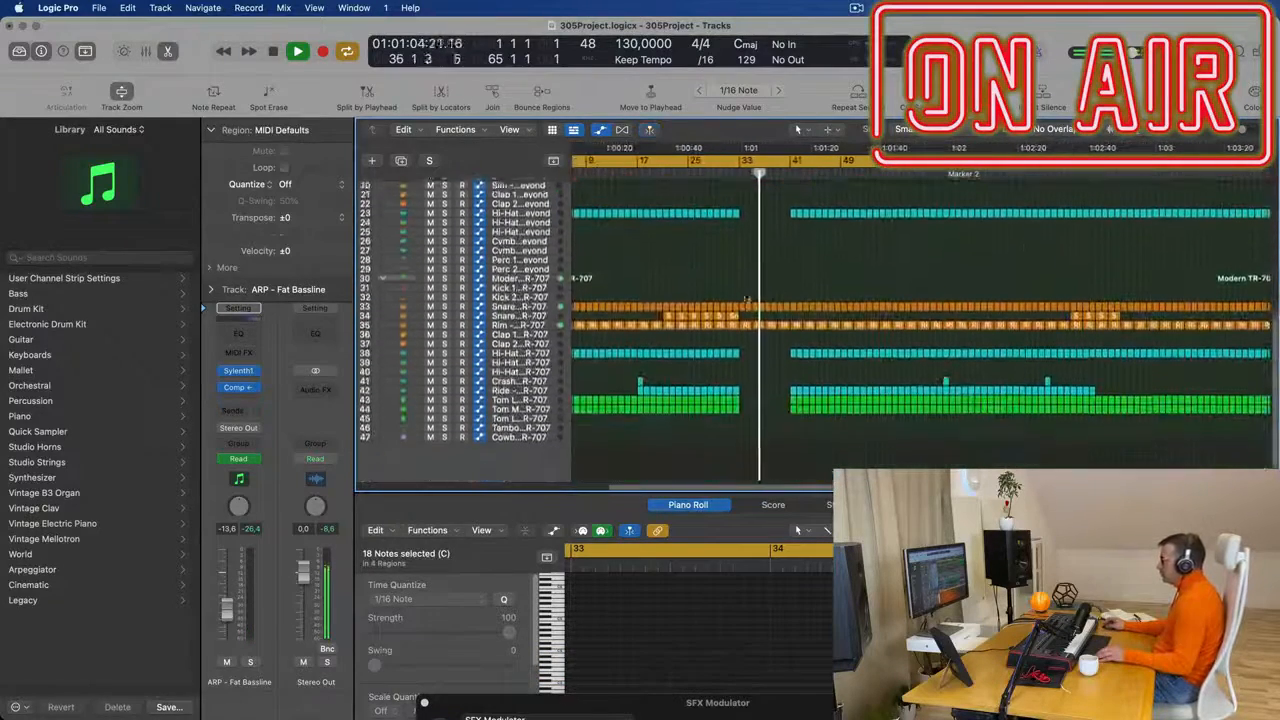
drag(641, 380, 792, 381)
scroll(780, 330, up, 10)
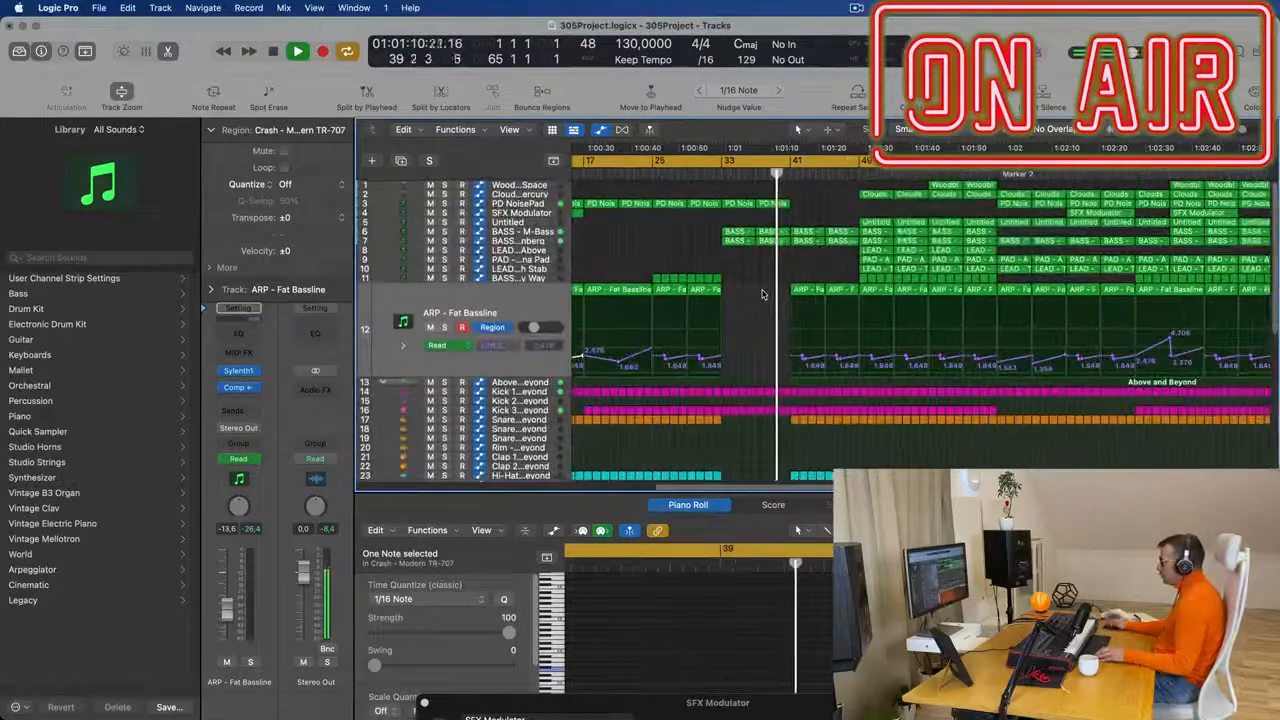
- Clear the region selection and replay the transitions at bars 33 and 41 to check the thinned-out arrangement
scroll(764, 291, down, 1)
scroll(738, 295, down, 1)
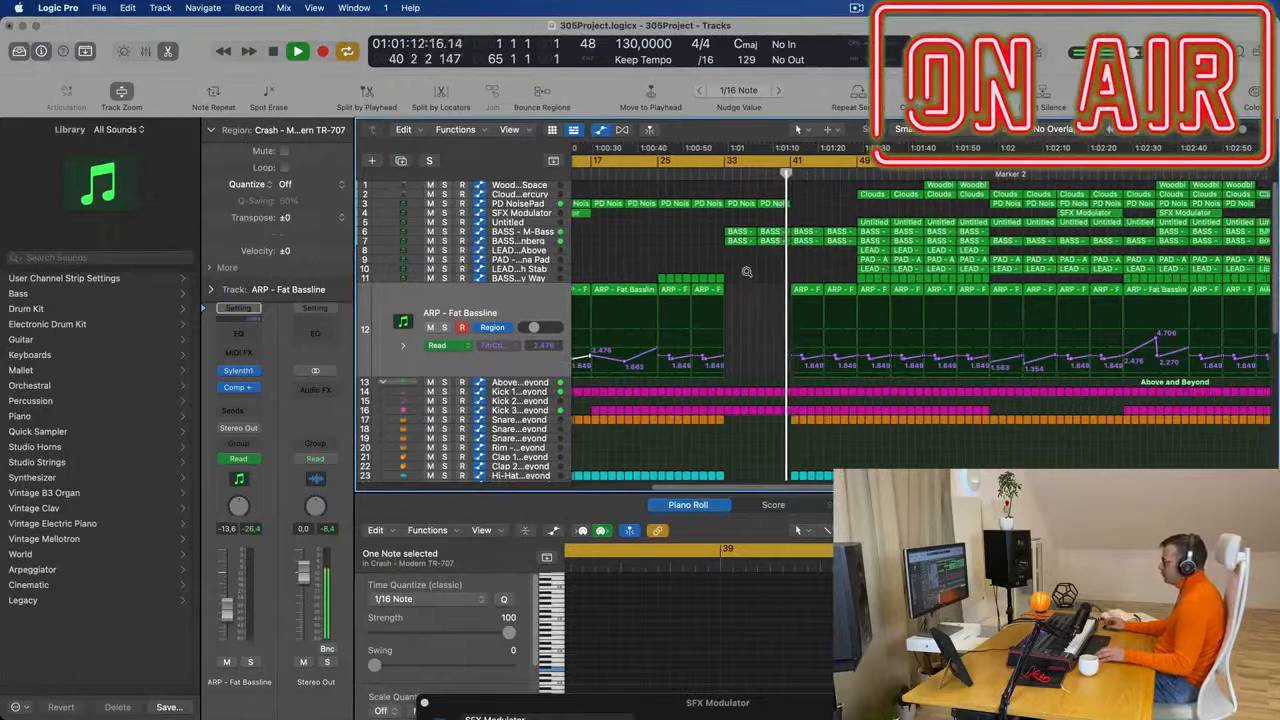
click(697, 256)
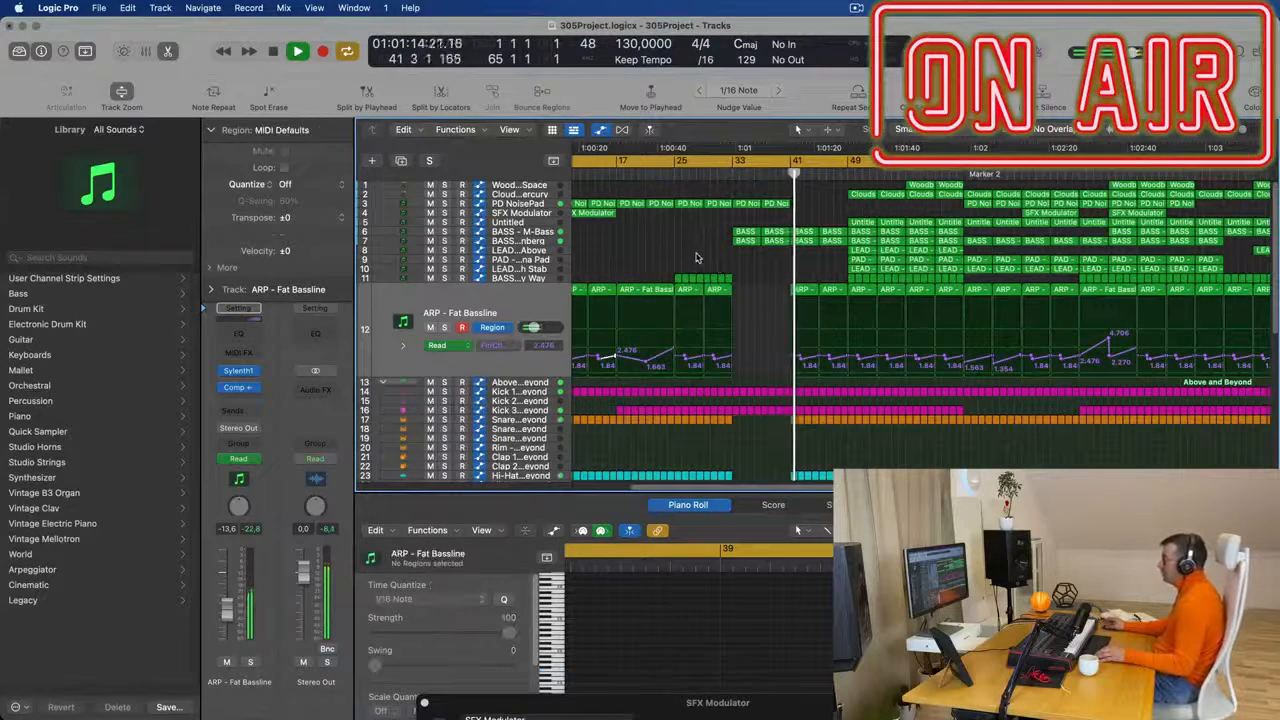
scroll(760, 262, up, 2)
scroll(786, 264, up, 2)
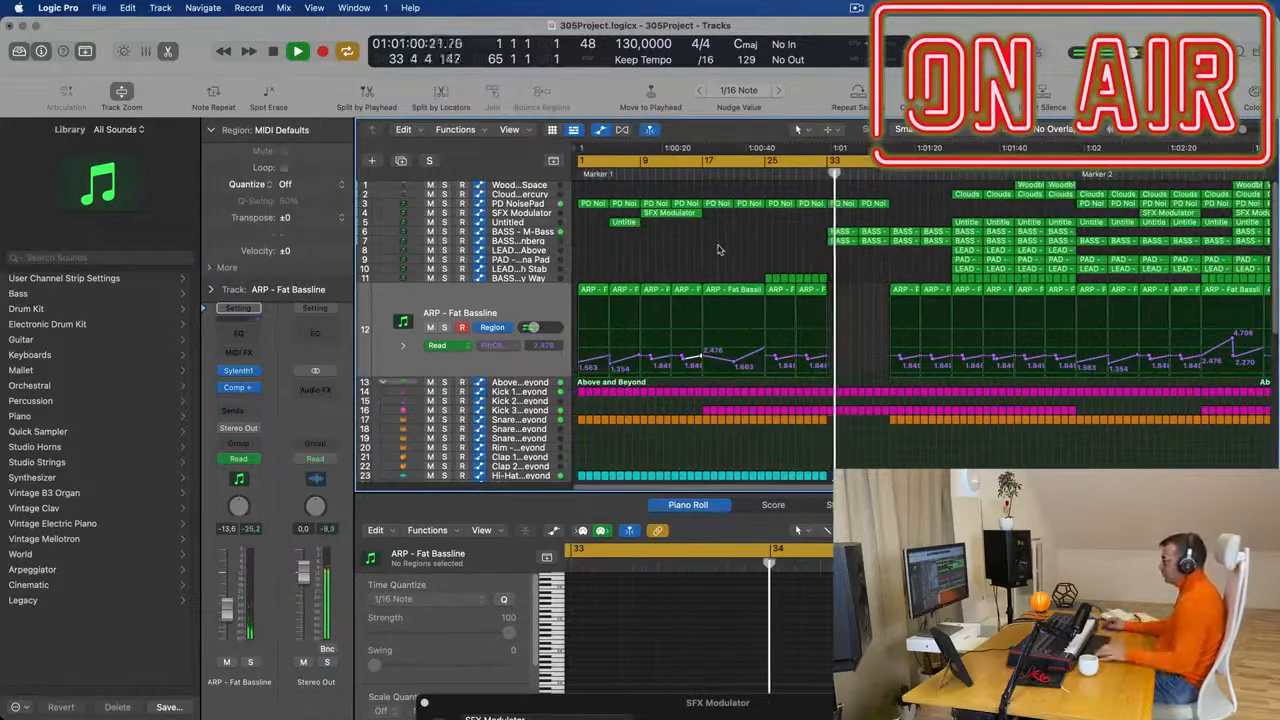
scroll(790, 243, down, 2)
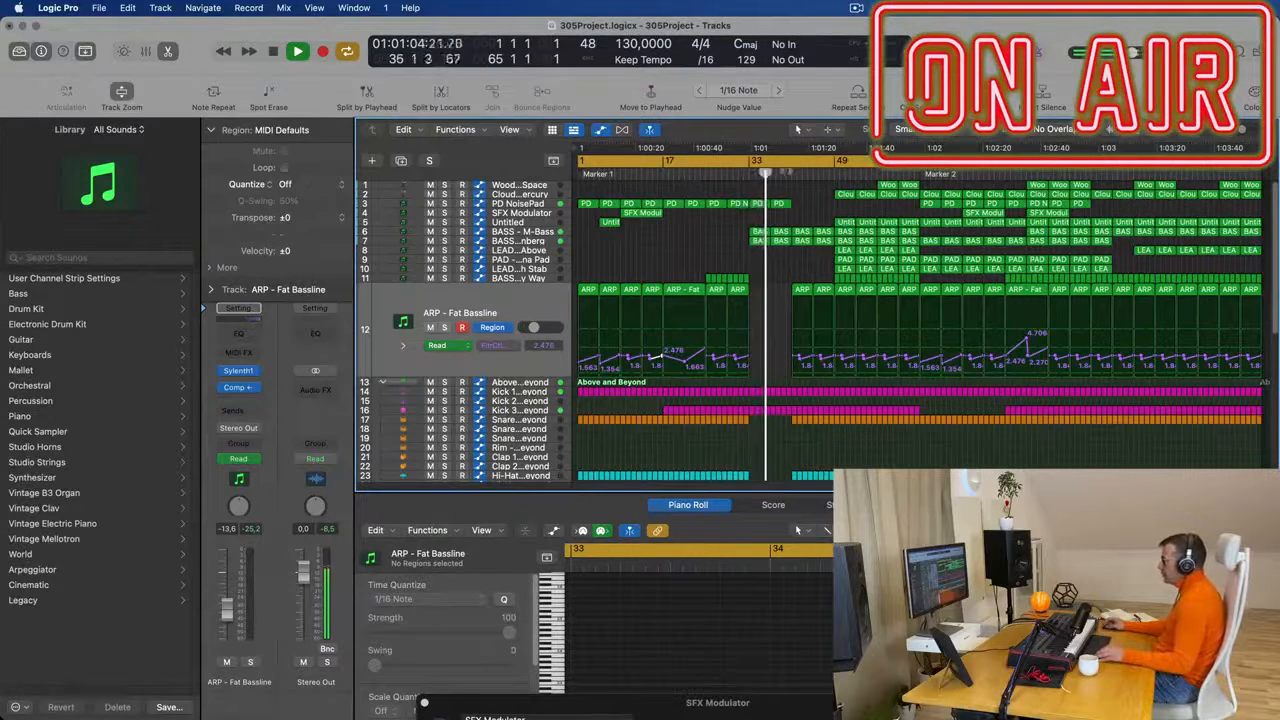
click(791, 176)
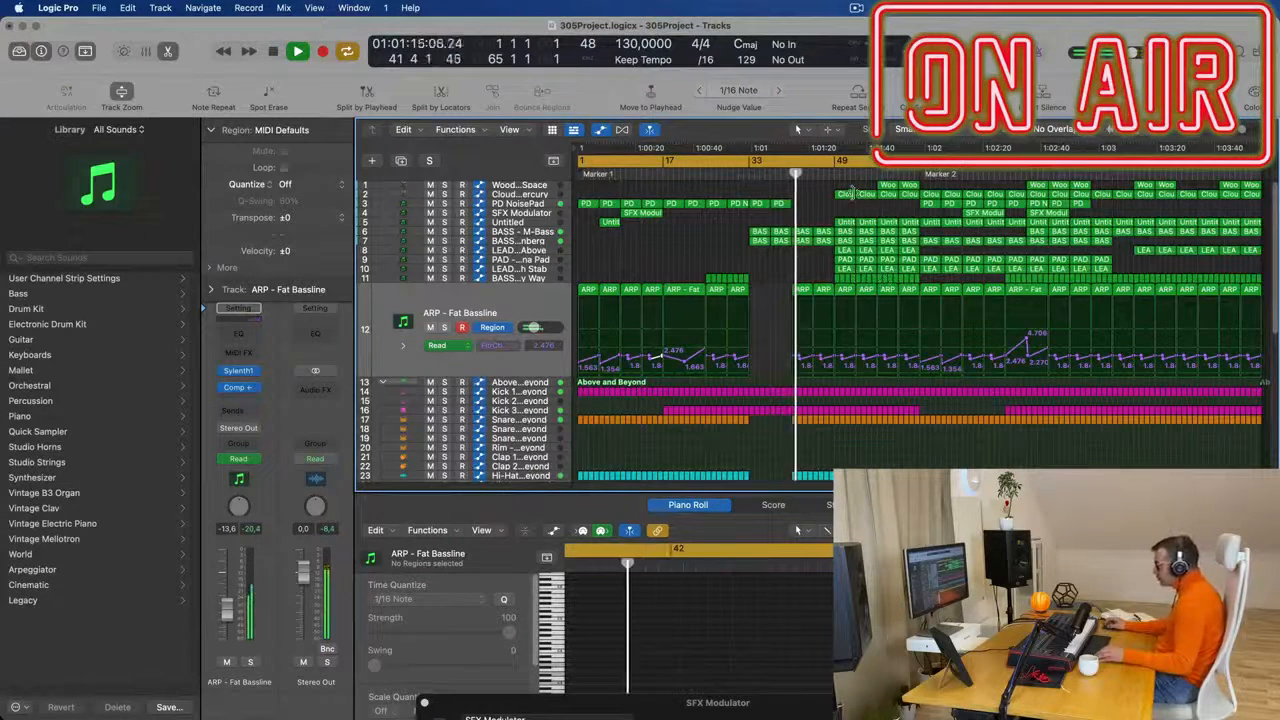
- Delete the BASS - Get Outta My Way regions from bar 57 to 65 and all lead and pad regions from bar 49 to 65
click(886, 278)
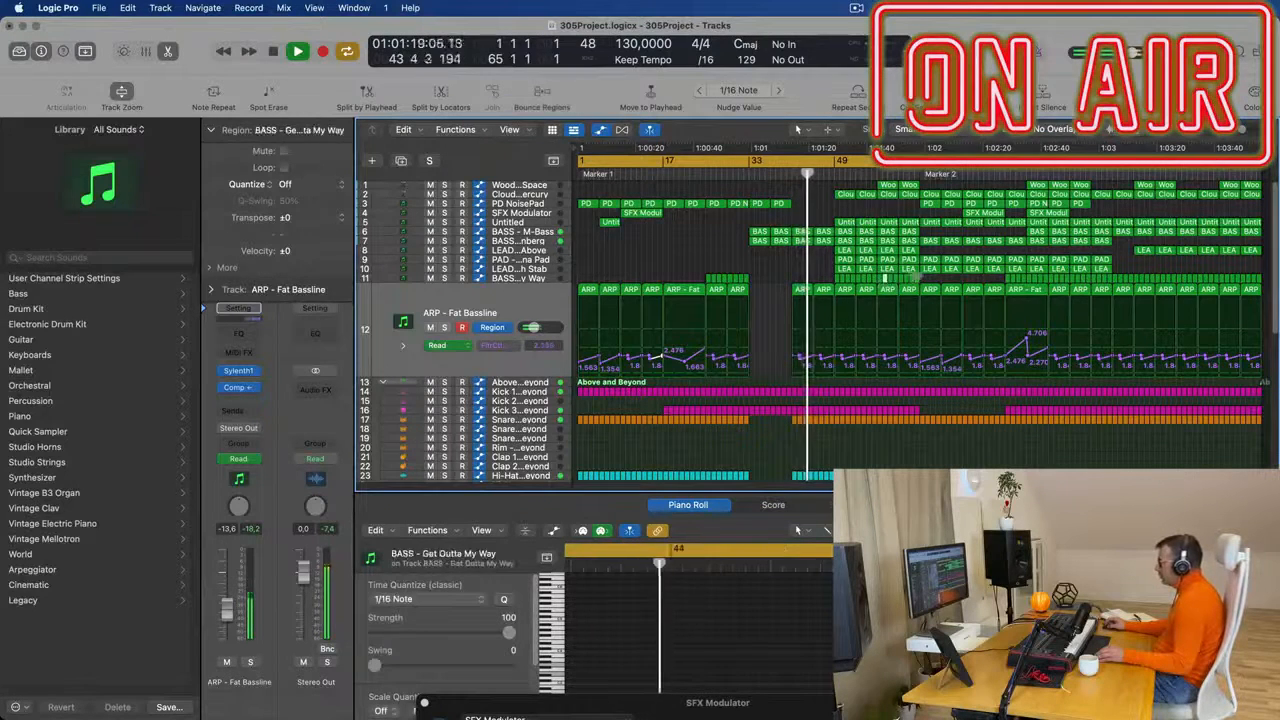
drag(937, 280, 884, 281)
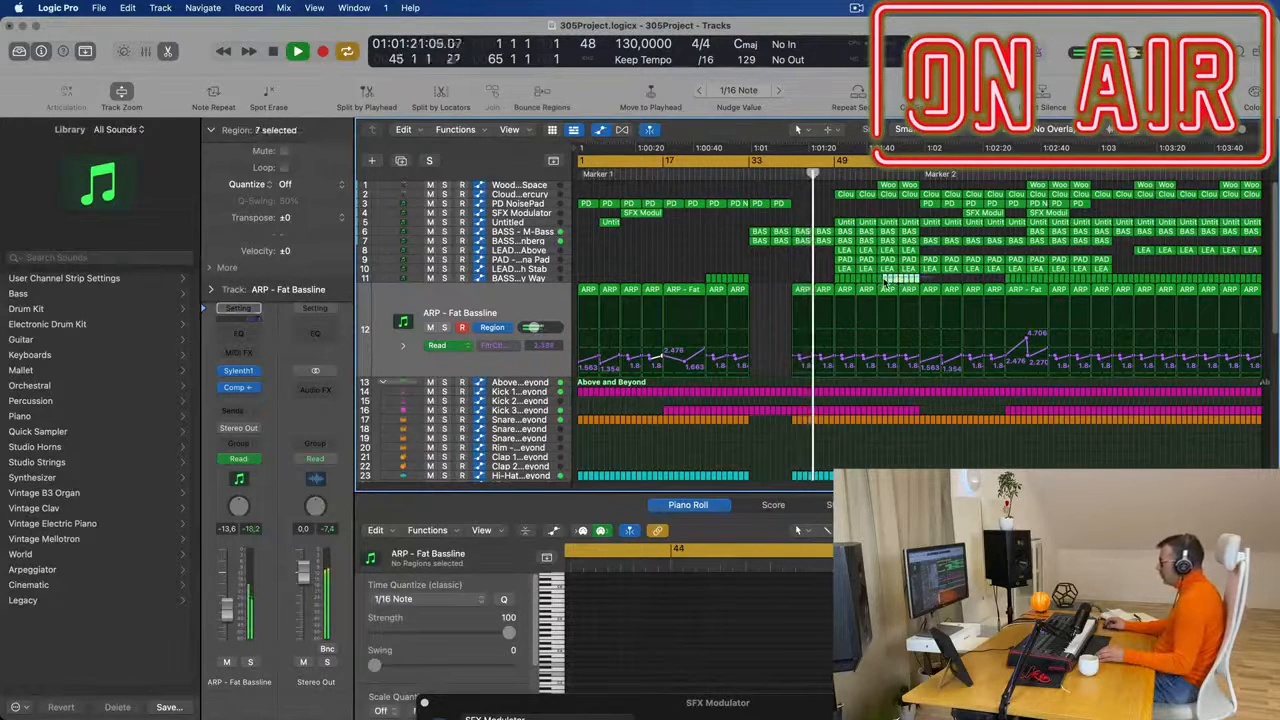
key(Delete)
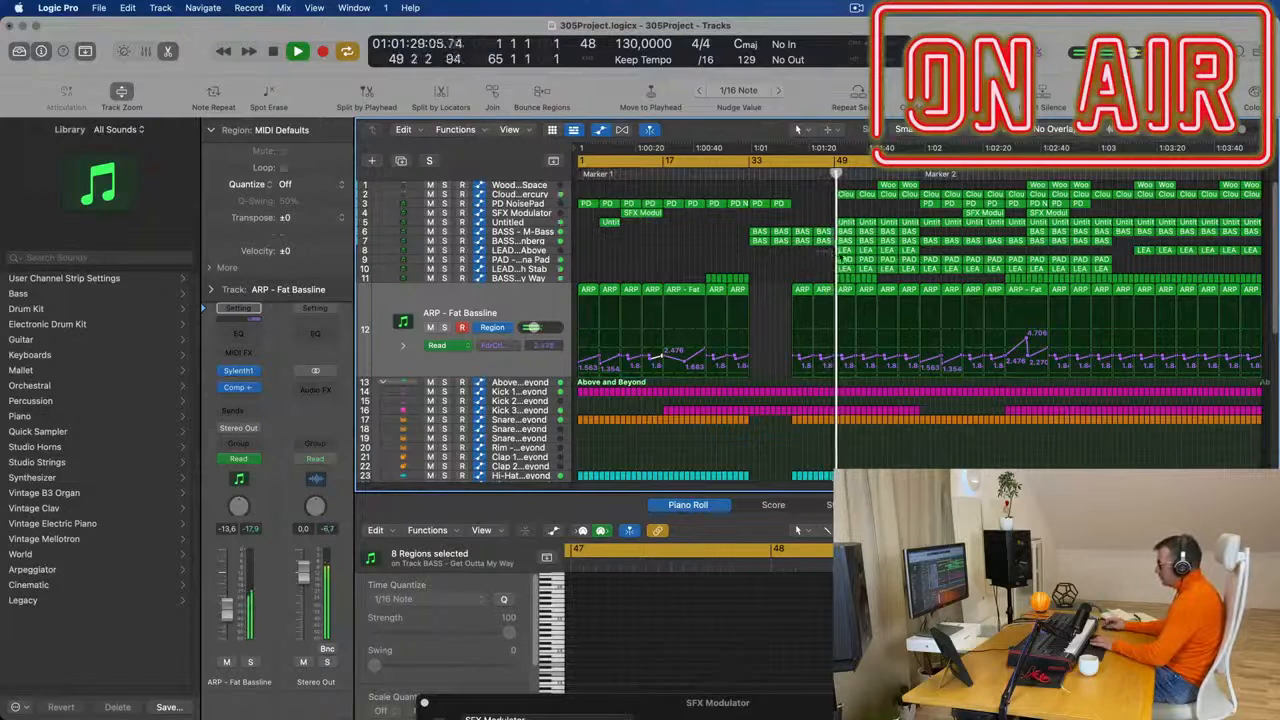
drag(836, 252, 903, 270)
key(Delete)
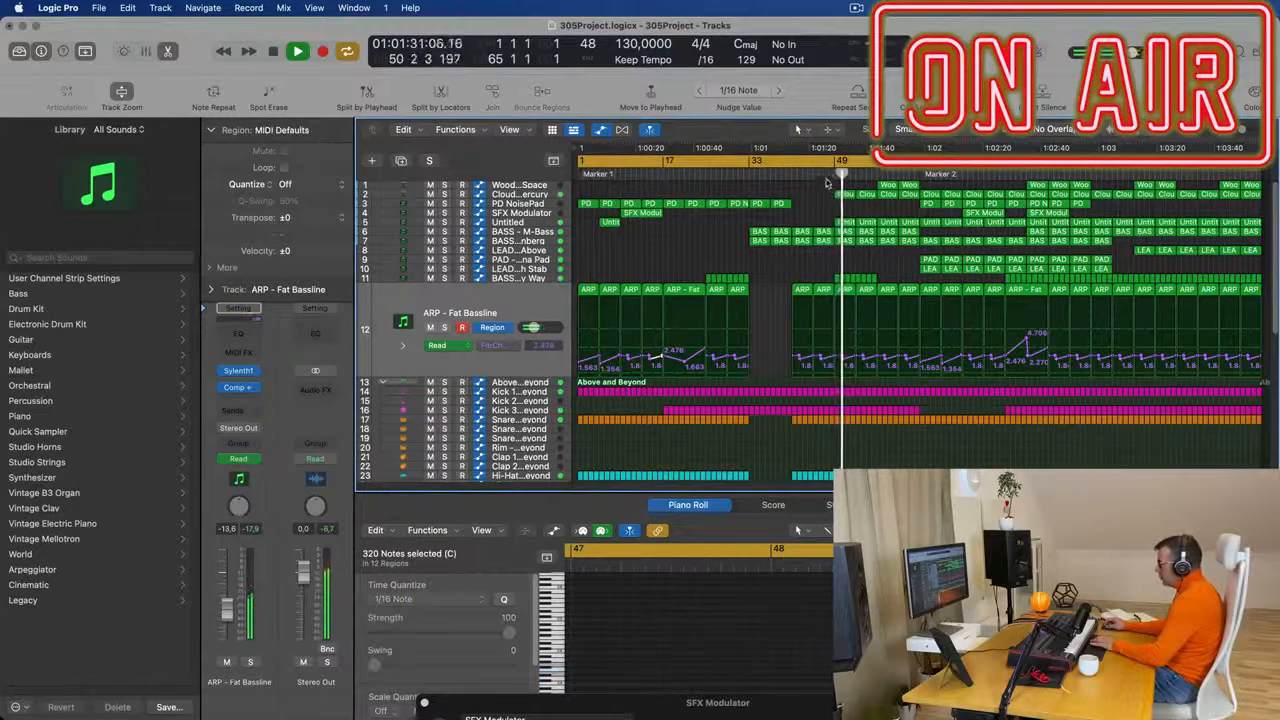
- Delete the Clouds of Mercury regions from bar 49 to 65 and the Woodblock regions from bar 57 to 65
click(847, 194)
key(Delete)
click(868, 193)
key(Delete)
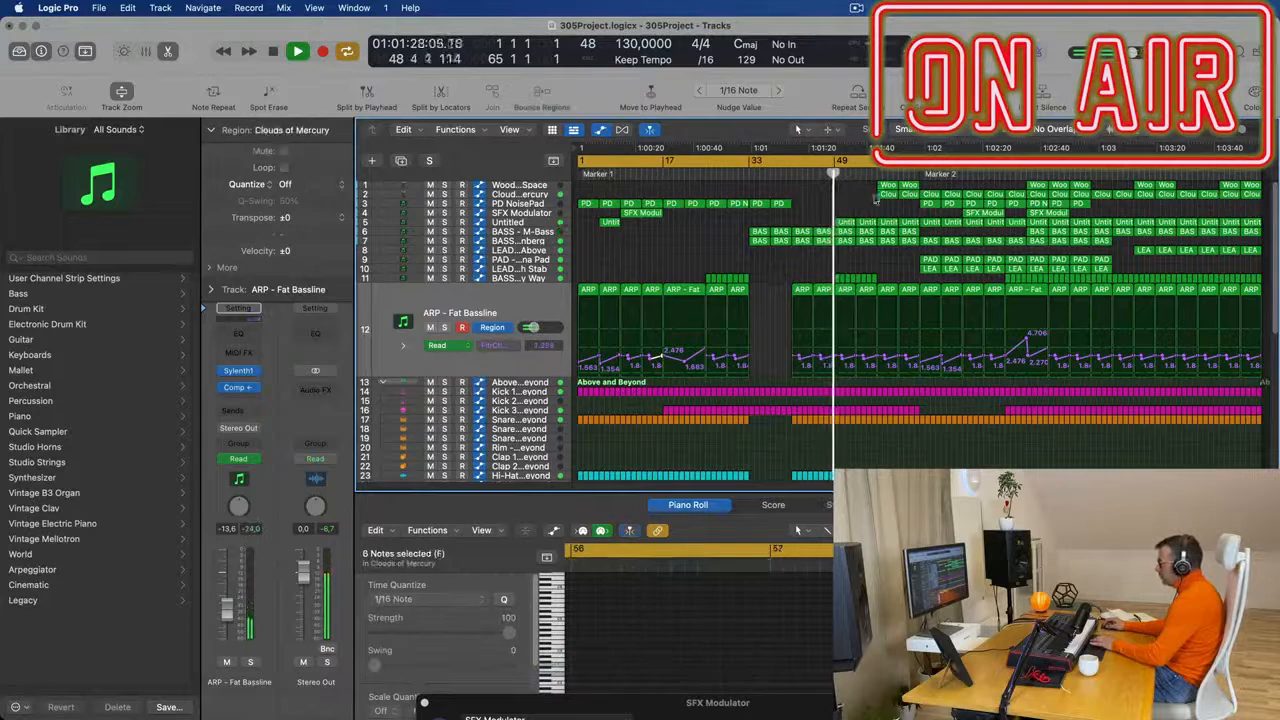
drag(870, 188, 918, 200)
key(Delete)
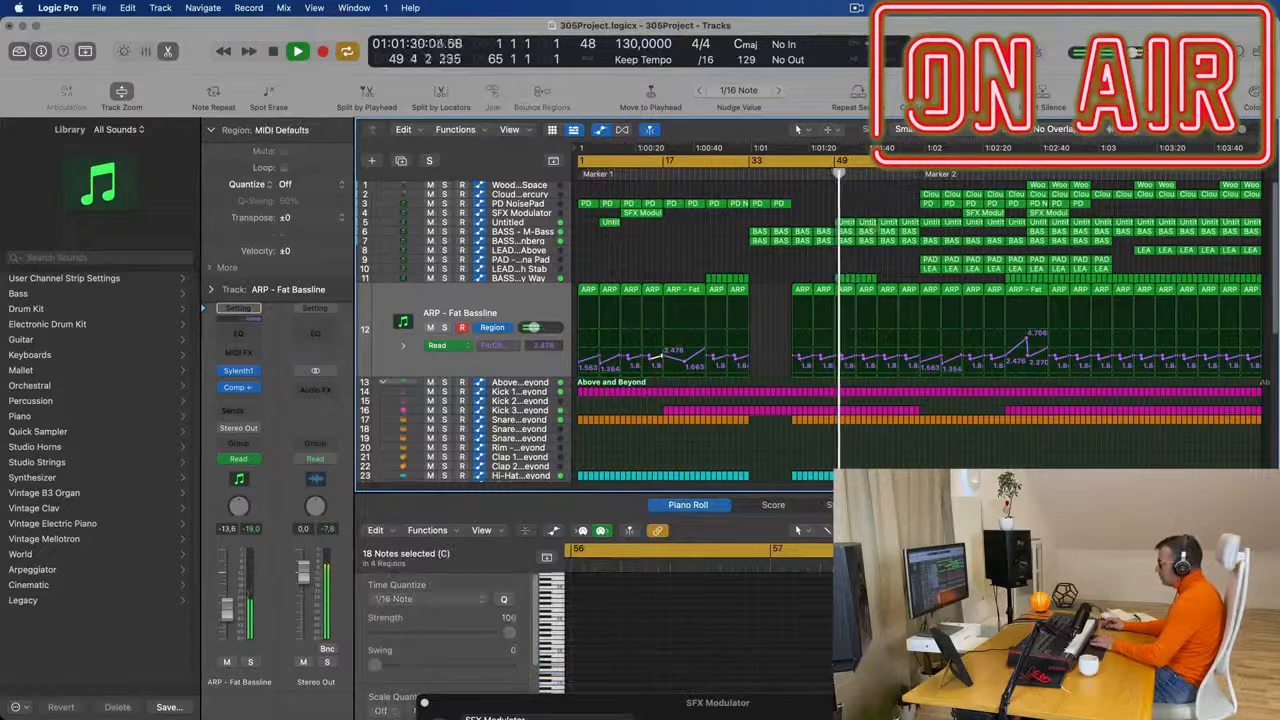
- Delete the four Untitled regions on track 5 between bars 49 and 65
click(847, 221)
key(Delete)
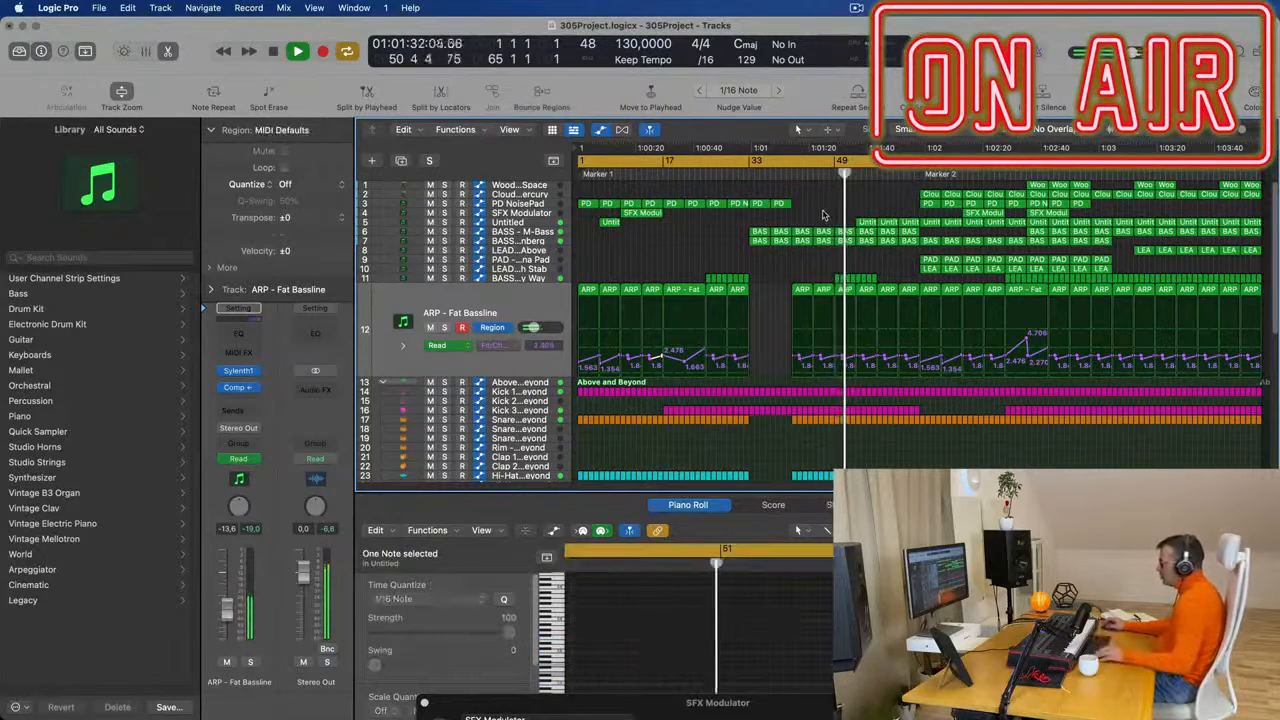
drag(901, 218, 853, 228)
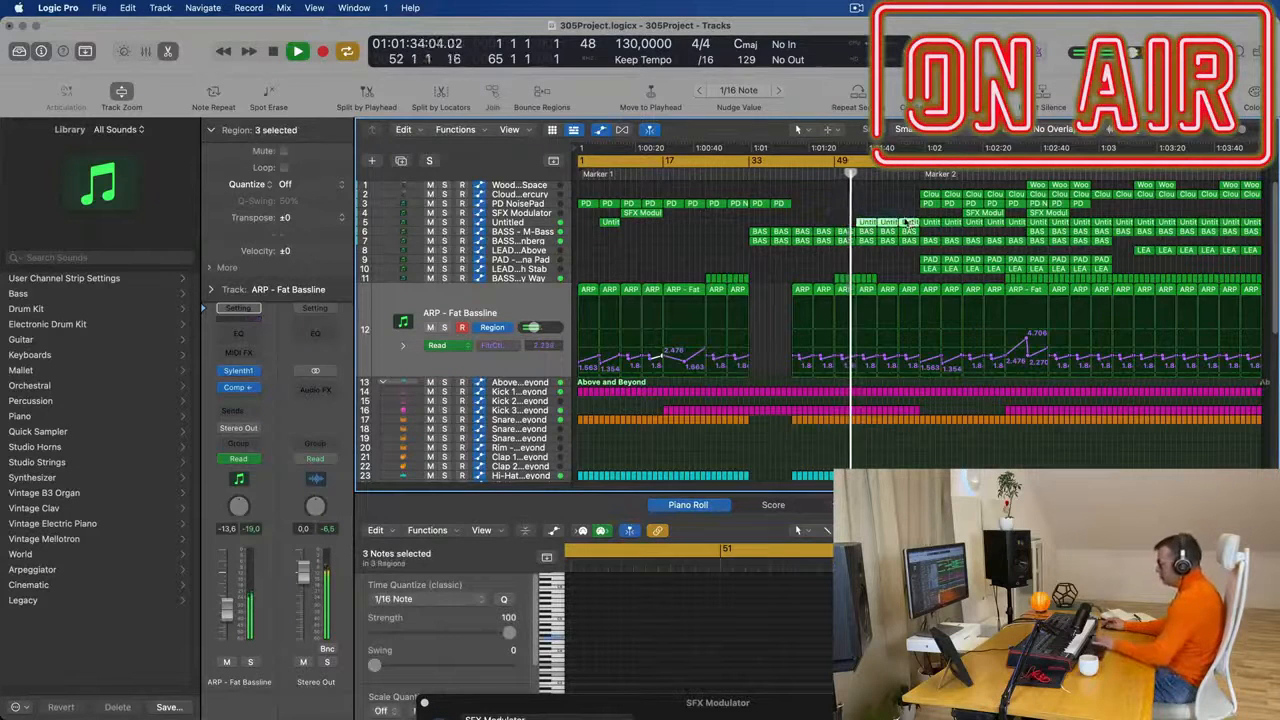
key(Delete)
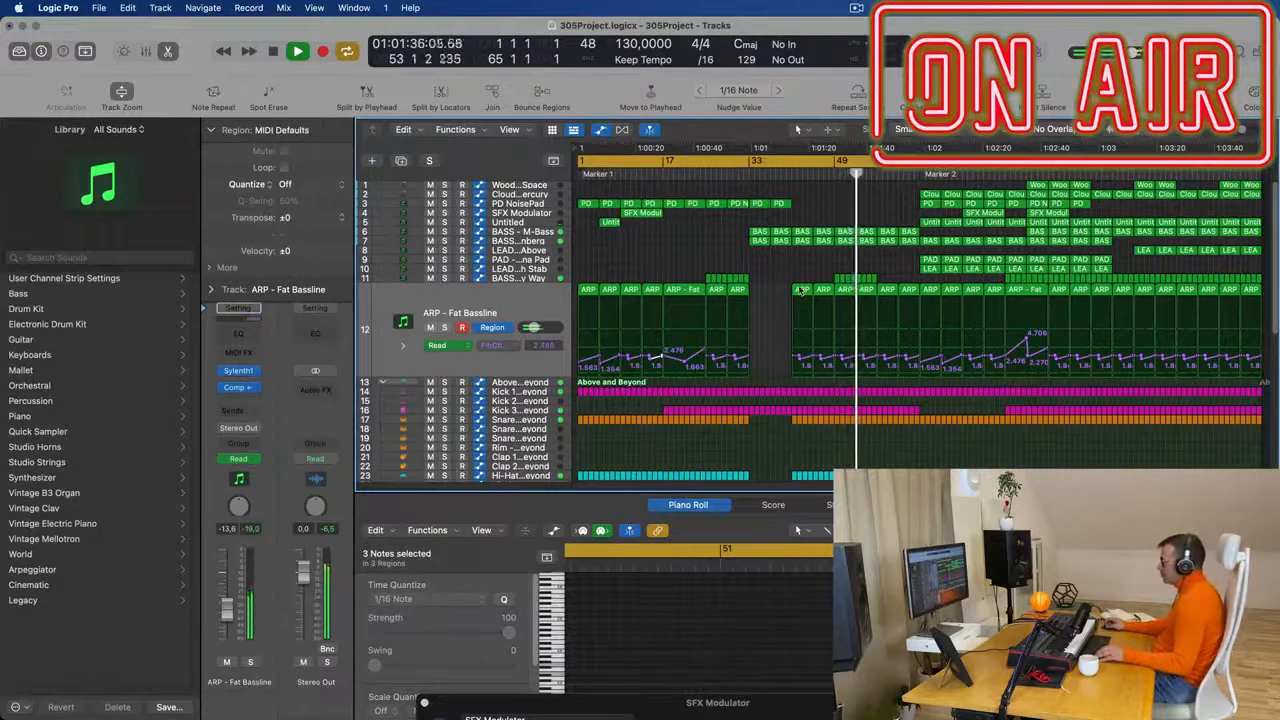
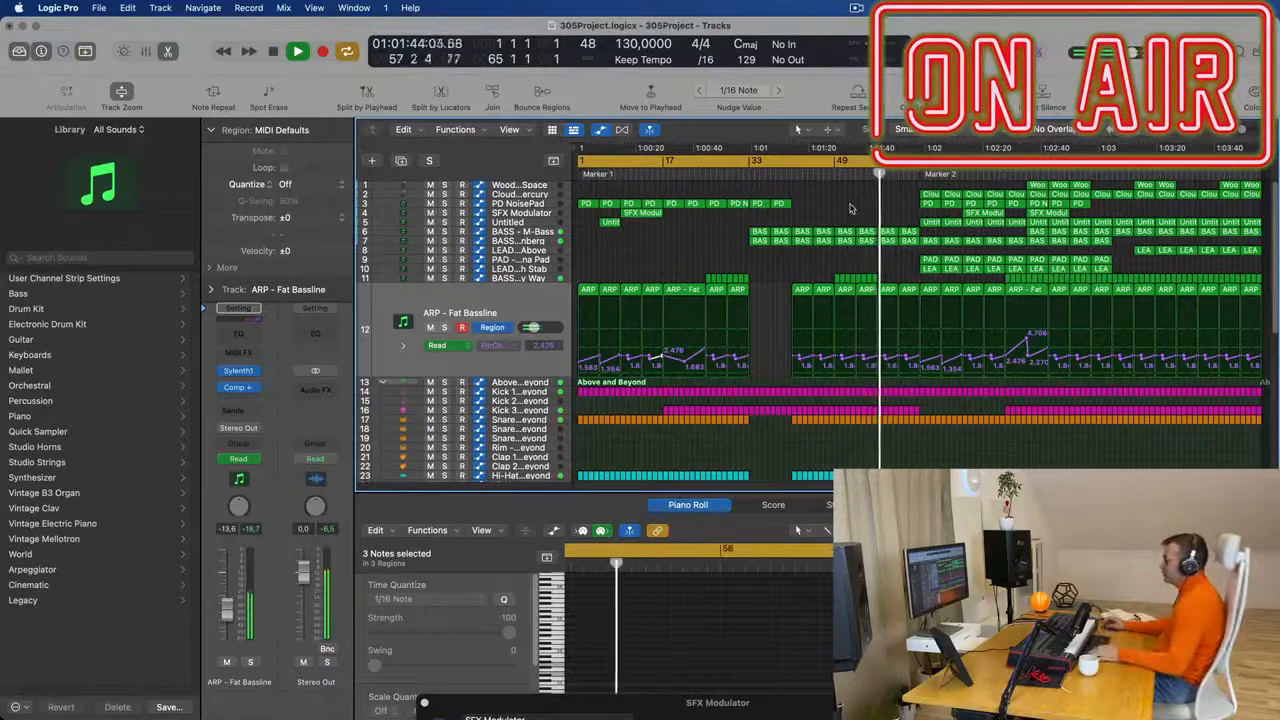
- Delete the Clouds of Mercury, PD NoisePad and Untitled regions in the first 16 bars after Marker 2
click(786, 173)
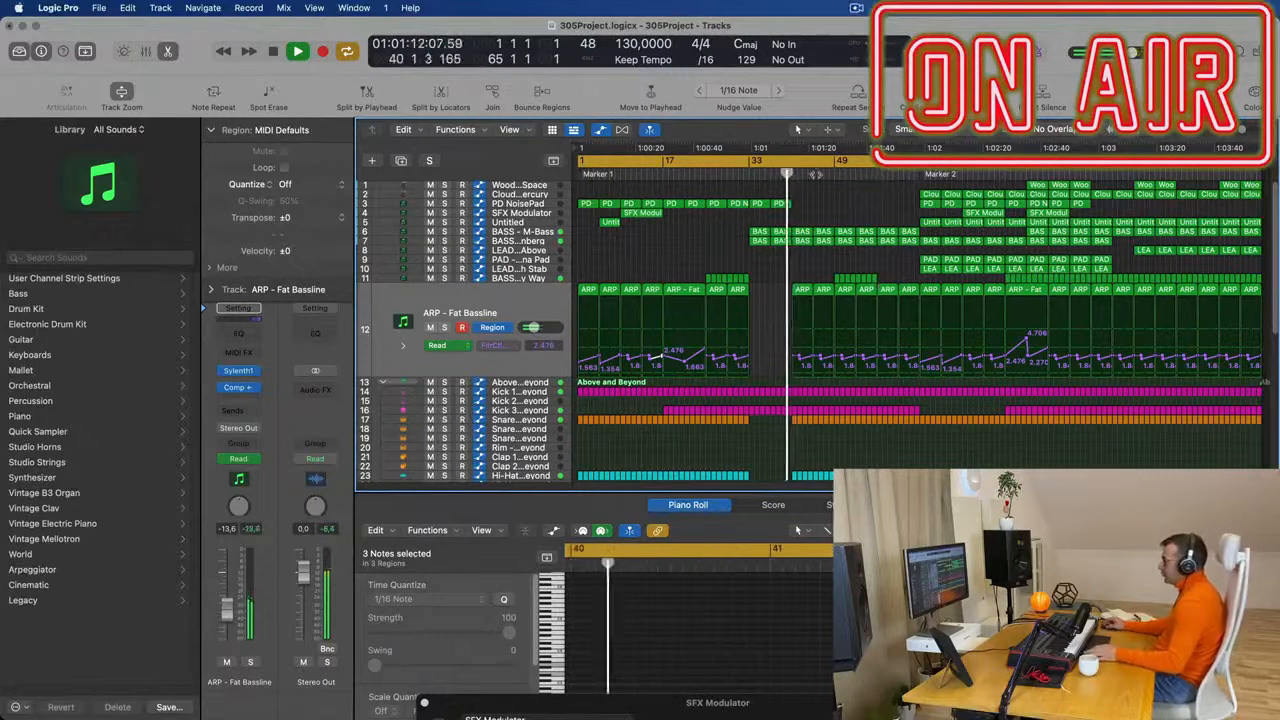
click(864, 173)
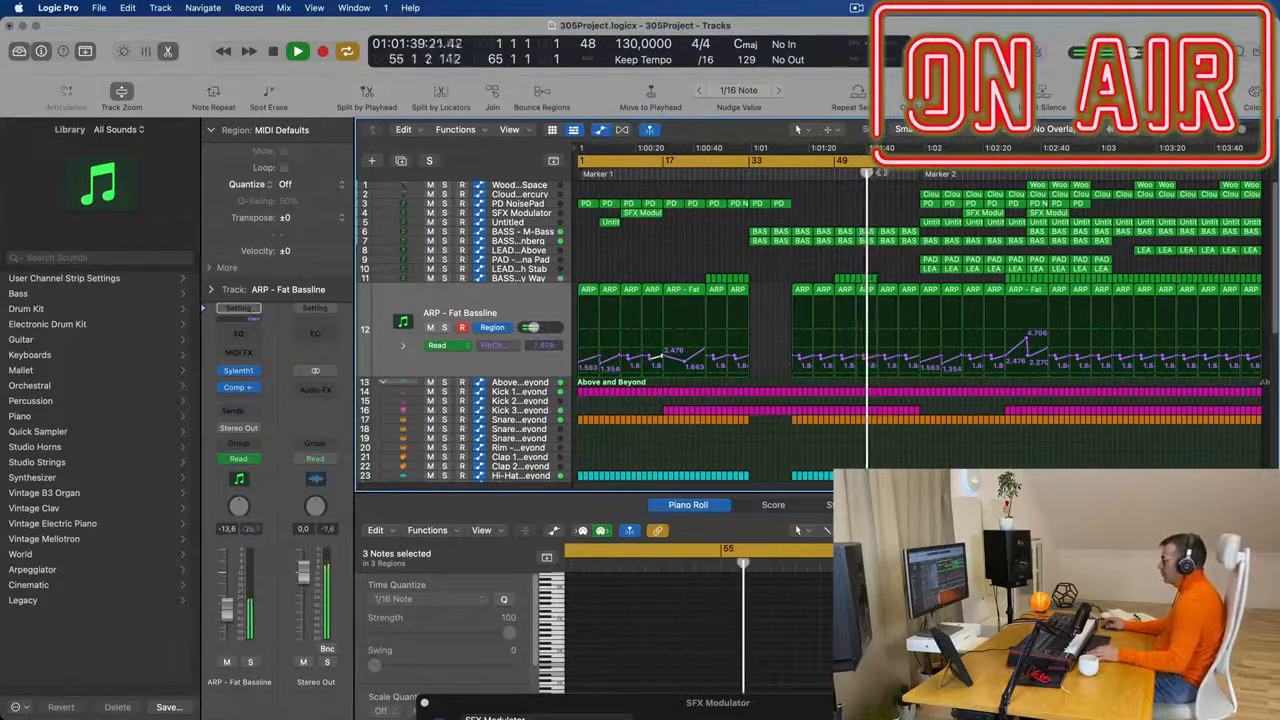
drag(910, 198, 957, 194)
key(Delete)
click(930, 224)
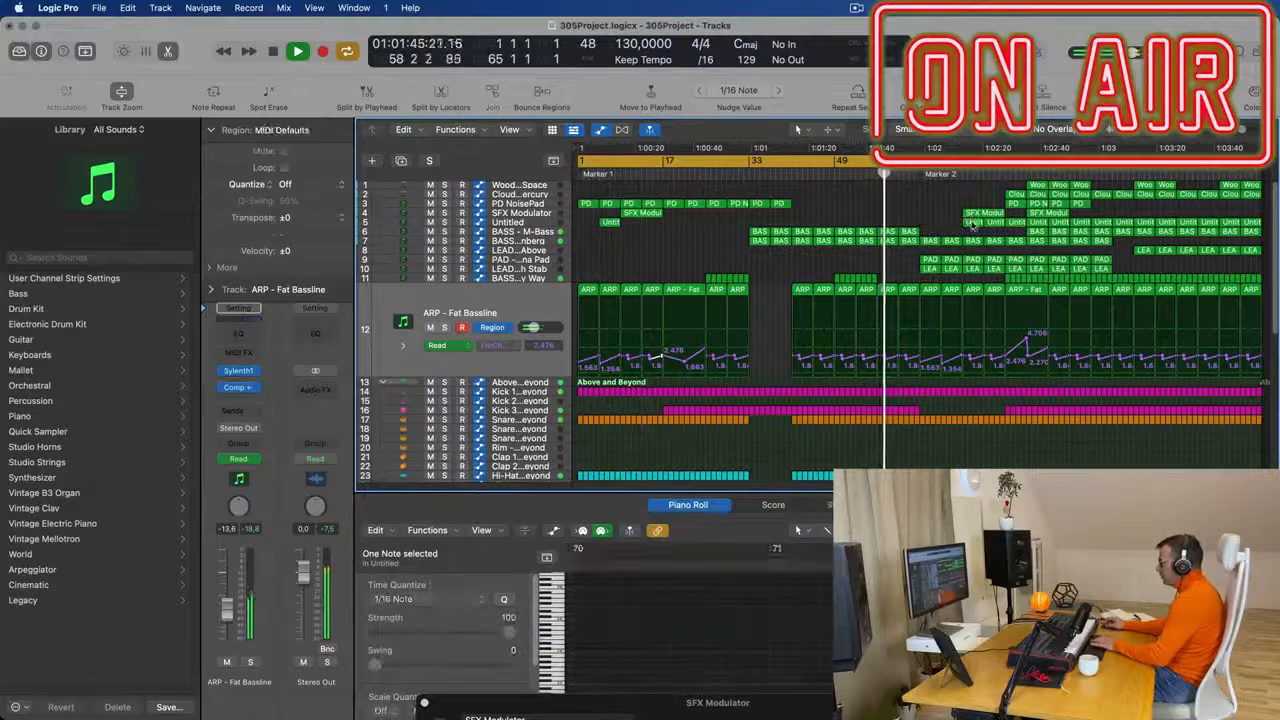
key(Delete)
- Delete the BASS - Wippenberg regions in the first 16 bars after Marker 2
click(936, 241)
key(Delete)
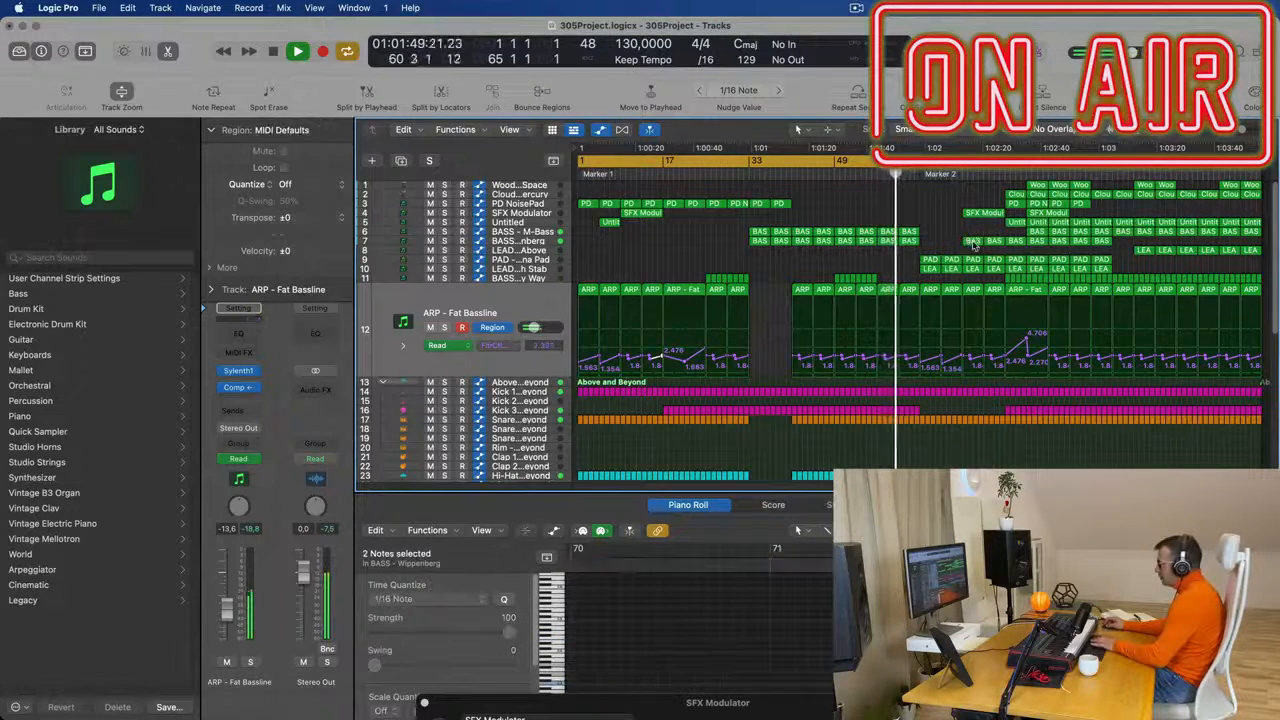
click(992, 241)
key(Delete)
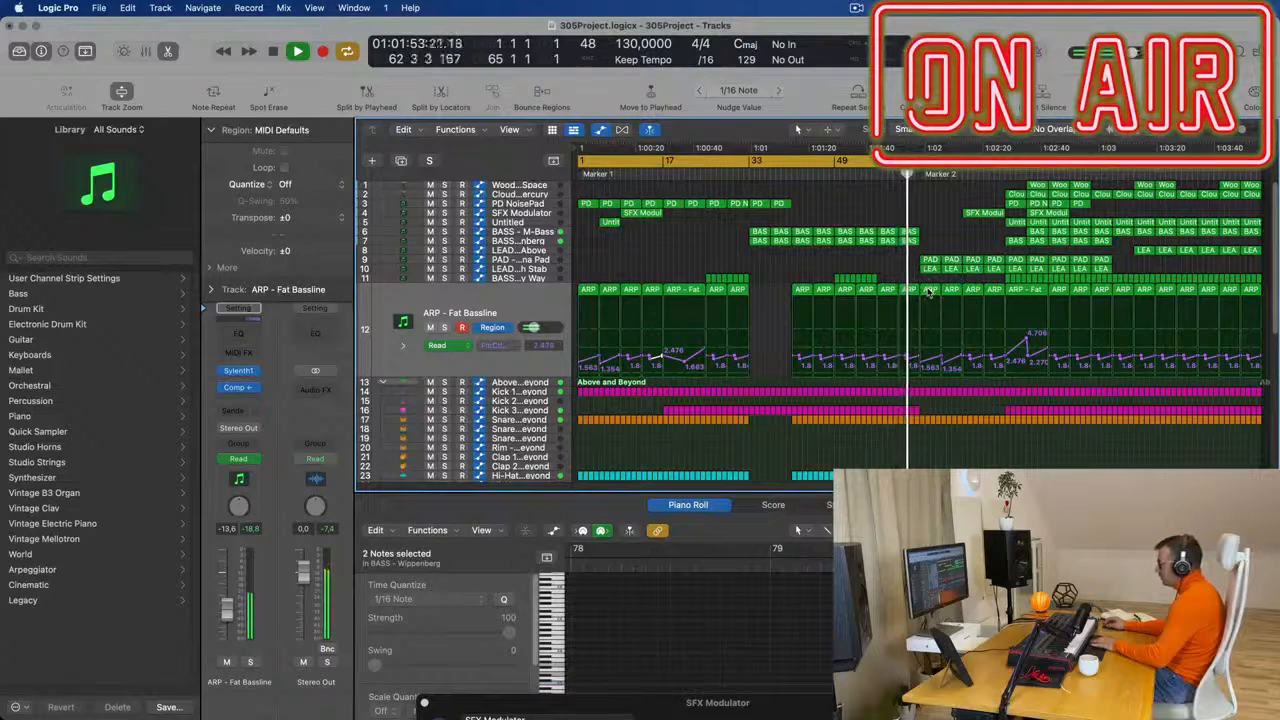
- Delete the drum regions of the Above and Beyond and Modern TR-707 kits in the last bars before Marker 2
scroll(935, 442, down, 3)
key(Return)
scroll(940, 401, up, 3)
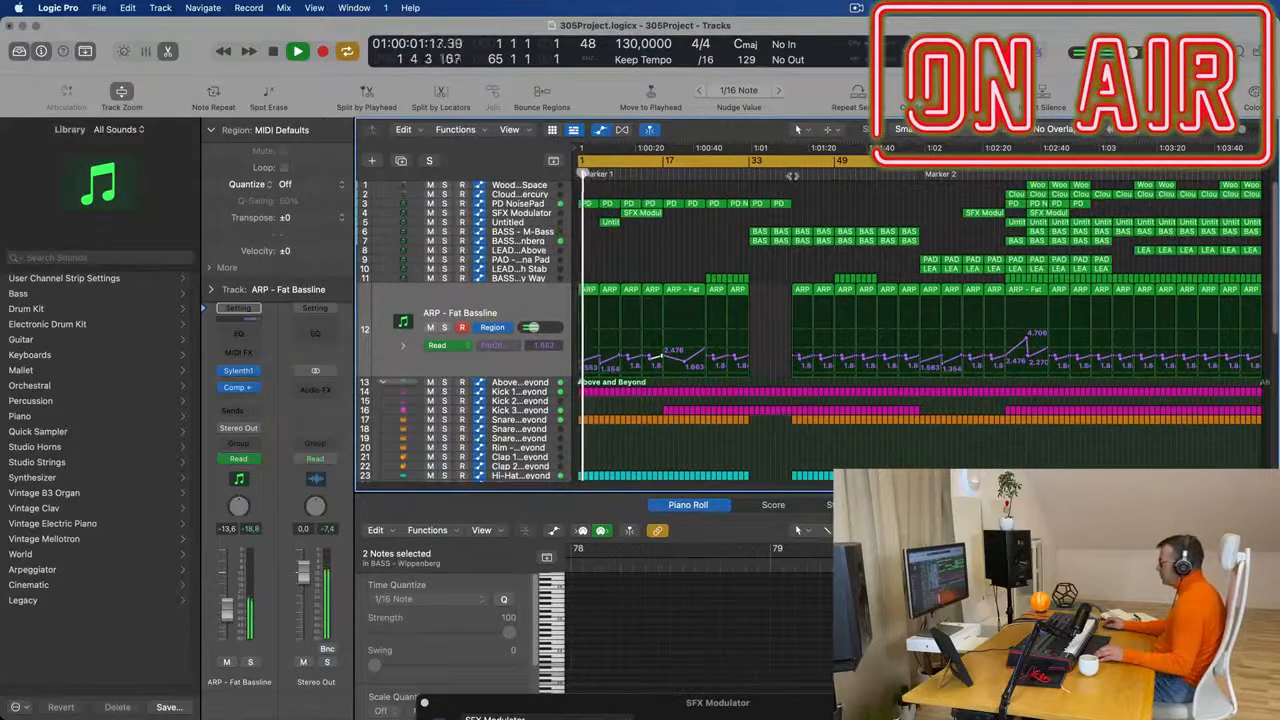
click(791, 175)
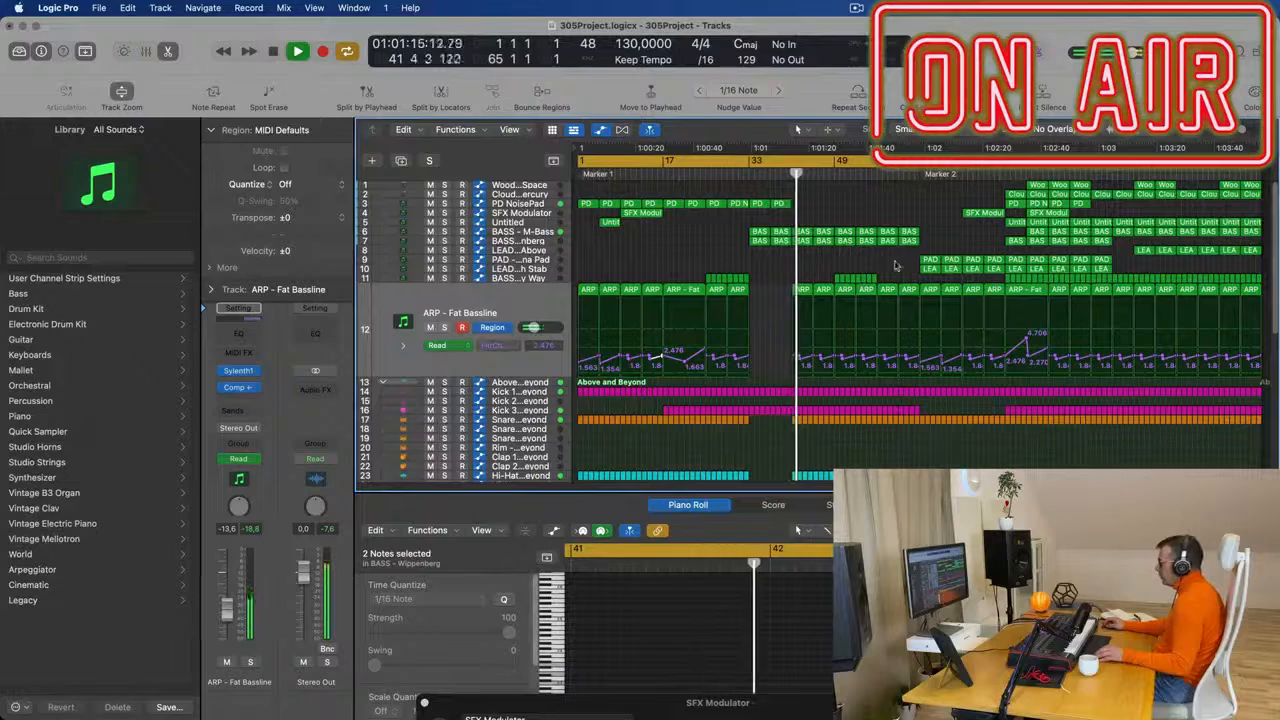
scroll(897, 337, down, 2)
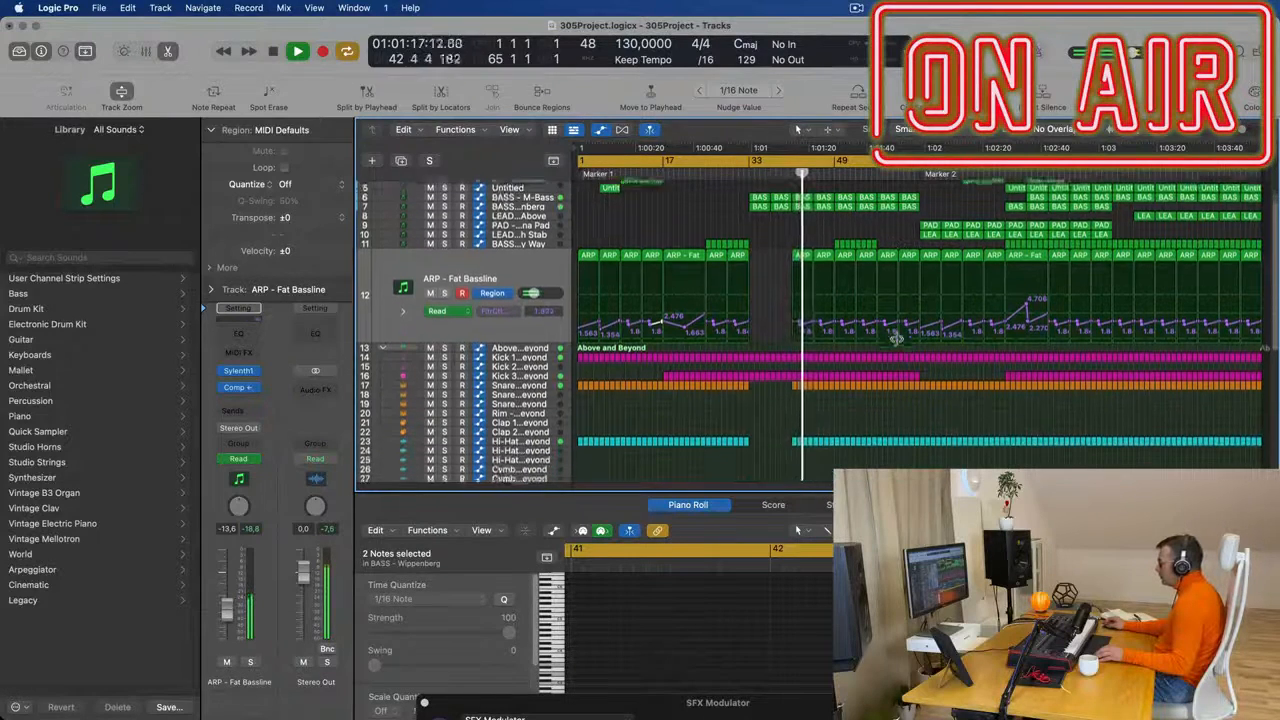
drag(883, 349, 917, 432)
key(Delete)
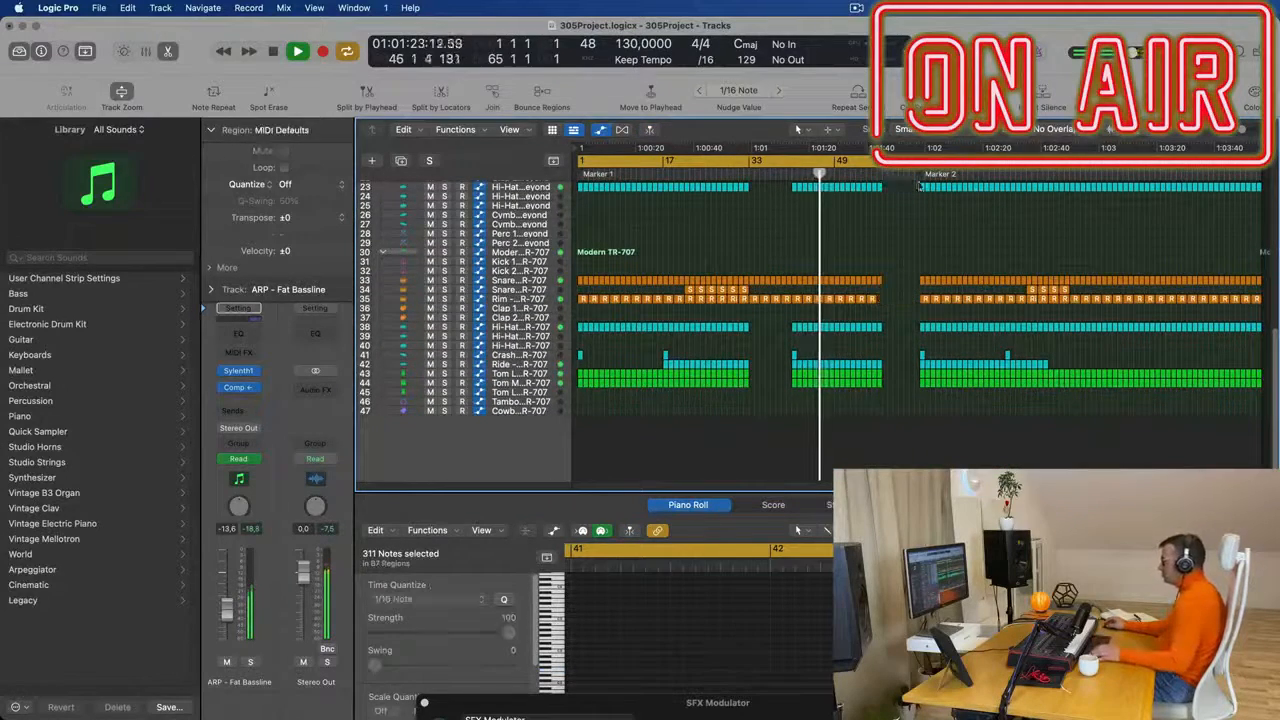
- Delete the leftover drum slices just past bar 57 on both drum kits
click(876, 173)
scroll(873, 202, up, 5)
scroll(902, 264, up, 1)
scroll(900, 280, up, 2)
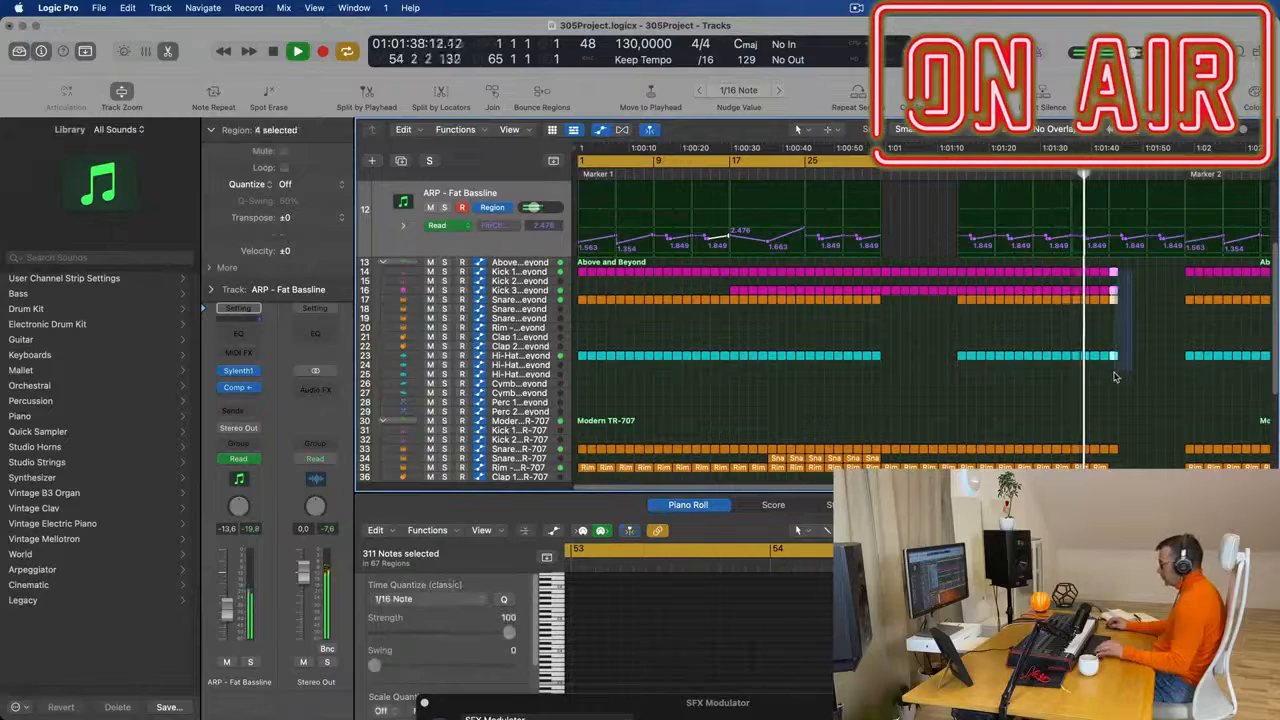
scroll(1118, 370, down, 2)
scroll(1150, 365, down, 2)
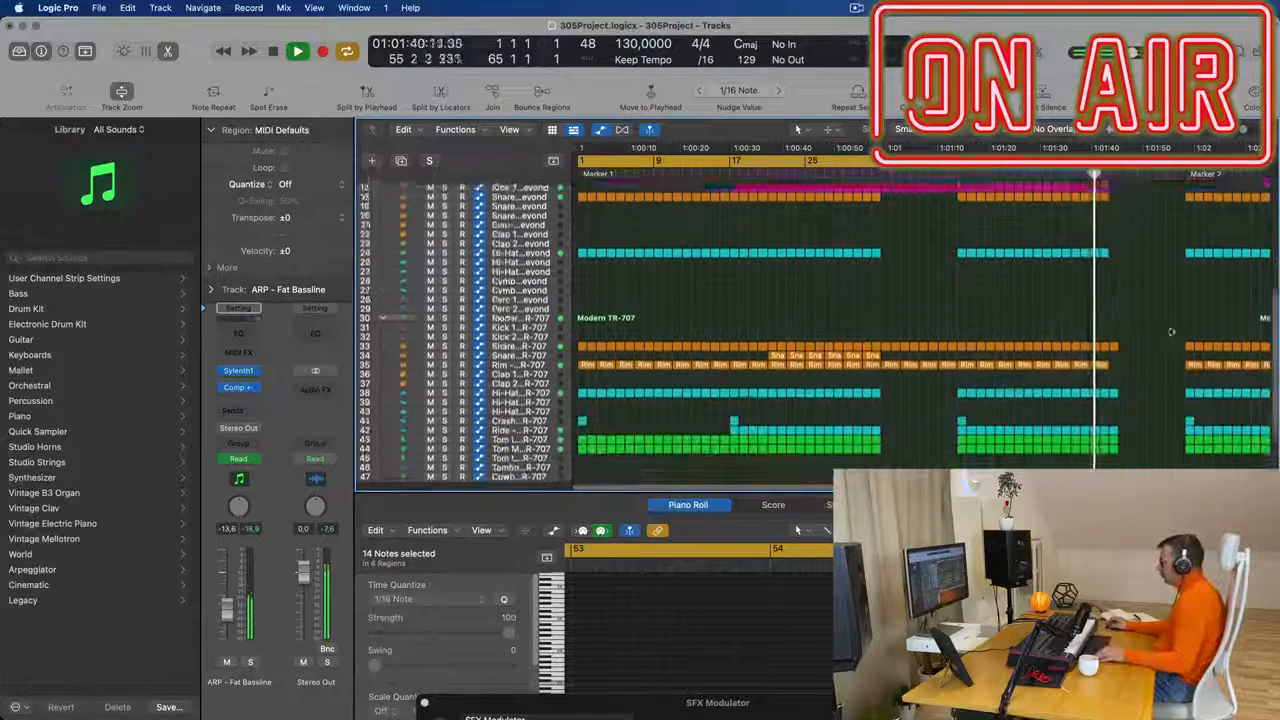
drag(1116, 457, 1114, 456)
key(Delete)
- Delete the last two M-Bass and last two Wippenberg bass regions before Marker 2
key(super+Left)
scroll(1021, 304, up, 5)
key(super+Left)
click(861, 174)
drag(930, 224, 890, 237)
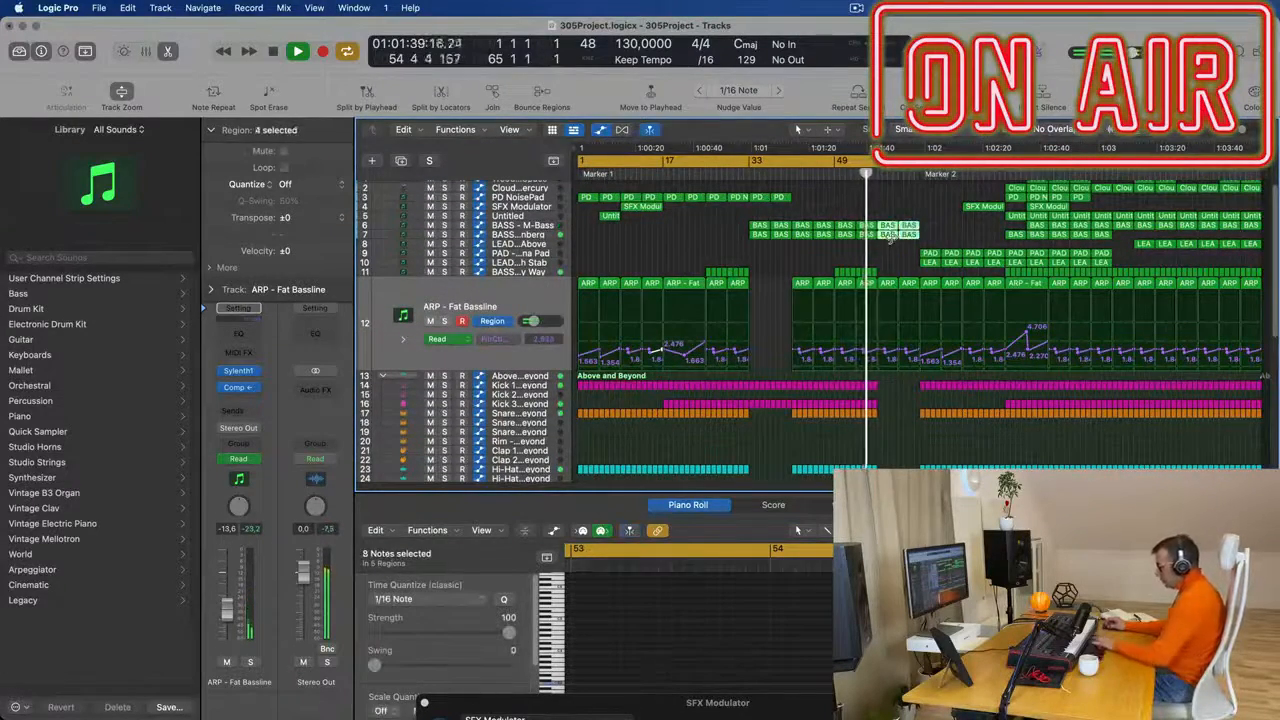
key(Delete)
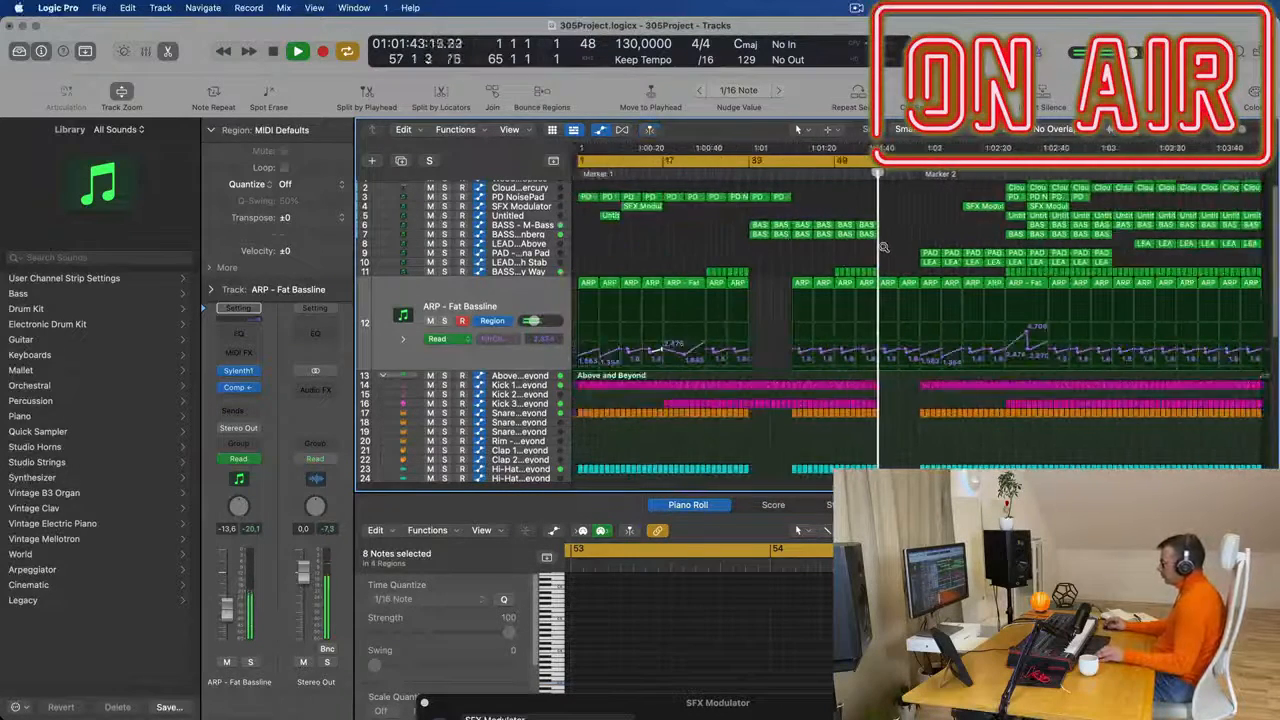
- Reshape the filter cutoff automation in the last two ARP - Fat Bassline regions before Marker 2, with a point of about 1.956 at bar 61
drag(897, 347, 897, 353)
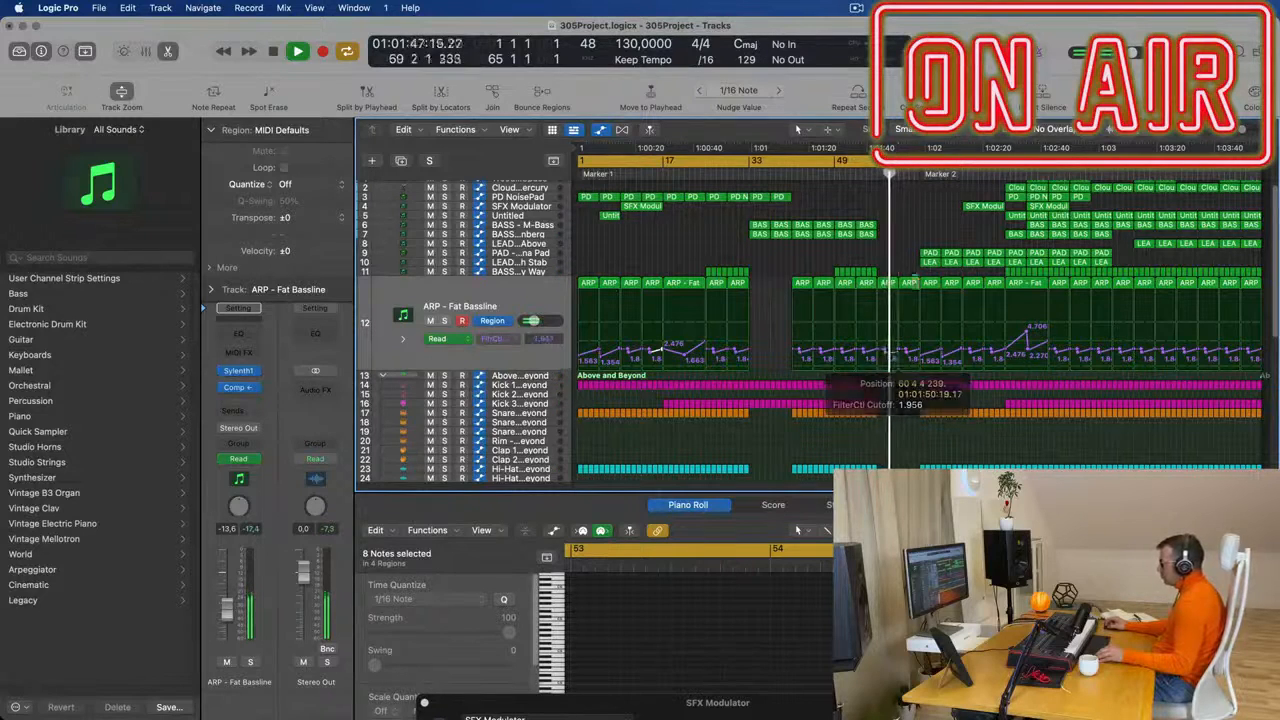
key(super+Right)
key(super+Right)
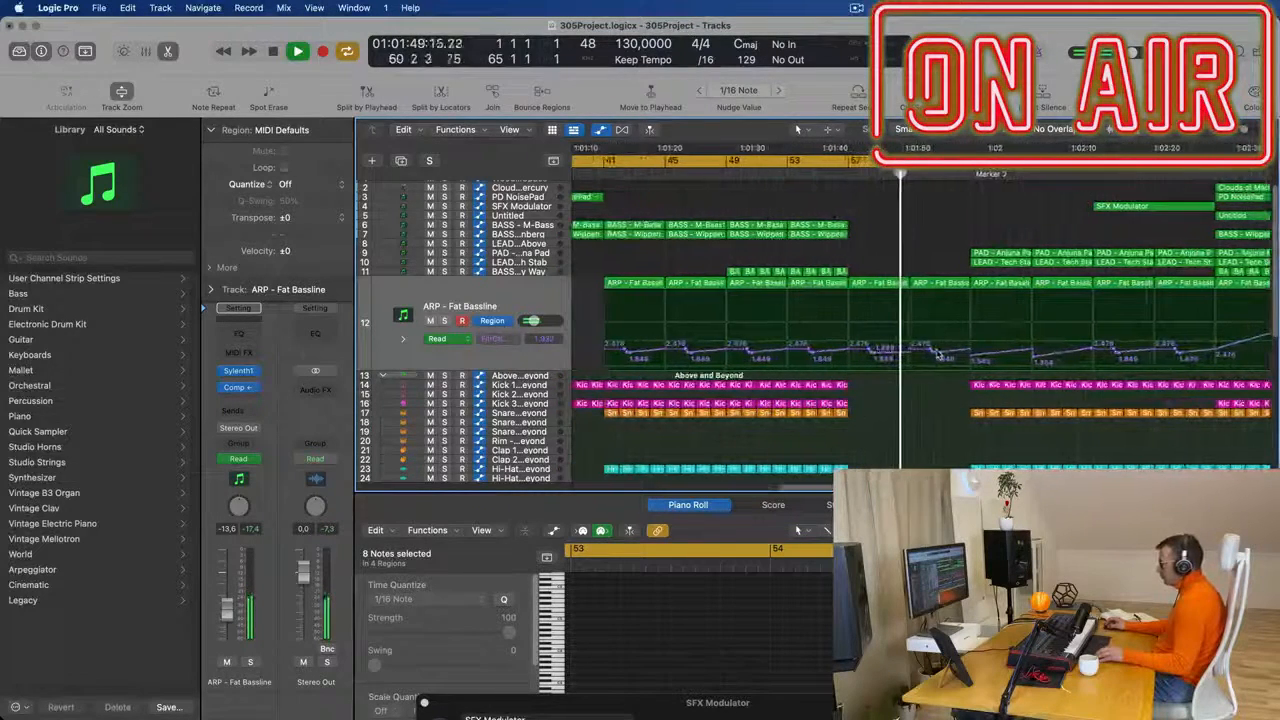
drag(935, 354, 910, 356)
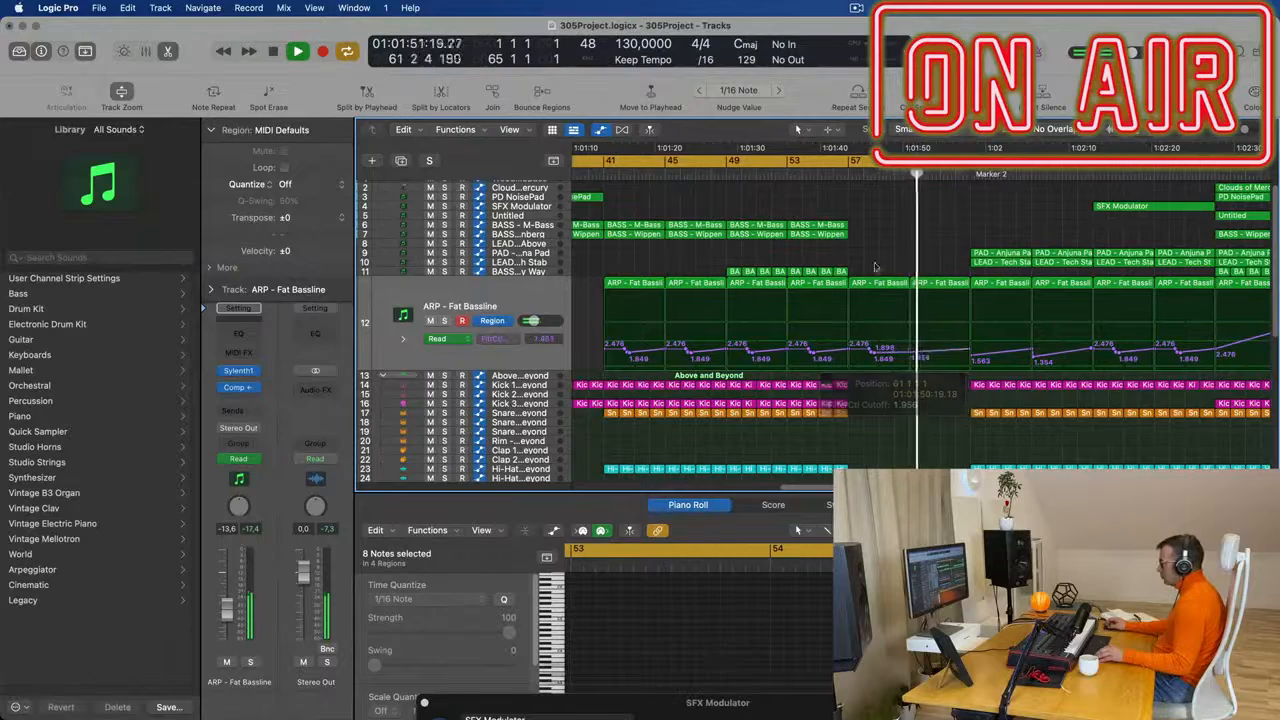
- Copy the first two PAD - Anjuna Pad and LEAD - Tech Stab regions after Marker 2 back to bar 57
click(826, 178)
key(super+Left)
key(super+Left)
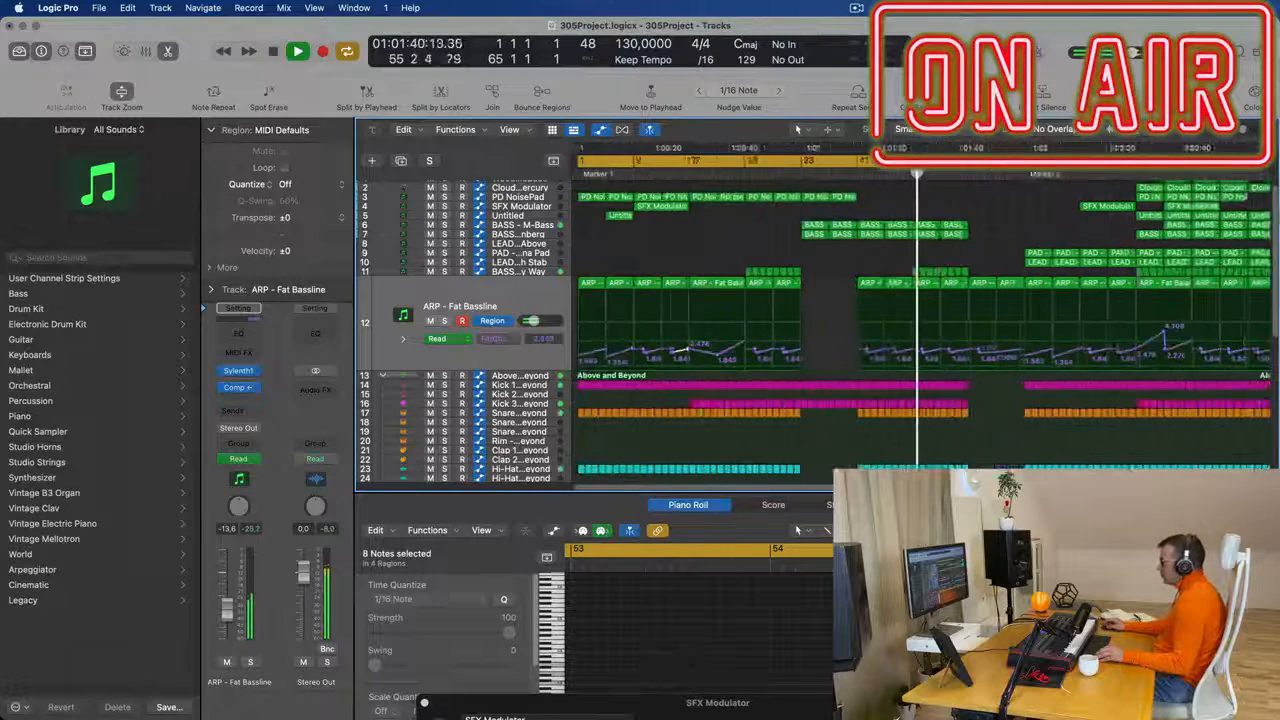
mouse_move(930, 249)
mouse_down()
mouse_move(973, 265)
mouse_move(909, 263)
mouse_up()
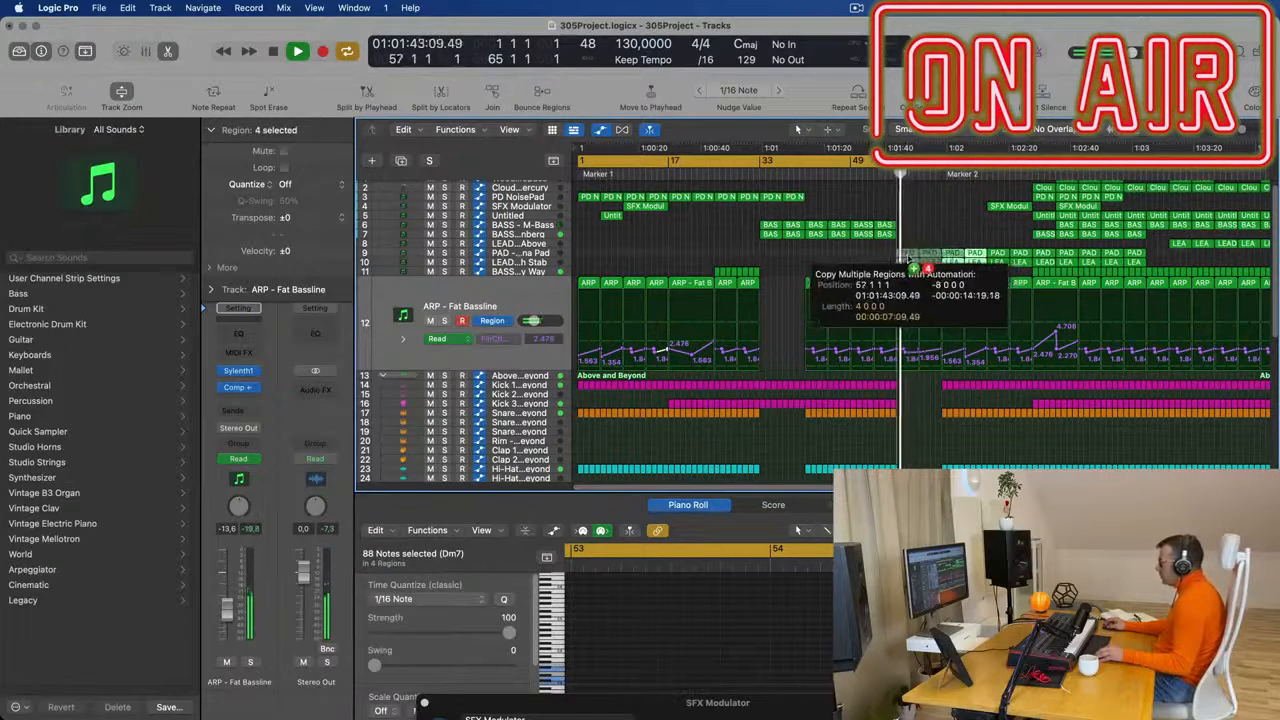
drag(905, 195, 905, 195)
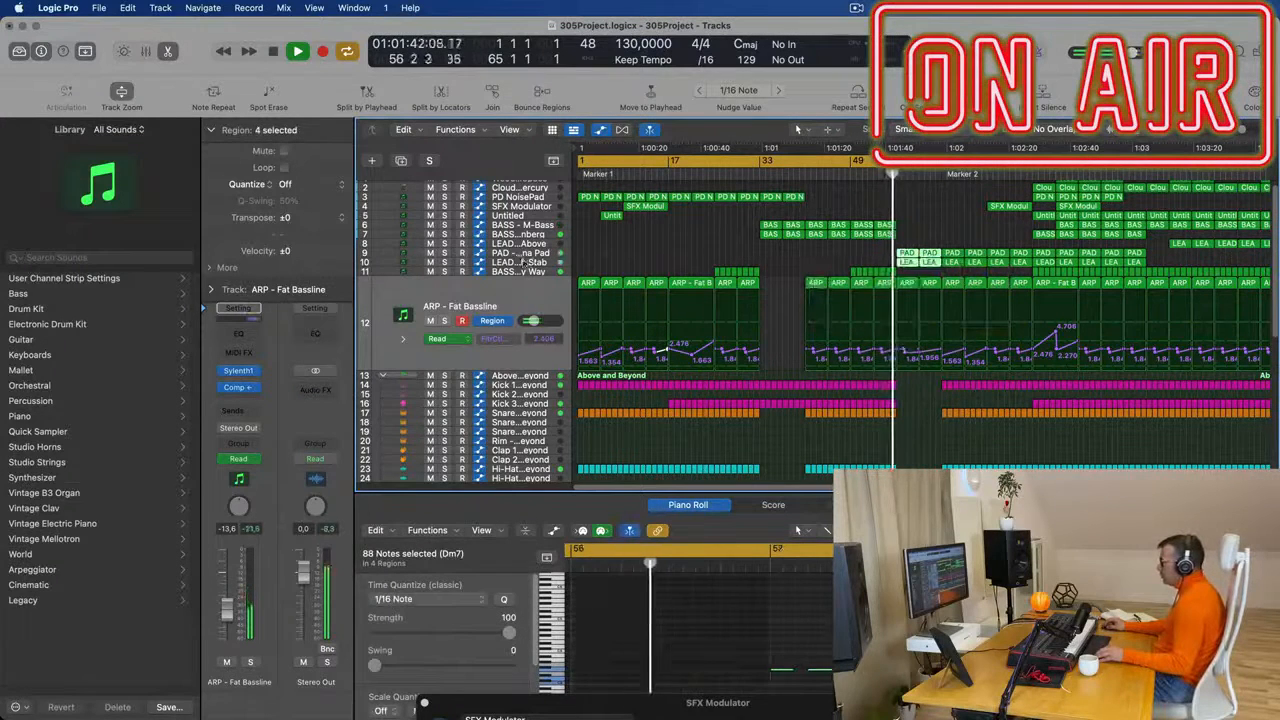
- Route the output of the PAD - Anjuna Pad track to Bus 8
click(543, 251)
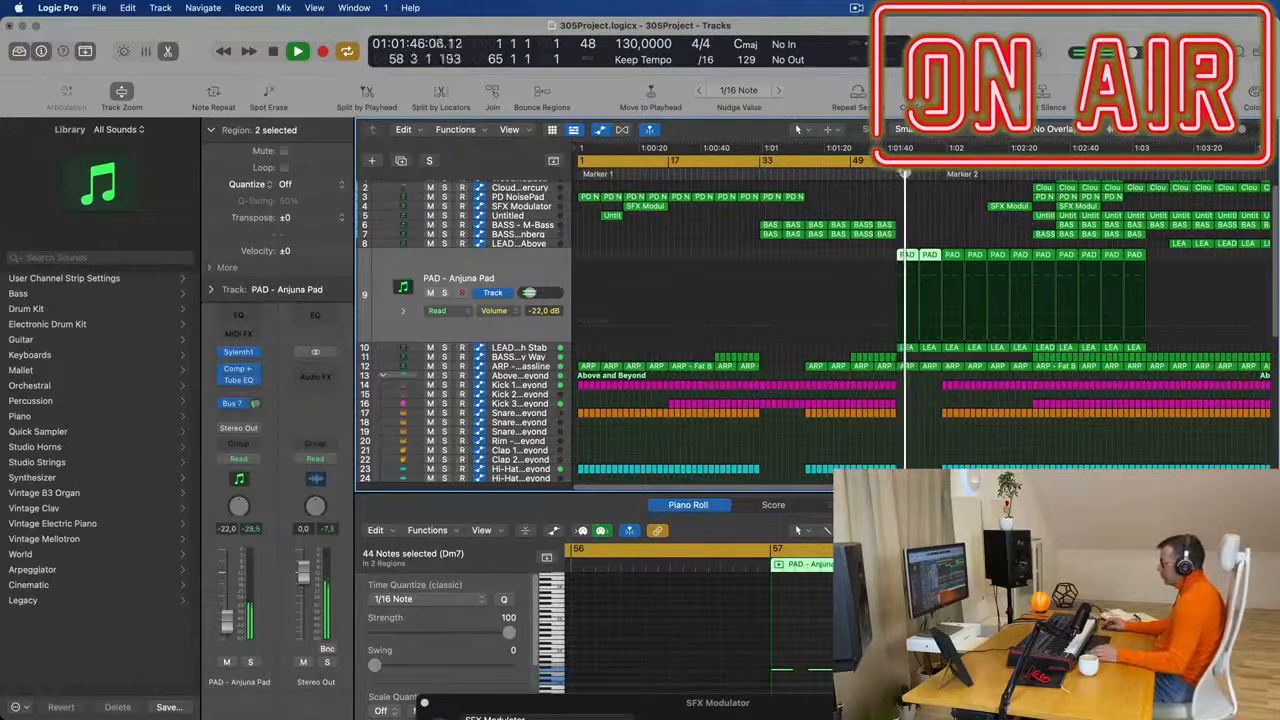
click(886, 176)
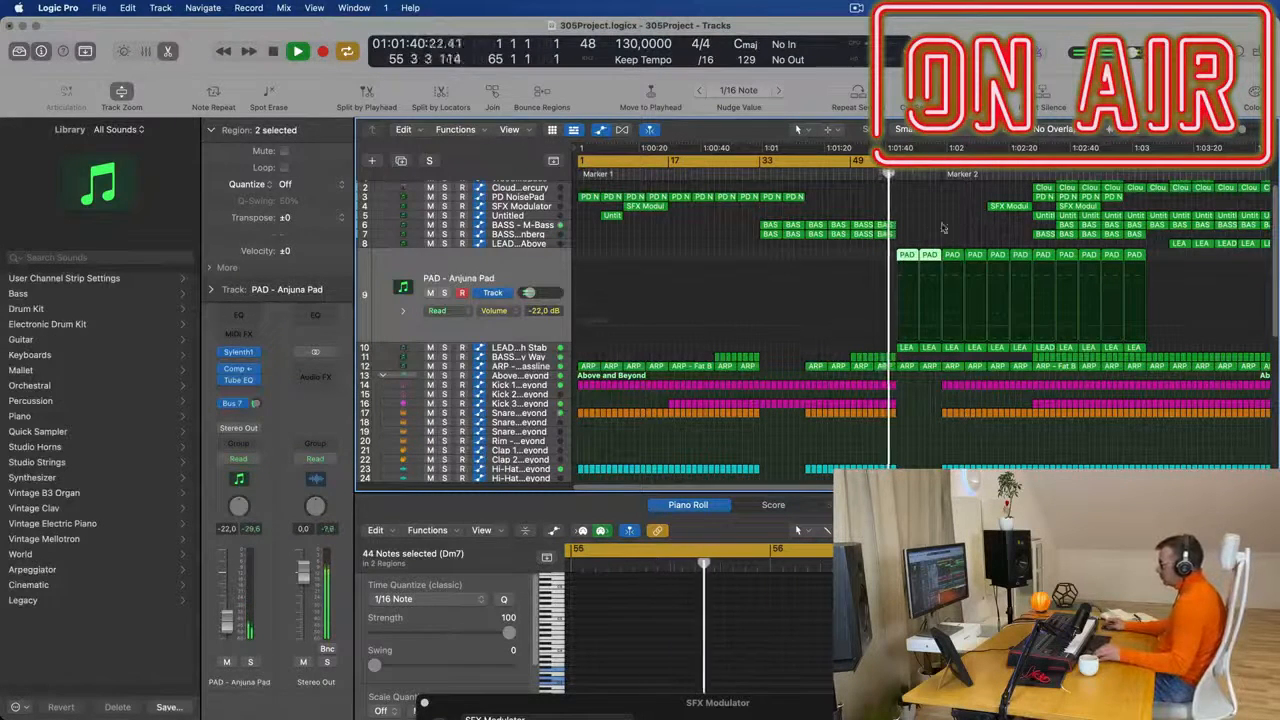
click(256, 430)
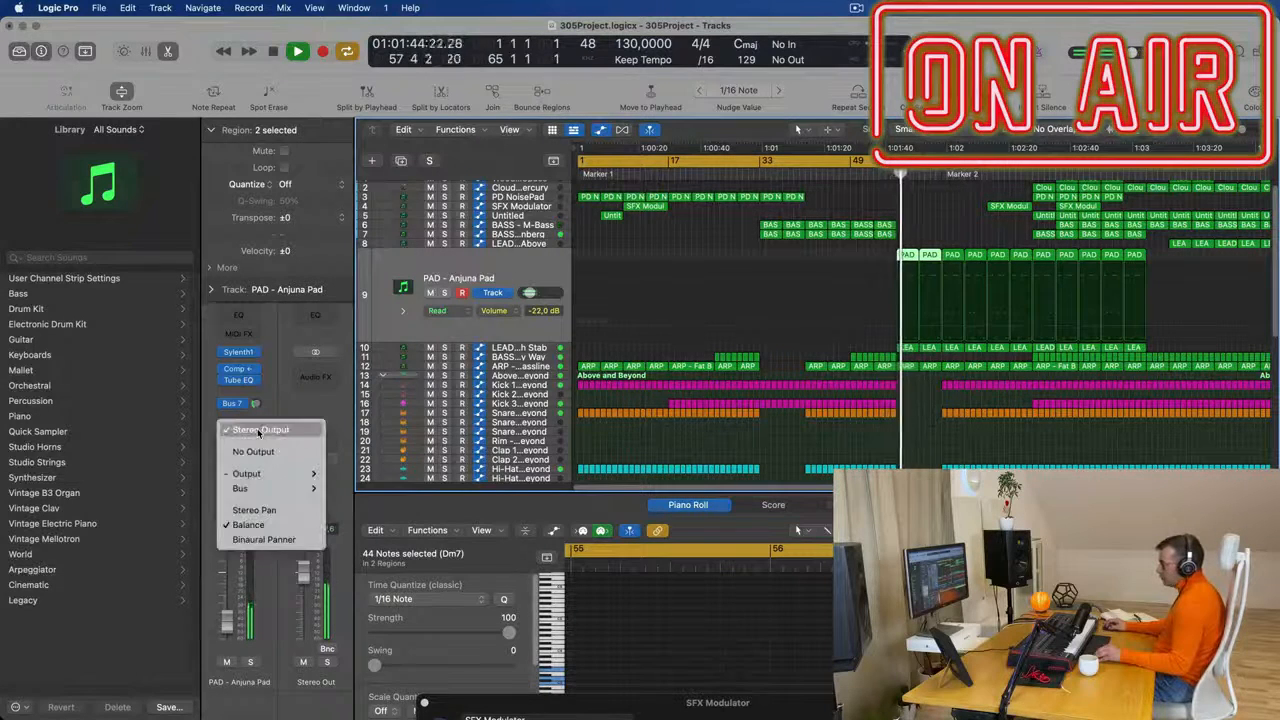
mouse_move(245, 488)
click(405, 245)
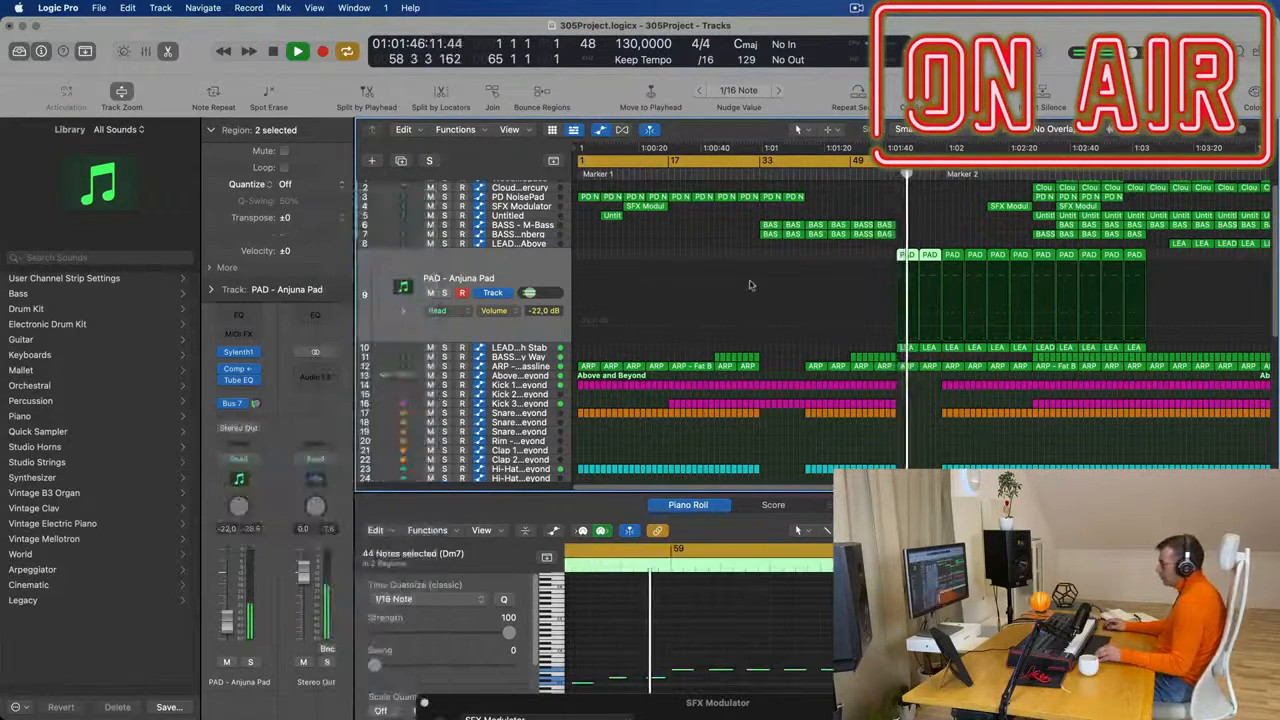
- Route the output of the LEAD - Tech Stab track to Bus 8
click(547, 350)
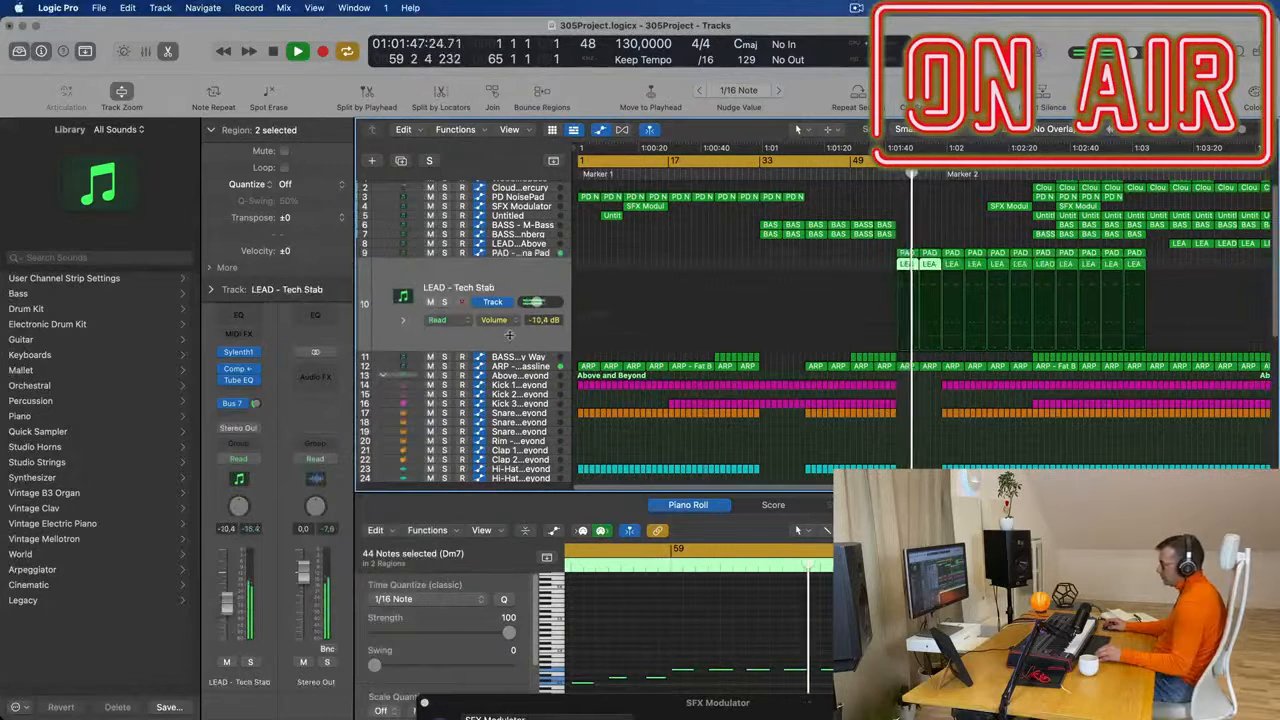
click(254, 430)
mouse_move(263, 476)
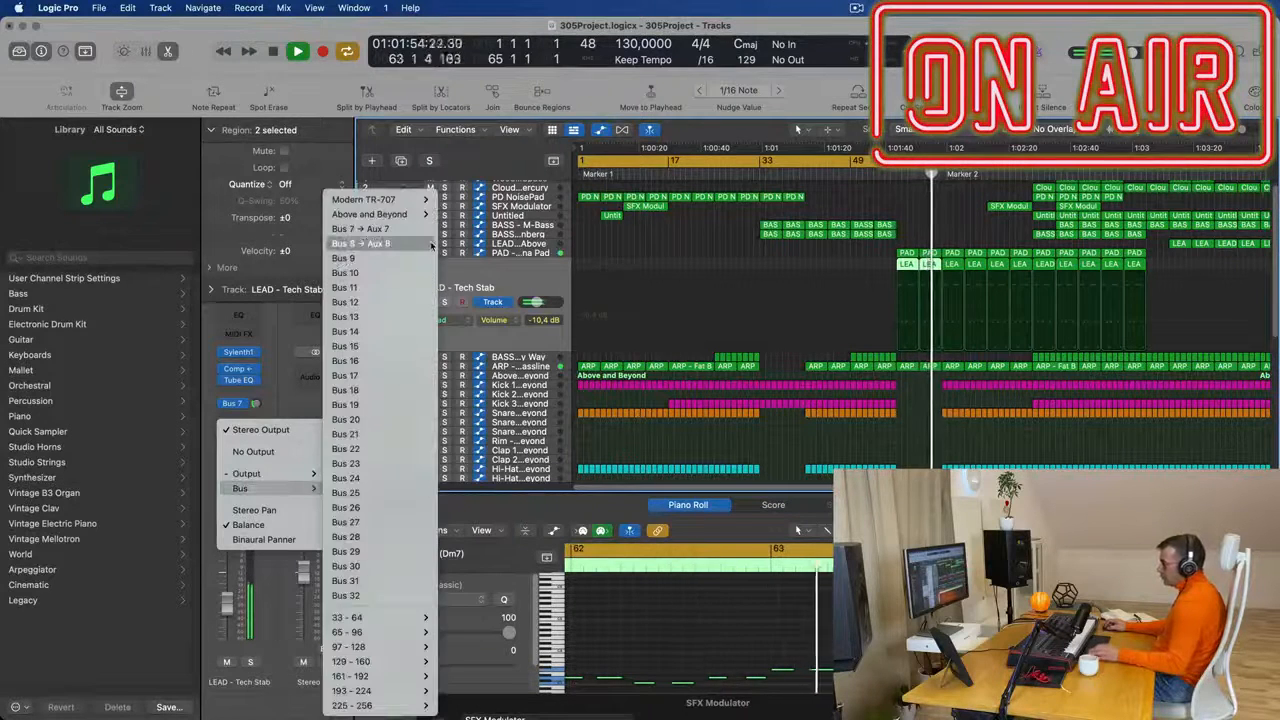
click(420, 245)
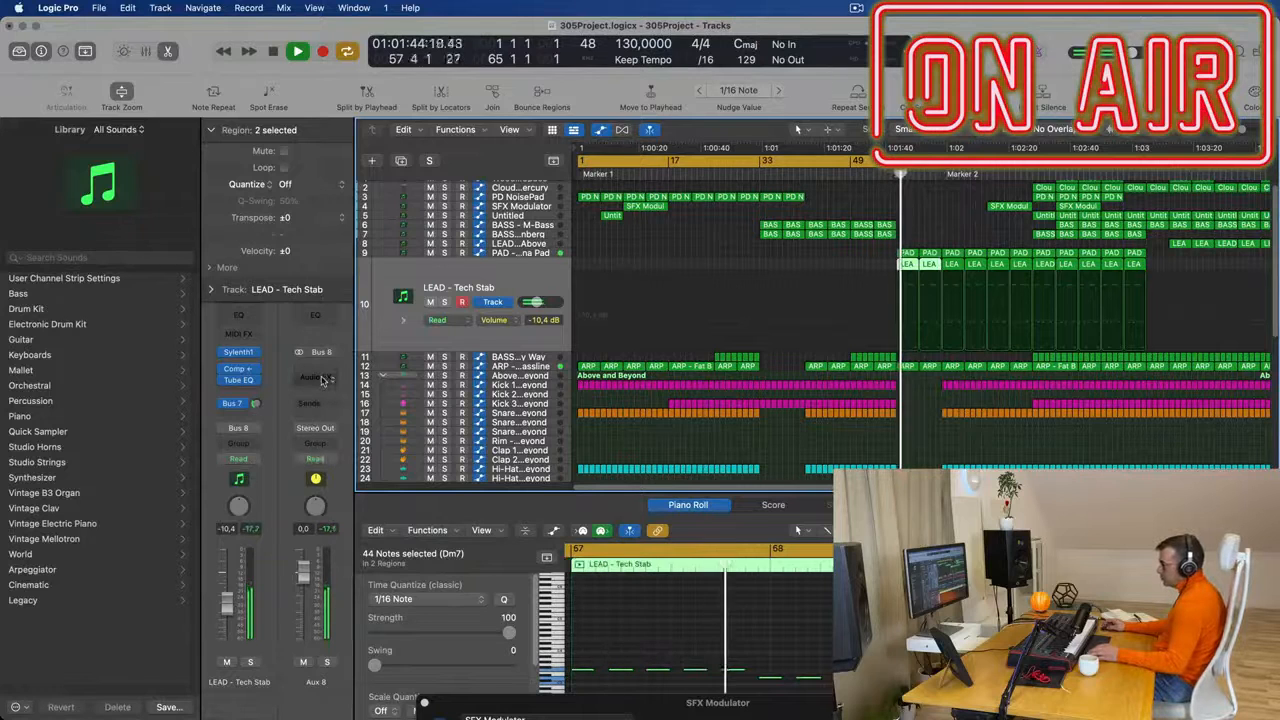
- Add a Channel EQ to Aux 8, set its high-cut filter to about 300 Hz and move the plug-in window aside
click(318, 318)
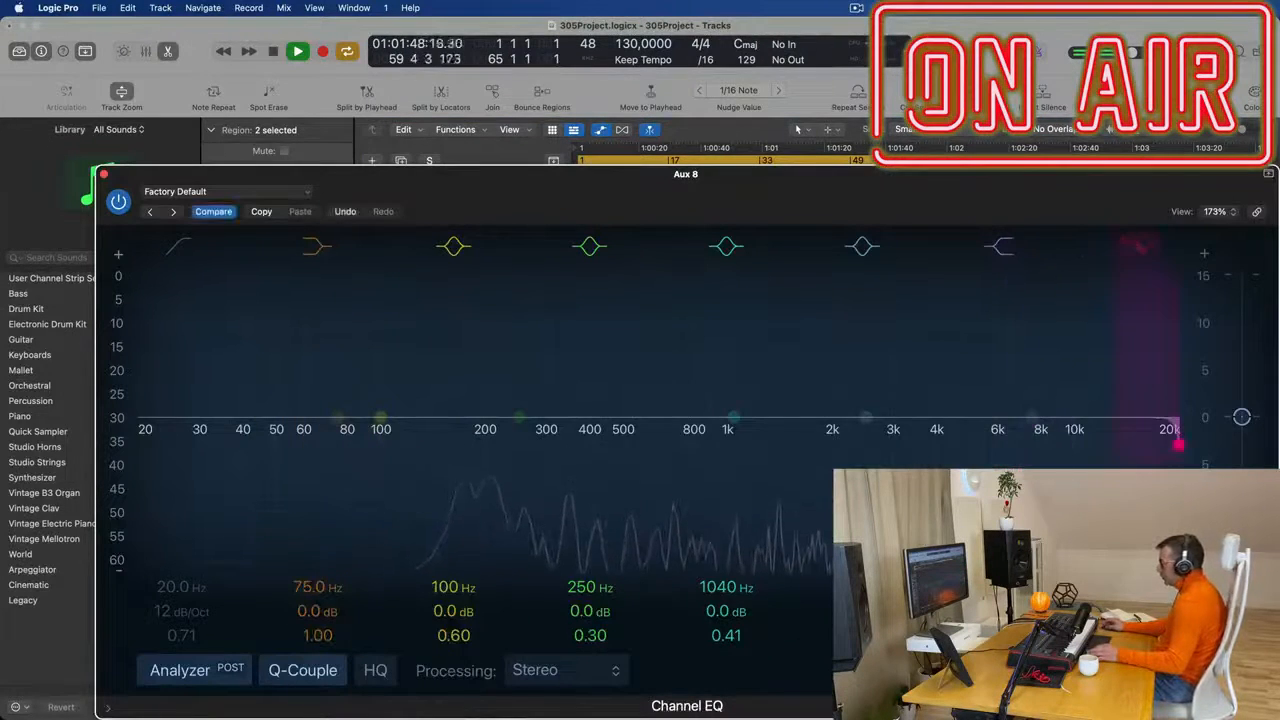
drag(1179, 445, 555, 445)
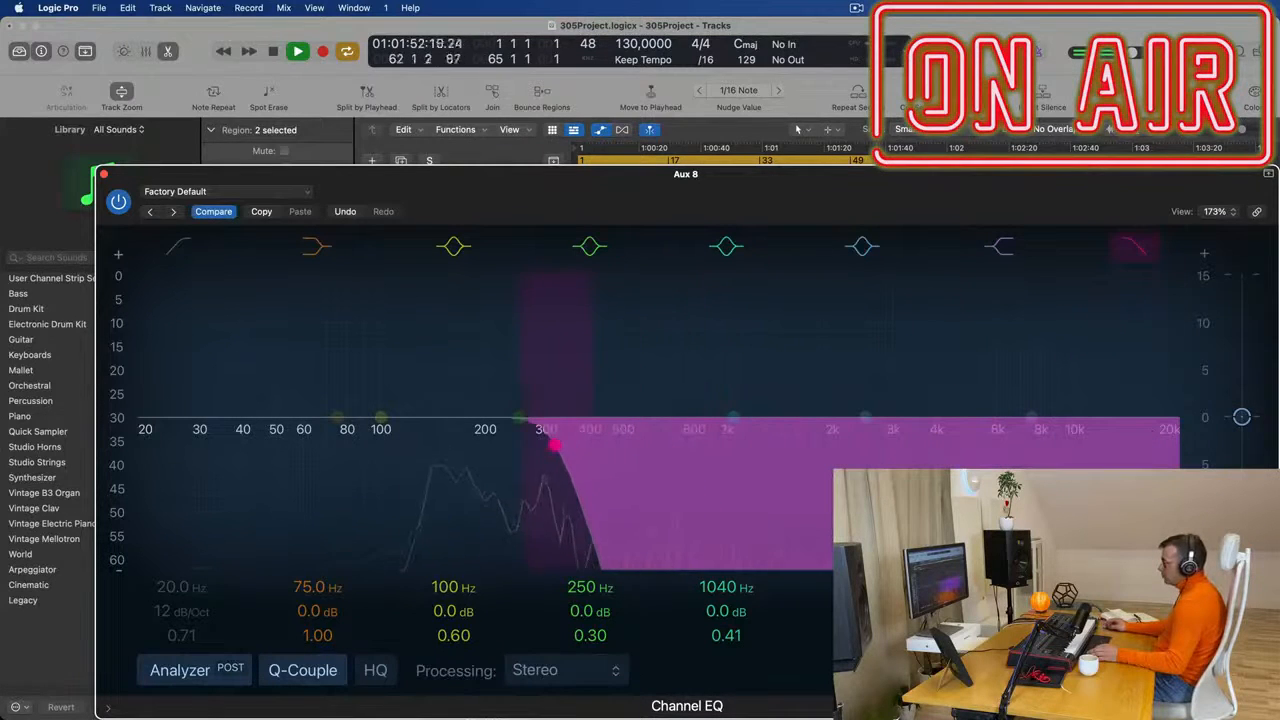
drag(560, 177, 767, 711)
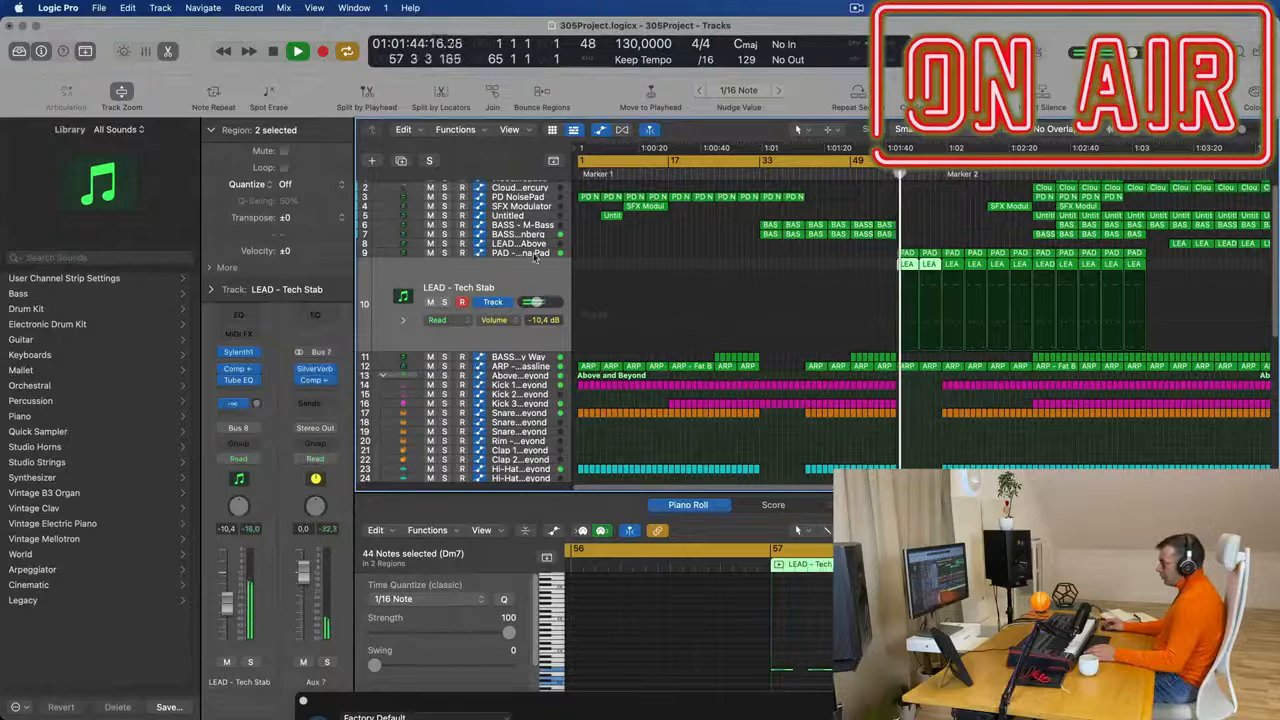
- Turn down the Bus 7 send on PAD - Anjuna Pad and add a Bus 7 send with raised level on Aux 7
click(537, 256)
click(256, 403)
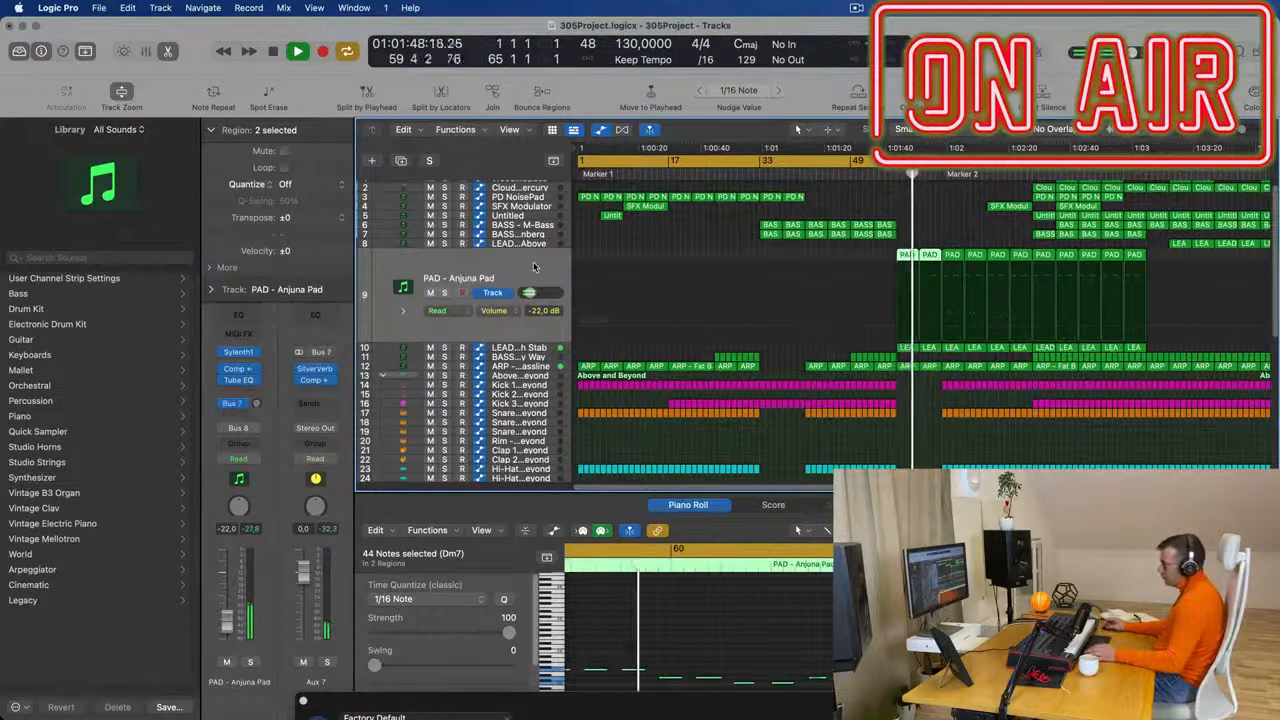
click(314, 405)
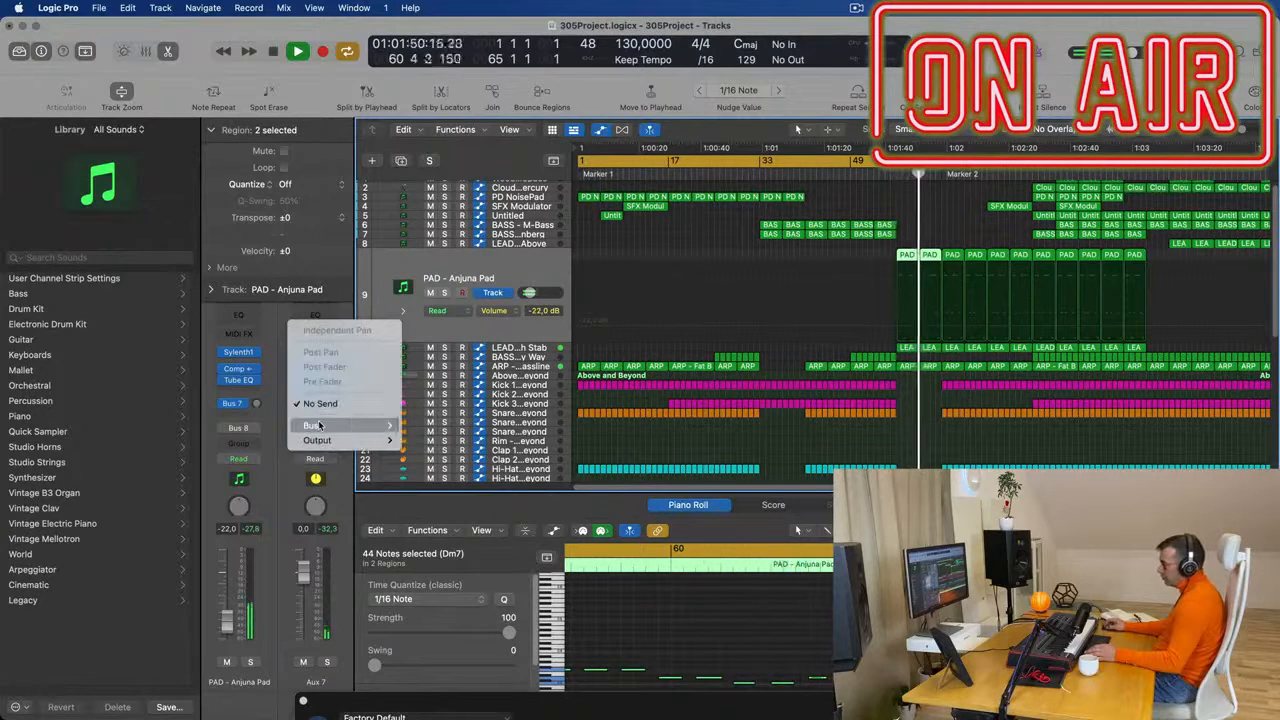
mouse_move(320, 426)
click(461, 233)
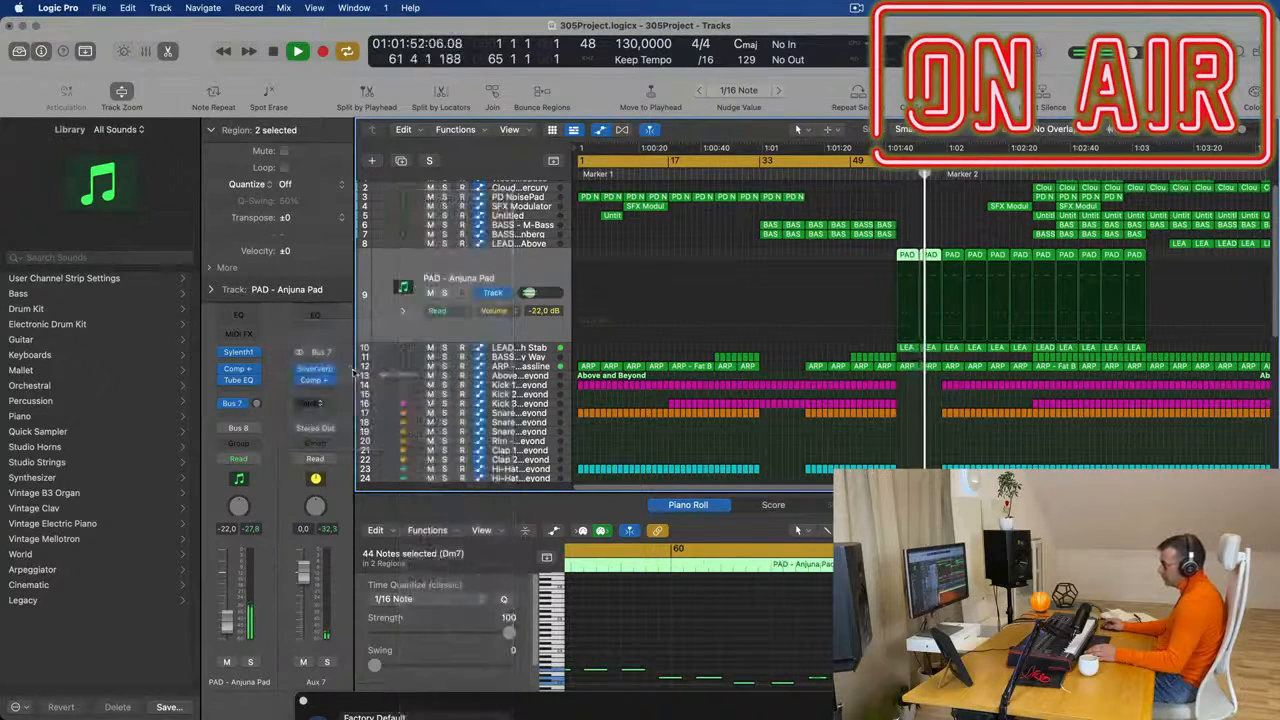
drag(338, 344, 341, 341)
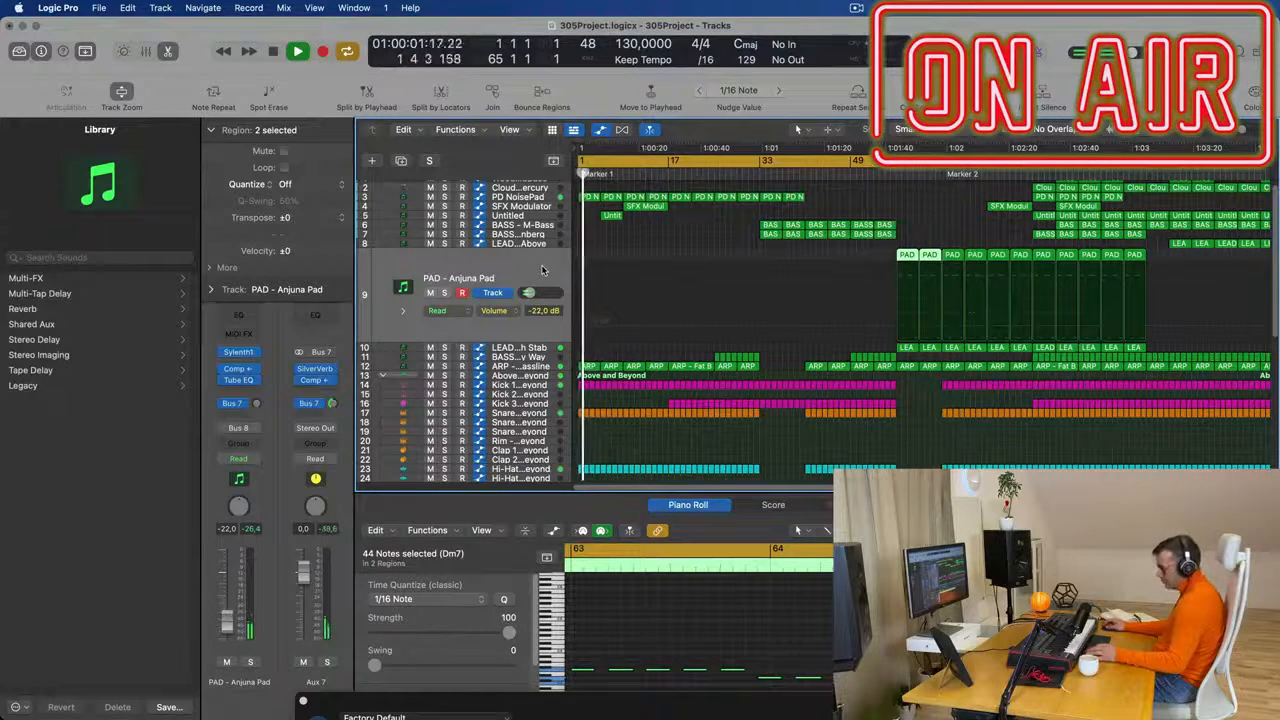
- Examine the aux channel strips in the mixer during playback, then close the mixer and stop
key(x)
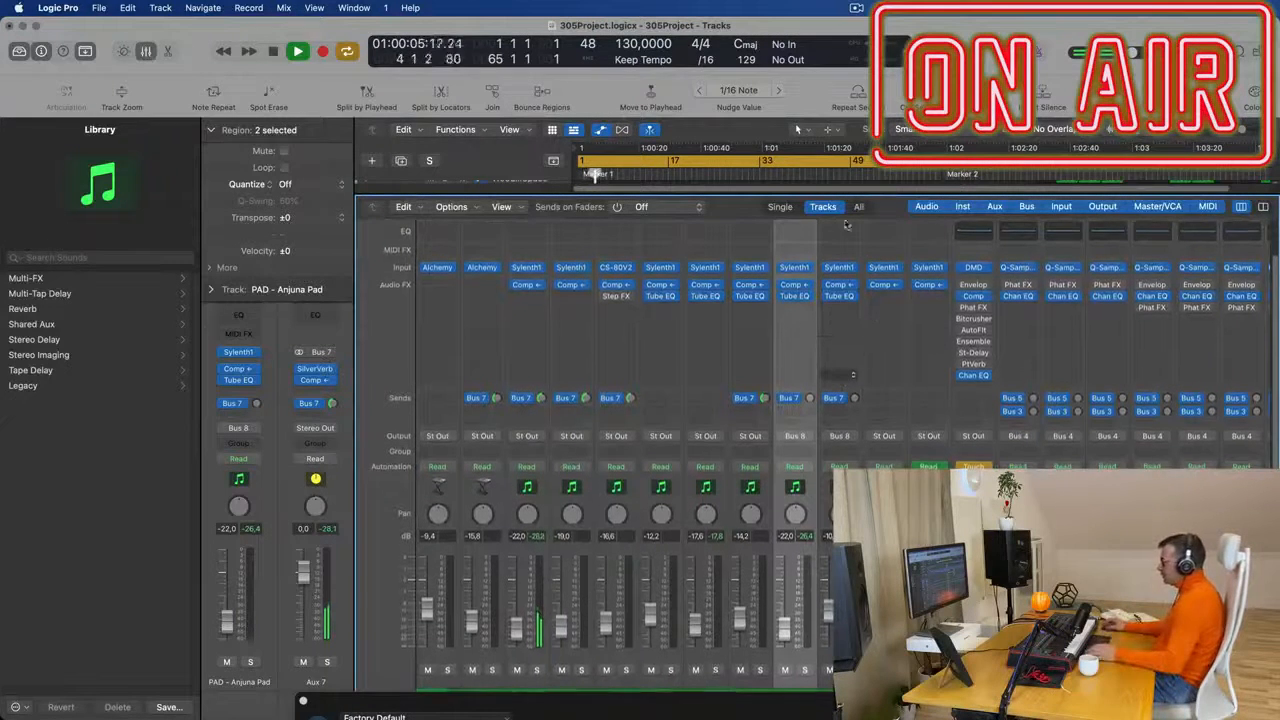
scroll(870, 380, right, 10)
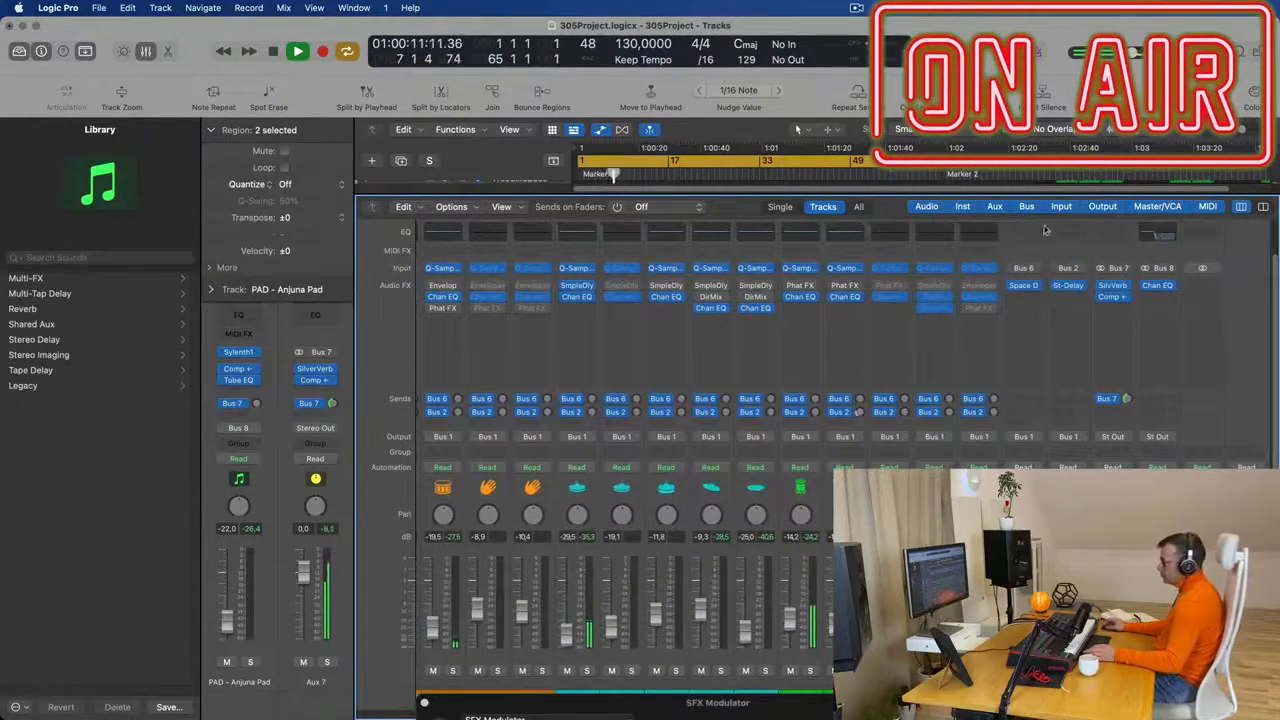
key(x)
key(space)
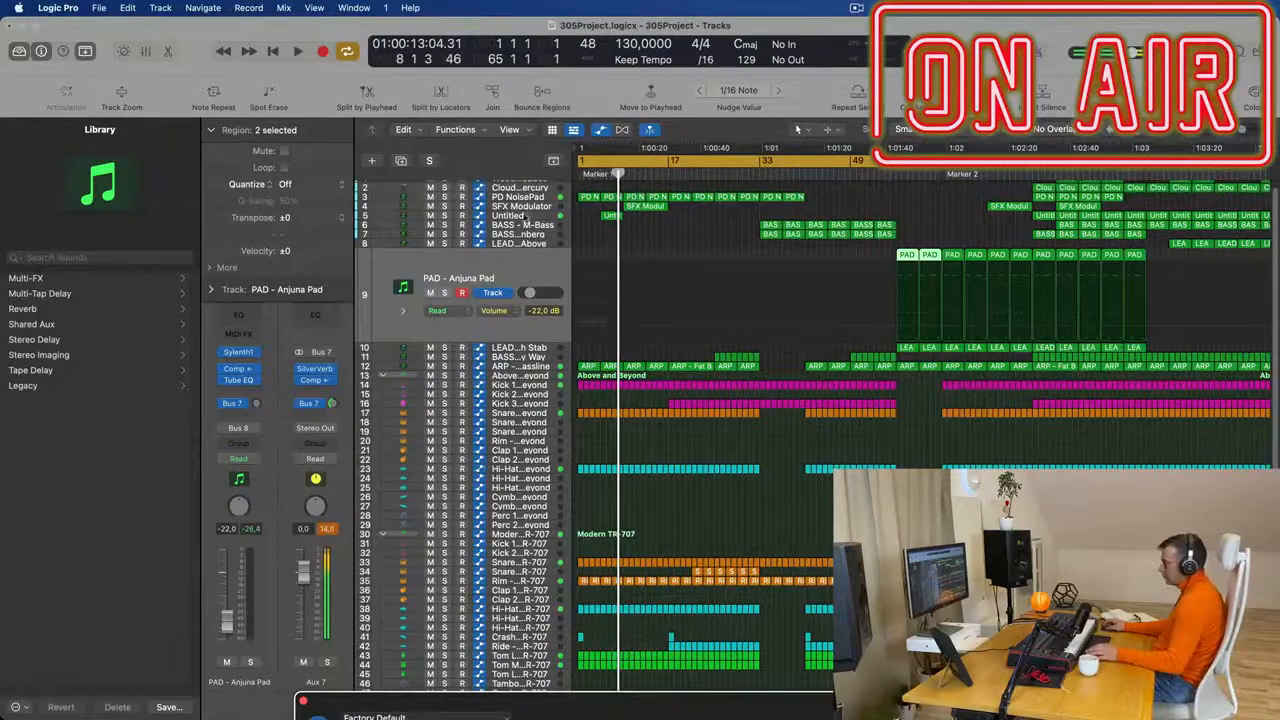
- Select the Untitled track and play the arrangement repeatedly from the start to check its sound
click(525, 216)
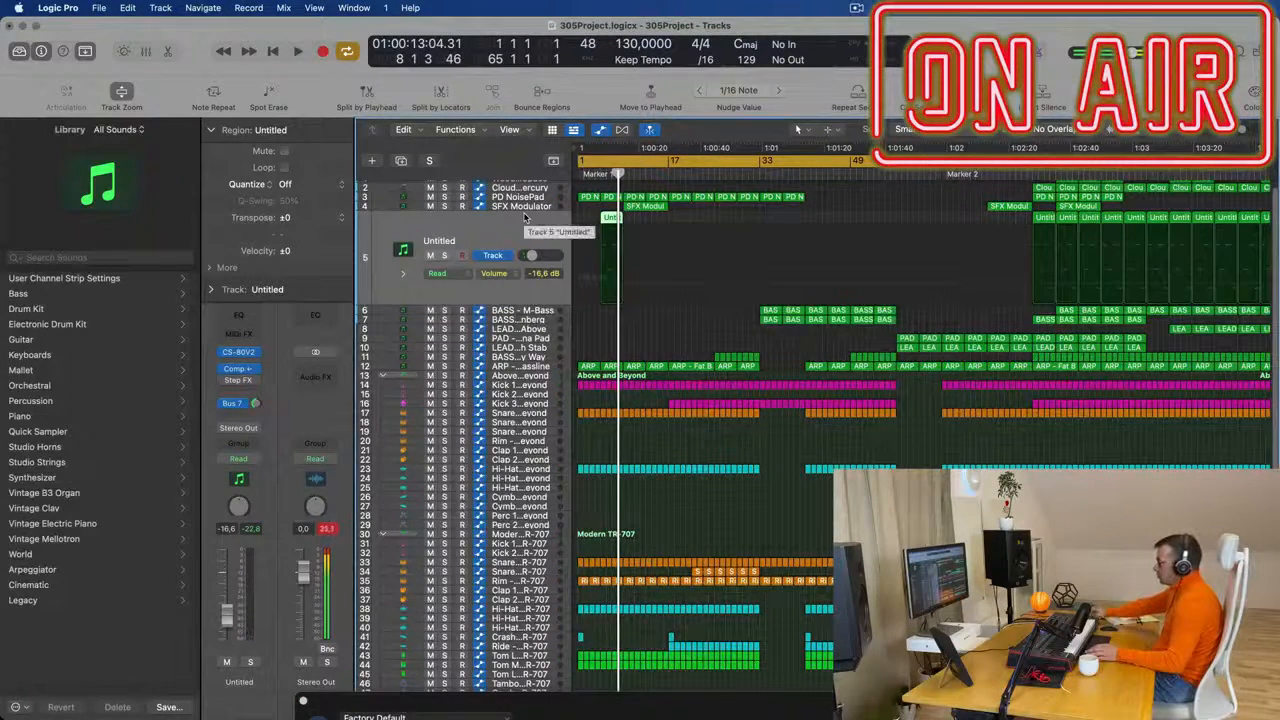
key(Return)
key(space)
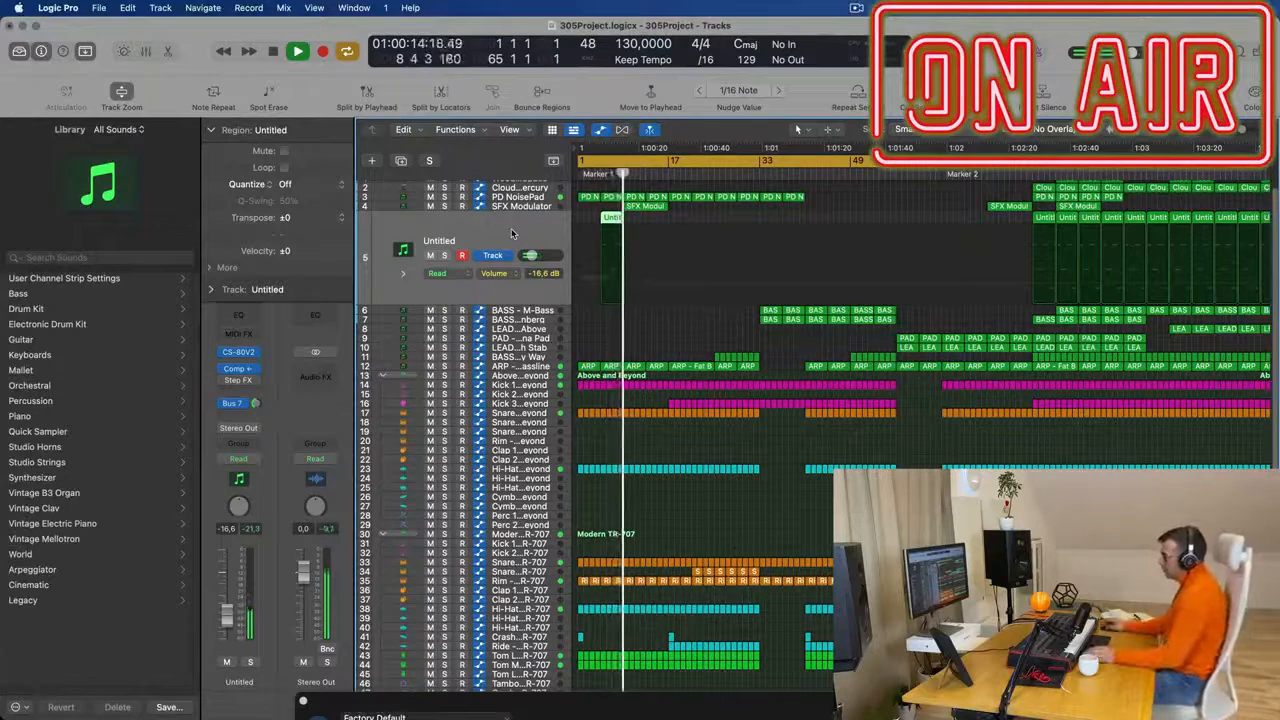
key(space)
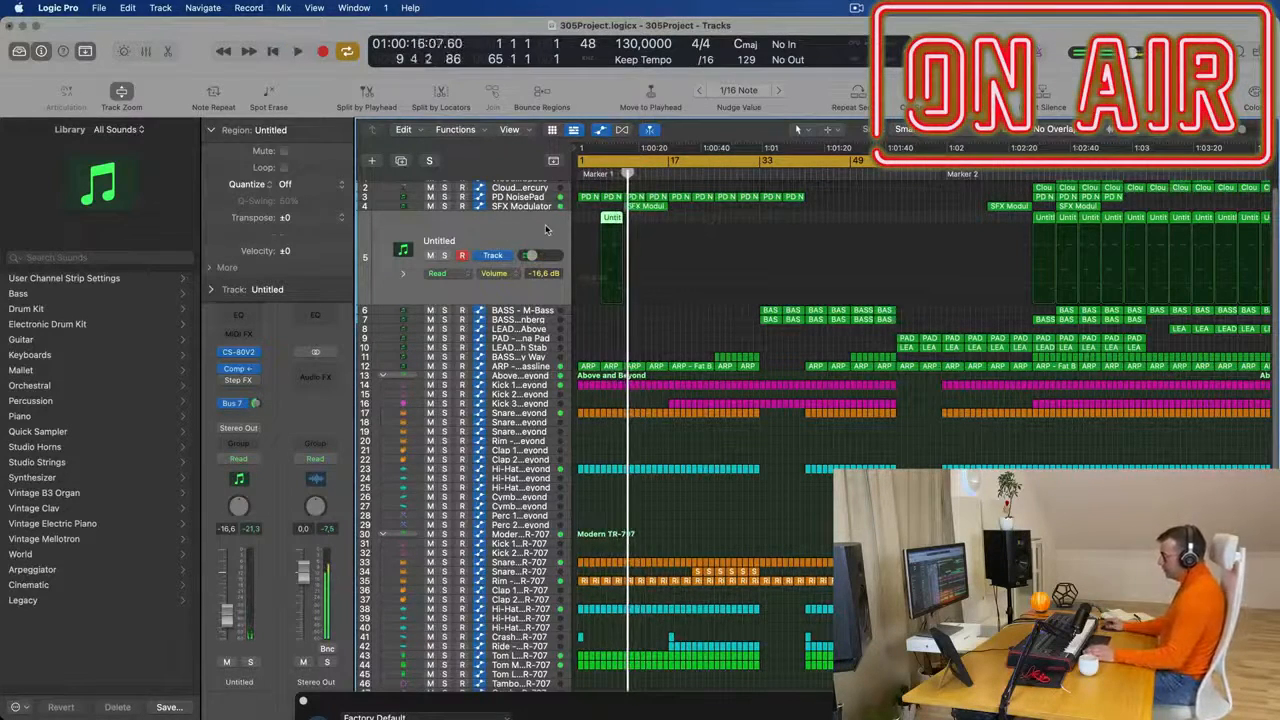
key(Return)
key(space)
key(space)
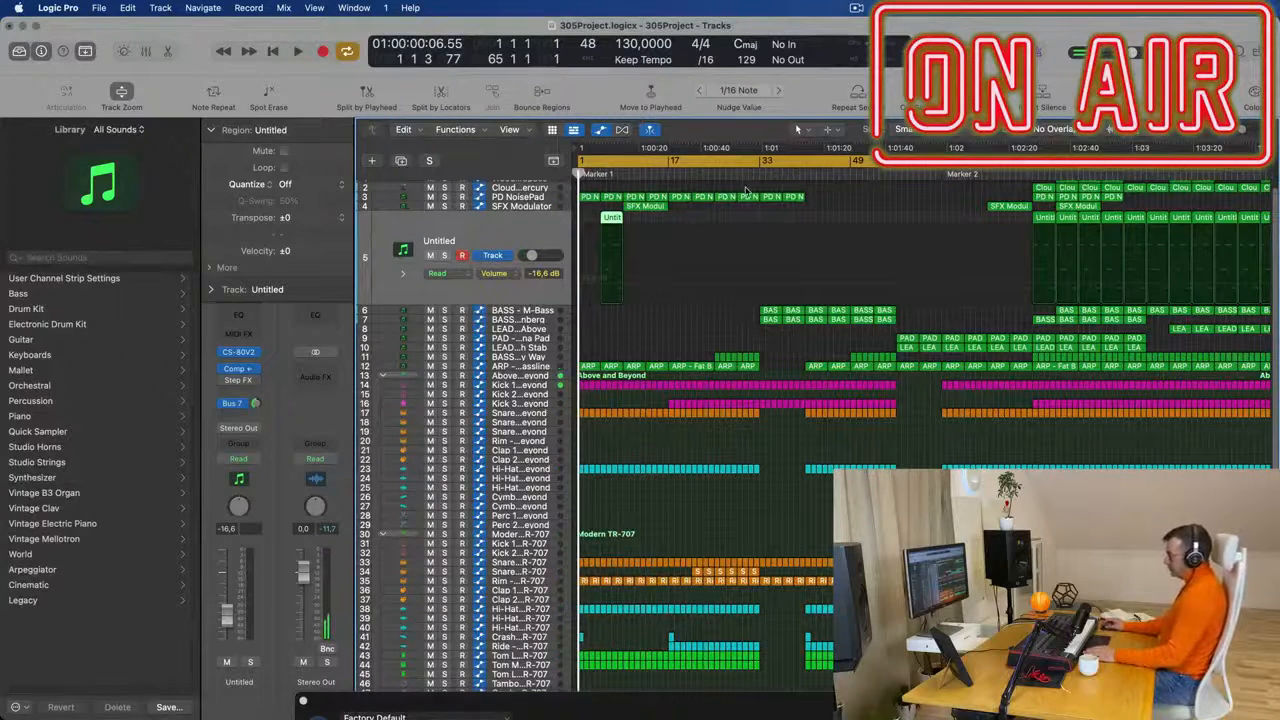
- Bypass the CS-80V2 instrument on the Untitled track and replay the opening from bar 1
key(space)
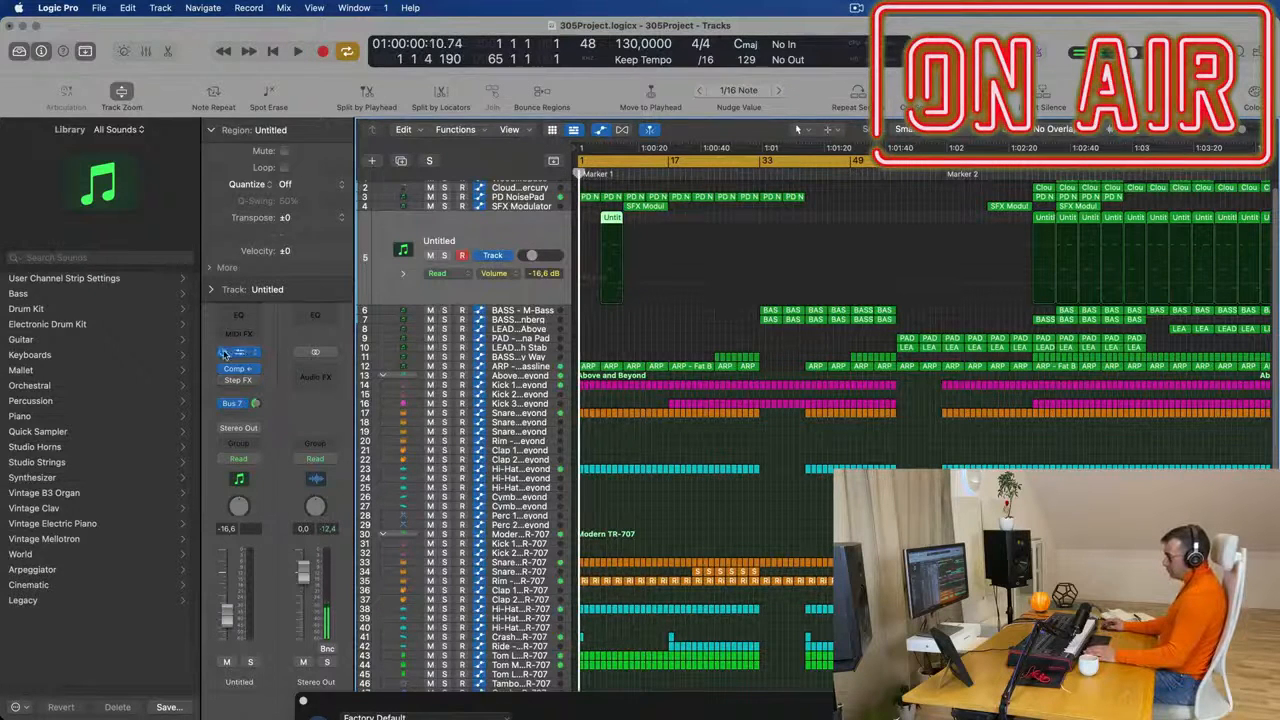
key(space)
click(600, 175)
key(space)
key(space)
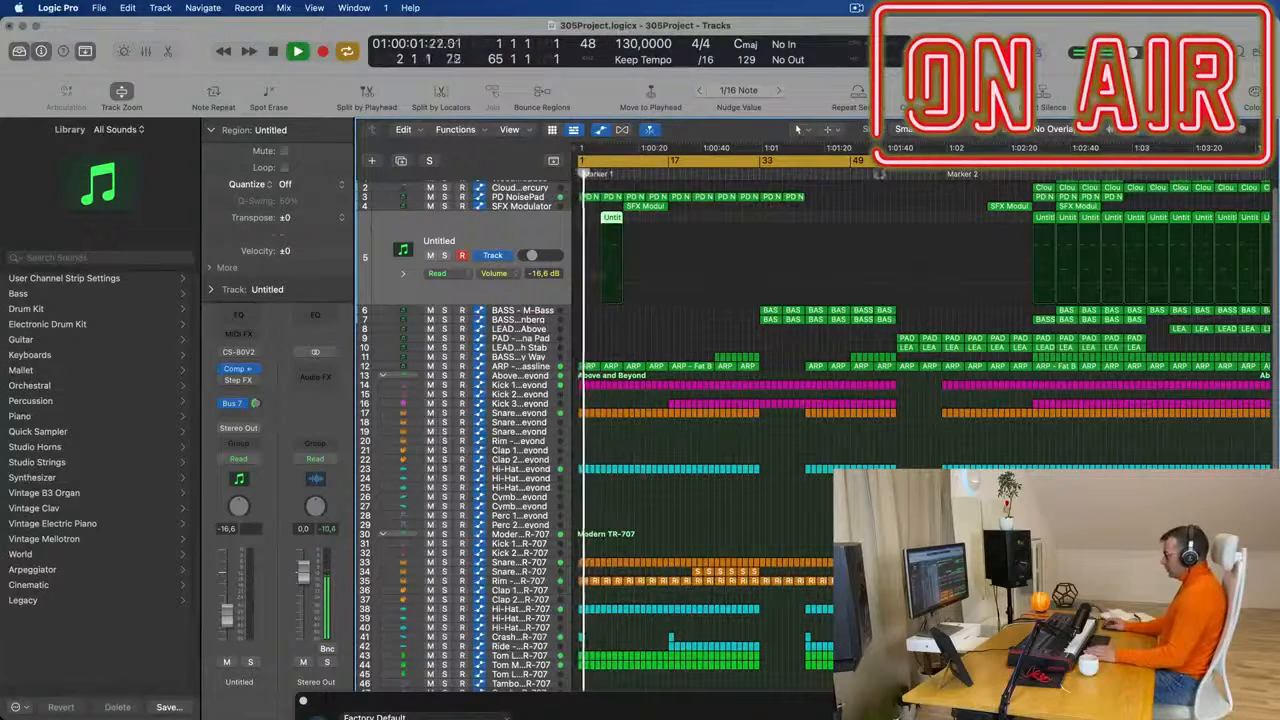
- Play from just before bar 57 and create an arrangement track for Aux 8 from the LEAD - Tech Stab output strip
click(889, 174)
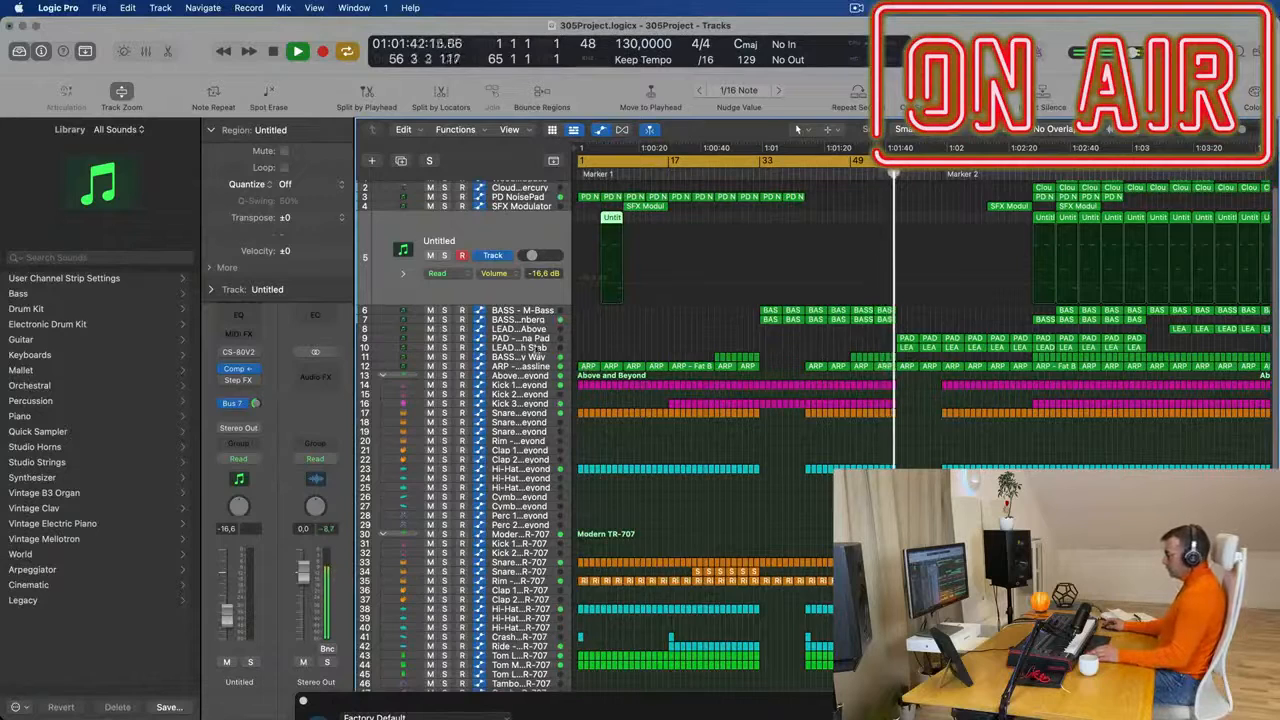
click(527, 347)
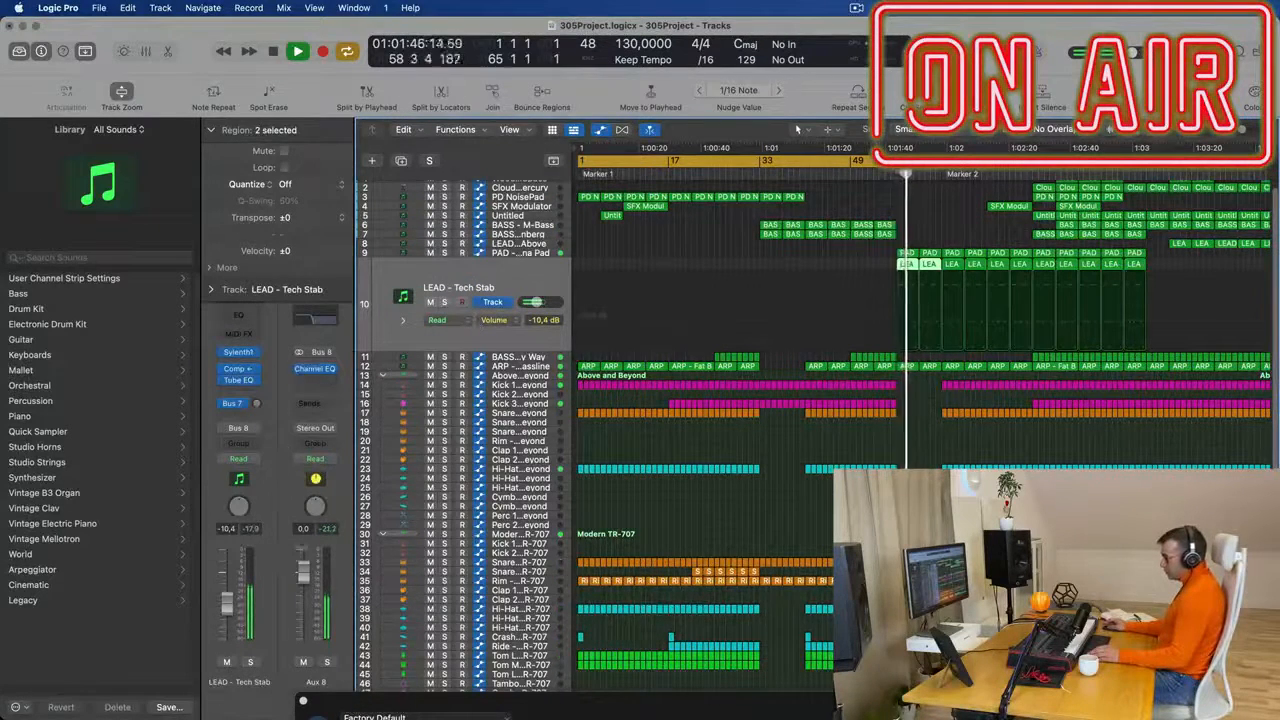
right_click(334, 682)
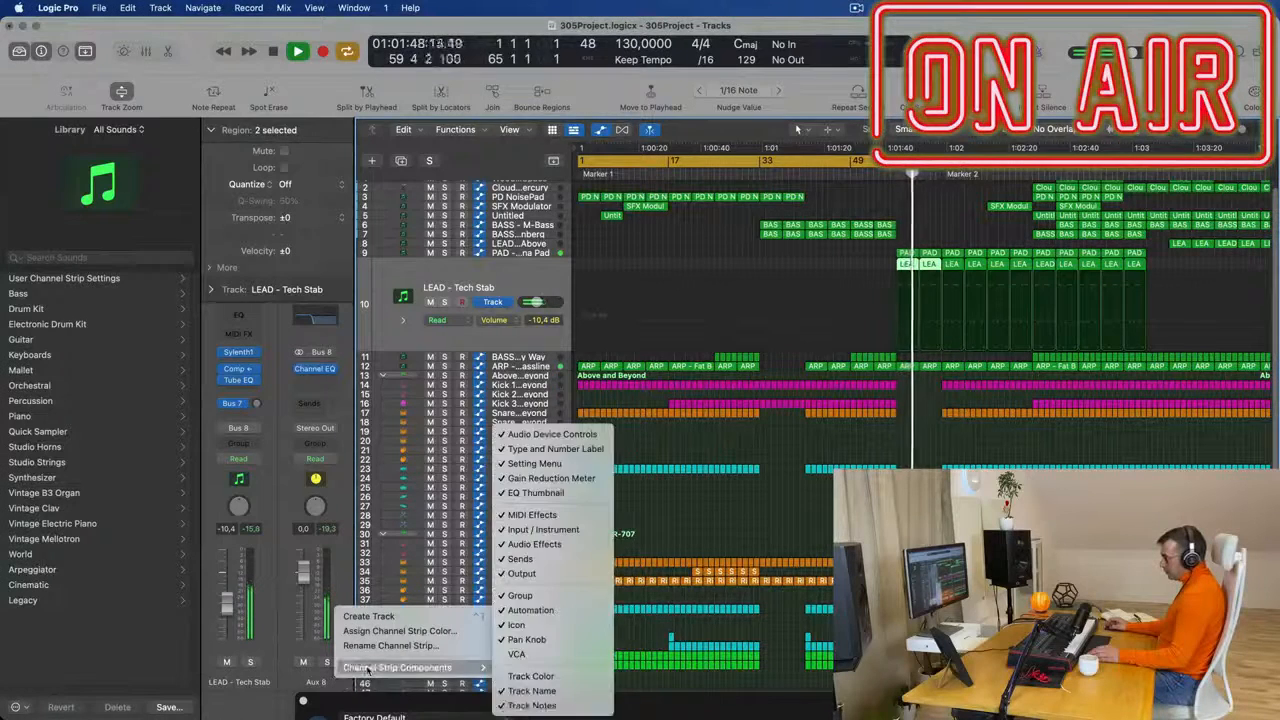
click(392, 617)
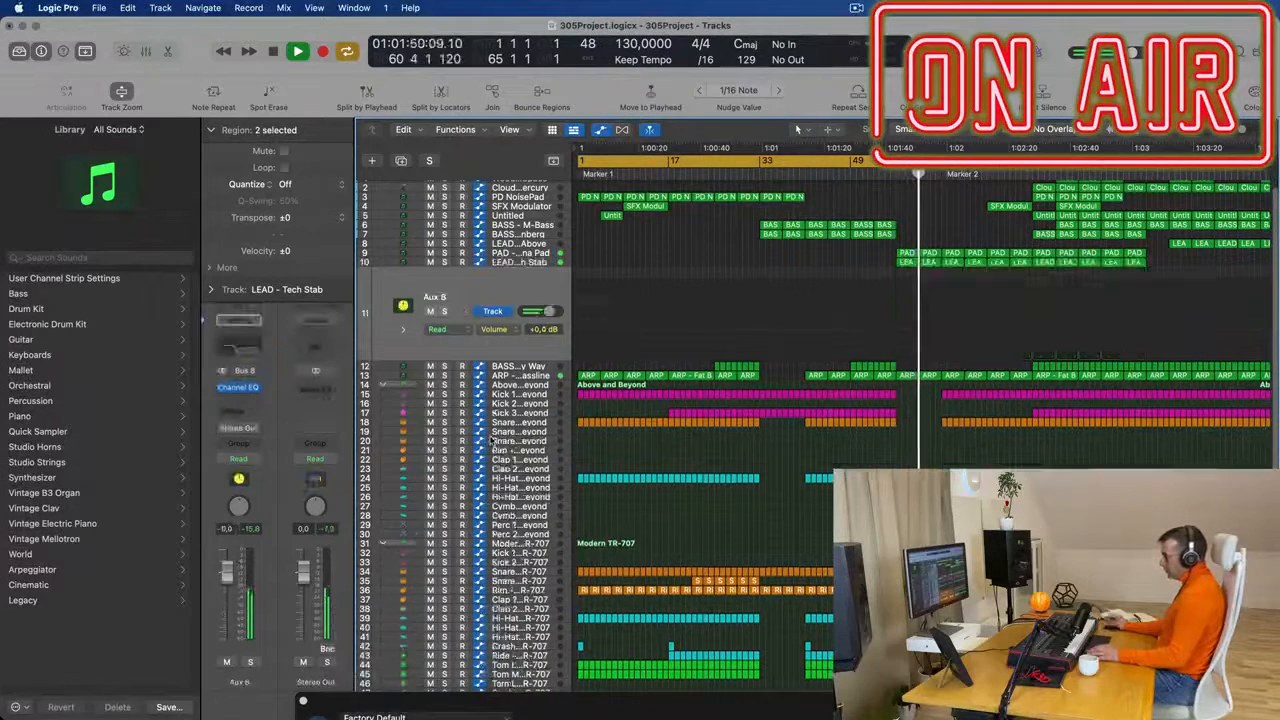
- Set the automation mode of Aux 8 to Touch and close the SFX Modulator plug-in window
key(Return)
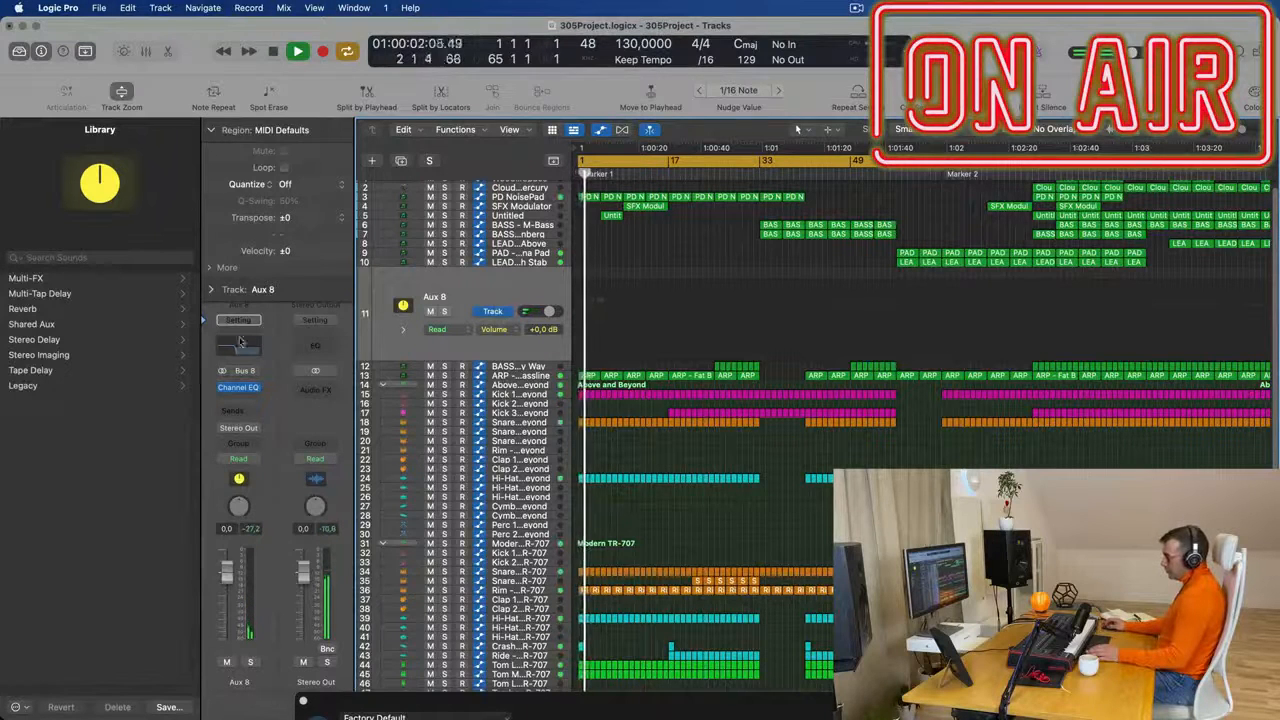
click(238, 458)
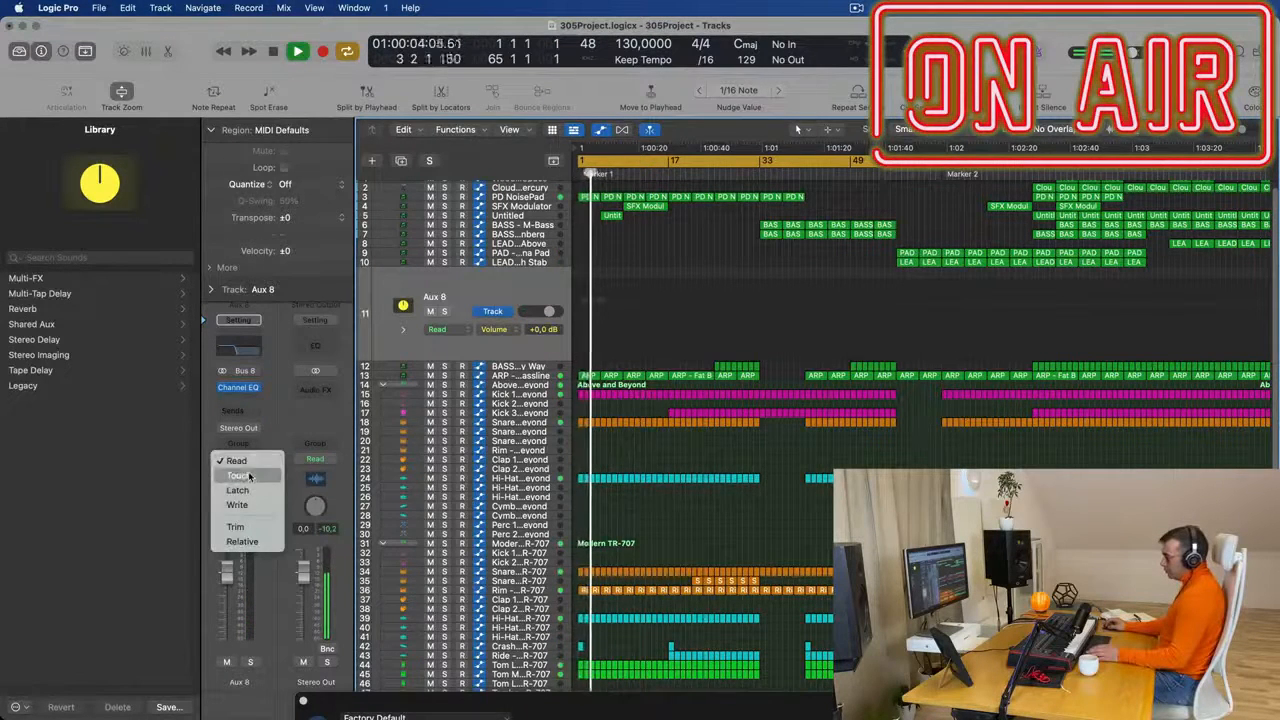
click(249, 476)
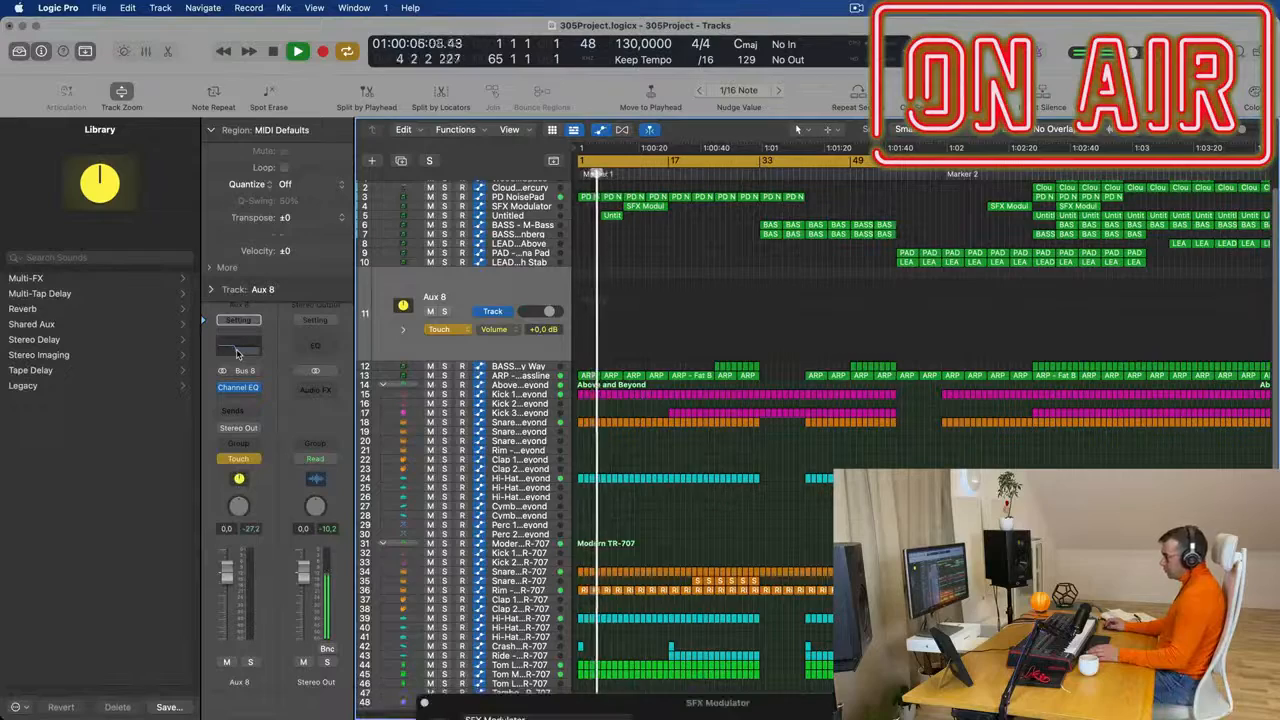
drag(673, 713, 497, 188)
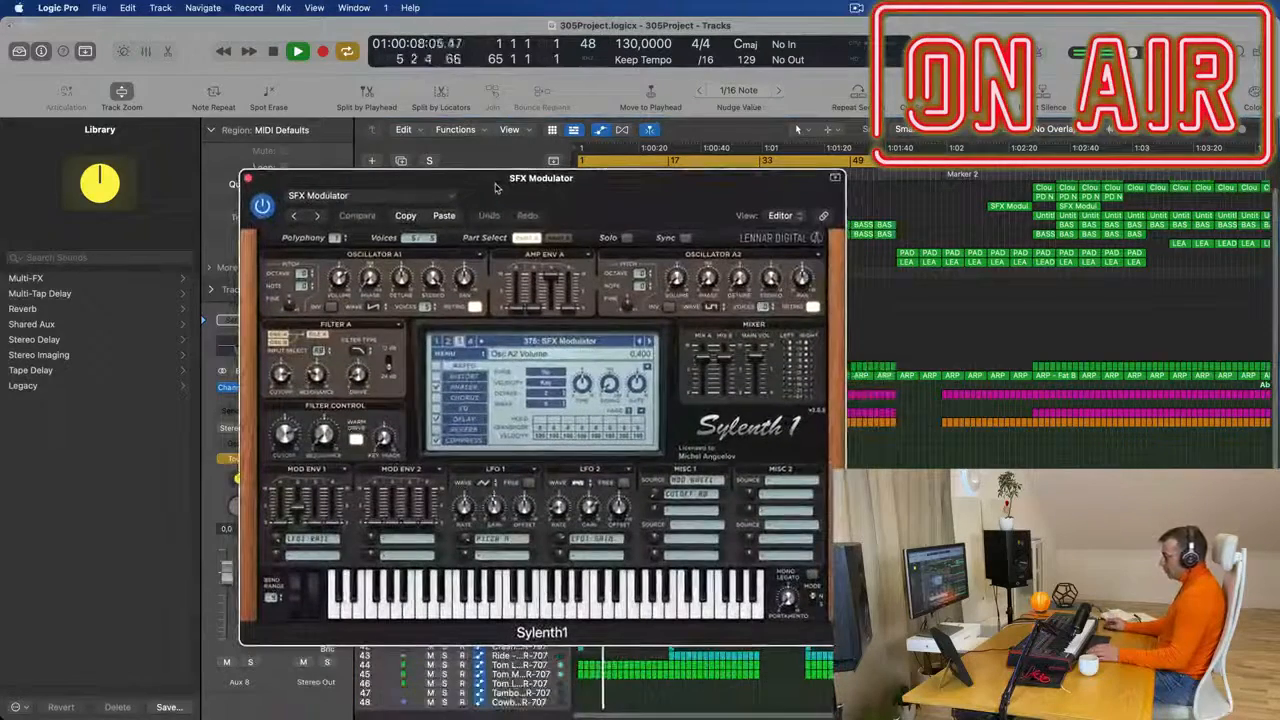
click(248, 178)
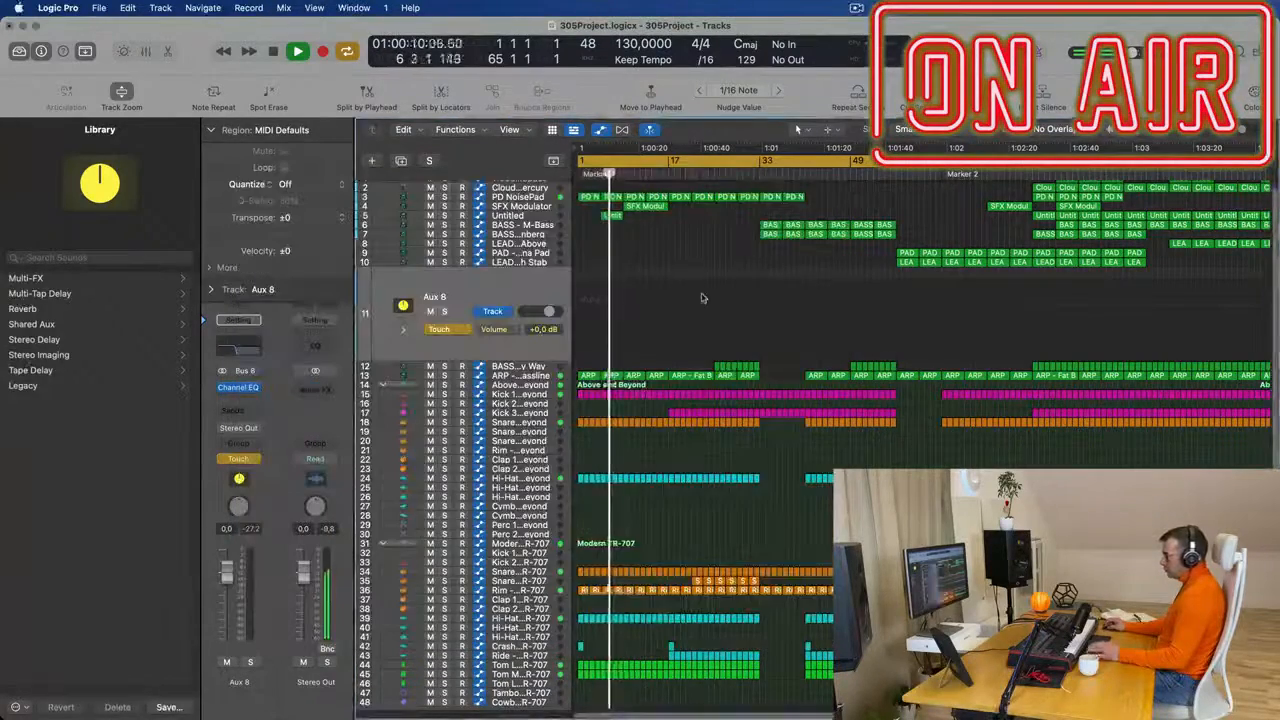
- Select the PD NoisePad track and play it from the start of the project
key(space)
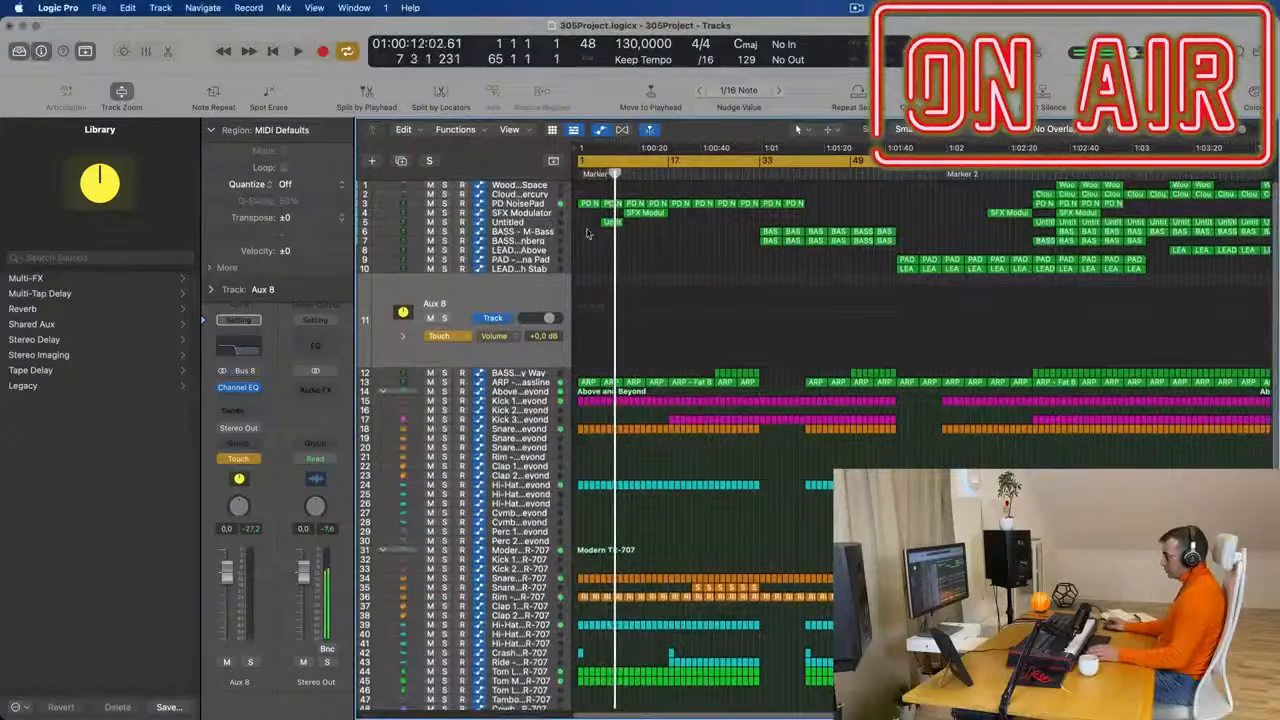
click(541, 205)
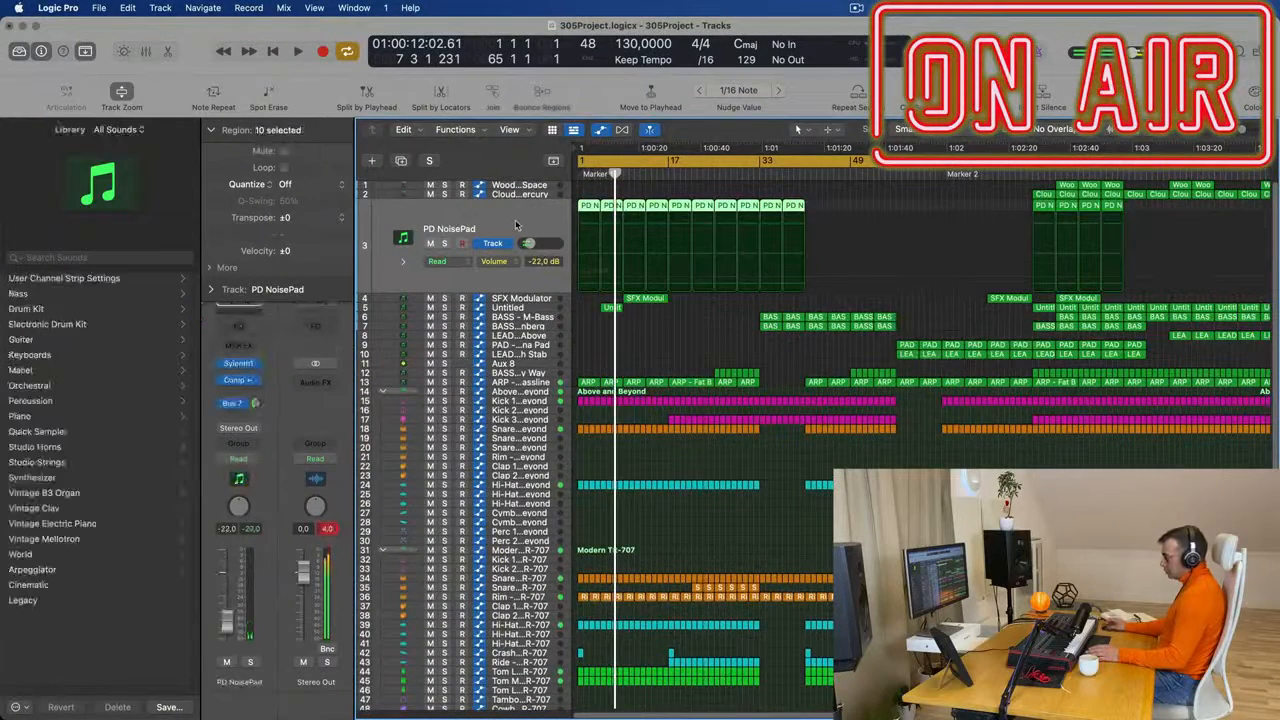
key(Return)
key(space)
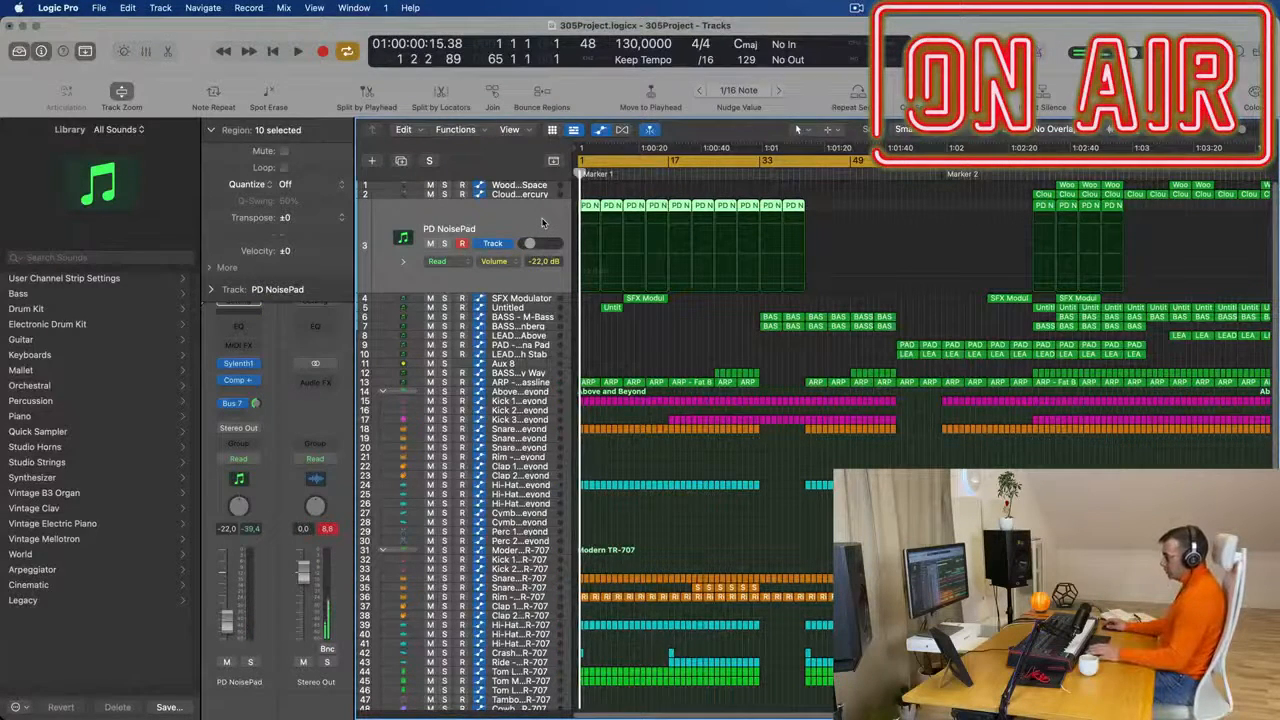
- Find the Aux 7 channel strip in the mixer and turn its Bus 7 send fully down
key(x)
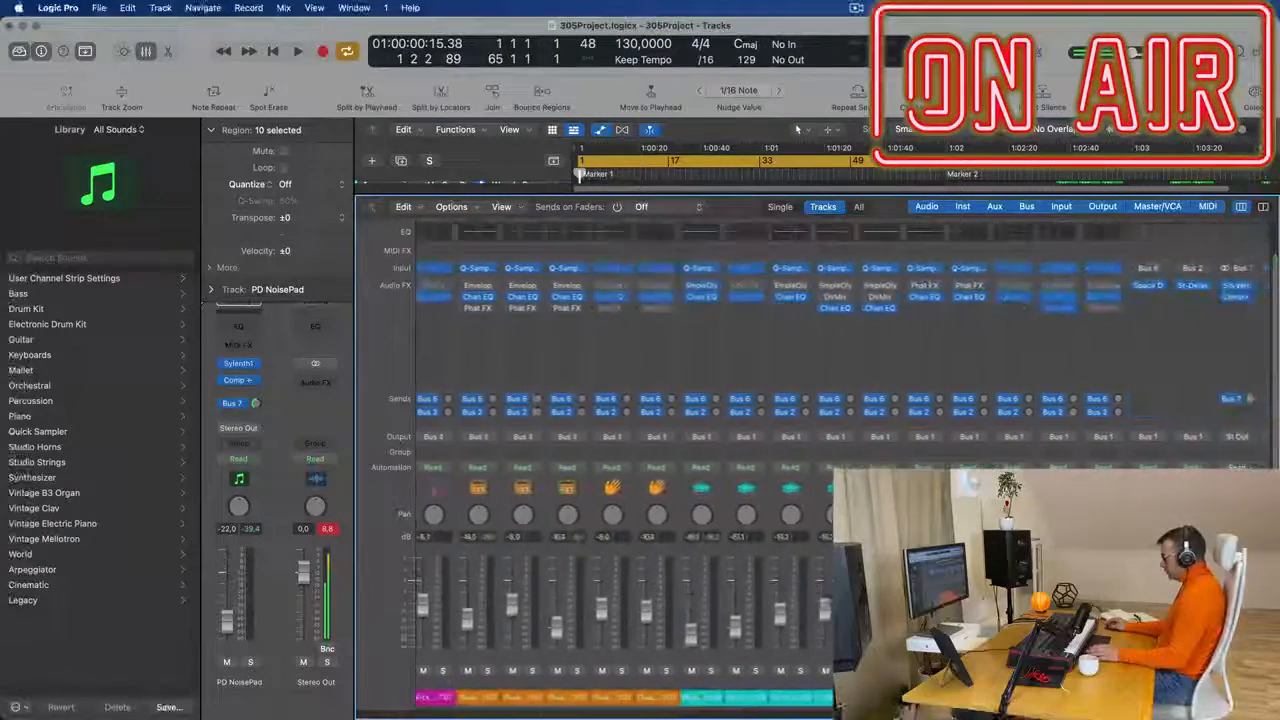
key(space)
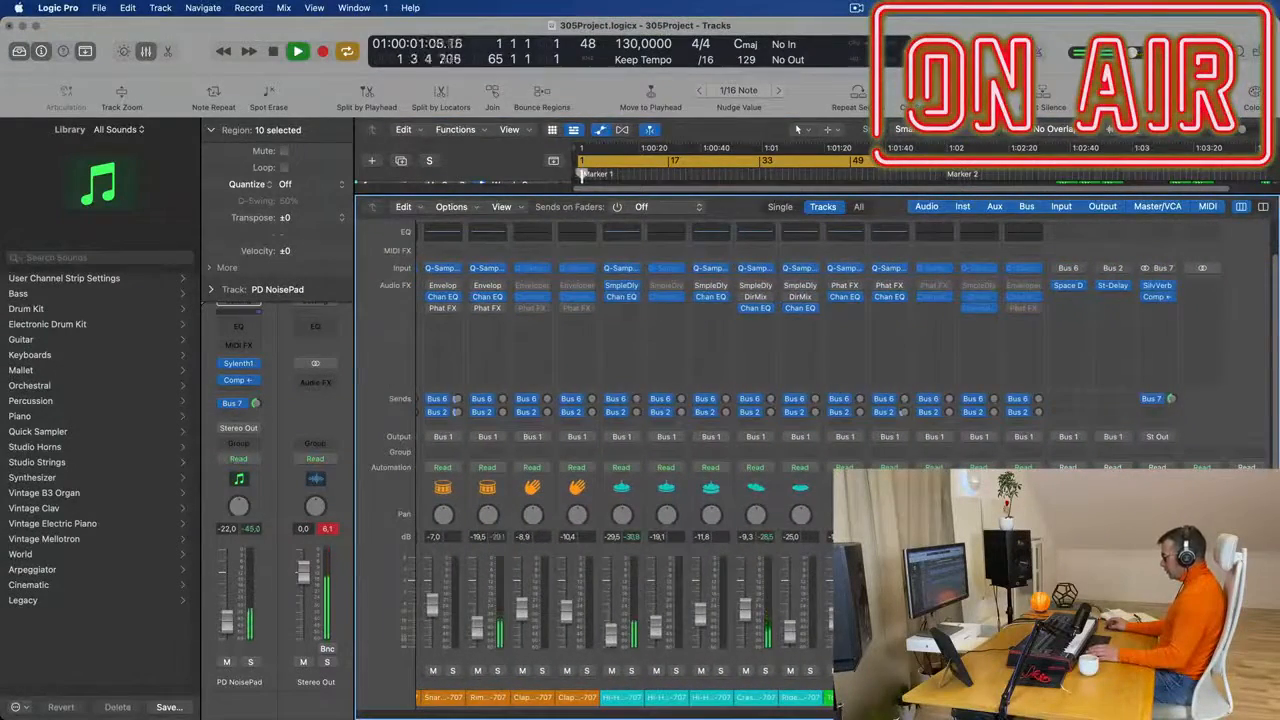
click(1156, 610)
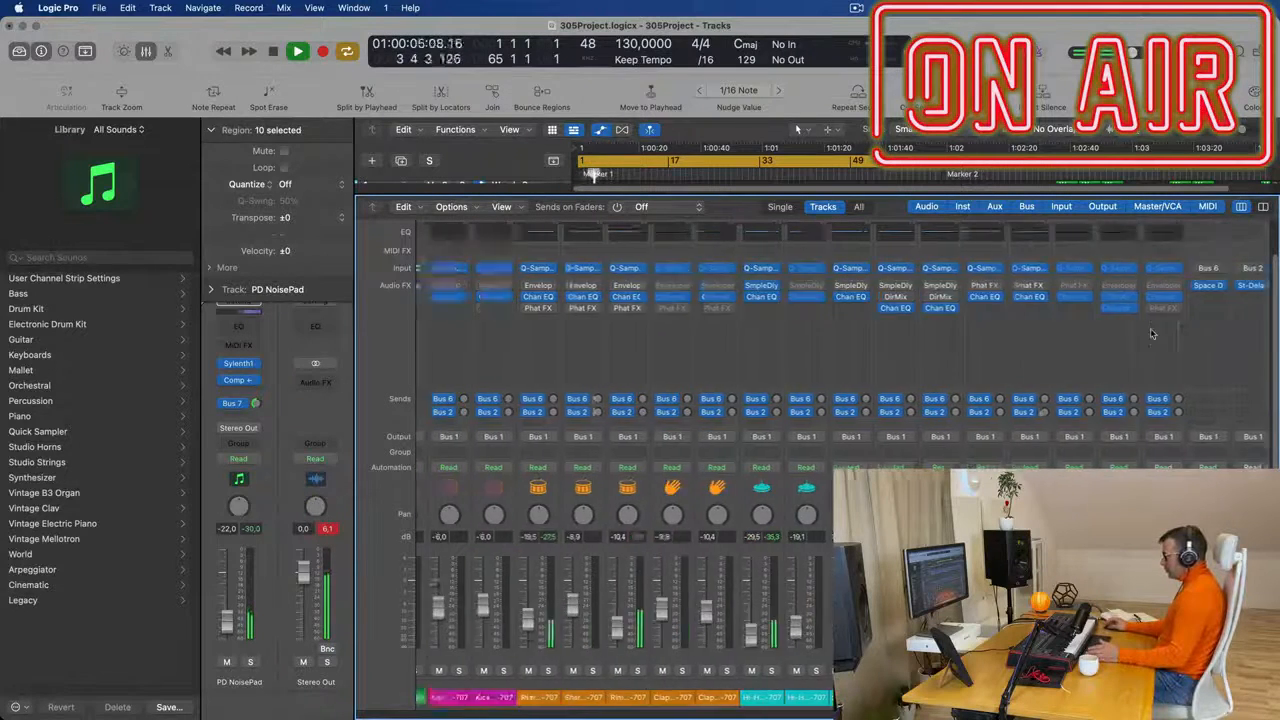
scroll(1176, 320, right, 3)
key(space)
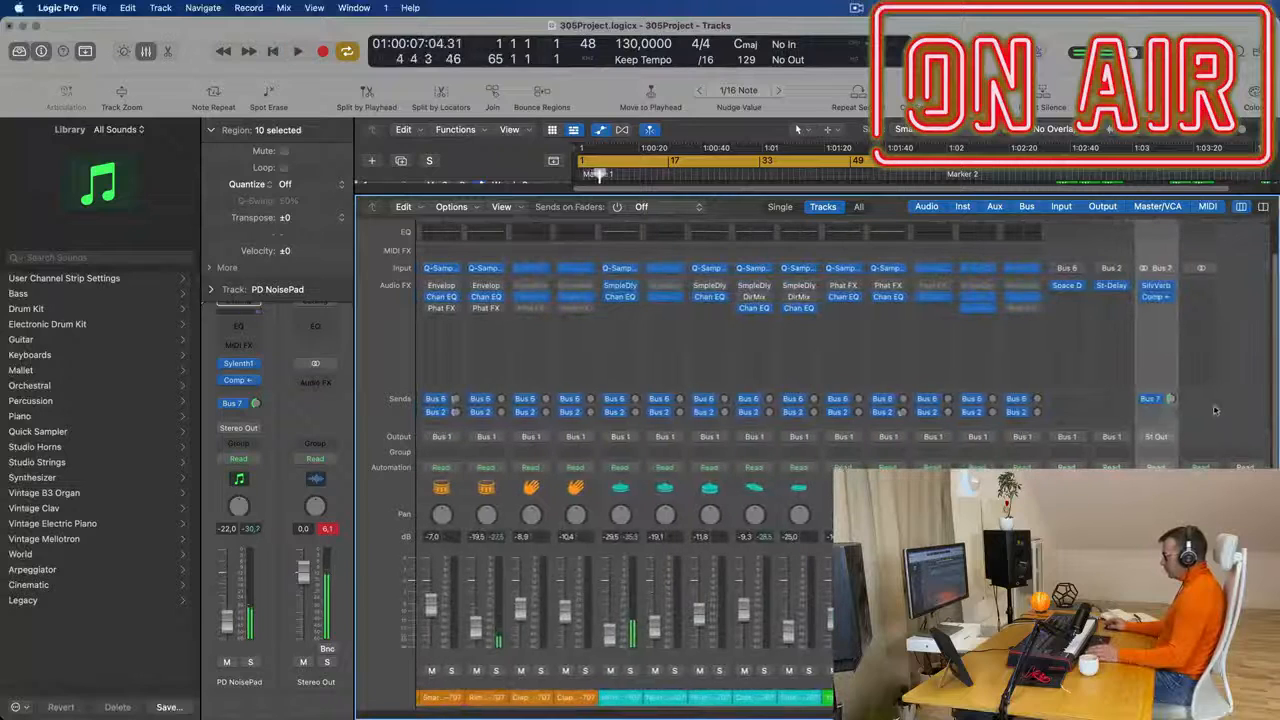
click(1157, 400)
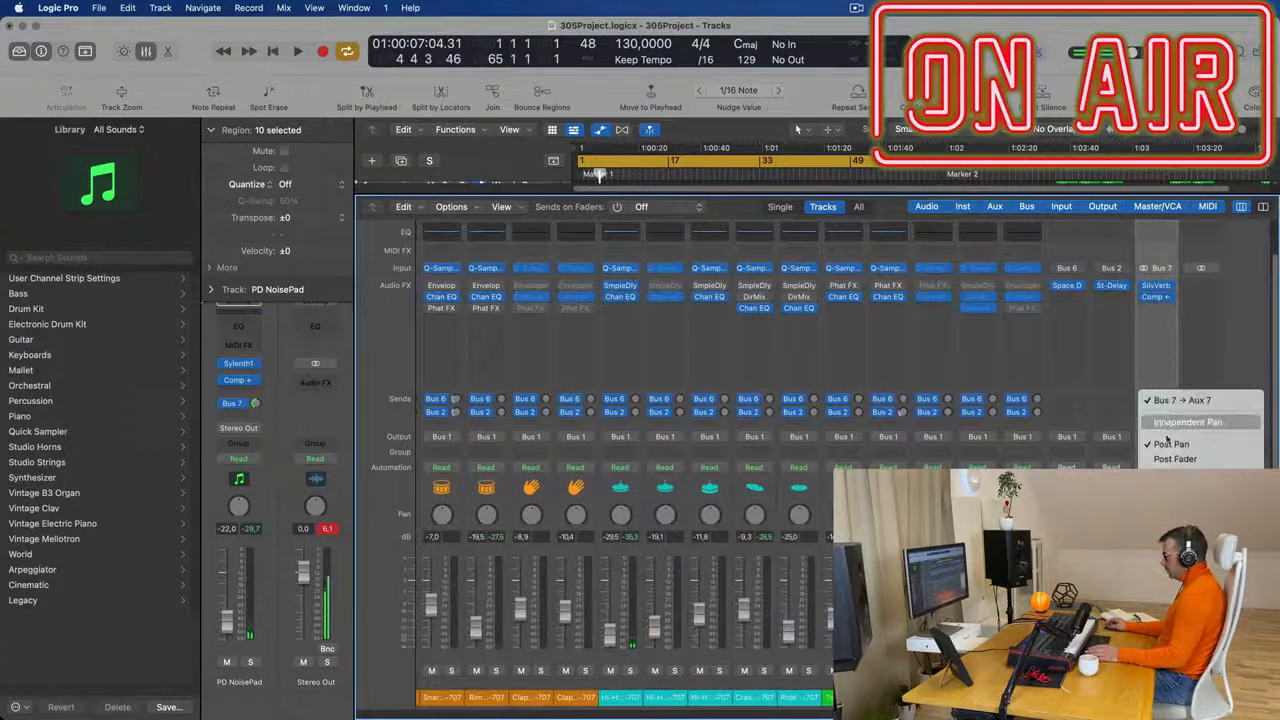
click(1144, 459)
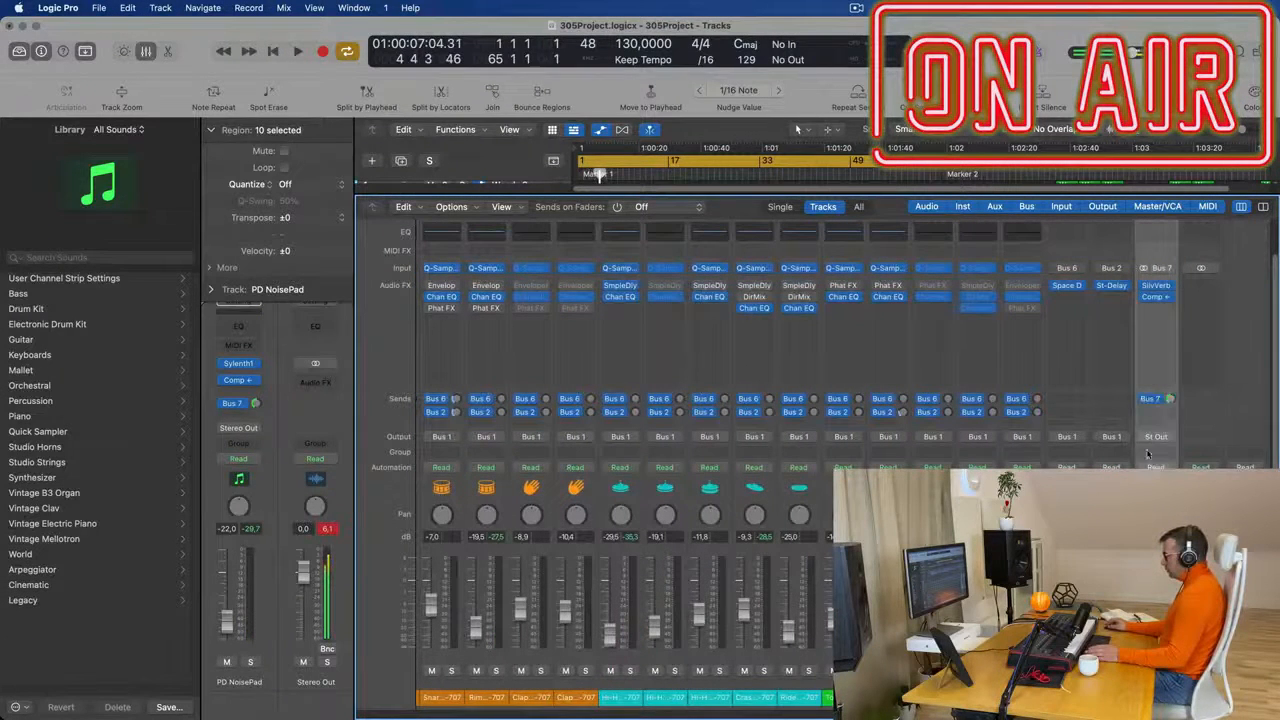
key(space)
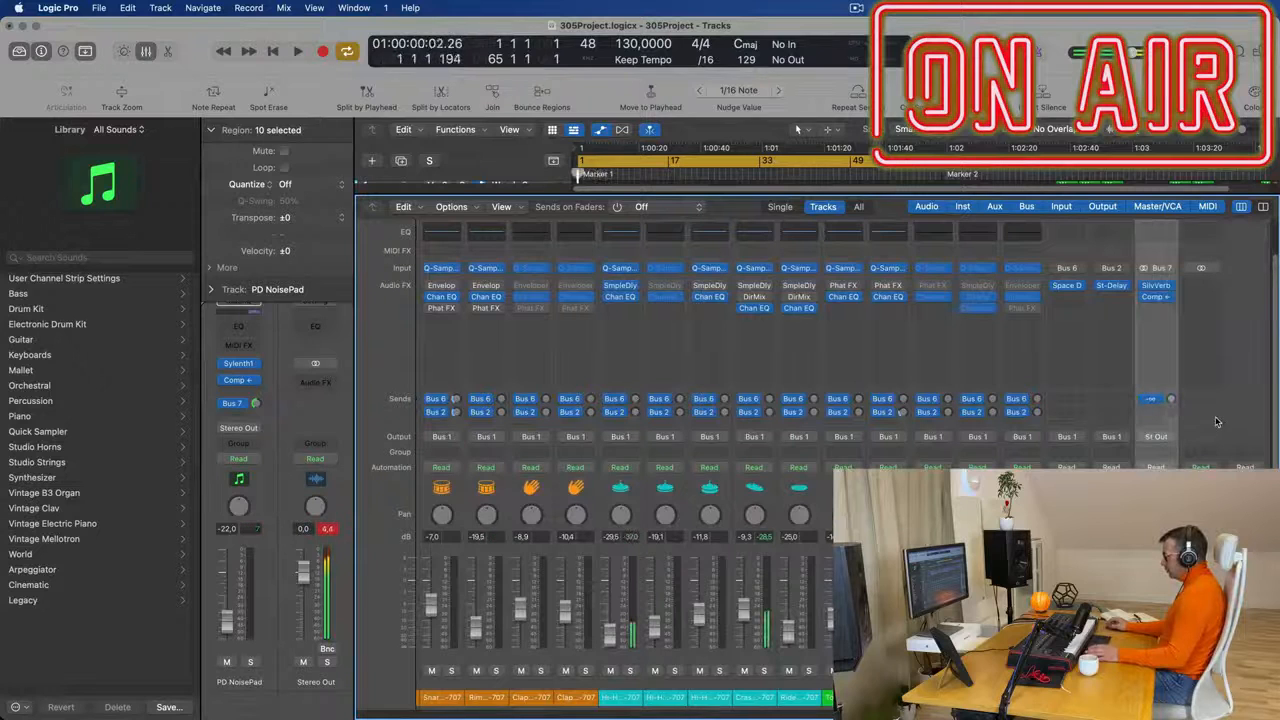
- Remove the Bus 7 send from Aux 7, close the mixer and replay the opening to check the sound
click(1157, 400)
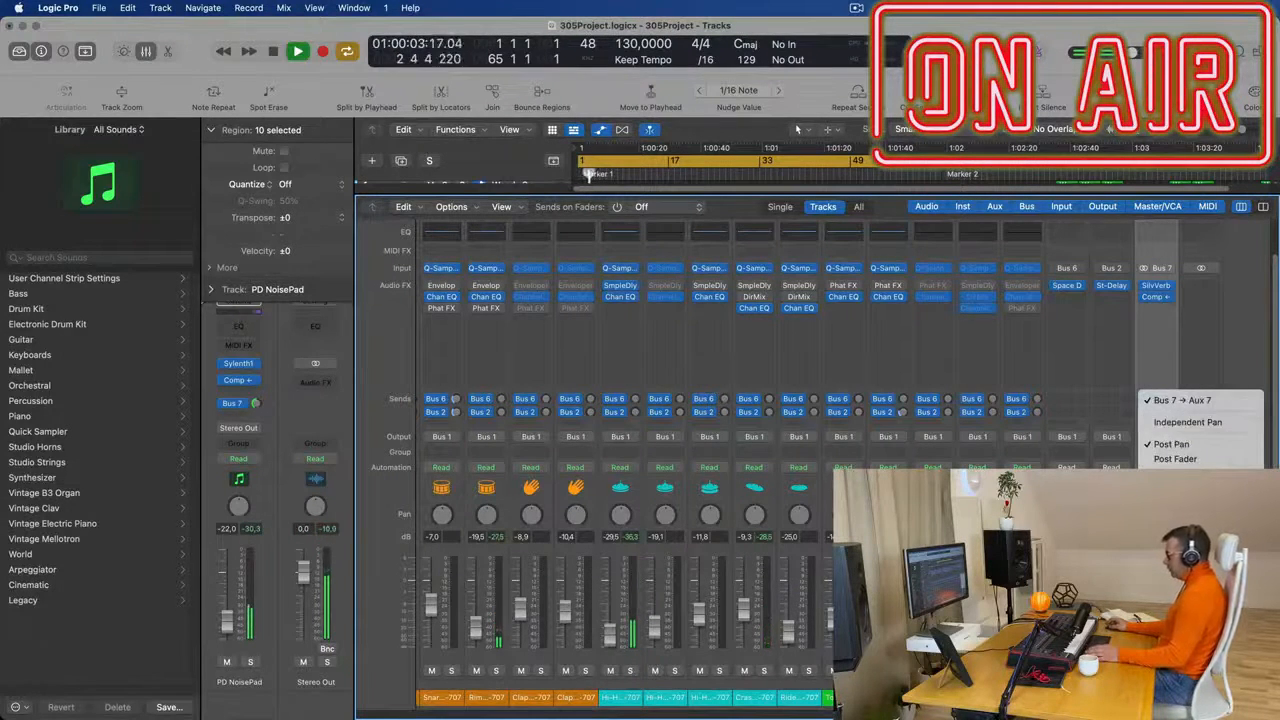
click(1120, 392)
key(space)
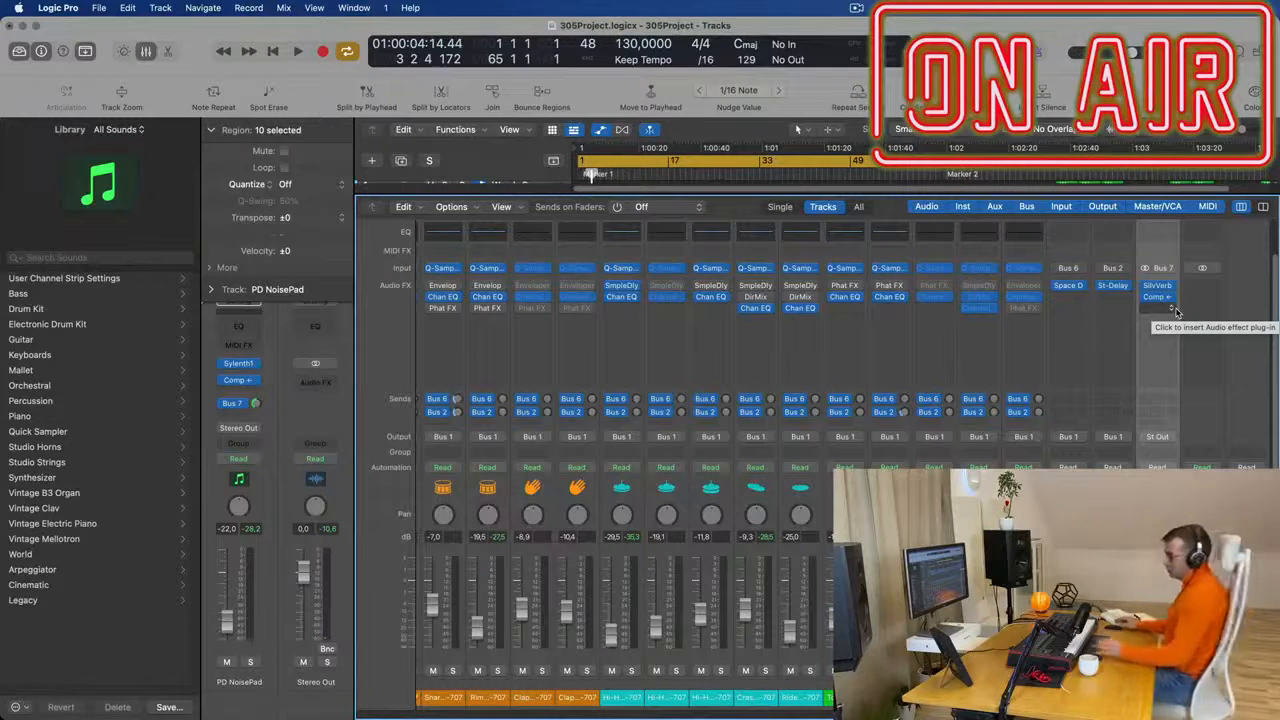
key(space)
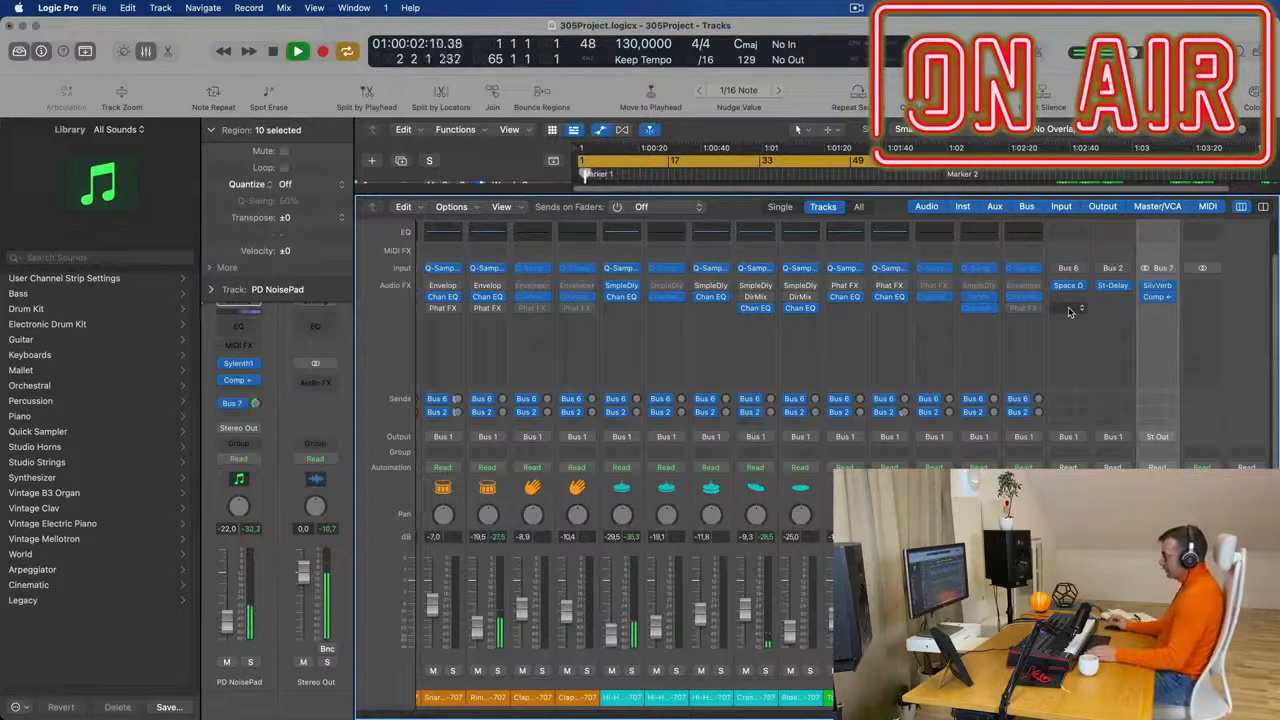
key(x)
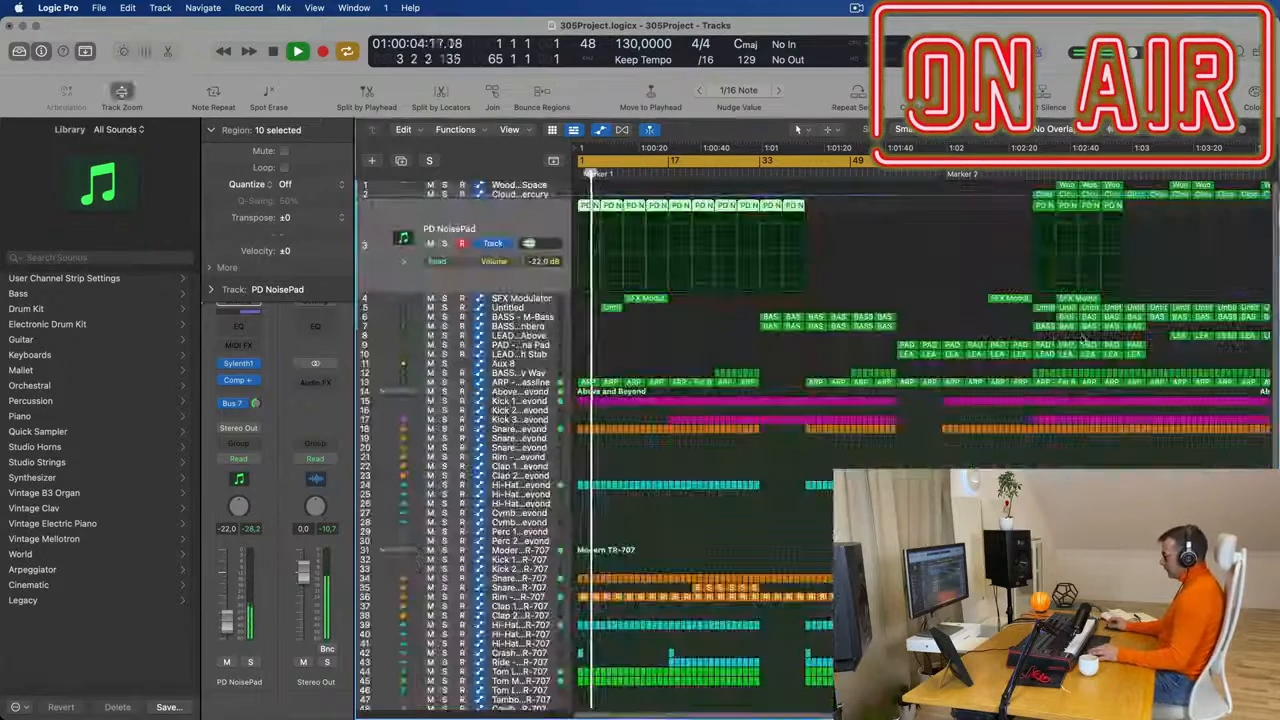
key(space)
key(space)
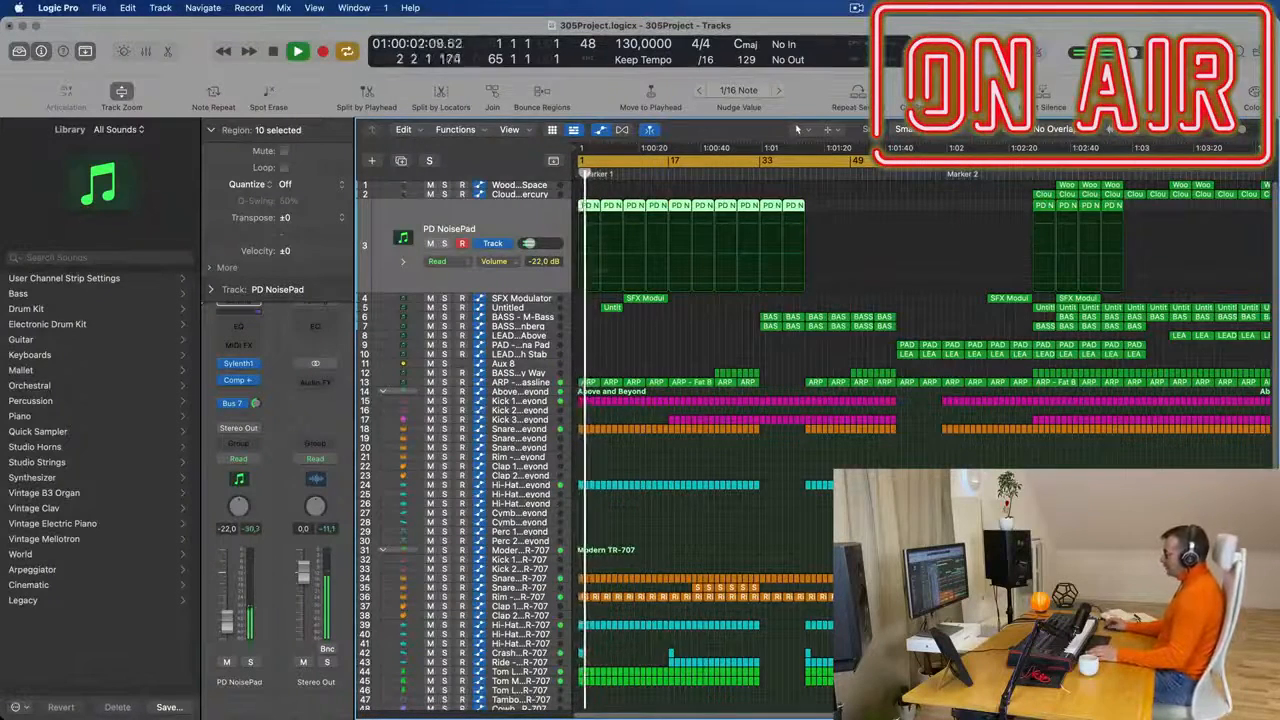
- Set the cycle range to bars 57–73 around the pad and lead section and play it
drag(897, 161, 983, 204)
key(space)
key(space)
- Select the Aux 8 track, open its Channel EQ and move the plug-in window fully into view
click(530, 365)
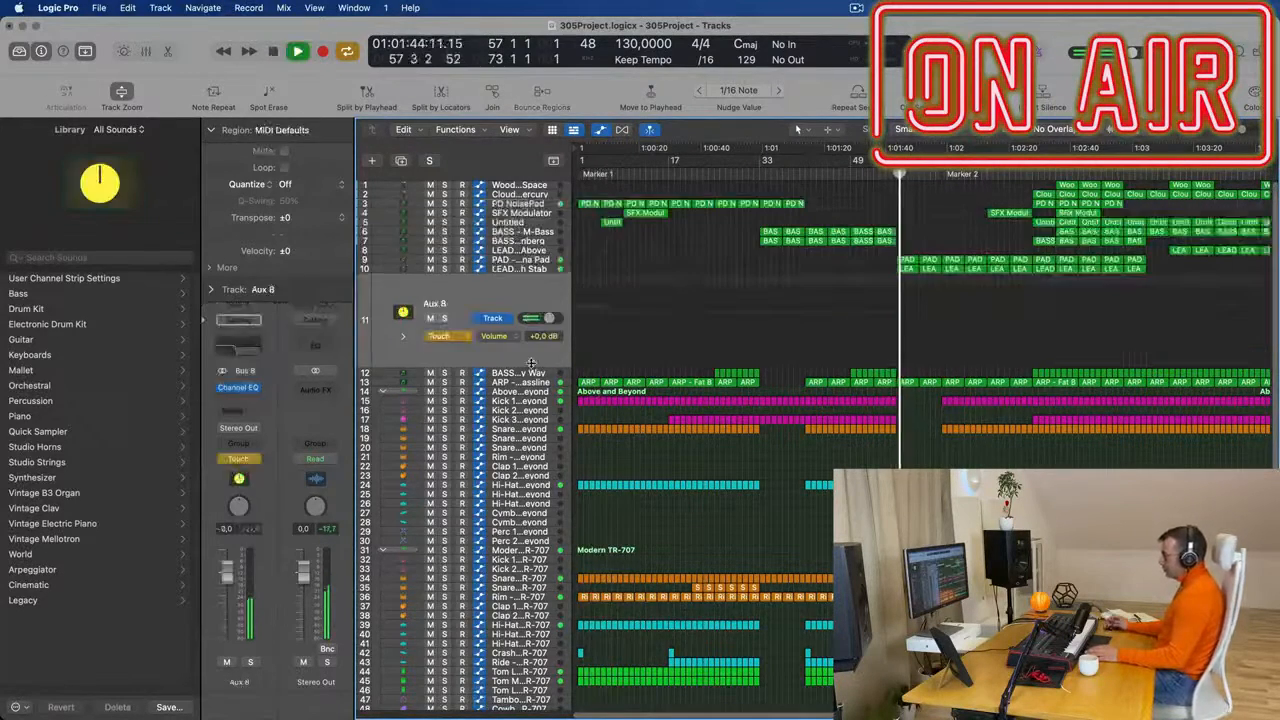
click(232, 350)
drag(538, 695, 335, 93)
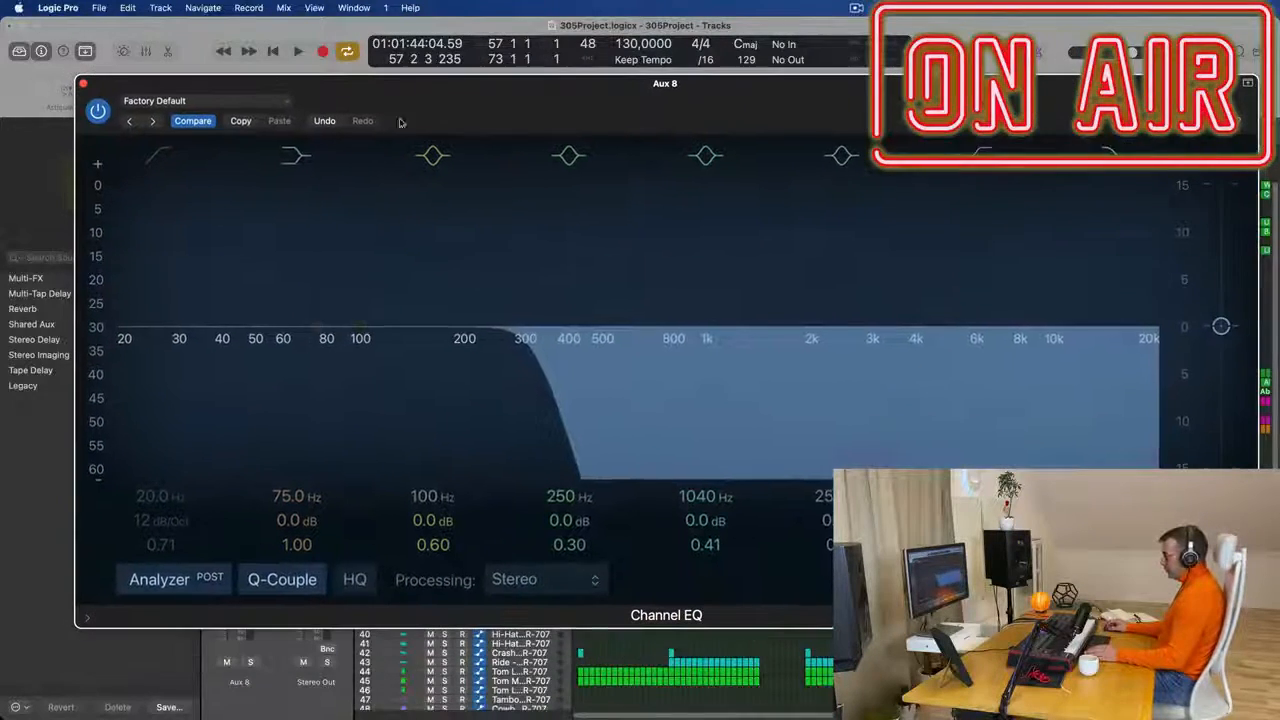
- Shrink the Aux 8 Channel EQ window, move it clear of the opening tracks, check the filter during playback and close it
drag(1257, 627, 910, 490)
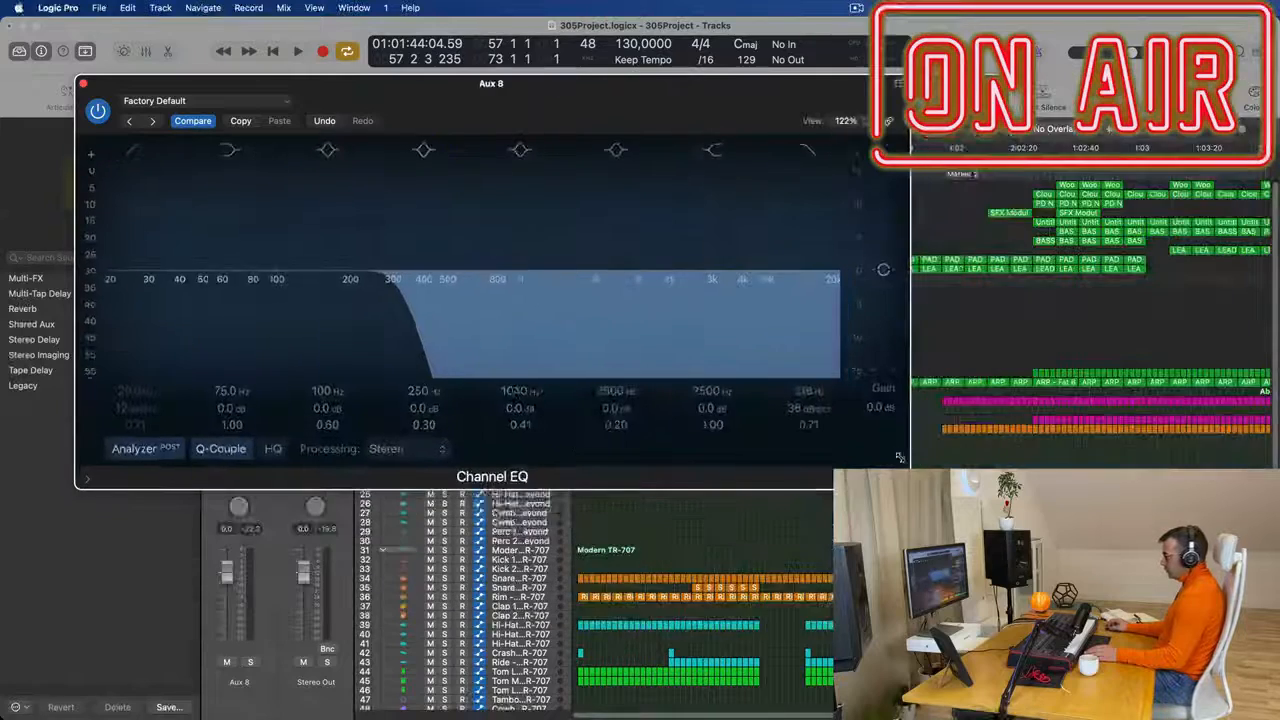
drag(645, 85, 775, 229)
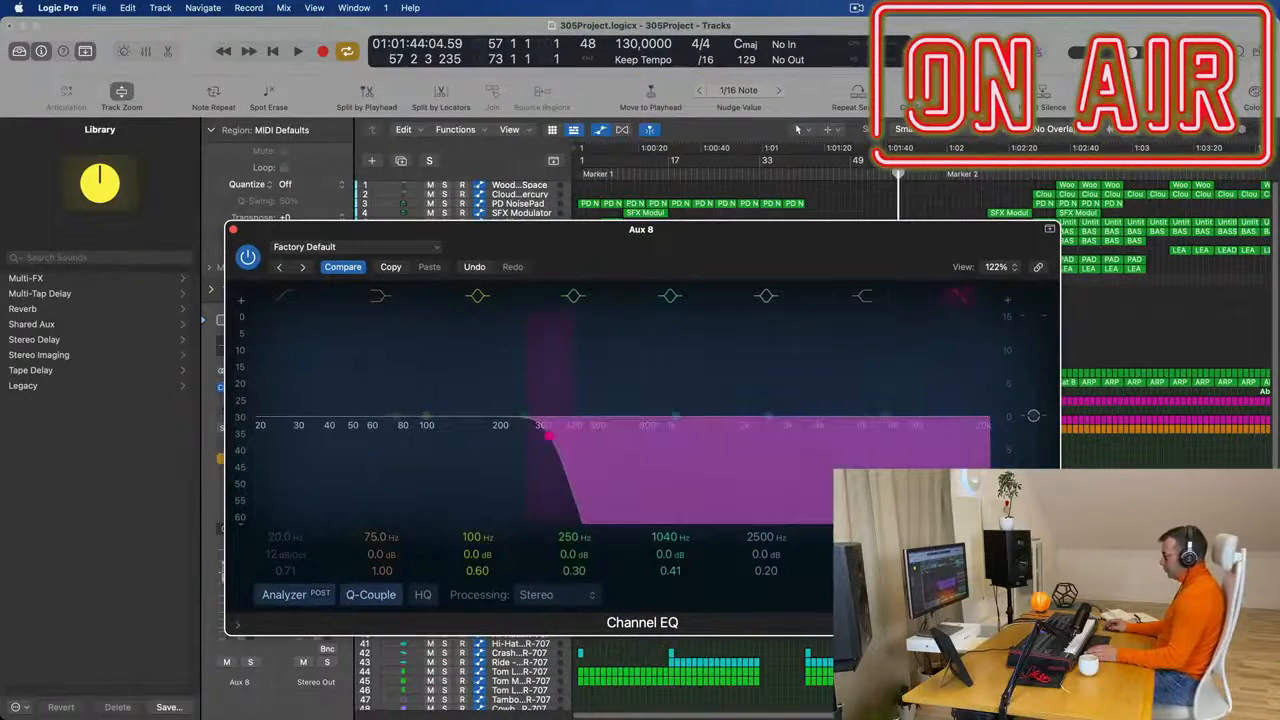
key(space)
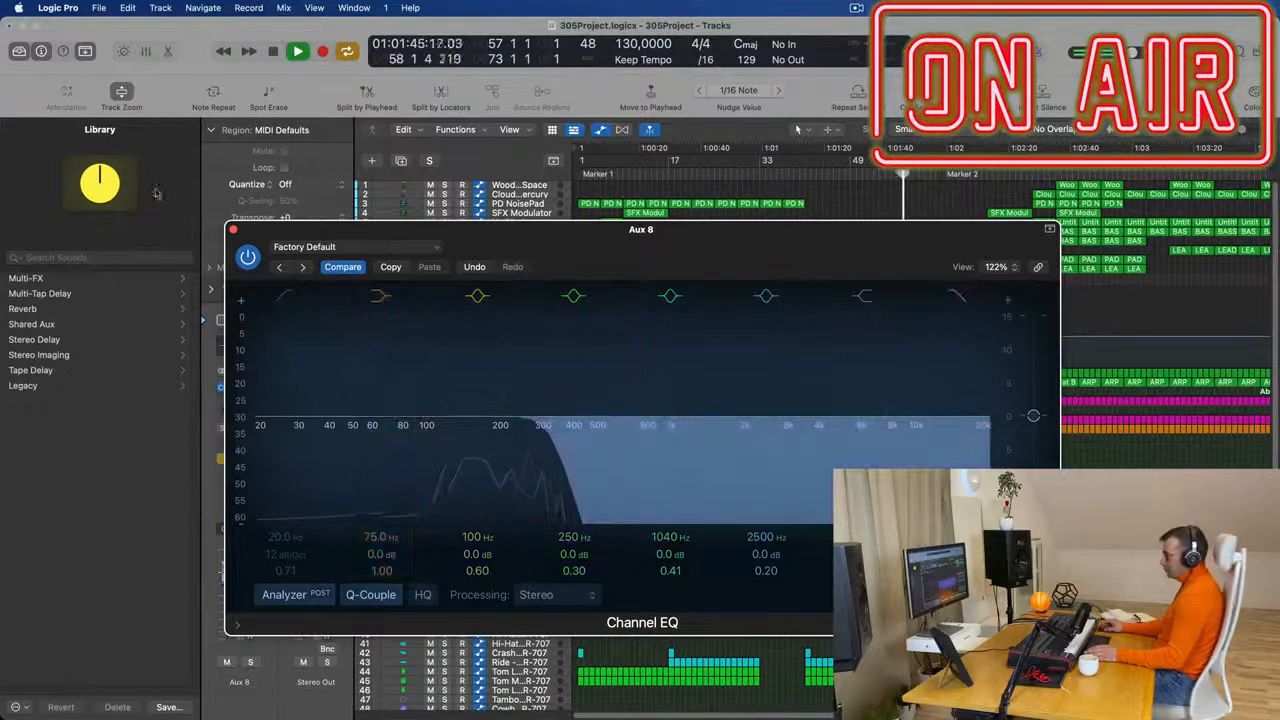
click(234, 230)
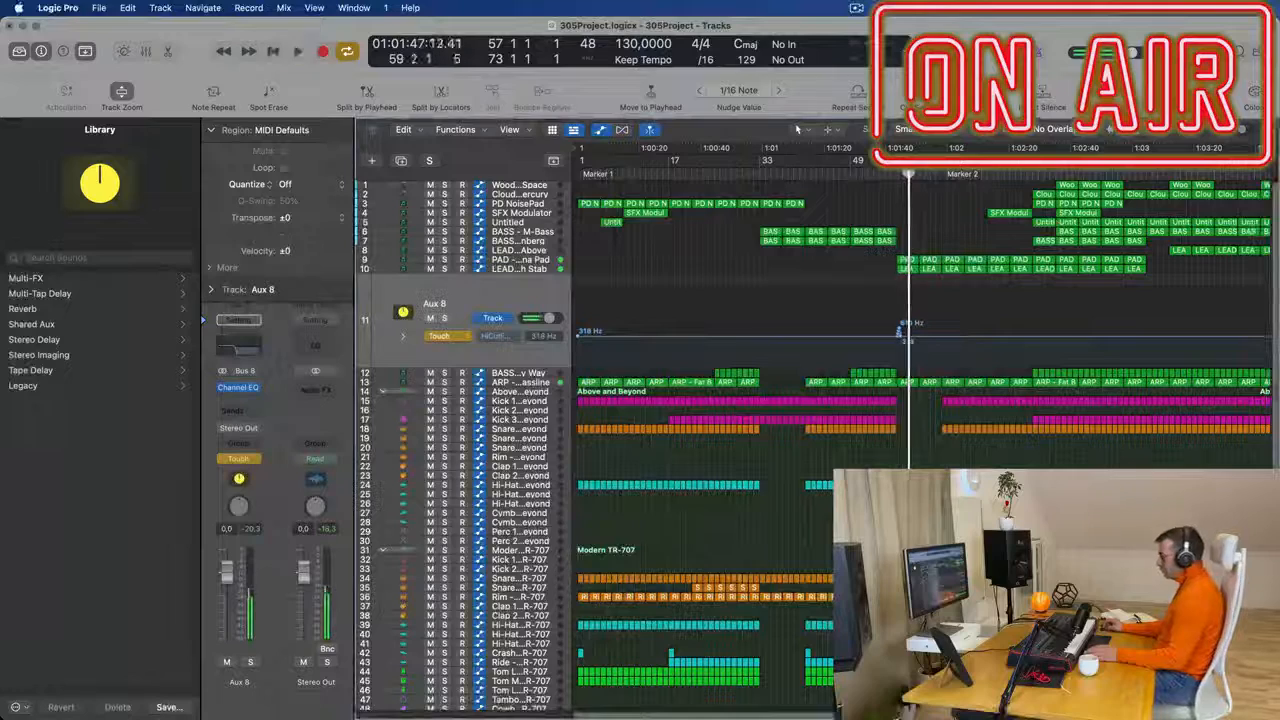
- Shape the Aux 8 high-cut automation to rise from 190 Hz at bar 57 to 3500 Hz near Marker 2 and play it
click(897, 340)
drag(905, 340, 945, 312)
key(space)
key(space)
key(space)
key(space)
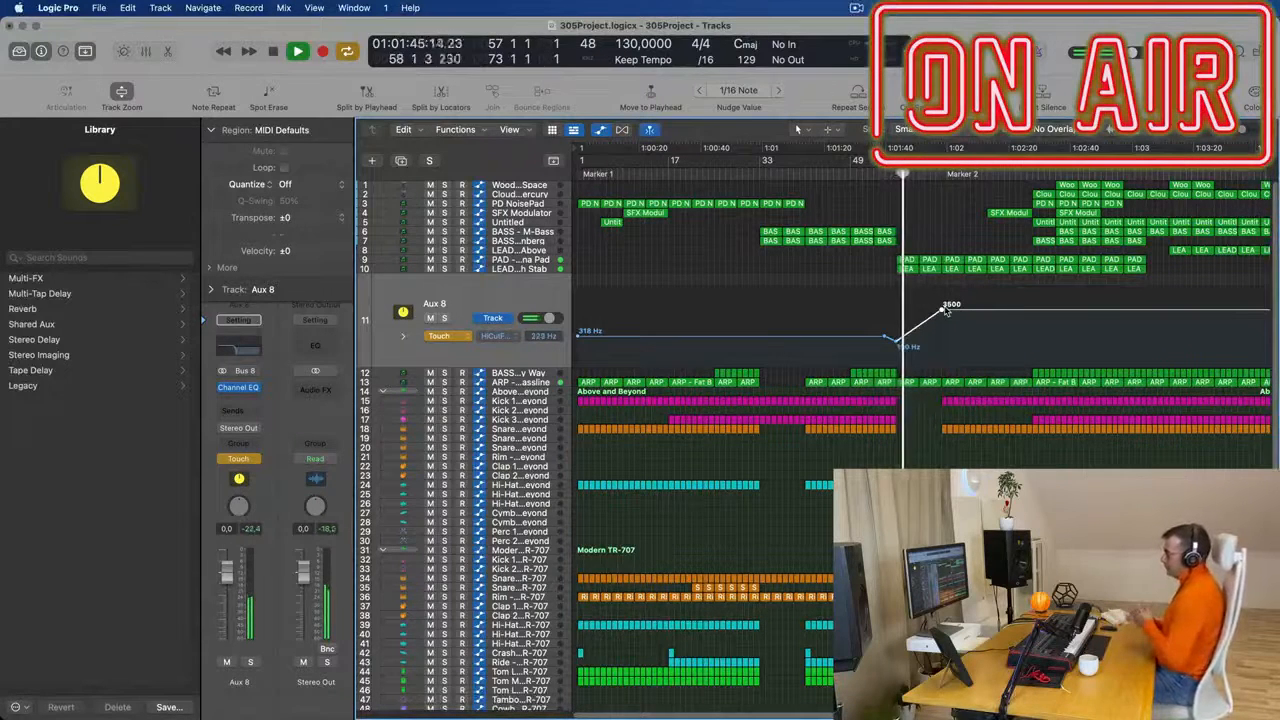
key(space)
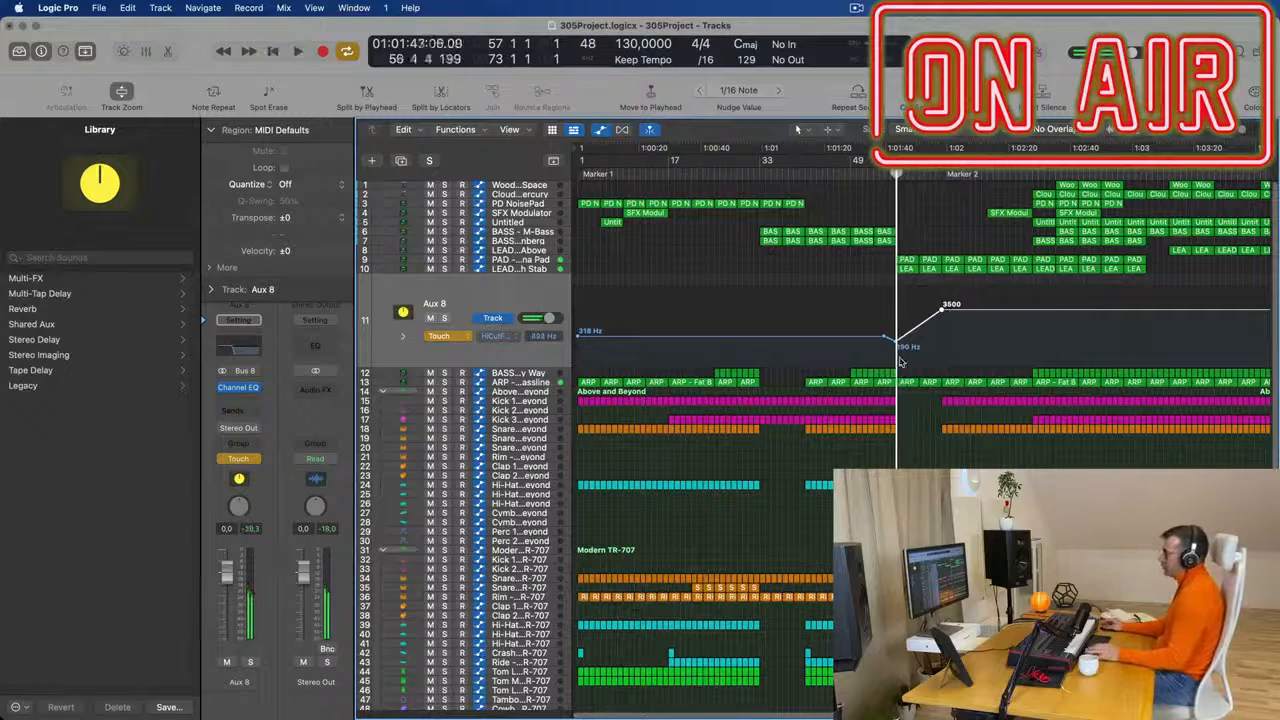
- Join the four selected ARP - Fat Bassline regions starting at bar 57 into one region
click(527, 384)
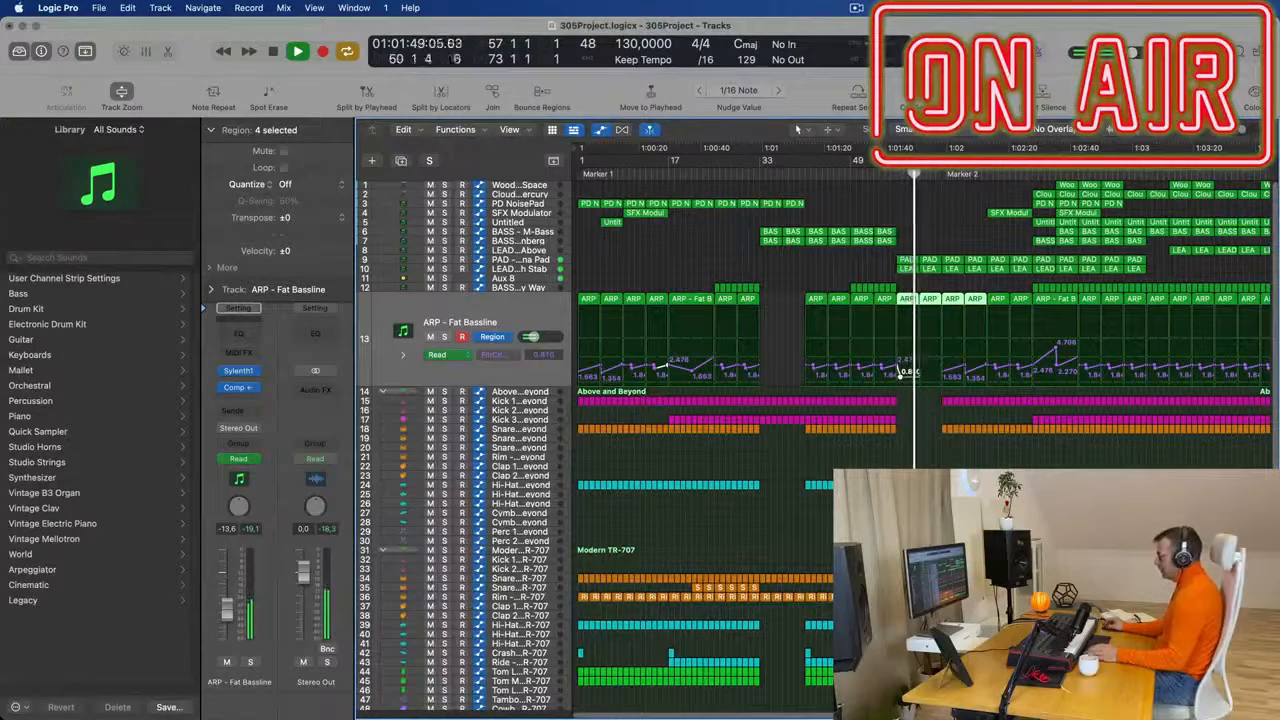
scroll(930, 379, up, 5)
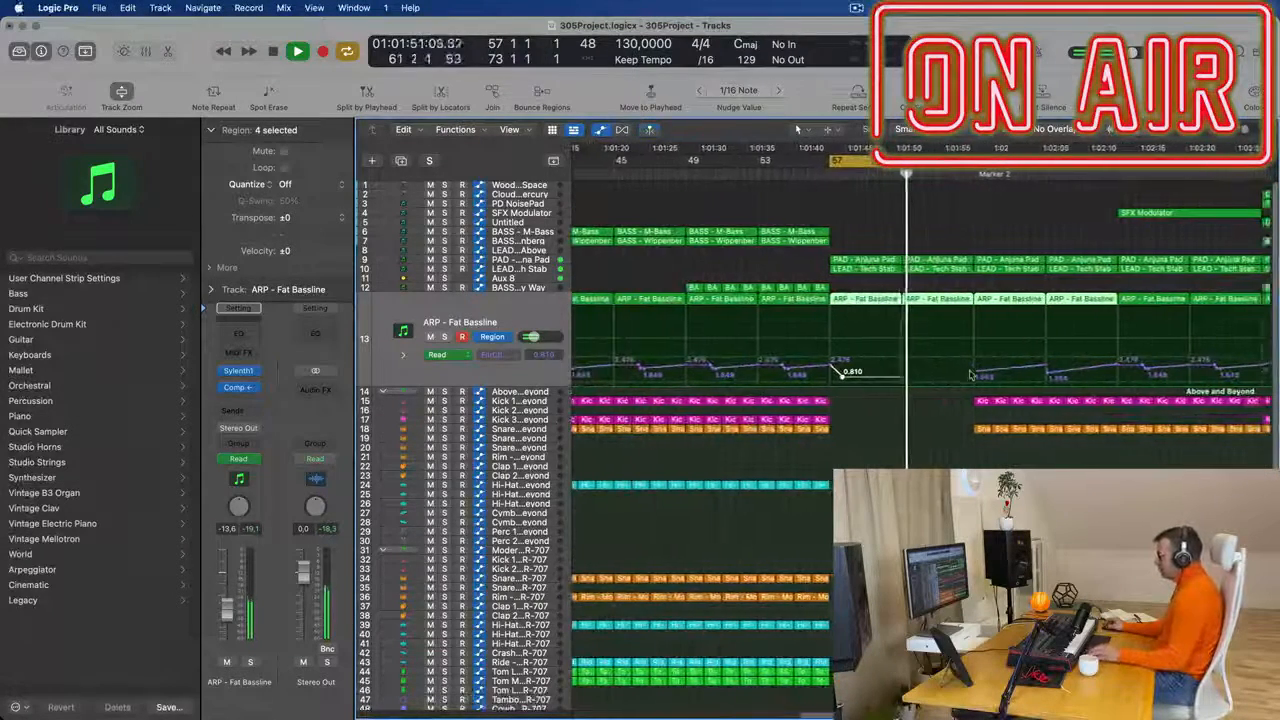
click(975, 373)
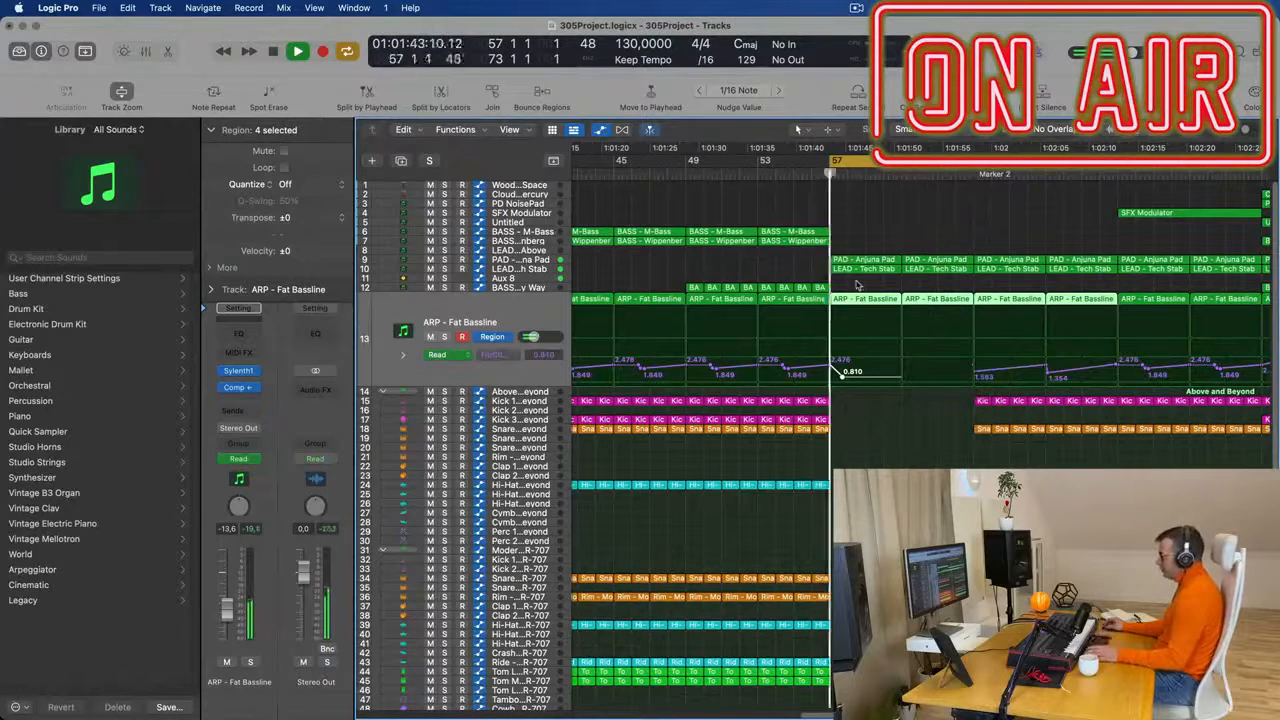
key(super+j)
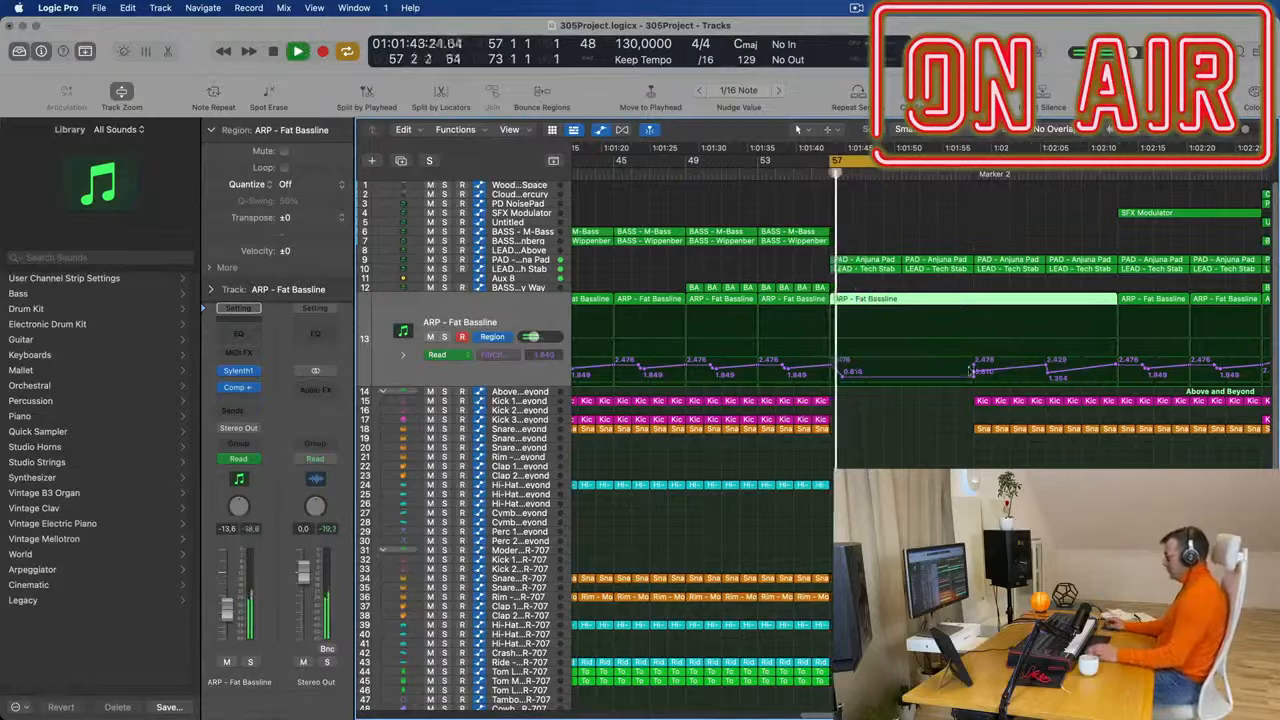
- Reshape the joined ARP region's filter cutoff automation into one continuous rise from 1.230 at bar 57 to the region's end
drag(979, 379, 836, 371)
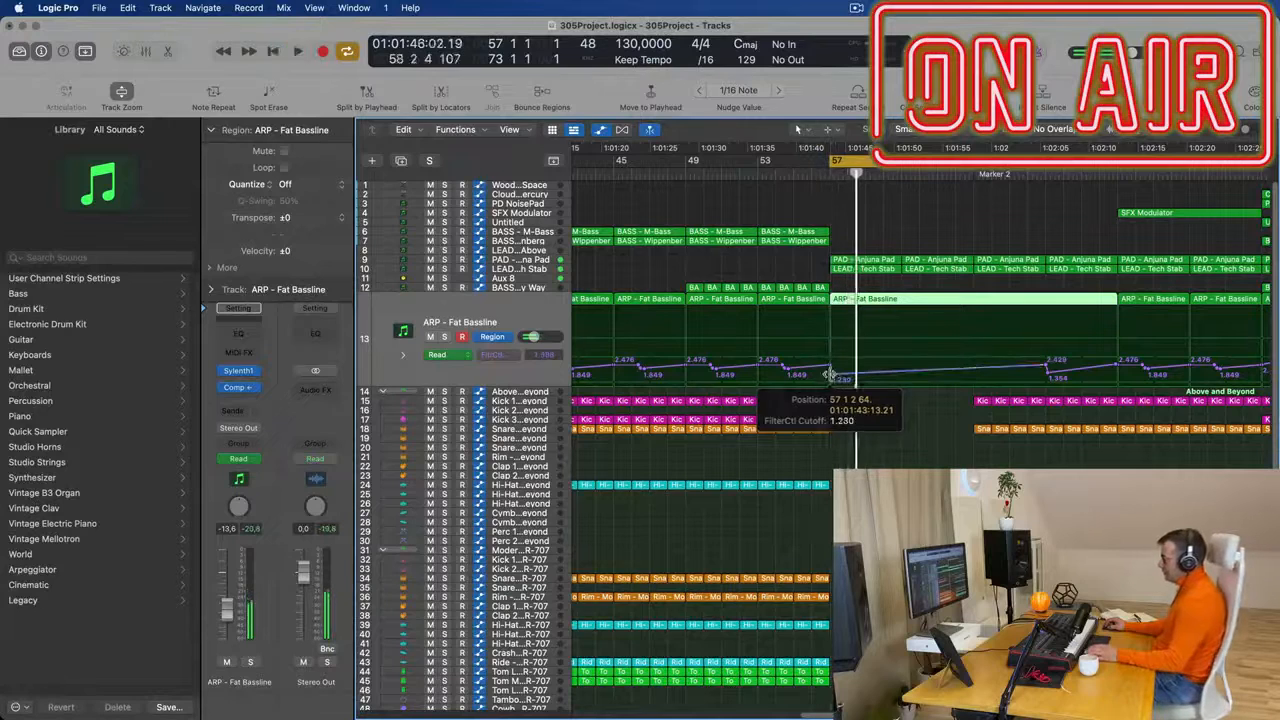
click(831, 372)
key(space)
key(space)
click(830, 376)
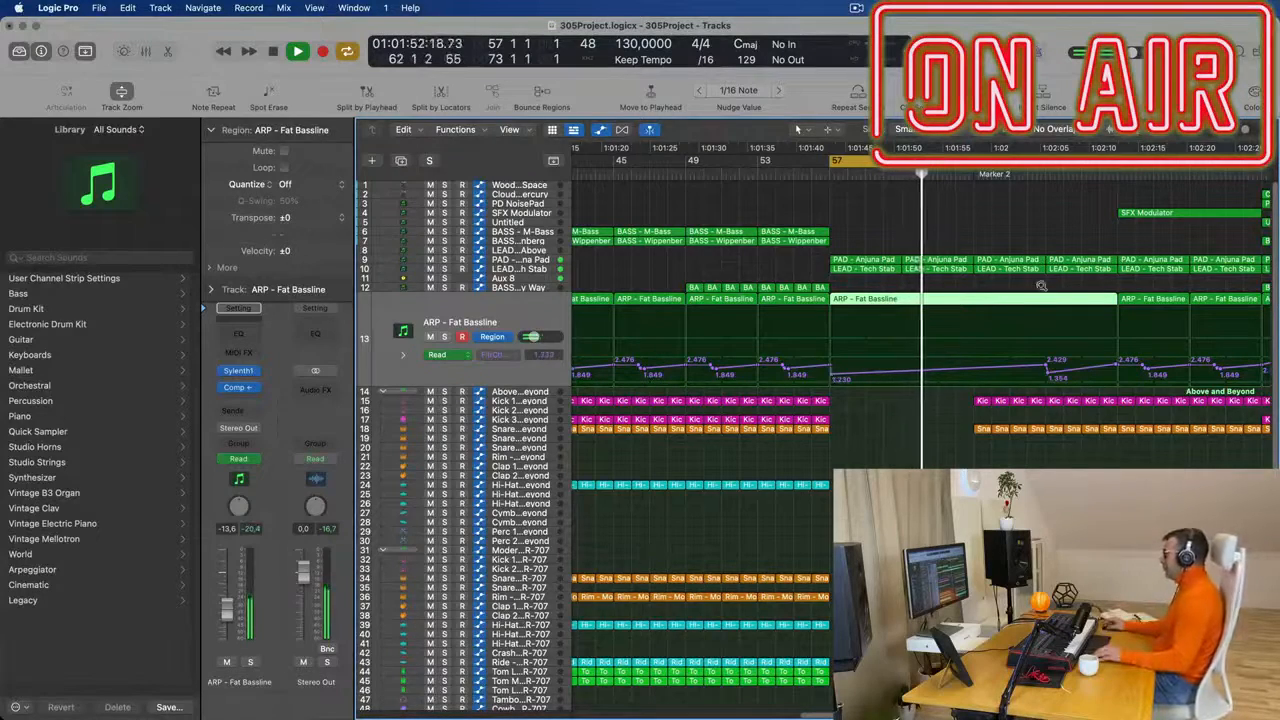
scroll(1041, 286, down, 5)
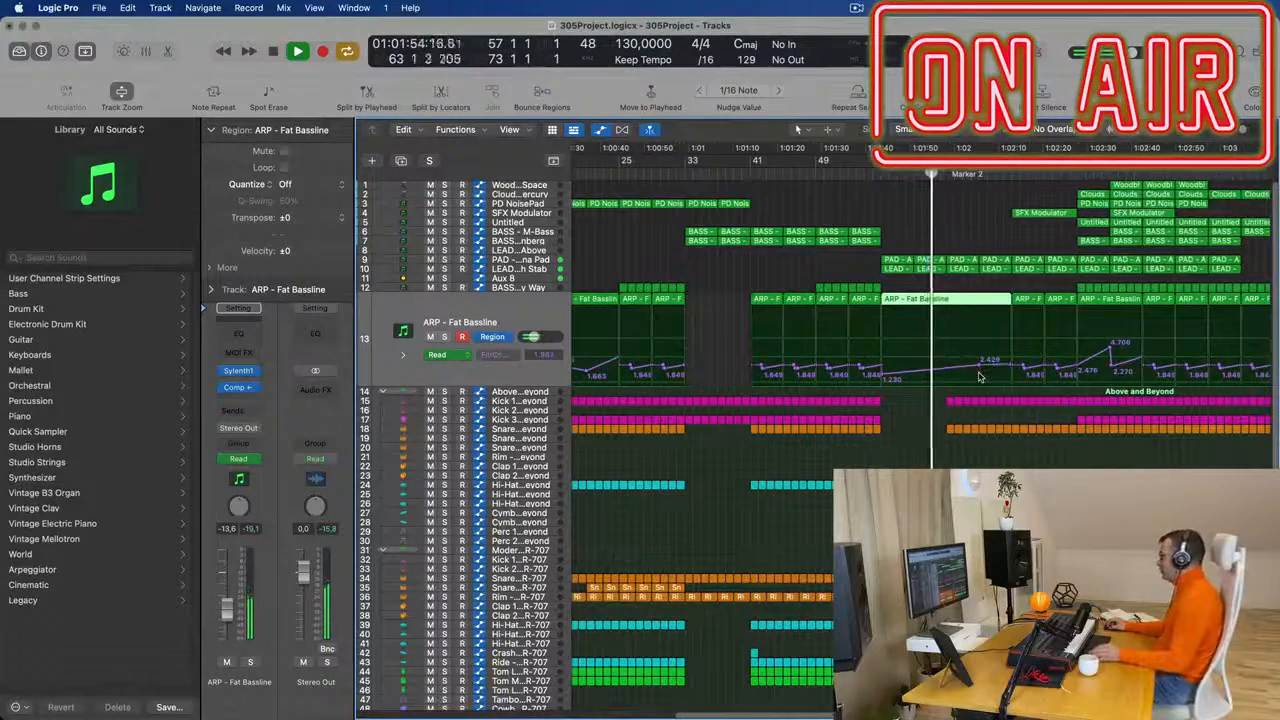
mouse_move(988, 361)
mouse_down()
mouse_move(942, 363)
mouse_move(1010, 363)
mouse_up()
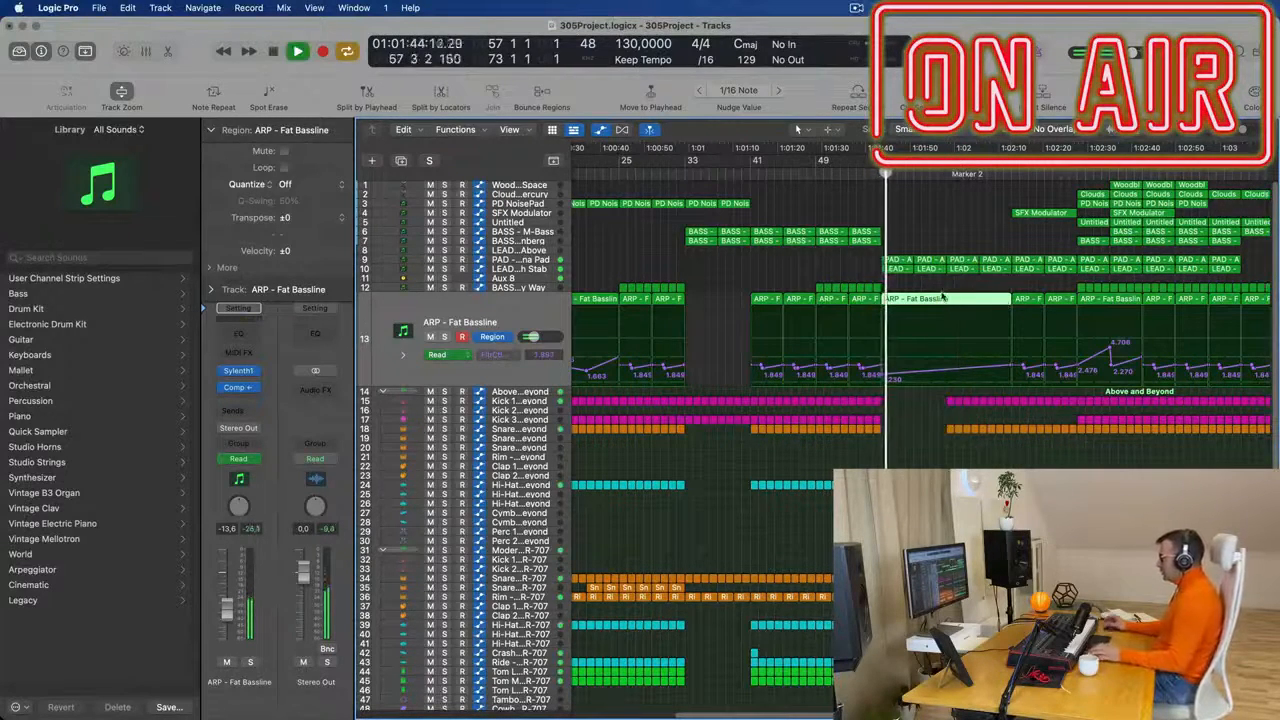
- Lower the Aux 8 high-cut automation point near Marker 2 to 1900 Hz
click(530, 280)
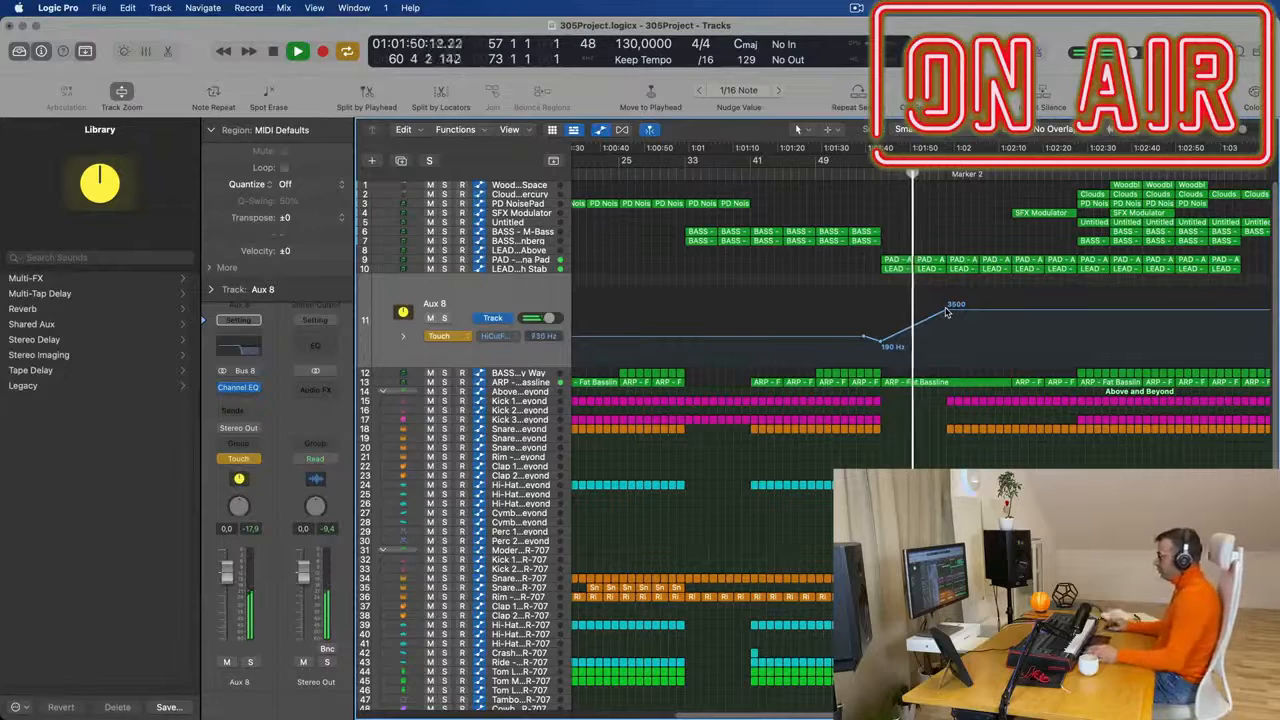
mouse_move(947, 313)
mouse_down()
mouse_move(947, 291)
mouse_move(944, 328)
mouse_move(944, 317)
mouse_up()
click(945, 317)
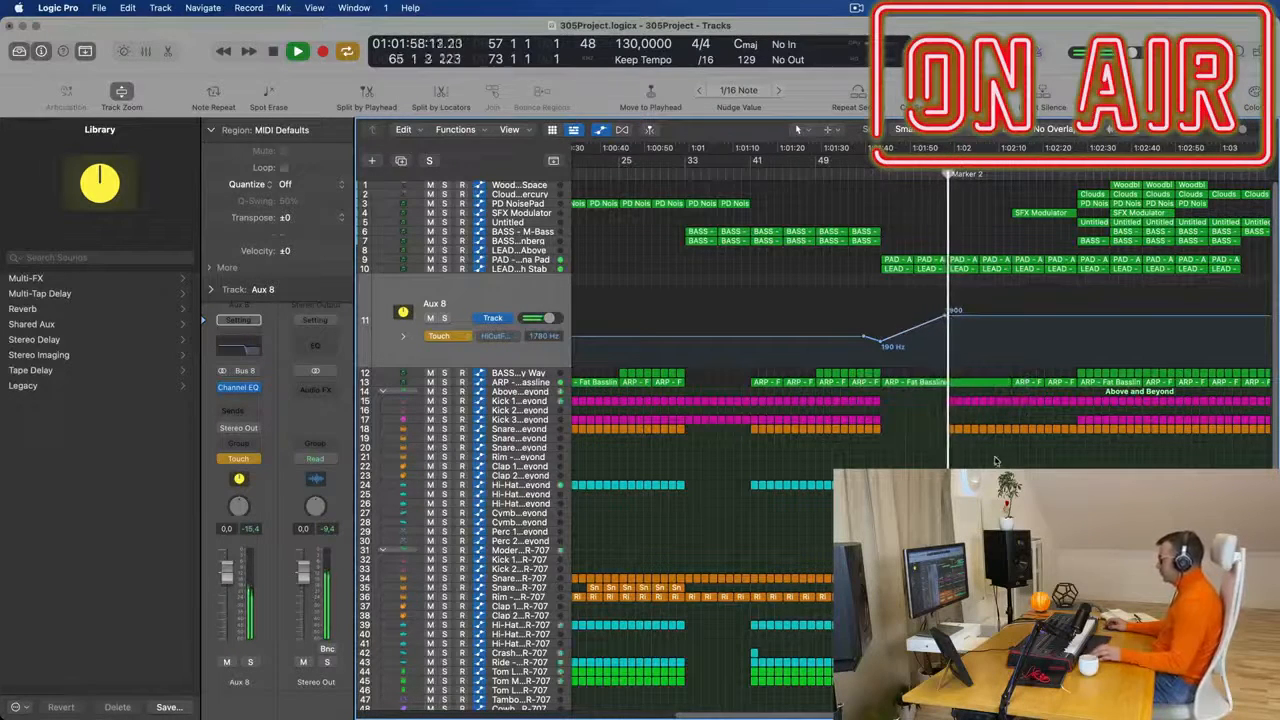
- Delete the drum regions below the kick tracks in bars 65–73, keeping Kick 1, and replay the section
key(super+Right)
key(super+Right)
key(super+Right)
key(super+Right)
drag(936, 419, 1060, 692)
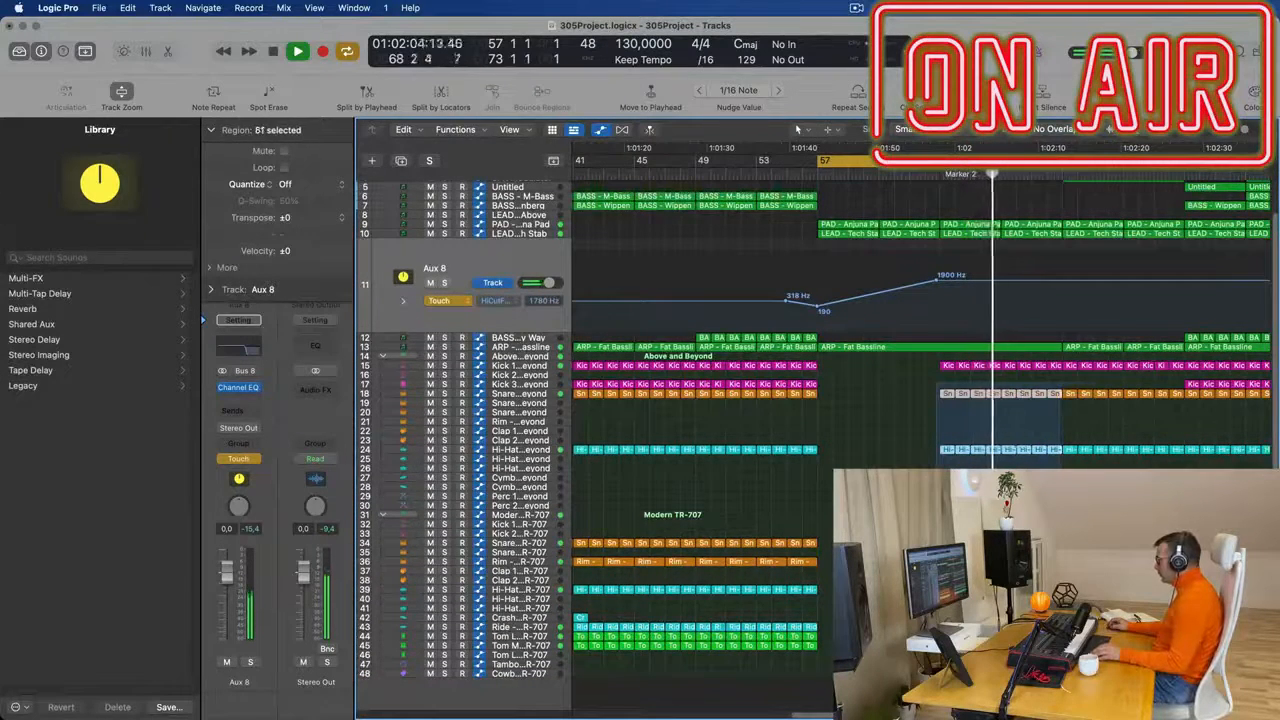
key(Delete)
scroll(1074, 351, up, 3)
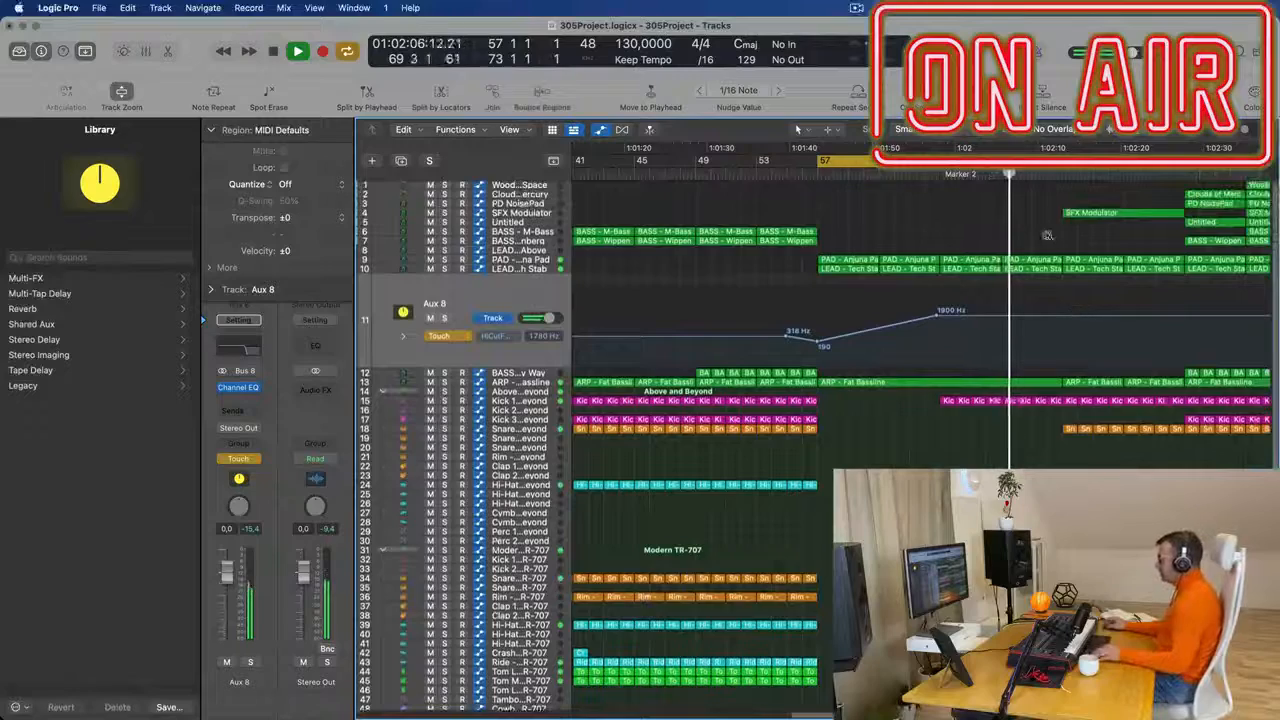
key(super+Left)
key(super+Left)
key(super+Left)
key(super+Left)
key(space)
key(space)
key(super+Right)
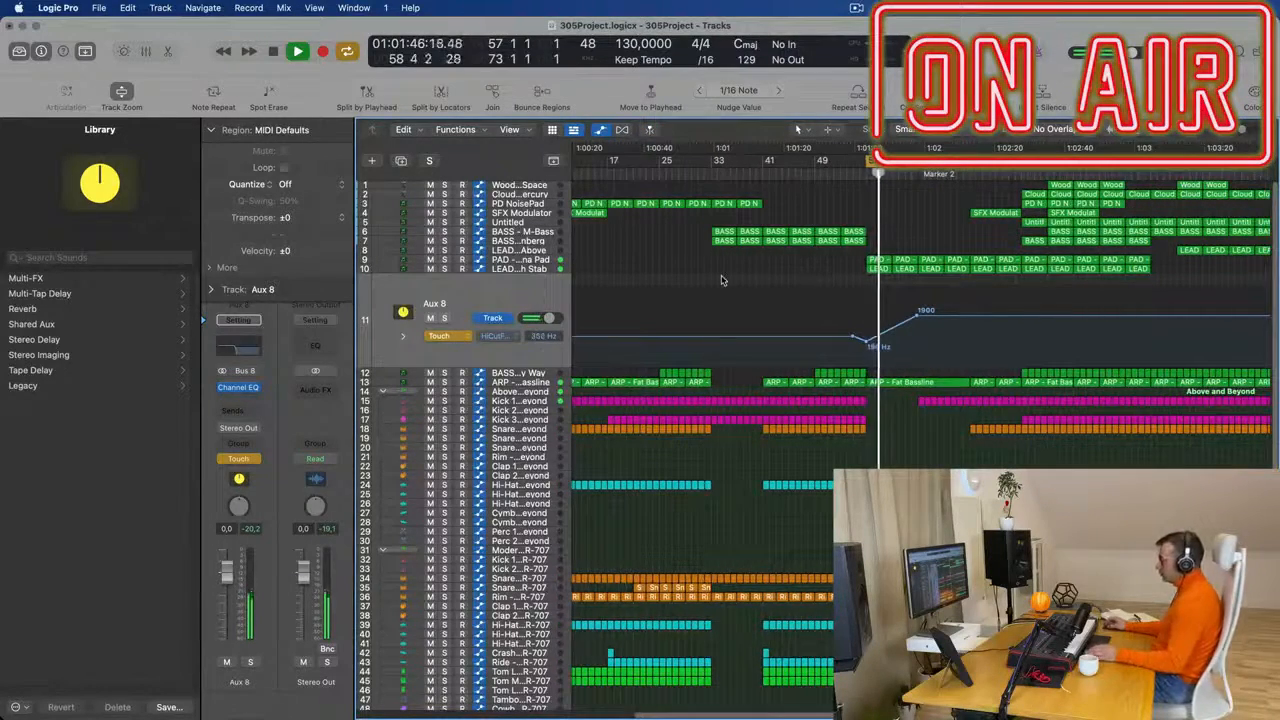
- Add a Bus 8 send to Aux 8 and adjust its send level during playback
click(238, 411)
mouse_move(240, 432)
click(362, 243)
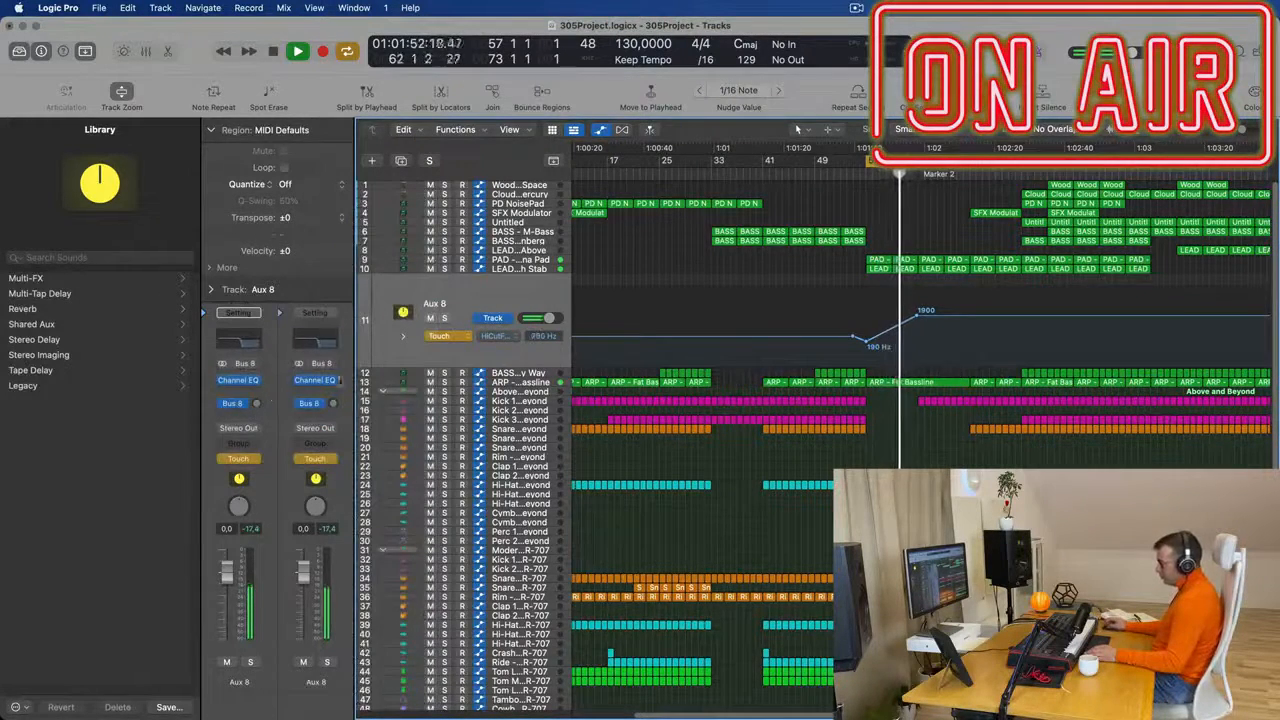
drag(256, 406, 274, 357)
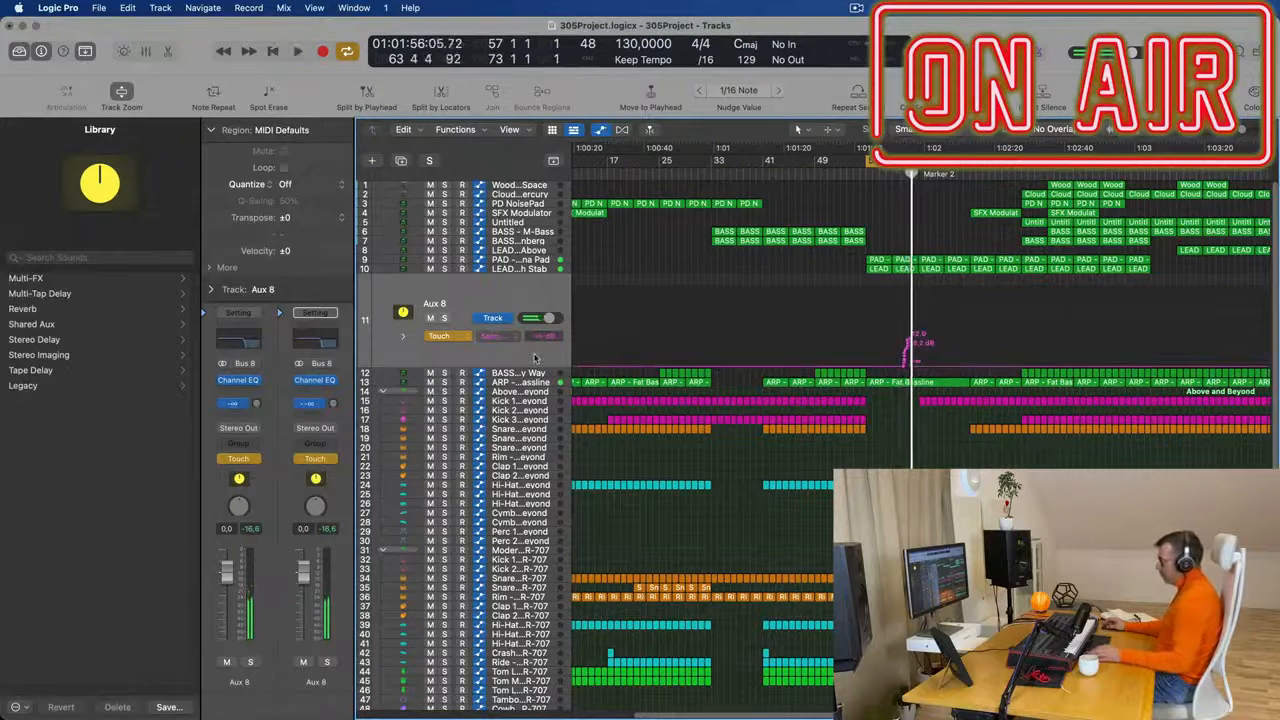
- Undo the recorded send-level automation on Aux 8 and switch the track's automation mode to Read
key(super+z)
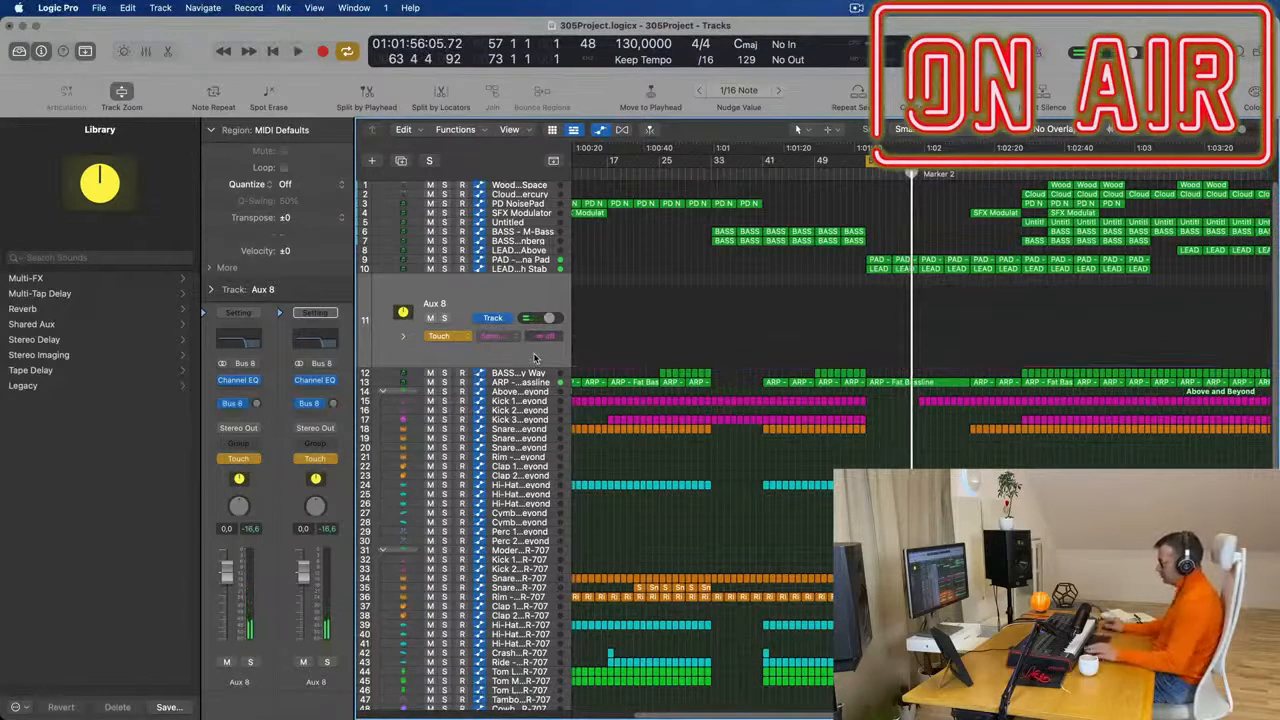
click(438, 336)
click(440, 321)
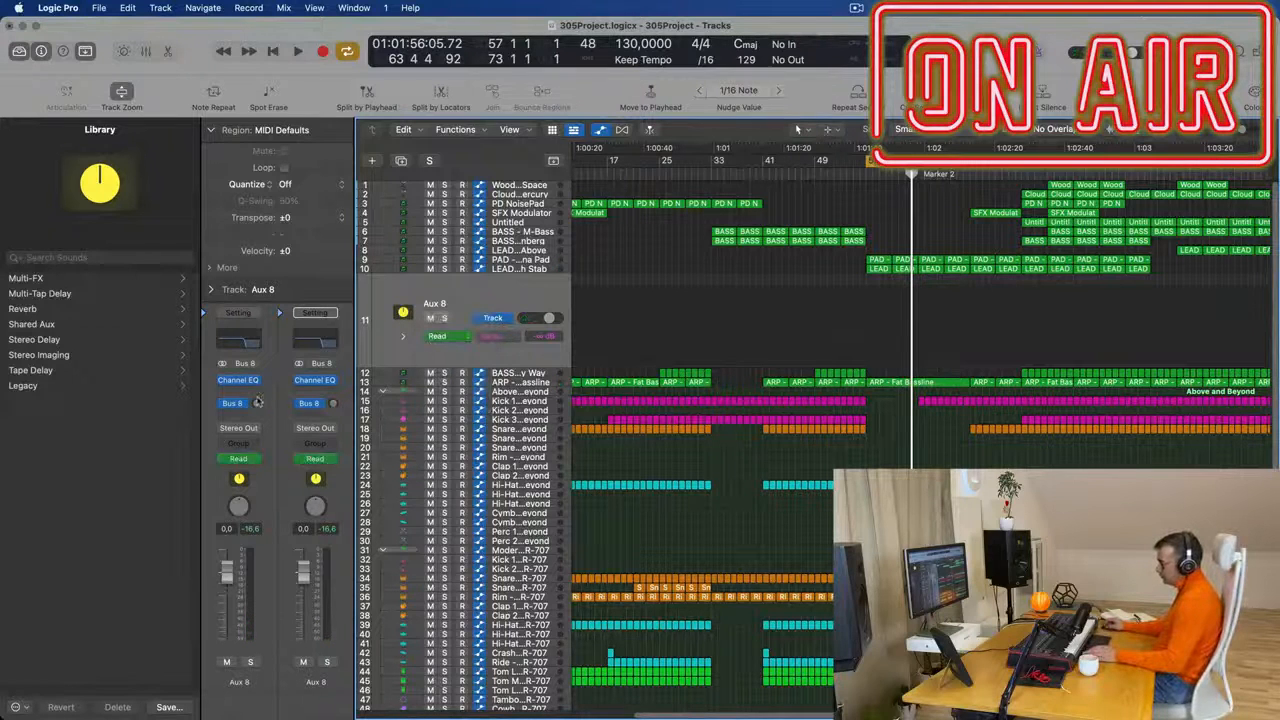
- Set the Aux 8 send level to -5.8 dB, reroute the send to Bus 7 and play the section
key(space)
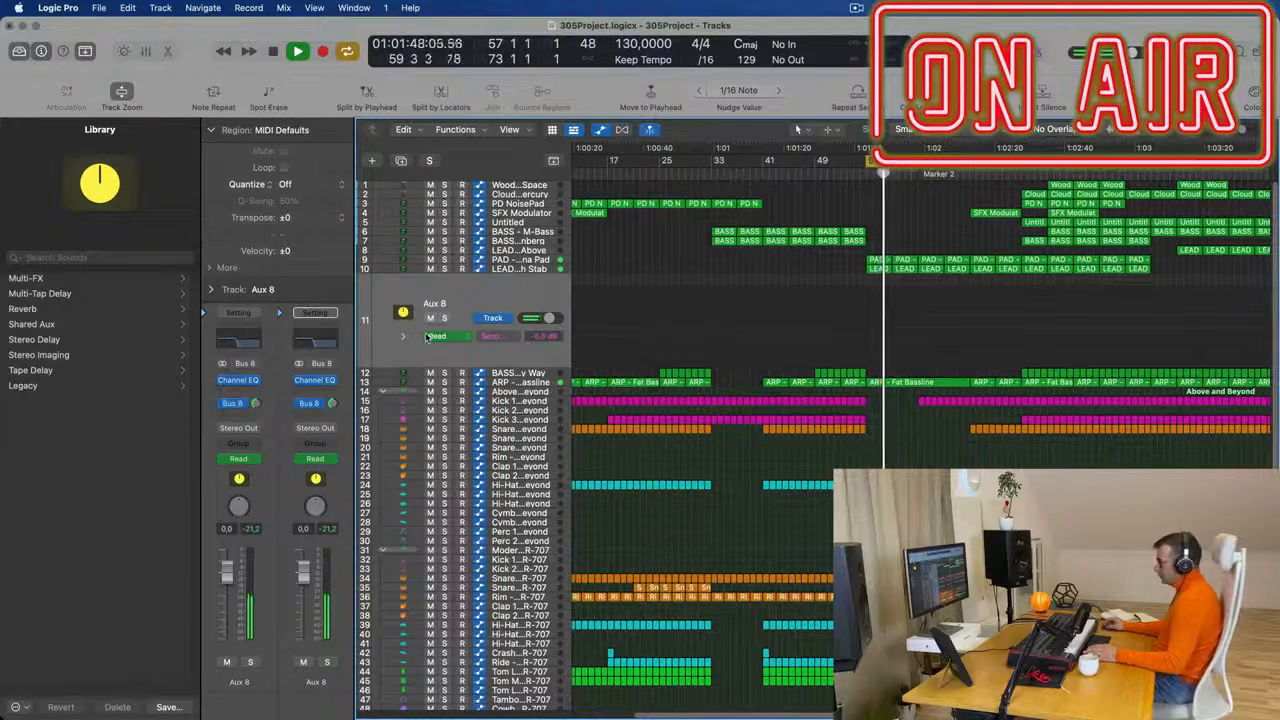
click(238, 404)
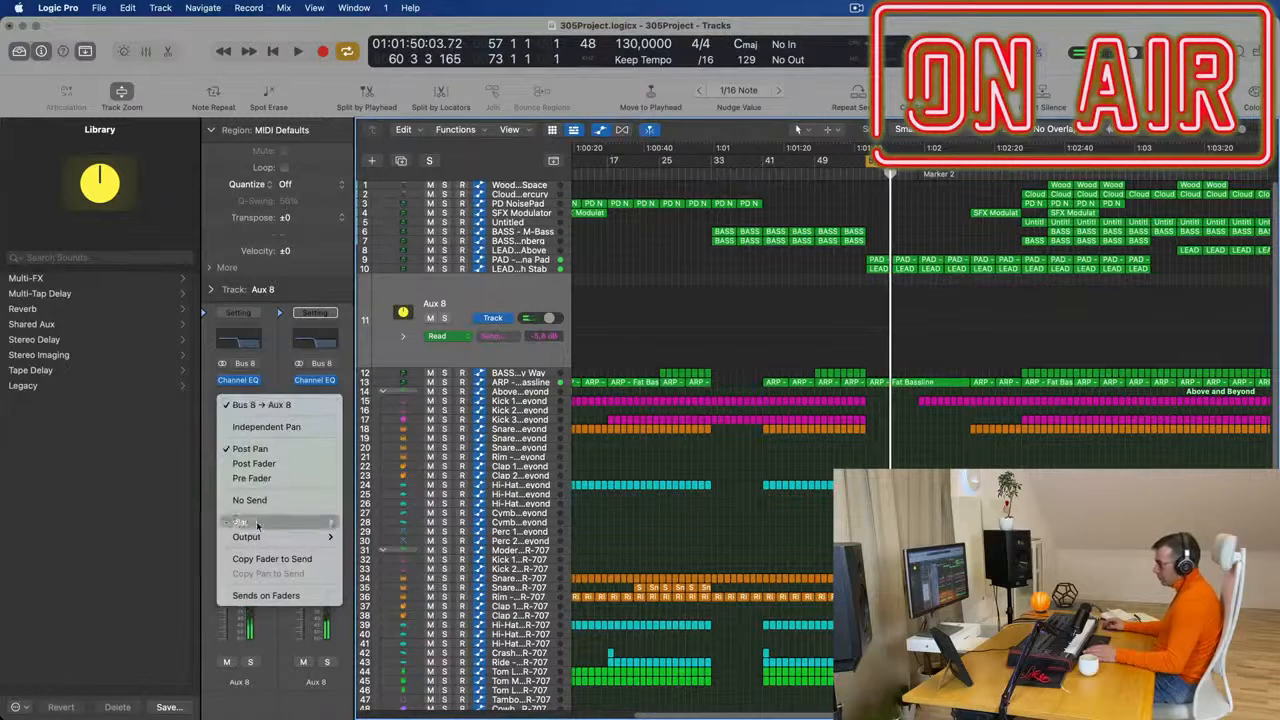
mouse_move(255, 522)
click(405, 230)
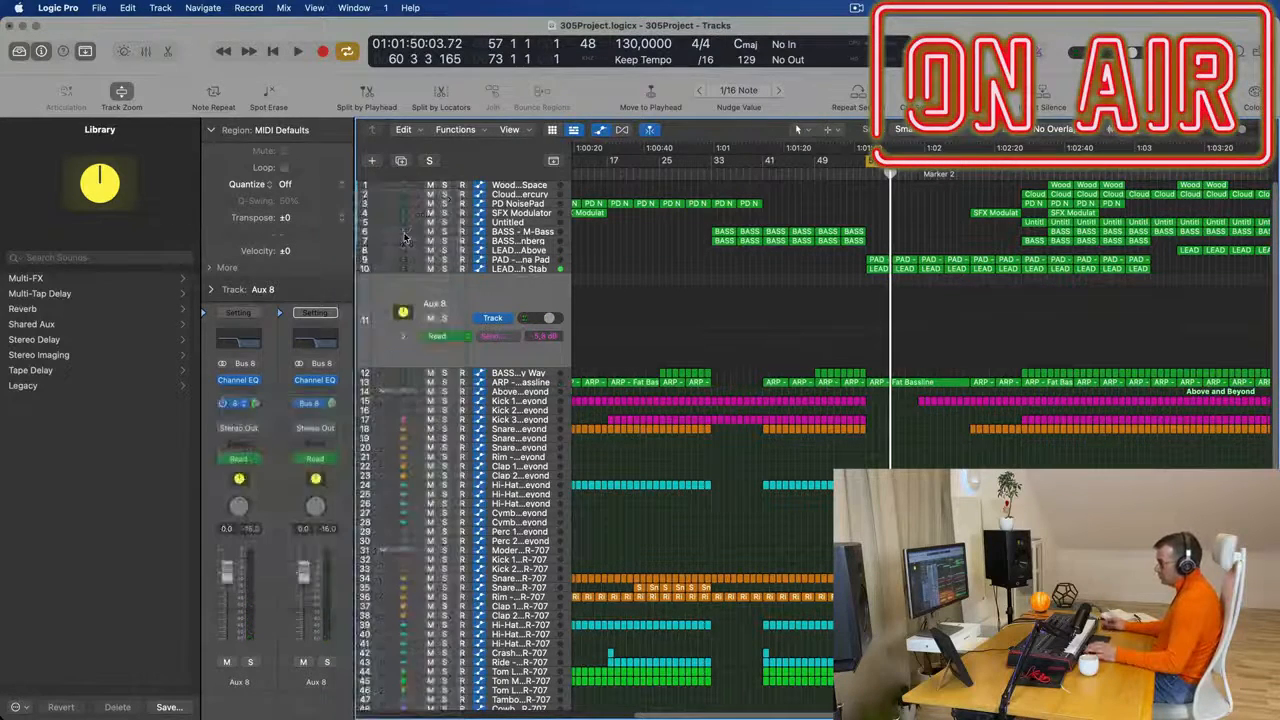
key(space)
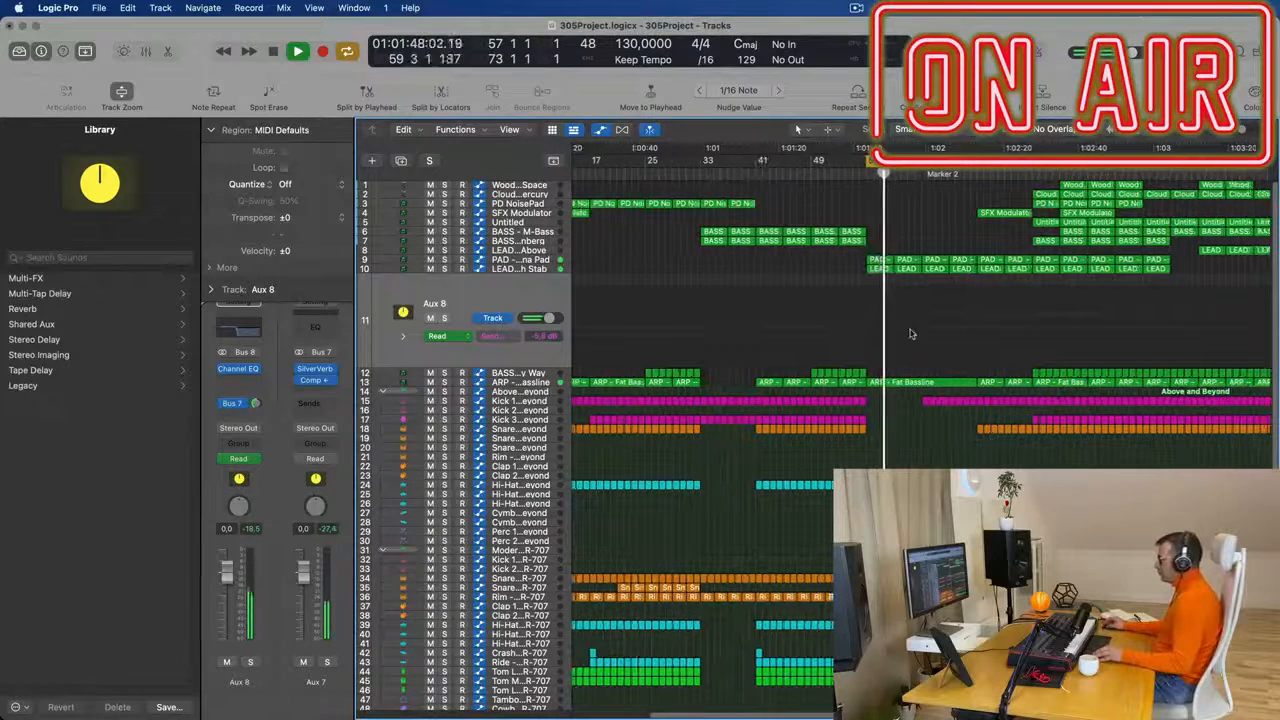
- Lower the starting point of the joined ARP - Fat Bassline region's filter cutoff automation at bar 57 to about 0.73
click(545, 383)
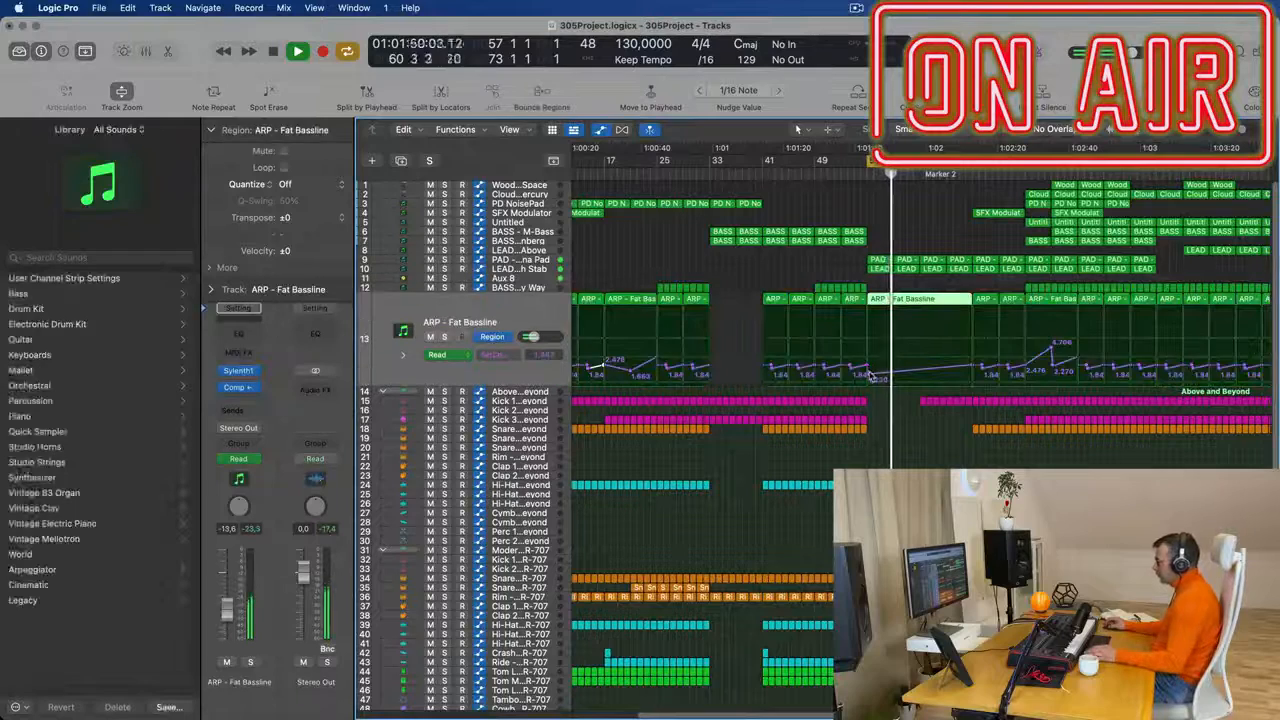
click(878, 372)
drag(869, 376, 869, 376)
key(super+Left)
key(super+Left)
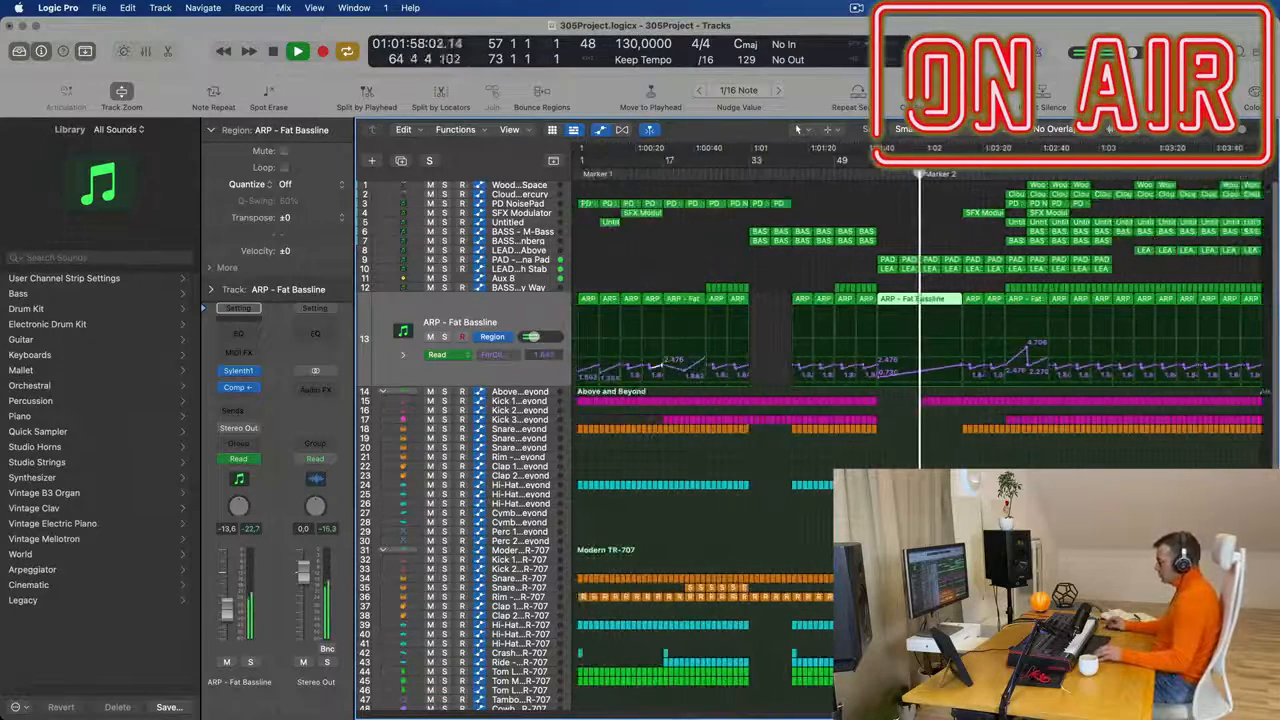
- Reshape the Above and Beyond low-cut automation from 141 Hz at Marker 2 to 175 Hz, removing the 8250 Hz peak after it
click(545, 395)
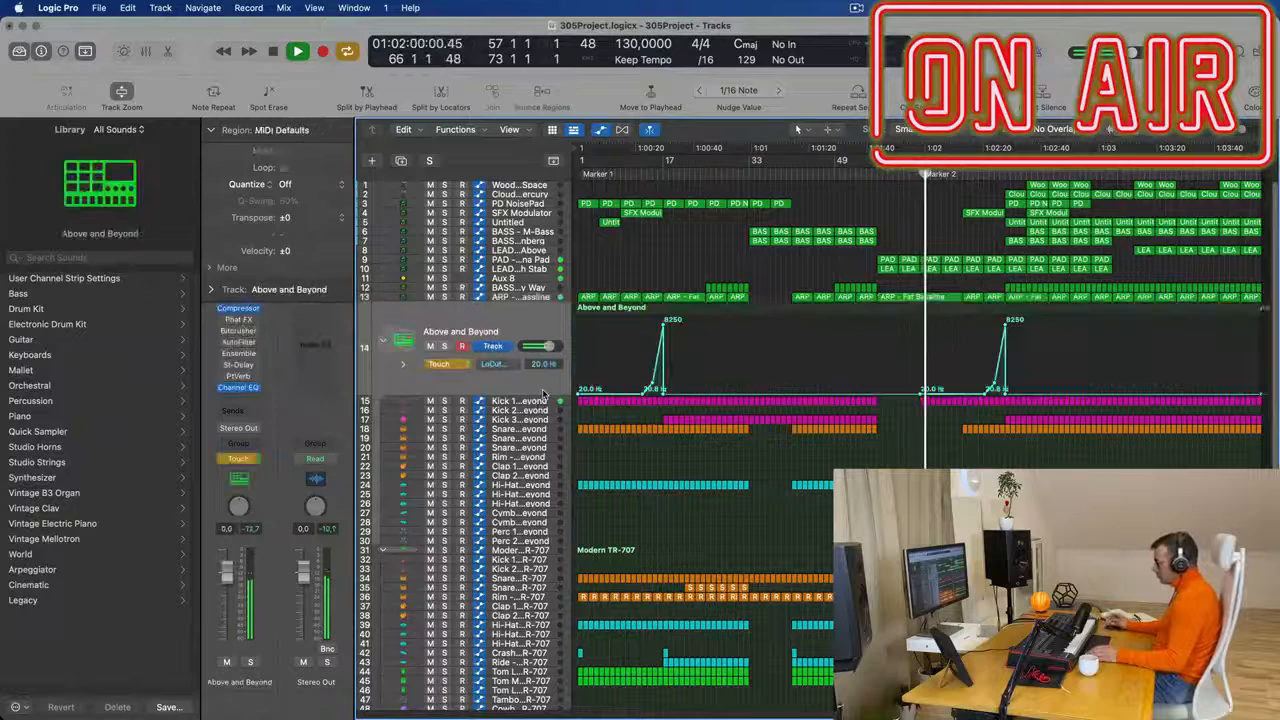
drag(986, 395, 921, 396)
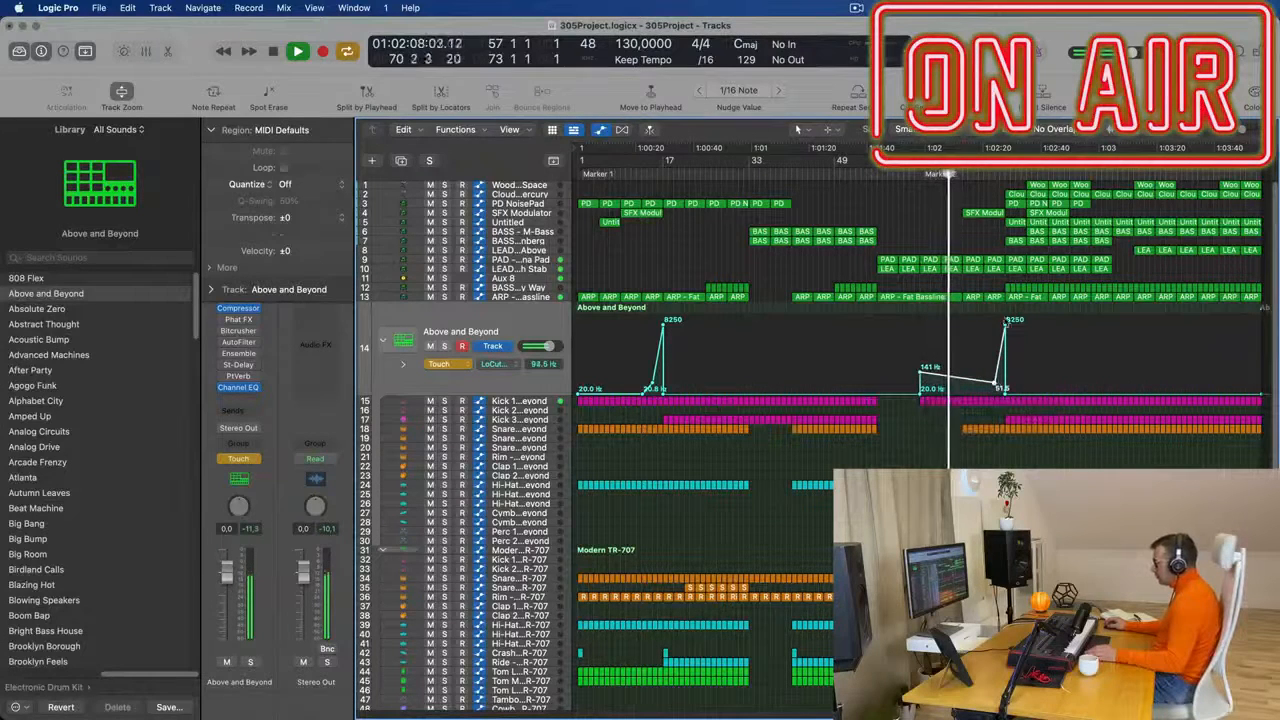
double_click(1005, 322)
drag(994, 379, 989, 365)
key(super+Right)
key(super+Right)
key(super+Right)
key(super+Right)
key(super+Right)
key(super+Right)
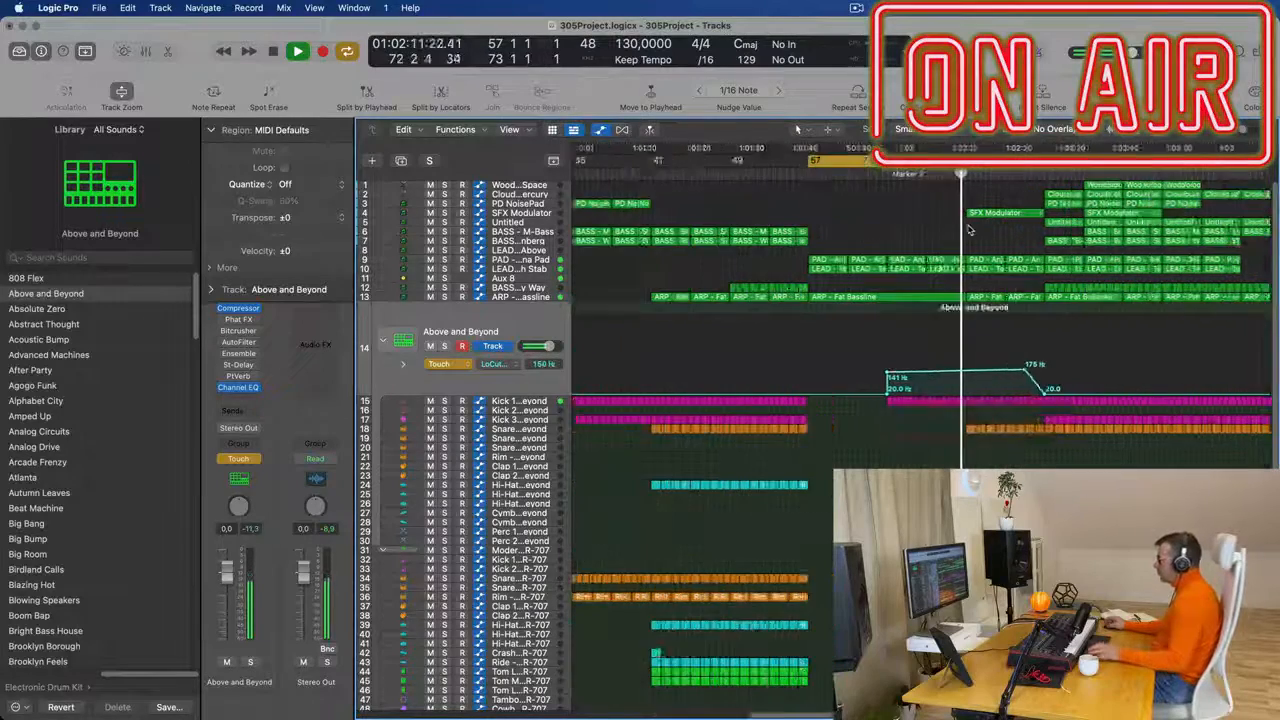
- Replay the section from bar 57 and display the Aux 8 track for checking
key(Return)
key(super+Right)
key(super+Left)
key(super+Left)
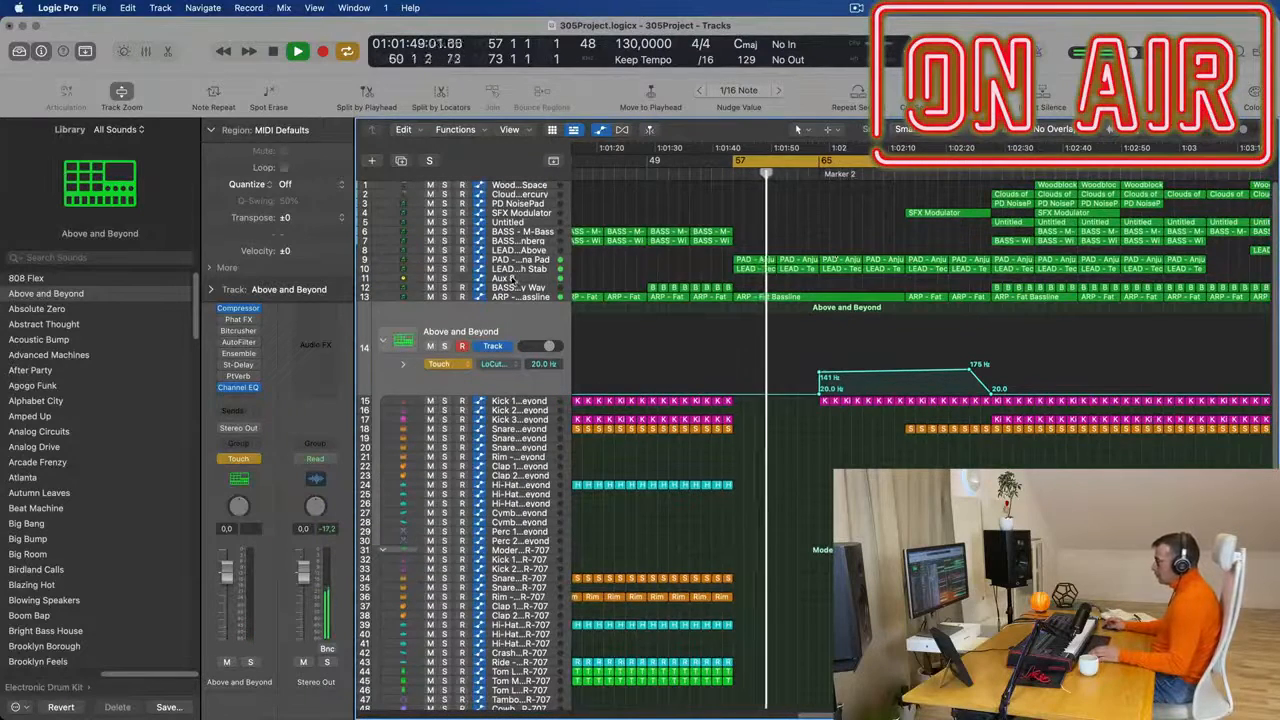
click(514, 278)
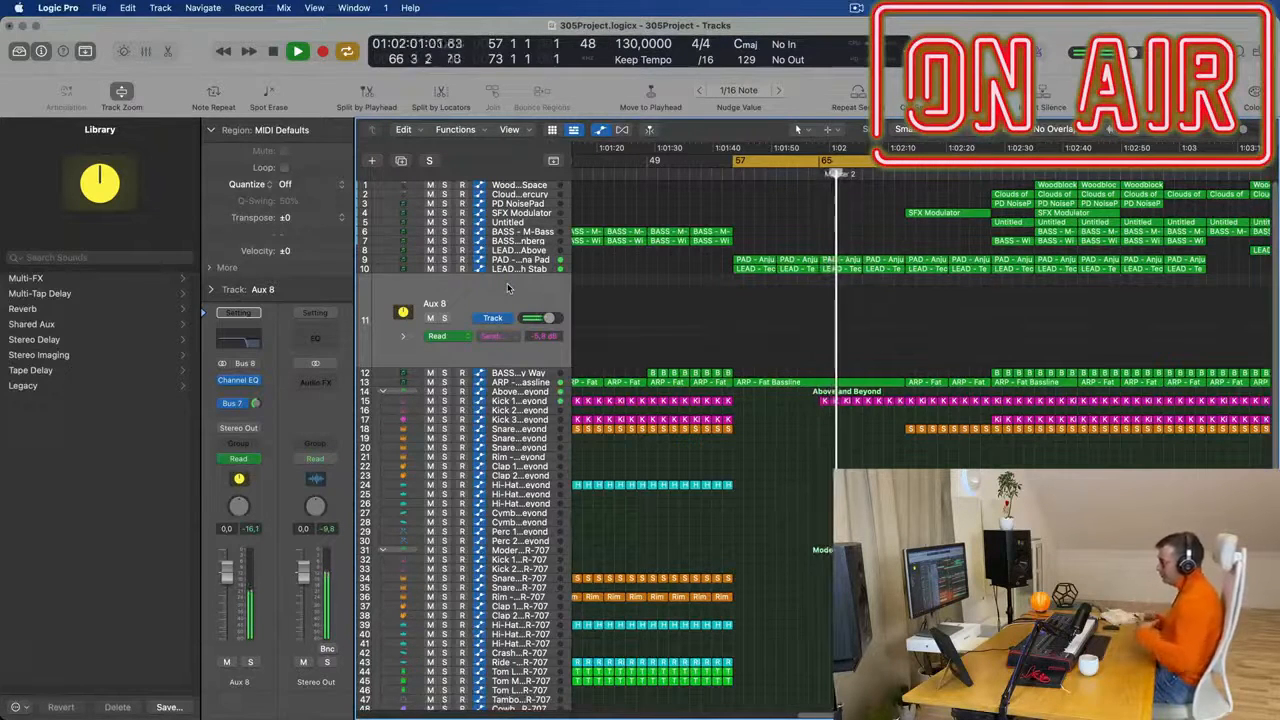
scroll(834, 464, up, 4)
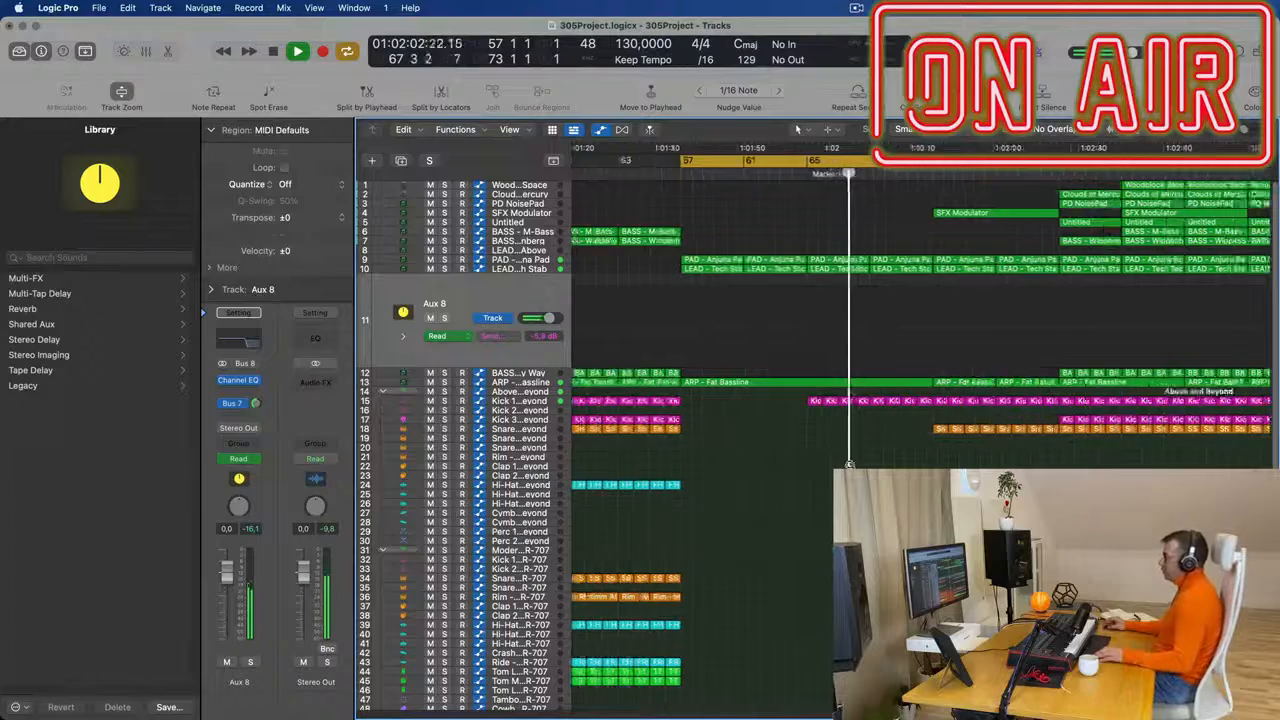
- Examine the arrangement around the breakdown from bar 57 while the section plays
scroll(834, 464, down, 2)
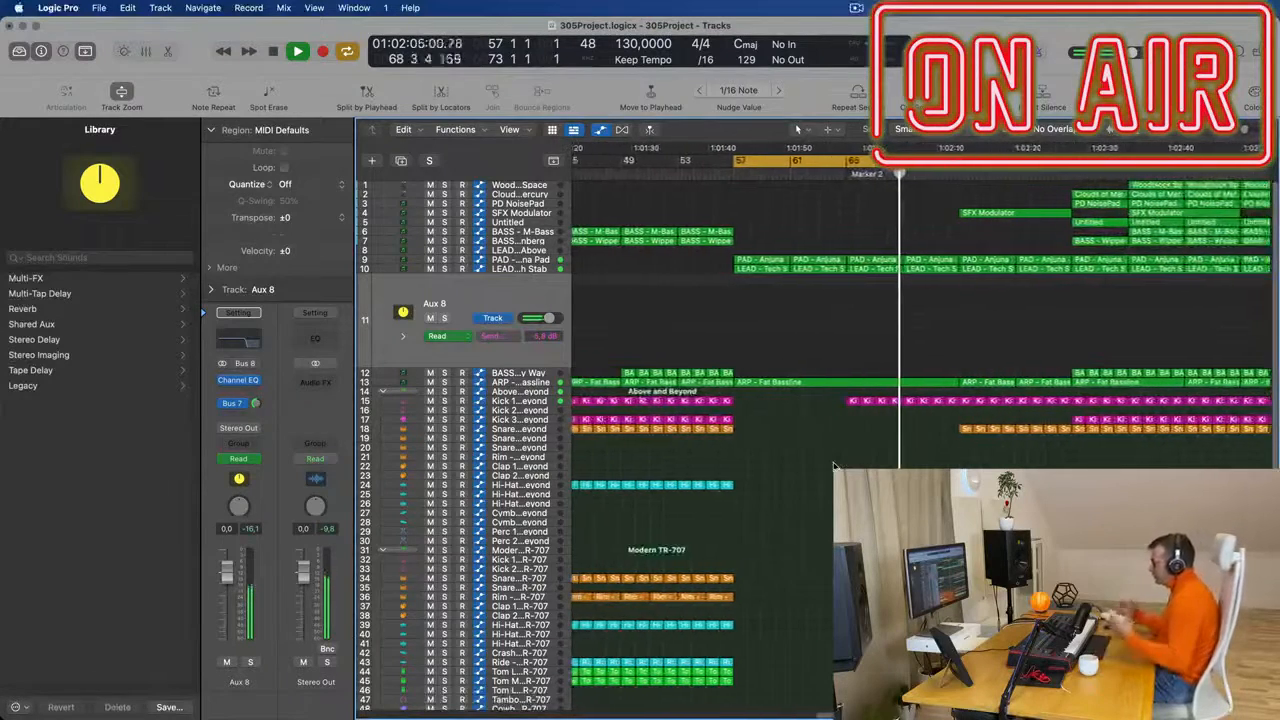
scroll(800, 472, down, 2)
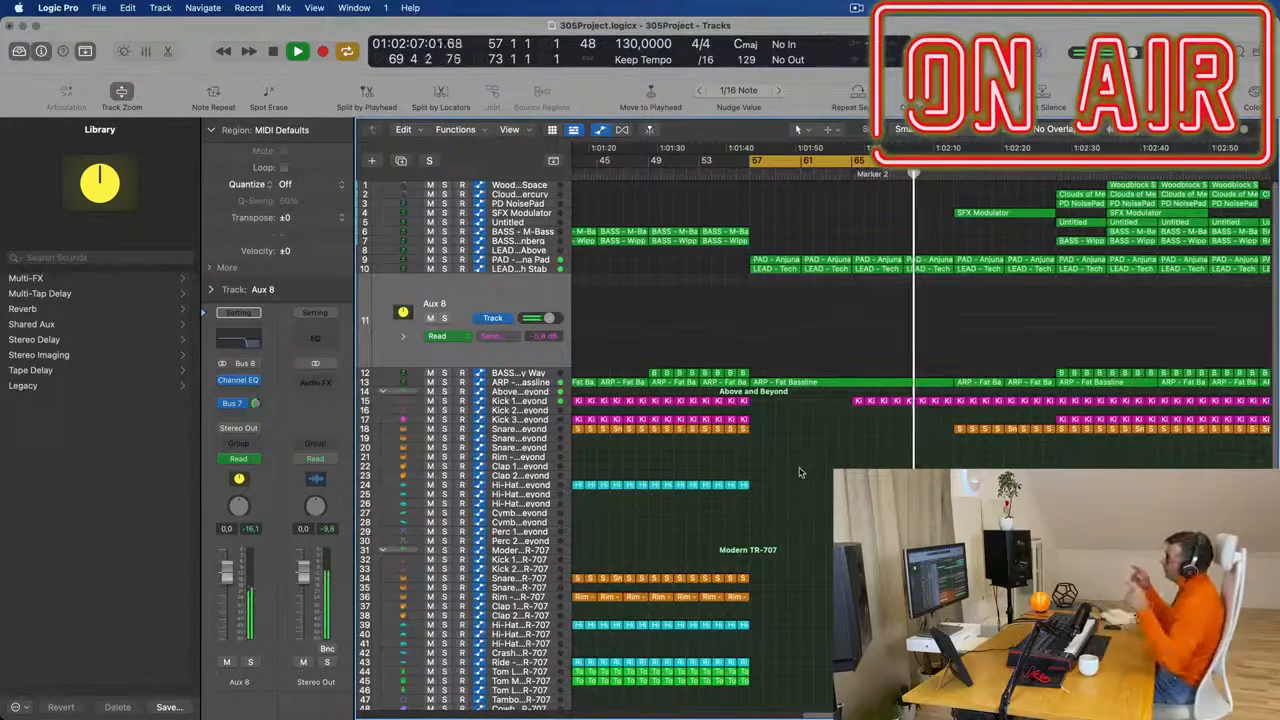
scroll(815, 473, down, 2)
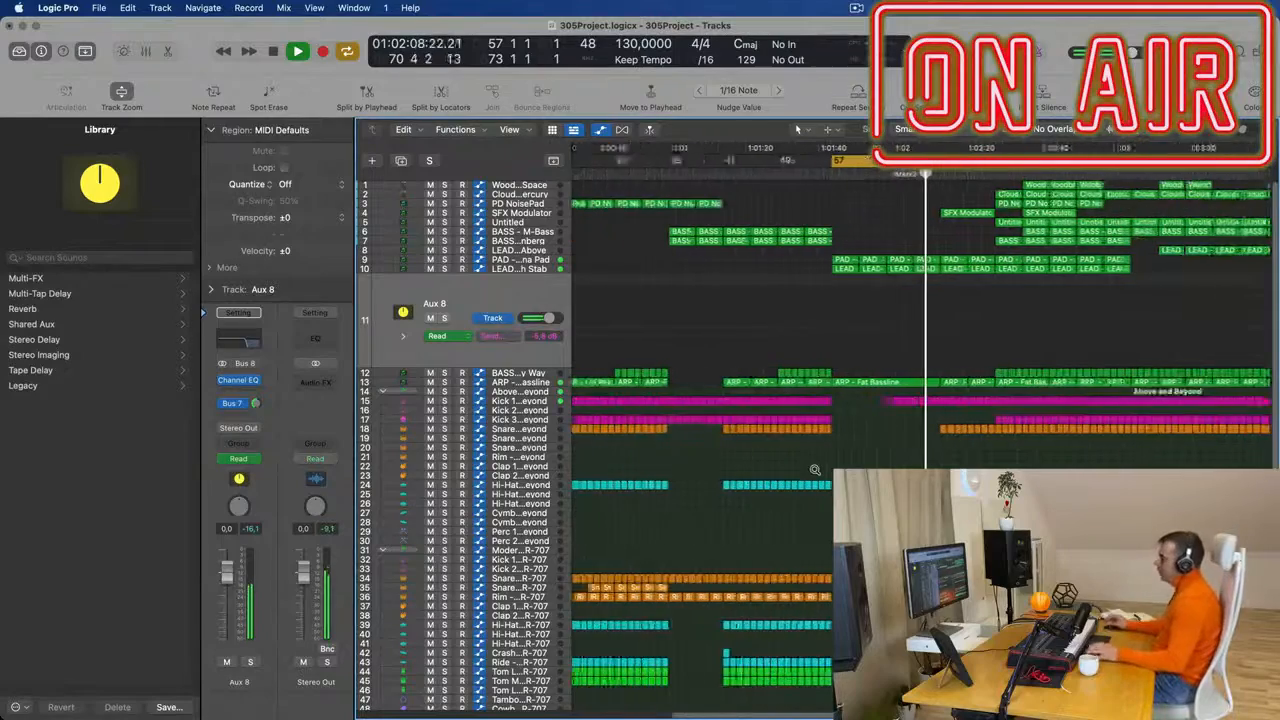
scroll(883, 466, up, 3)
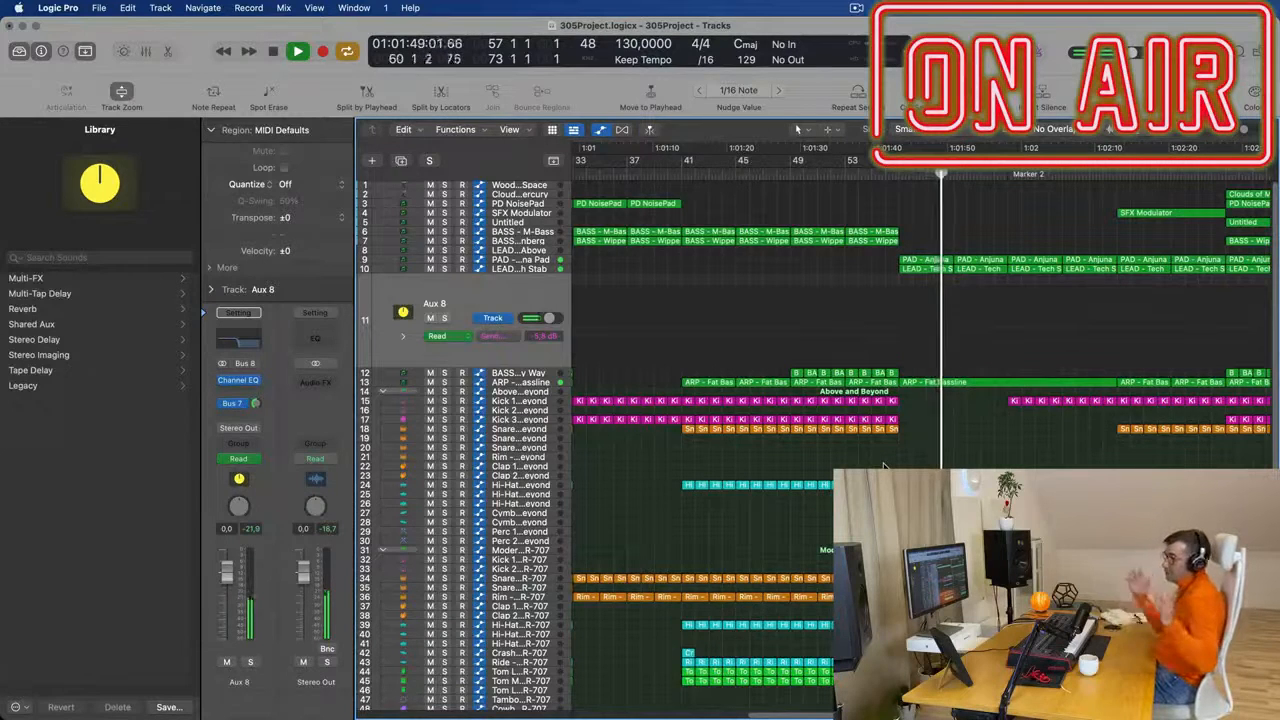
scroll(883, 466, down, 3)
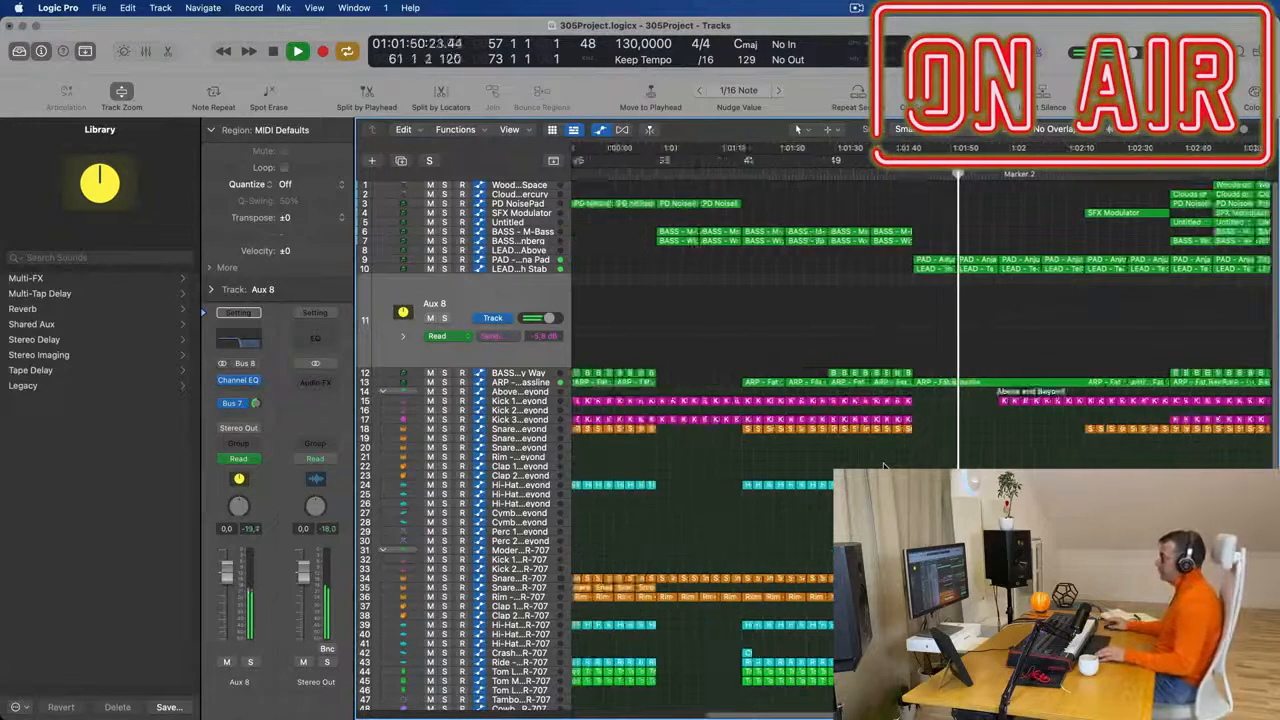
scroll(983, 459, down, 2)
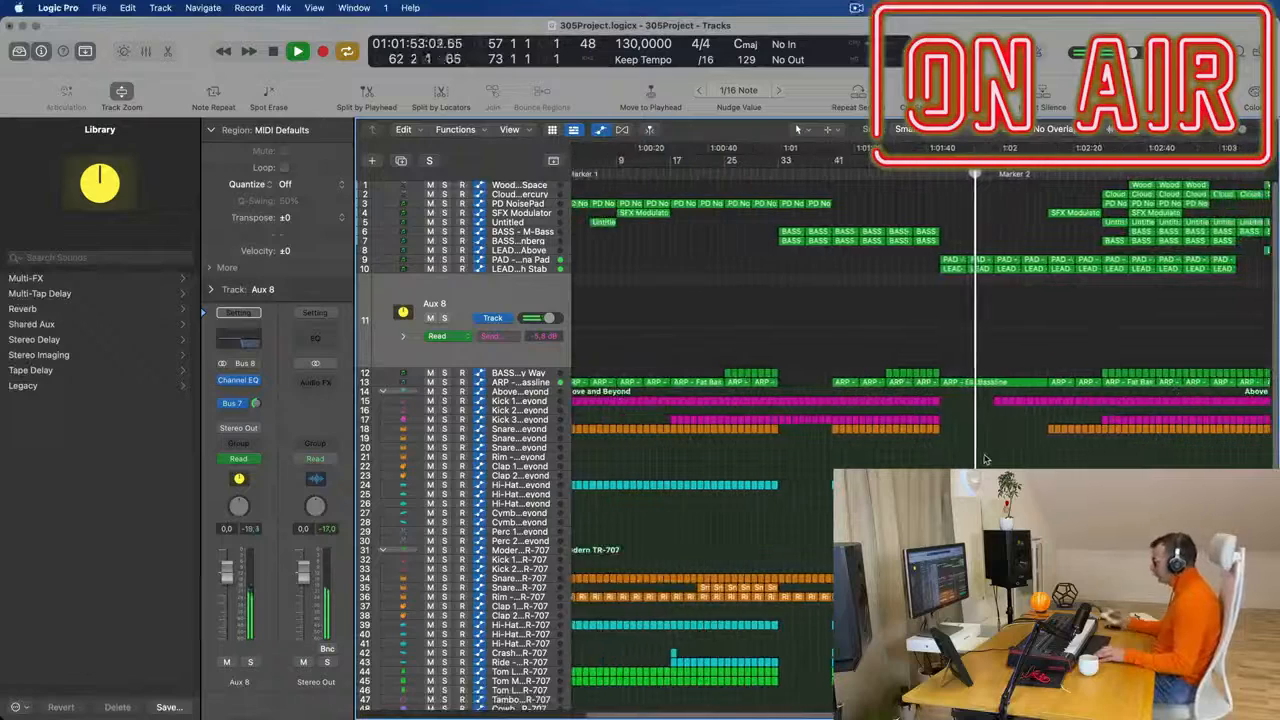
scroll(987, 457, down, 2)
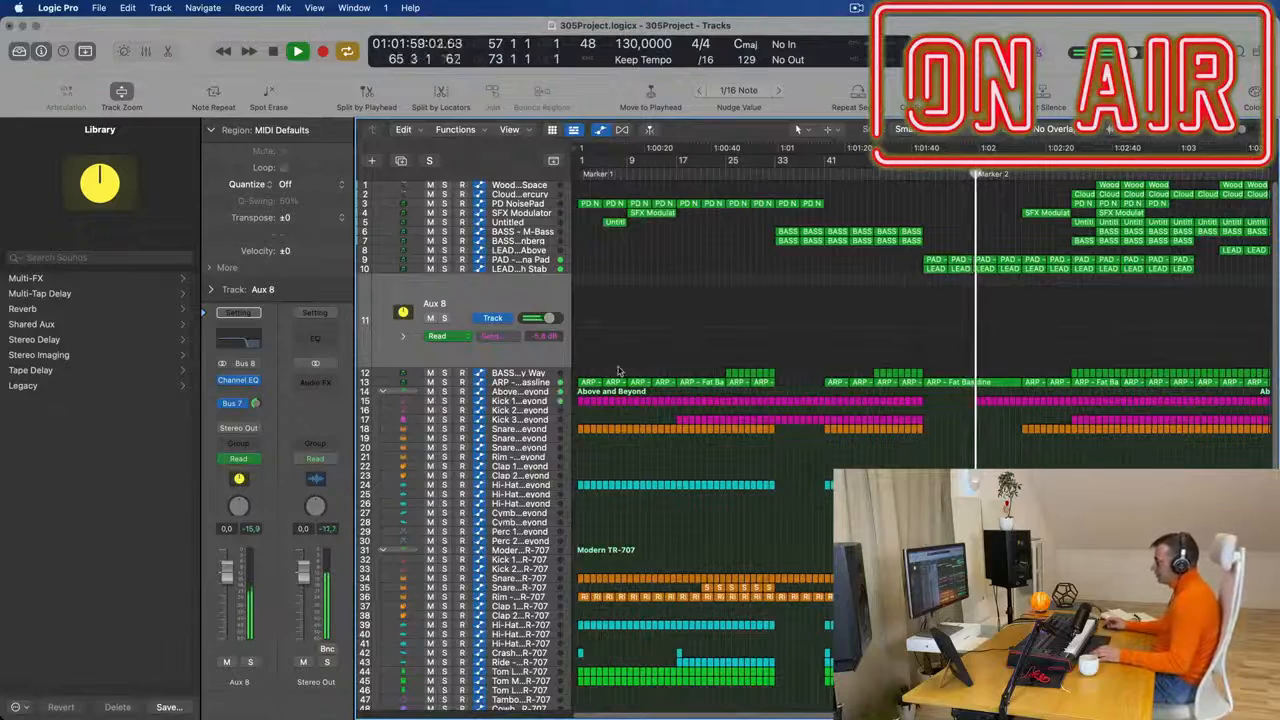
- Duplicate the ARP - Fat Bassline track with its settings, copy the breakdown region from bar 57 onto it and stop playback
click(519, 383)
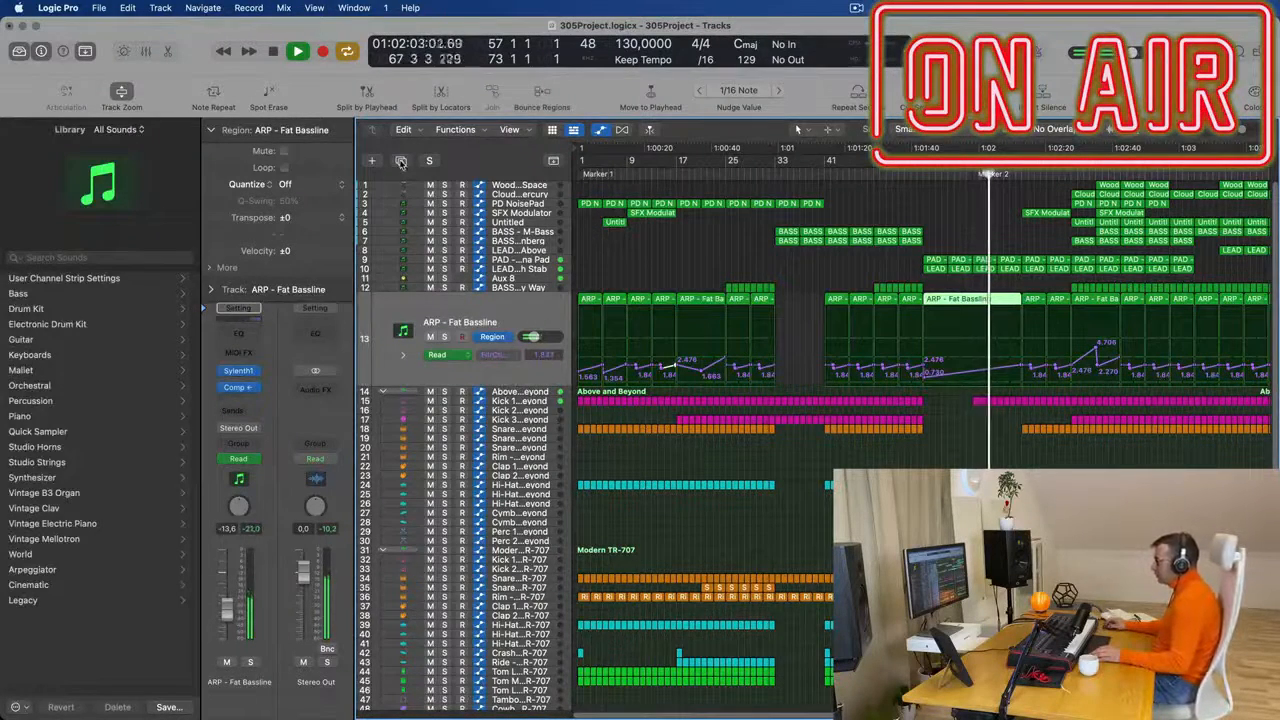
key(super+d)
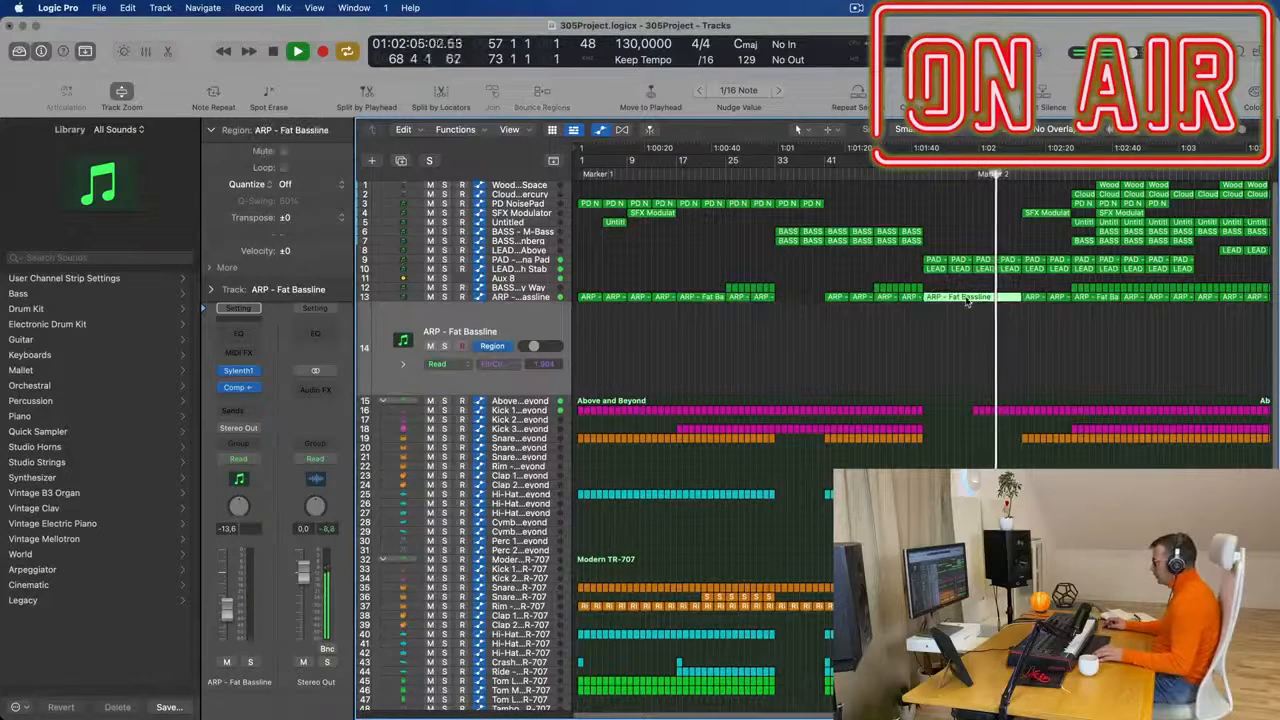
drag(966, 309, 975, 318)
key(space)
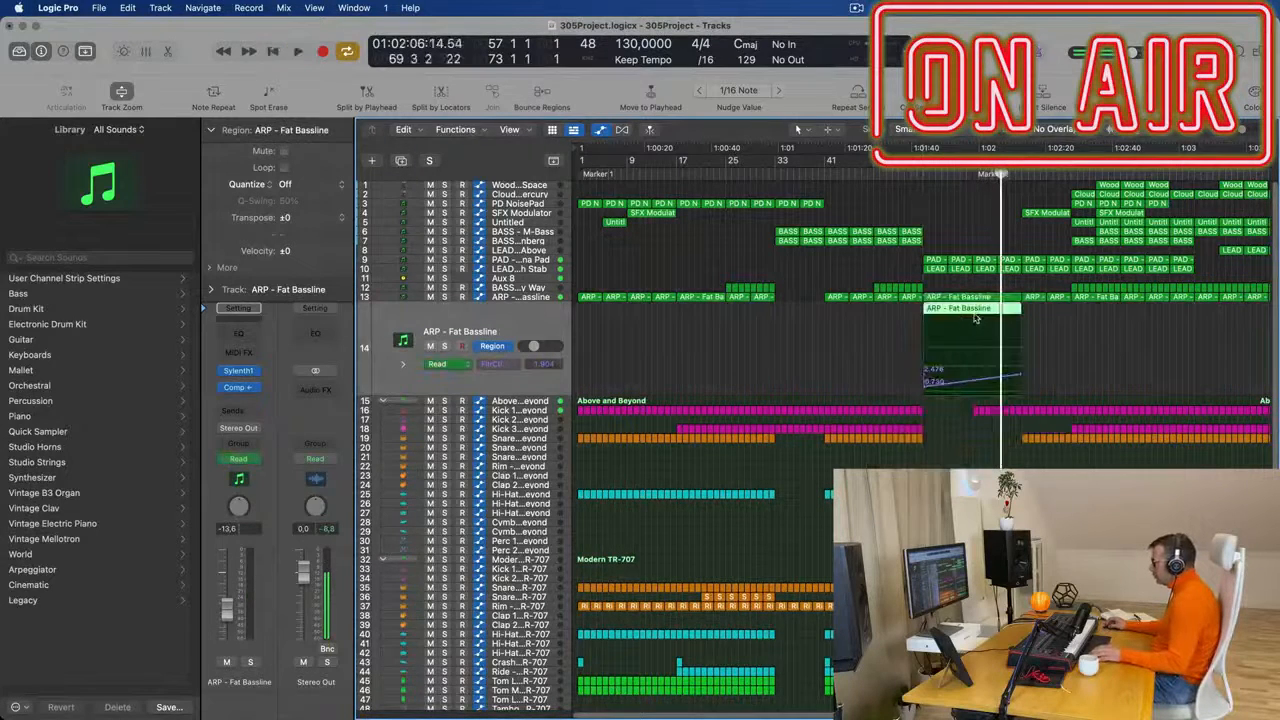
- Open the copied ARP - Fat Bassline region in the Piano Roll, select all its notes and narrow the selection to one note
double_click(977, 311)
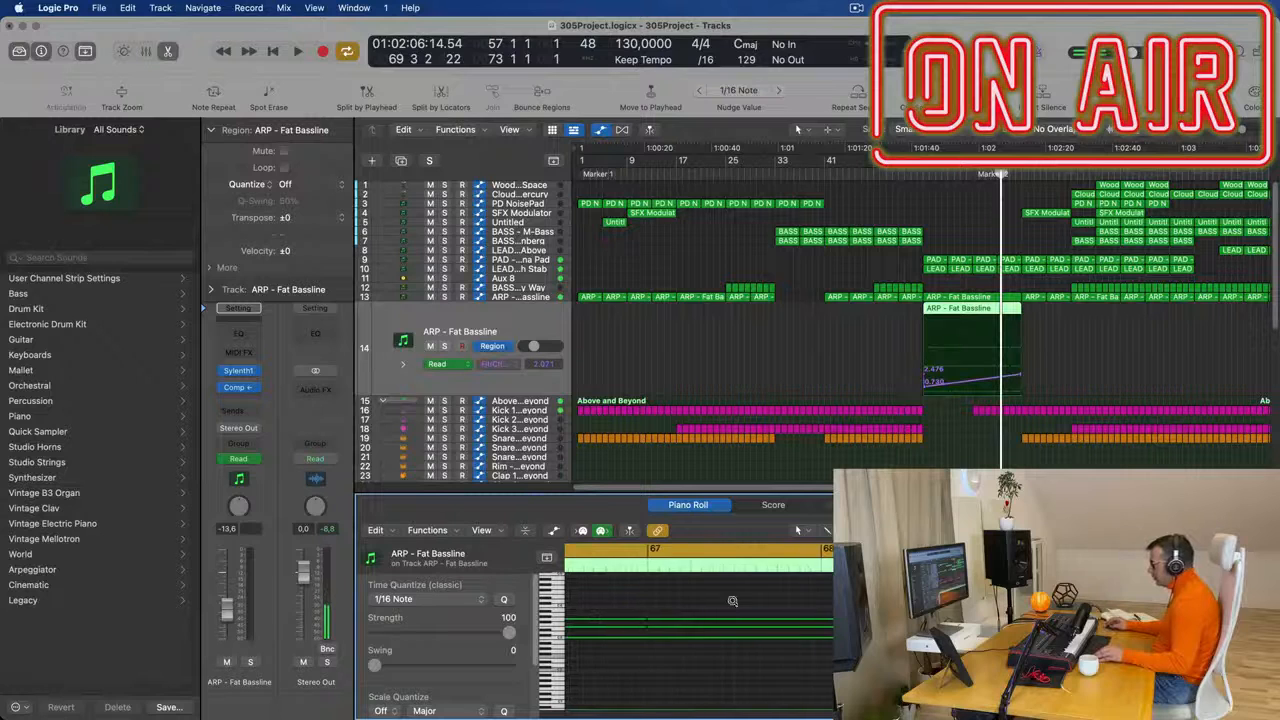
scroll(738, 602, left, 5)
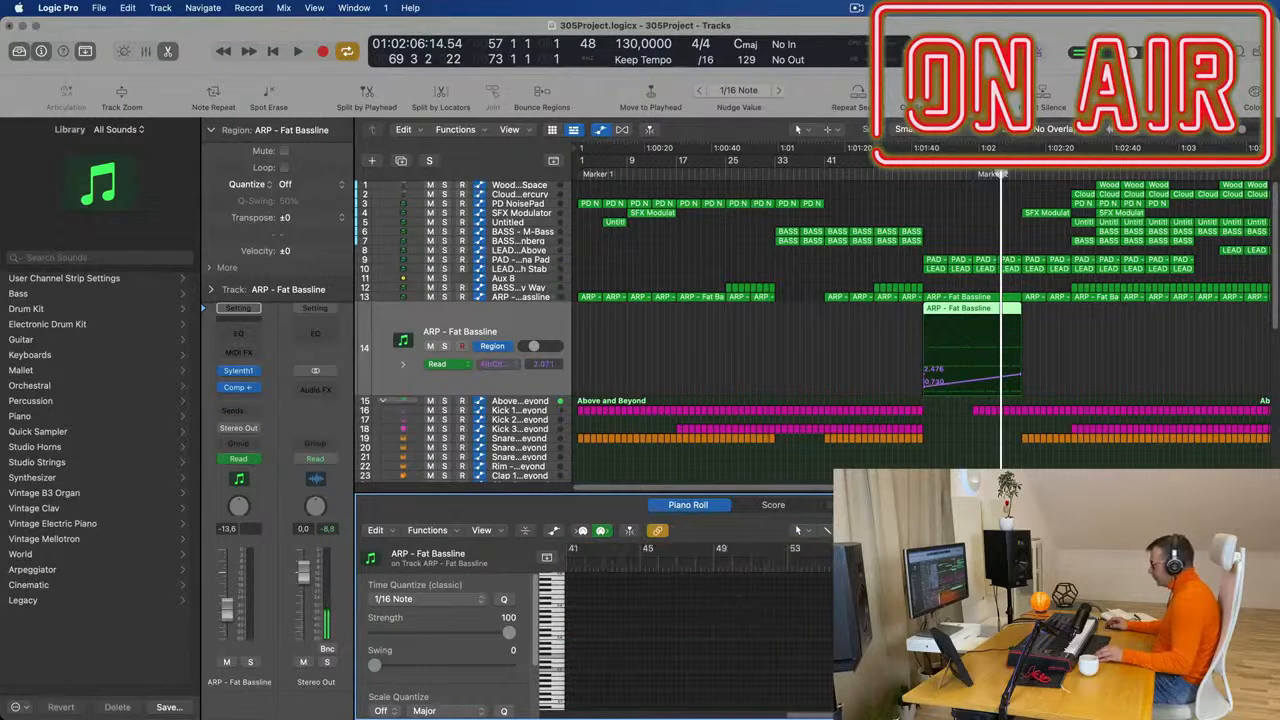
key(super+a)
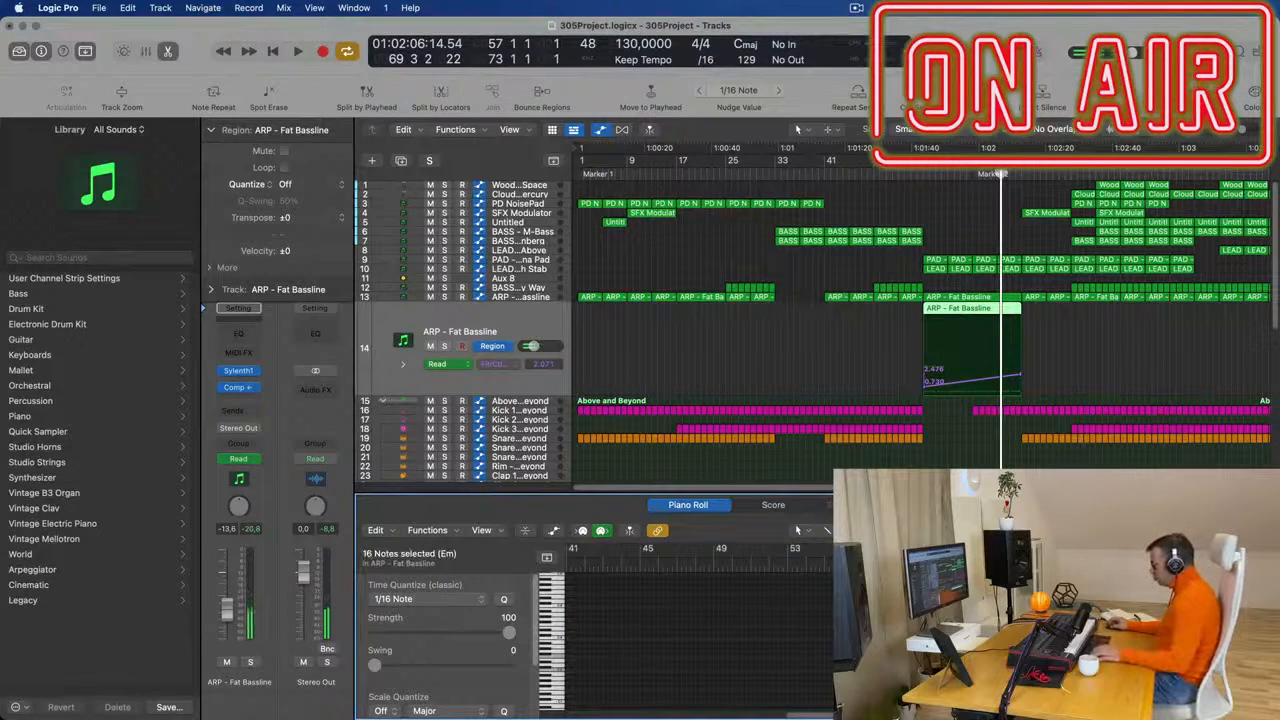
drag(1010, 600, 1170, 680)
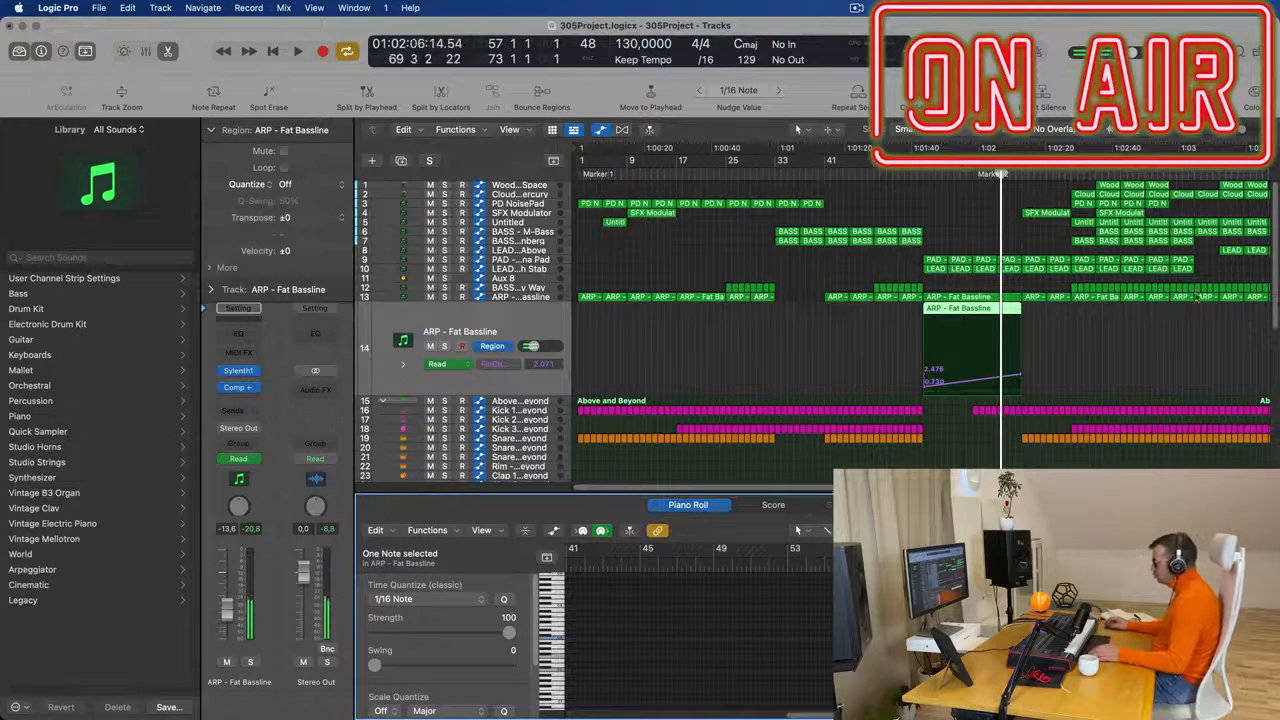
- Clear the filter cutoff automation from the copied ARP - Fat Bassline region and replay from bar 57
click(904, 387)
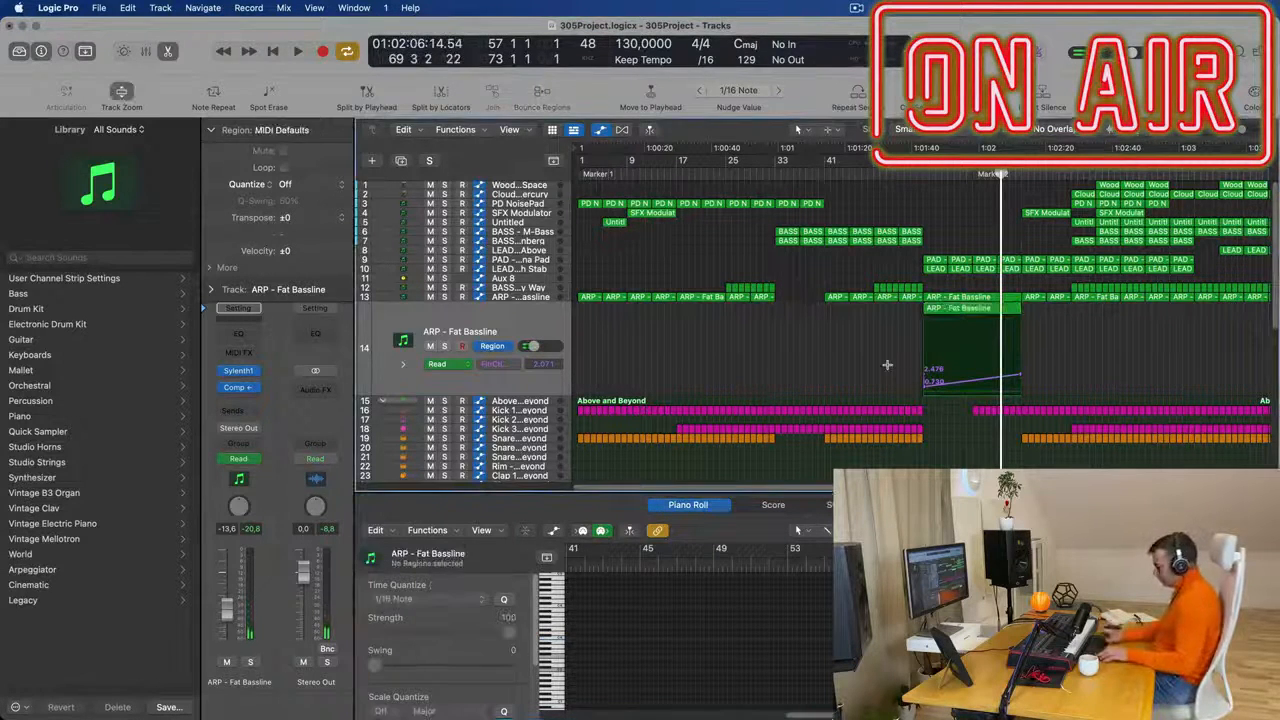
key(space)
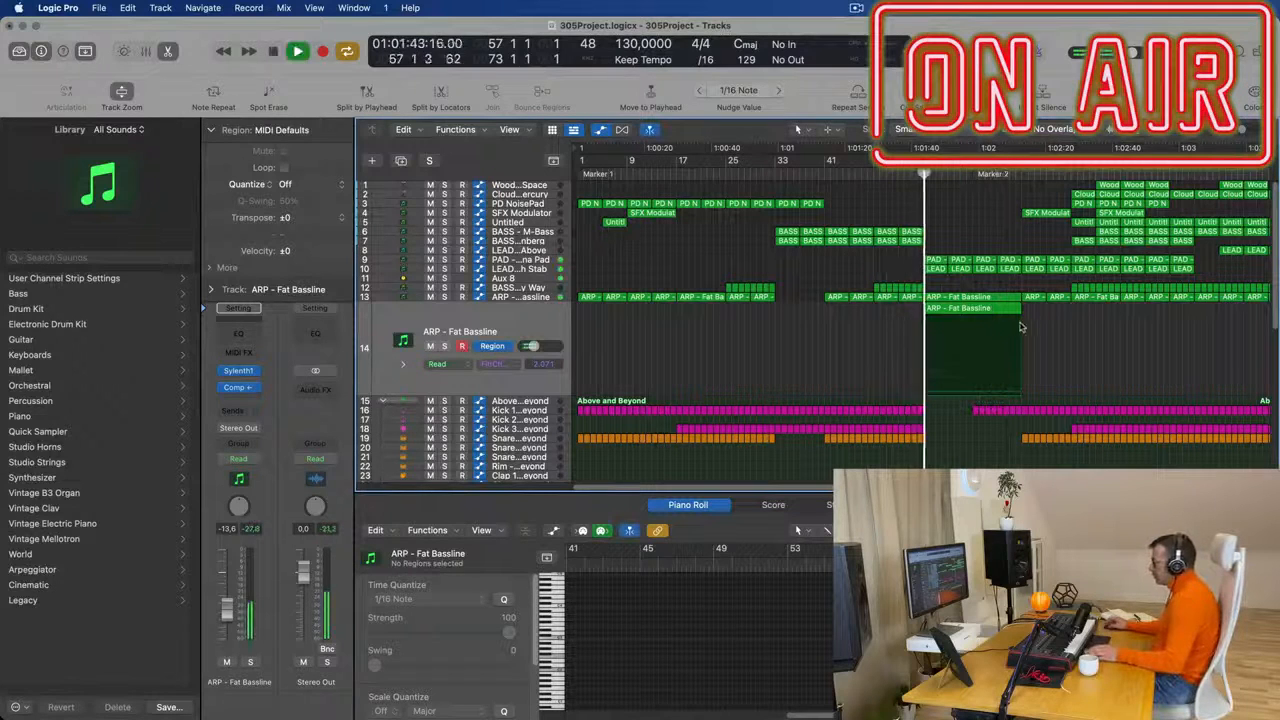
key(space)
click(510, 320)
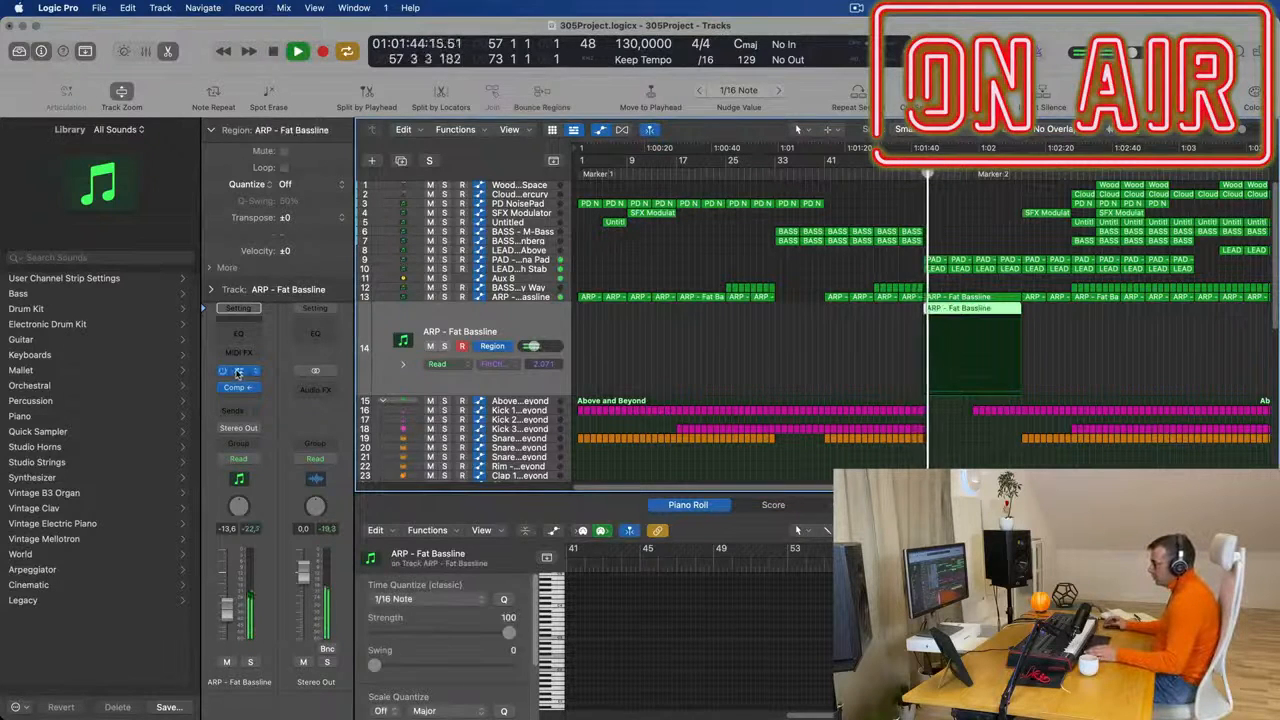
- Load the 029: BASS - Bass Pad preset in the duplicated track's Sylenth1 and replay the section
click(238, 372)
click(738, 355)
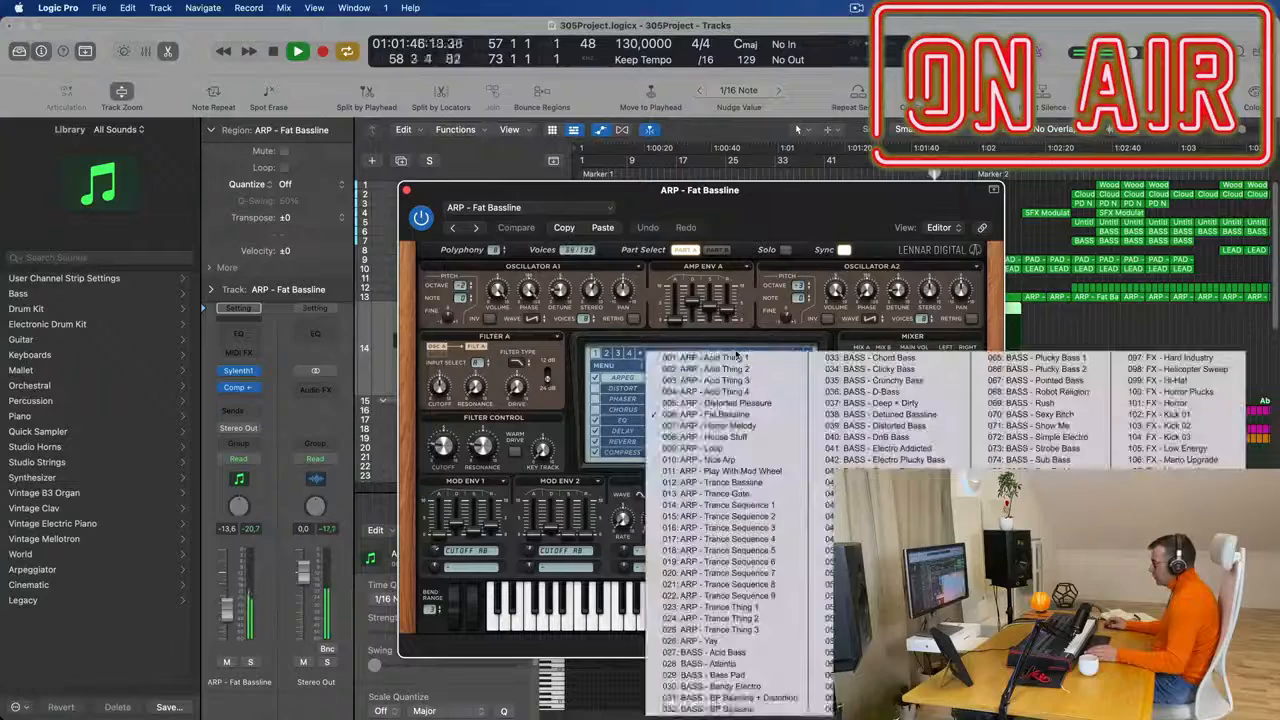
click(741, 675)
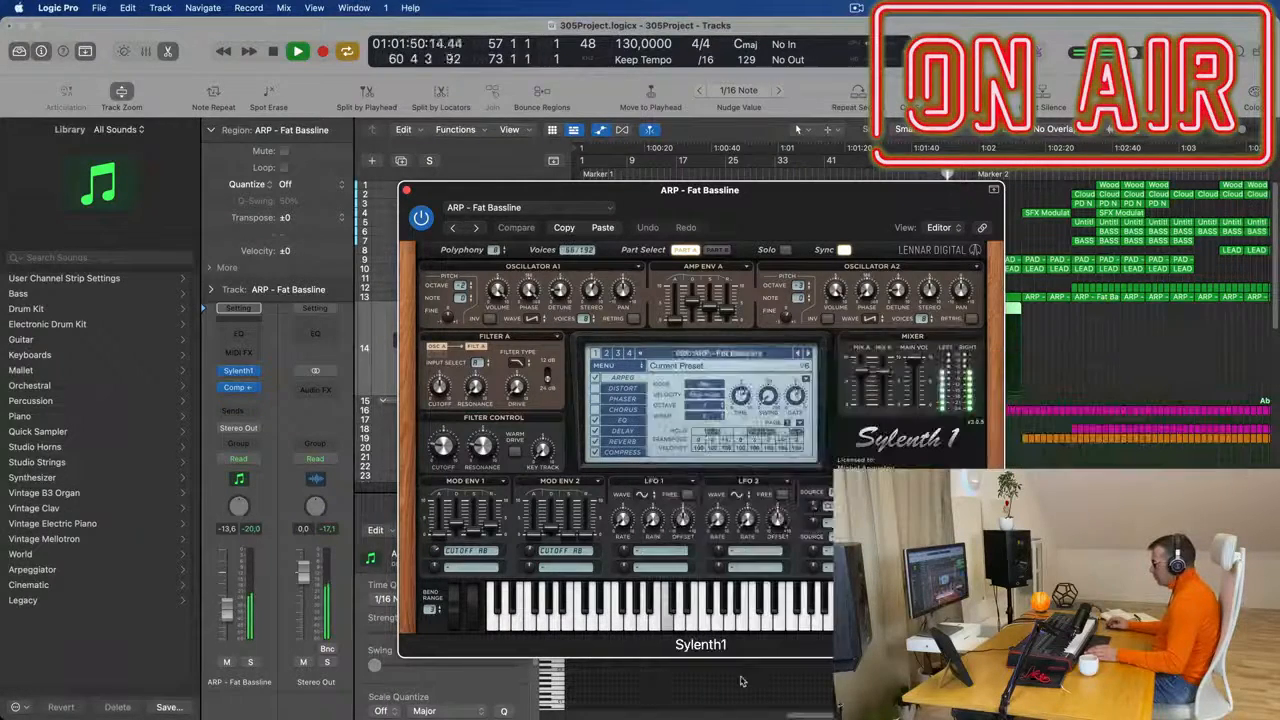
drag(887, 189, 828, 459)
key(space)
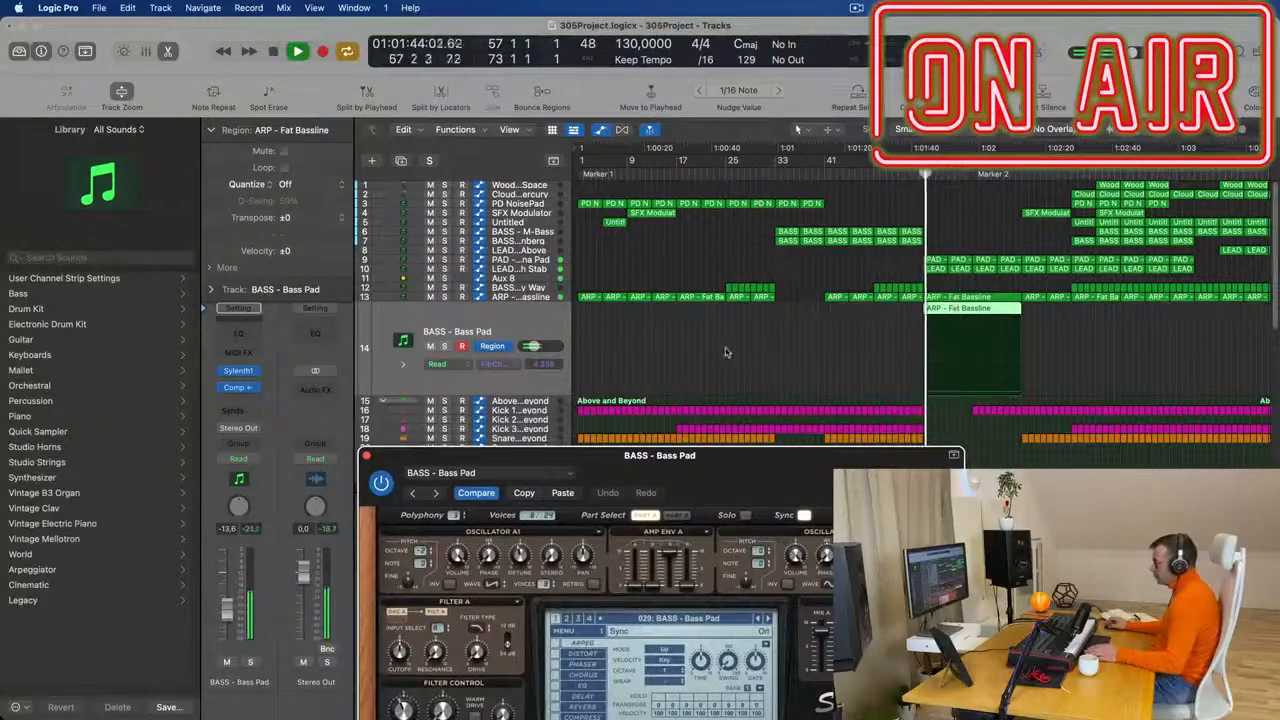
- Lower the Bass Pad's filter cutoff to about 3.08 in Sylenth1 and raise the track's volume to -8.6 dB
click(752, 352)
drag(738, 460, 850, 189)
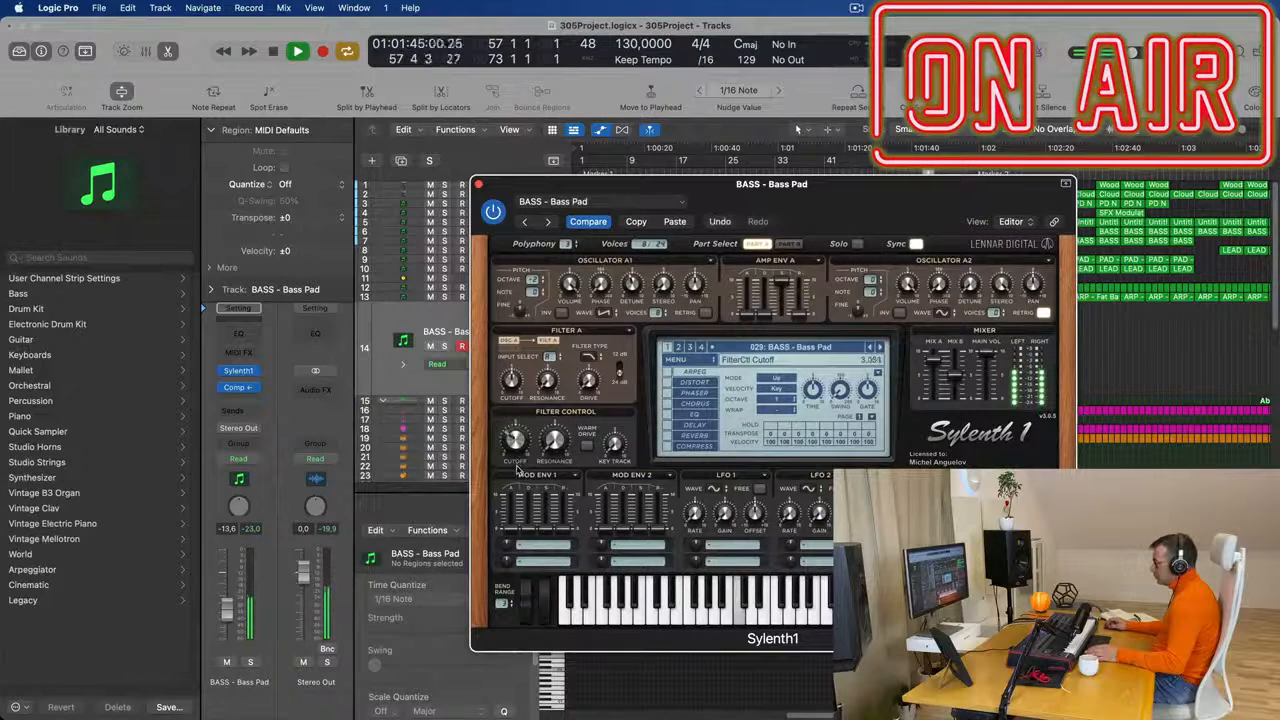
click(477, 187)
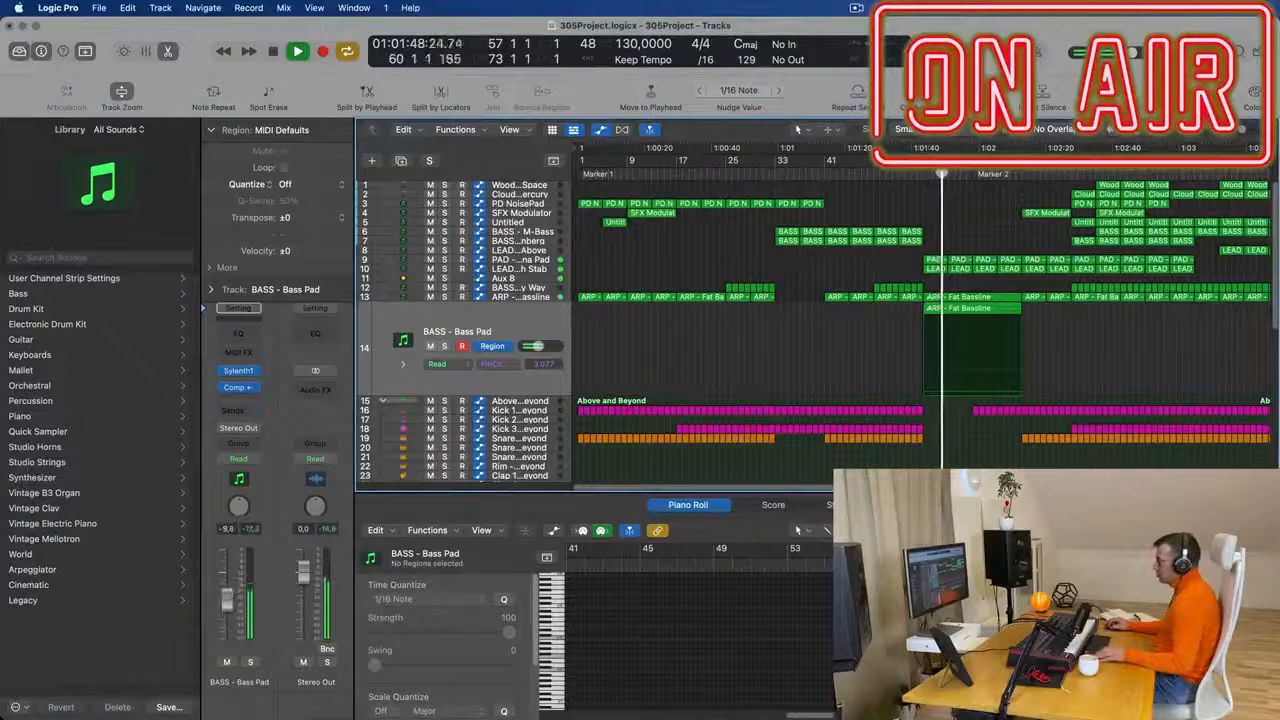
- Display Aux 8's Channel EQ High Cut Frequency automation, raise the point at bar 72 to 16300 Hz and replay from bar 57
scroll(774, 343, right, 3)
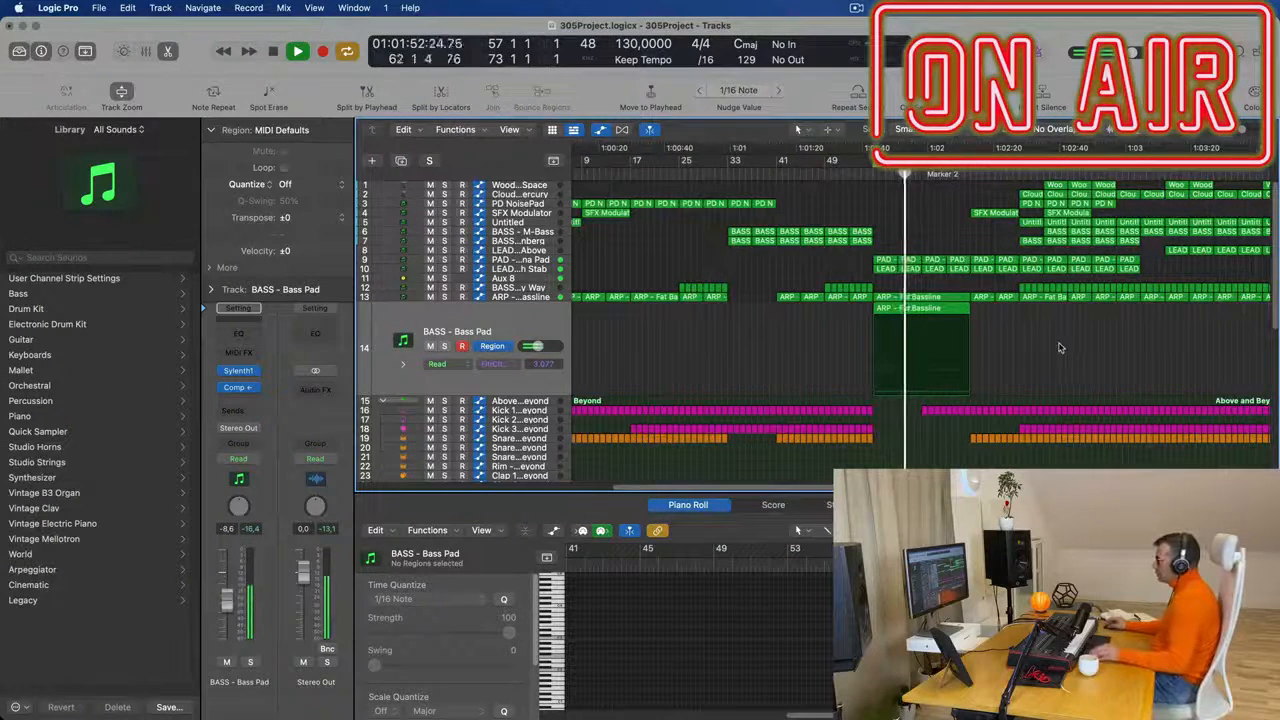
scroll(1020, 352, down, 2)
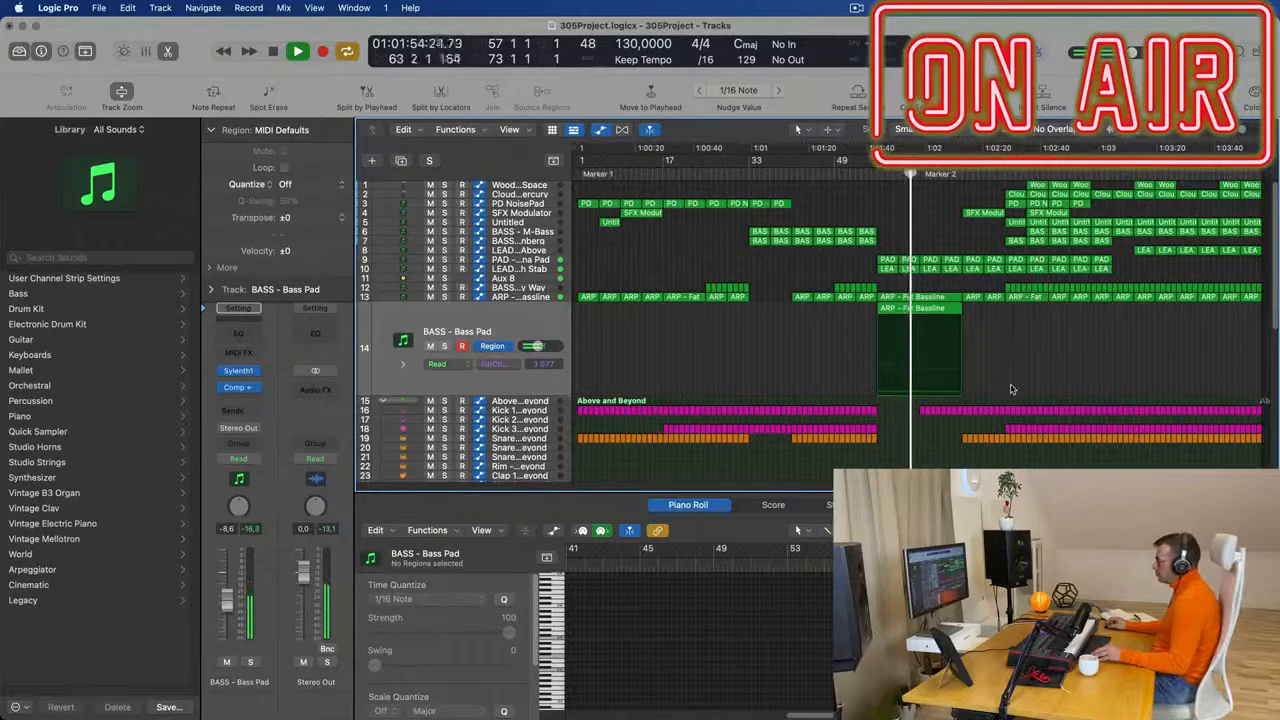
scroll(1030, 386, up, 3)
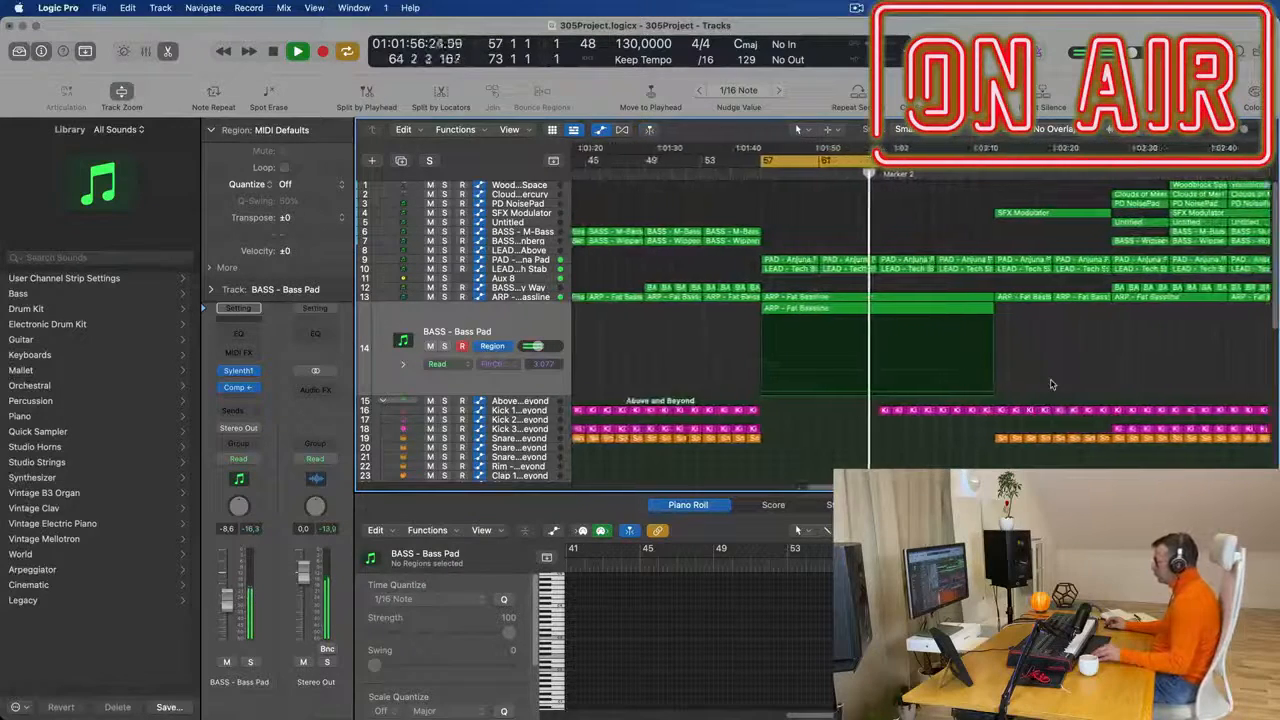
scroll(1055, 370, down, 2)
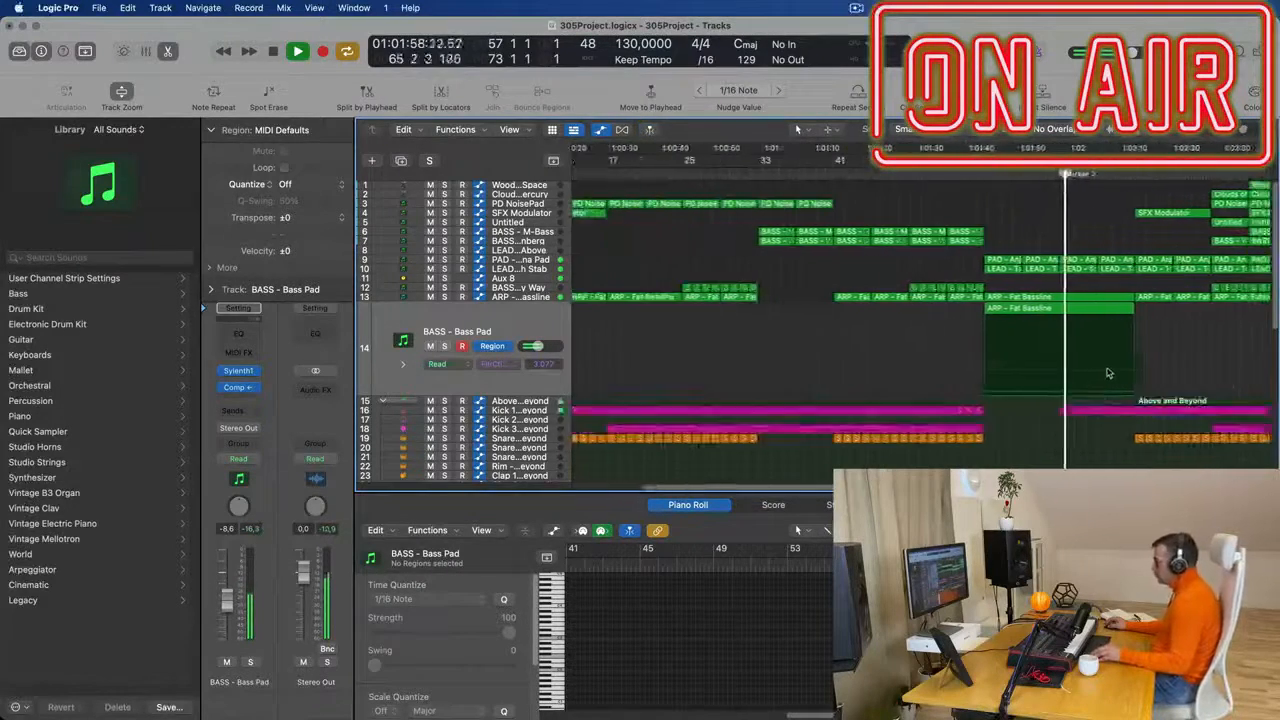
scroll(1060, 330, up, 3)
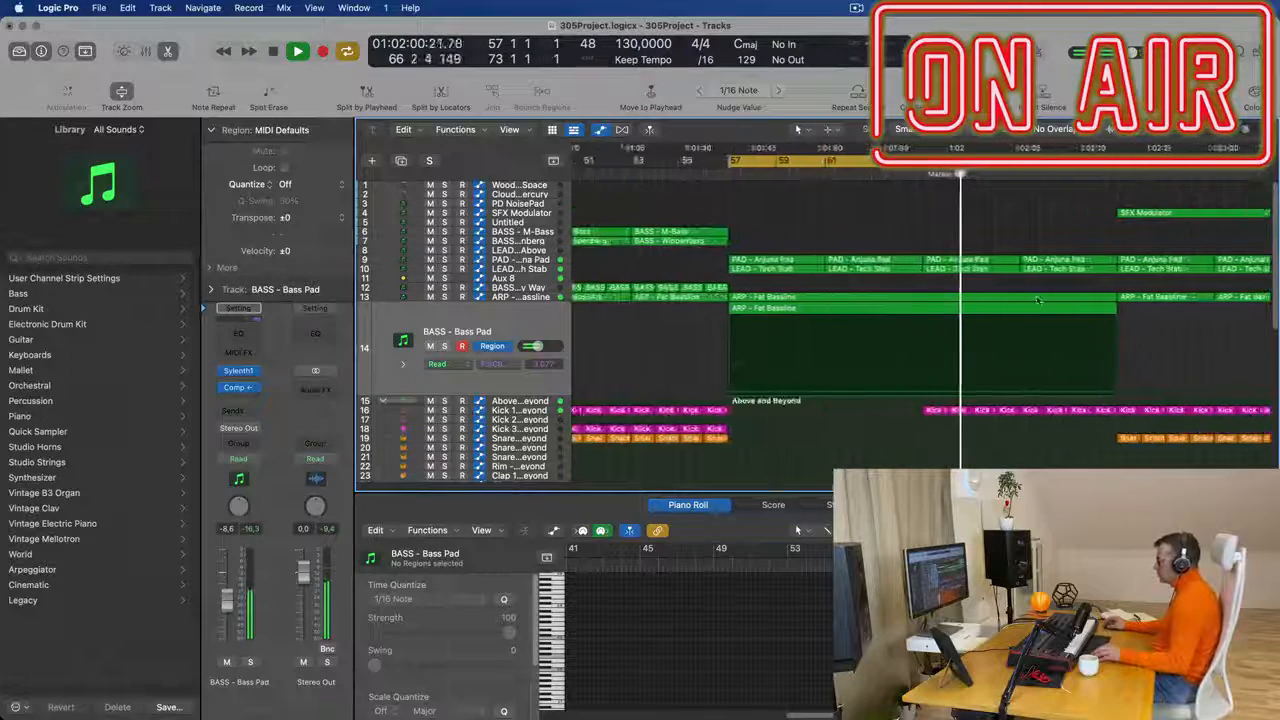
scroll(1038, 300, down, 3)
click(543, 279)
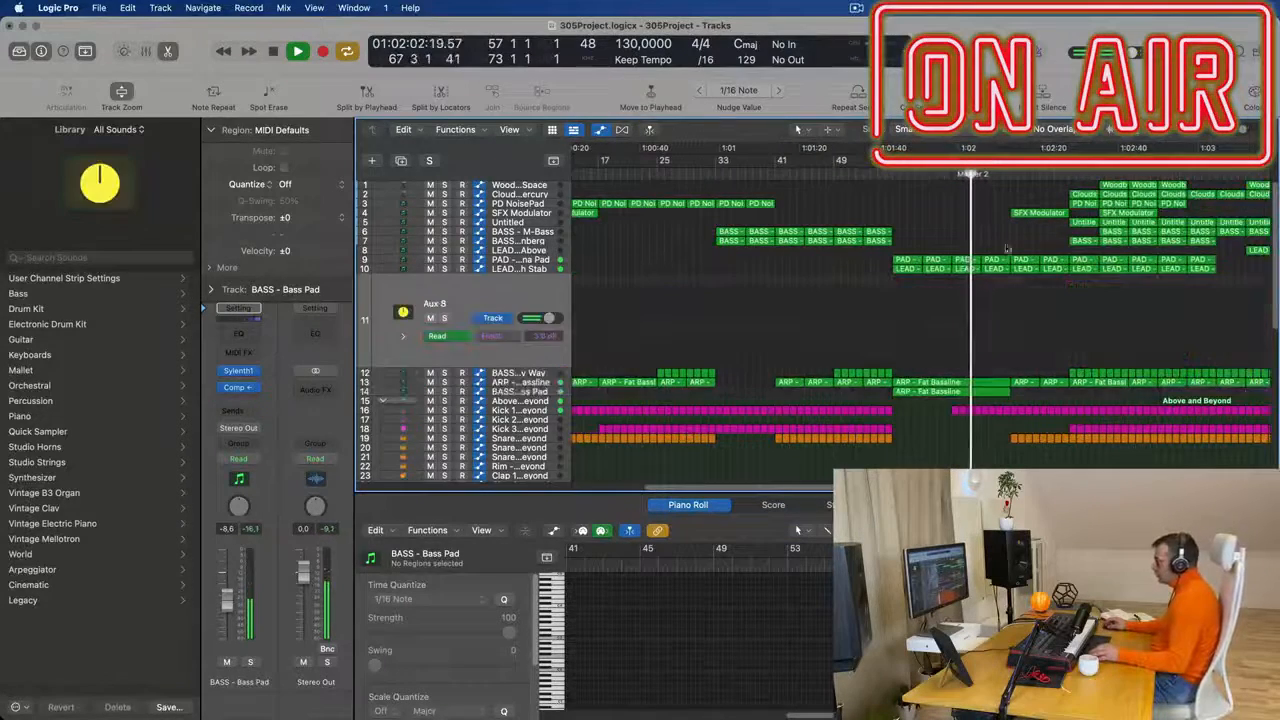
click(515, 331)
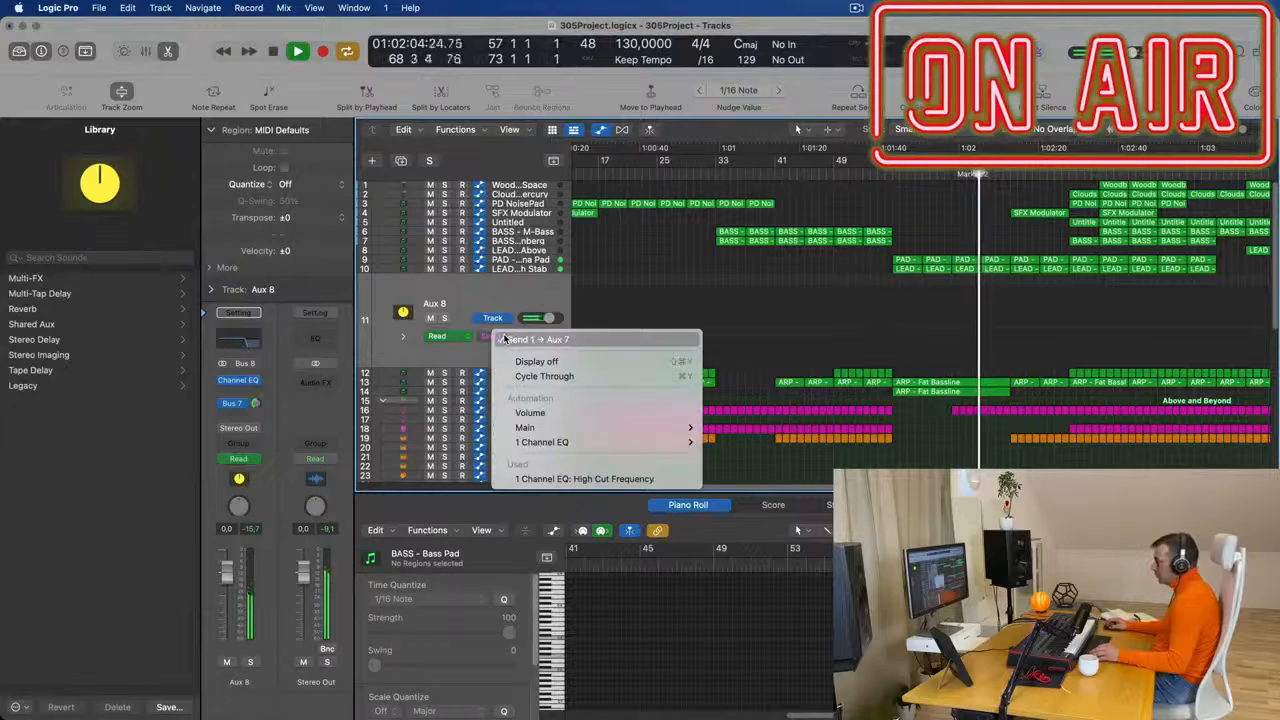
click(565, 479)
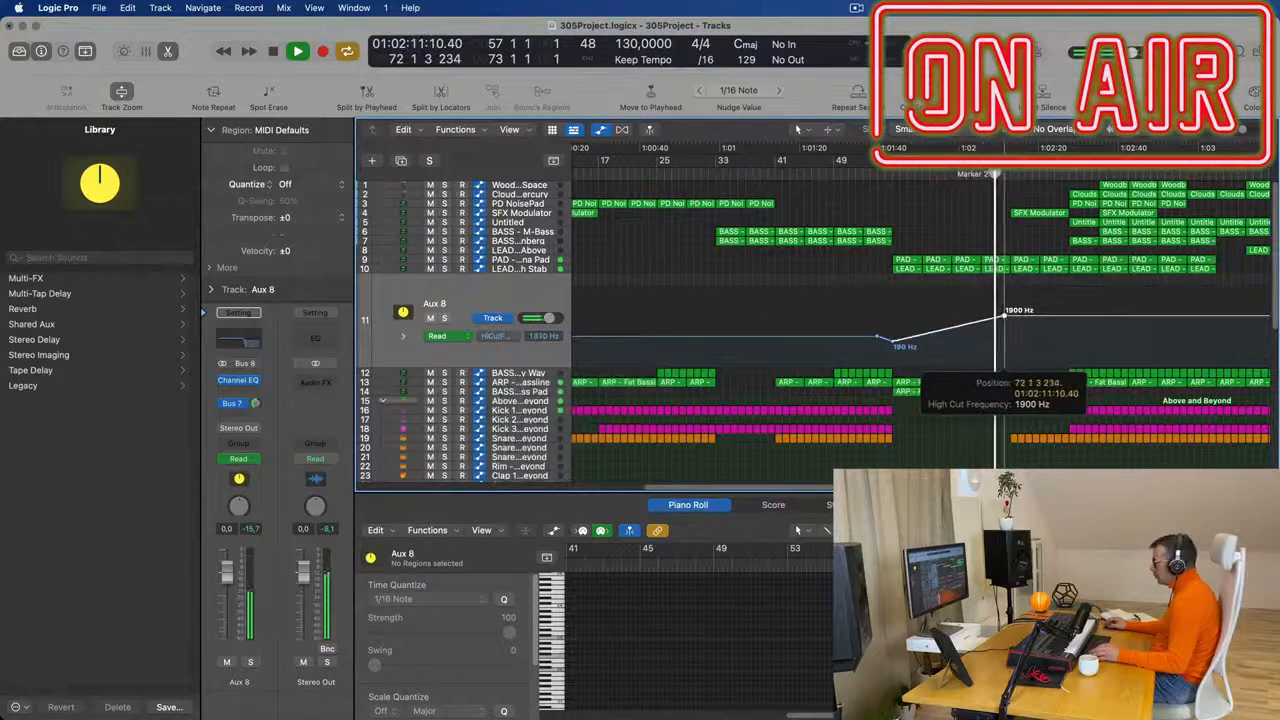
drag(1007, 318, 1007, 296)
key(space)
key(space)
- Copy four of the Modern TR-707 snare regions on track 36 to bar 73, then two more to fill the gap after them
scroll(933, 258, down, 3)
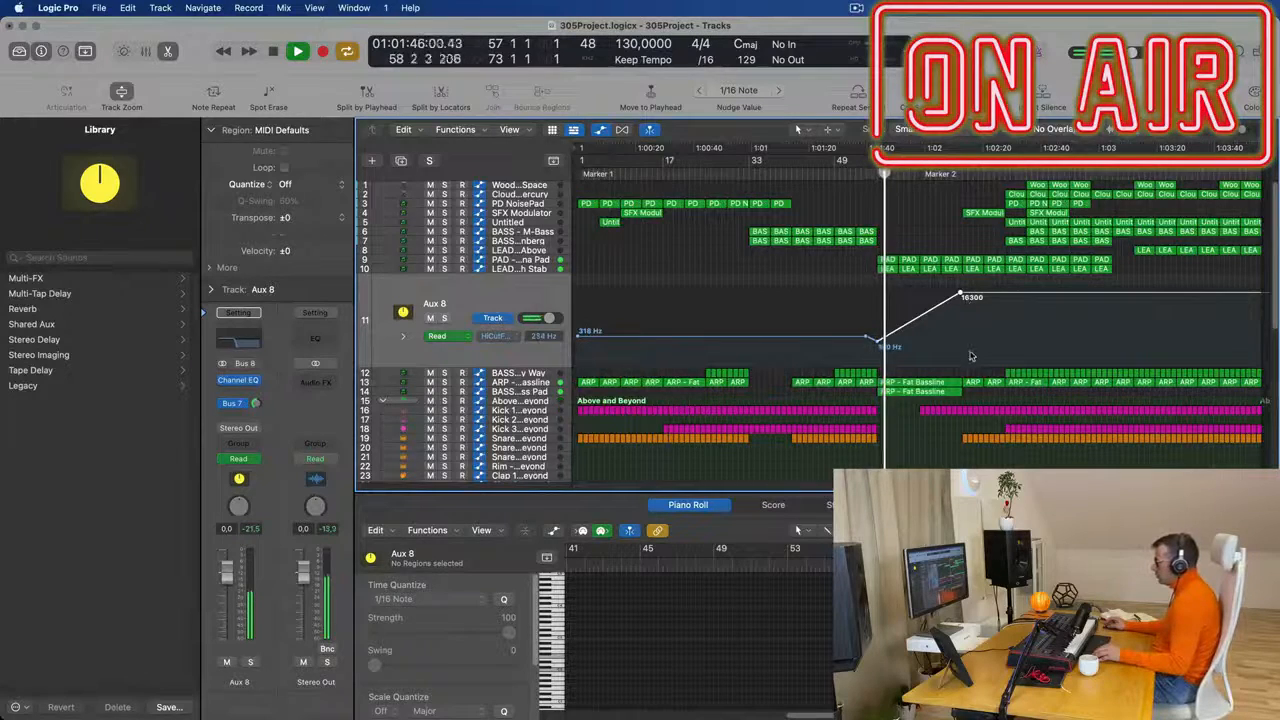
scroll(970, 360, down, 6)
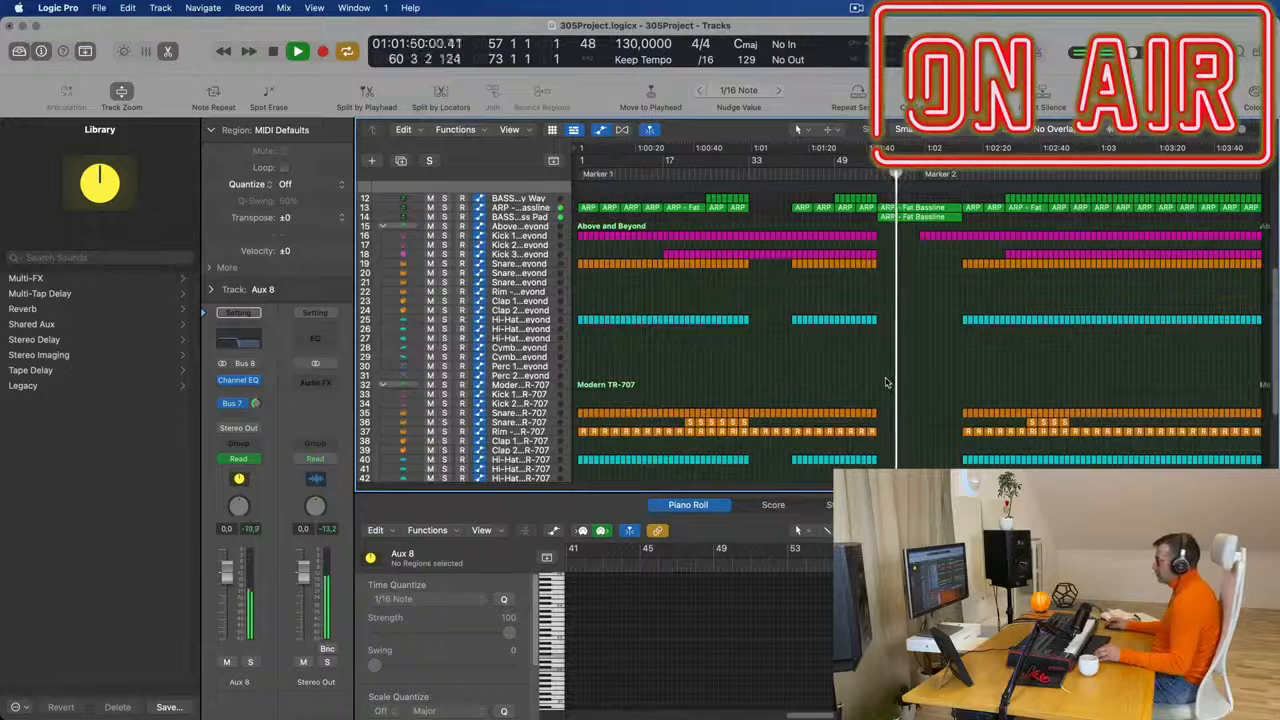
mouse_move(1015, 424)
mouse_down()
mouse_move(1069, 424)
mouse_move(966, 430)
mouse_up()
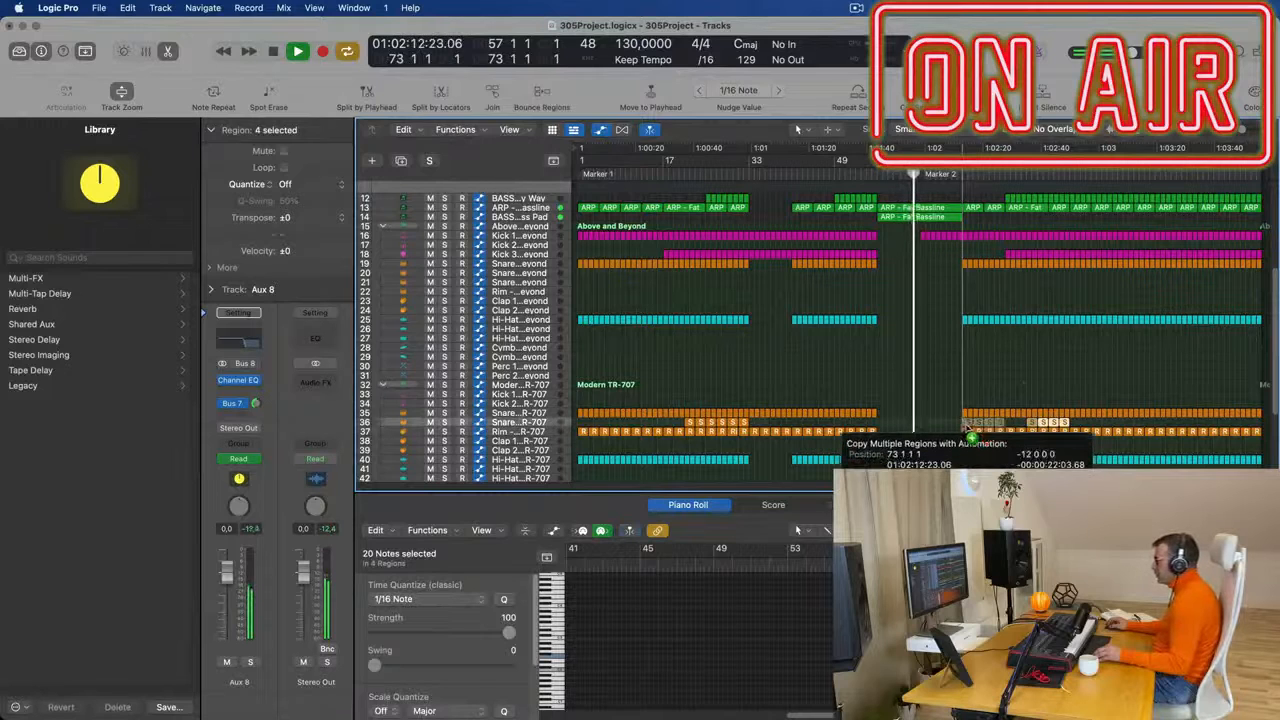
click(1010, 423)
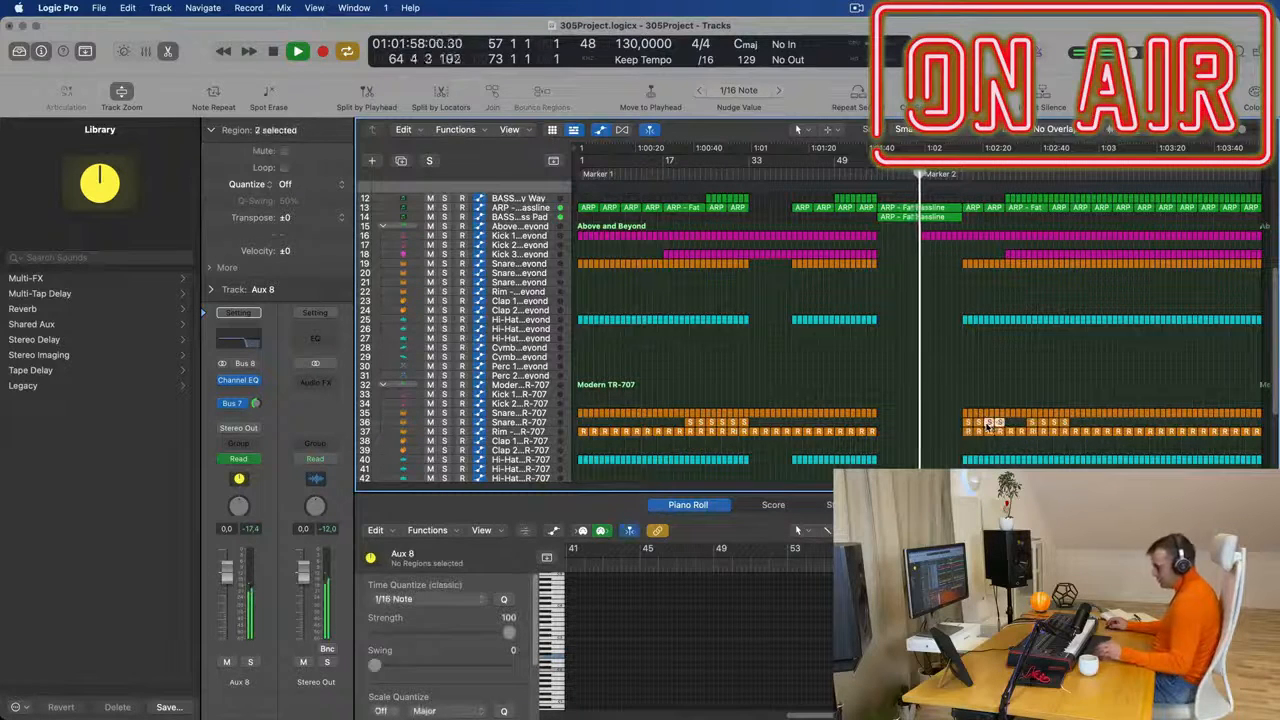
click(946, 354)
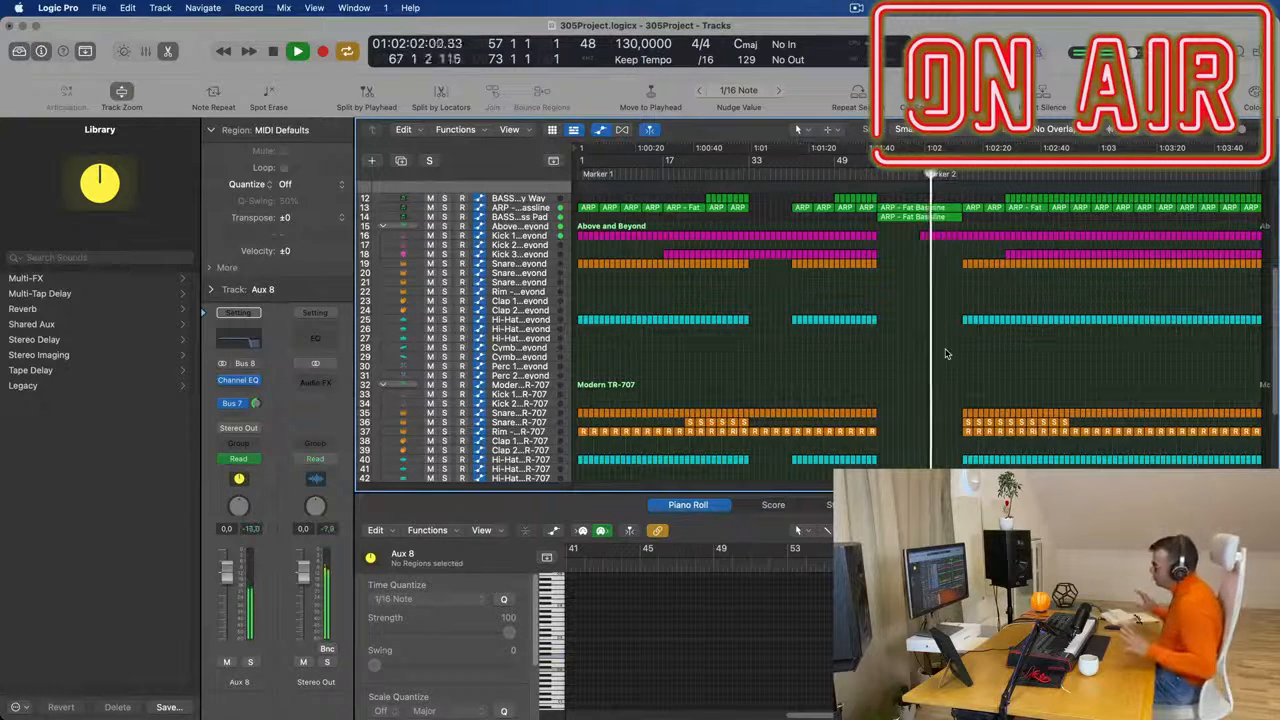
- Delete the hi-hat and Modern TR-707 drum regions between bars 73 and 81, keeping the track 19 snare
scroll(931, 349, up, 3)
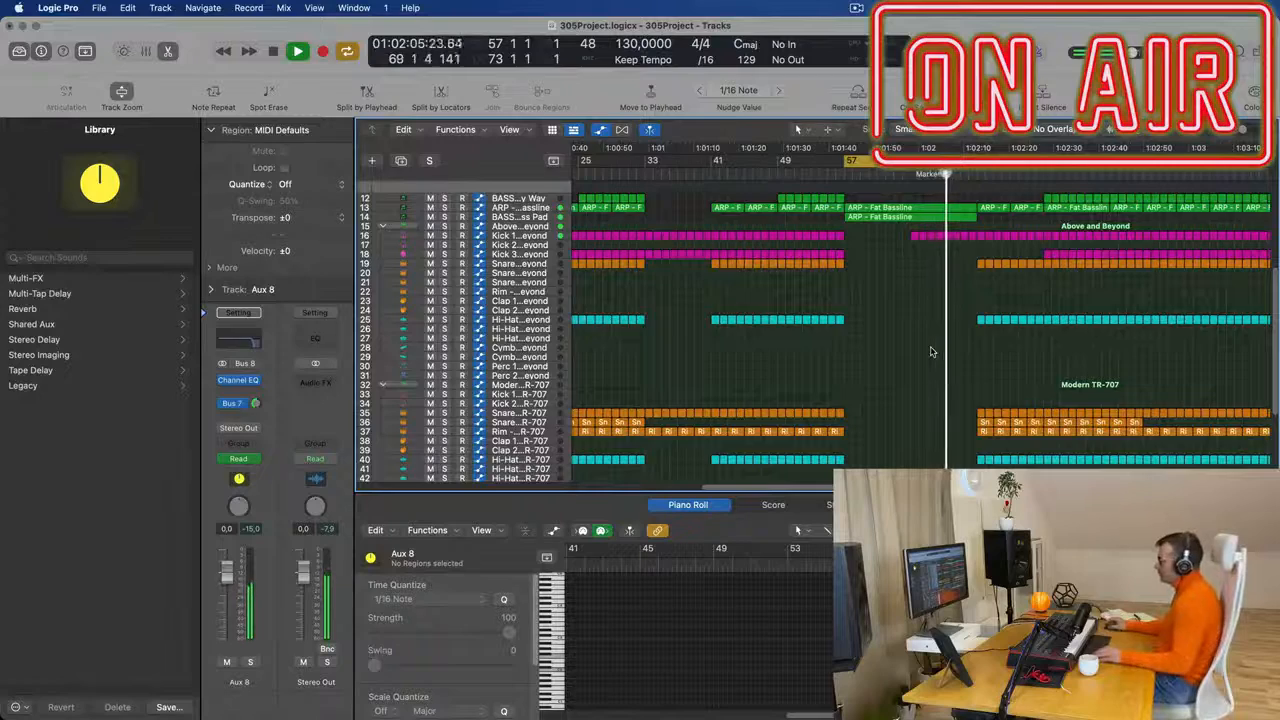
scroll(931, 340, up, 5)
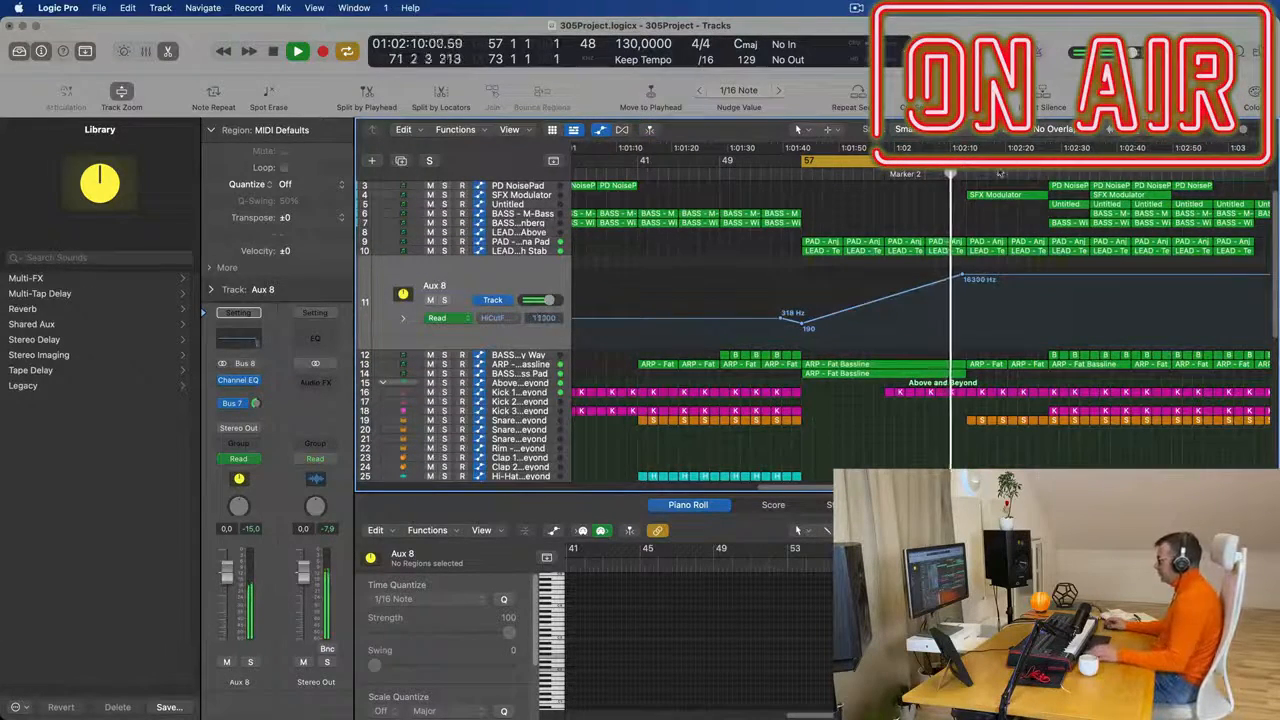
scroll(968, 208, down, 3)
scroll(968, 210, up, 2)
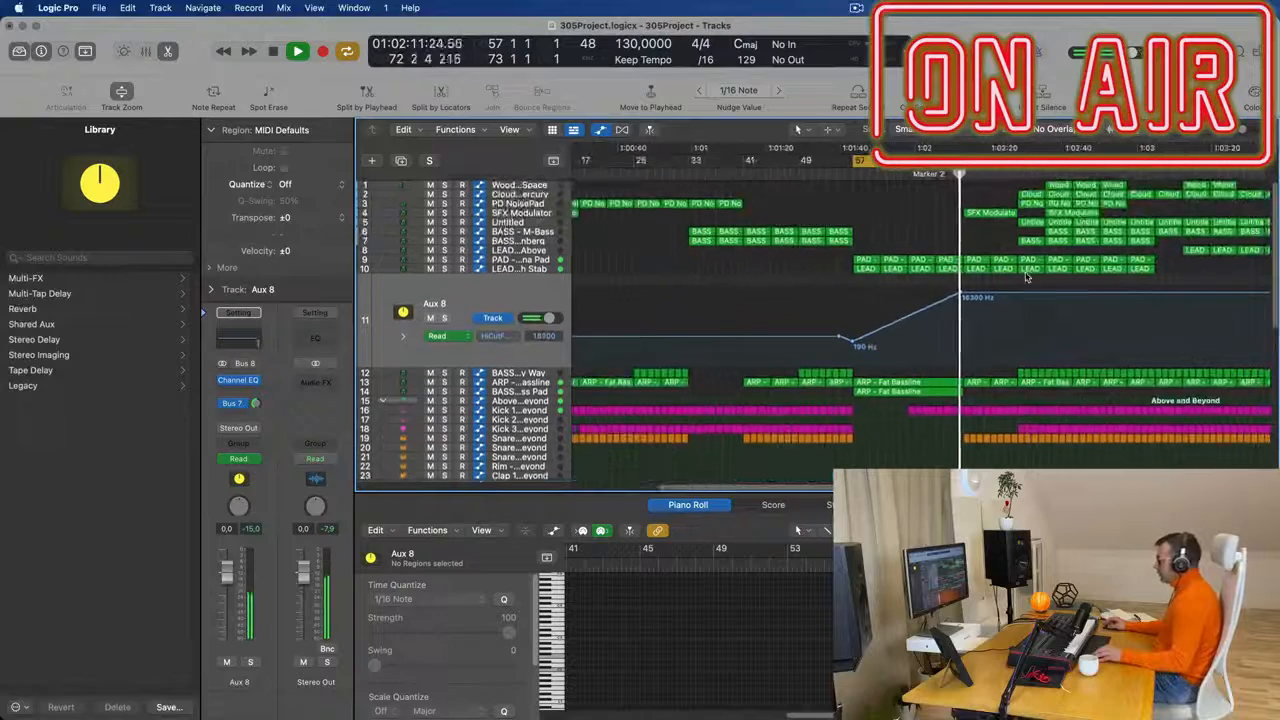
scroll(1038, 292, up, 2)
scroll(944, 451, down, 5)
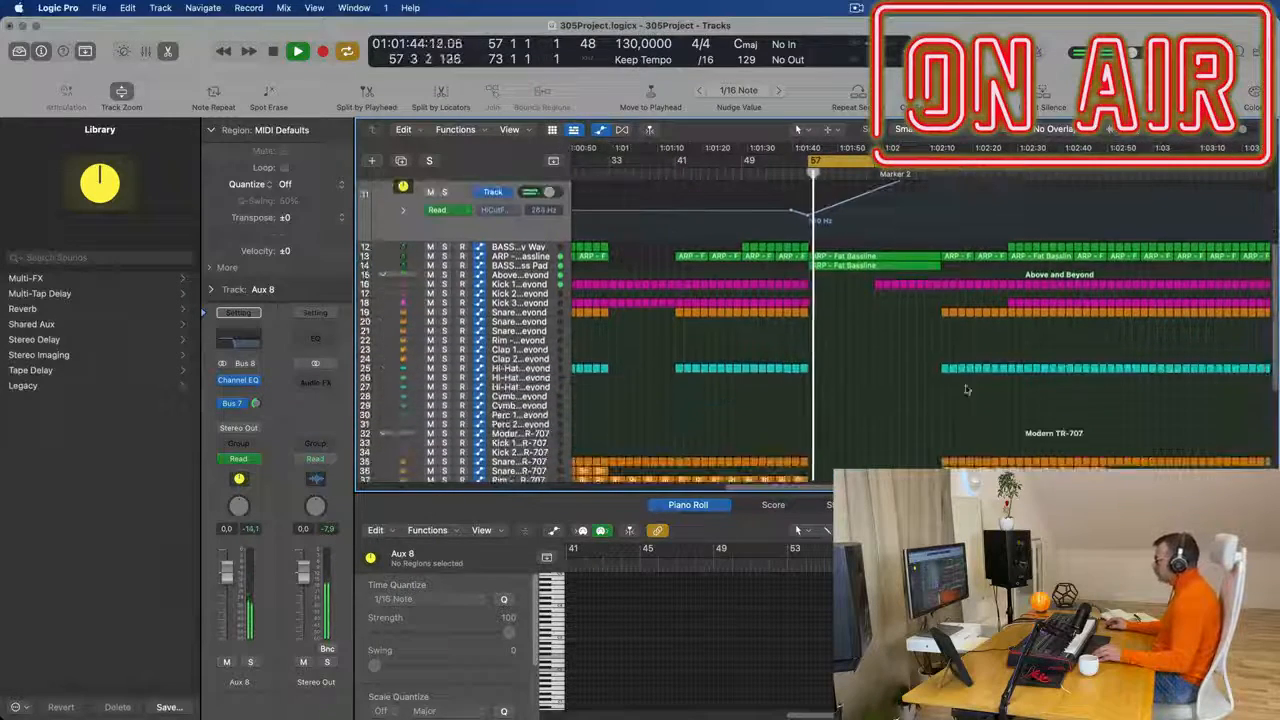
drag(944, 349, 1003, 461)
click(1003, 461)
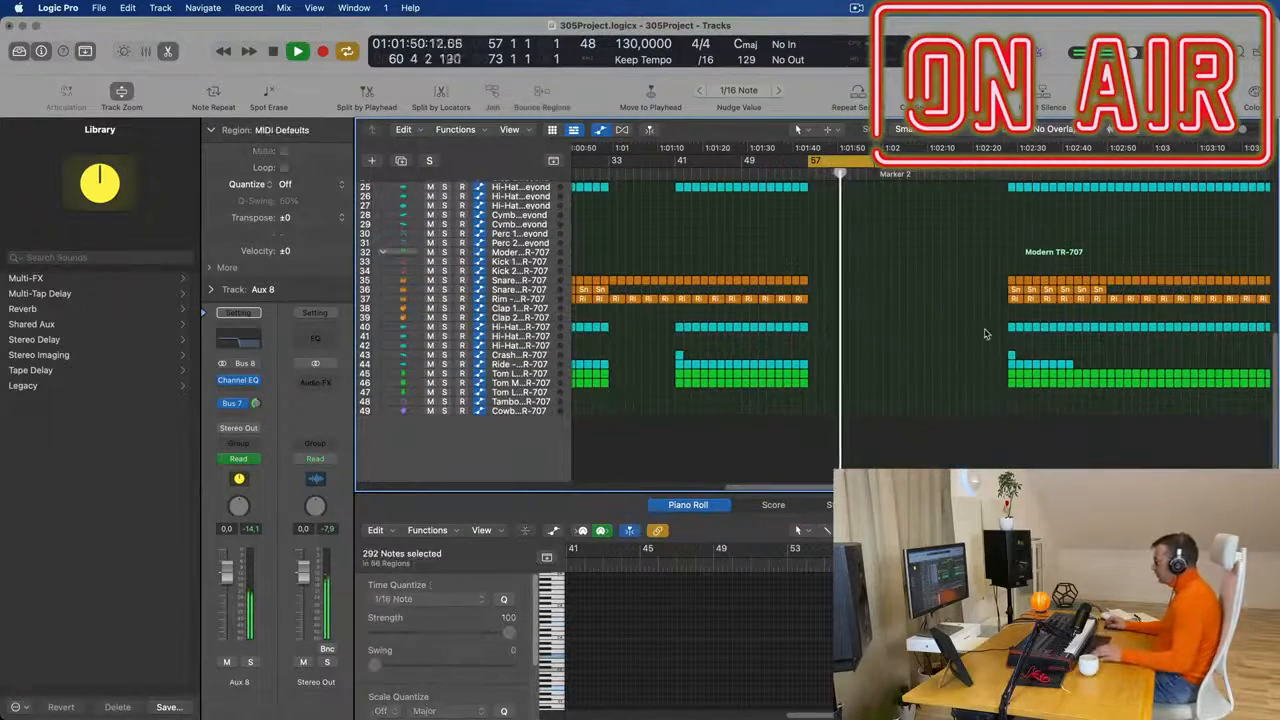
- Raise Aux 8's High Cut Frequency automation point at about bar 72 to 20000 Hz and rename the track Main Synths
scroll(986, 332, up, 10)
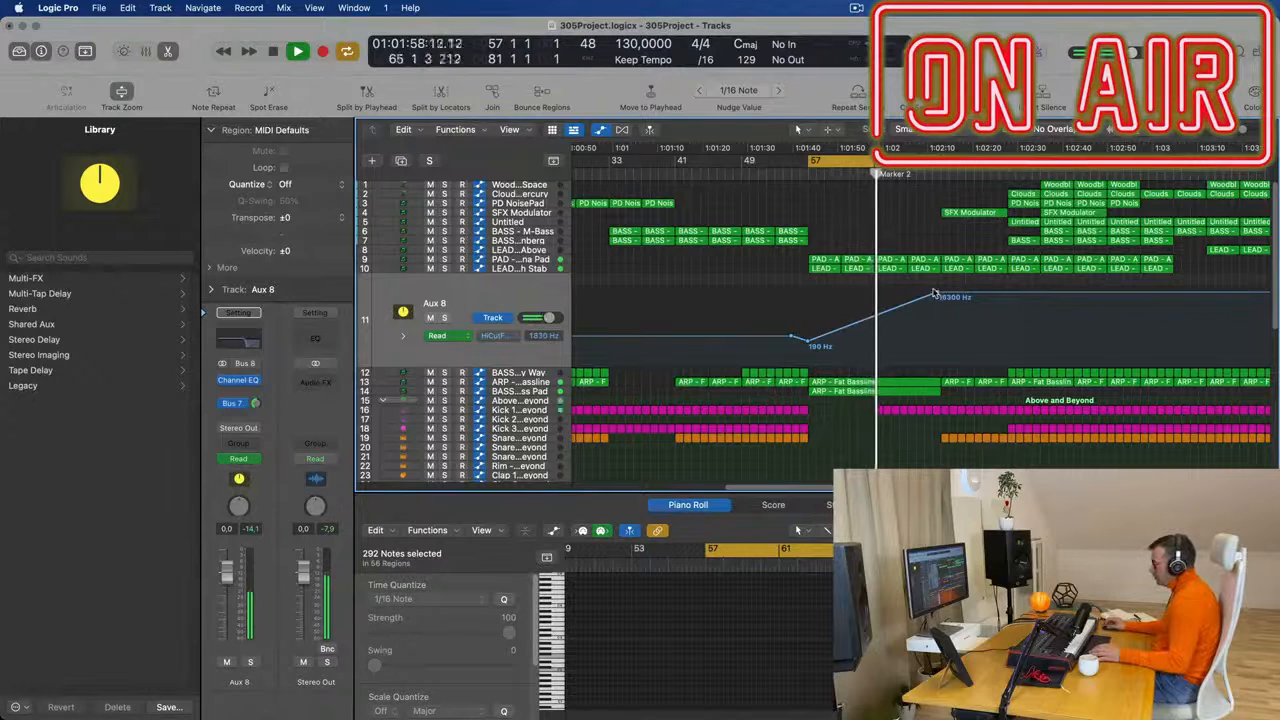
drag(938, 293, 938, 287)
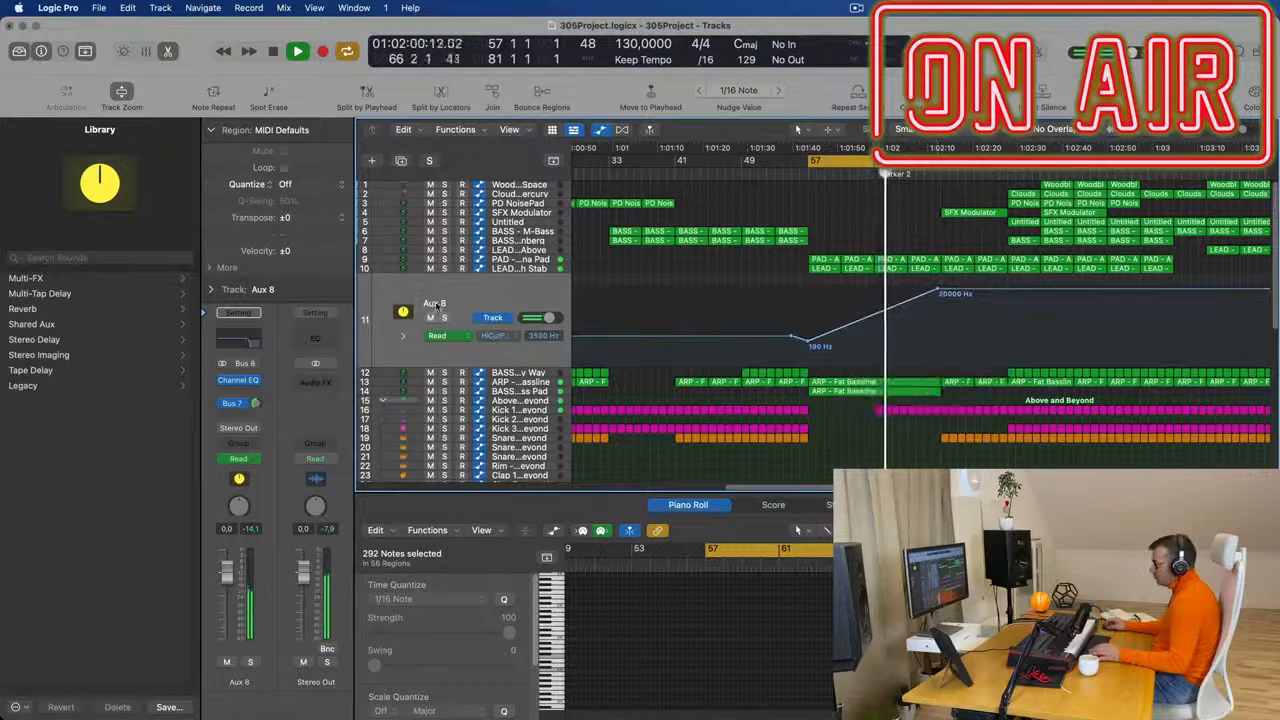
double_click(436, 303)
text(Main Synths)
key(Return)
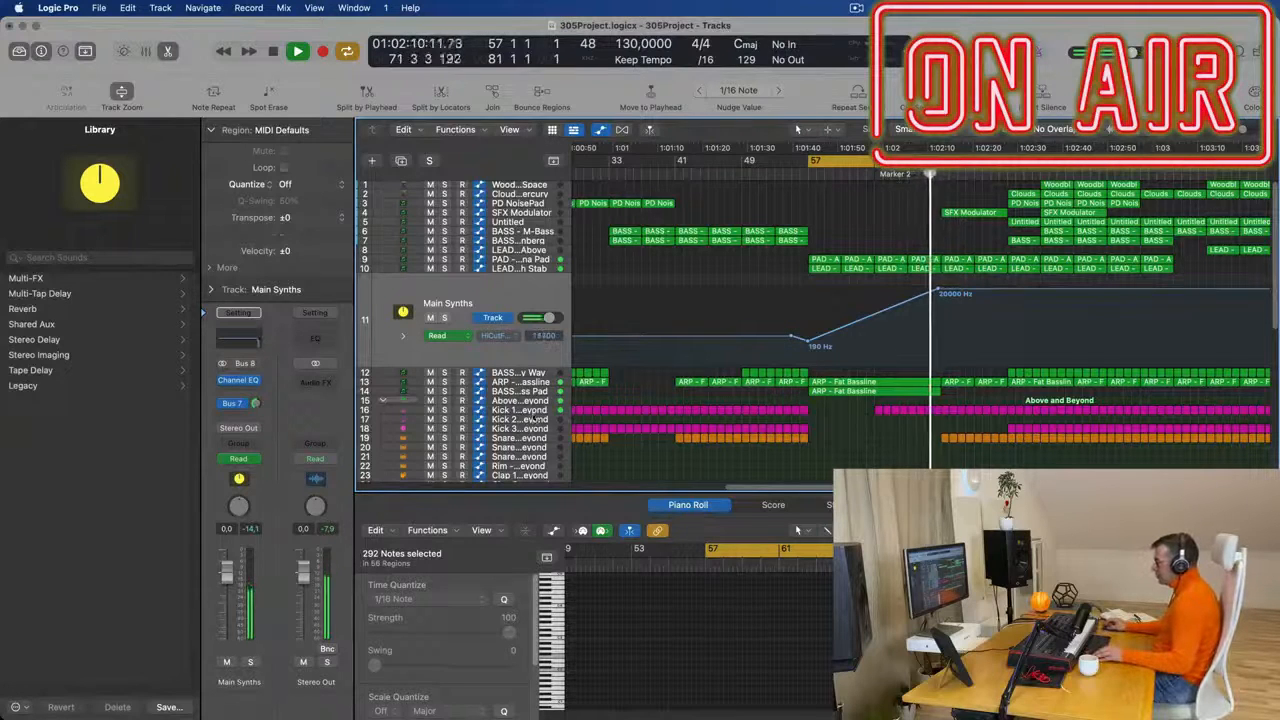
- On Above and Beyond's Low Cut automation, add a 161 Hz point at about bar 73 and delete the 175 Hz point
click(536, 402)
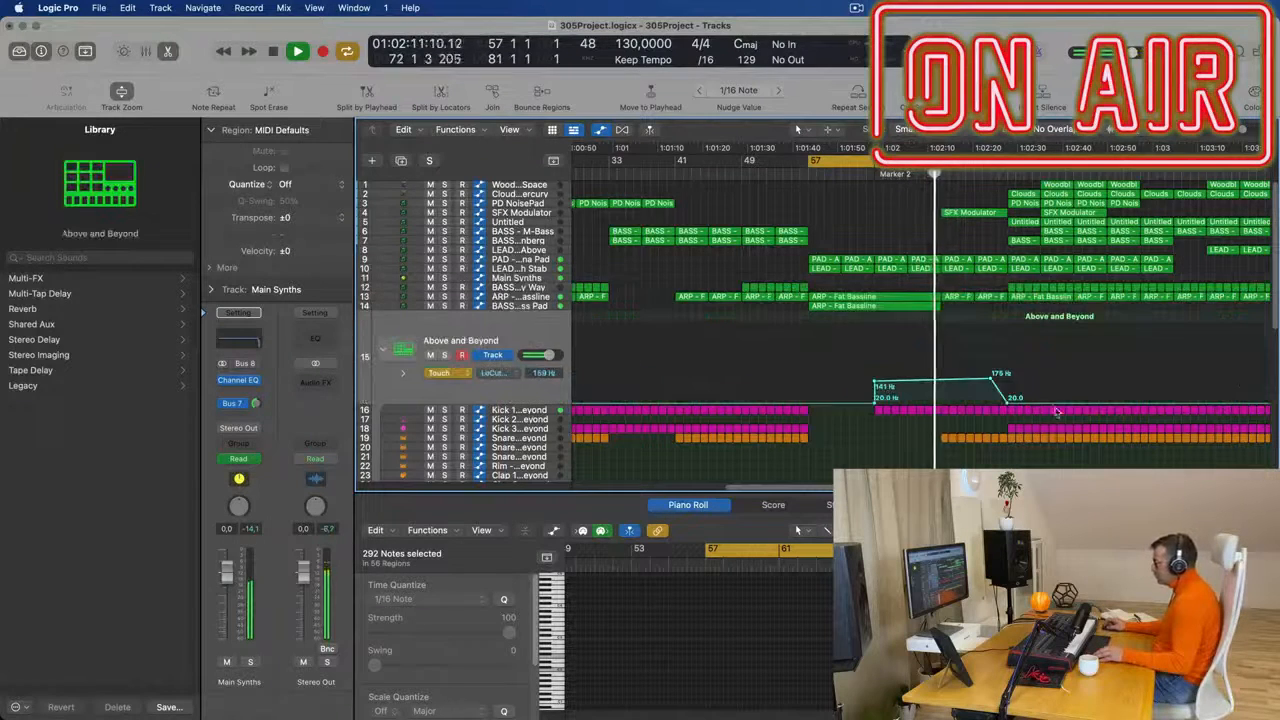
click(948, 385)
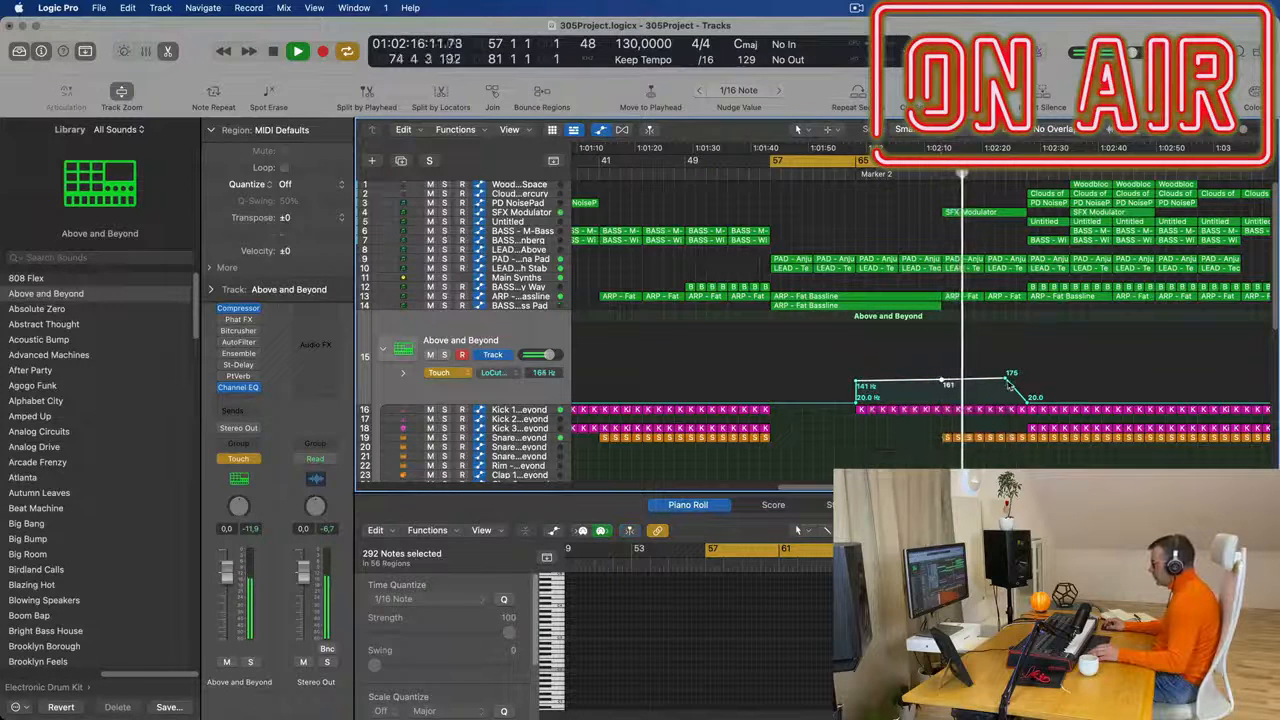
double_click(1006, 380)
key(super+Left)
key(super+Left)
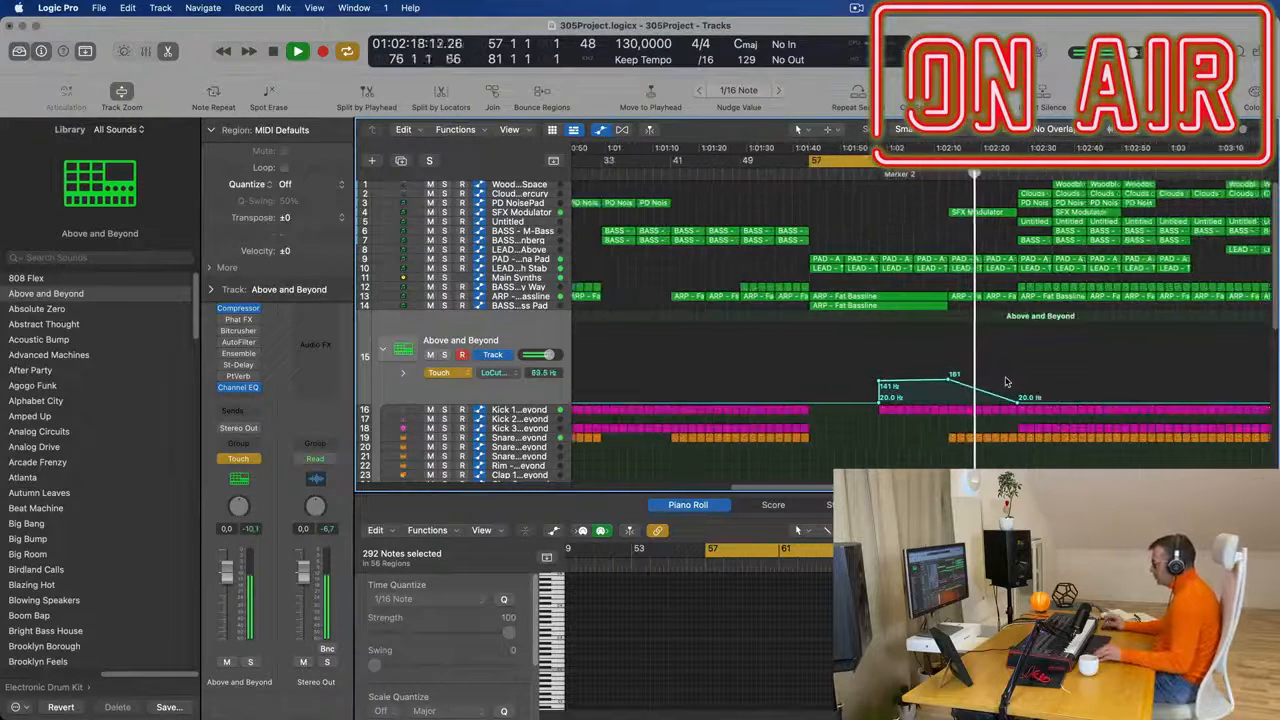
- Clear the regions in bars 81 to 89 on synth tracks 1 to 7 and extend the cycle range to bar 89
scroll(1006, 370, left, 2)
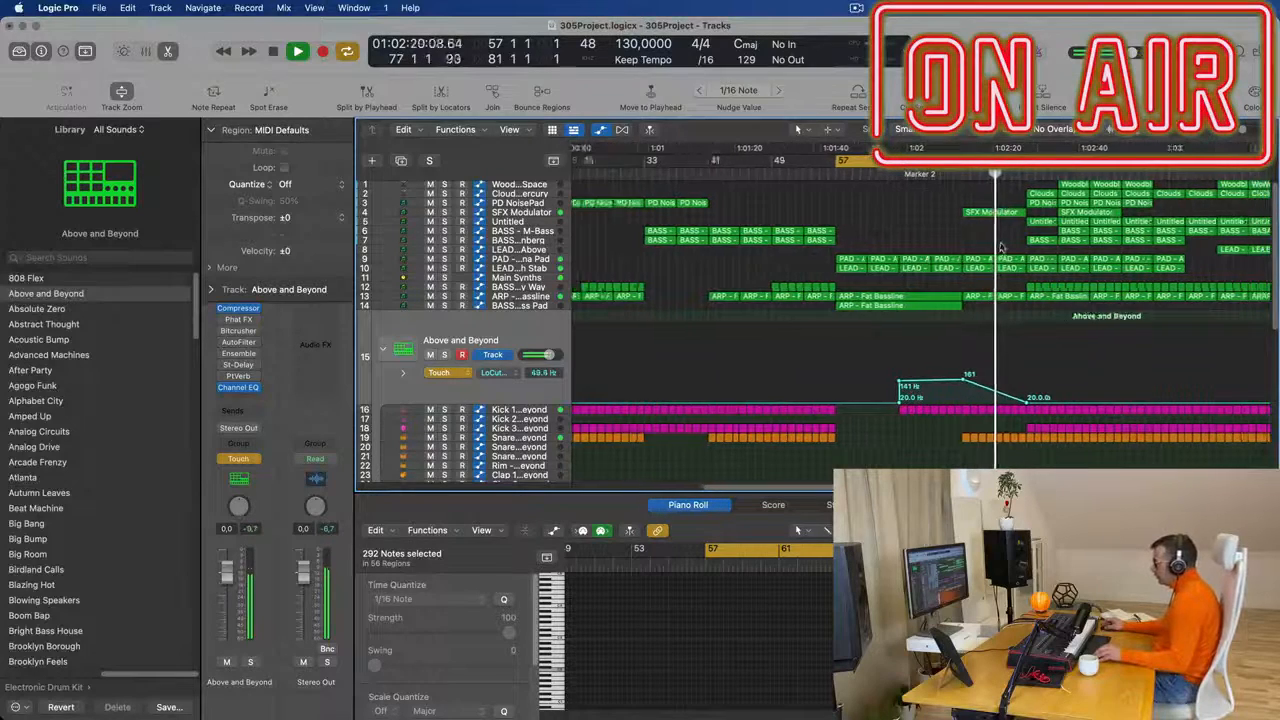
scroll(1001, 252, left, 3)
scroll(1045, 390, right, 1)
scroll(1045, 390, down, 3)
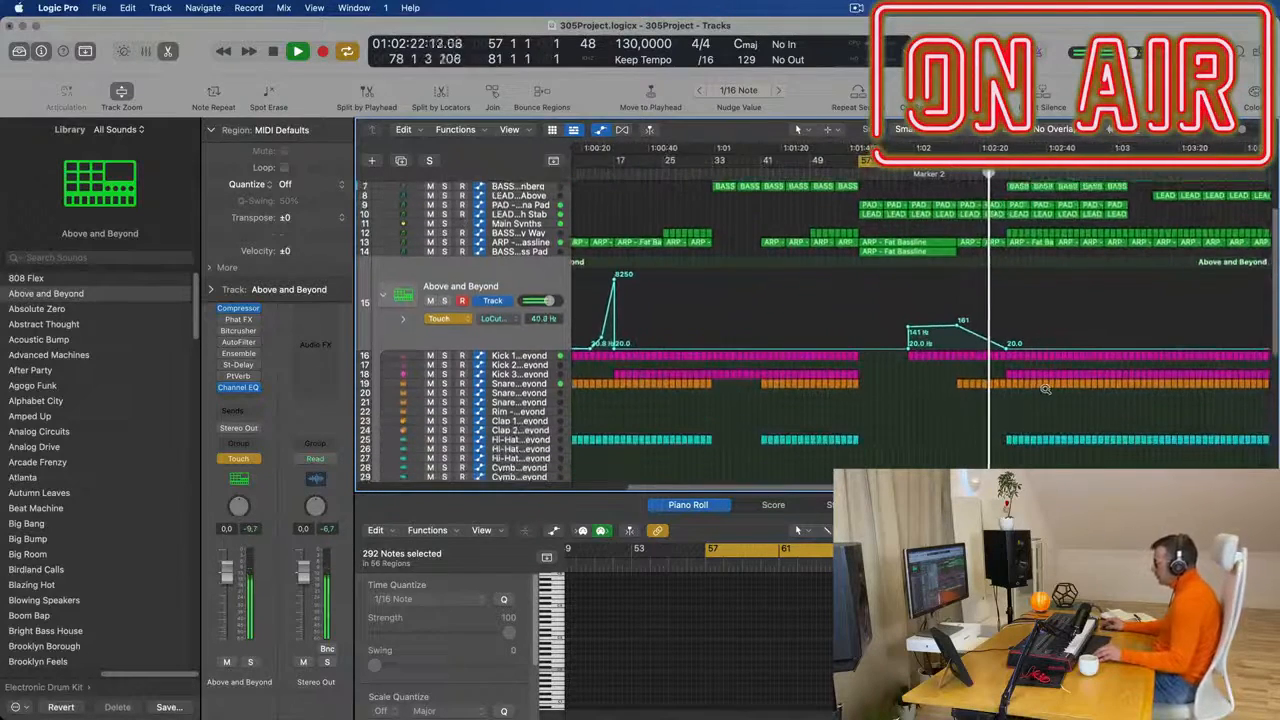
scroll(1045, 390, left, 2)
scroll(1050, 342, right, 3)
scroll(1062, 339, up, 1)
scroll(1062, 339, up, 3)
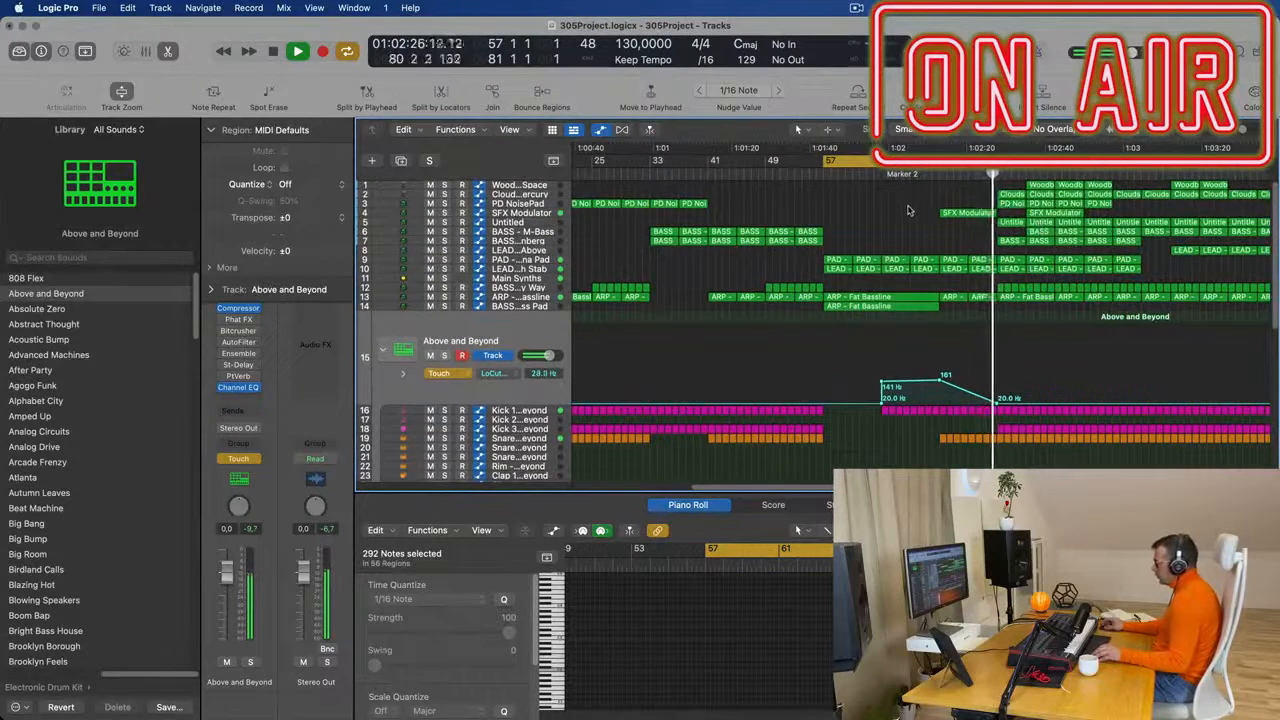
click(1012, 195)
click(1014, 204)
key(Delete)
click(1013, 223)
key(Delete)
click(1013, 241)
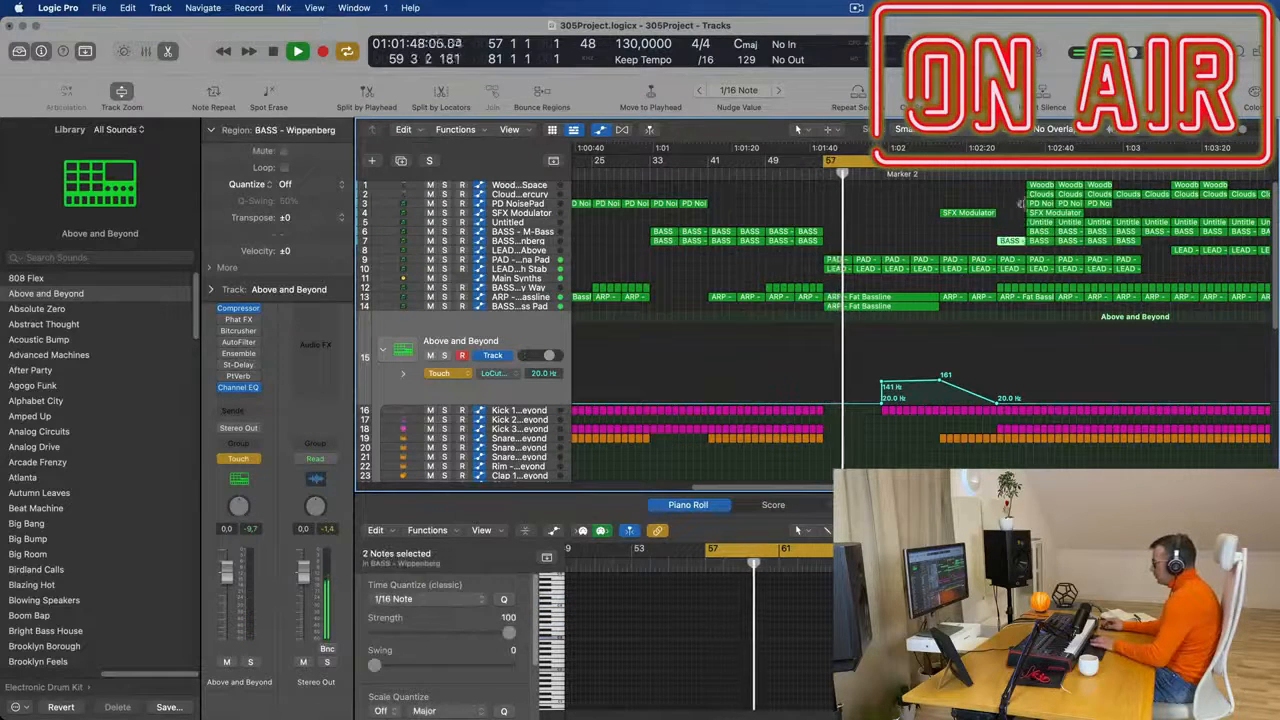
key(Delete)
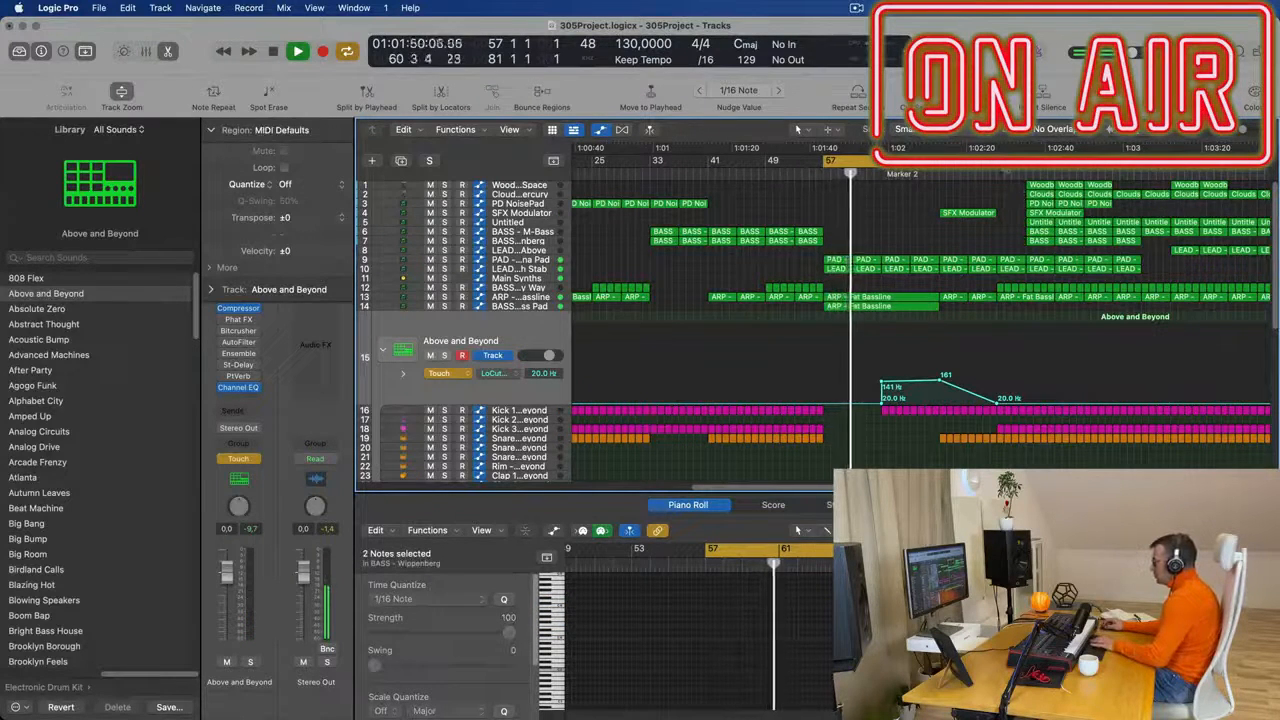
drag(997, 160, 1022, 237)
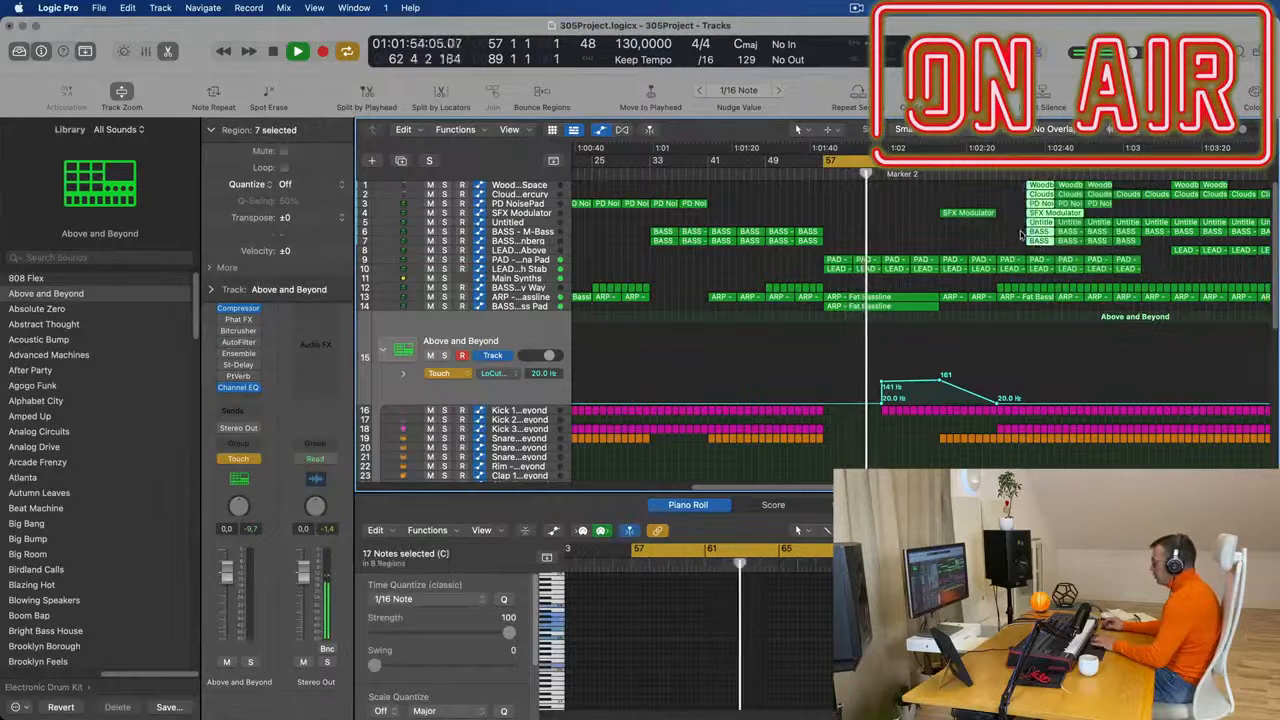
key(Delete)
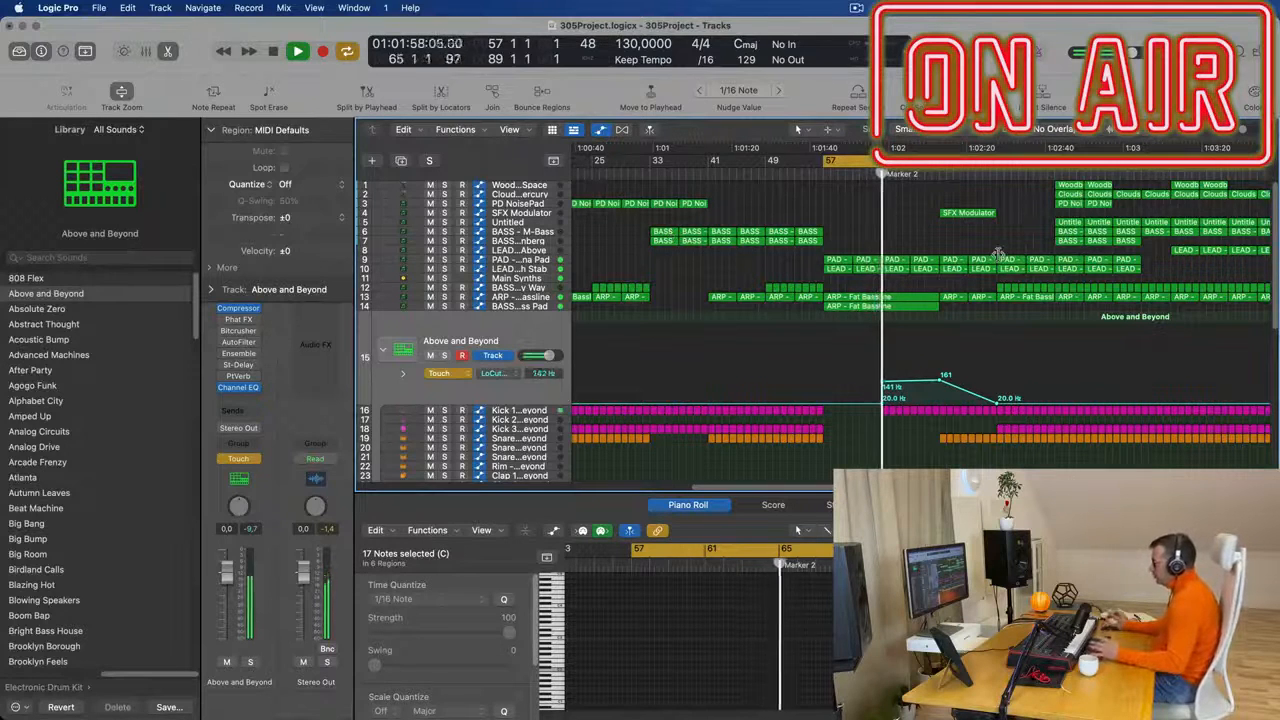
- Shape Above and Beyond's Low Cut automation from 195 Hz at bar 81 to 336 Hz near bar 89, ending at 20.2 Hz
scroll(1011, 258, down, 2)
scroll(1050, 385, down, 2)
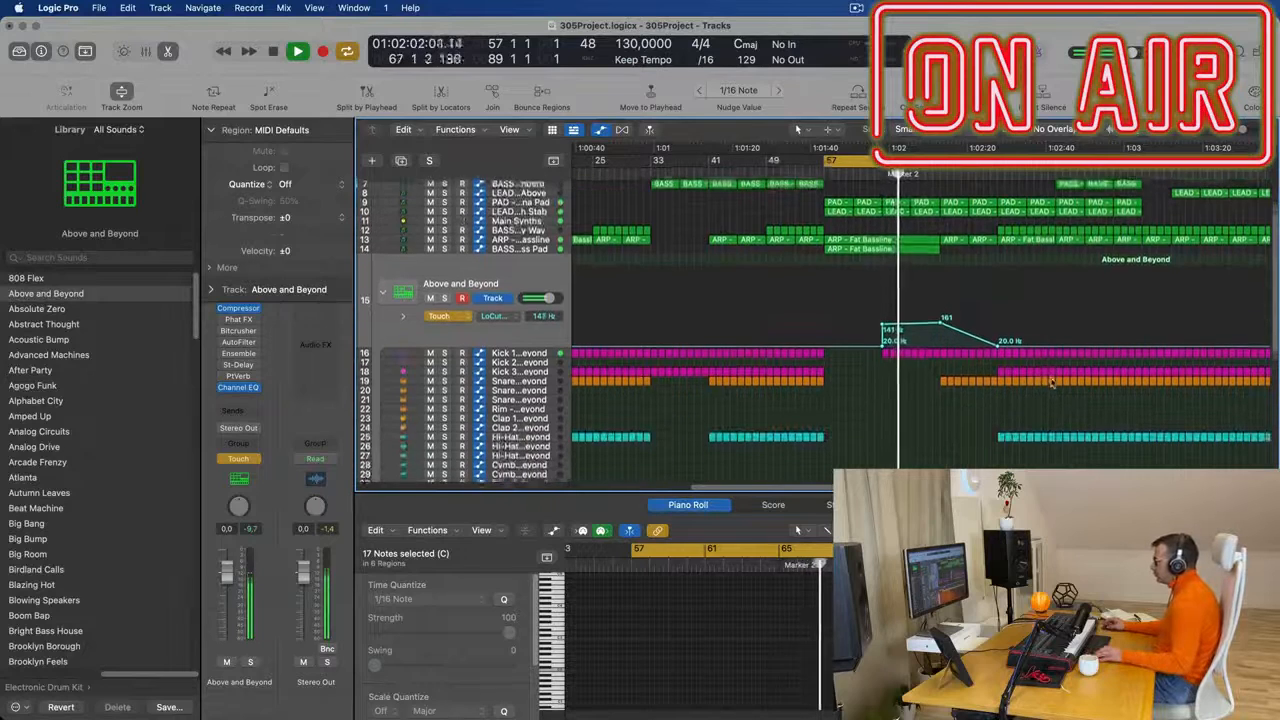
scroll(1050, 385, down, 2)
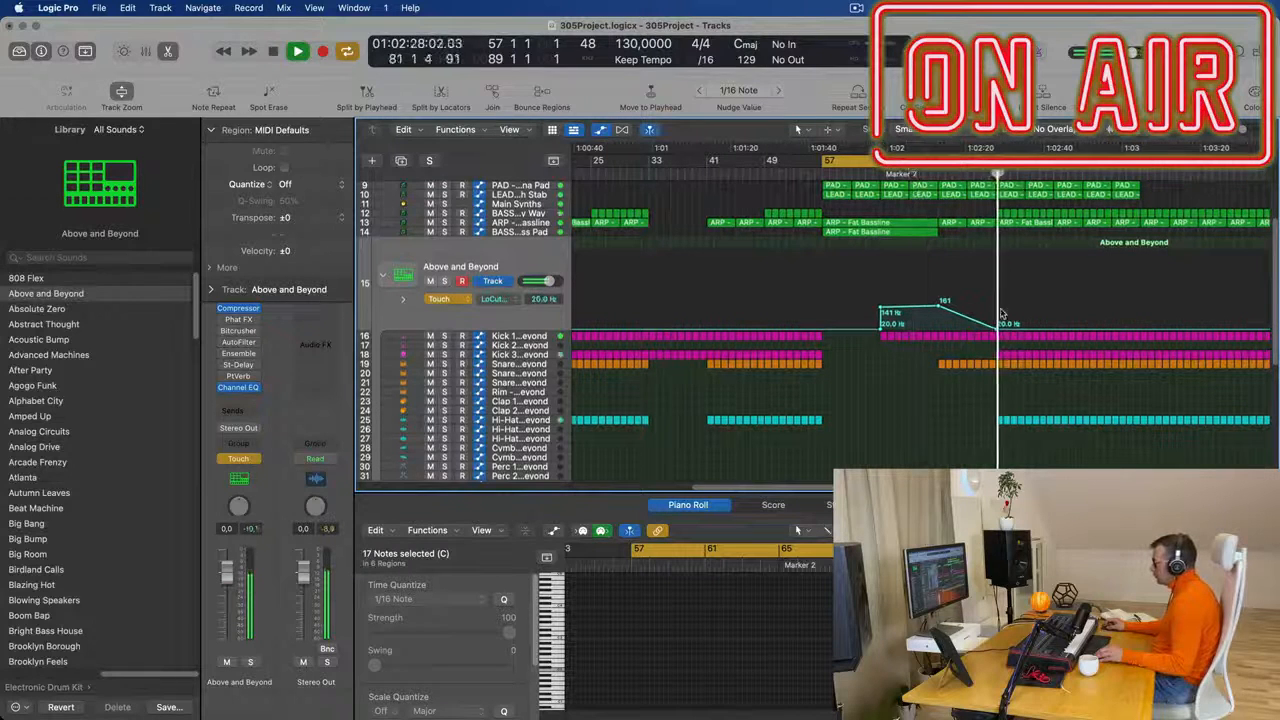
drag(1000, 328, 1000, 303)
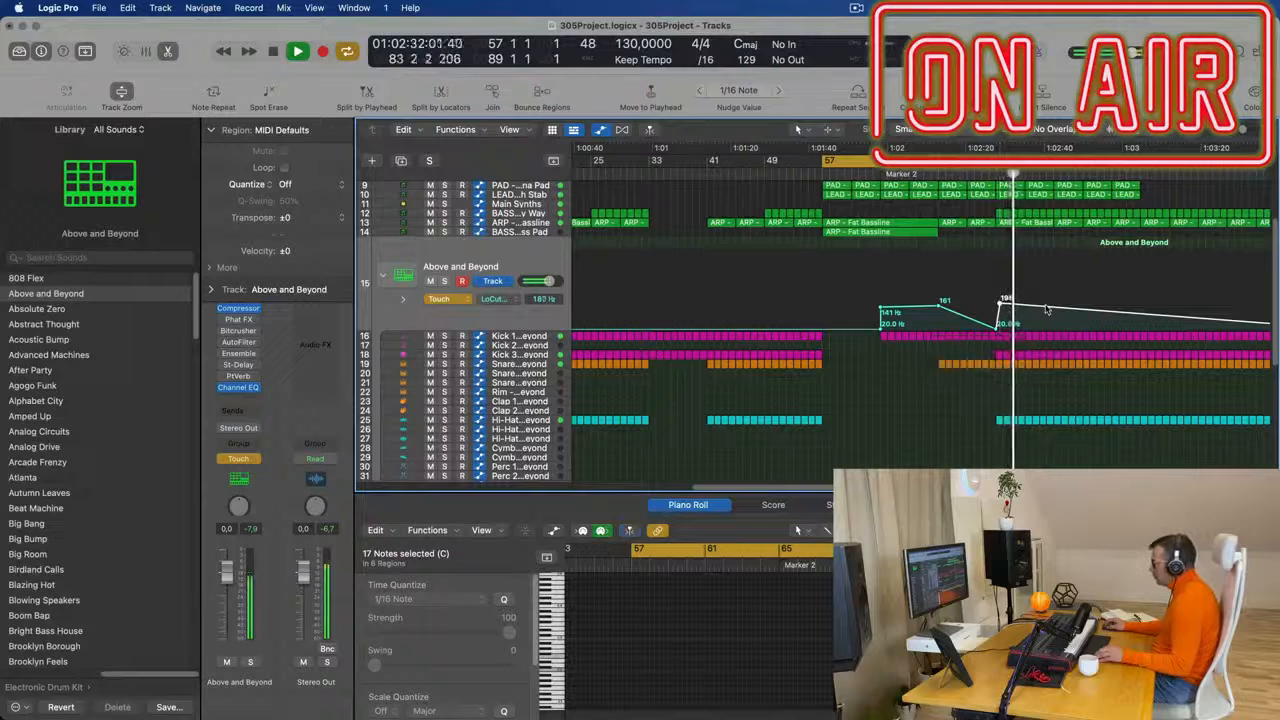
mouse_move(1044, 306)
mouse_down()
mouse_move(1044, 292)
mouse_move(1061, 302)
mouse_move(1058, 323)
mouse_move(1056, 297)
mouse_up()
key(shift+comma)
- Select the first Modern TR-707 Snare 1 region at bar 81 and set the cycle range to bars 81 through 89
scroll(964, 343, down, 6)
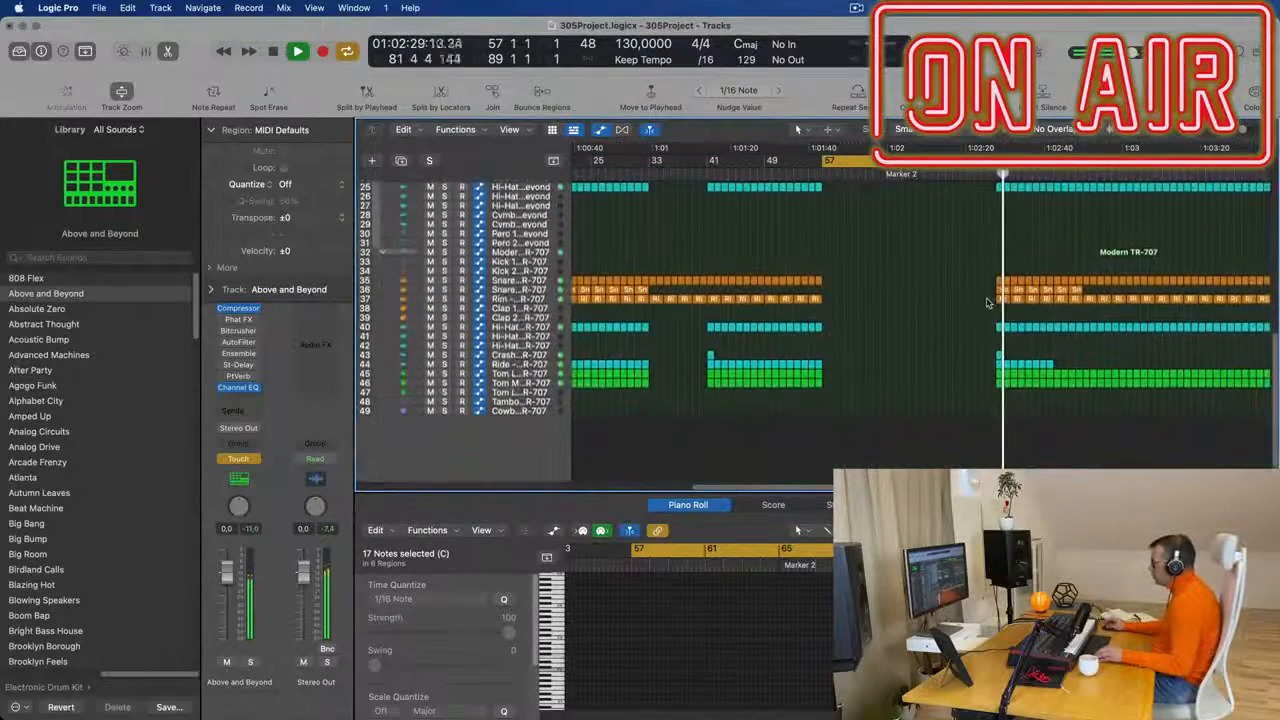
click(1000, 290)
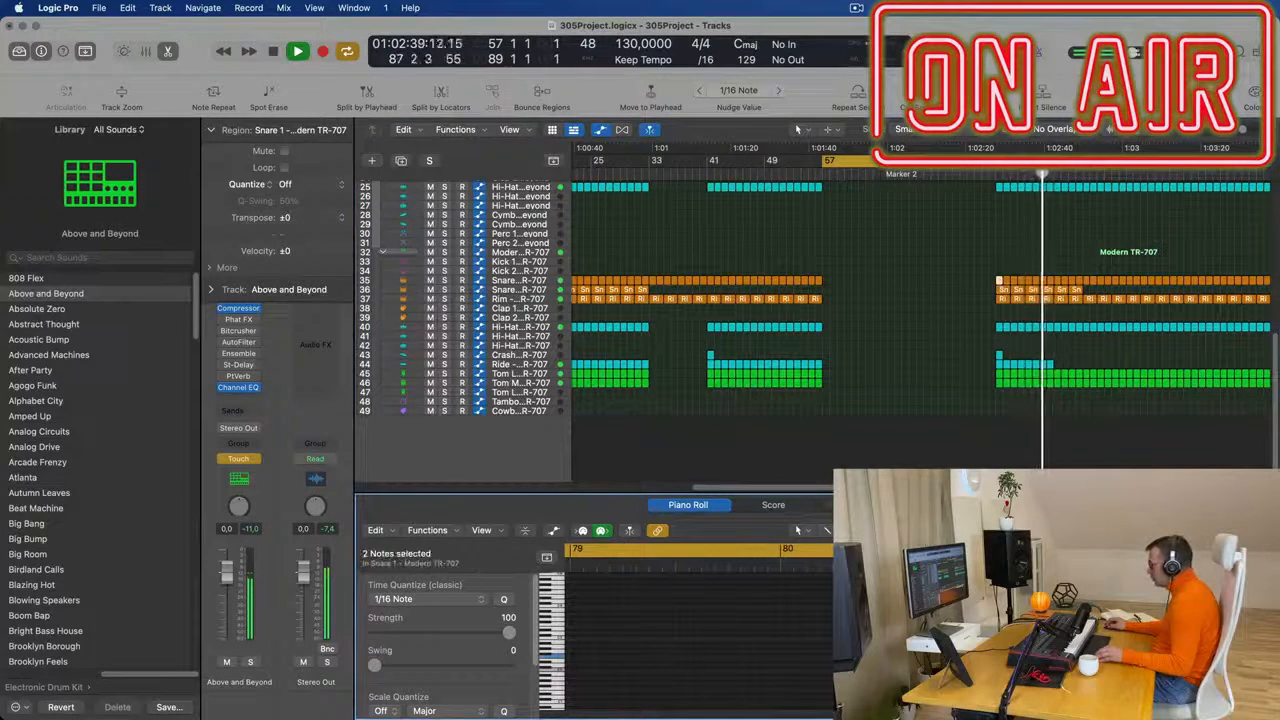
key(space)
click(1028, 161)
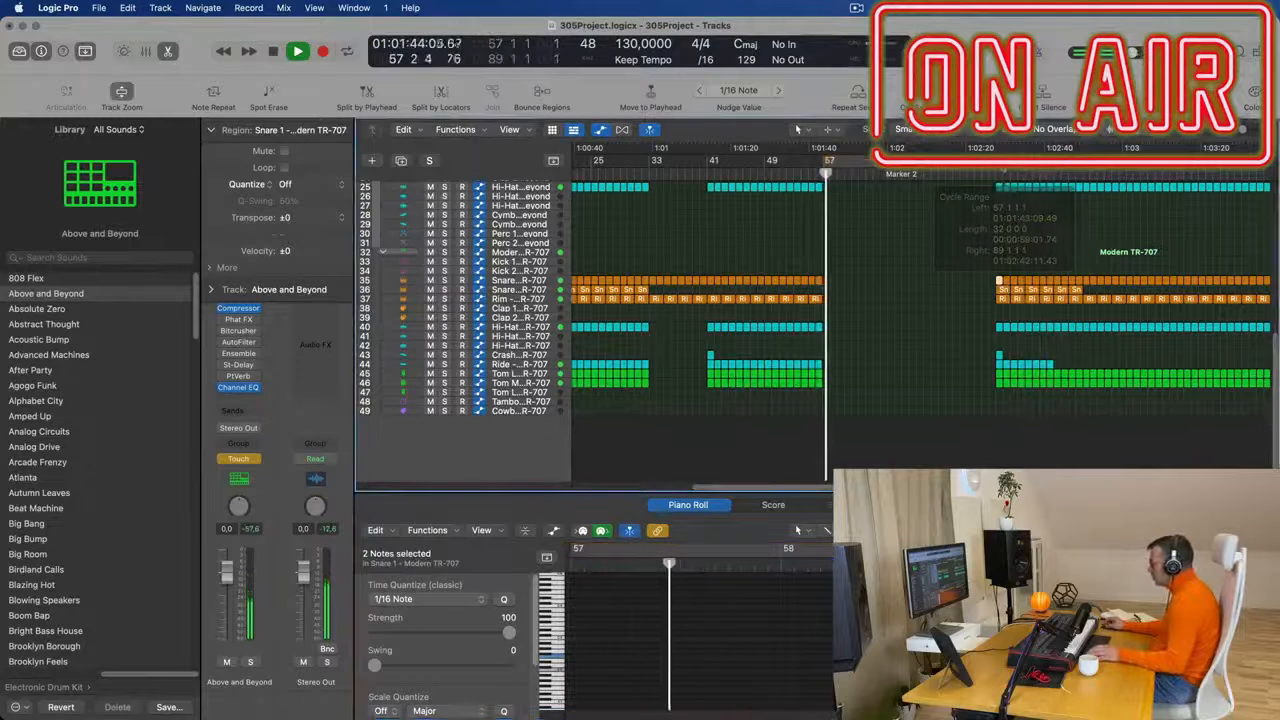
drag(997, 161, 1056, 172)
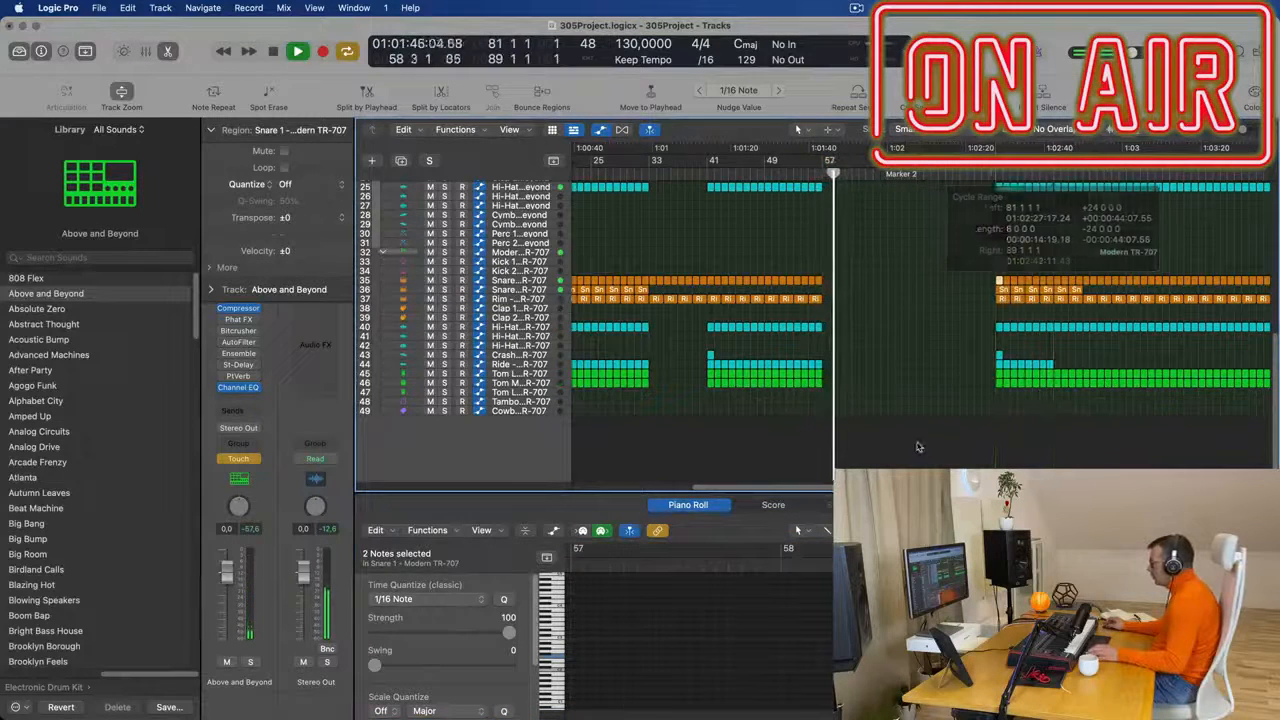
- Replay from bar 81 and delete the Modern TR-707 ride and tom regions from bar 81 to about bar 93
key(space)
key(space)
key(space)
key(space)
drag(980, 369, 1081, 389)
key(Delete)
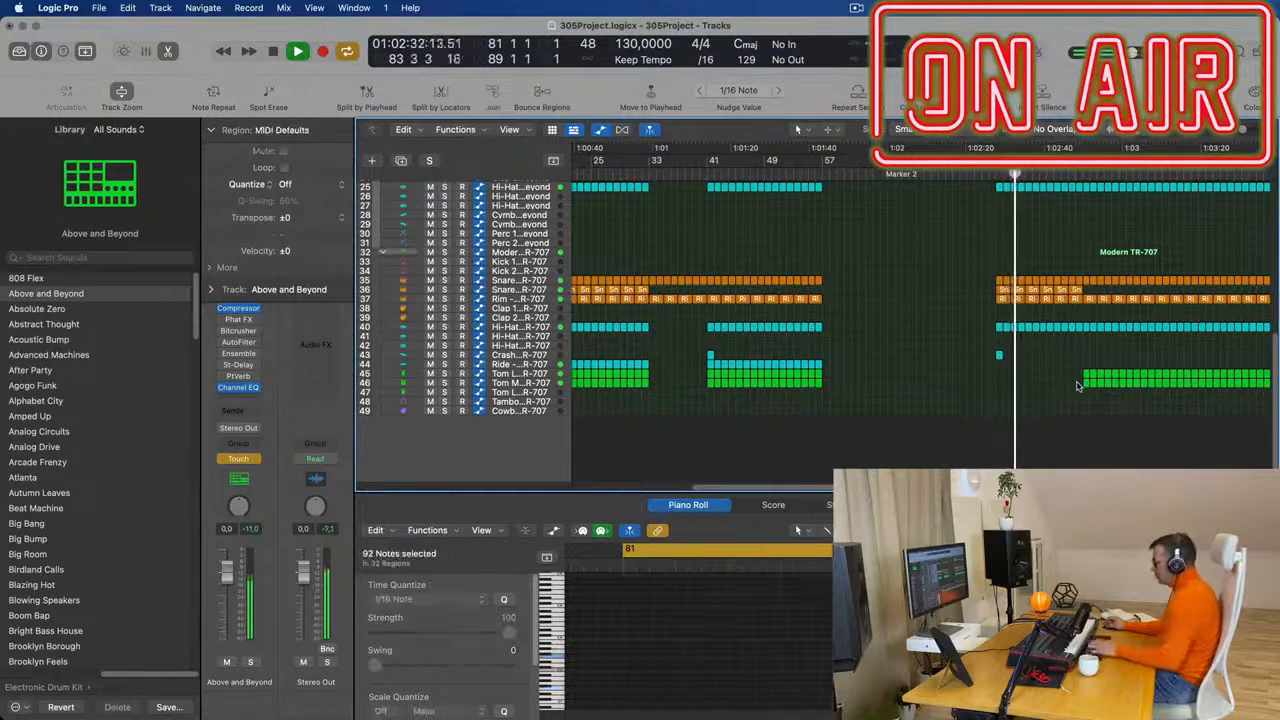
- Open the Modern TR-707 Snare 2 region at bar 81 in the Piano Roll and delete its unneeded notes
scroll(1071, 381, up, 3)
scroll(1071, 385, up, 2)
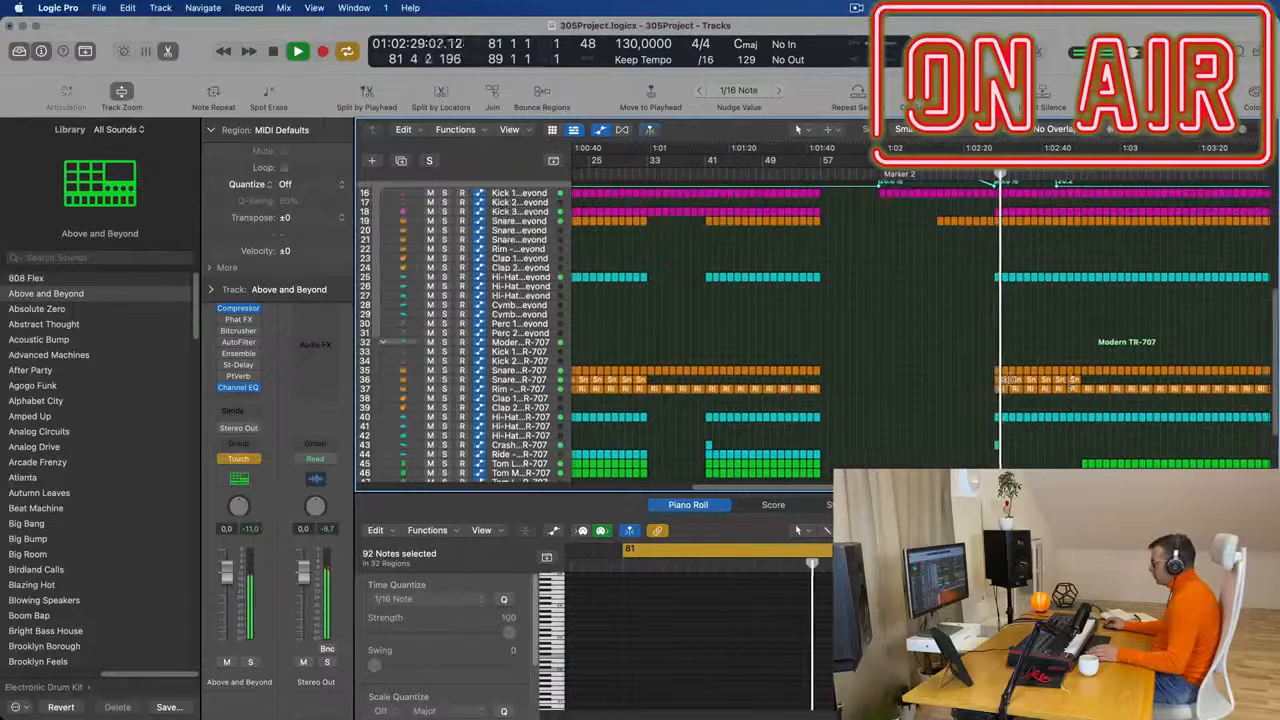
click(997, 380)
key(space)
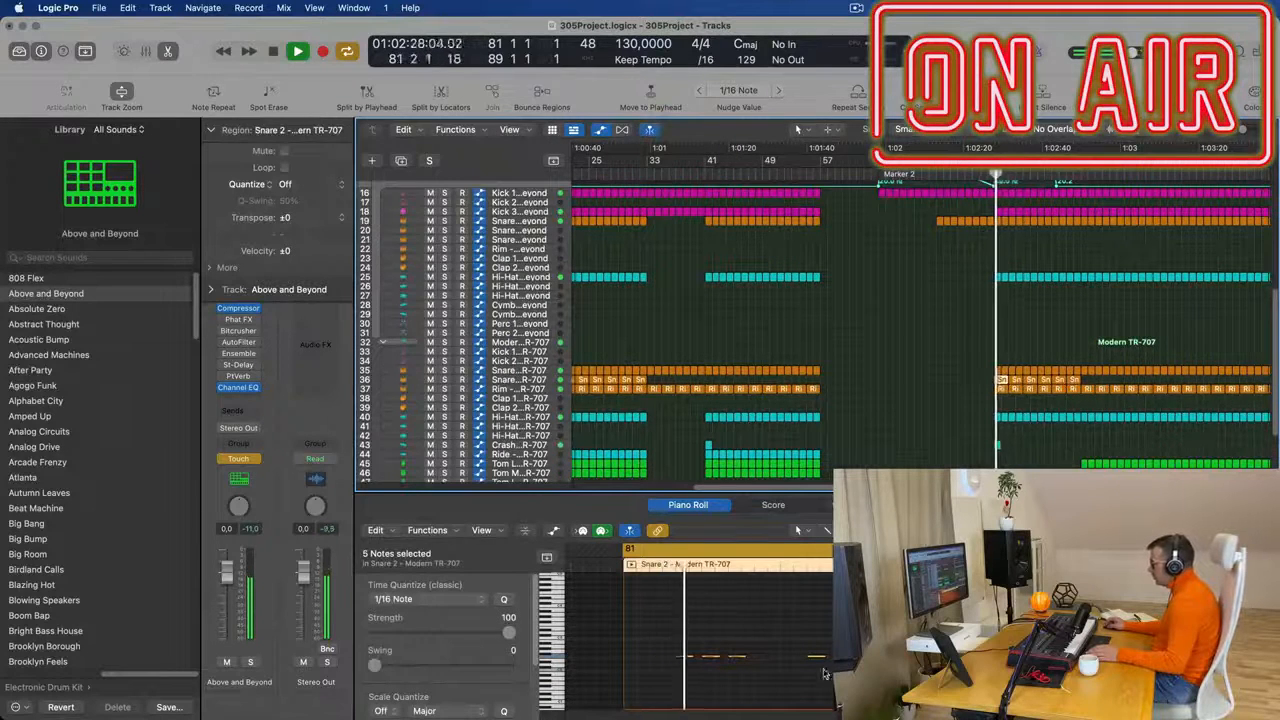
drag(805, 677, 852, 669)
key(Delete)
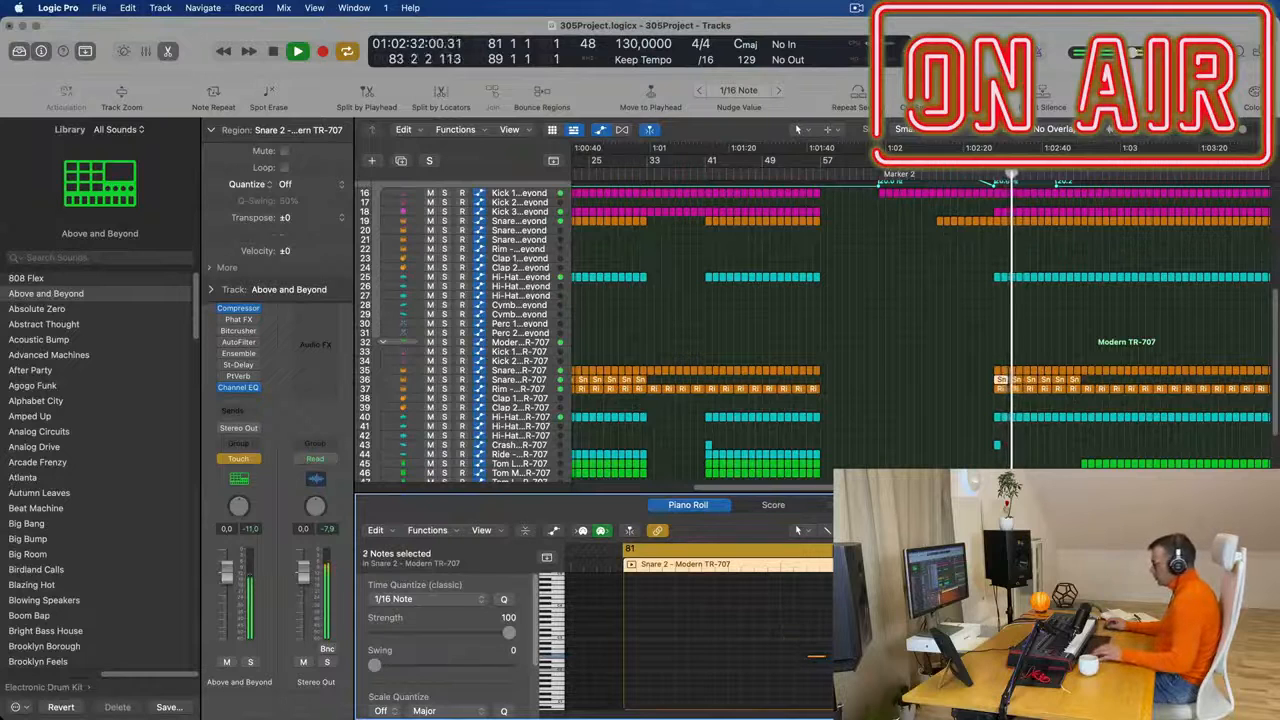
- Fill the bar 81 Snare 2 region with evenly spaced hits and delete the five Snare 2 regions following it
key(space)
key(space)
drag(685, 659, 633, 660)
mouse_move(728, 657)
mouse_down()
mouse_move(609, 667)
mouse_move(714, 660)
mouse_up()
drag(627, 657, 797, 660)
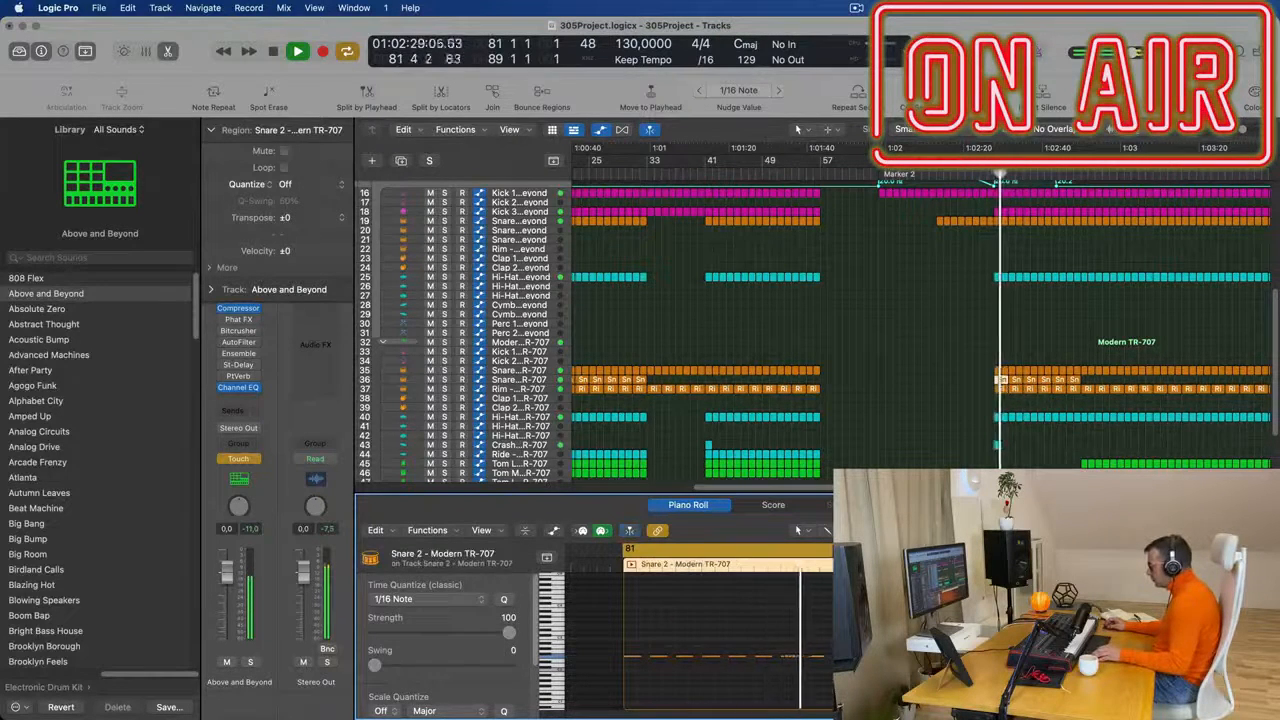
drag(960, 680, 845, 645)
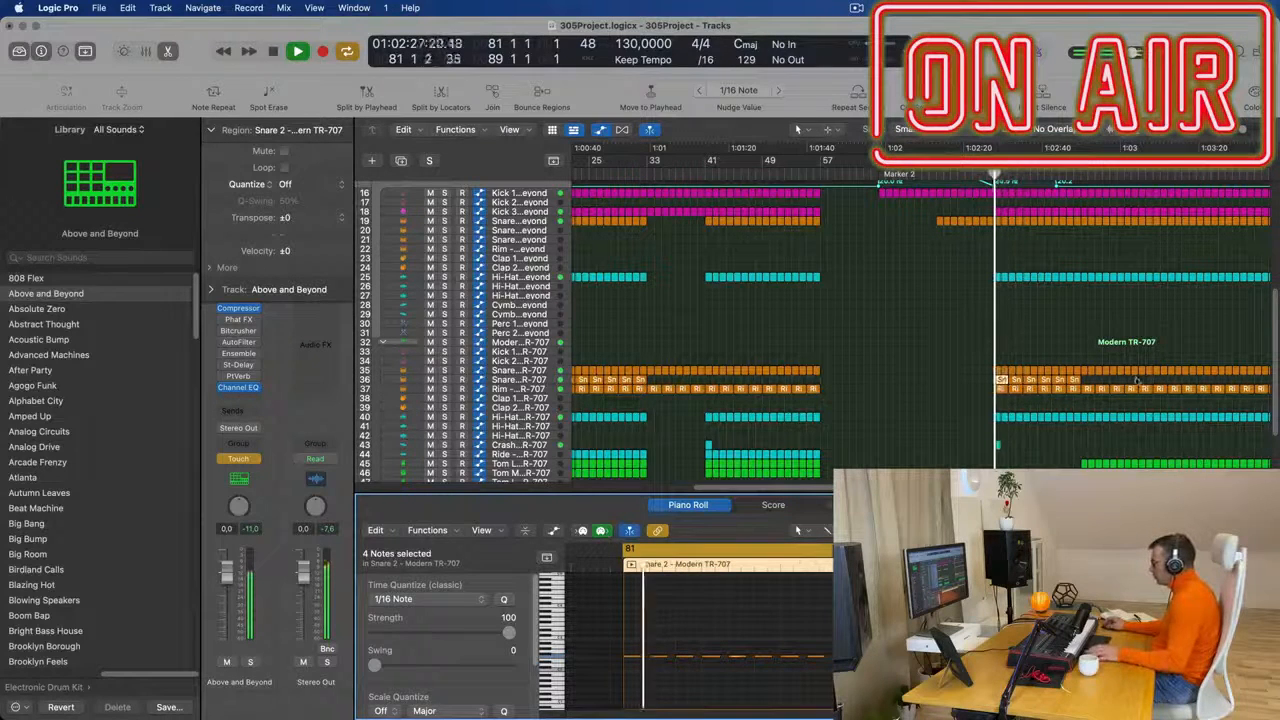
drag(1096, 378, 1017, 385)
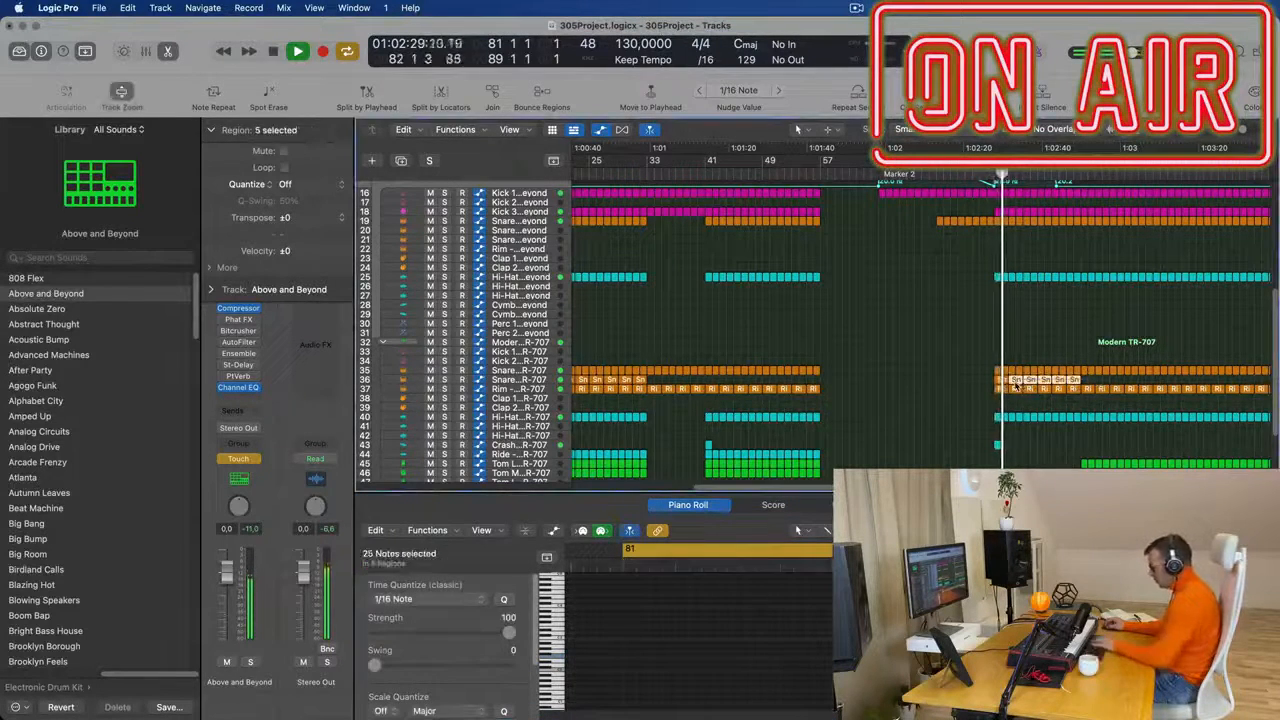
key(Delete)
click(1001, 380)
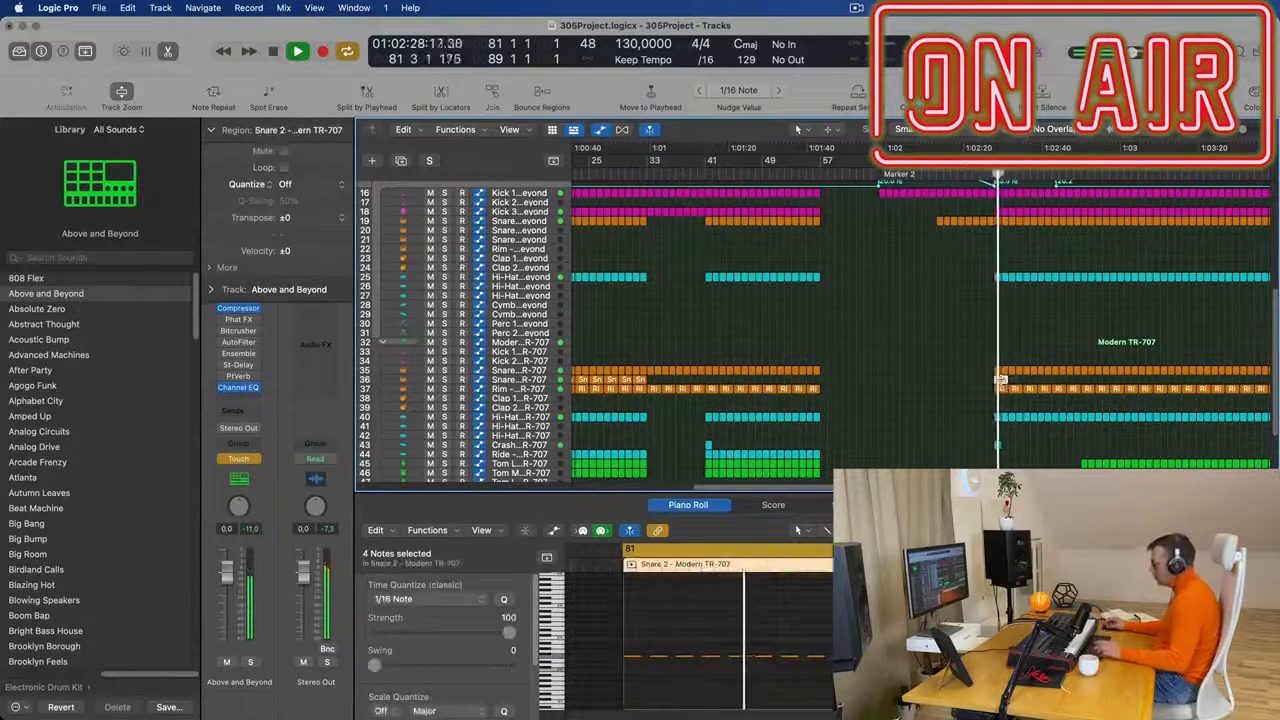
key(super+d)
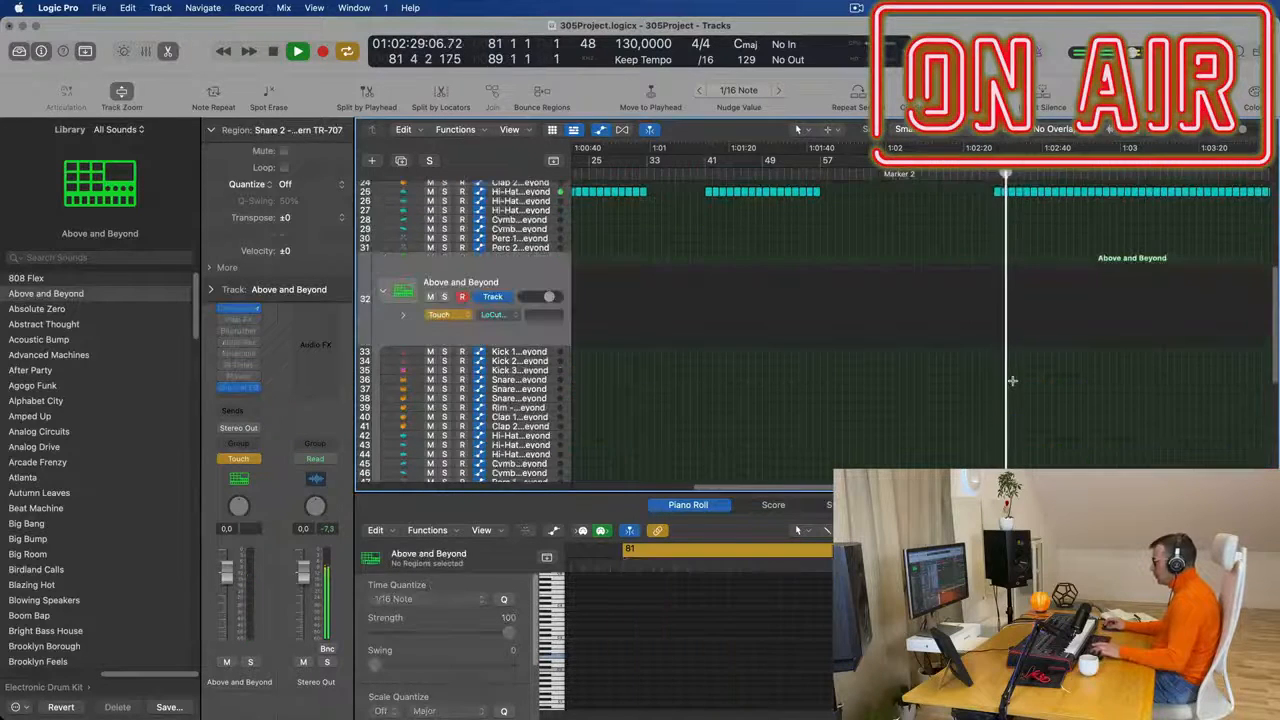
scroll(1004, 393, up, 10)
scroll(1004, 390, down, 8)
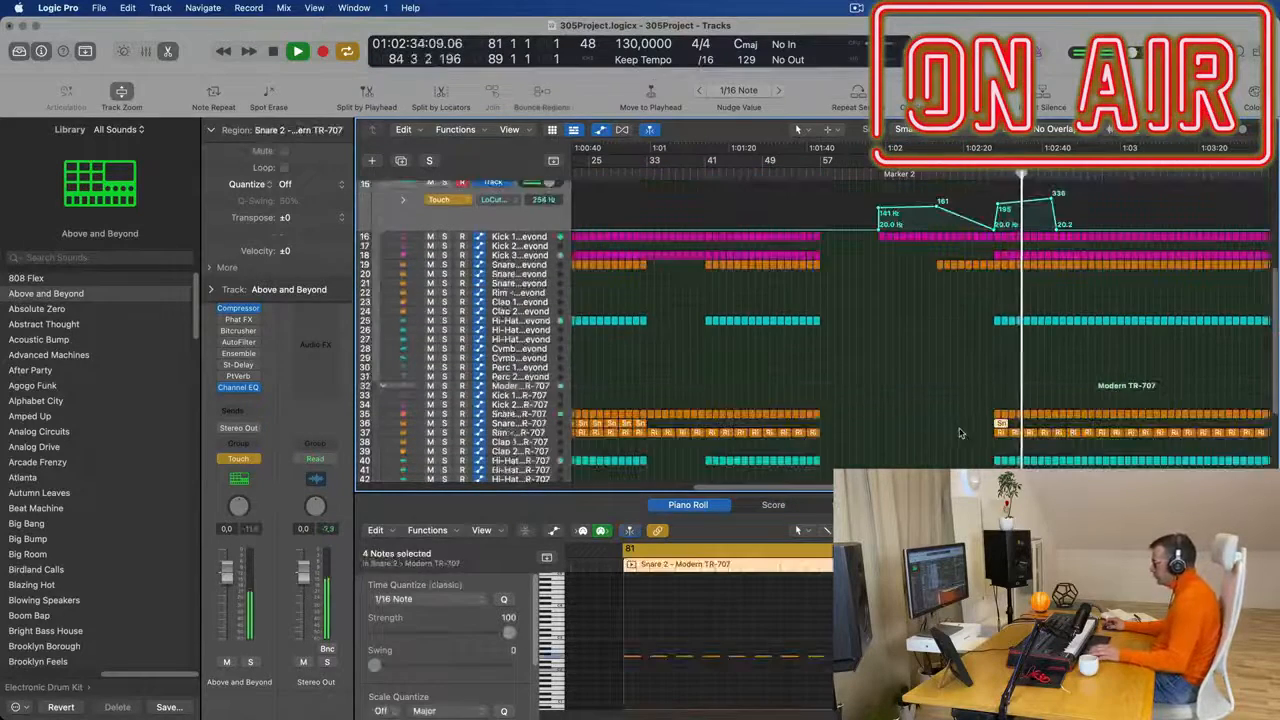
- Extend the bar 81 Snare 2 region and its repeated hits to bar 89, and replay from bar 81
key(Return)
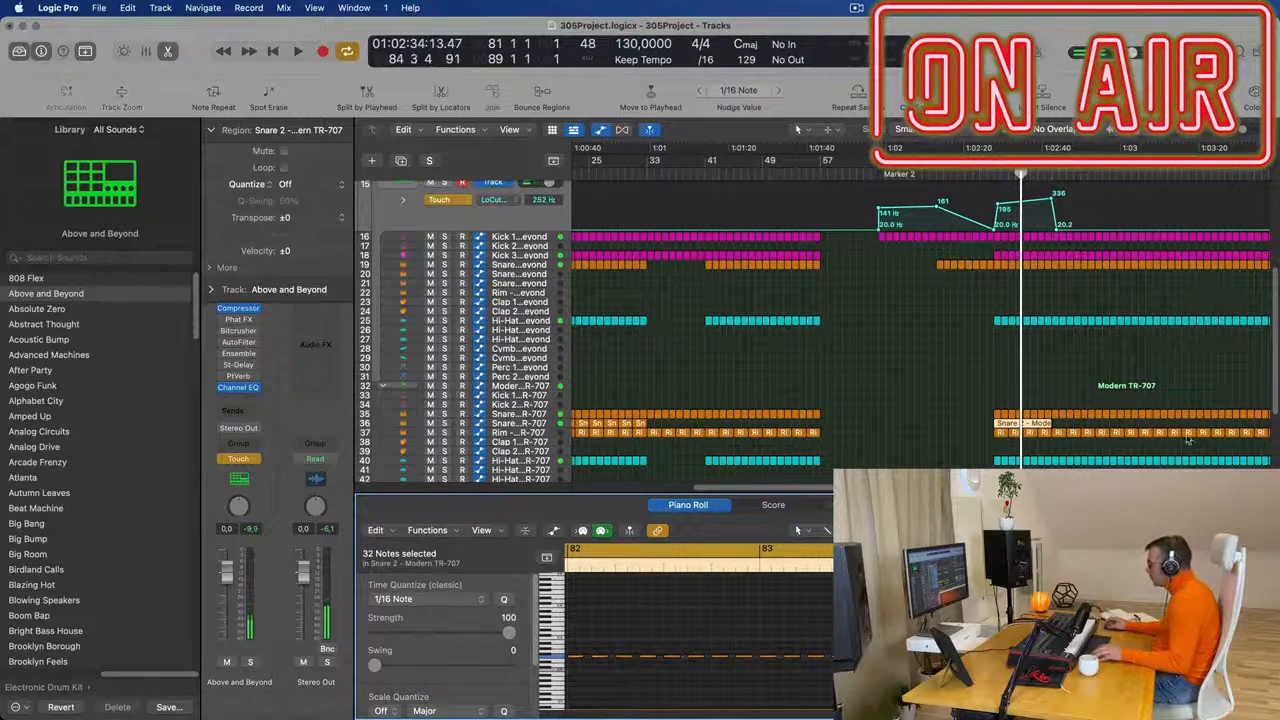
key(space)
key(super+Left)
key(super+Left)
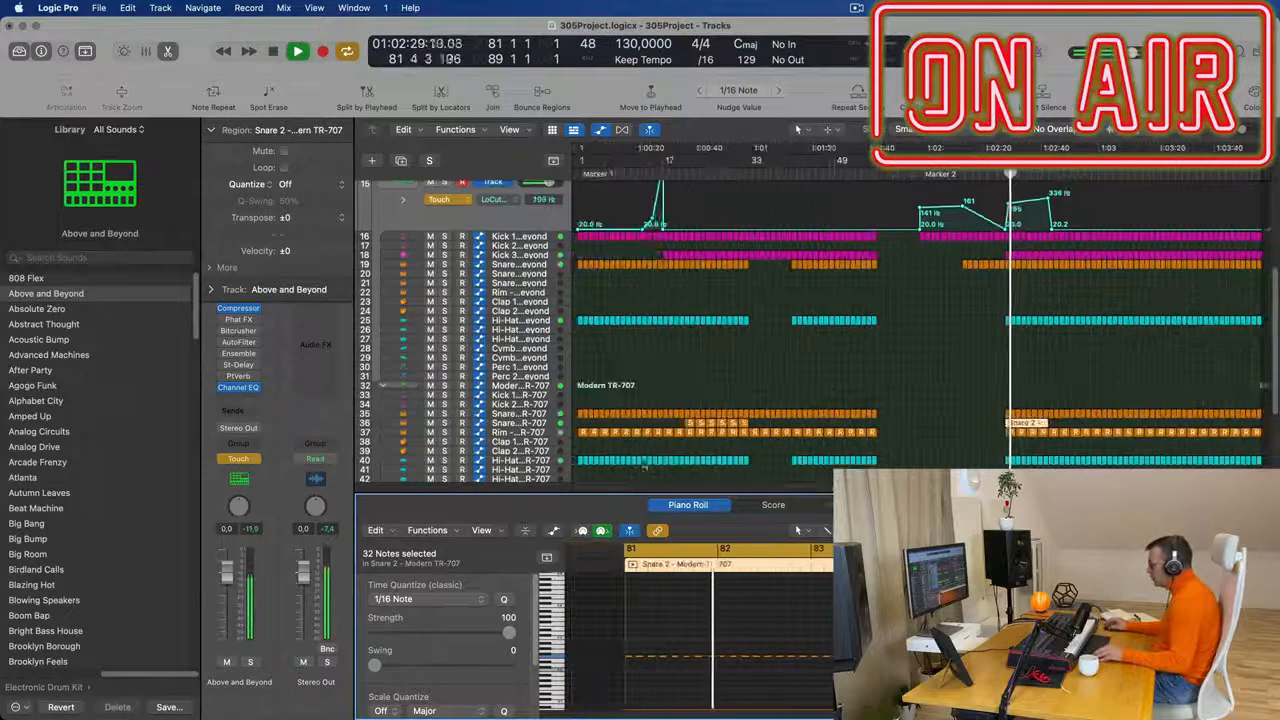
- Automate the Modern TR-707 Snare 2 volume to rise from -7.0 dB near bar 81 to -4.8 dB near bar 89
click(530, 423)
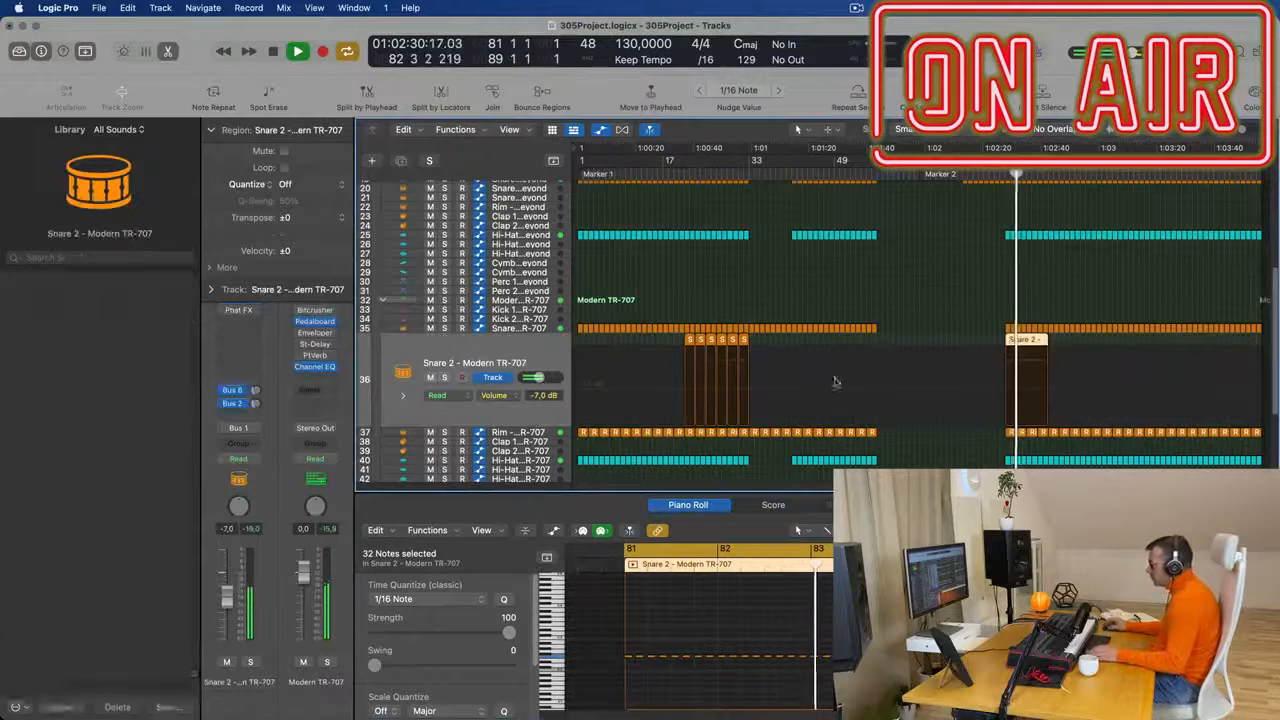
click(1000, 393)
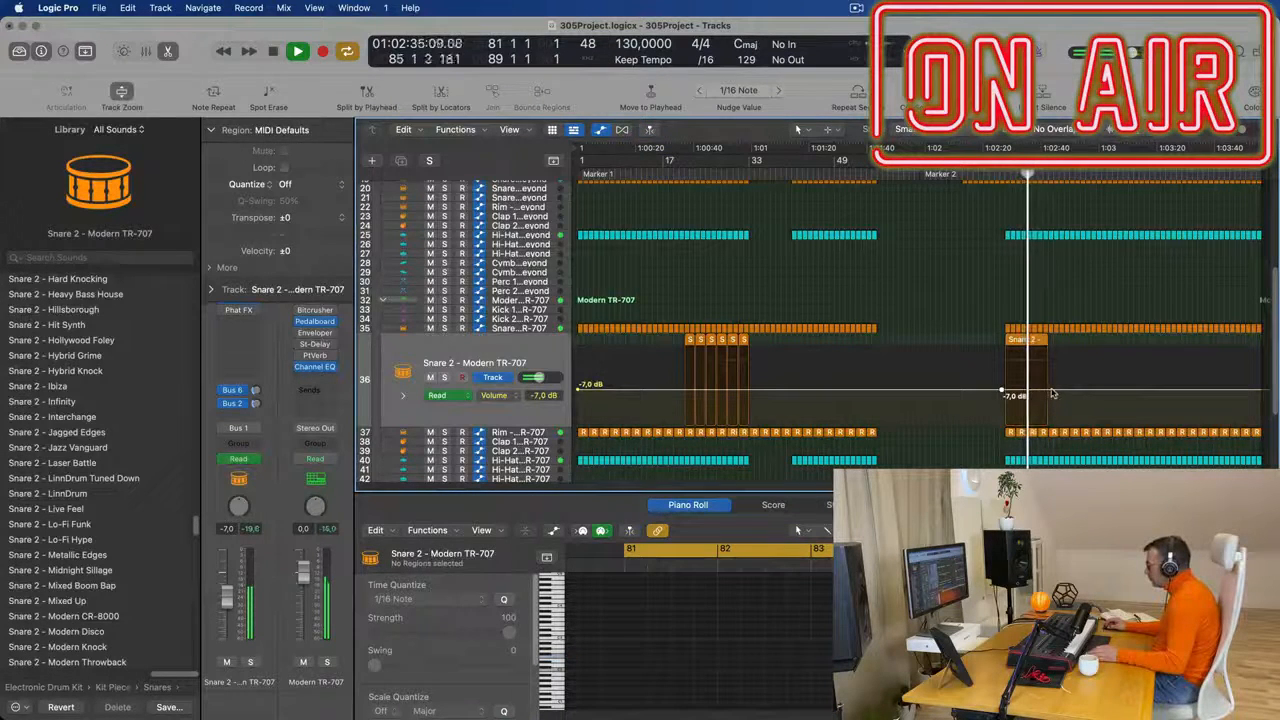
click(1048, 390)
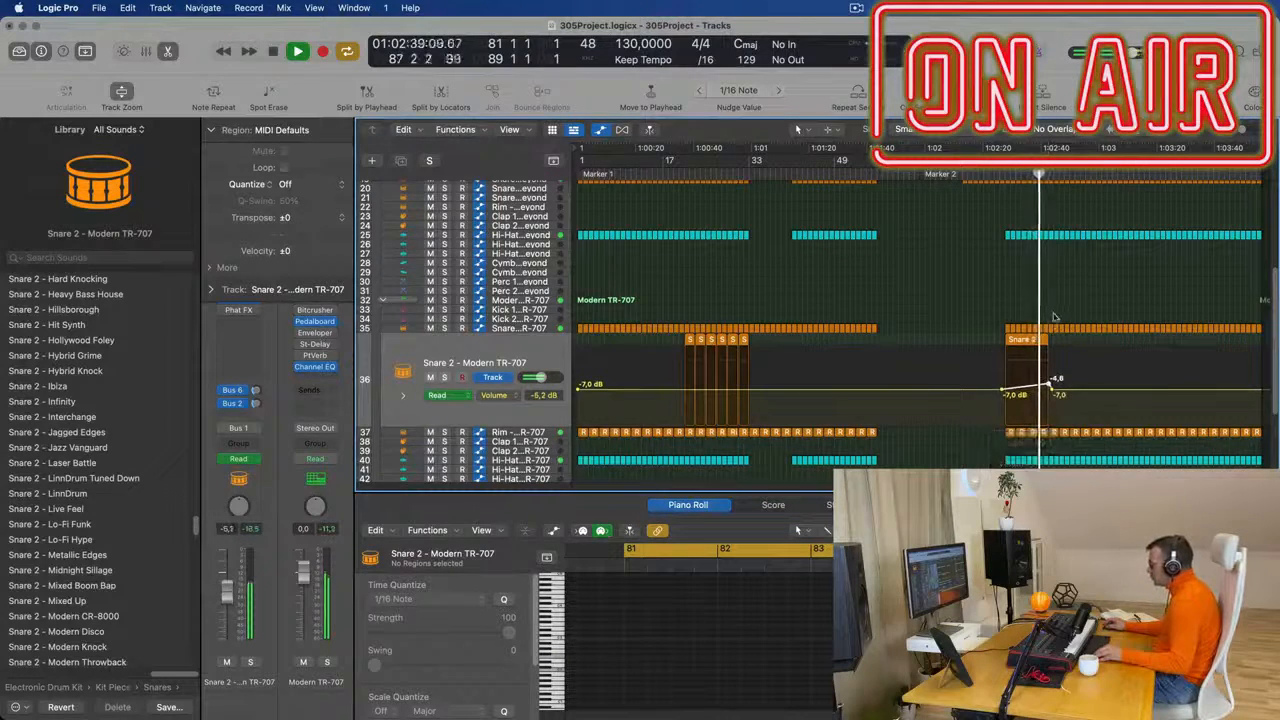
- Start the cycle range at bar 57, copy the Bass Pad region from bar 57 to bar 73, and select the Bass Pad track
scroll(1056, 320, up, 5)
scroll(1025, 200, up, 2)
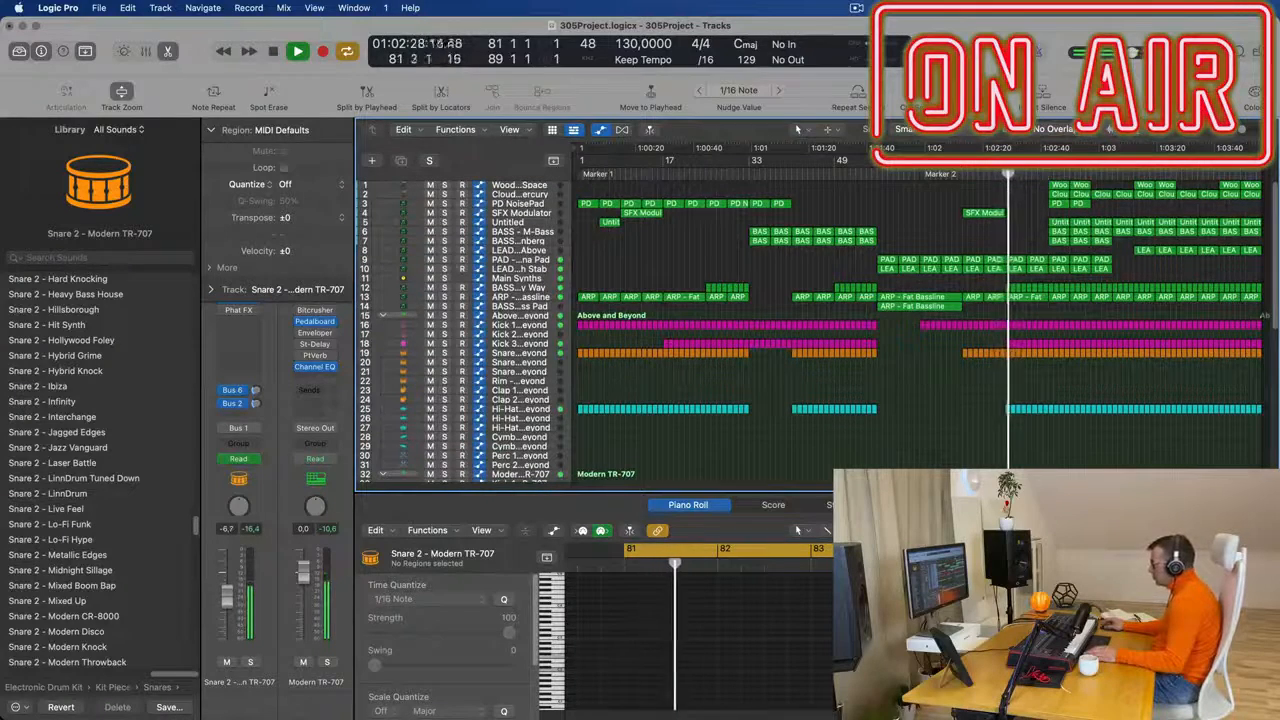
drag(1011, 178, 872, 178)
drag(908, 308, 1004, 312)
click(537, 308)
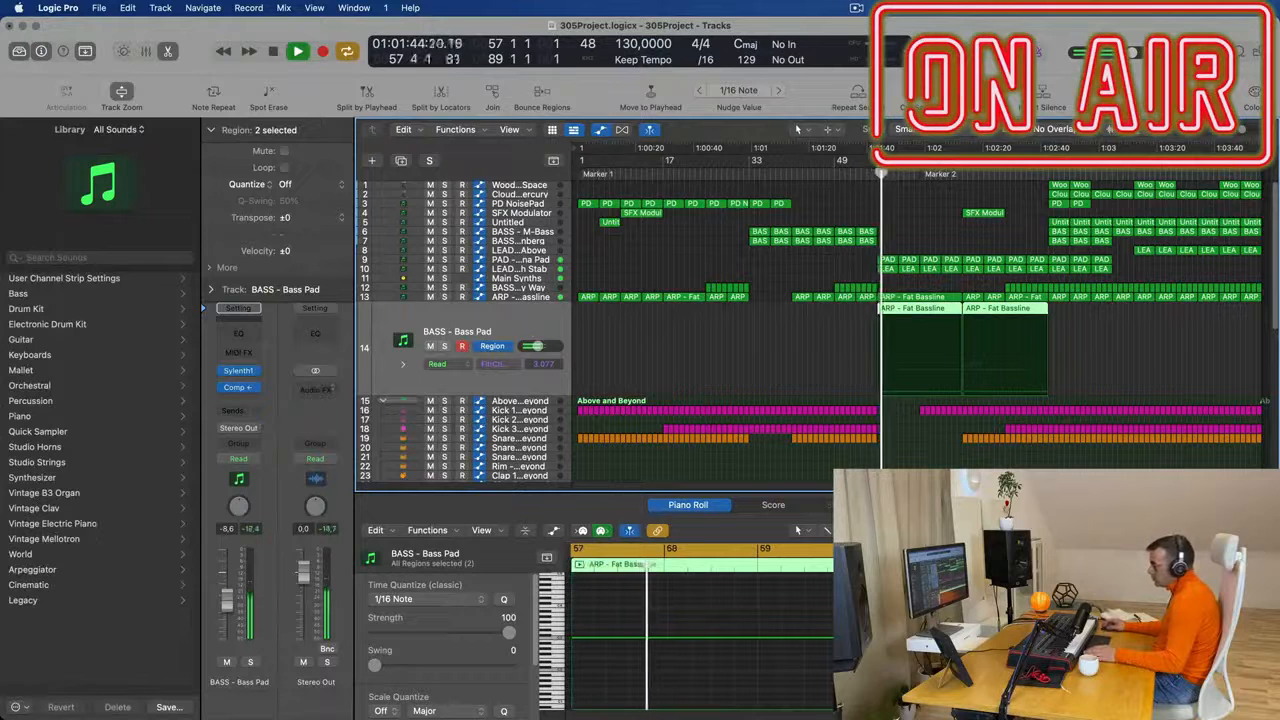
- Set the Bass Pad track's automation to Touch and record a rise of Sylenth1's filter control cutoff during playback
click(232, 459)
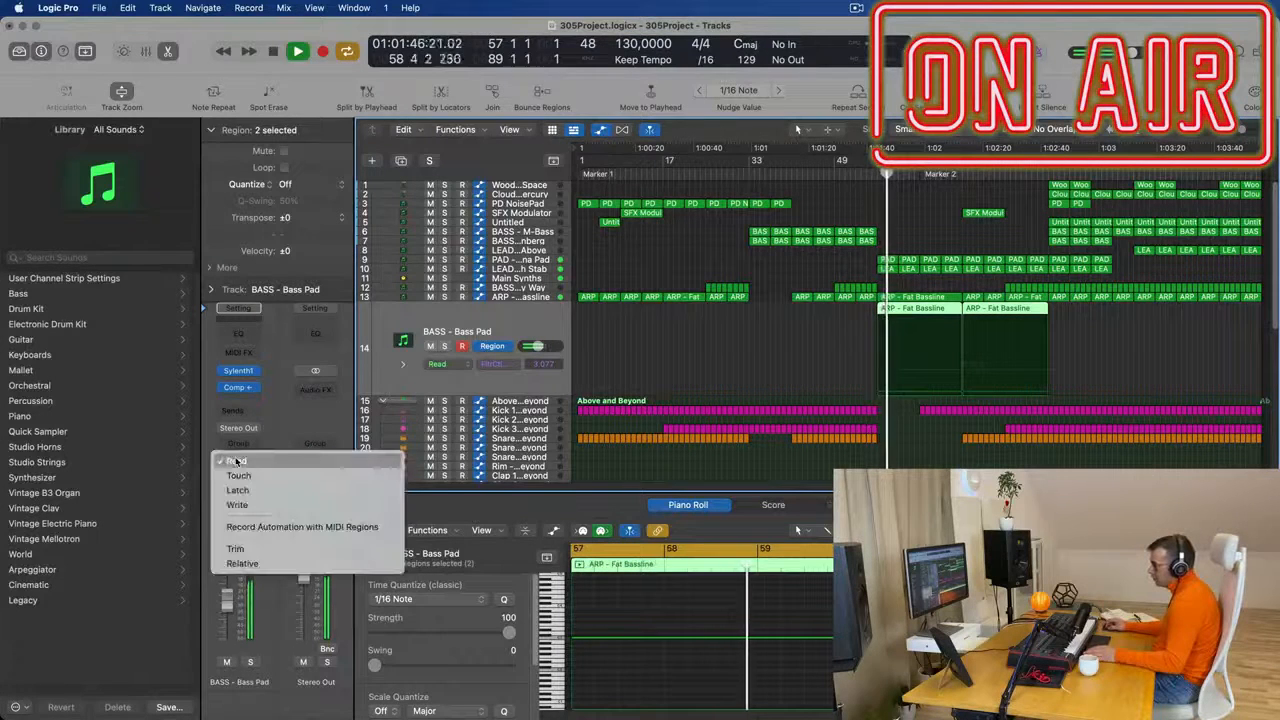
click(236, 476)
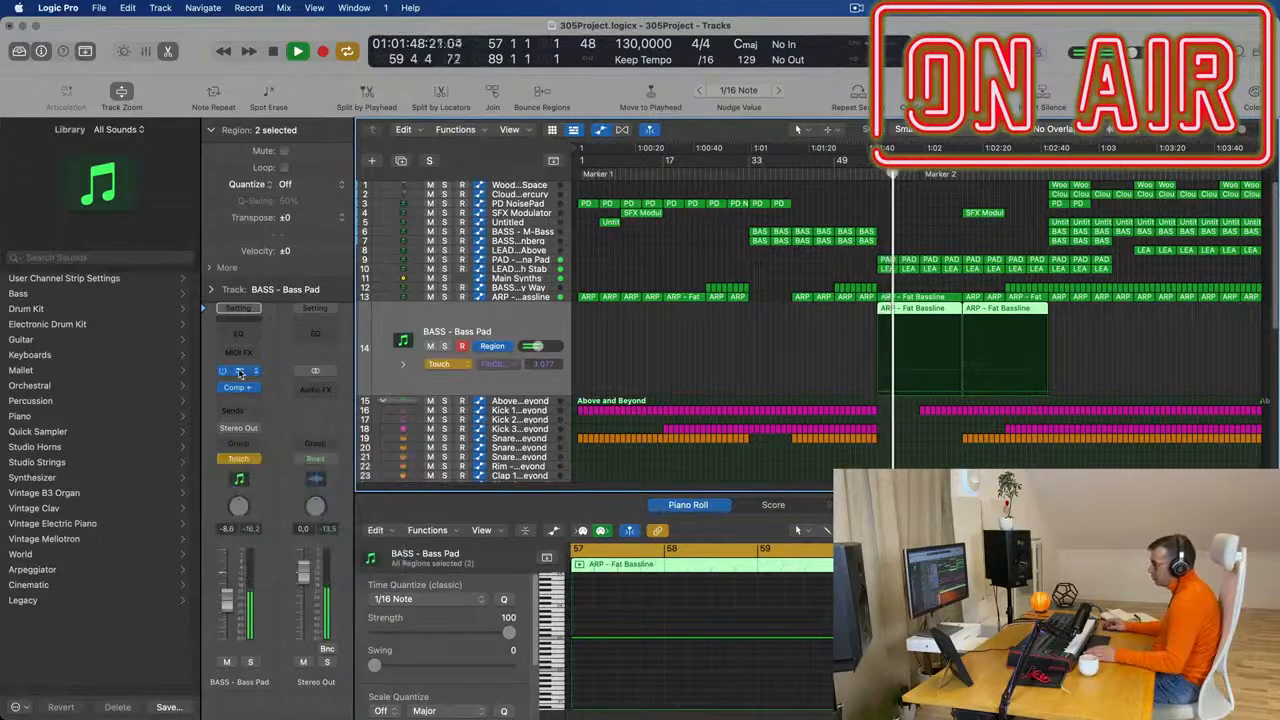
click(239, 372)
drag(506, 442, 514, 422)
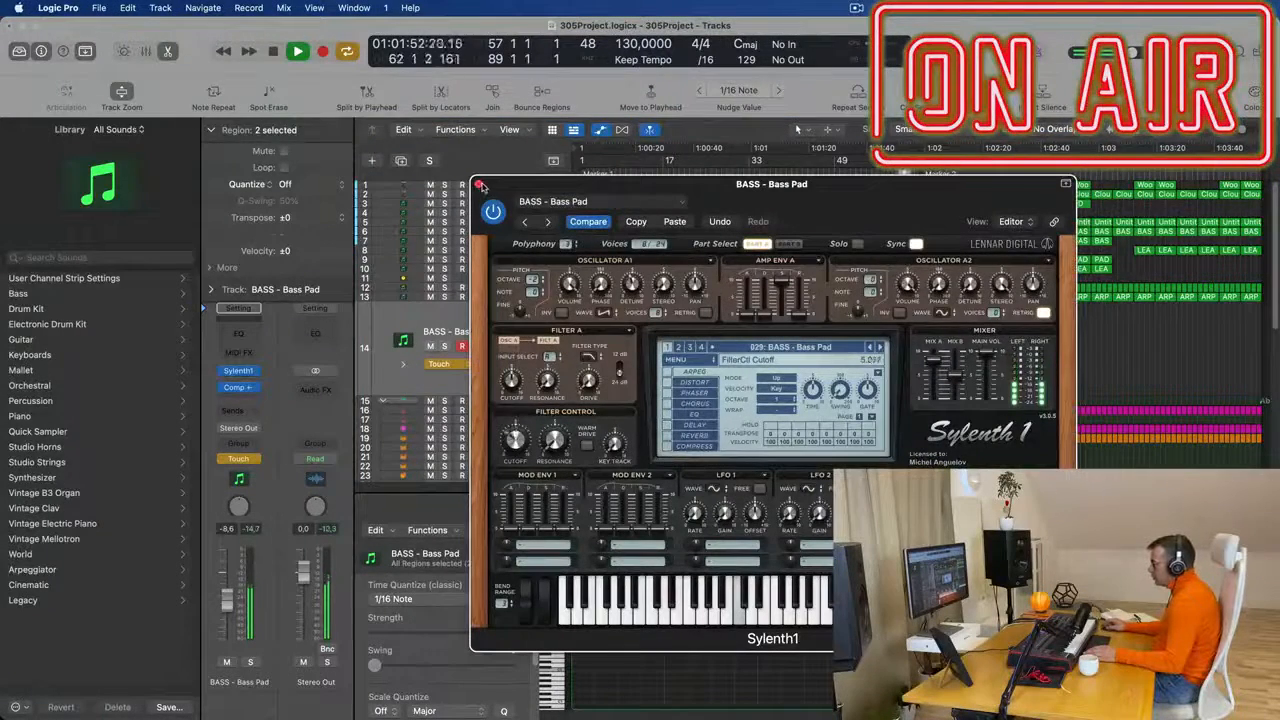
click(481, 186)
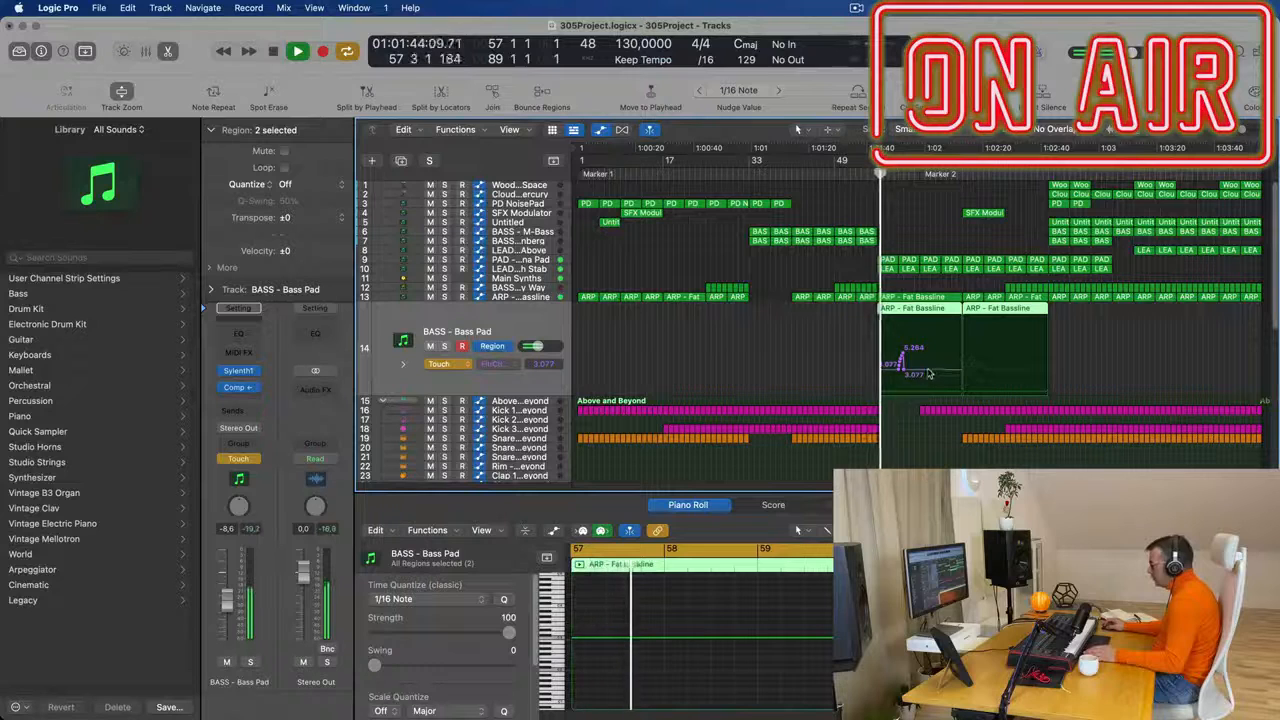
- Remove the recorded cutoff bump after bar 57 and ramp FilterCtl Cutoff from 3.077 at bar 73 to about 5.910 near bar 88
drag(904, 370, 881, 369)
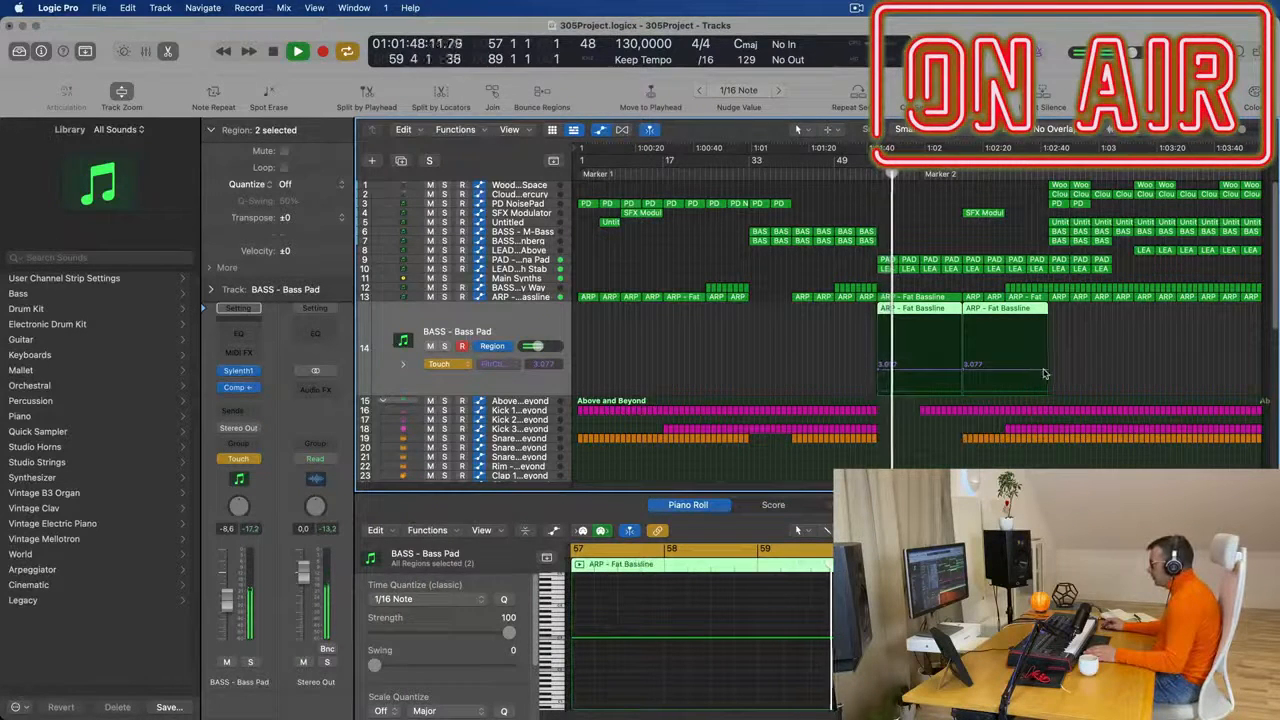
drag(1044, 371, 1045, 348)
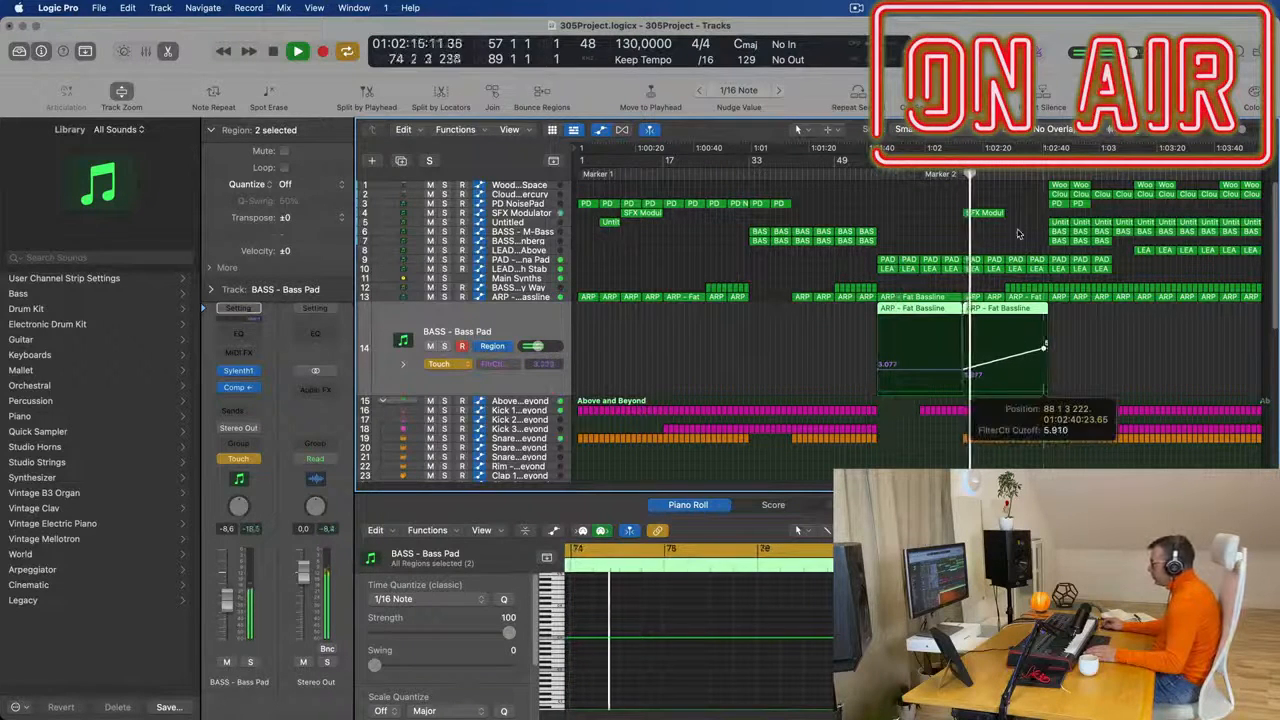
- Extend the bar 73 SFX Modulator region to bar 89 and lengthen its note in the Piano Roll to match
drag(1005, 212, 1047, 218)
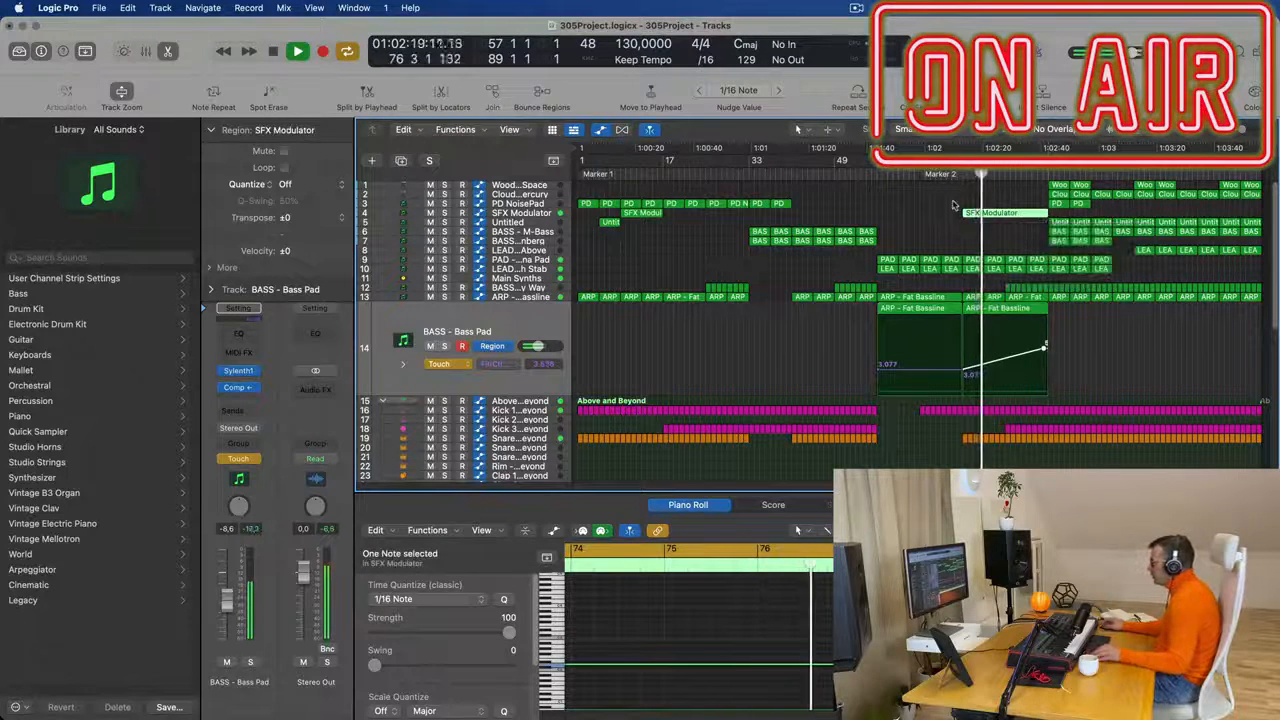
scroll(900, 620, down, 5)
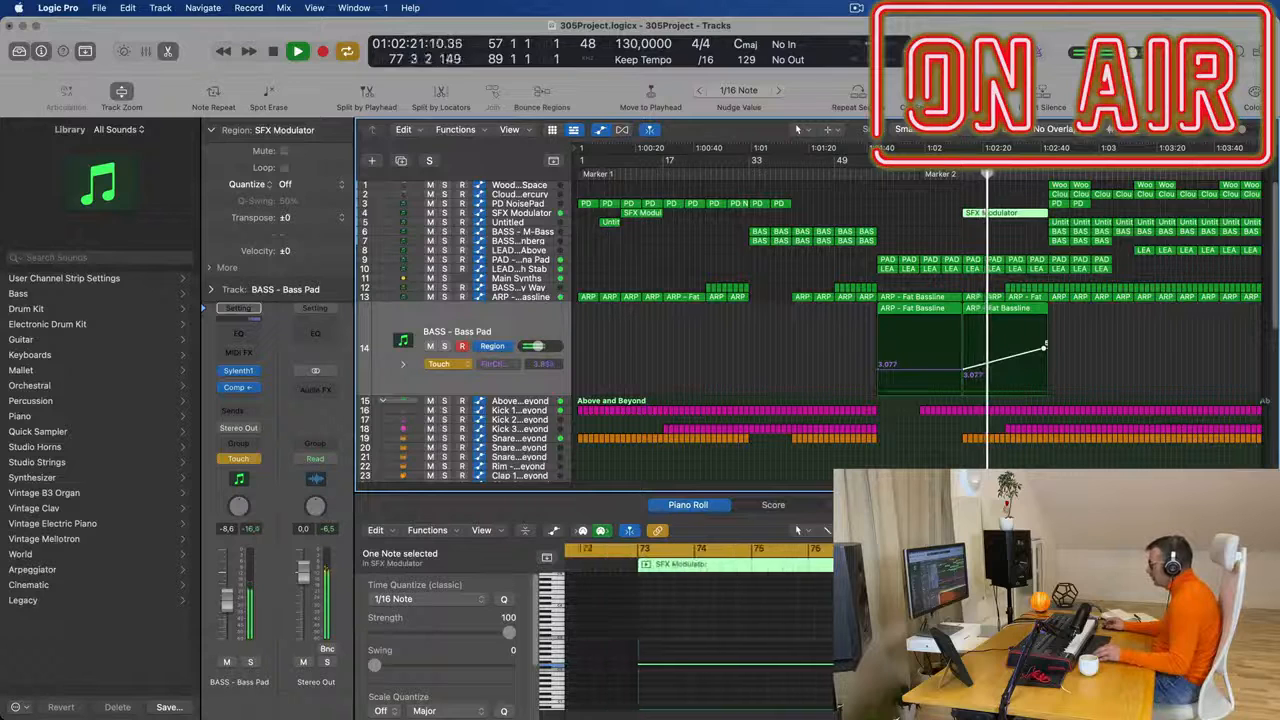
scroll(700, 620, down, 3)
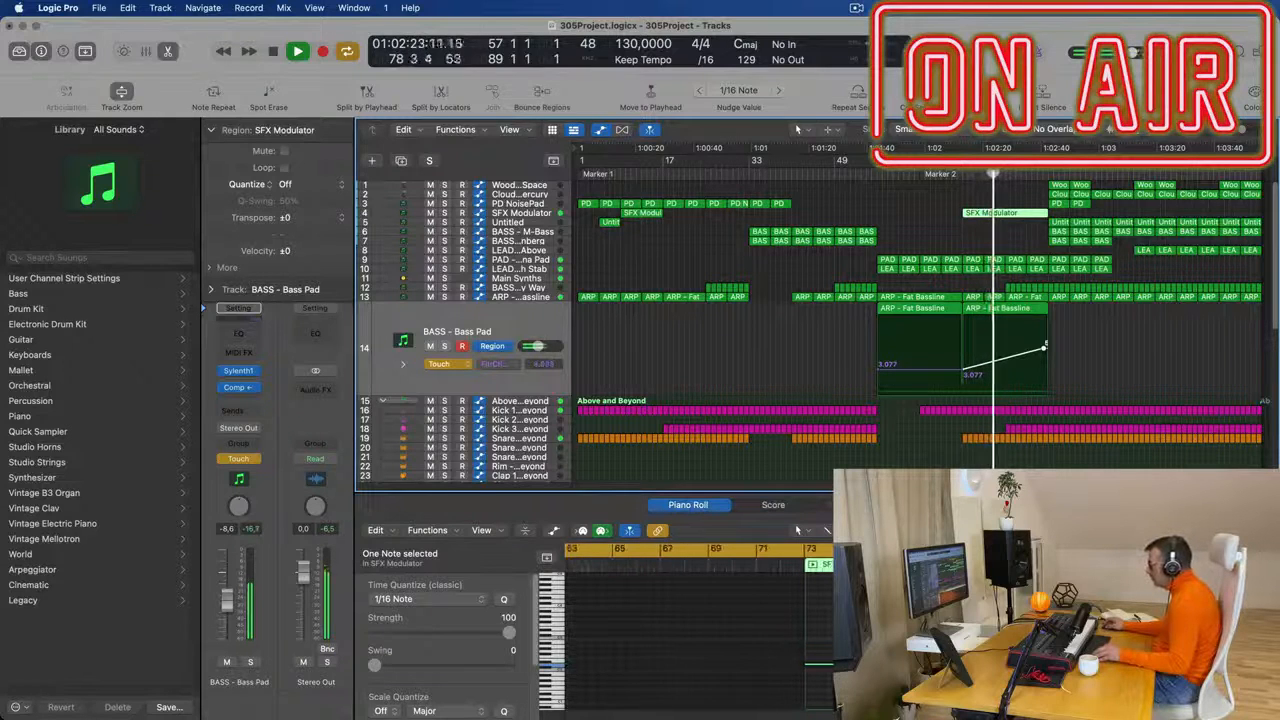
drag(998, 664, 1071, 664)
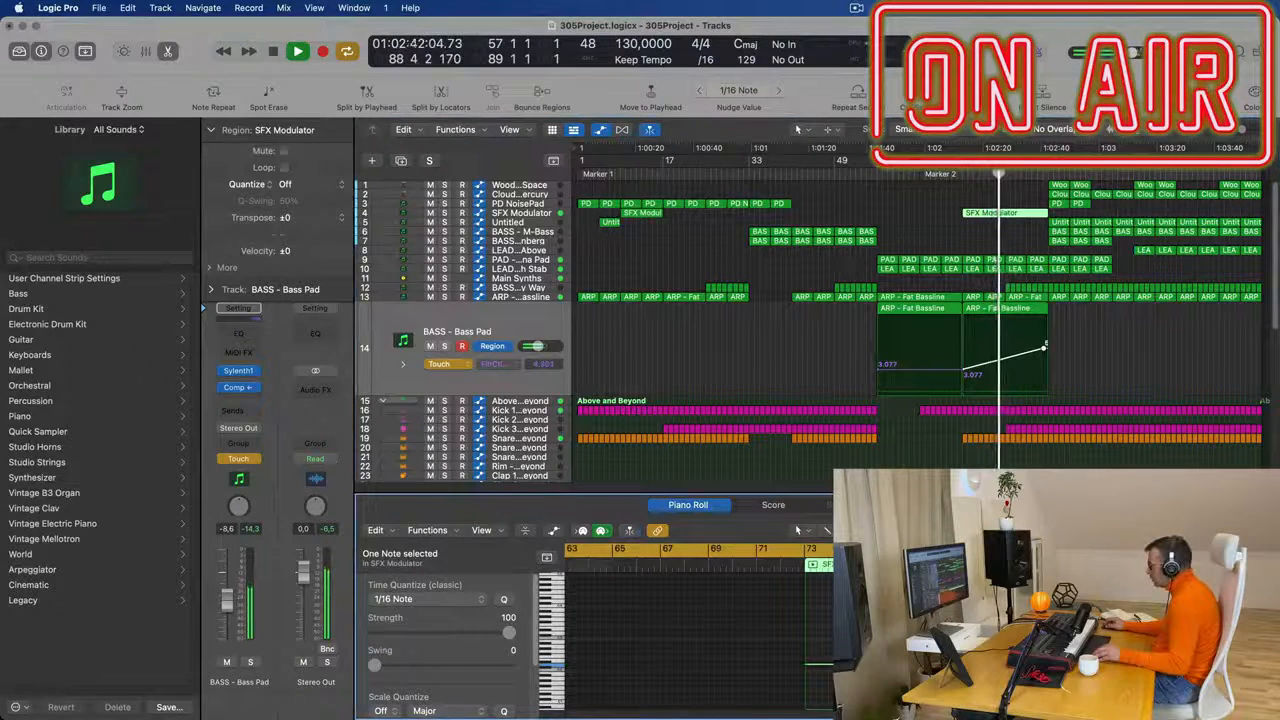
- Select the ARP - Fat Bassline track and delete the regions on tracks 1 and 2 between bars 89 and 105
click(932, 217)
scroll(1060, 340, up, 3)
scroll(1070, 345, down, 3)
scroll(1079, 345, up, 2)
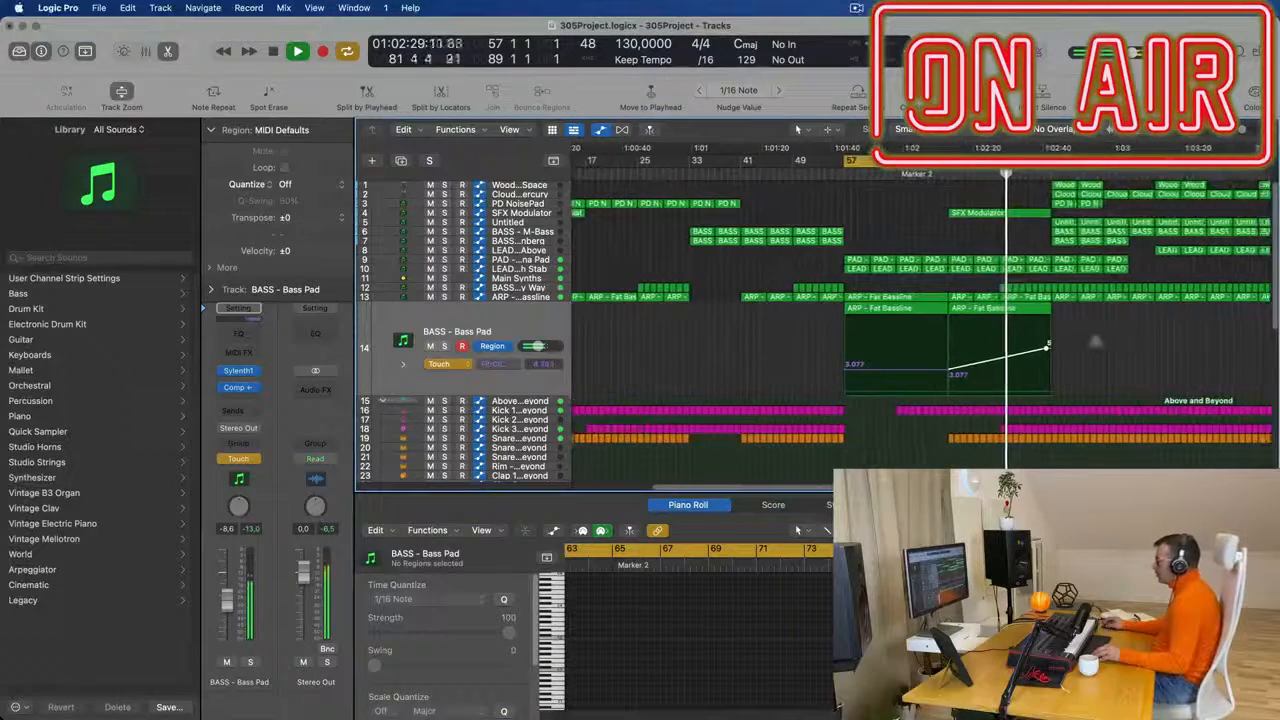
scroll(1100, 305, up, 2)
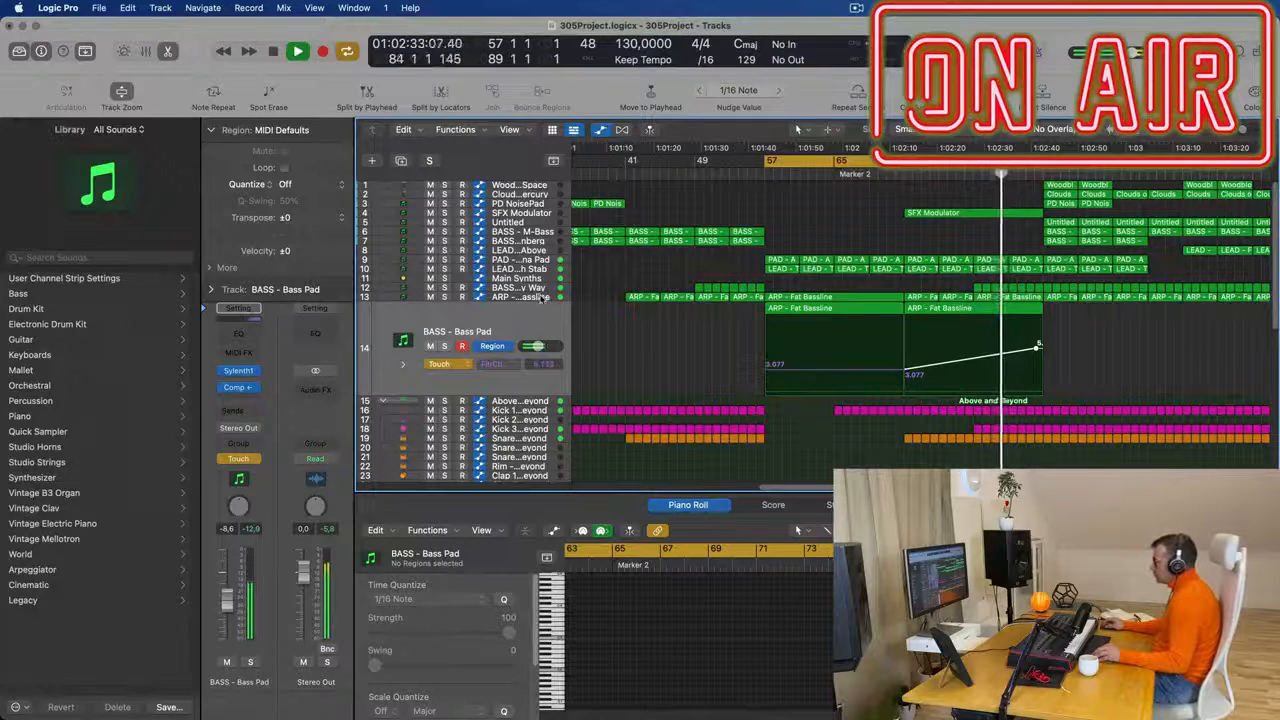
click(540, 298)
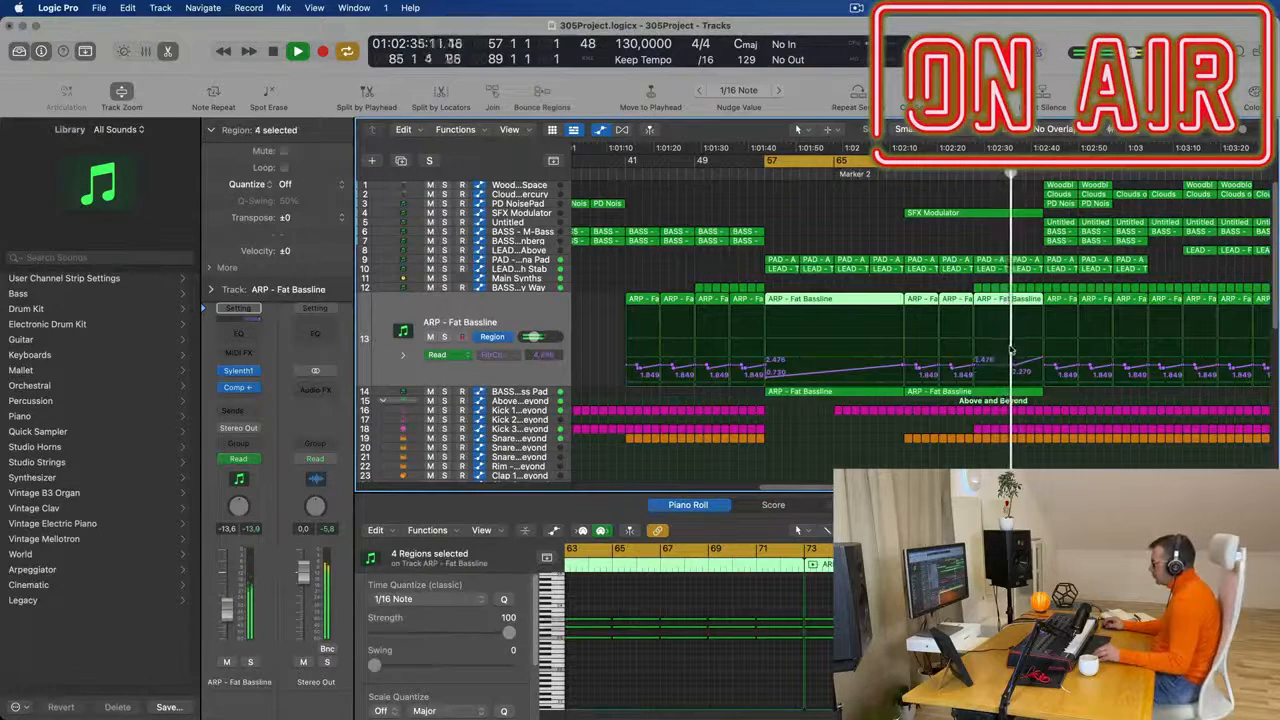
scroll(913, 224, down, 2)
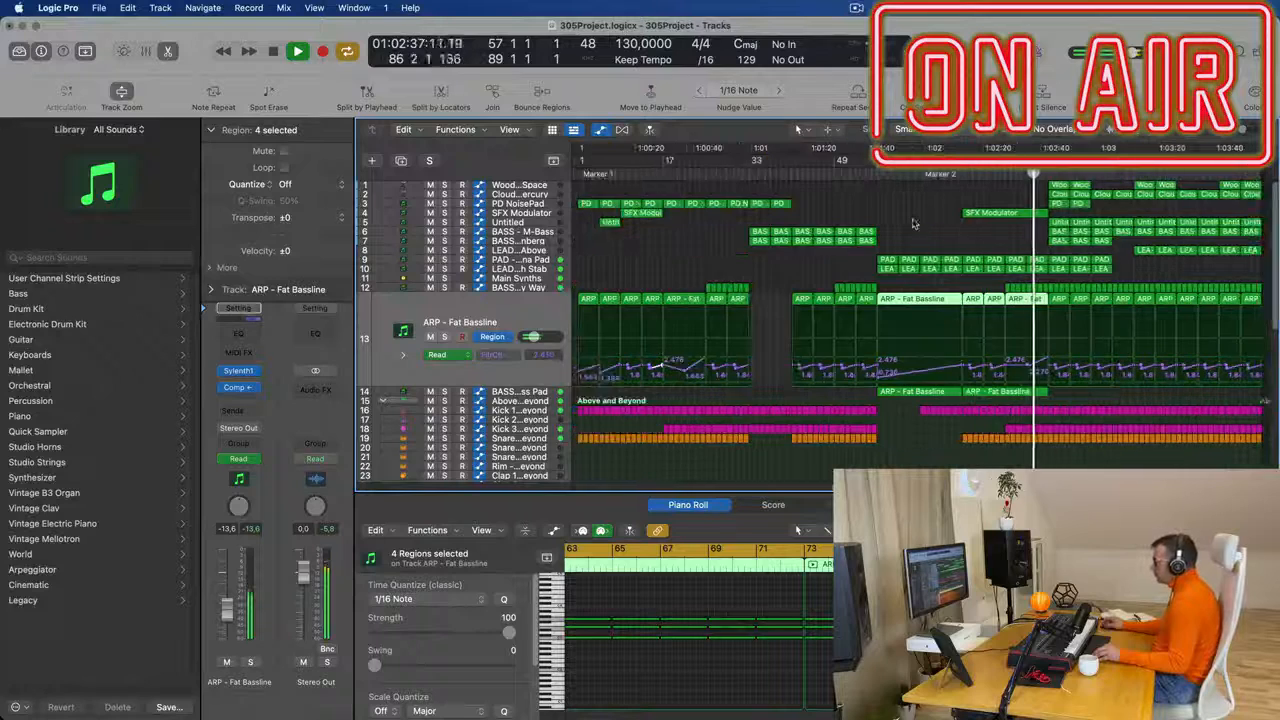
drag(1036, 180, 1103, 197)
key(Delete)
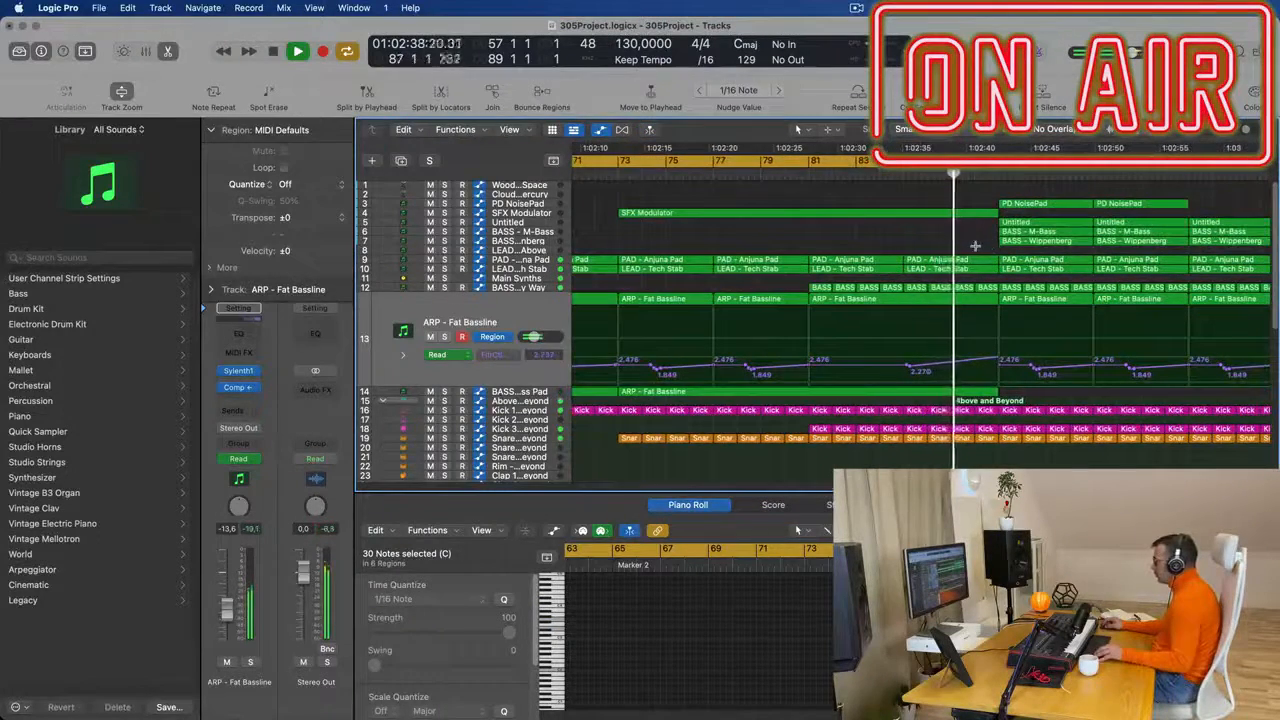
- Cut bar 88 out of the pad, lead, bass, arp and drum tracks, splitting the notes that cross the cut points
scroll(975, 245, down, 10)
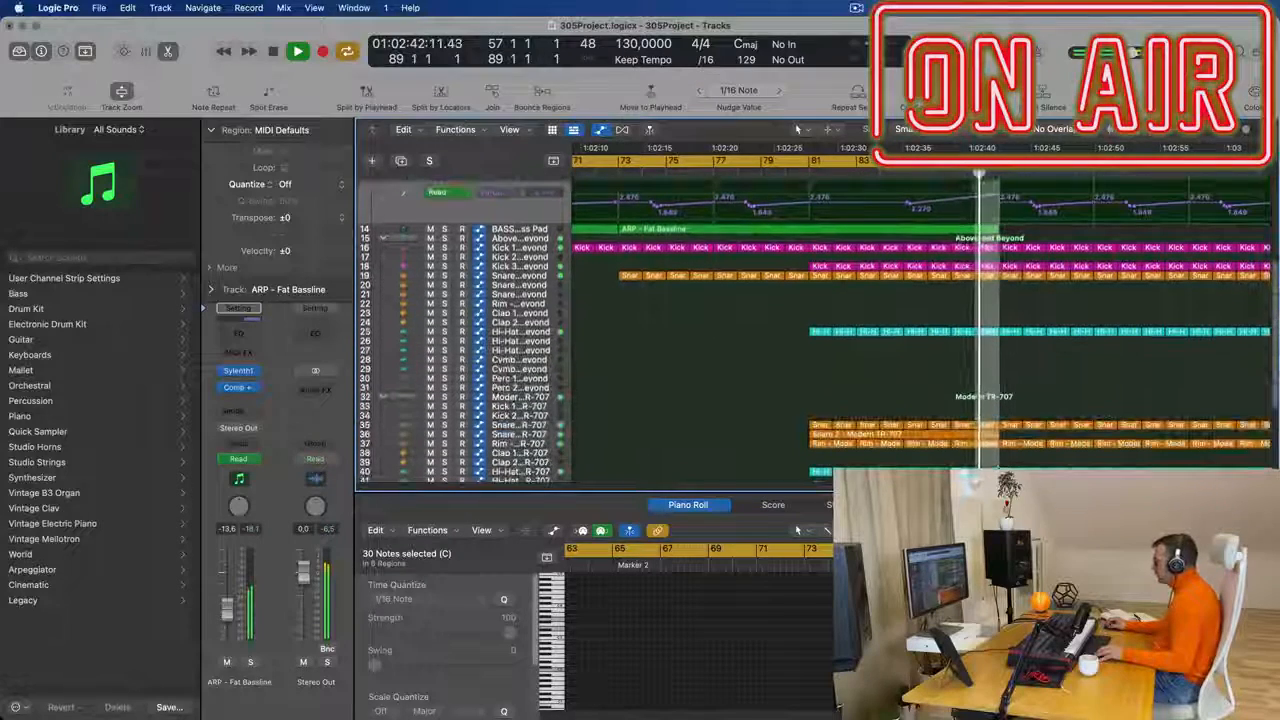
key(super+t)
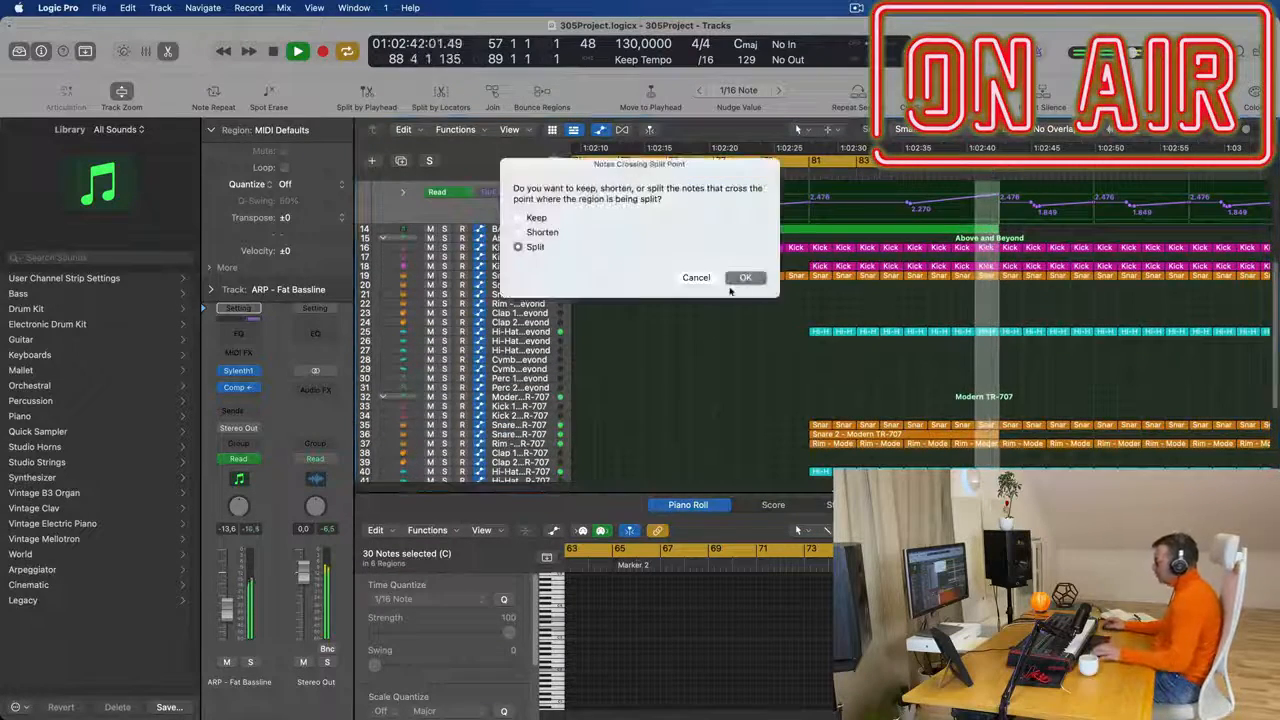
key(Return)
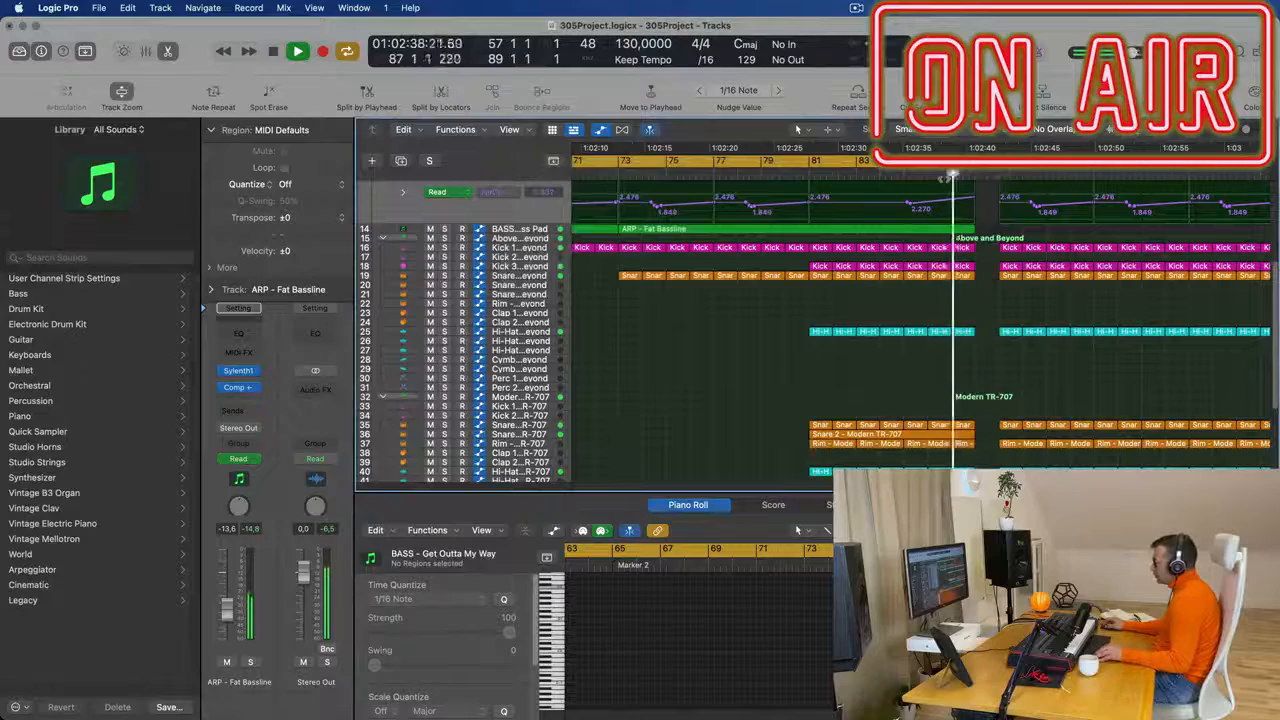
- Extend the cycle range to bars 57 through 101 and play from about bar 88 across the gap before bar 89
scroll(950, 180, left, 5)
scroll(1180, 248, right, 5)
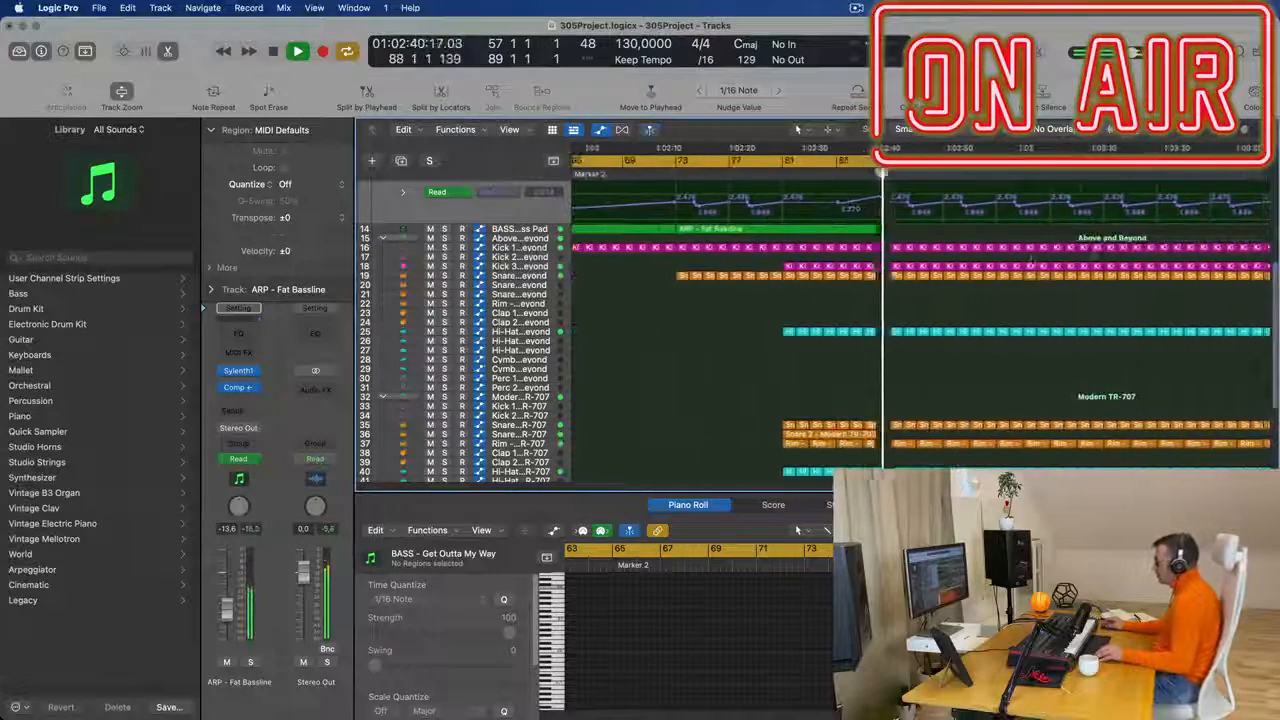
scroll(1020, 204, up, 5)
drag(913, 160, 1036, 160)
click(904, 174)
scroll(863, 189, down, 2)
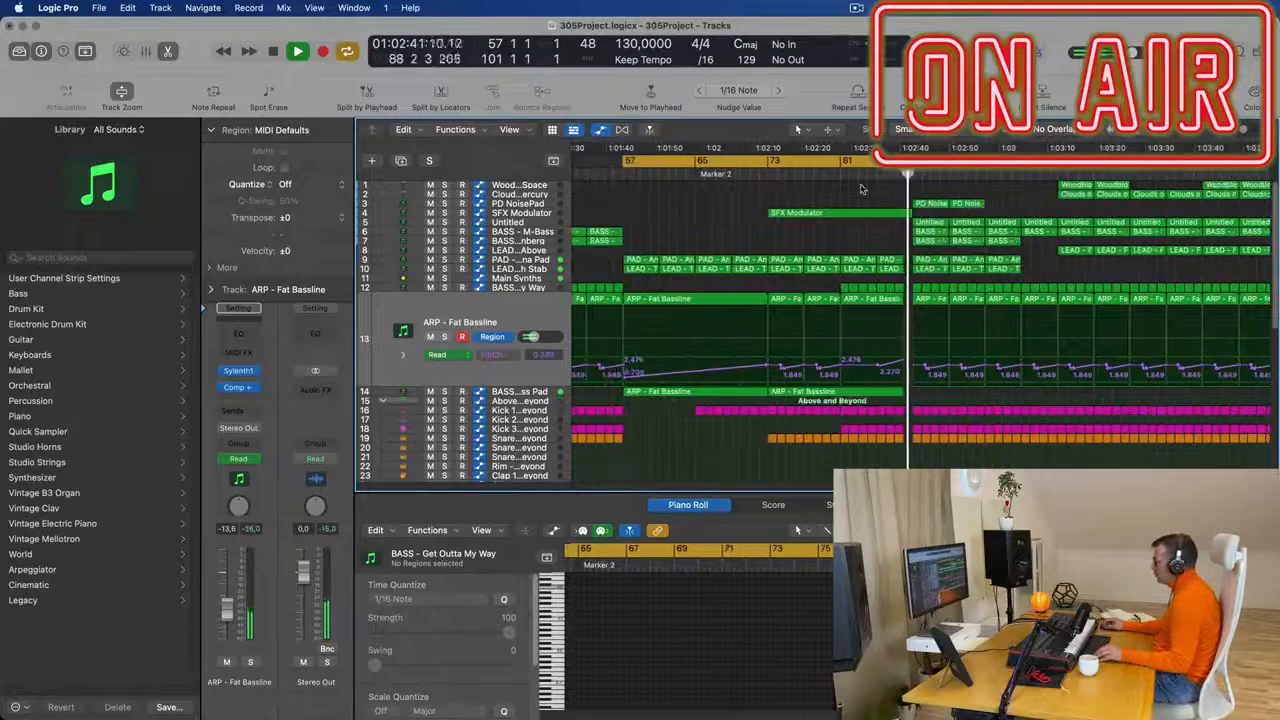
scroll(858, 188, down, 3)
scroll(960, 230, left, 4)
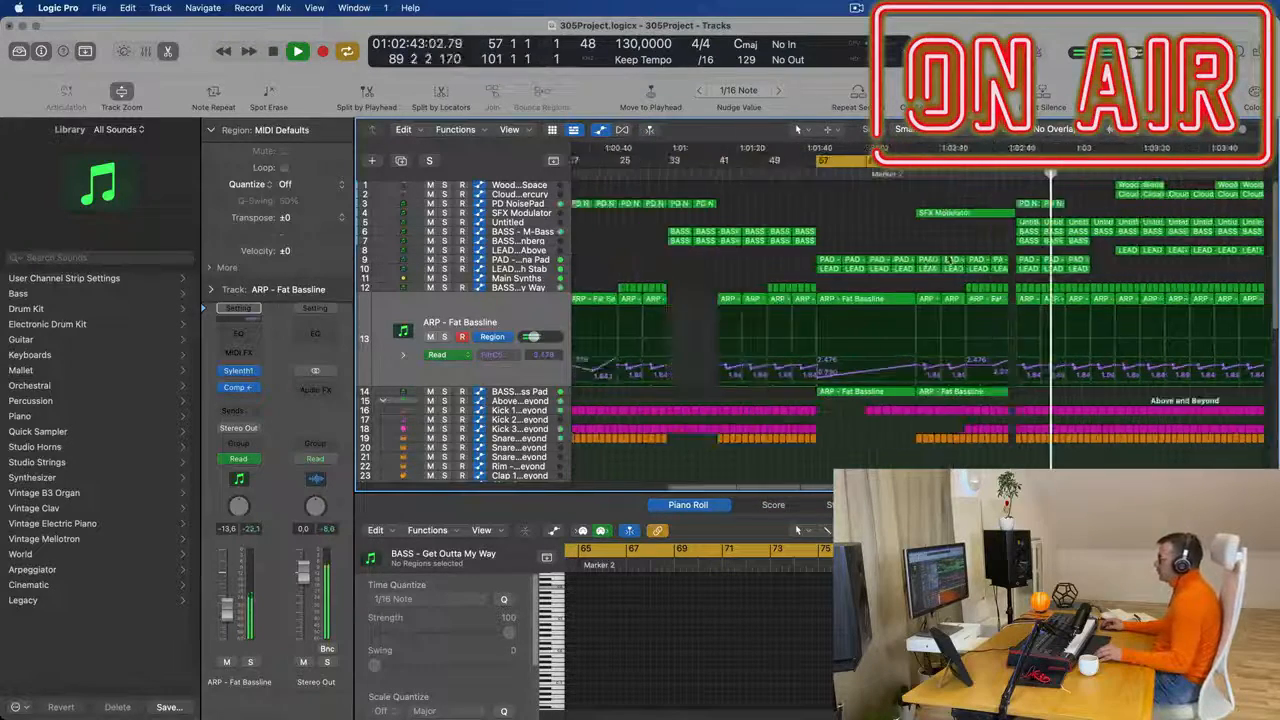
- Listen to the section after bar 89 and replay the arrangement from bar 57
scroll(1004, 251, down, 3)
scroll(1004, 250, up, 4)
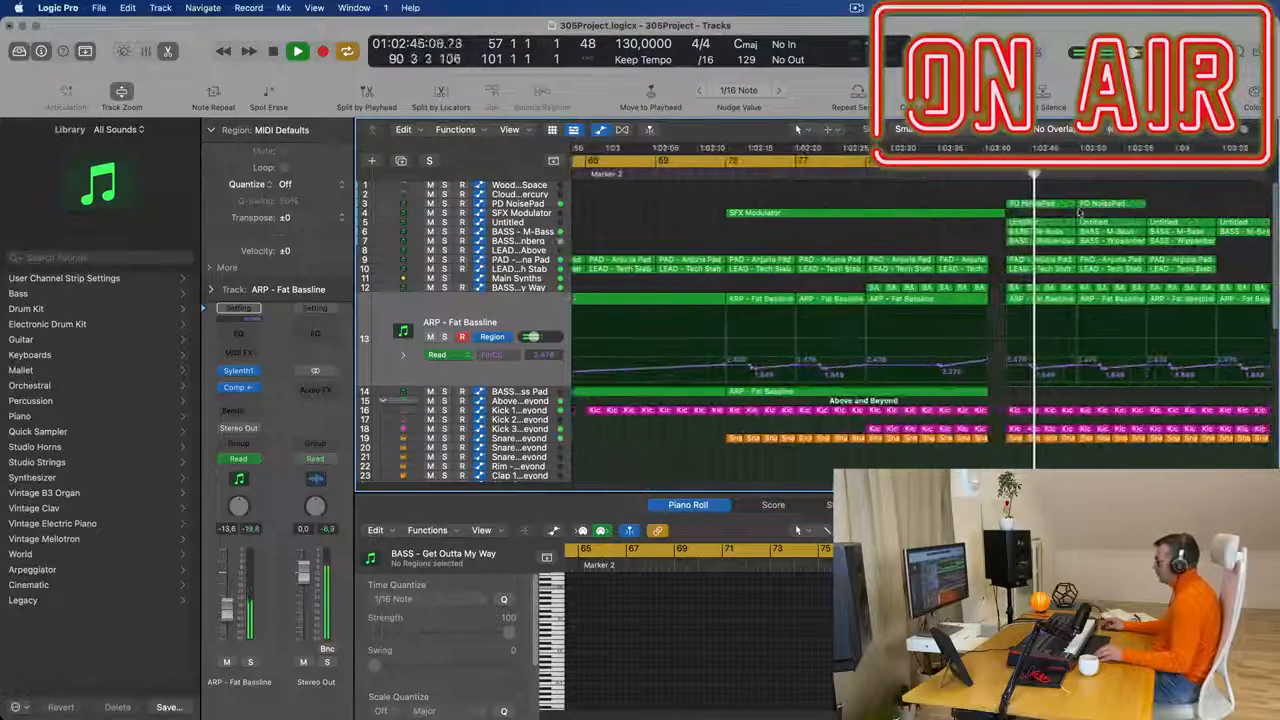
scroll(1078, 212, down, 3)
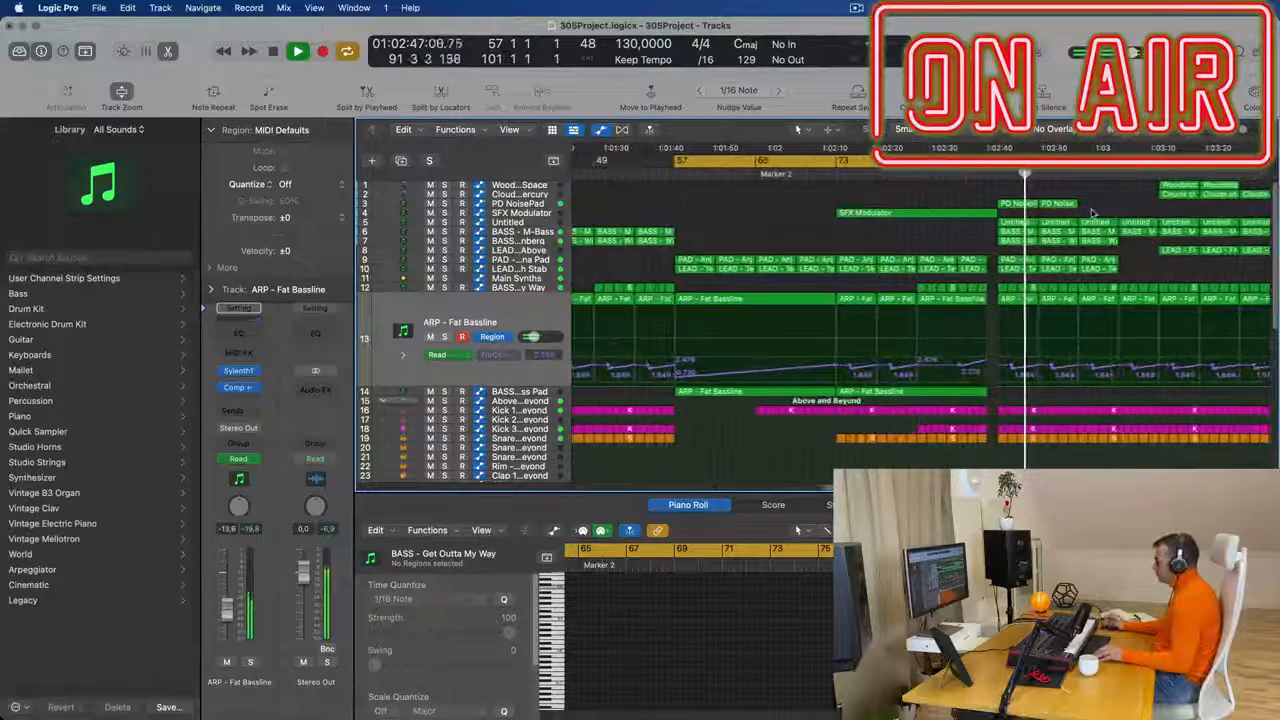
scroll(1094, 210, down, 2)
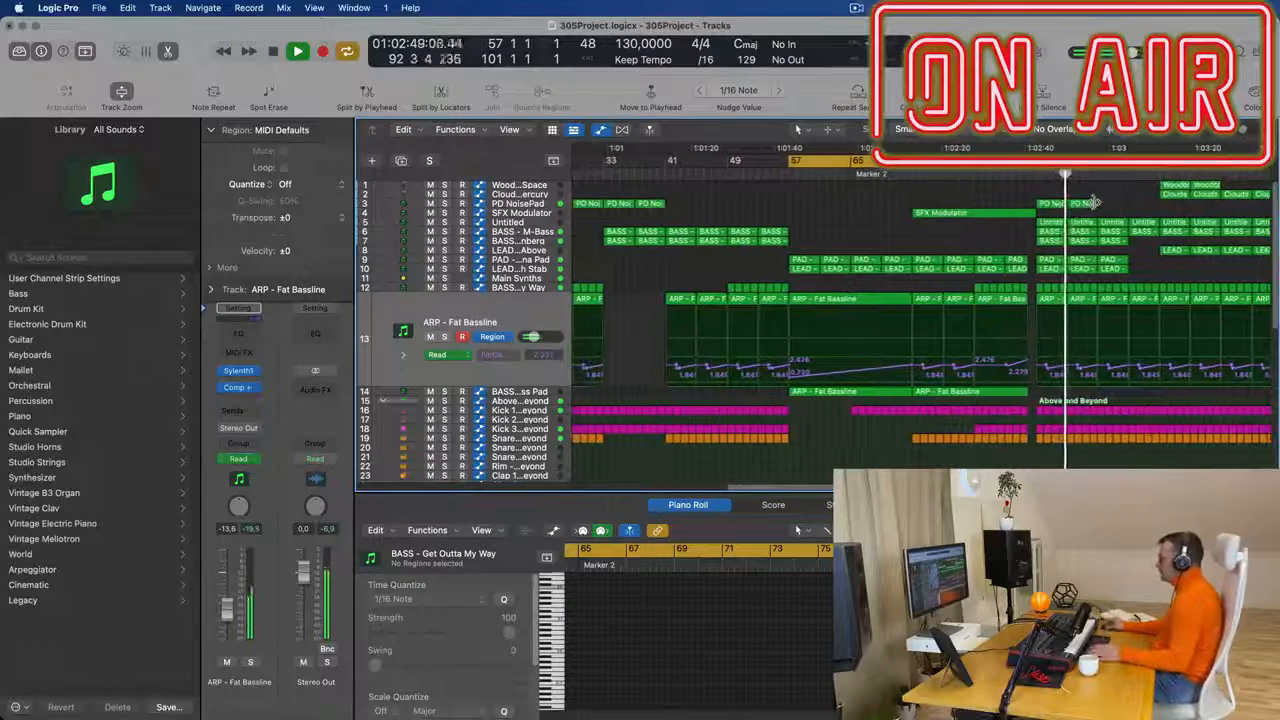
scroll(861, 200, left, 1)
key(Return)
scroll(886, 206, down, 3)
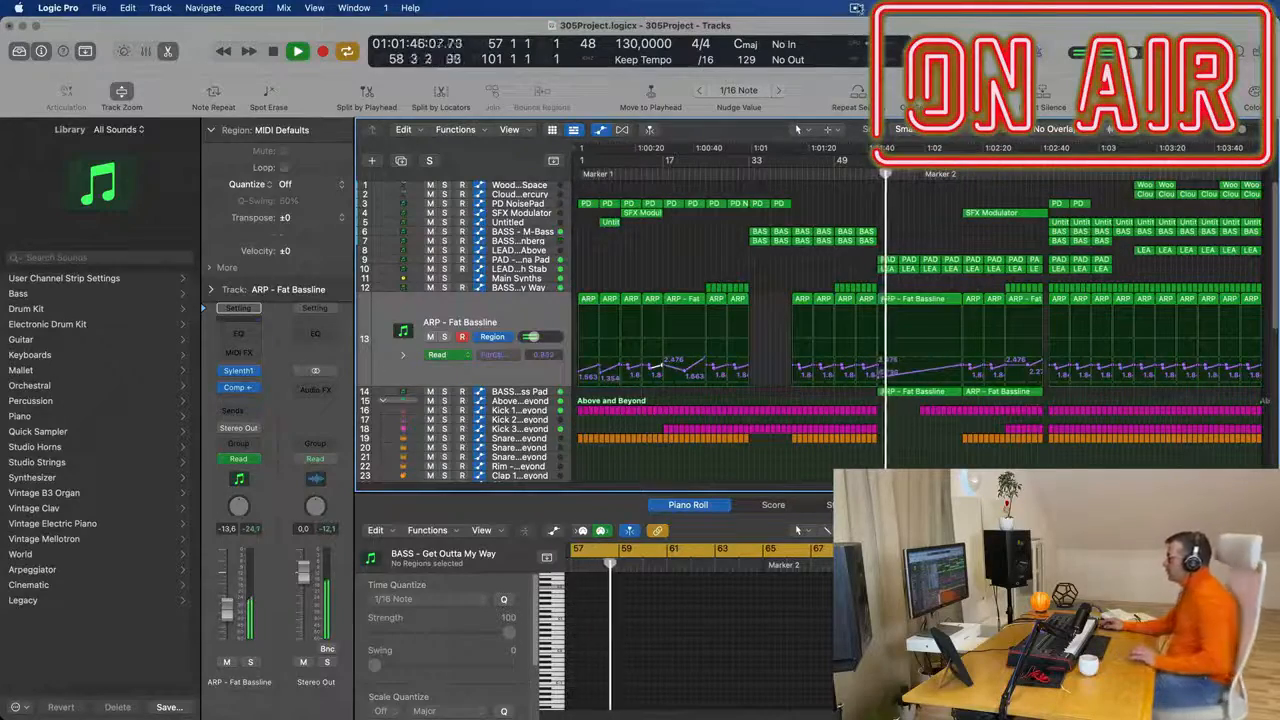
click(857, 8)
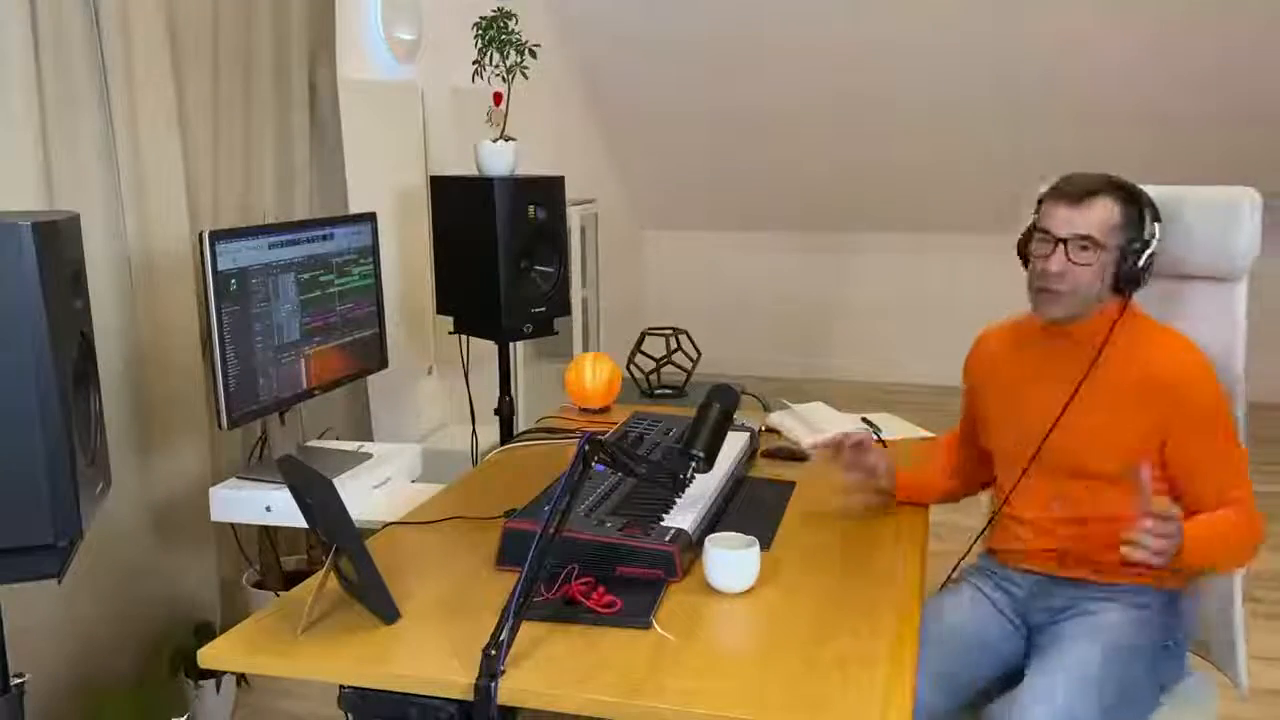